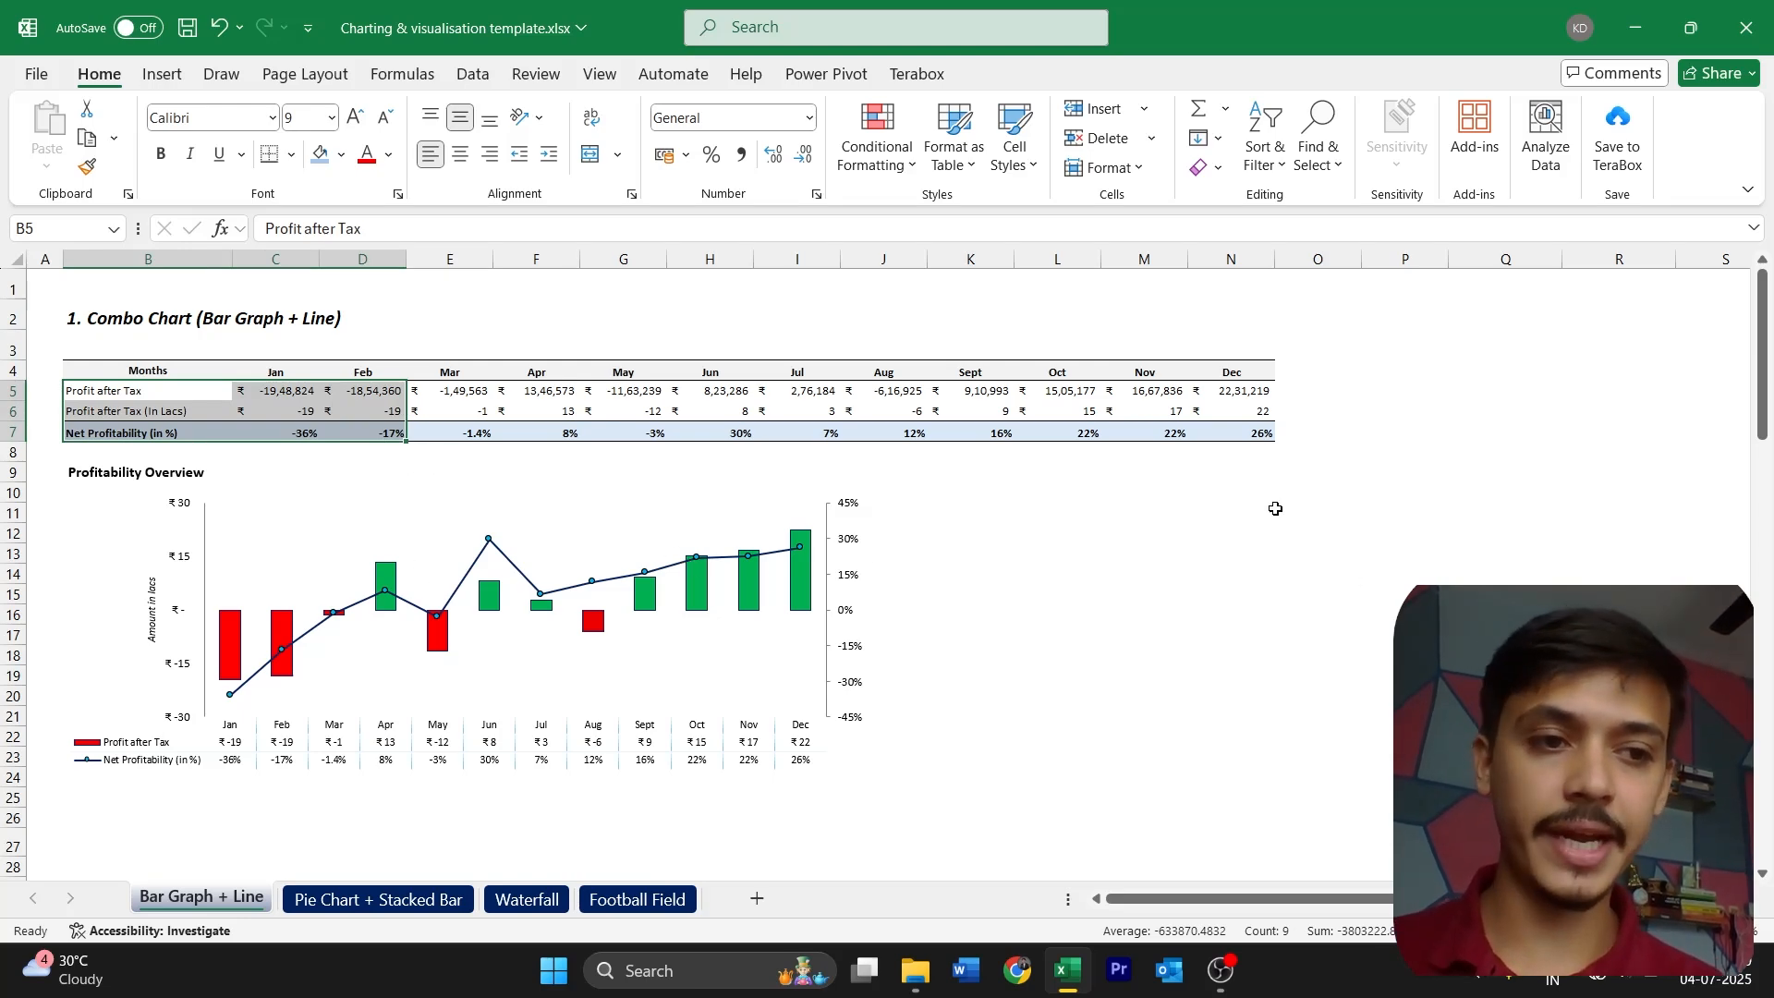
Examine the finished Profitability Overview chart's column series, line series and primary axis against the source table rows
{"action": "scroll", "coordinate": [1278, 511], "scroll_direction": "down", "scroll_amount": 3}
{"action": "scroll", "coordinate": [1278, 512], "scroll_direction": "up", "scroll_amount": 5}
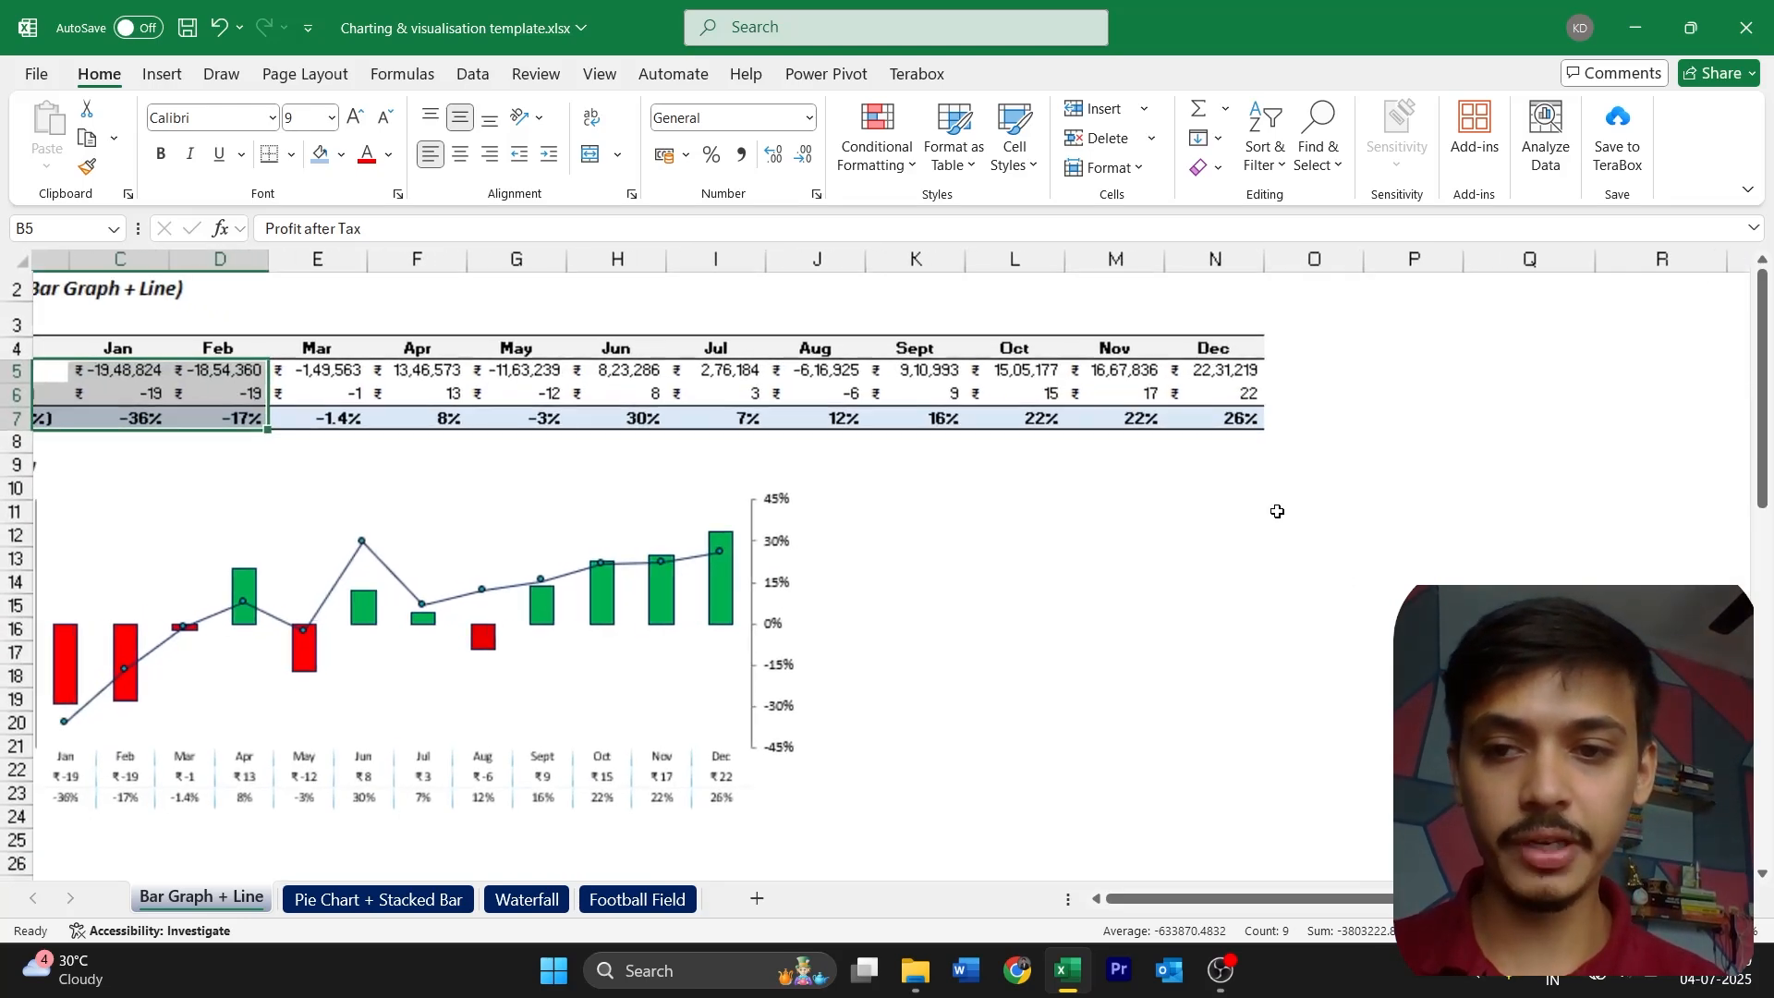
{"action": "scroll", "coordinate": [1278, 511], "scroll_direction": "down", "scroll_amount": 2}
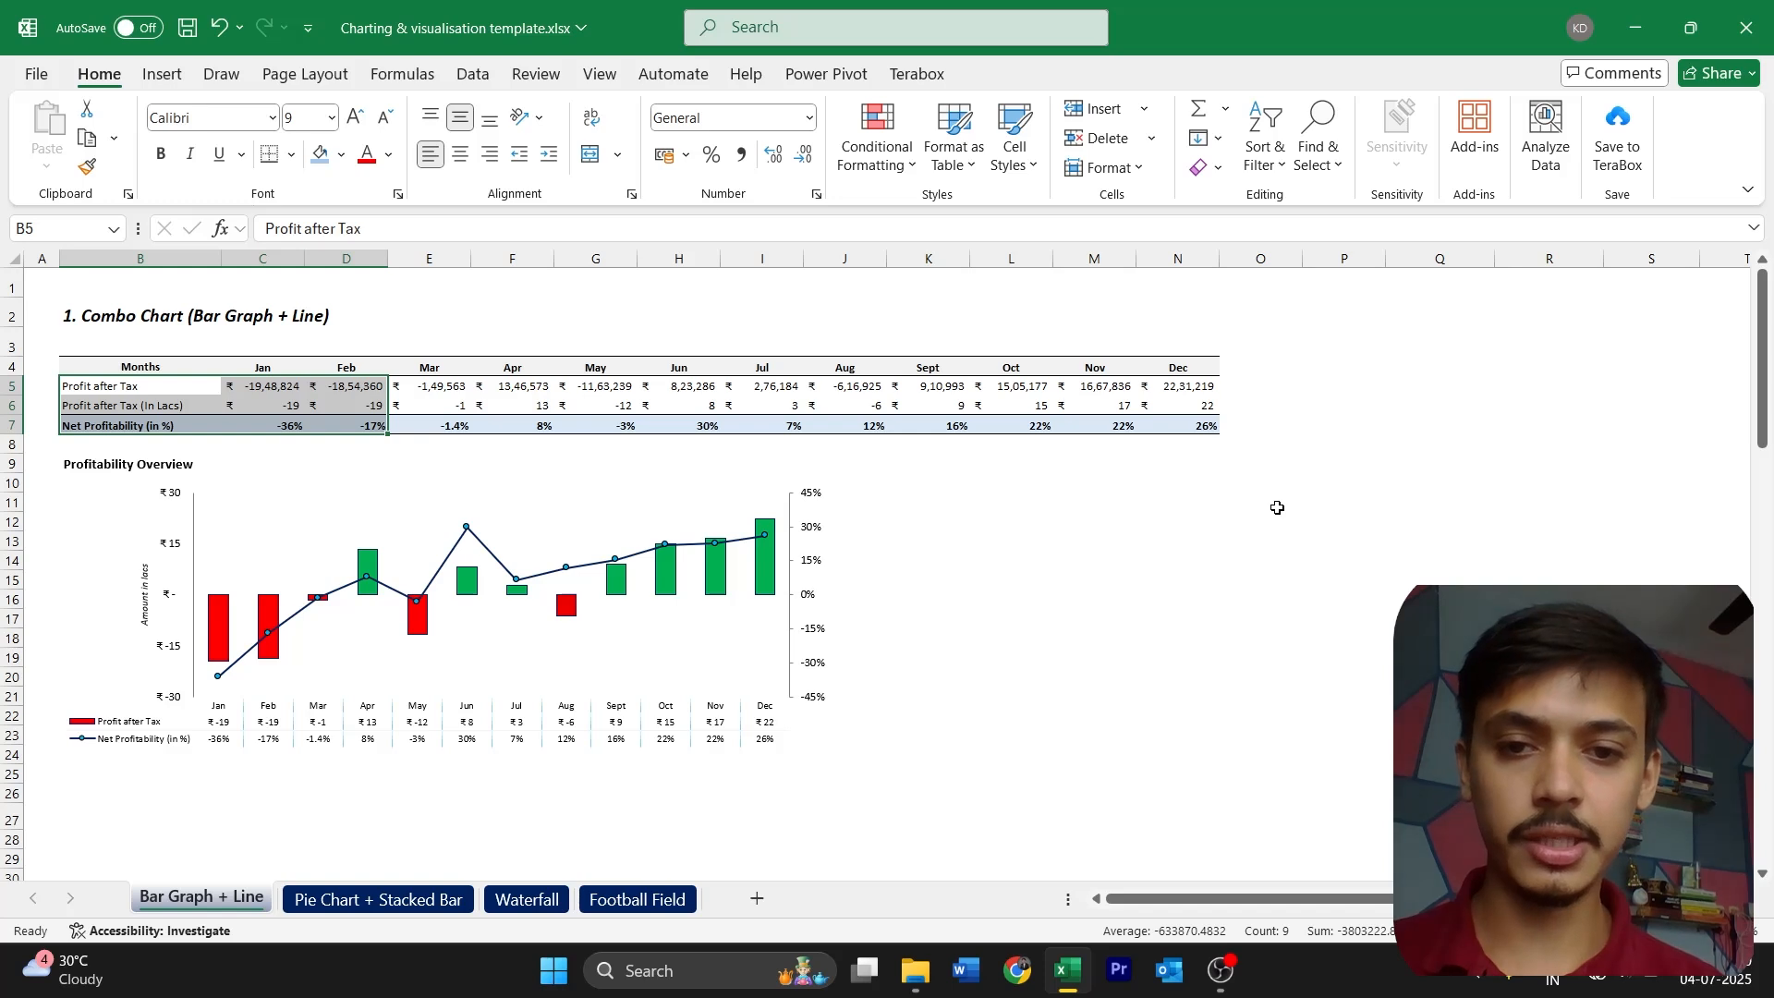
{"action": "left_click", "coordinate": [1173, 539]}
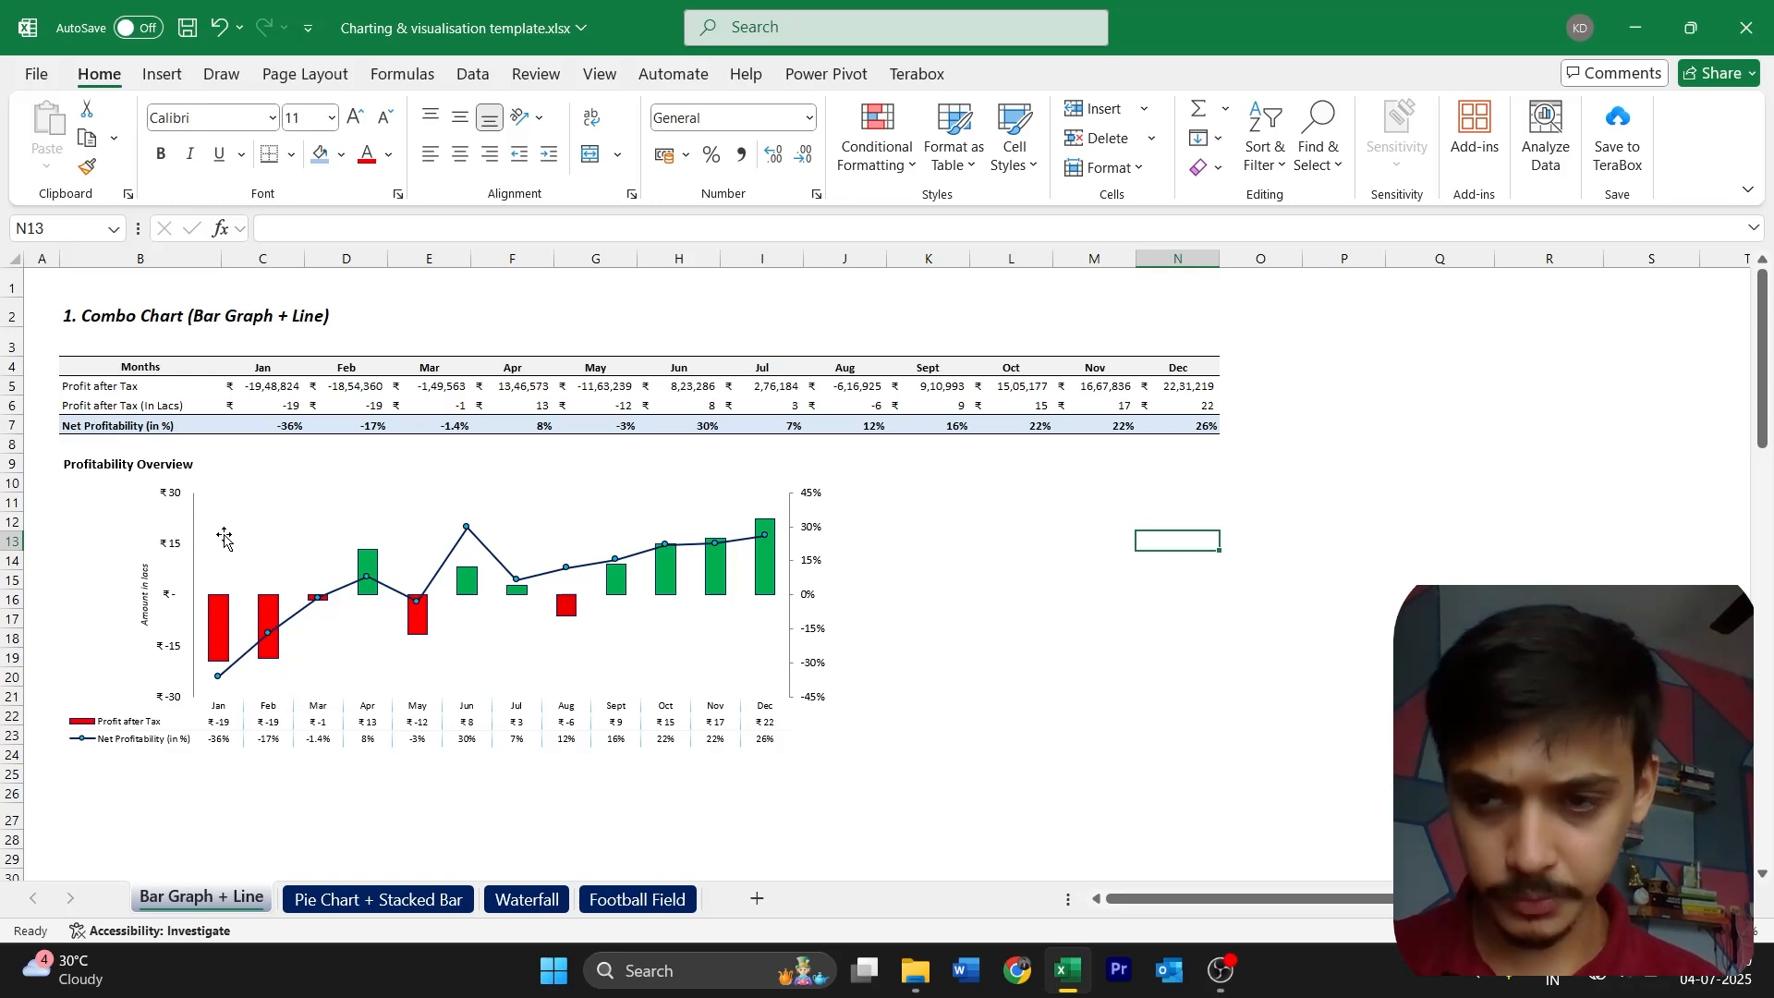
{"action": "left_click", "coordinate": [114, 381]}
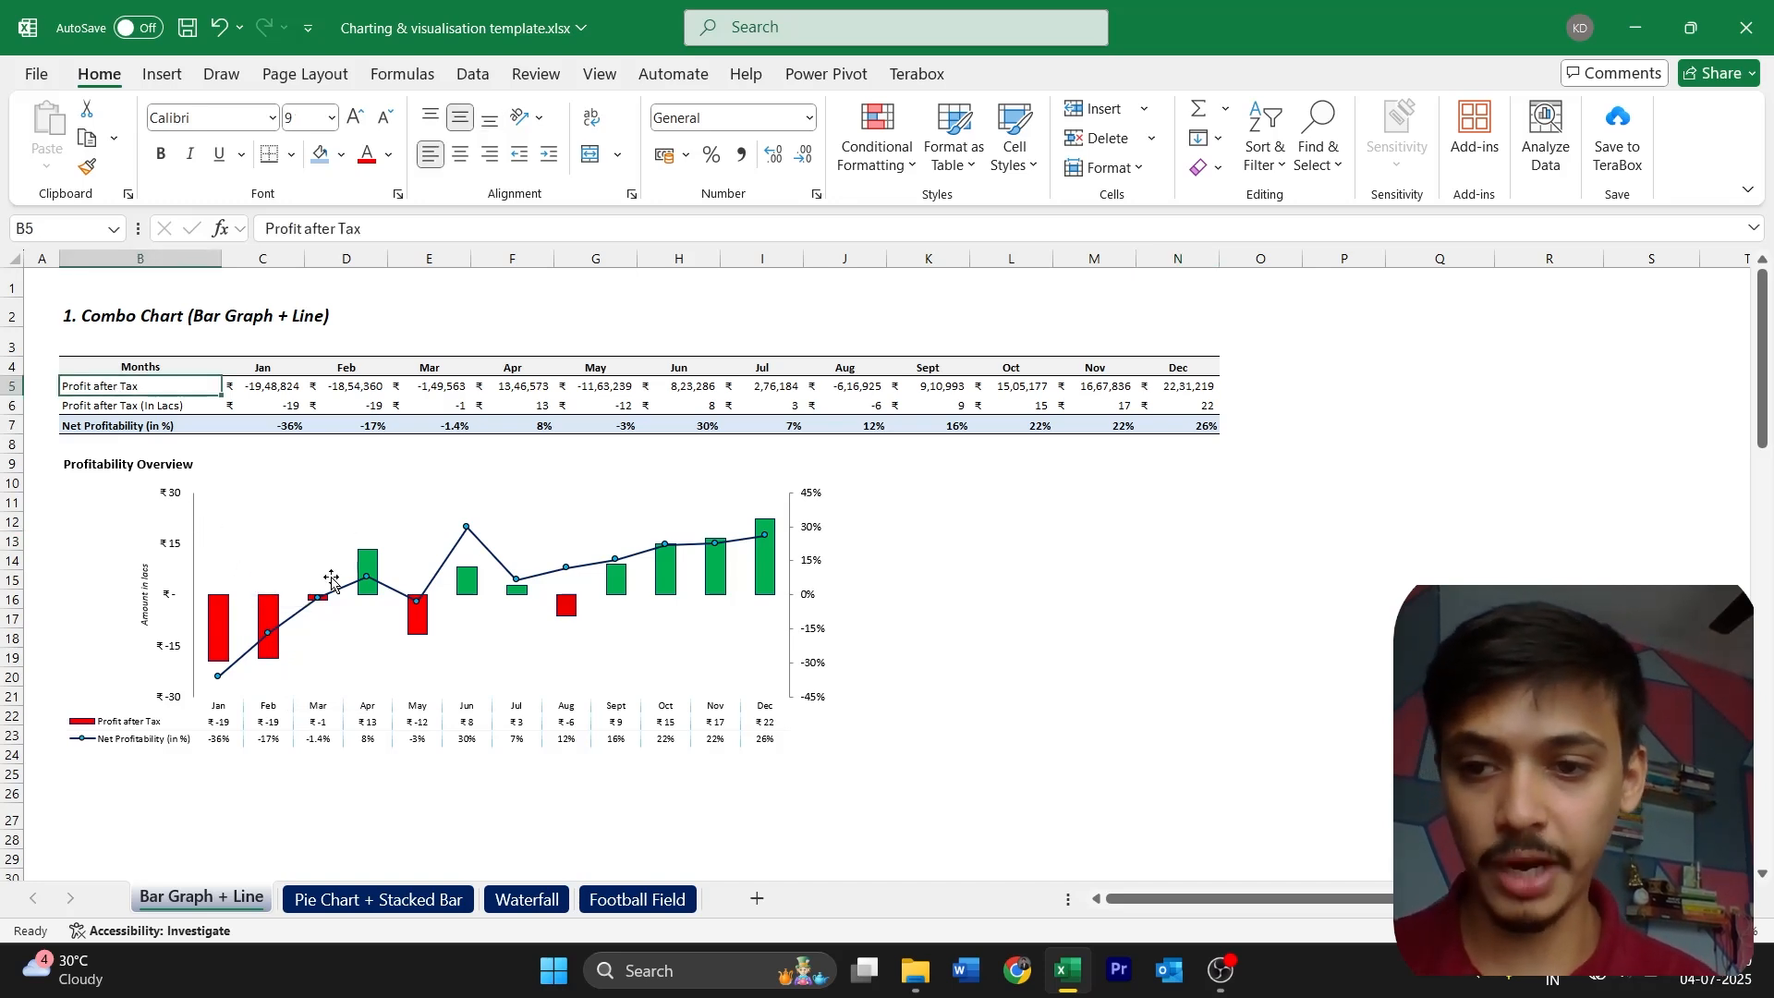
{"action": "left_click", "coordinate": [273, 593]}
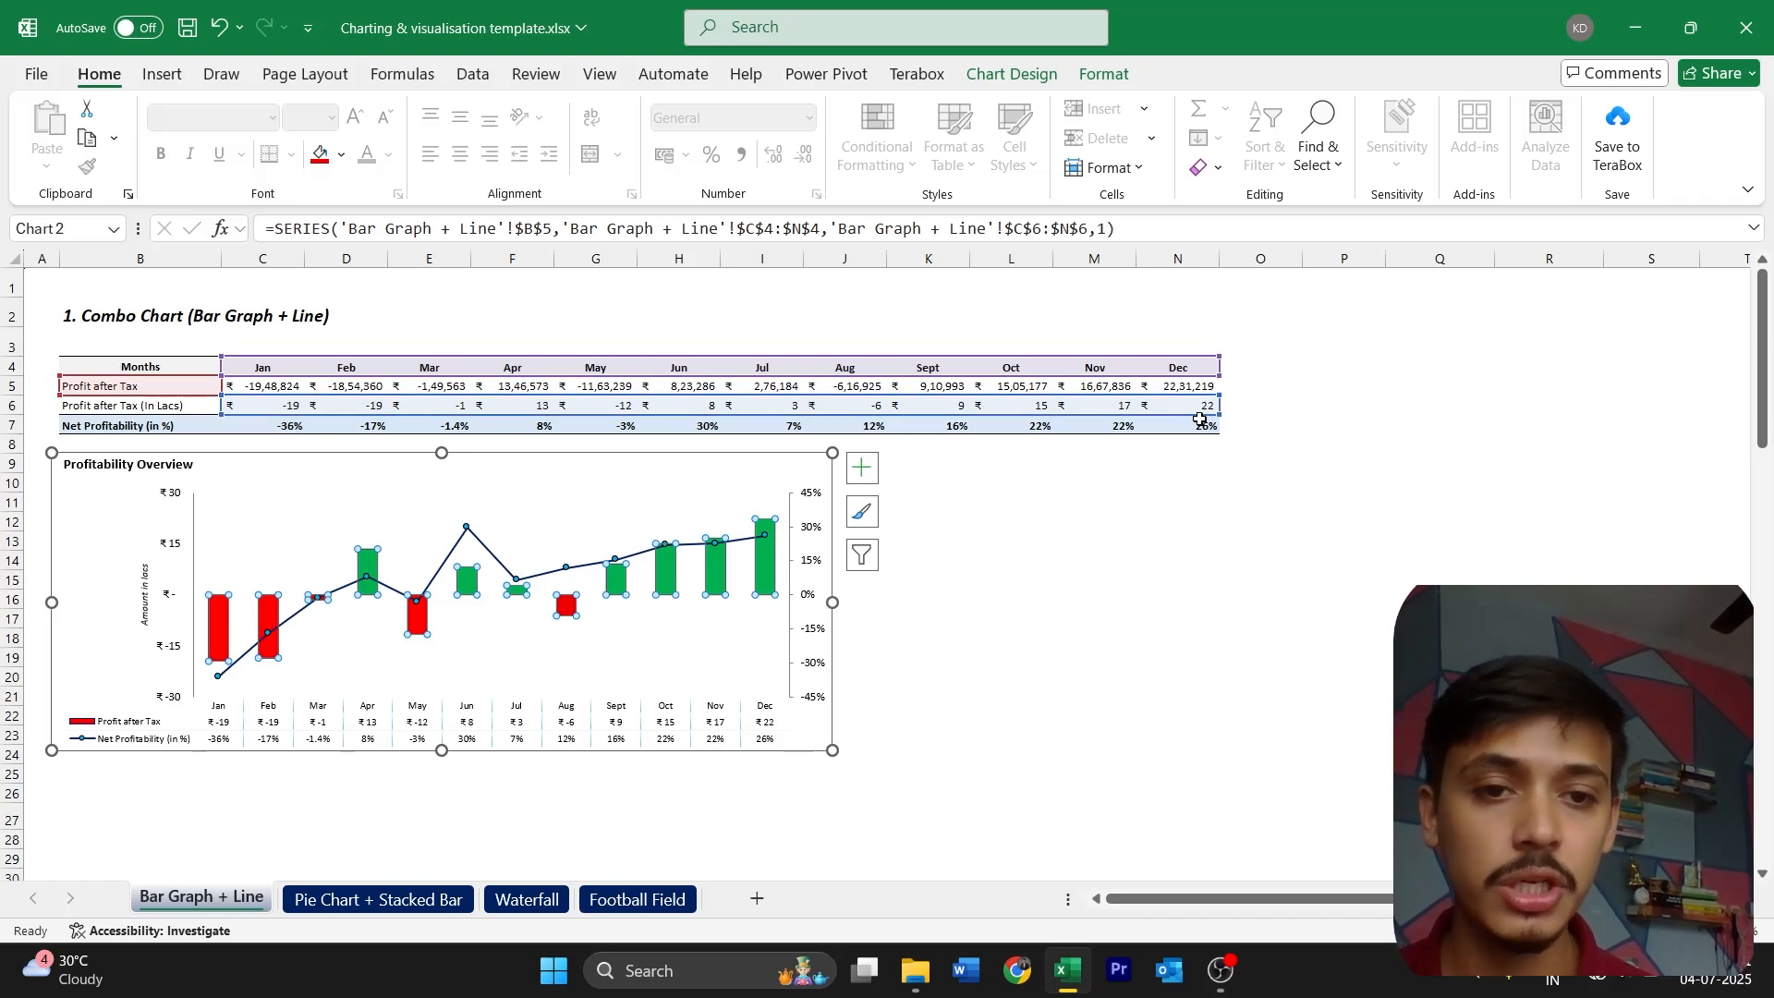
{"action": "left_click", "coordinate": [442, 571]}
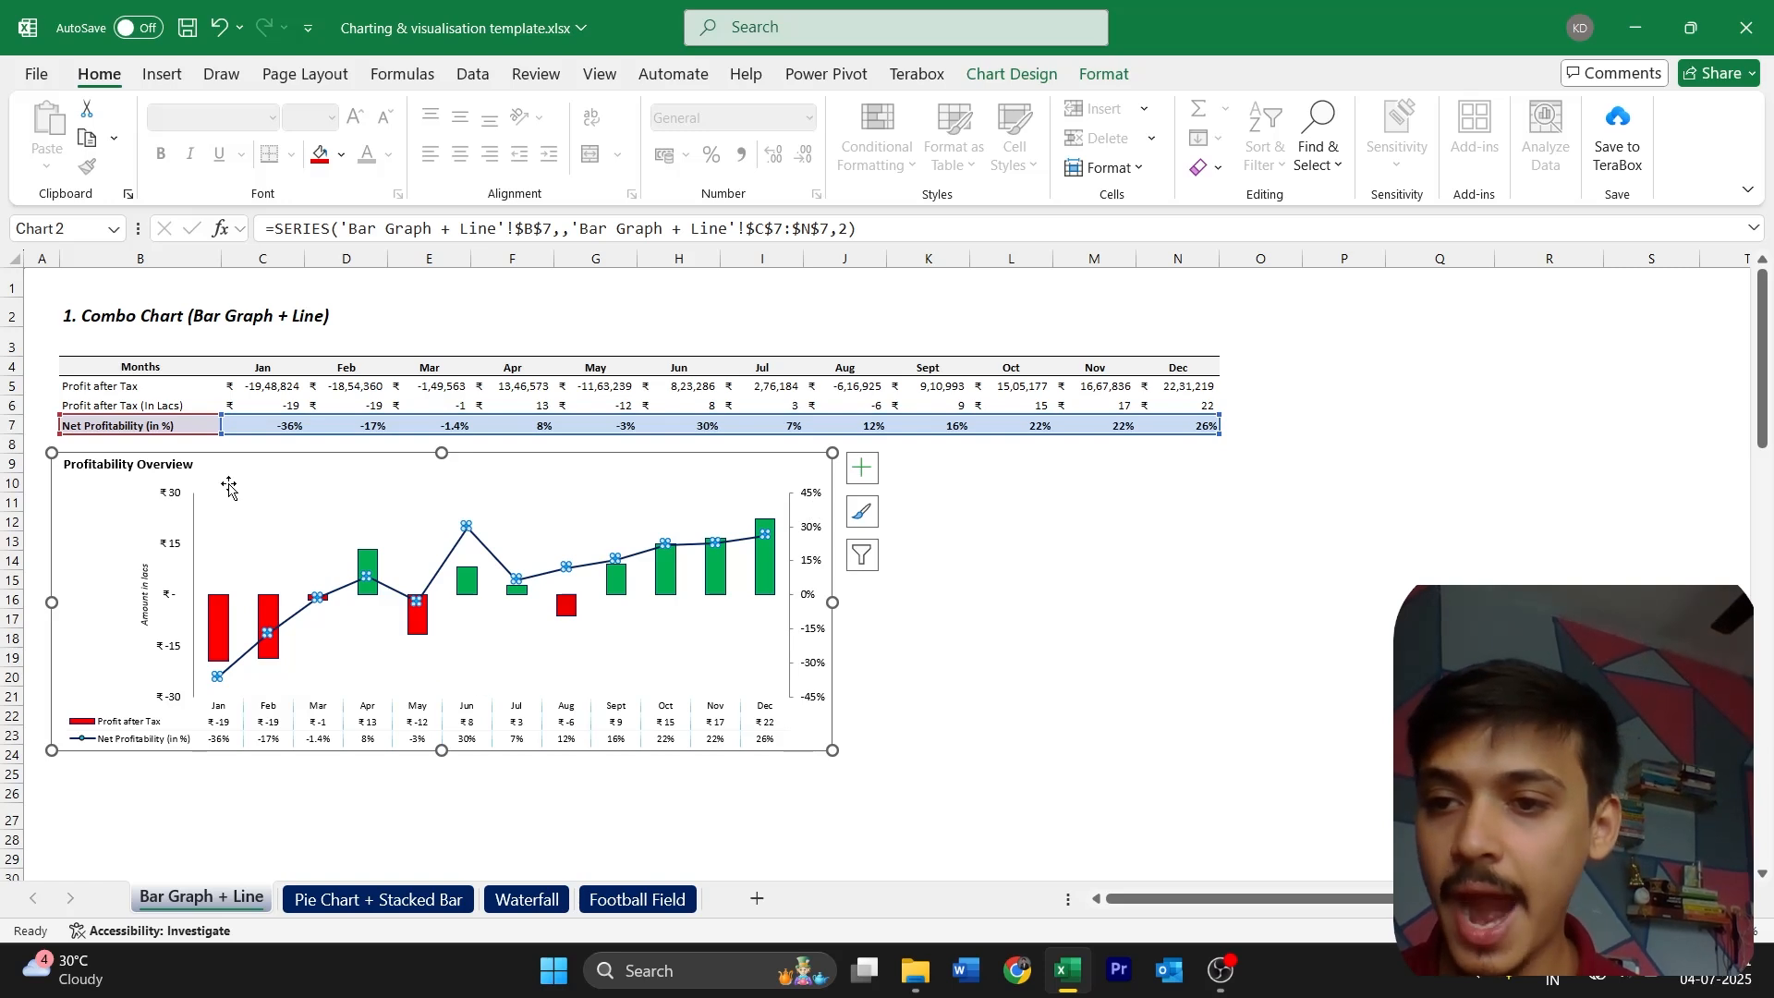
{"action": "mouse_move", "coordinate": [222, 638]}
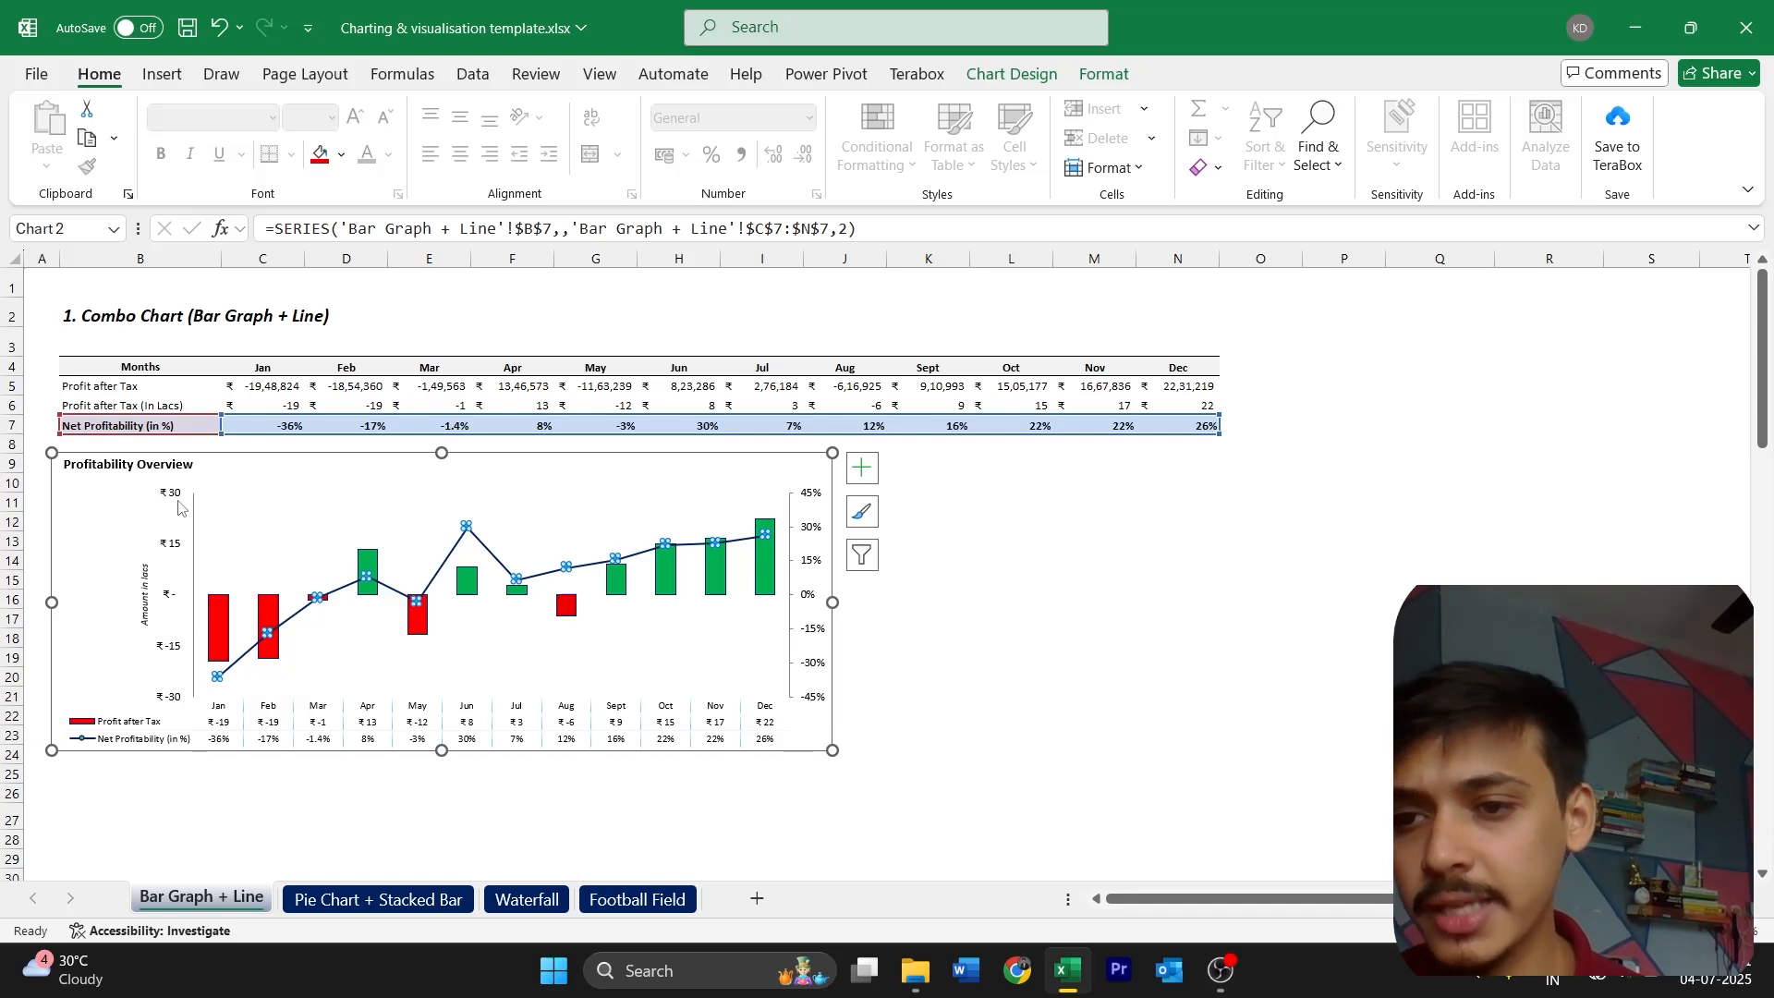
{"action": "left_click", "coordinate": [181, 647]}
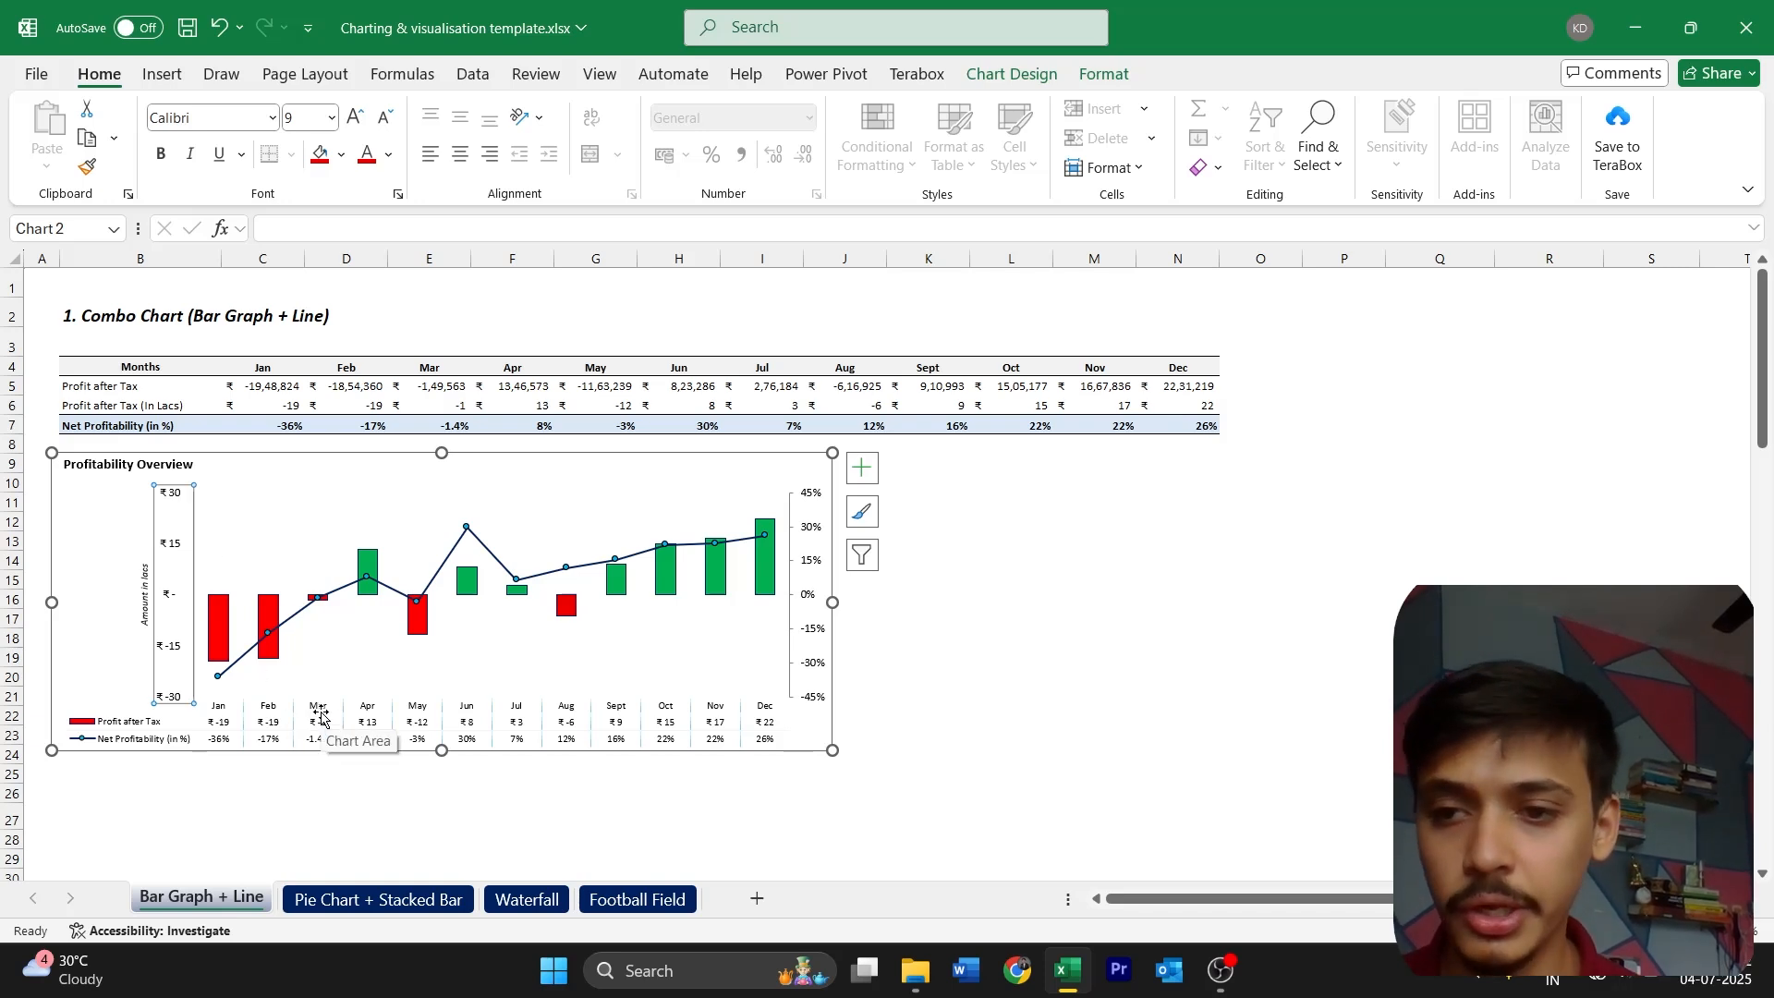
{"action": "left_click", "coordinate": [873, 712]}
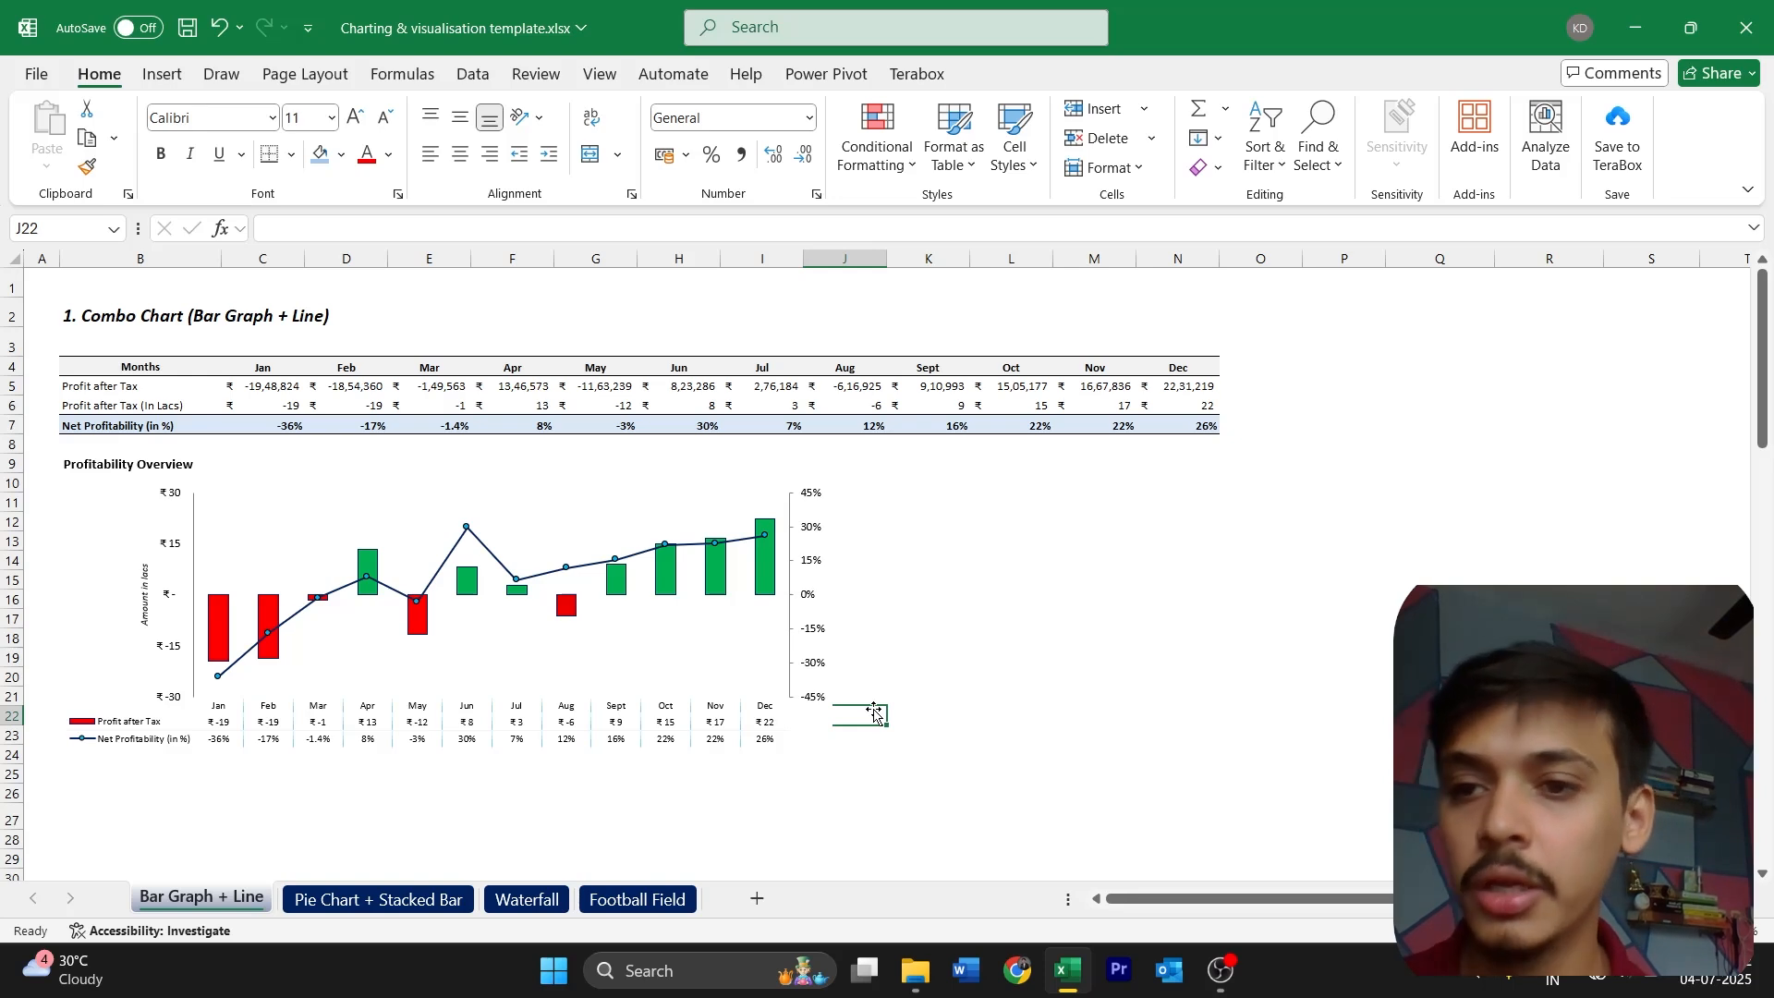
Select the Profit after Tax (In Lacs) and Net Profitability (in %) rows together, from their labels through Dec
{"action": "left_click", "coordinate": [143, 384]}
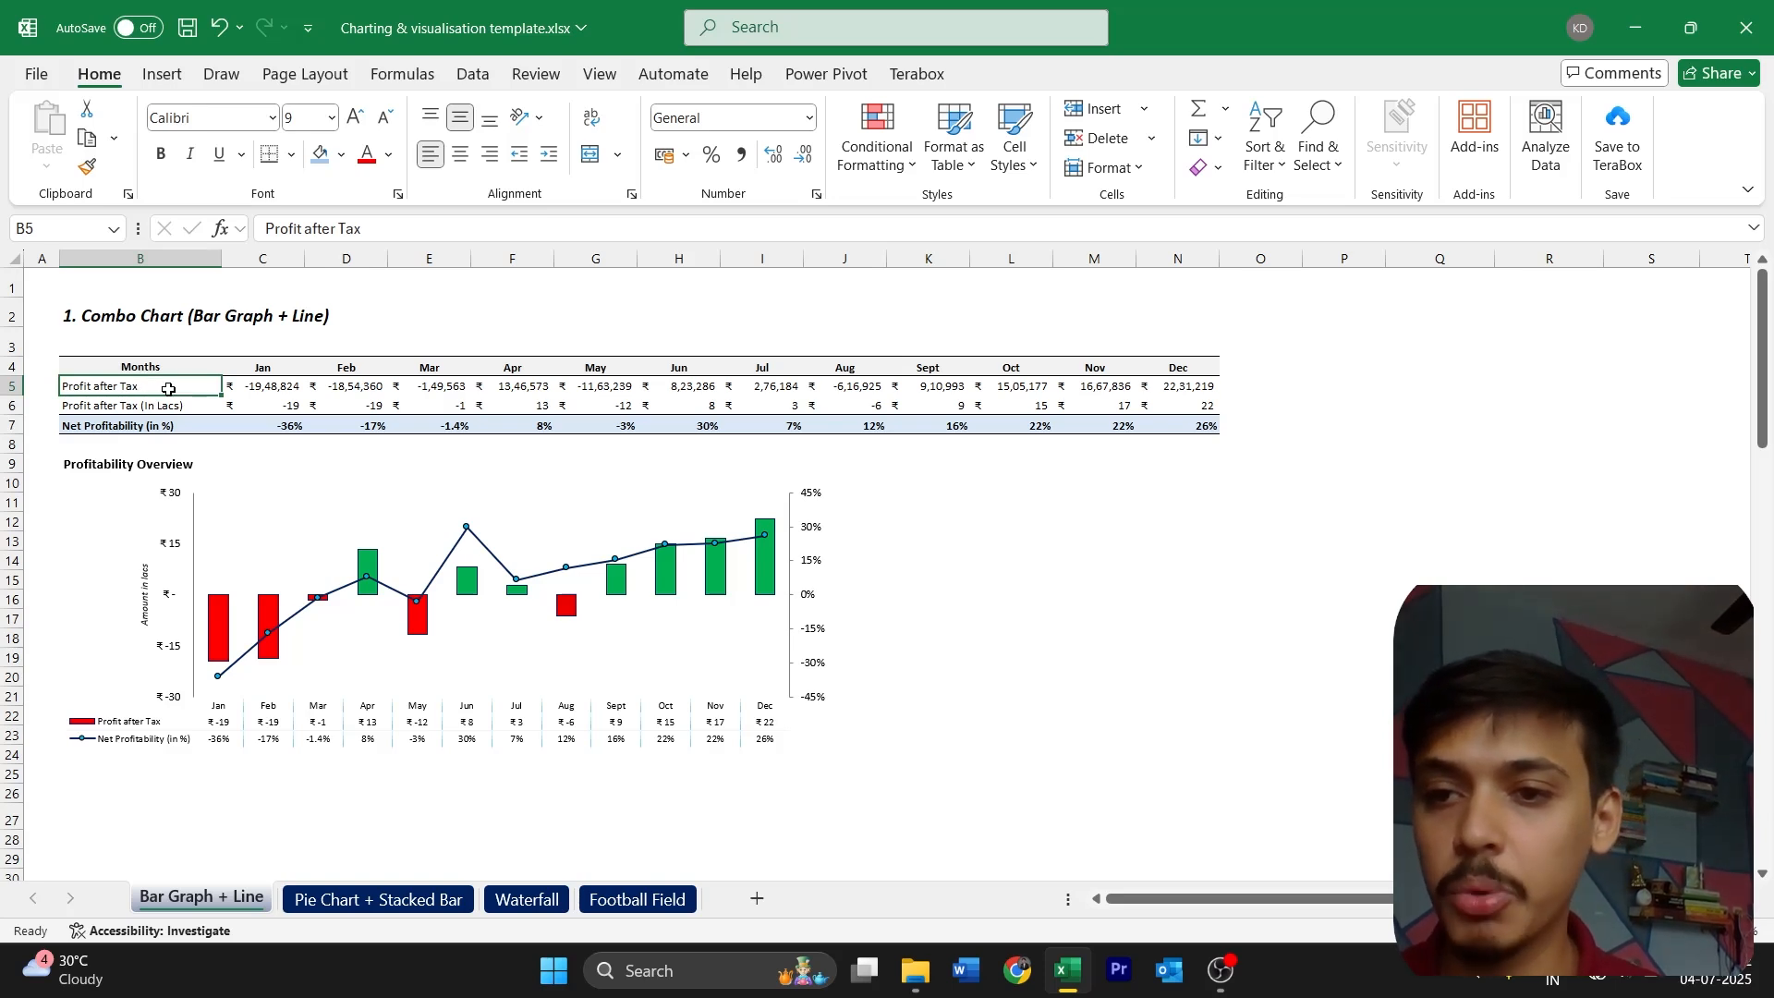
{"action": "key", "text": "Down"}
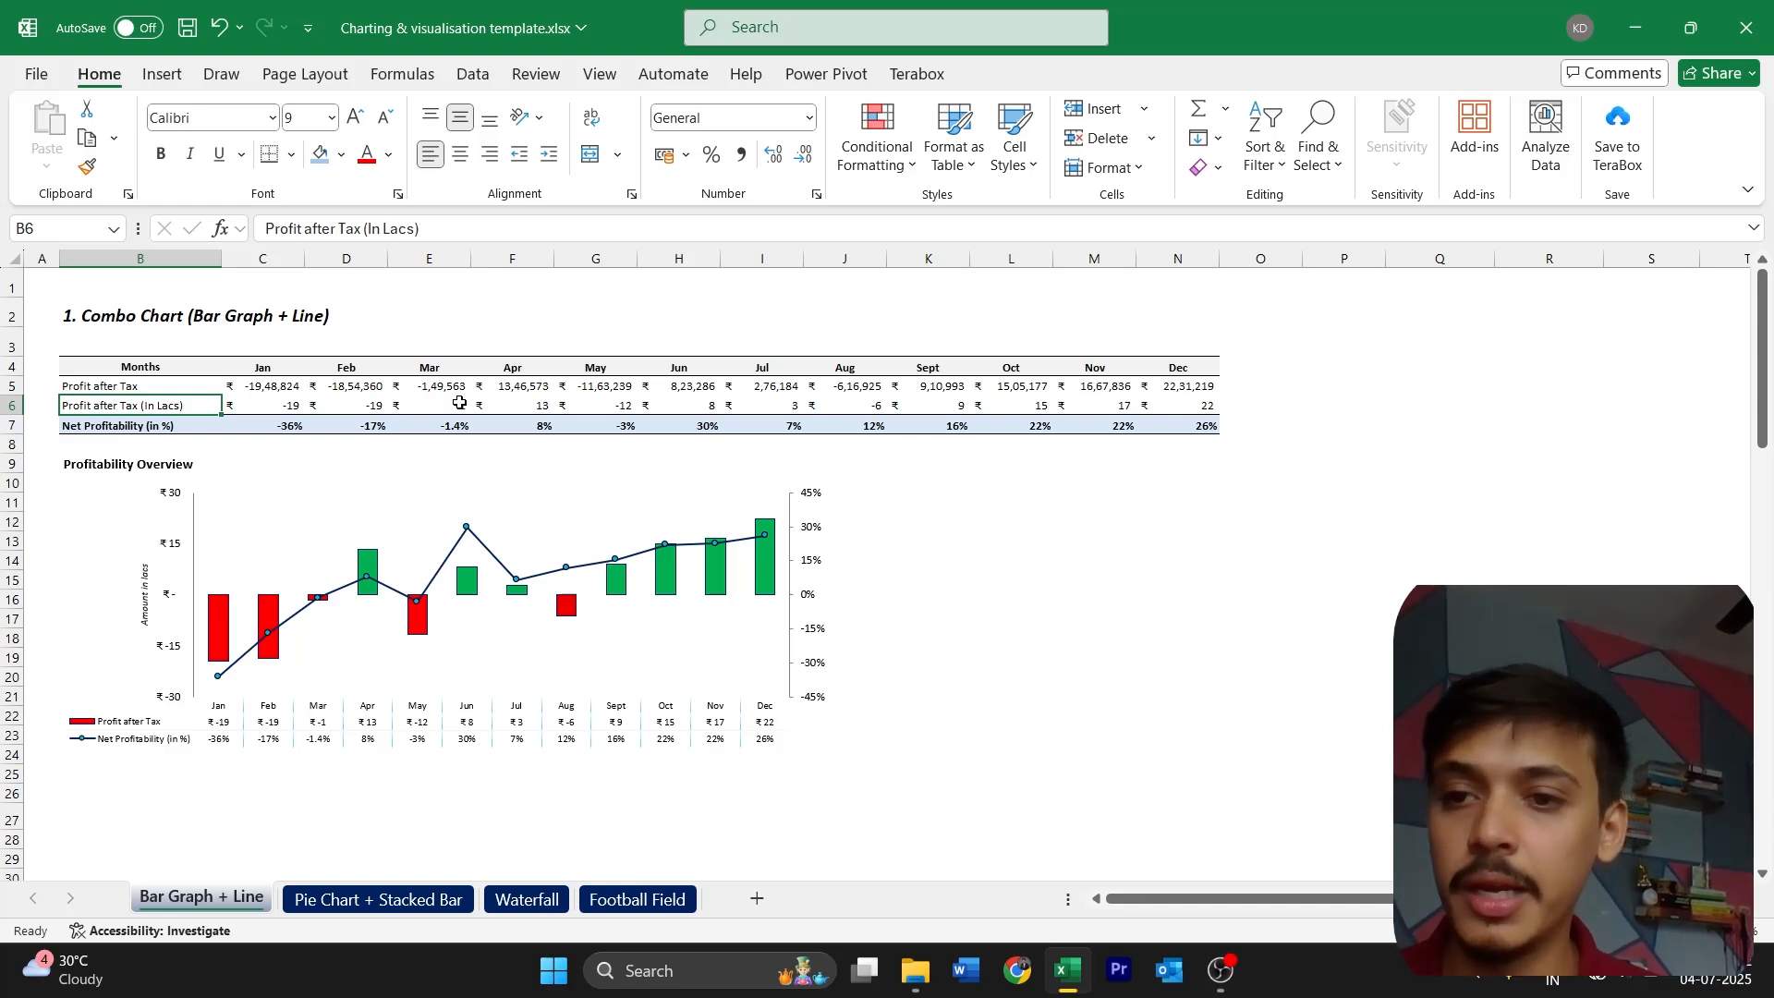
{"action": "key", "text": "ctrl+shift+Right"}
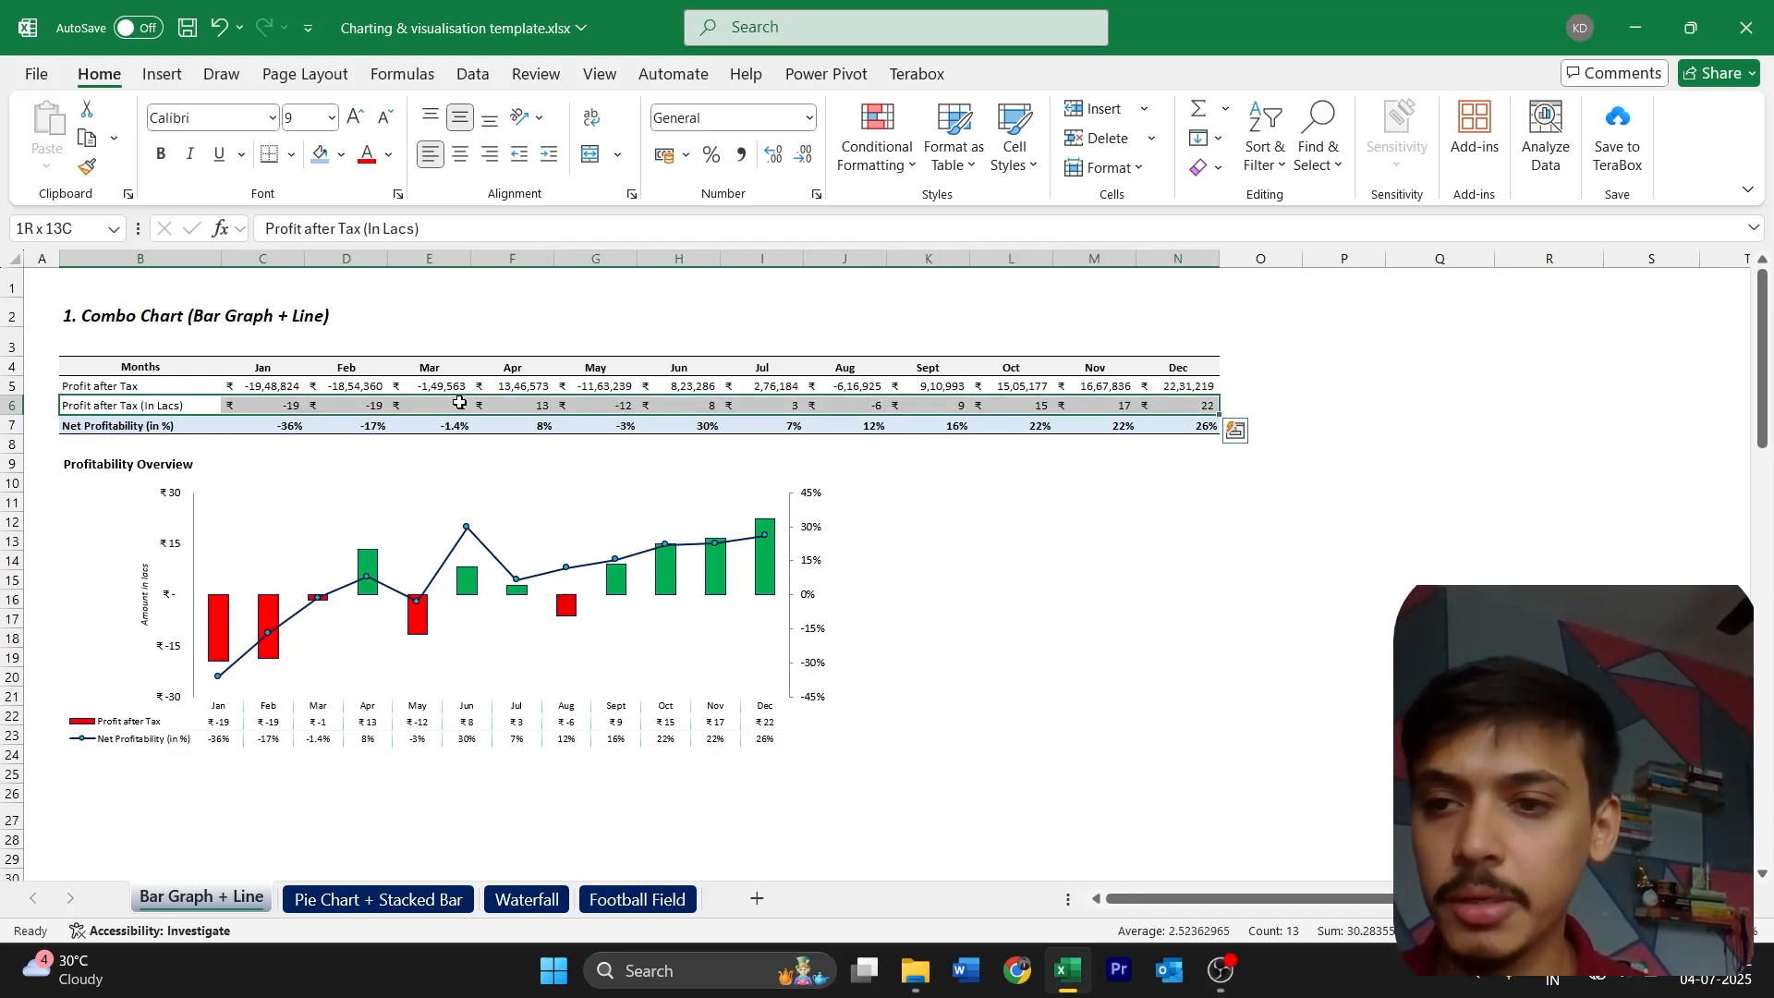
{"action": "left_click", "coordinate": [167, 400]}
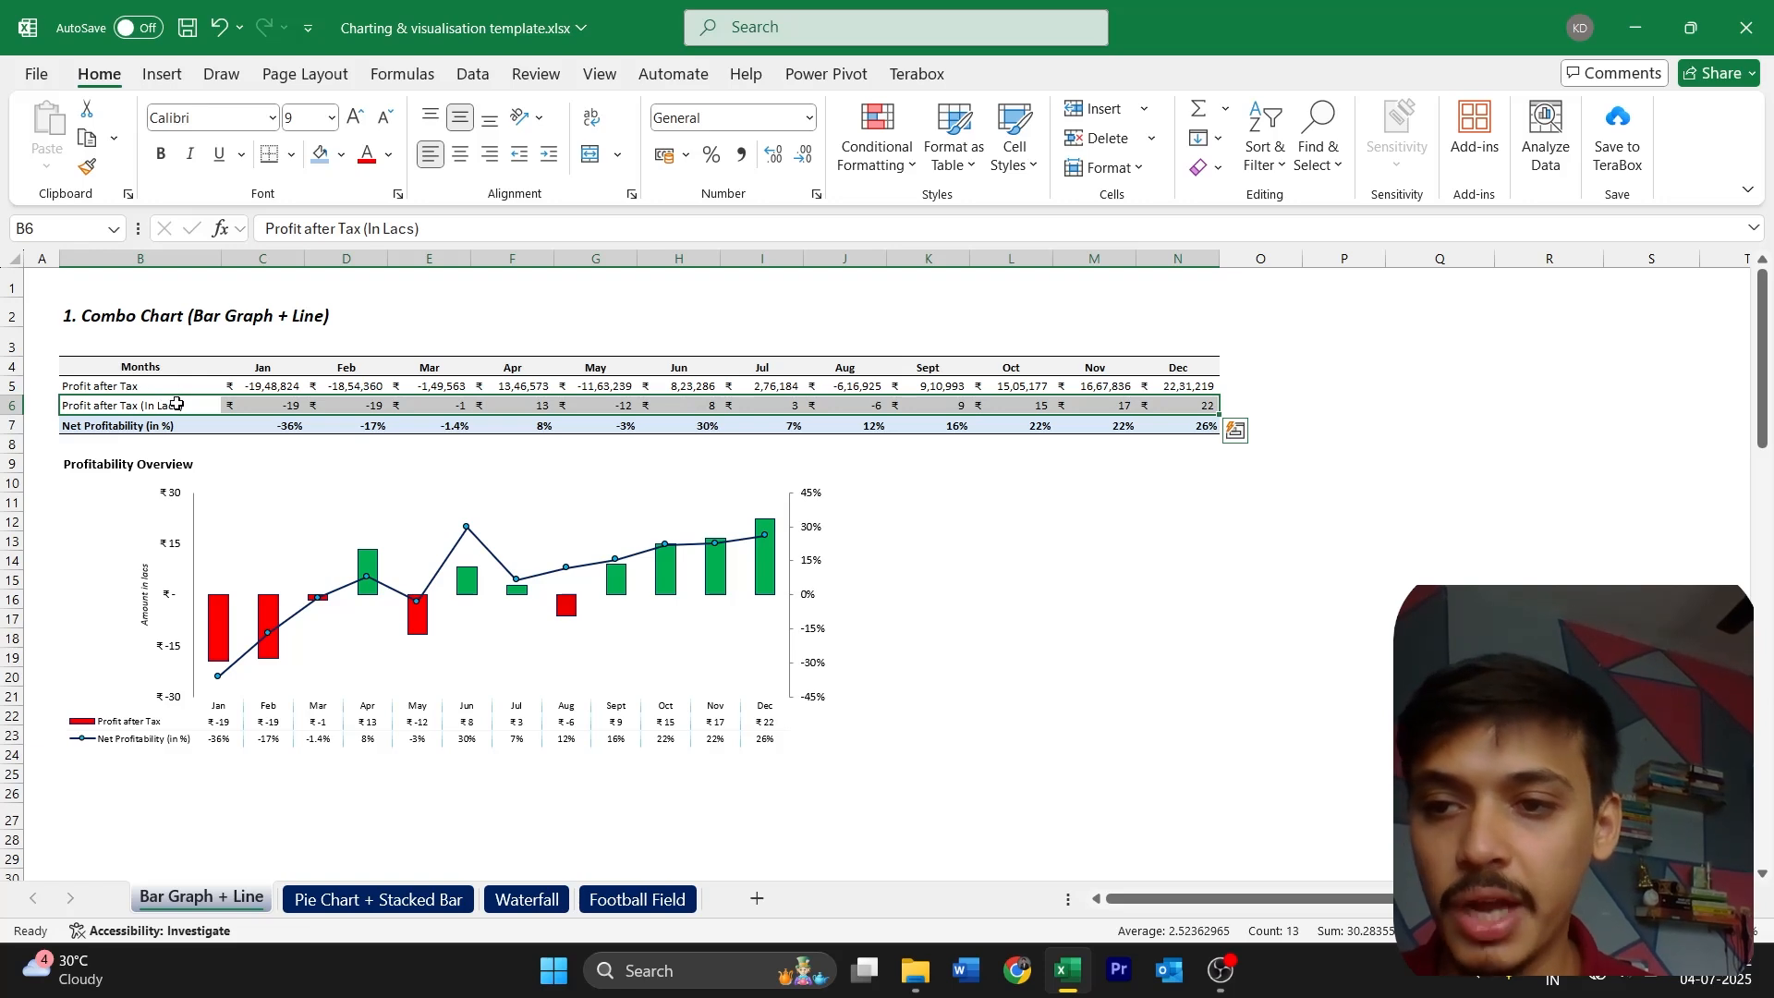
{"action": "left_click", "coordinate": [134, 427], "text": "ctrl"}
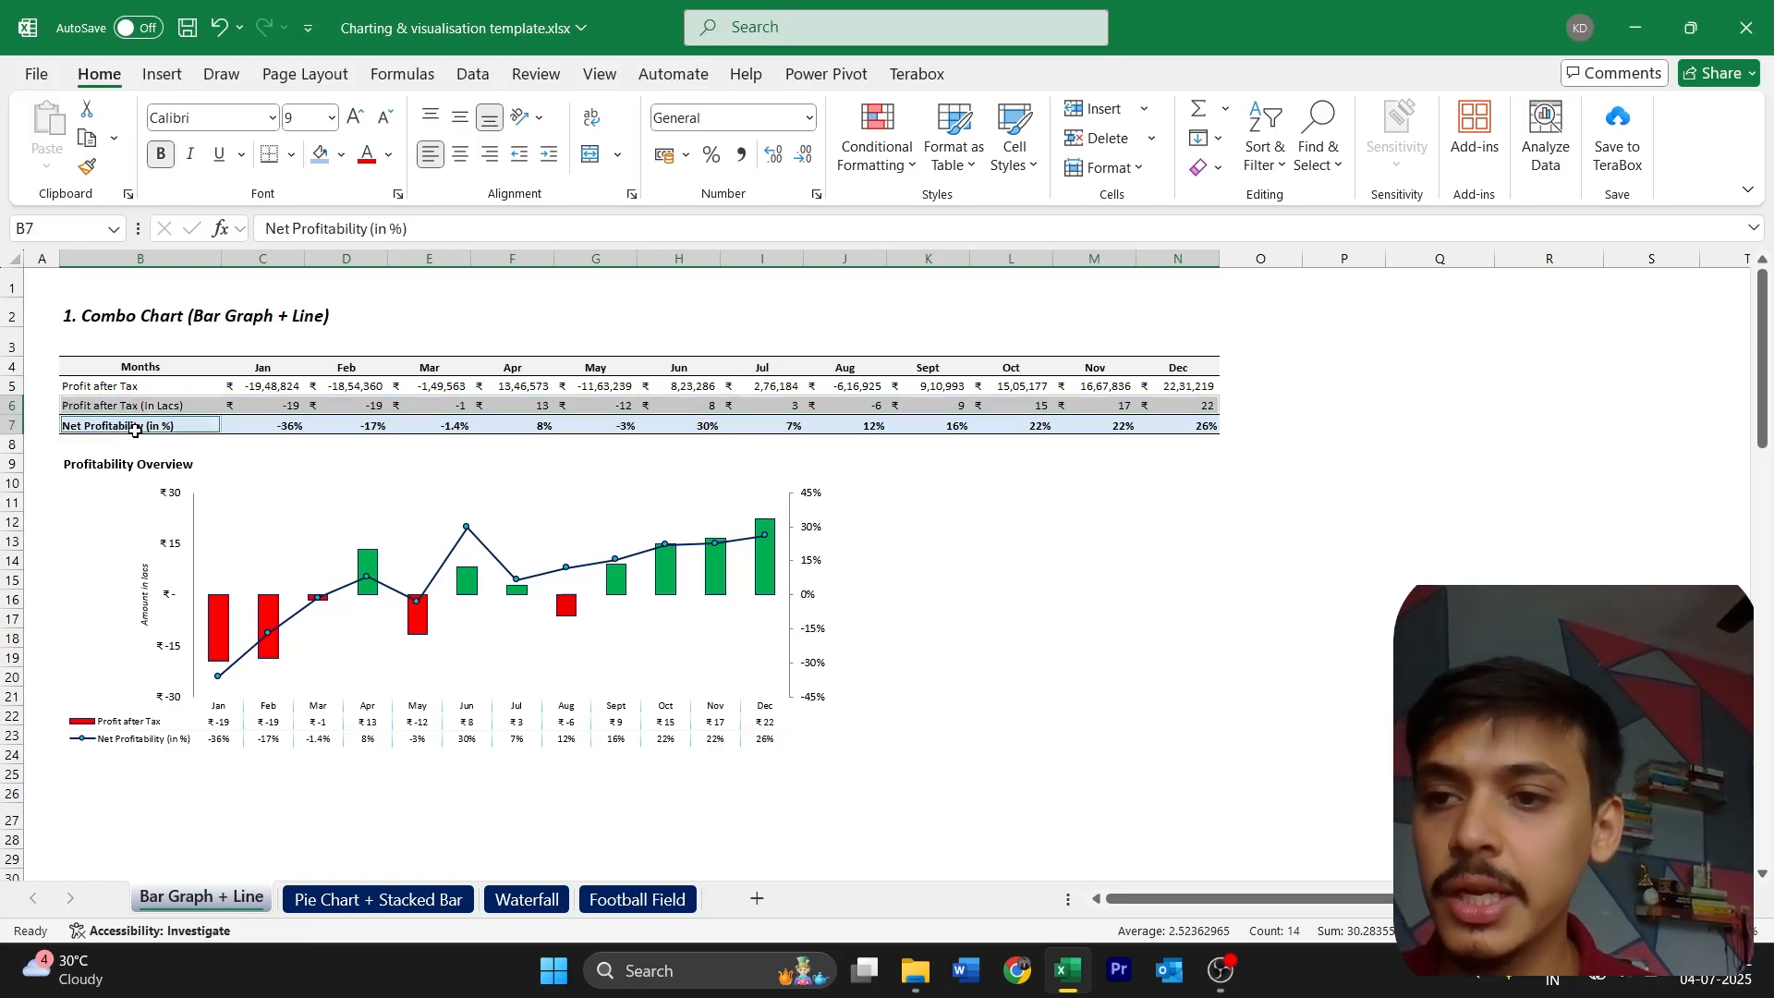
{"action": "key", "text": "ctrl+shift+Right"}
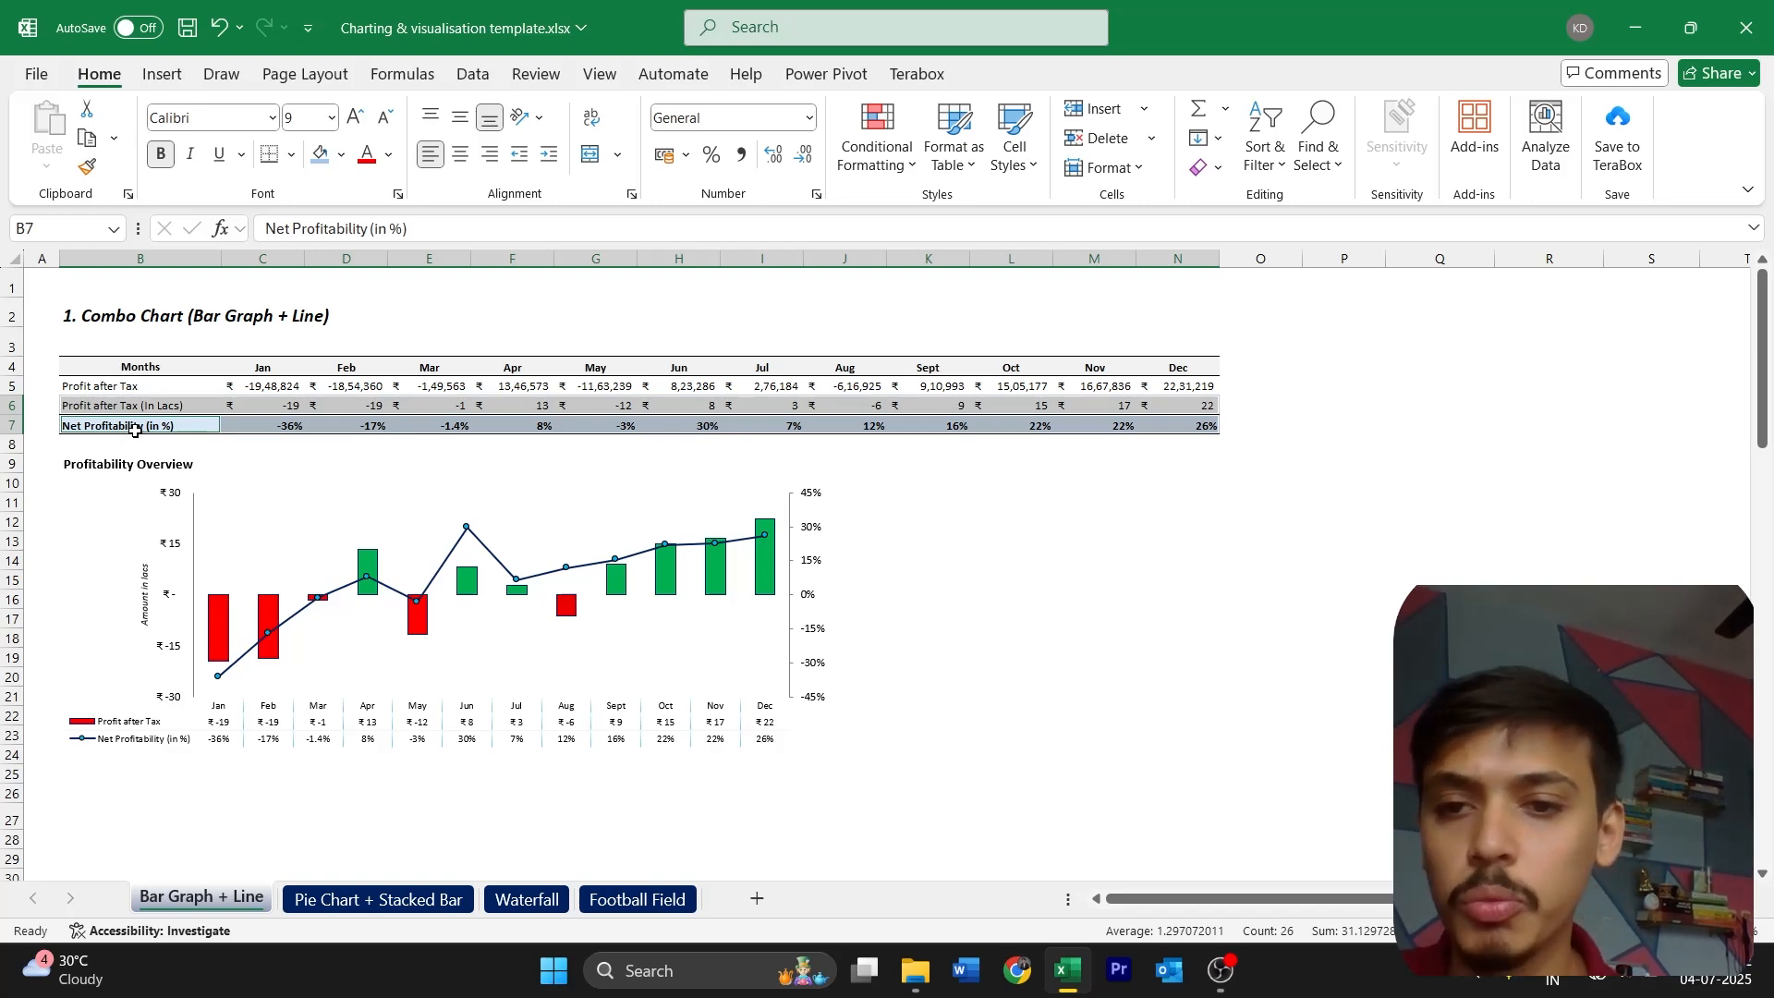
Insert a combo chart of the type Clustered Column - Line on Secondary Axis from the selected rows
{"action": "left_click", "coordinate": [164, 76]}
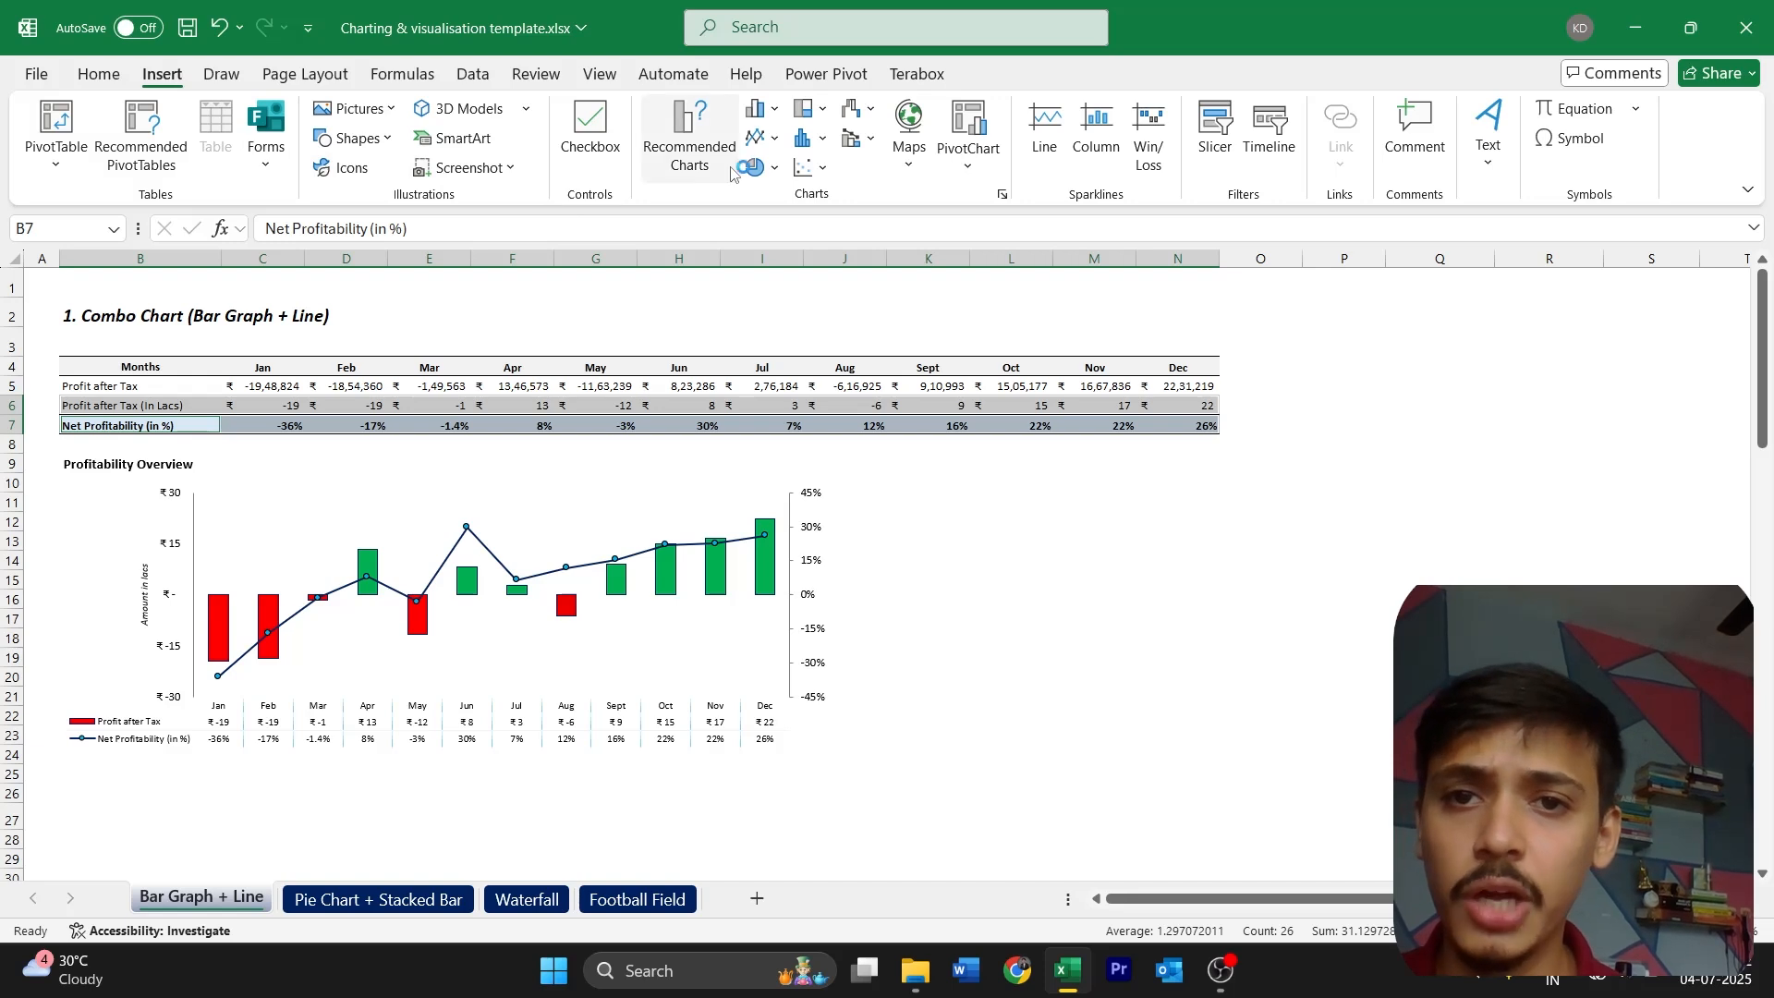
{"action": "left_click", "coordinate": [772, 112]}
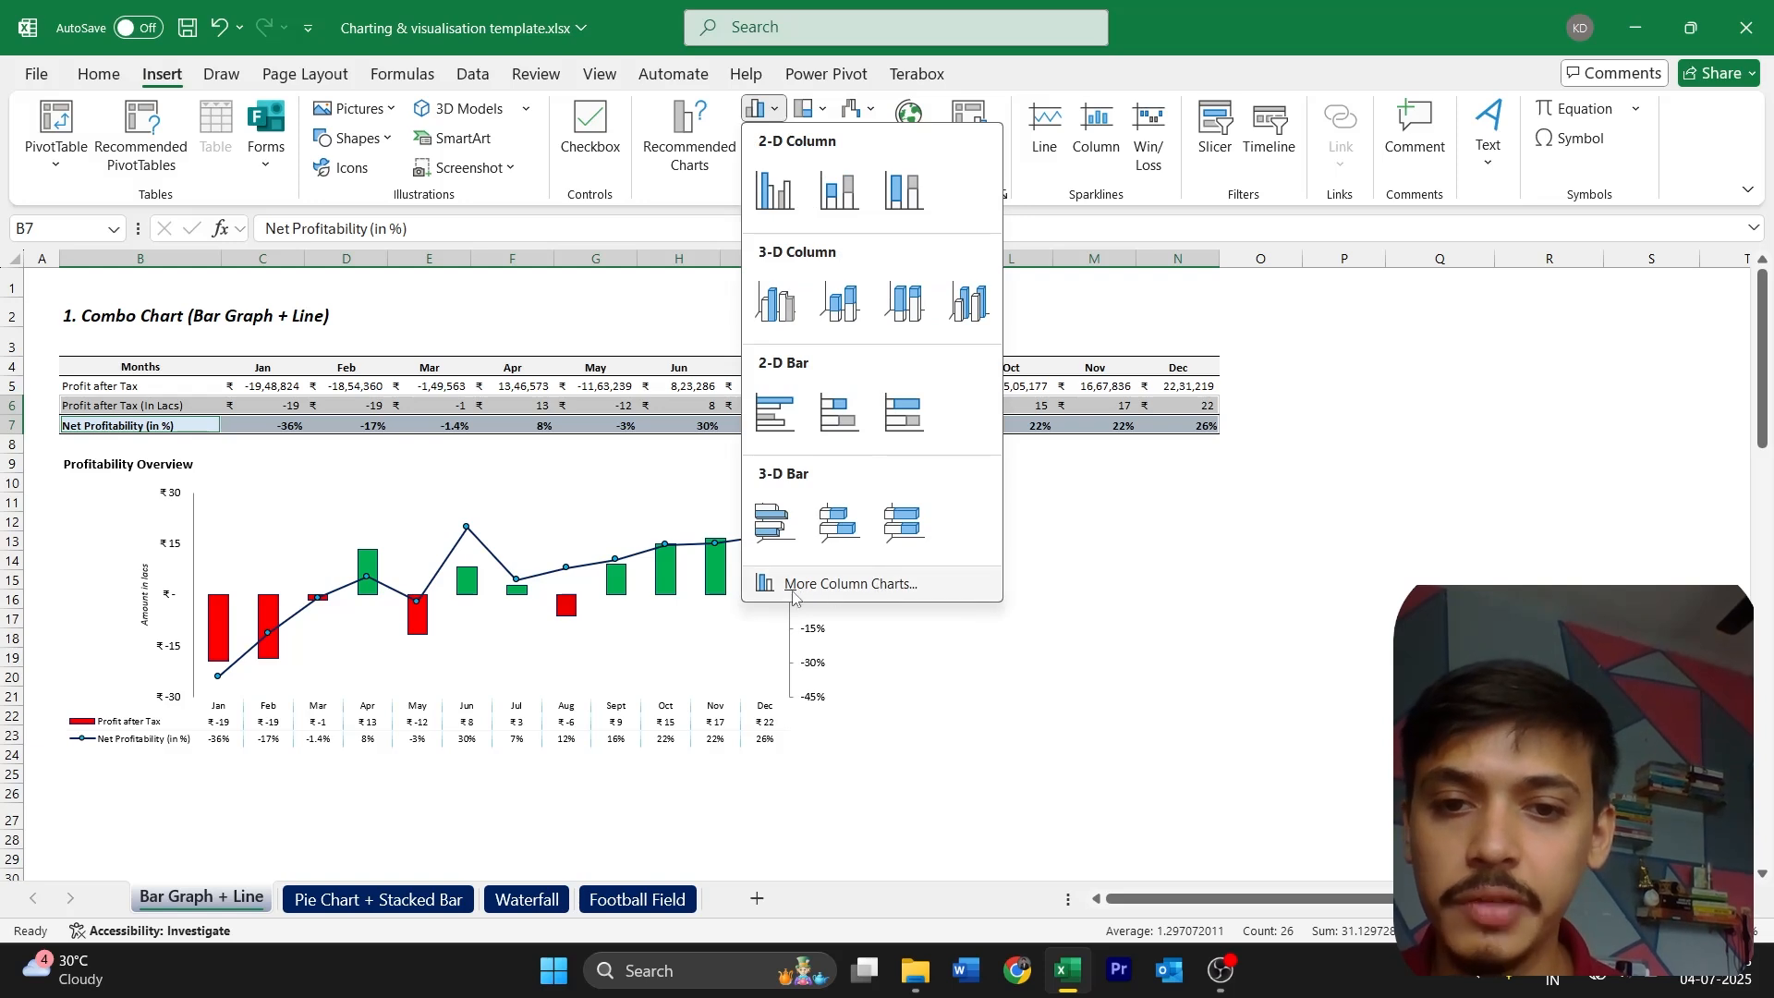
{"action": "left_click", "coordinate": [848, 583]}
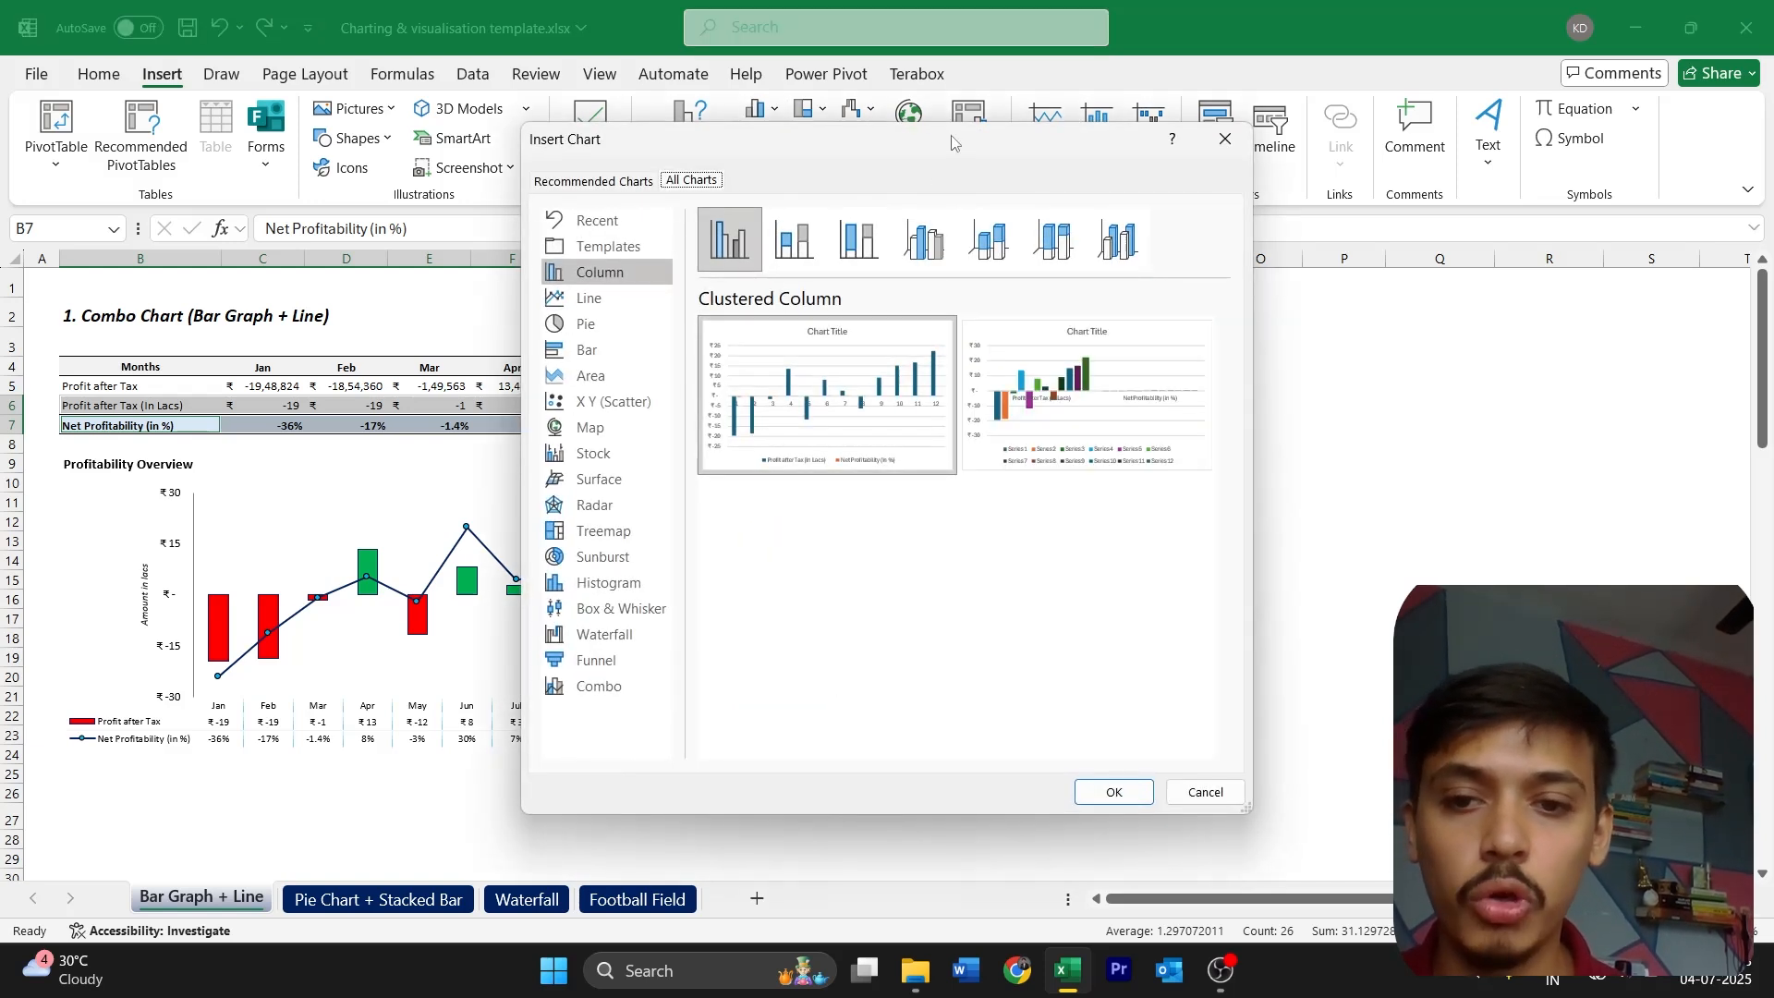
{"action": "left_click_drag", "start_coordinate": [952, 142], "coordinate": [1267, 163]}
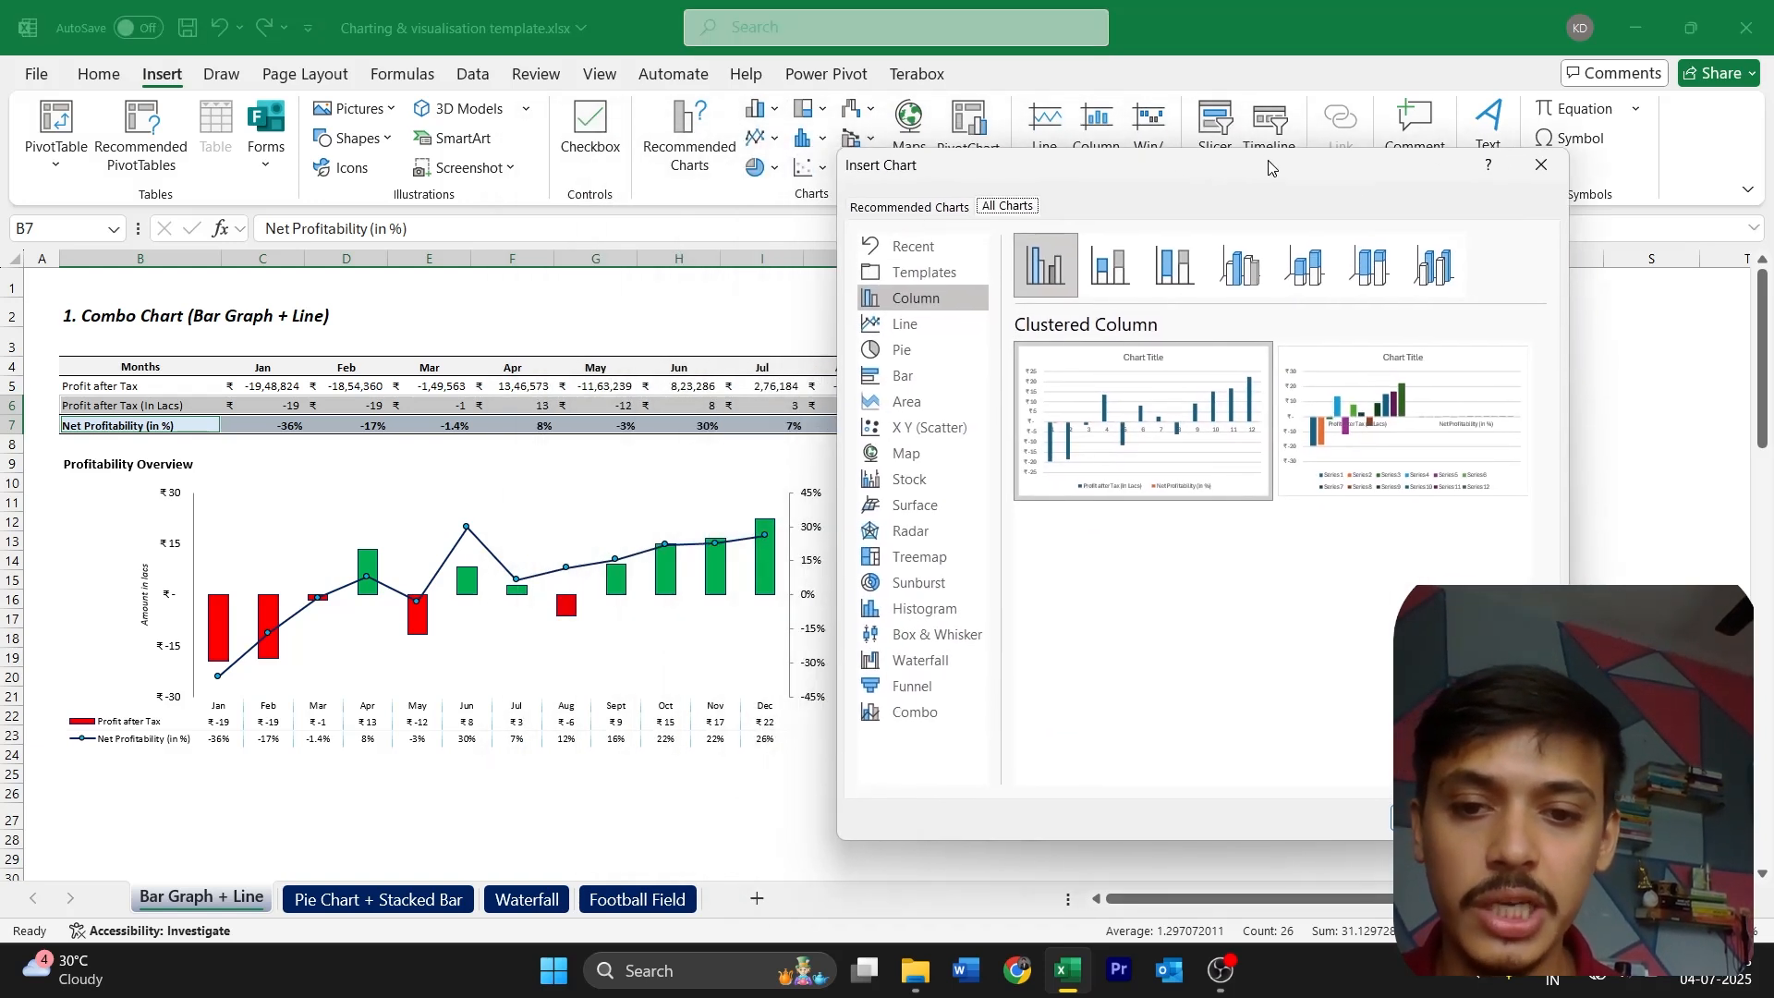
{"action": "left_click", "coordinate": [894, 708]}
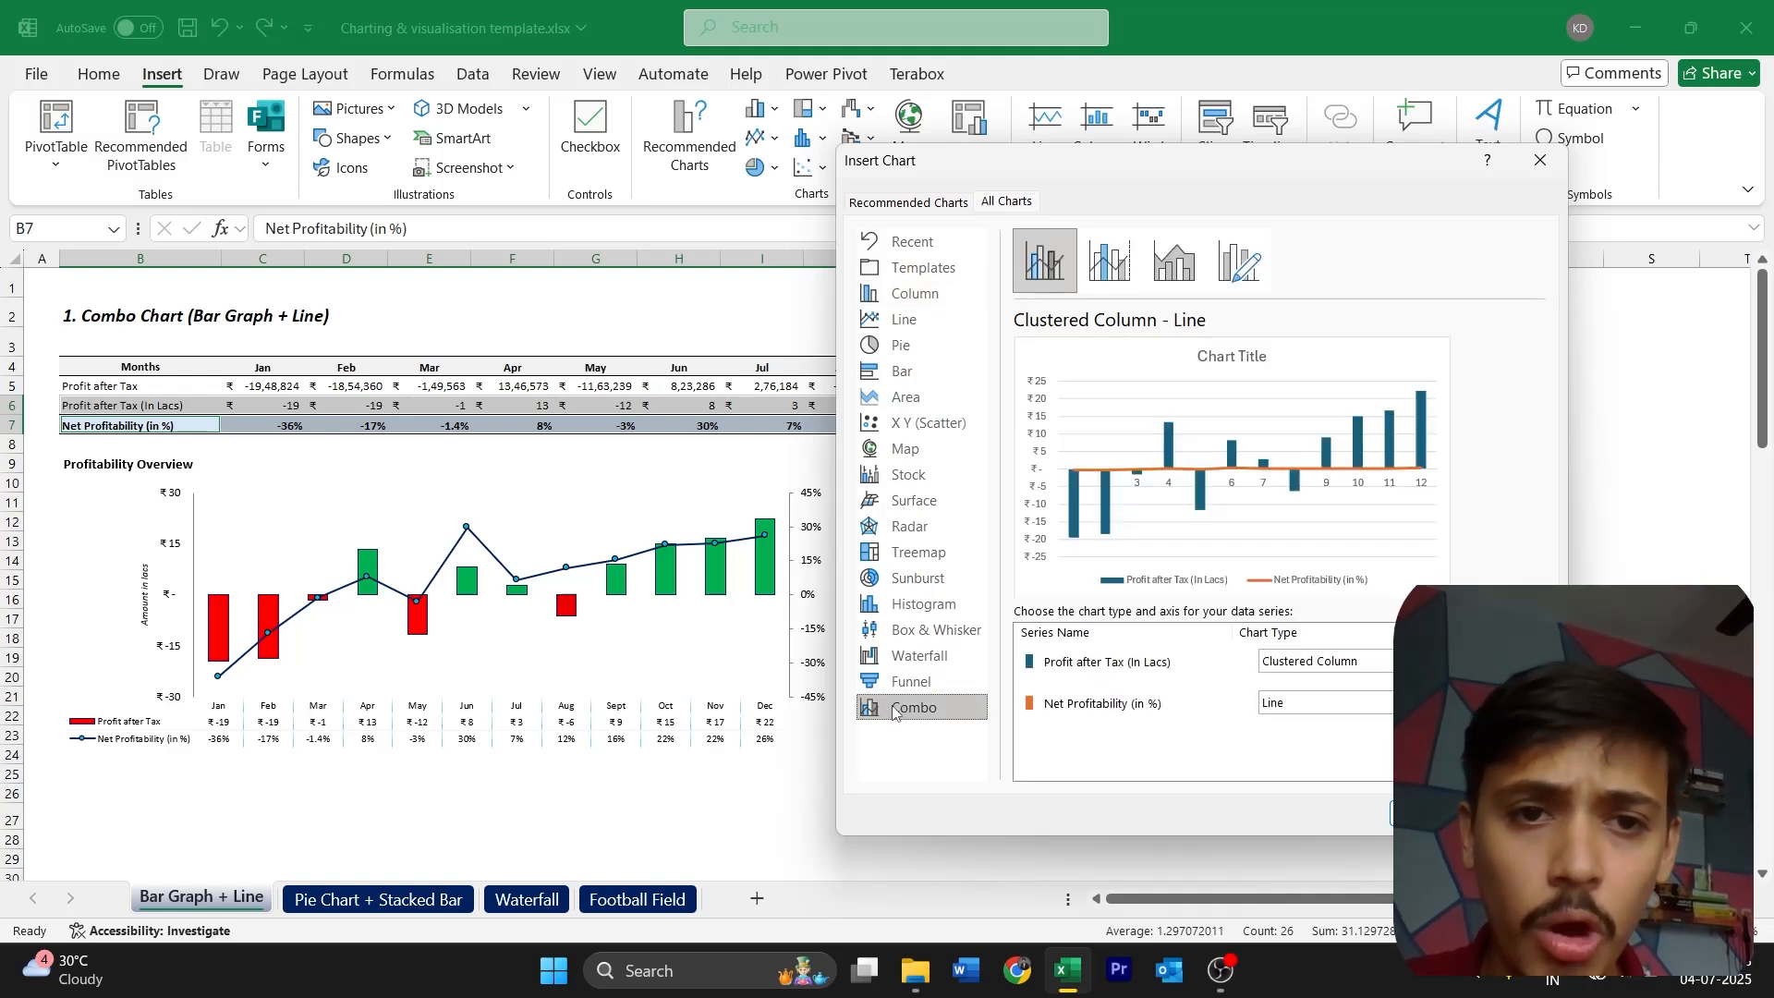
{"action": "left_click", "coordinate": [1120, 292]}
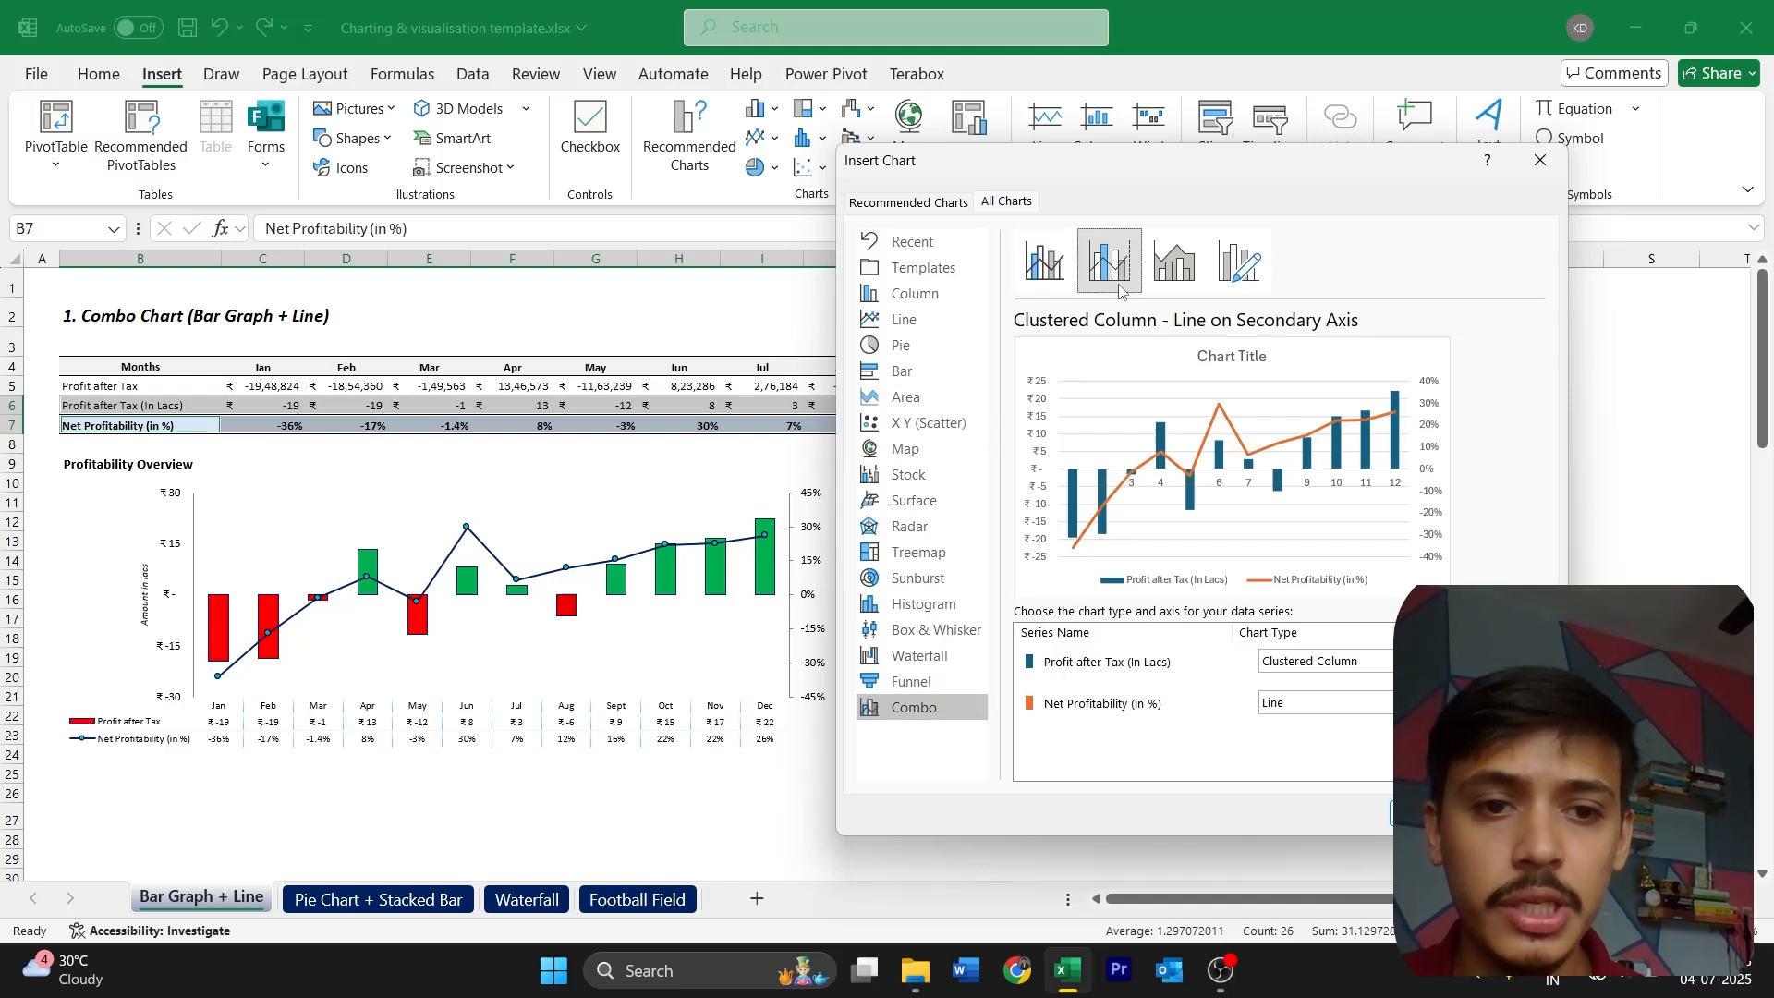
{"action": "left_click", "coordinate": [1038, 262]}
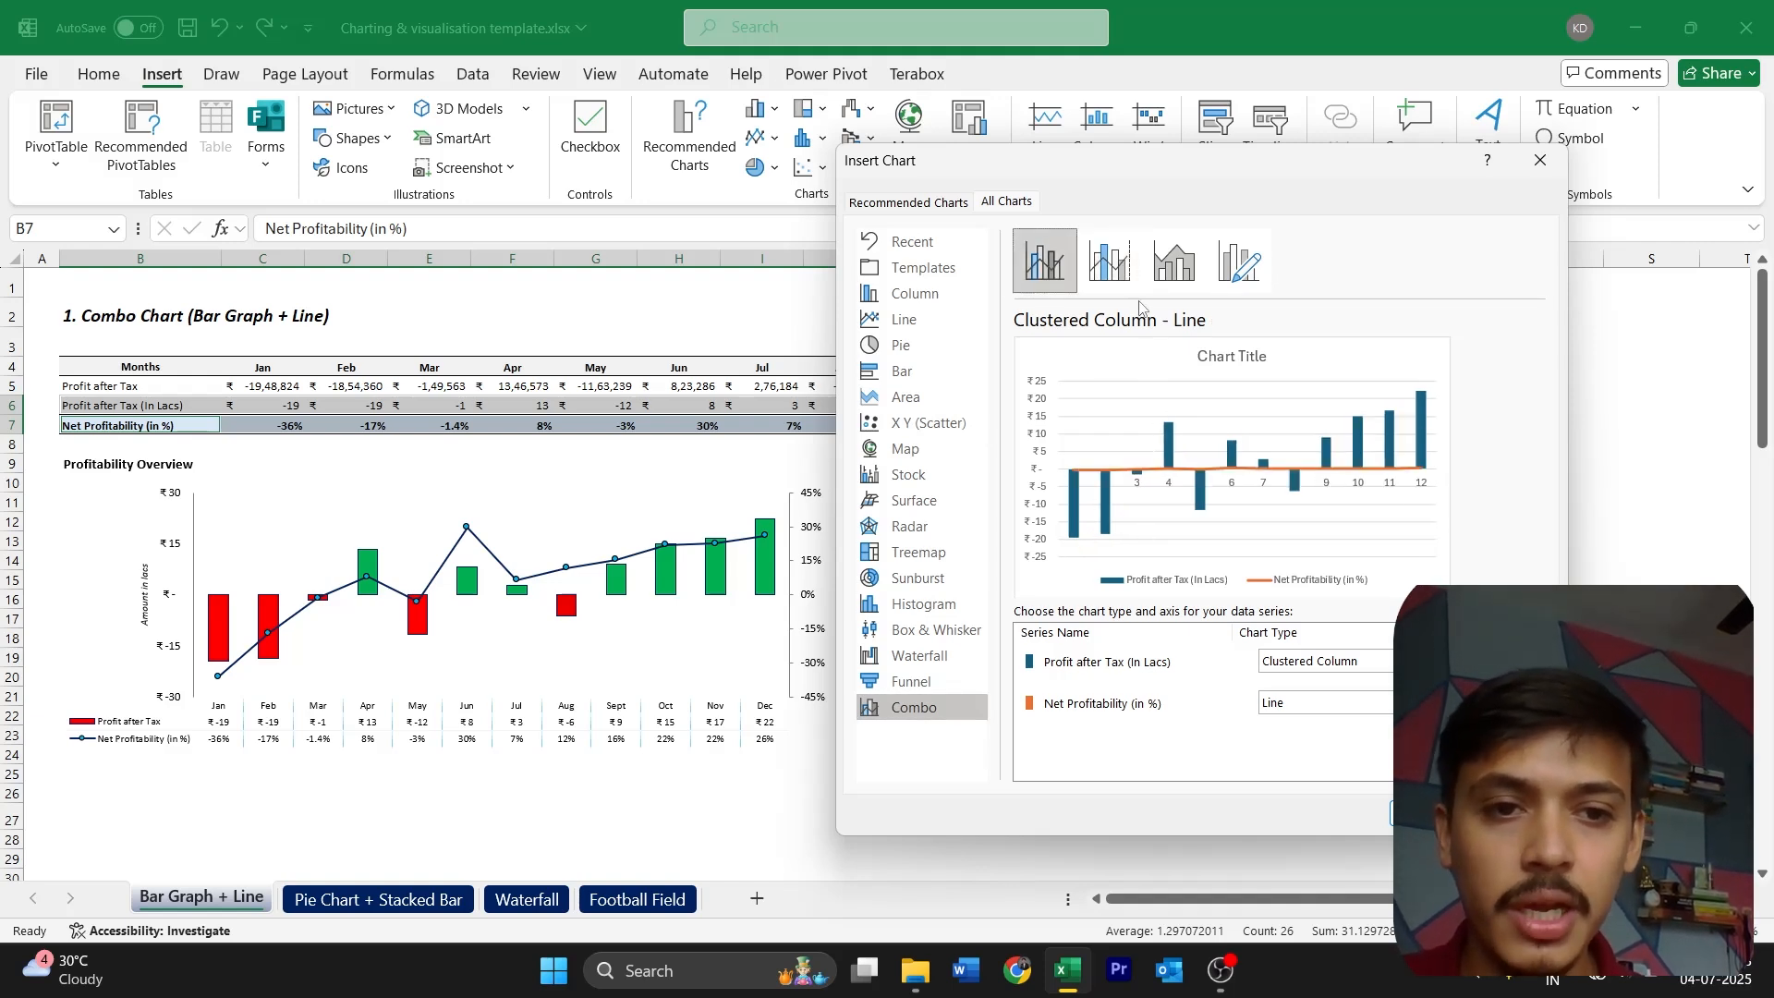
{"action": "left_click", "coordinate": [1093, 277]}
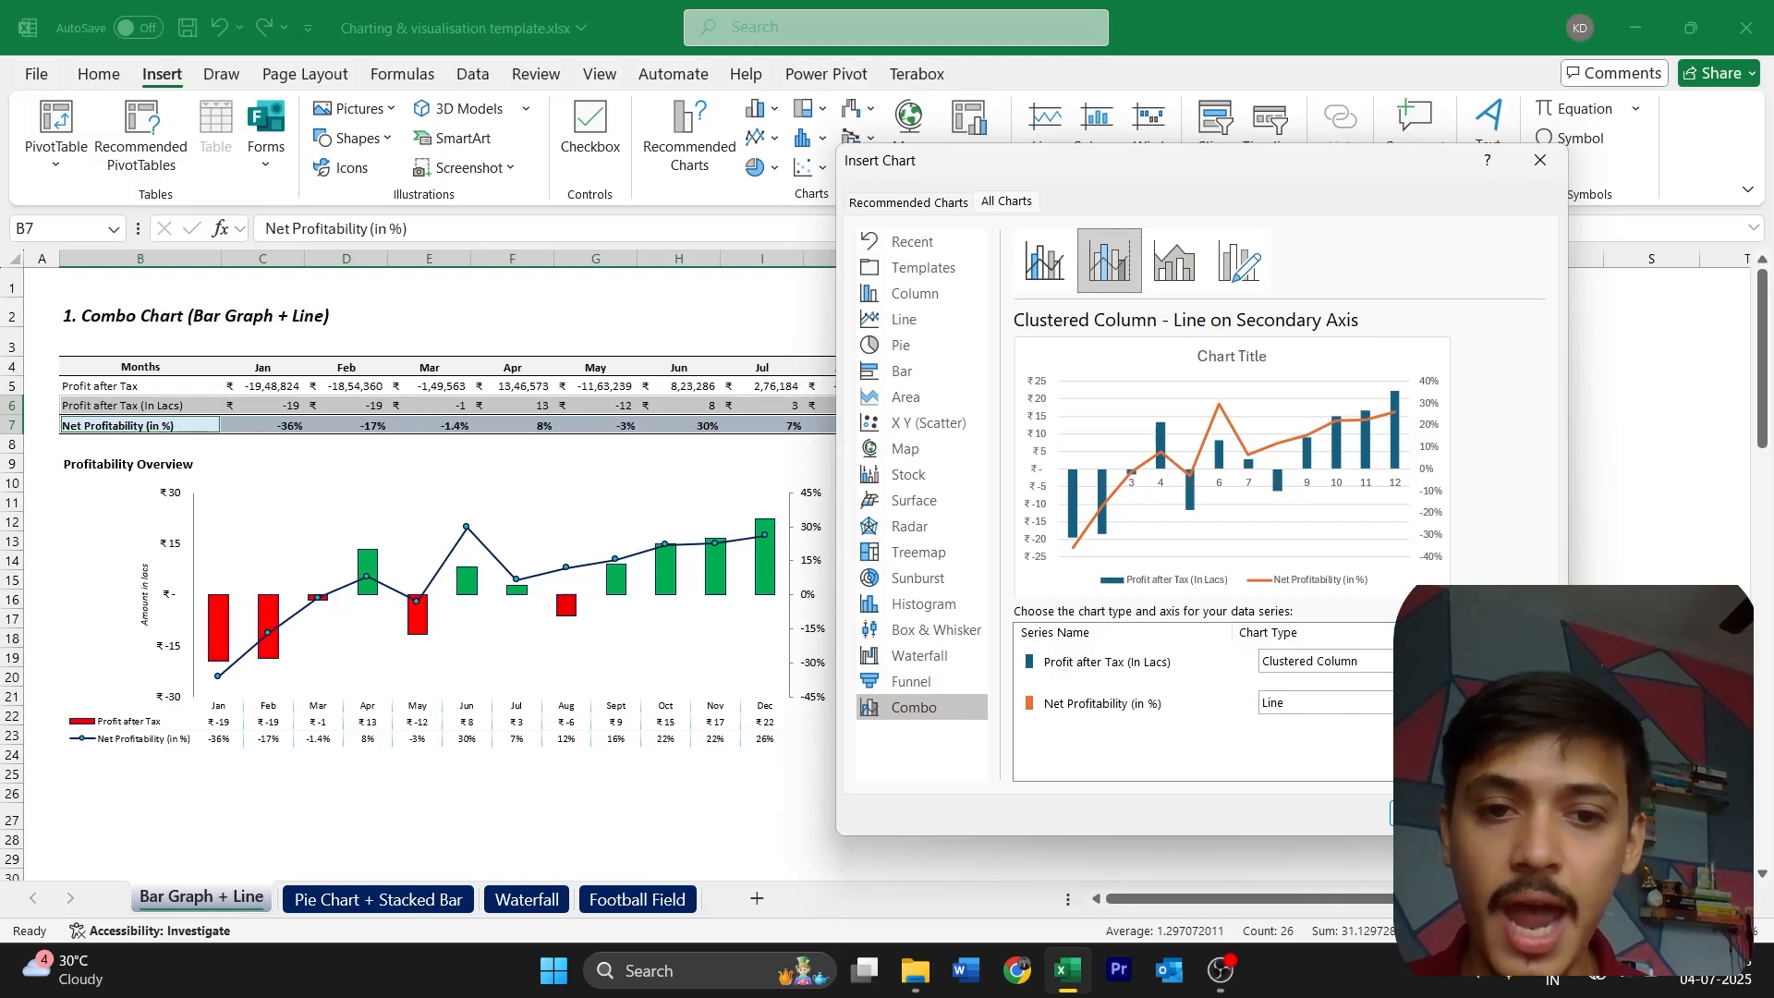
{"action": "left_click", "coordinate": [1429, 813]}
Place the new chart beside the finished Profitability Overview chart and enlarge it to cover about K9:T24
{"action": "left_click_drag", "start_coordinate": [1252, 670], "coordinate": [1488, 689]}
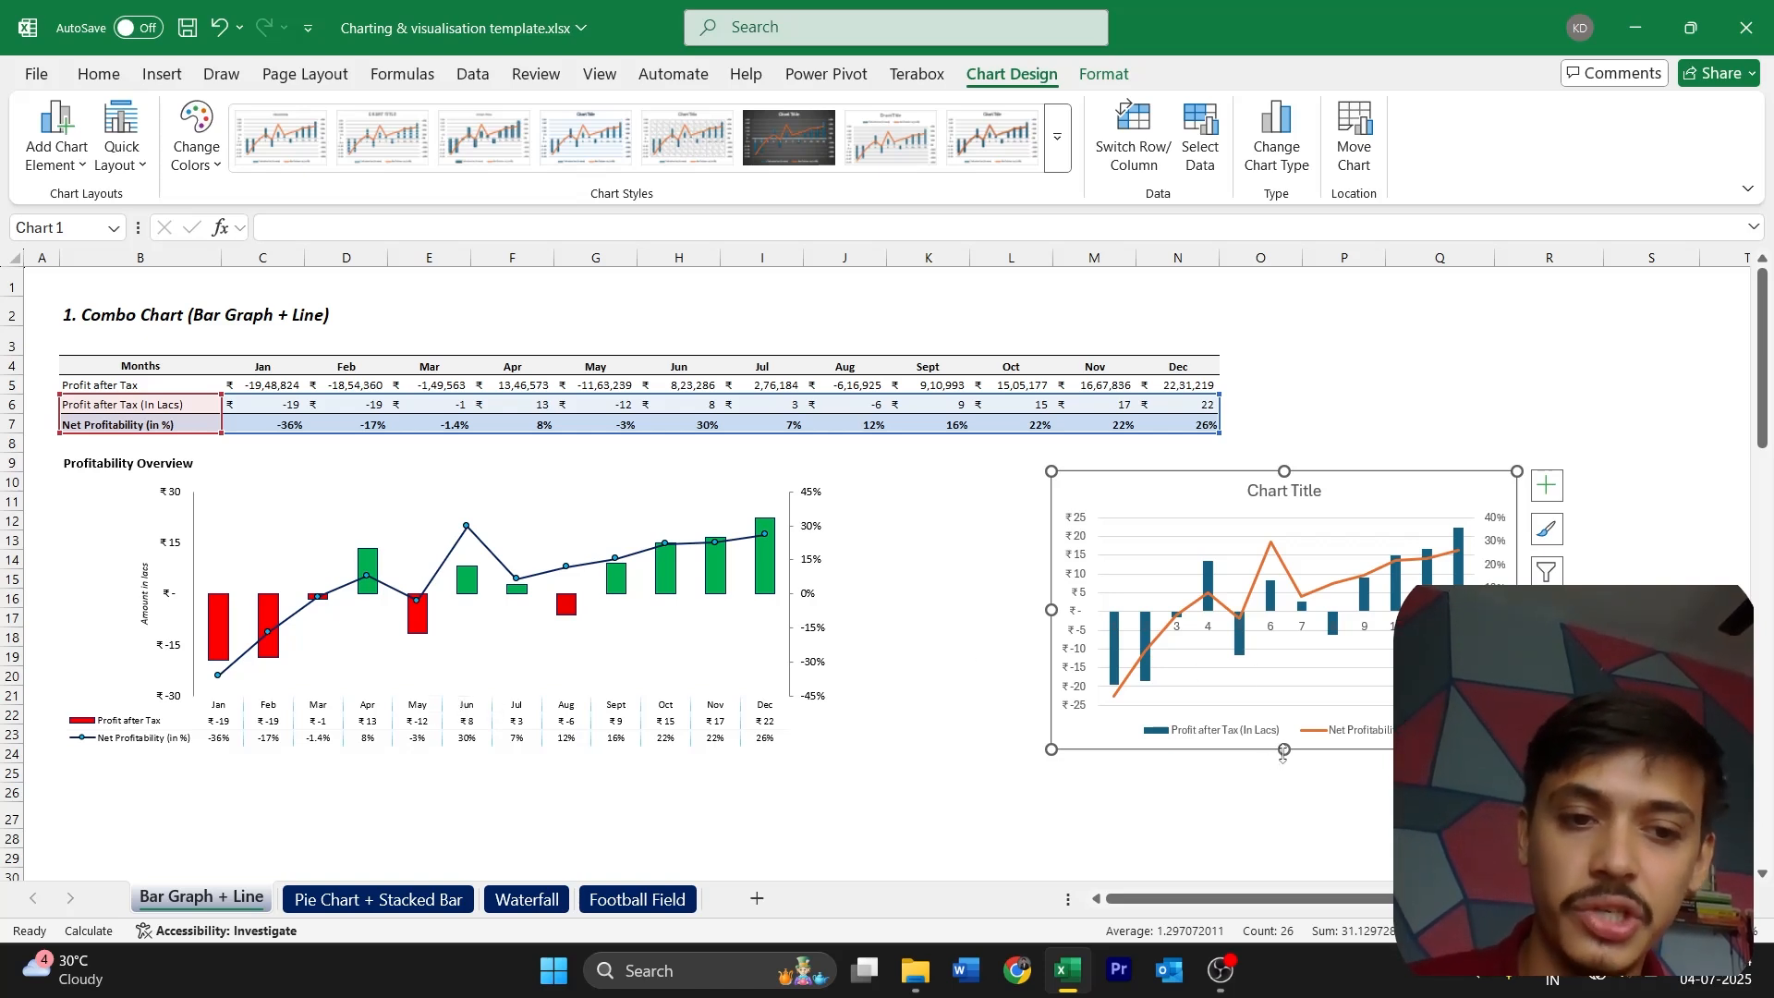
{"action": "left_click_drag", "start_coordinate": [1052, 610], "coordinate": [900, 610]}
{"action": "left_click_drag", "start_coordinate": [1517, 610], "coordinate": [1733, 609]}
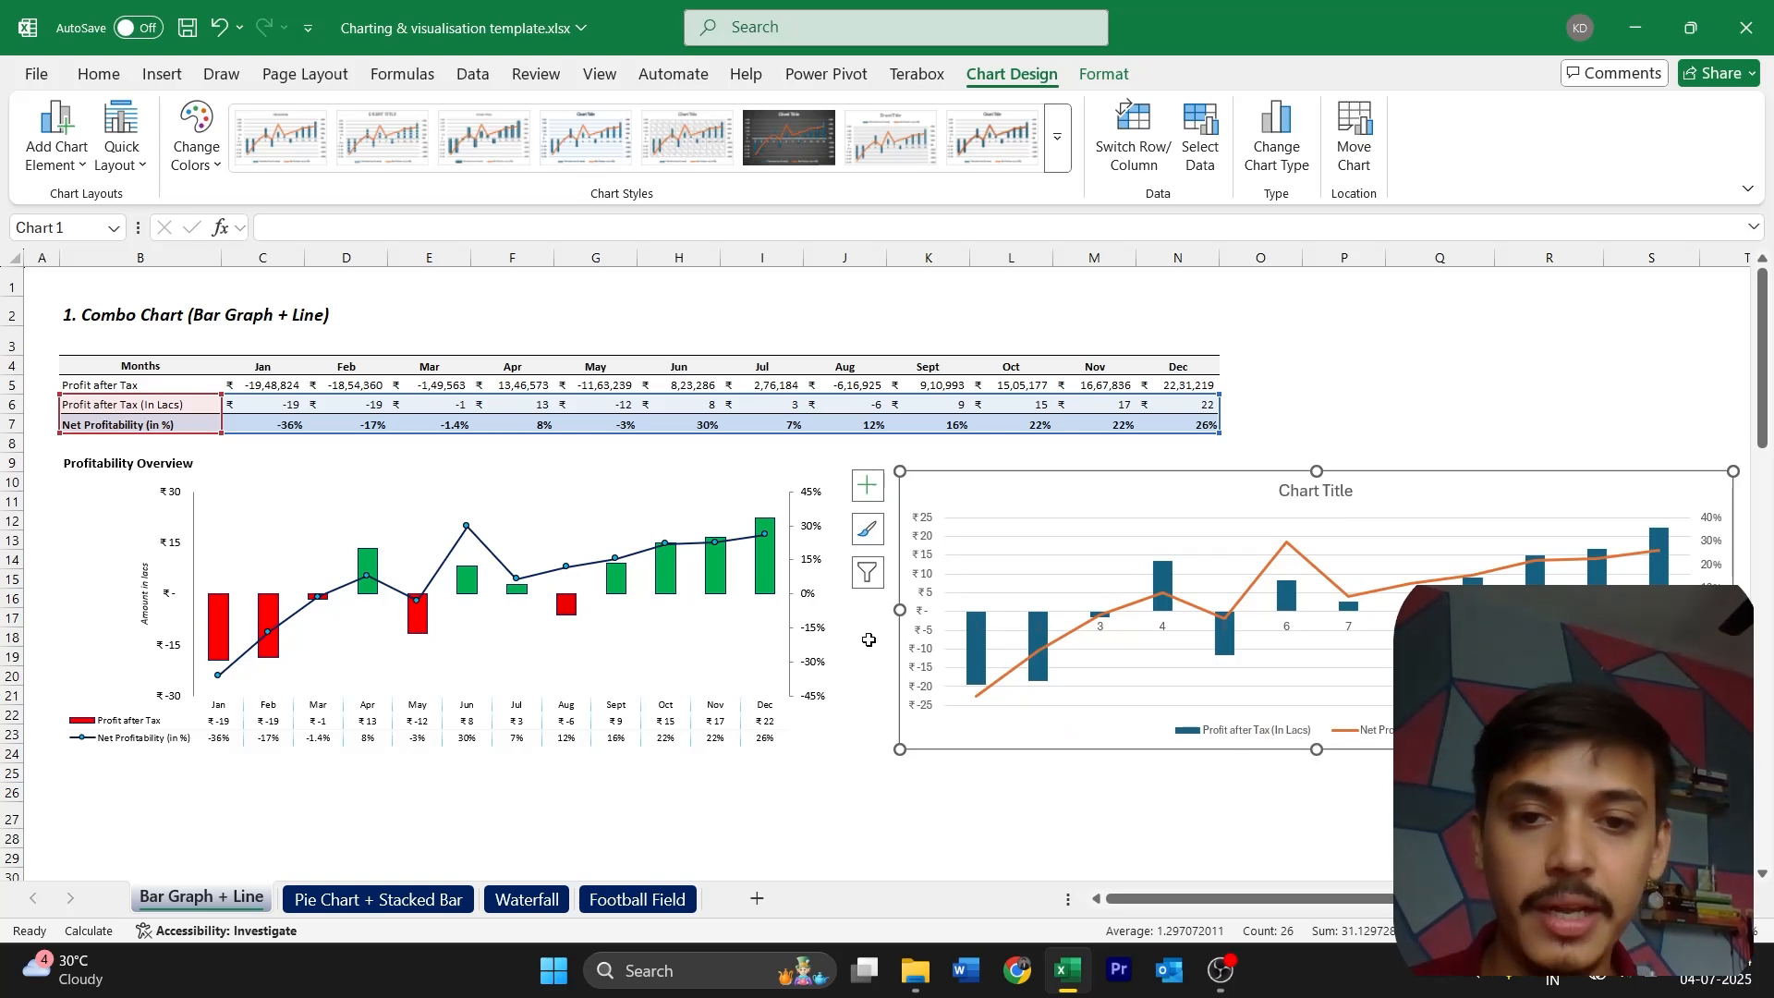
{"action": "left_click_drag", "start_coordinate": [1315, 473], "coordinate": [1316, 457]}
{"action": "left_click_drag", "start_coordinate": [1316, 749], "coordinate": [1310, 758]}
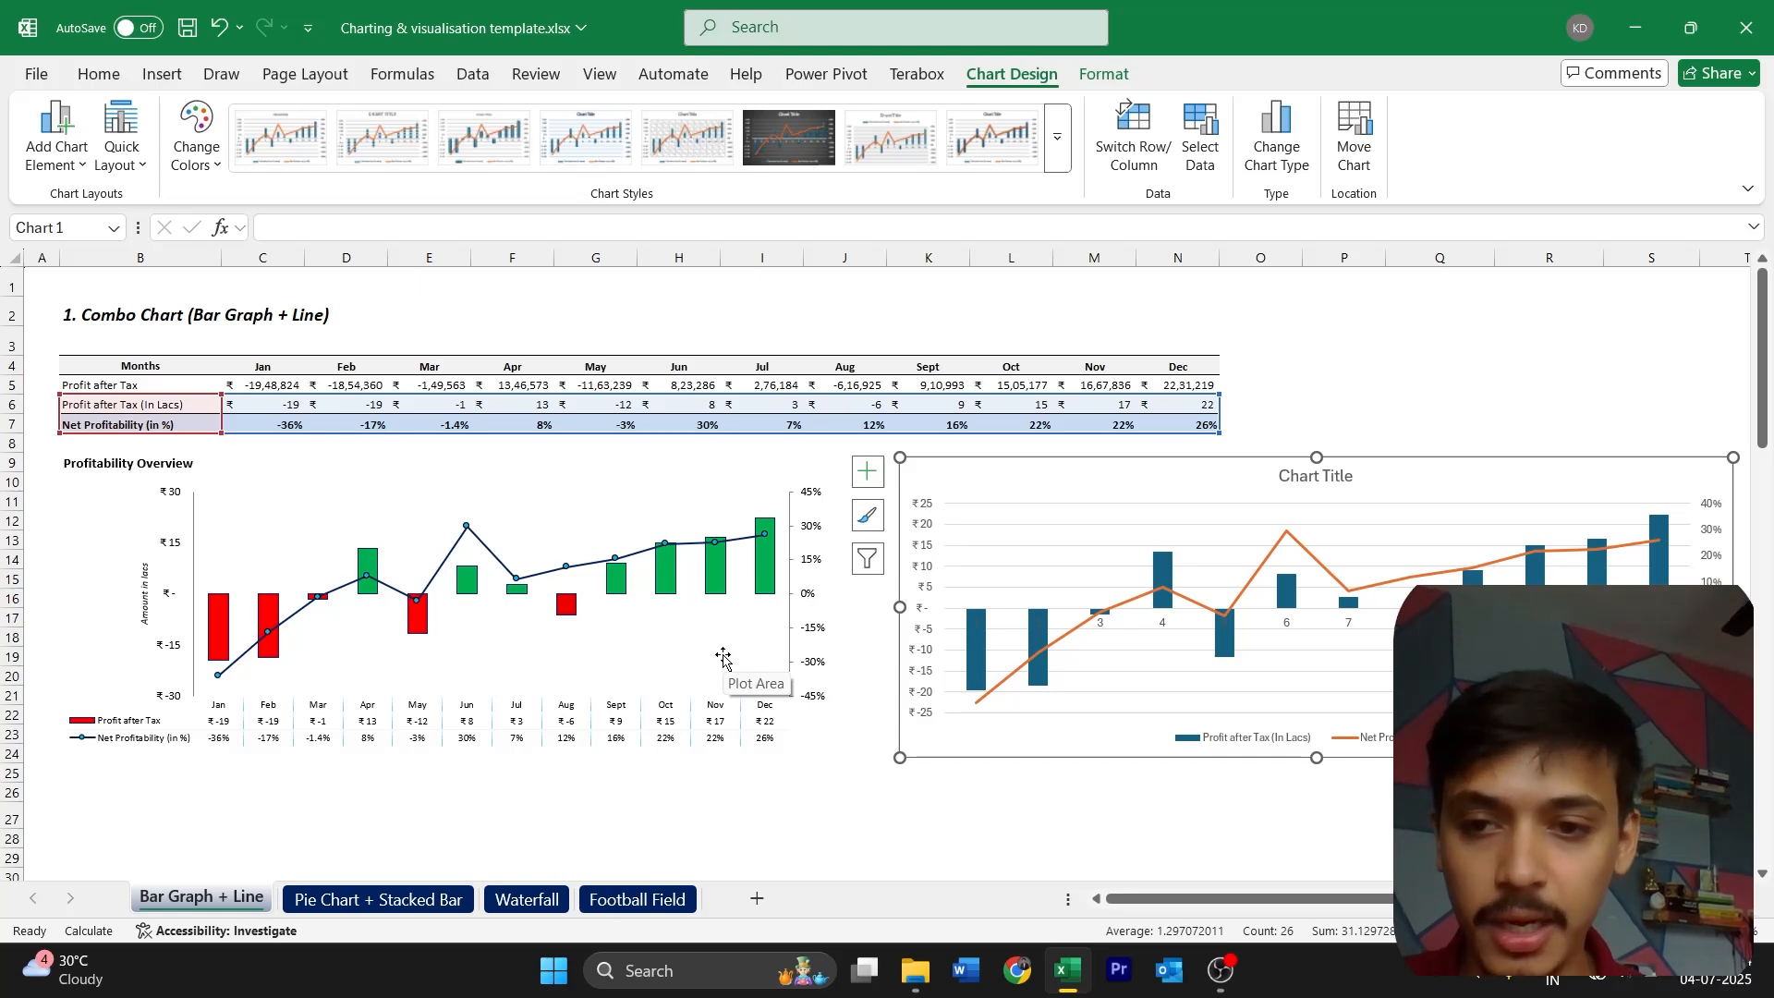
{"action": "key", "text": "Escape"}
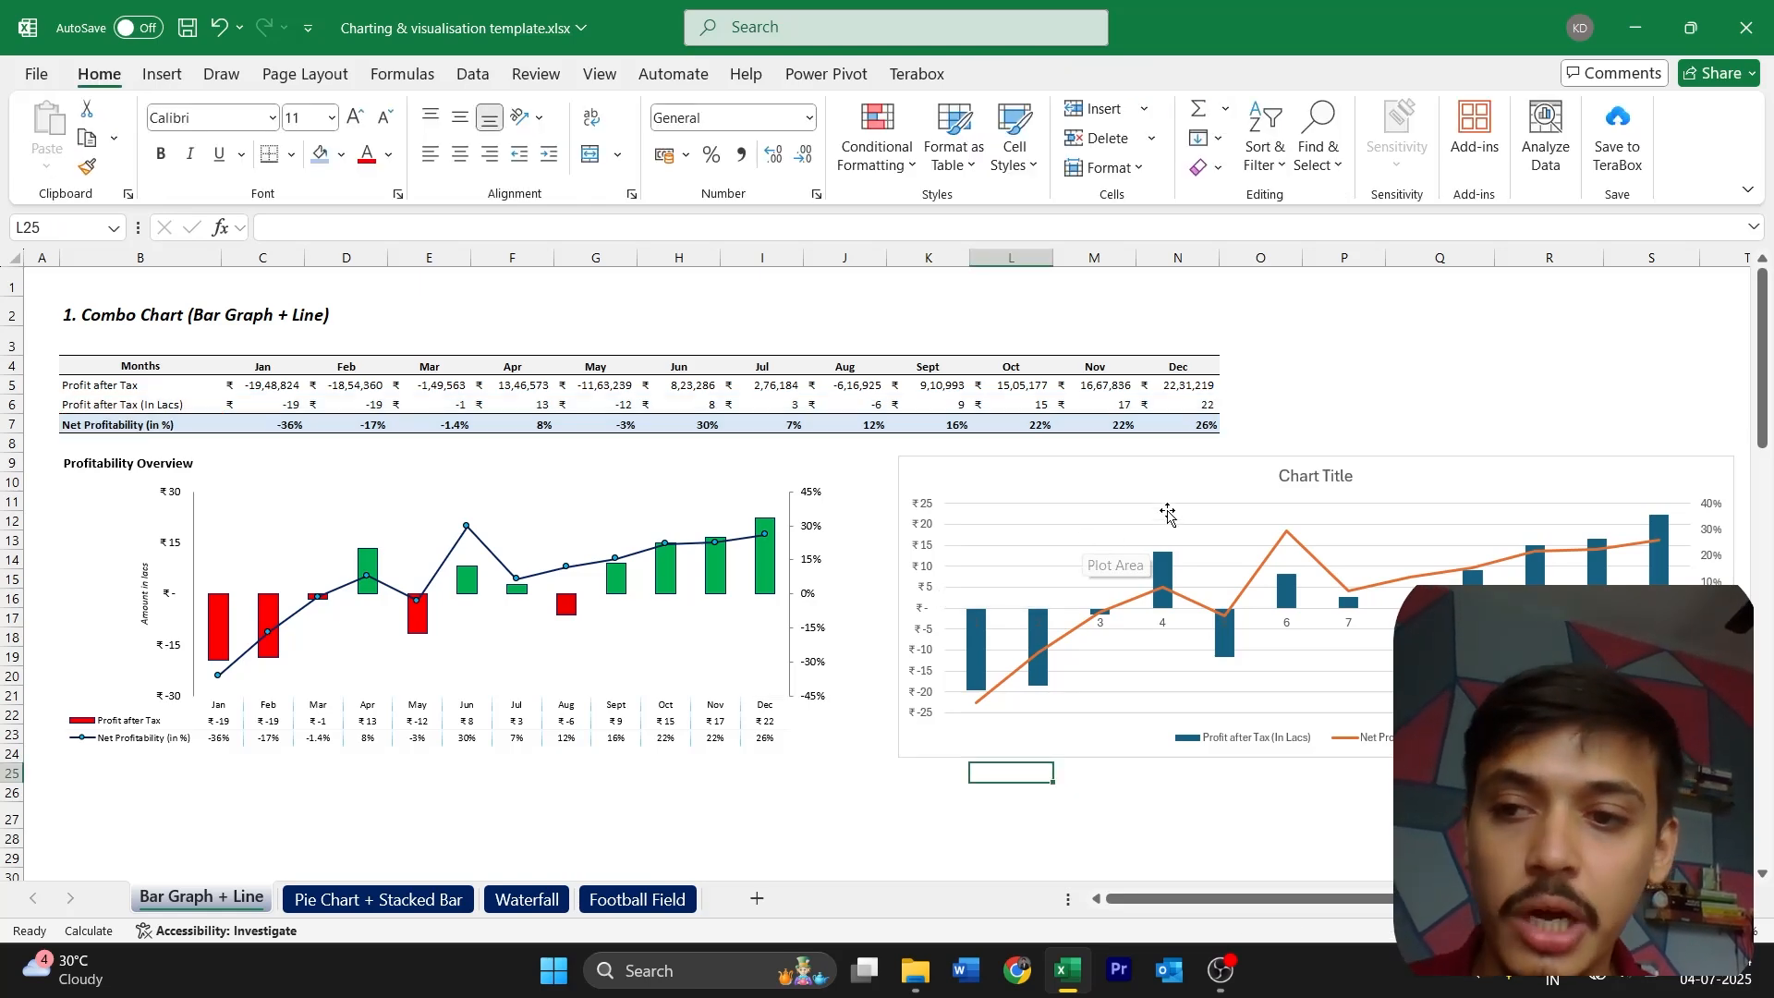
Move the new chart's title to the chart's upper-left corner and set the whole chart's font to Calibri
{"action": "left_click", "coordinate": [1307, 490]}
{"action": "left_click_drag", "start_coordinate": [1306, 491], "coordinate": [950, 485]}
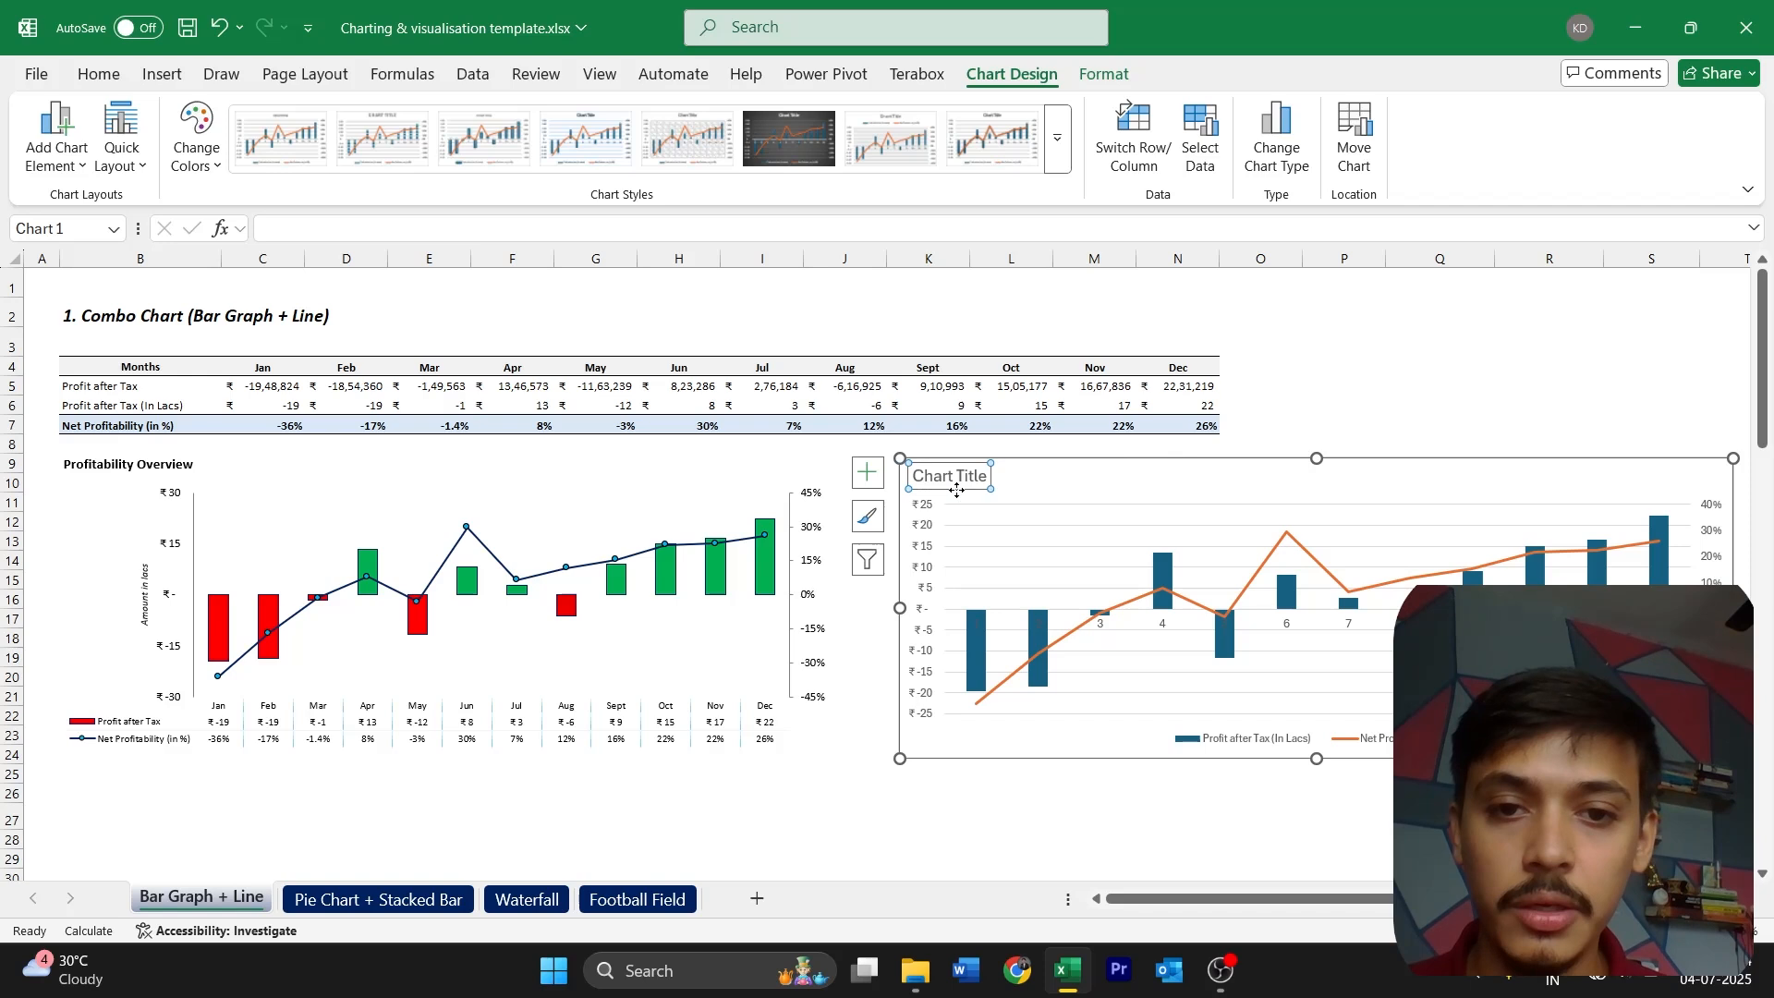
{"action": "left_click", "coordinate": [1047, 468]}
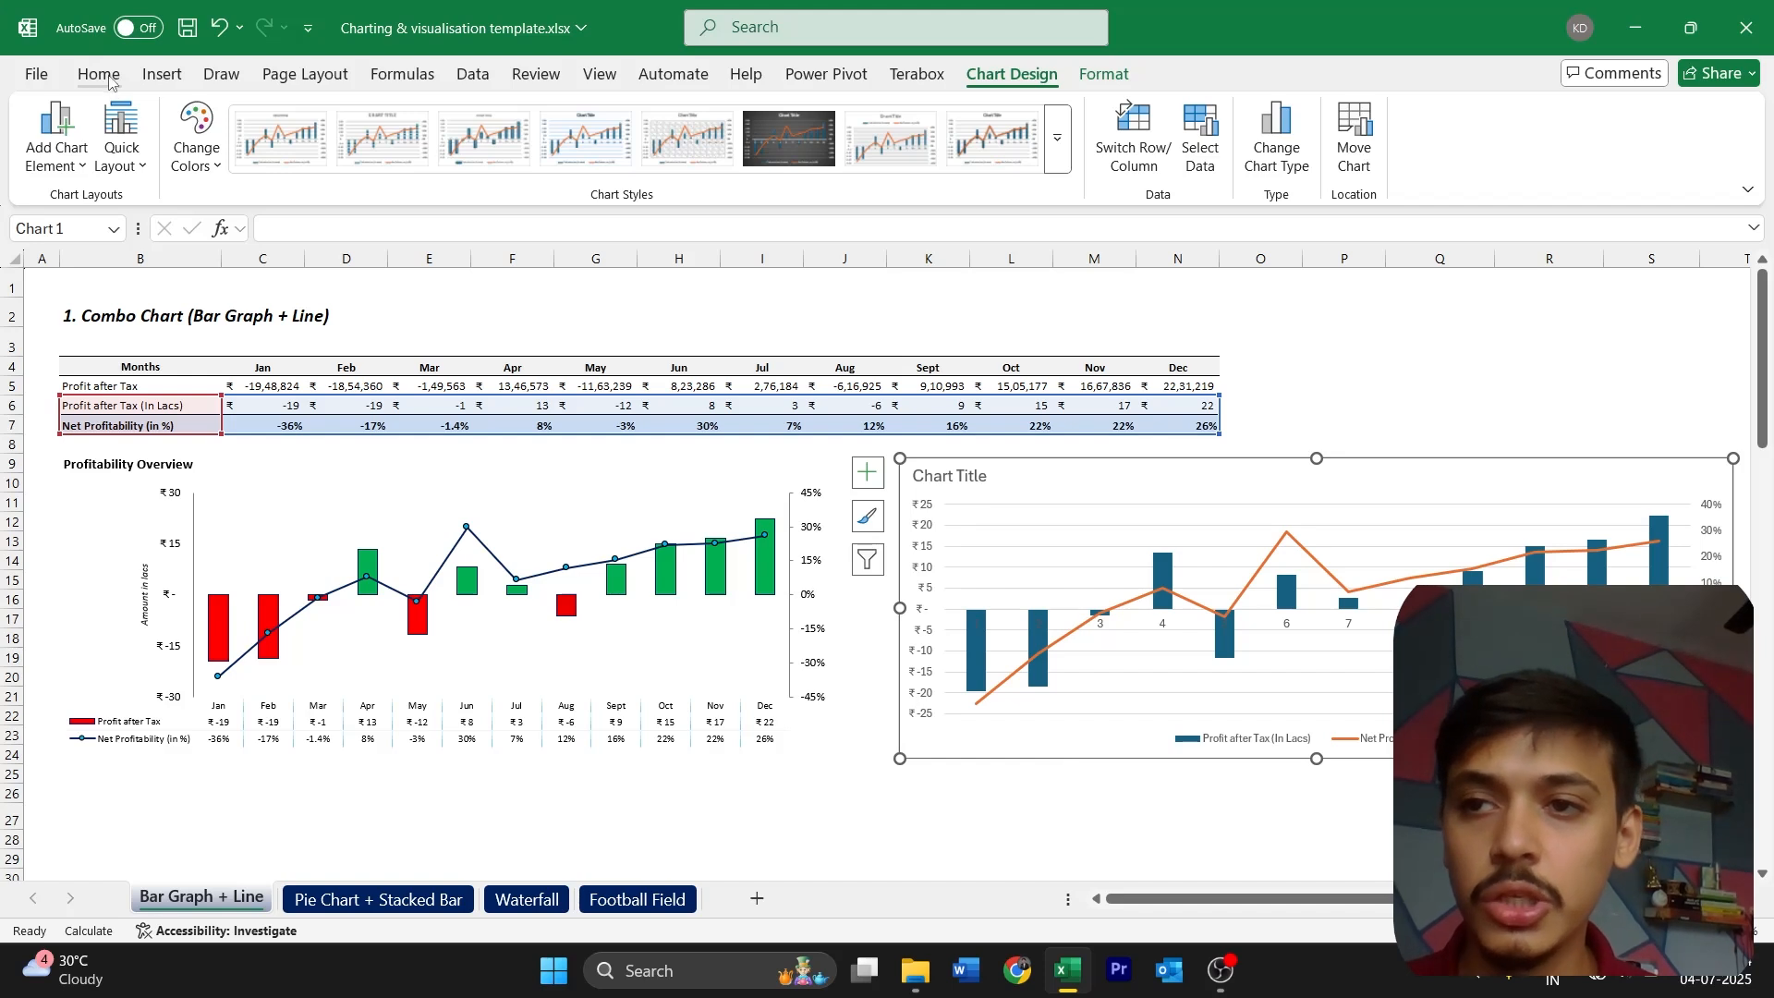
{"action": "key", "text": "alt+h"}
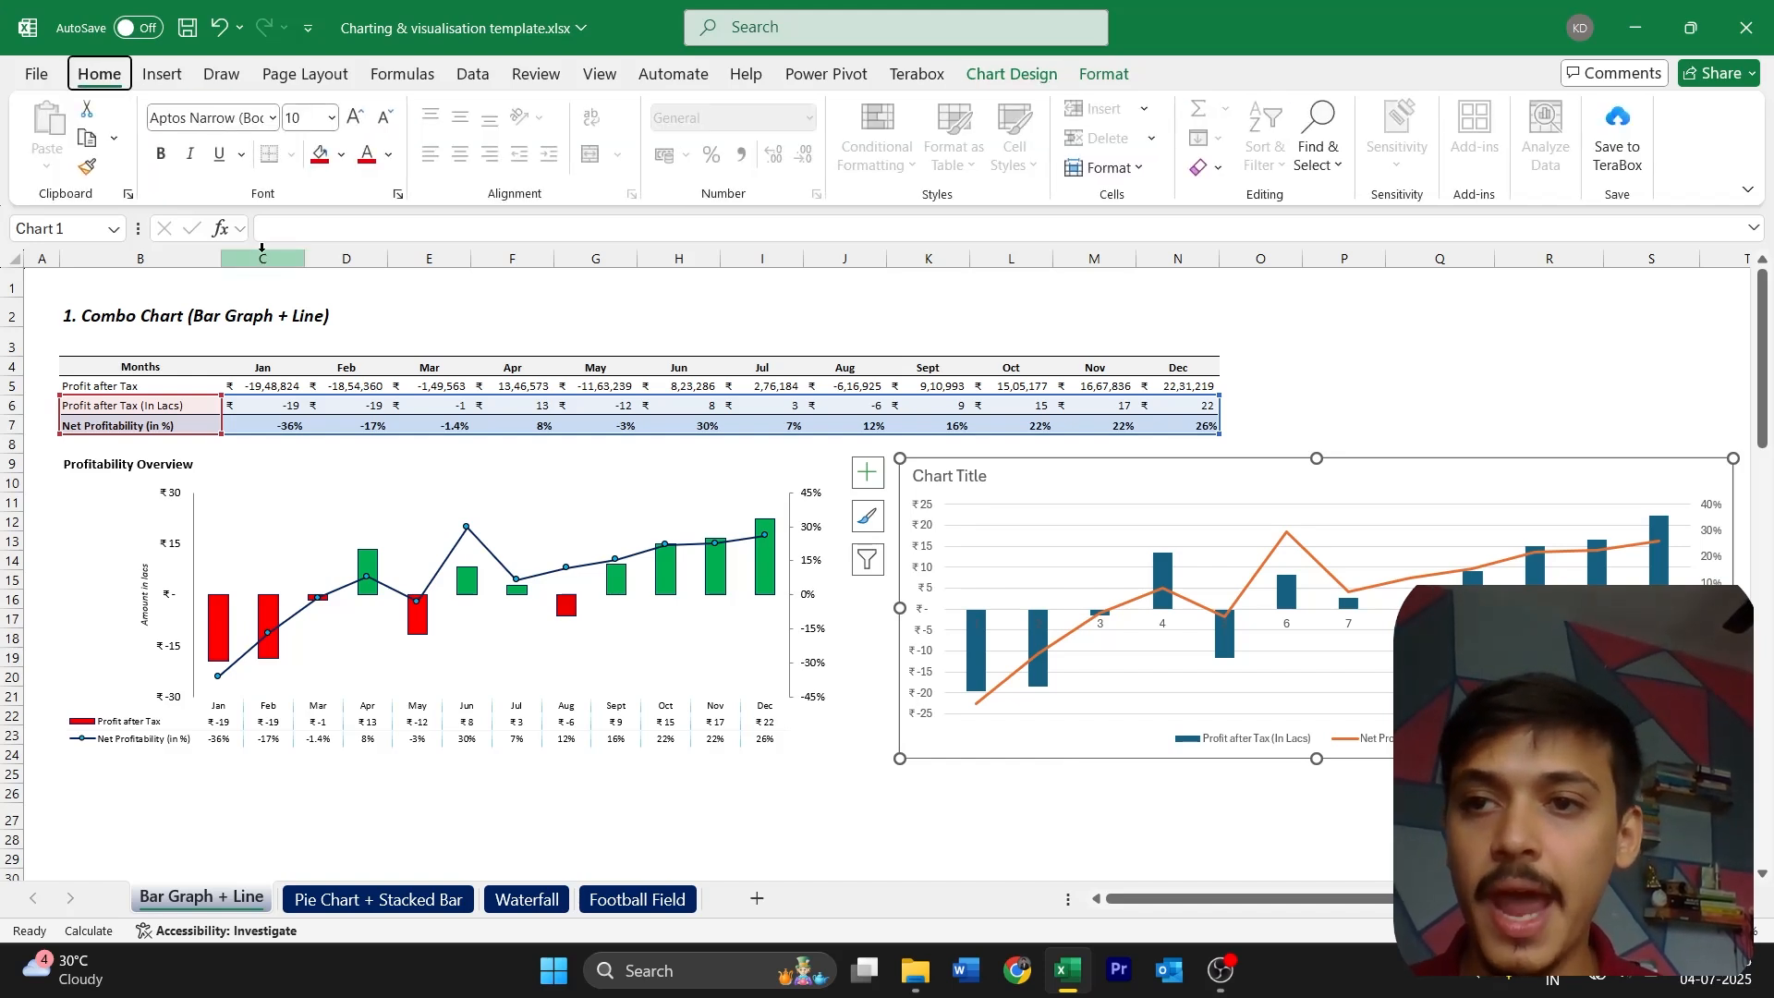
{"action": "key", "text": "f"}
{"action": "key", "text": "f"}
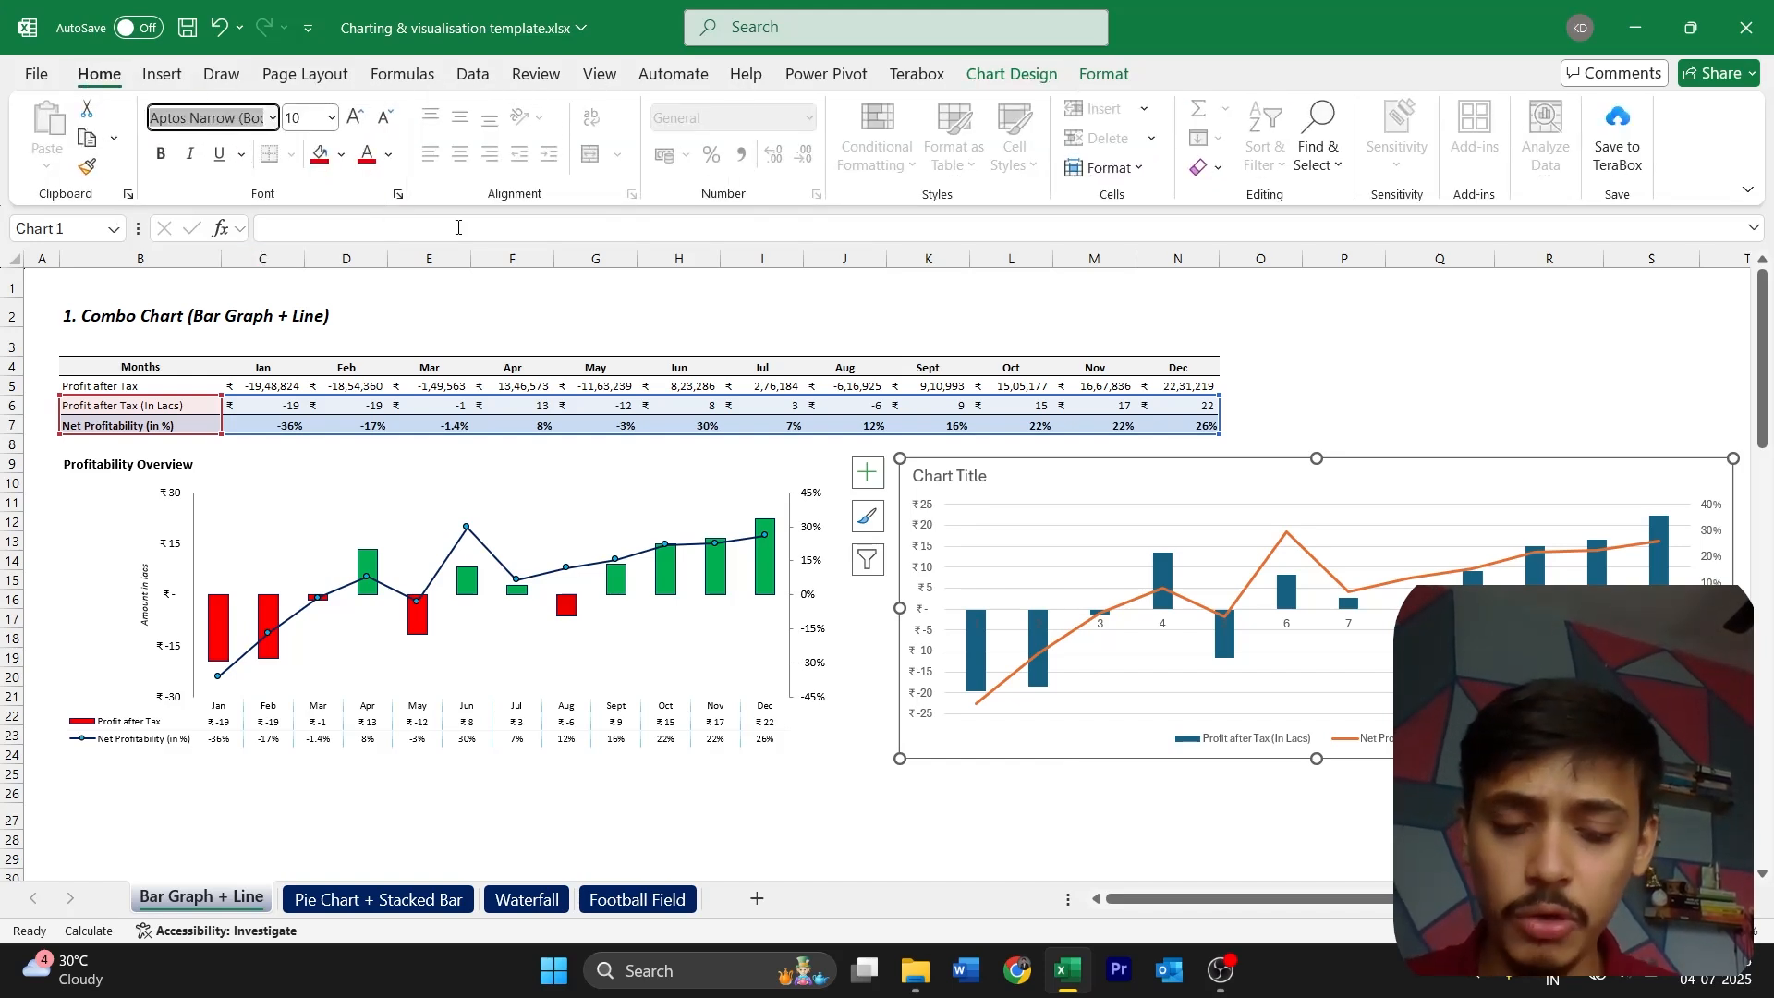
{"action": "type", "text": "Calibri"}
{"action": "key", "text": "Return"}
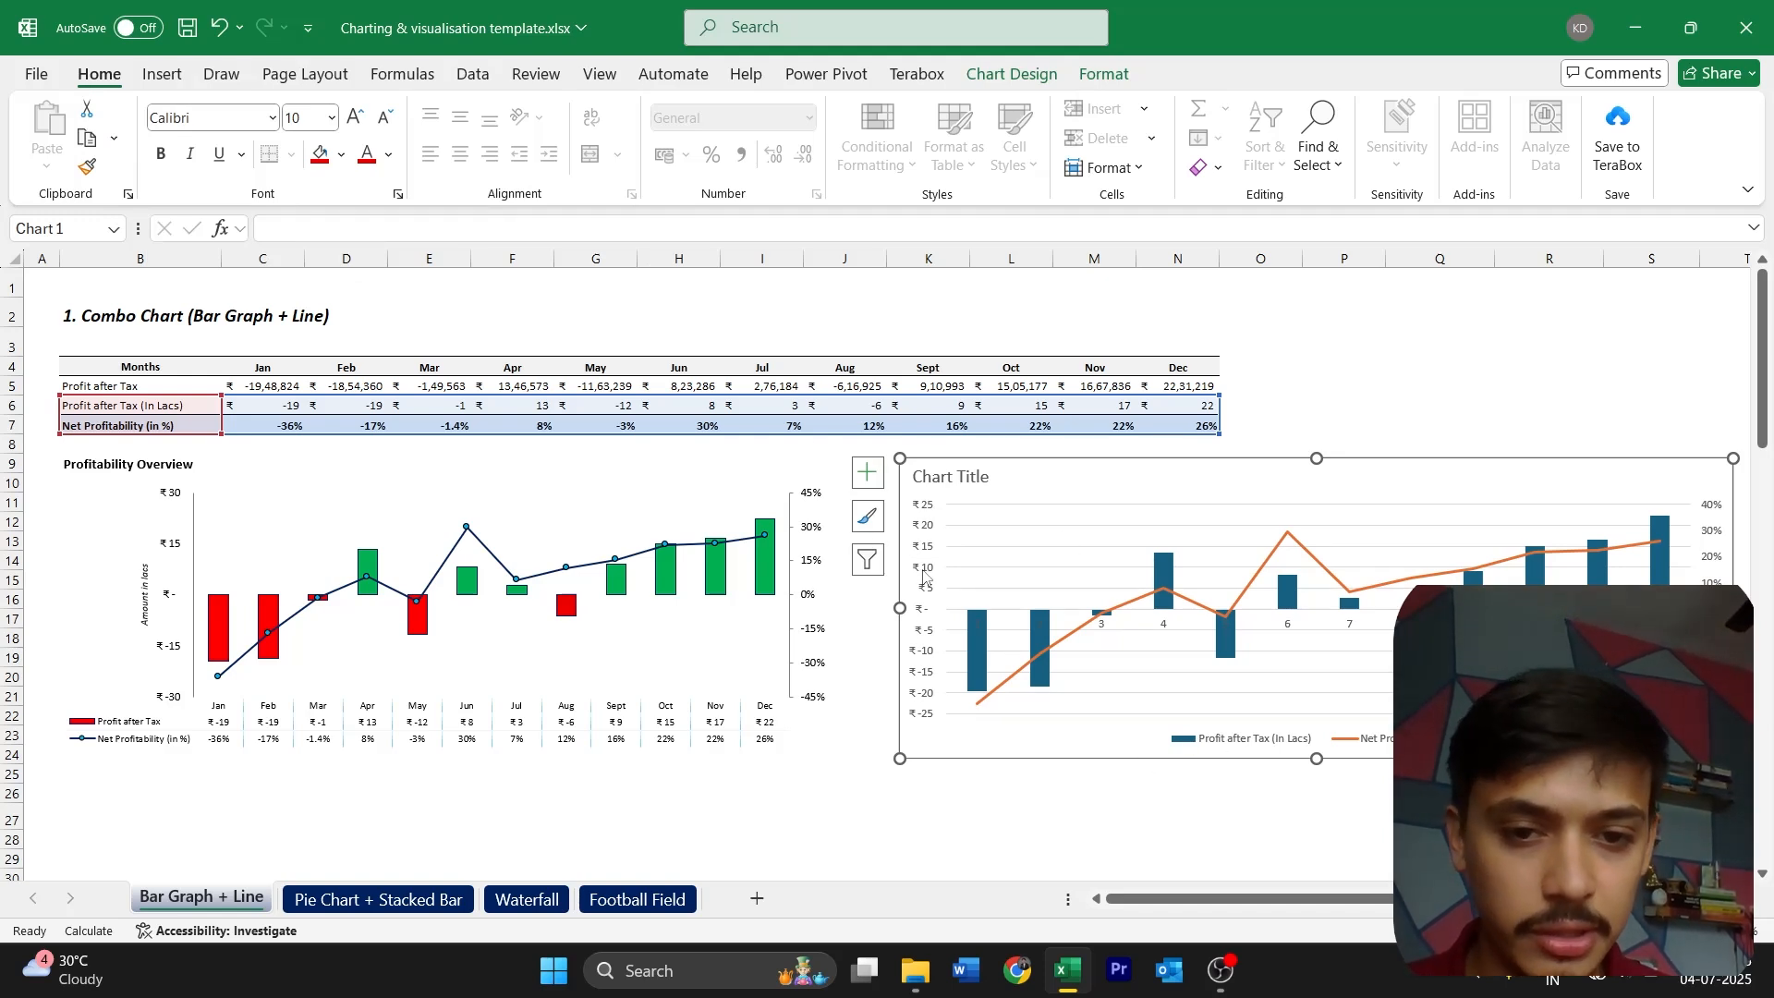
{"action": "left_click", "coordinate": [389, 156]}
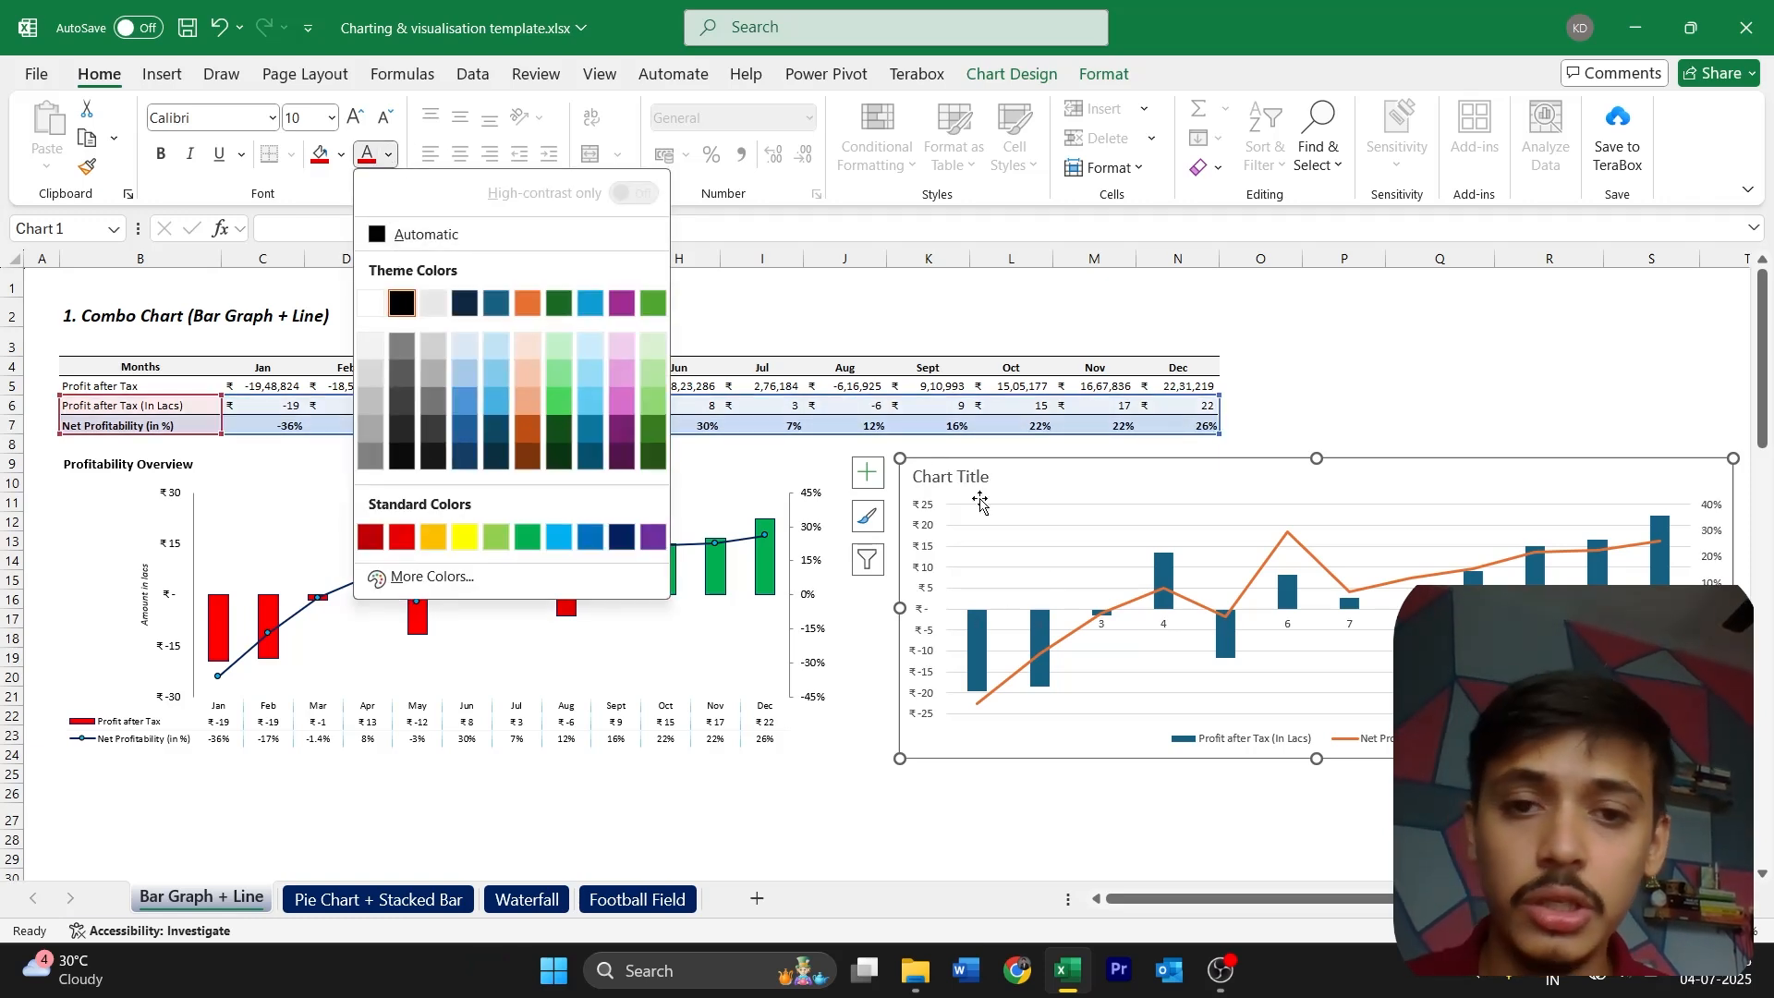
{"action": "left_click", "coordinate": [1057, 575]}
{"action": "left_click", "coordinate": [979, 776]}
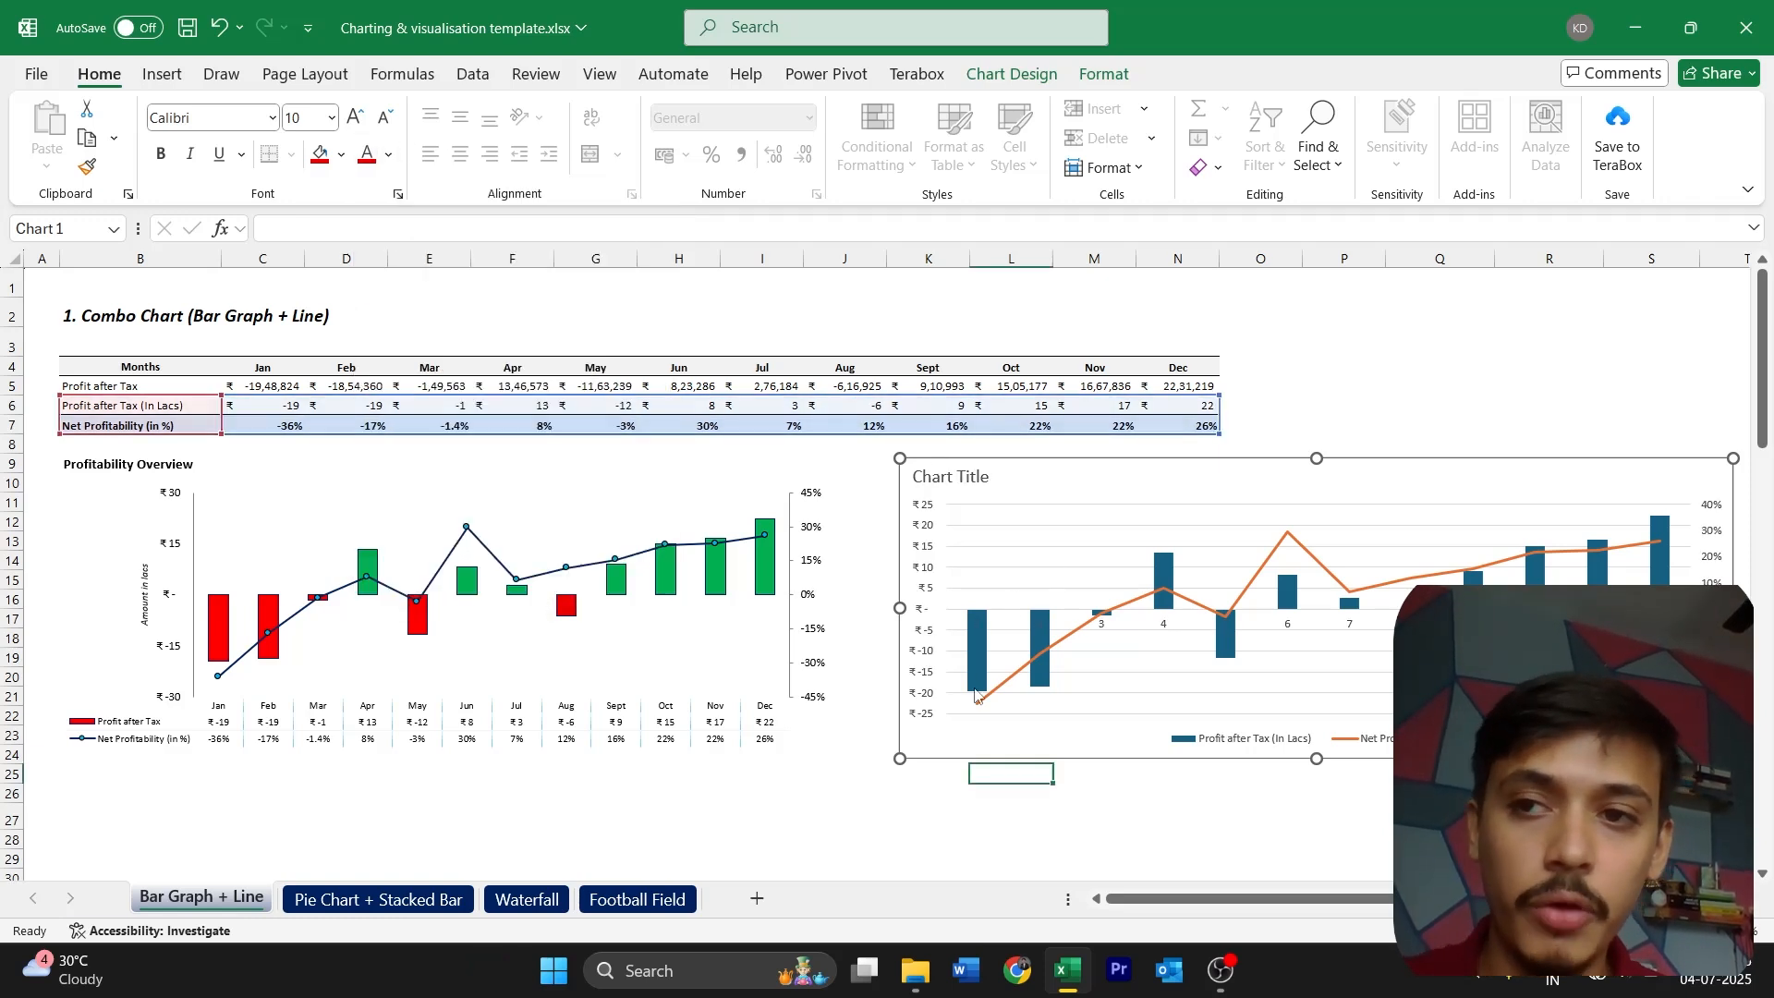
Set the font color of all text in the new chart to Automatic
{"action": "left_click", "coordinate": [952, 759]}
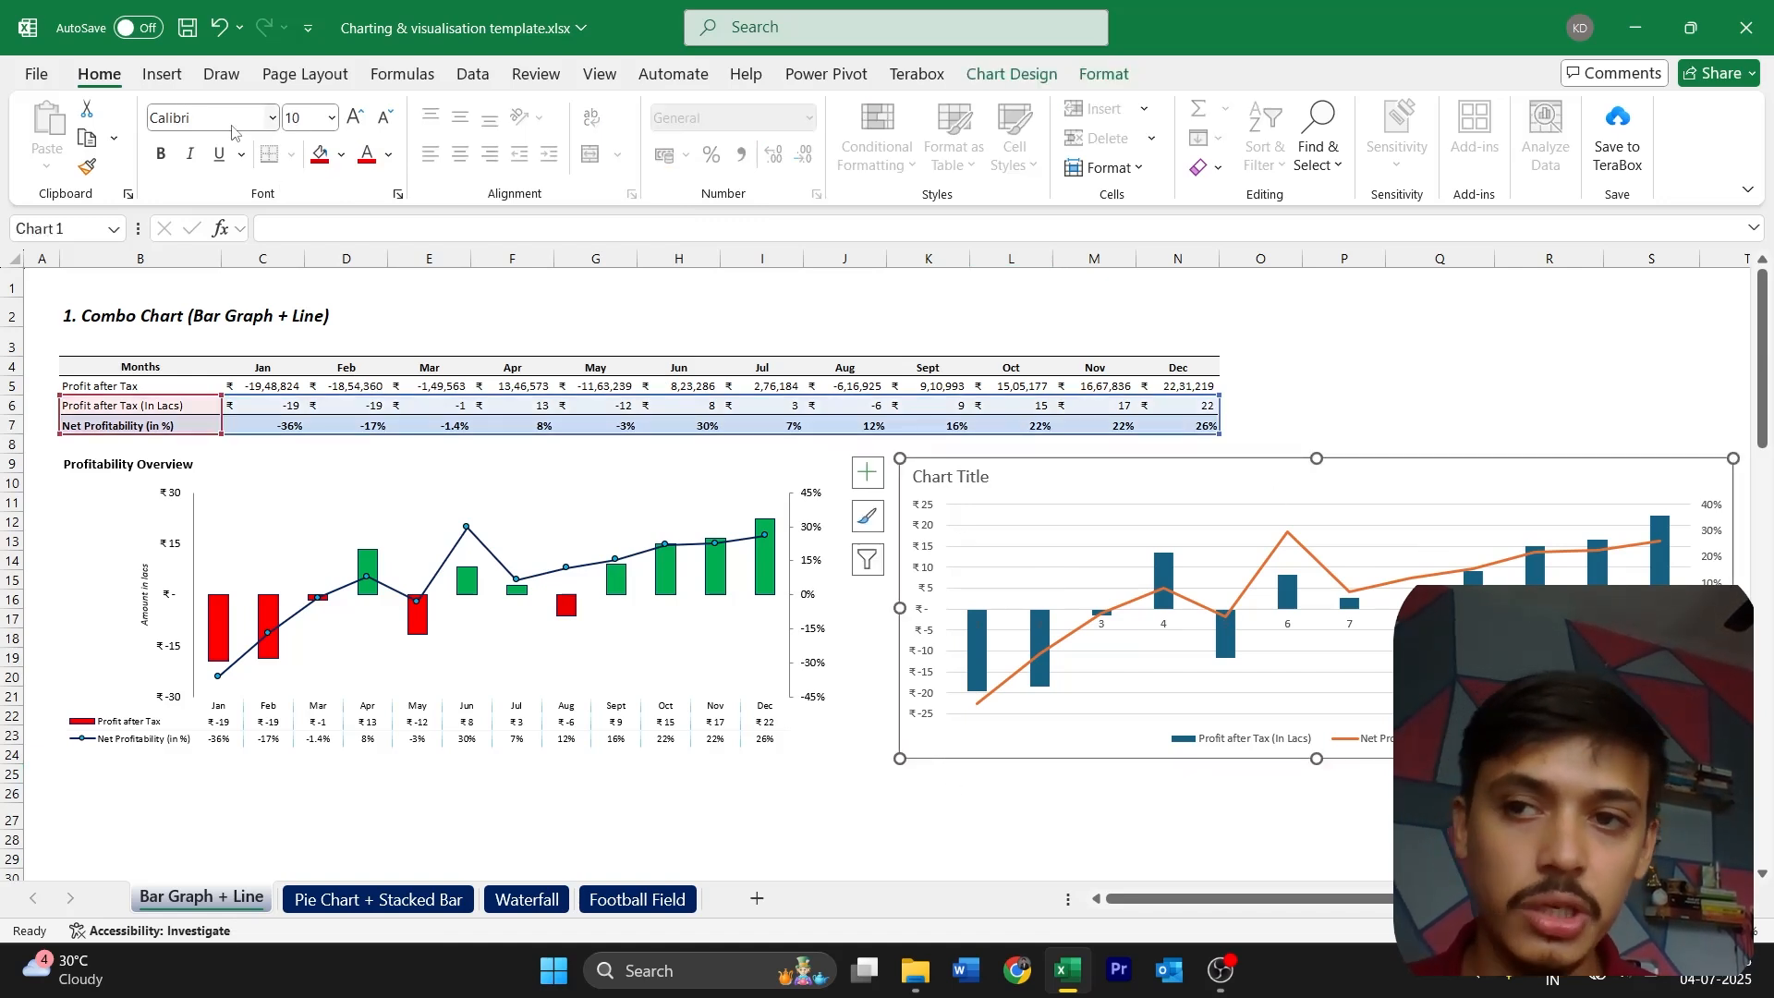
{"action": "left_click", "coordinate": [388, 157]}
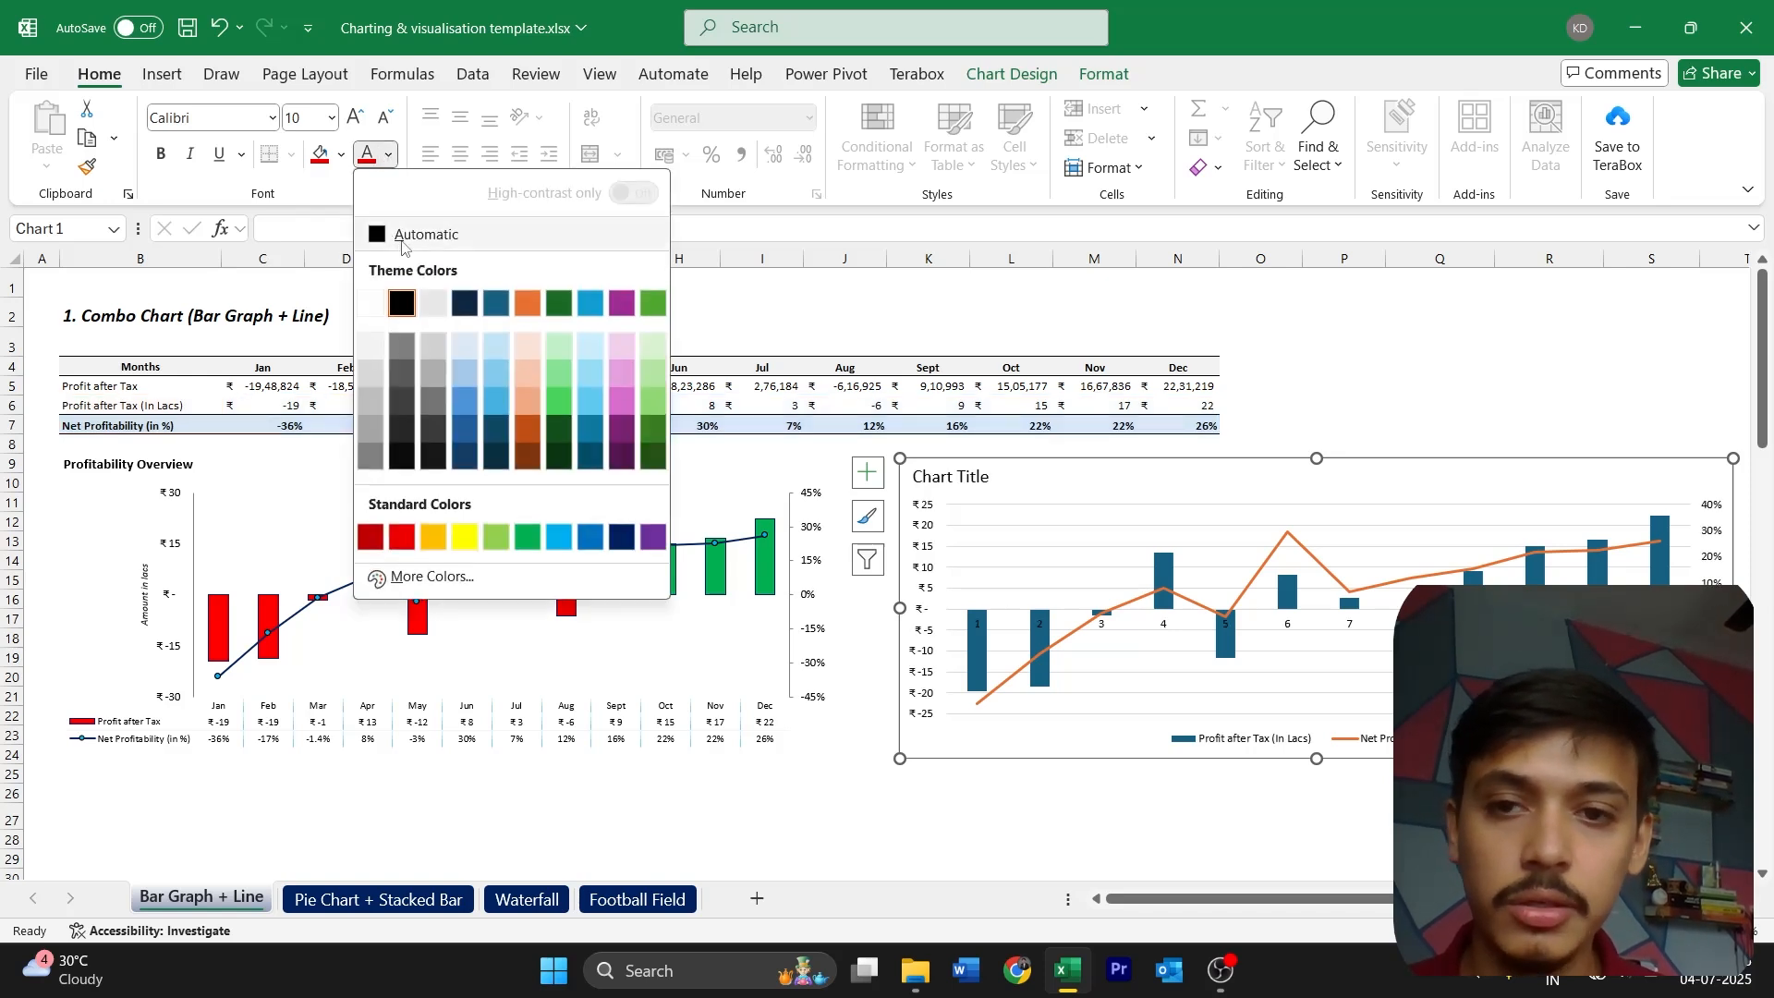
{"action": "left_click", "coordinate": [405, 238]}
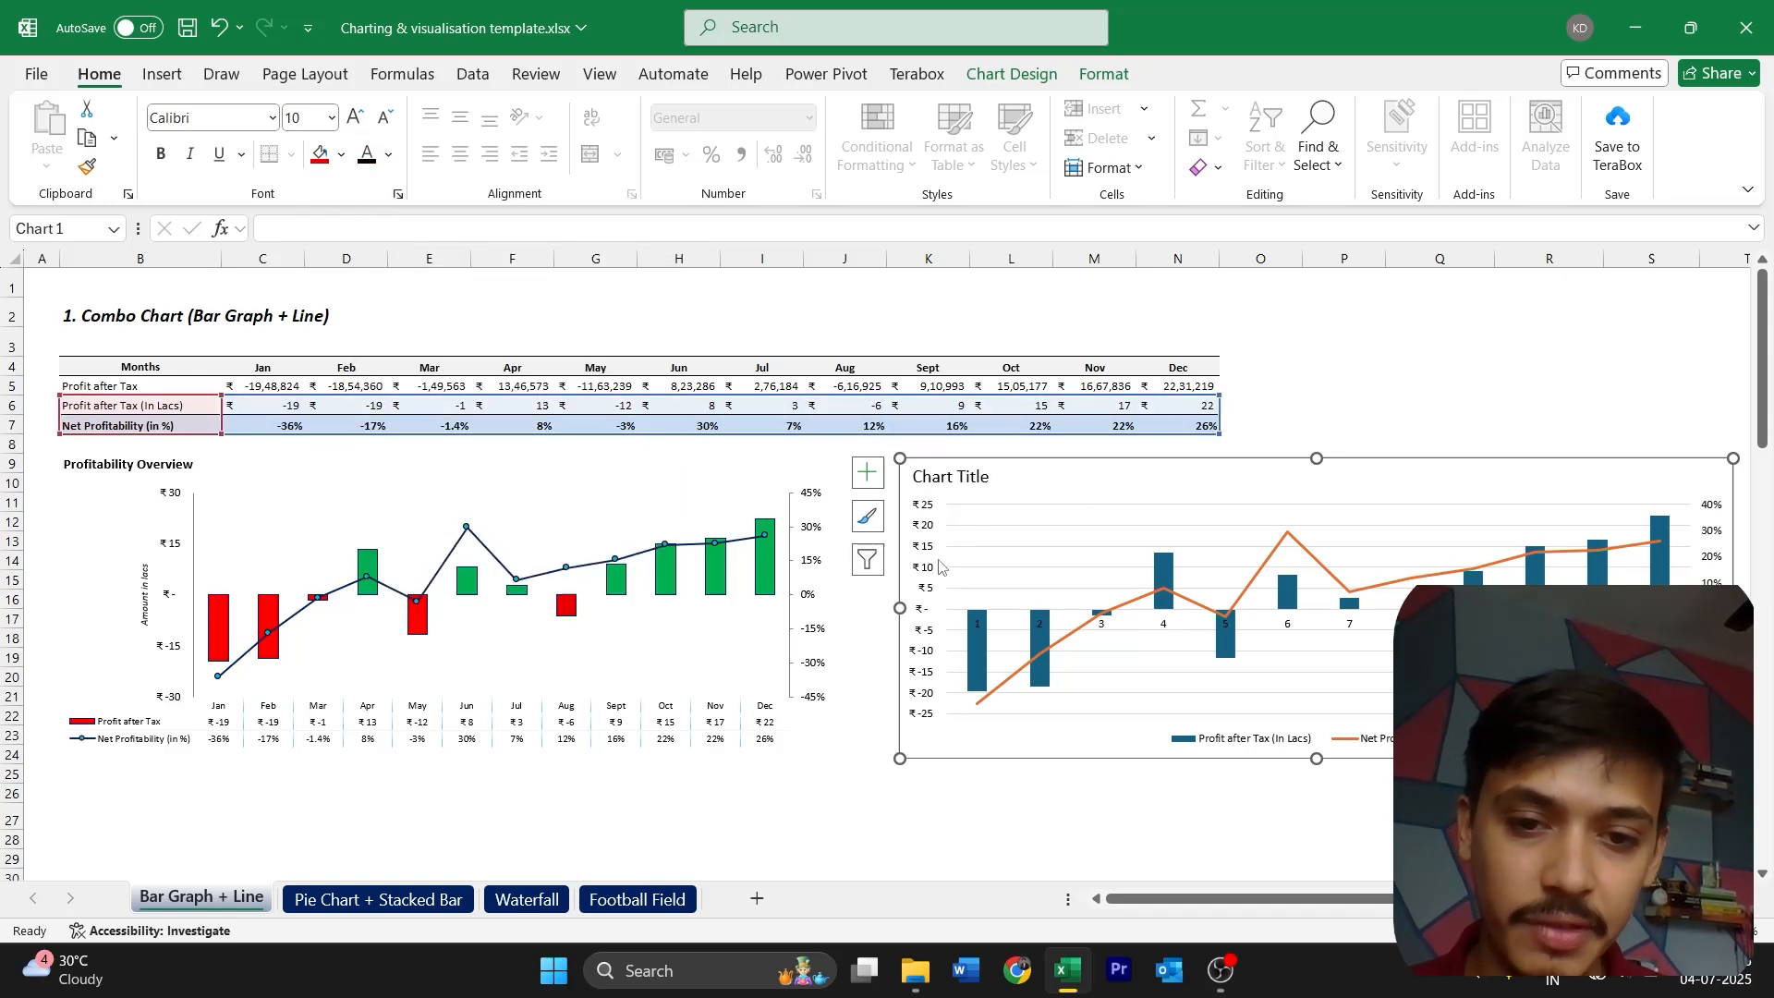
Change the new chart's title to "Profitability Overview" and realign it in the chart's upper-left corner
{"action": "left_click", "coordinate": [942, 713]}
{"action": "double_click", "coordinate": [979, 476]}
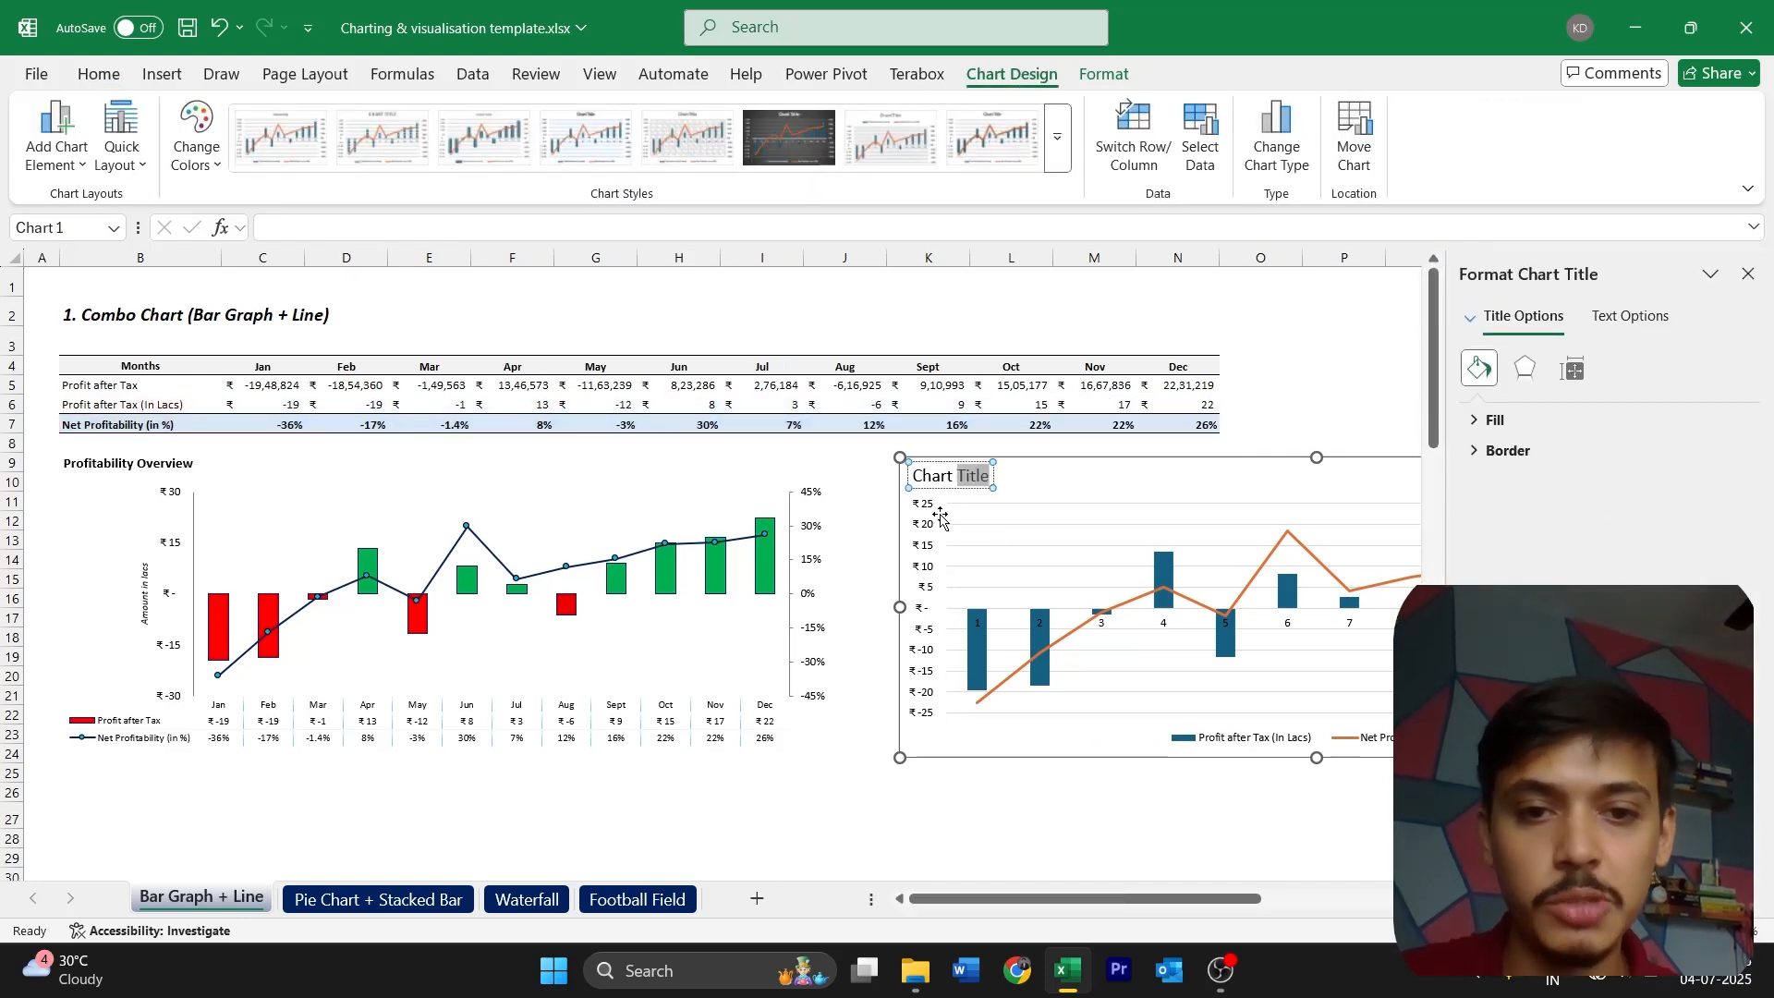
{"action": "triple_click", "coordinate": [961, 484]}
{"action": "type", "text": "Profitability Overview"}
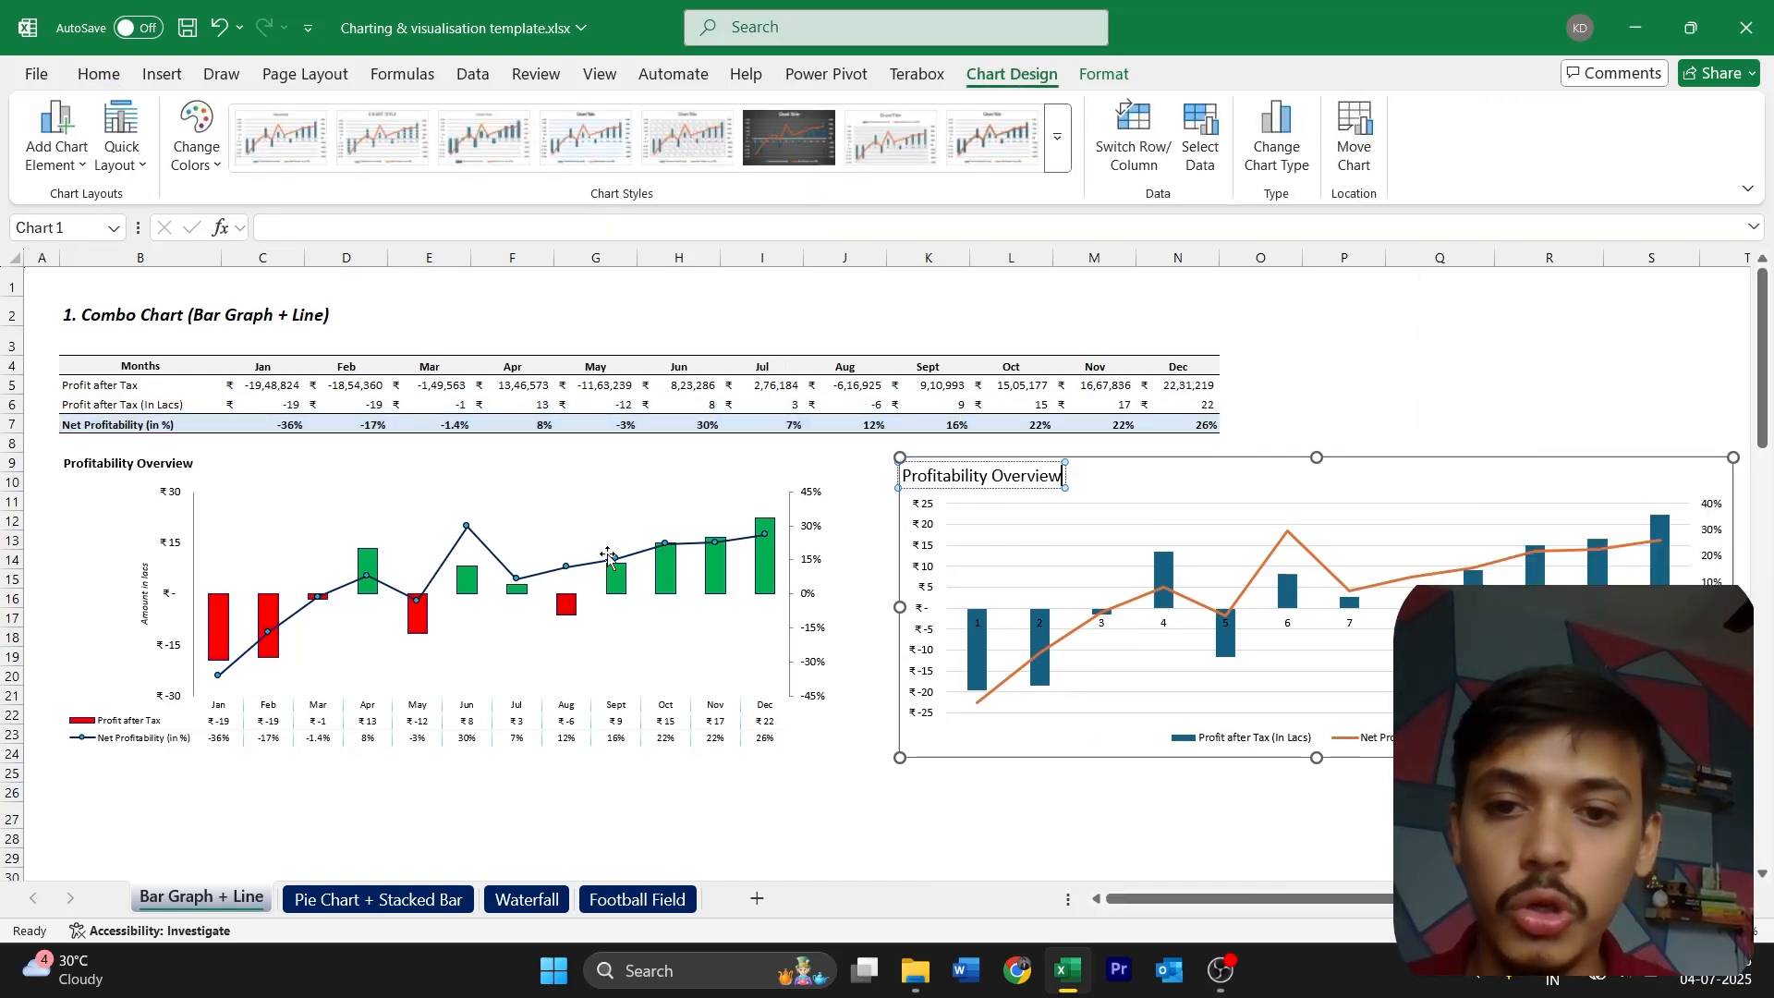
{"action": "left_click", "coordinate": [1030, 487]}
{"action": "left_click_drag", "start_coordinate": [1030, 487], "coordinate": [946, 488]}
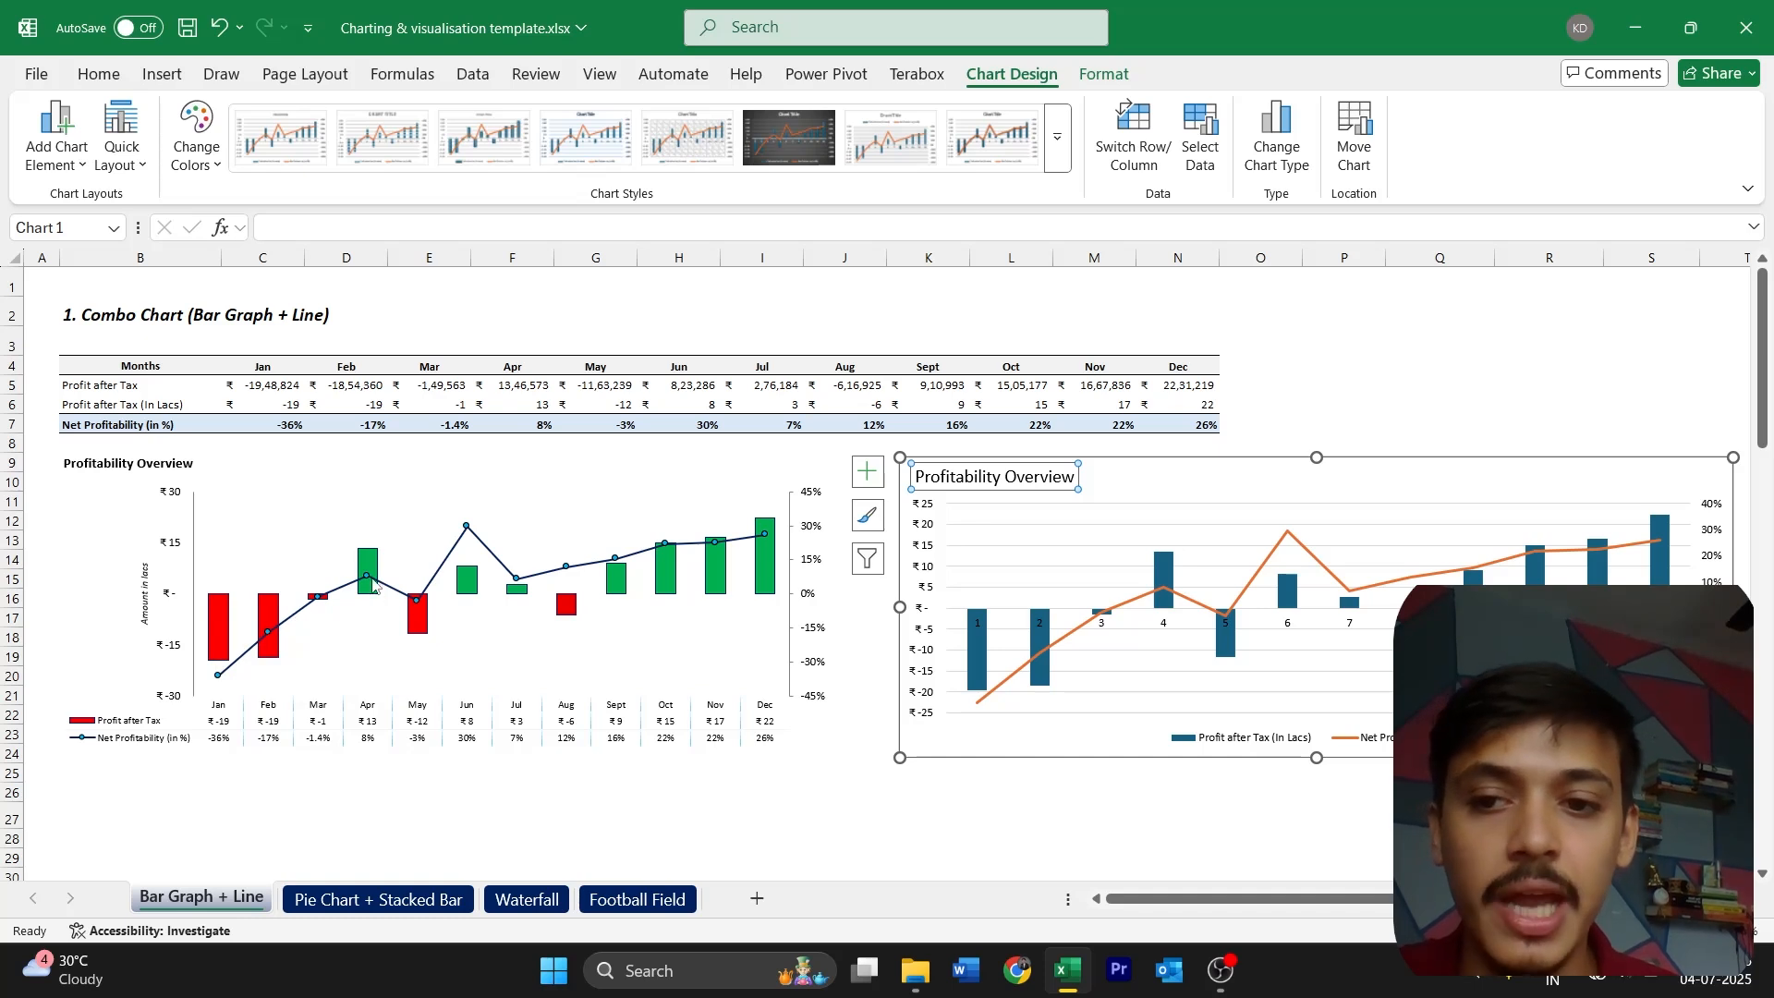
Reduce the new chart's title to font size 11 and make it bold
{"action": "mouse_move", "coordinate": [372, 568]}
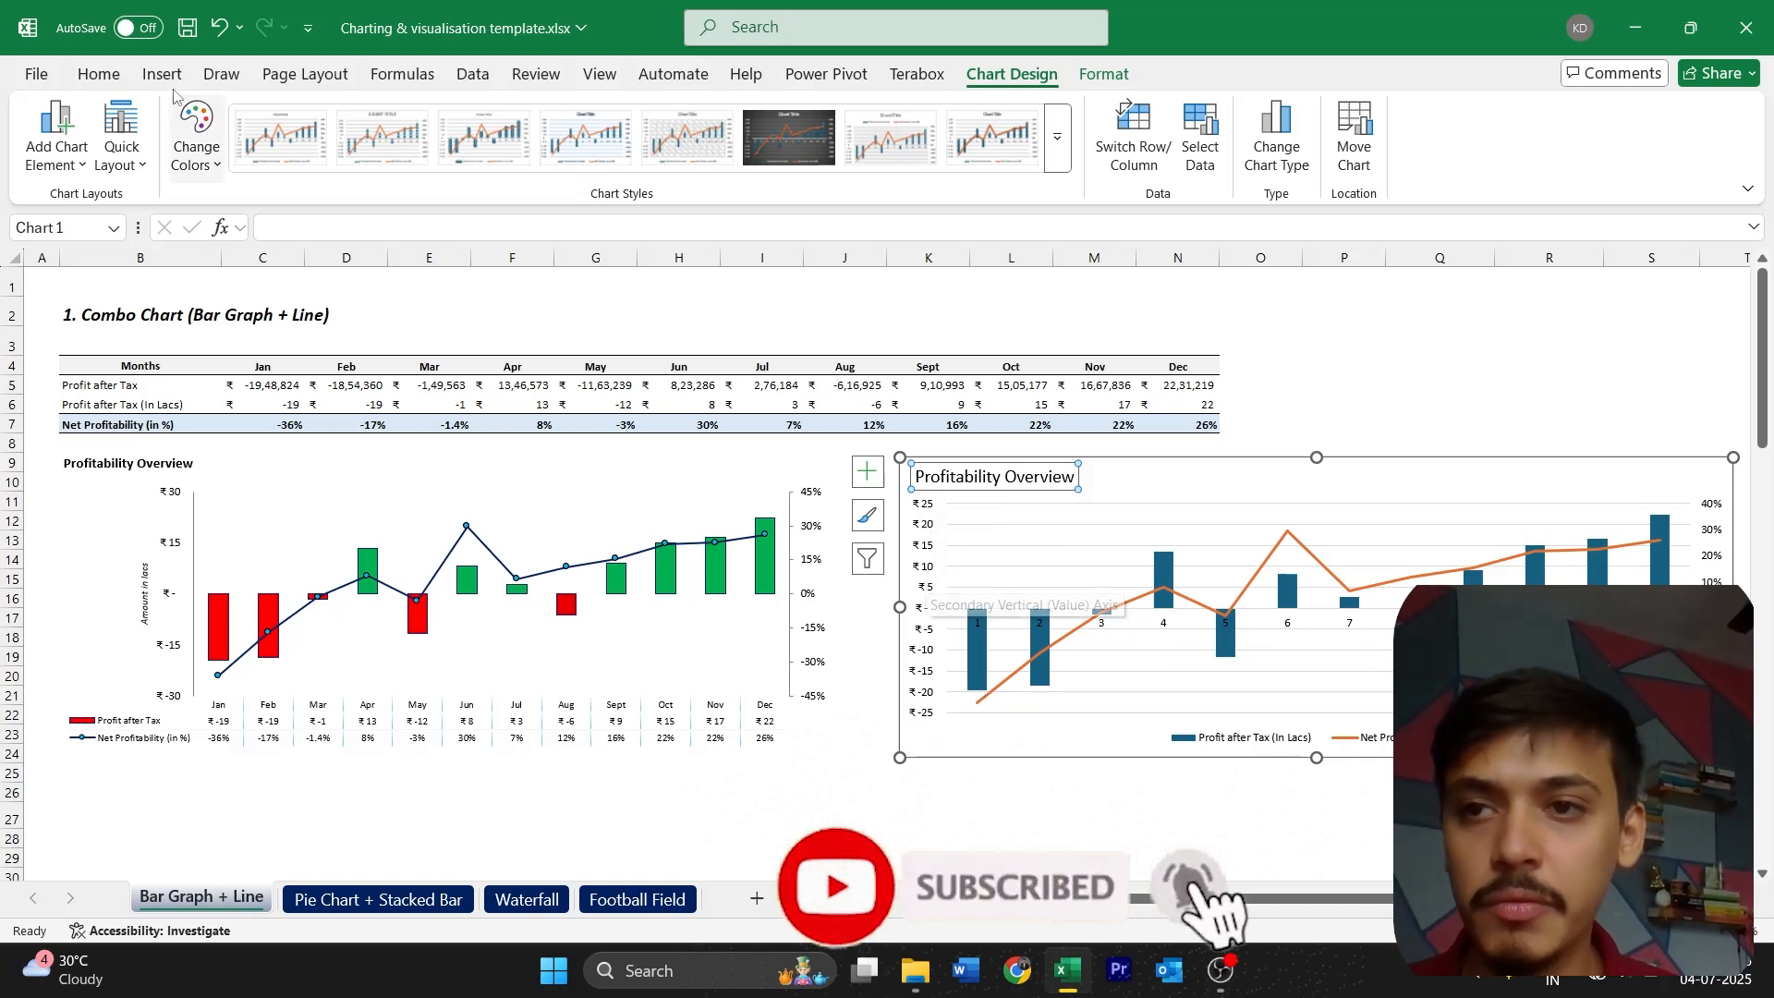
{"action": "left_click", "coordinate": [99, 74]}
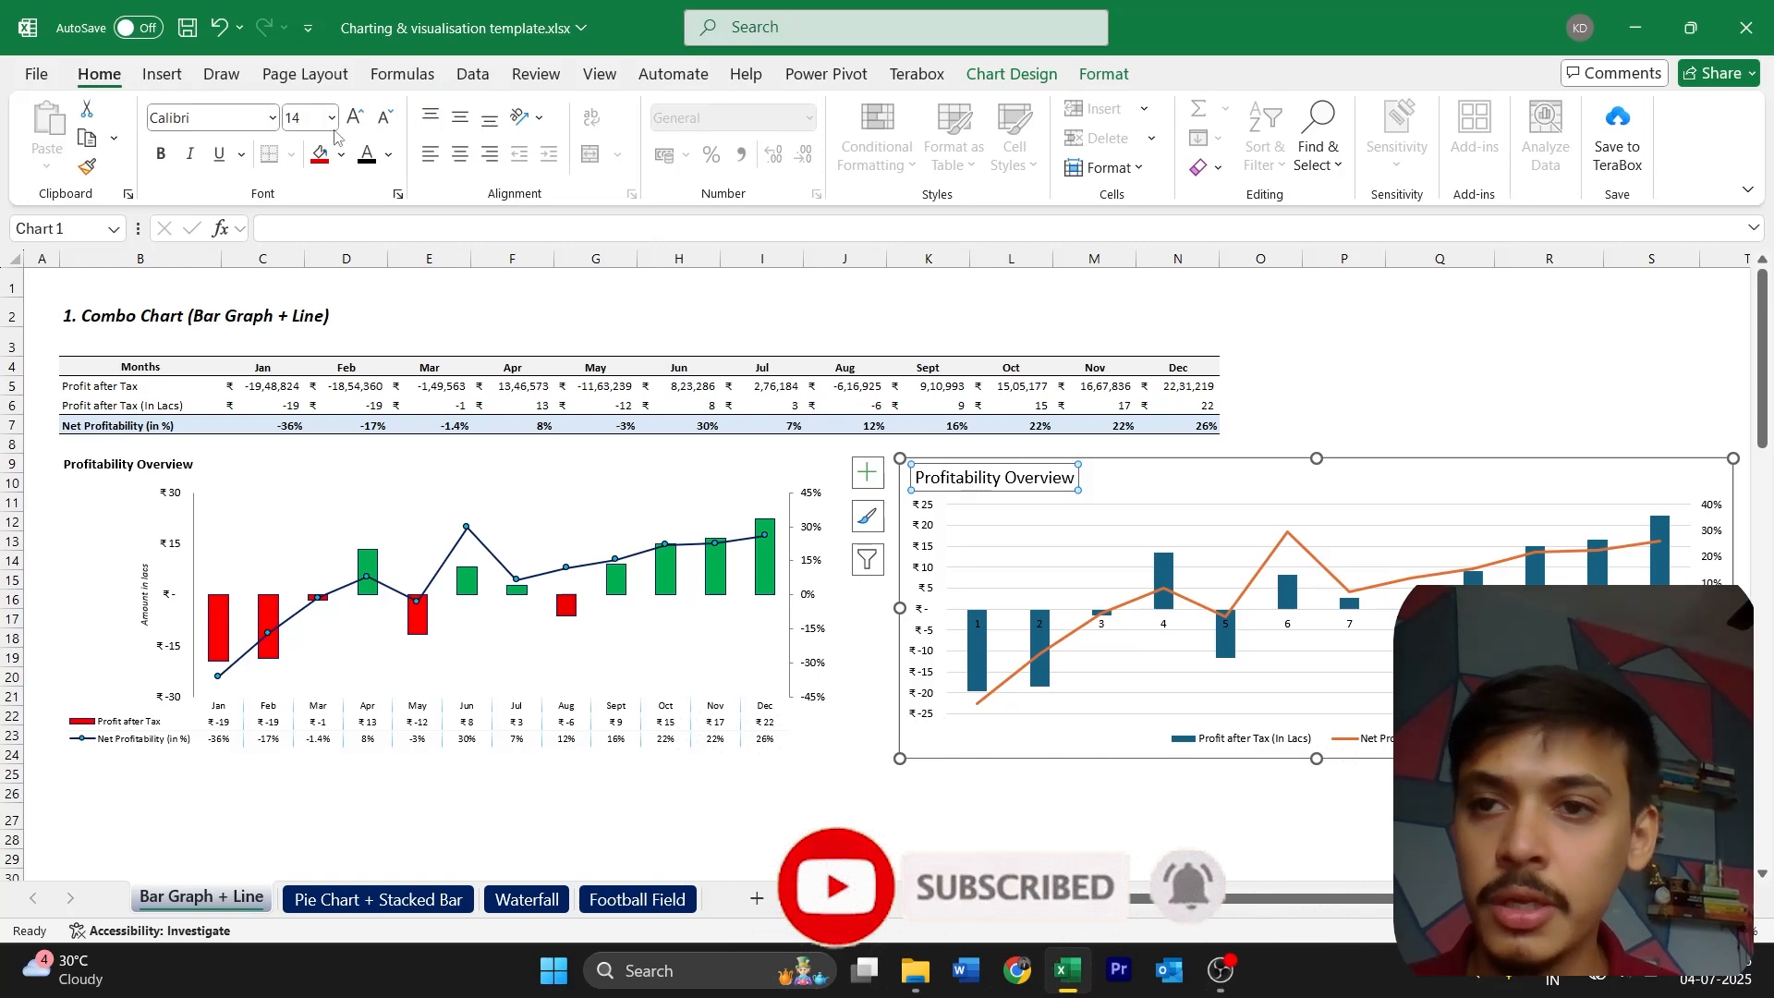
{"action": "left_click", "coordinate": [385, 124]}
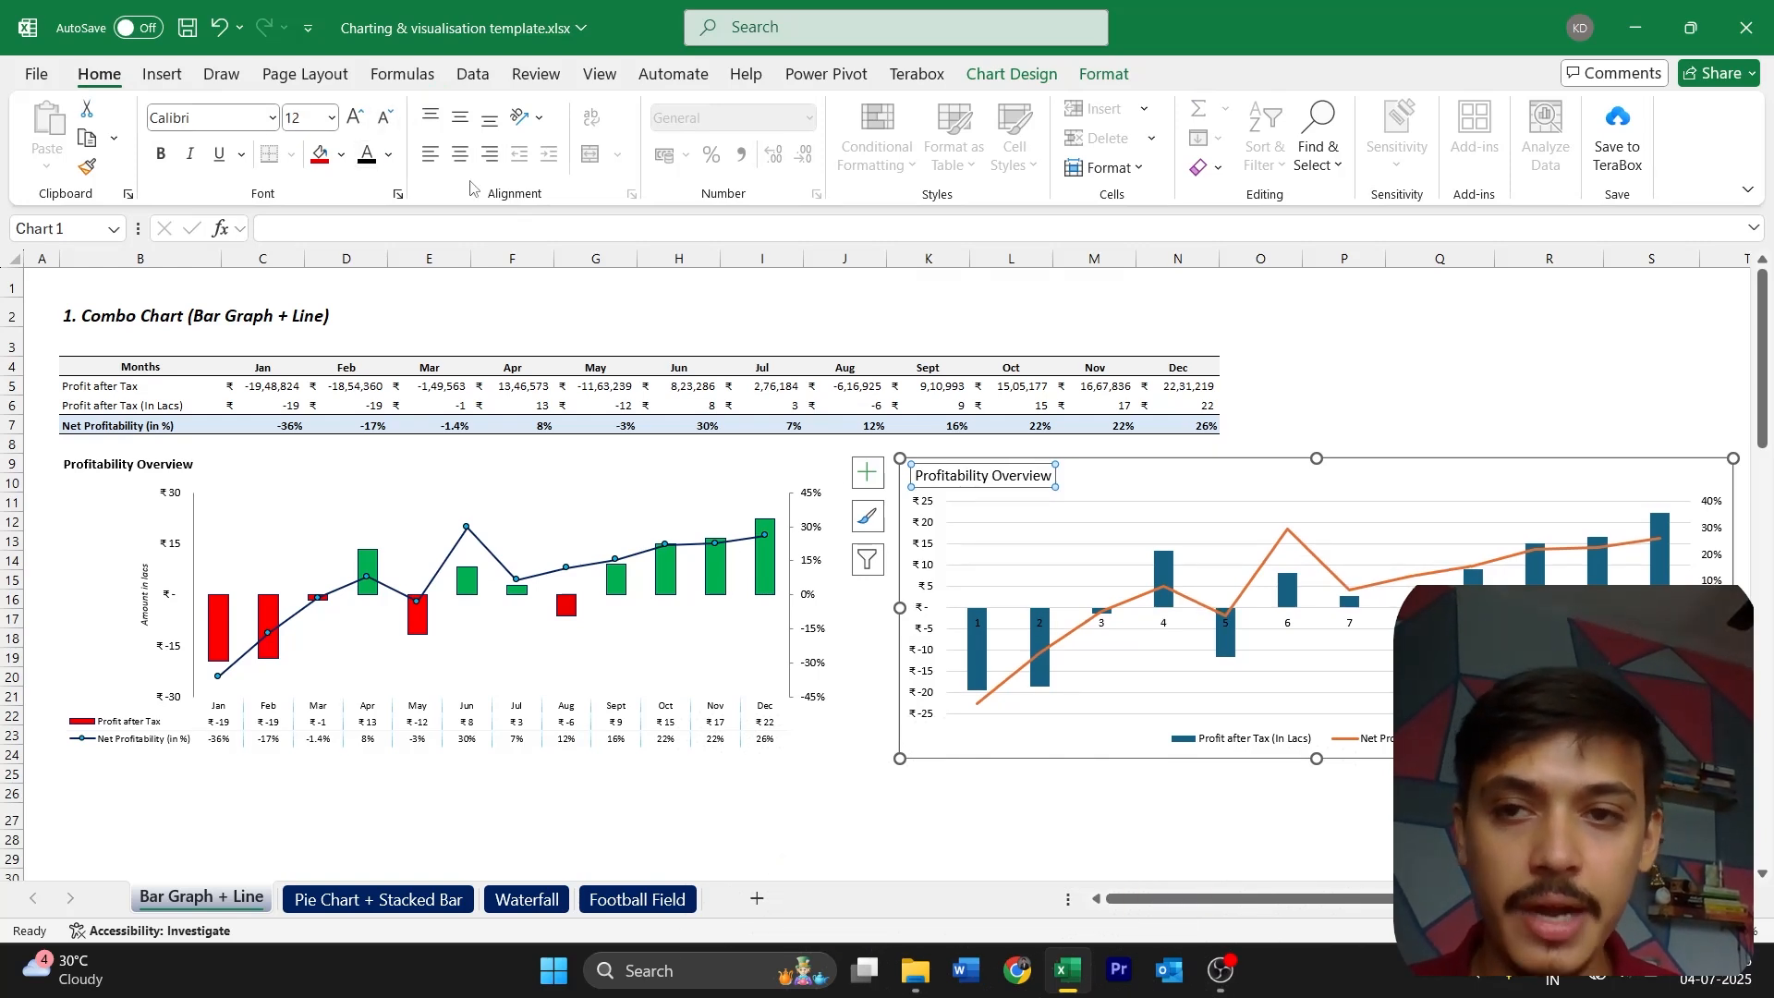
{"action": "left_click", "coordinate": [386, 118]}
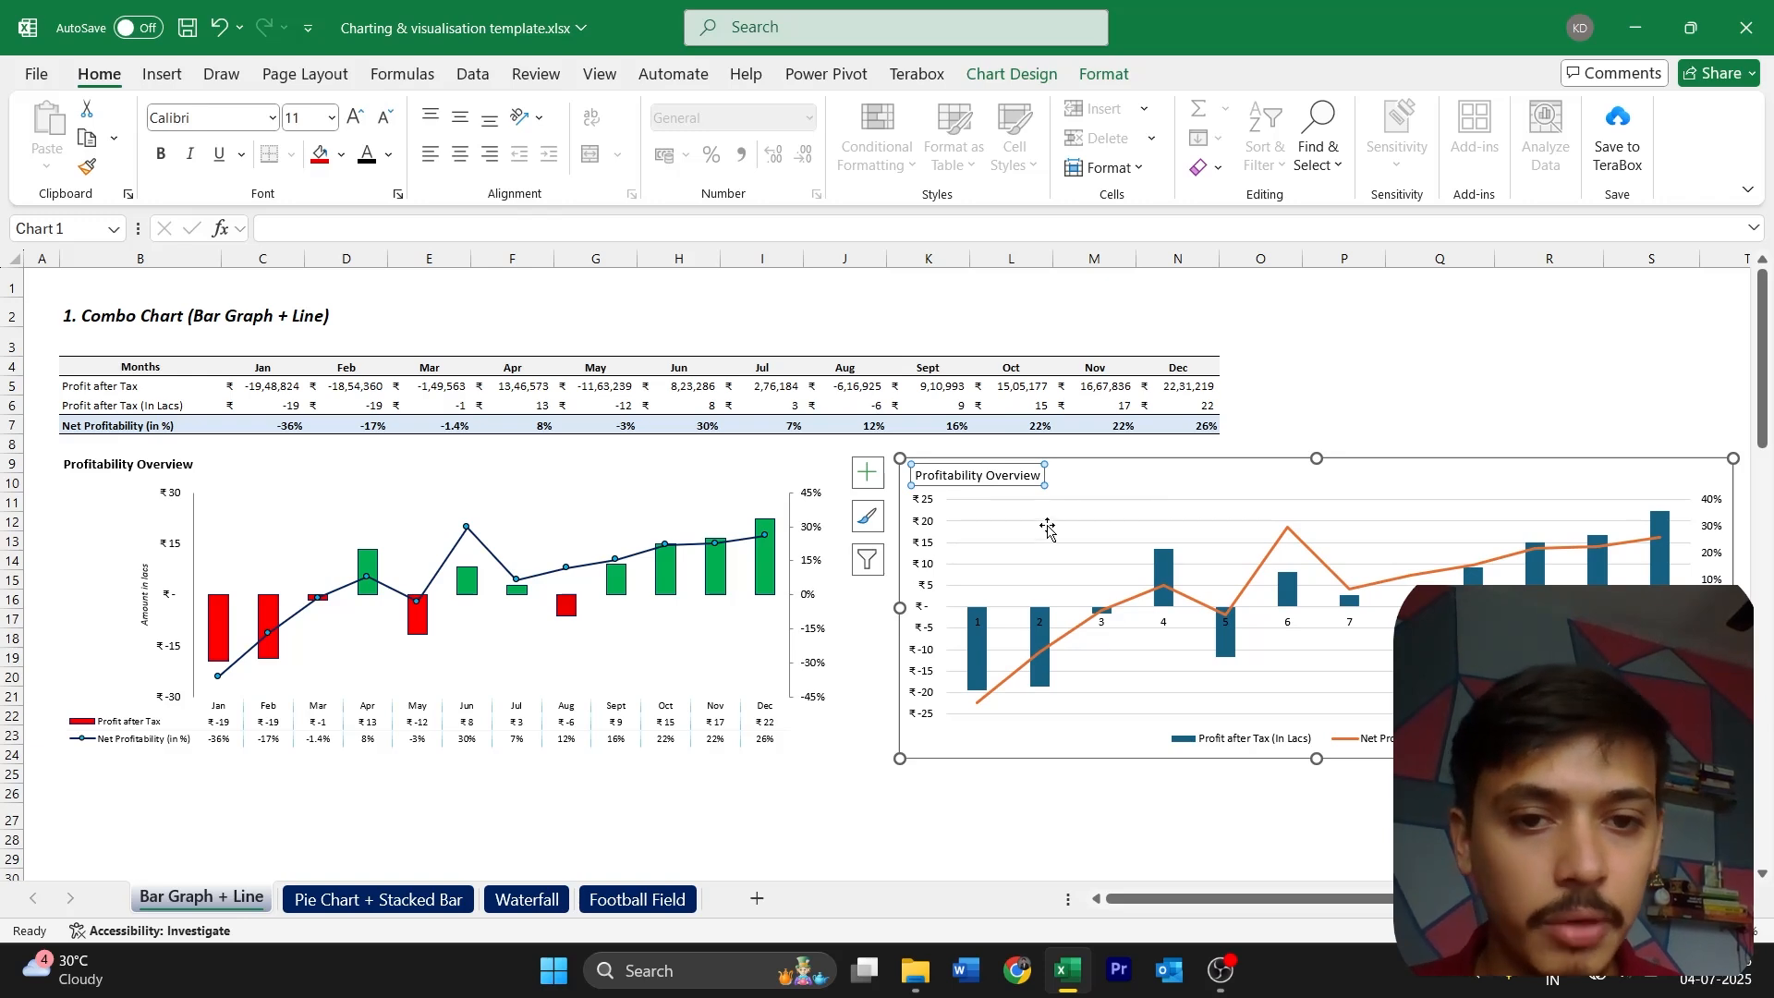
{"action": "left_click", "coordinate": [172, 157]}
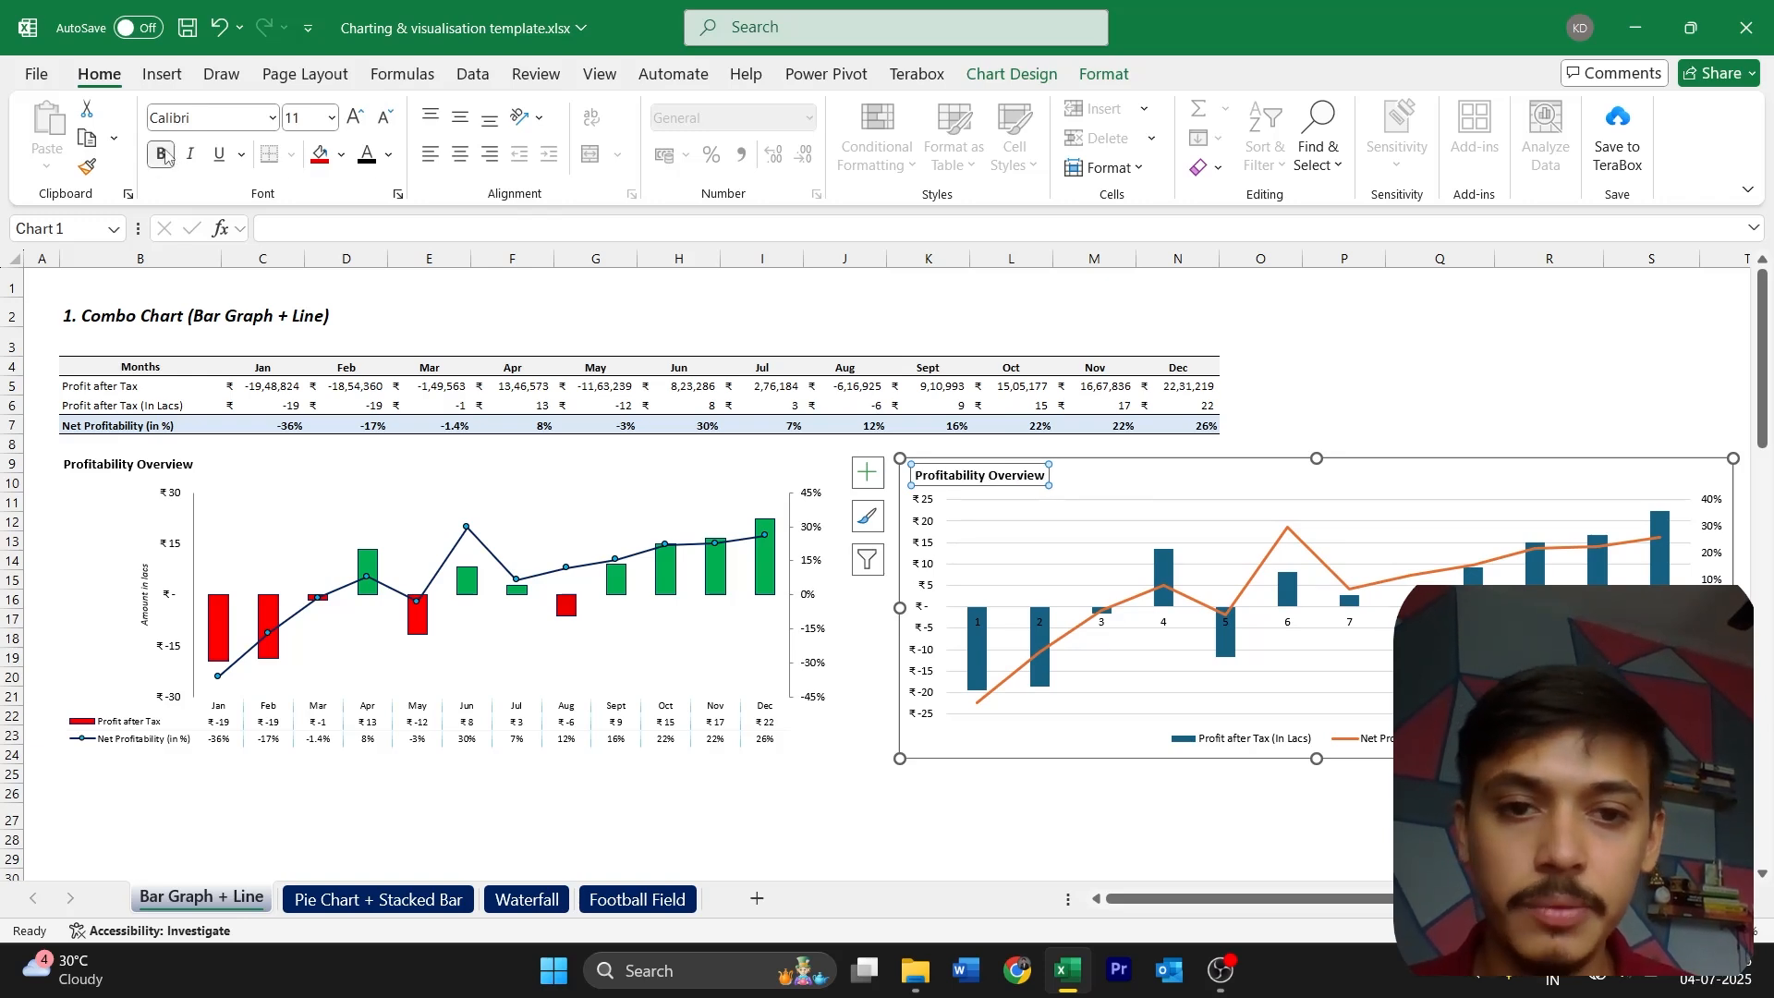
{"action": "left_click", "coordinate": [1247, 519]}
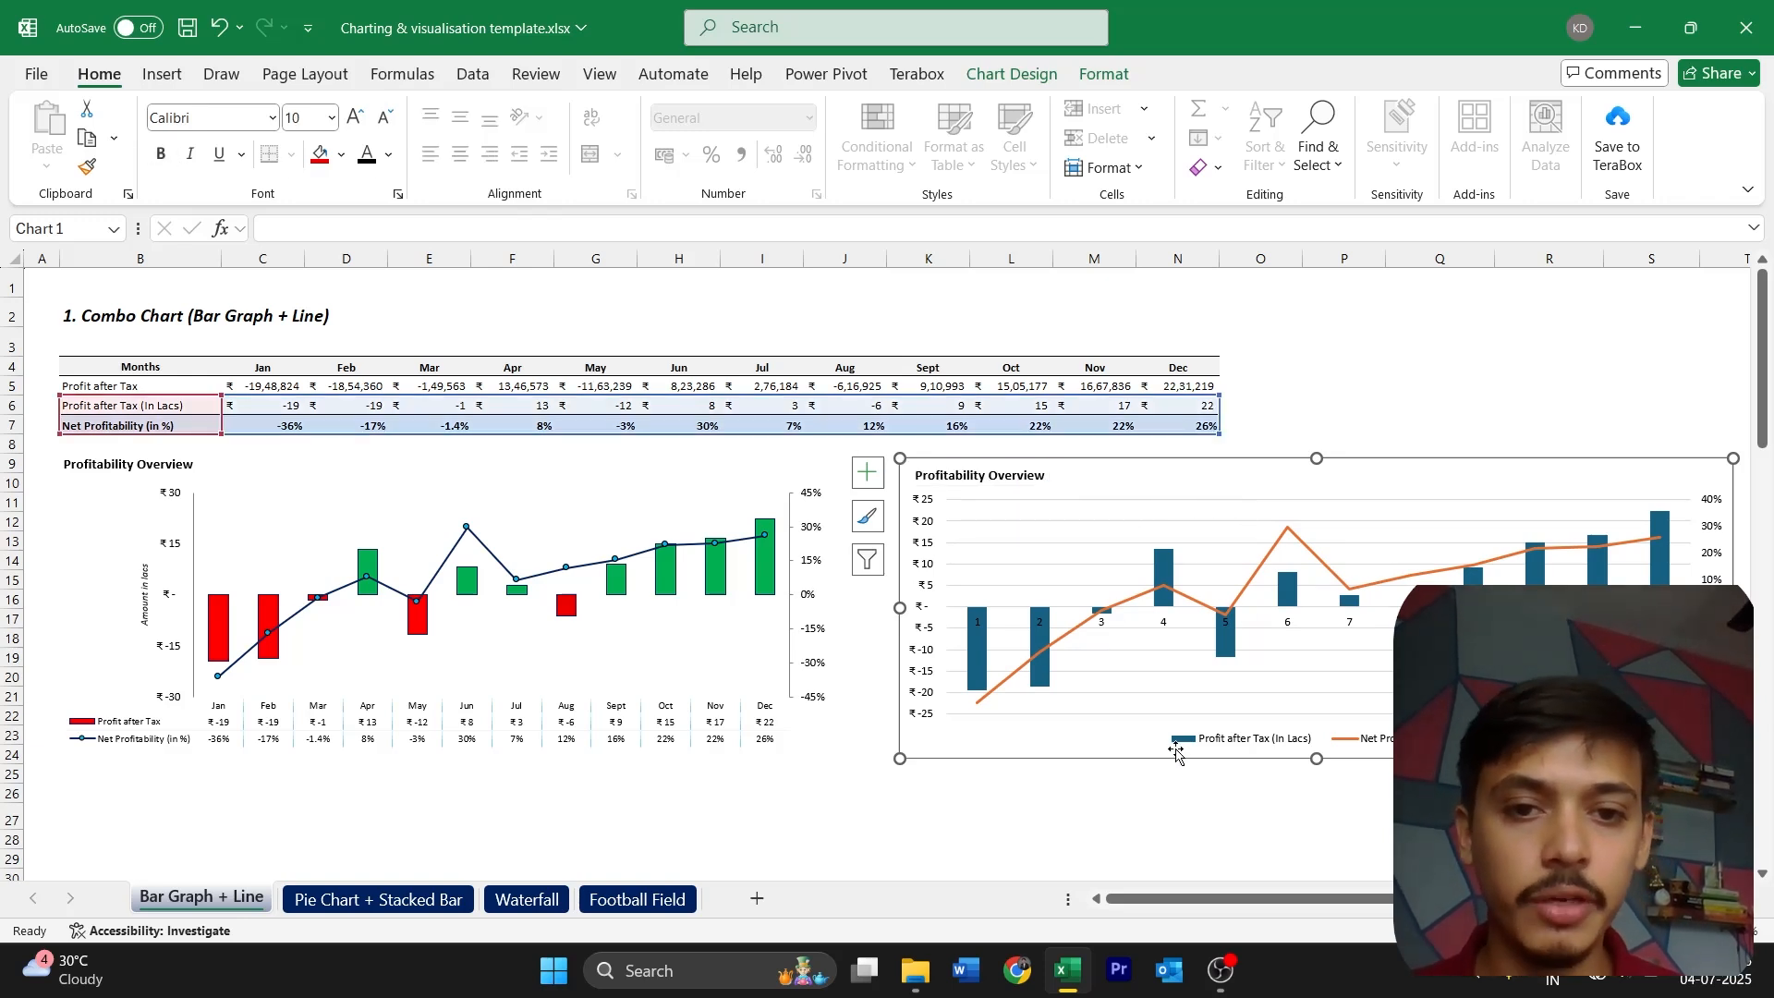
Nudge the new chart slightly down and toward column J, and delete its horizontal gridlines
{"action": "left_click_drag", "start_coordinate": [1093, 752], "coordinate": [1086, 755]}
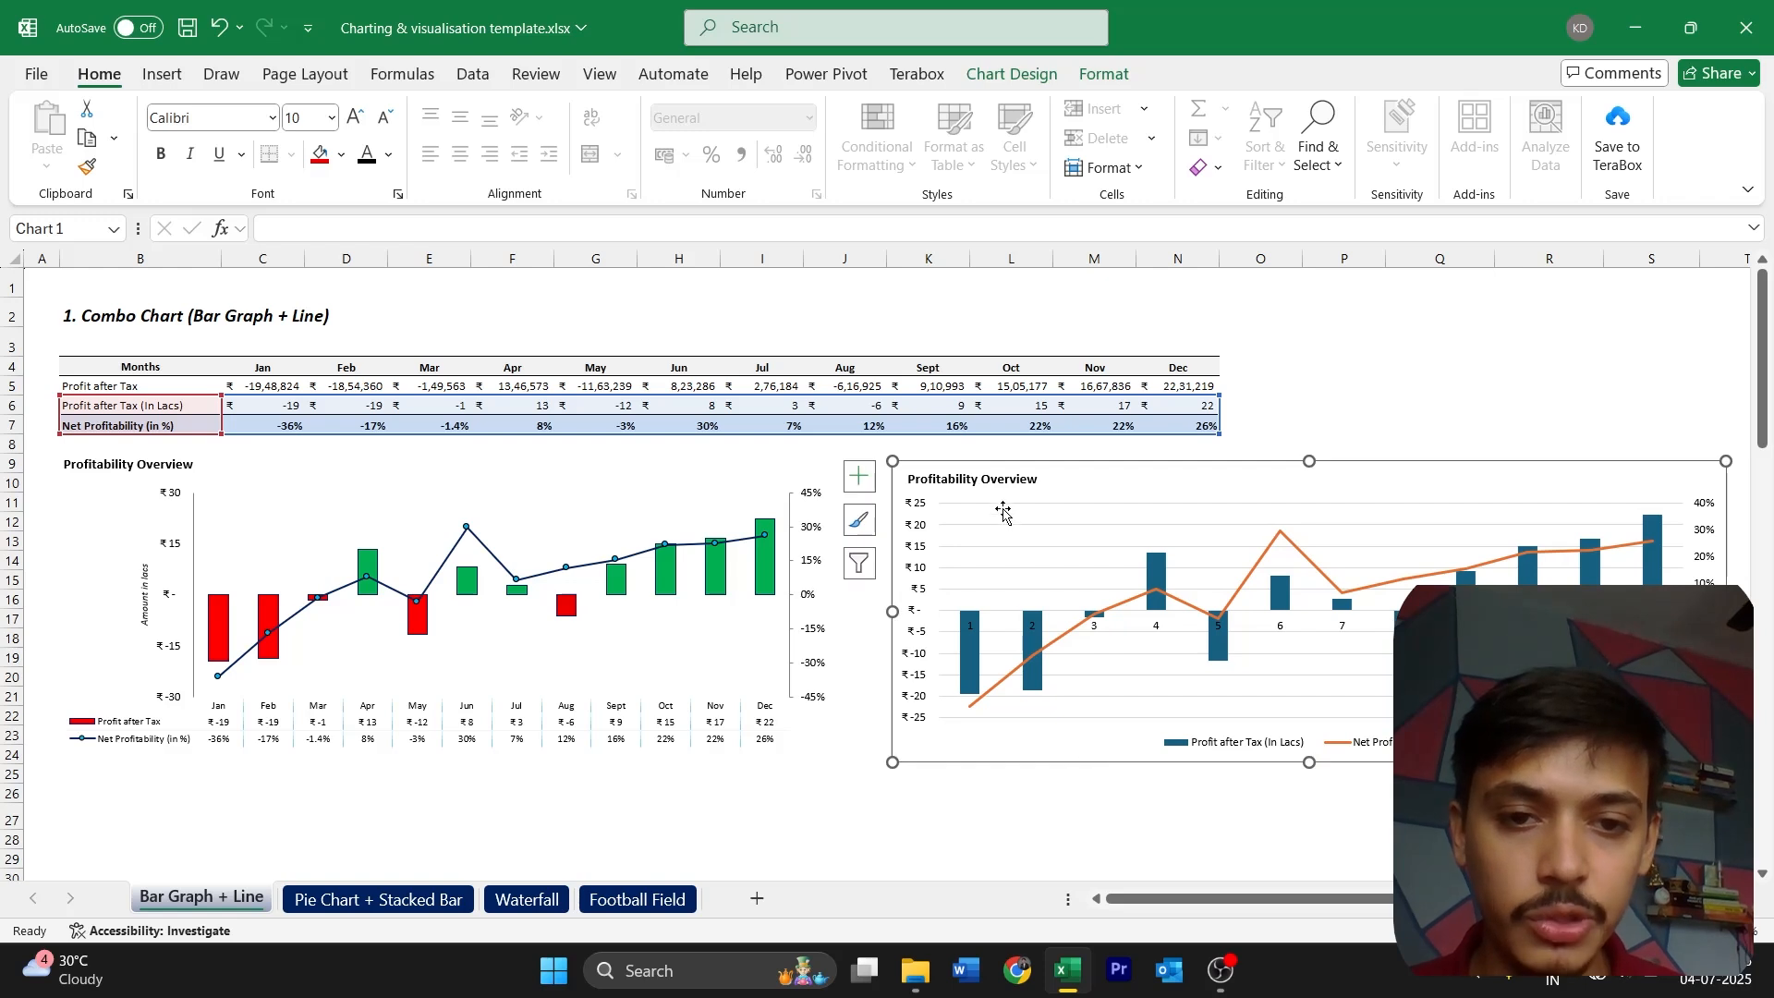
{"action": "left_click", "coordinate": [1009, 506]}
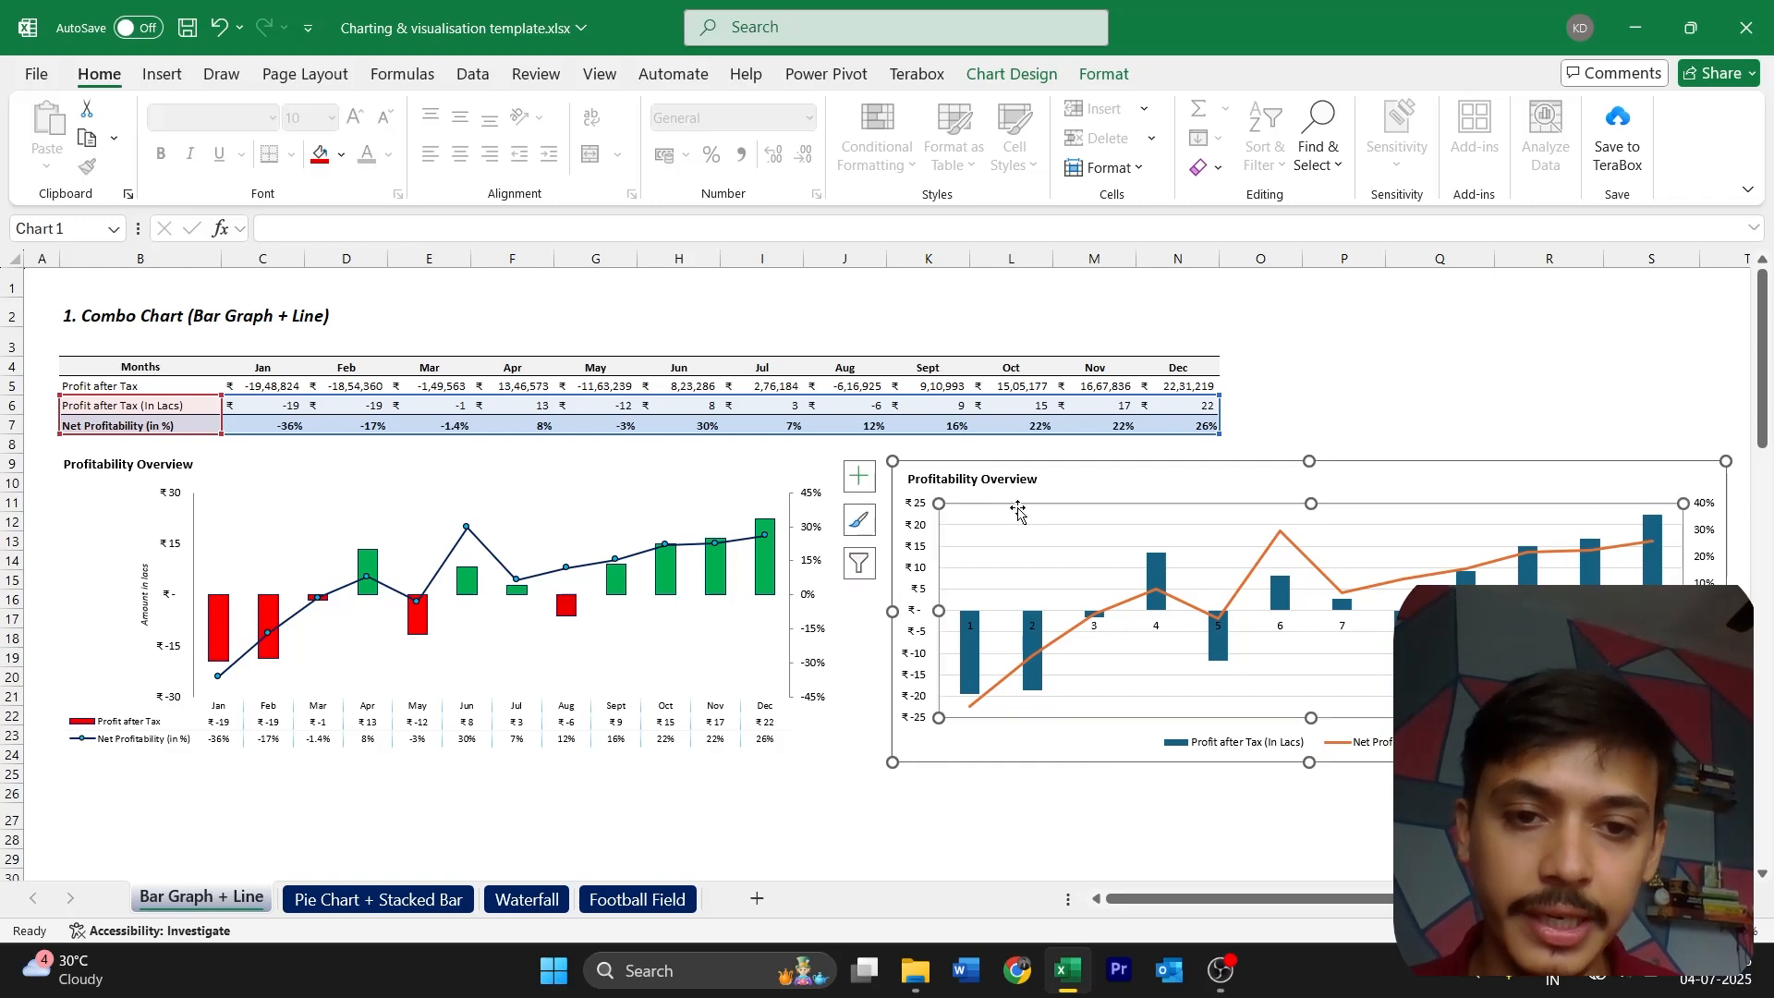
{"action": "left_click", "coordinate": [1059, 550]}
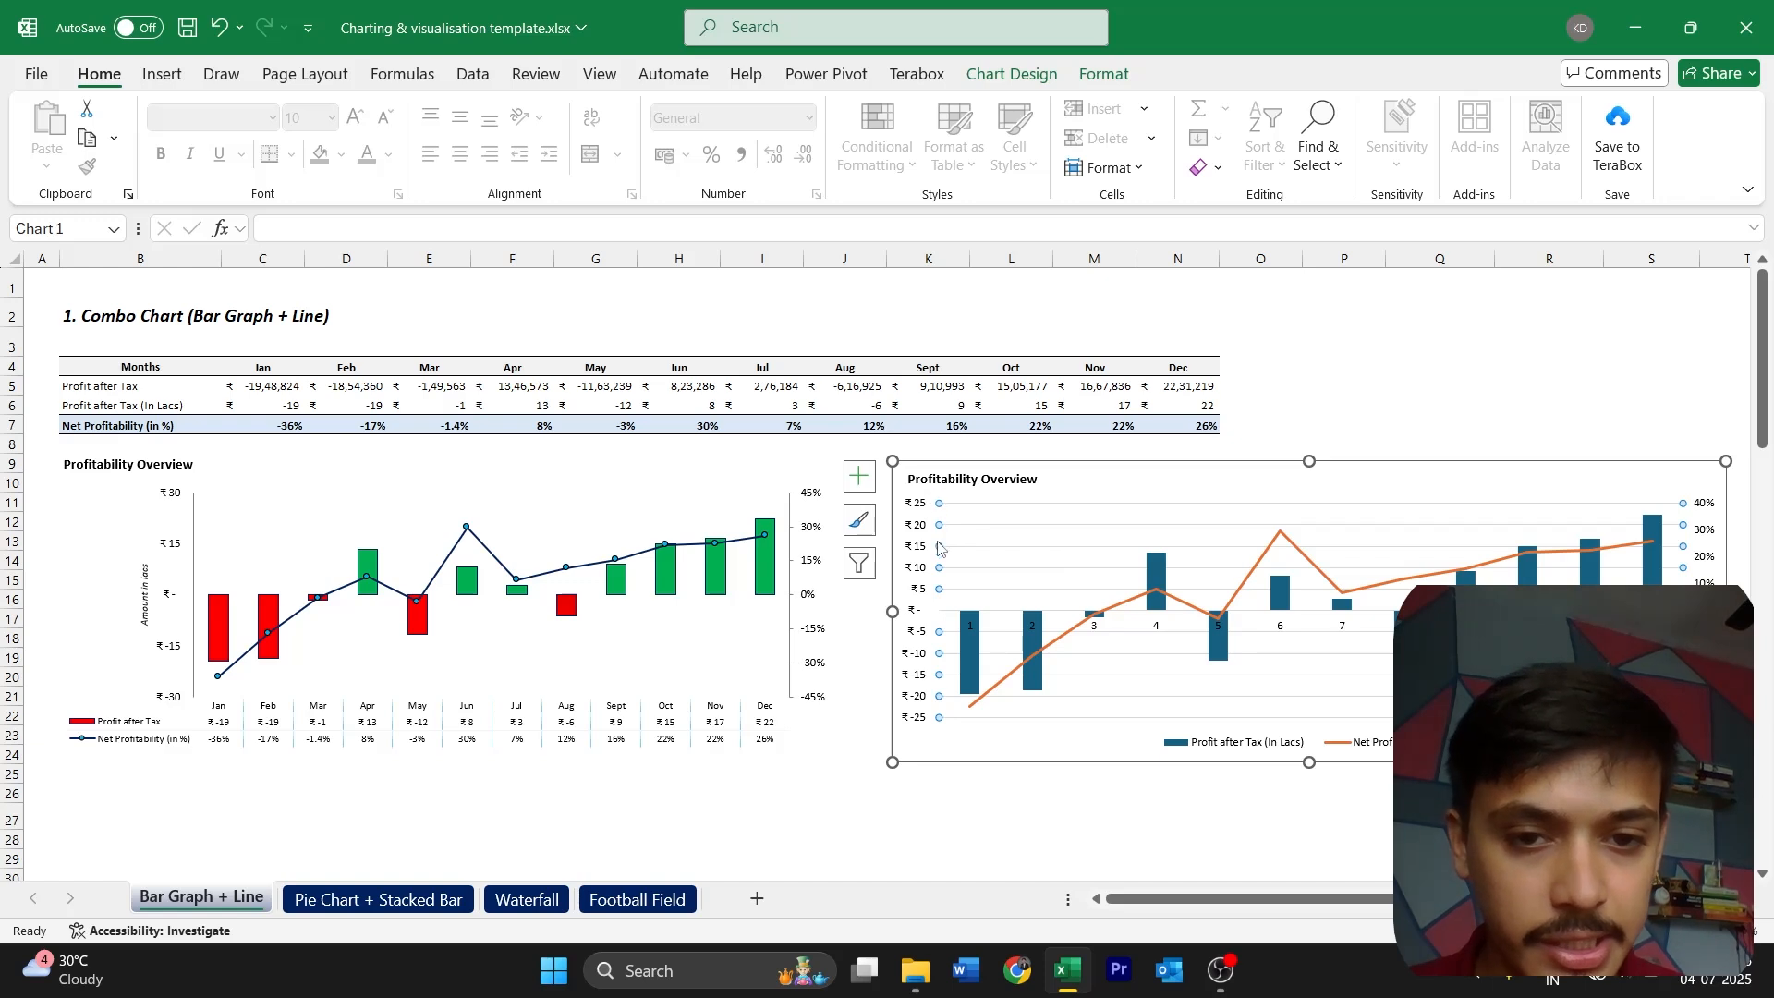
{"action": "left_click", "coordinate": [1020, 766]}
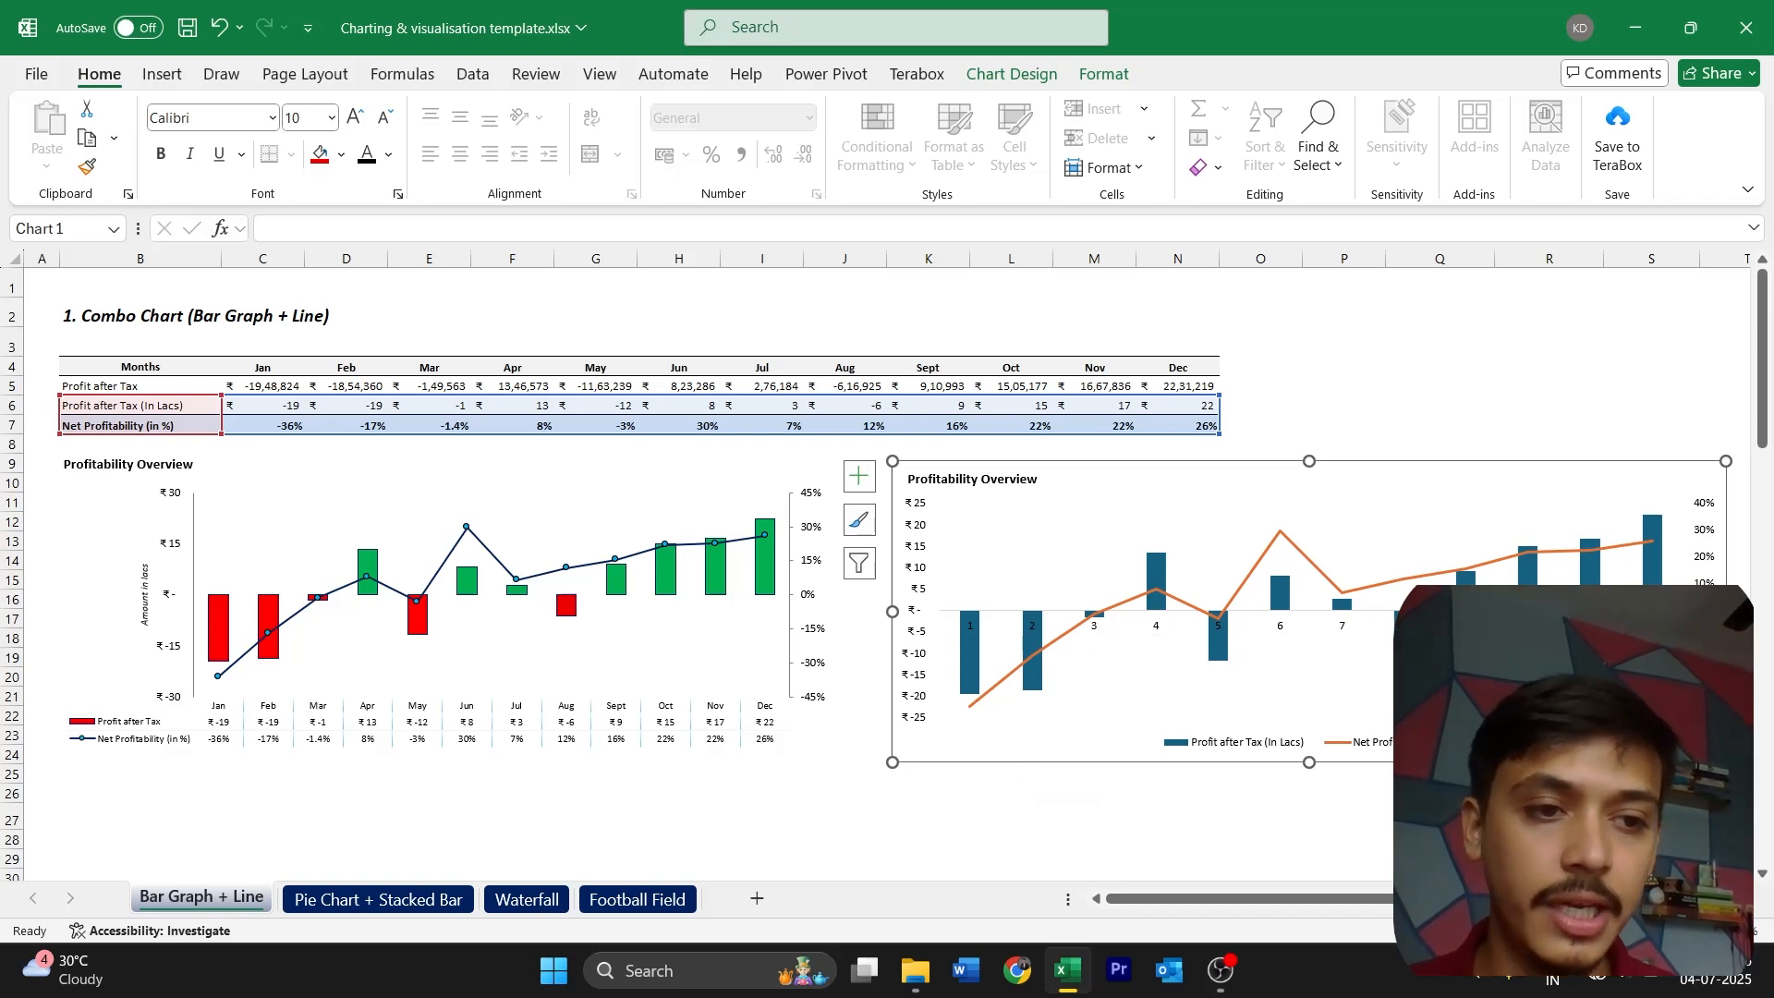
Set the primary vertical axis bounds of the new chart to a minimum of -30 and a maximum of 30
{"action": "left_click", "coordinate": [919, 573]}
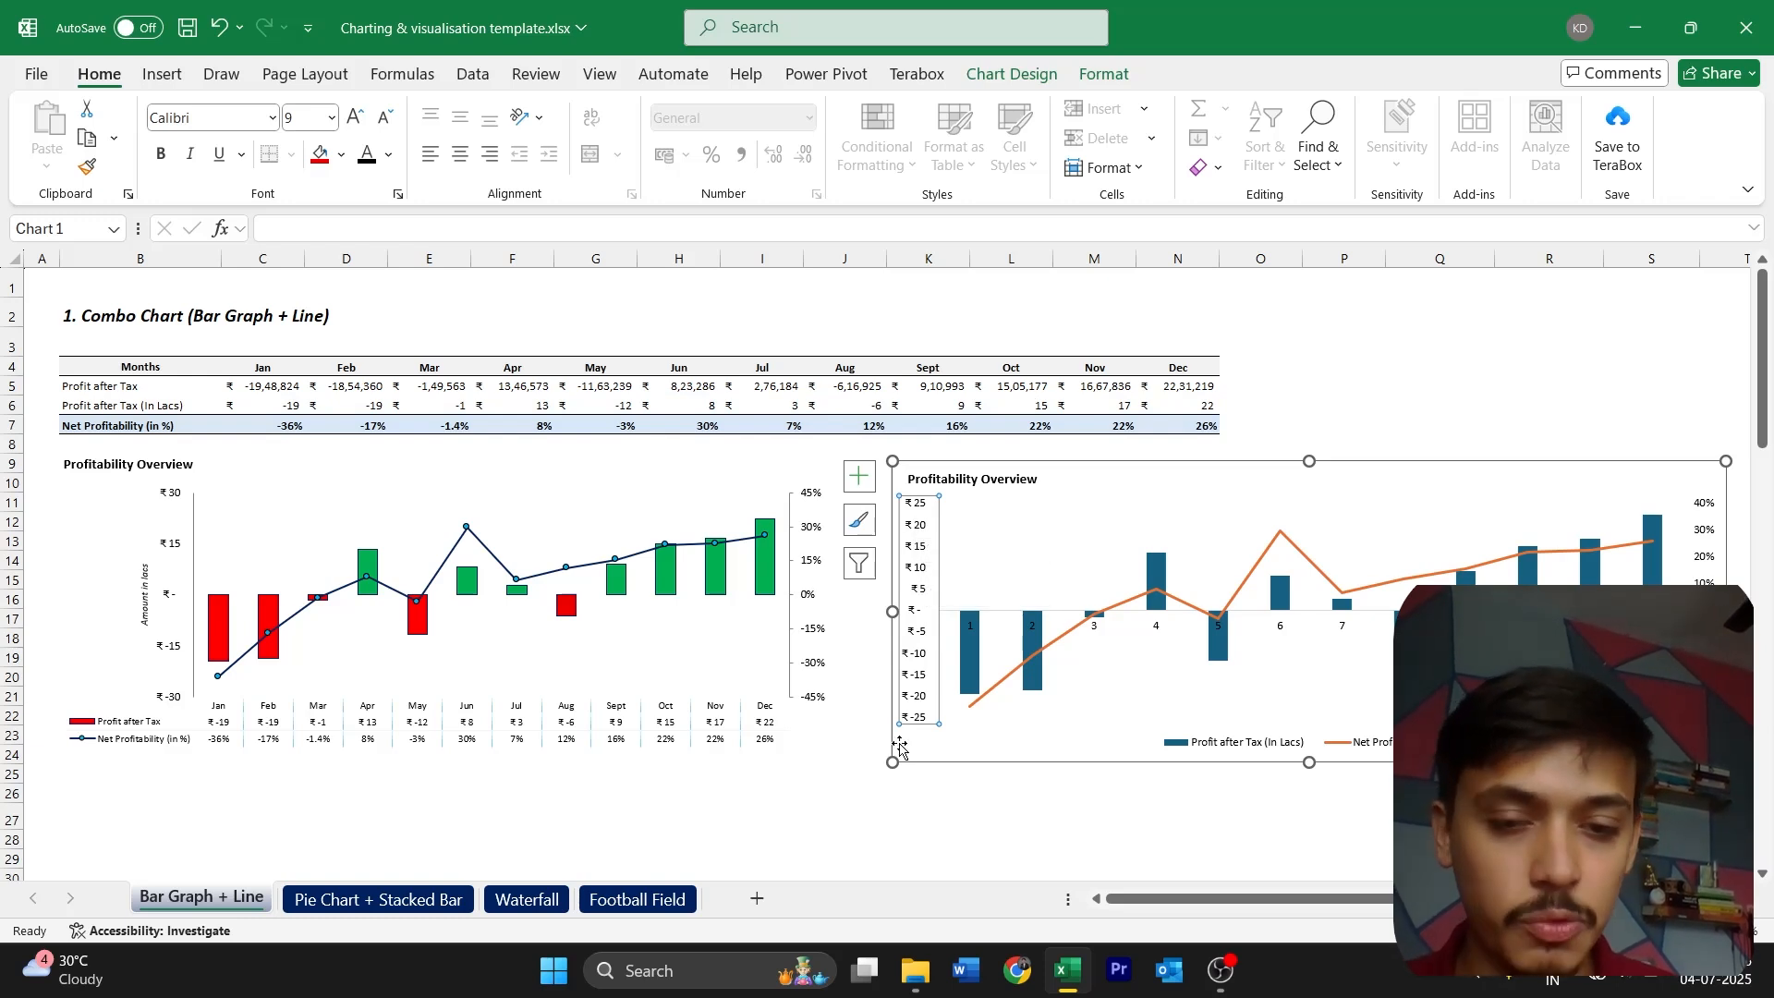
{"action": "left_click", "coordinate": [1003, 539]}
{"action": "left_click", "coordinate": [915, 556]}
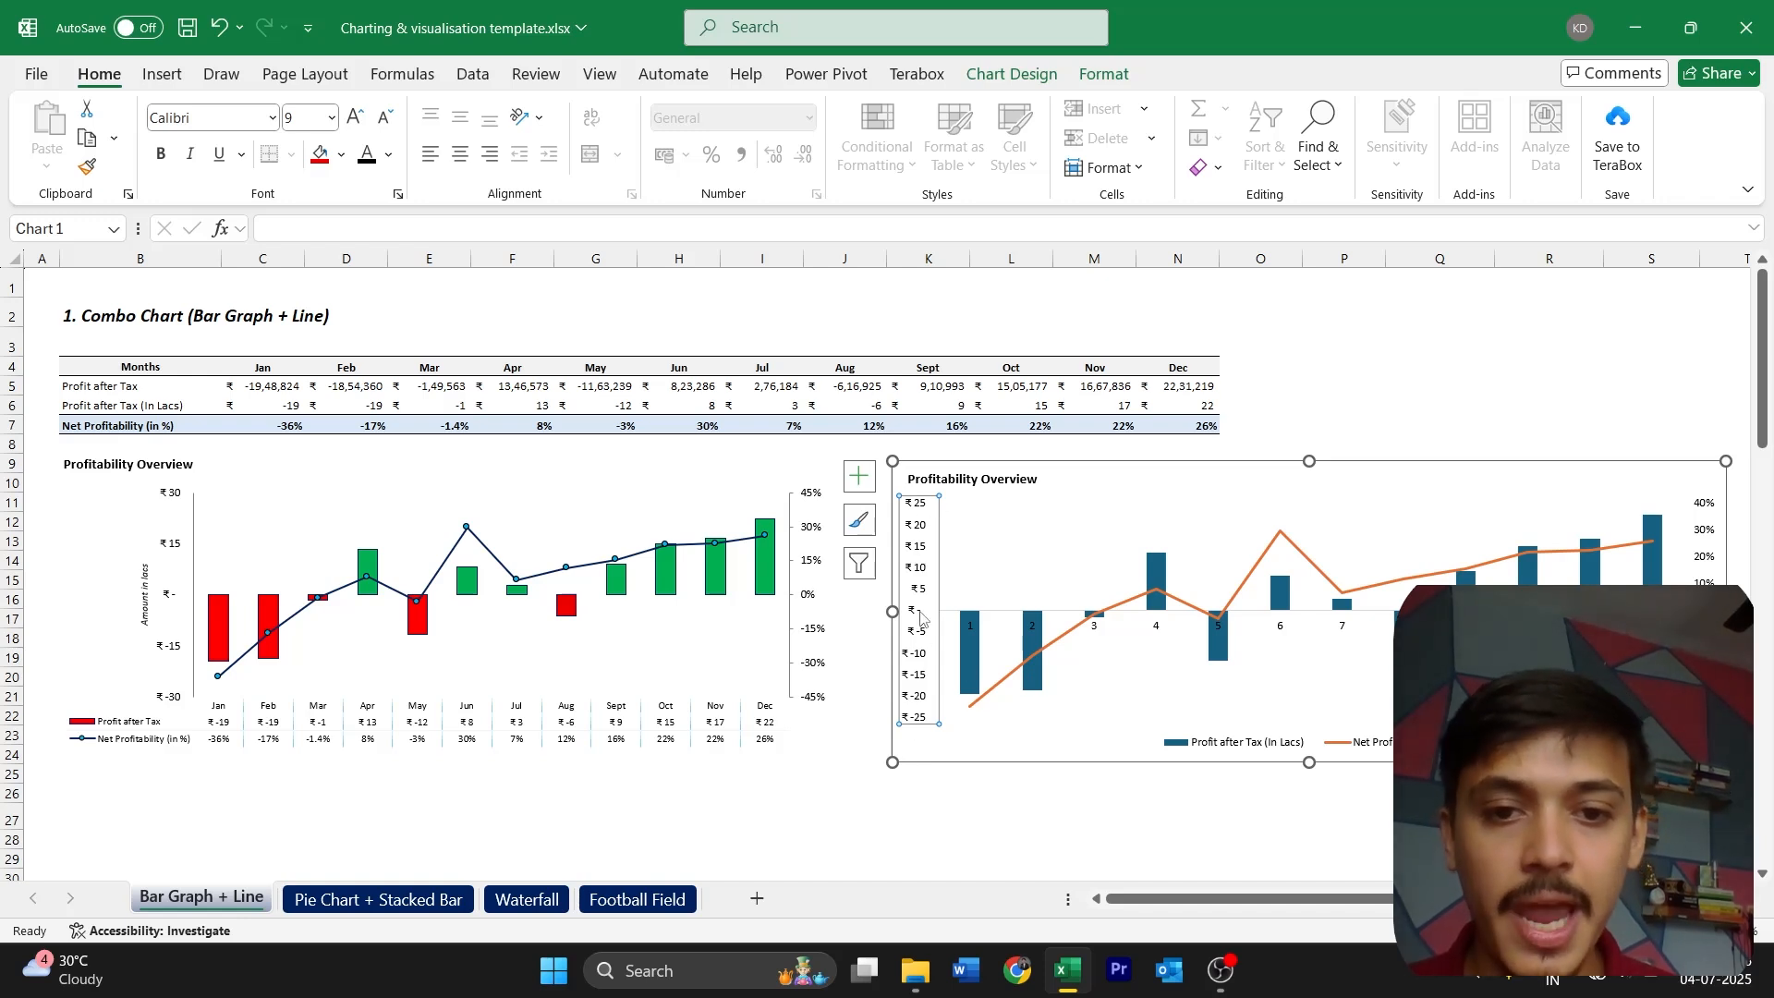
{"action": "double_click", "coordinate": [922, 596]}
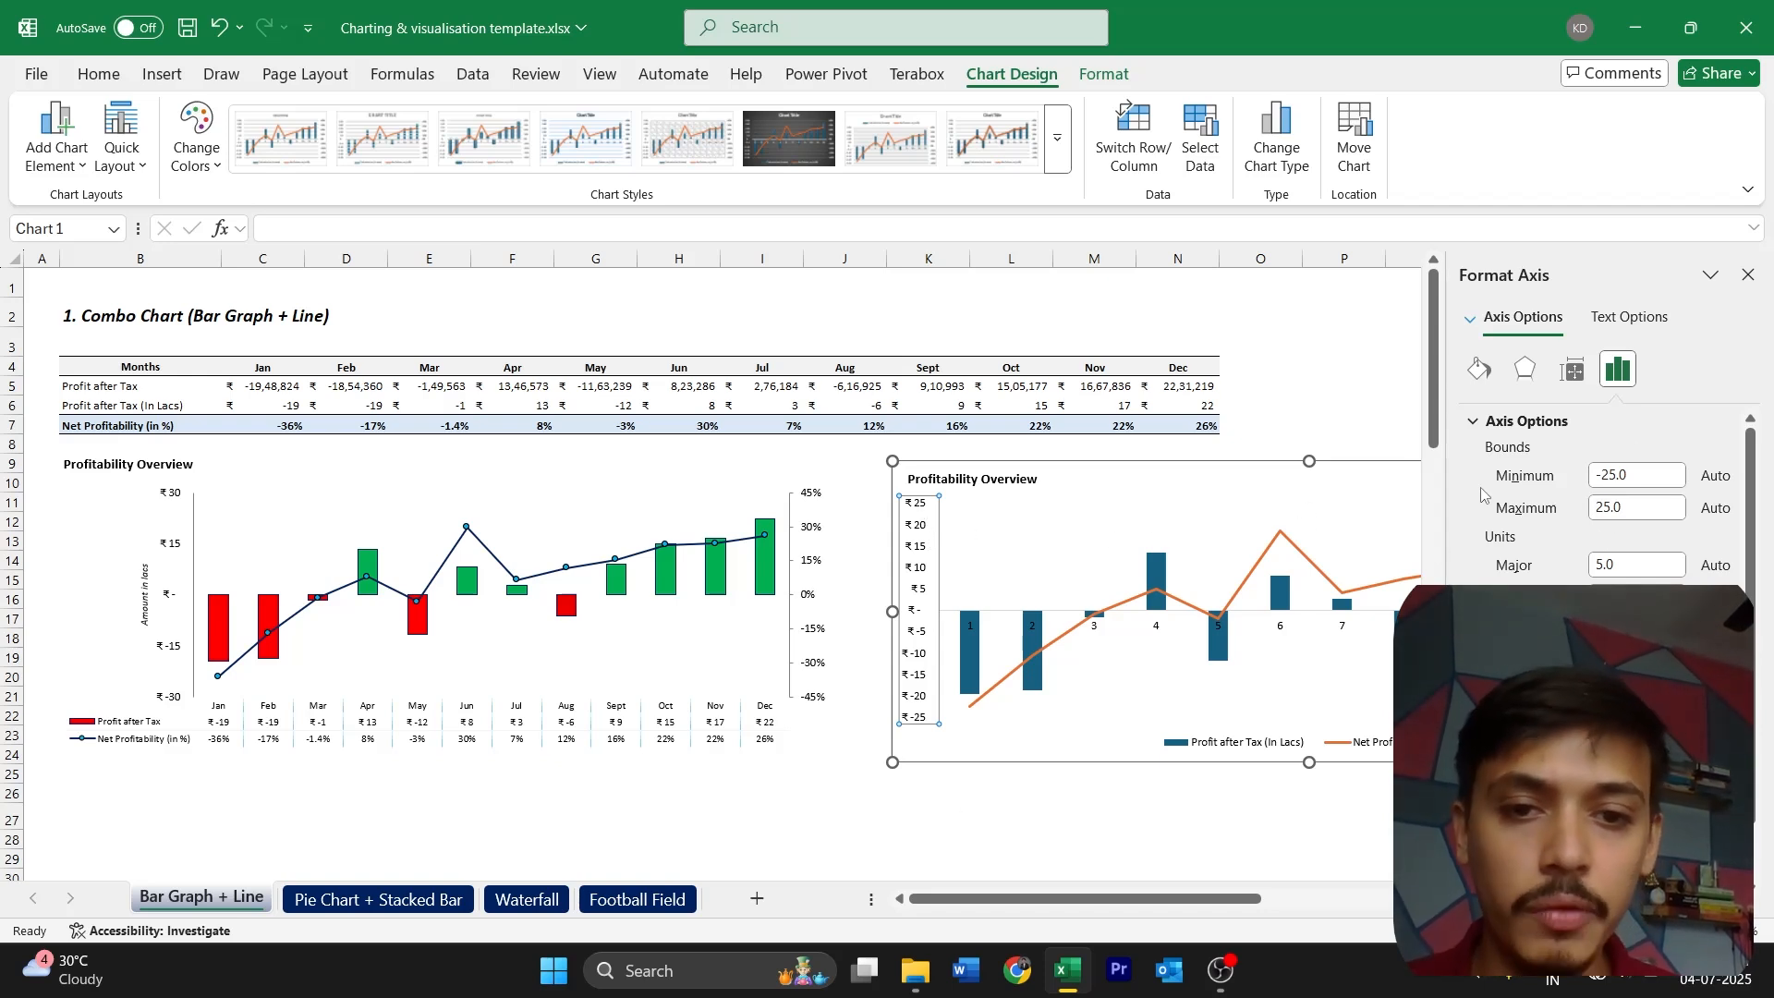
{"action": "left_click", "coordinate": [1633, 476]}
{"action": "key", "text": "Left"}
{"action": "key", "text": "Left"}
{"action": "key", "text": "BackSpace"}
{"action": "key", "text": "BackSpace"}
{"action": "type", "text": "30"}
{"action": "left_click", "coordinate": [1603, 507]}
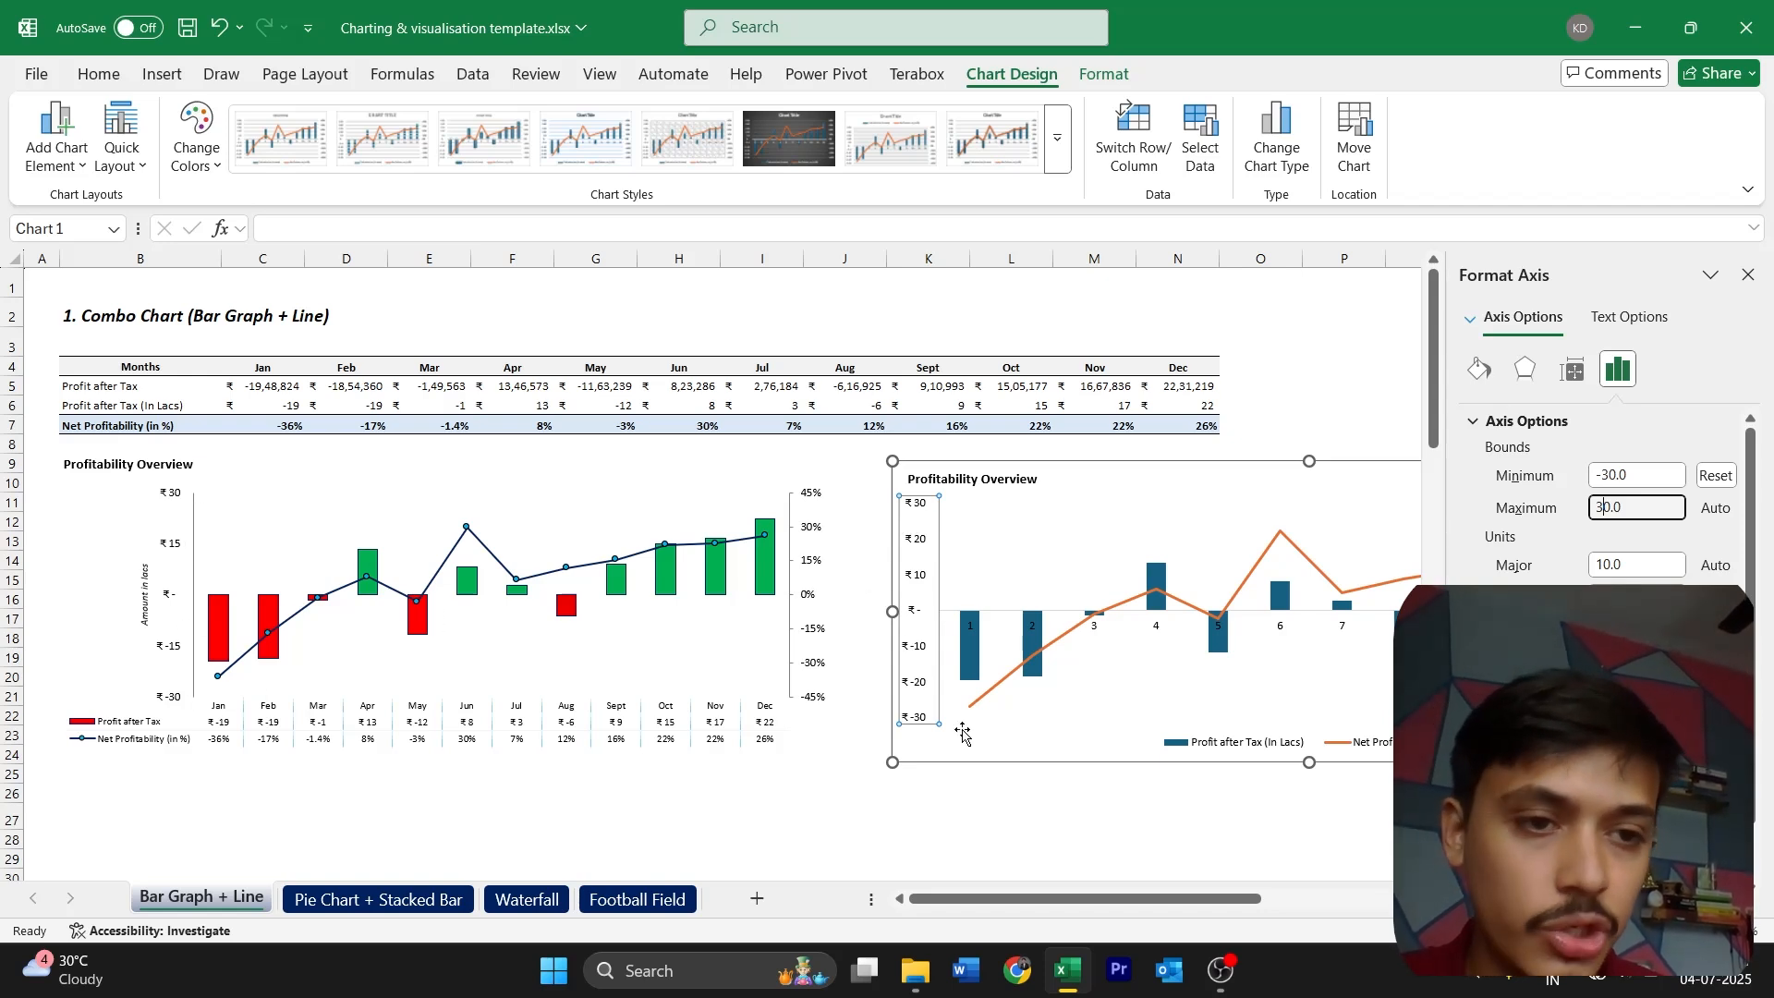
Give the primary vertical axis of the new chart a solid dark grey line
{"action": "left_click", "coordinate": [1479, 368]}
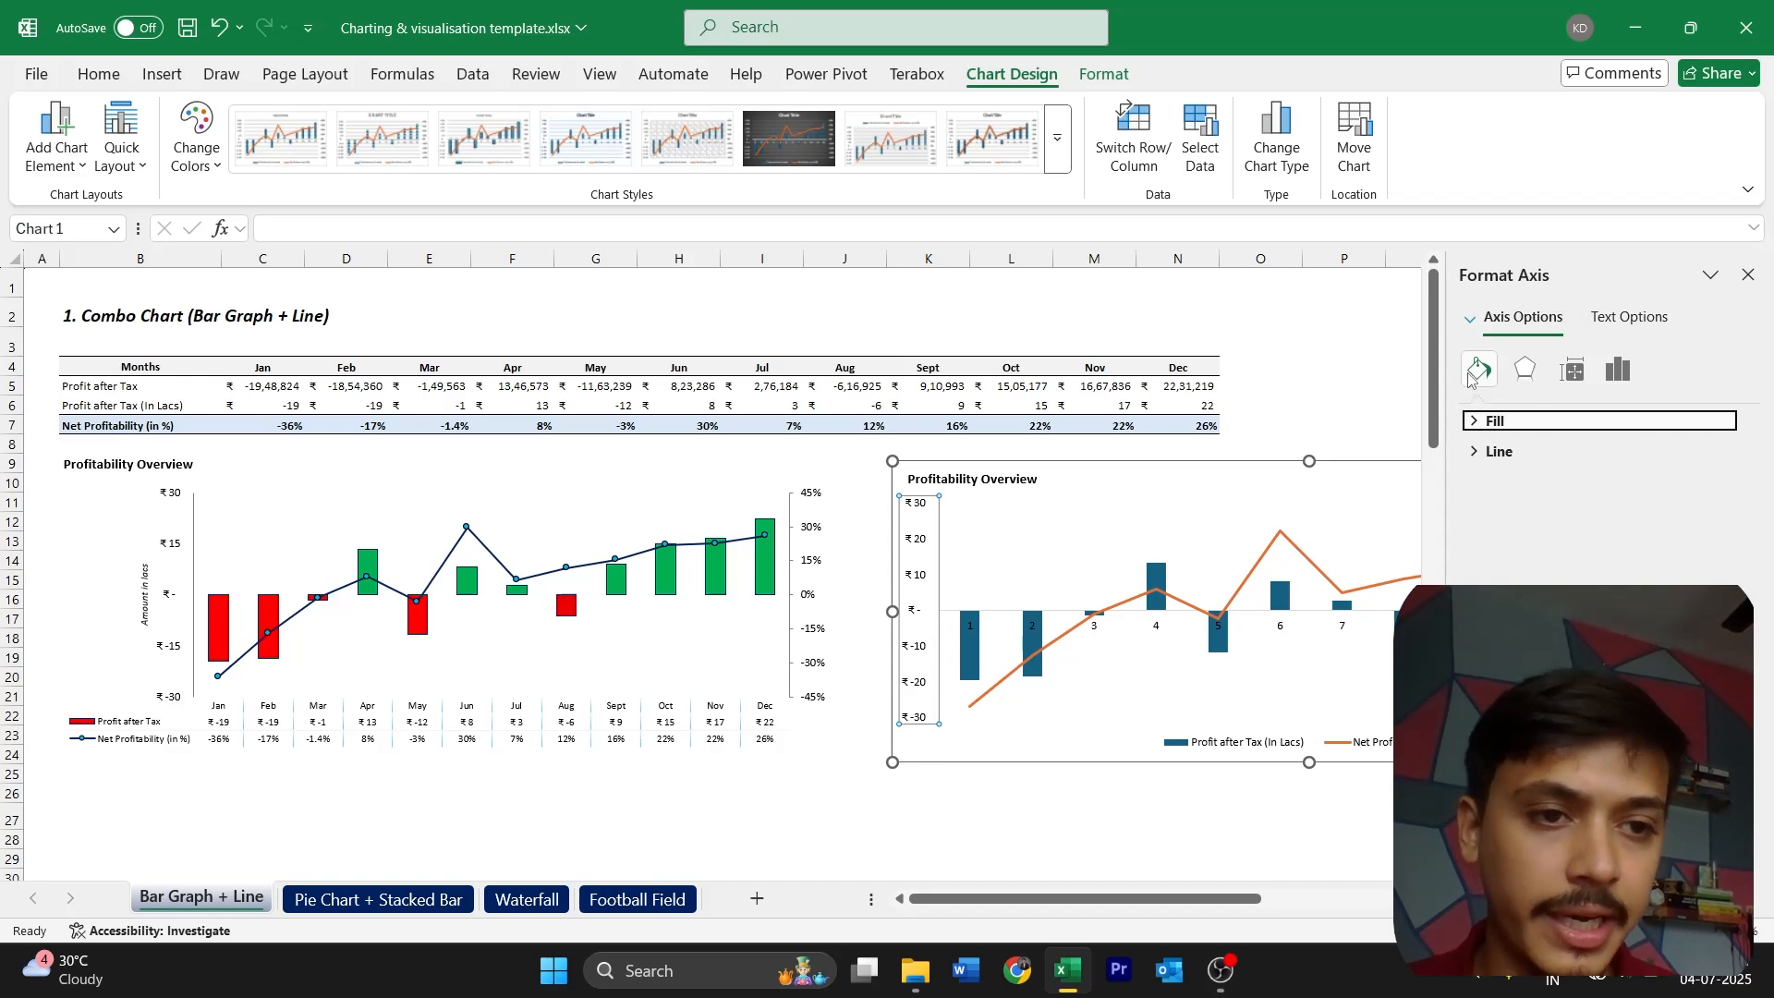
{"action": "left_click", "coordinate": [1496, 454]}
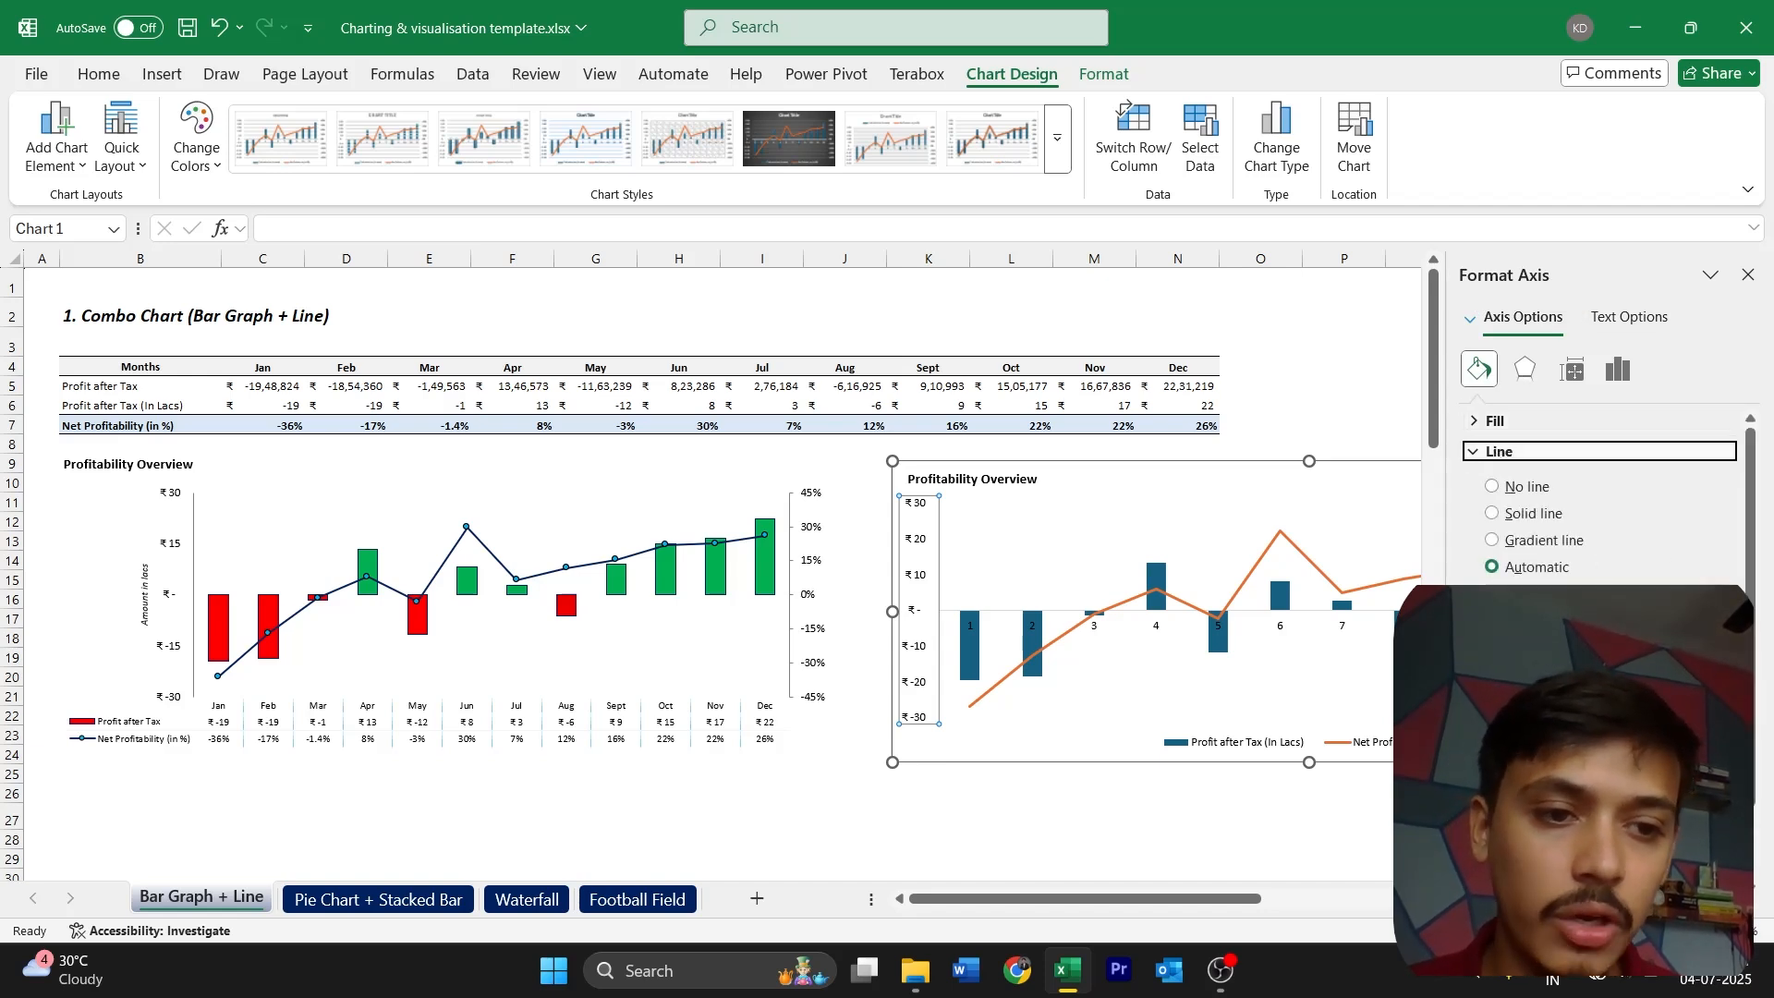
{"action": "left_click", "coordinate": [1719, 606]}
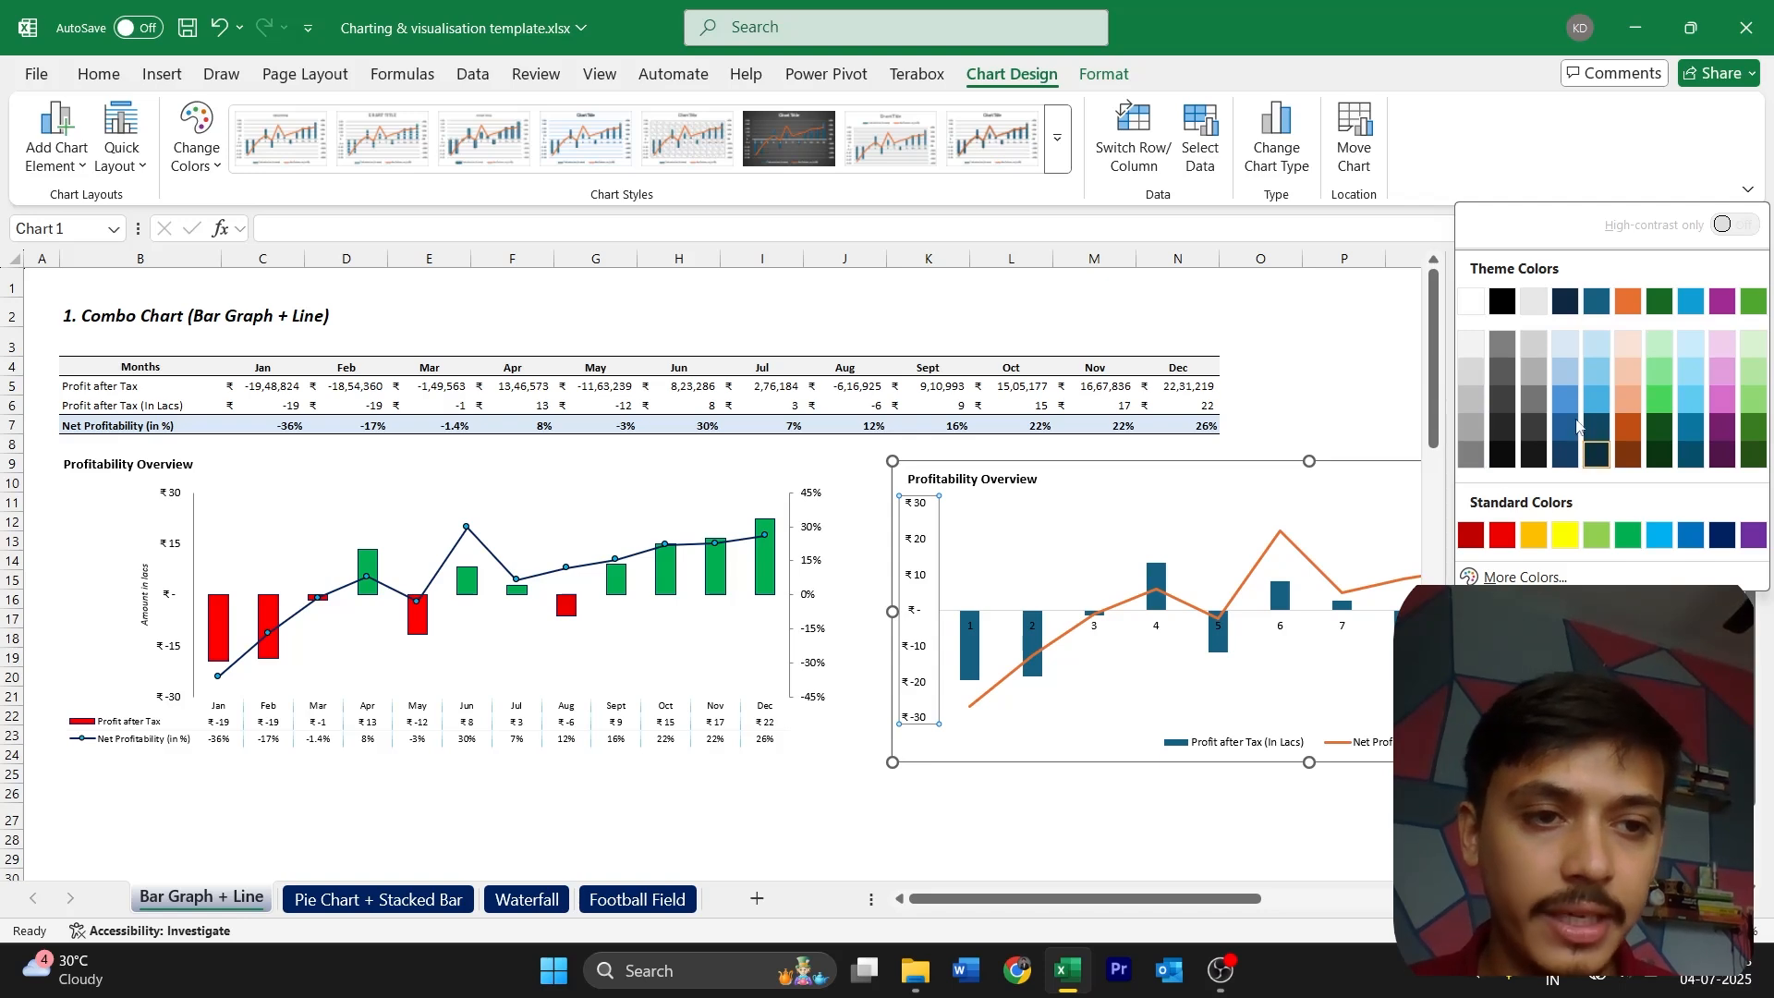
{"action": "left_click", "coordinate": [1471, 460]}
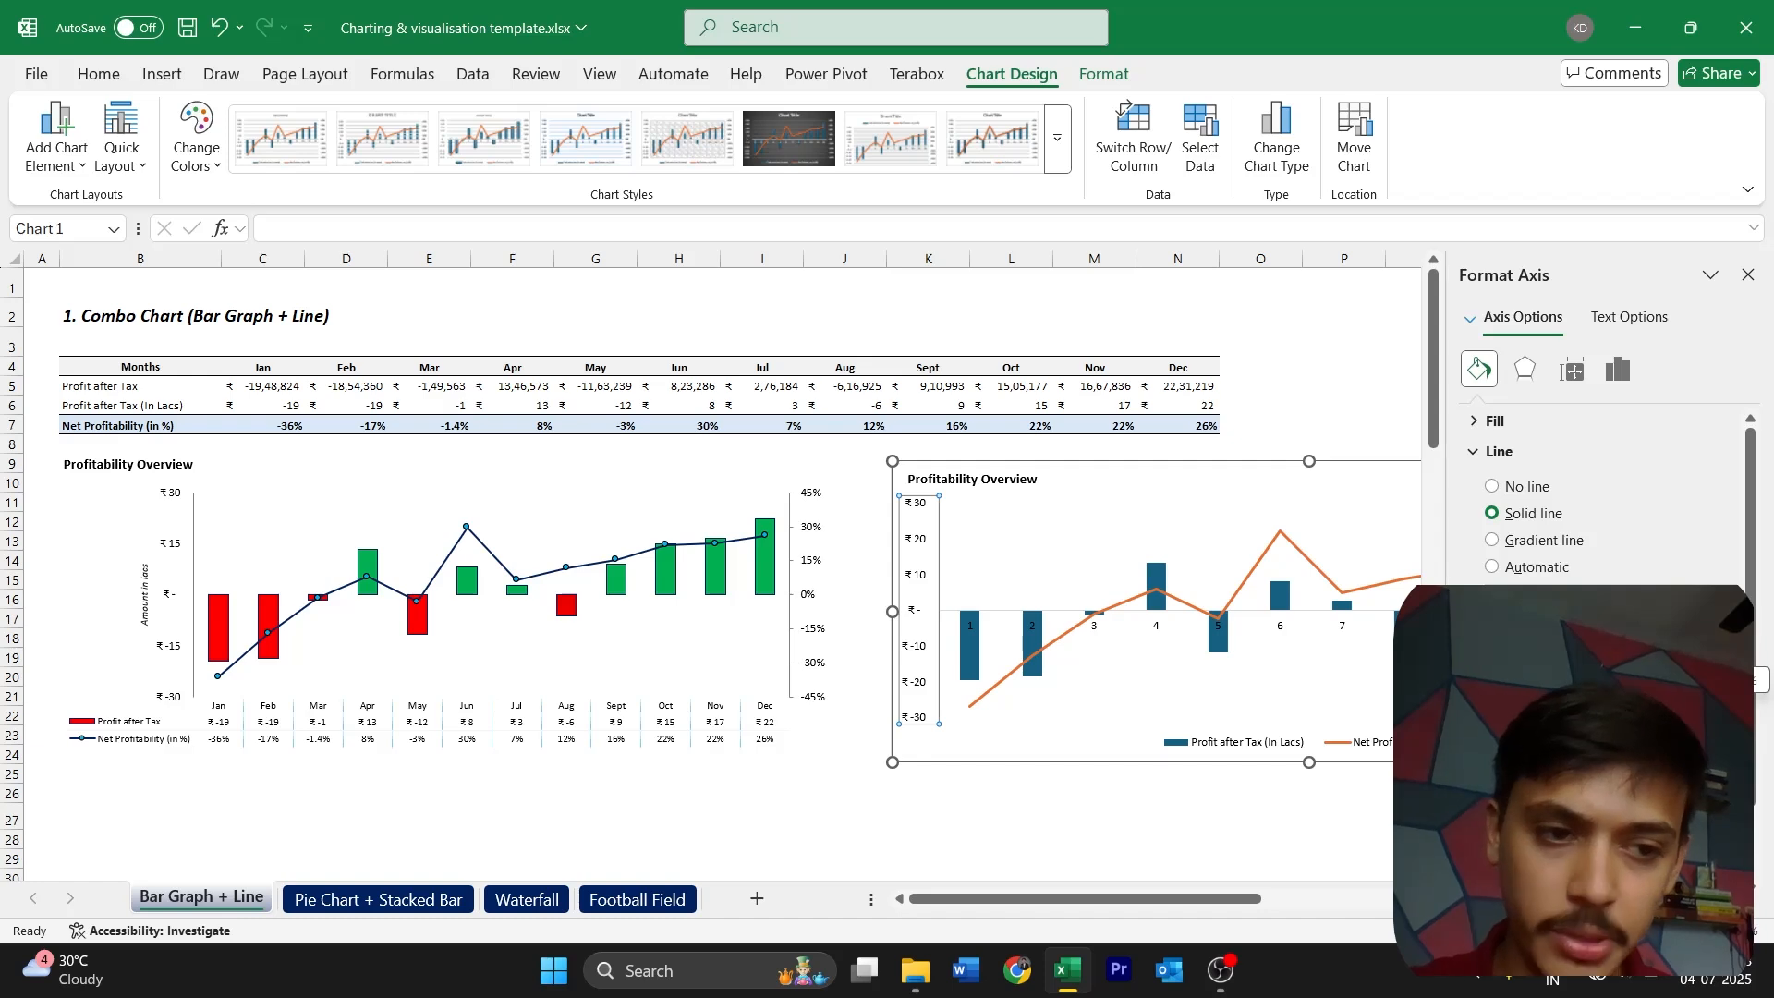
{"action": "left_click", "coordinate": [1748, 274]}
{"action": "left_click", "coordinate": [1155, 742]}
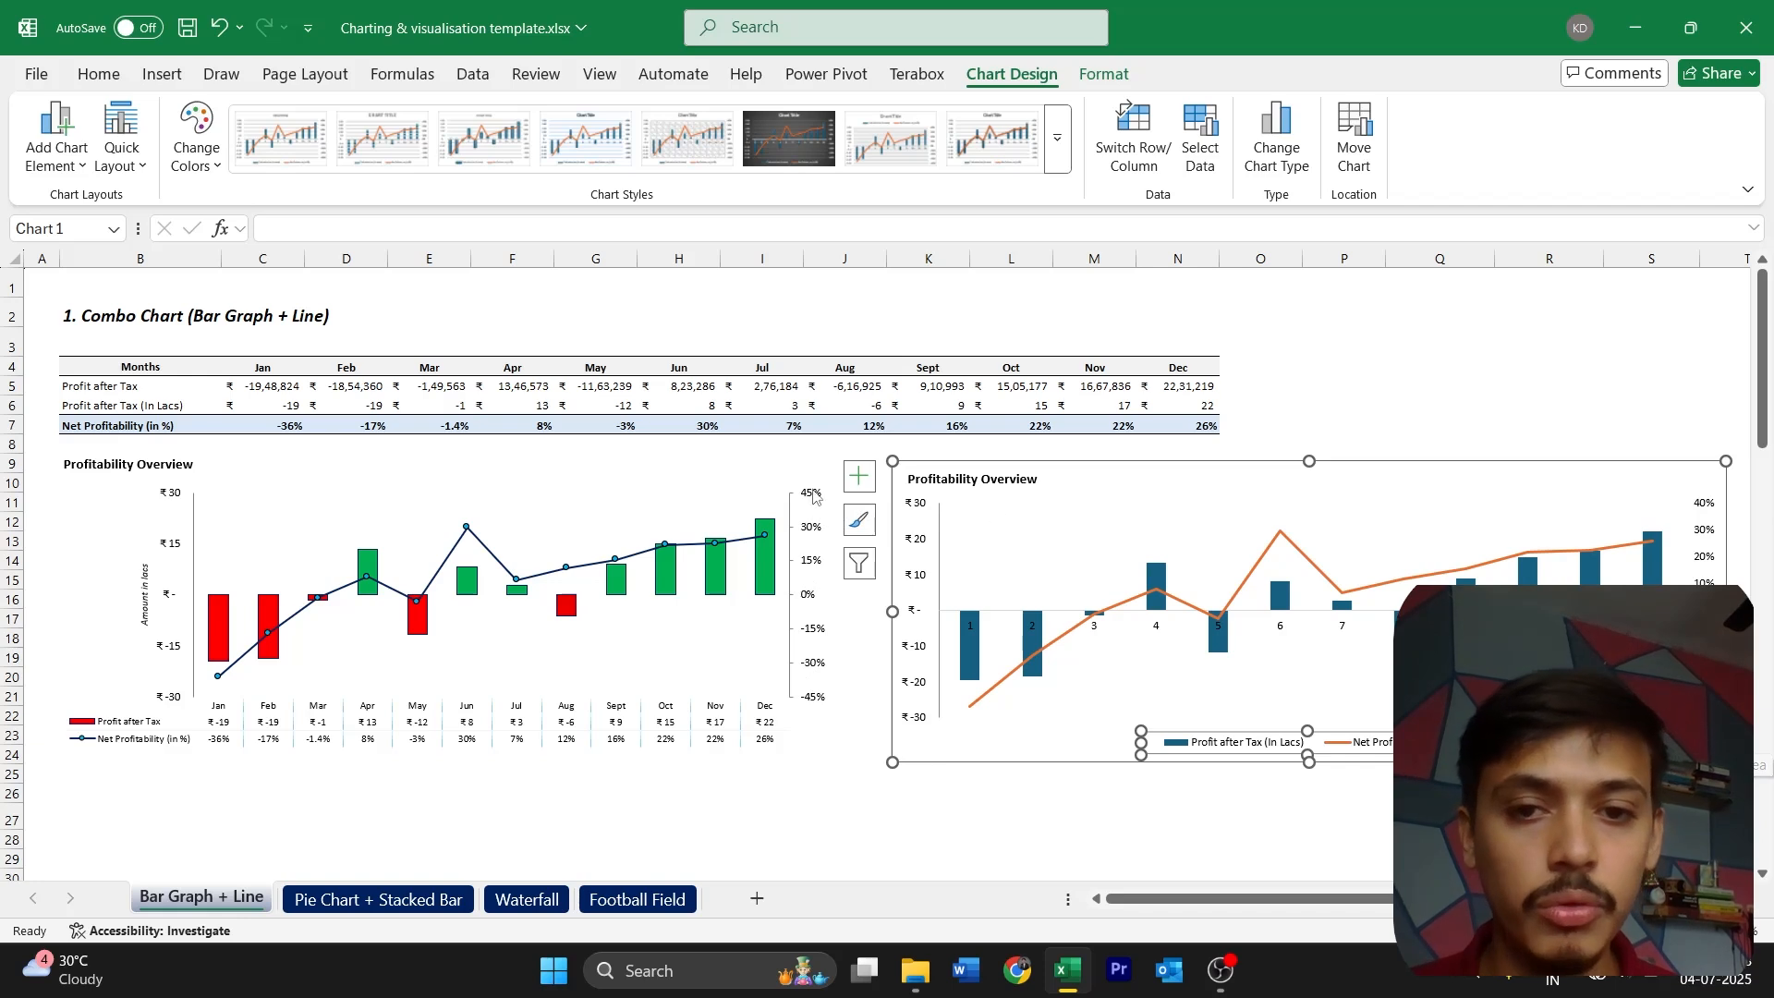
Set the secondary vertical axis bounds of the new chart to a minimum of -0.45 and a maximum of 0.45
{"action": "left_click", "coordinate": [1710, 537]}
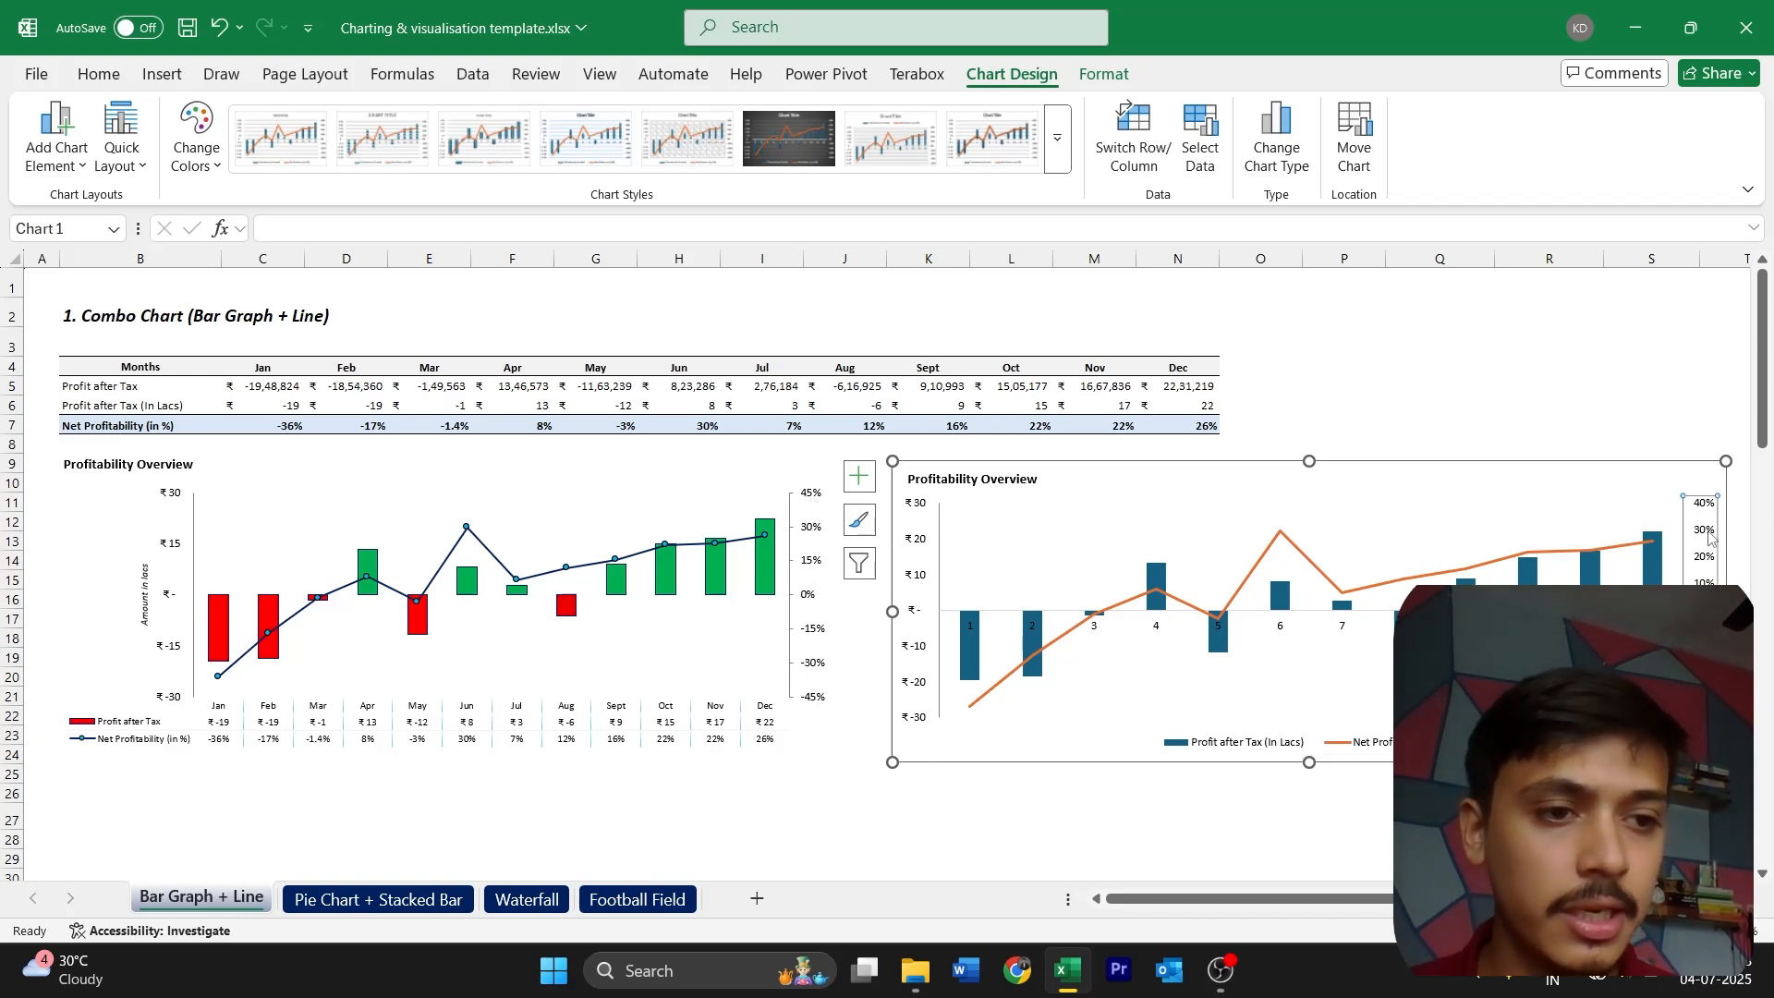
{"action": "double_click", "coordinate": [1710, 538]}
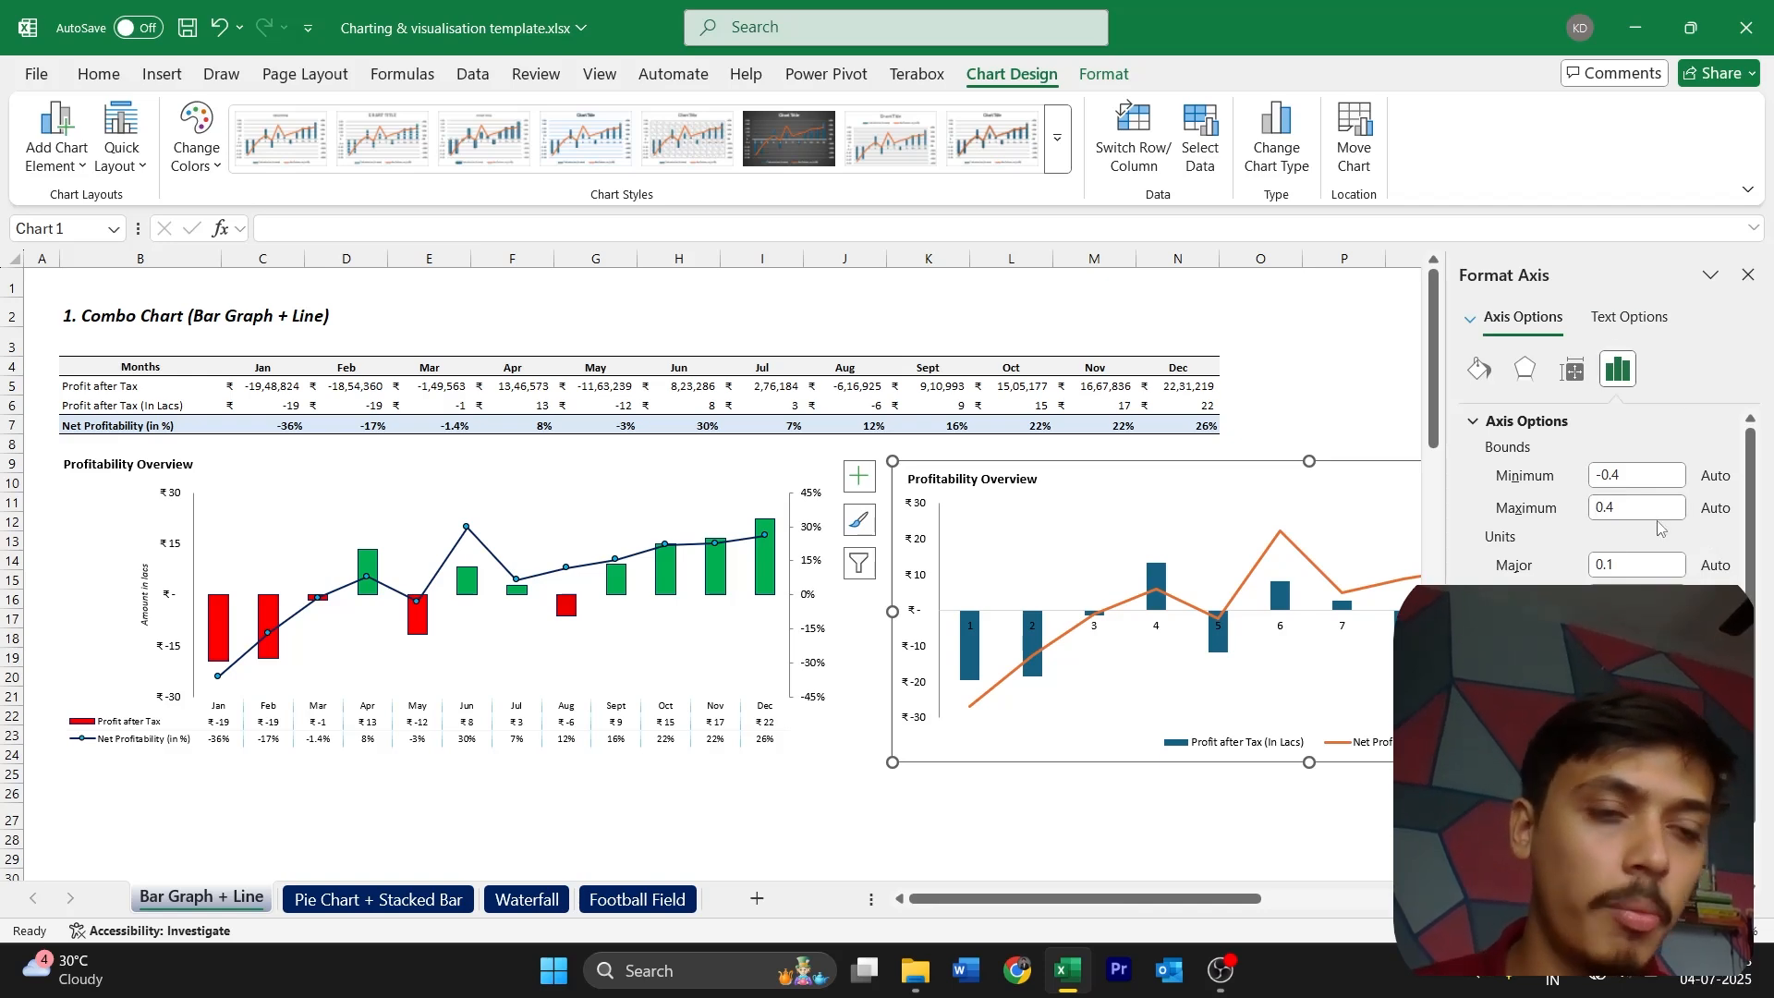
{"action": "left_click", "coordinate": [1648, 477]}
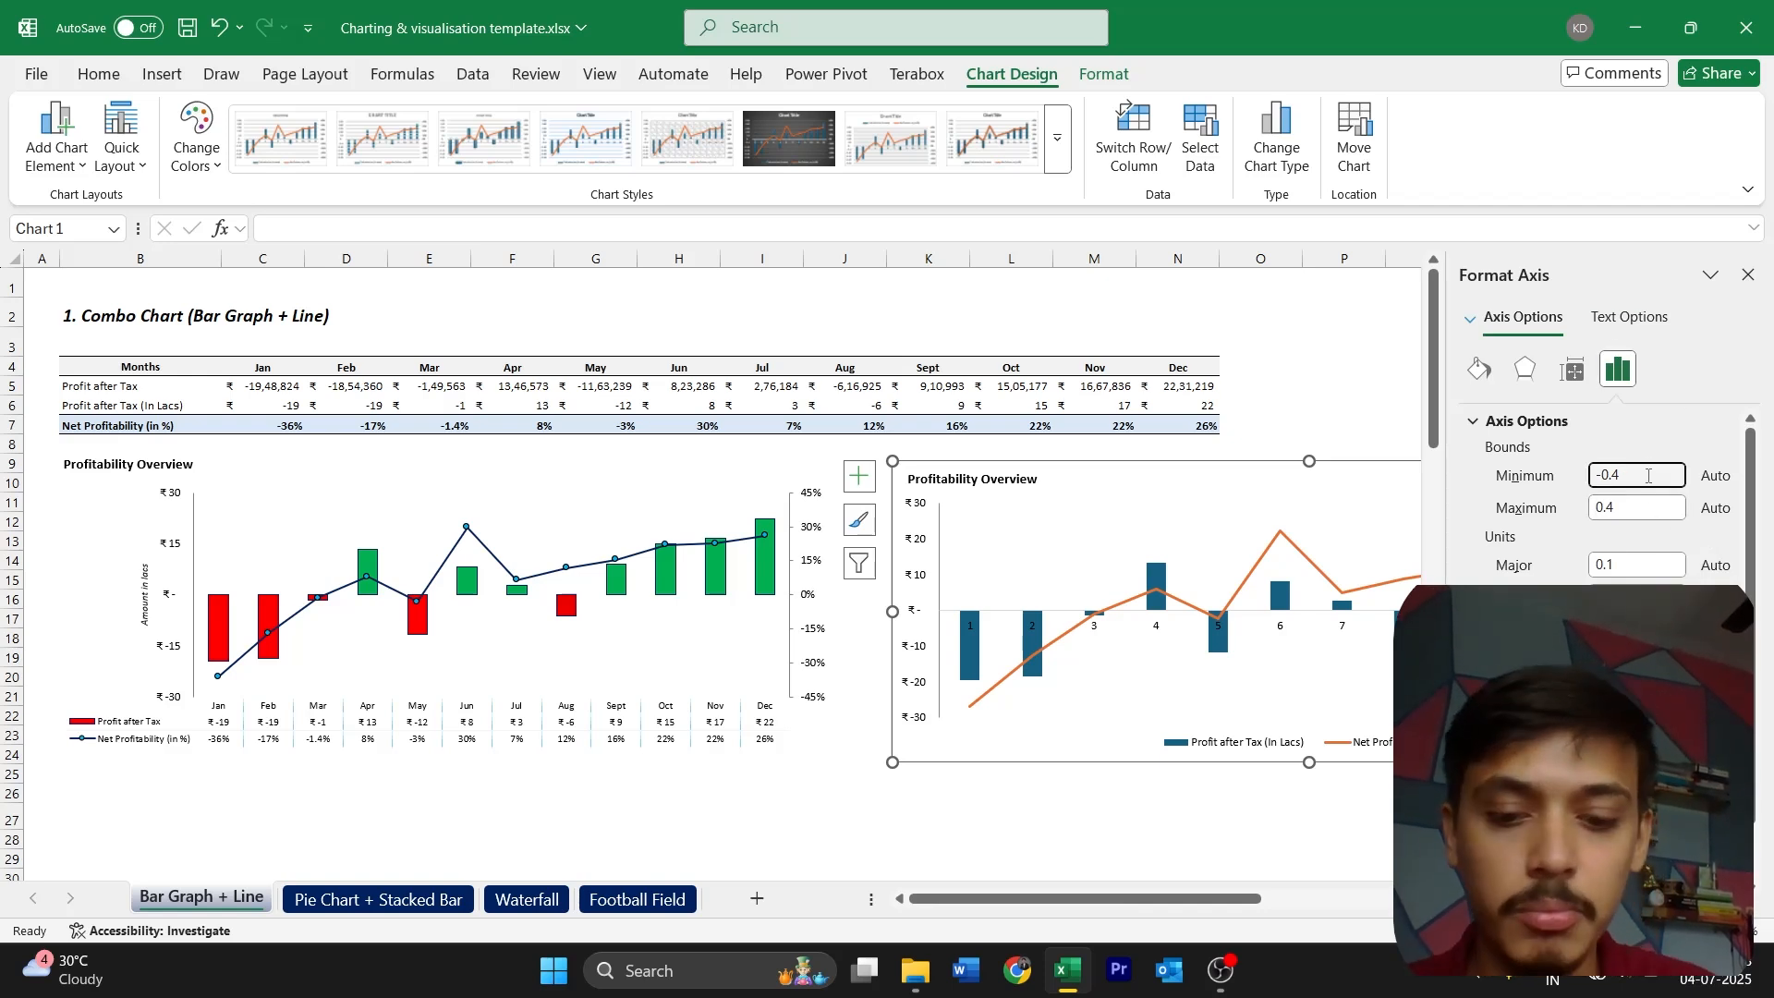
{"action": "left_click", "coordinate": [1636, 504]}
{"action": "key", "text": "BackSpace"}
{"action": "type", "text": "35"}
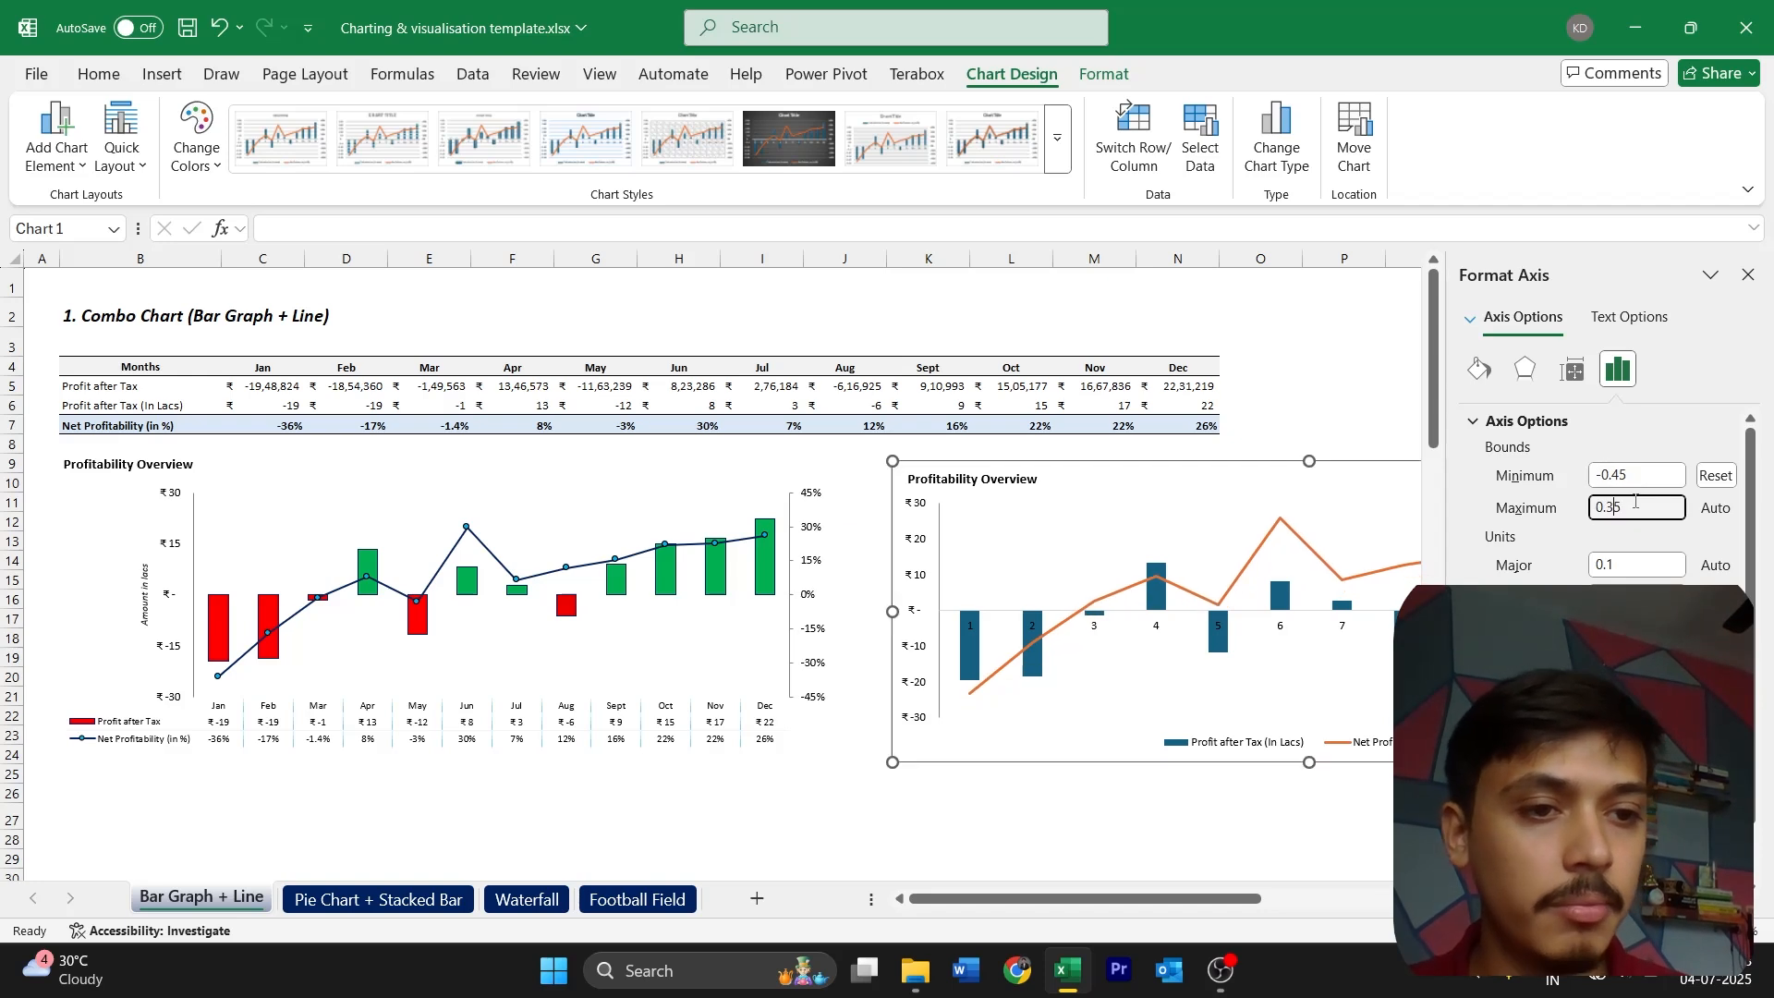
{"action": "left_click", "coordinate": [1615, 507]}
{"action": "key", "text": "BackSpace"}
{"action": "type", "text": "4"}
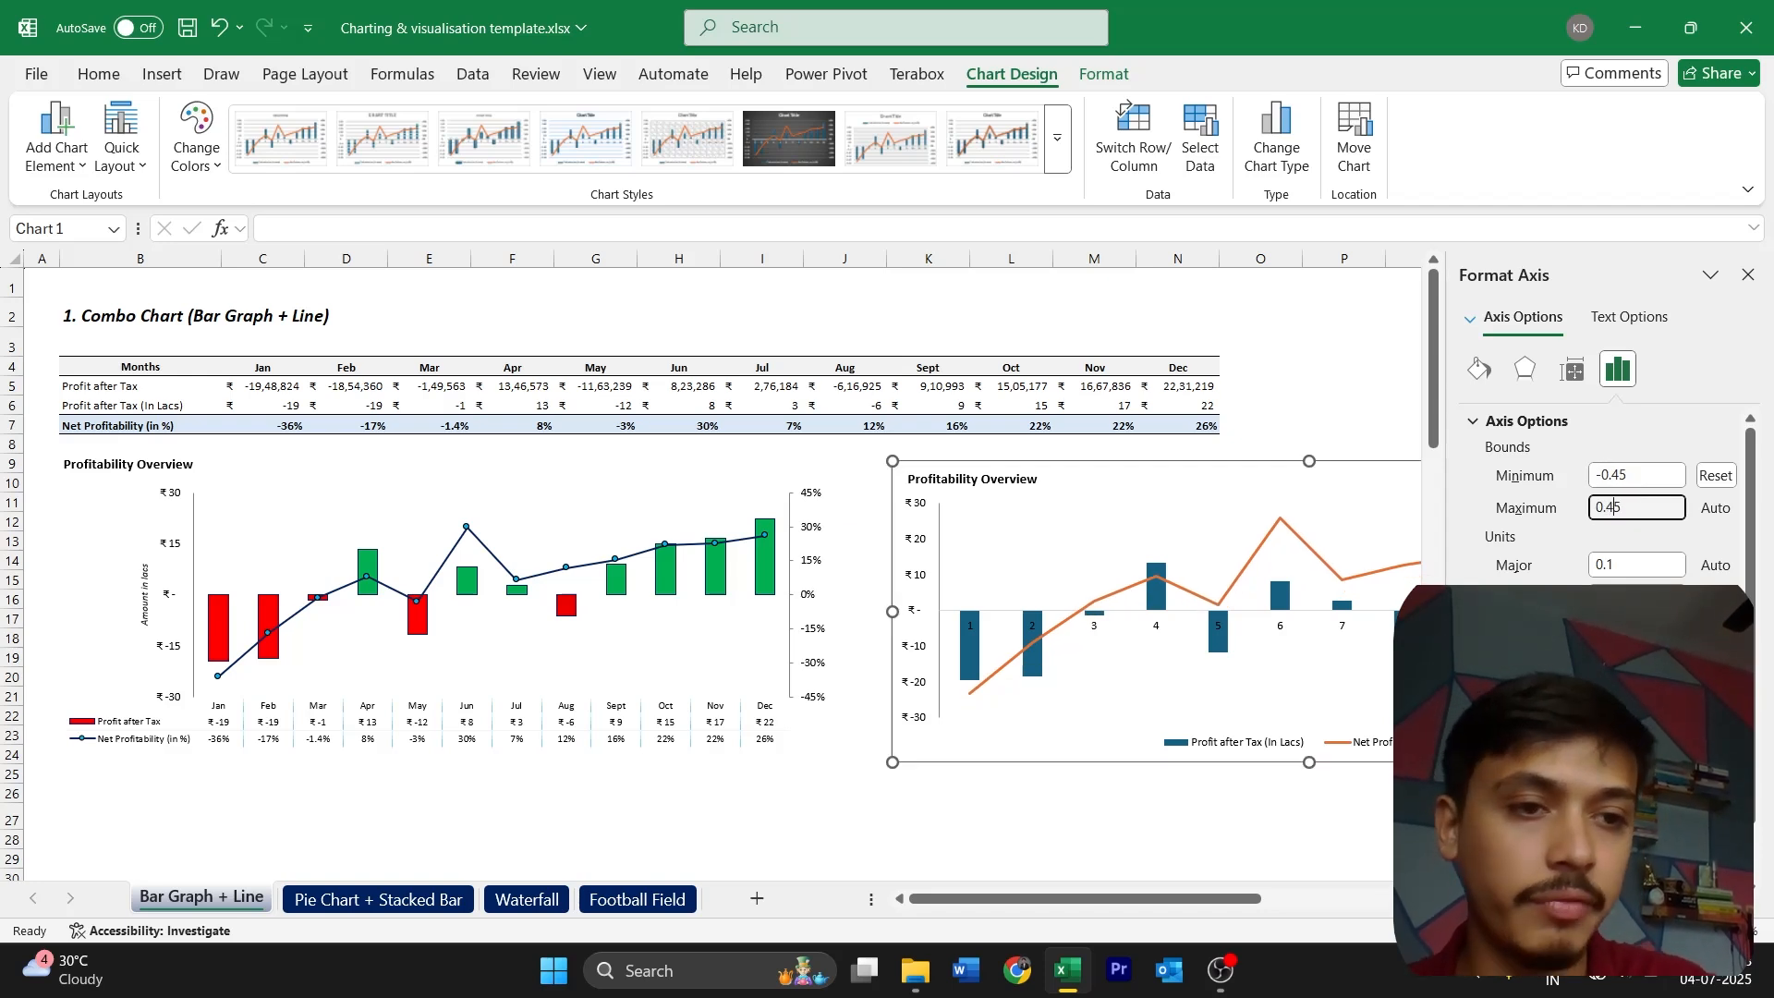
Set the secondary vertical axis's major unit to 0.15 and deselect the chart
{"action": "left_click", "coordinate": [1628, 567]}
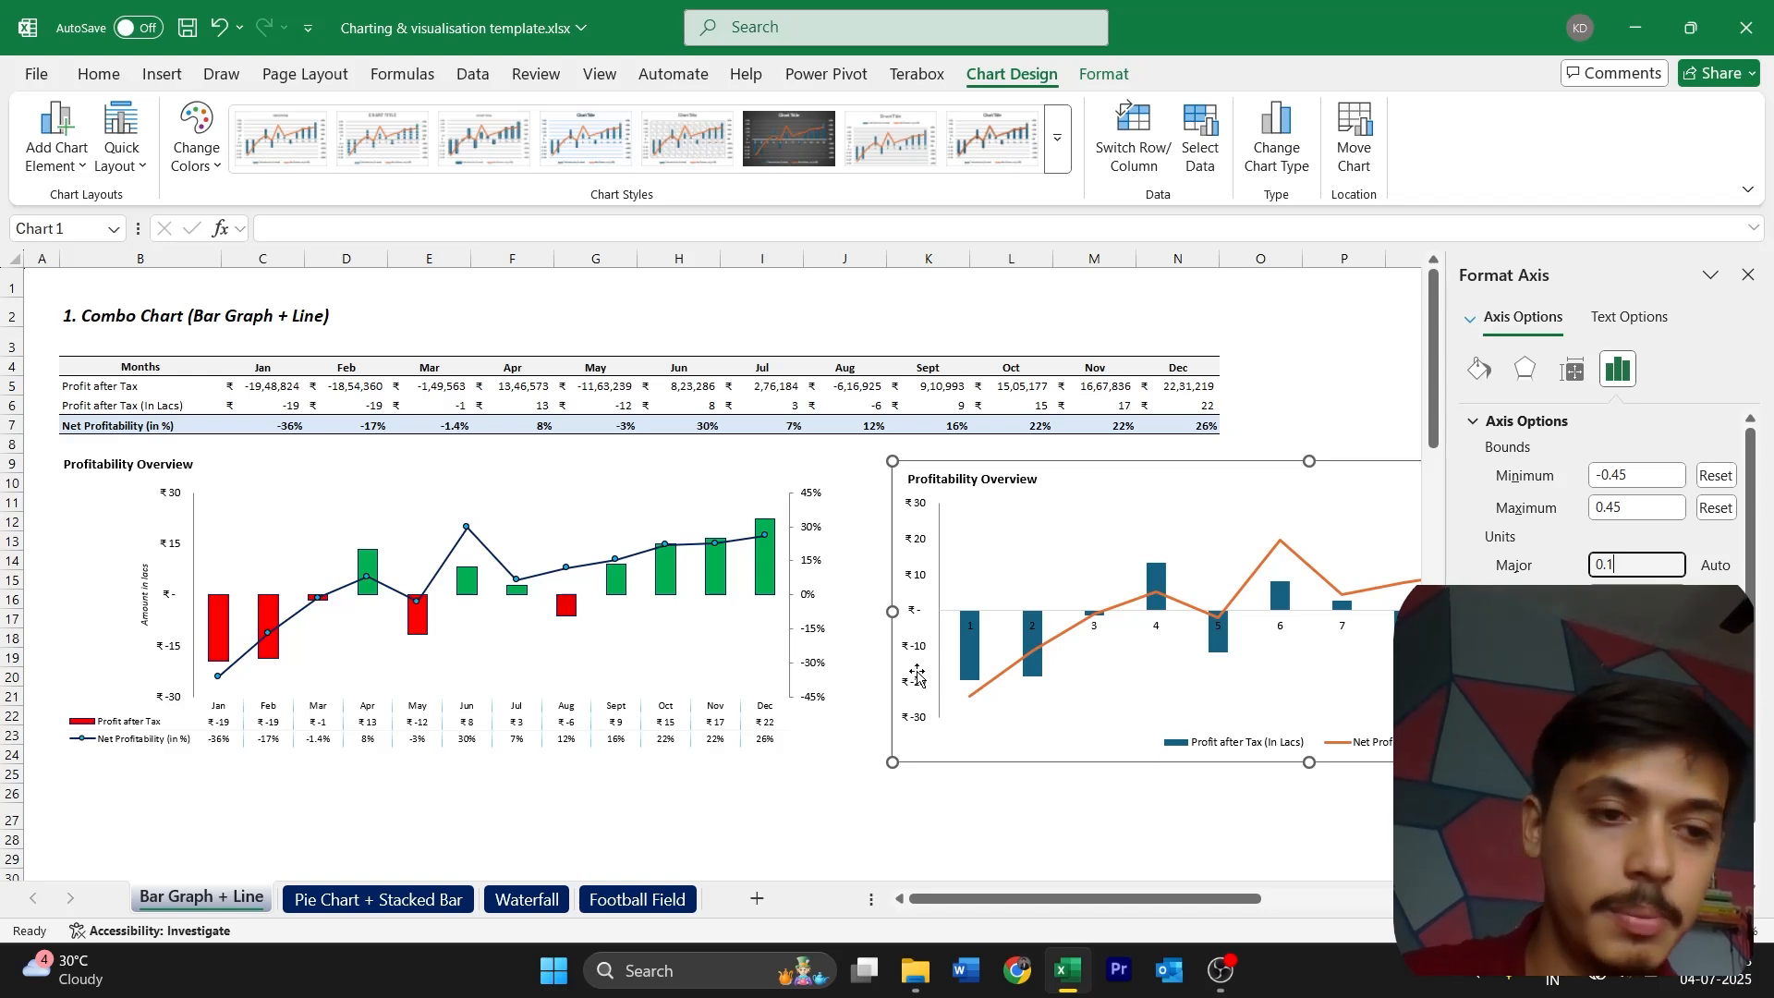
{"action": "type", "text": "5"}
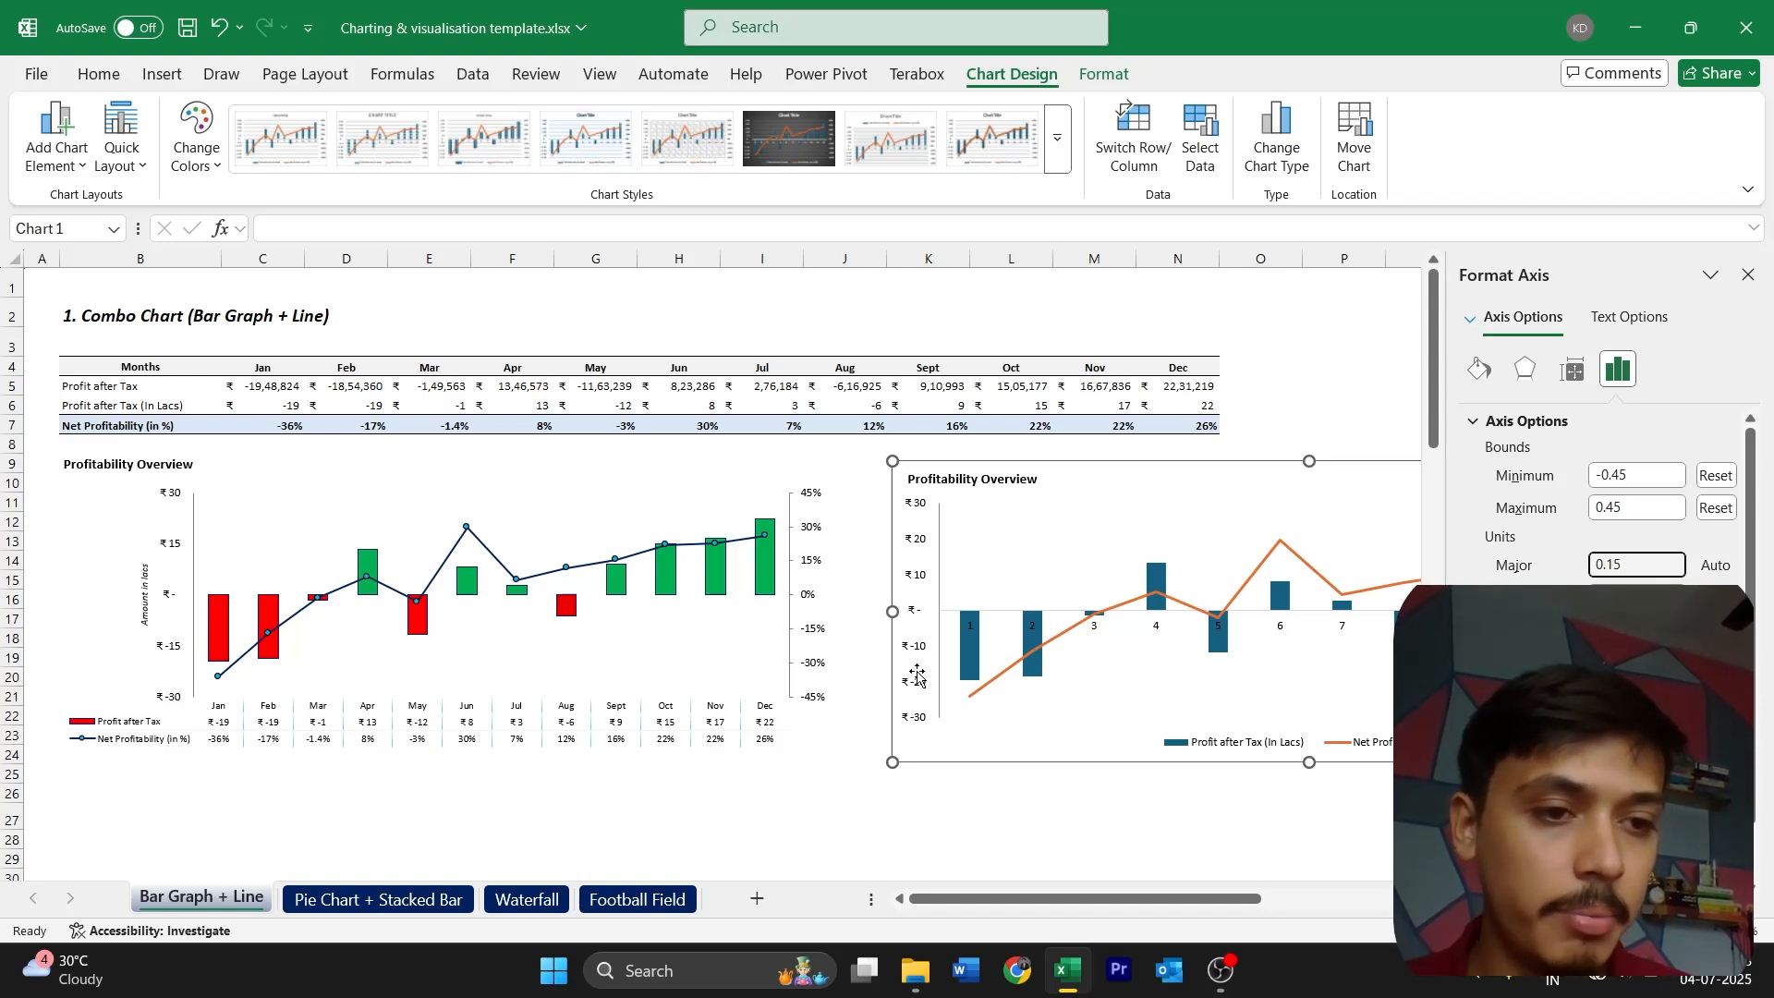
{"action": "key", "text": "Return"}
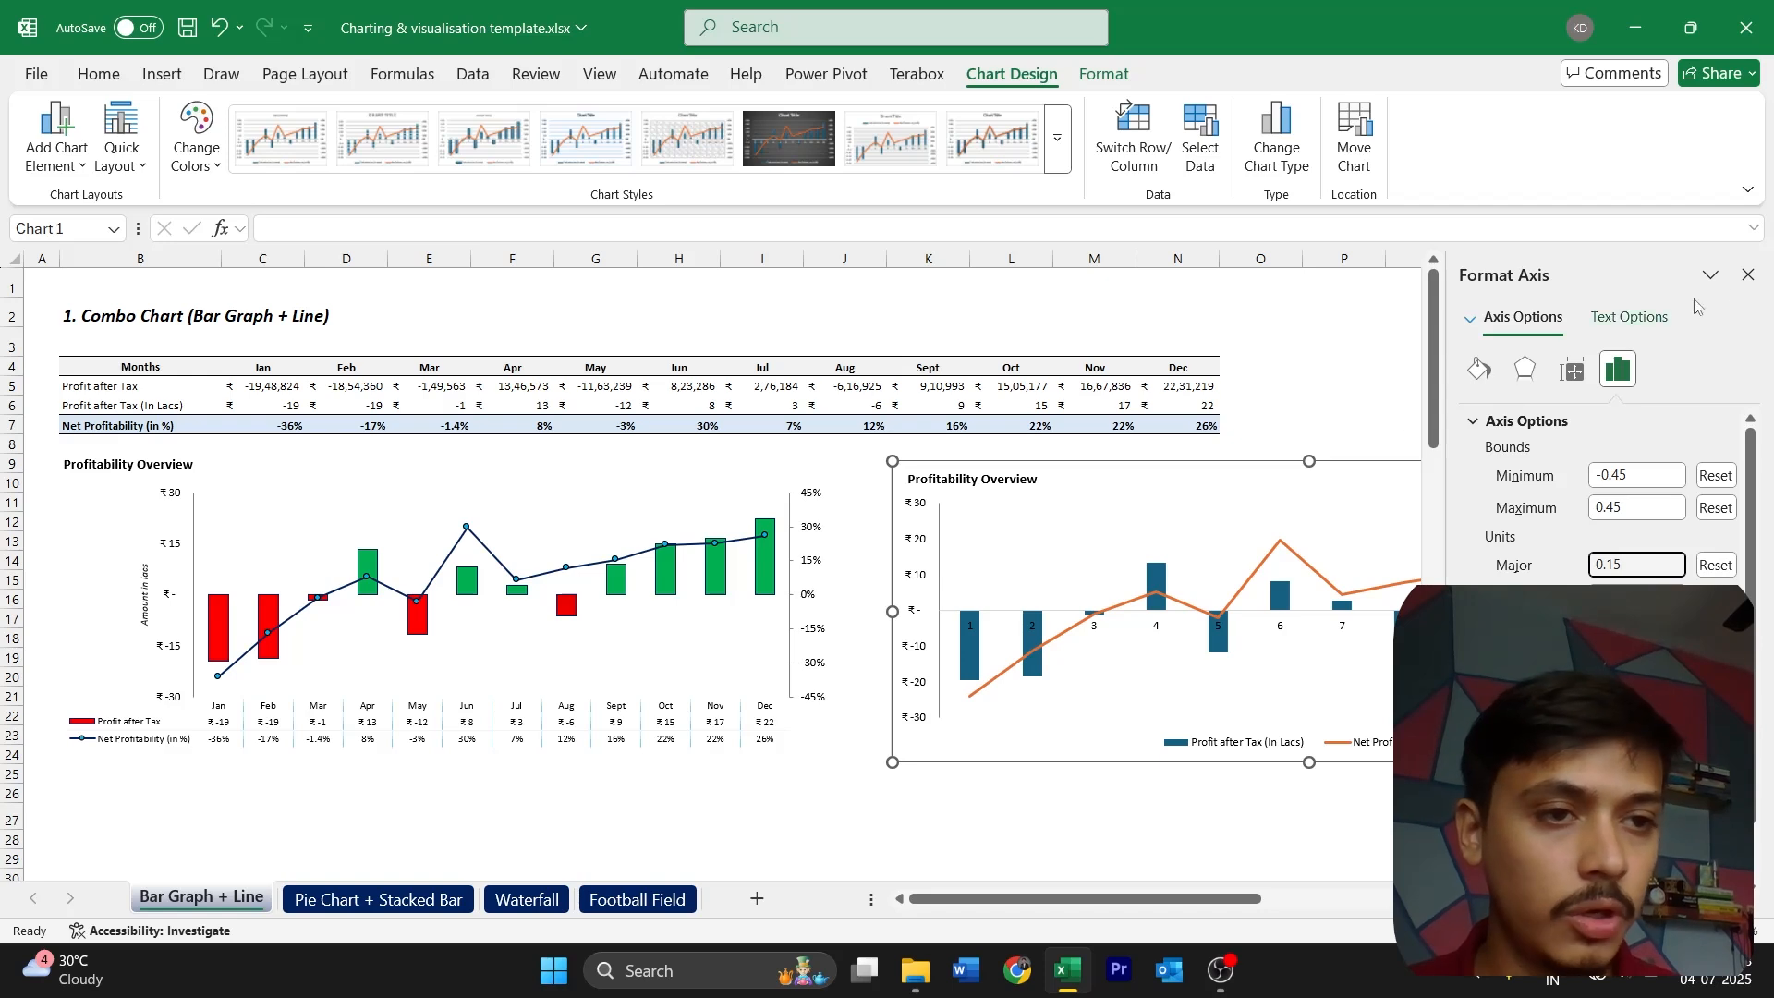
{"action": "left_click", "coordinate": [1747, 275]}
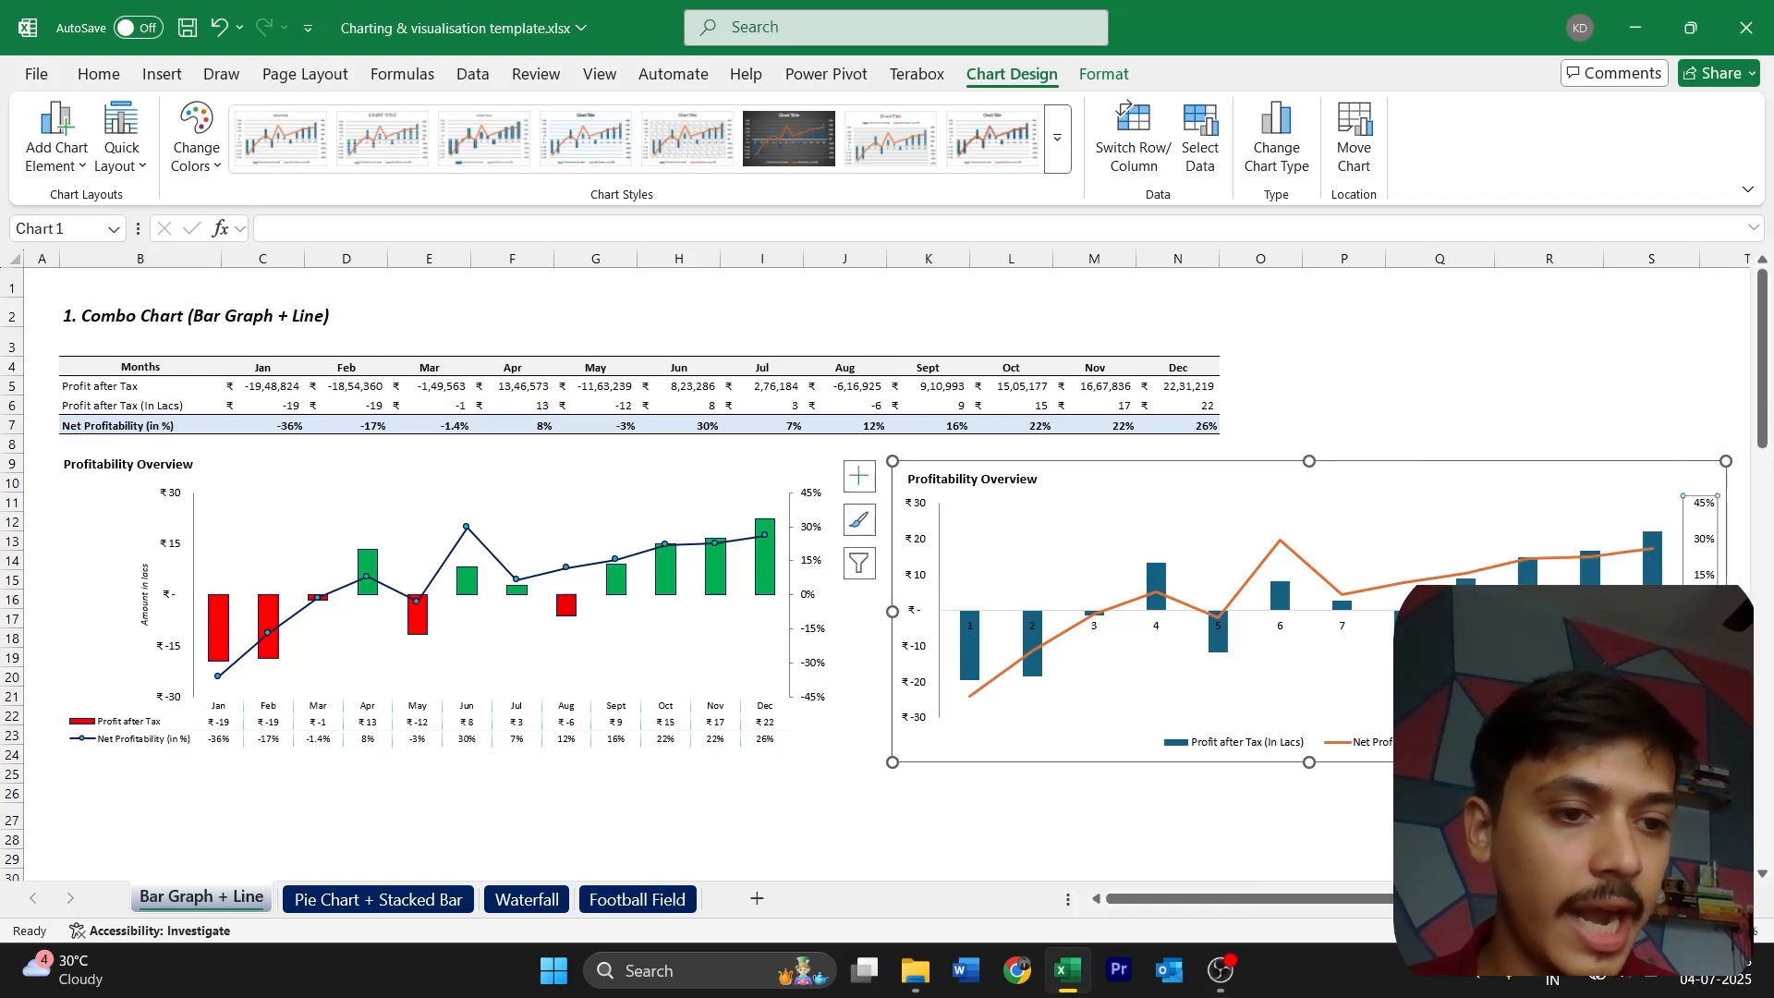
{"action": "left_click", "coordinate": [1654, 820]}
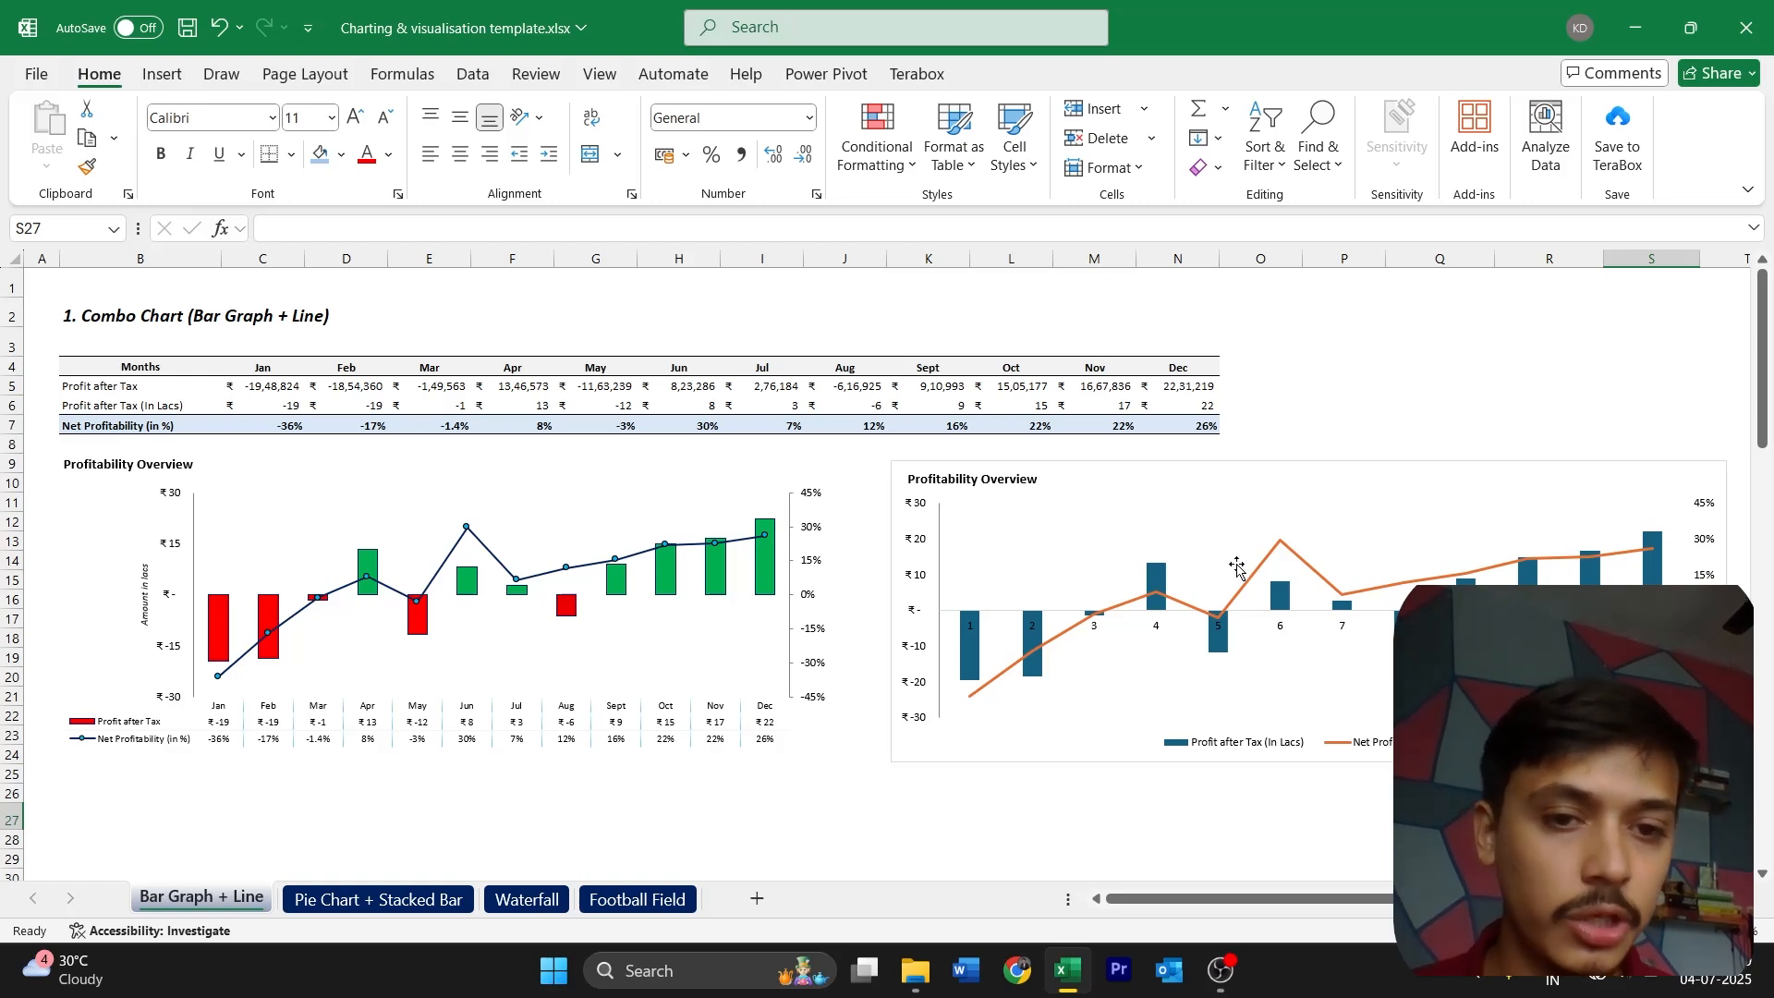
Give the secondary vertical axis of the new chart a solid line in the darkest black-column theme shade
{"action": "left_click", "coordinate": [1695, 573]}
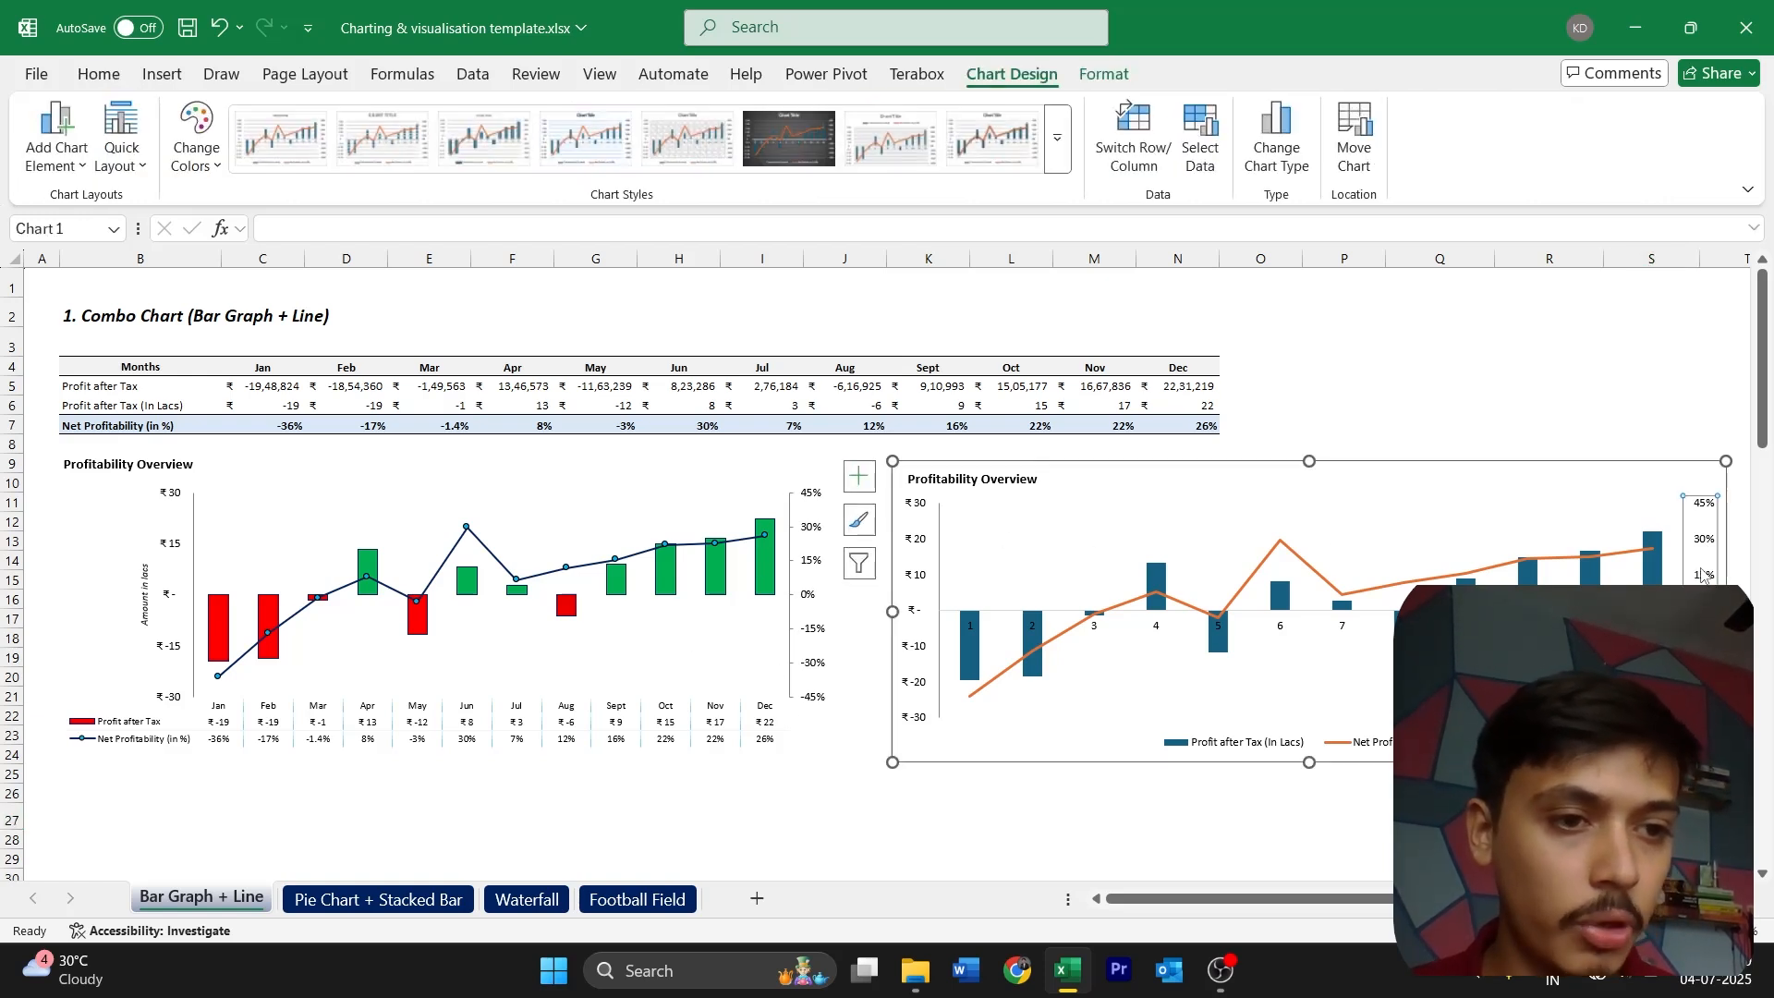
{"action": "double_click", "coordinate": [1702, 575]}
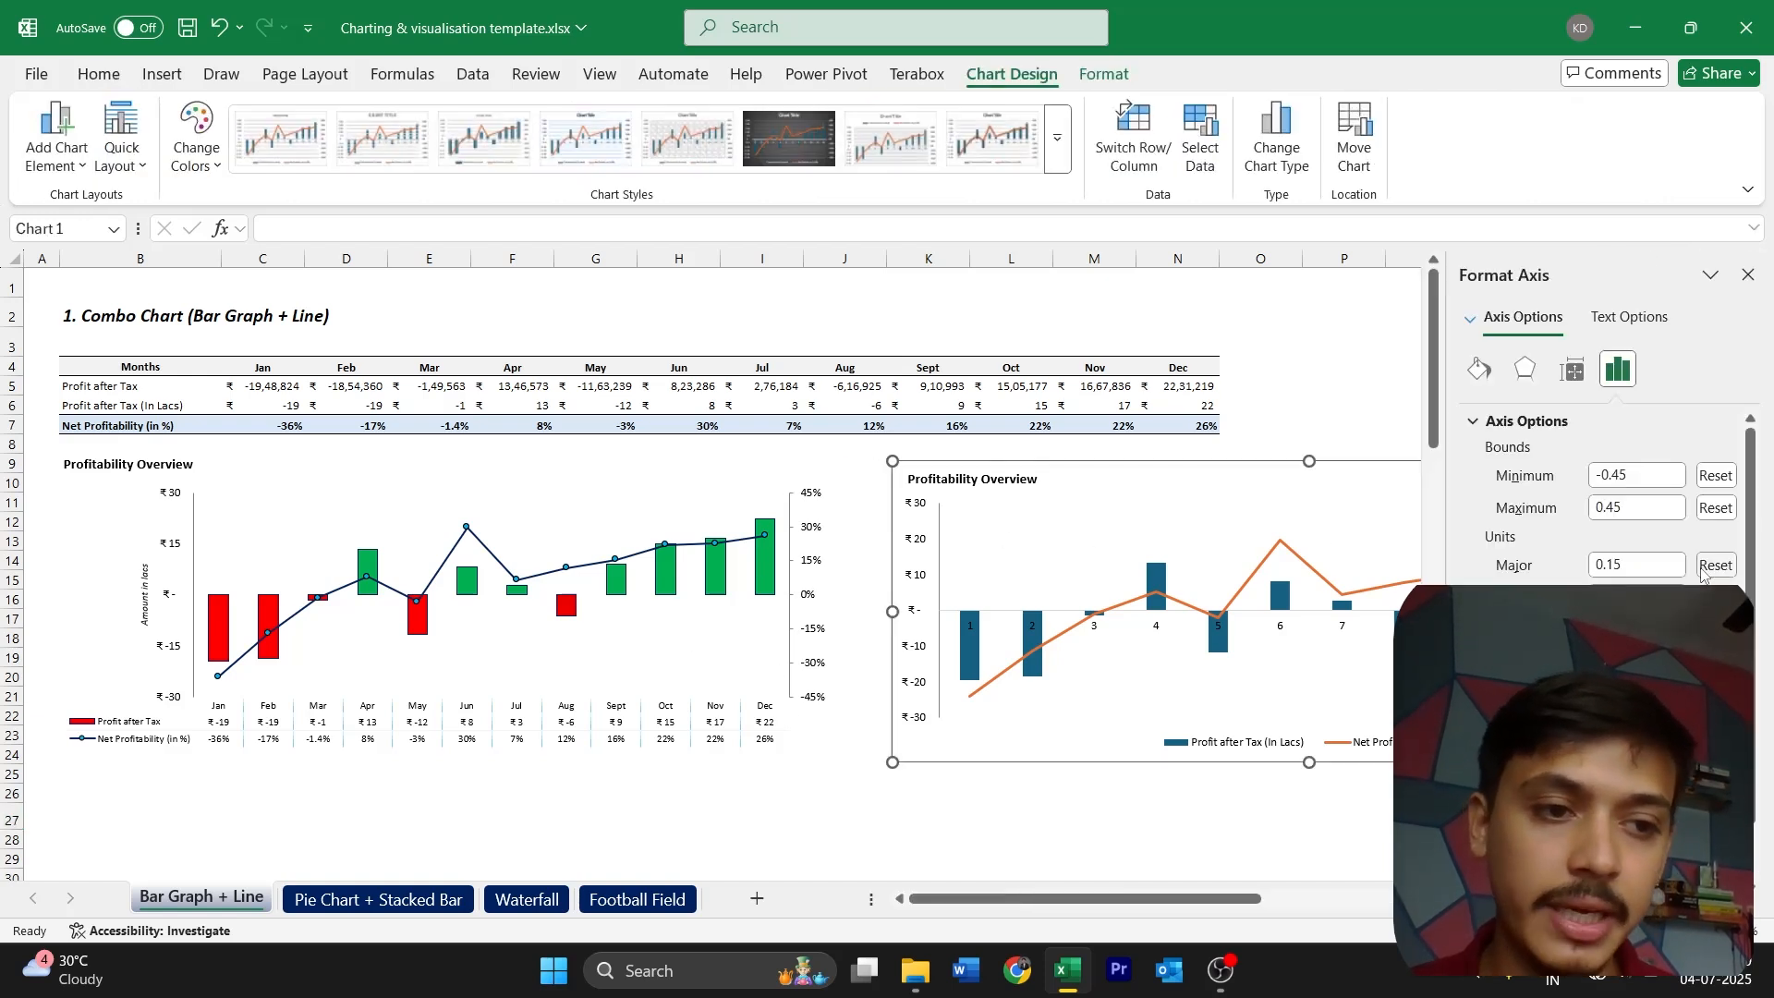
{"action": "left_click", "coordinate": [1476, 368]}
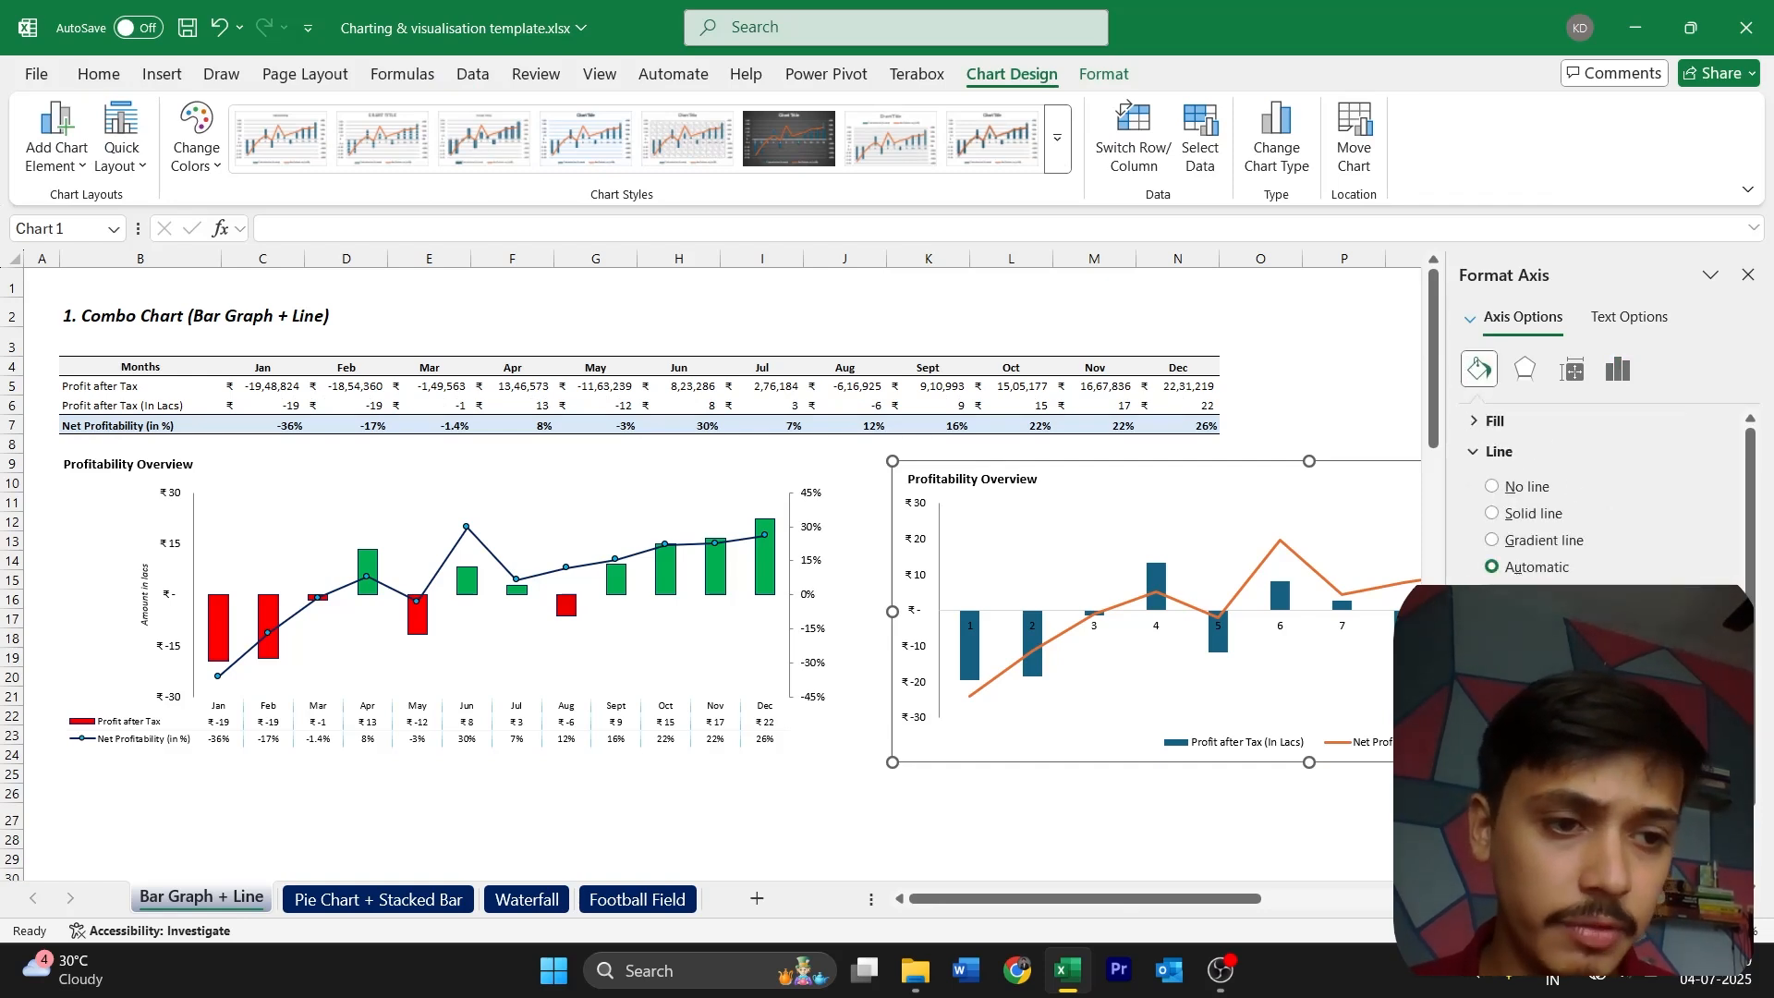
{"action": "left_click", "coordinate": [1720, 607]}
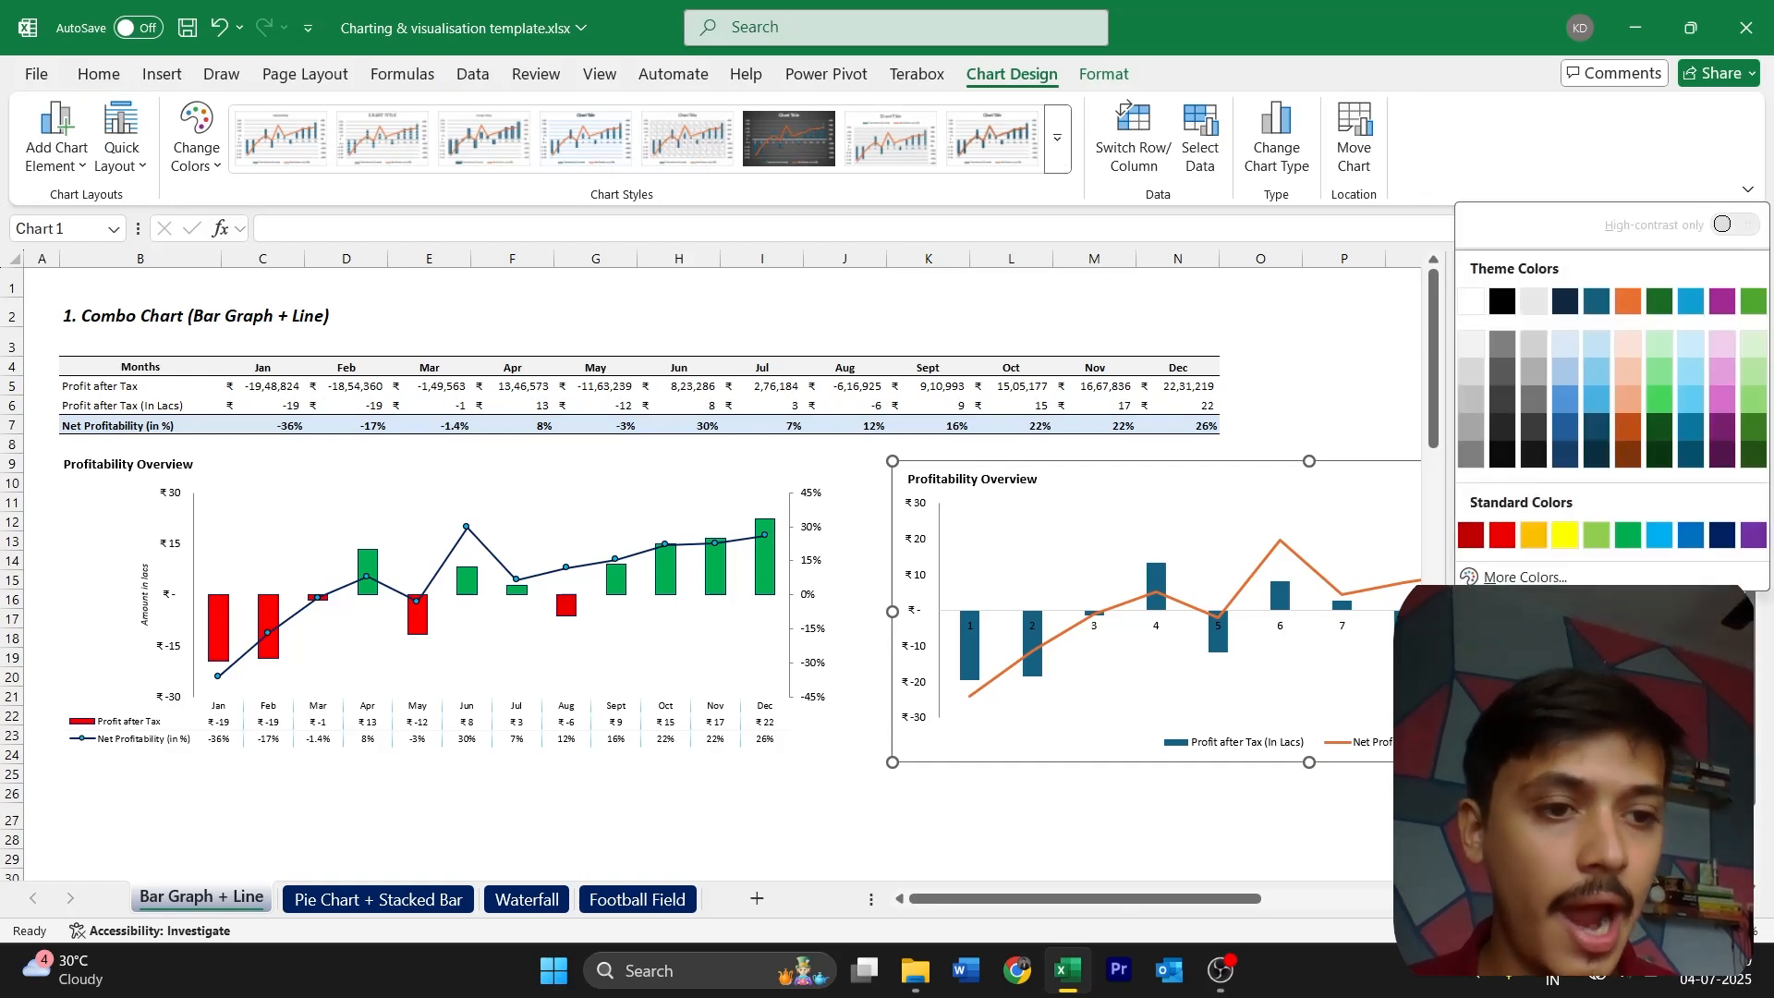
{"action": "left_click", "coordinate": [1501, 456]}
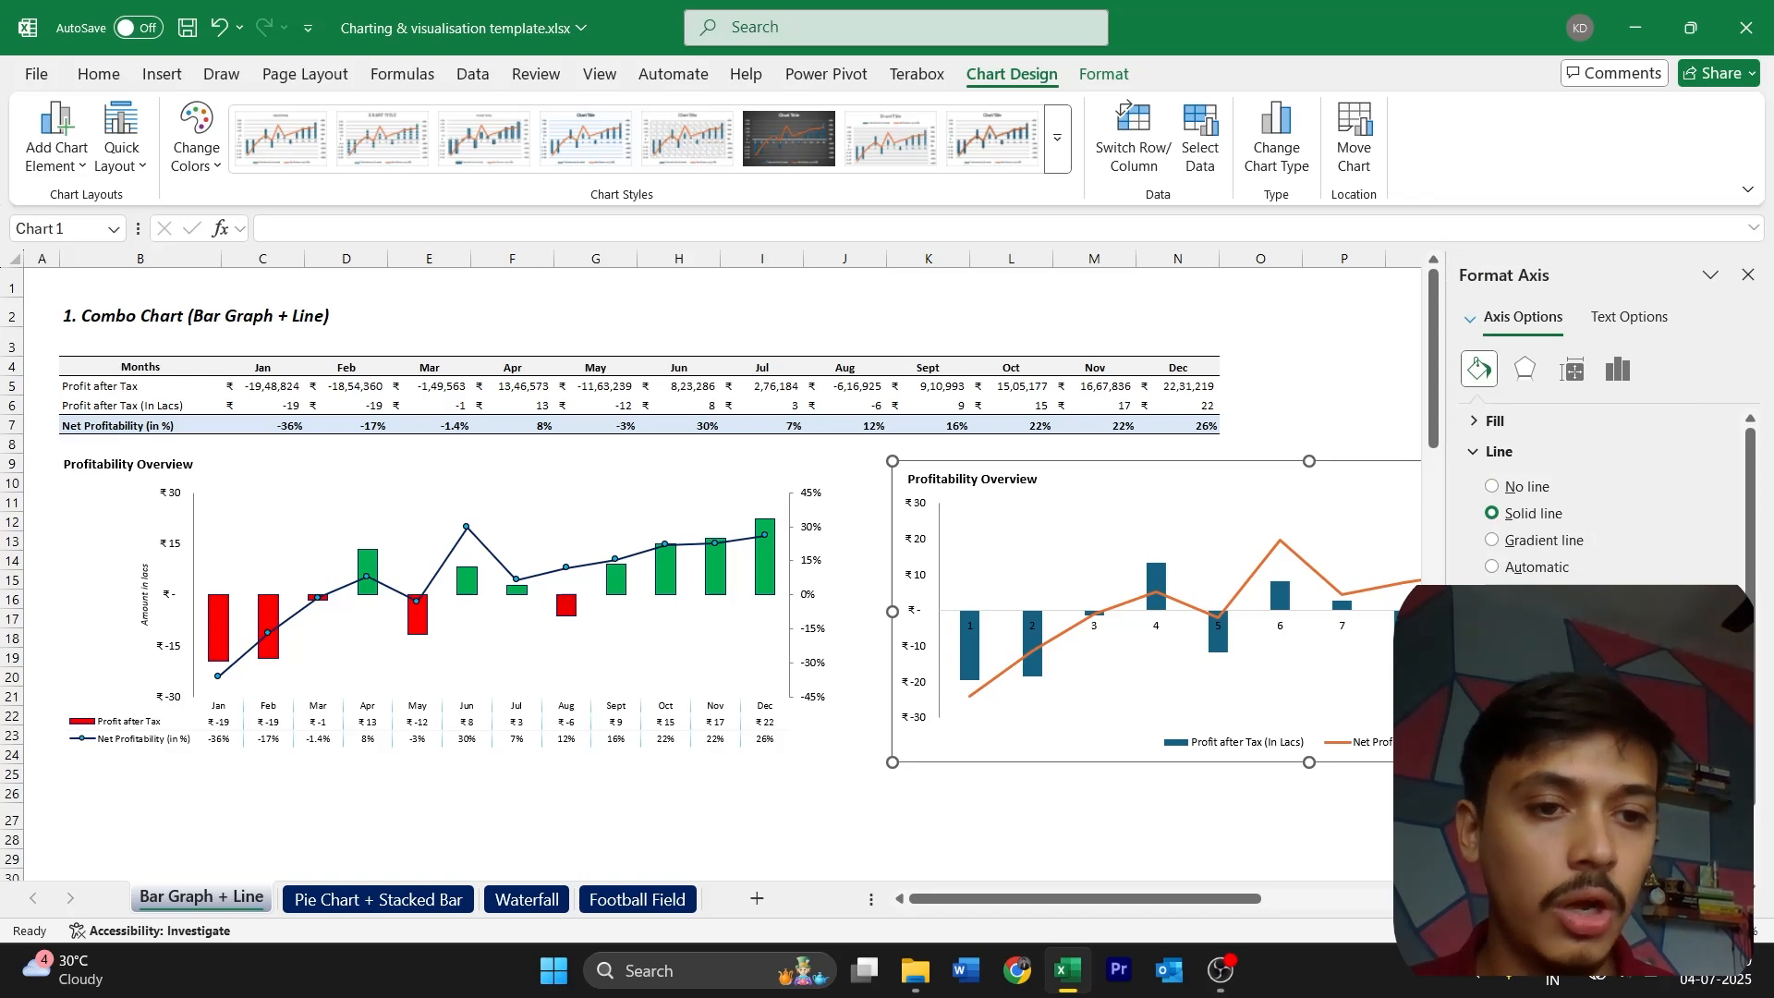
{"action": "left_click", "coordinate": [1748, 275]}
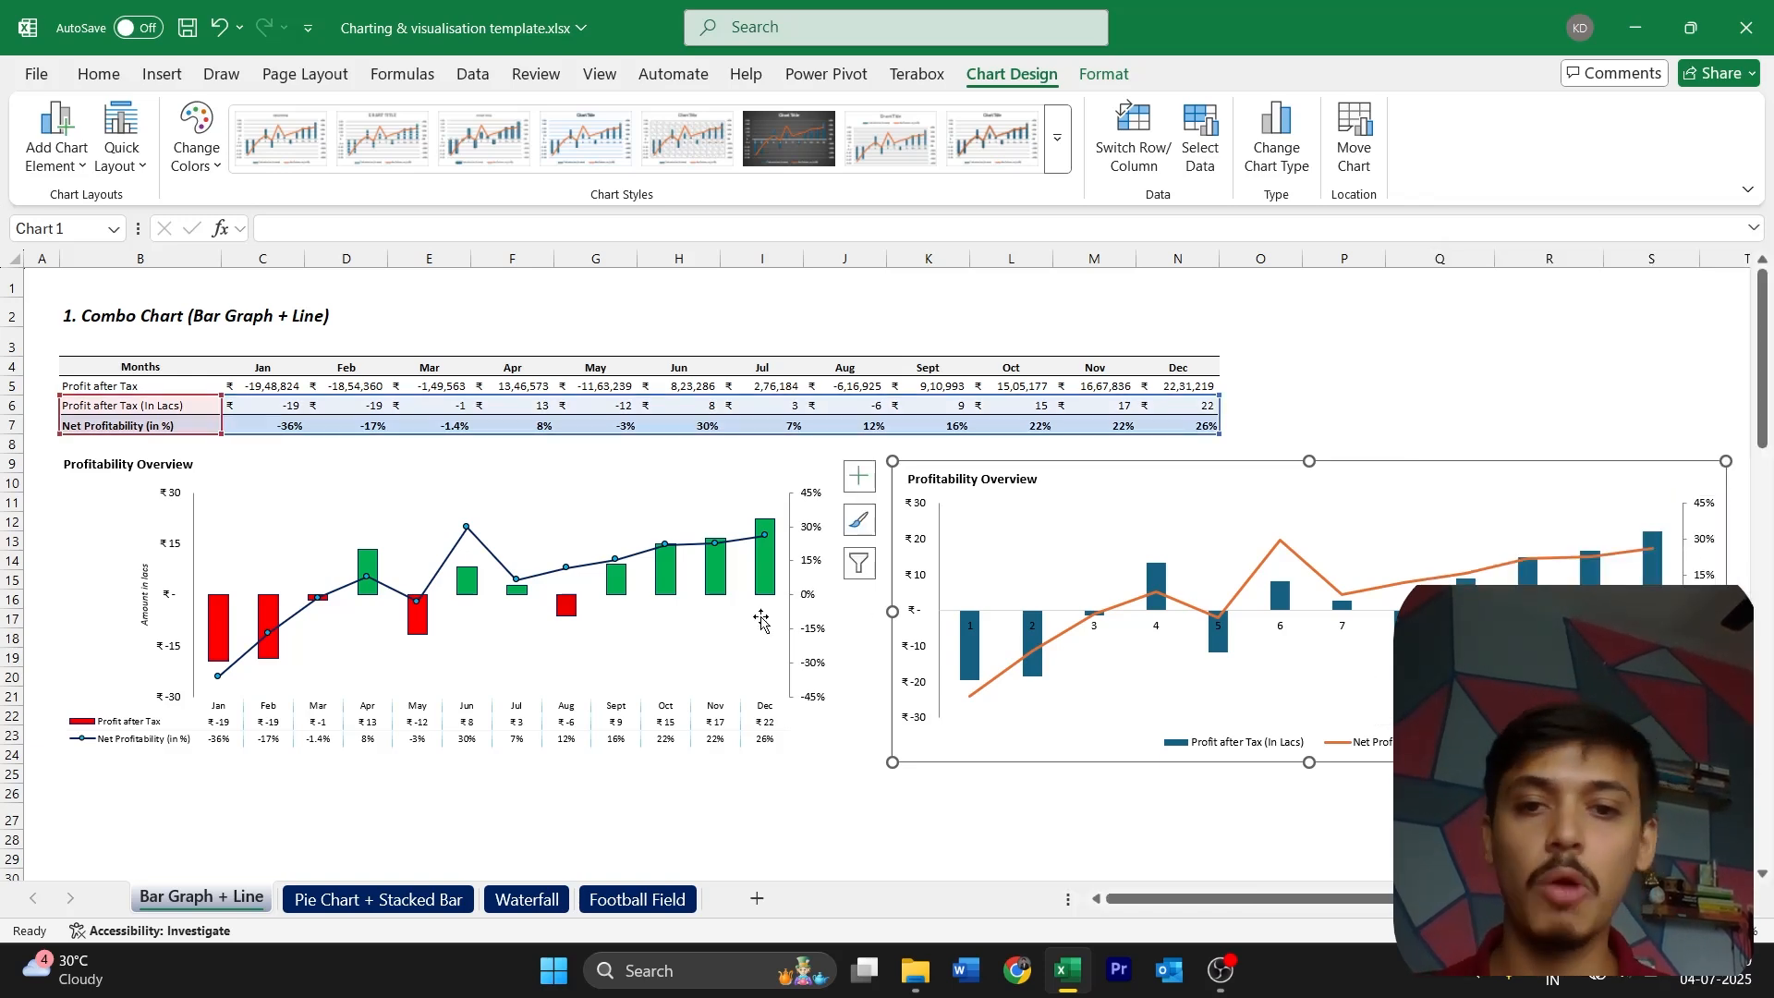
{"action": "left_click", "coordinate": [931, 808]}
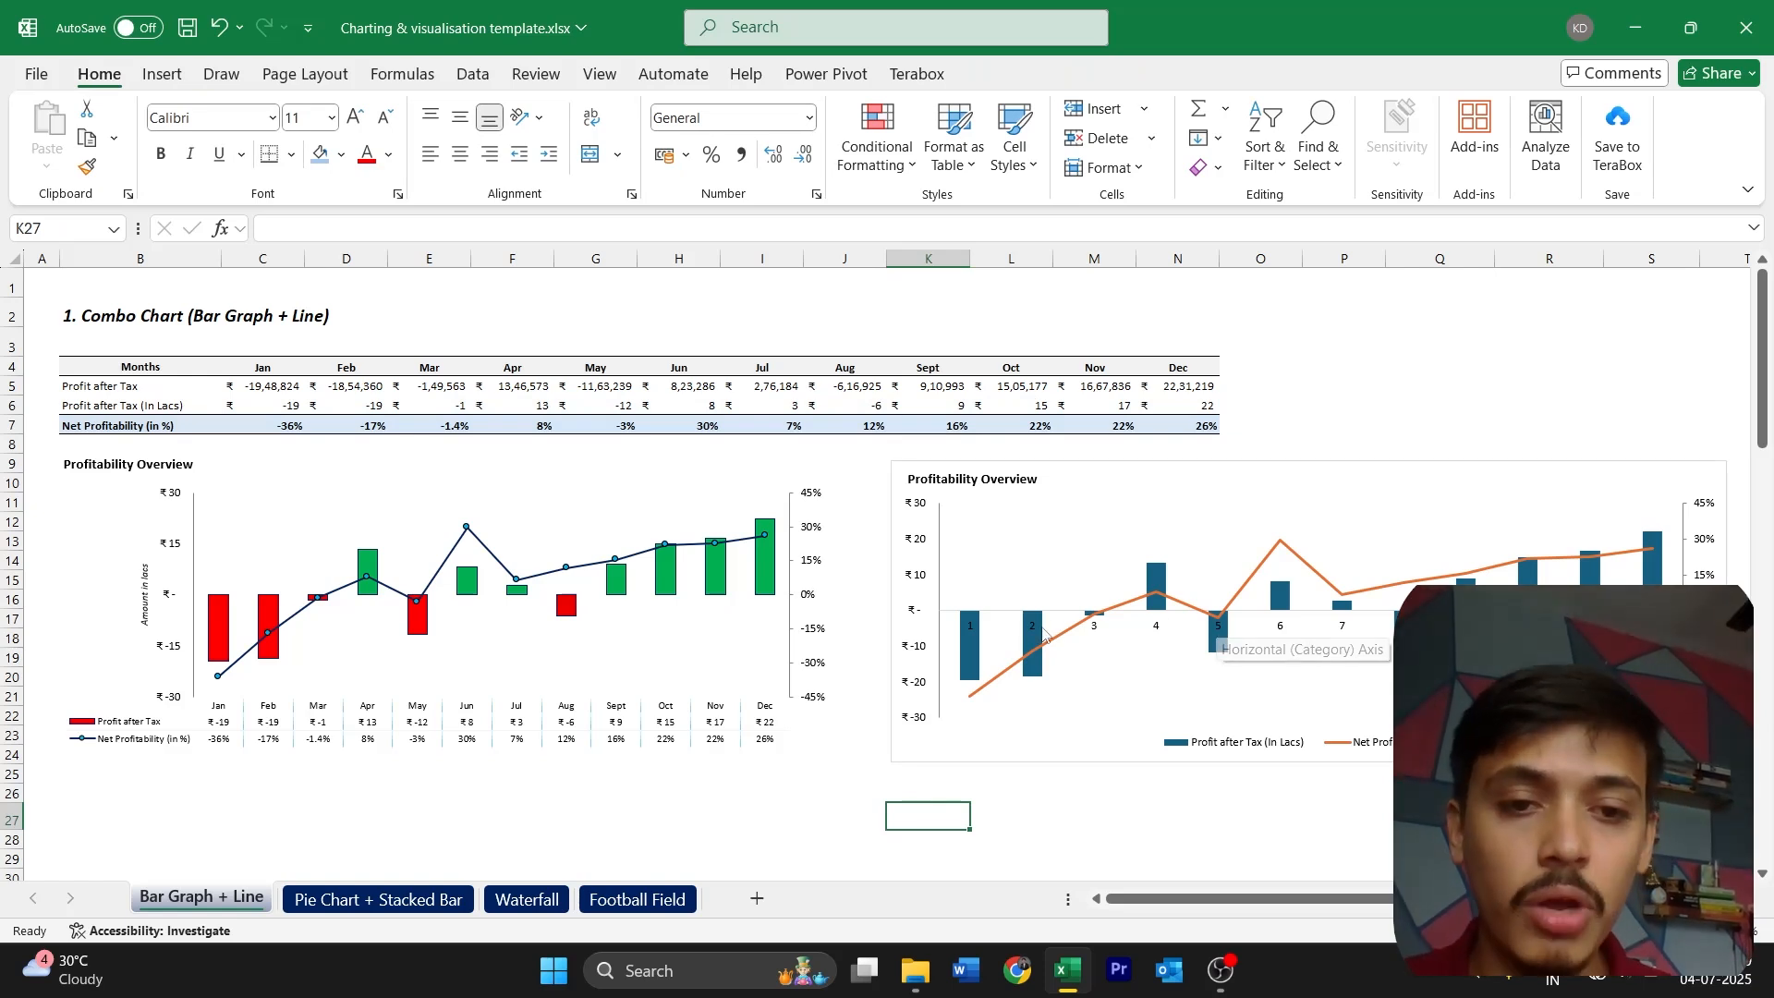
Delete the horizontal category axis with its number labels from the new chart
{"action": "left_click", "coordinate": [976, 631]}
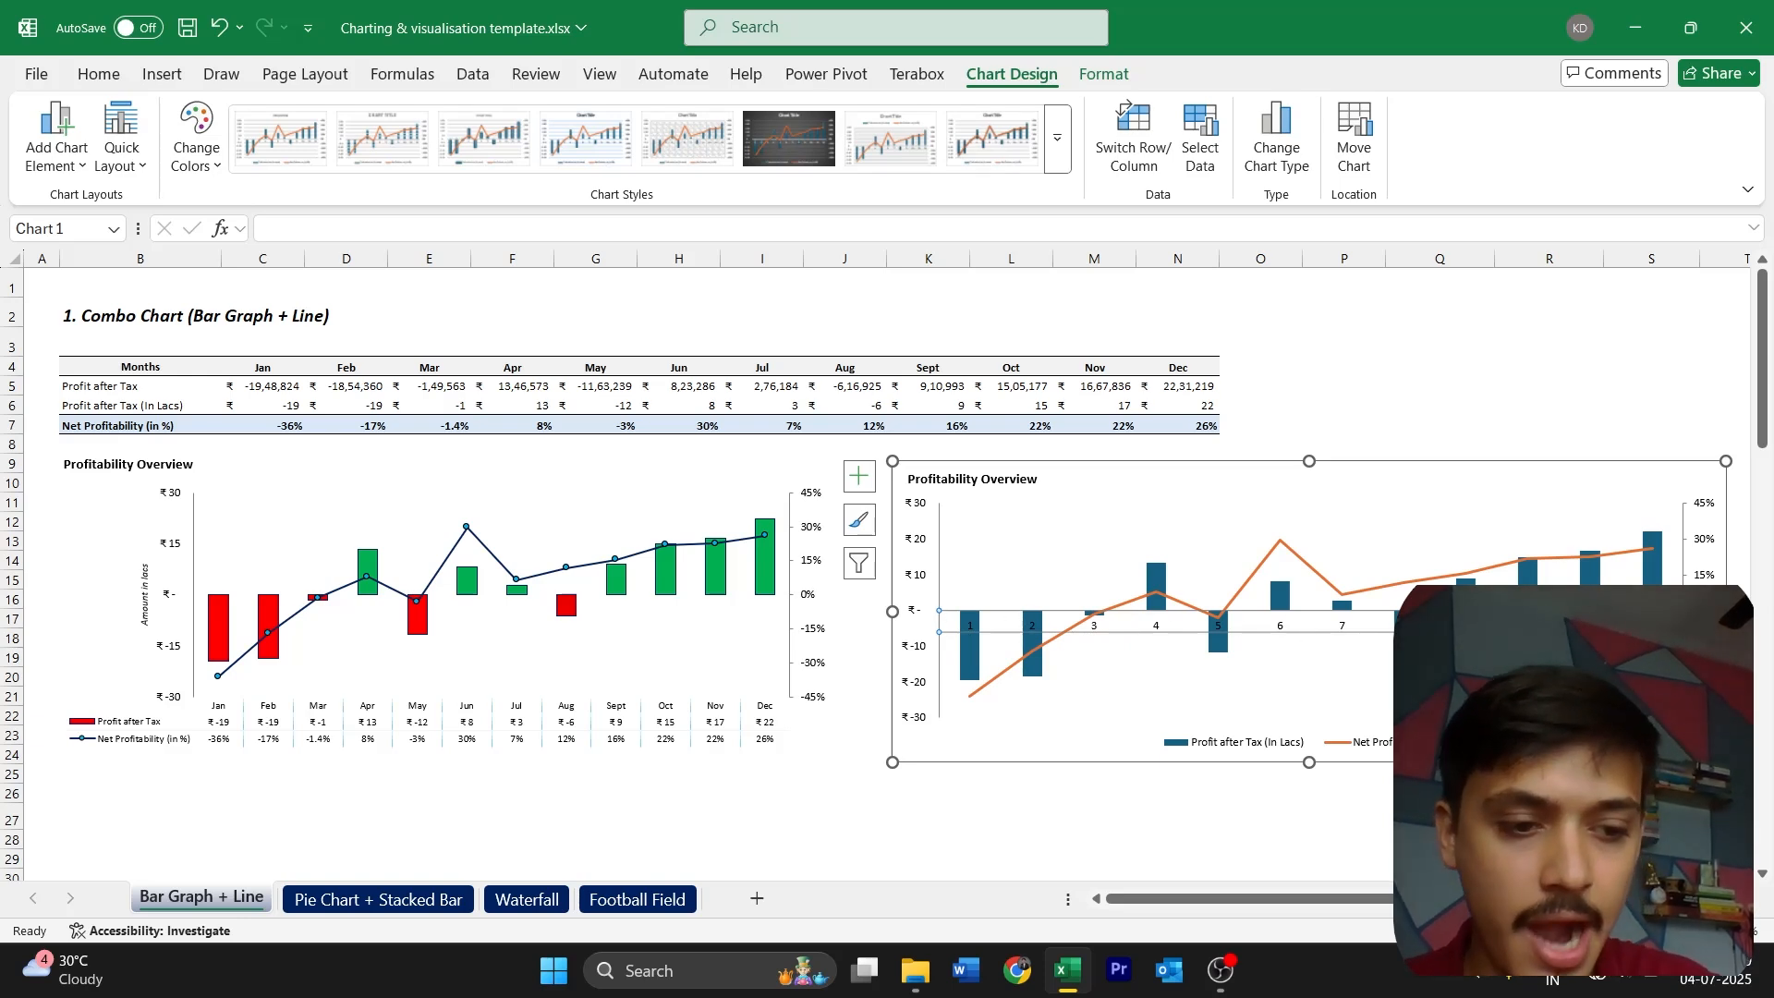
{"action": "key", "text": "Delete"}
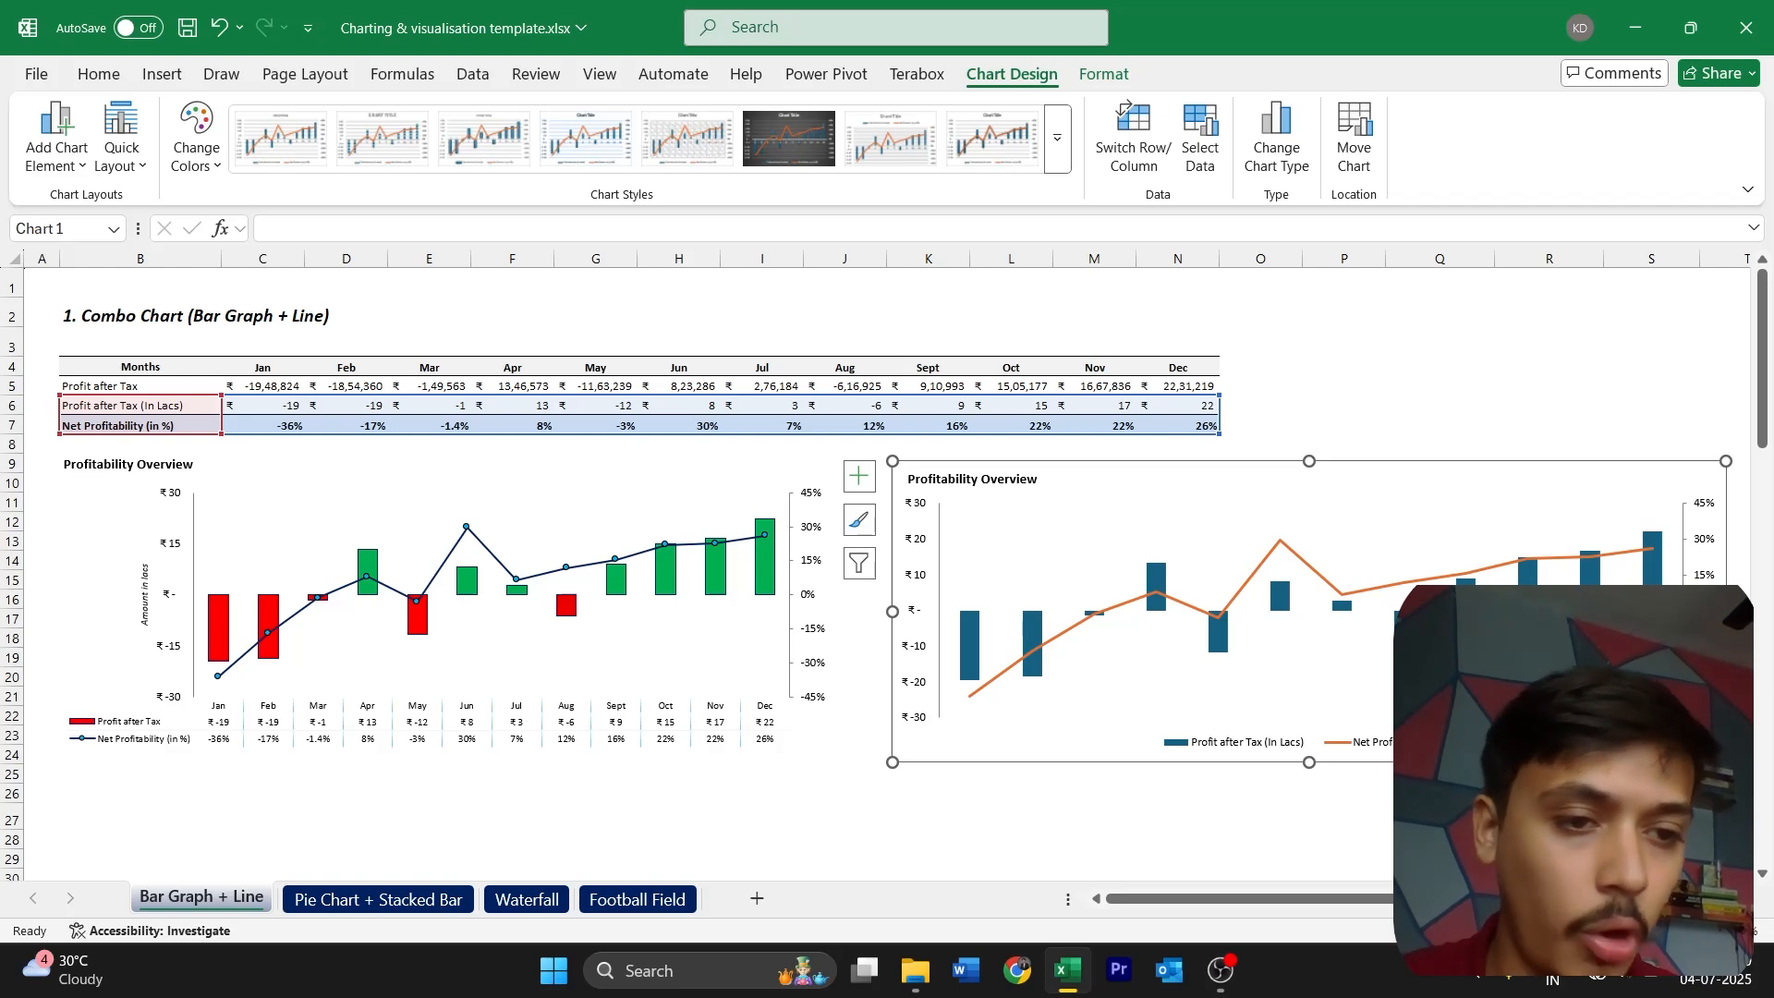
{"action": "left_click", "coordinate": [1178, 793]}
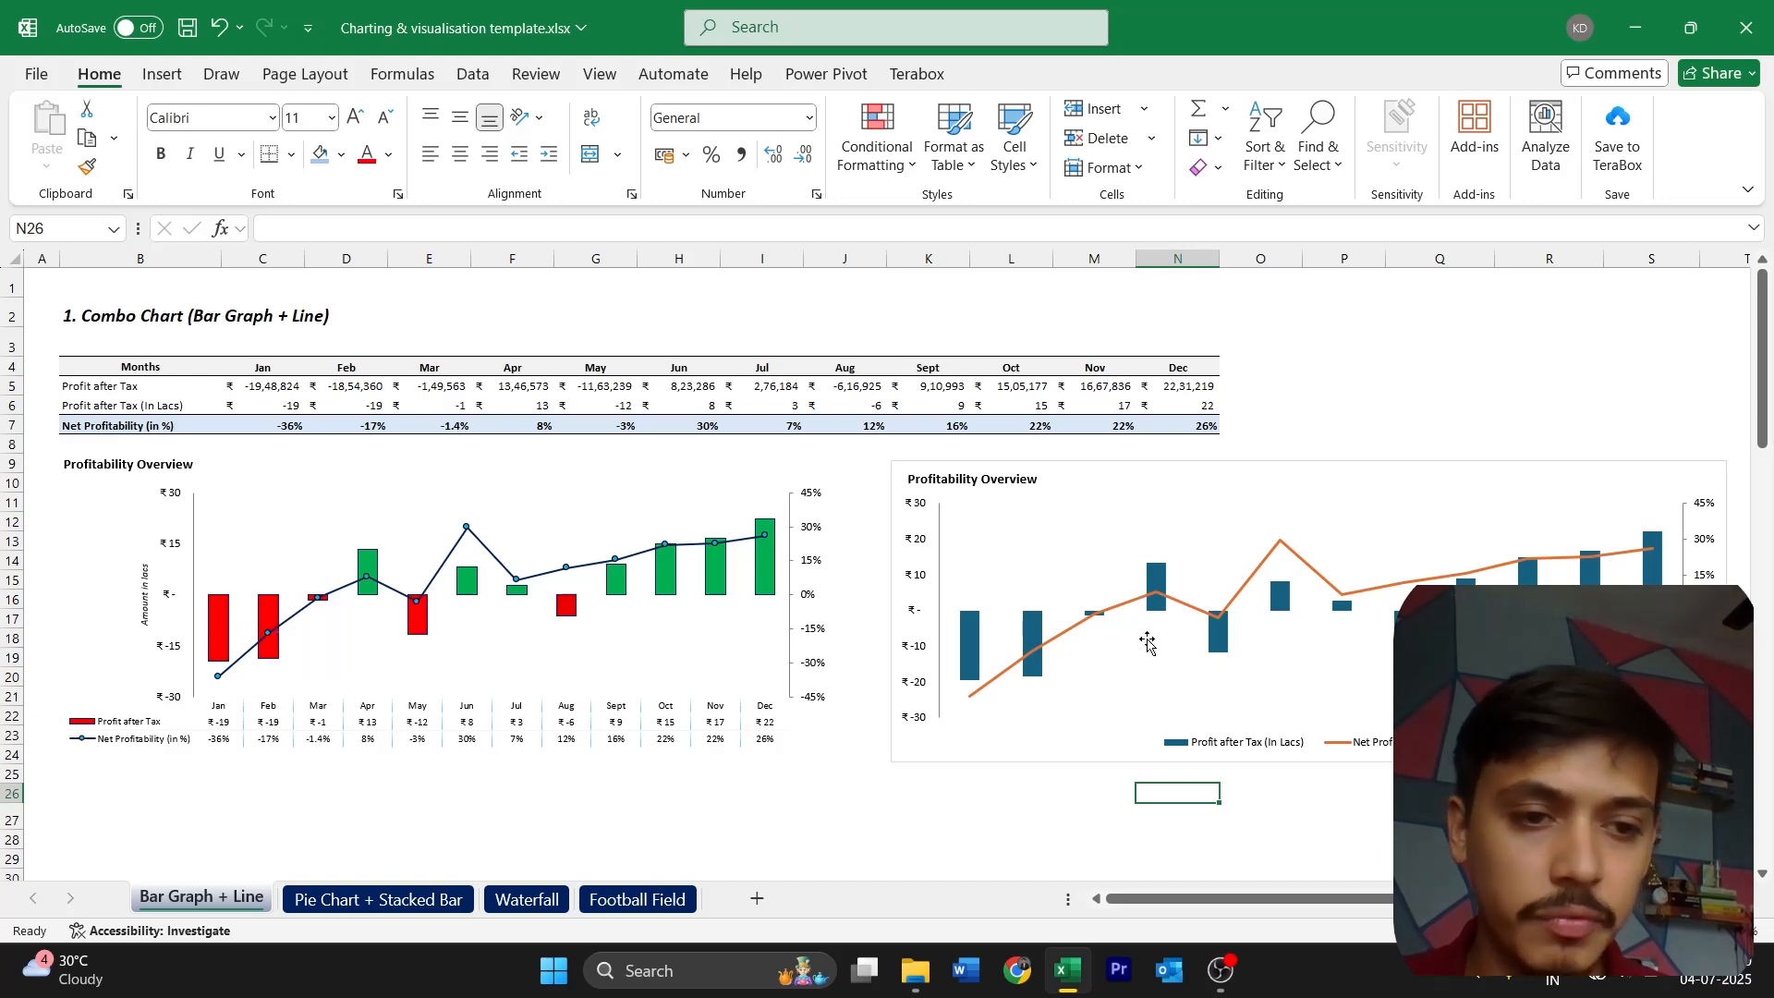
Fill only the January column of the new chart with standard red
{"action": "left_click", "coordinate": [968, 656]}
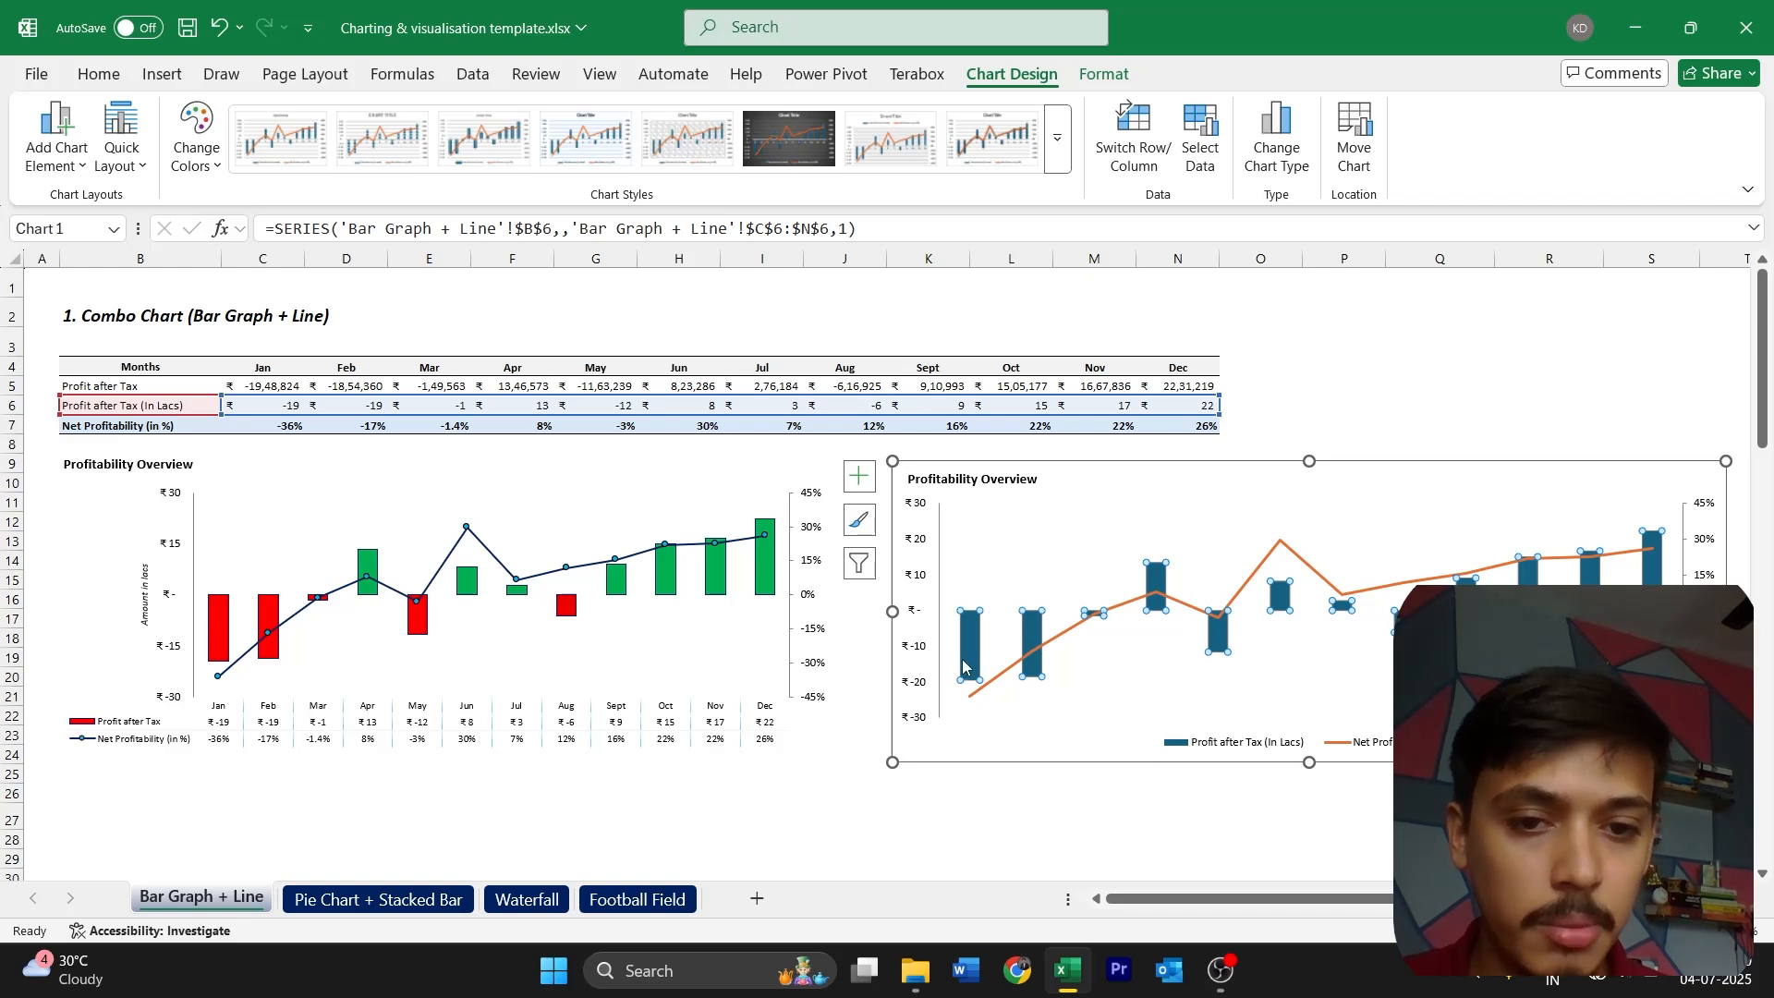
{"action": "left_click", "coordinate": [970, 667]}
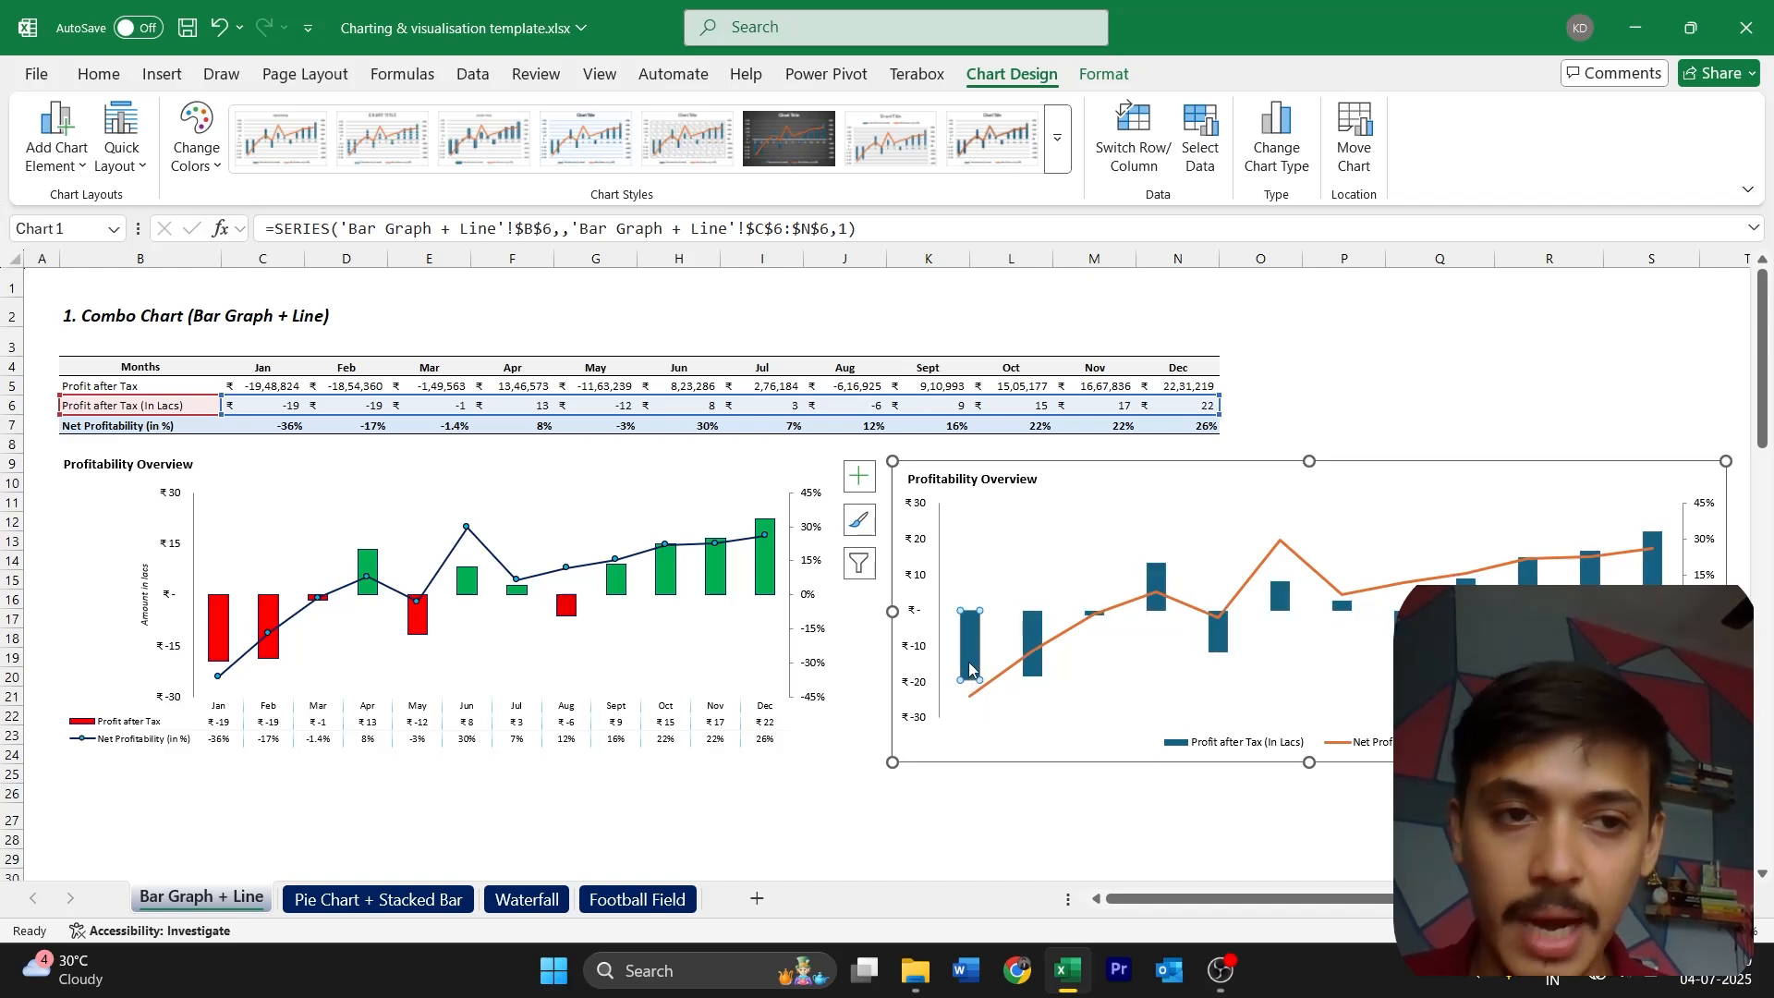
{"action": "left_click", "coordinate": [998, 659]}
{"action": "left_click", "coordinate": [966, 656]}
{"action": "left_click", "coordinate": [967, 656]}
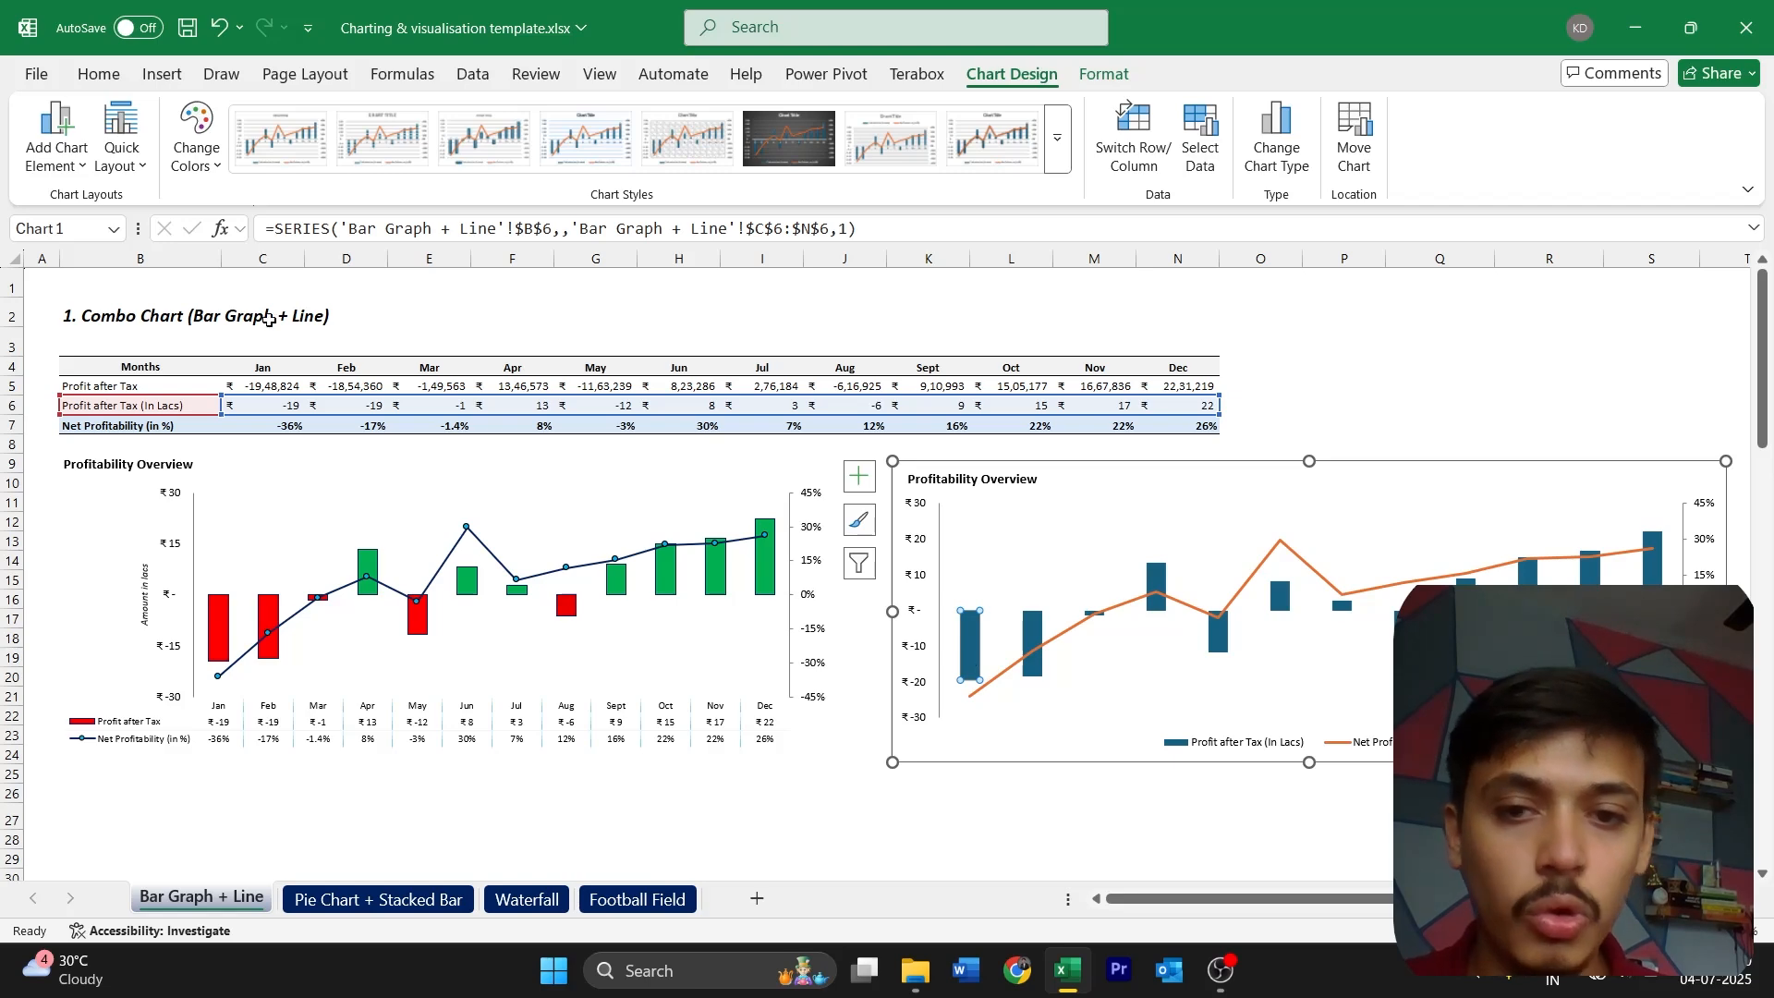
{"action": "left_click", "coordinate": [99, 74]}
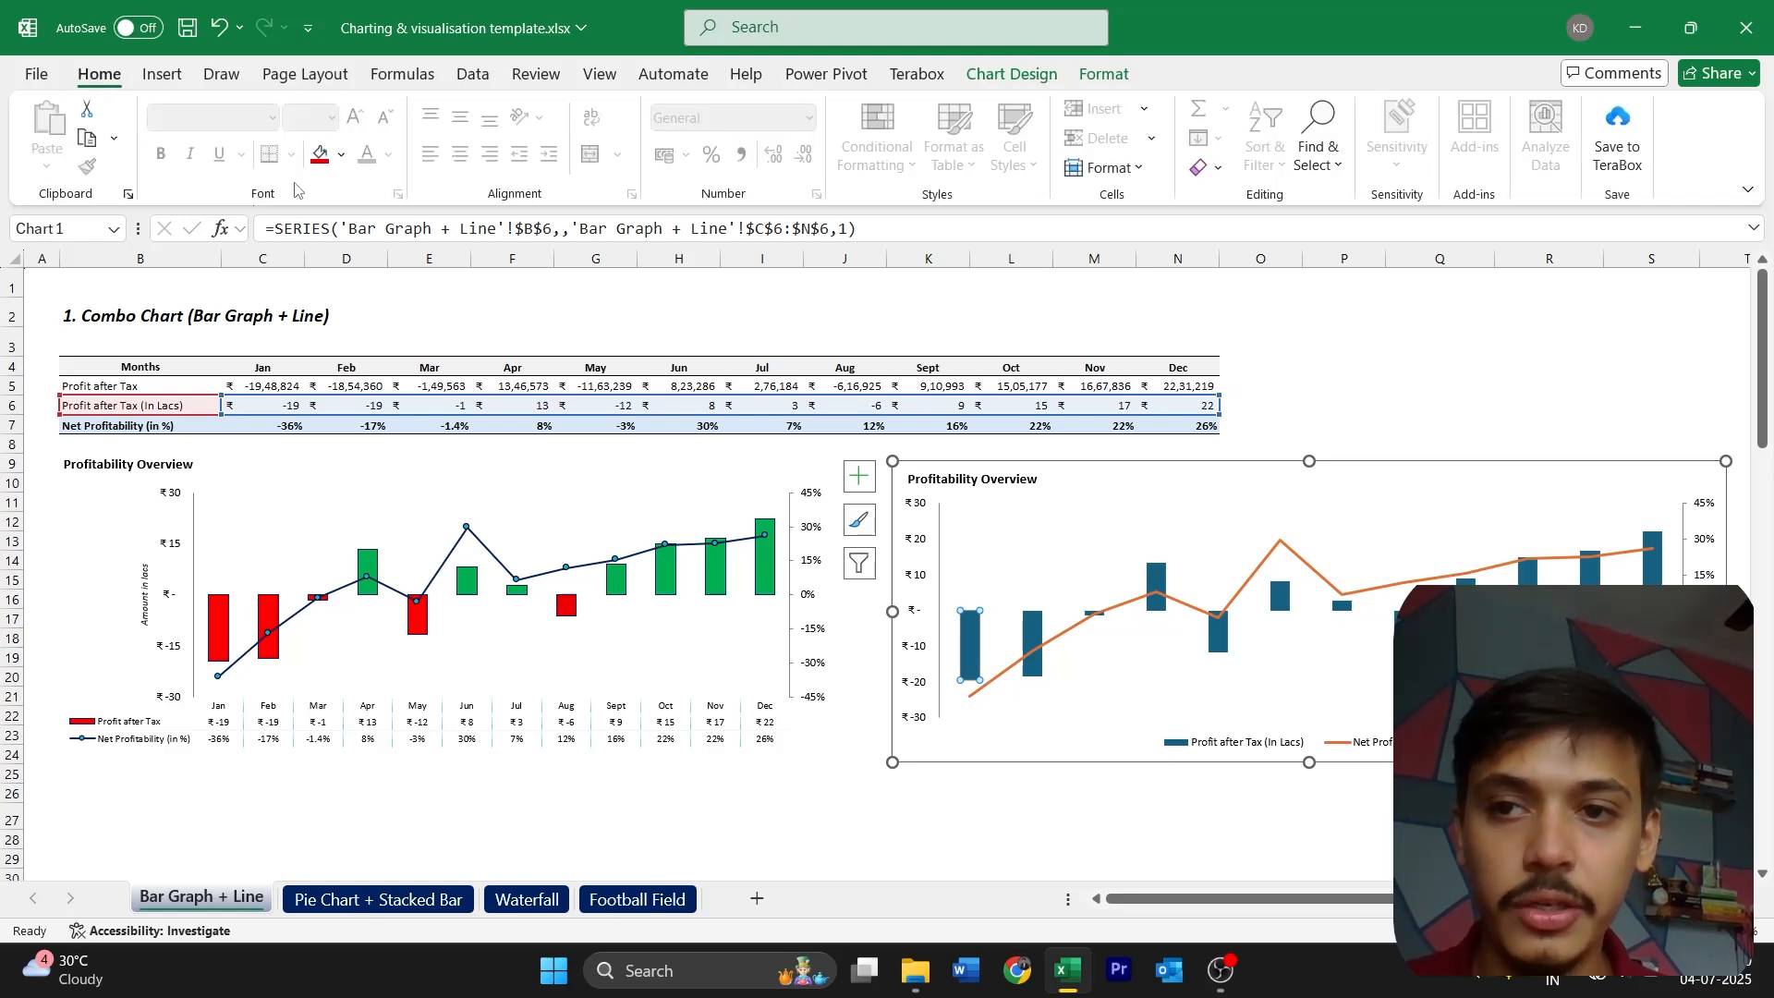
{"action": "left_click", "coordinate": [341, 155]}
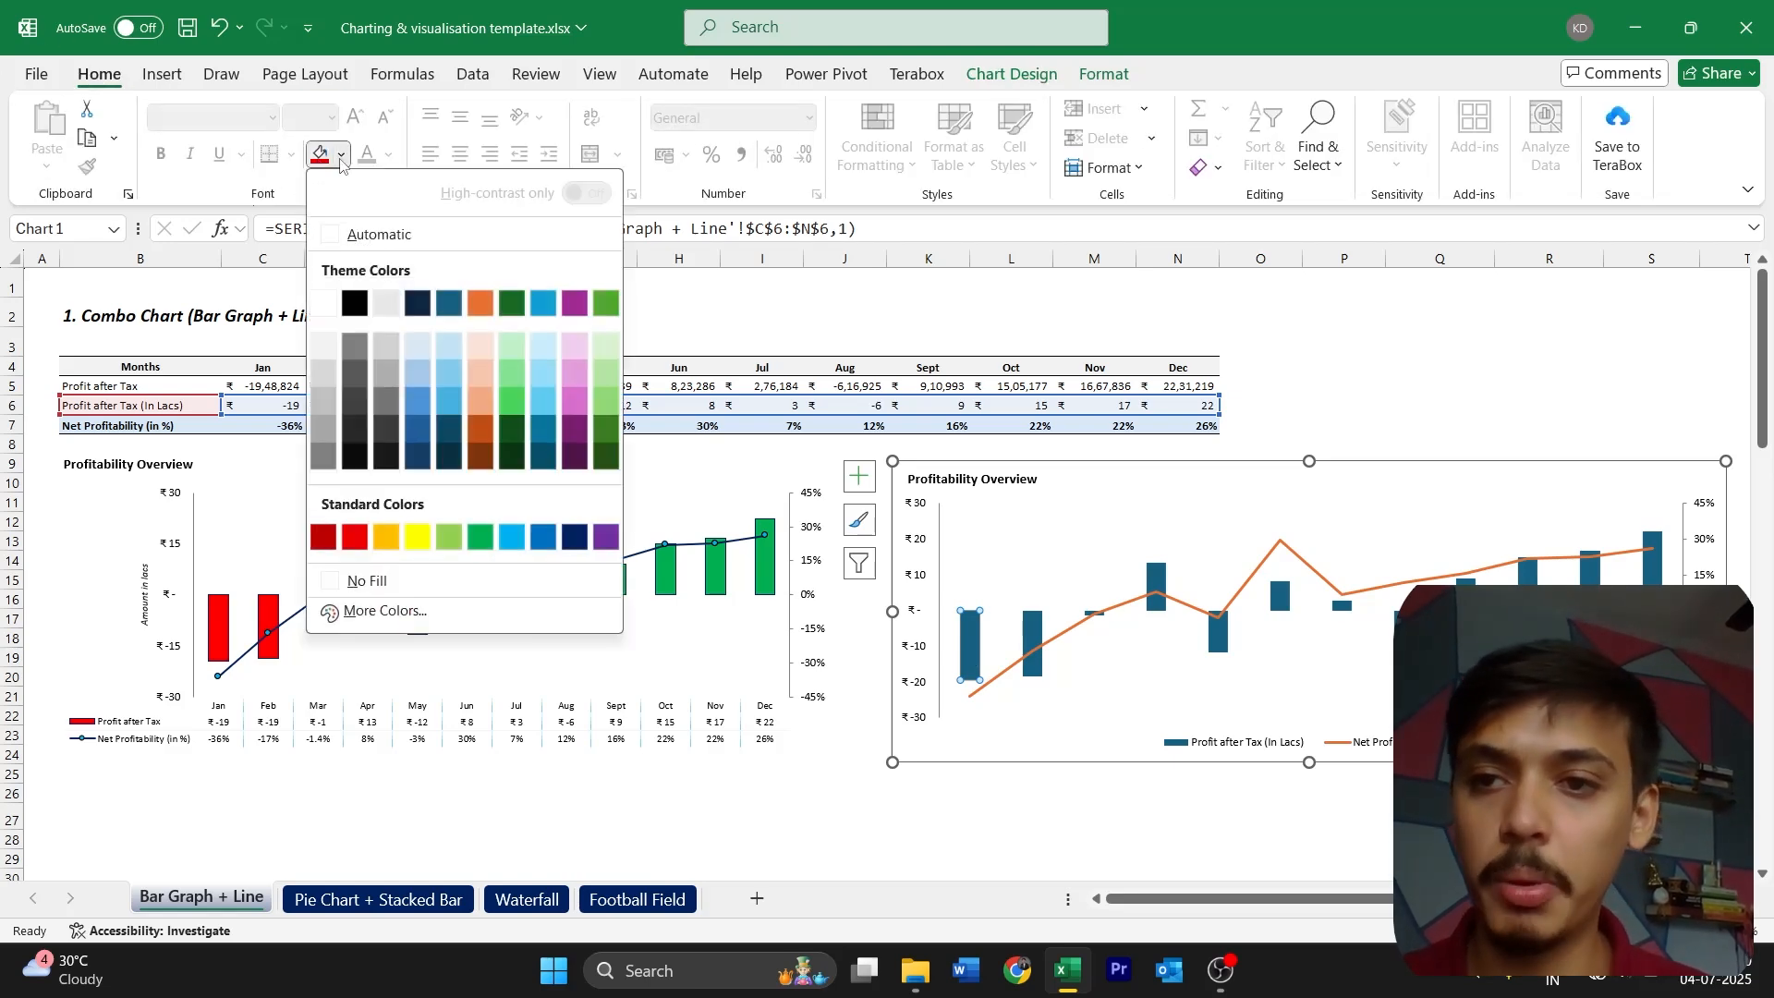
{"action": "left_click", "coordinate": [360, 530]}
Fill the February column of the new chart with the same red
{"action": "left_click", "coordinate": [1007, 637]}
{"action": "left_click", "coordinate": [972, 663]}
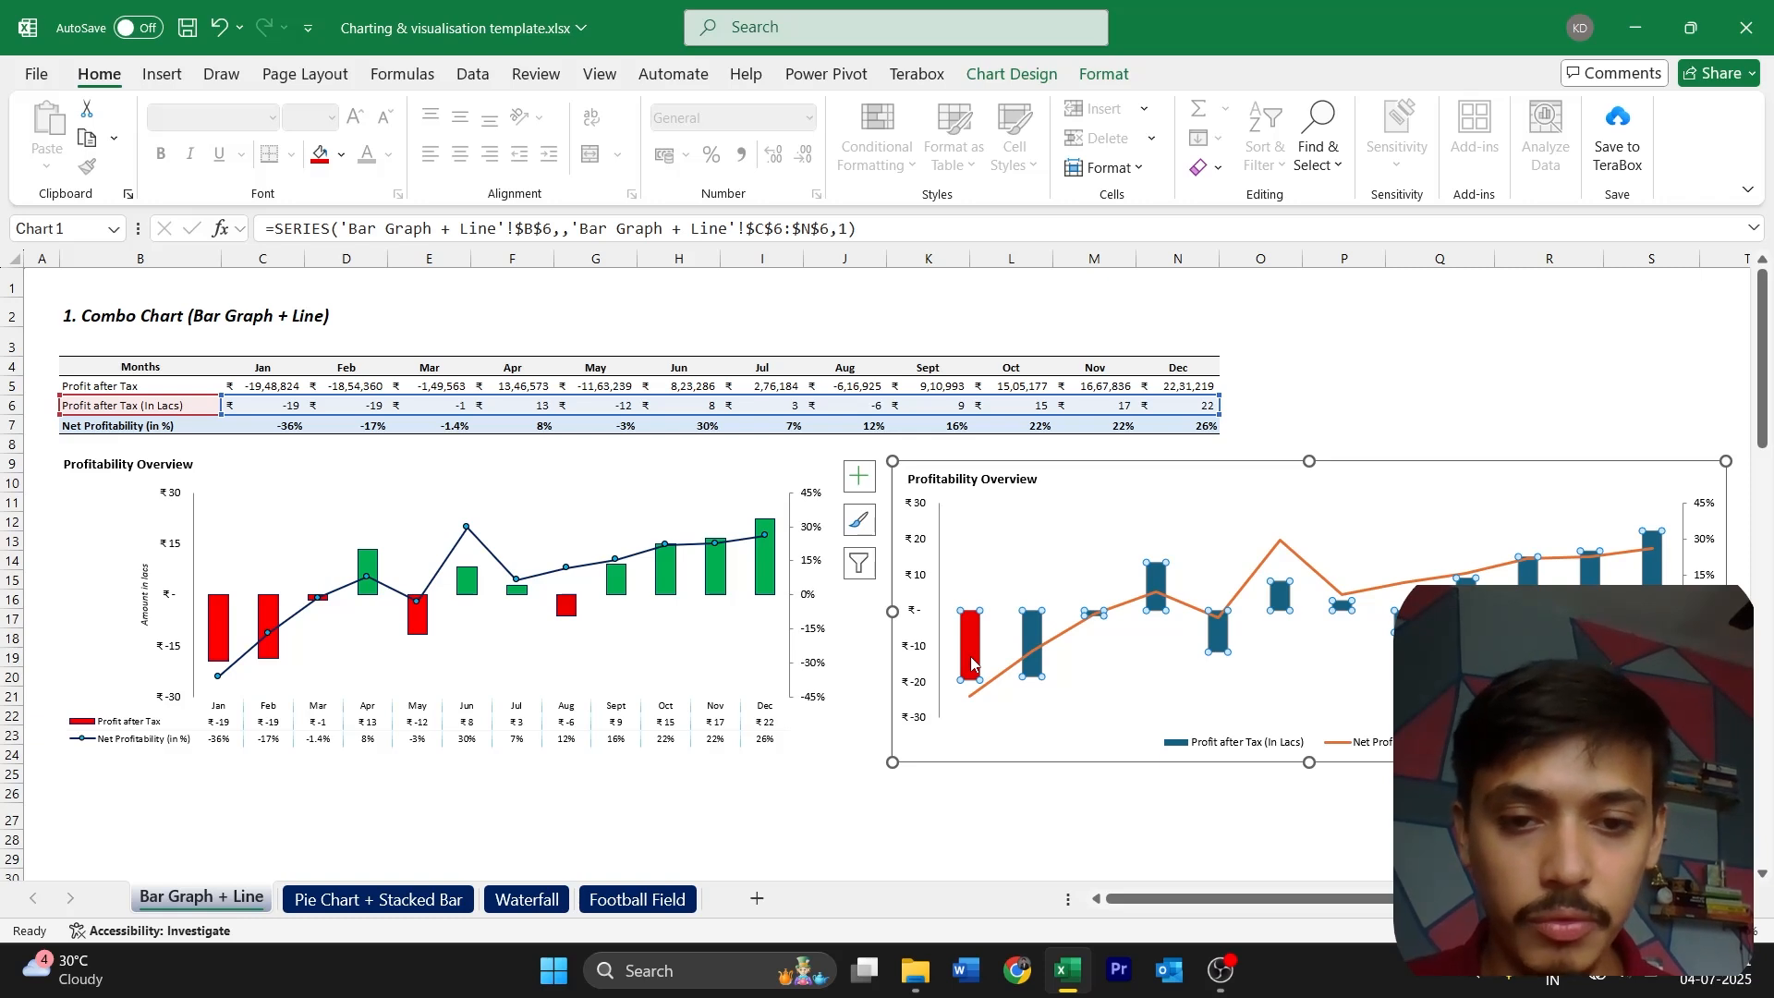
{"action": "left_click", "coordinate": [972, 663]}
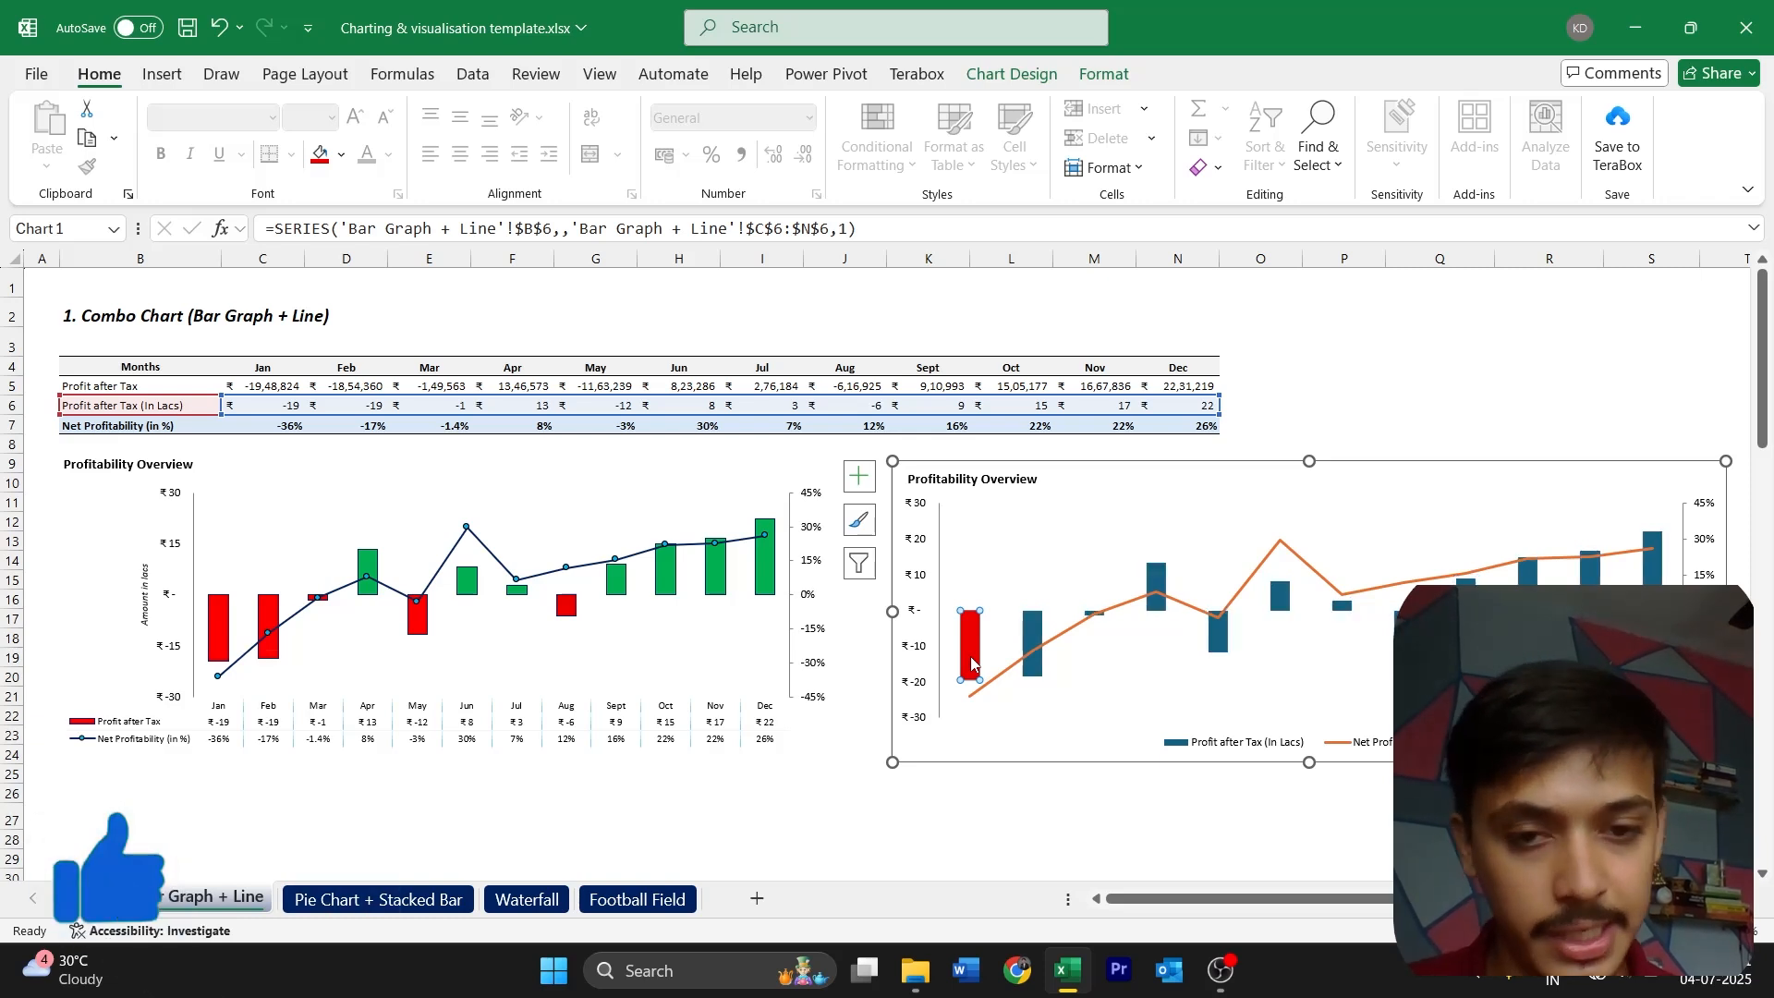
{"action": "left_click", "coordinate": [1033, 642]}
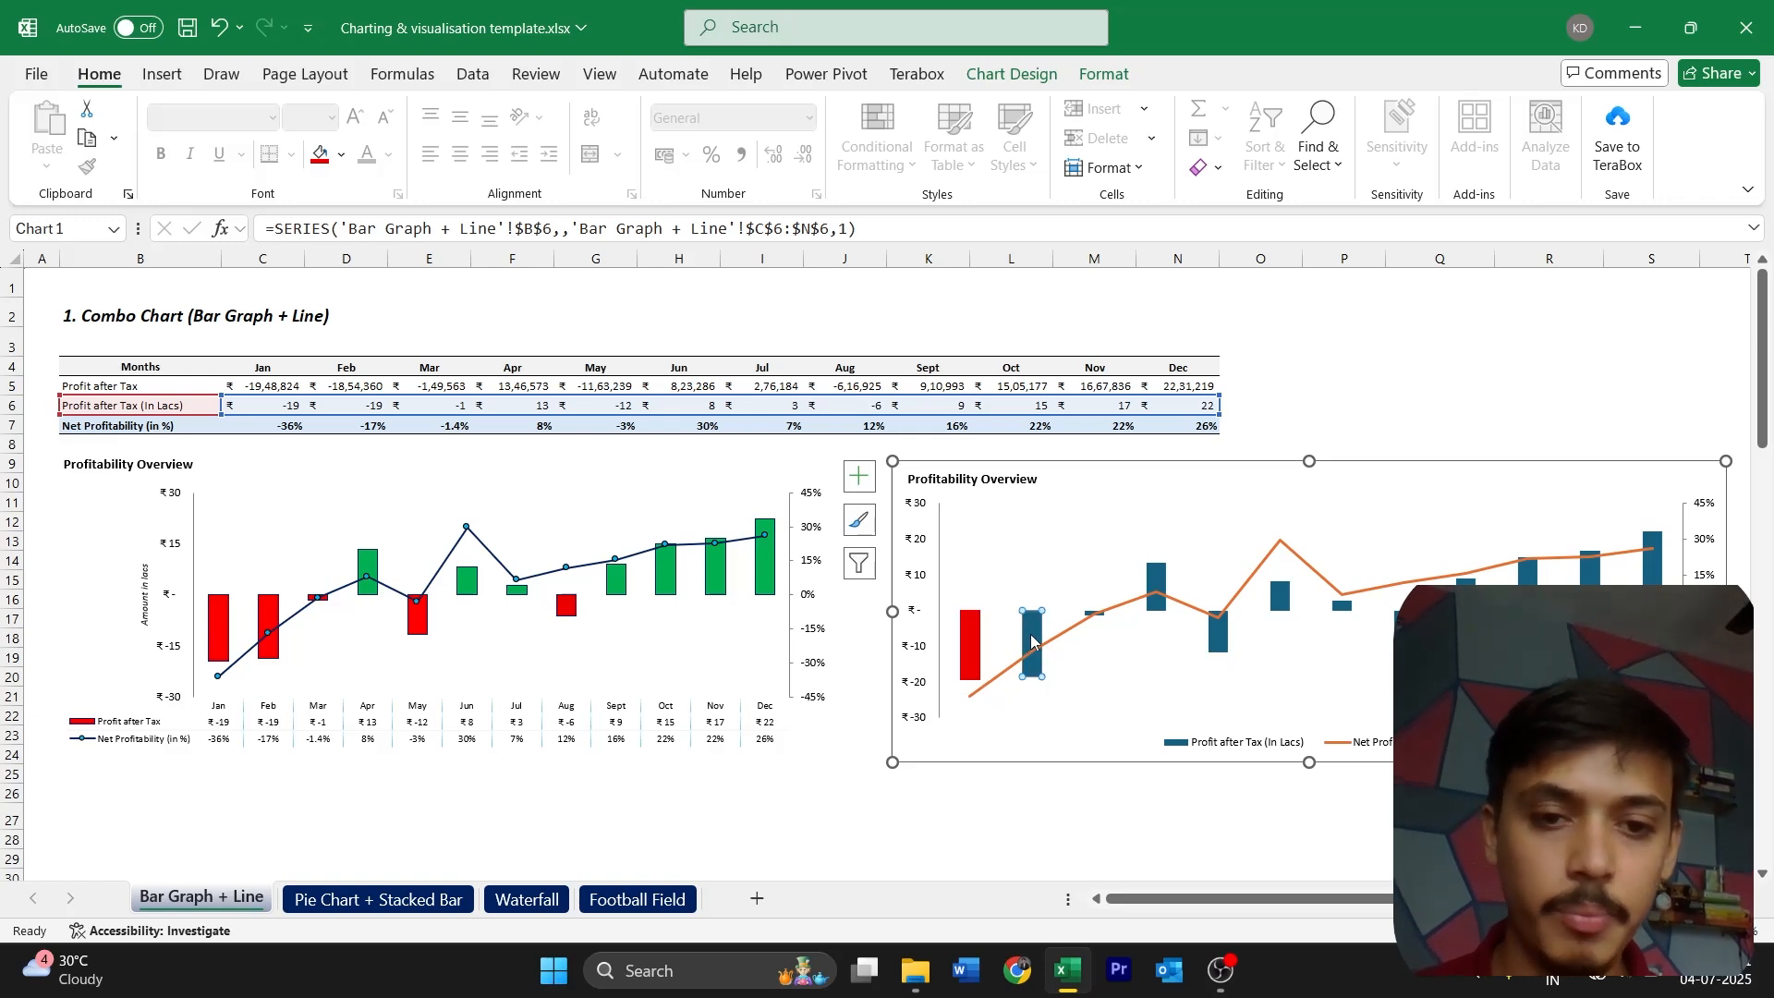
{"action": "left_click", "coordinate": [324, 157]}
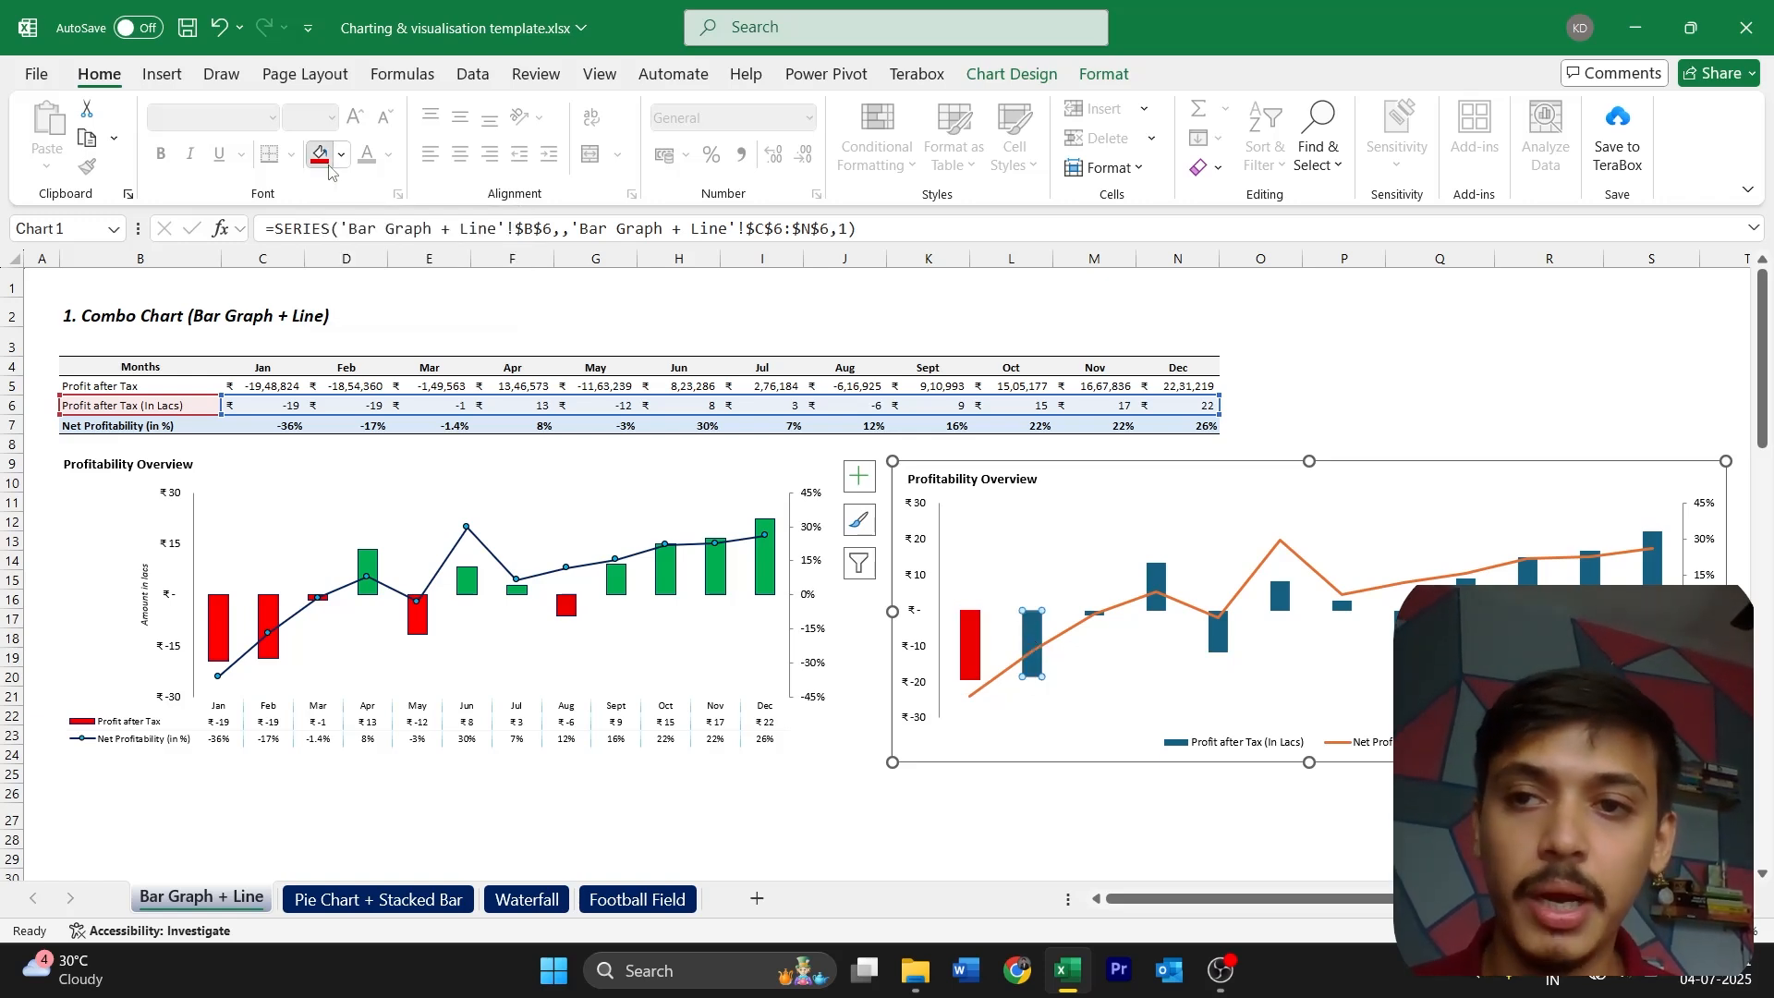
Select the small March column on its own and fill it red
{"action": "left_click", "coordinate": [1097, 612]}
{"action": "left_click", "coordinate": [1099, 614]}
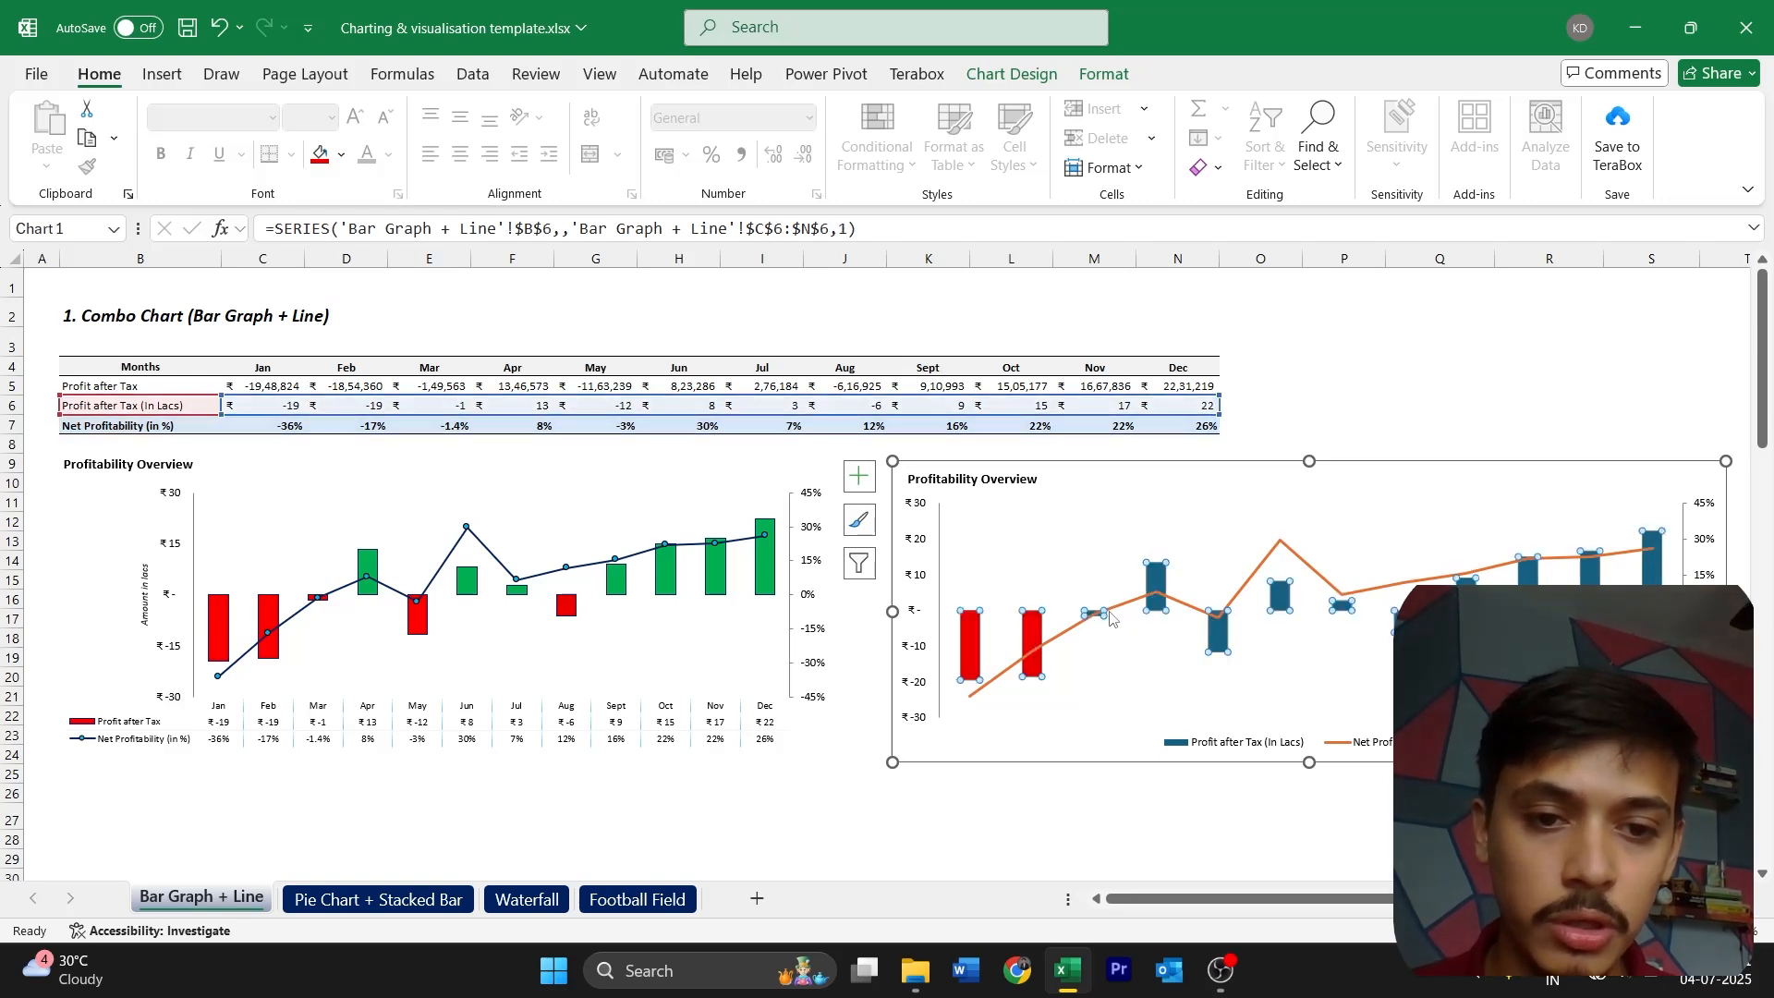
{"action": "left_click", "coordinate": [1093, 614]}
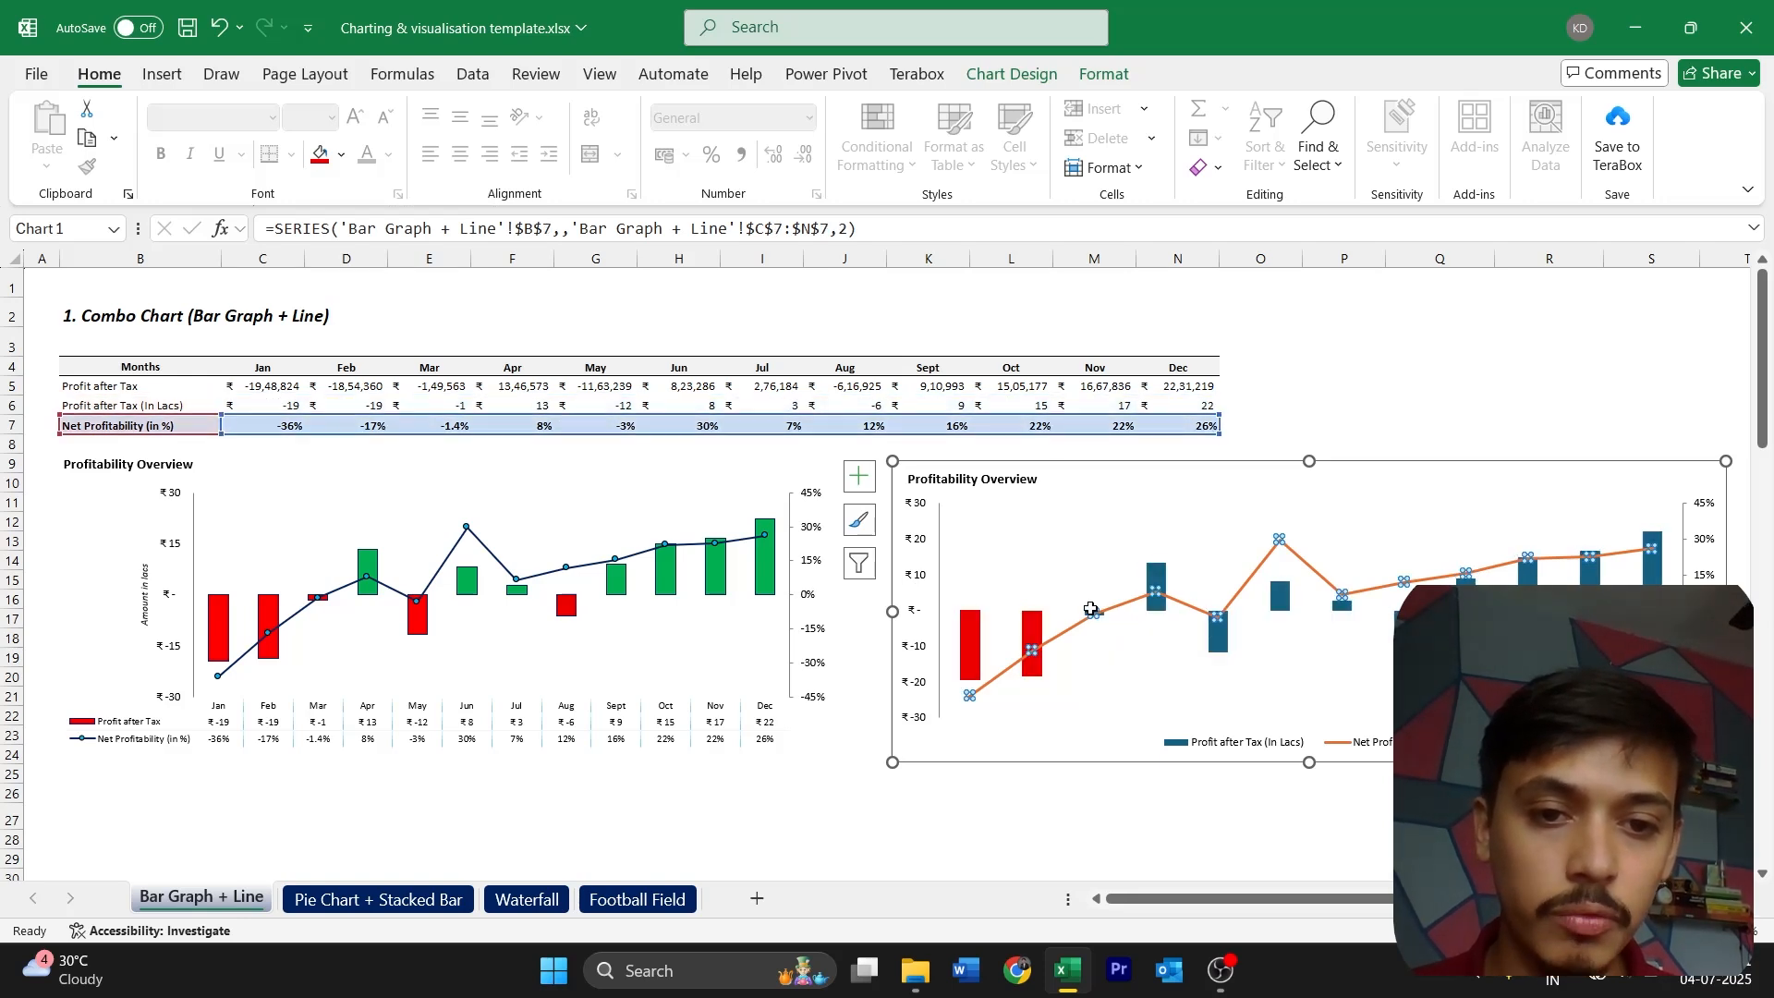
{"action": "double_click", "coordinate": [1093, 615]}
{"action": "left_click", "coordinate": [1752, 291]}
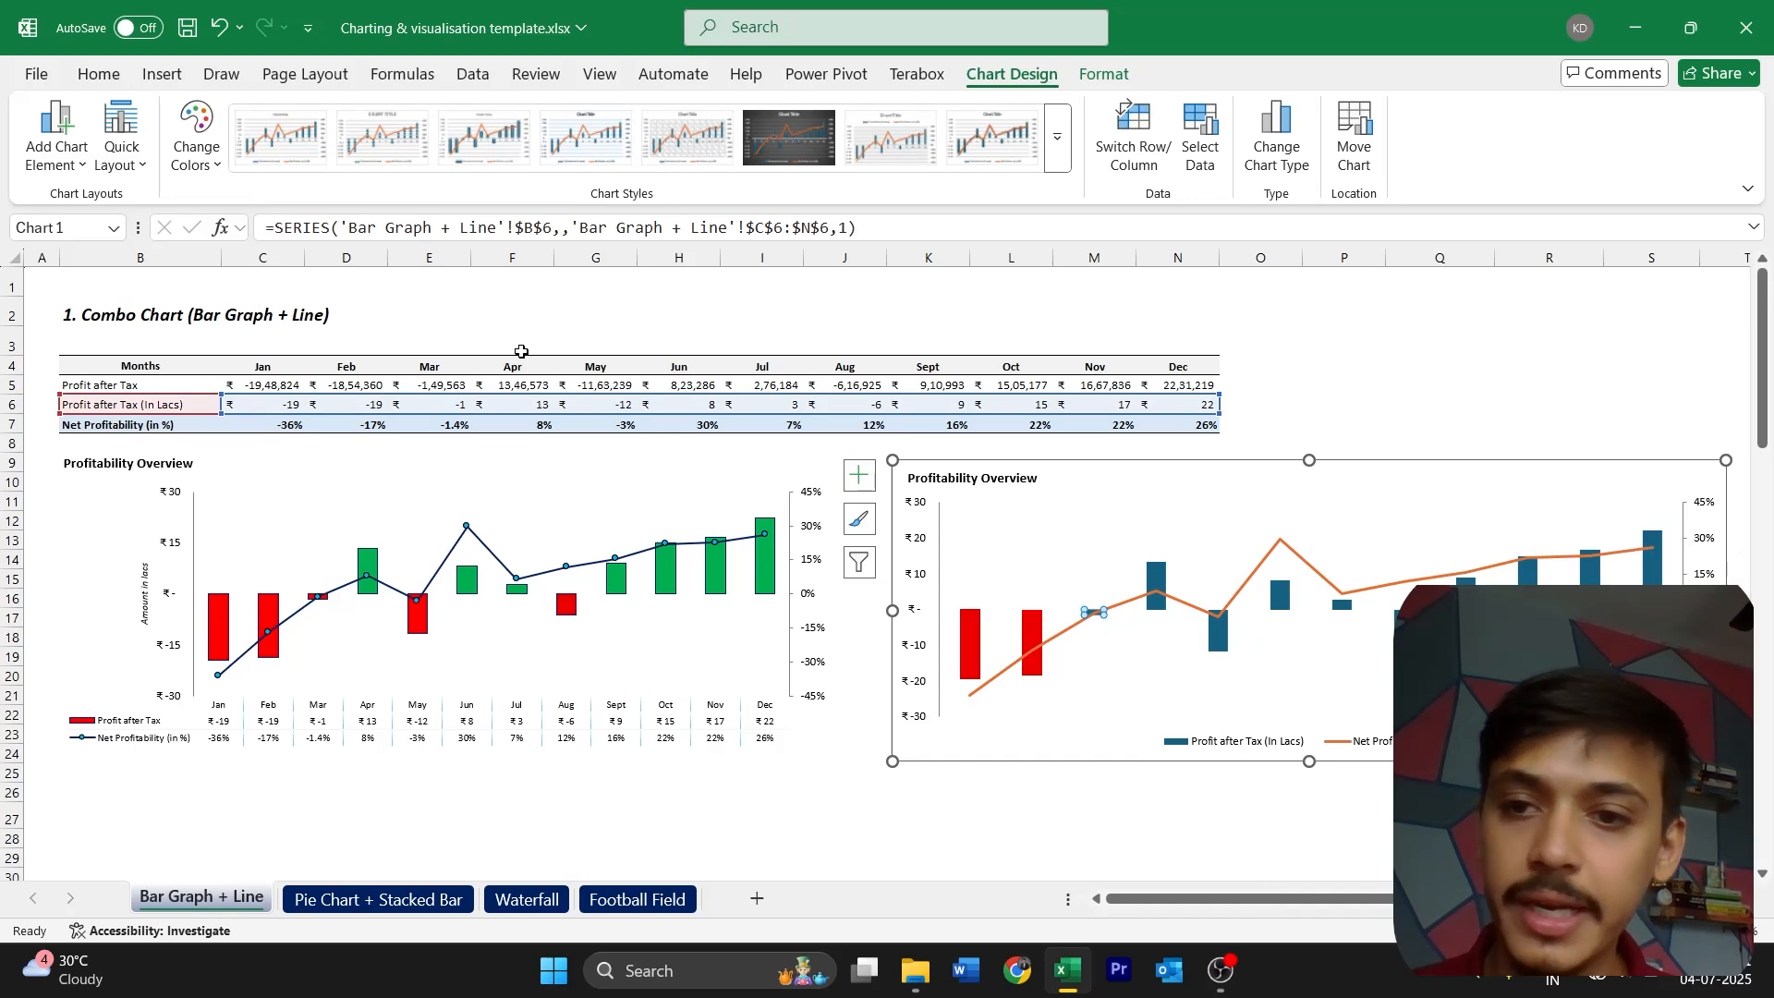
{"action": "left_click", "coordinate": [99, 74]}
{"action": "left_click", "coordinate": [320, 155]}
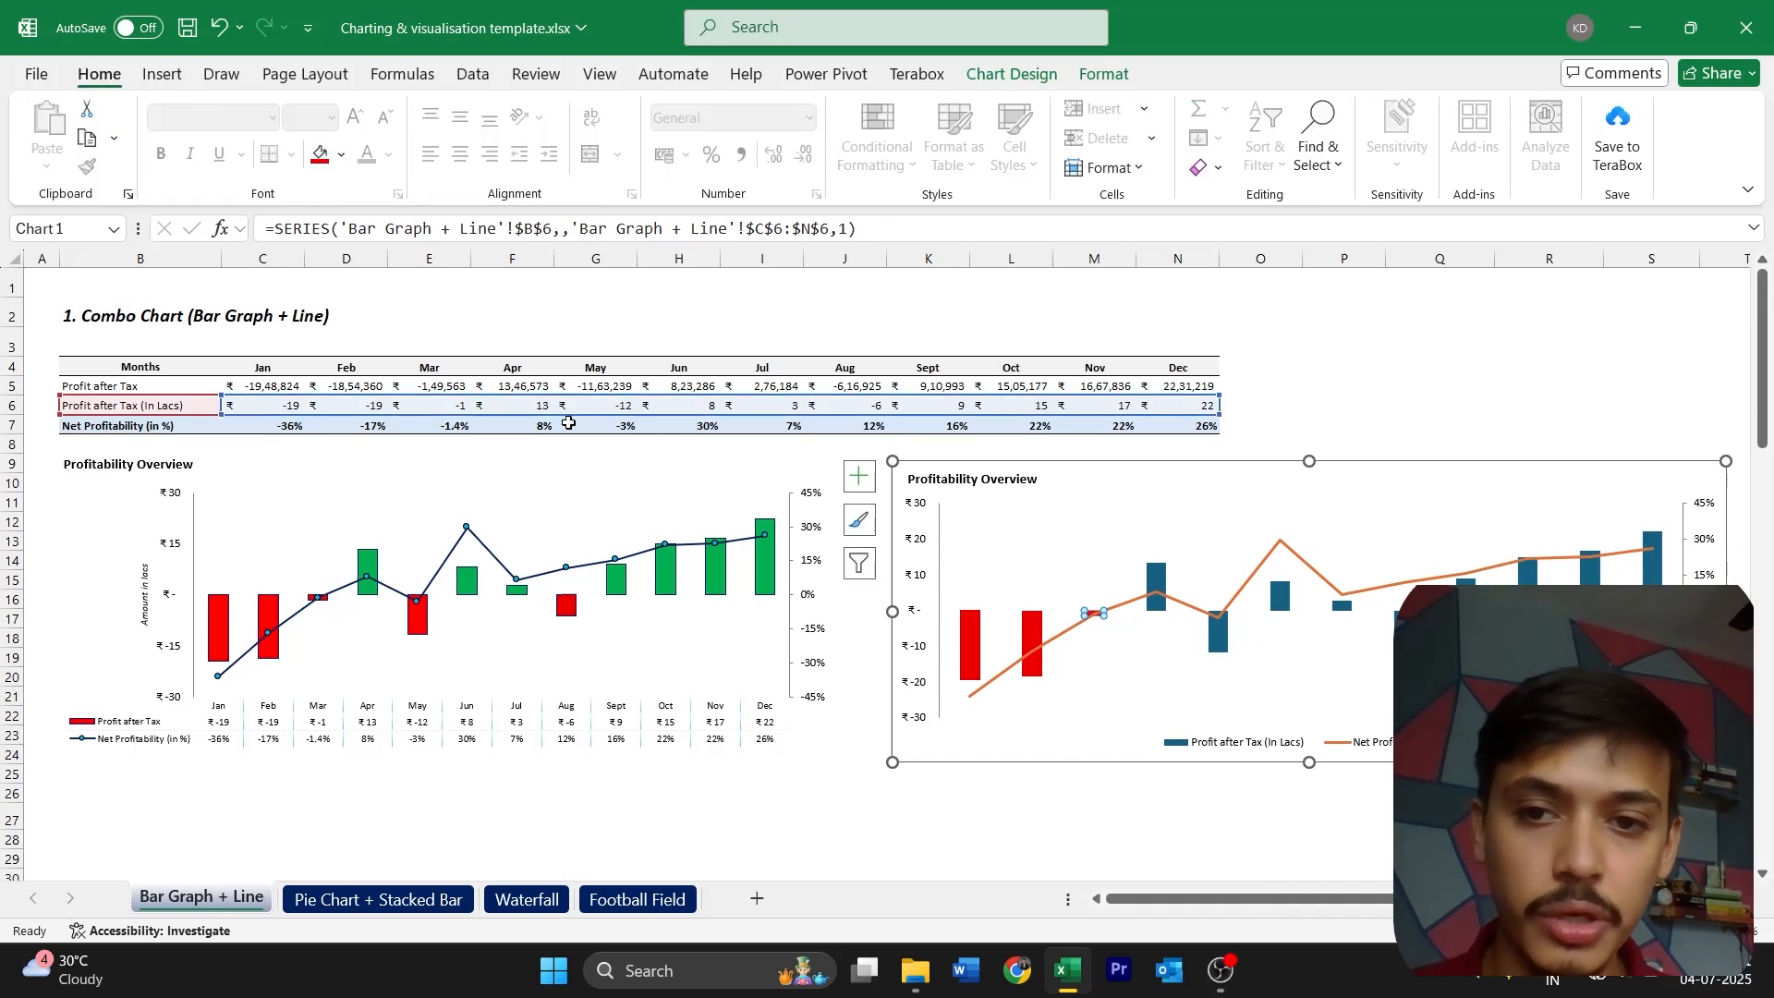
Fill the negative May and August columns of the new chart red
{"action": "left_click", "coordinate": [1220, 640]}
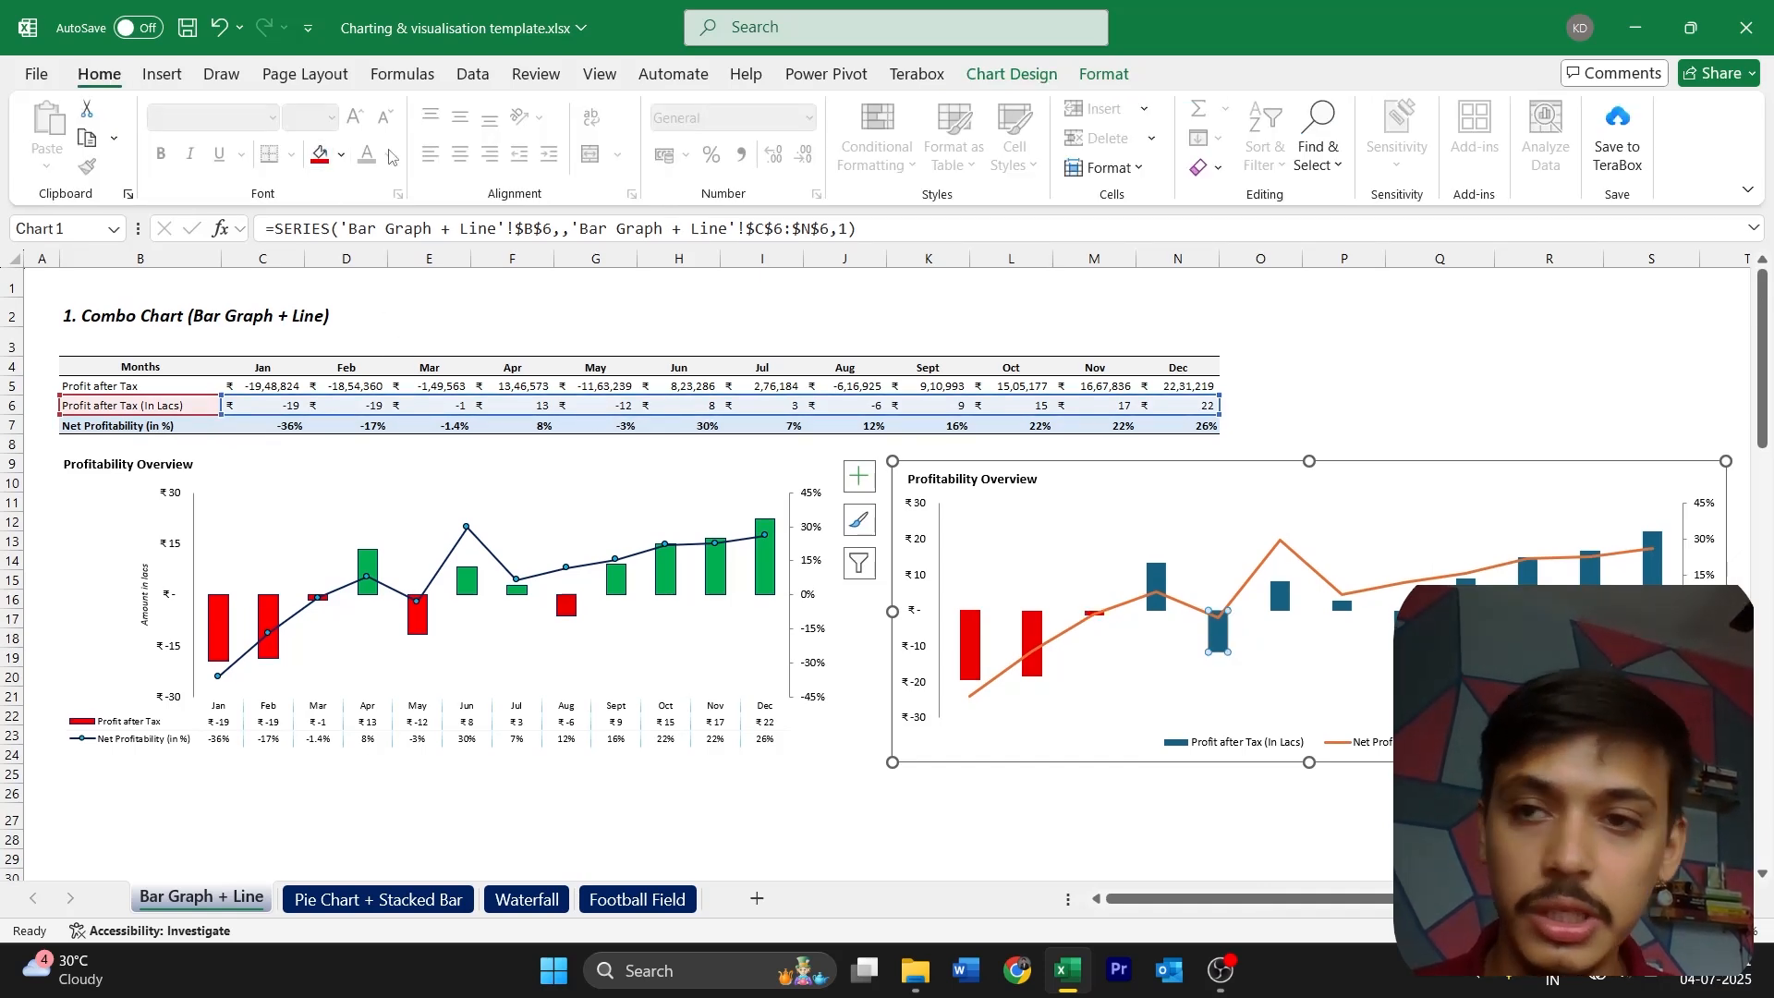
{"action": "left_click", "coordinate": [320, 155]}
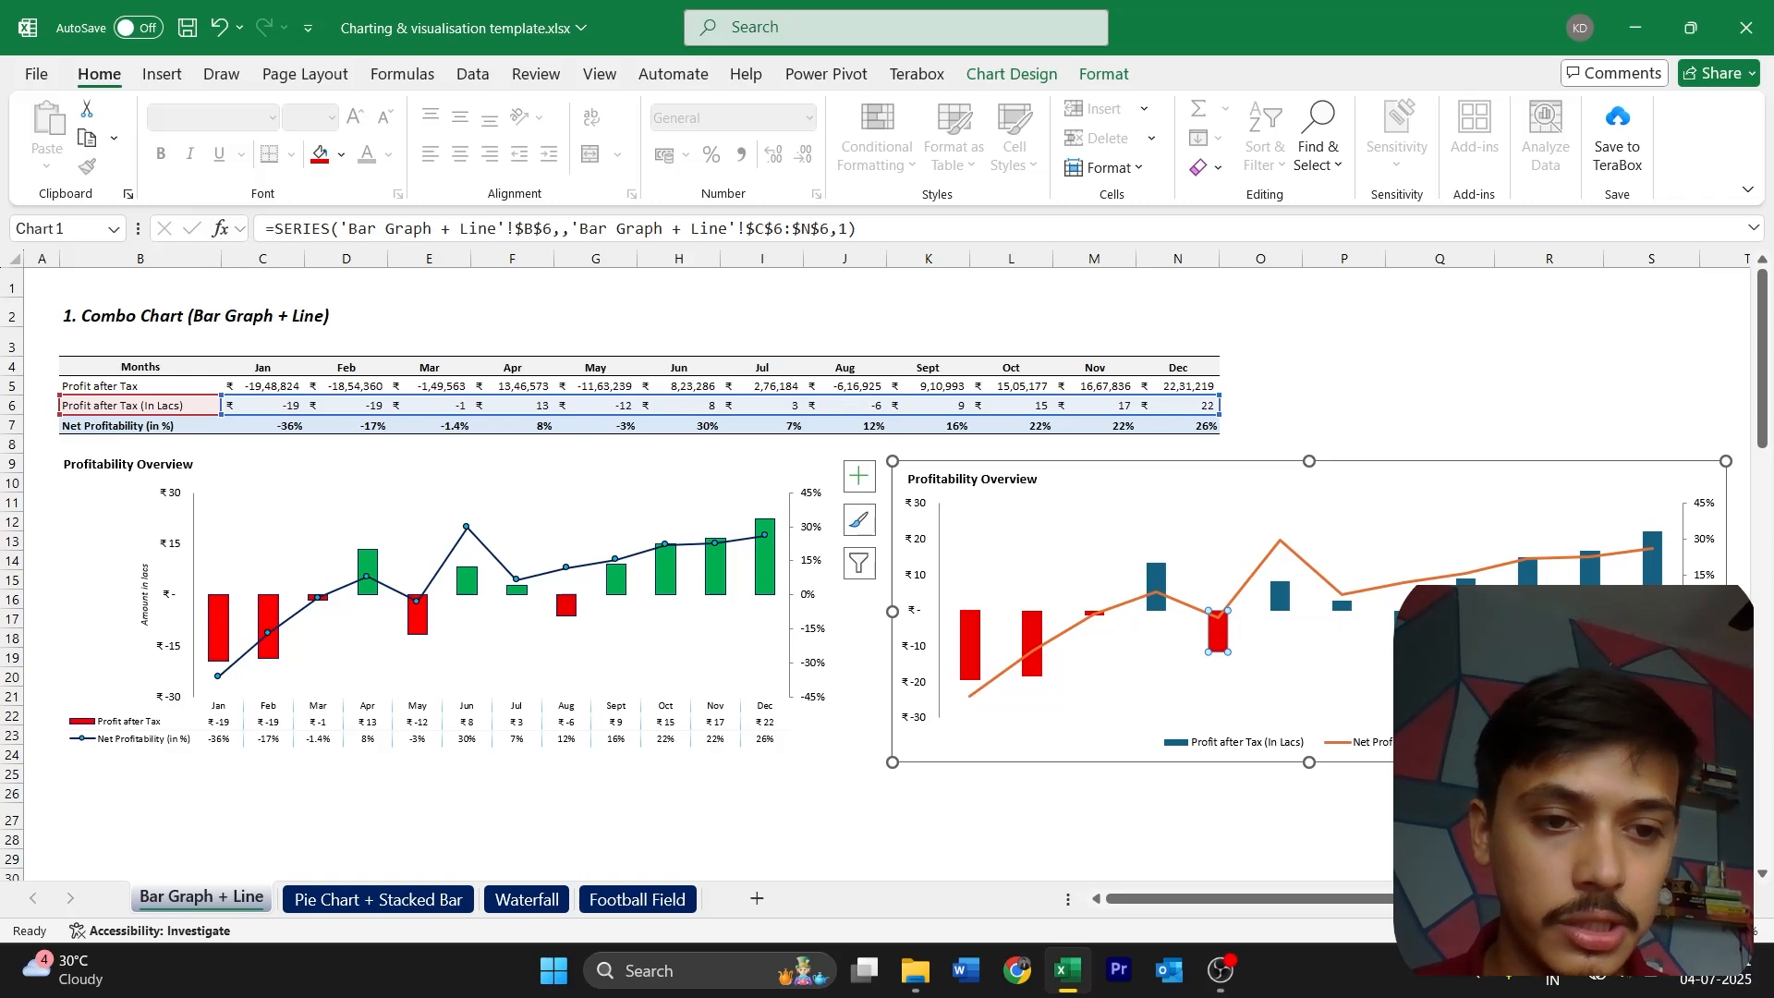
{"action": "left_click", "coordinate": [1403, 621]}
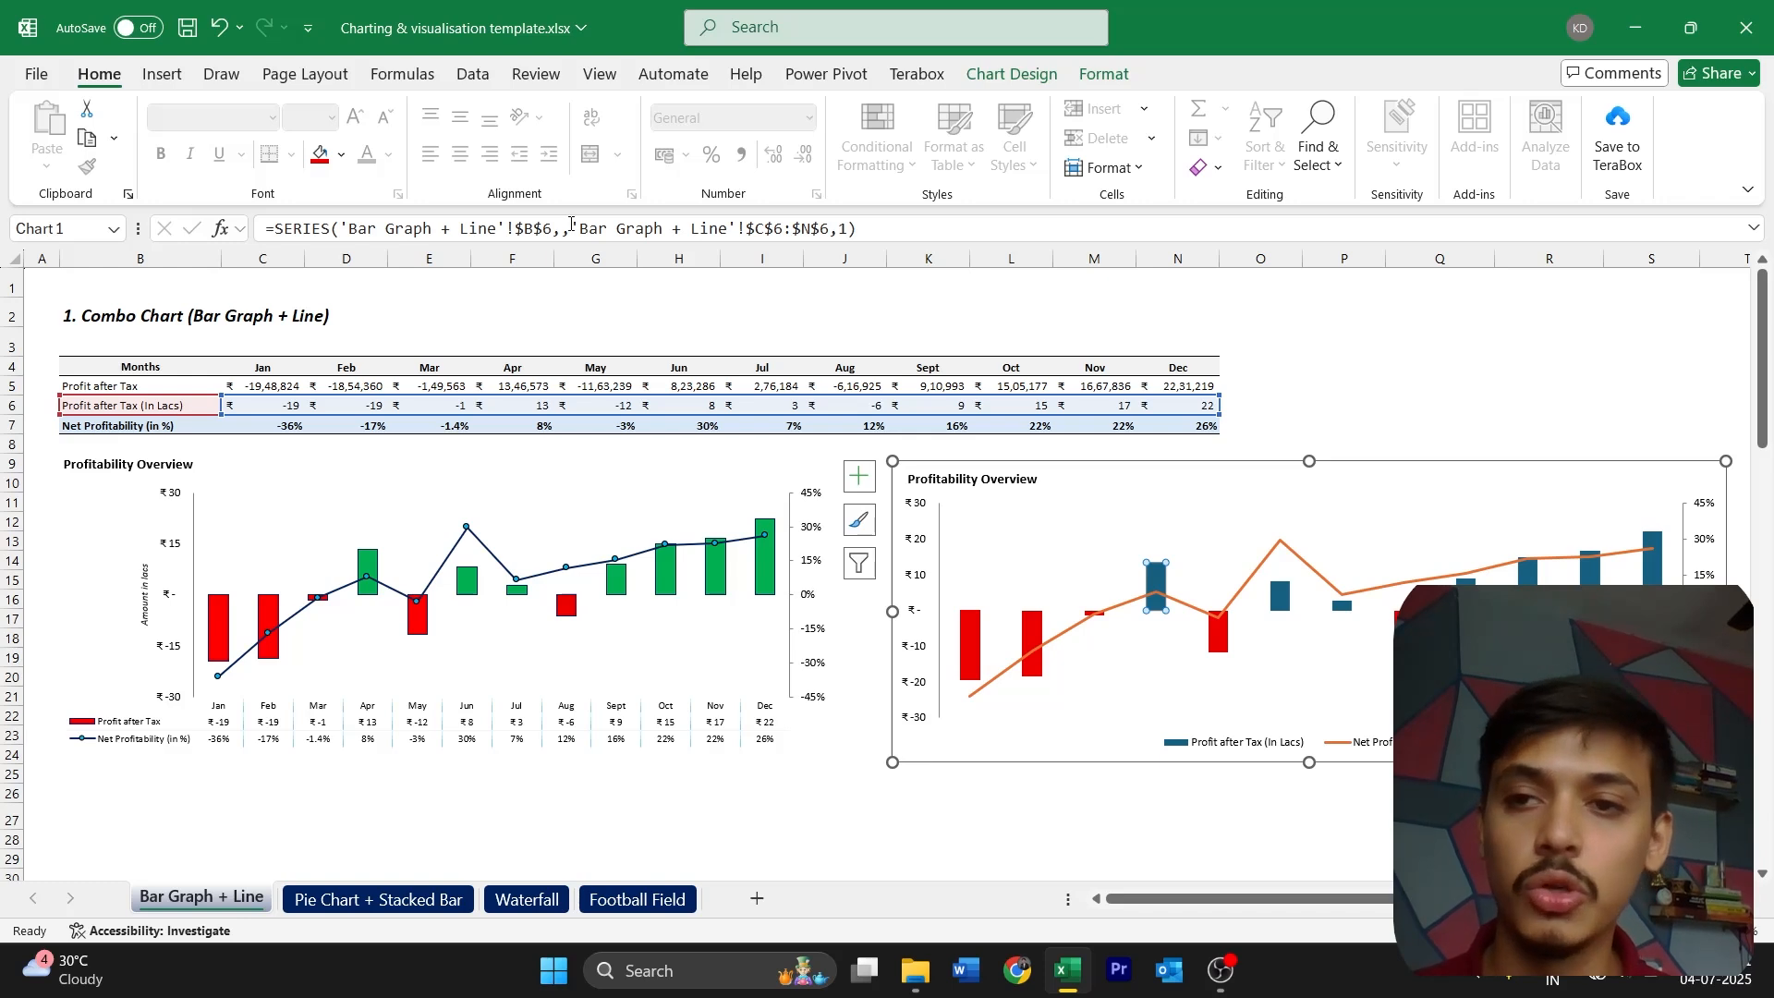
Fill the April column and all remaining positive profit columns of the new chart with standard green
{"action": "left_click", "coordinate": [342, 159]}
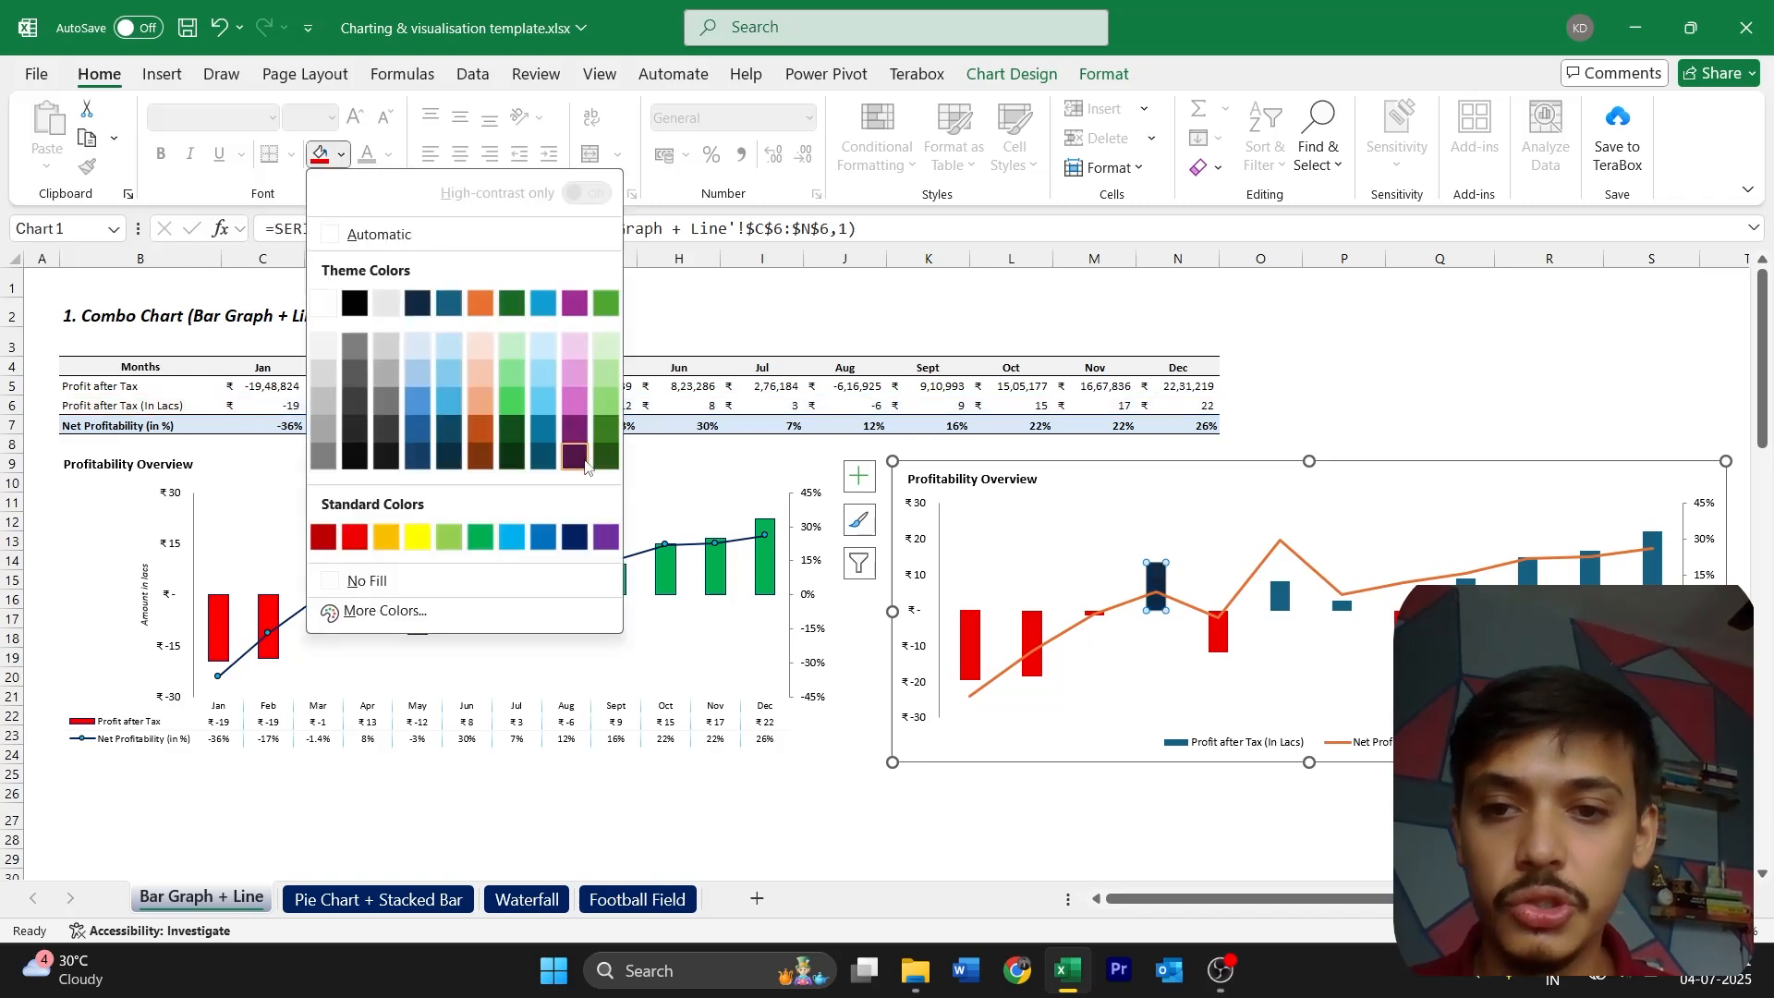
{"action": "left_click", "coordinate": [479, 536]}
{"action": "left_click", "coordinate": [1280, 596]}
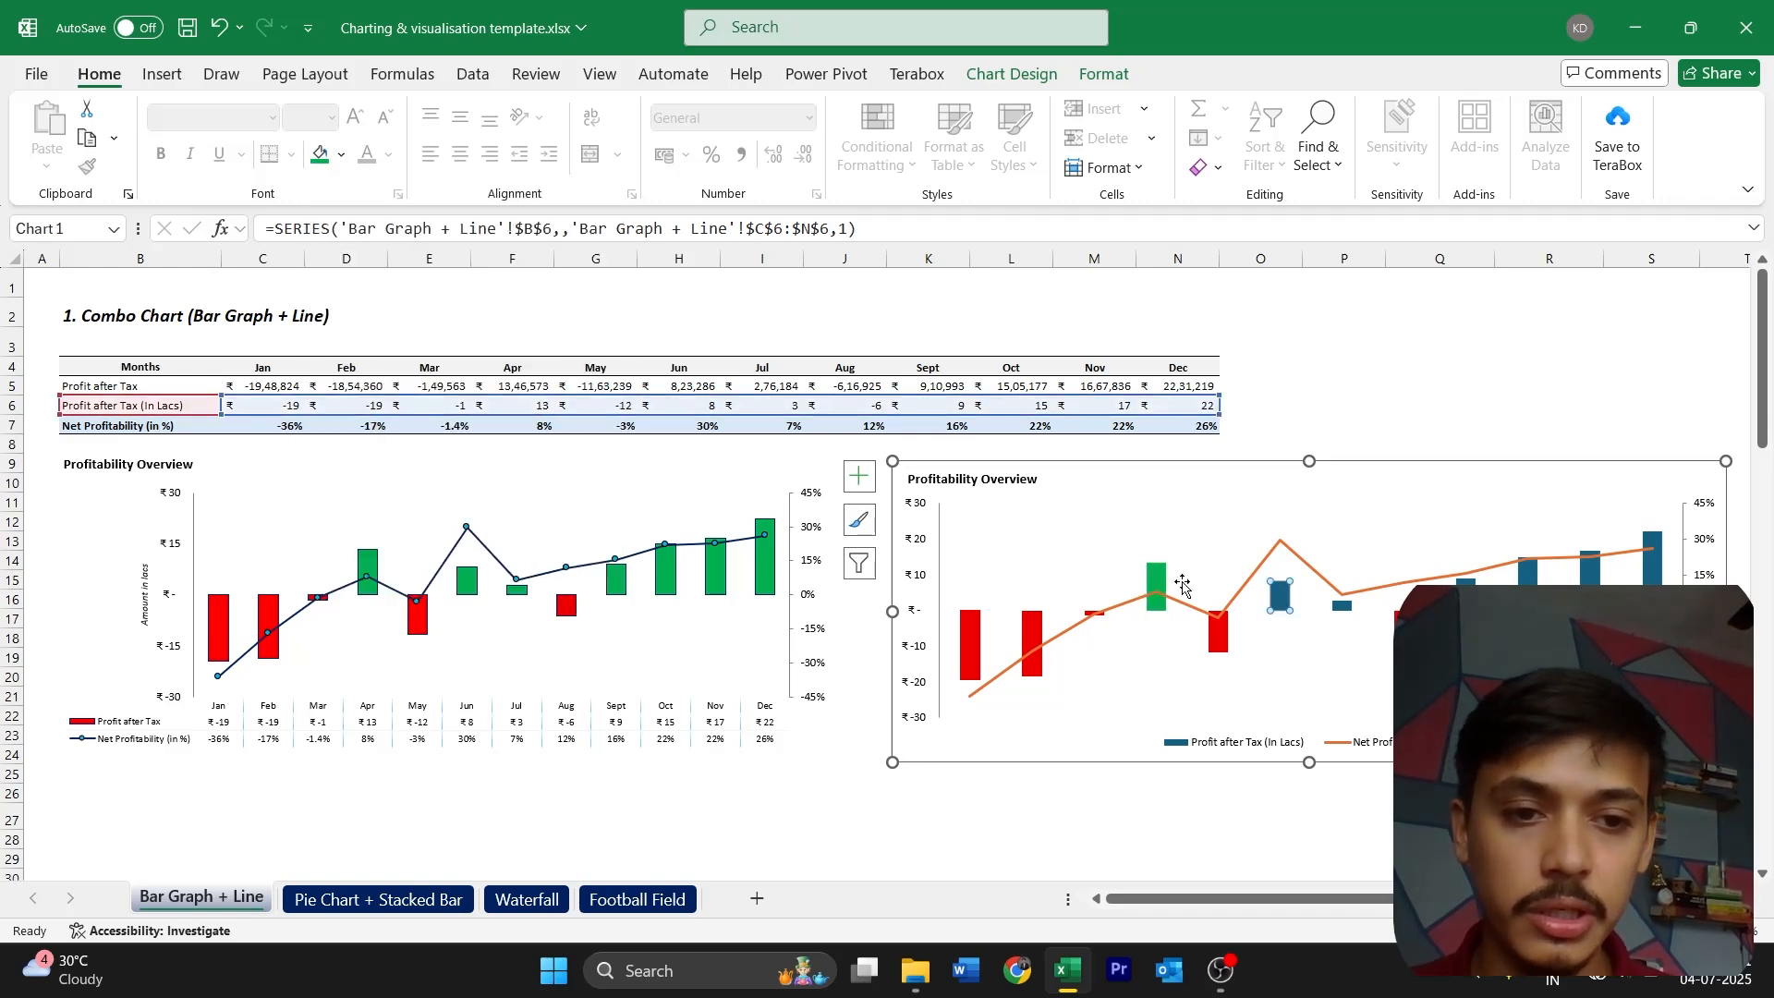
{"action": "left_click", "coordinate": [318, 155]}
{"action": "key", "text": "Escape"}
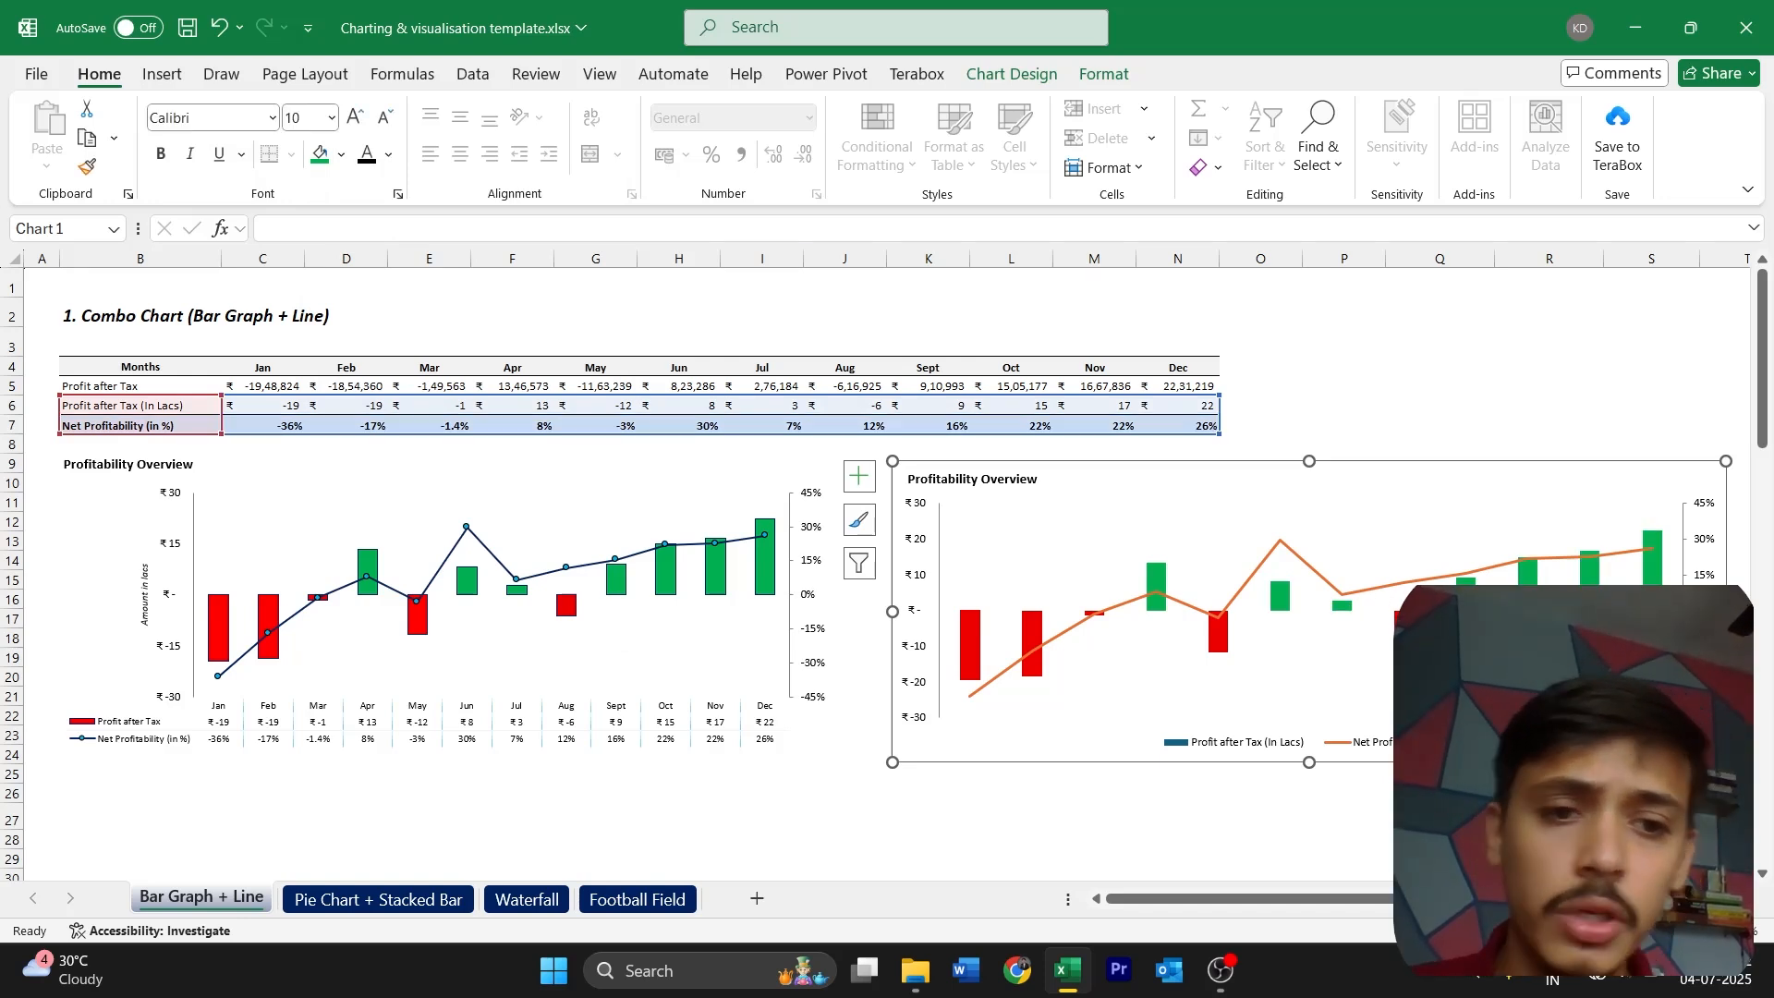
Narrow the new chart from its right edge so that it ends midway across column S
{"action": "left_click_drag", "start_coordinate": [1725, 611], "coordinate": [1657, 613]}
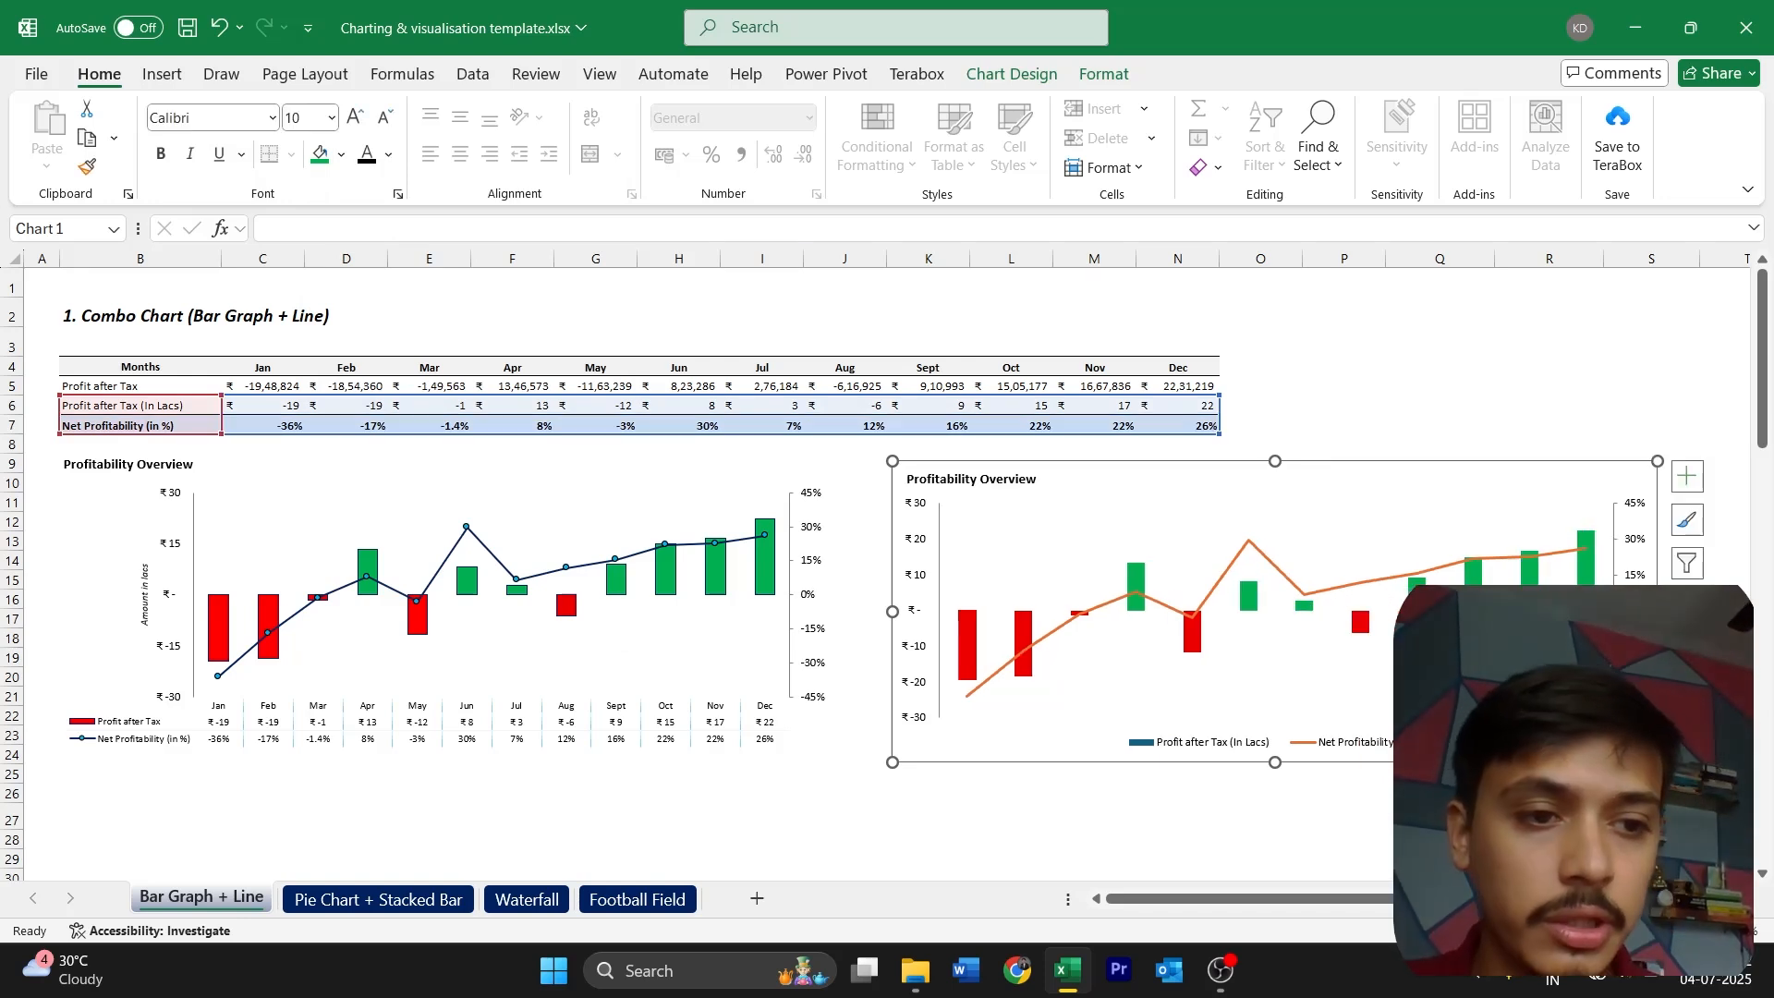
{"action": "left_click", "coordinate": [1679, 639]}
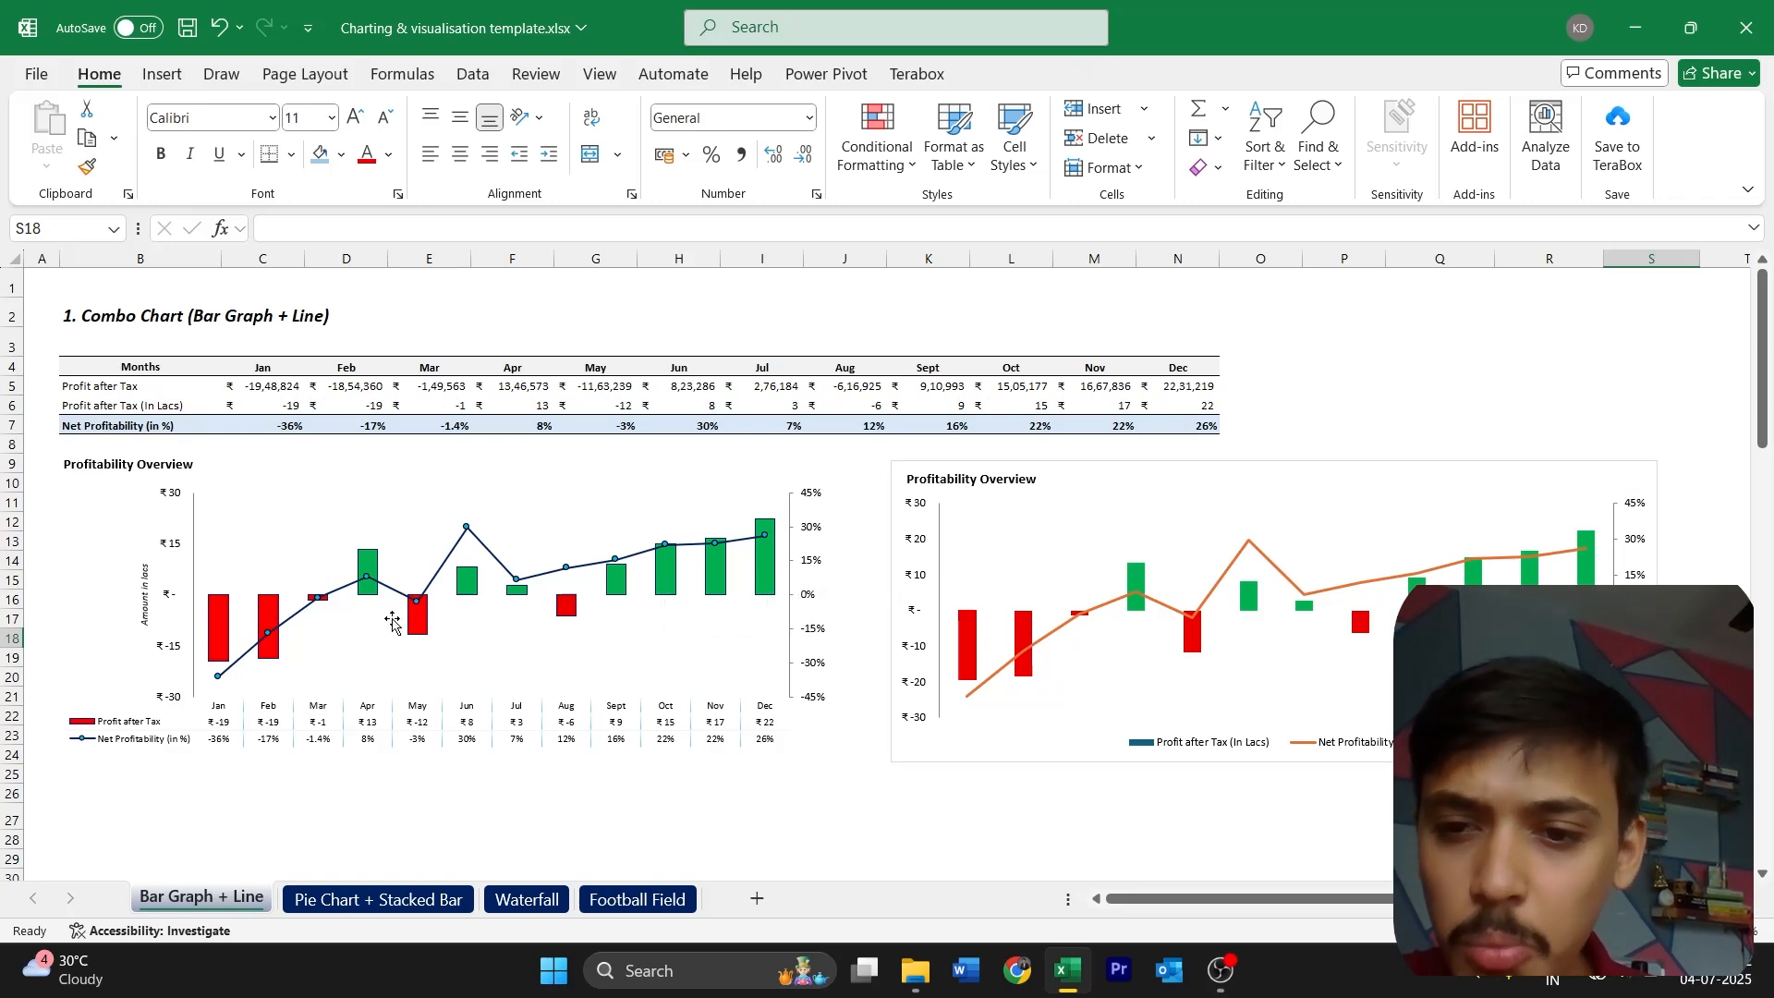
Give all Profit after Tax columns of the new chart a solid black border
{"action": "mouse_move", "coordinate": [519, 598]}
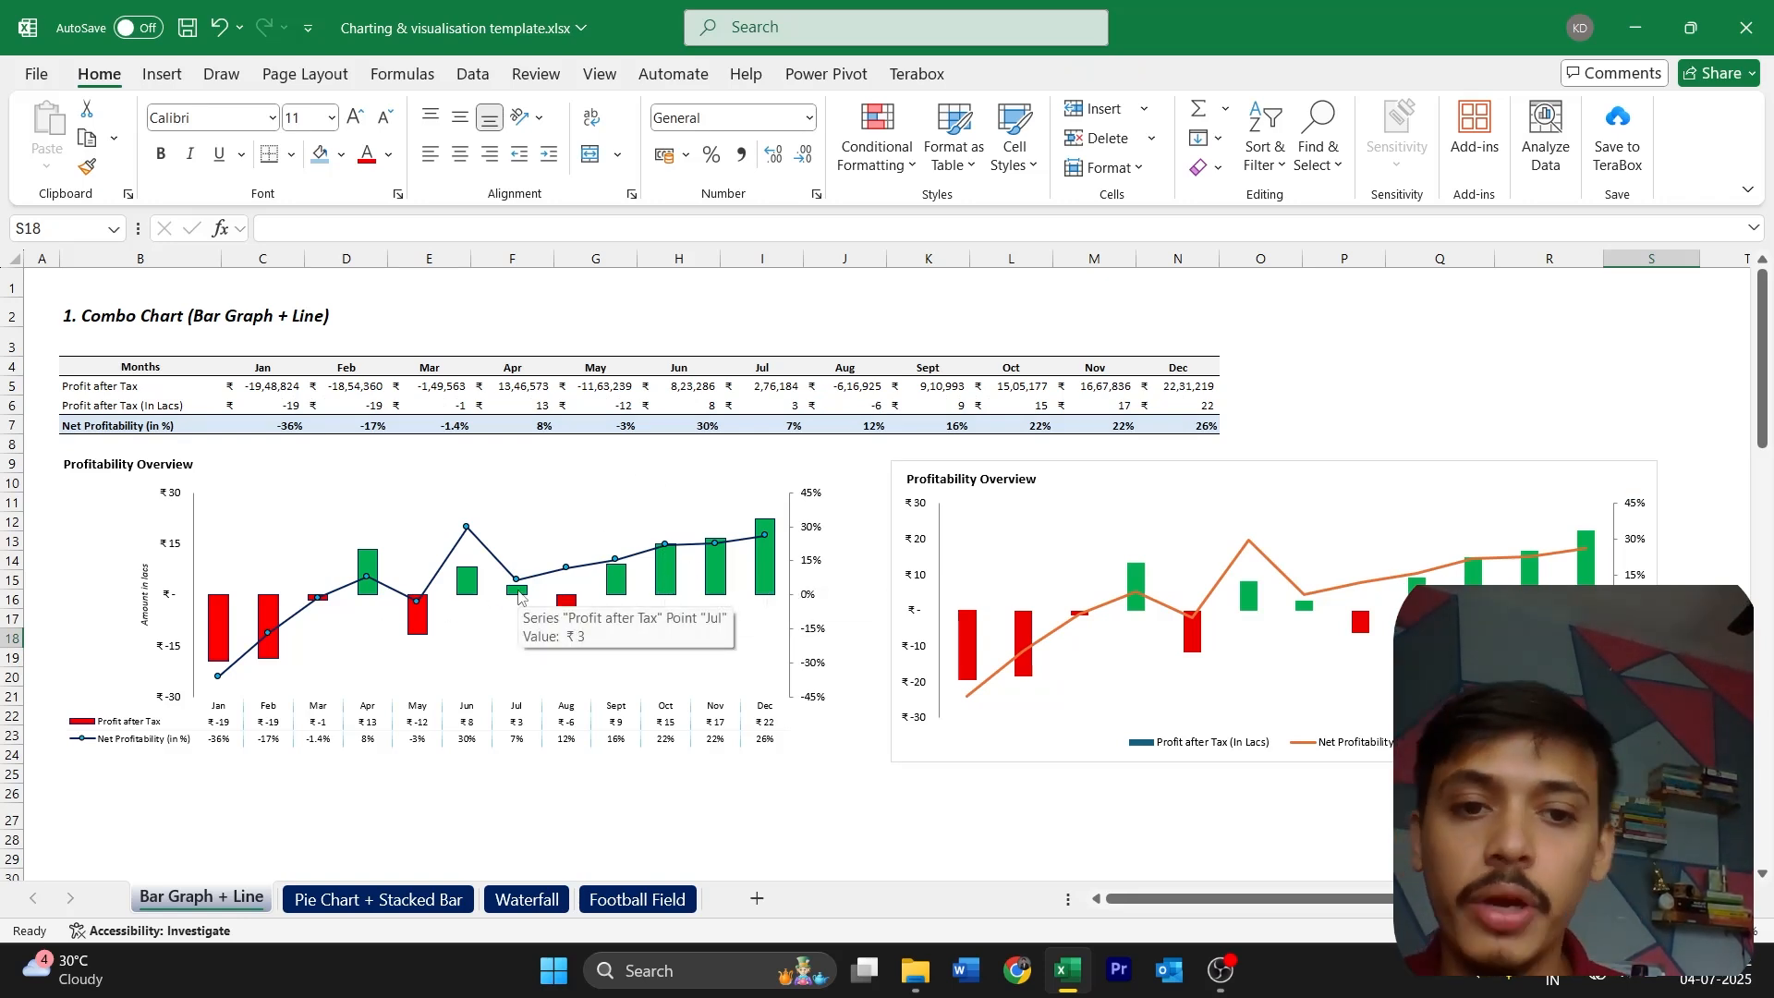
{"action": "left_click", "coordinate": [1053, 601]}
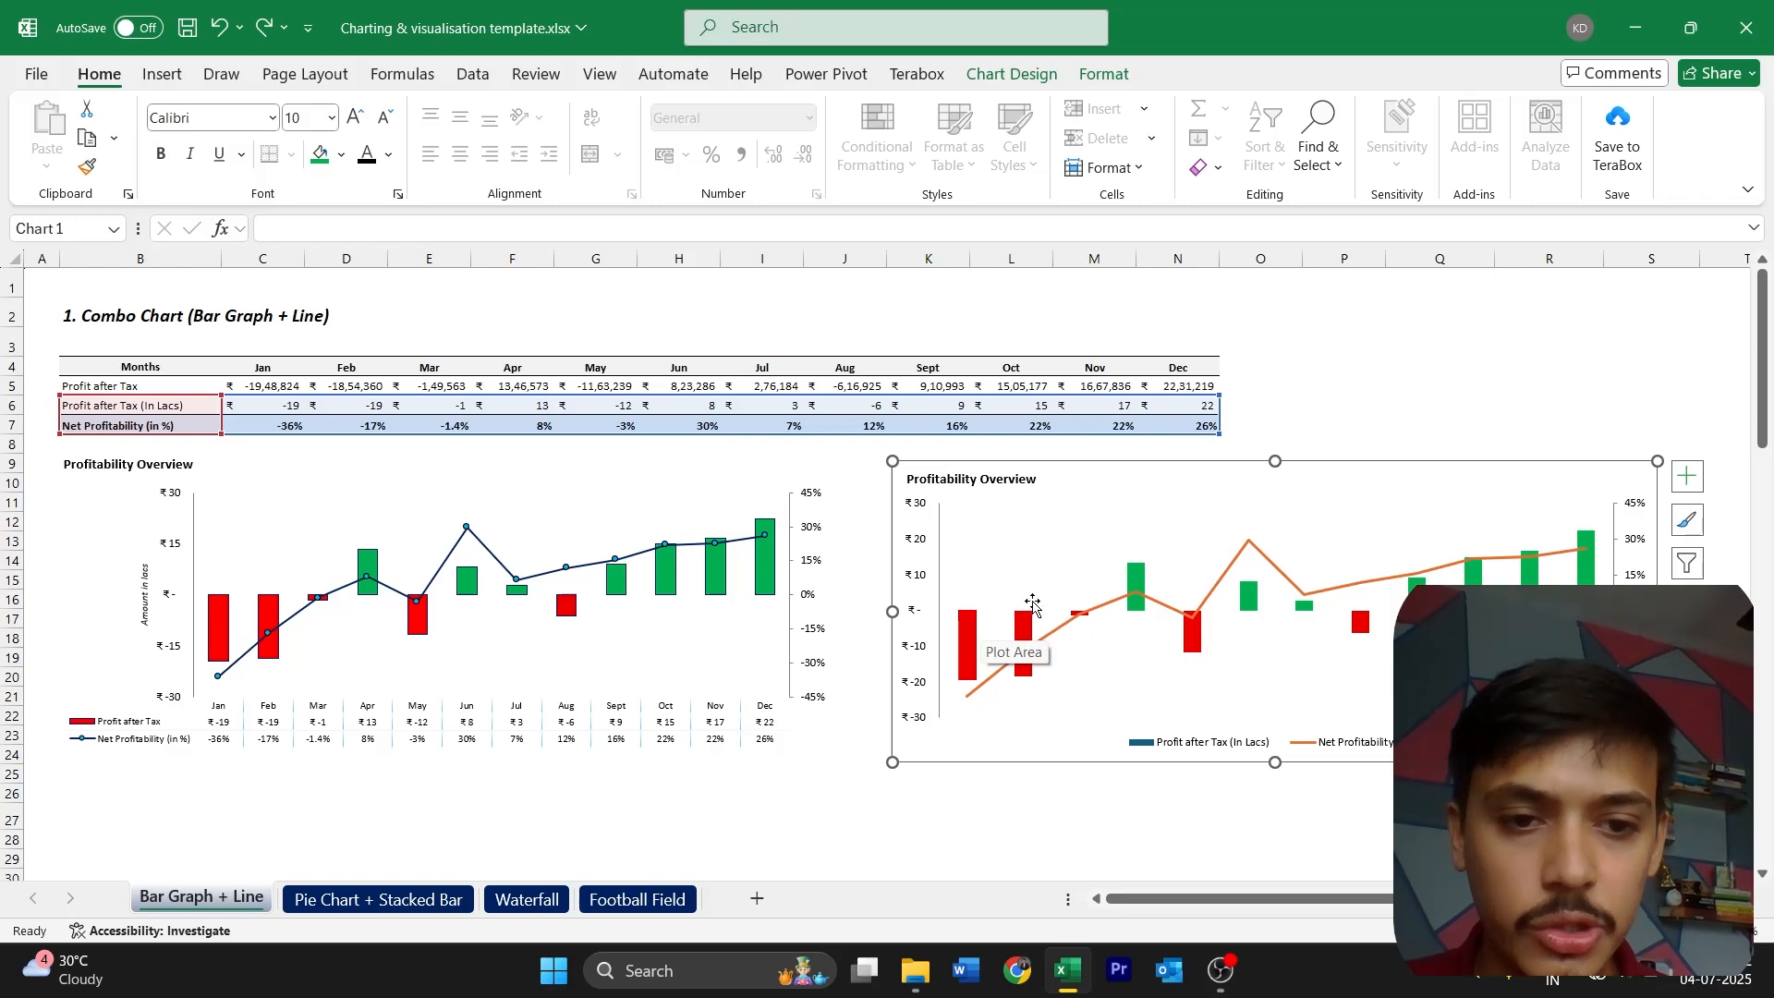
{"action": "left_click", "coordinate": [1024, 636]}
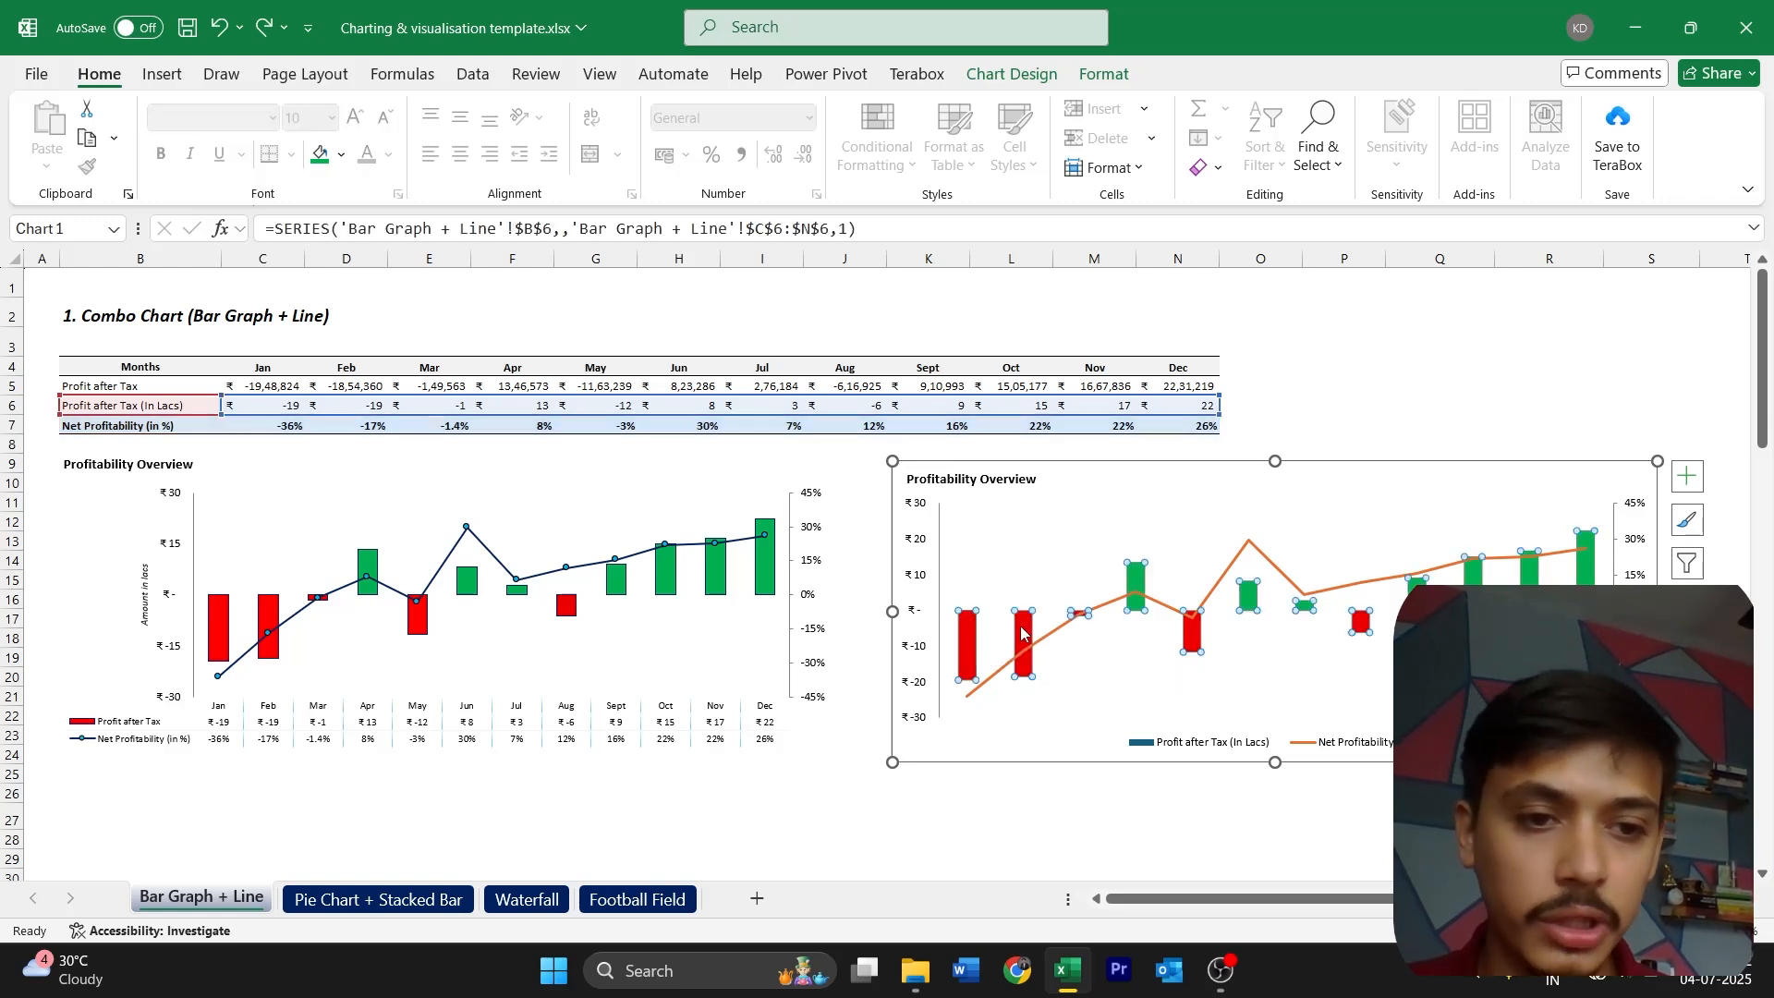
{"action": "double_click", "coordinate": [1254, 610]}
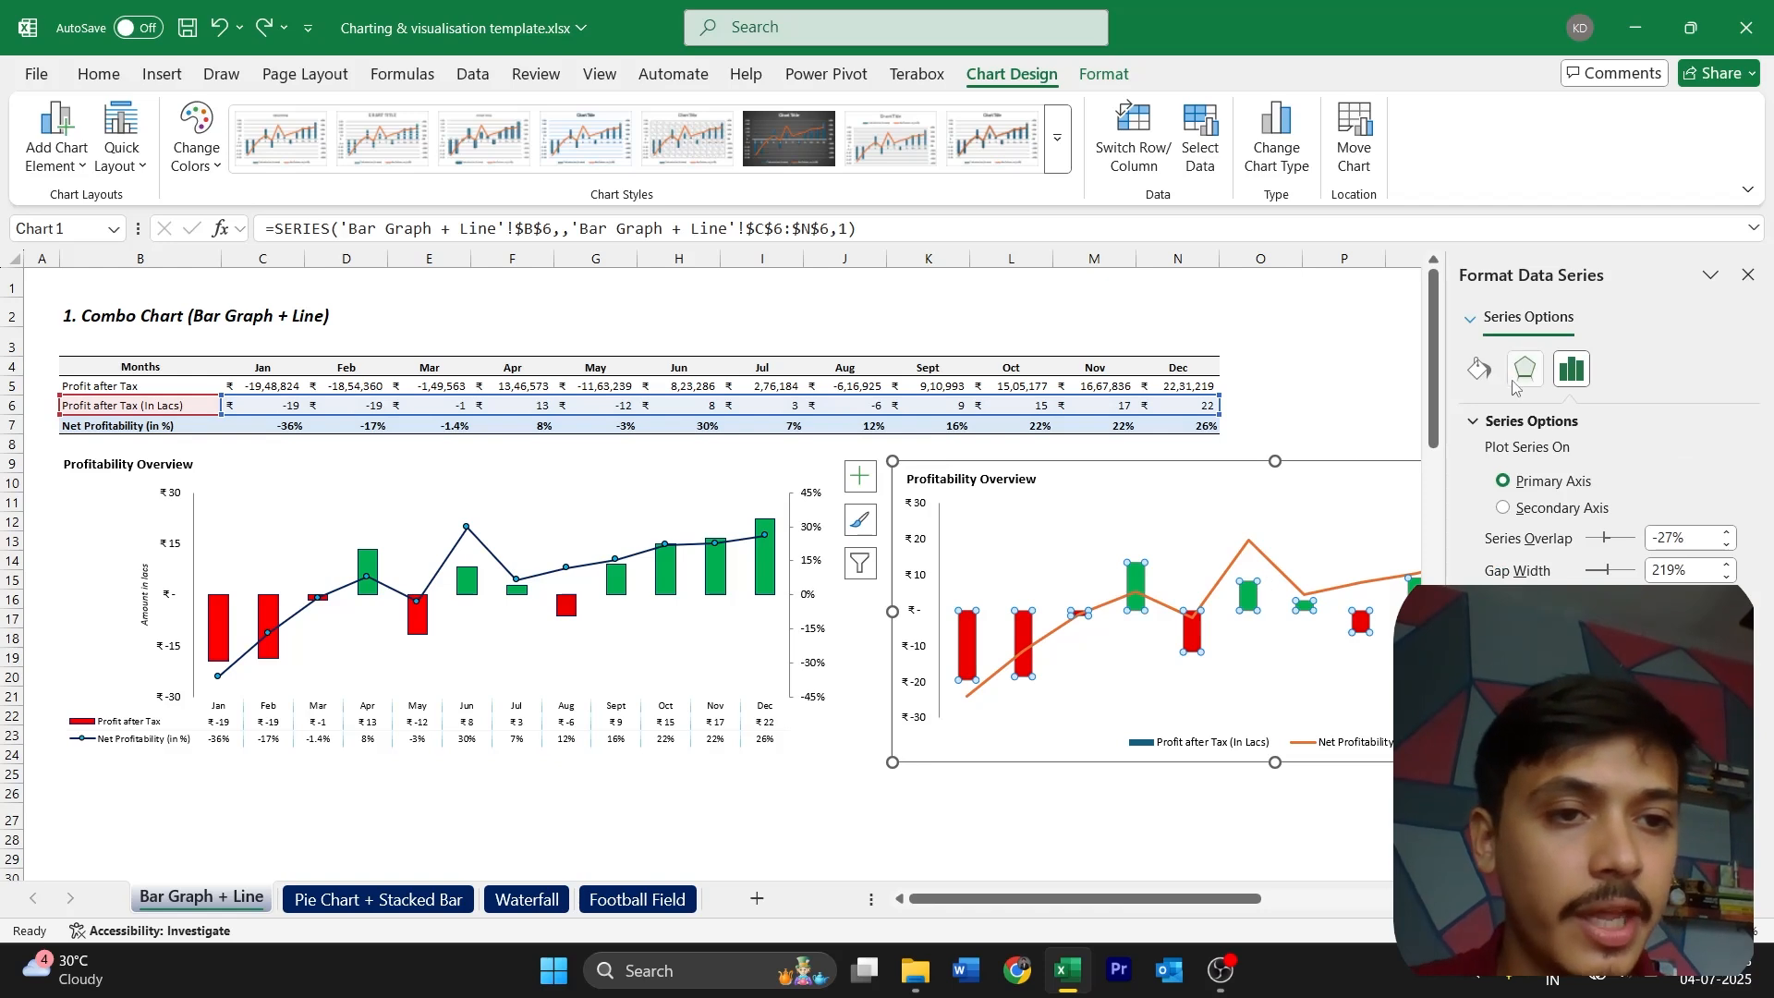
{"action": "left_click", "coordinate": [1481, 372]}
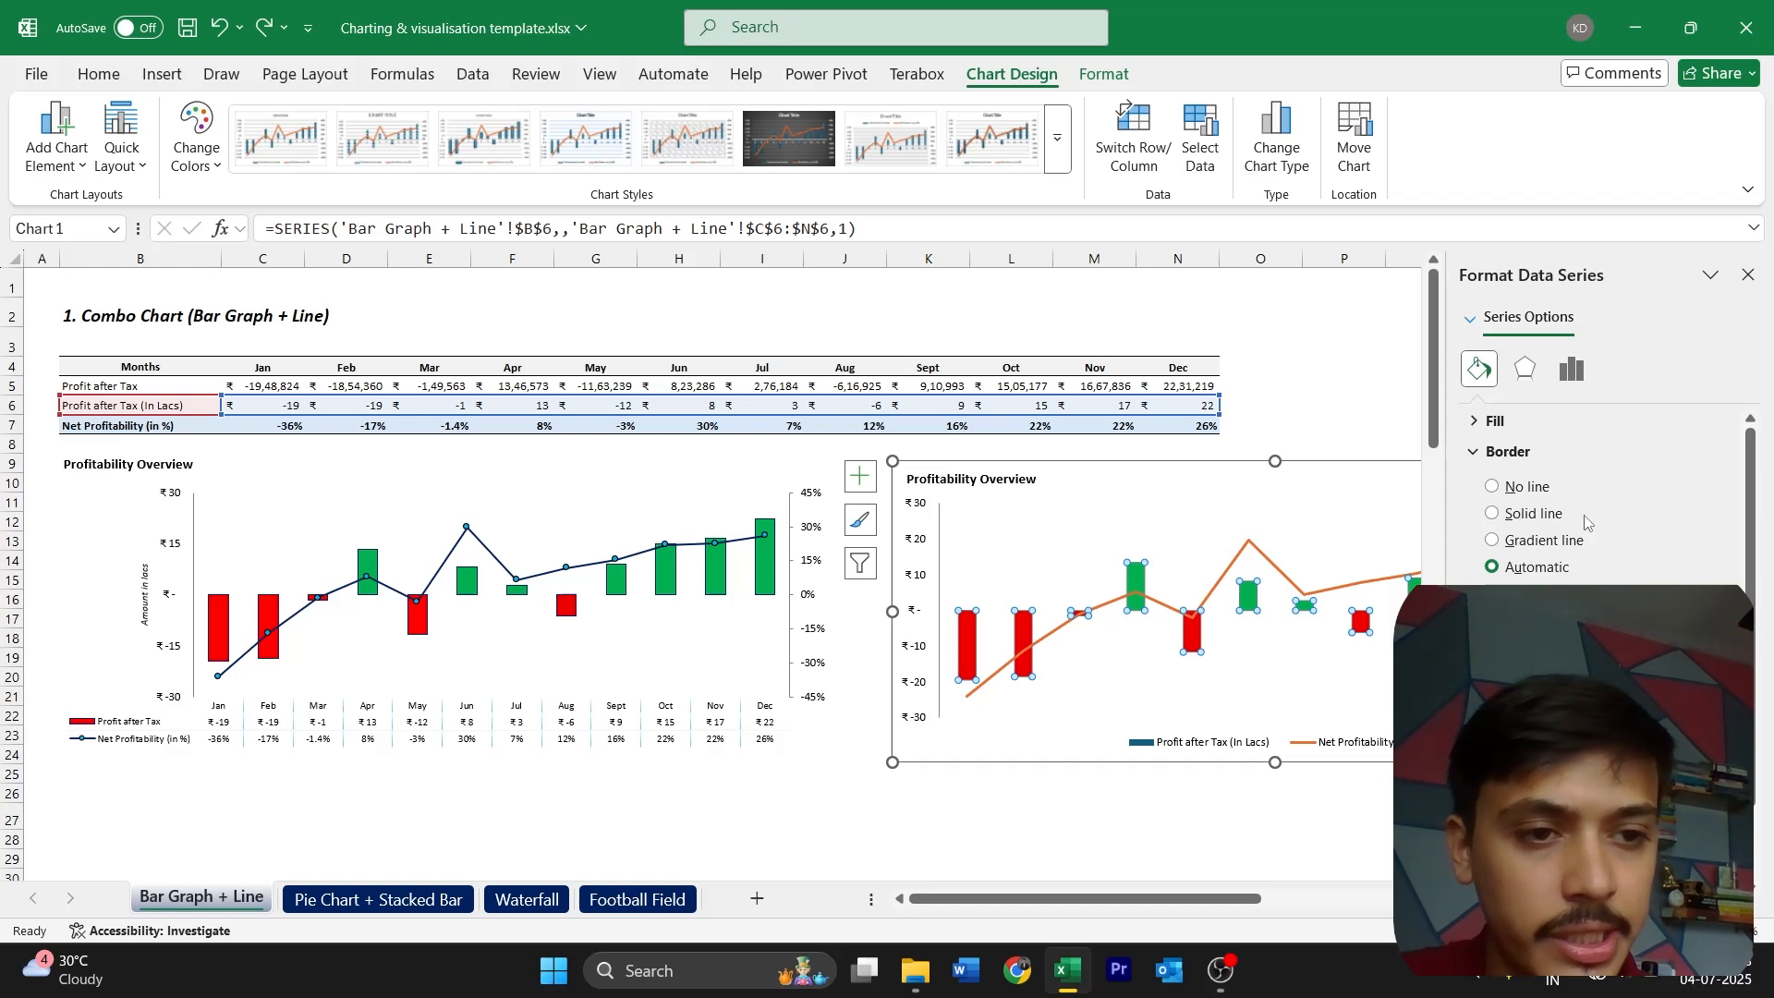
{"action": "left_click", "coordinate": [1526, 515]}
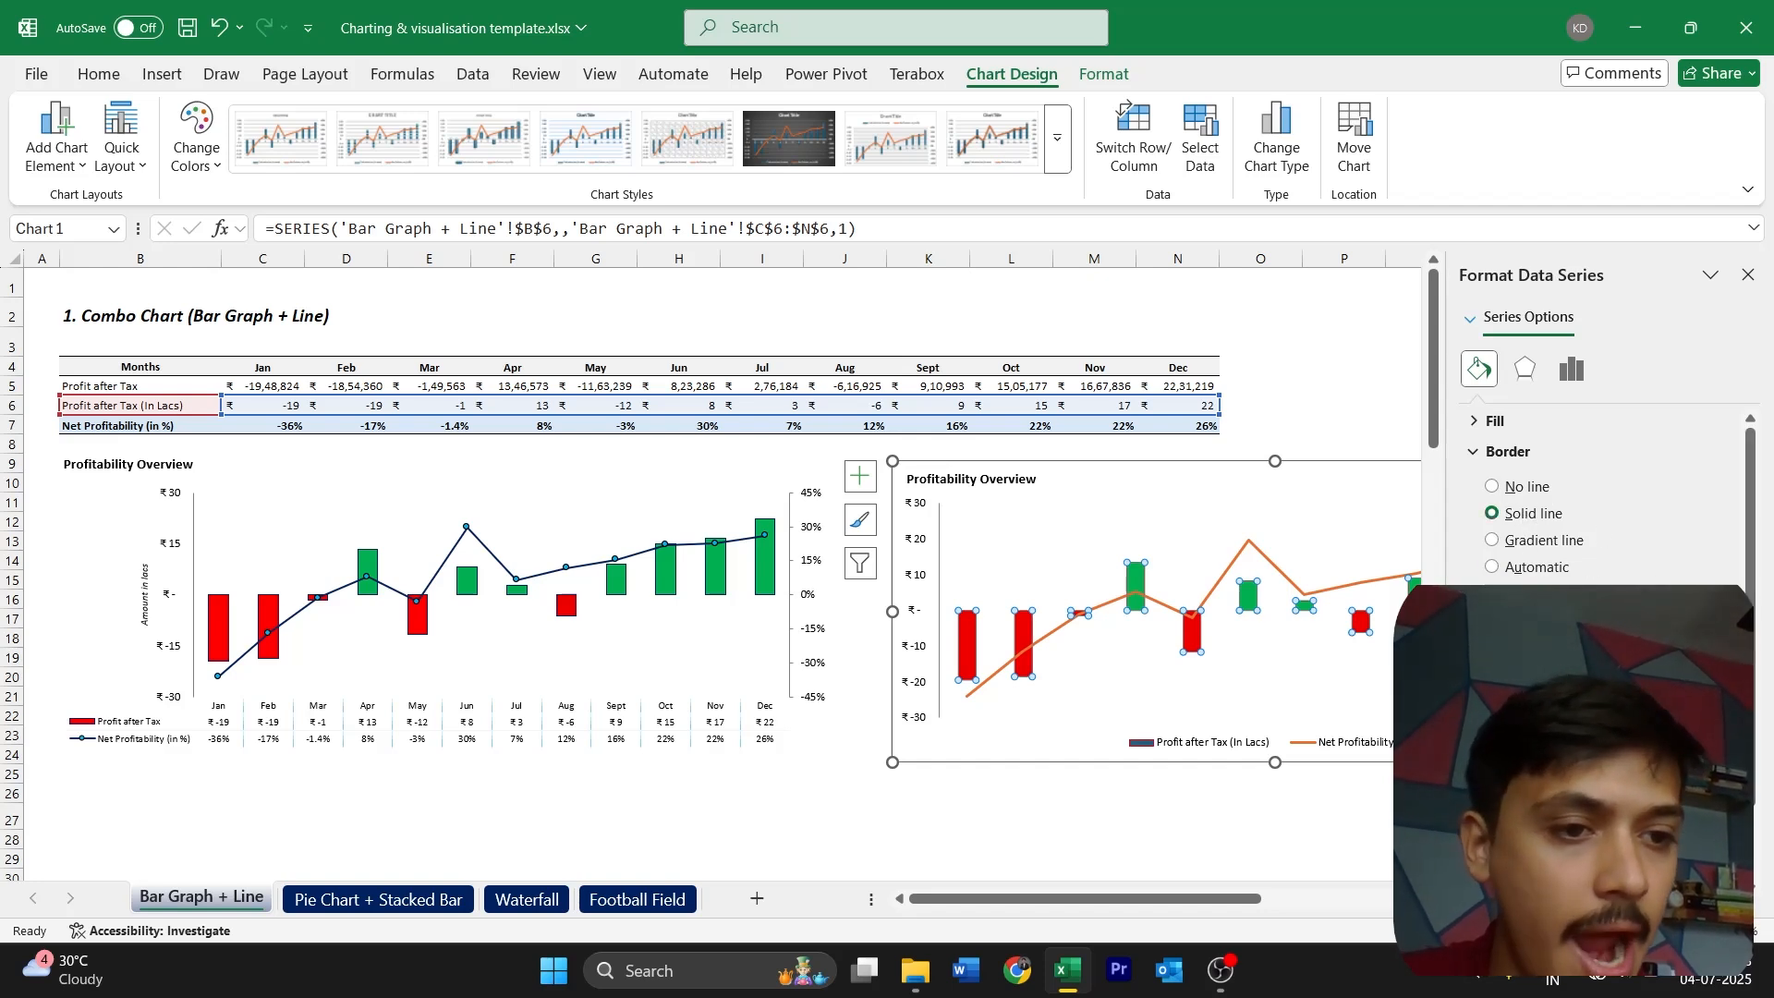
{"action": "left_click", "coordinate": [1720, 617]}
{"action": "left_click", "coordinate": [1499, 308]}
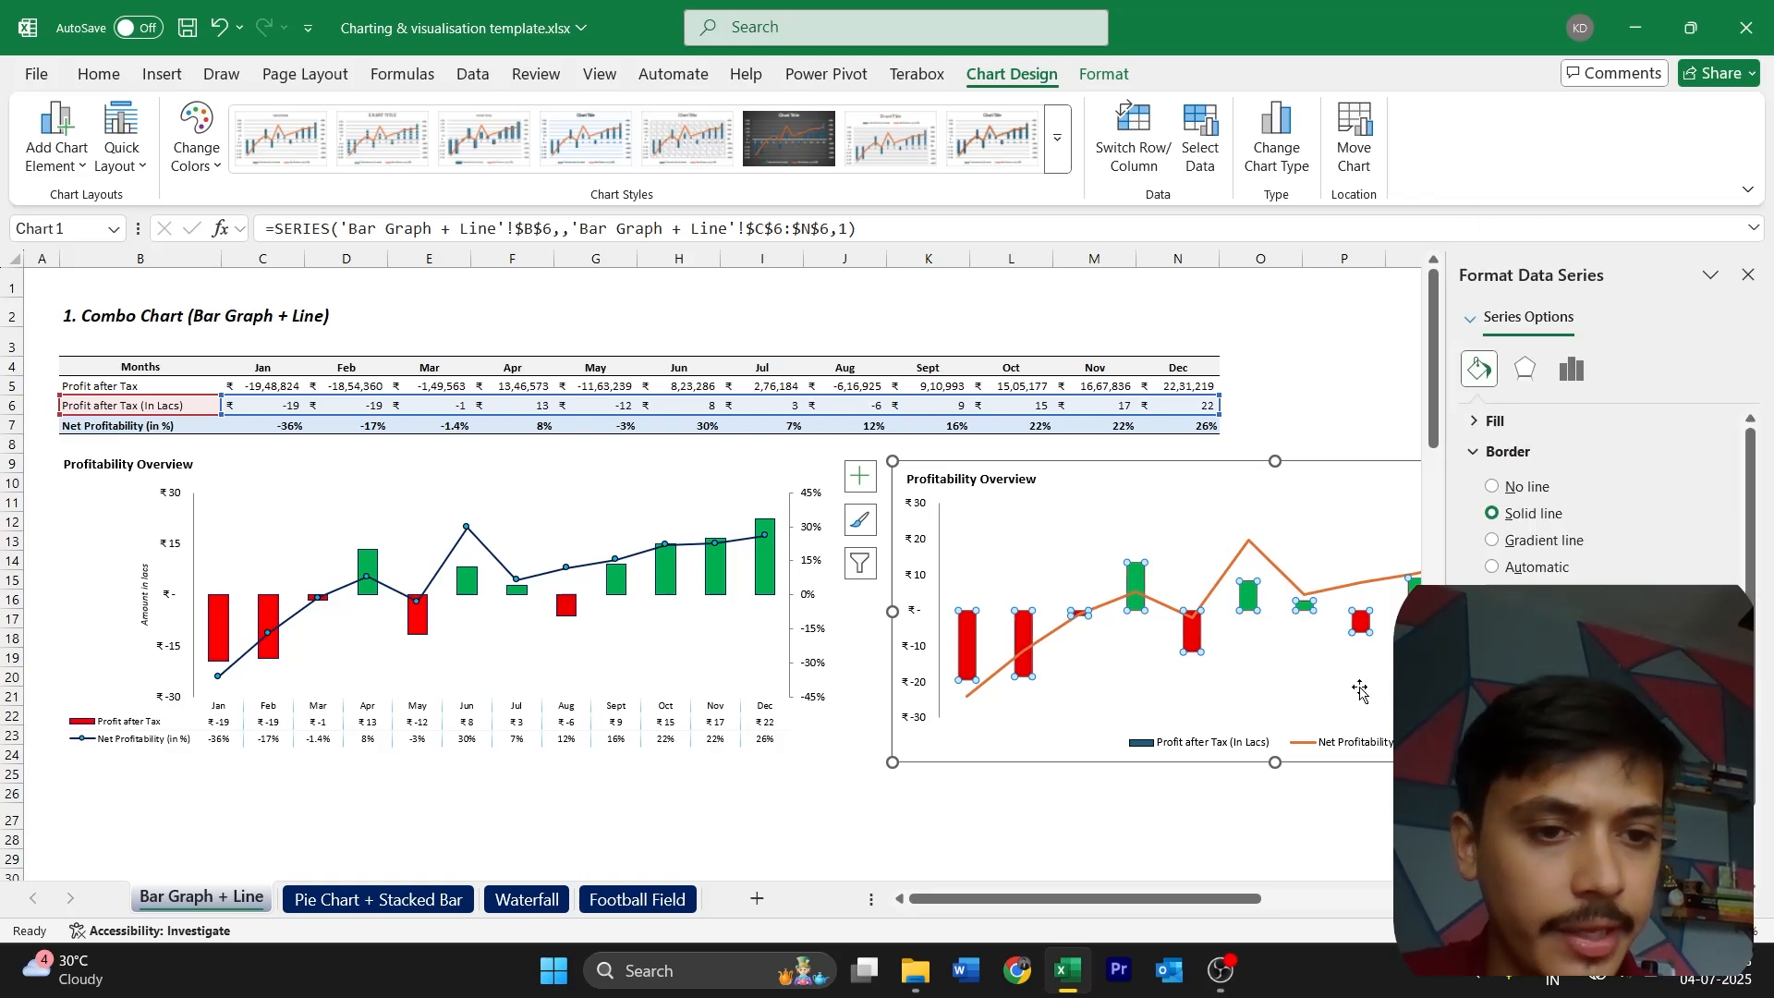
{"action": "left_click", "coordinate": [1748, 275]}
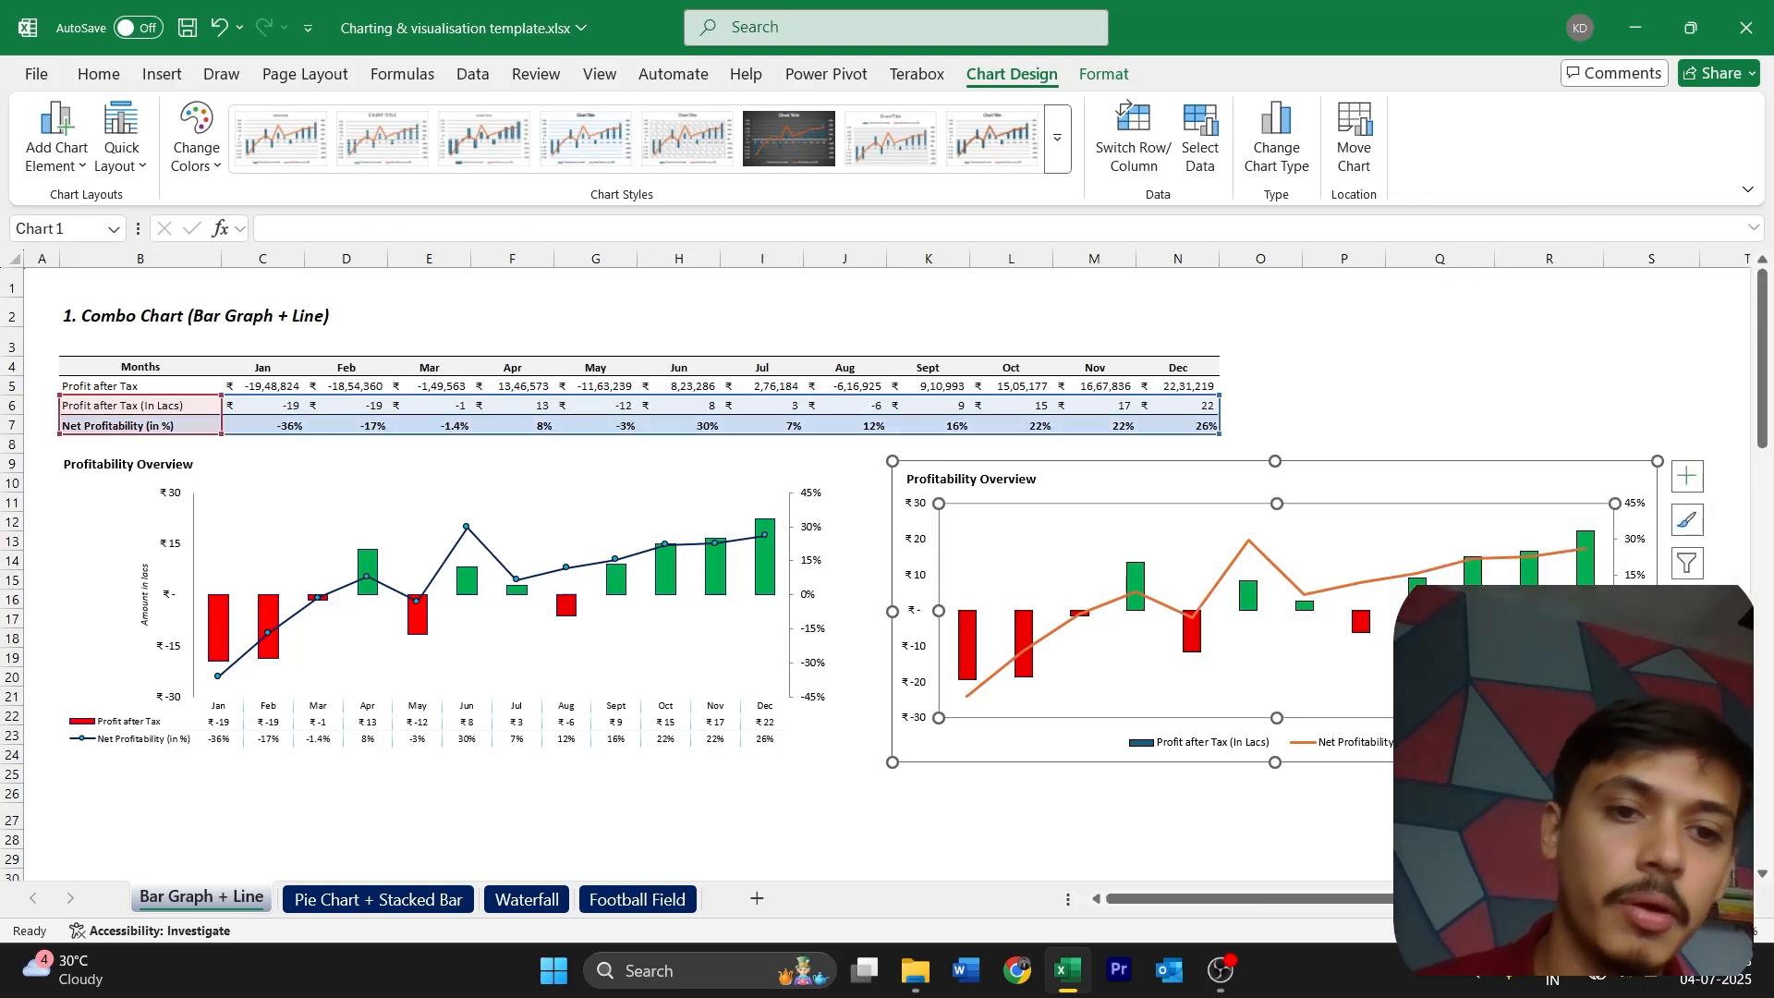
Narrow the new chart's plot area from its left edge and add axis titles to the chart
{"action": "left_click_drag", "start_coordinate": [939, 610], "coordinate": [1021, 611]}
{"action": "left_click", "coordinate": [1001, 610]}
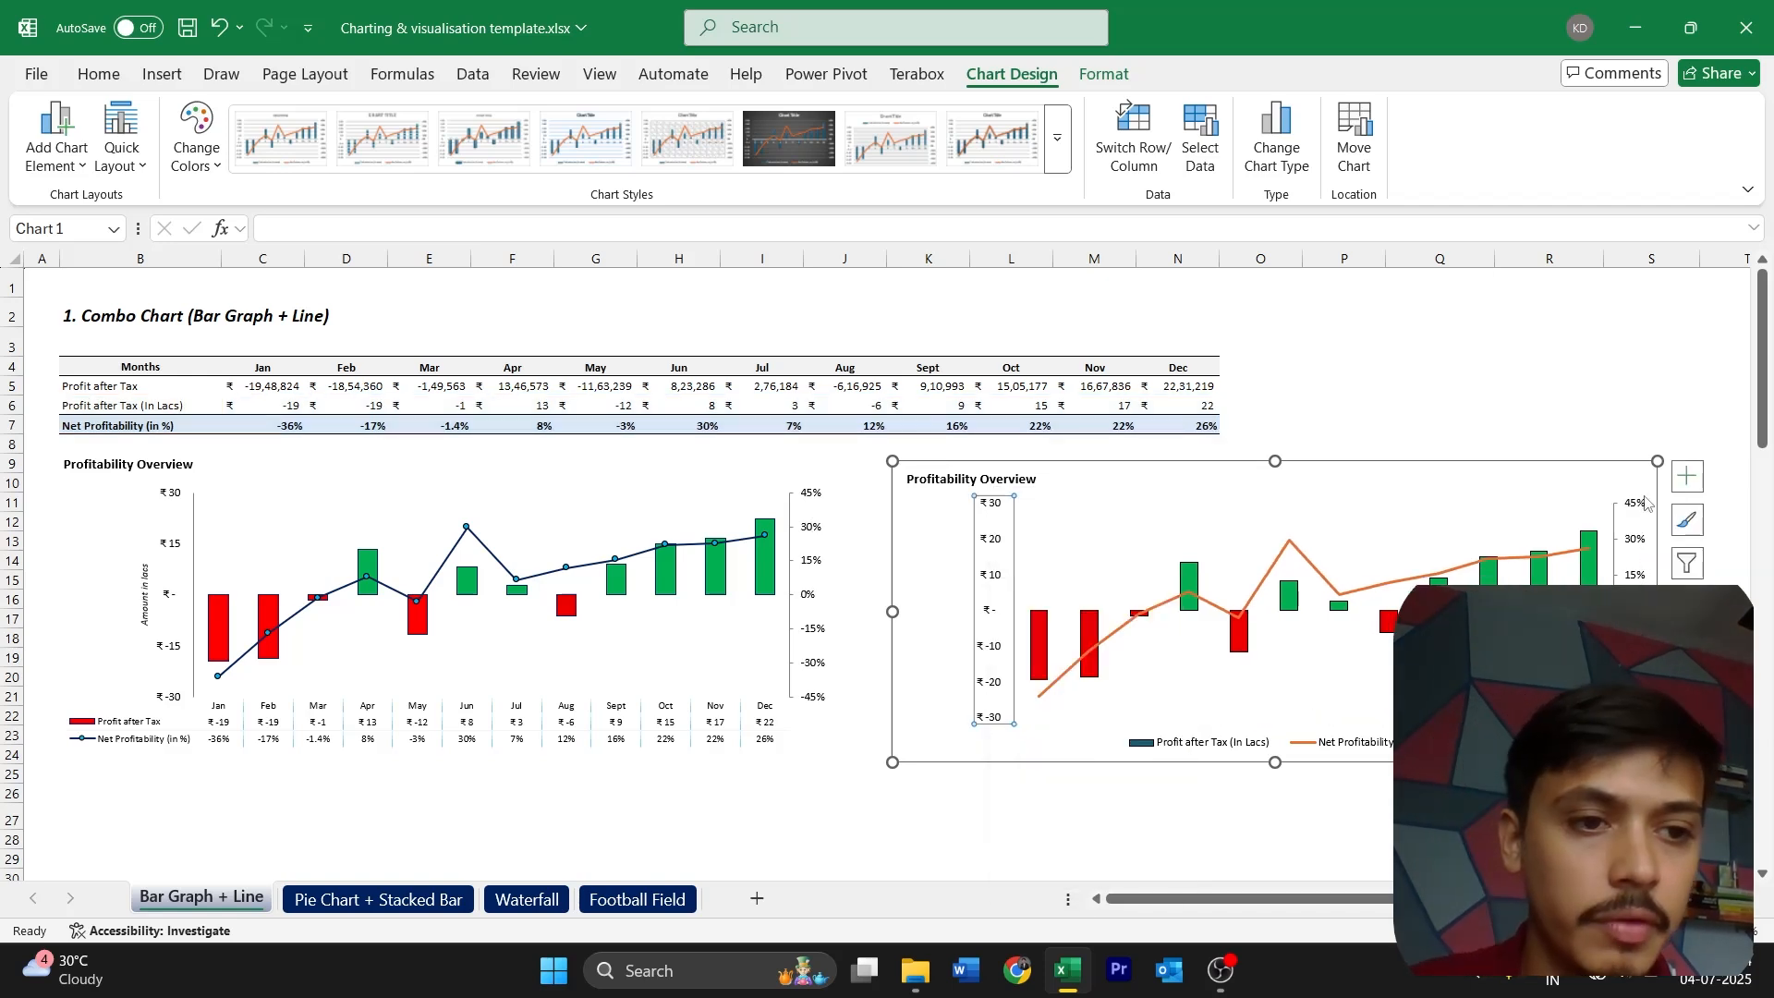
{"action": "left_click", "coordinate": [1687, 475]}
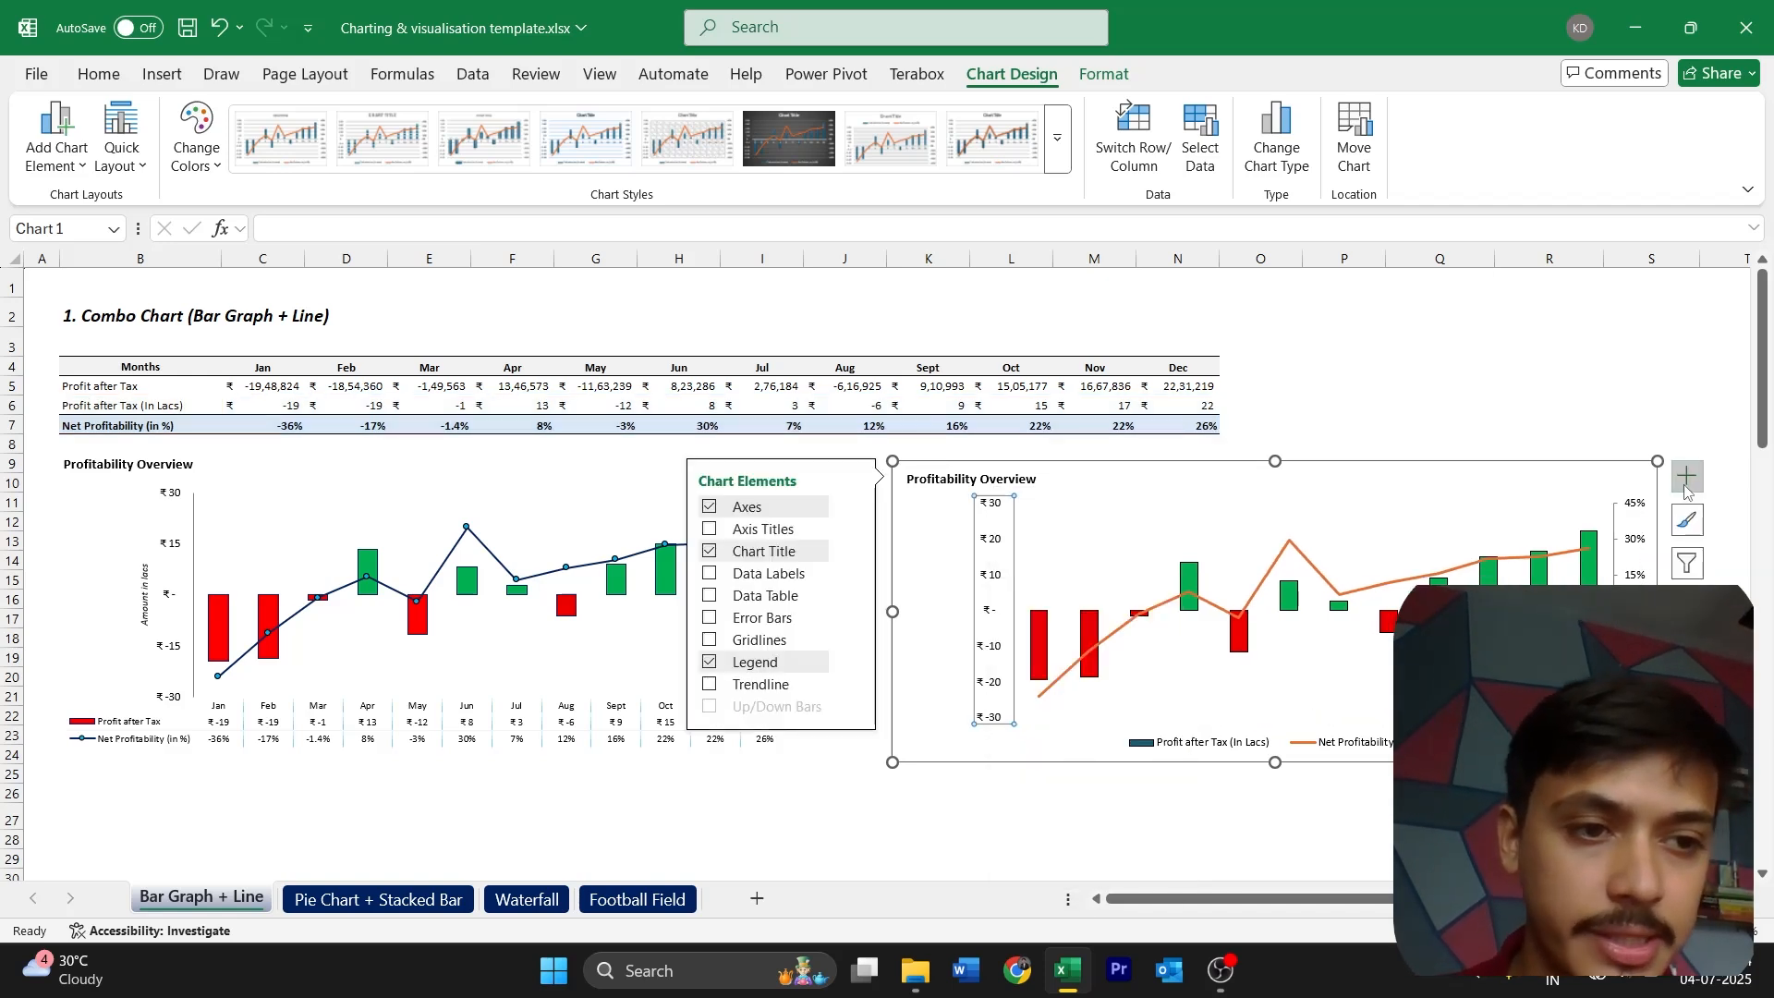
{"action": "left_click", "coordinate": [765, 531]}
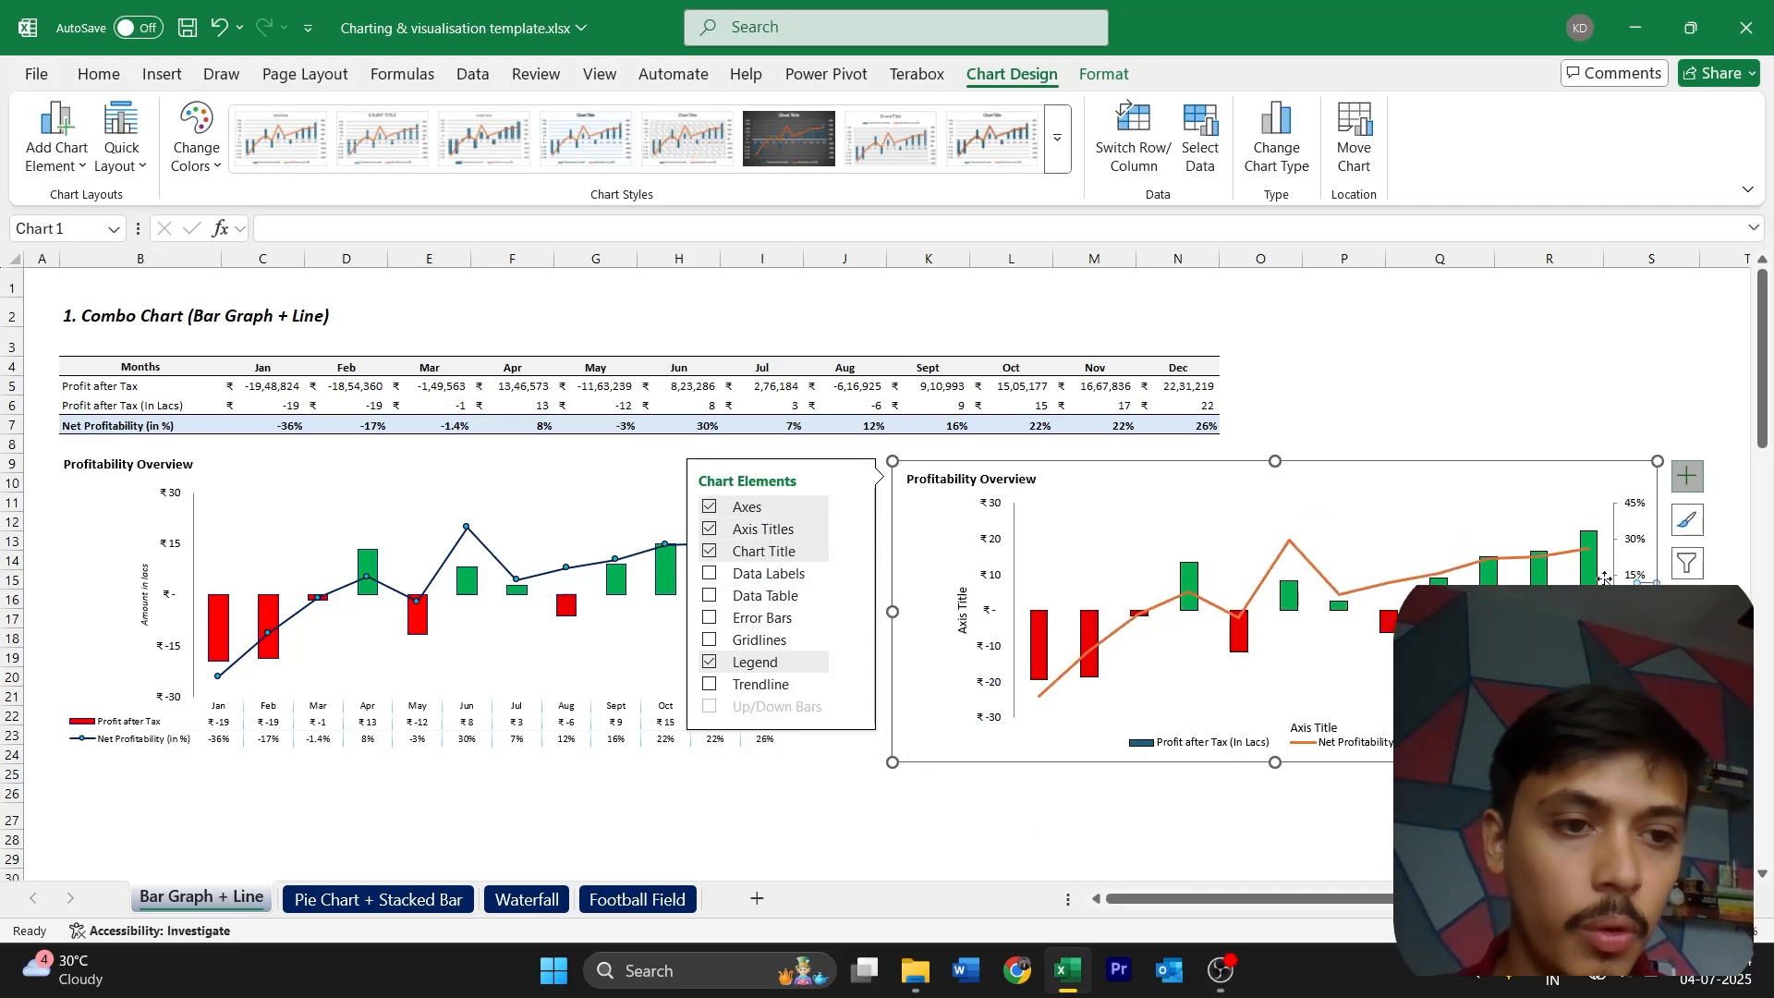
Delete the horizontal and secondary axis titles of the new chart, keeping the primary vertical axis title
{"action": "left_click", "coordinate": [1329, 726]}
{"action": "key", "text": "Delete"}
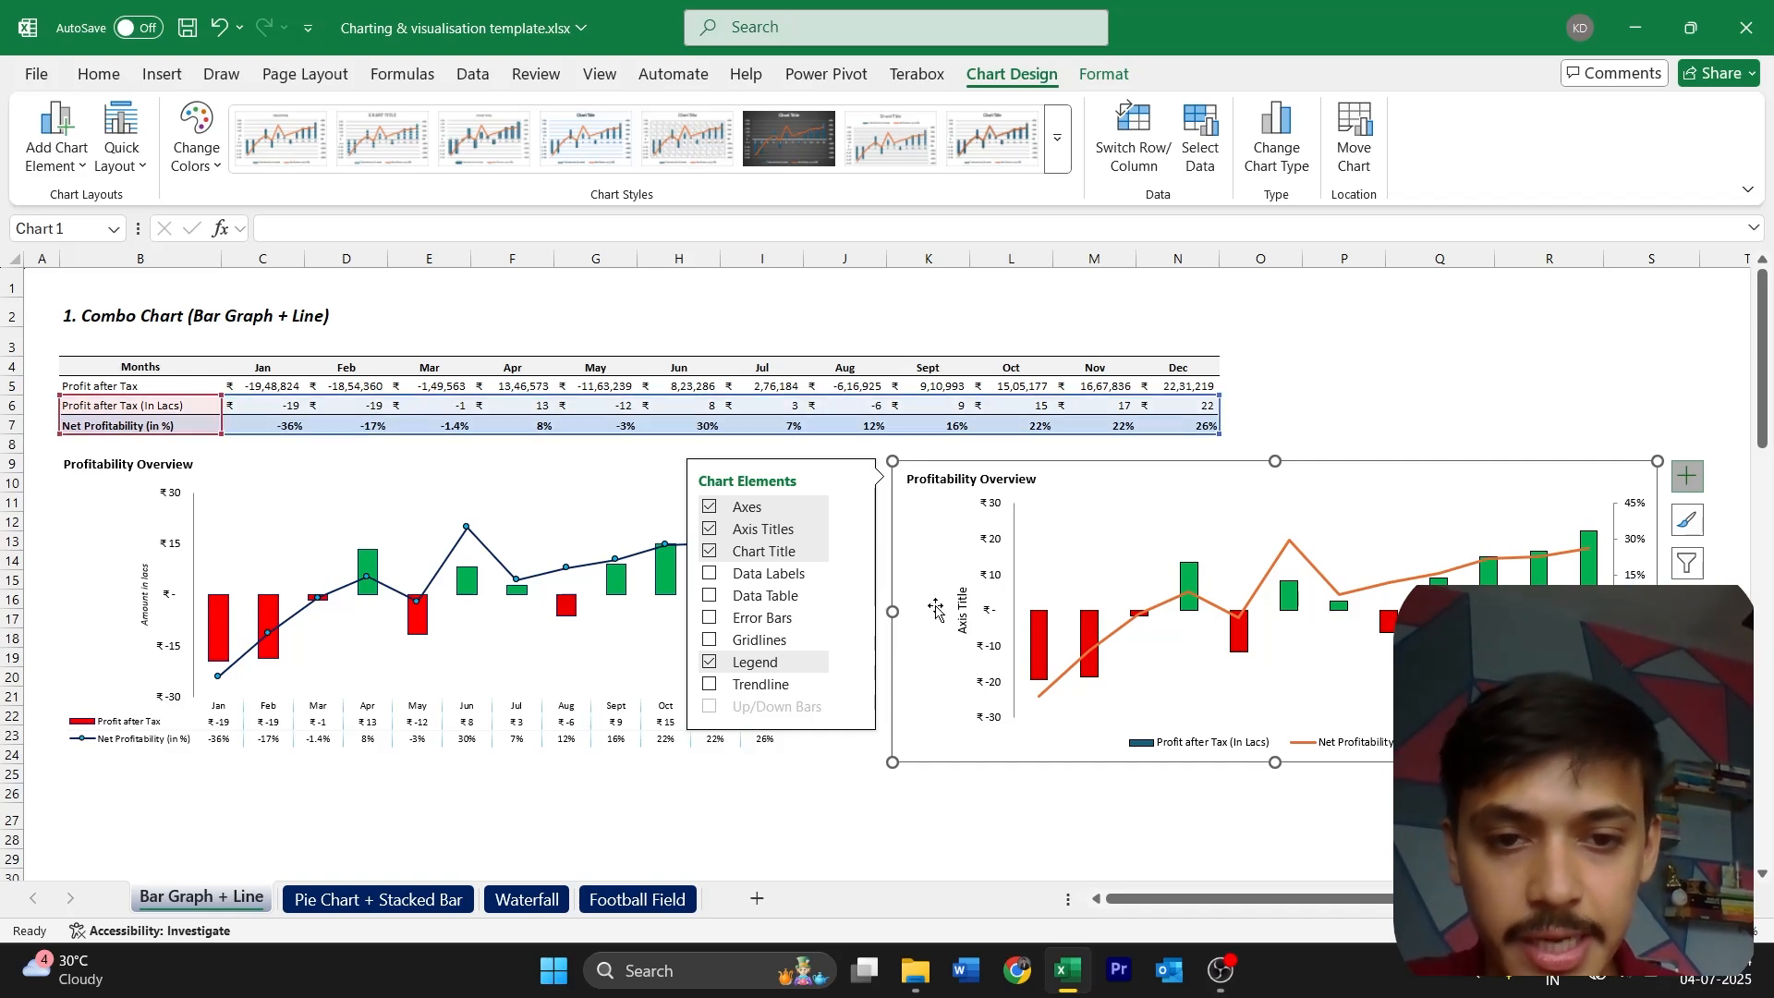
{"action": "left_click", "coordinate": [1684, 478]}
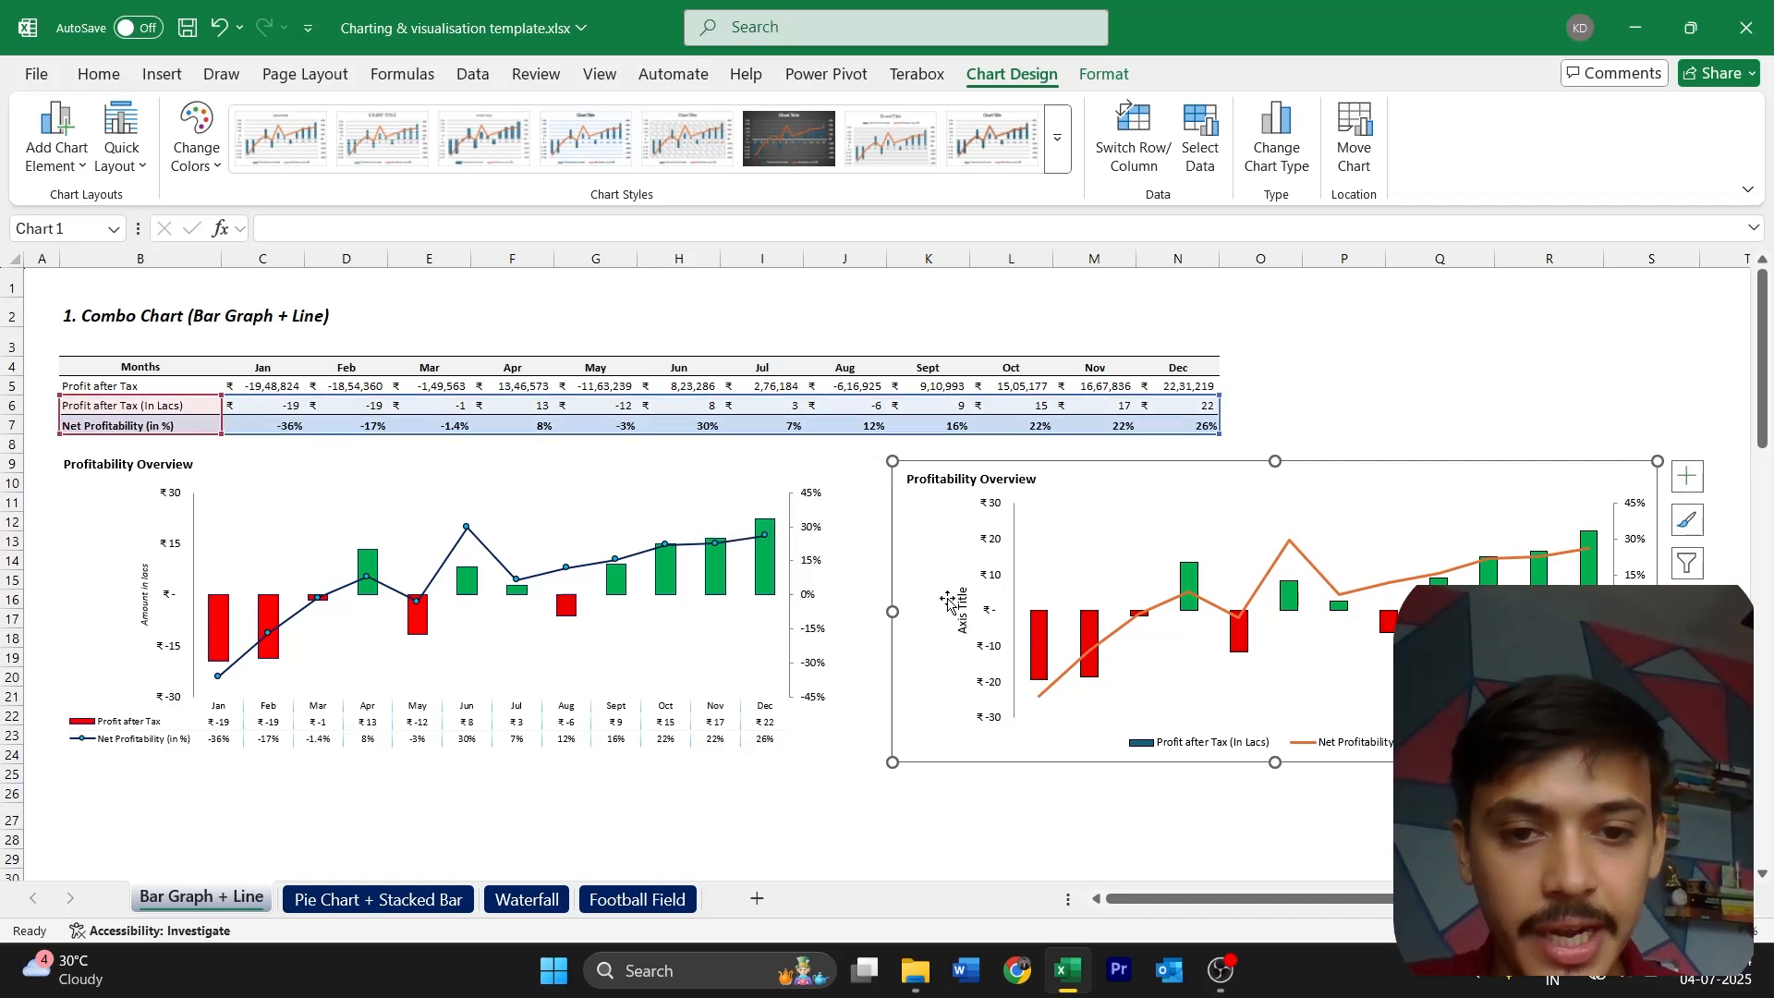
Change the primary vertical axis title of the new chart to "Amount in lacs"
{"action": "double_click", "coordinate": [962, 618]}
{"action": "type", "text": "Amount in"}
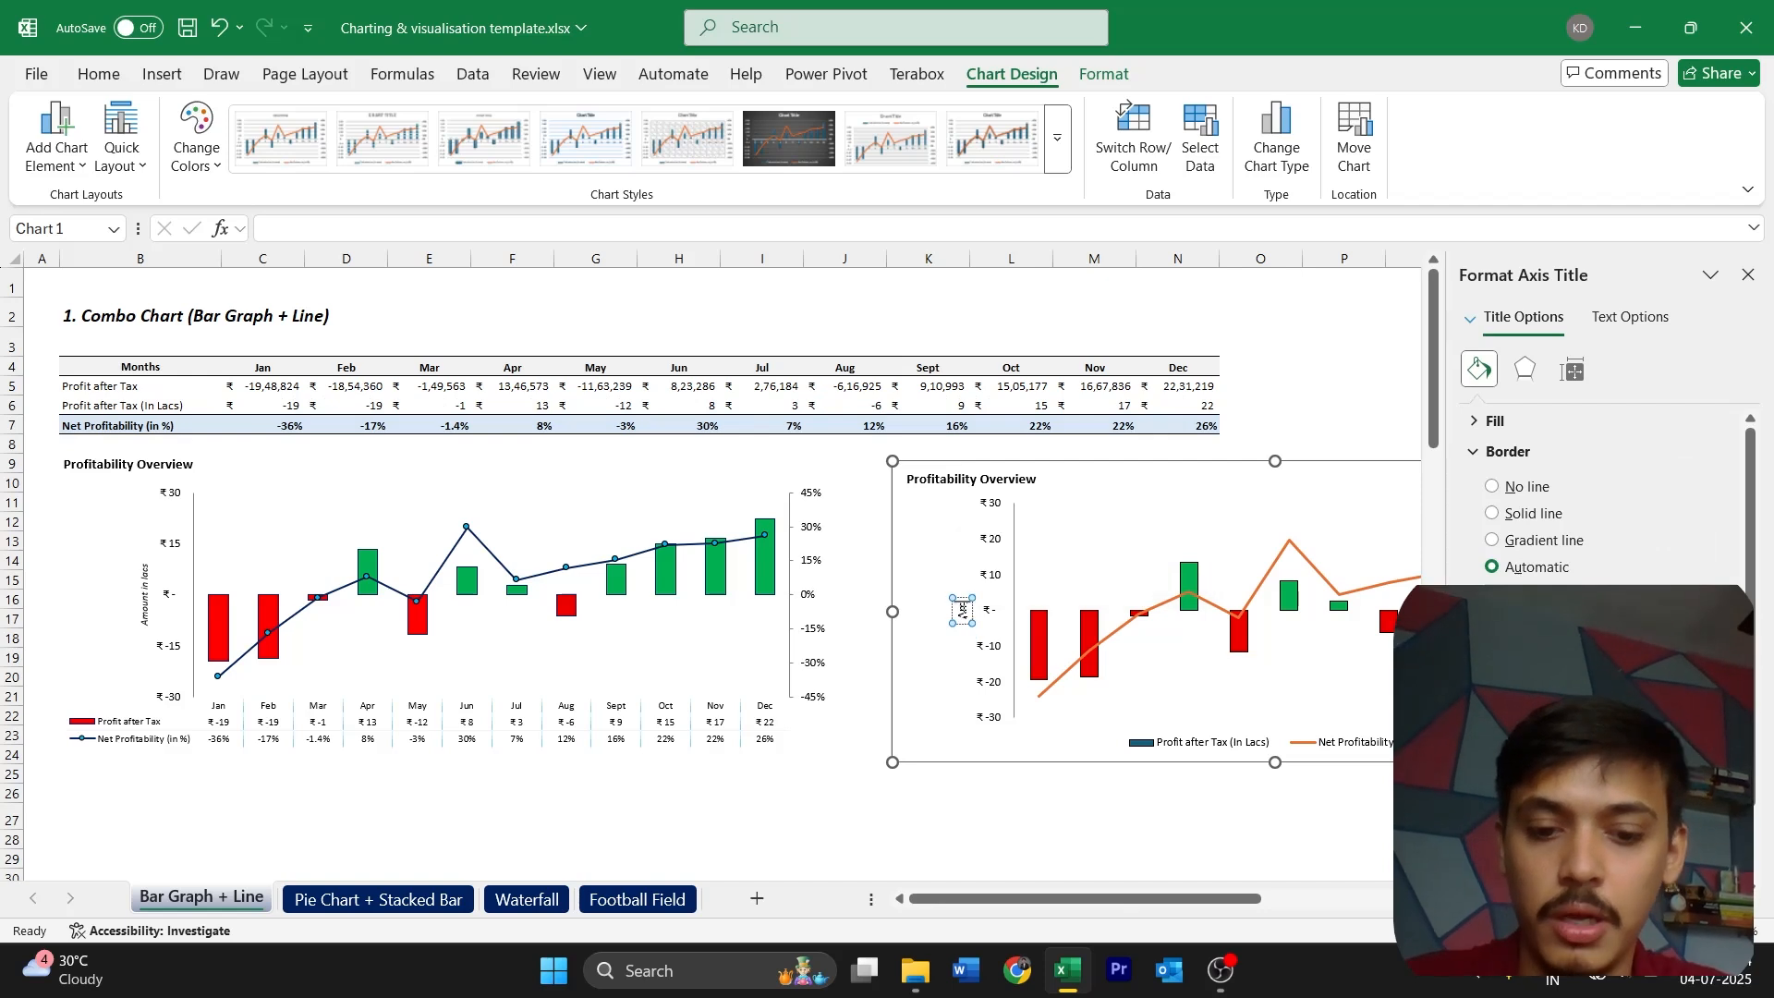
{"action": "type", "text": " lacs"}
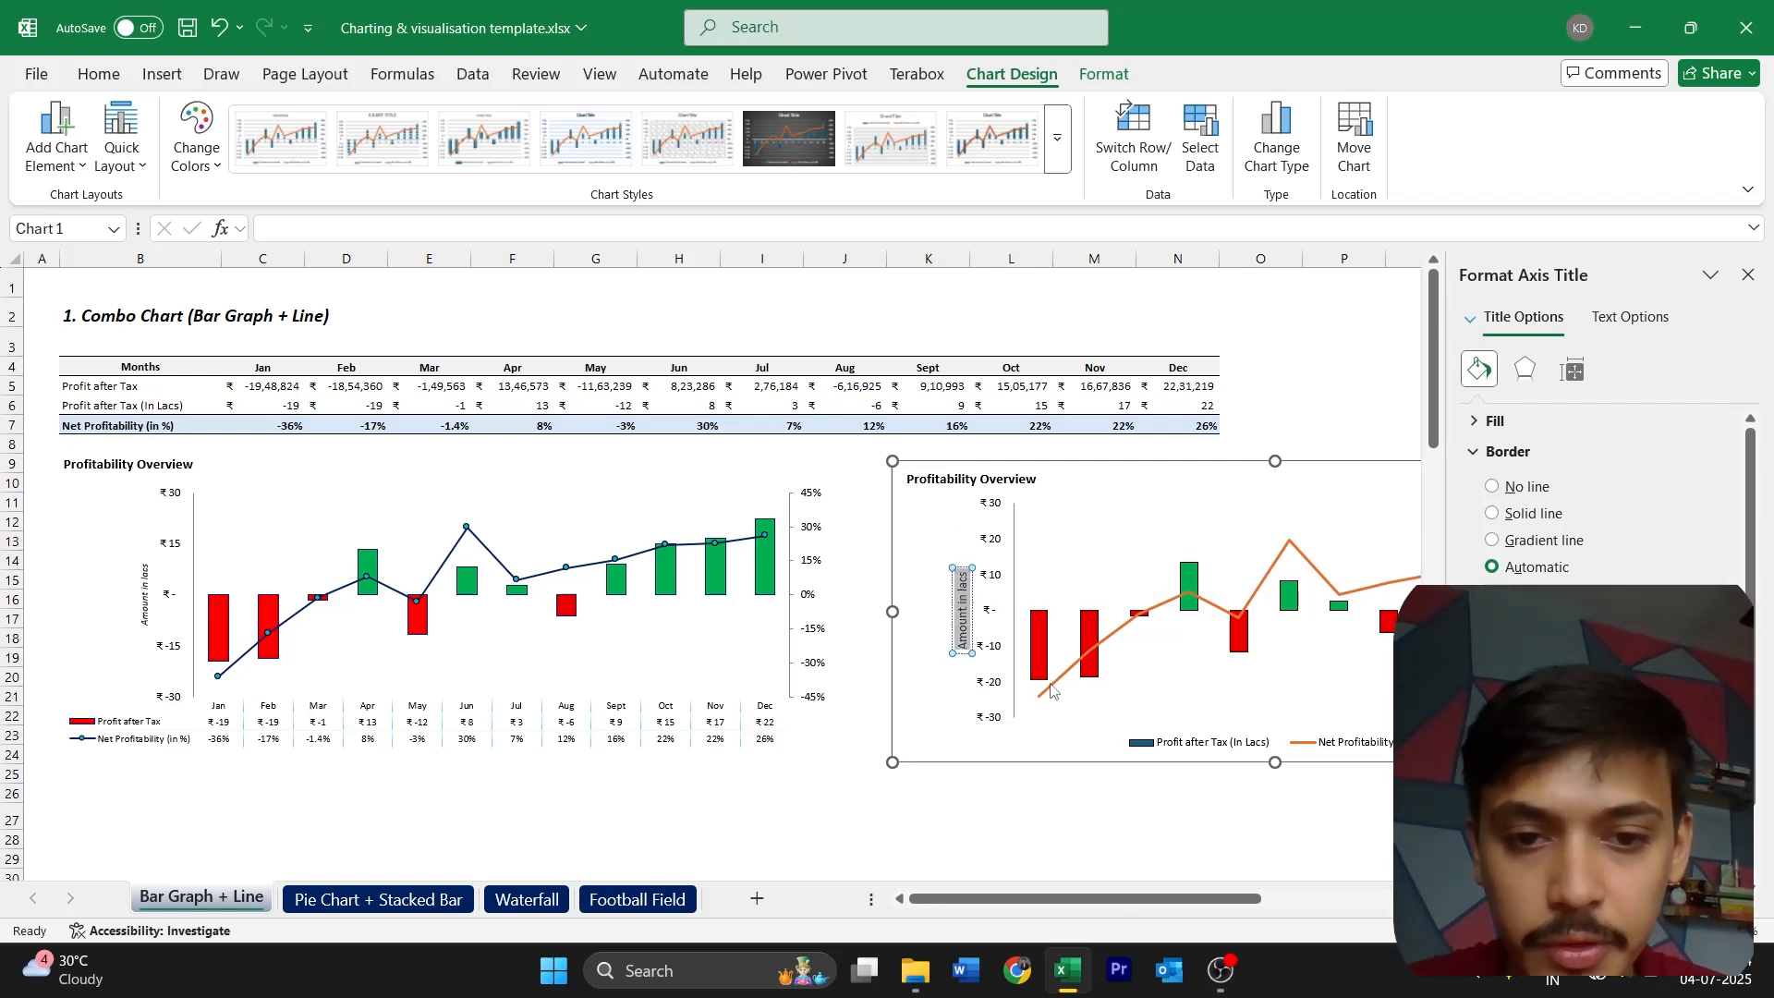
Italicize the "Amount in lacs" axis title and reduce its font size to match the reference chart
{"action": "left_click", "coordinate": [927, 605]}
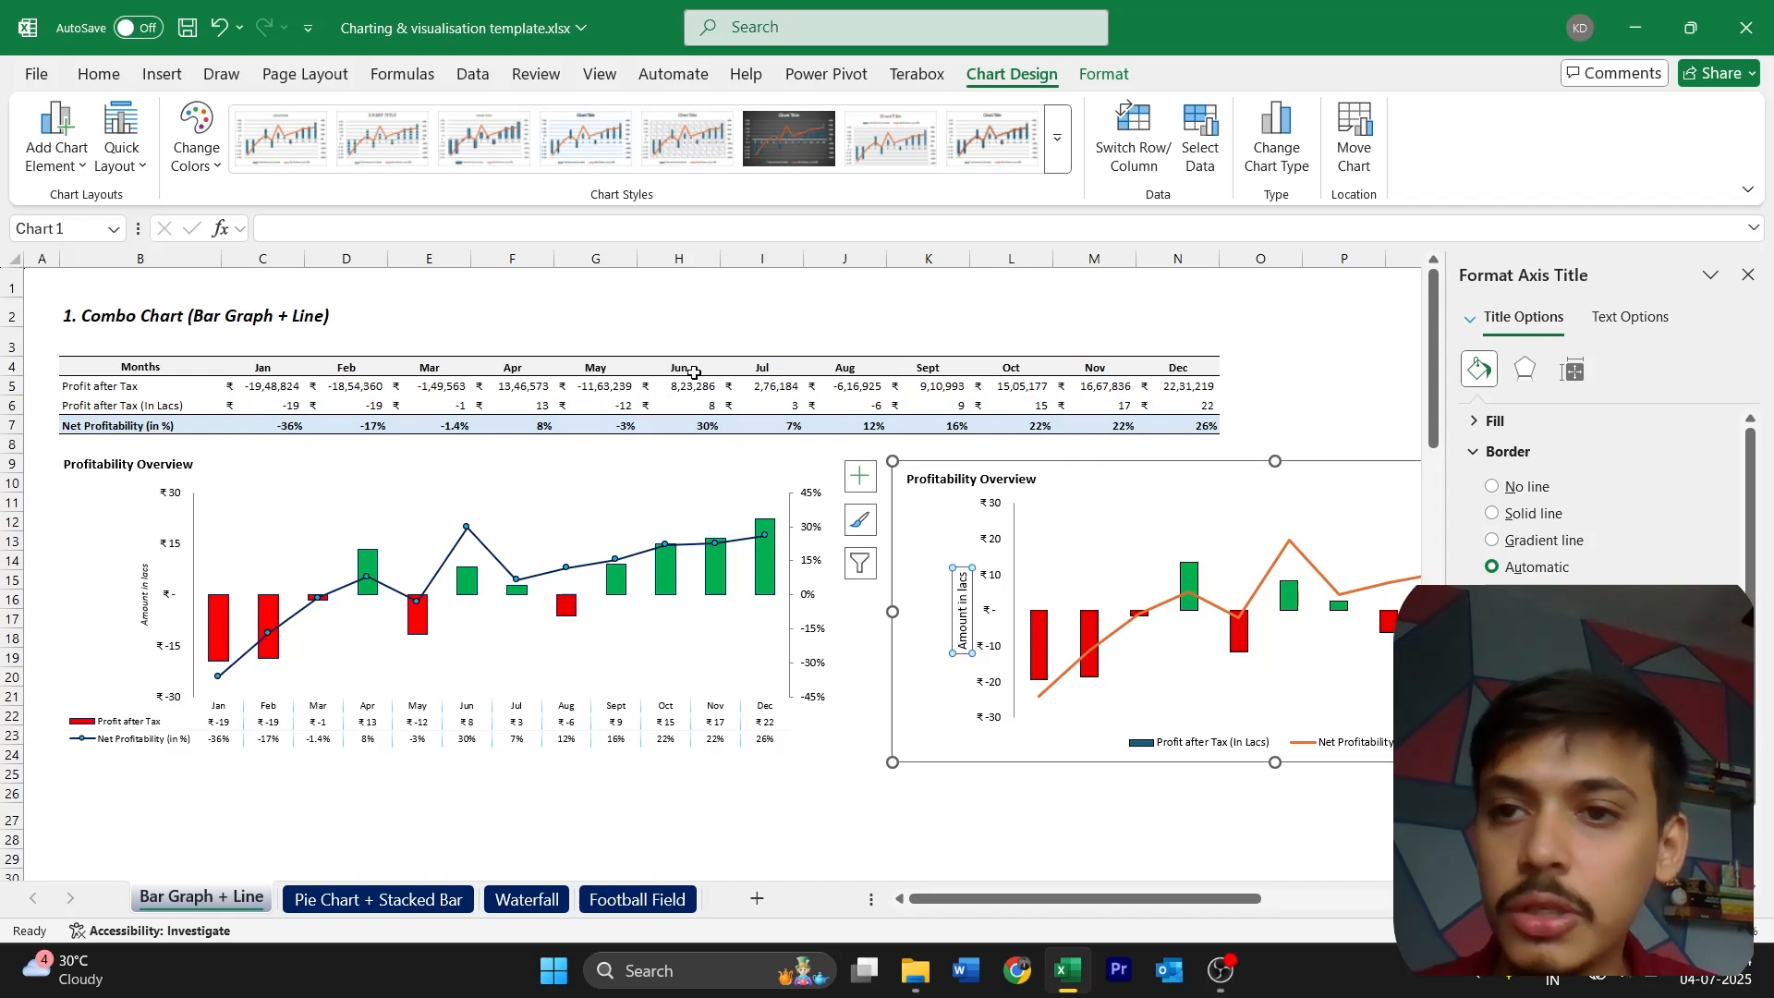
{"action": "left_click", "coordinate": [99, 74]}
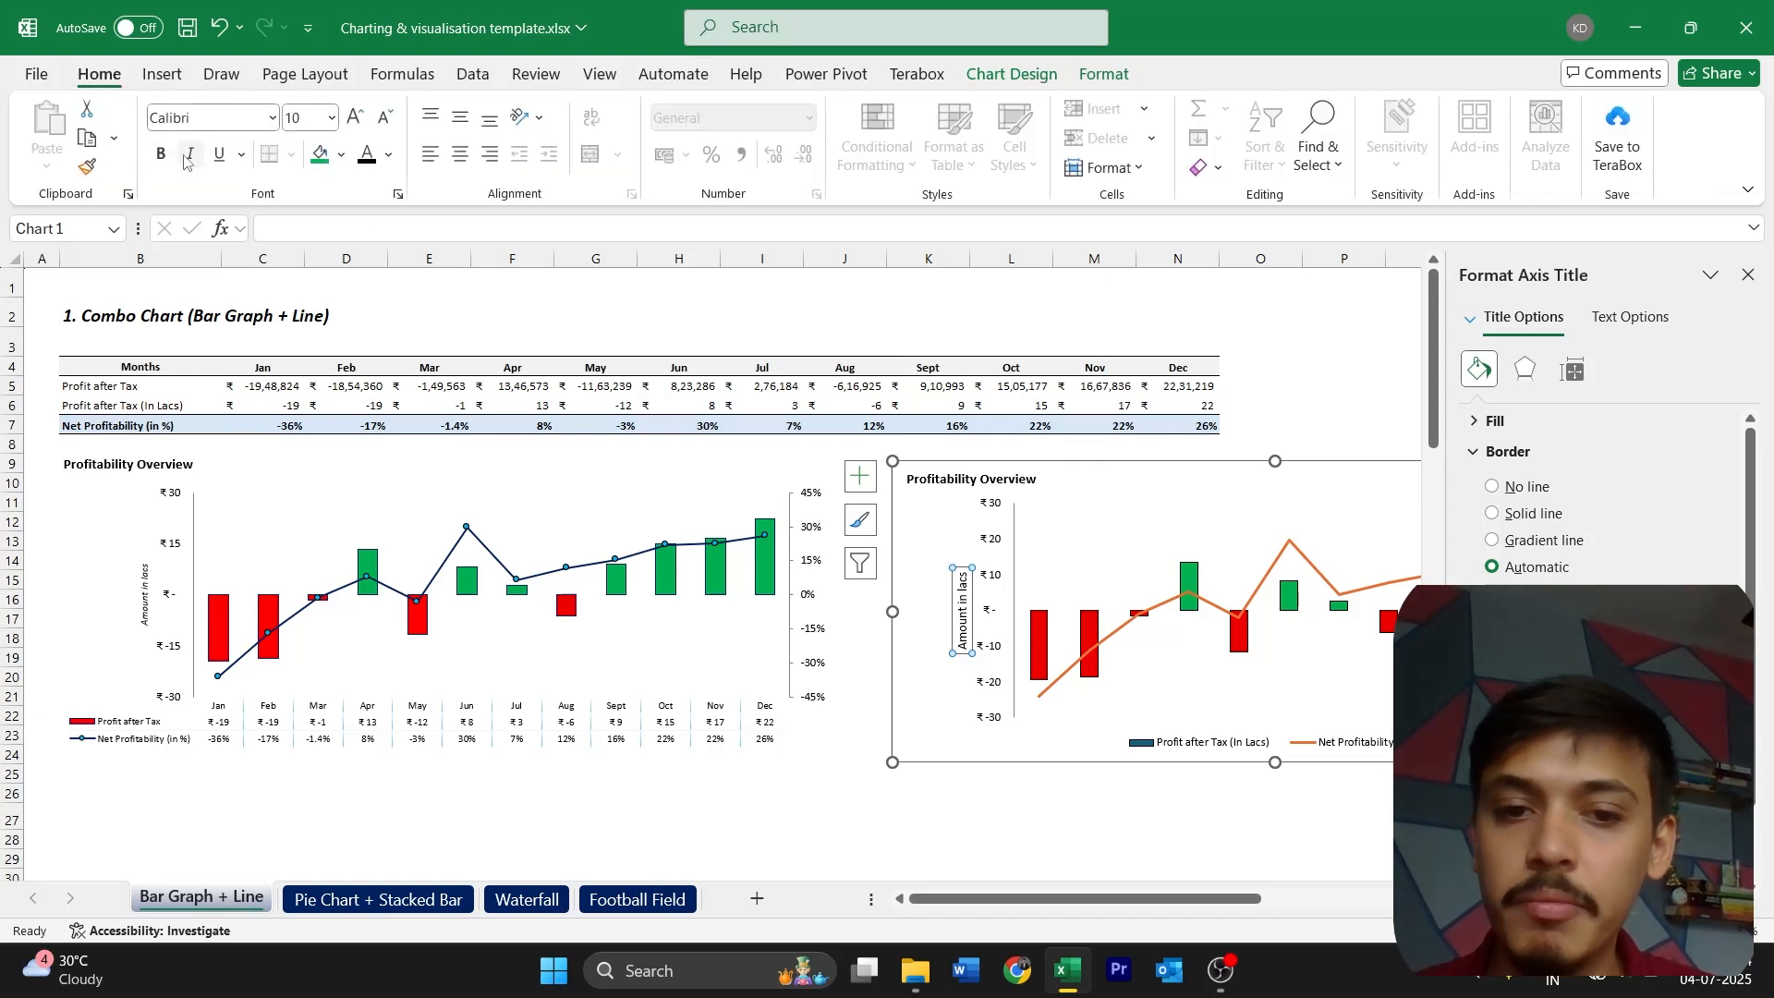
{"action": "left_click", "coordinate": [190, 155]}
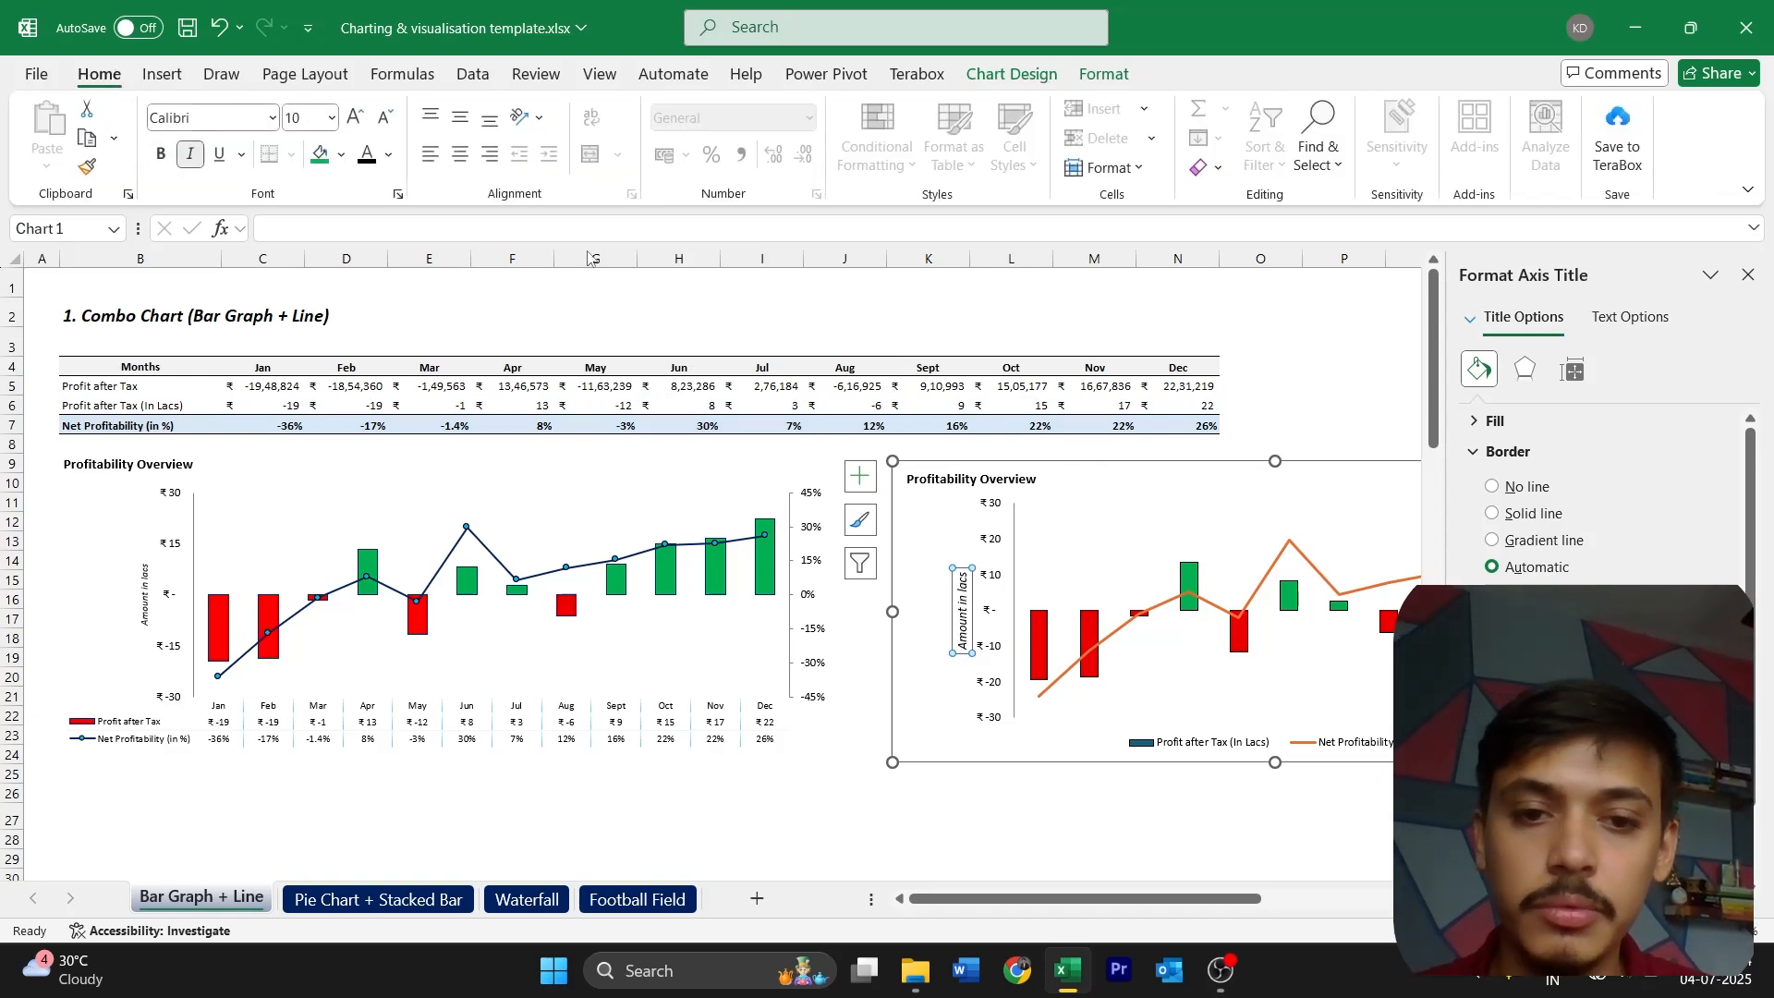
{"action": "left_click", "coordinate": [1748, 274]}
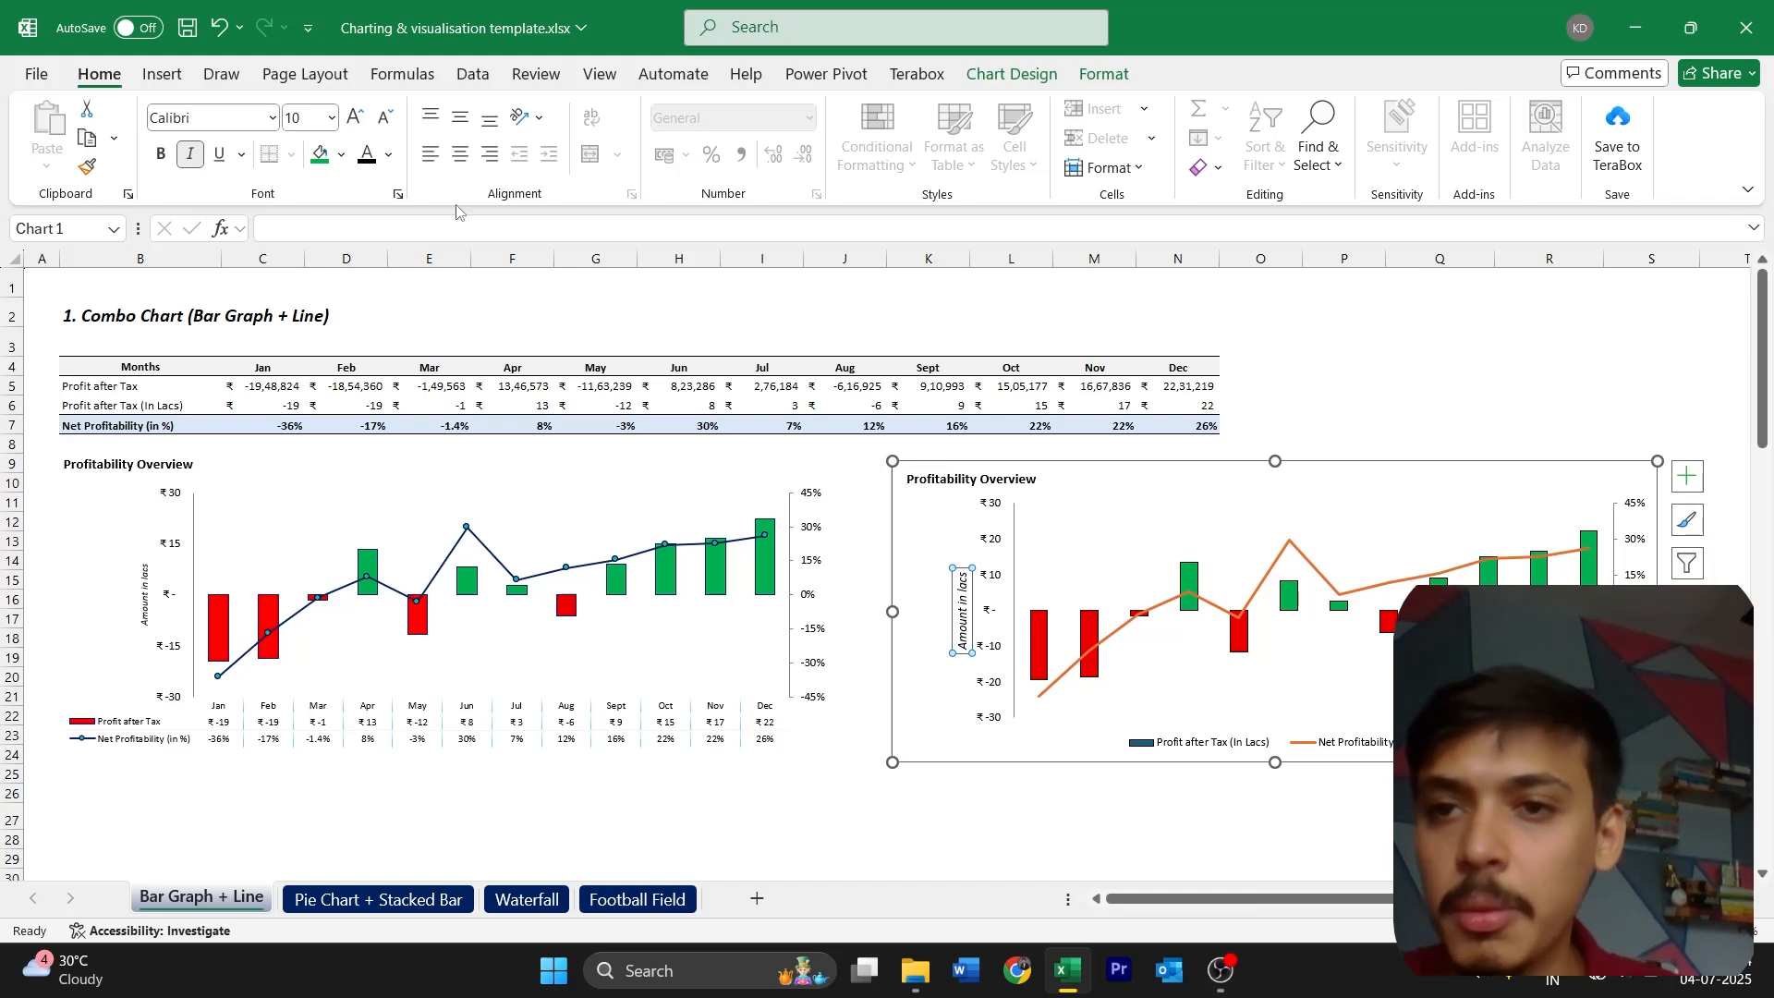
{"action": "left_click", "coordinate": [386, 118]}
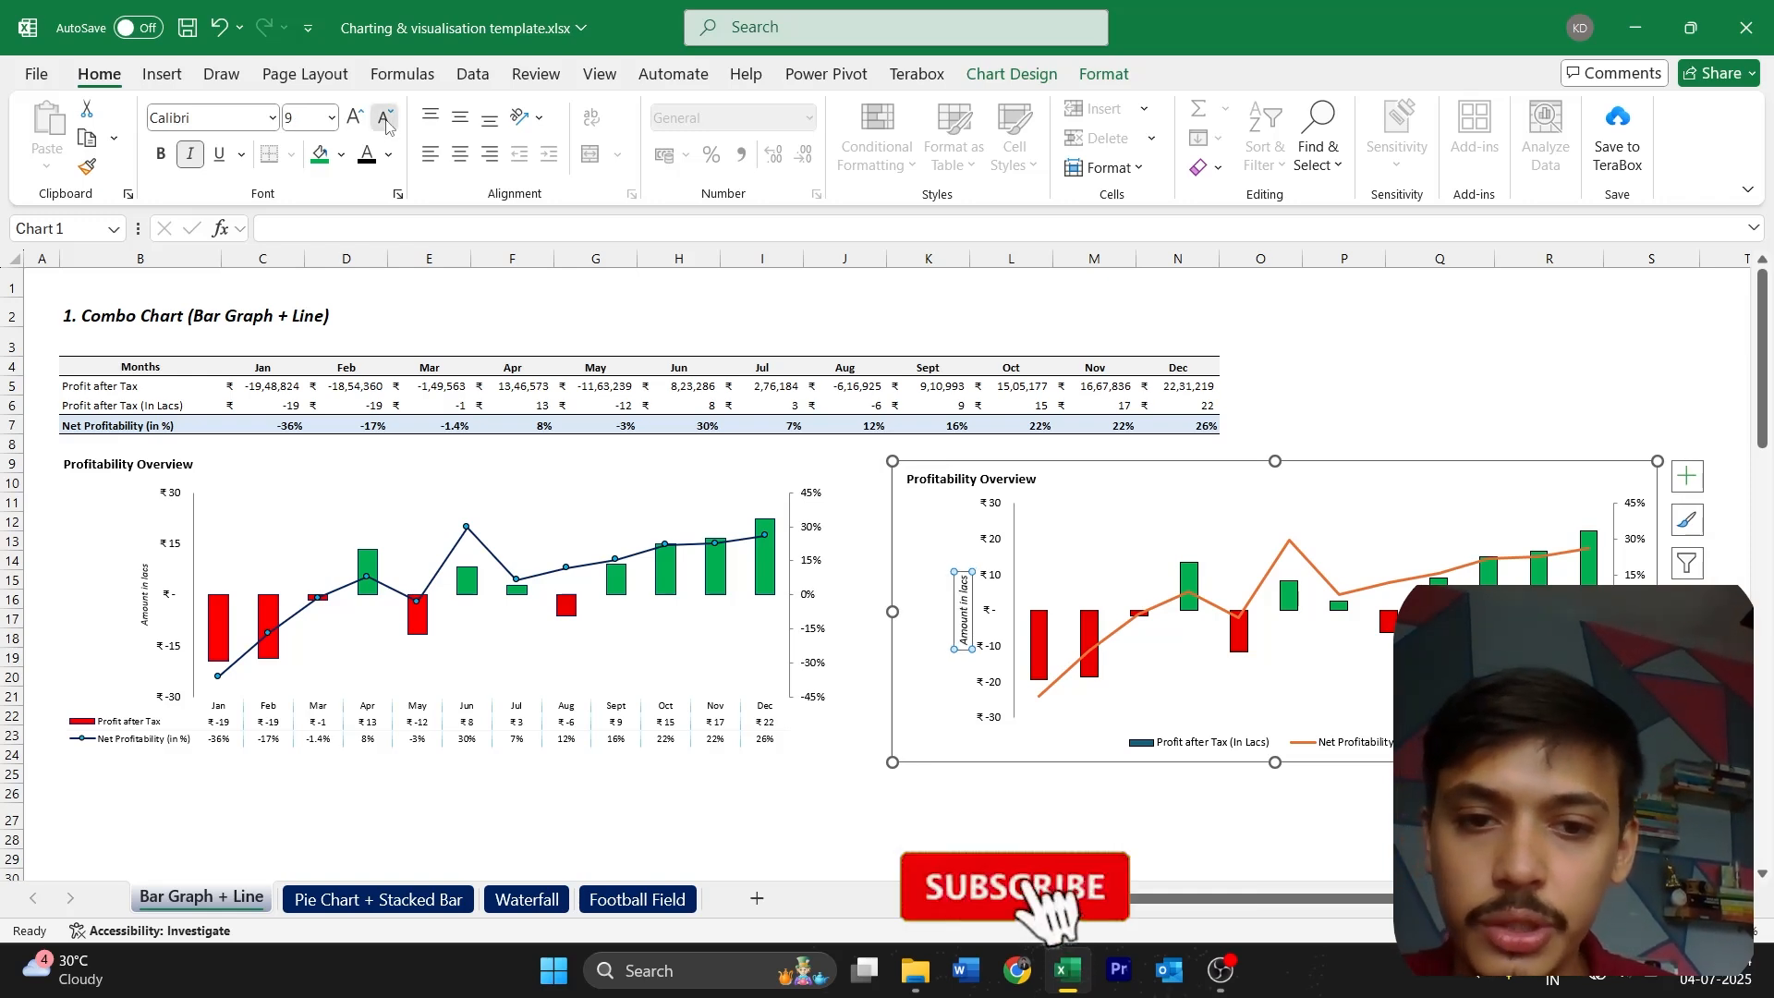
{"action": "left_click", "coordinate": [994, 693]}
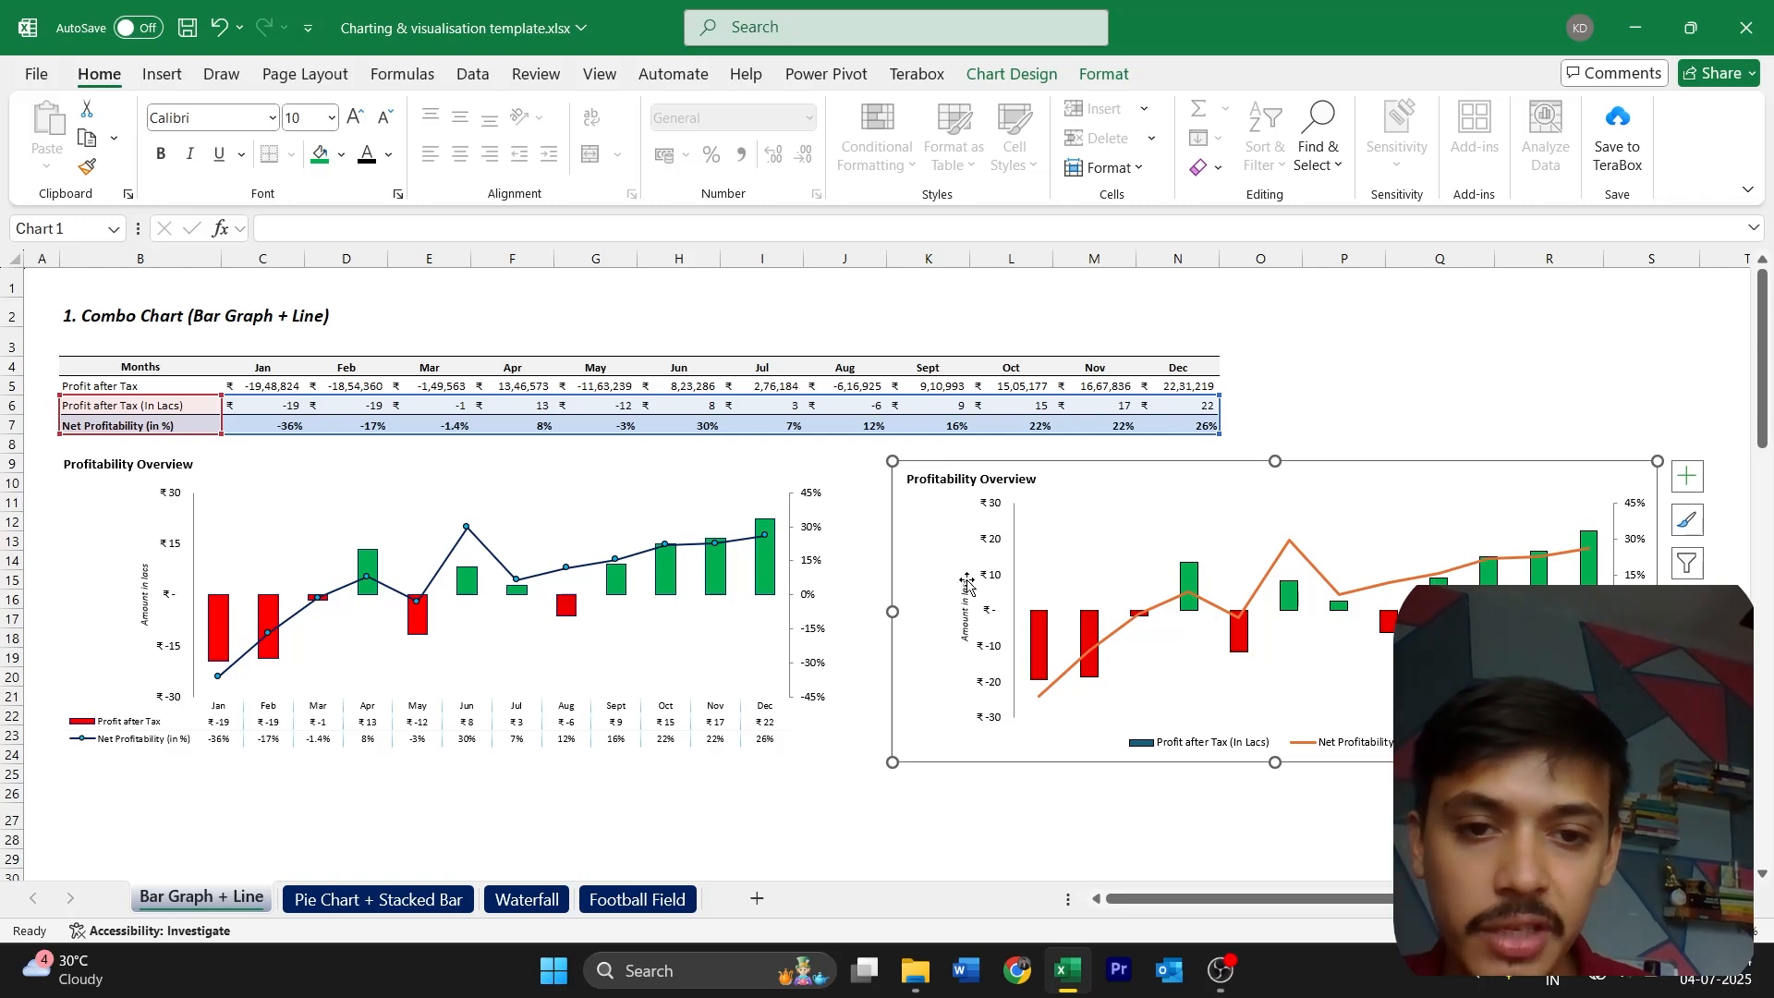
Set the major unit of the new chart's primary vertical axis to 15
{"action": "left_click", "coordinate": [994, 546]}
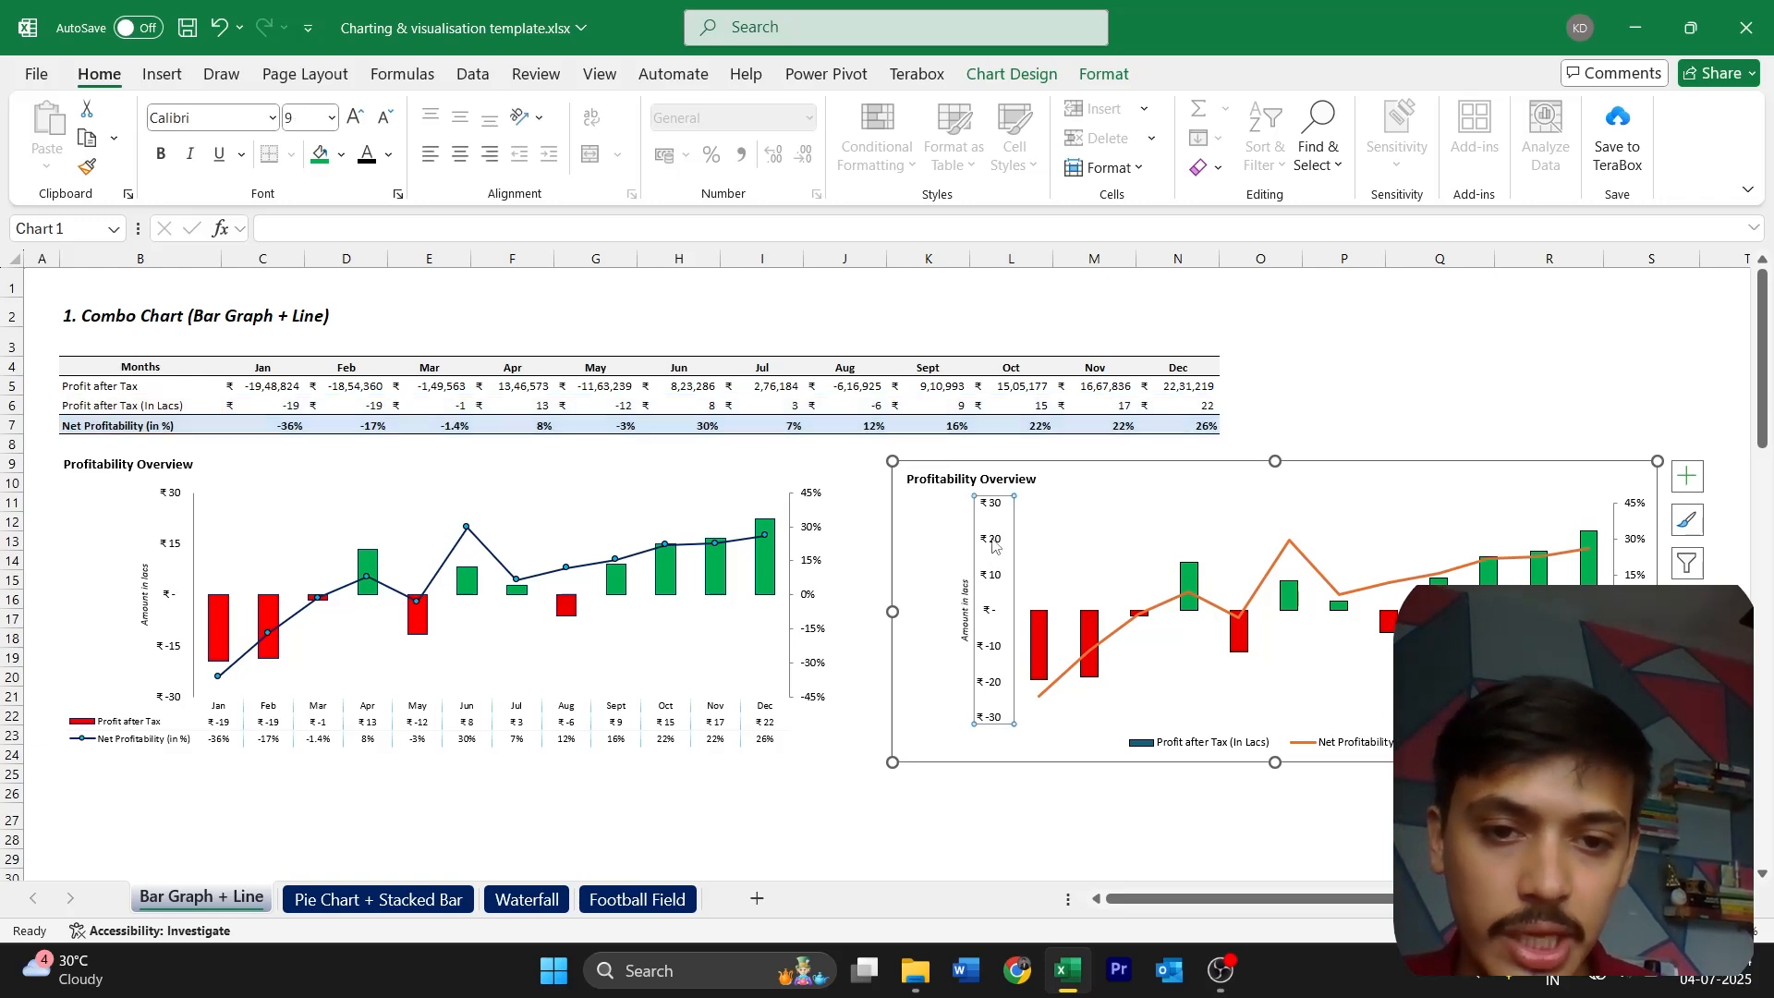
{"action": "double_click", "coordinate": [994, 546]}
{"action": "left_click", "coordinate": [1605, 565]}
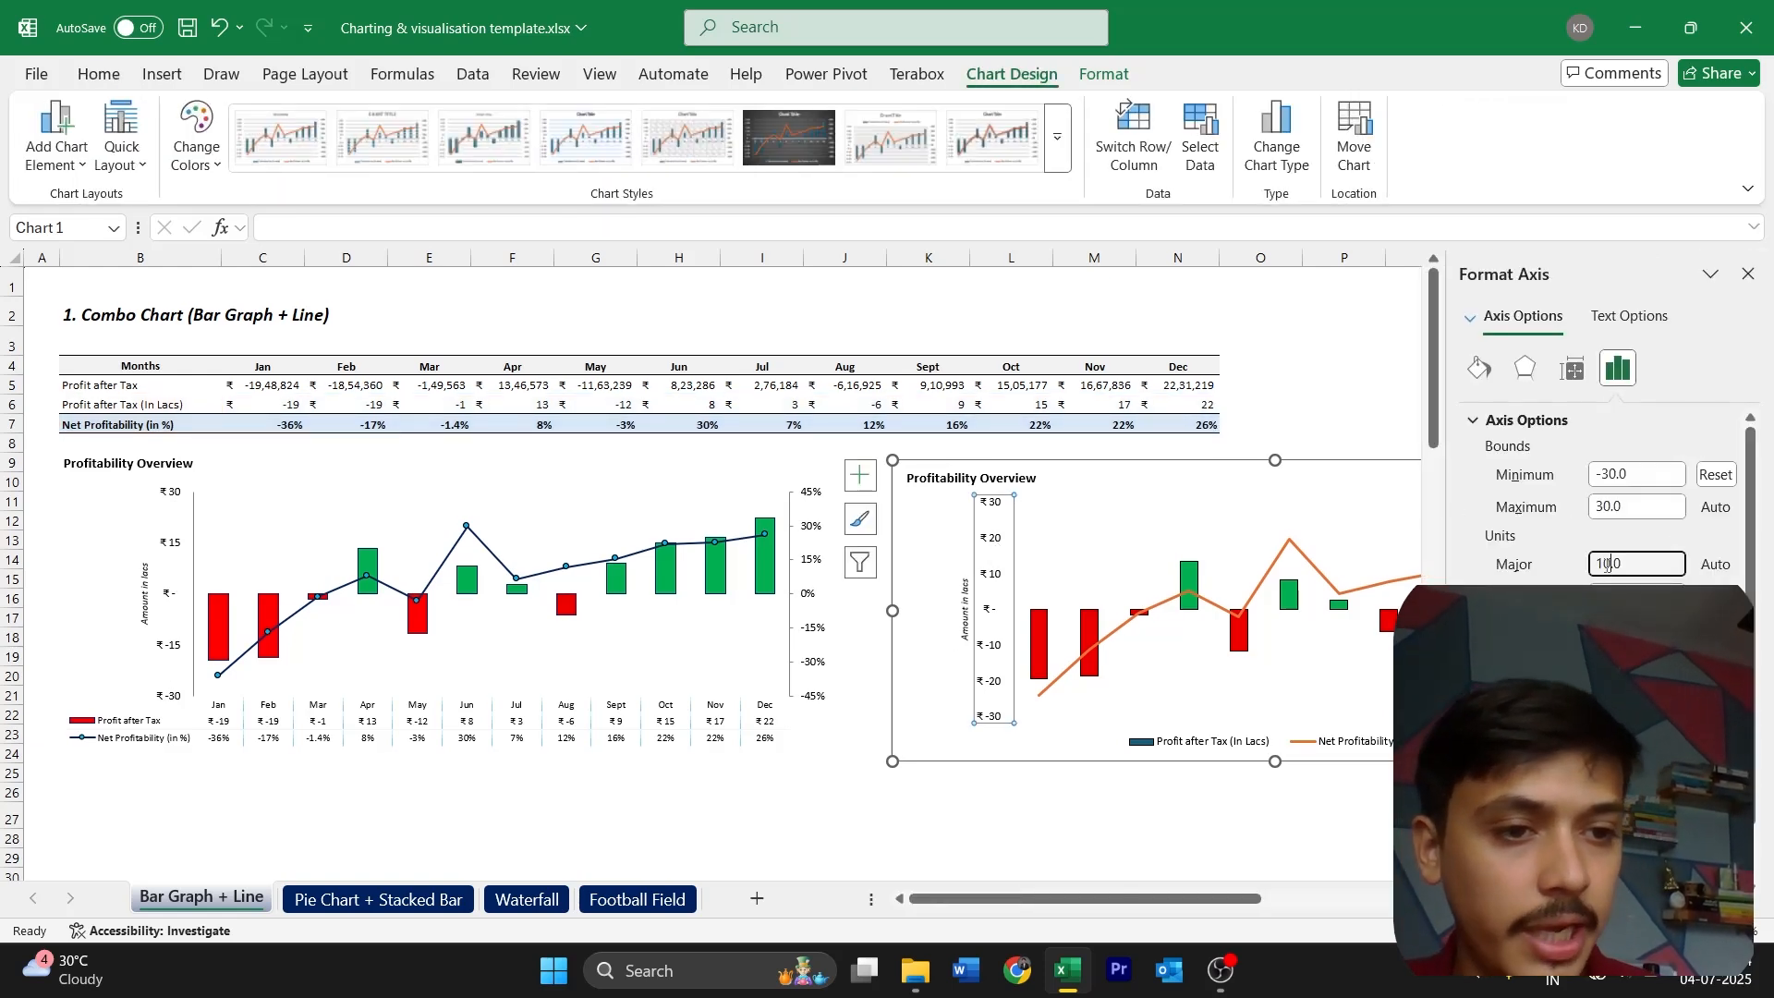
{"action": "key", "text": "Return"}
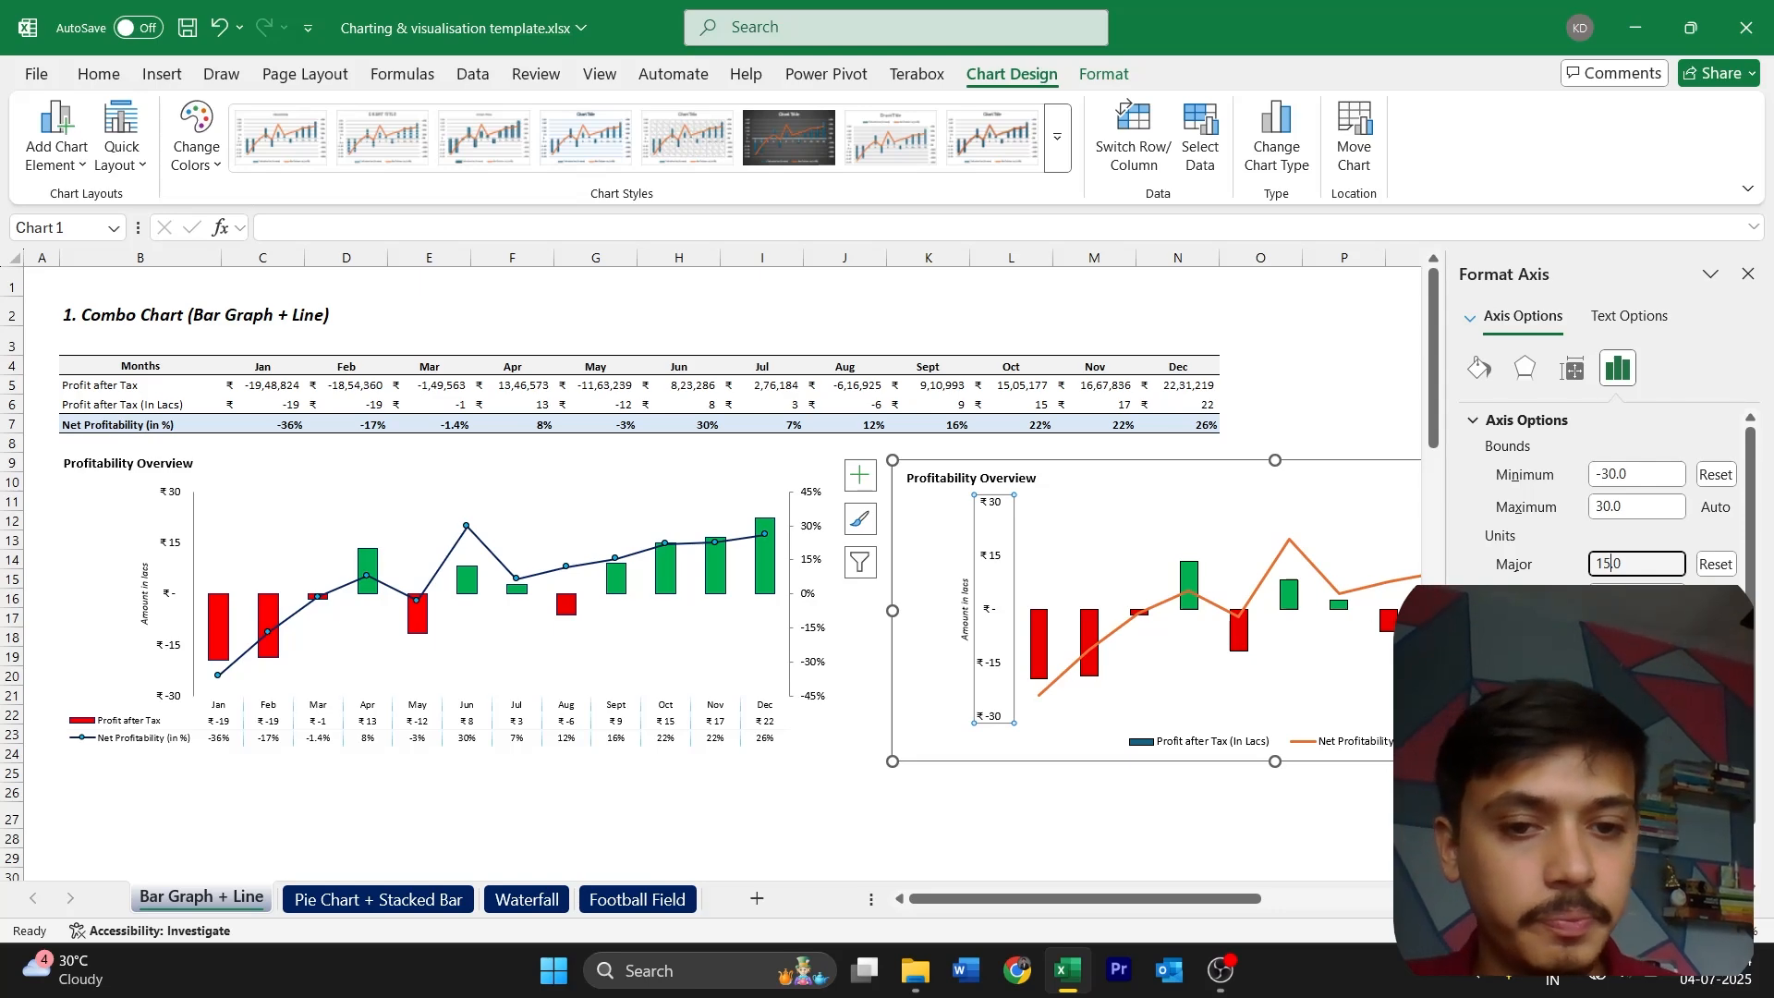
{"action": "left_click", "coordinate": [1241, 663]}
{"action": "left_click", "coordinate": [1041, 771]}
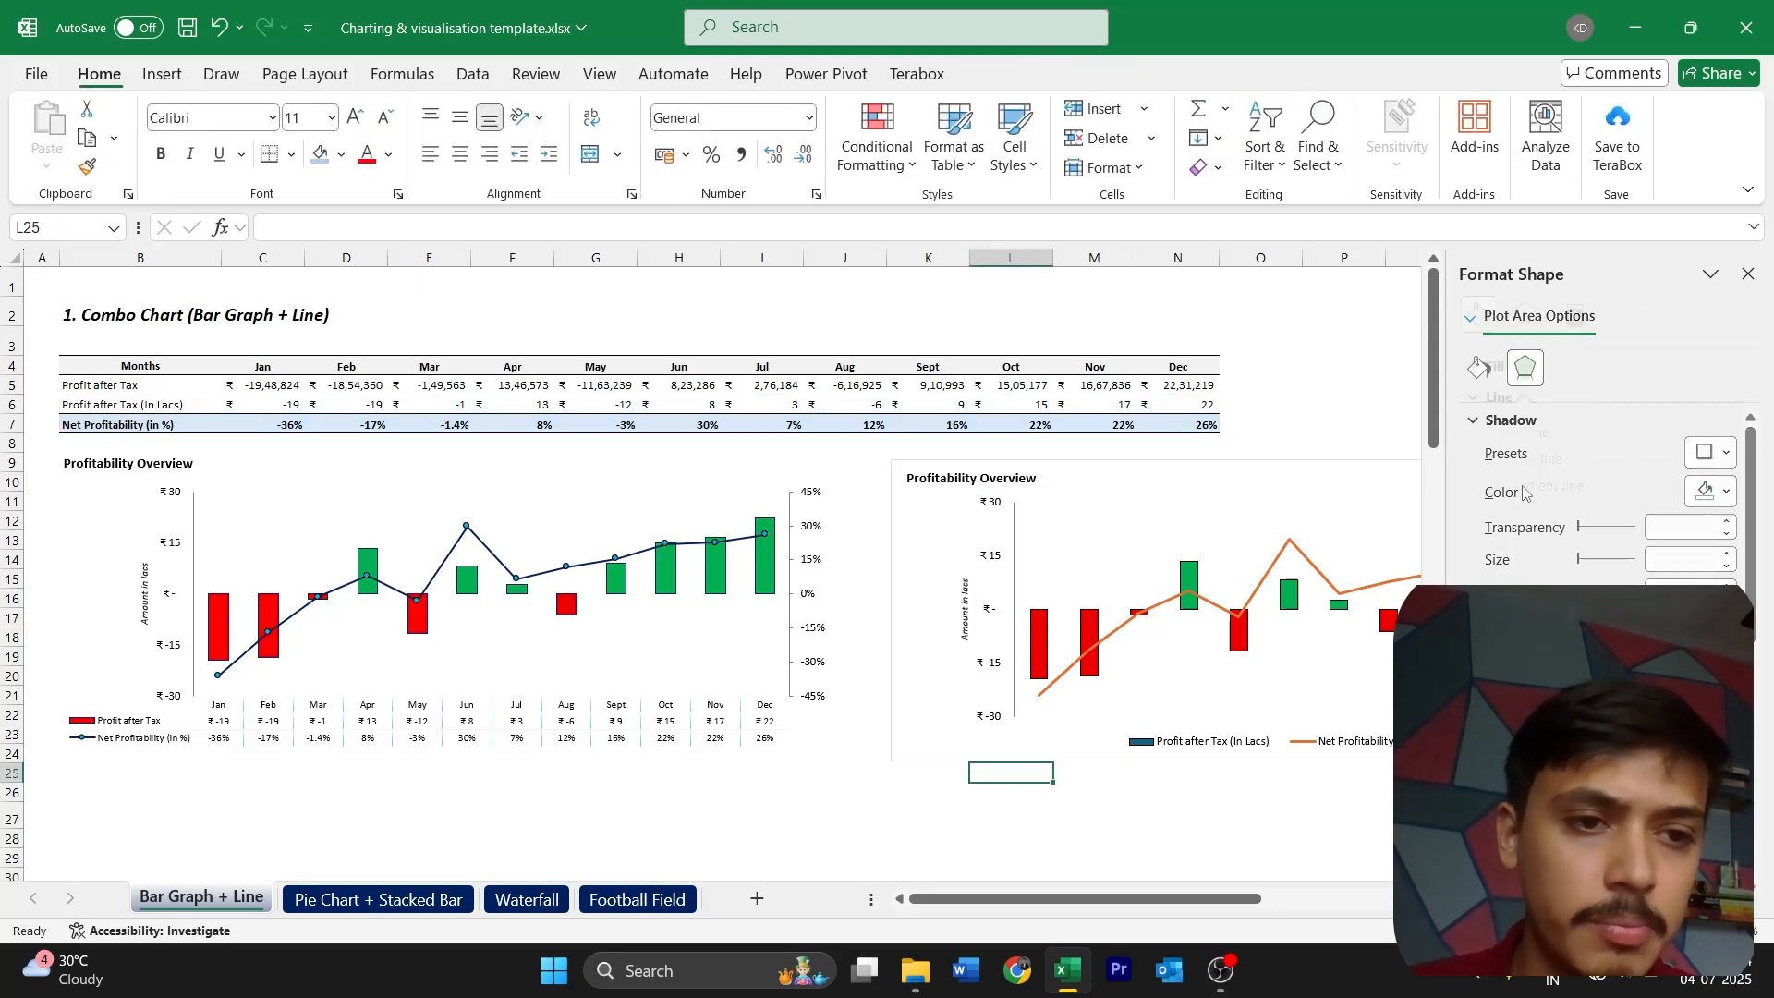
{"action": "left_click", "coordinate": [1747, 274]}
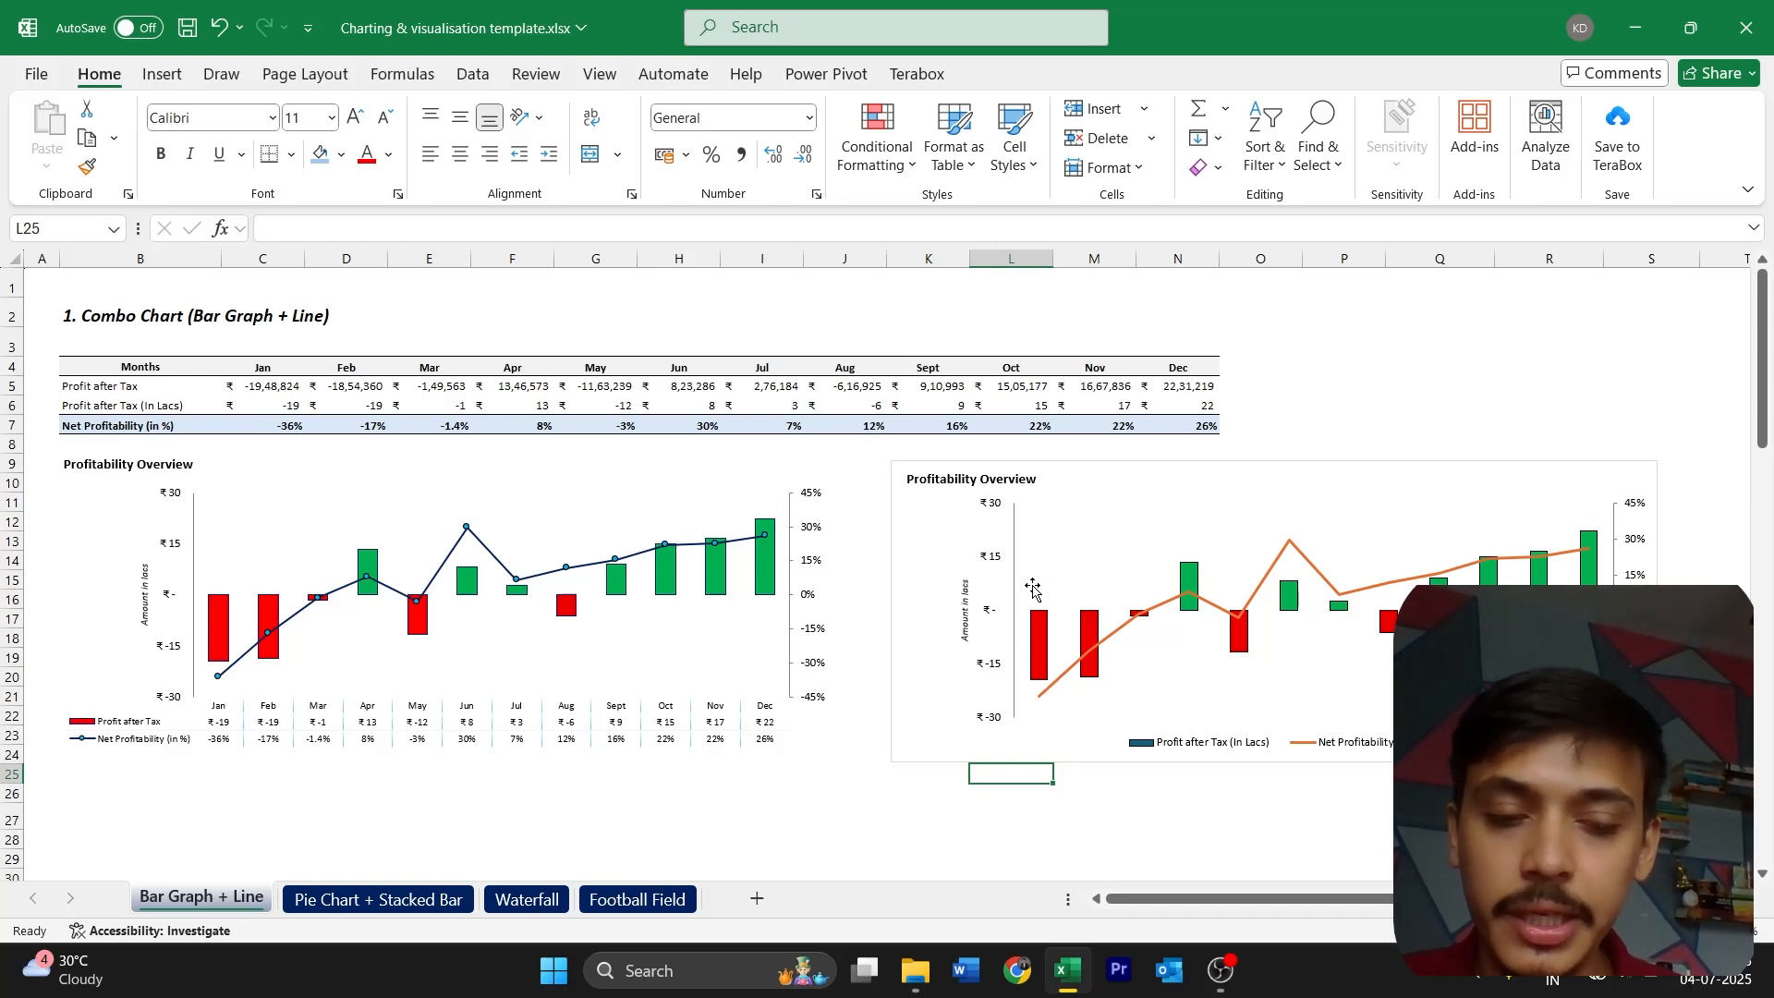
Recolour the Net Profitability line of the new chart to standard dark blue
{"action": "left_click", "coordinate": [1081, 678]}
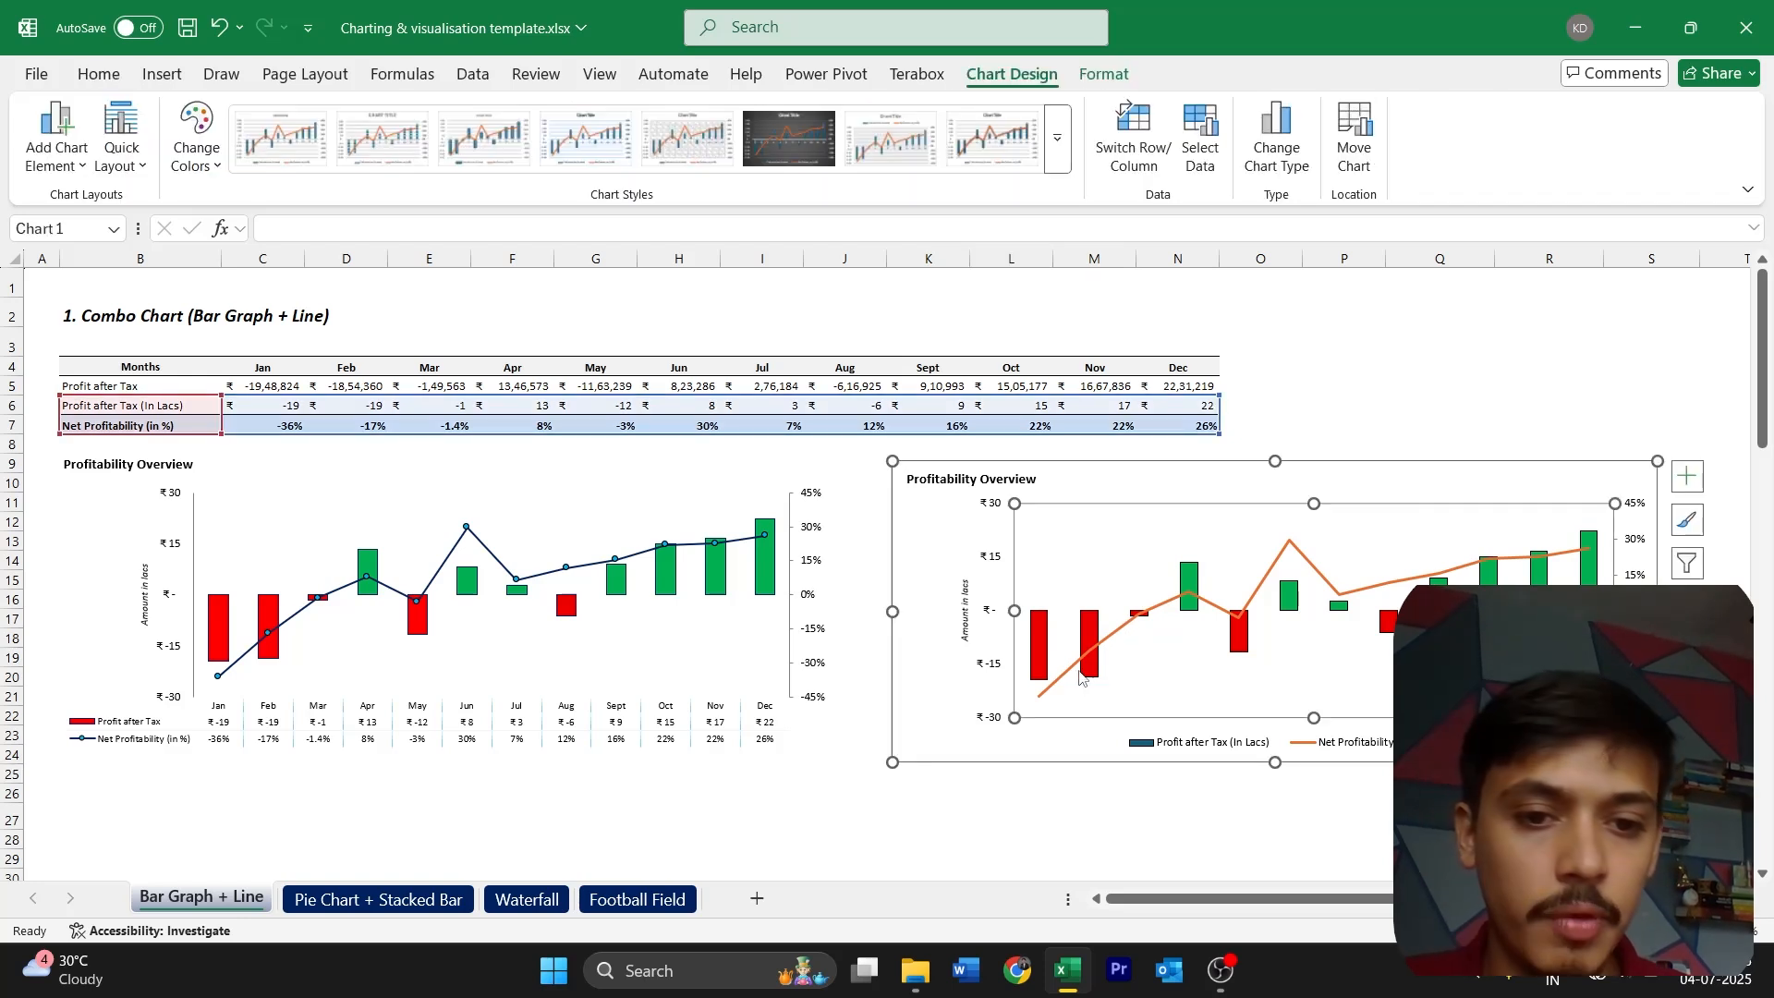
{"action": "double_click", "coordinate": [1072, 675]}
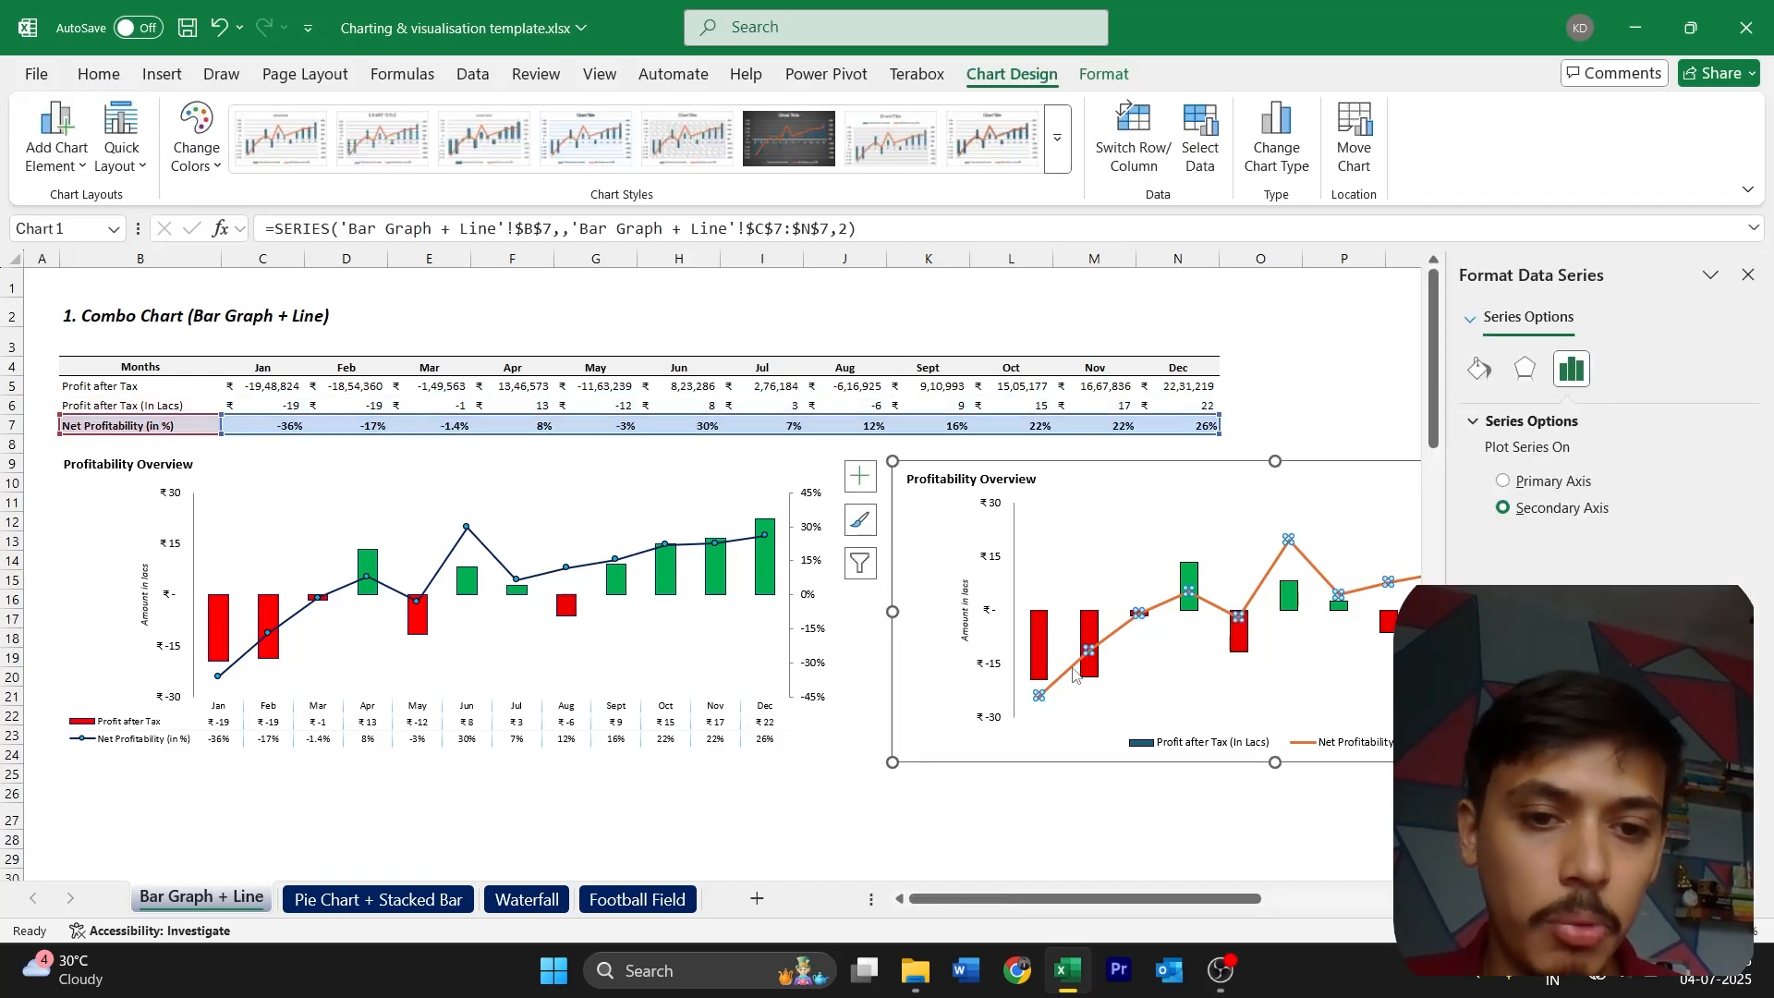
{"action": "left_click", "coordinate": [1481, 372]}
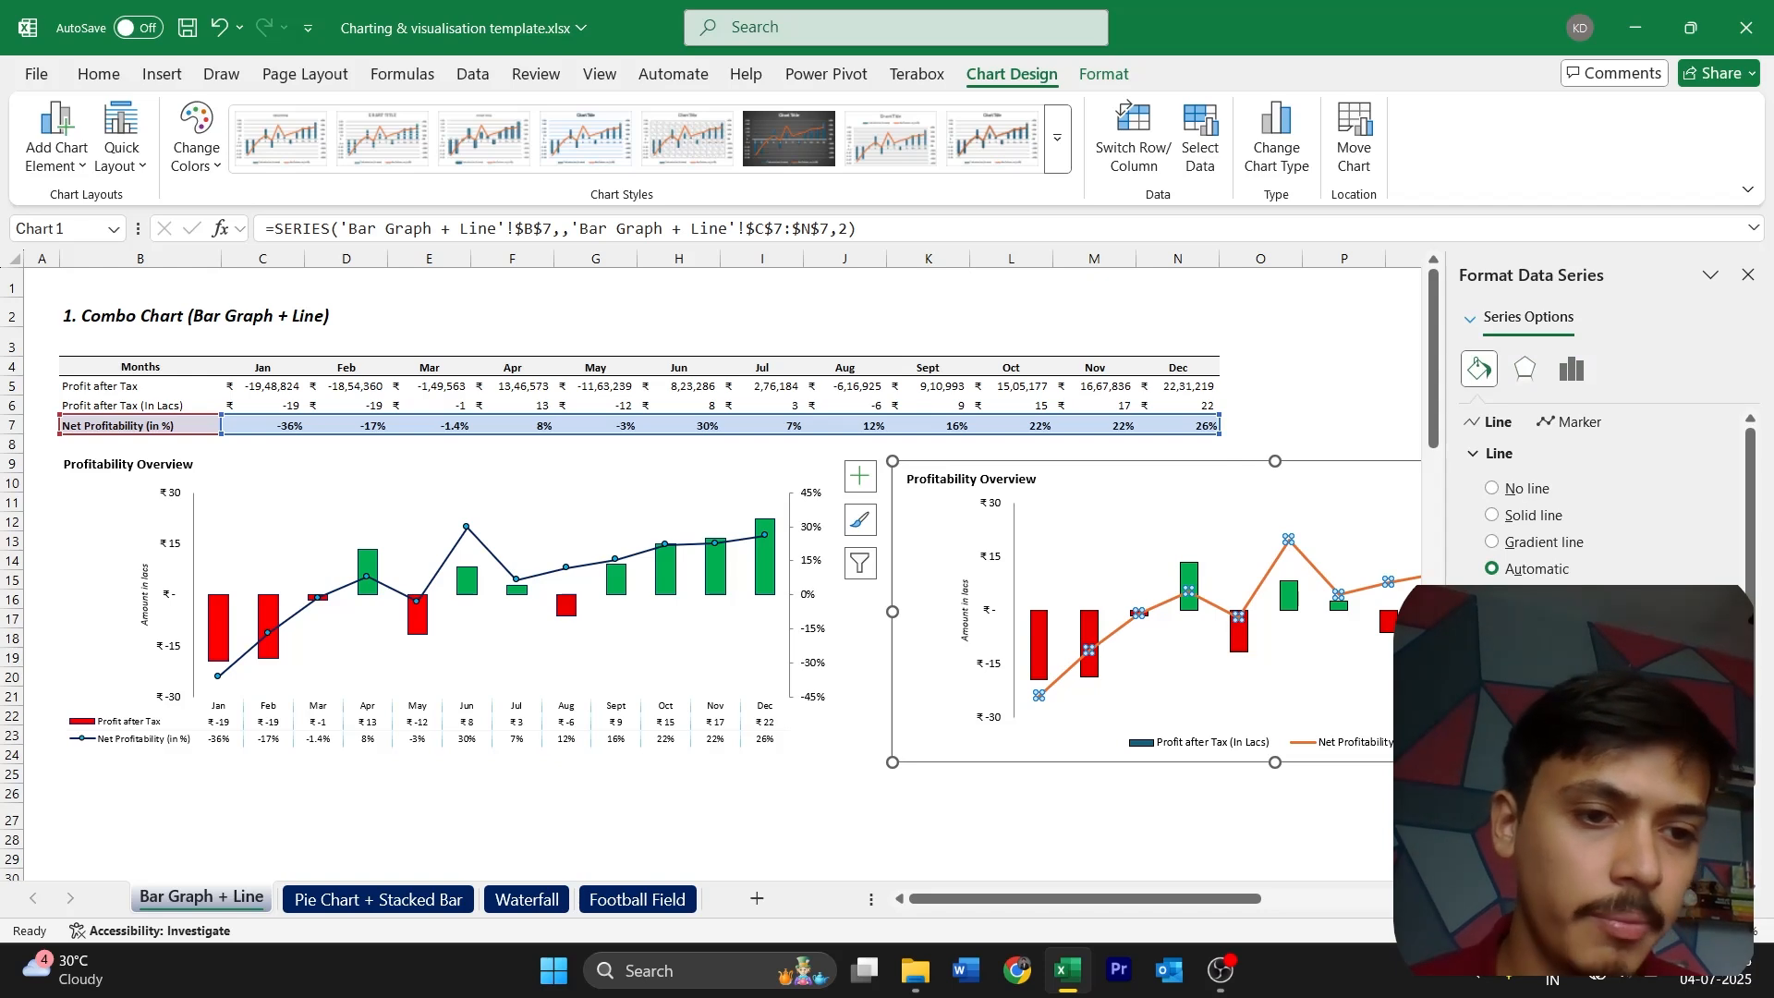
{"action": "left_click", "coordinate": [1720, 610]}
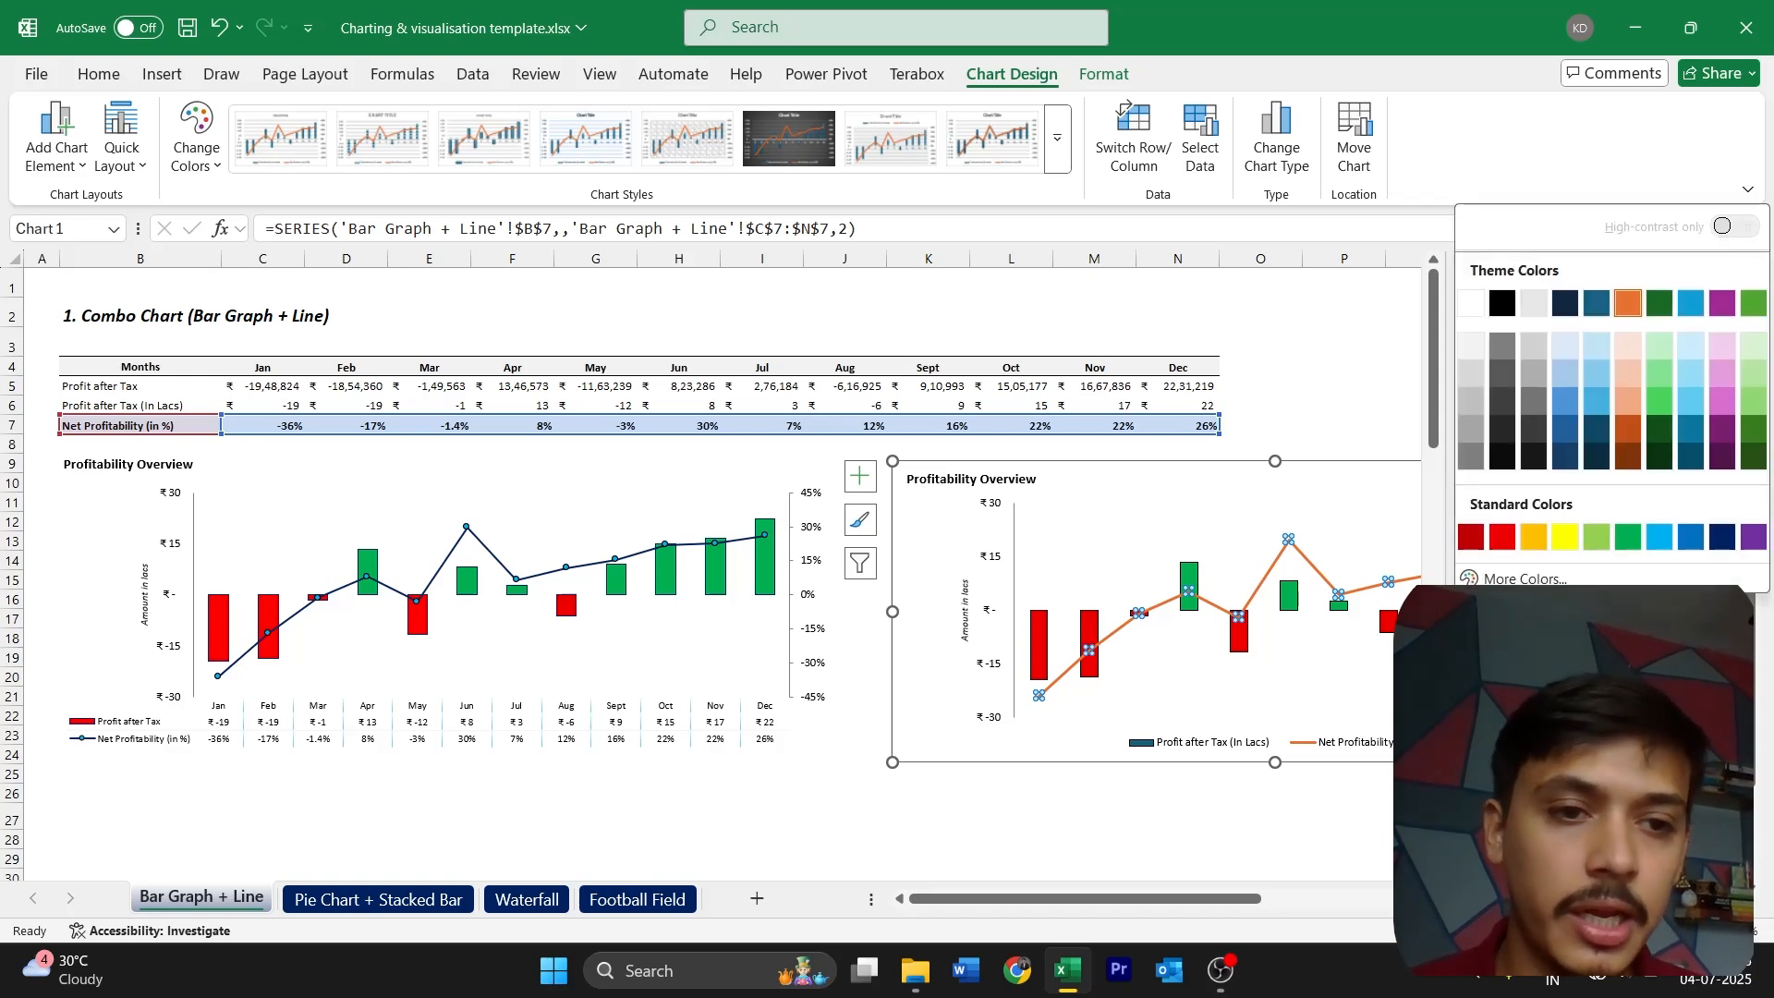
{"action": "left_click", "coordinate": [1720, 538]}
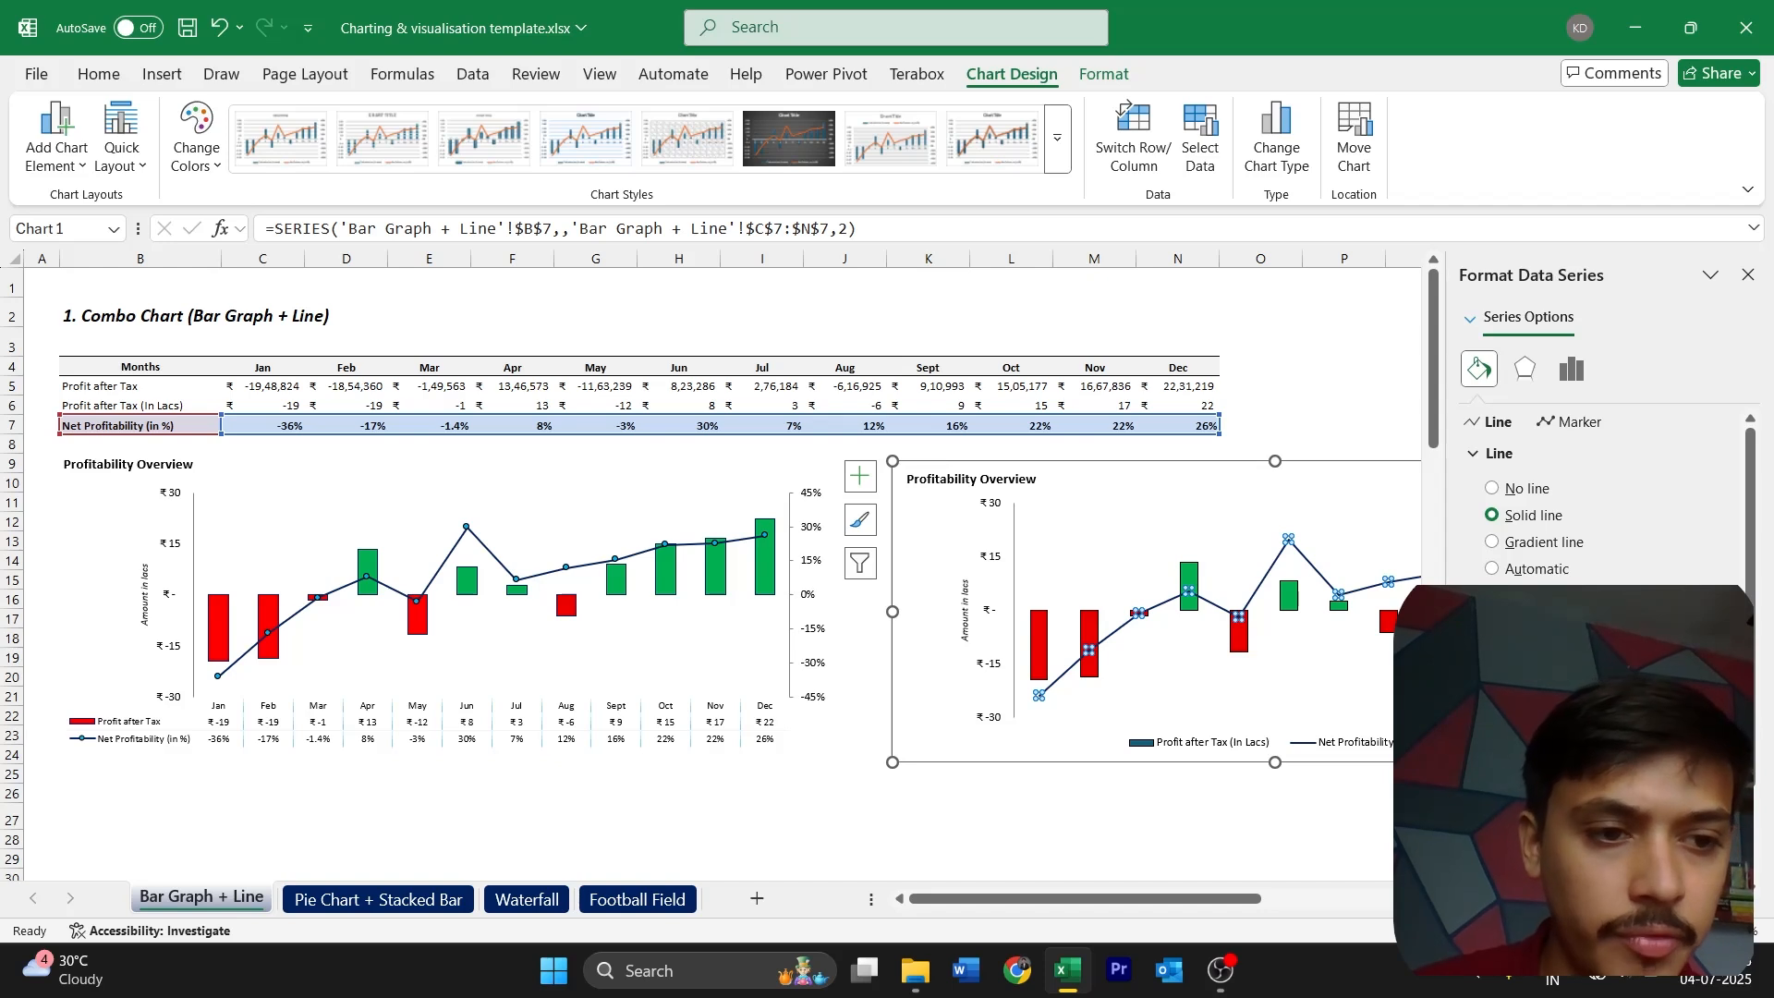
Add built-in circular markers to the Net Profitability line of the new chart
{"action": "left_click", "coordinate": [555, 580]}
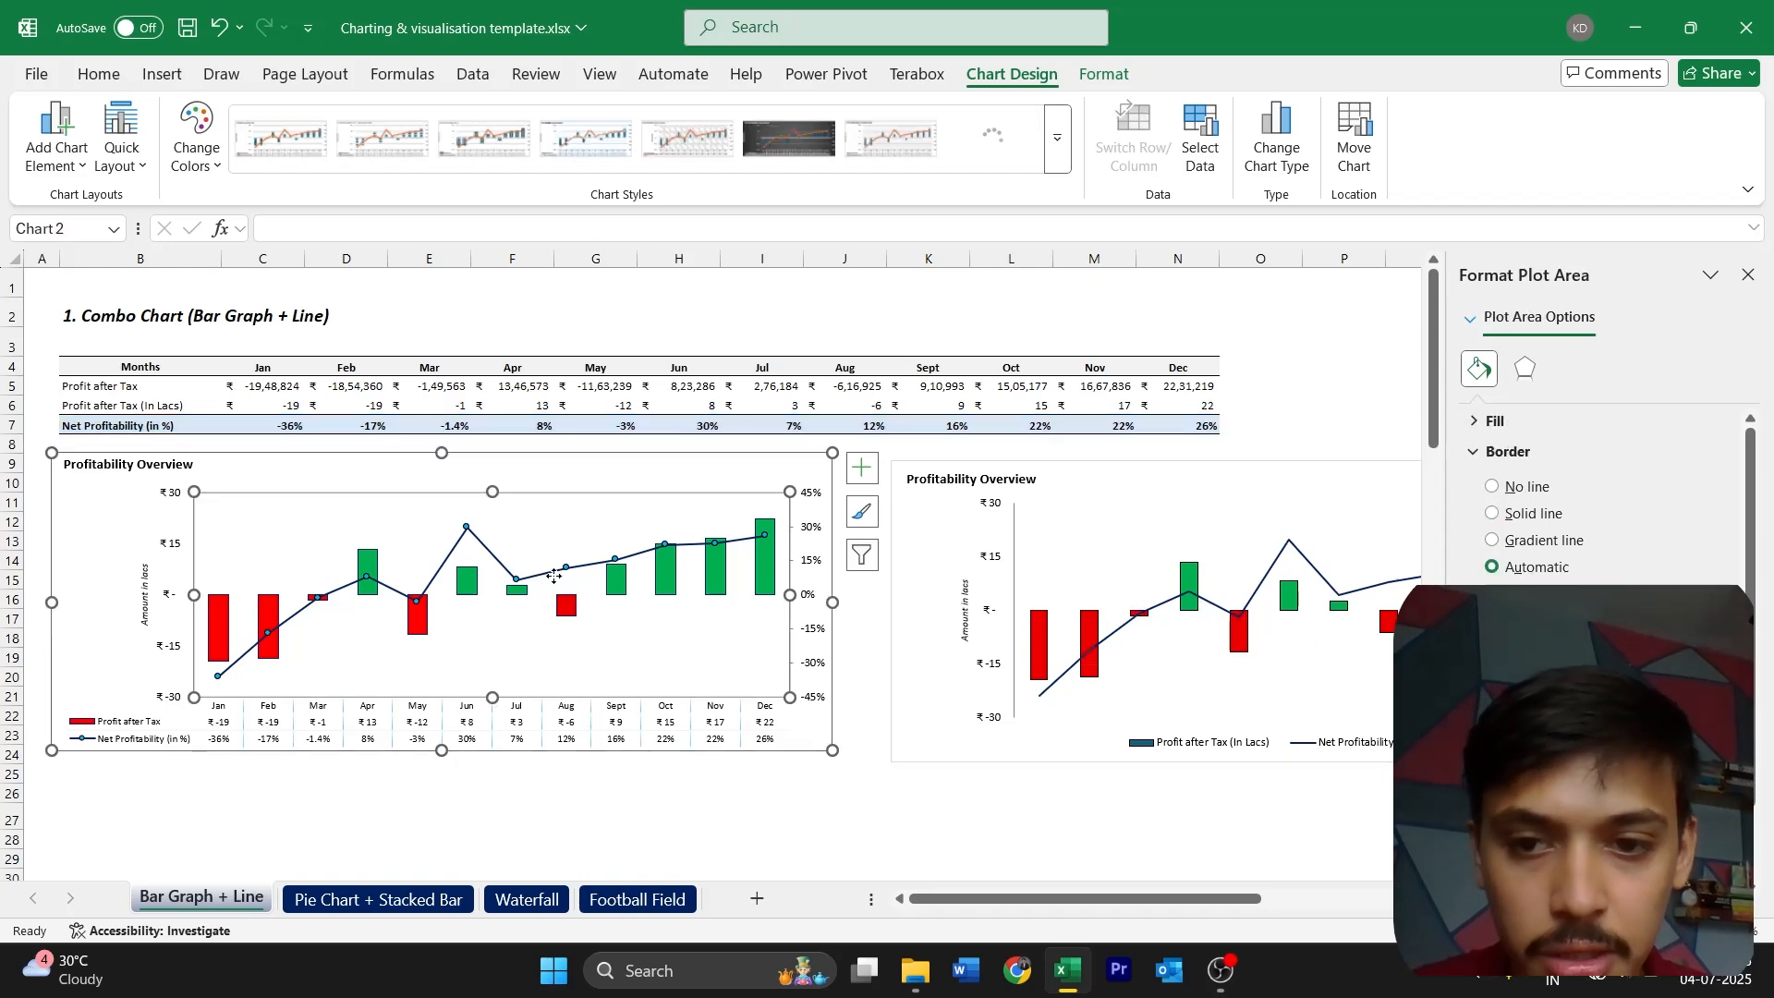
{"action": "left_click", "coordinate": [554, 577]}
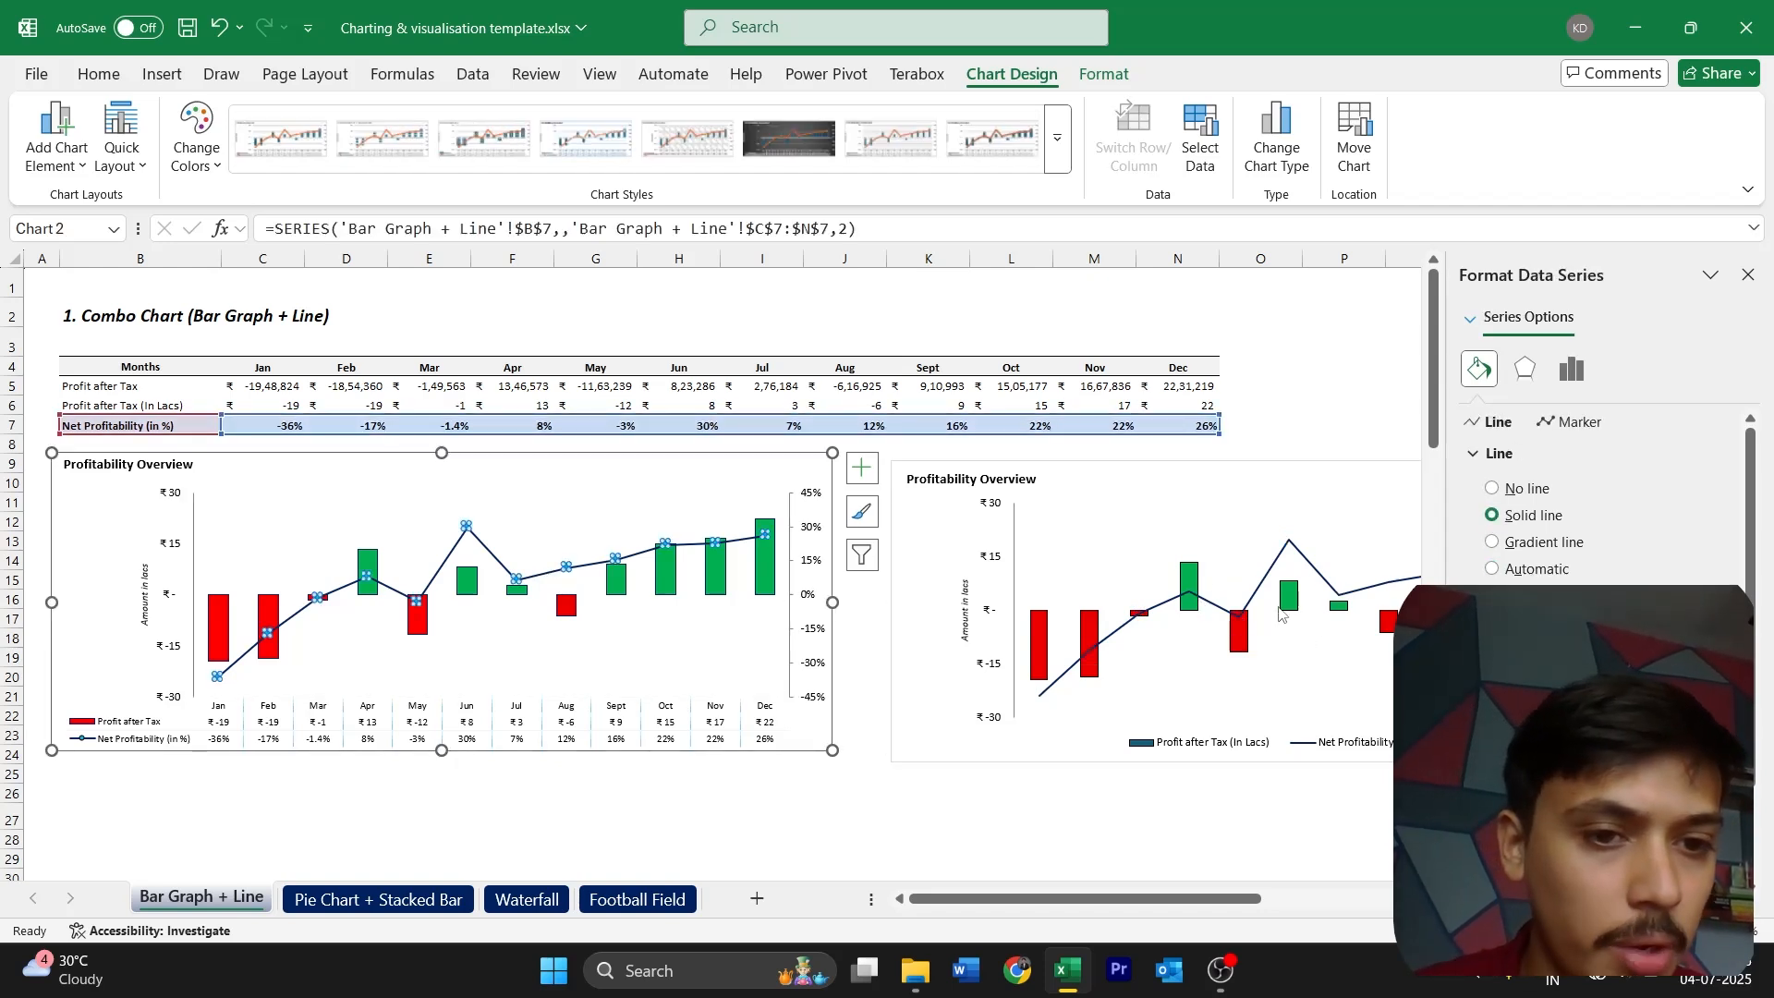
{"action": "left_click", "coordinate": [1256, 590]}
{"action": "left_click", "coordinate": [1571, 368]}
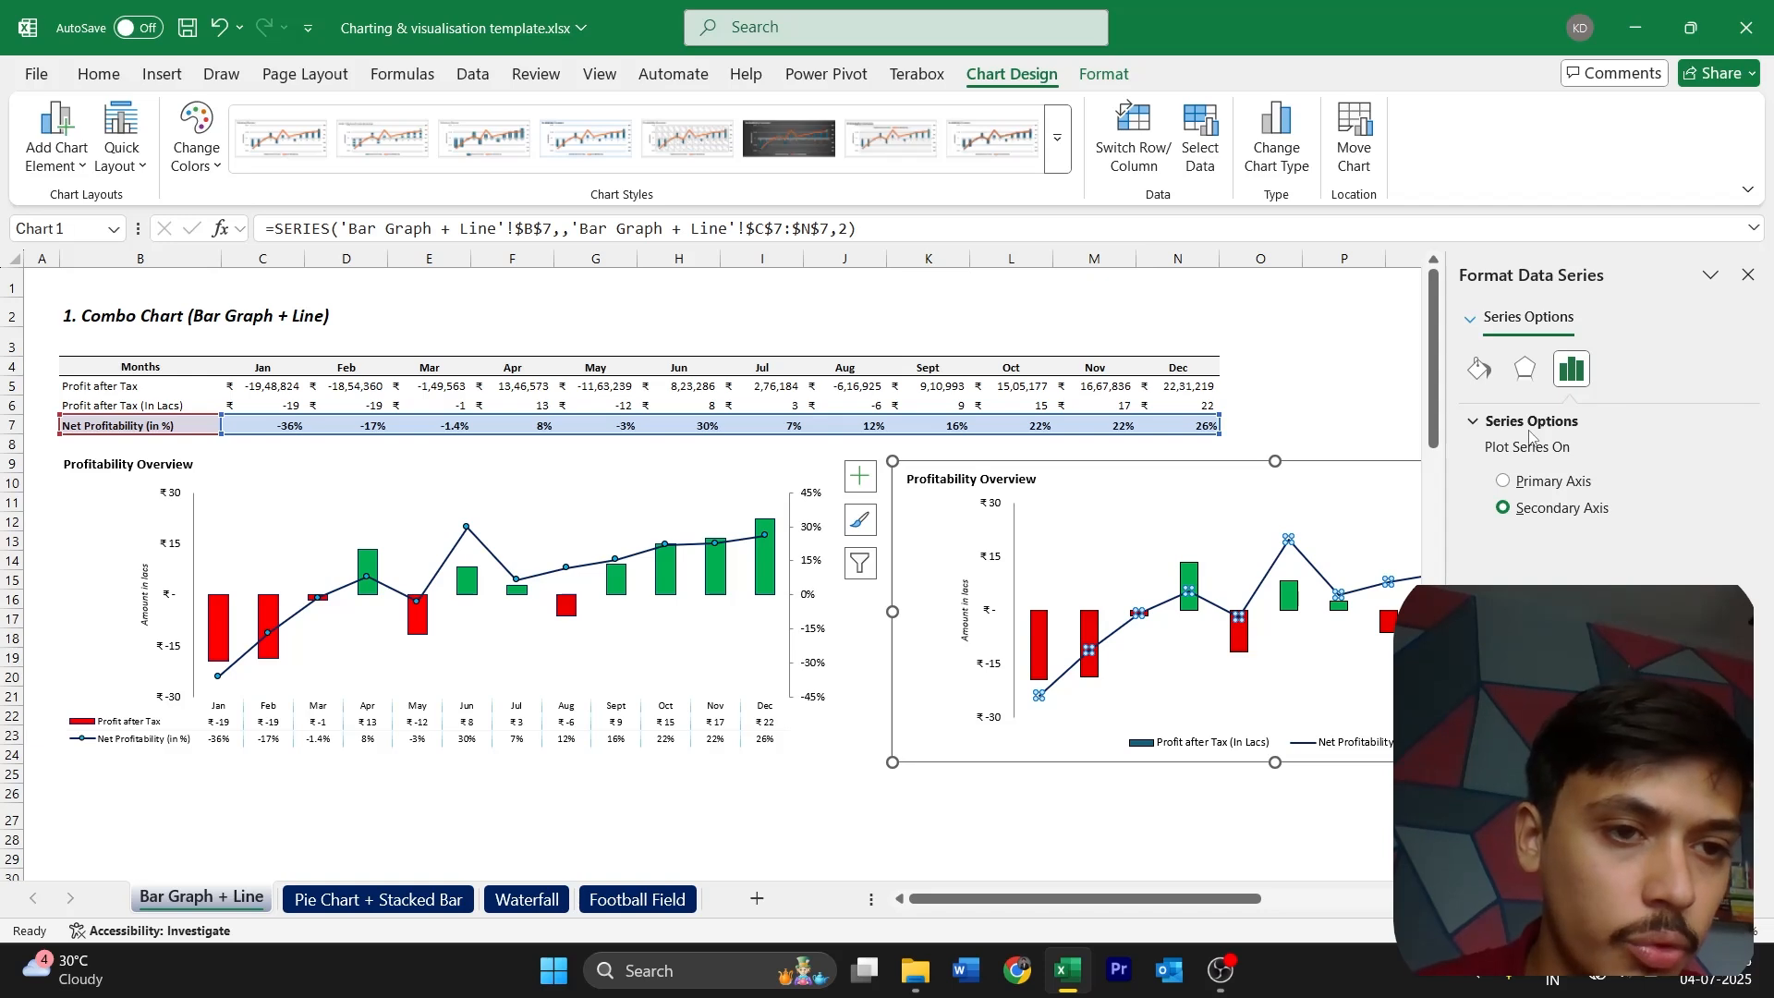
{"action": "left_click", "coordinate": [1479, 368]}
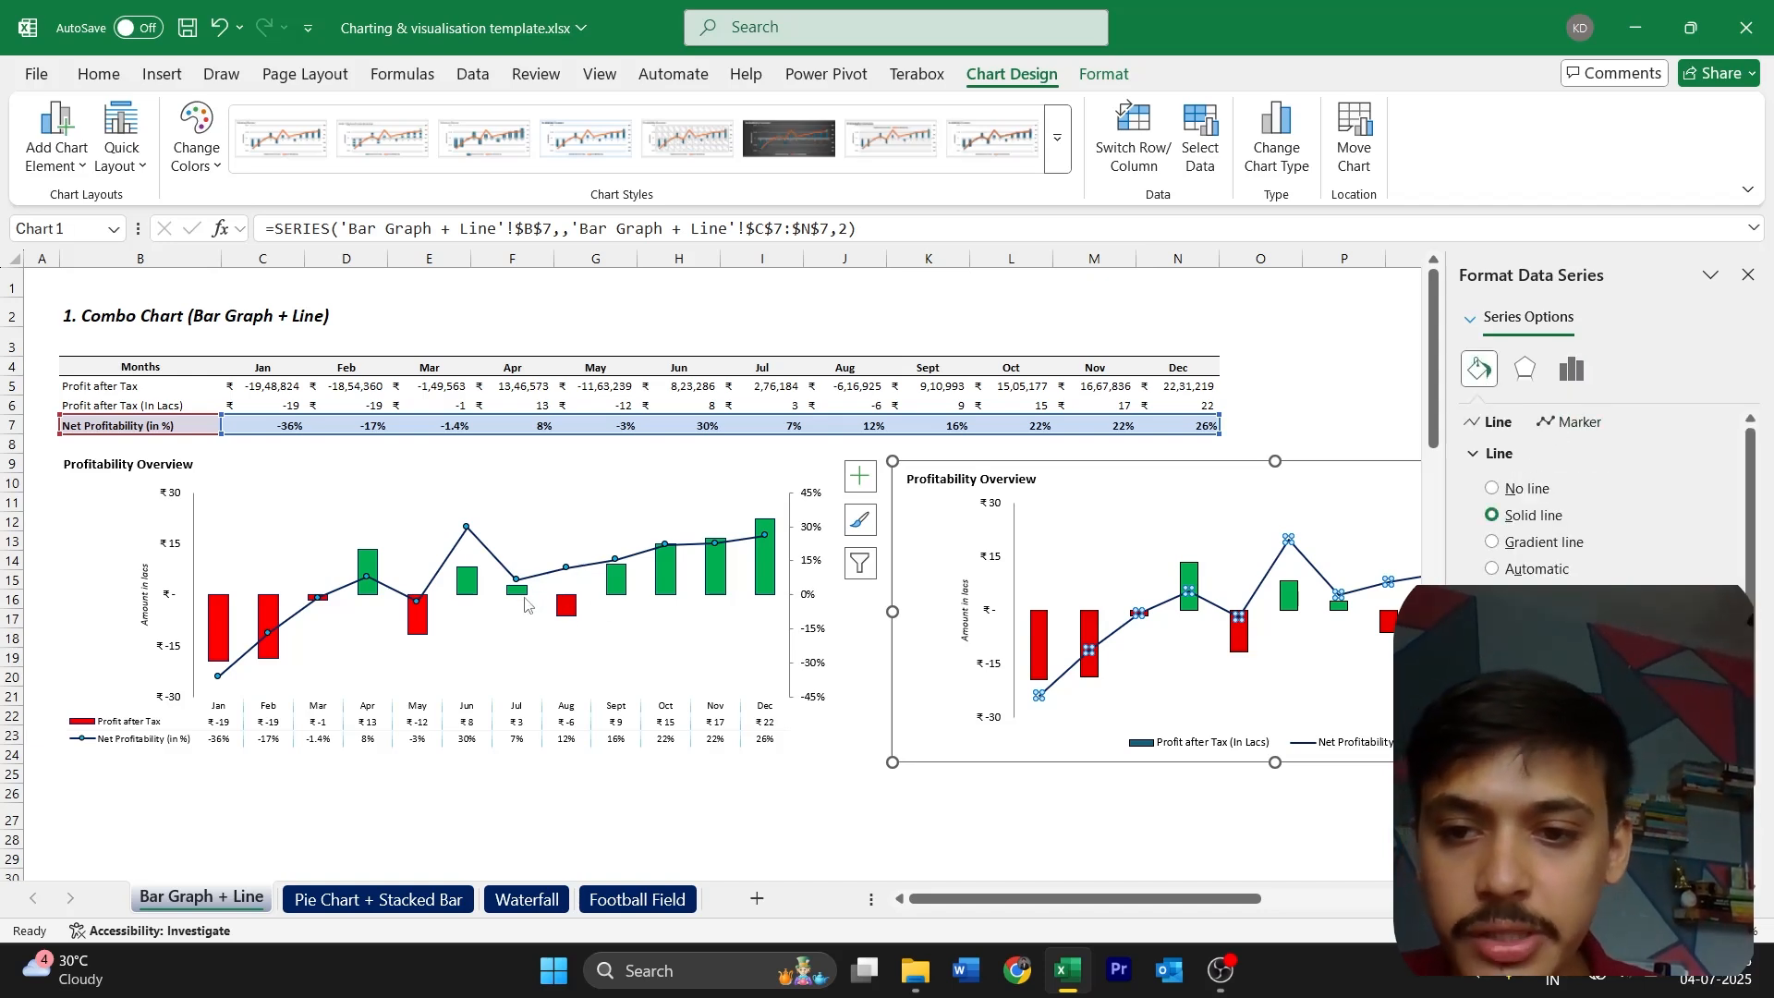
{"action": "left_click", "coordinate": [1571, 422]}
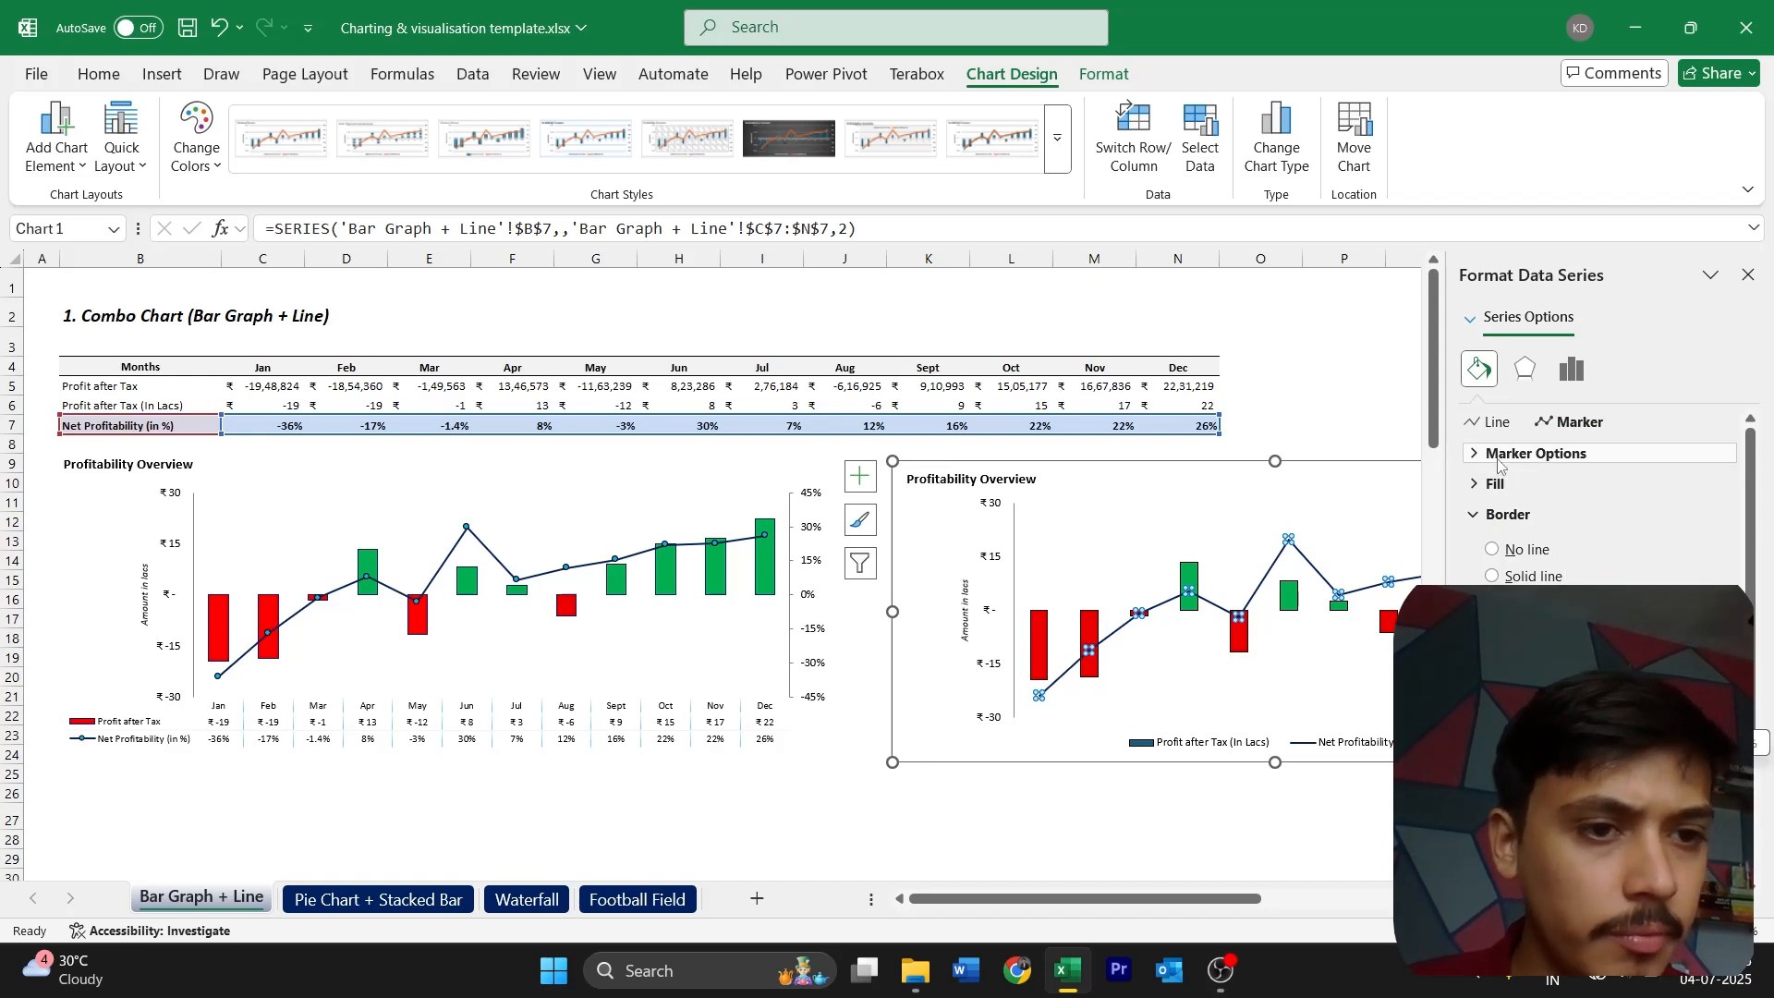
{"action": "left_click", "coordinate": [1534, 454]}
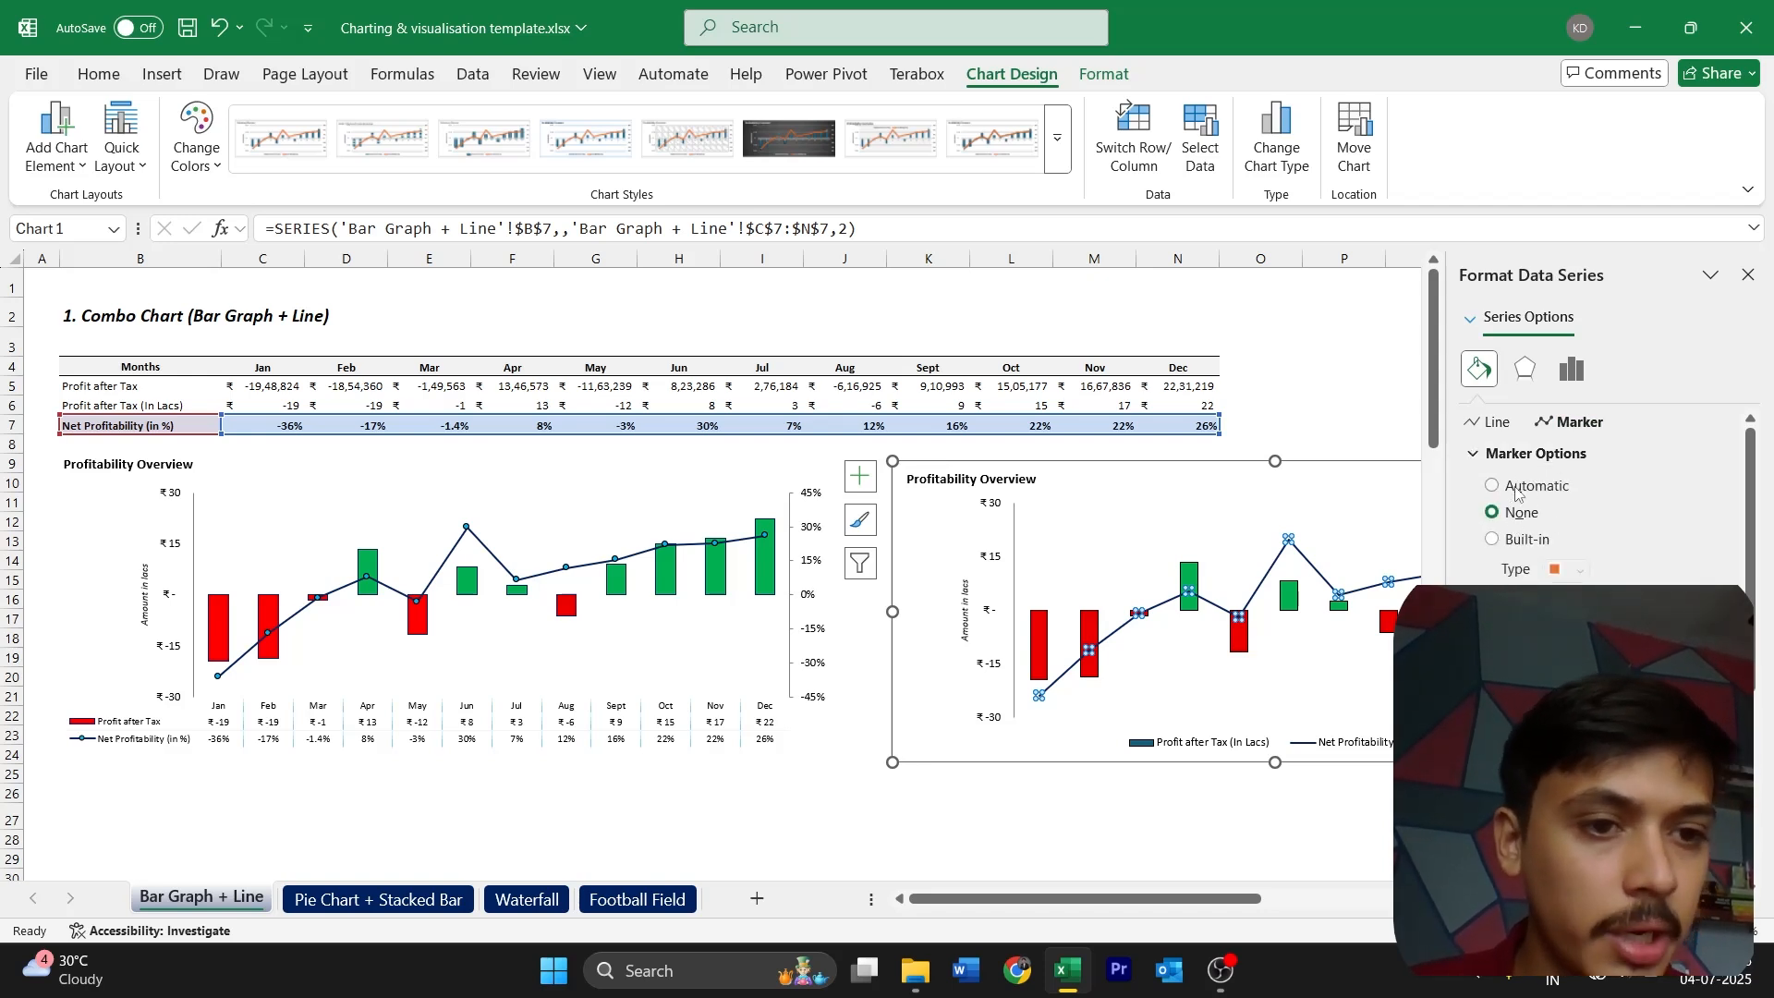
{"action": "left_click", "coordinate": [1516, 543]}
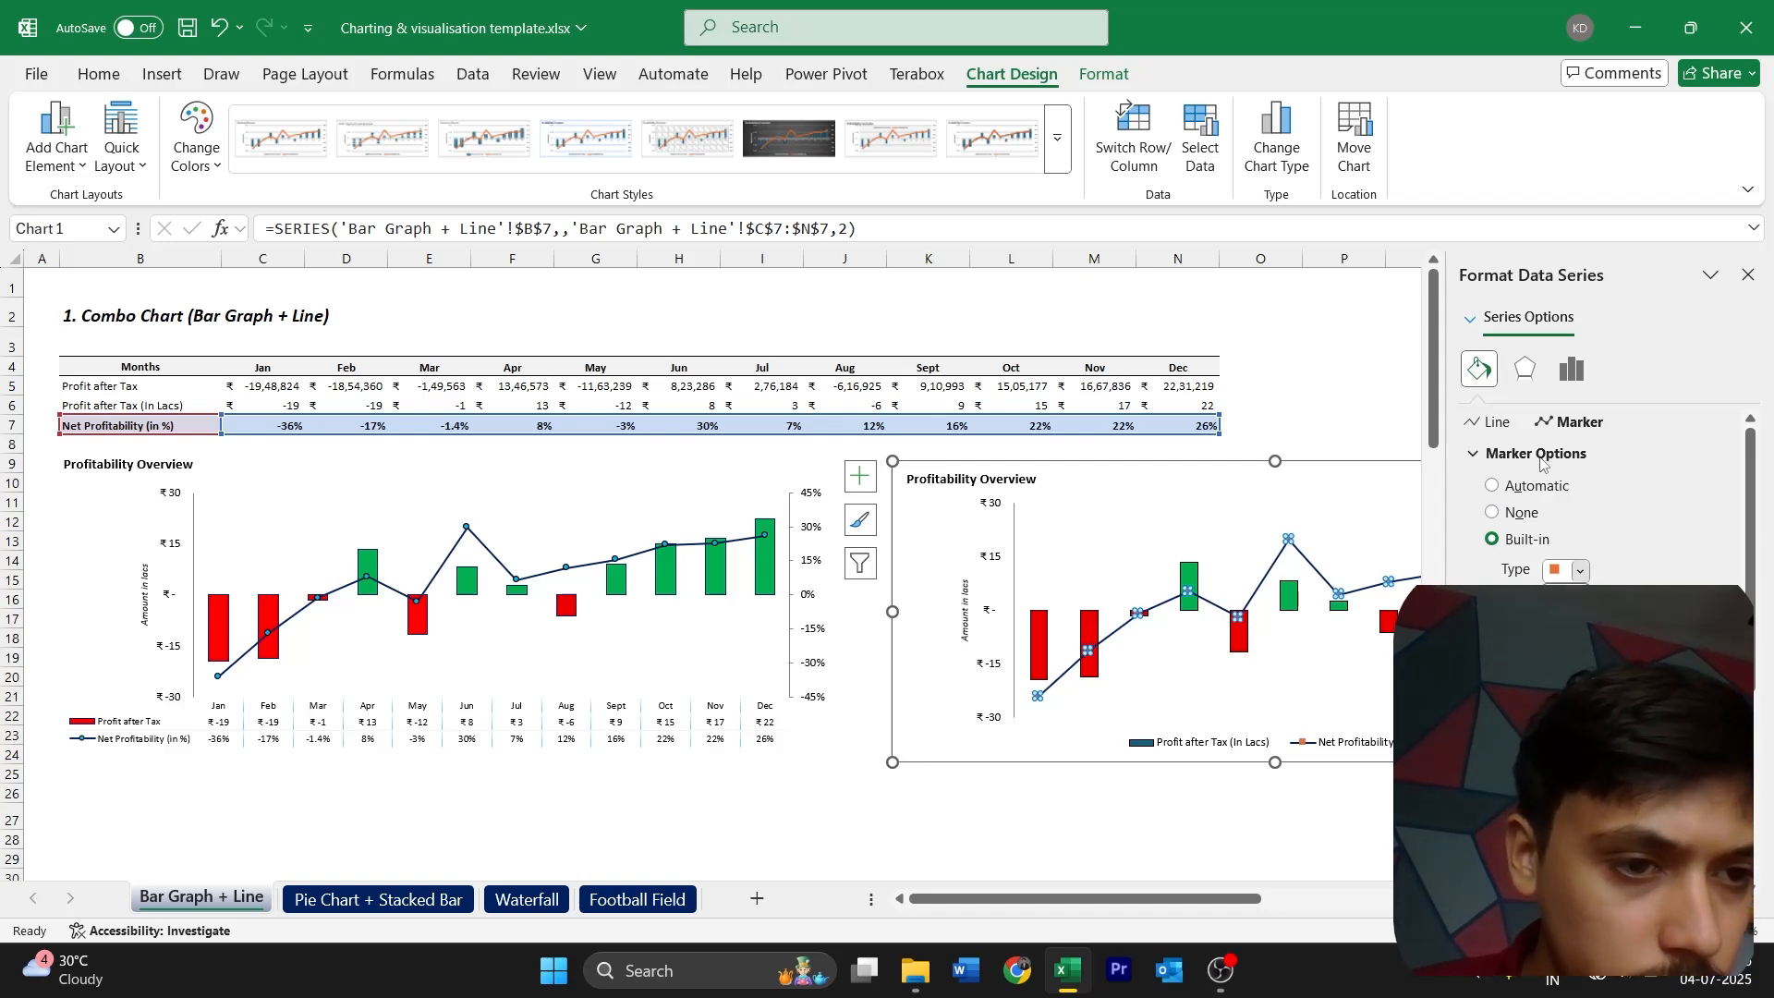
{"action": "left_click", "coordinate": [1560, 745]}
{"action": "scroll", "coordinate": [1608, 499], "scroll_direction": "down", "scroll_amount": 1}
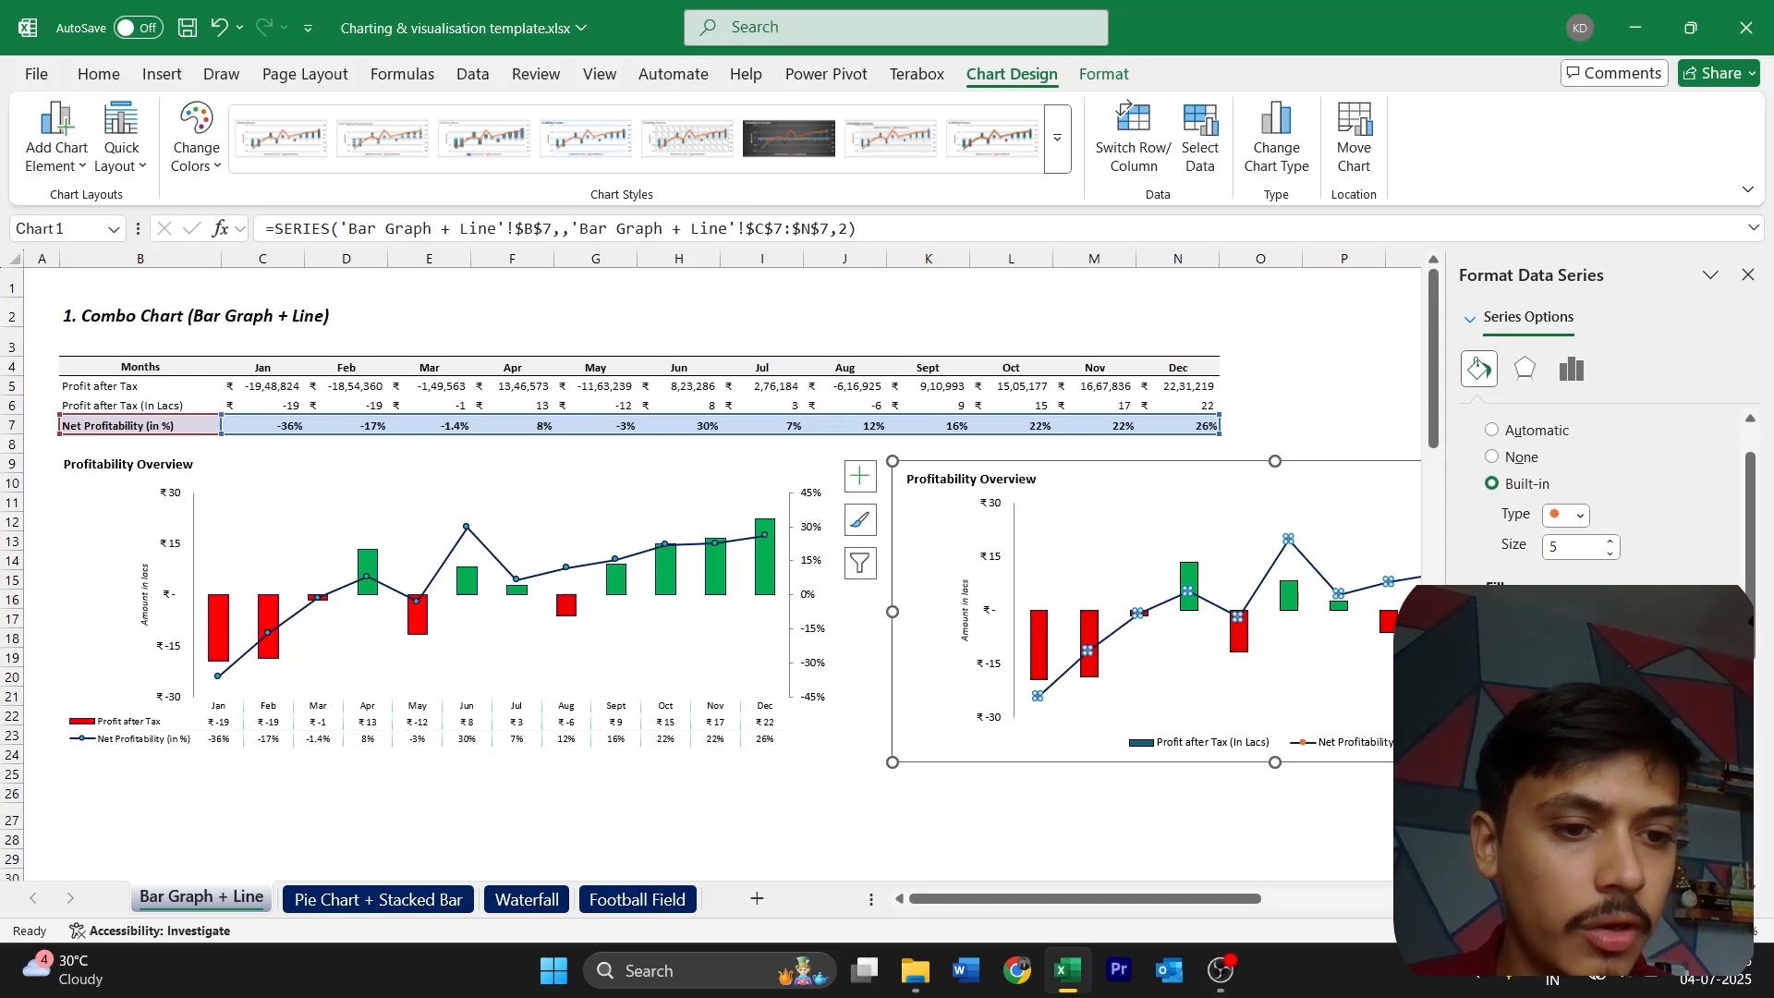
Fill the Net Profitability line's markers with light blue and colour their border dark blue
{"action": "left_click", "coordinate": [1715, 797]}
{"action": "left_click", "coordinate": [1659, 725]}
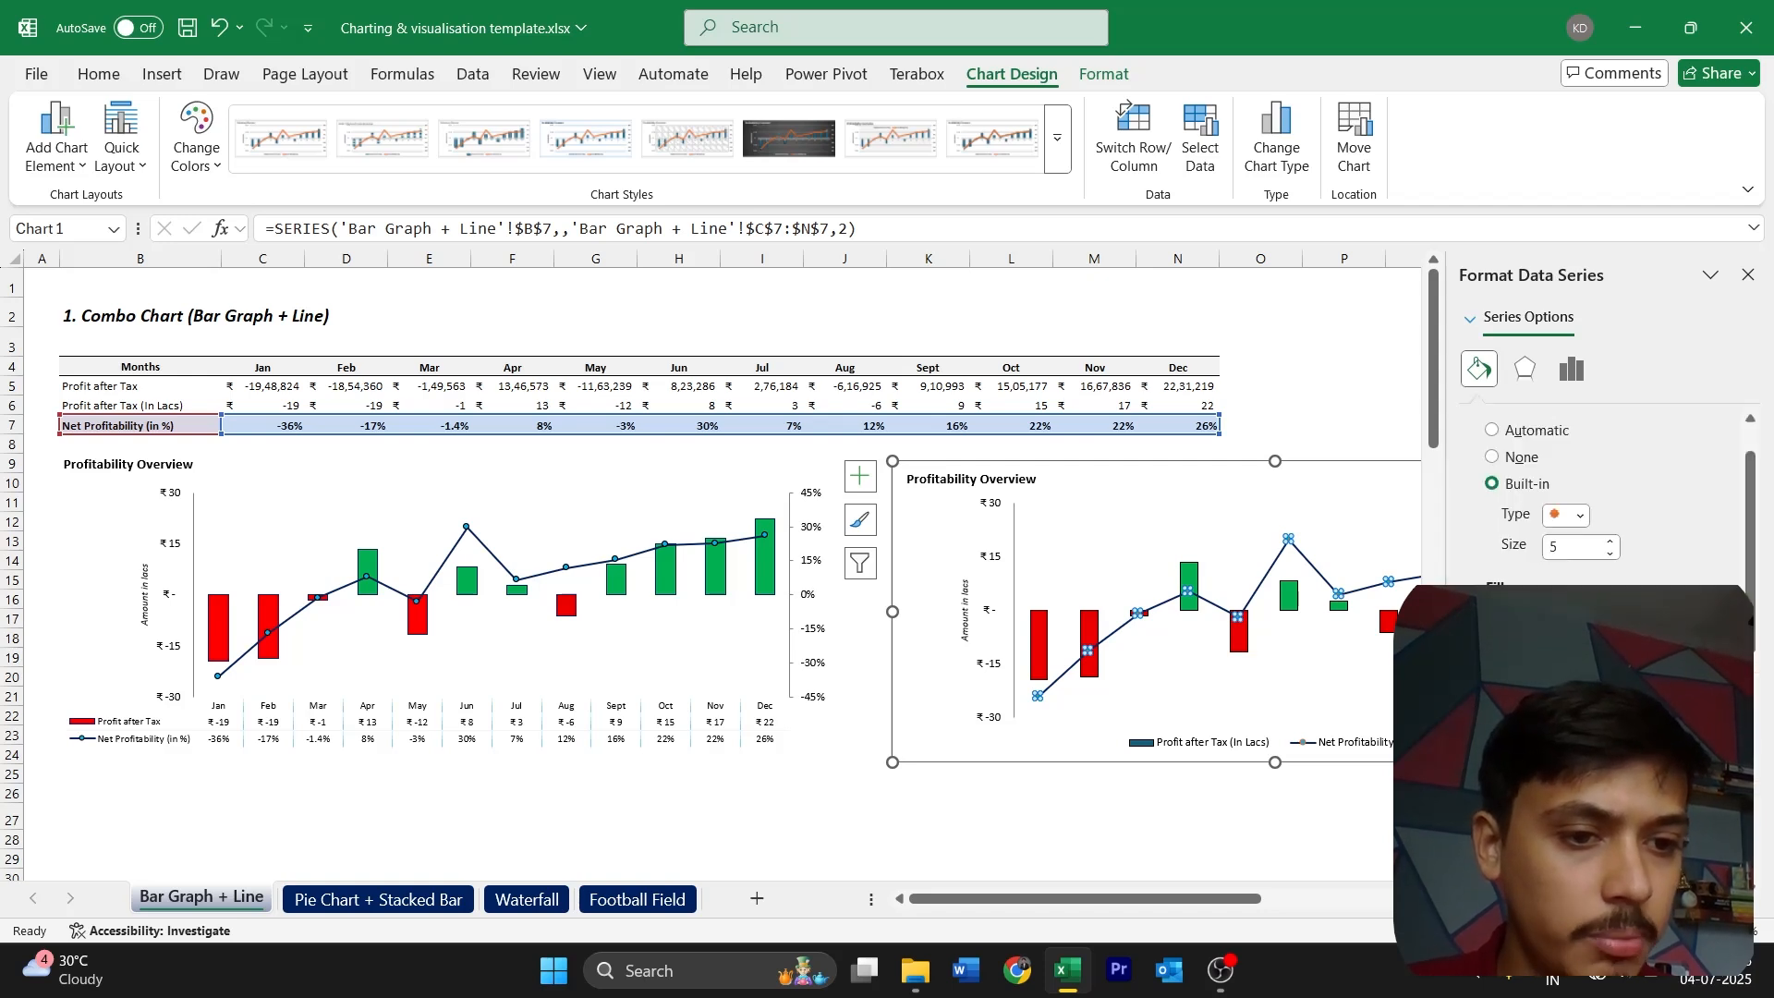
{"action": "scroll", "coordinate": [1654, 721], "scroll_direction": "down", "scroll_amount": 1}
{"action": "scroll", "coordinate": [1608, 499], "scroll_direction": "up", "scroll_amount": 1}
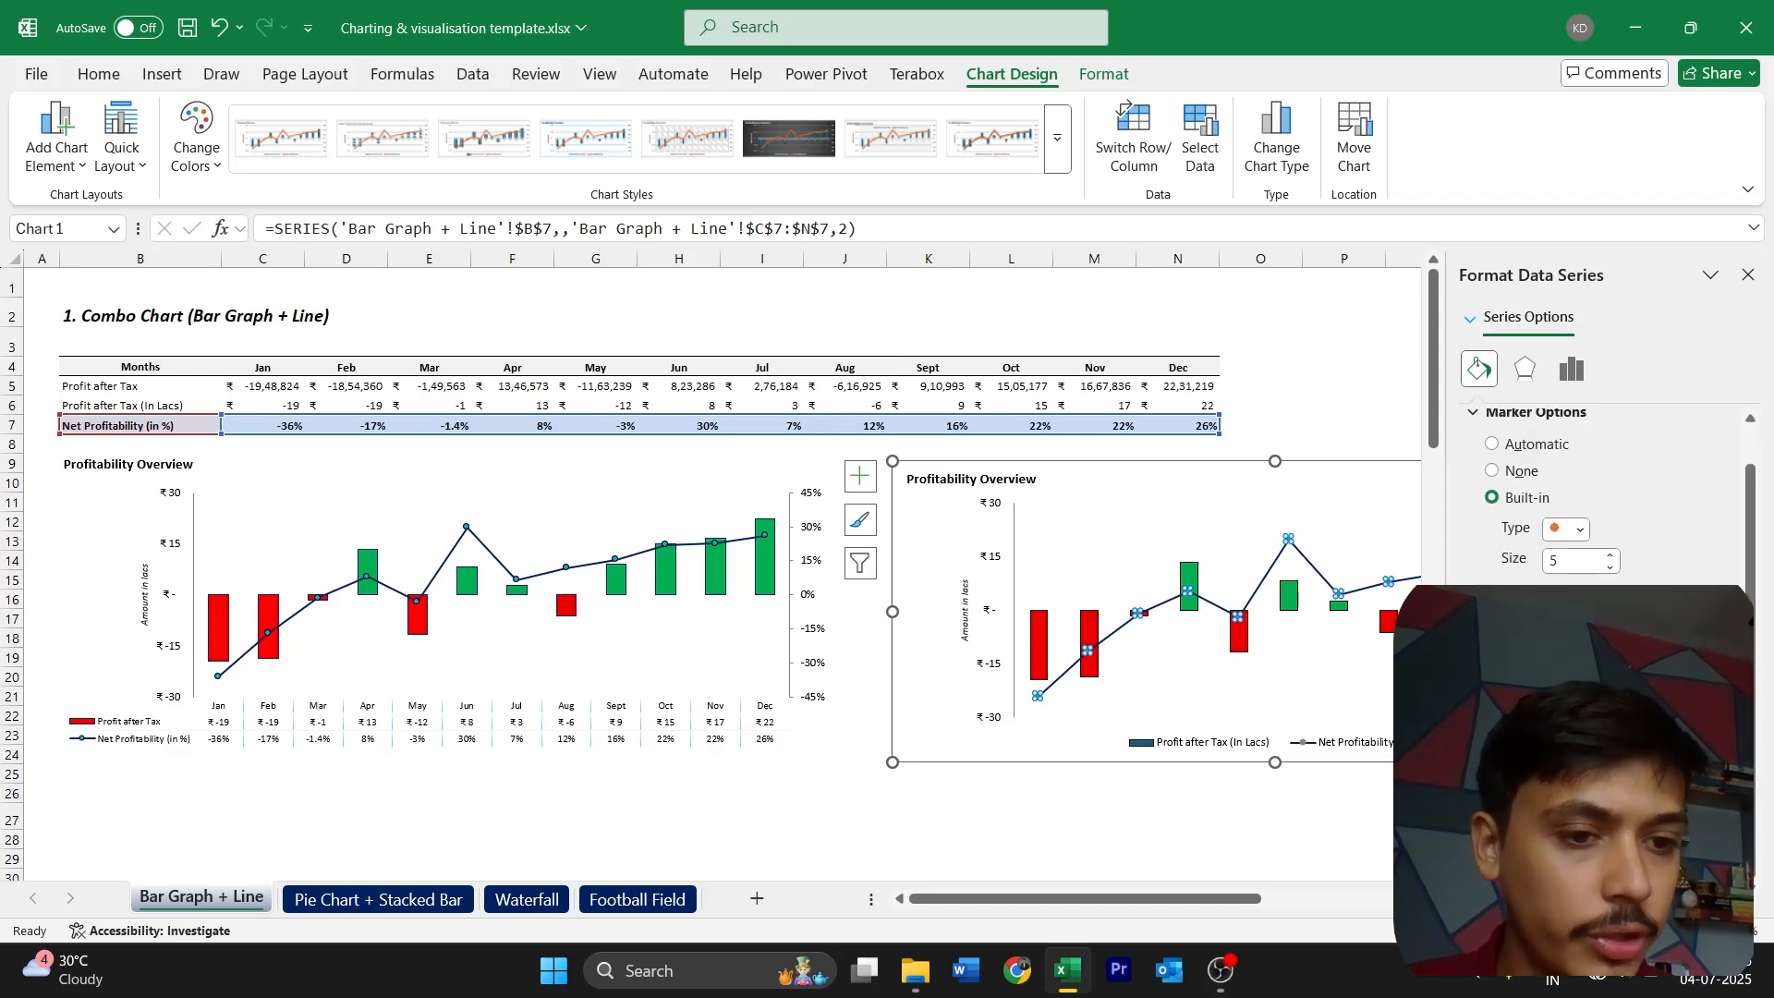
{"action": "scroll", "coordinate": [1608, 499], "scroll_direction": "down", "scroll_amount": 3}
{"action": "left_click", "coordinate": [1711, 534]}
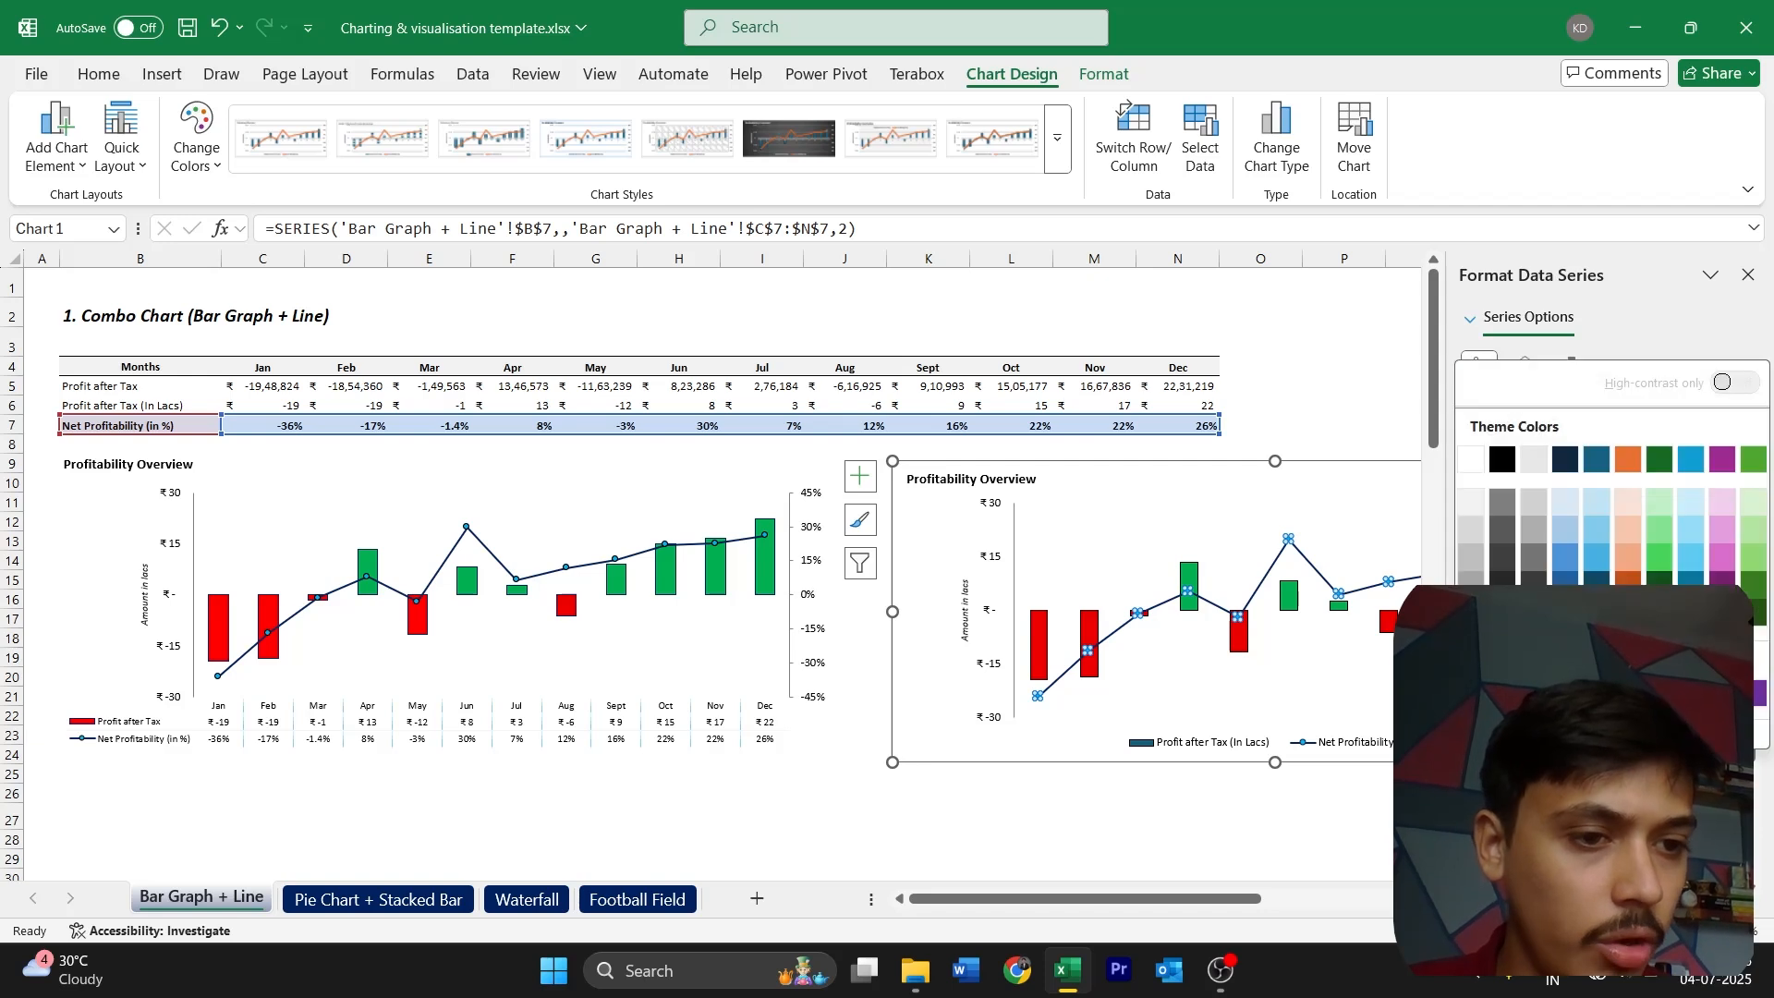
{"action": "key", "text": "Escape"}
{"action": "left_click", "coordinate": [1381, 717]}
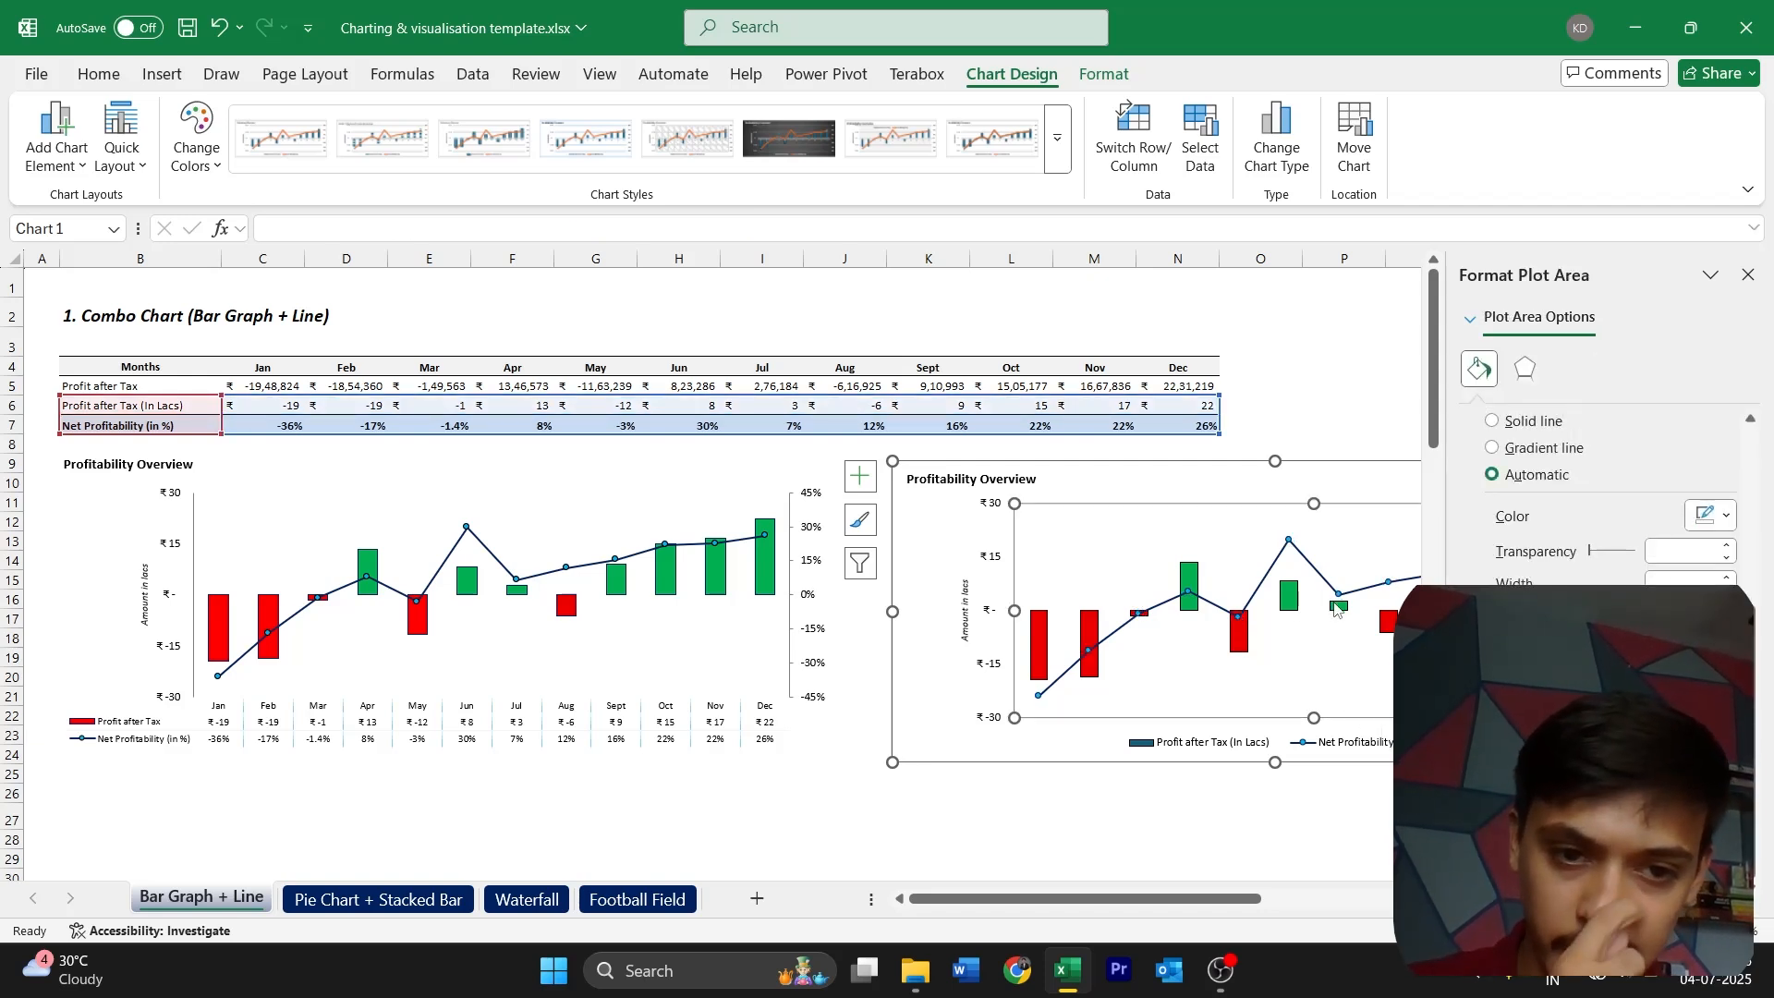
{"action": "left_click", "coordinate": [1748, 275]}
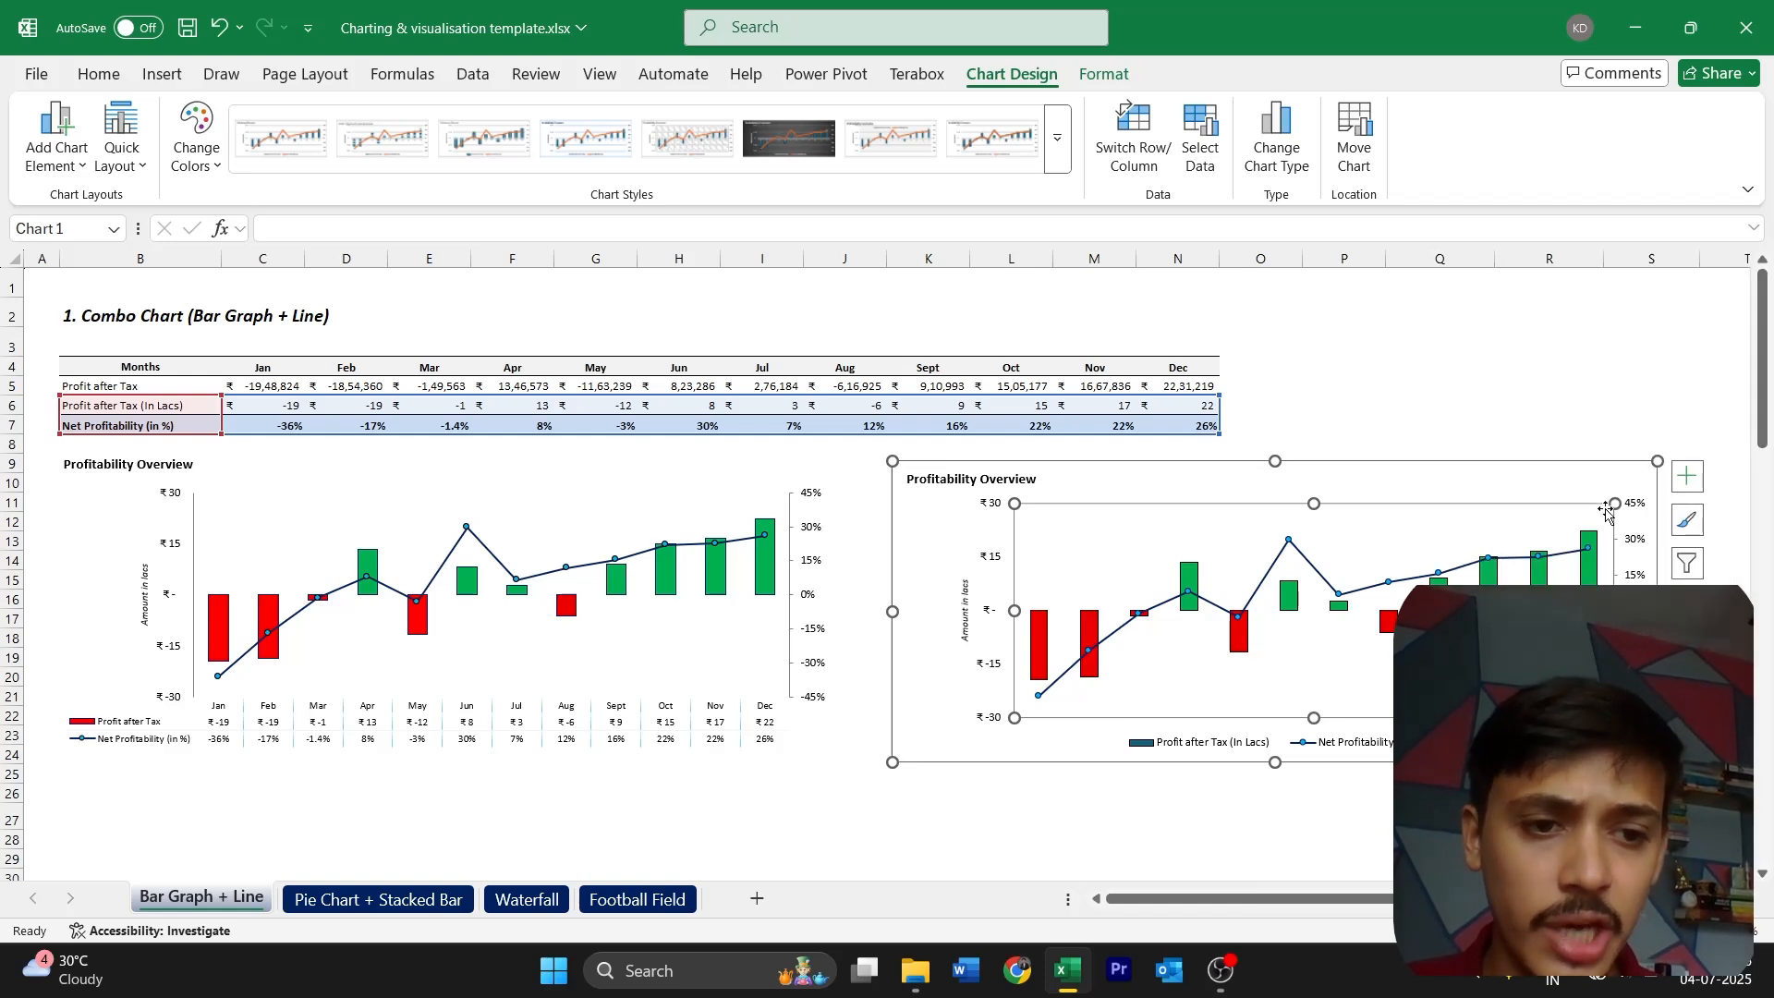
Remove the new chart's legend and add a data table beneath the plot instead
{"action": "left_click", "coordinate": [922, 746]}
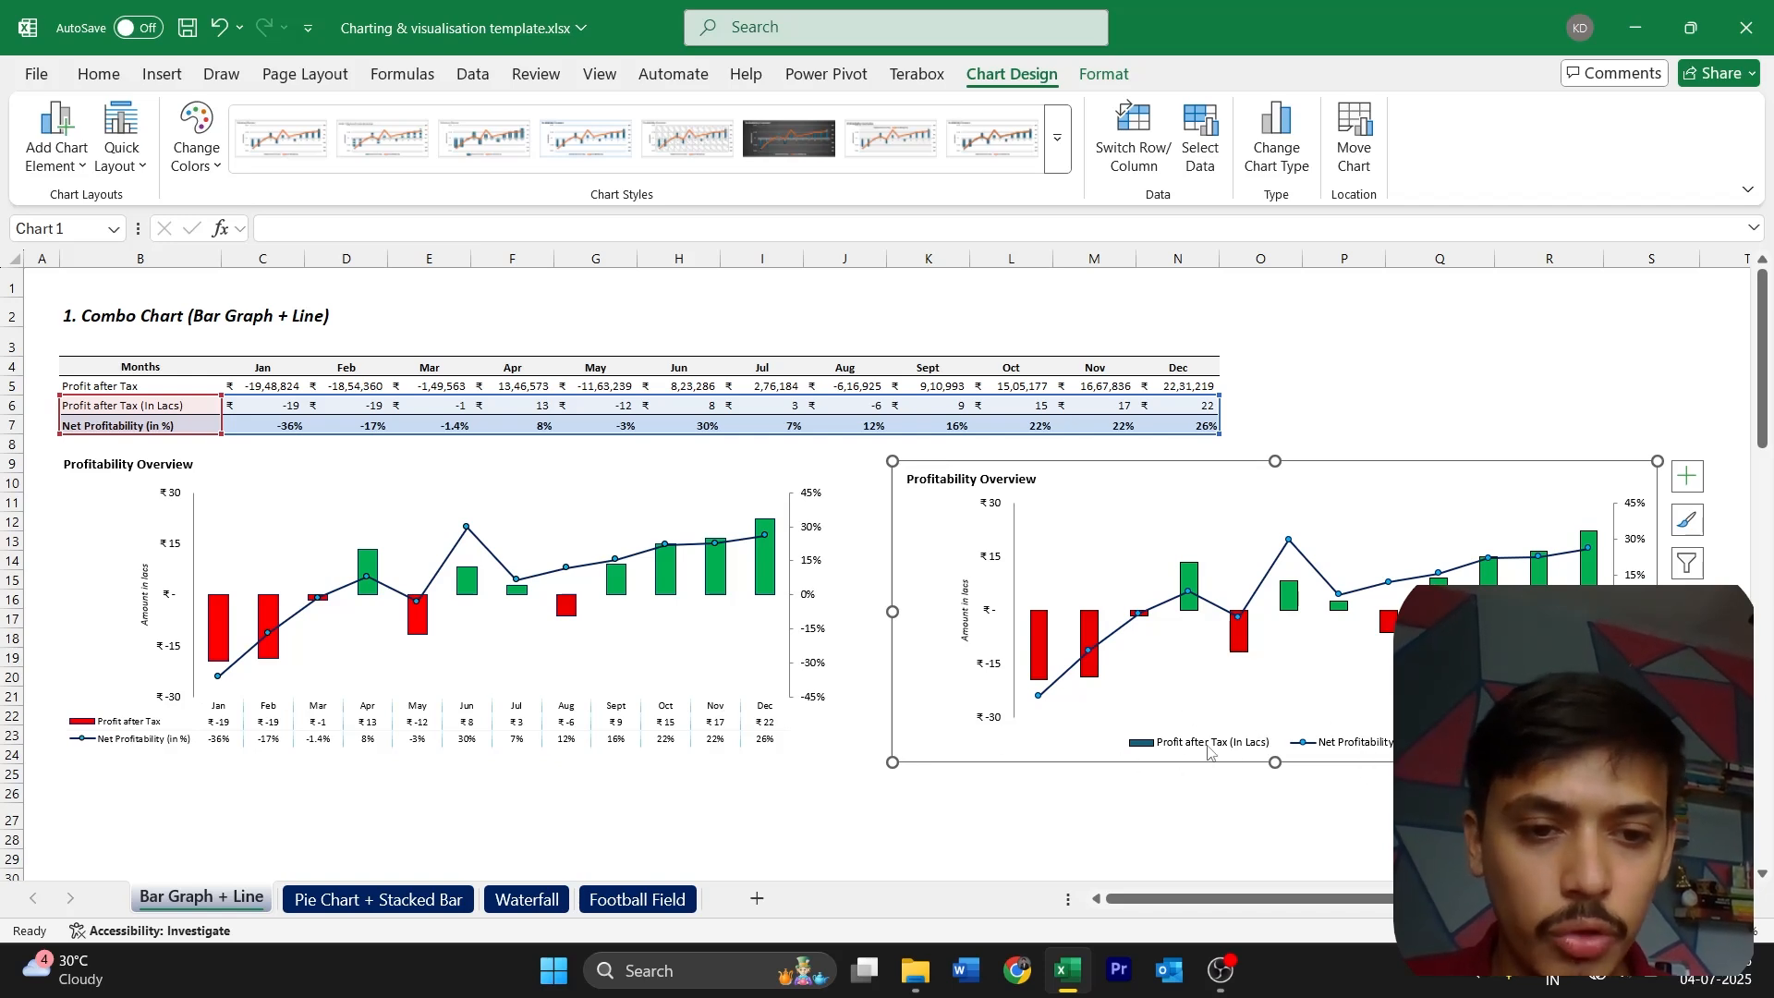
{"action": "left_click", "coordinate": [1375, 747]}
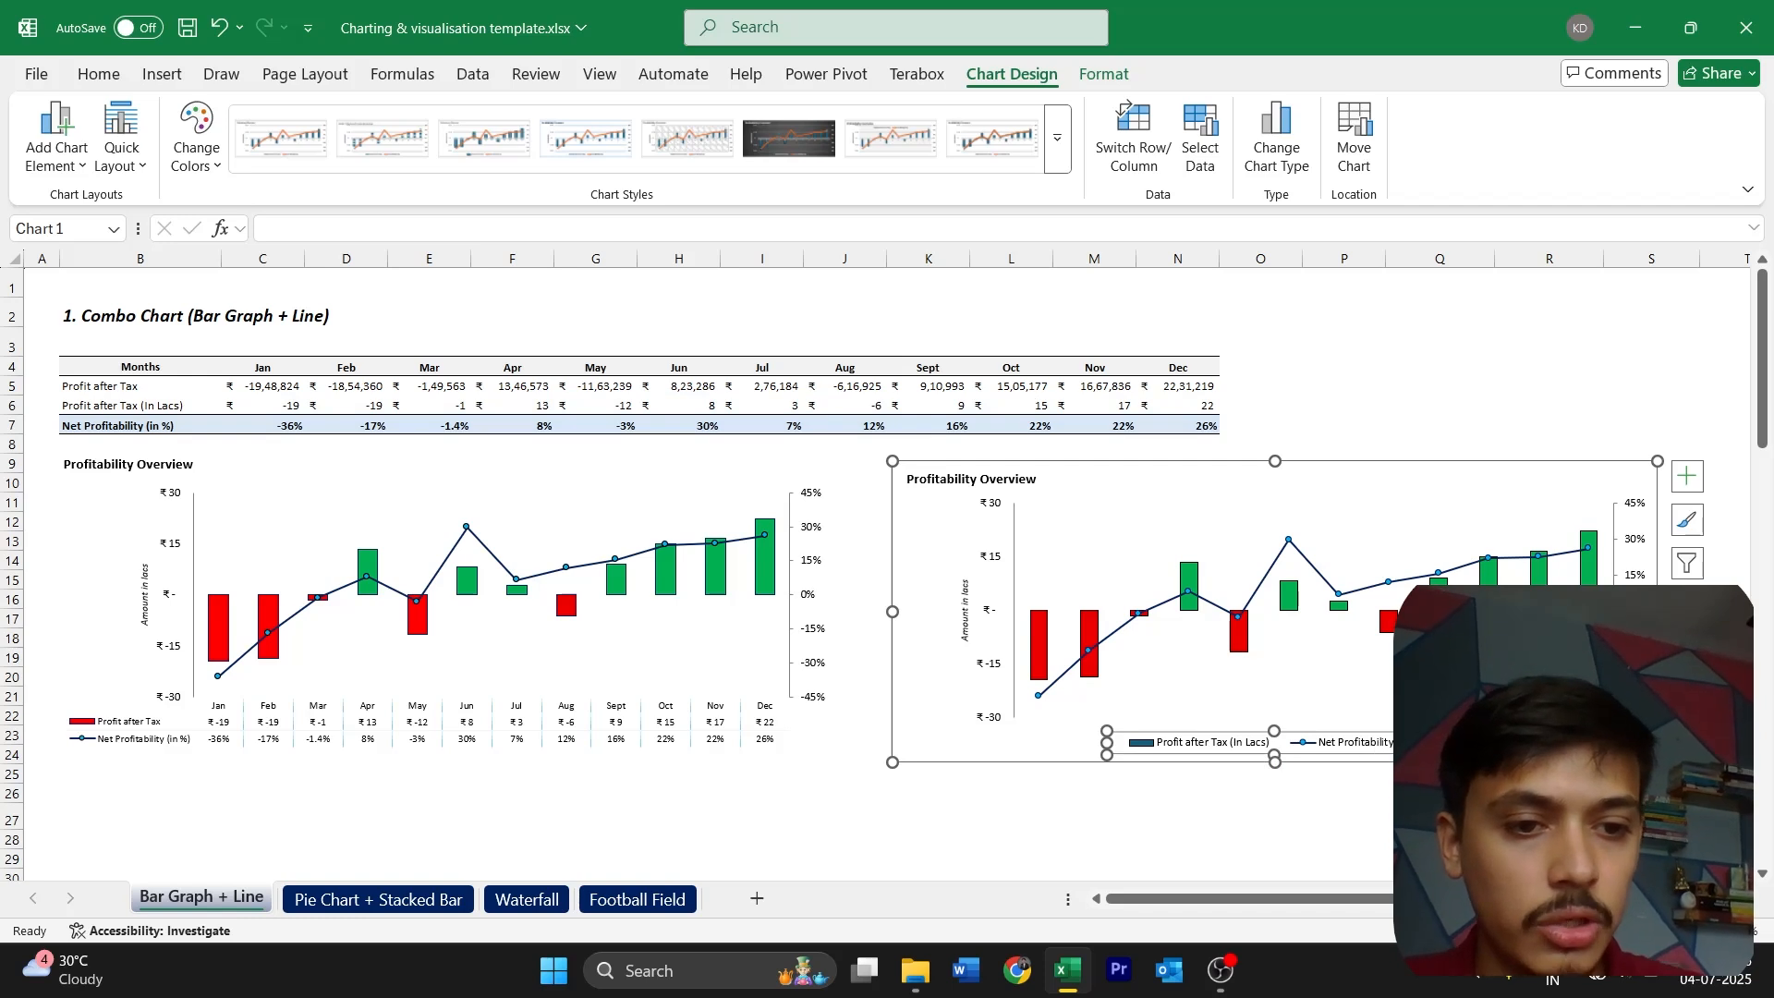
{"action": "key", "text": "Escape"}
{"action": "left_click", "coordinate": [1687, 476]}
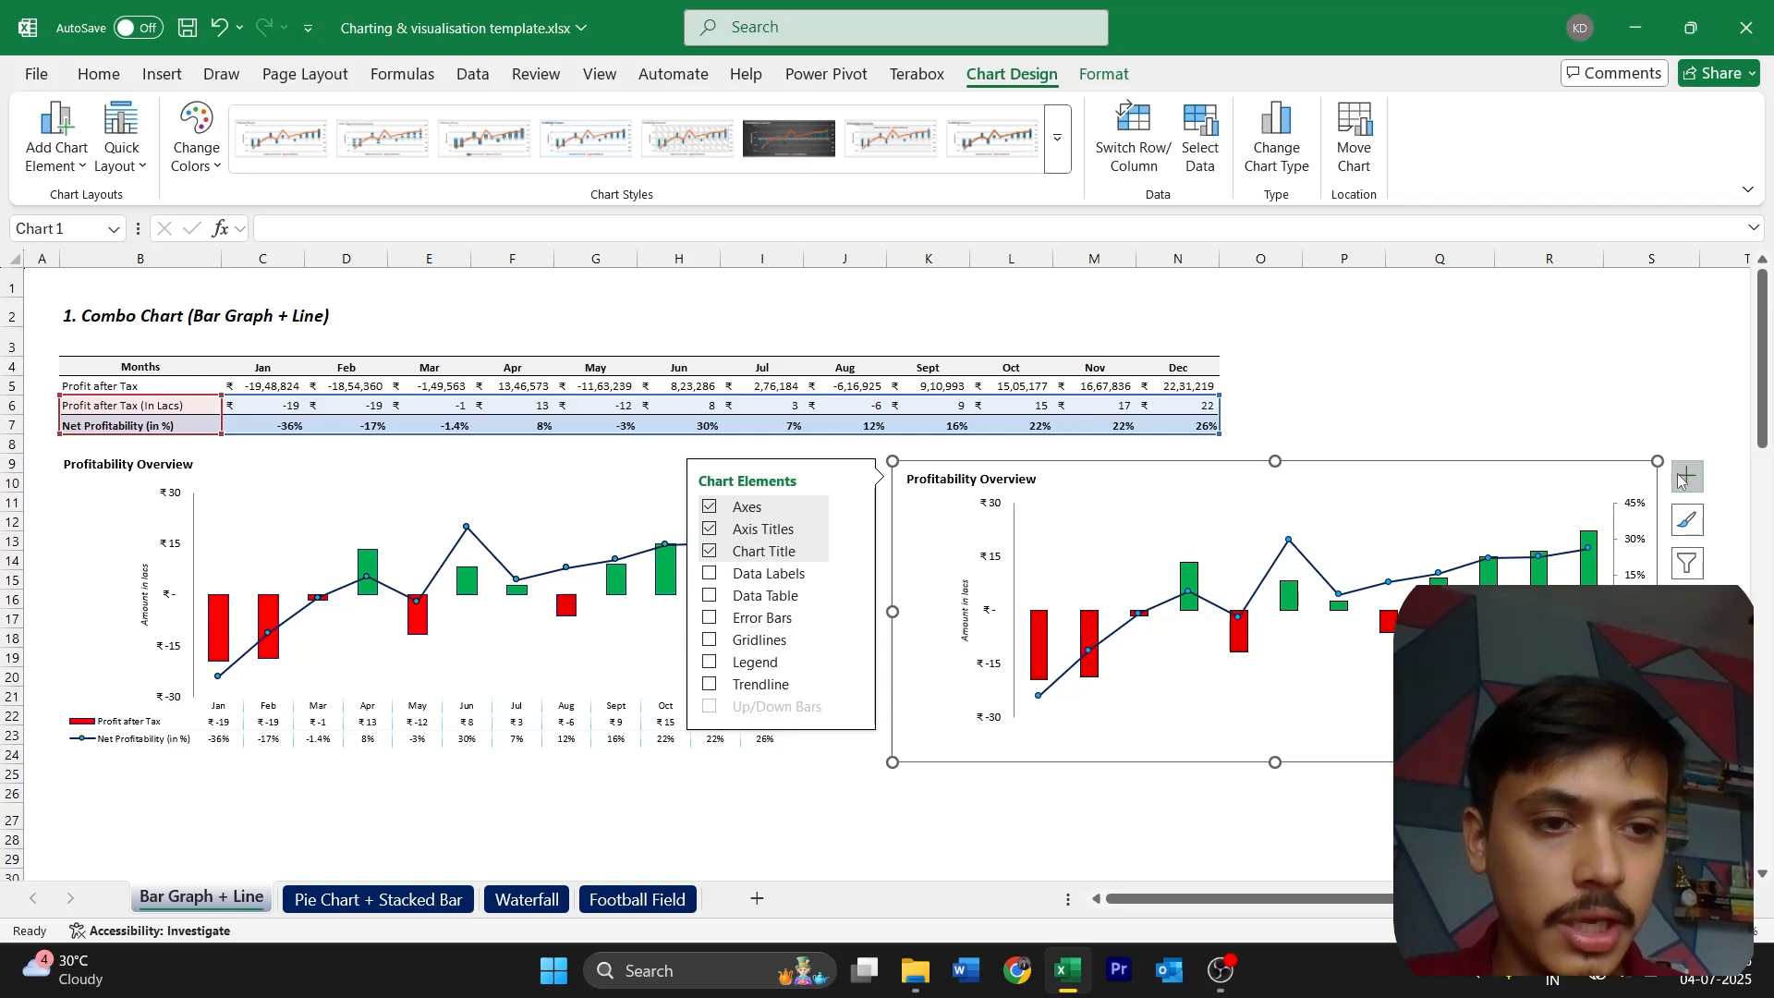
{"action": "left_click", "coordinate": [709, 597]}
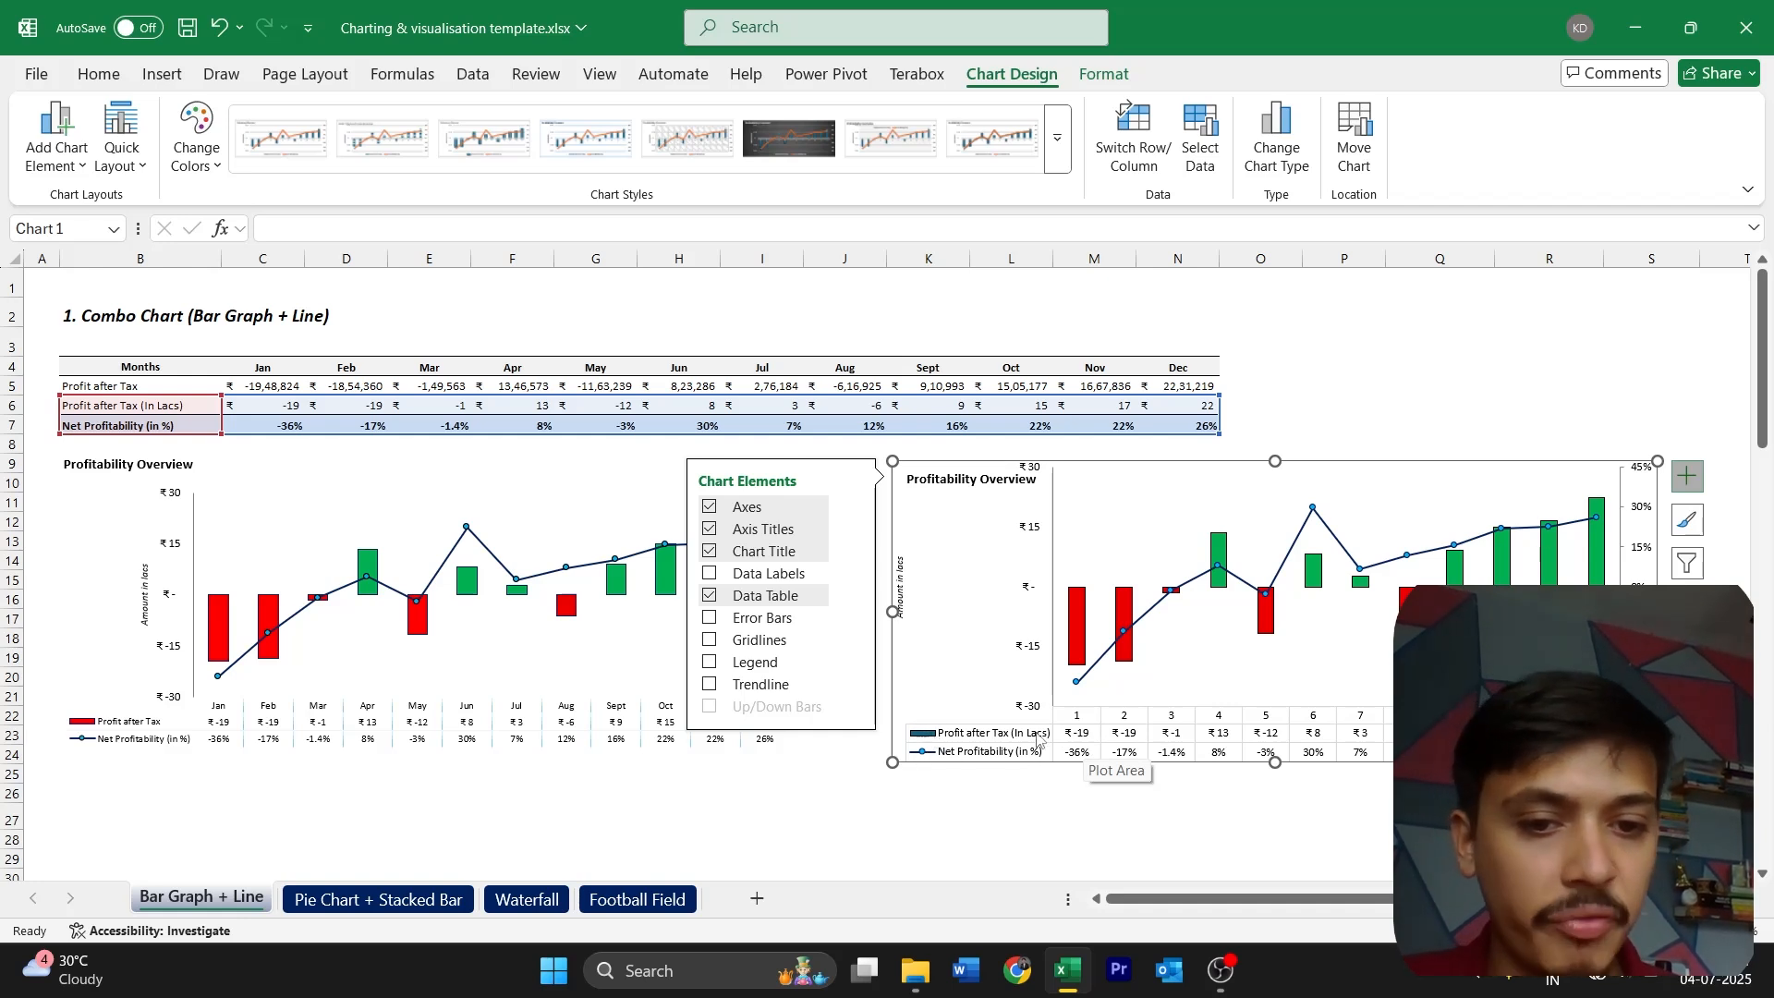
Reduce the font size of the new chart's data table to 8
{"action": "left_click", "coordinate": [1215, 731]}
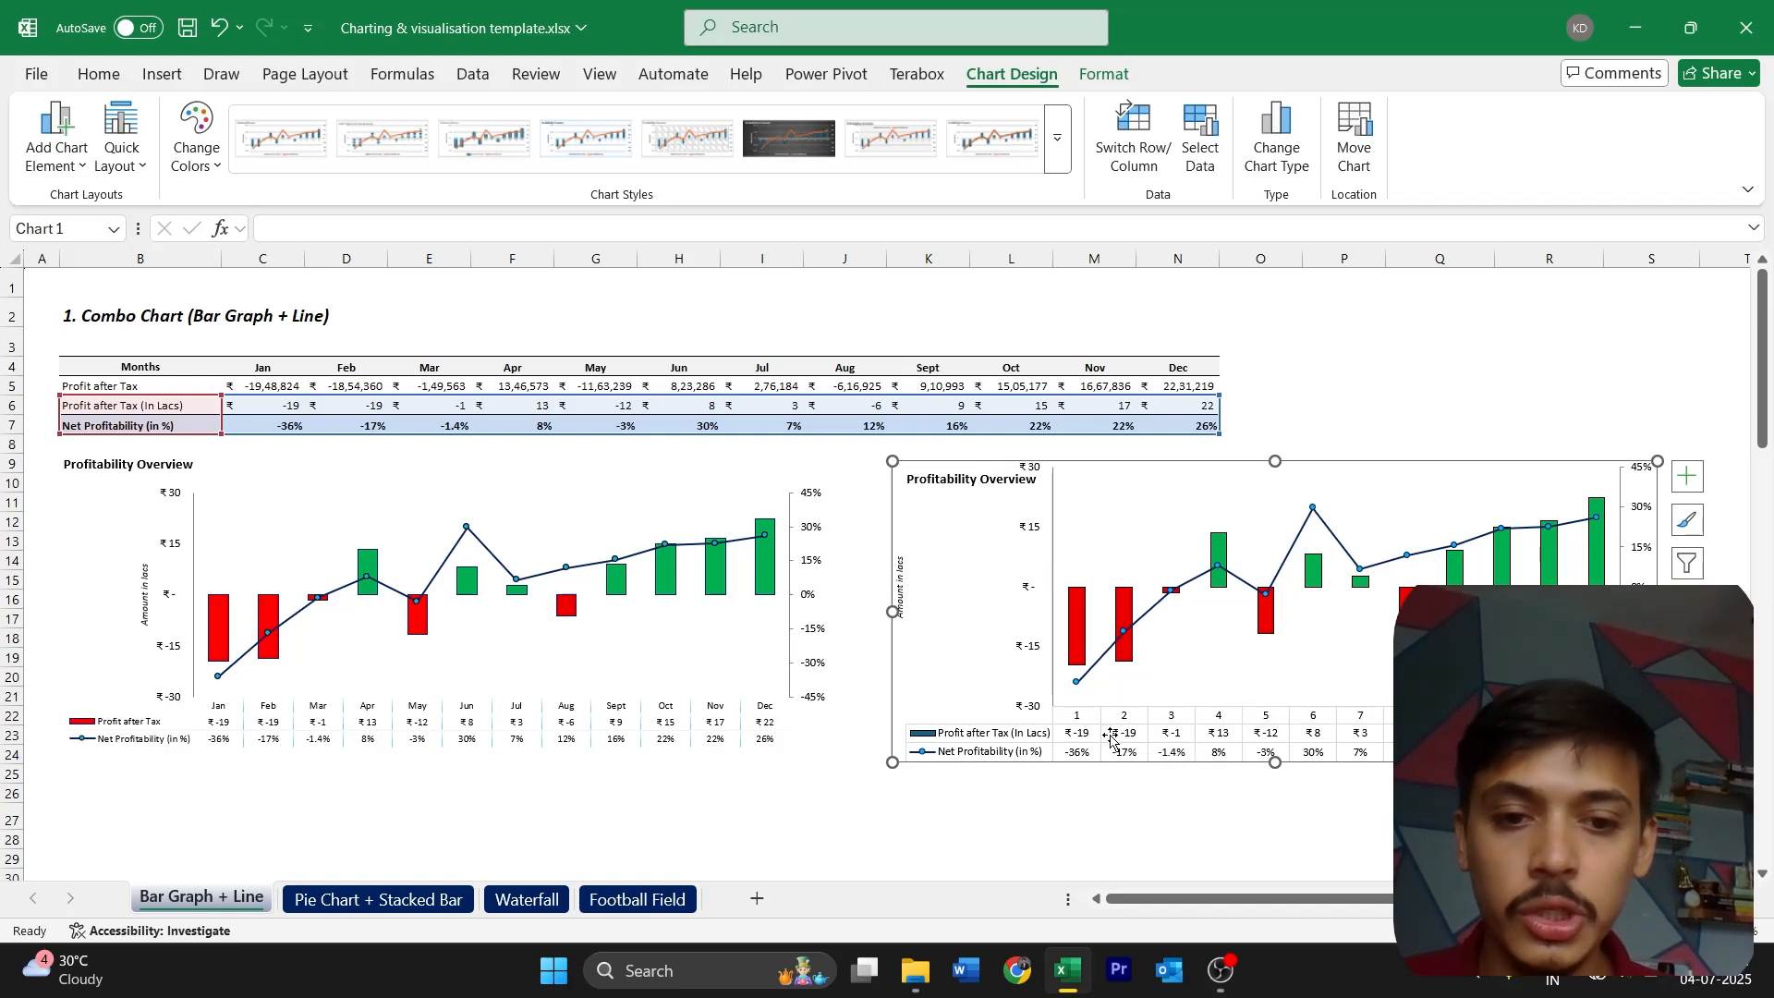
{"action": "left_click", "coordinate": [966, 732]}
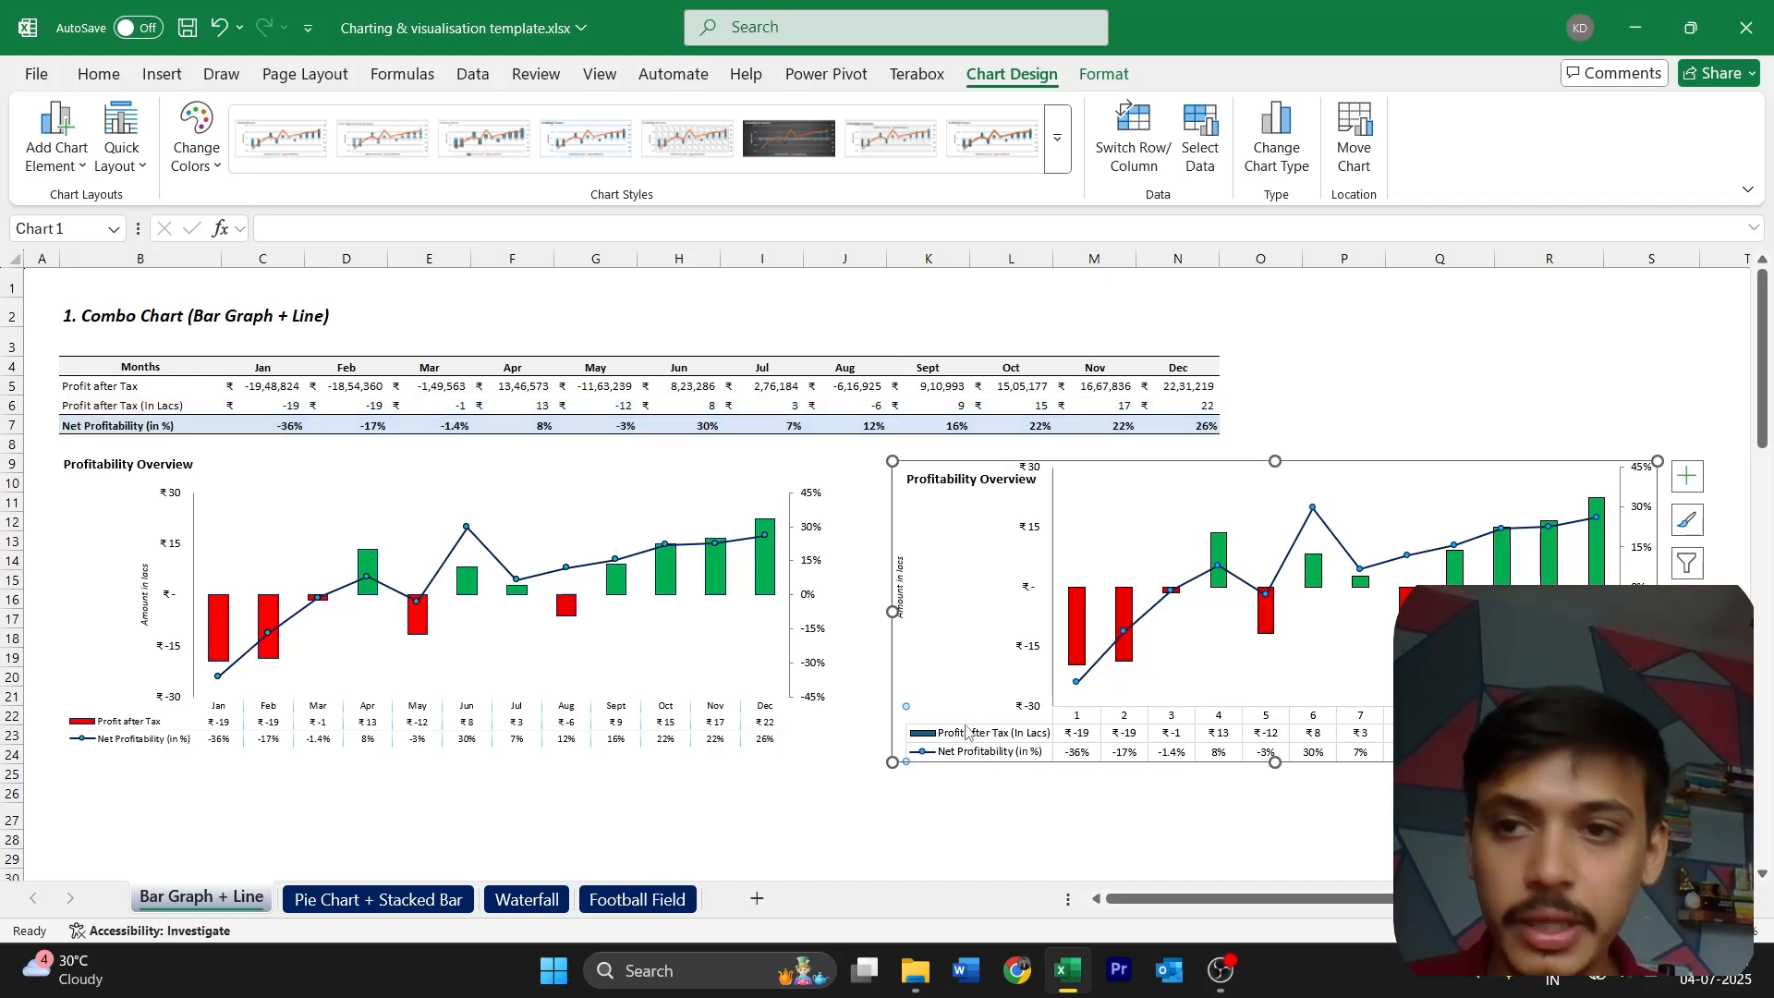
{"action": "left_click", "coordinate": [98, 74]}
{"action": "left_click", "coordinate": [381, 119]}
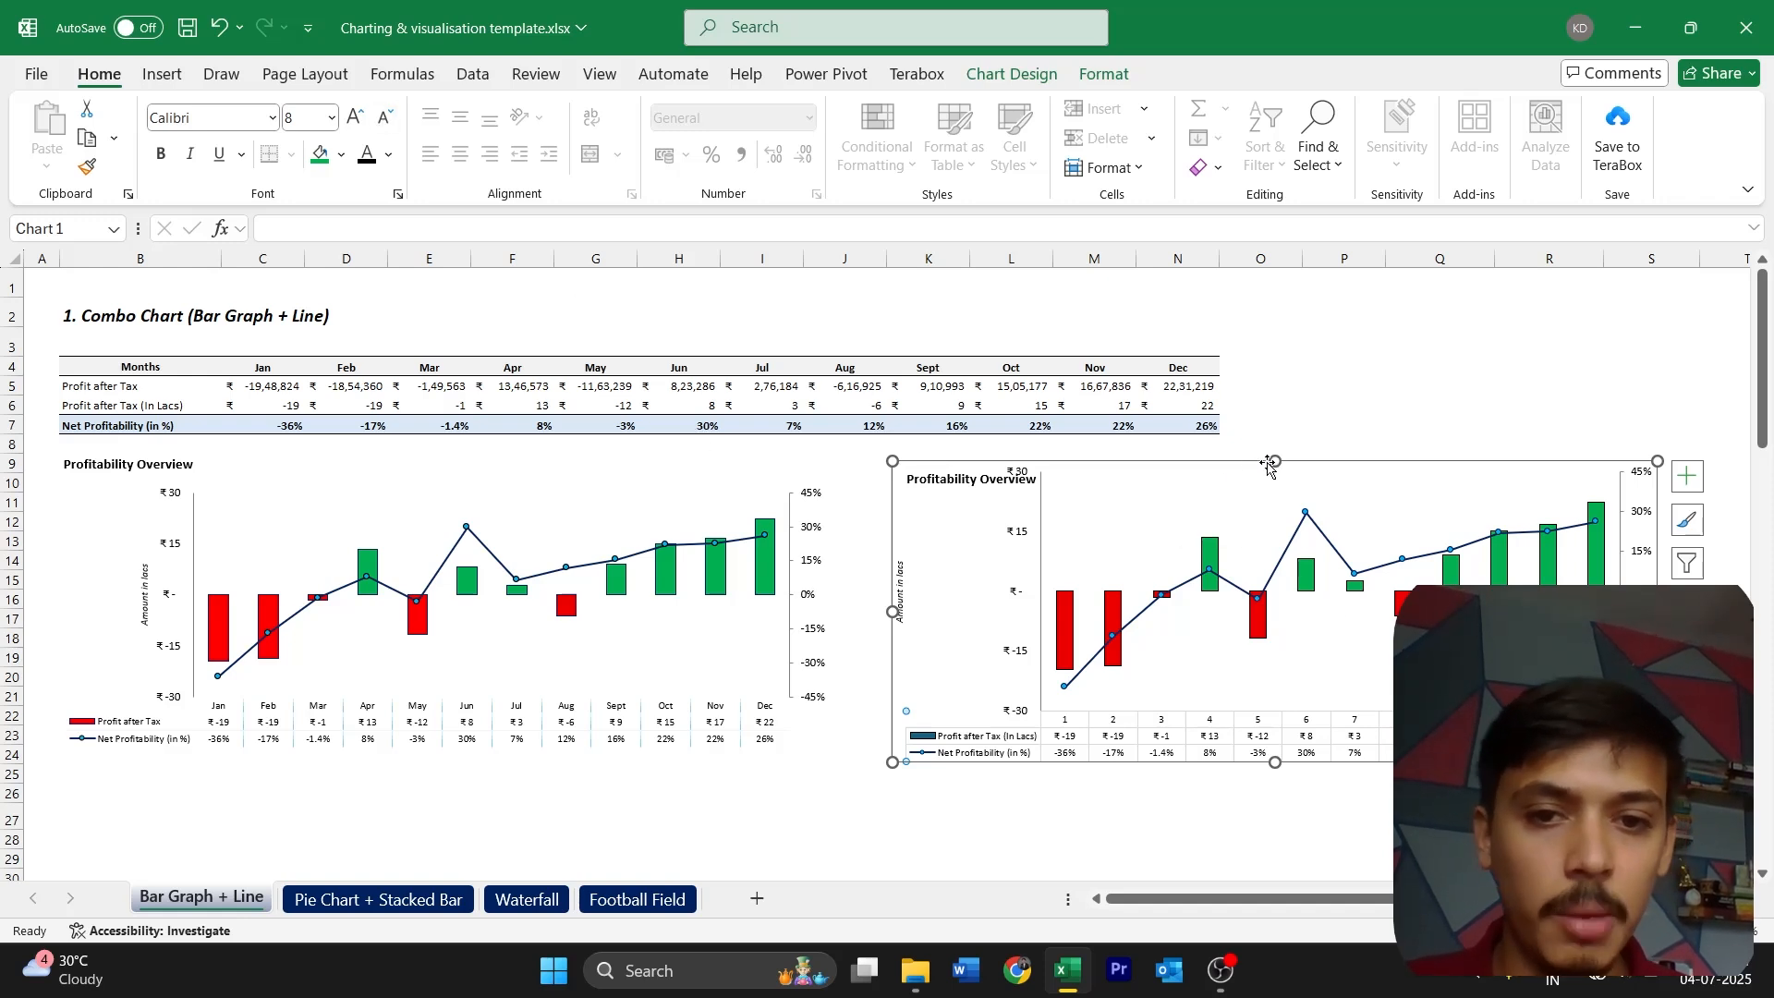
Make the new chart slightly taller and reposition its plot area and "Amount in lacs" axis title clear of the chart title
{"action": "left_click", "coordinate": [1333, 476]}
{"action": "mouse_move", "coordinate": [1333, 475]}
{"action": "left_mouse_down"}
{"action": "mouse_move", "coordinate": [1334, 504]}
{"action": "mouse_move", "coordinate": [1332, 467]}
{"action": "left_mouse_up"}
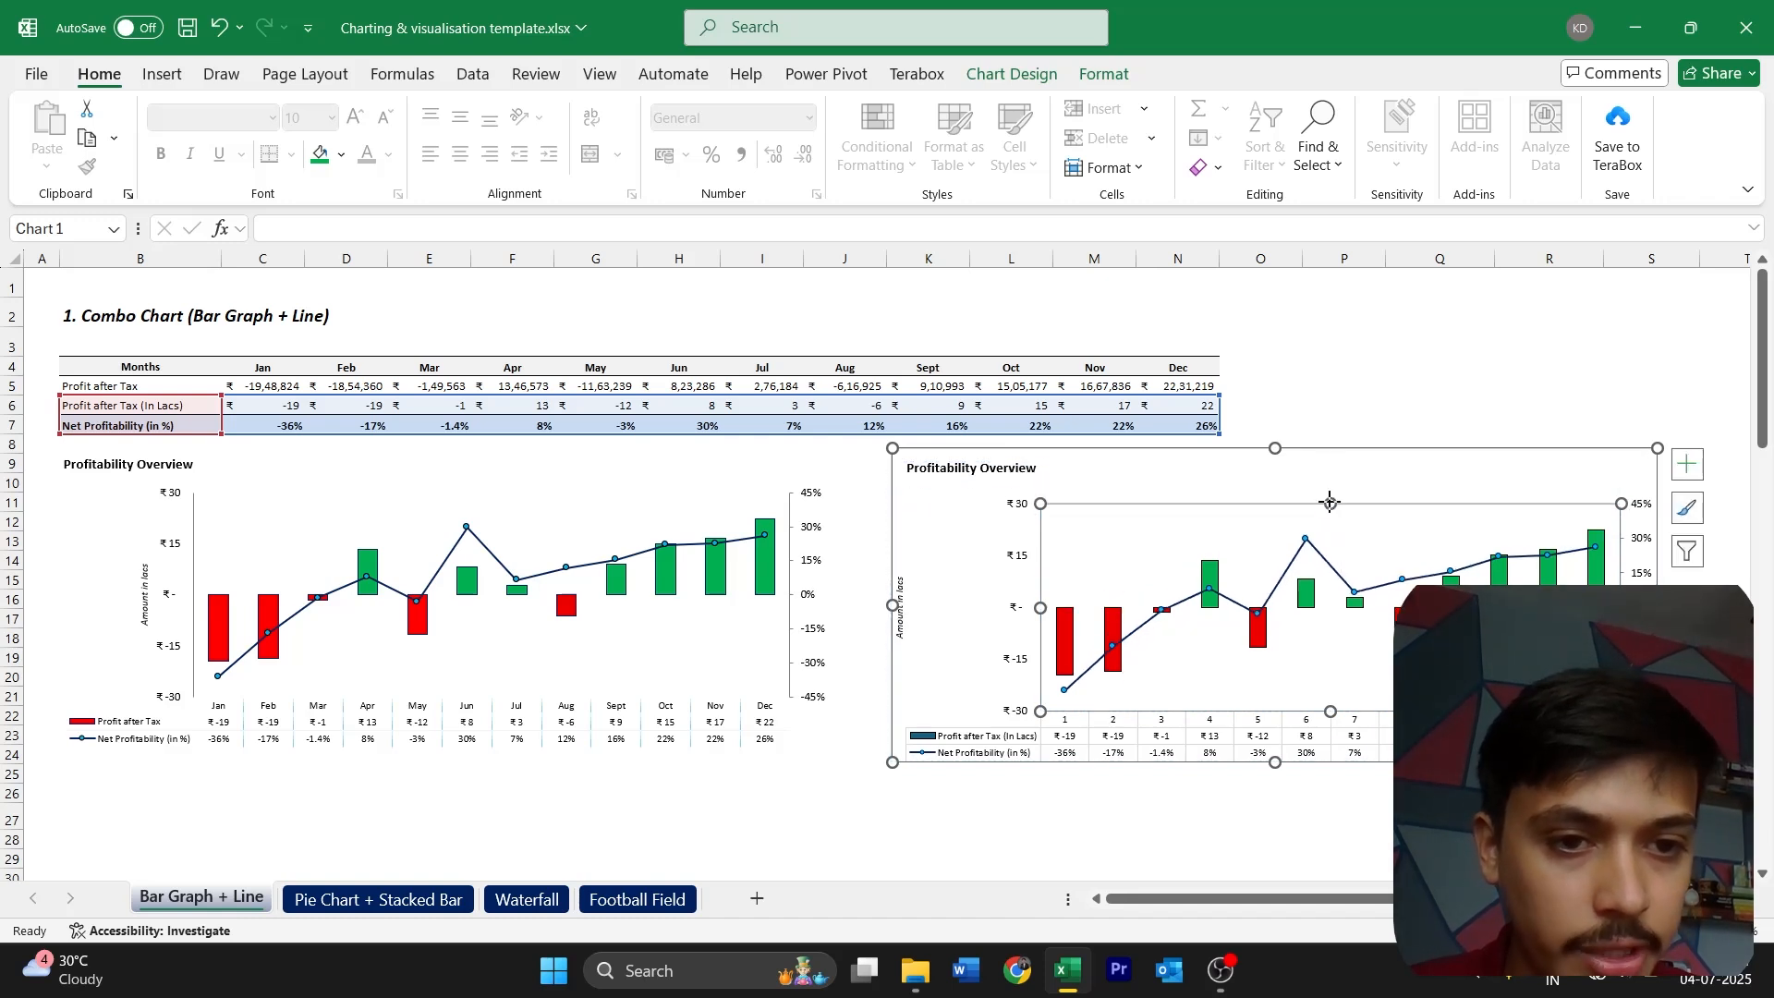
{"action": "mouse_move", "coordinate": [1039, 590]}
{"action": "left_mouse_down"}
{"action": "mouse_move", "coordinate": [1062, 596]}
{"action": "mouse_move", "coordinate": [1041, 607]}
{"action": "left_mouse_up"}
{"action": "left_click", "coordinate": [860, 753]}
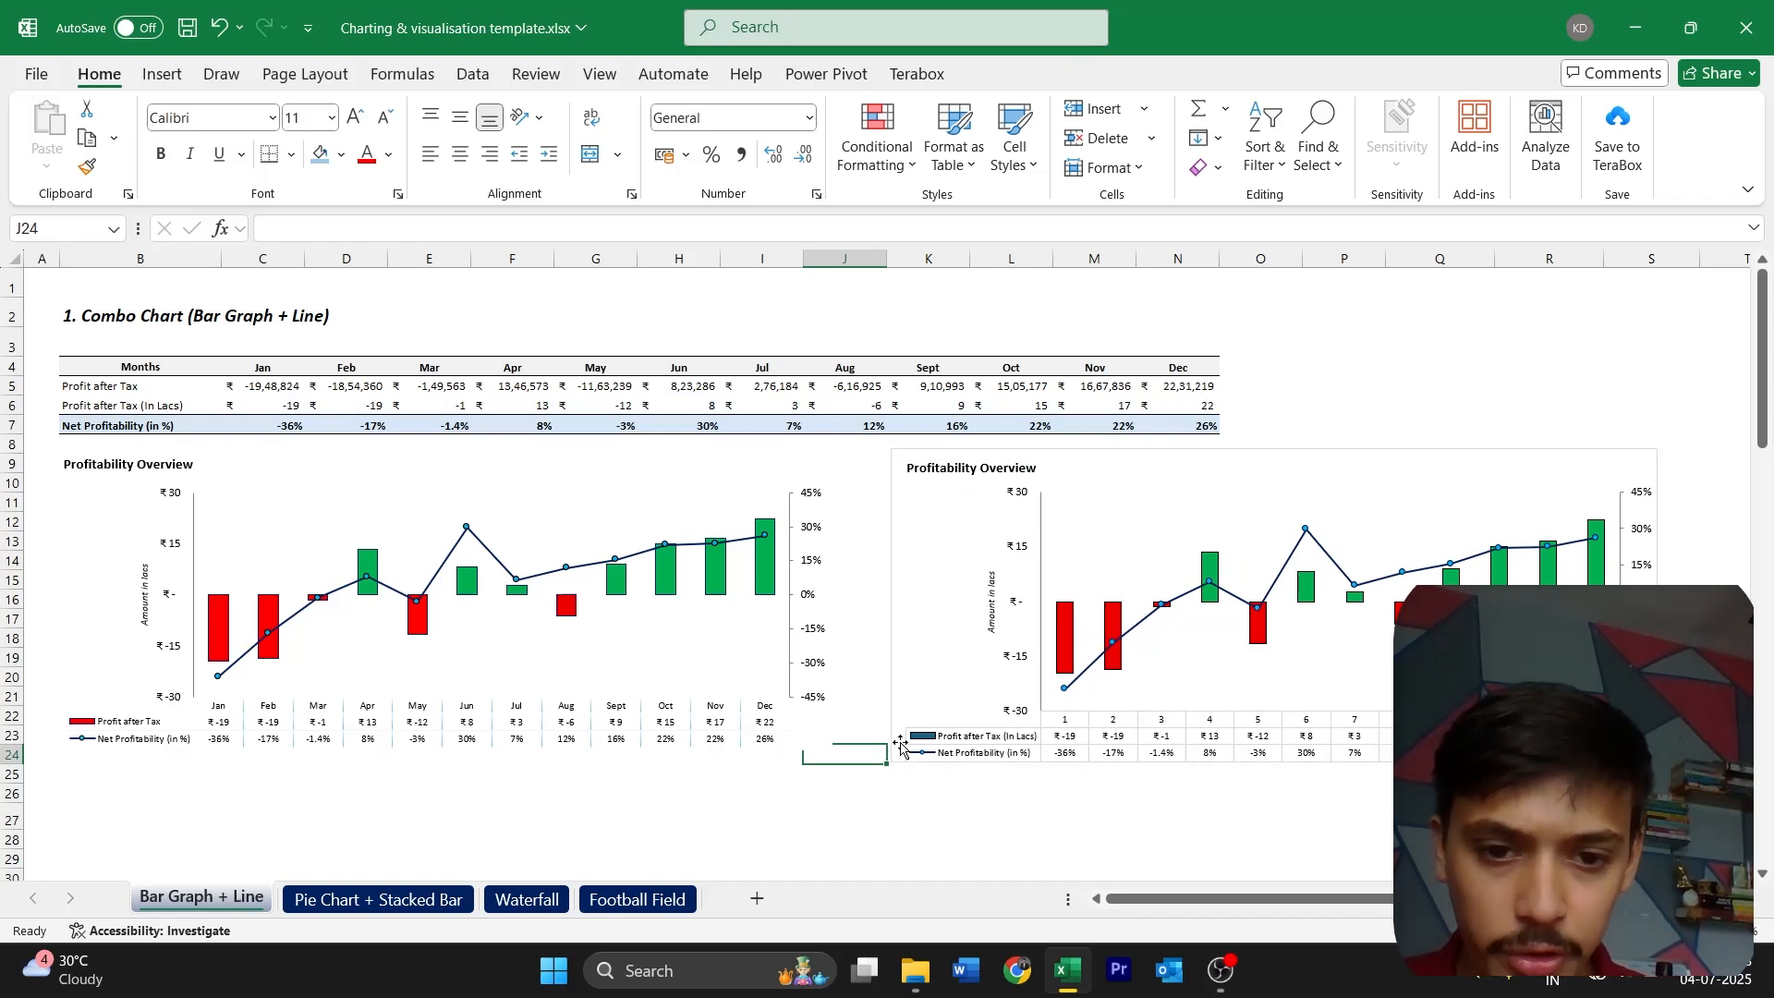
Set the new chart's chart area to no fill and remove its outline
{"action": "left_click", "coordinate": [1413, 454]}
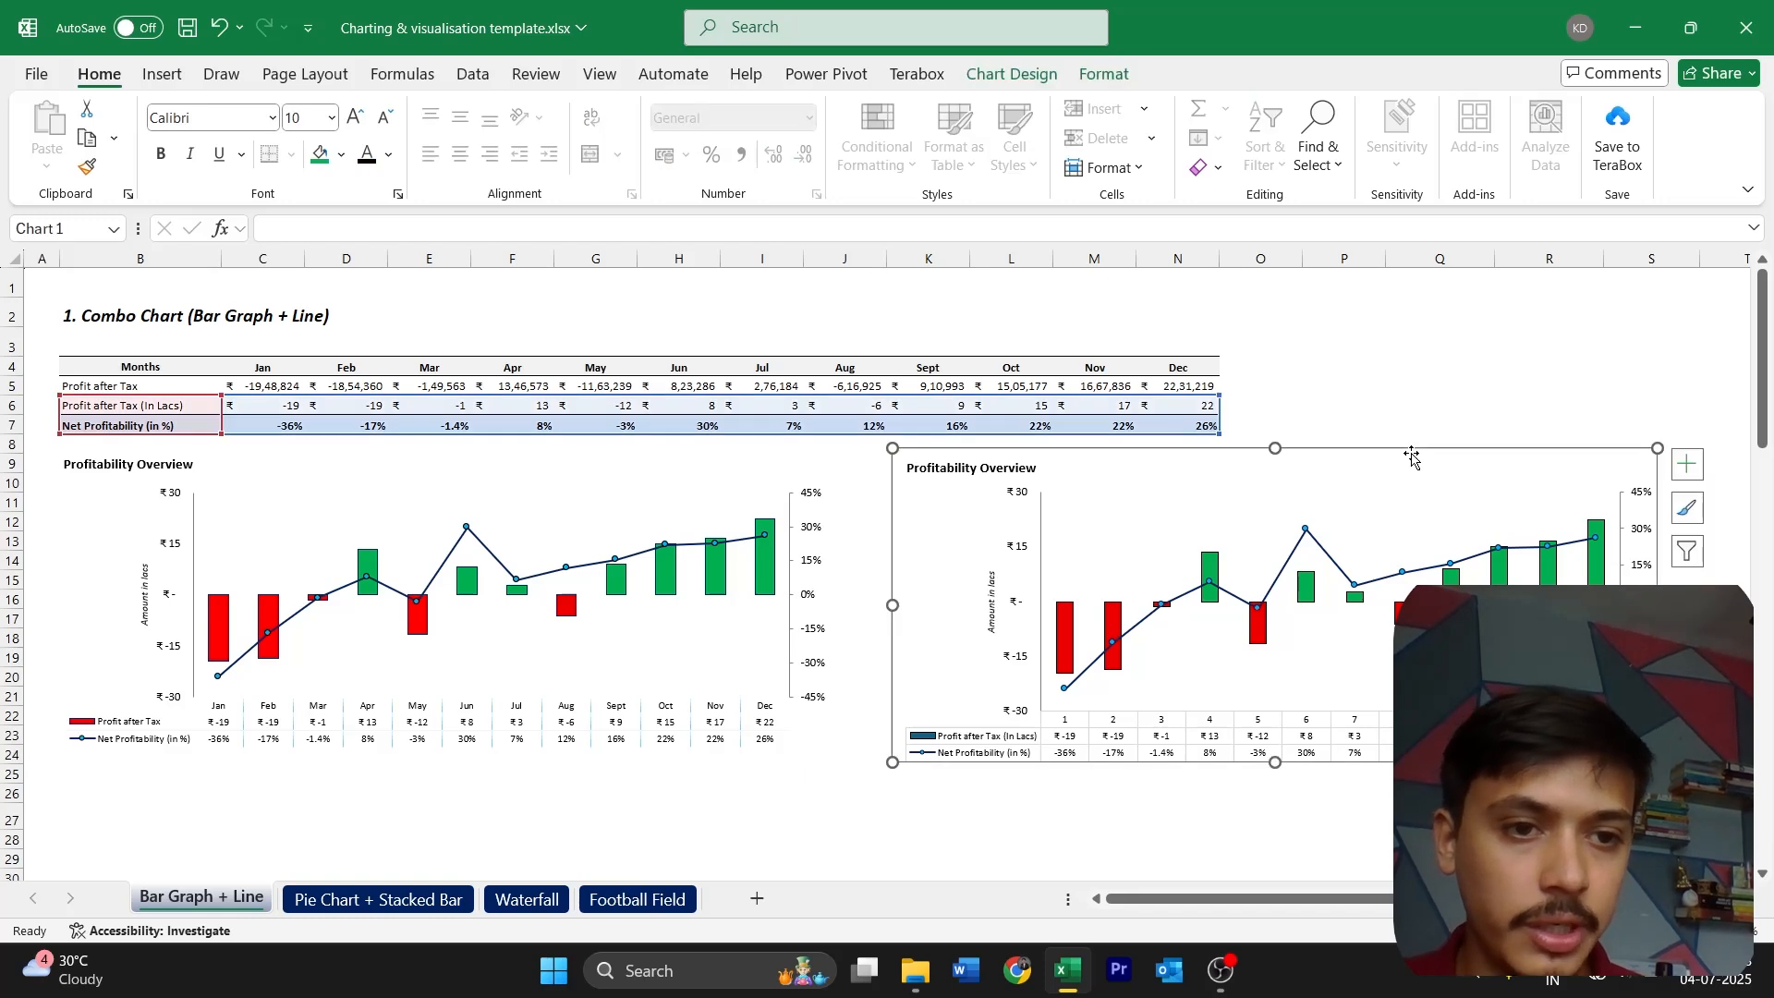
{"action": "double_click", "coordinate": [1414, 454]}
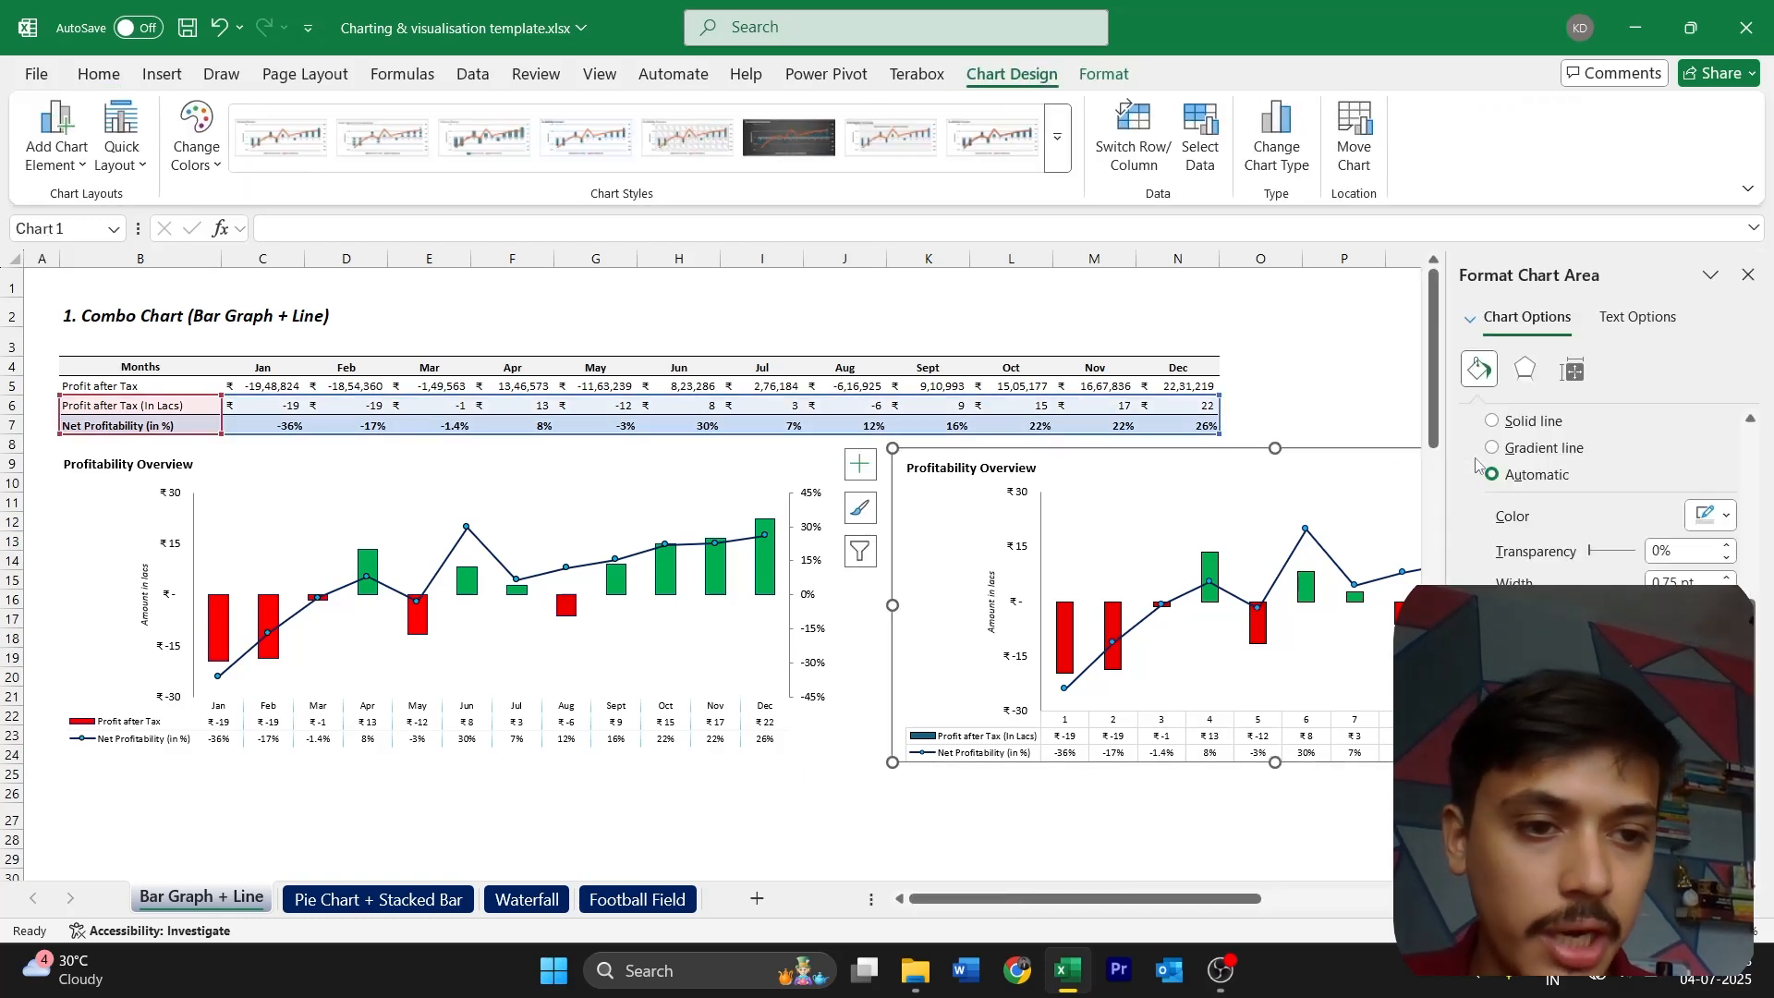
{"action": "scroll", "coordinate": [1488, 444], "scroll_direction": "up", "scroll_amount": 3}
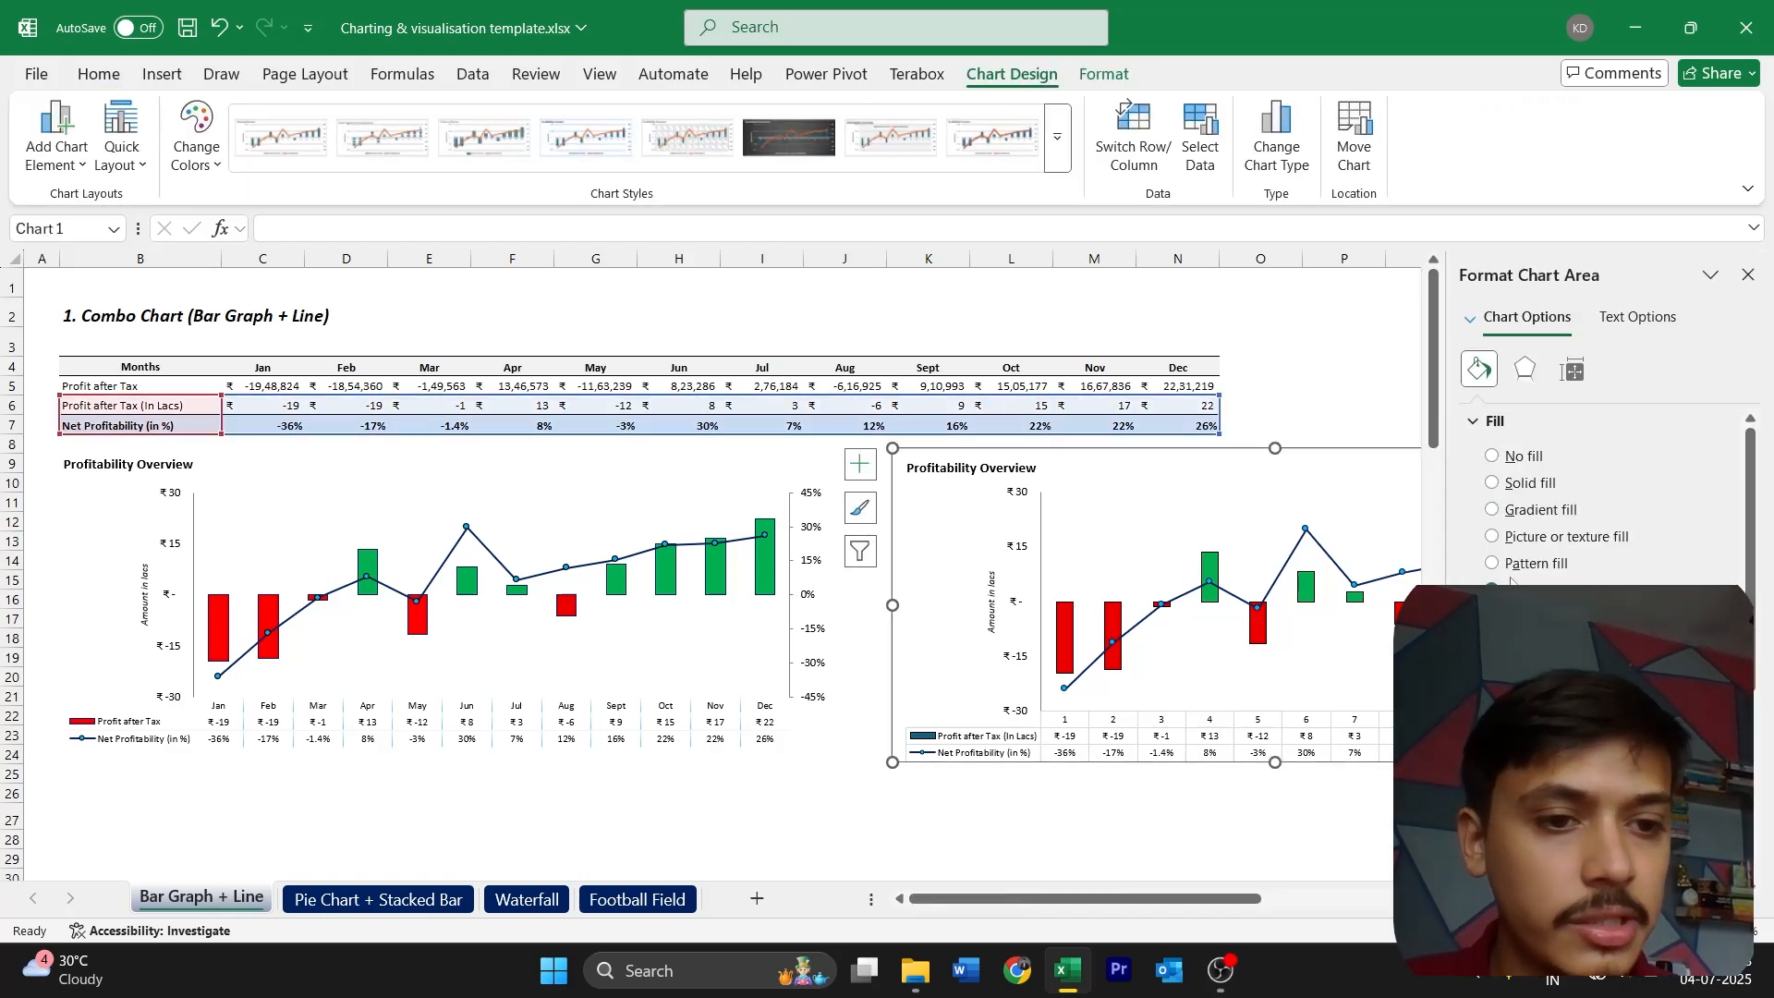
{"action": "left_click", "coordinate": [1524, 457]}
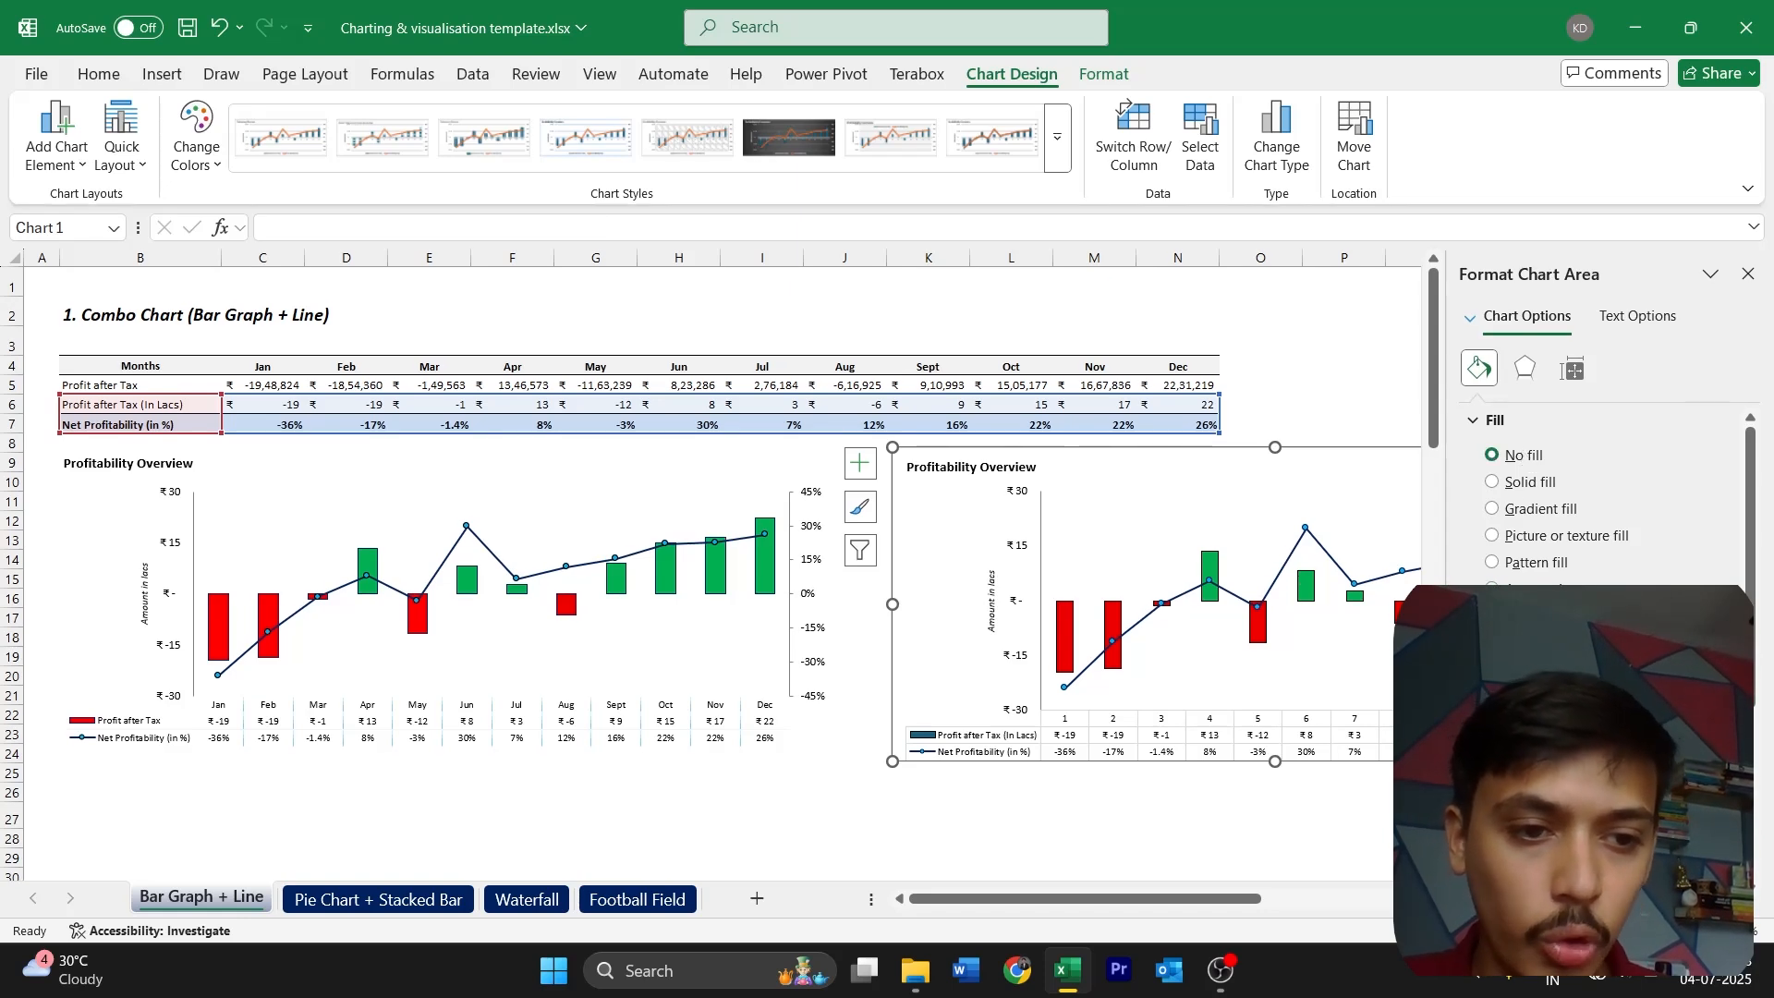
{"action": "left_click", "coordinate": [993, 792]}
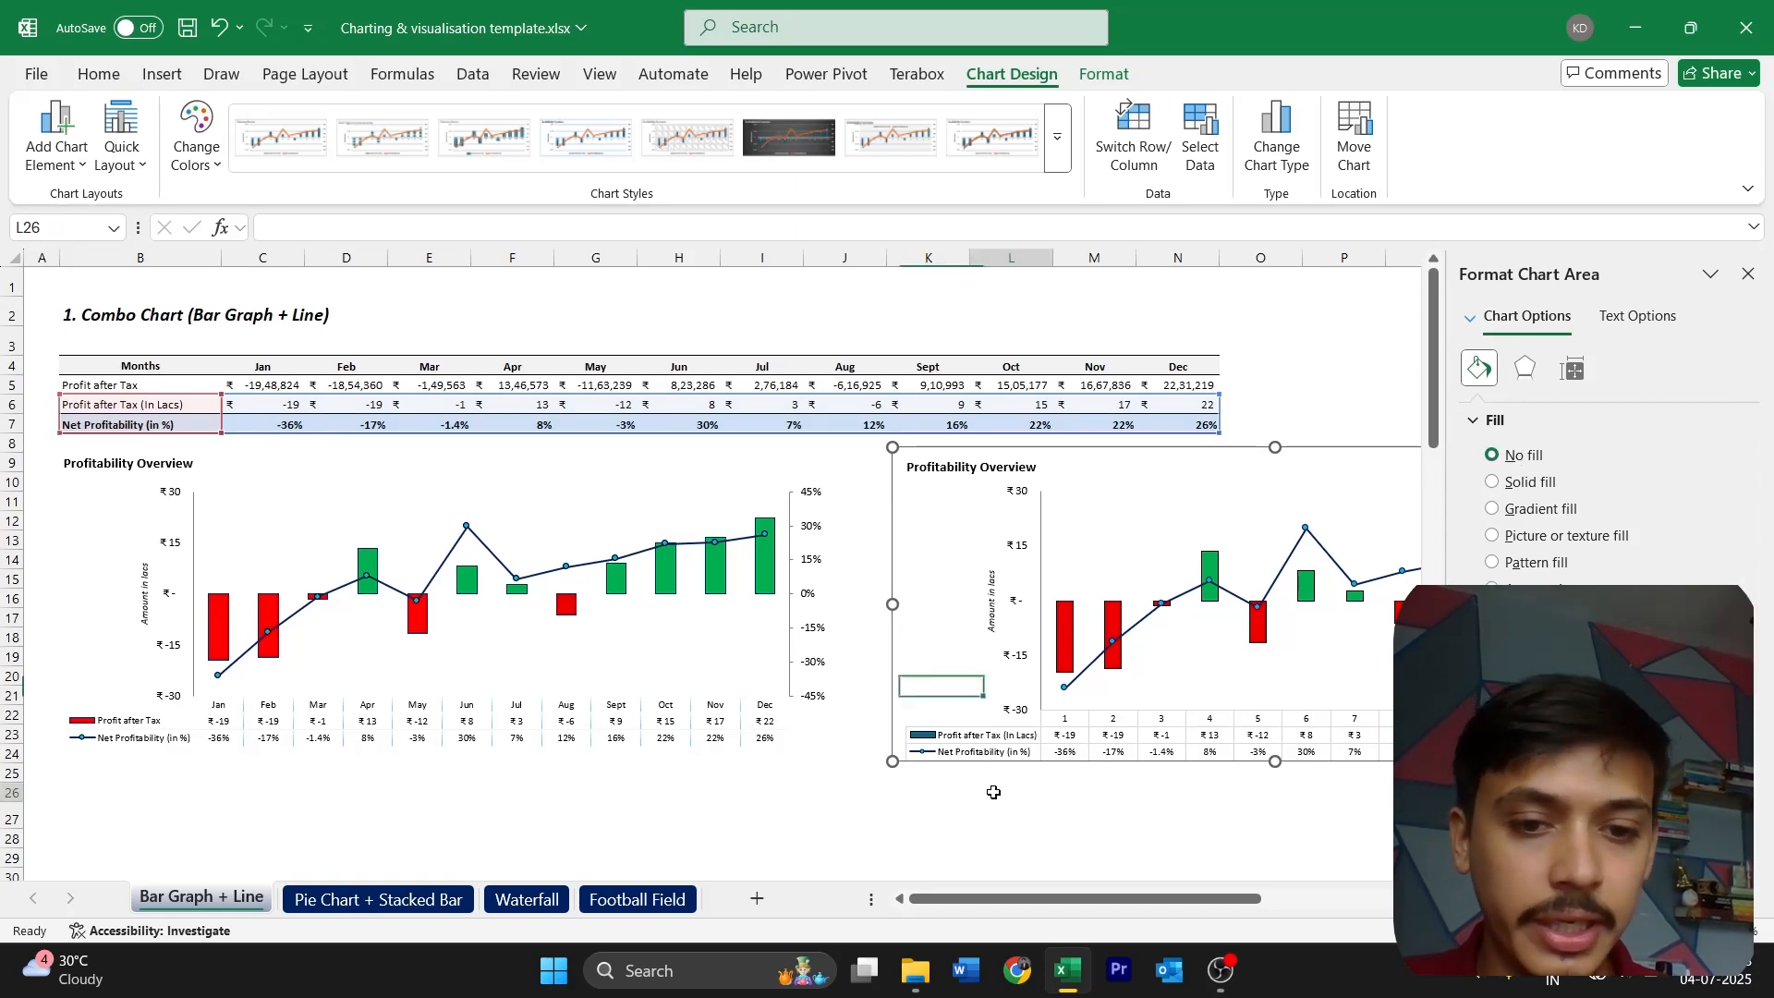
Restyle the new chart's data table borders as light blue dashed lines, keeping only the vertical dividers without horizontal or outline borders
{"action": "scroll", "coordinate": [993, 792], "scroll_direction": "right", "scroll_amount": 3}
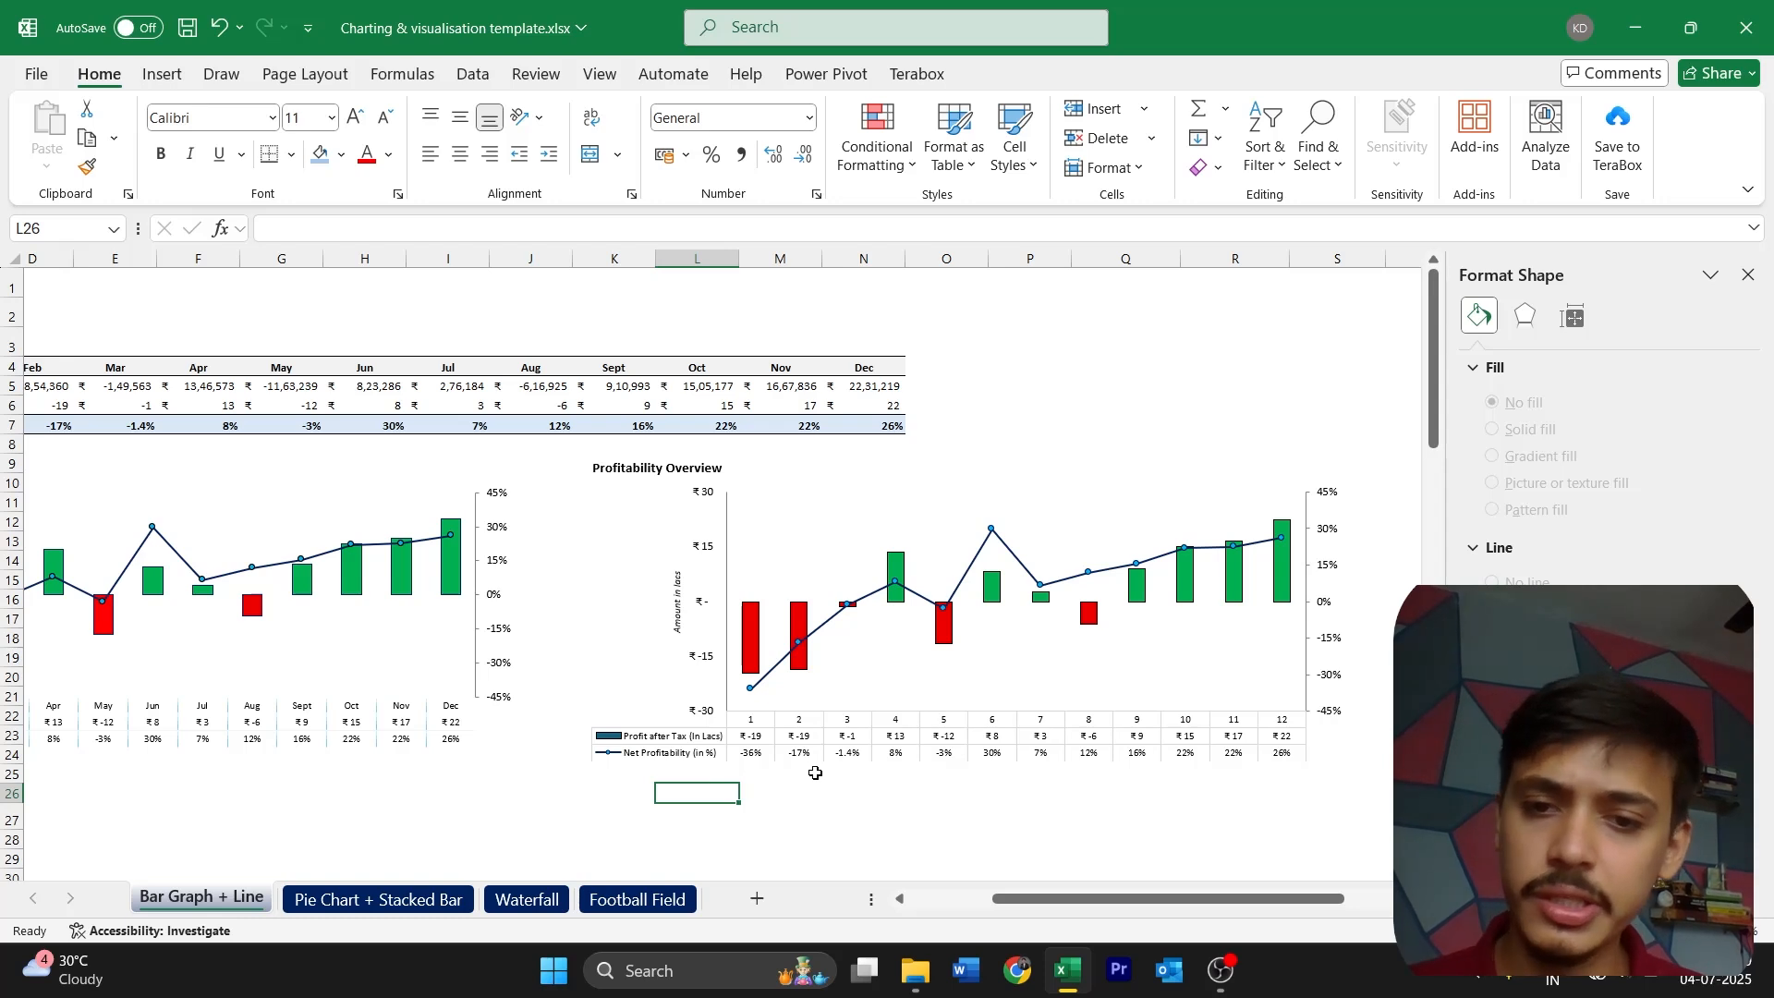
{"action": "left_click", "coordinate": [782, 751]}
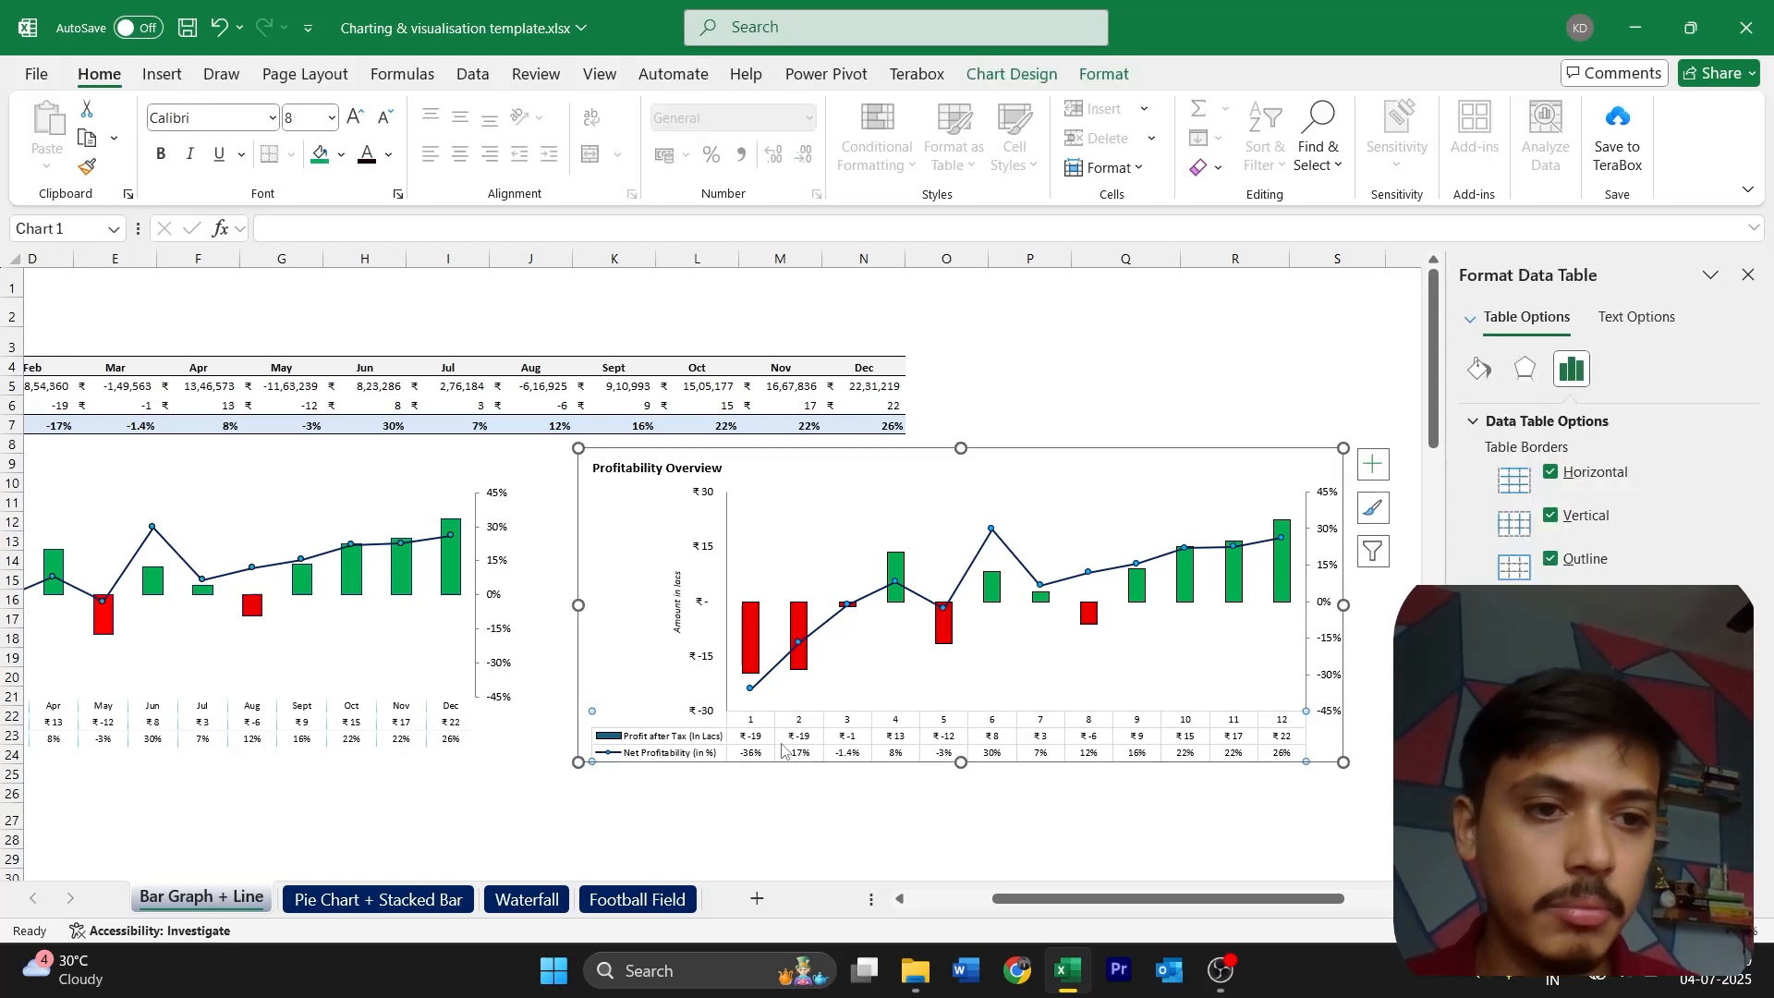
{"action": "left_click", "coordinate": [1480, 367]}
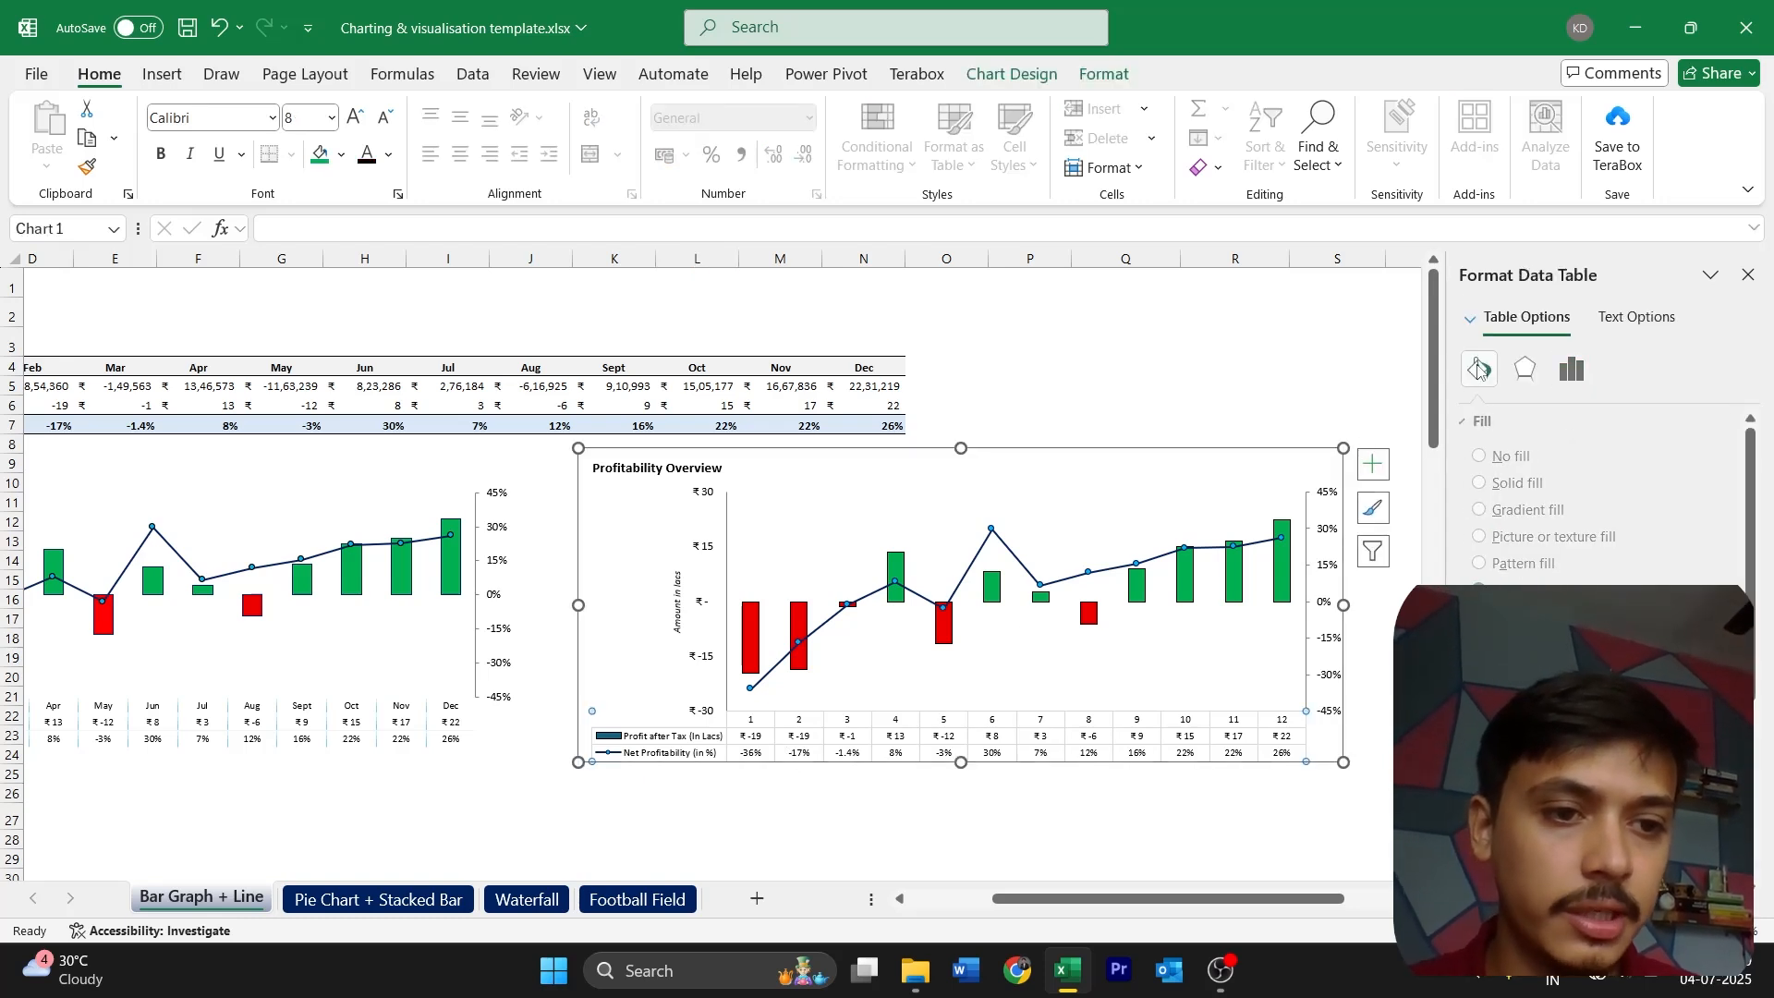
{"action": "scroll", "coordinate": [1608, 499], "scroll_direction": "down", "scroll_amount": 2}
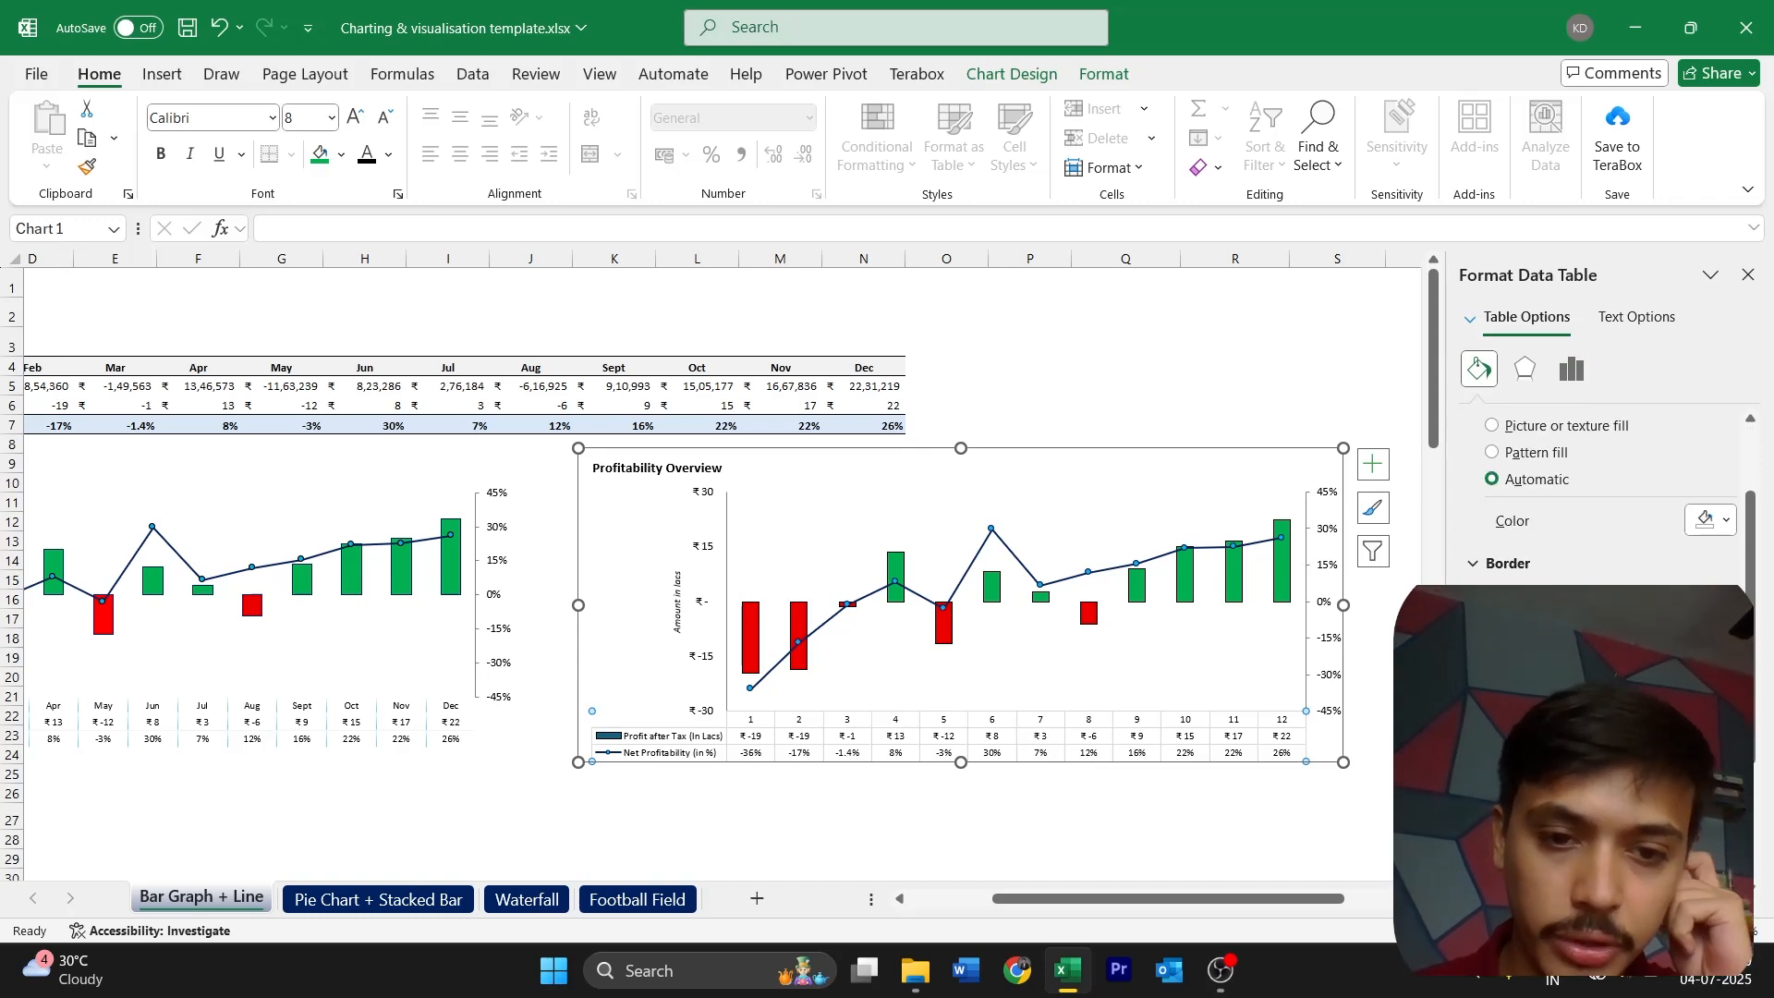
{"action": "scroll", "coordinate": [1608, 499], "scroll_direction": "down", "scroll_amount": 1}
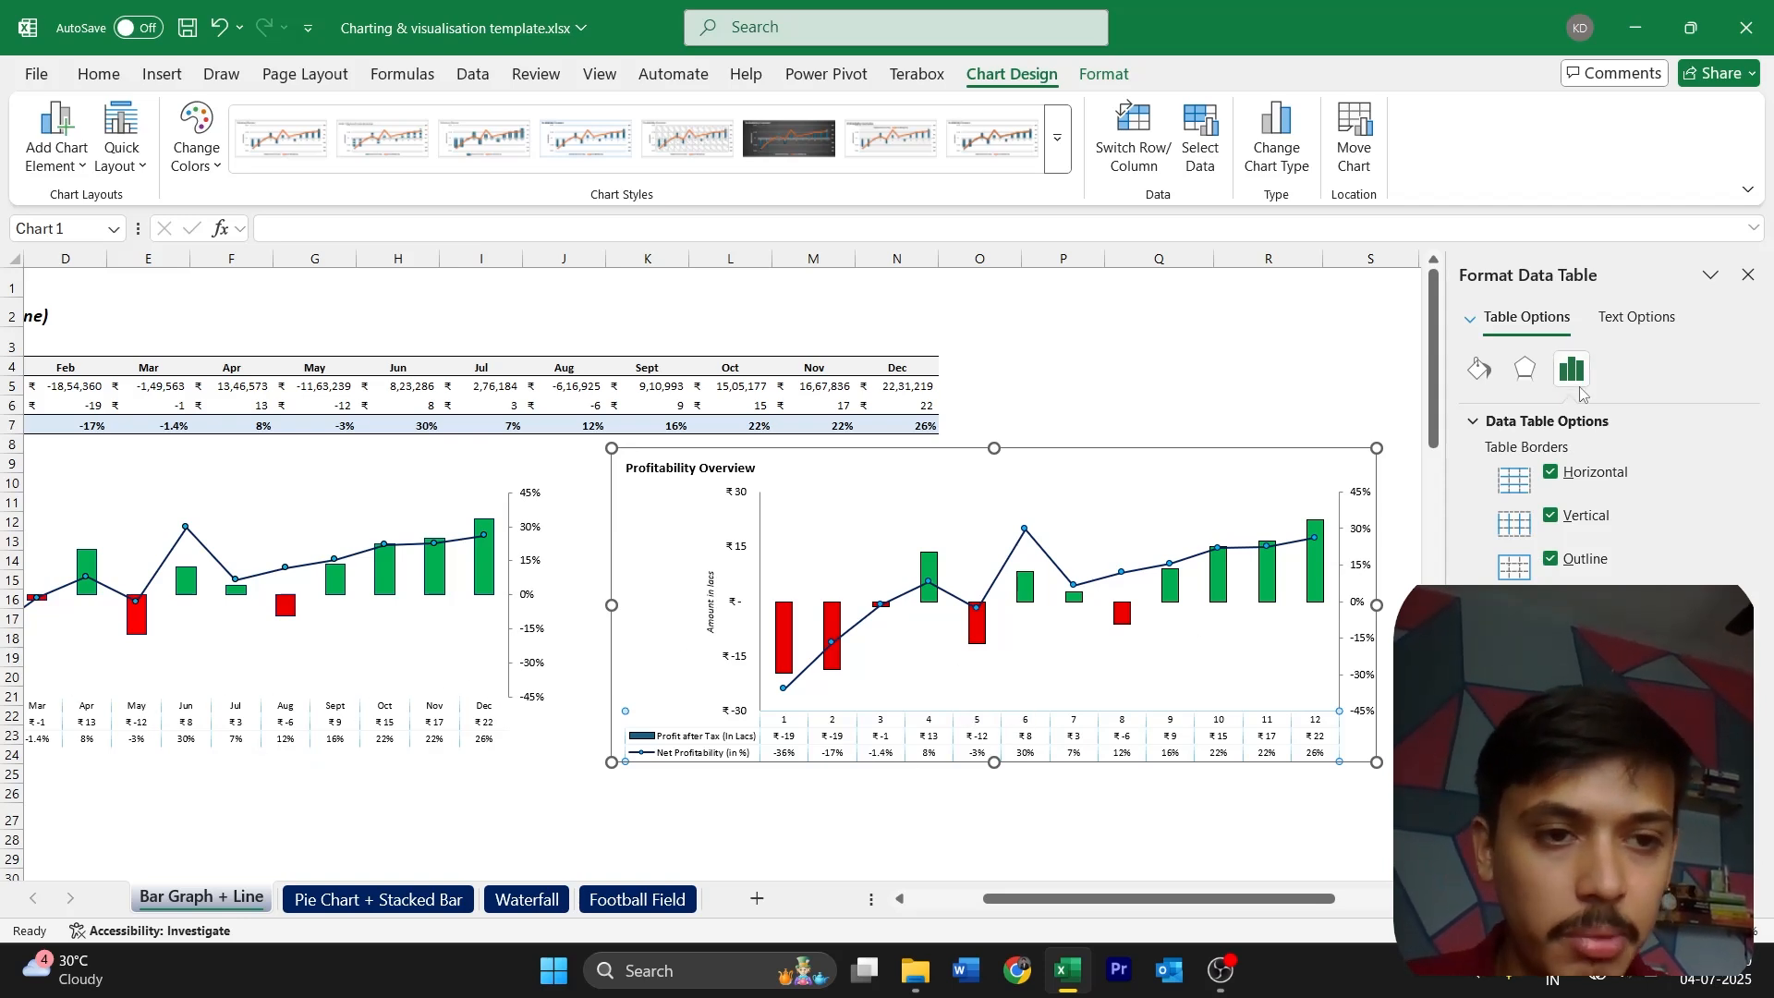
{"action": "left_click", "coordinate": [1558, 560]}
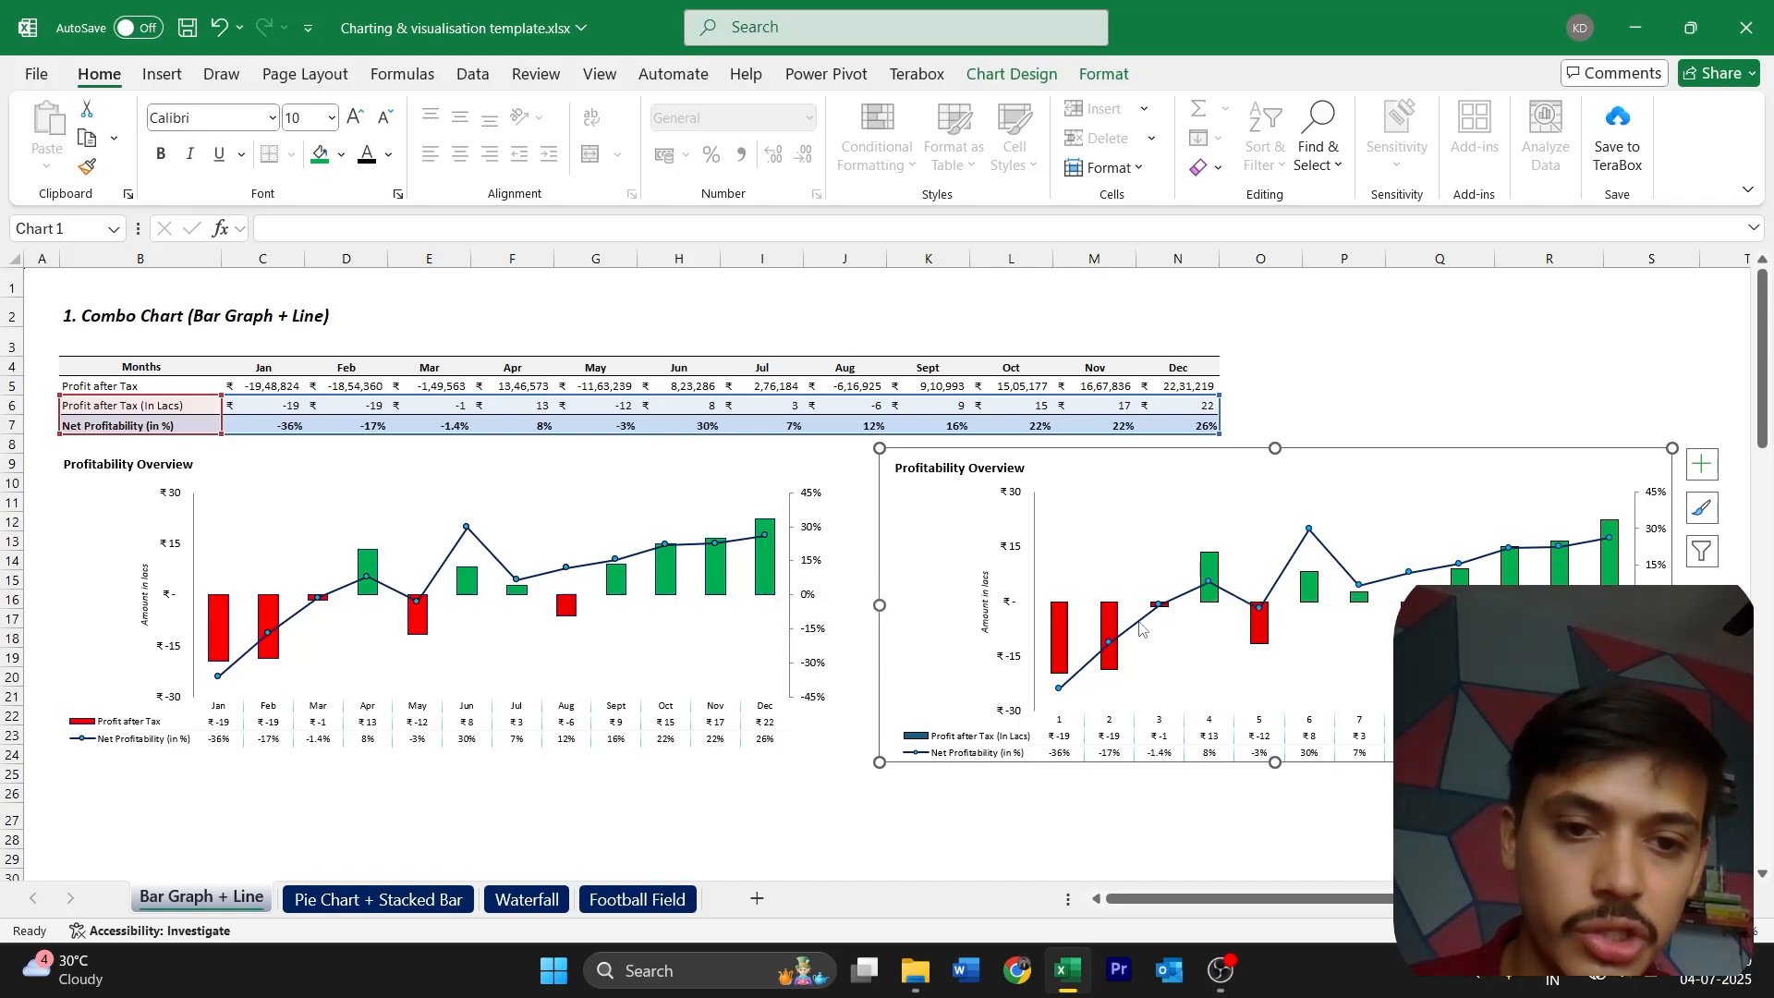
Set the gap width of the new combo chart's profit columns to 150%
{"action": "left_click", "coordinate": [1210, 575]}
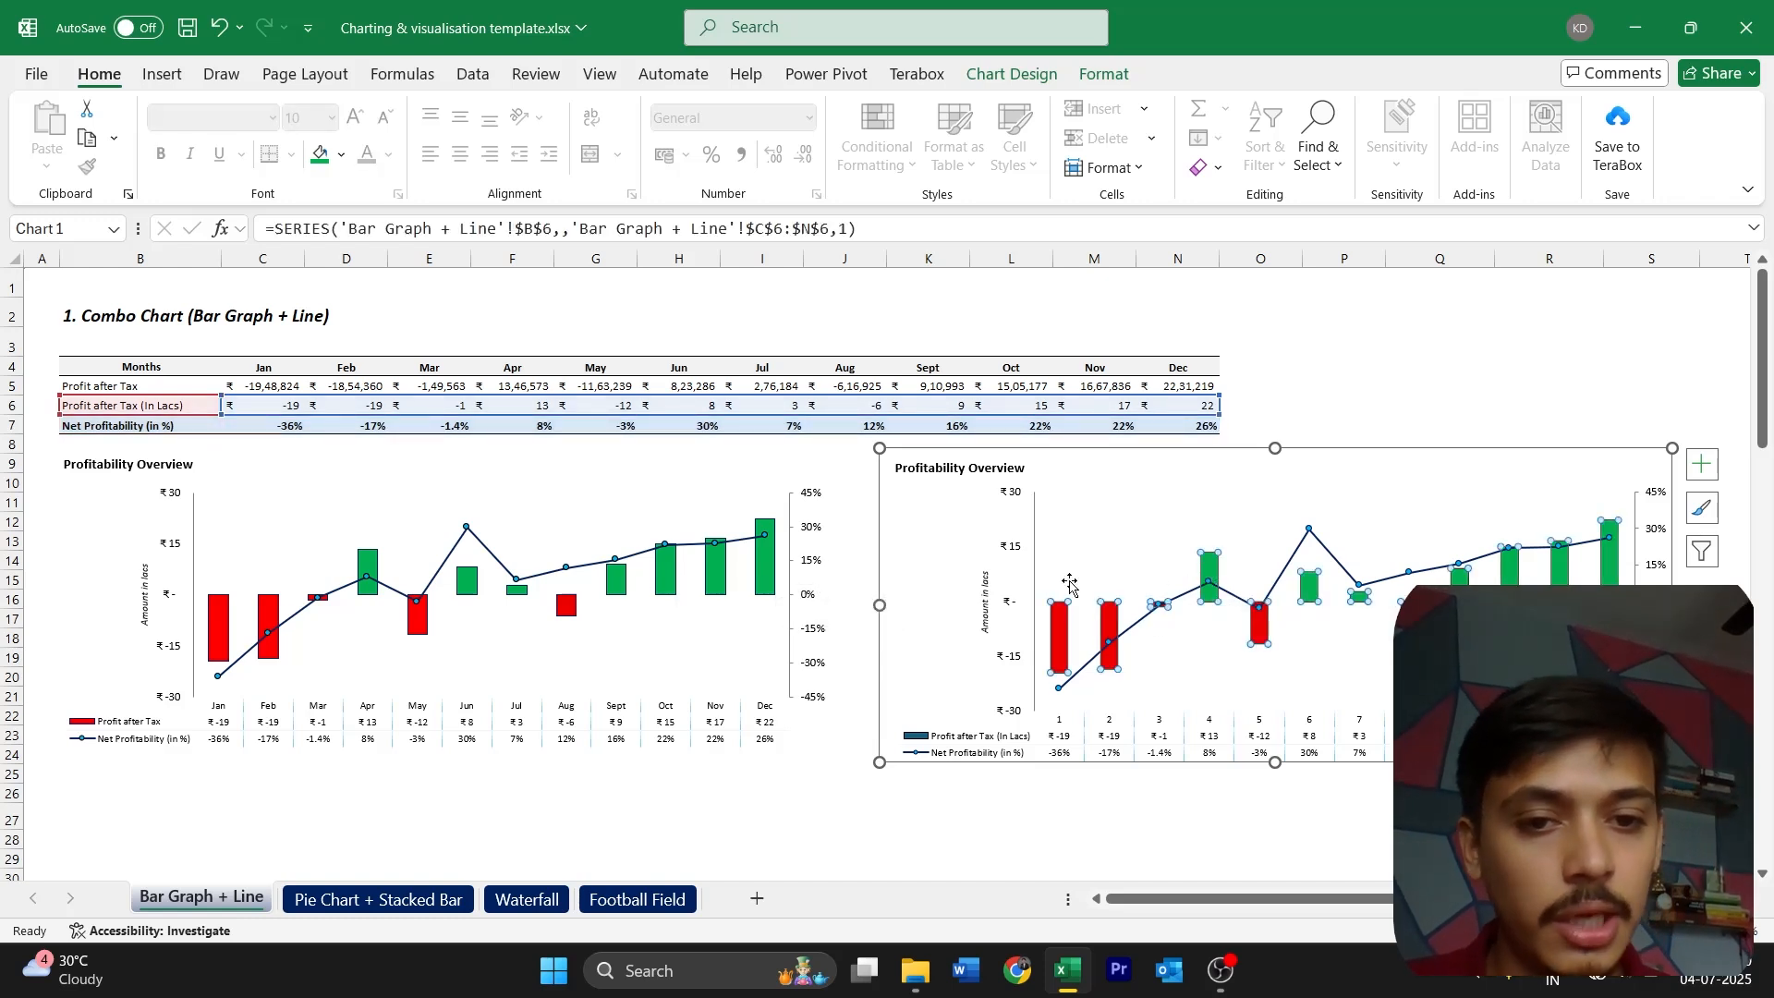
{"action": "key", "text": "Escape"}
{"action": "double_click", "coordinate": [1213, 572]}
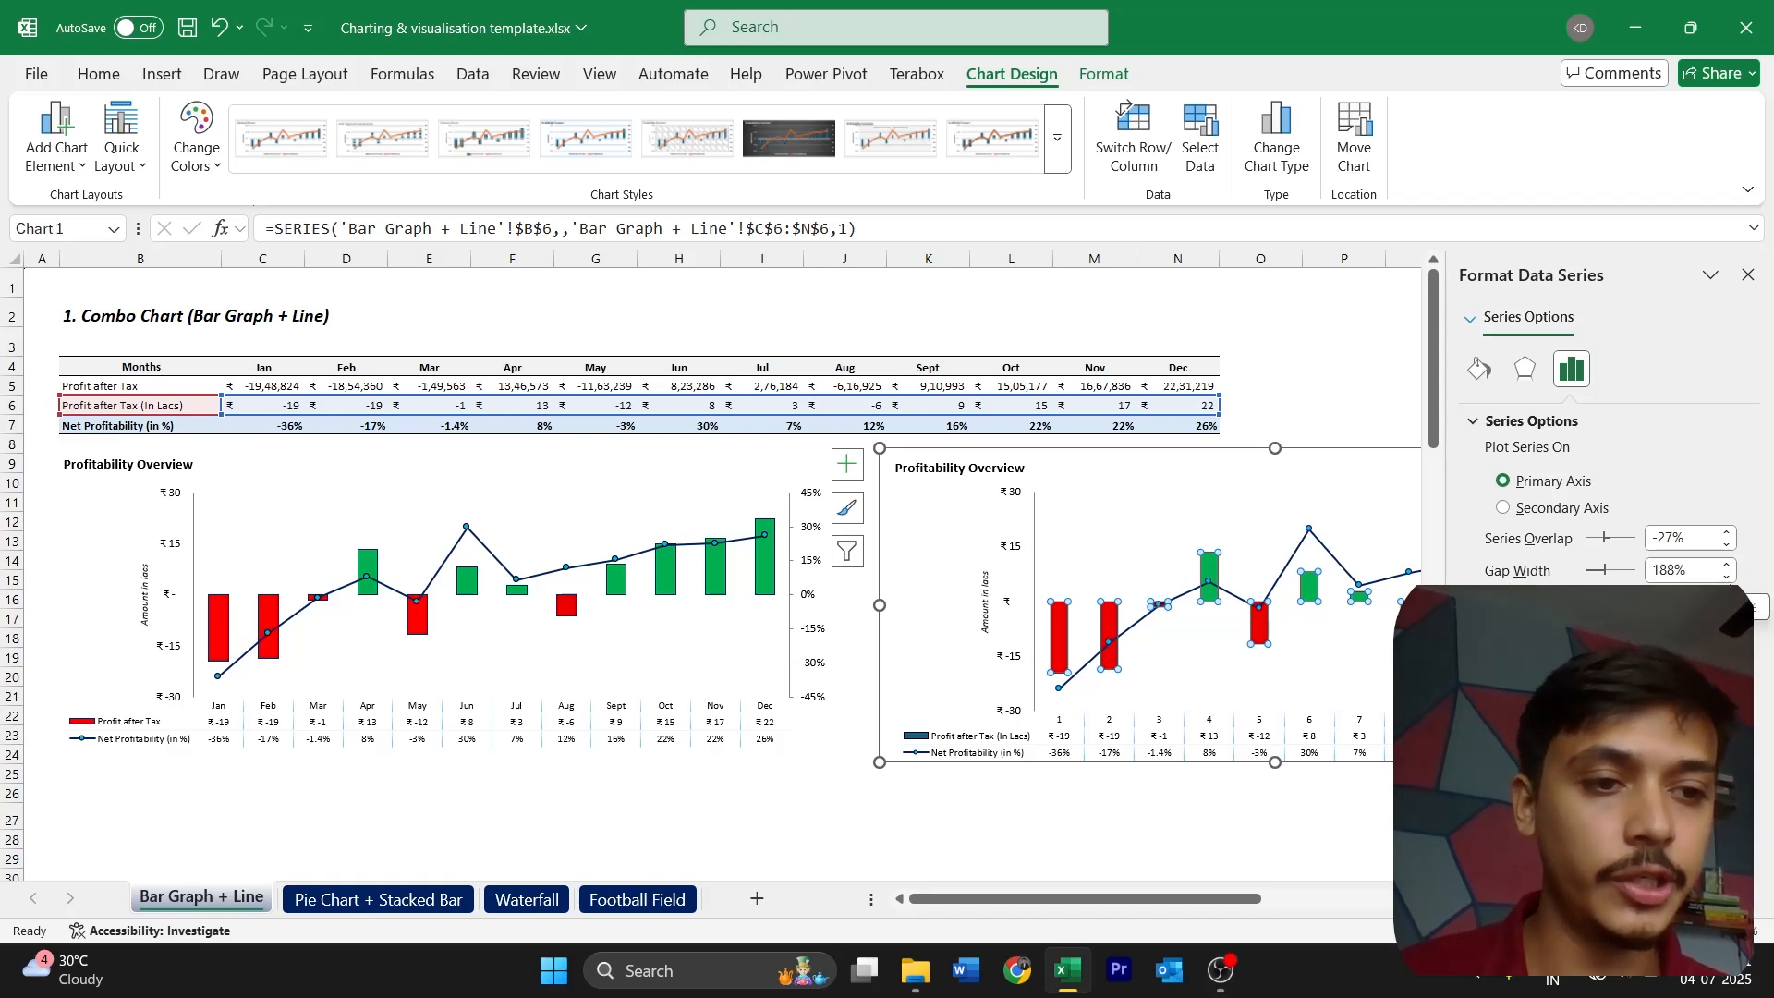
{"action": "left_click", "coordinate": [1726, 576]}
{"action": "left_click", "coordinate": [1727, 576]}
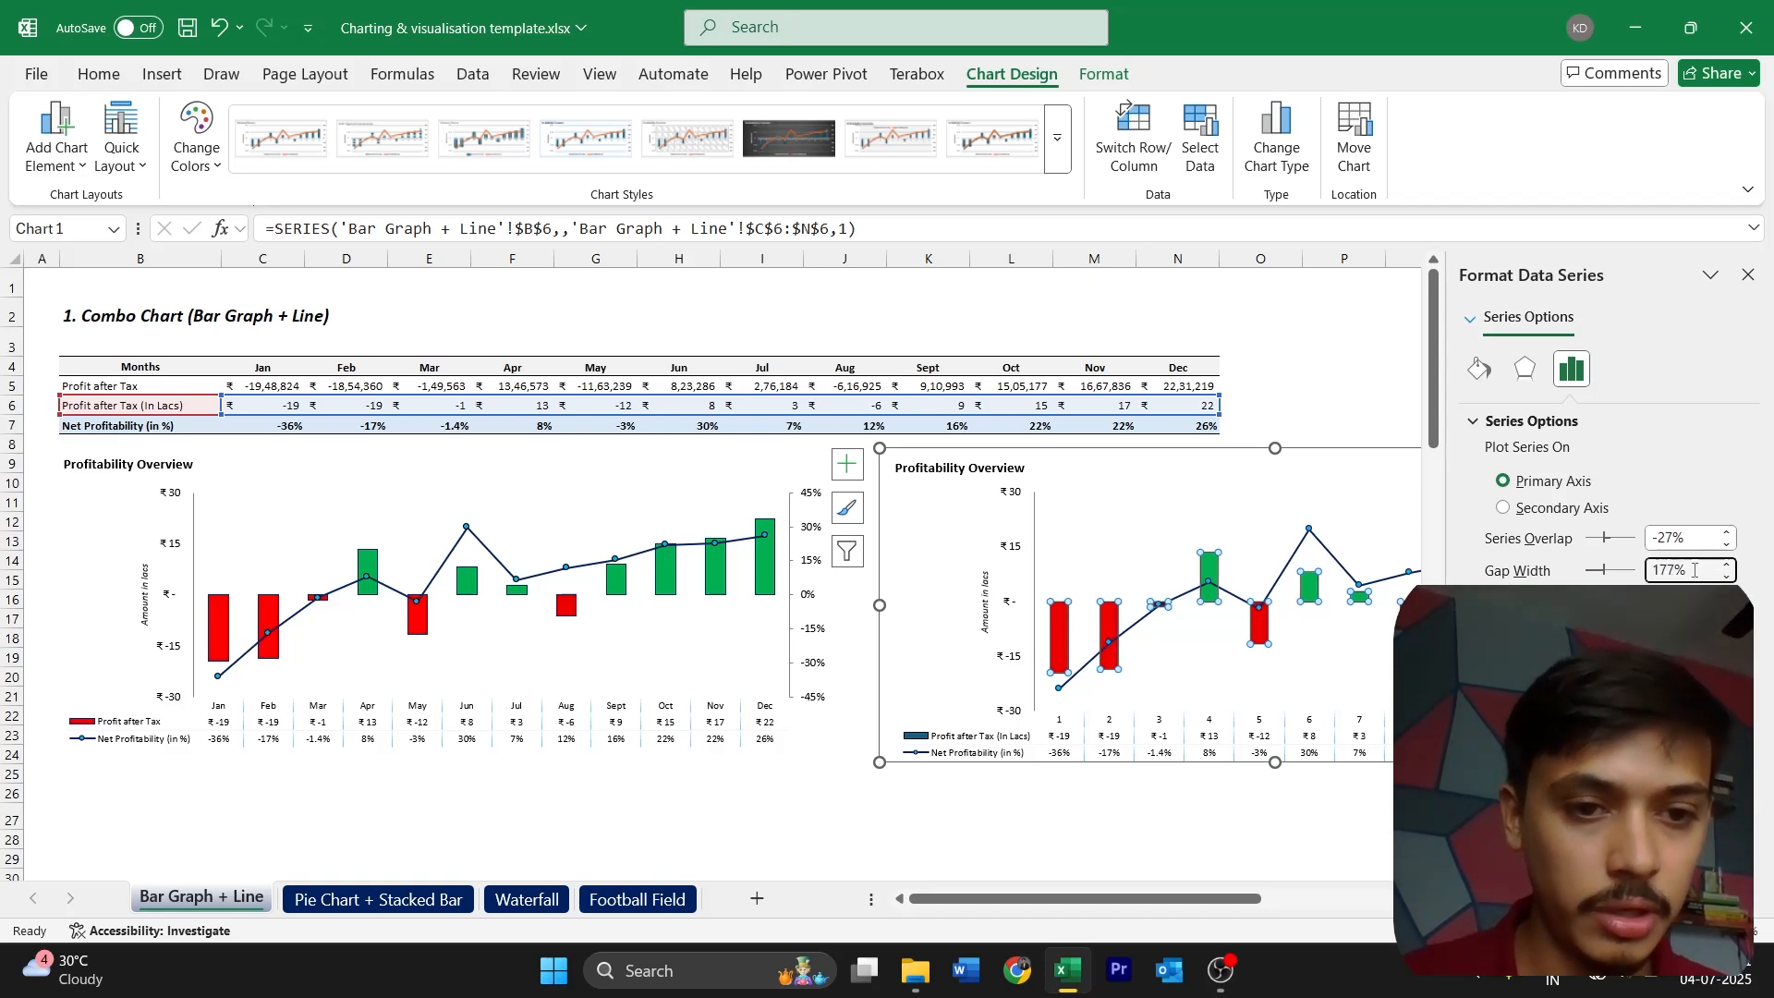
{"action": "double_click", "coordinate": [1695, 570]}
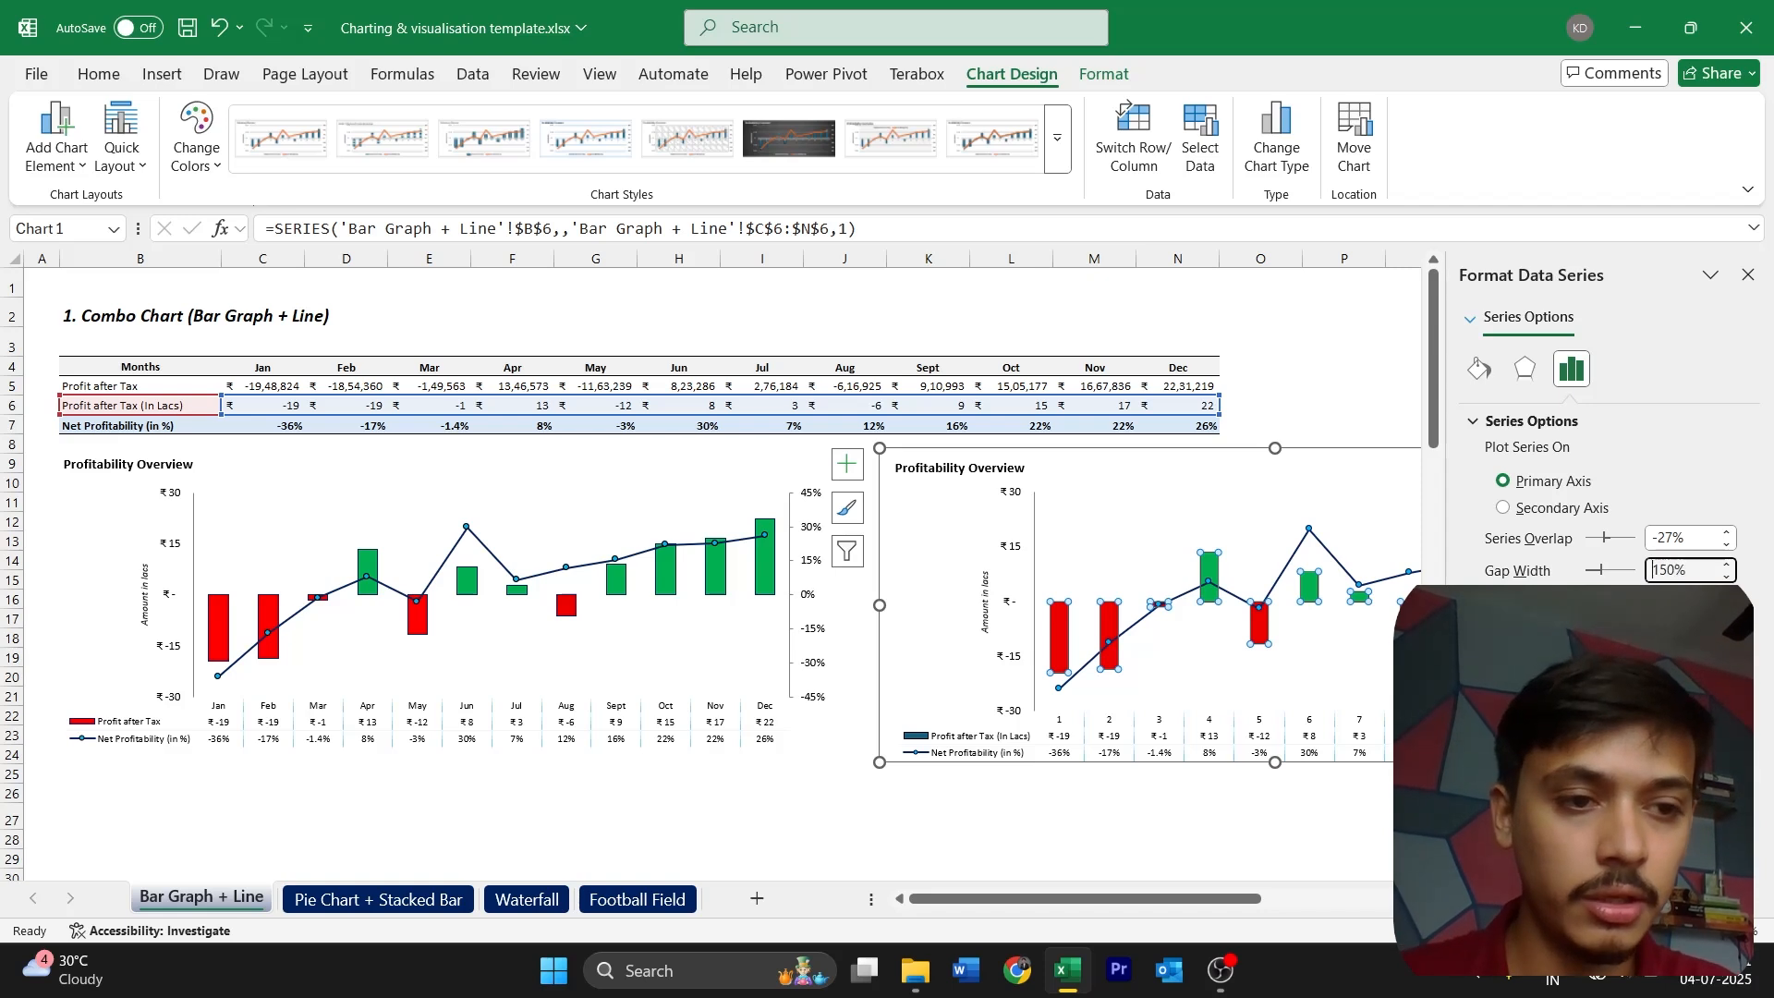
Try a 100% gap width for the new combo chart's profit columns
{"action": "left_click", "coordinate": [1193, 630]}
{"action": "left_click", "coordinate": [1258, 621]}
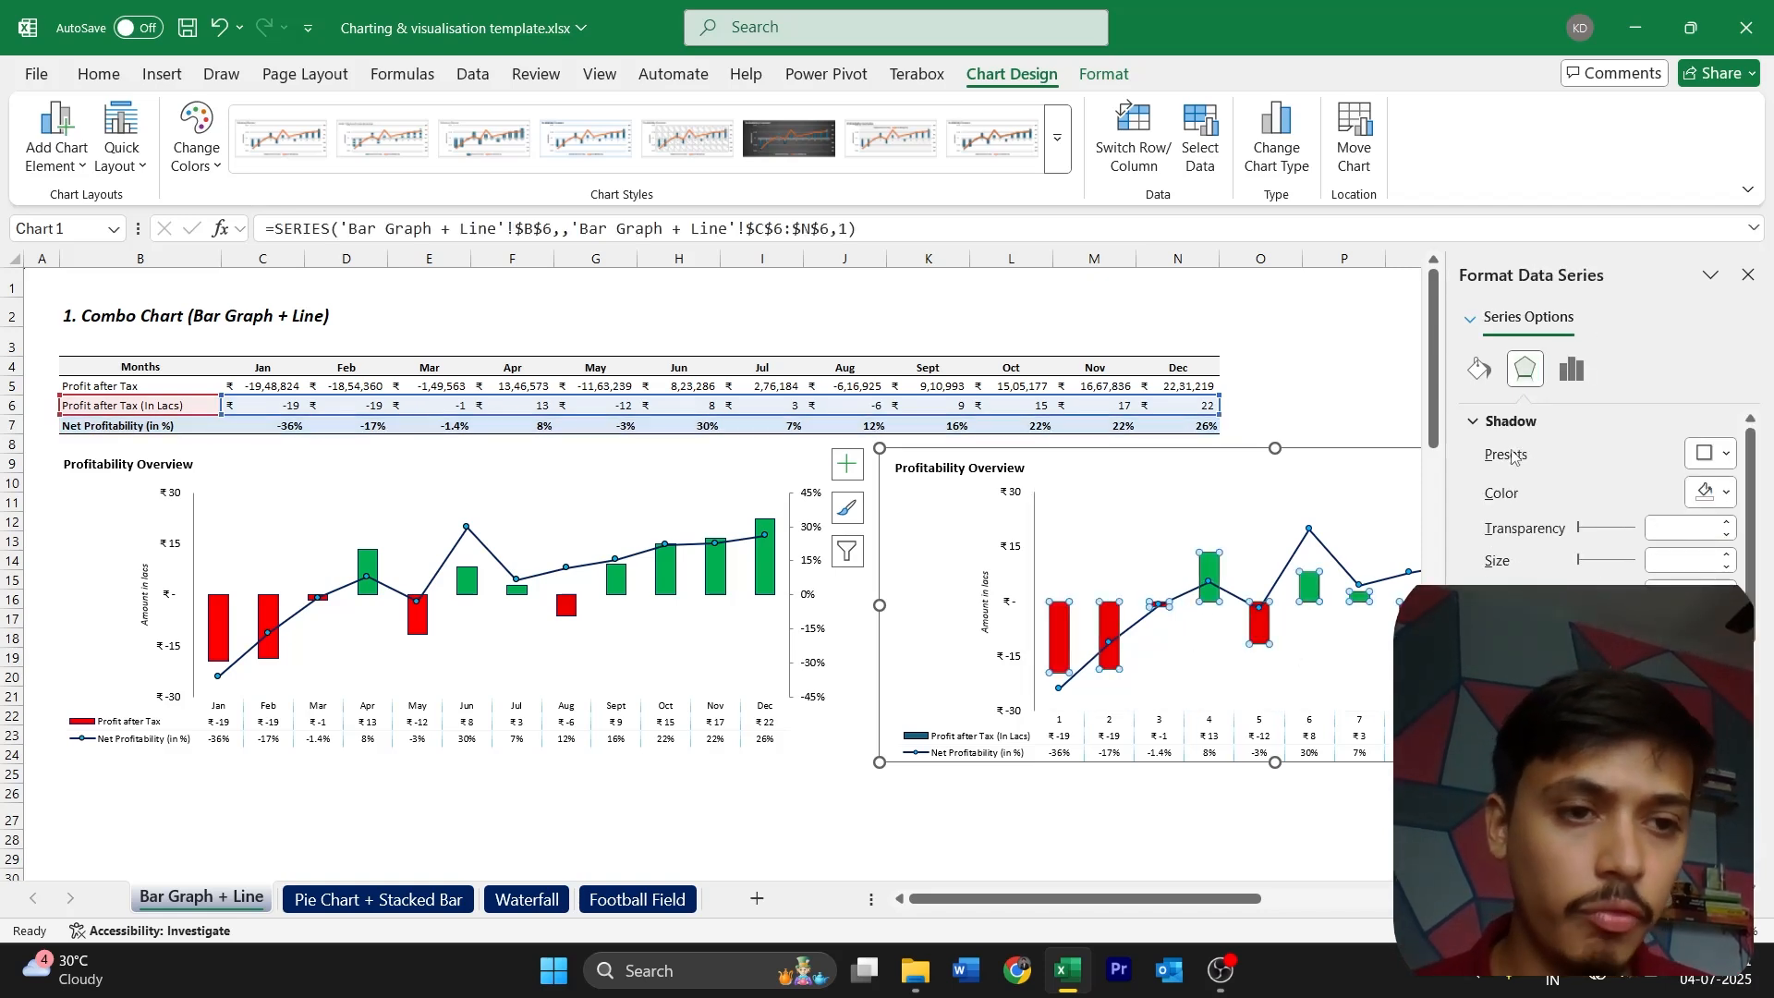
{"action": "left_click", "coordinate": [1571, 370]}
{"action": "double_click", "coordinate": [1681, 570]}
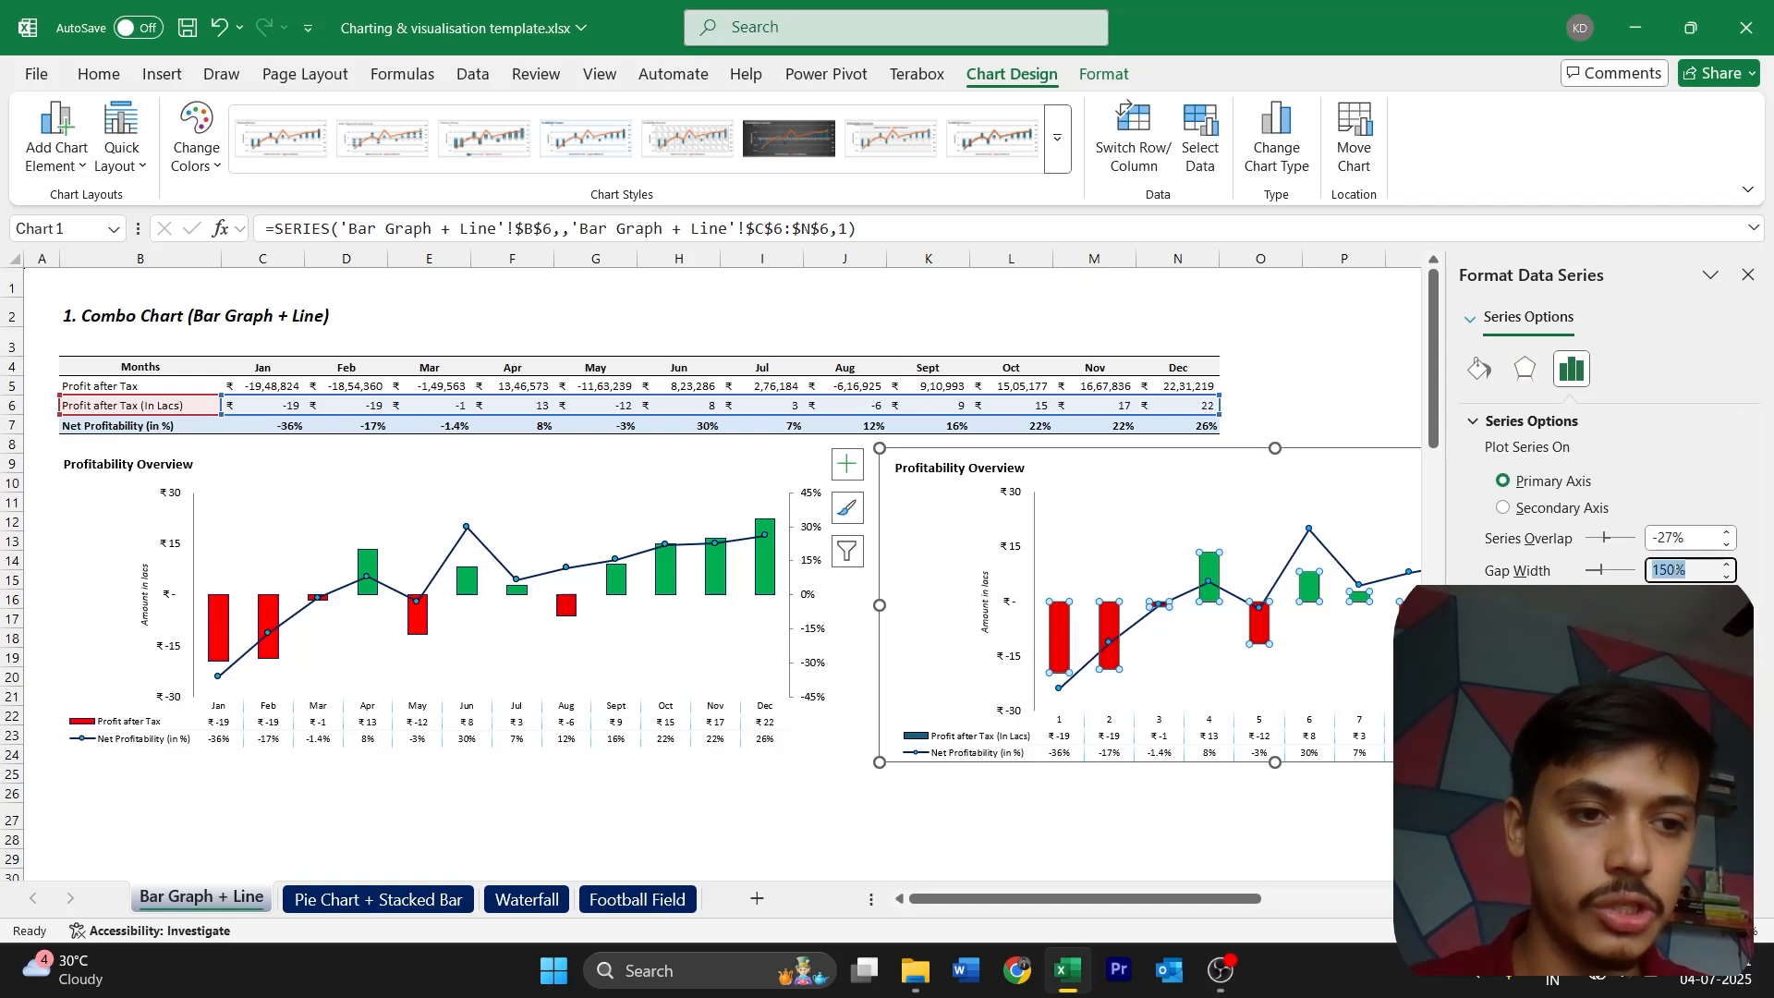
{"action": "type", "text": "100"}
{"action": "key", "text": "Return"}
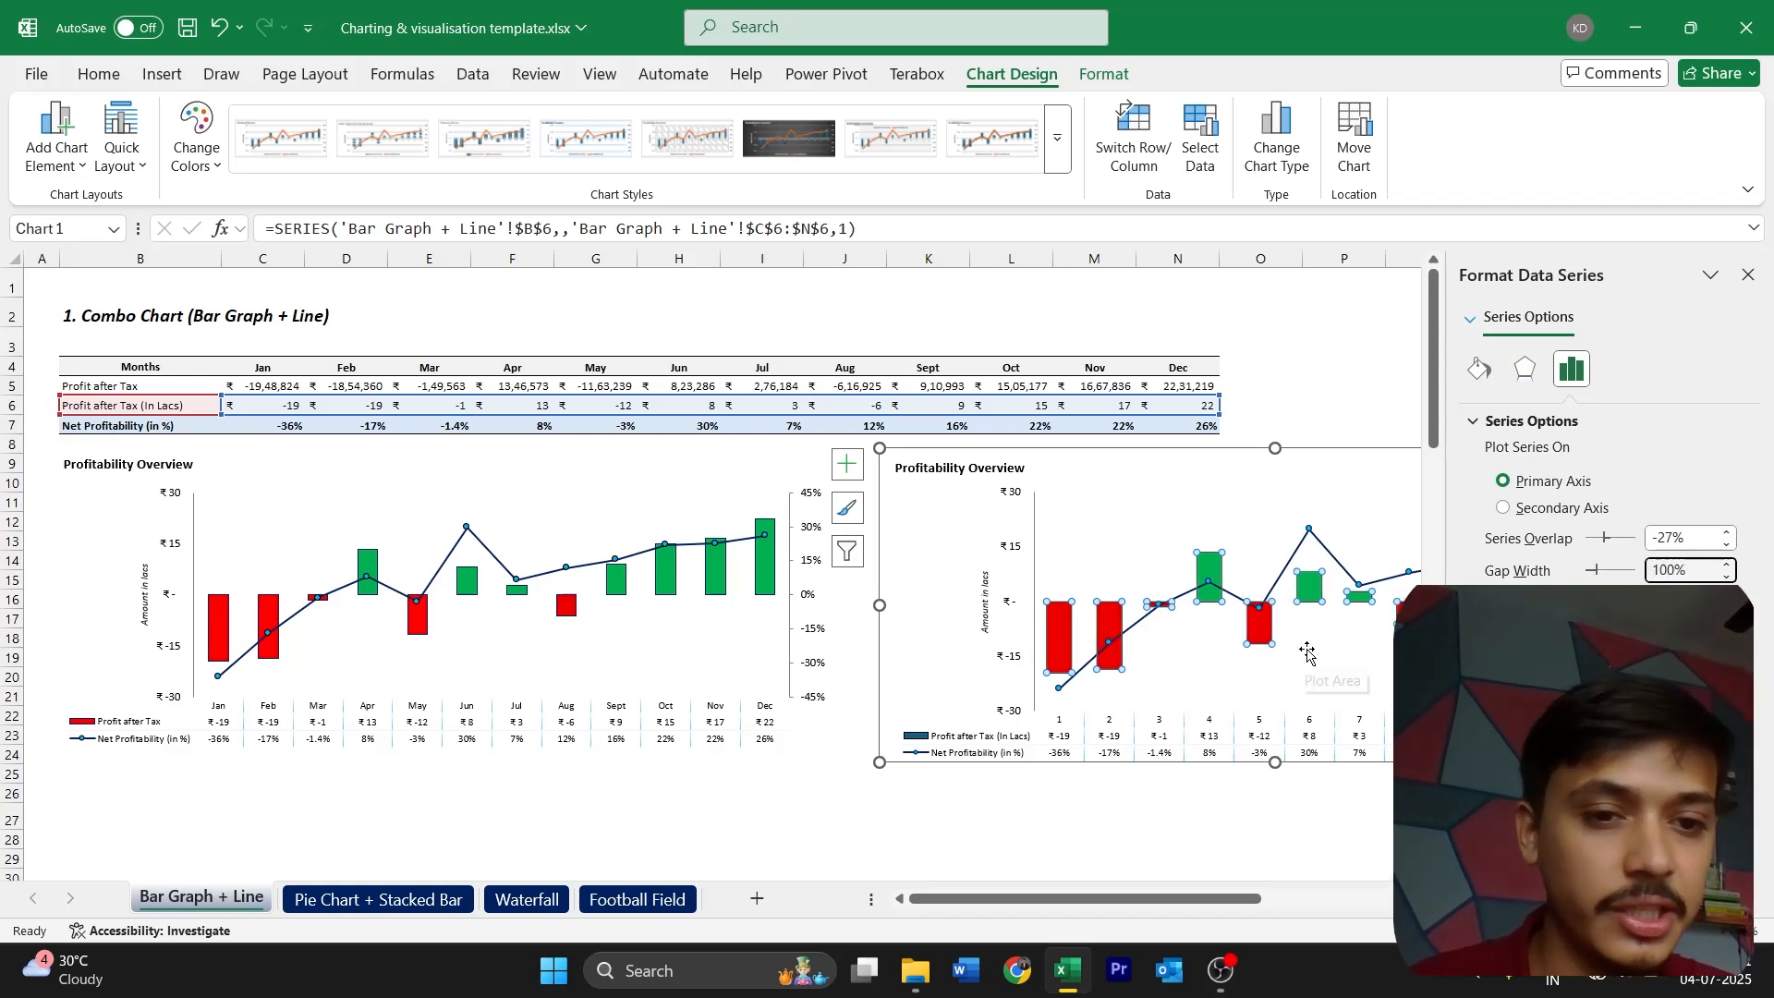
Return the new combo chart's column gap width to 150%, finish formatting the series and deselect the chart
{"action": "scroll", "coordinate": [1308, 653], "scroll_direction": "right", "scroll_amount": 1}
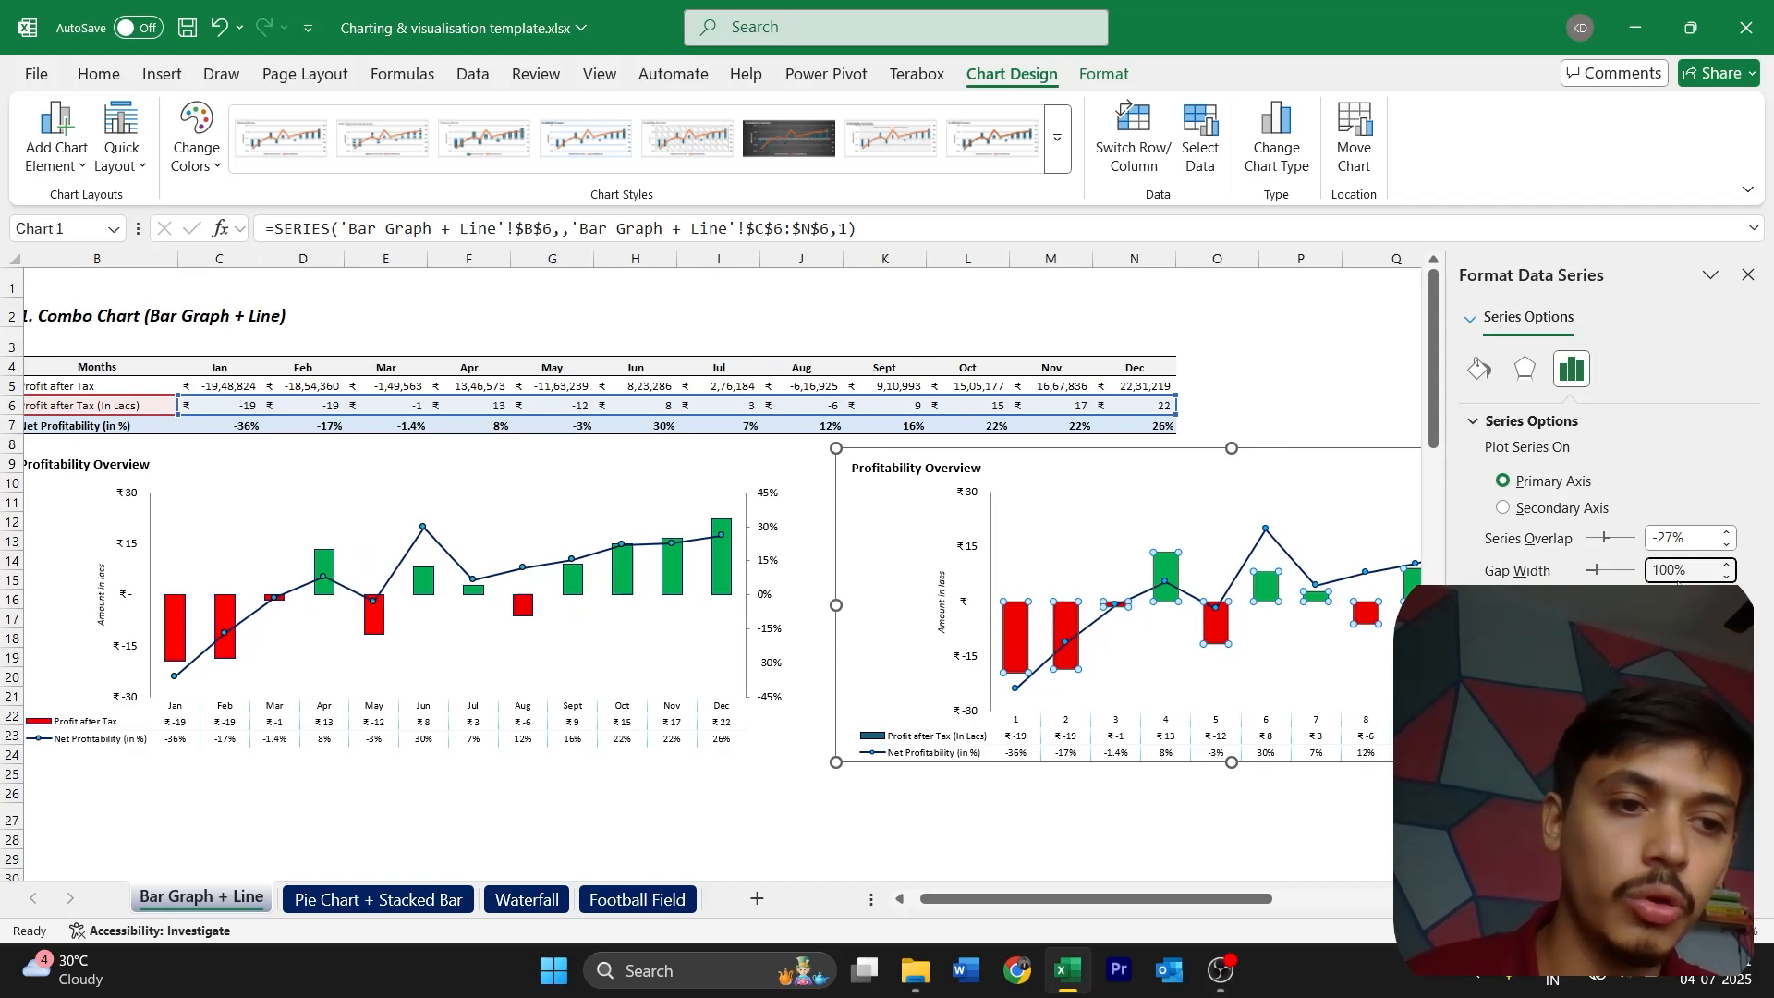
{"action": "double_click", "coordinate": [1676, 580]}
{"action": "type", "text": "150"}
{"action": "key", "text": "Return"}
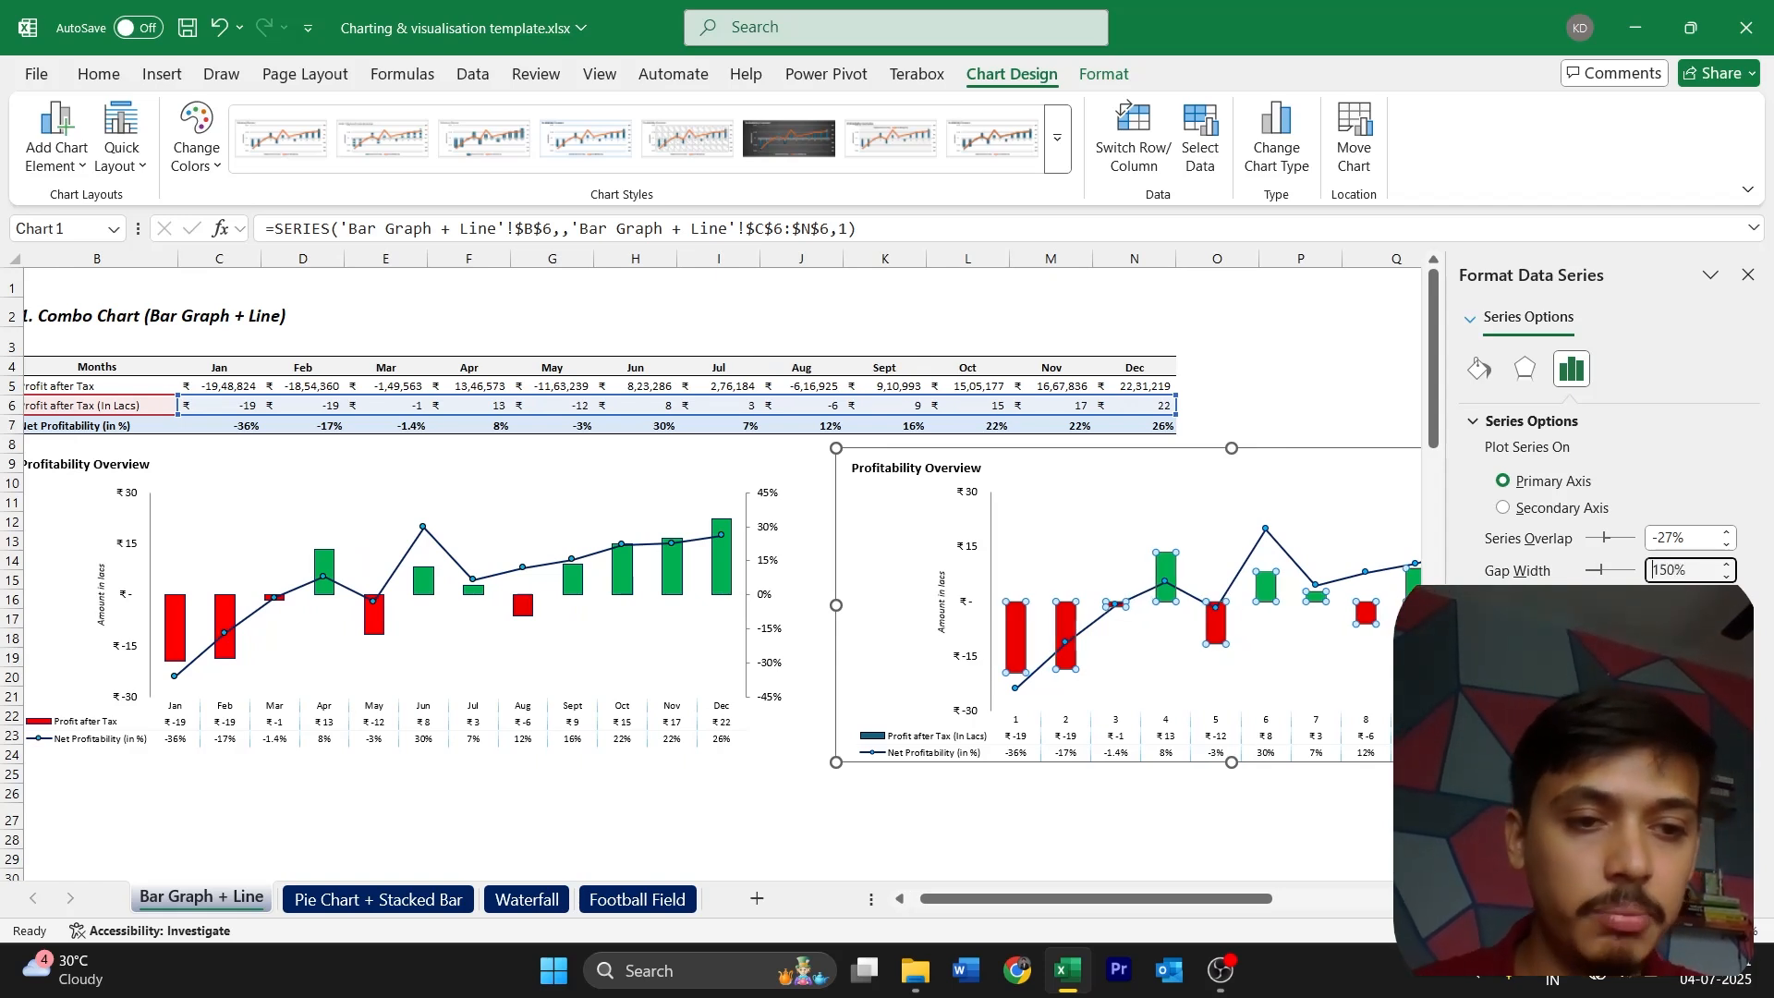
{"action": "left_click", "coordinate": [1747, 275]}
{"action": "left_click", "coordinate": [1541, 442]}
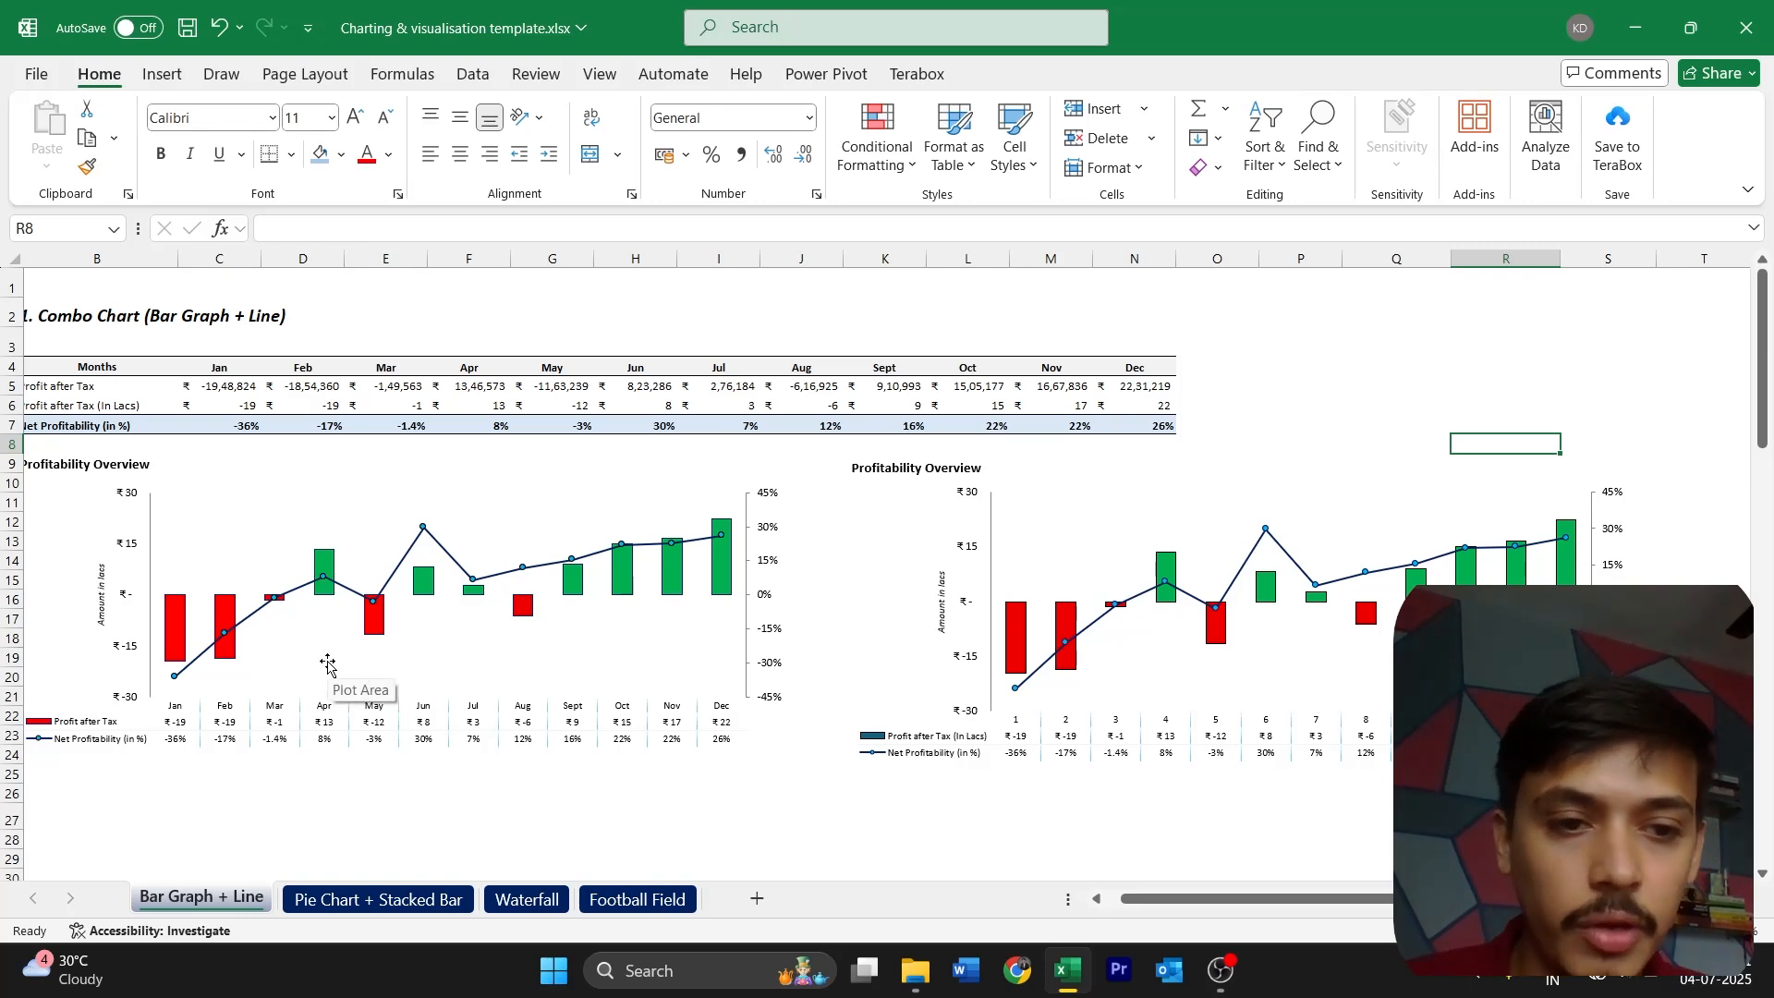
Switch to the Pie Chart + Stacked Bar sheet and examine its product category table, pie chart and stacked bar chart
{"action": "scroll", "coordinate": [169, 413], "scroll_direction": "left", "scroll_amount": 1}
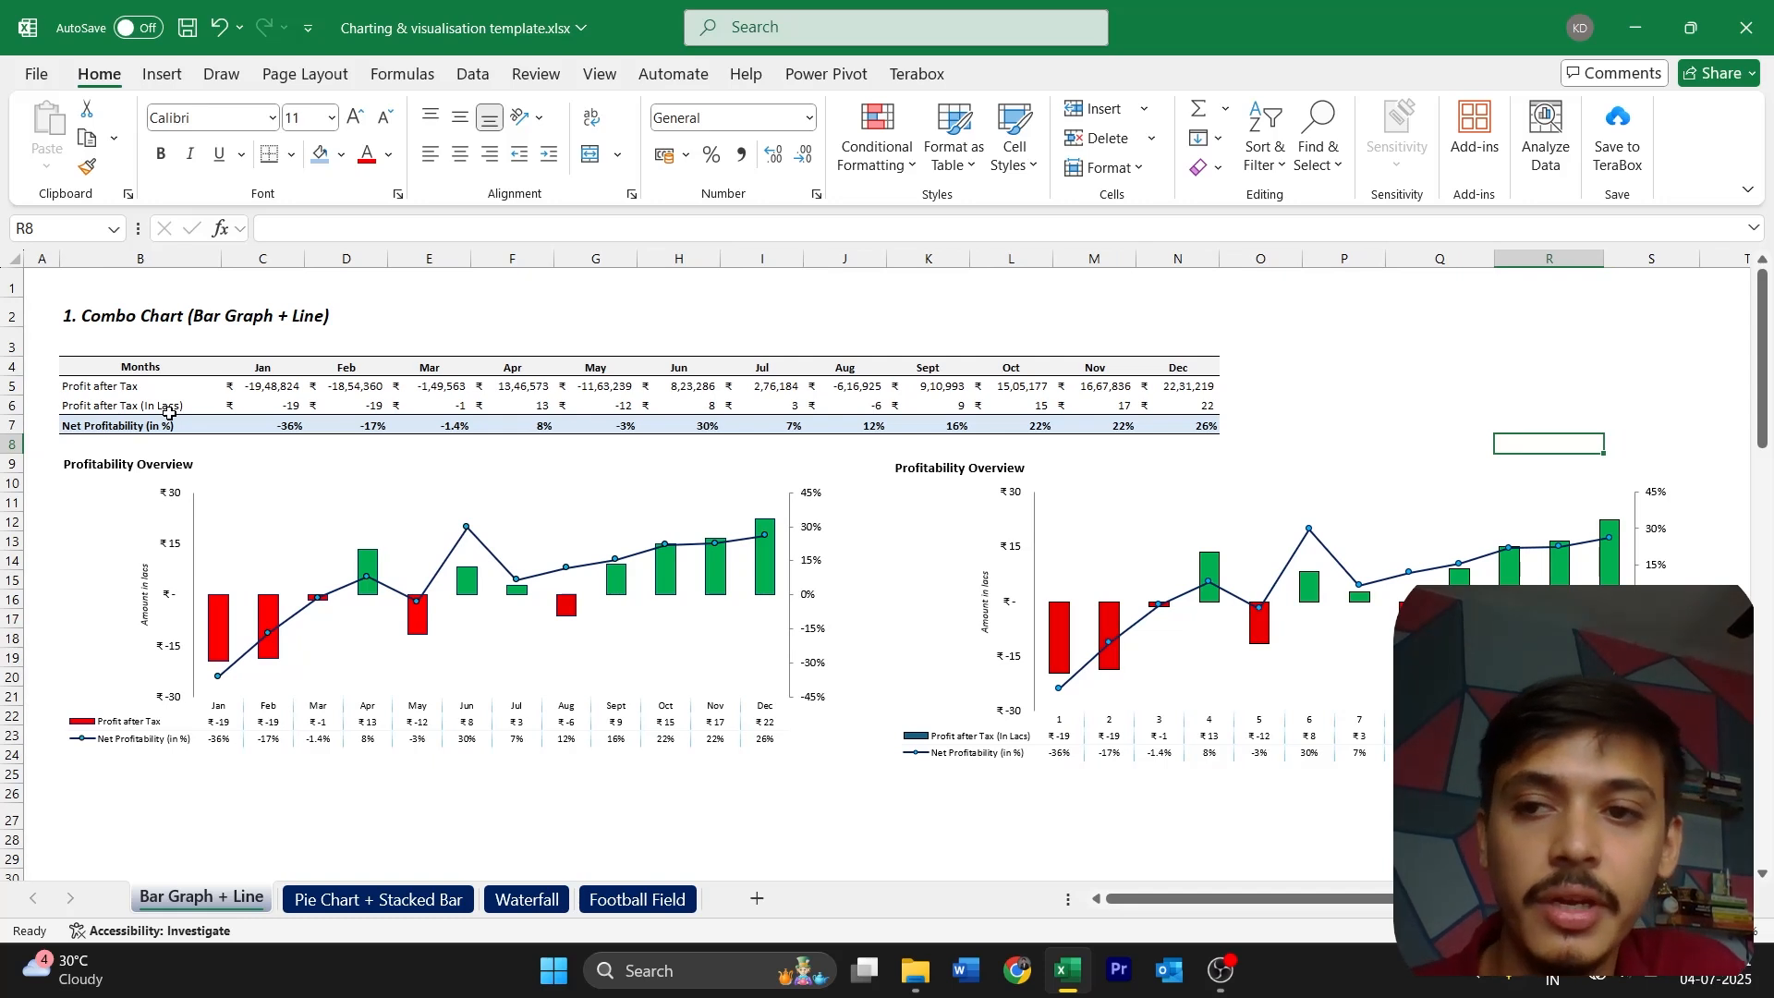
{"action": "key", "text": "ctrl+Page_Down"}
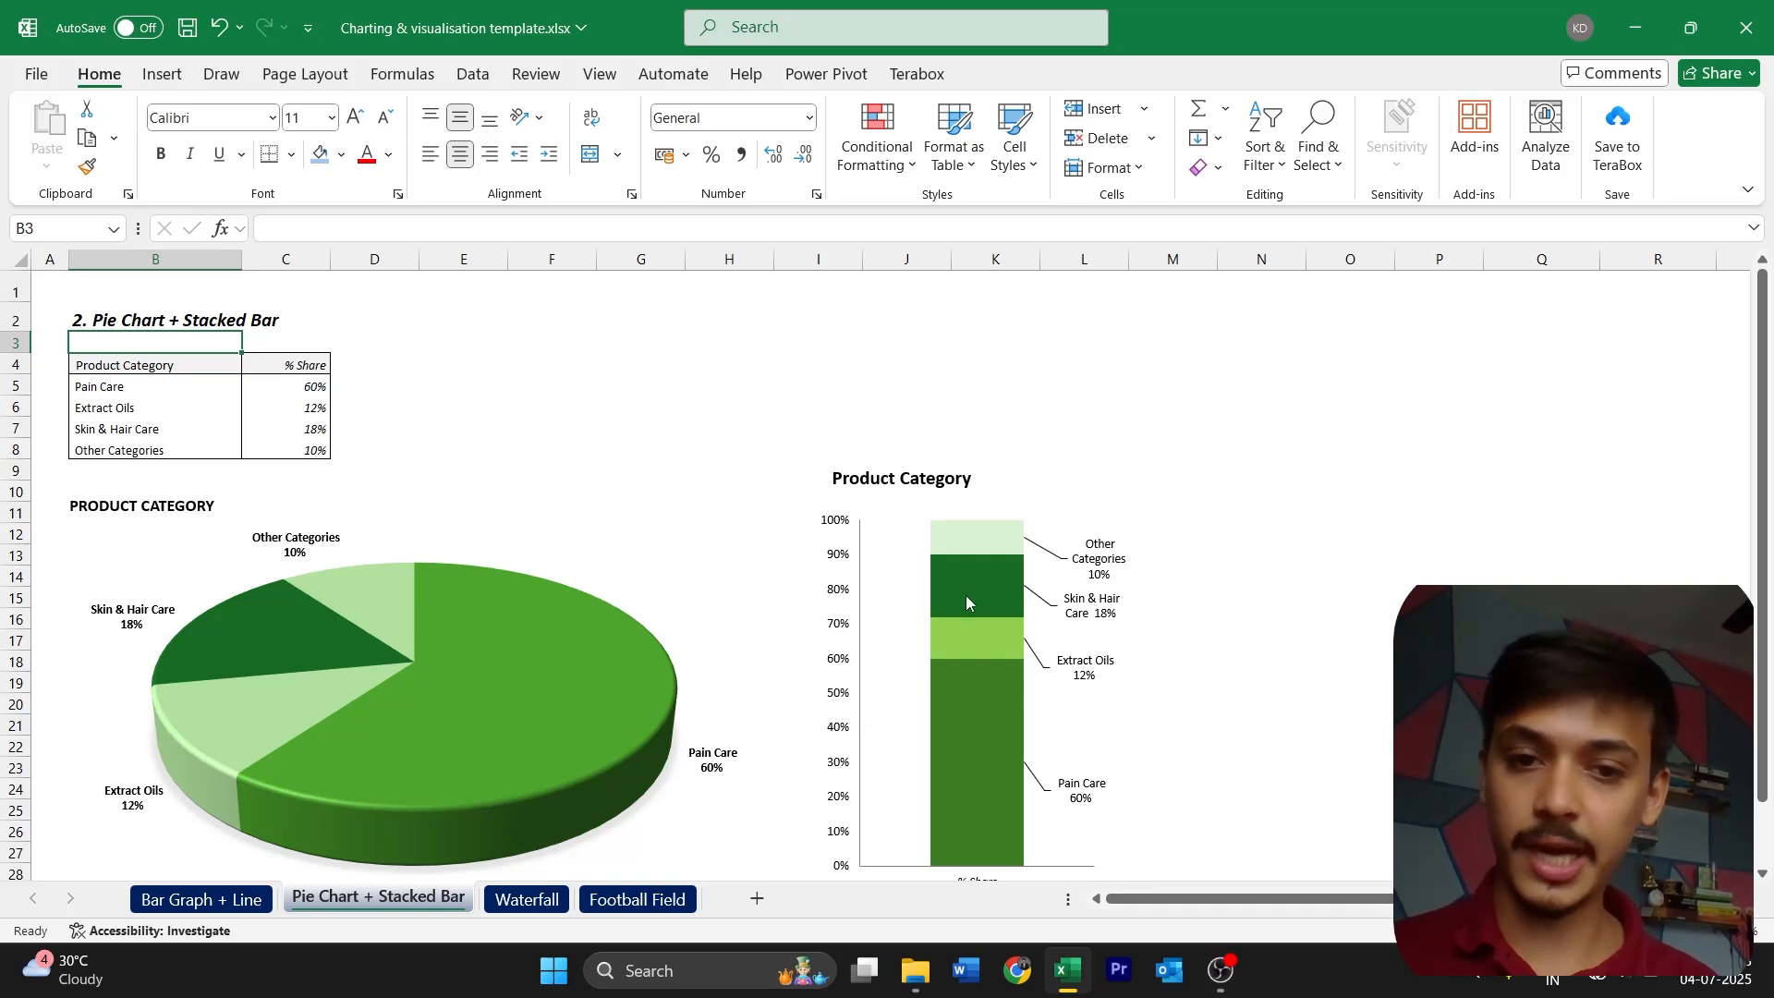
{"action": "scroll", "coordinate": [794, 597], "scroll_direction": "down", "scroll_amount": 2}
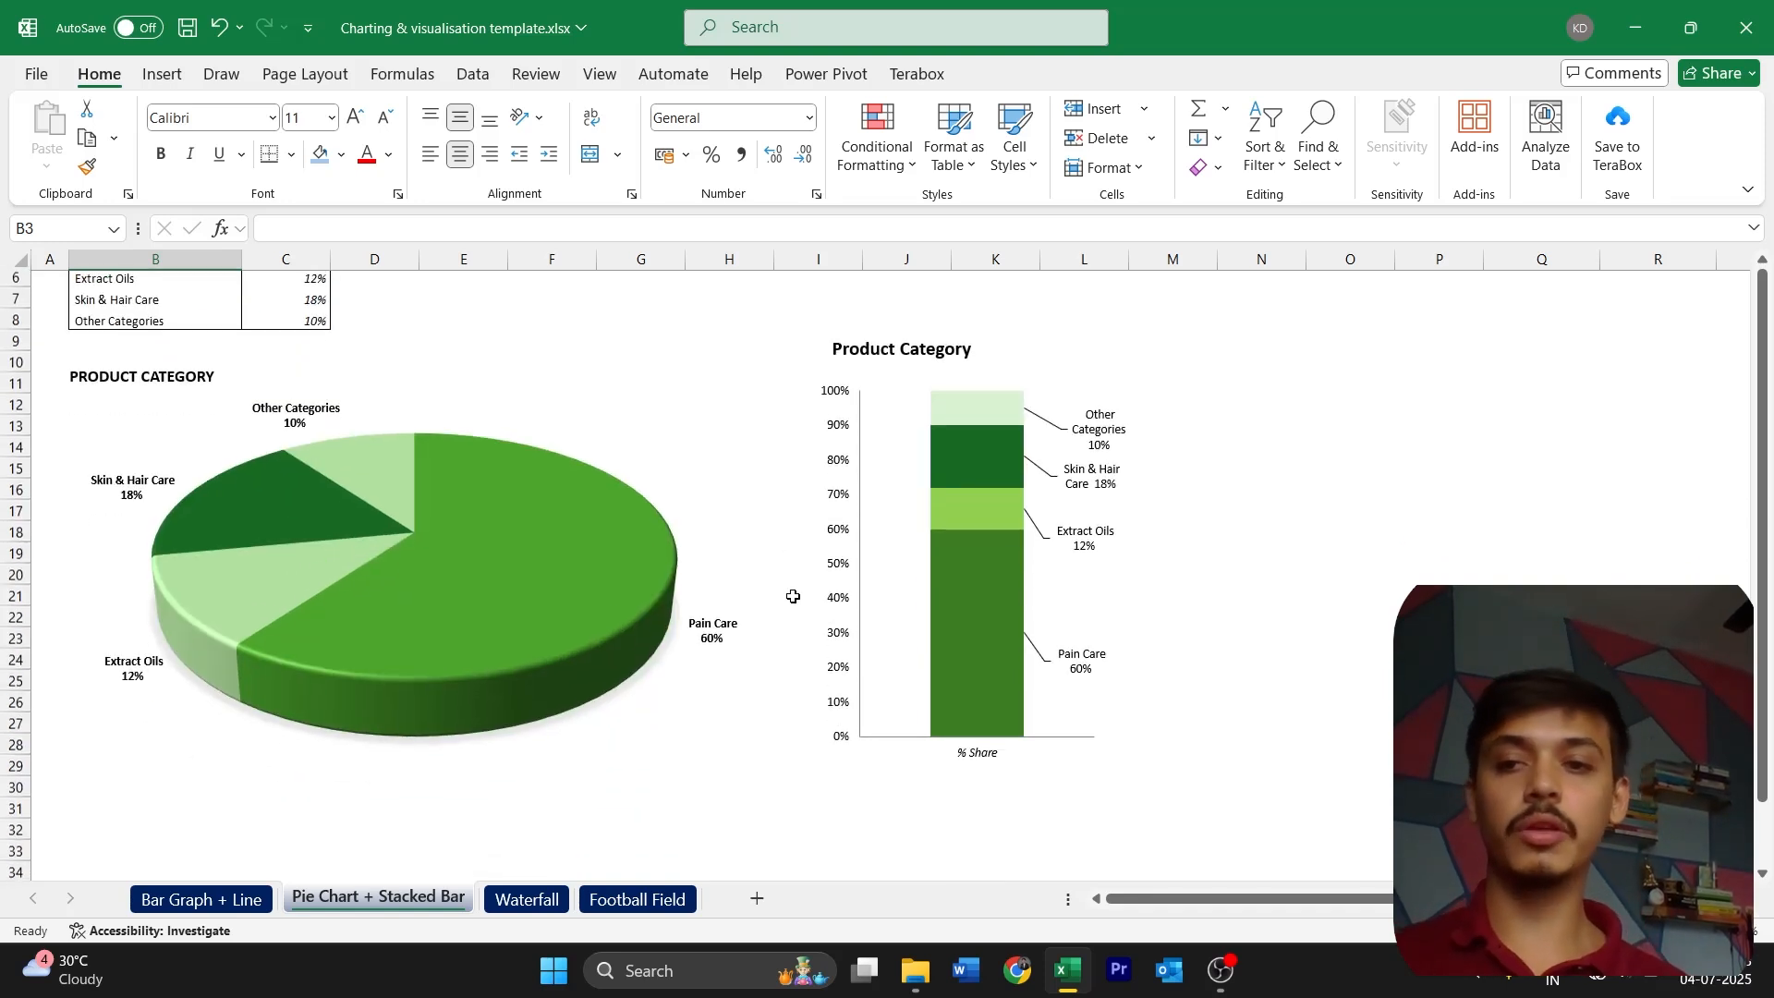
{"action": "scroll", "coordinate": [792, 594], "scroll_direction": "up", "scroll_amount": 2}
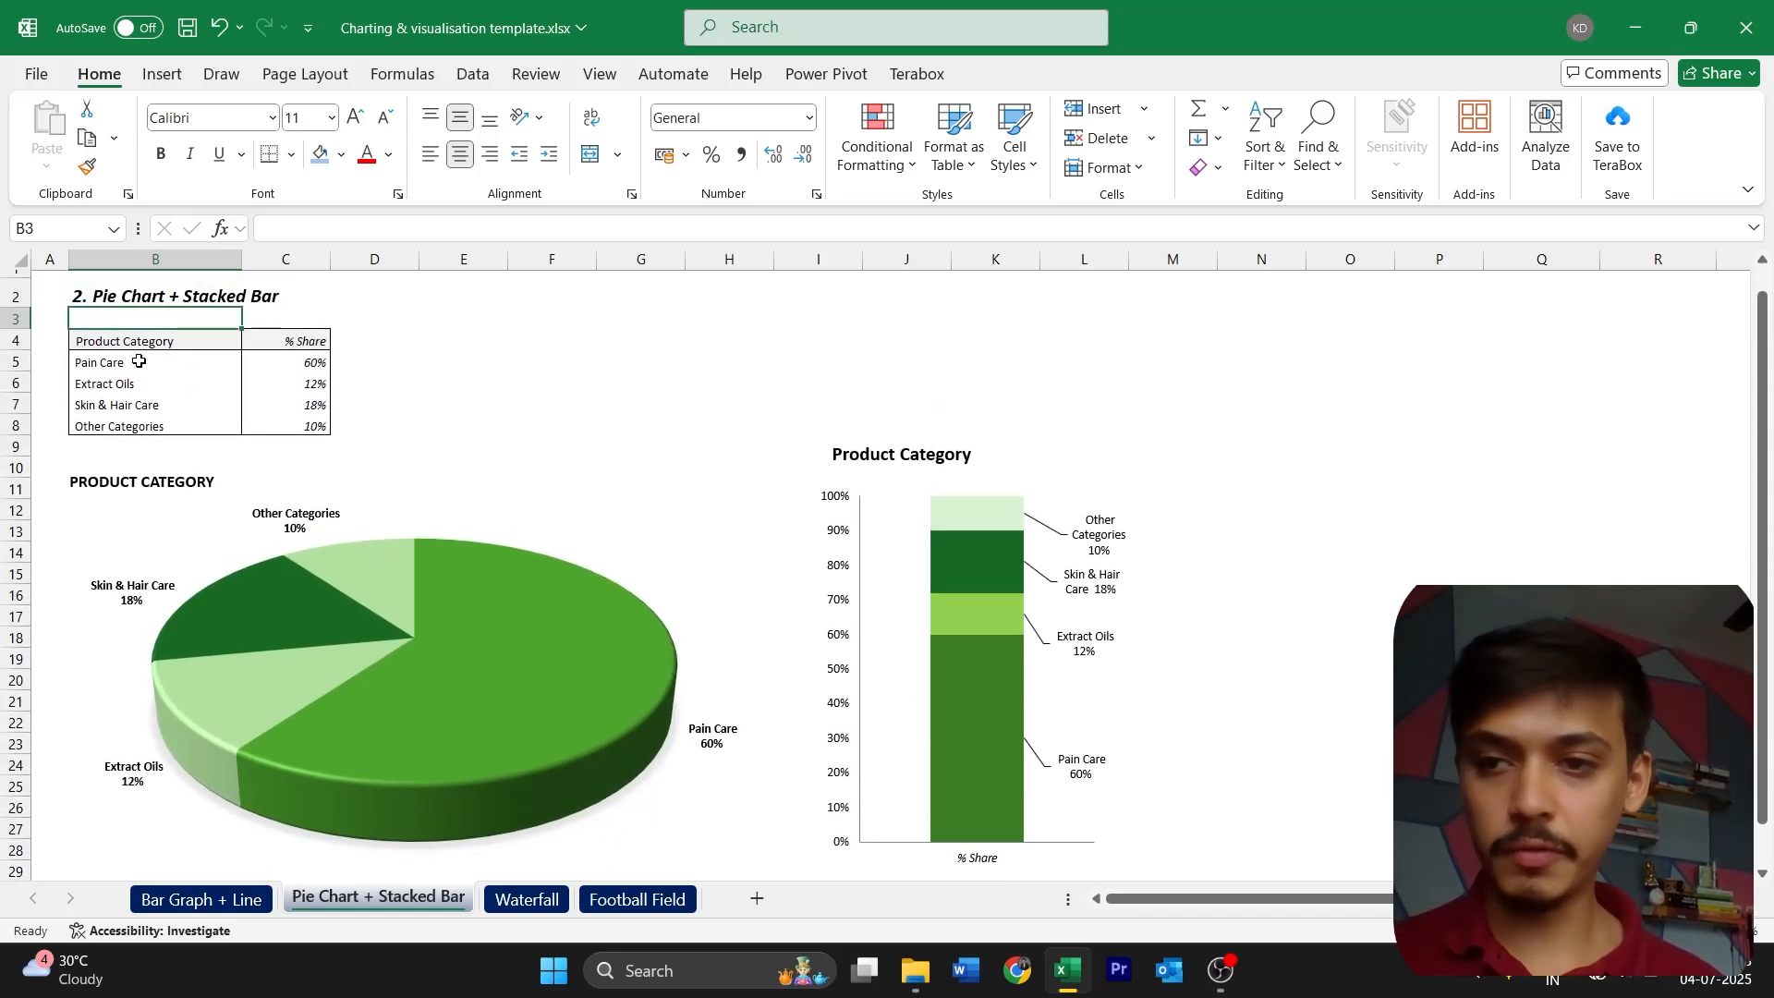
{"action": "left_click_drag", "start_coordinate": [140, 344], "coordinate": [157, 416]}
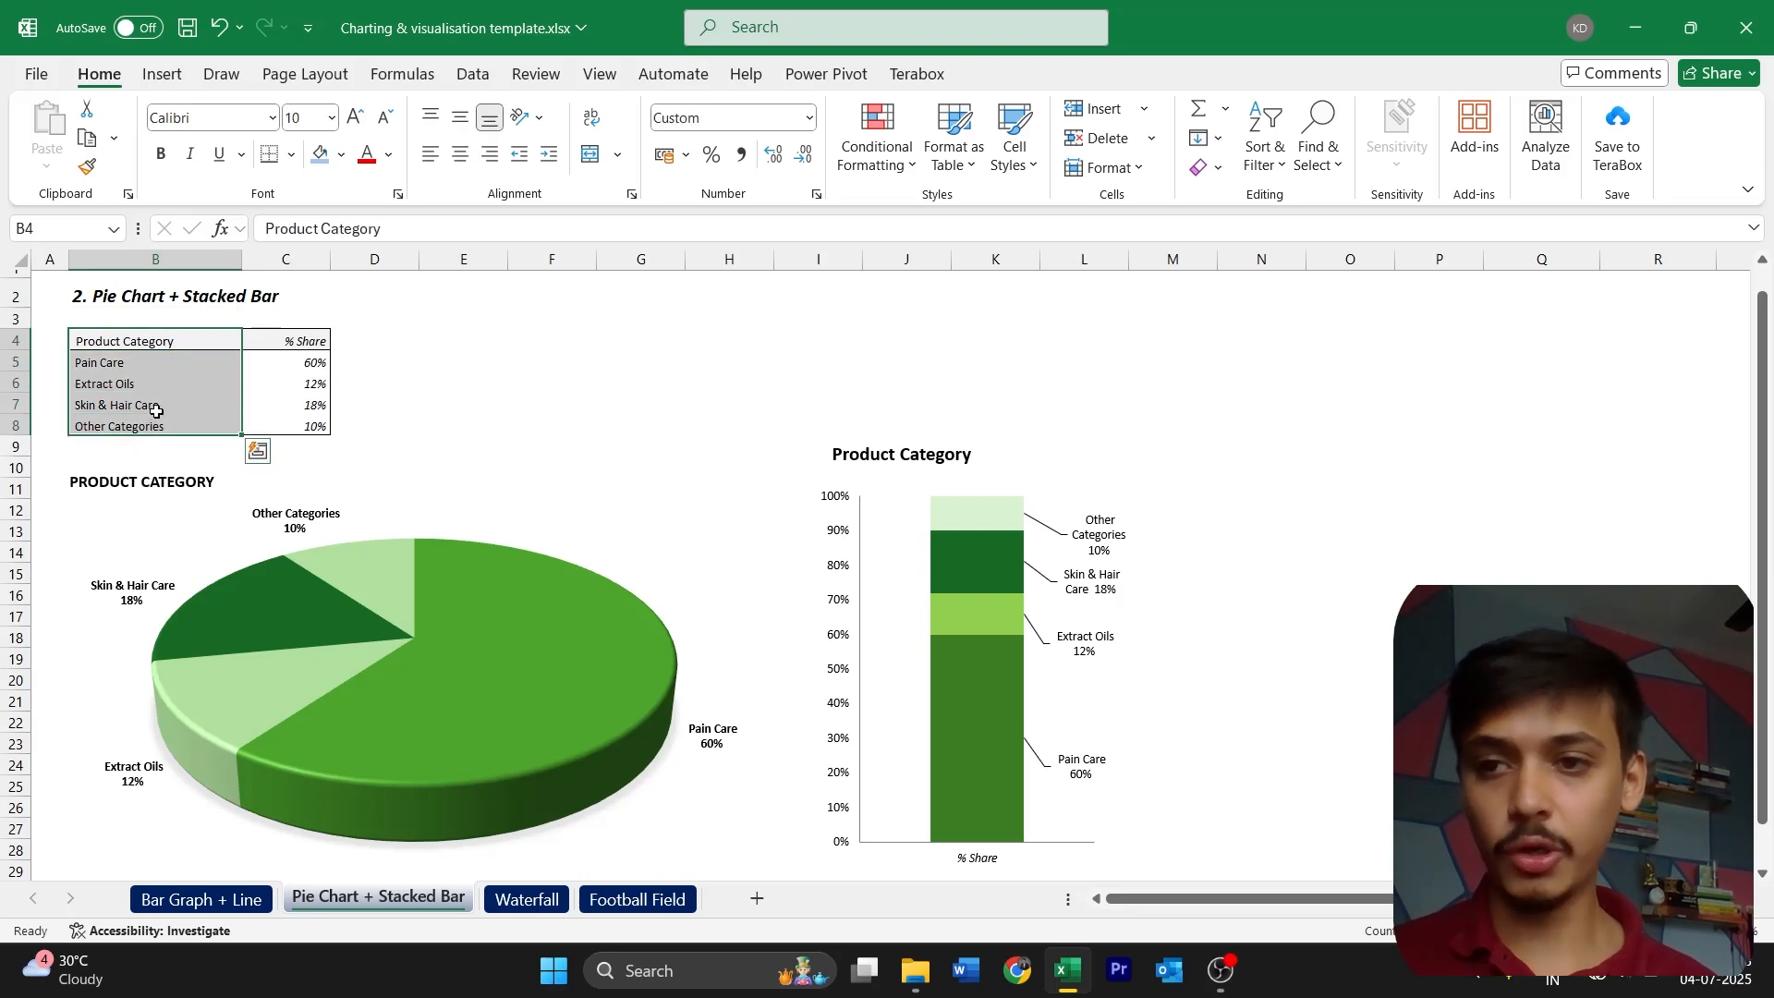
{"action": "left_click", "coordinate": [308, 344]}
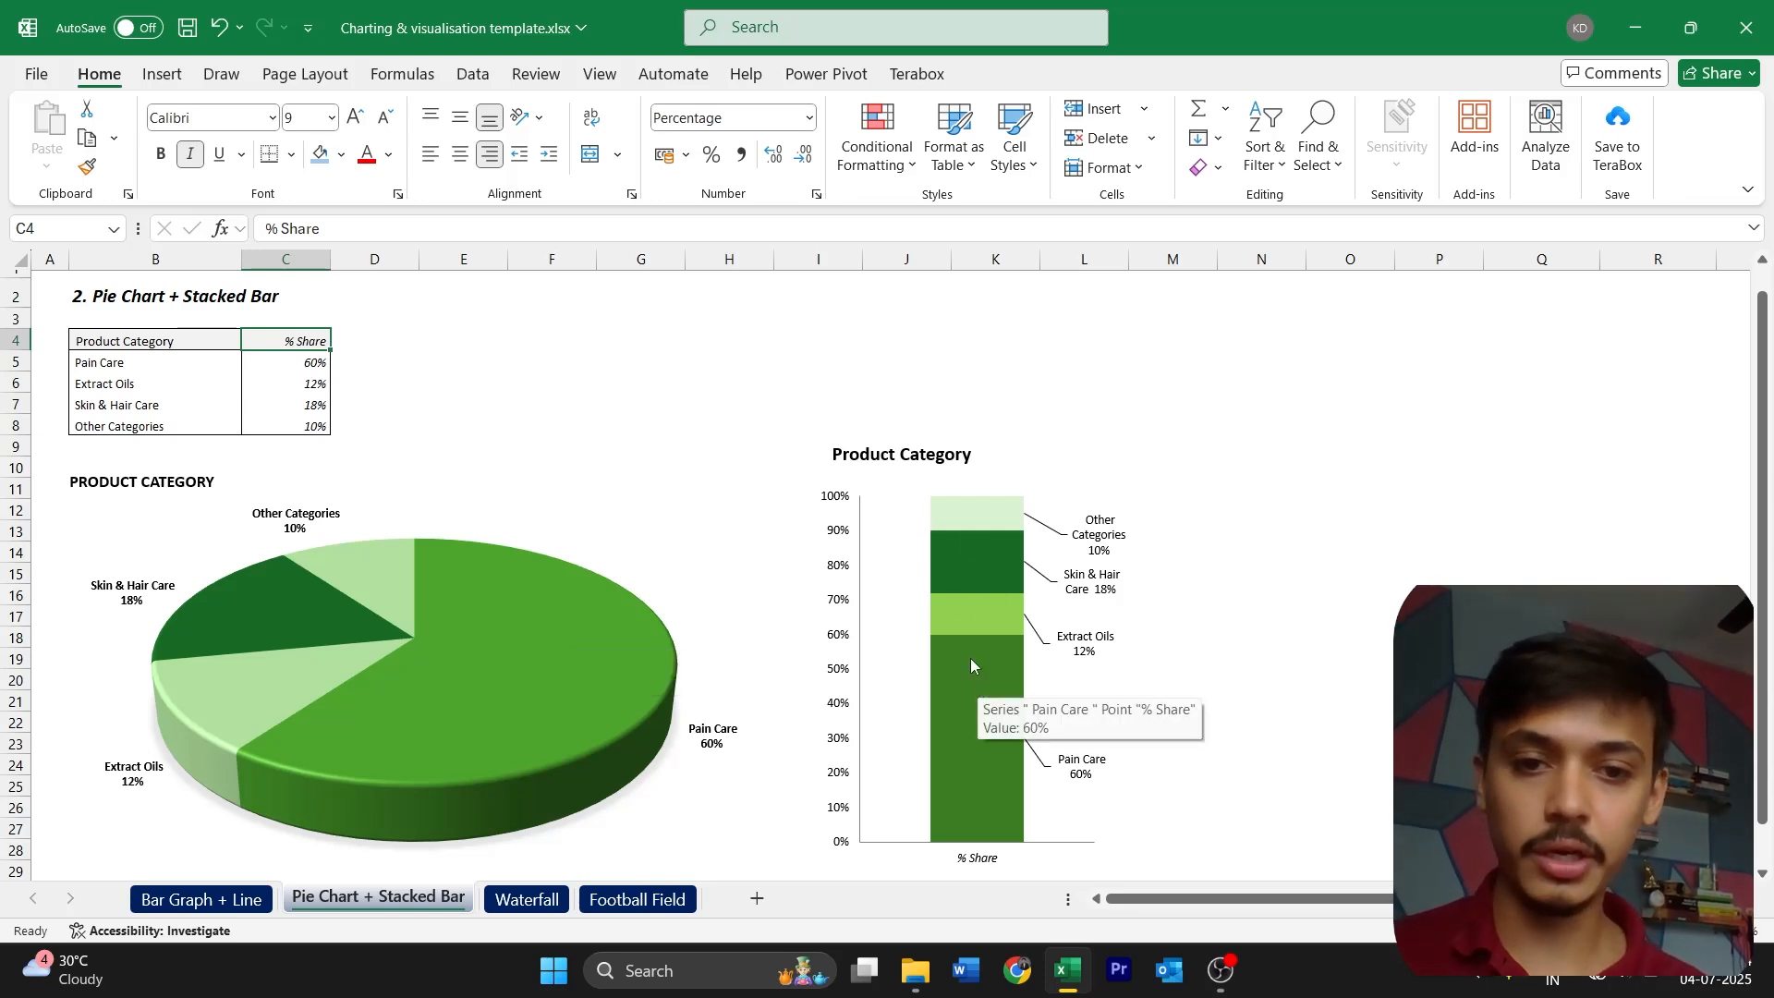
{"action": "mouse_move", "coordinate": [959, 547]}
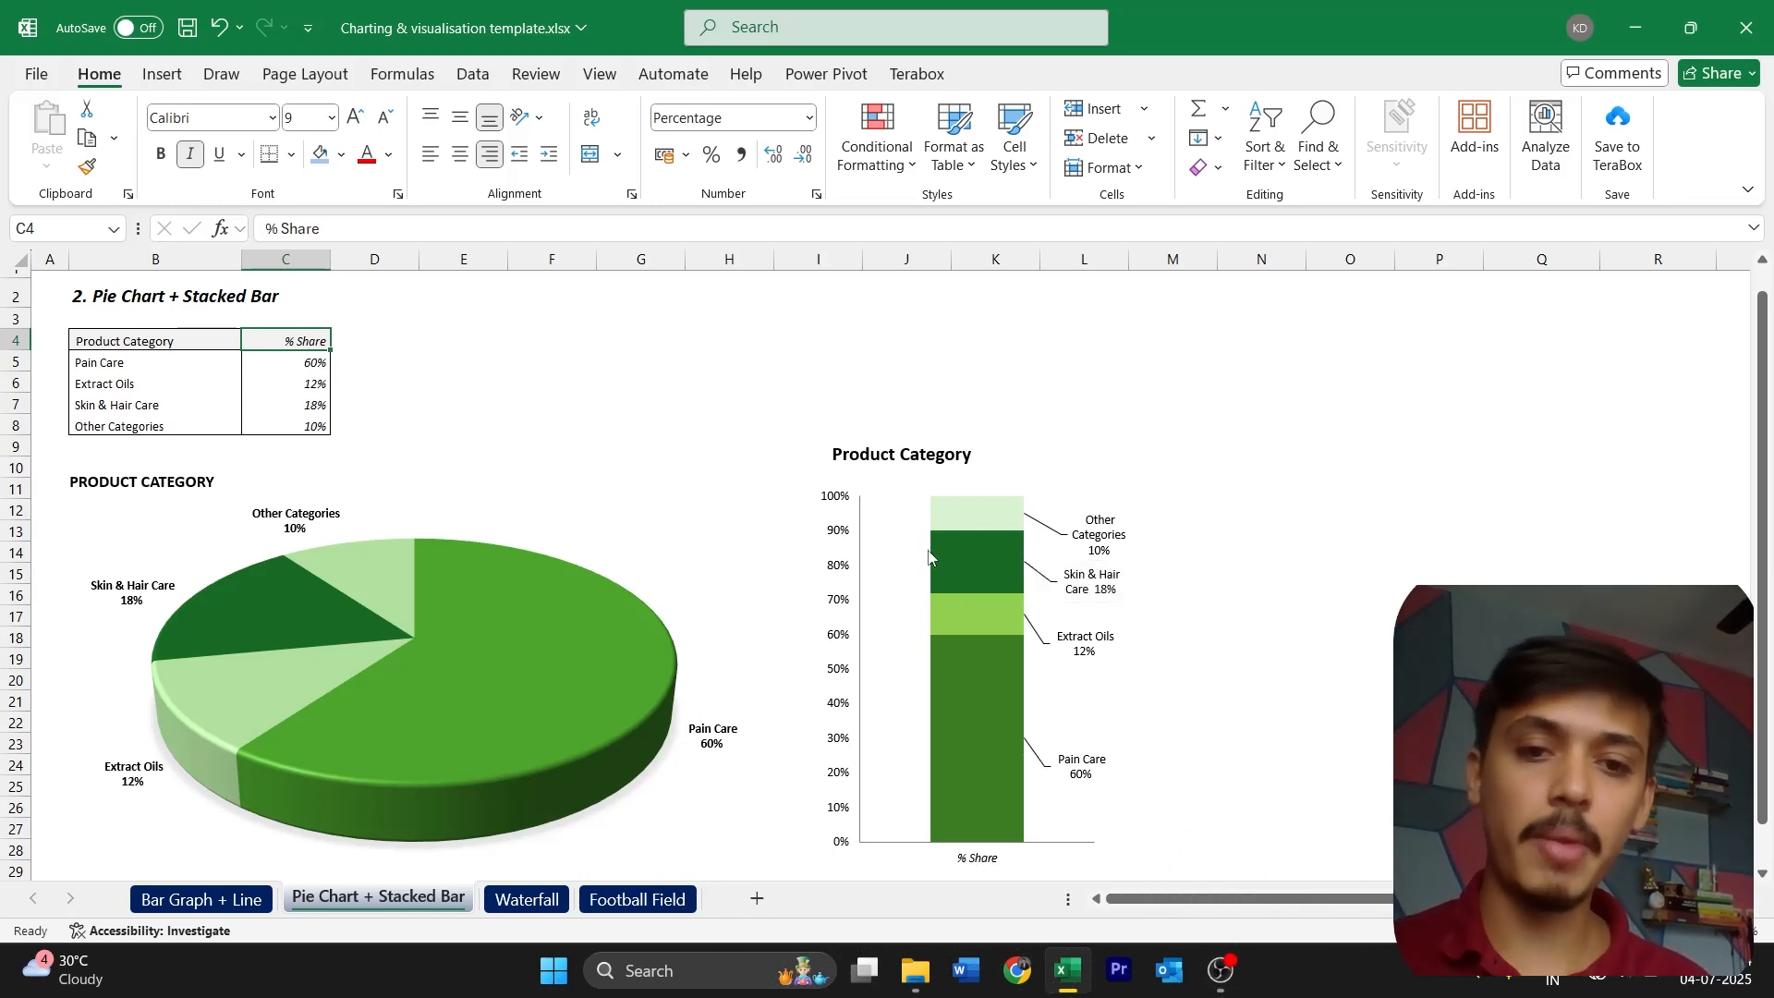
{"action": "mouse_move", "coordinate": [1012, 523]}
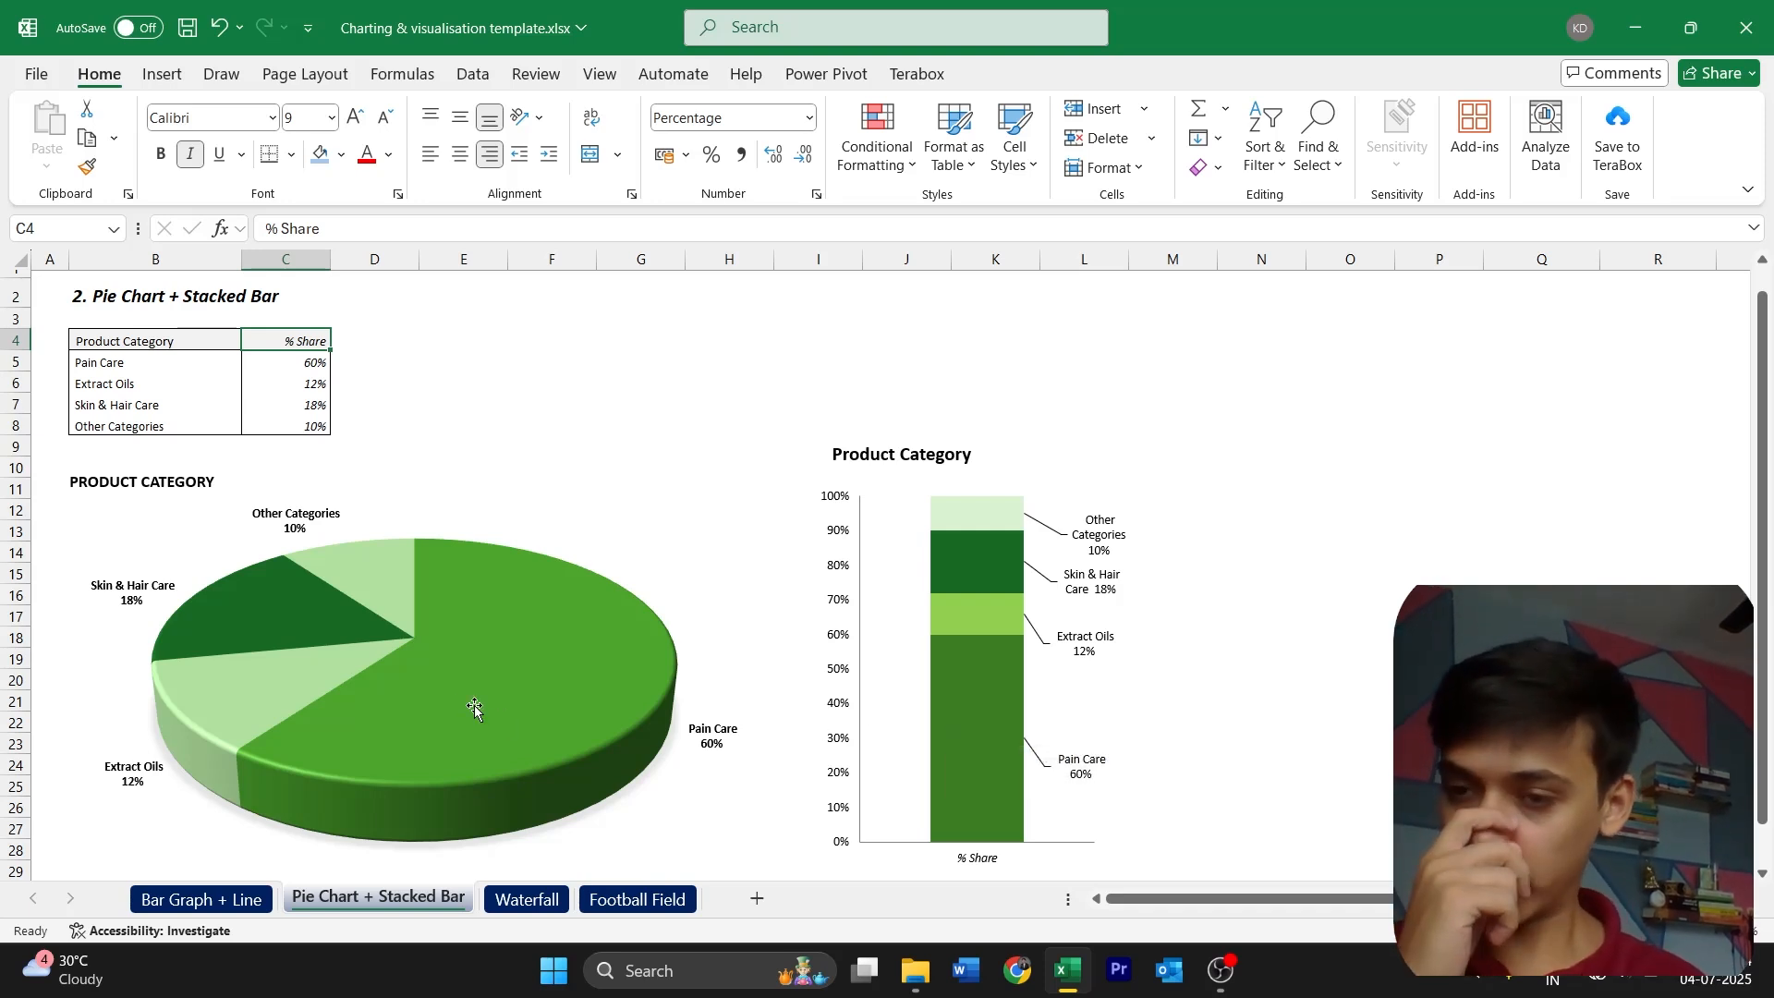
{"action": "mouse_move", "coordinate": [465, 702]}
{"action": "scroll", "coordinate": [466, 702], "scroll_direction": "down", "scroll_amount": 1}
{"action": "scroll", "coordinate": [275, 406], "scroll_direction": "up", "scroll_amount": 1}
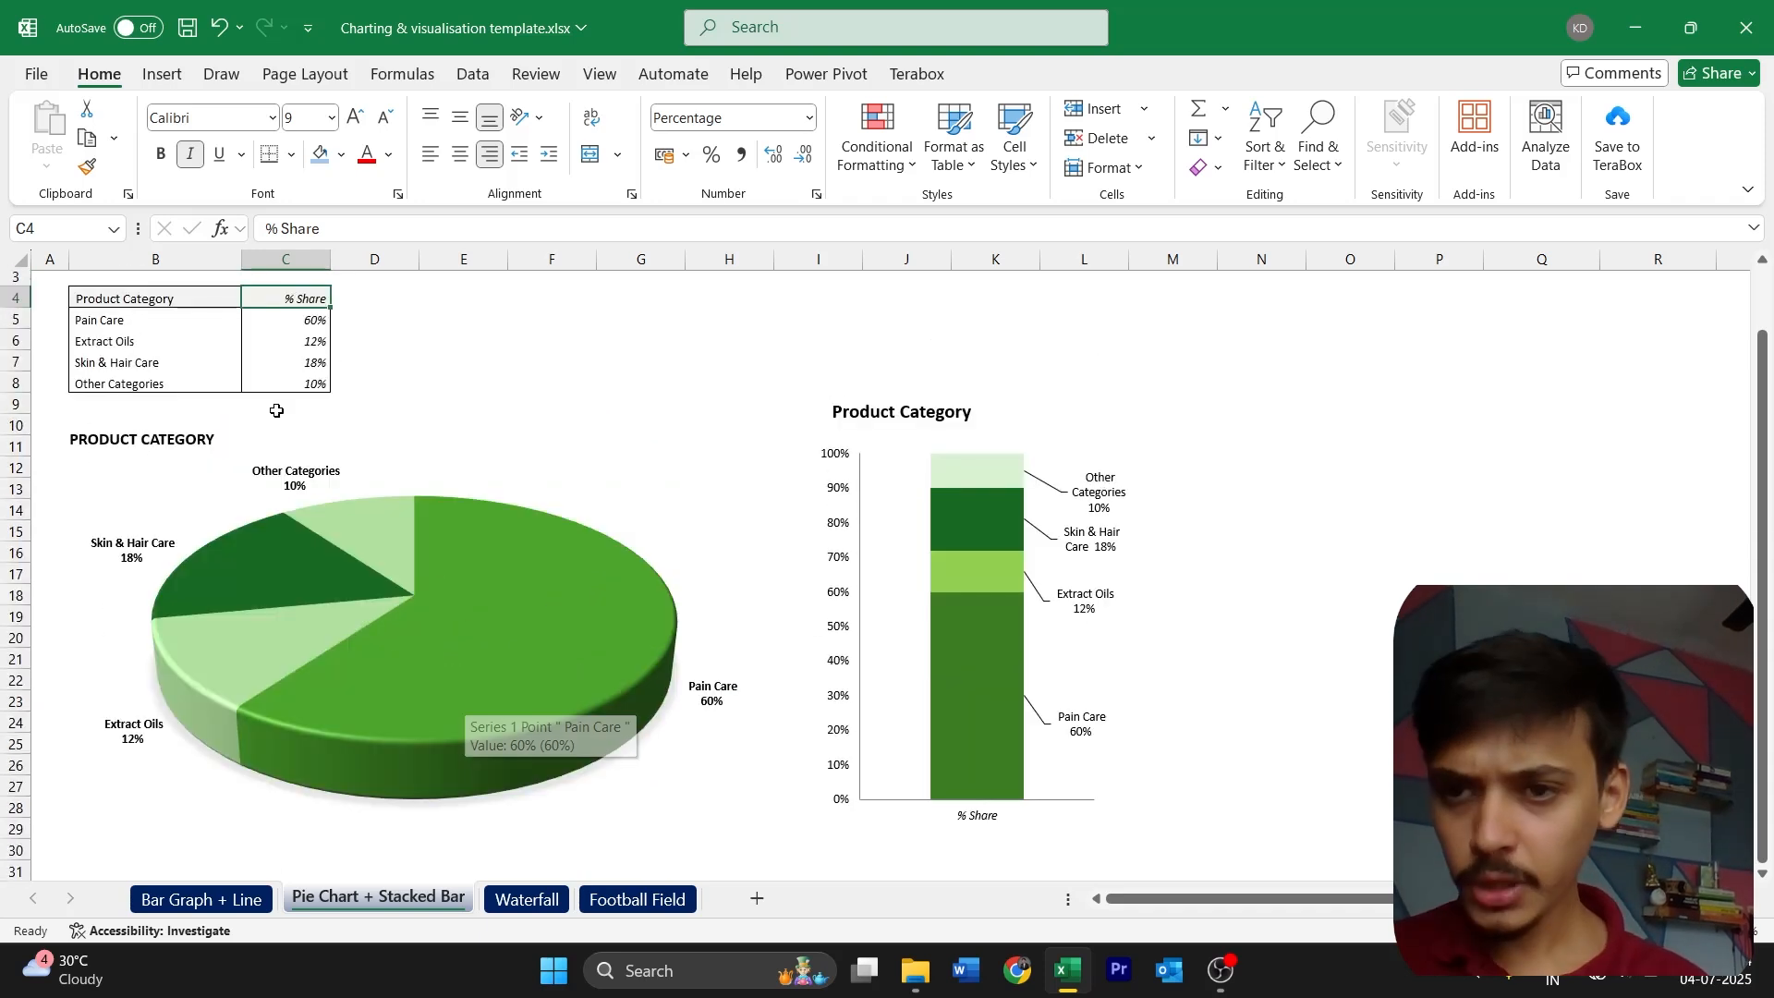
Insert a 3-D pie chart from the product category and % Share table in B4:C8
{"action": "left_click_drag", "start_coordinate": [197, 303], "coordinate": [263, 386]}
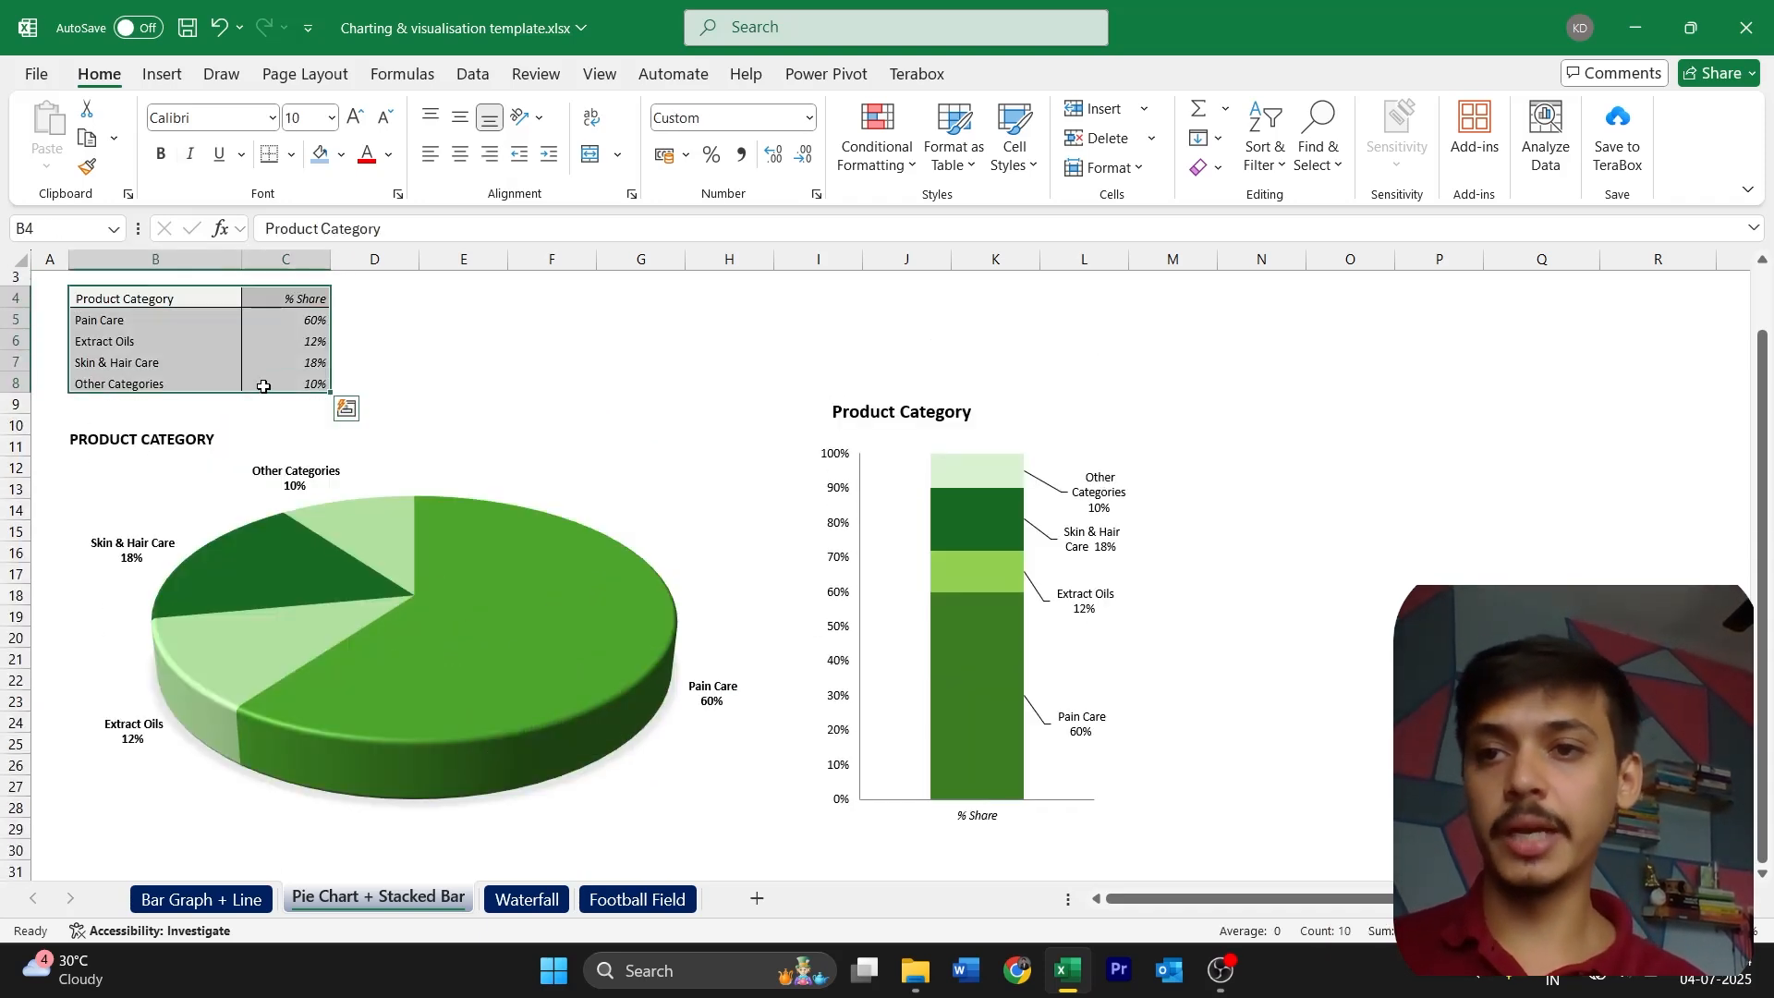
{"action": "left_click", "coordinate": [162, 74]}
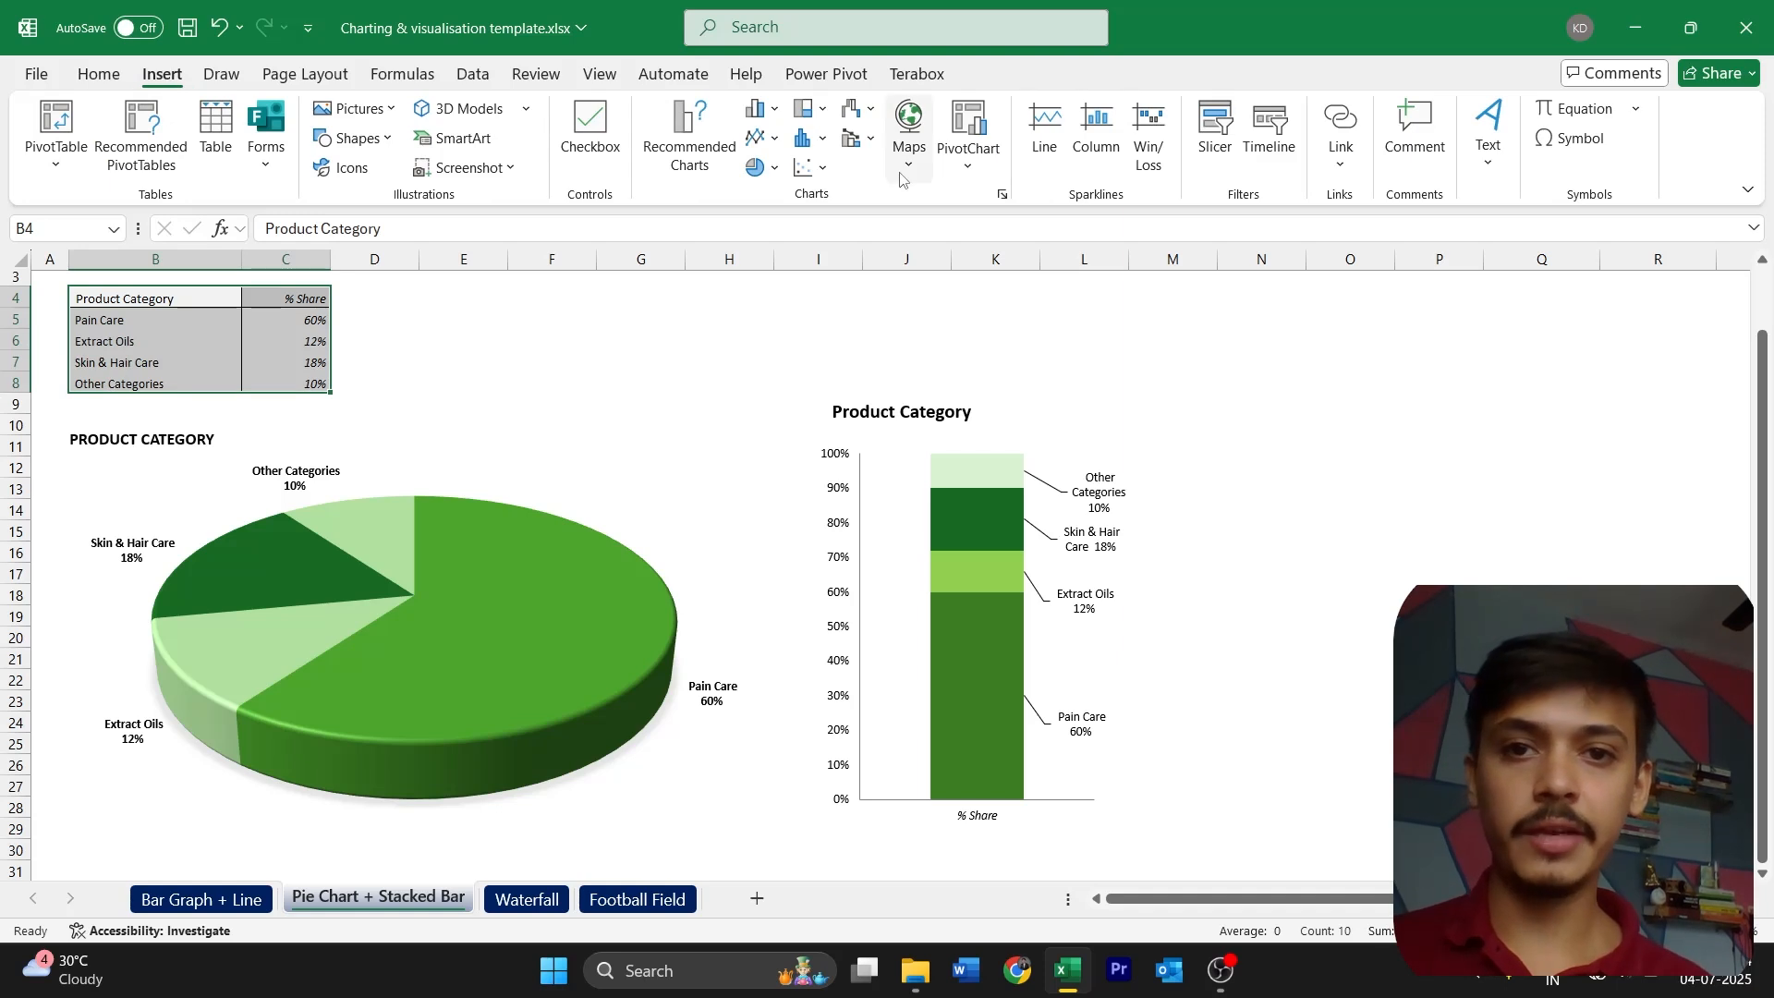
{"action": "left_click", "coordinate": [757, 171]}
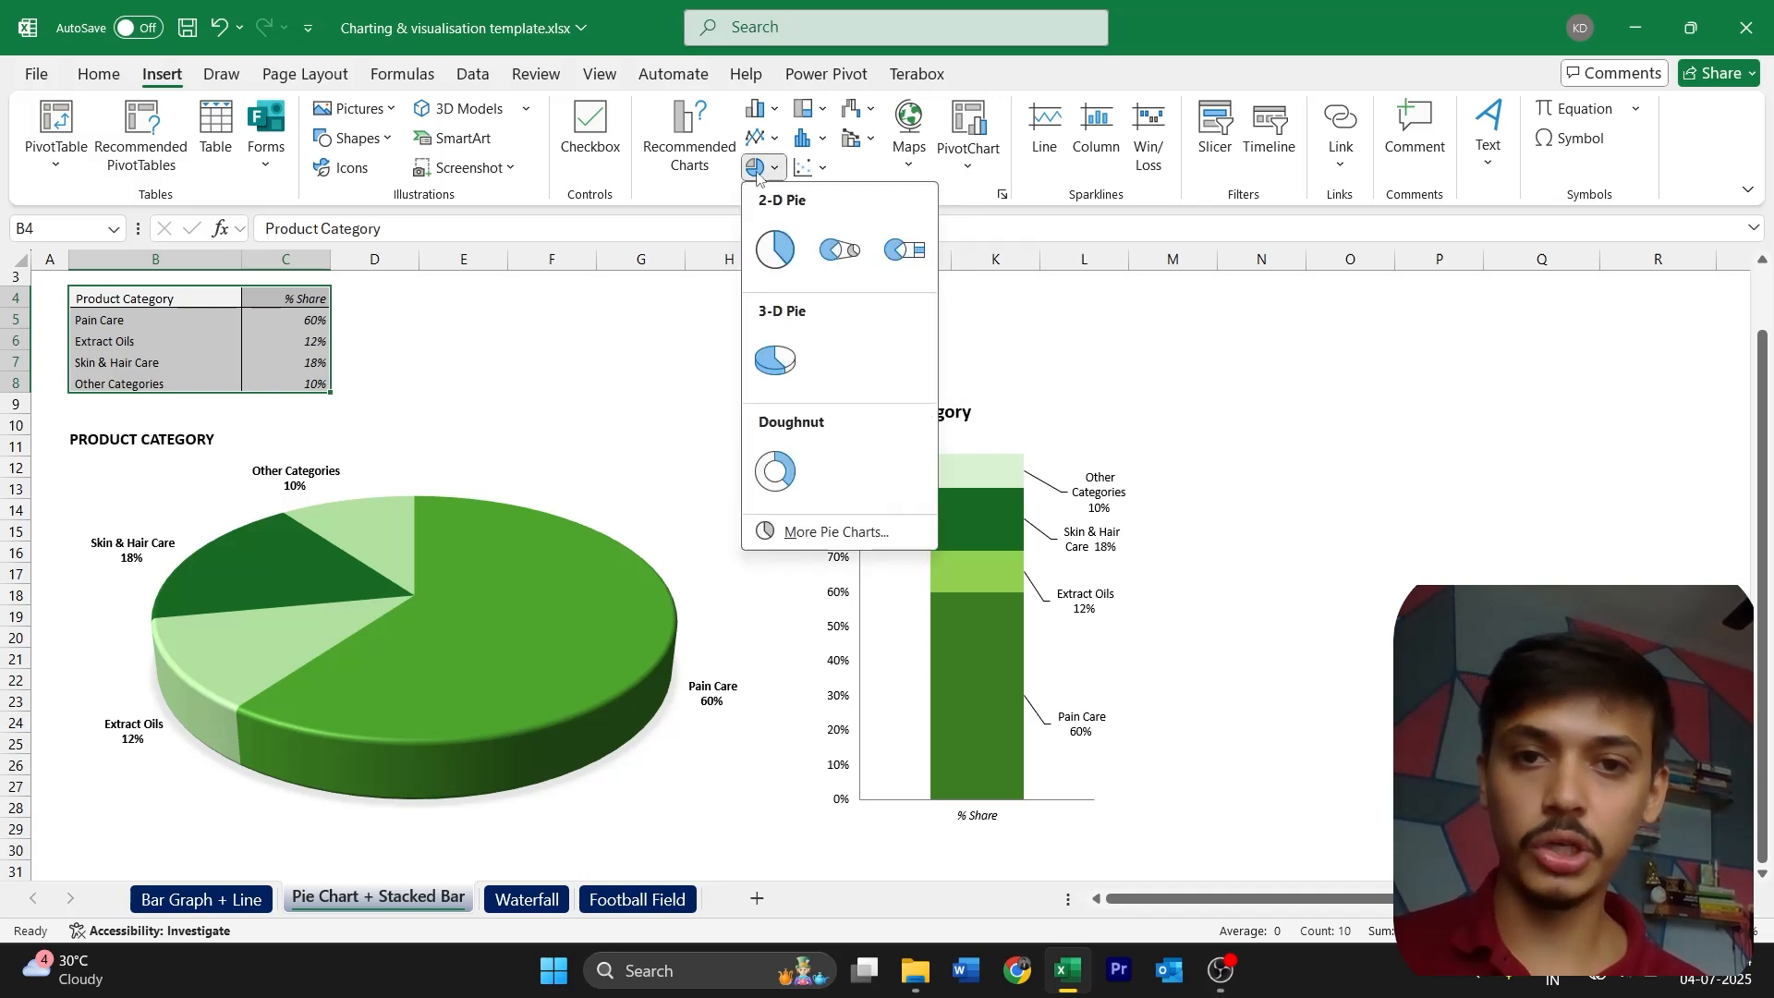
{"action": "left_click", "coordinate": [784, 379]}
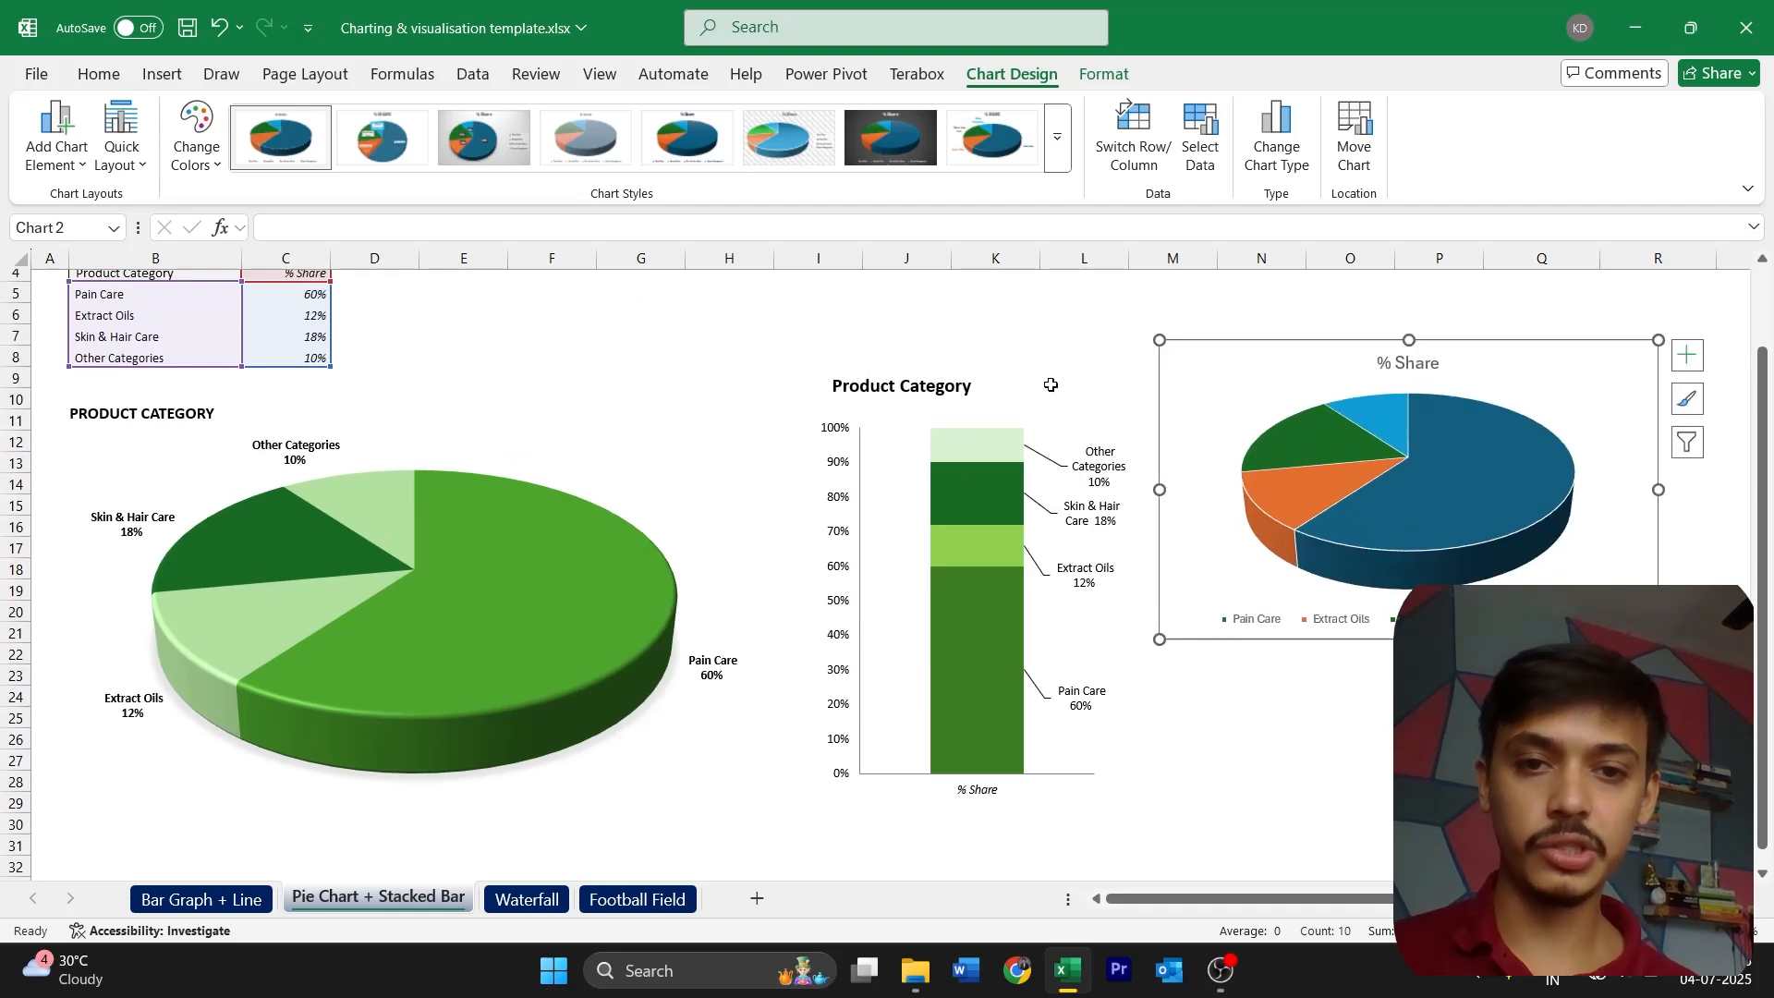
Move the existing Product Category stacked bar chart below the green pie chart to free the space beside it
{"action": "left_click", "coordinate": [861, 379]}
{"action": "left_click_drag", "start_coordinate": [1088, 370], "coordinate": [357, 510]}
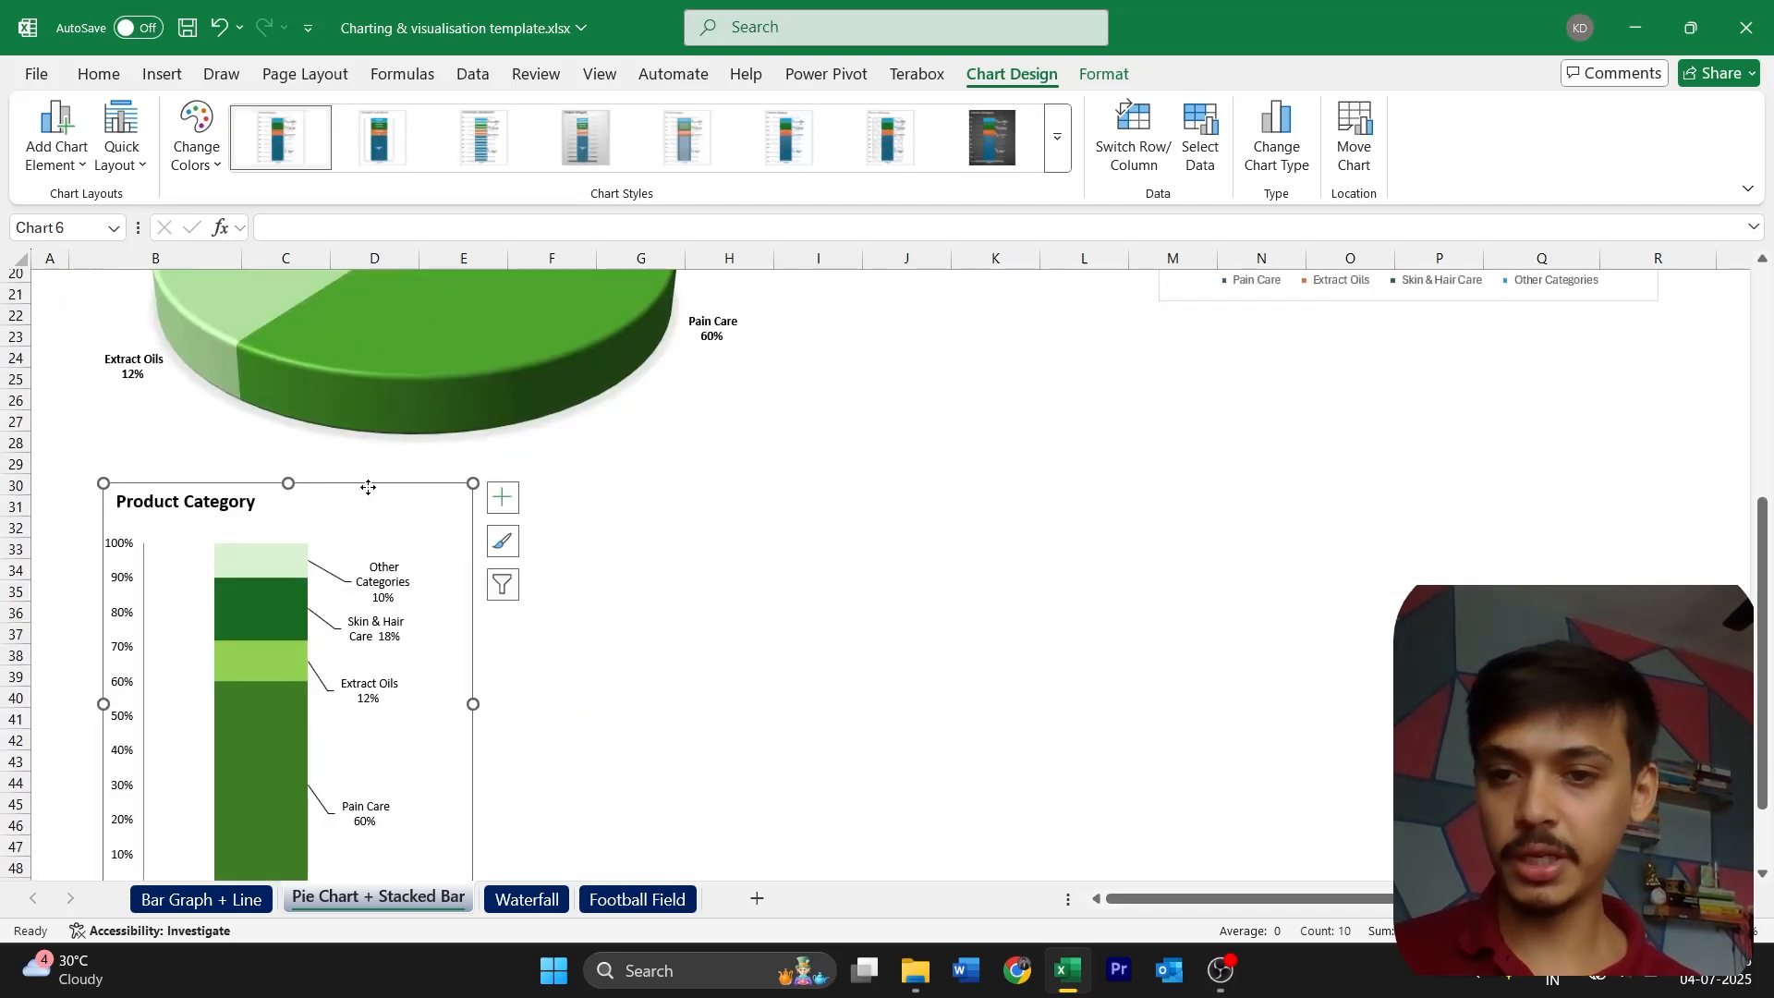
{"action": "scroll", "coordinate": [355, 520], "scroll_direction": "up", "scroll_amount": 3}
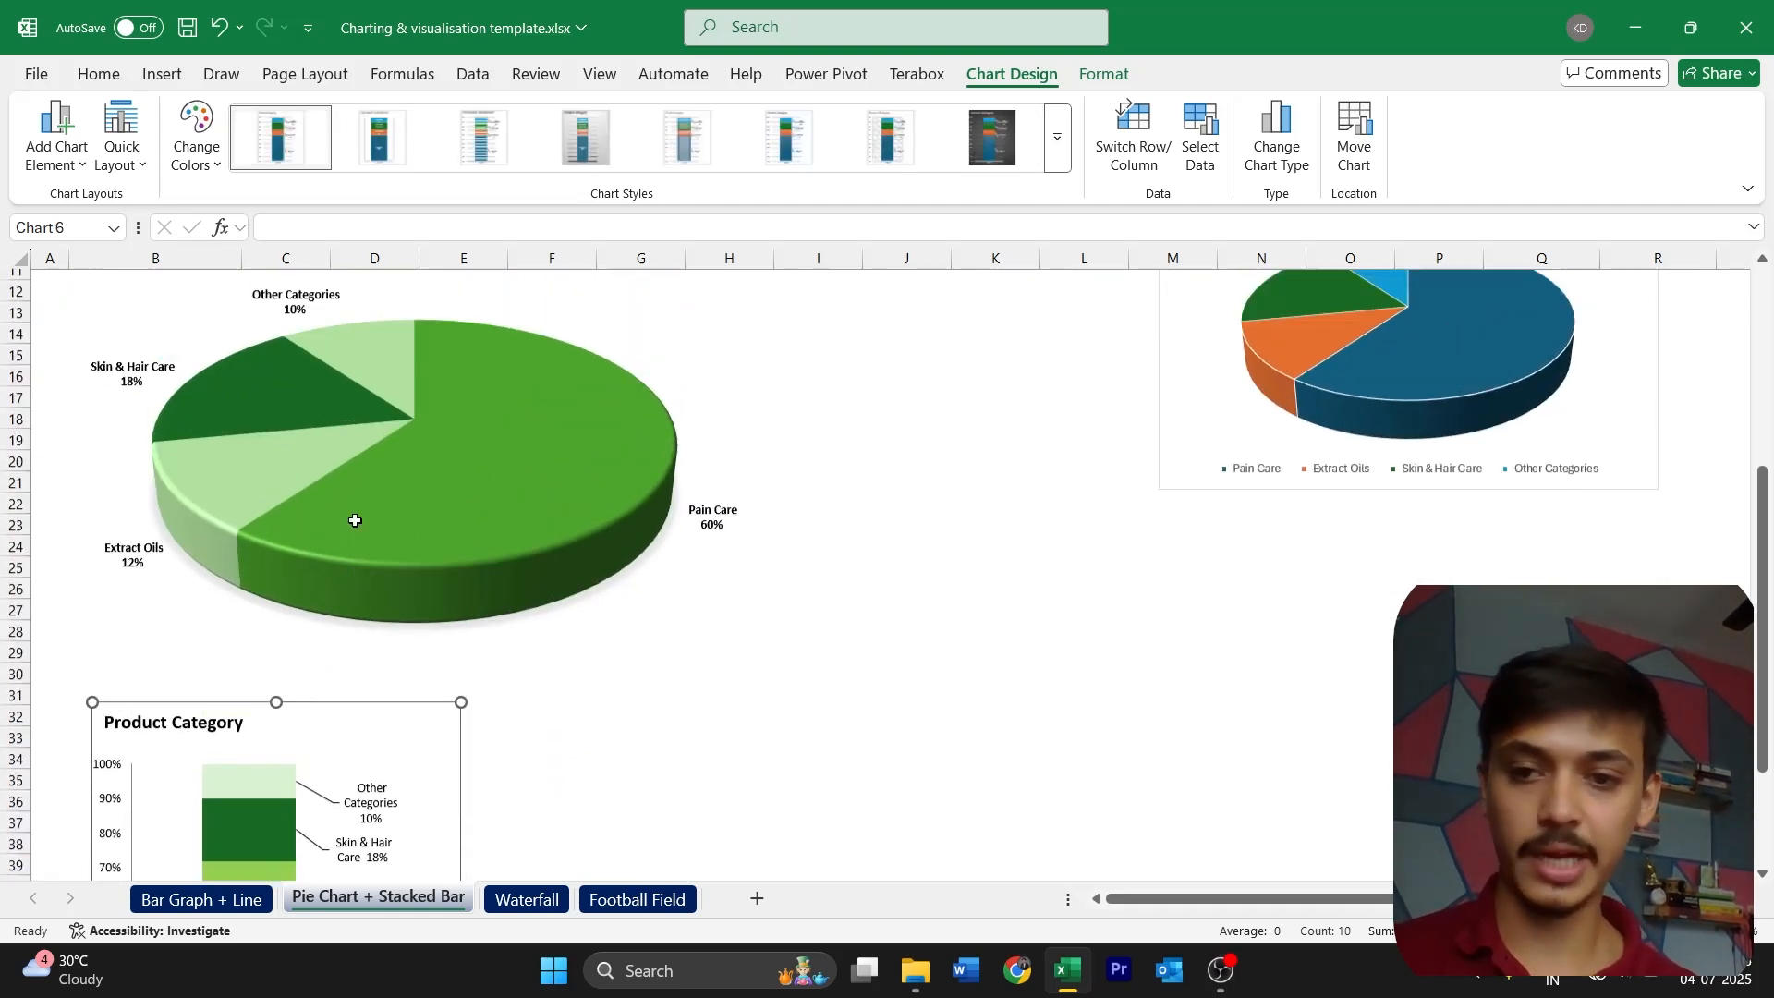
{"action": "scroll", "coordinate": [355, 520], "scroll_direction": "up", "scroll_amount": 3}
Place the new pie chart beside the green pie, enlarged to a similar size, and apply chart Style 8
{"action": "left_click", "coordinate": [1168, 447]}
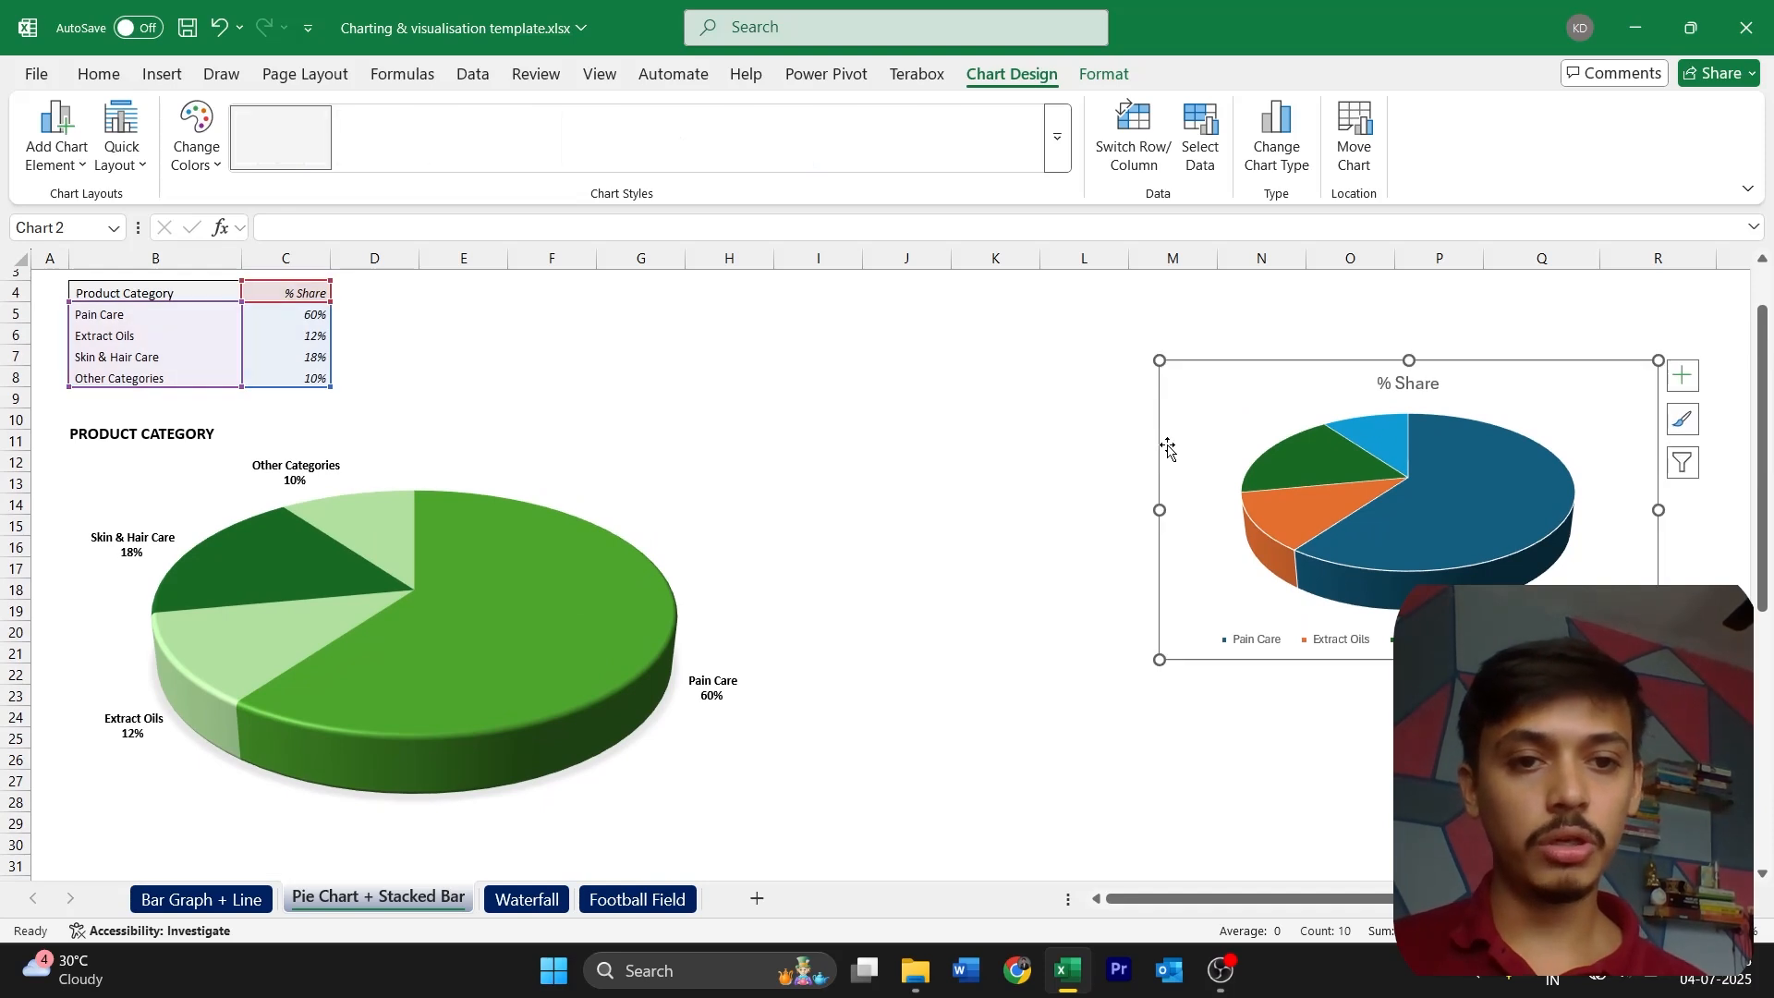
{"action": "left_click_drag", "start_coordinate": [1168, 447], "coordinate": [825, 545]}
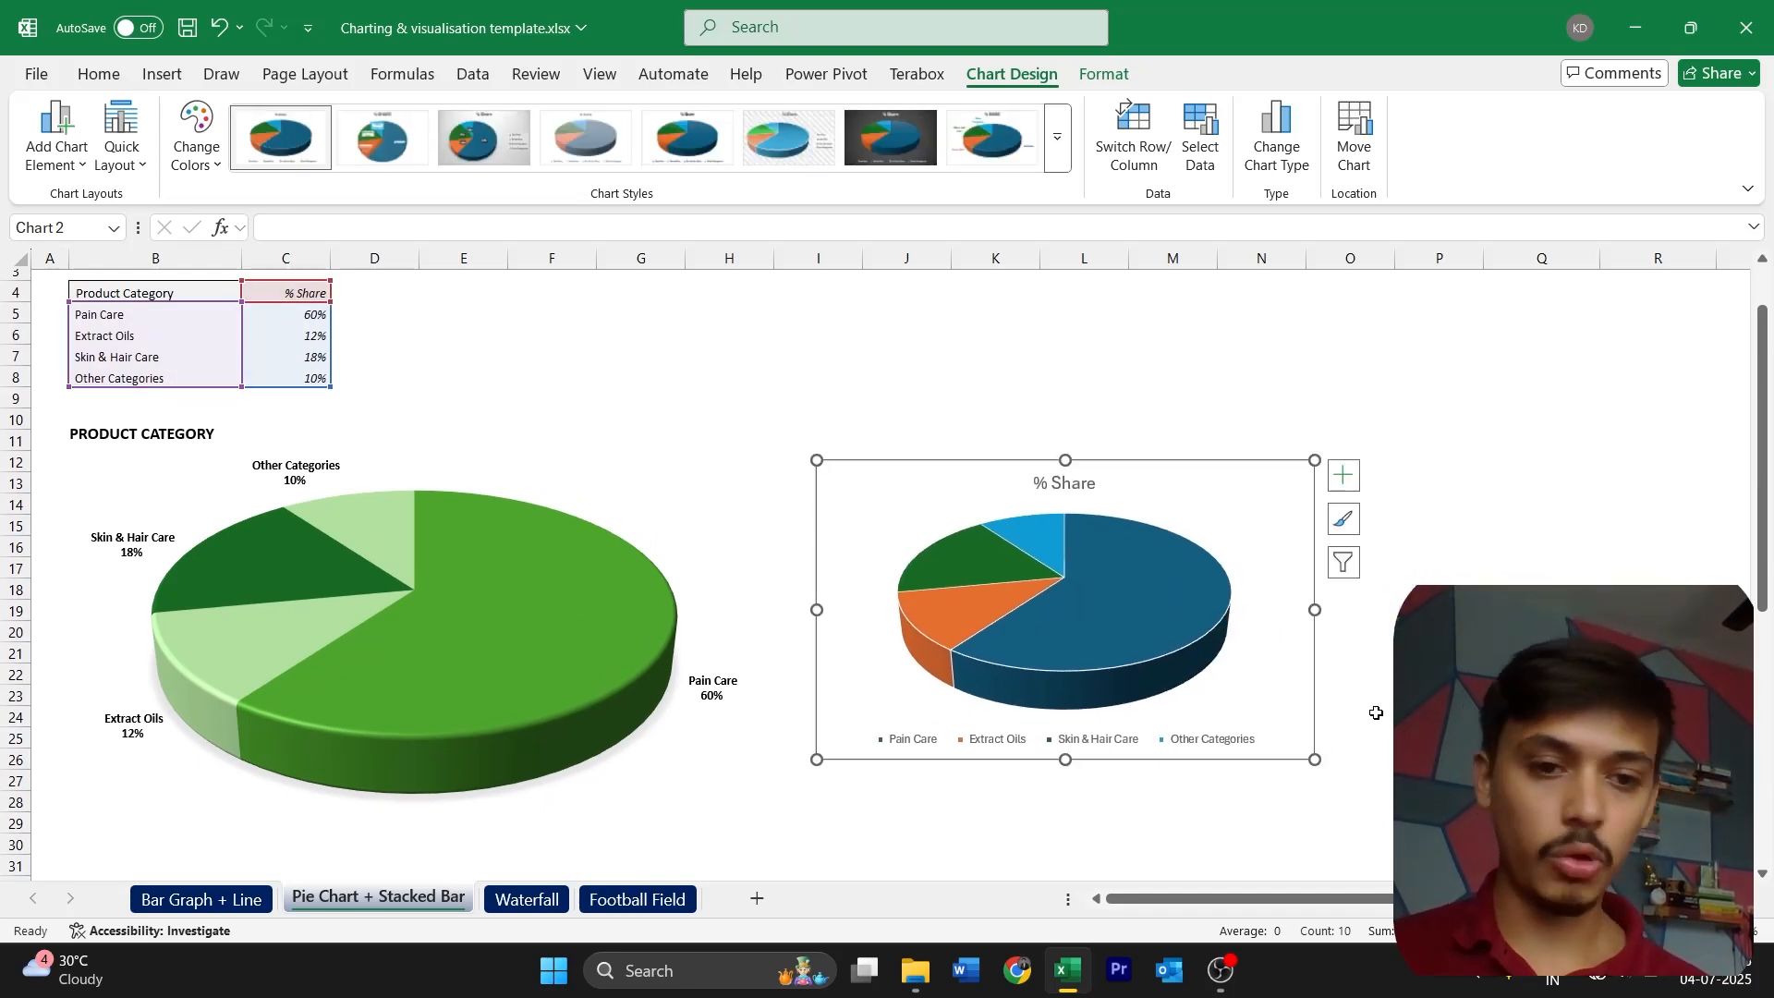
{"action": "left_click_drag", "start_coordinate": [1315, 759], "coordinate": [1430, 799]}
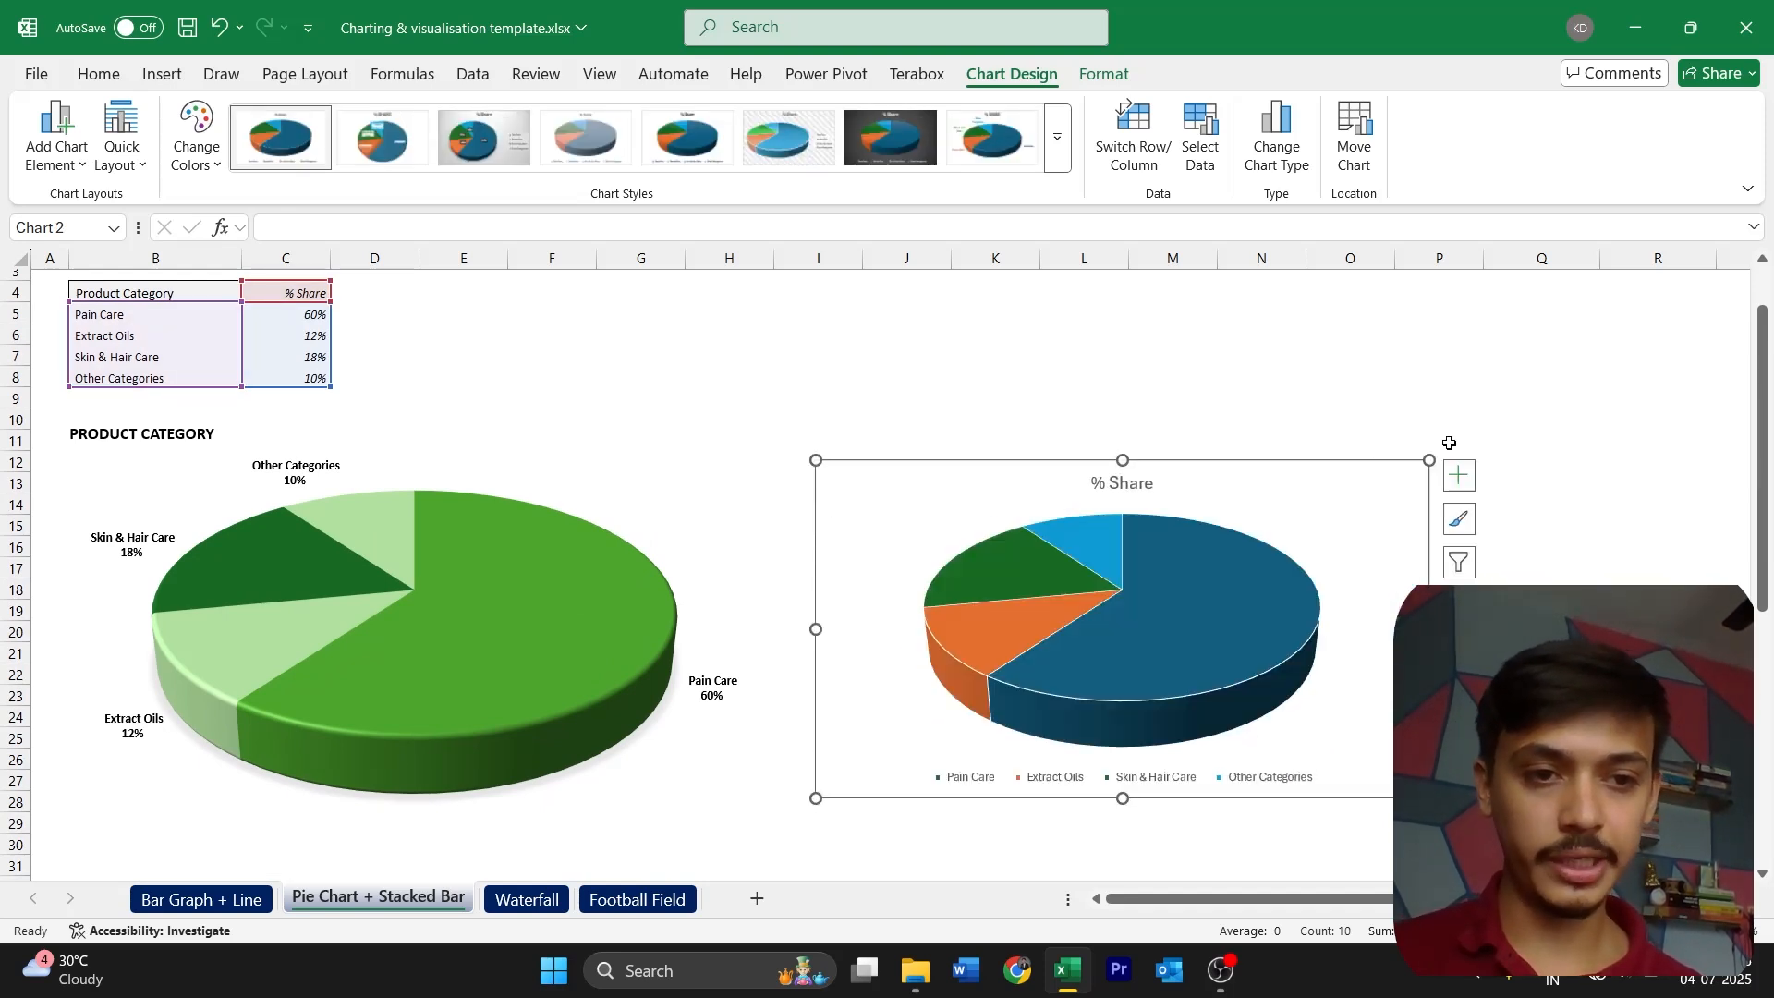
{"action": "left_click_drag", "start_coordinate": [1432, 455], "coordinate": [1484, 431]}
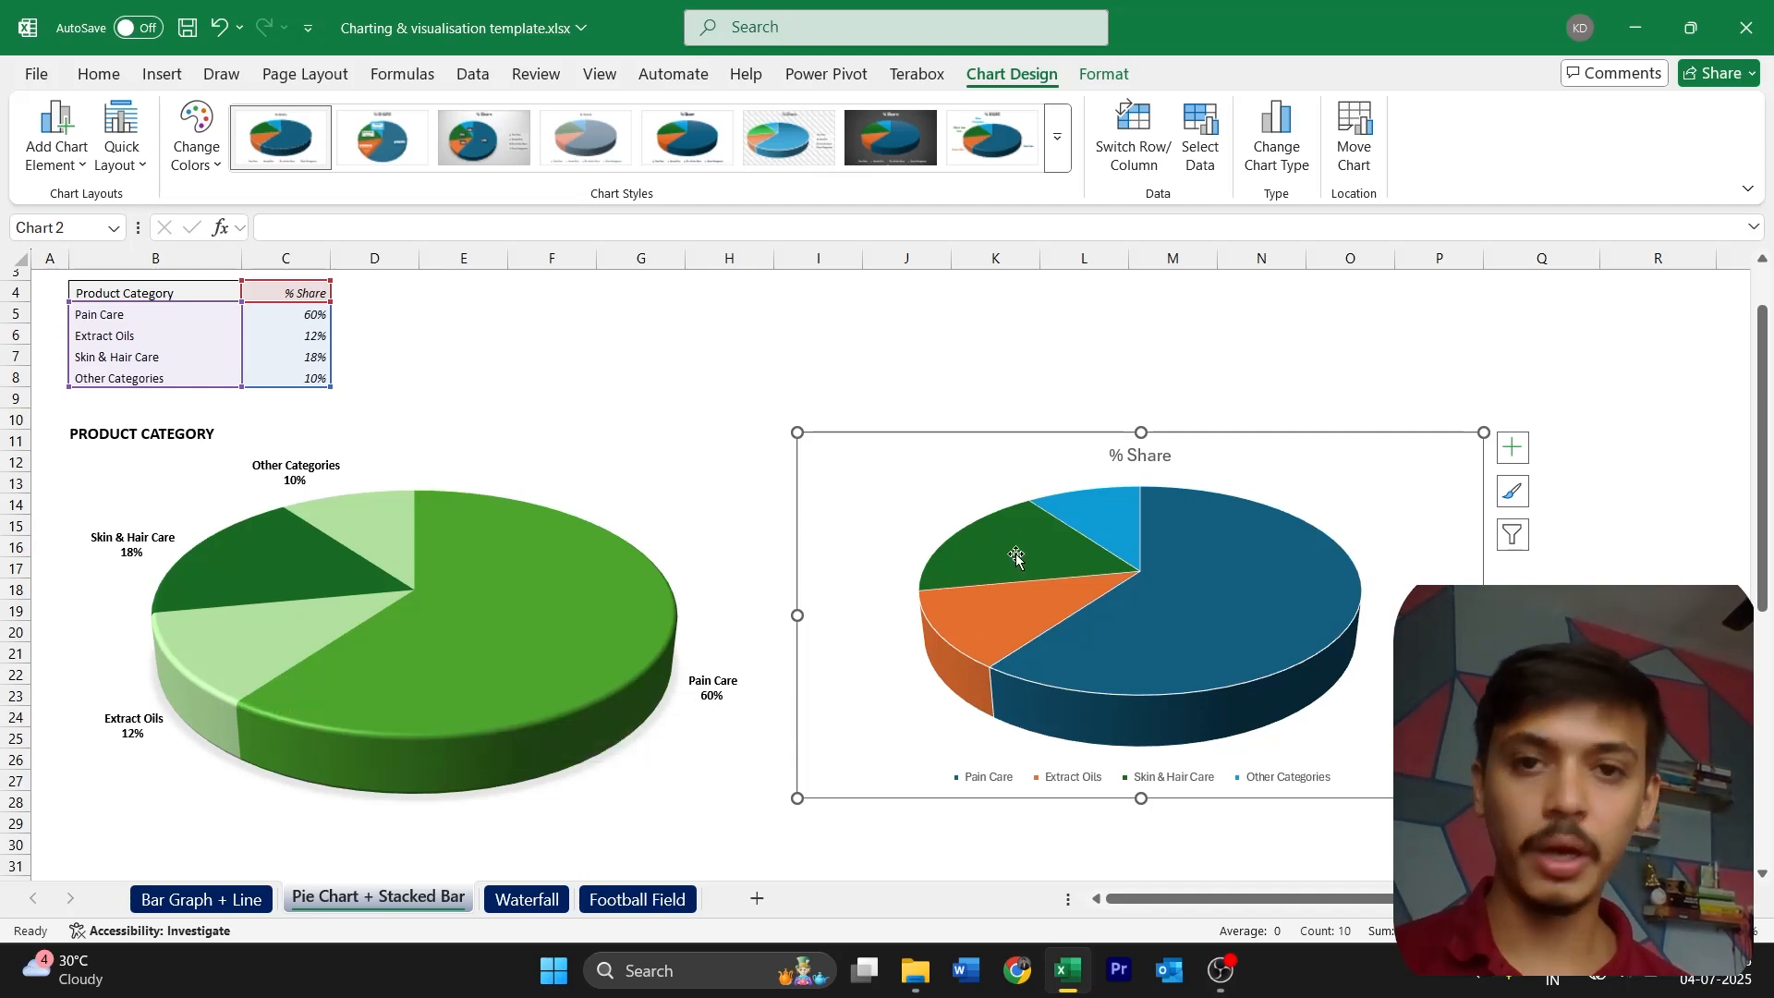
{"action": "left_click", "coordinate": [1060, 138]}
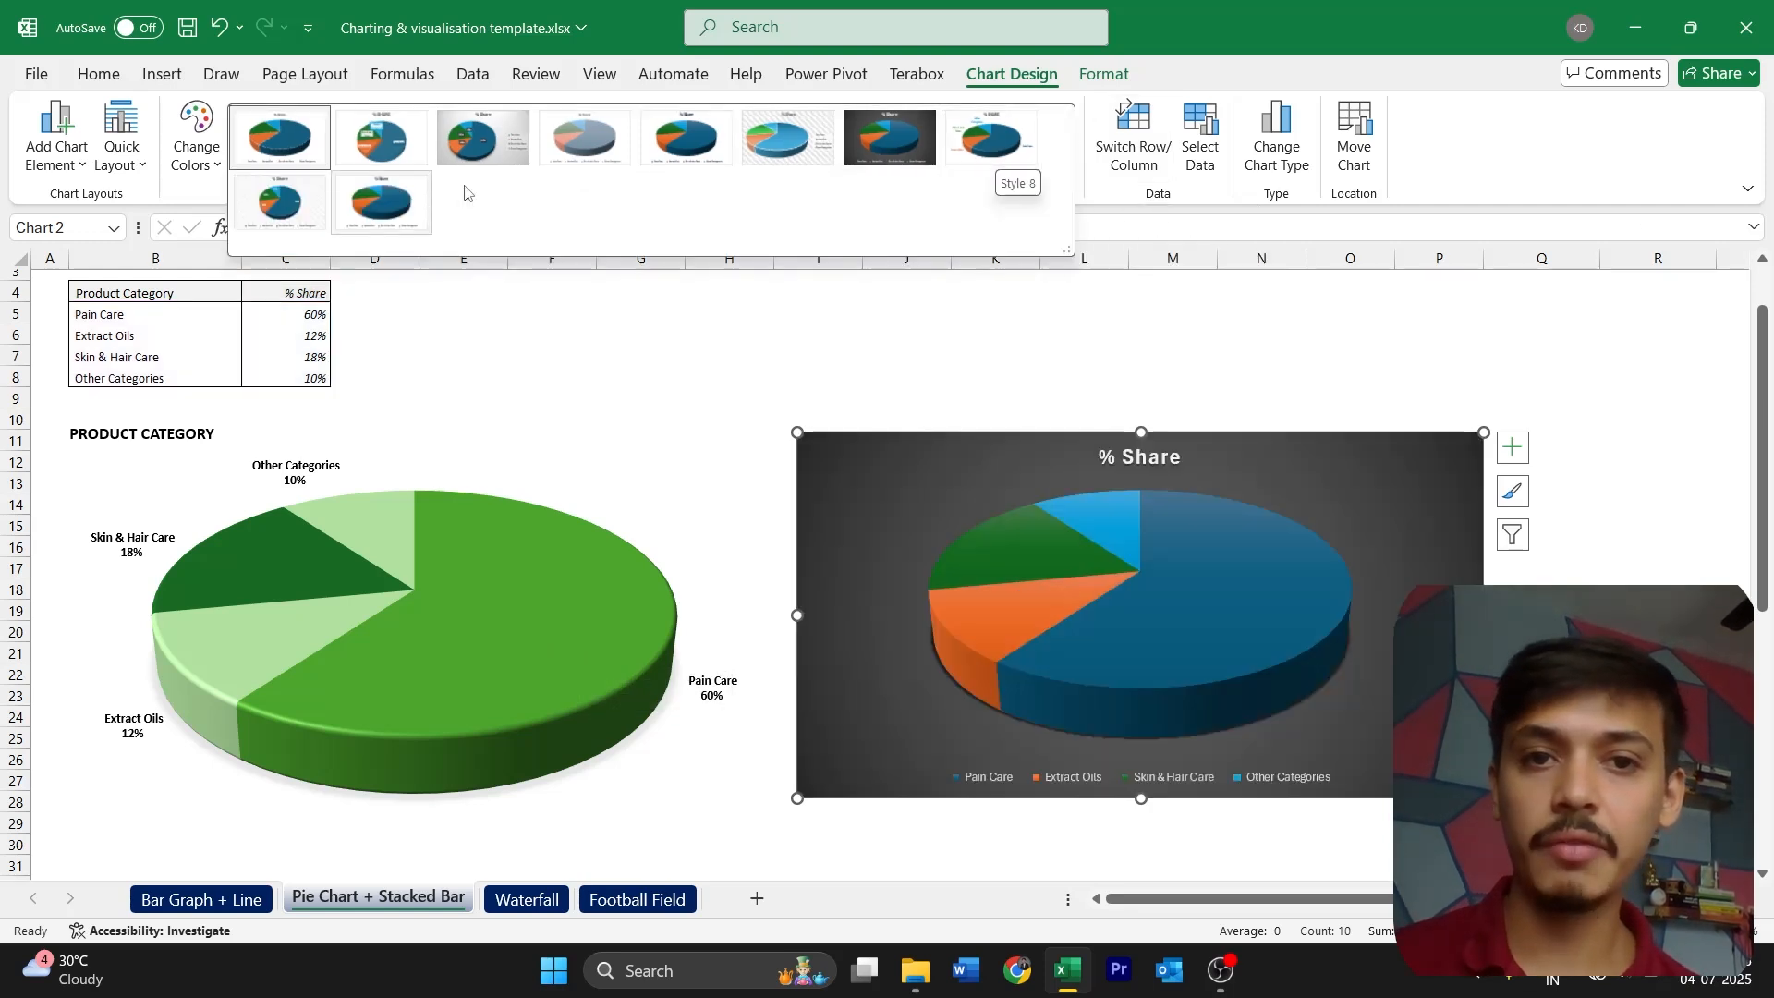
{"action": "left_click", "coordinate": [991, 139]}
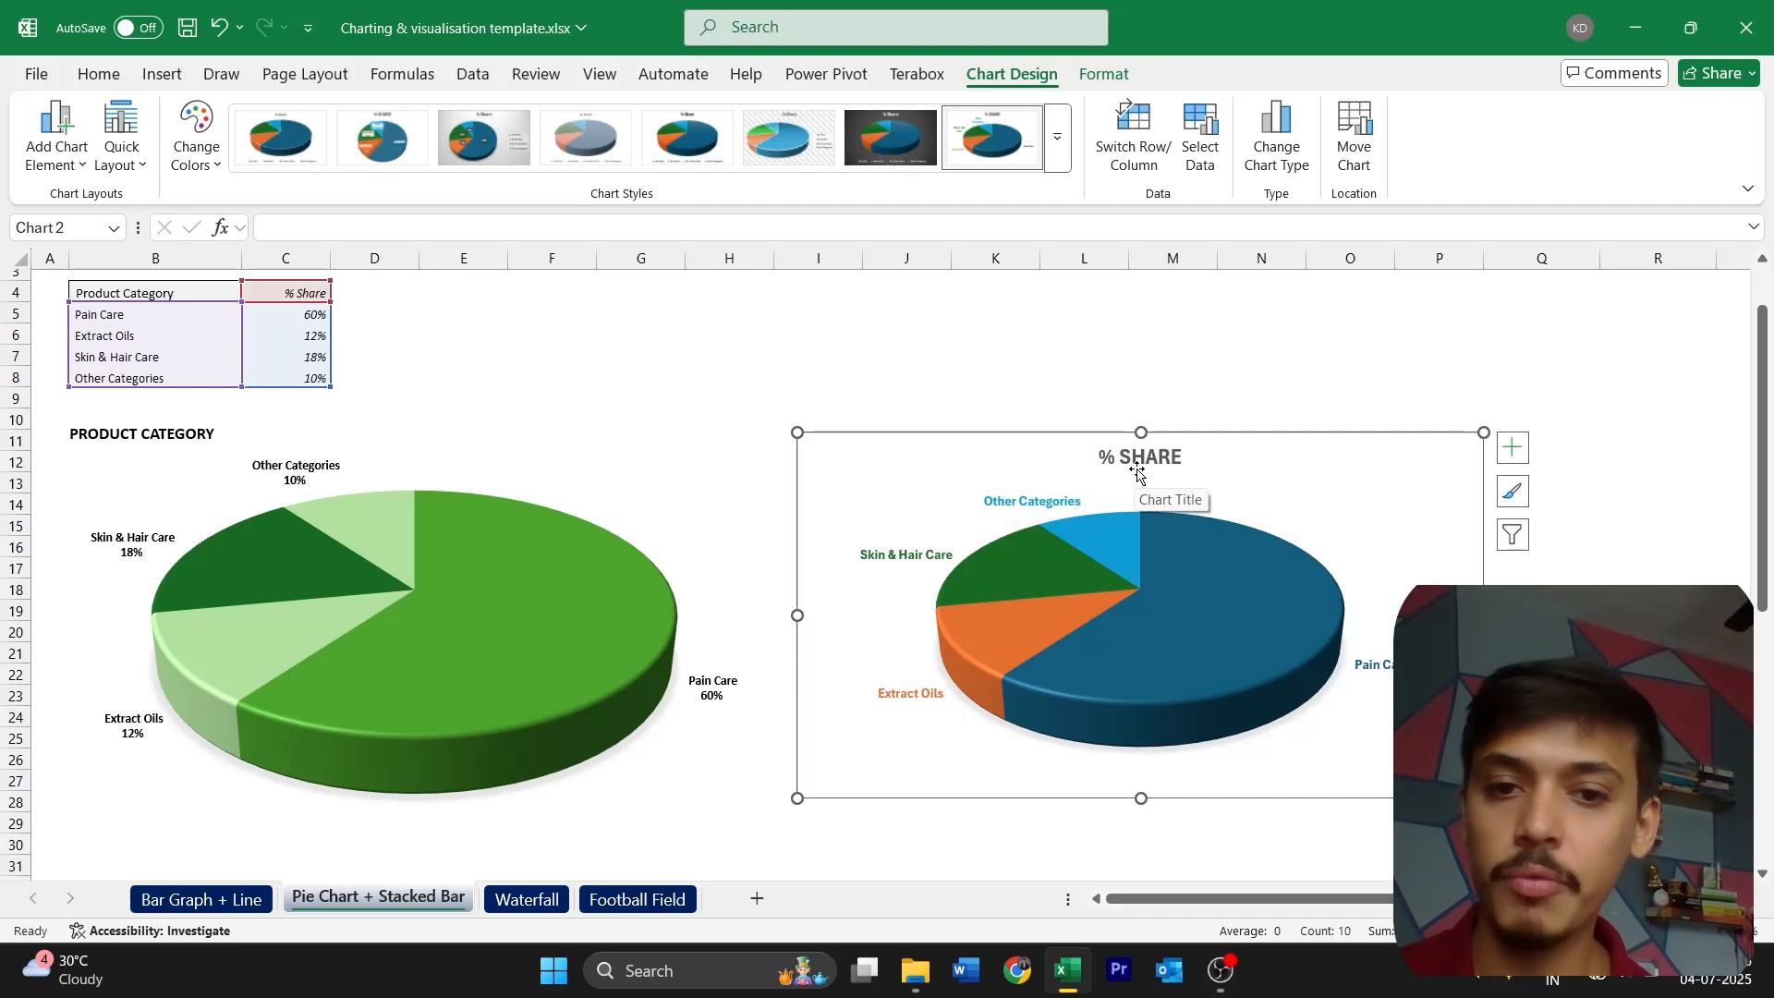
Move the new pie chart's title to the chart's upper-left corner and change its text to "PRODUCT CATEOGORIES"
{"action": "left_click_drag", "start_coordinate": [1141, 470], "coordinate": [878, 469]}
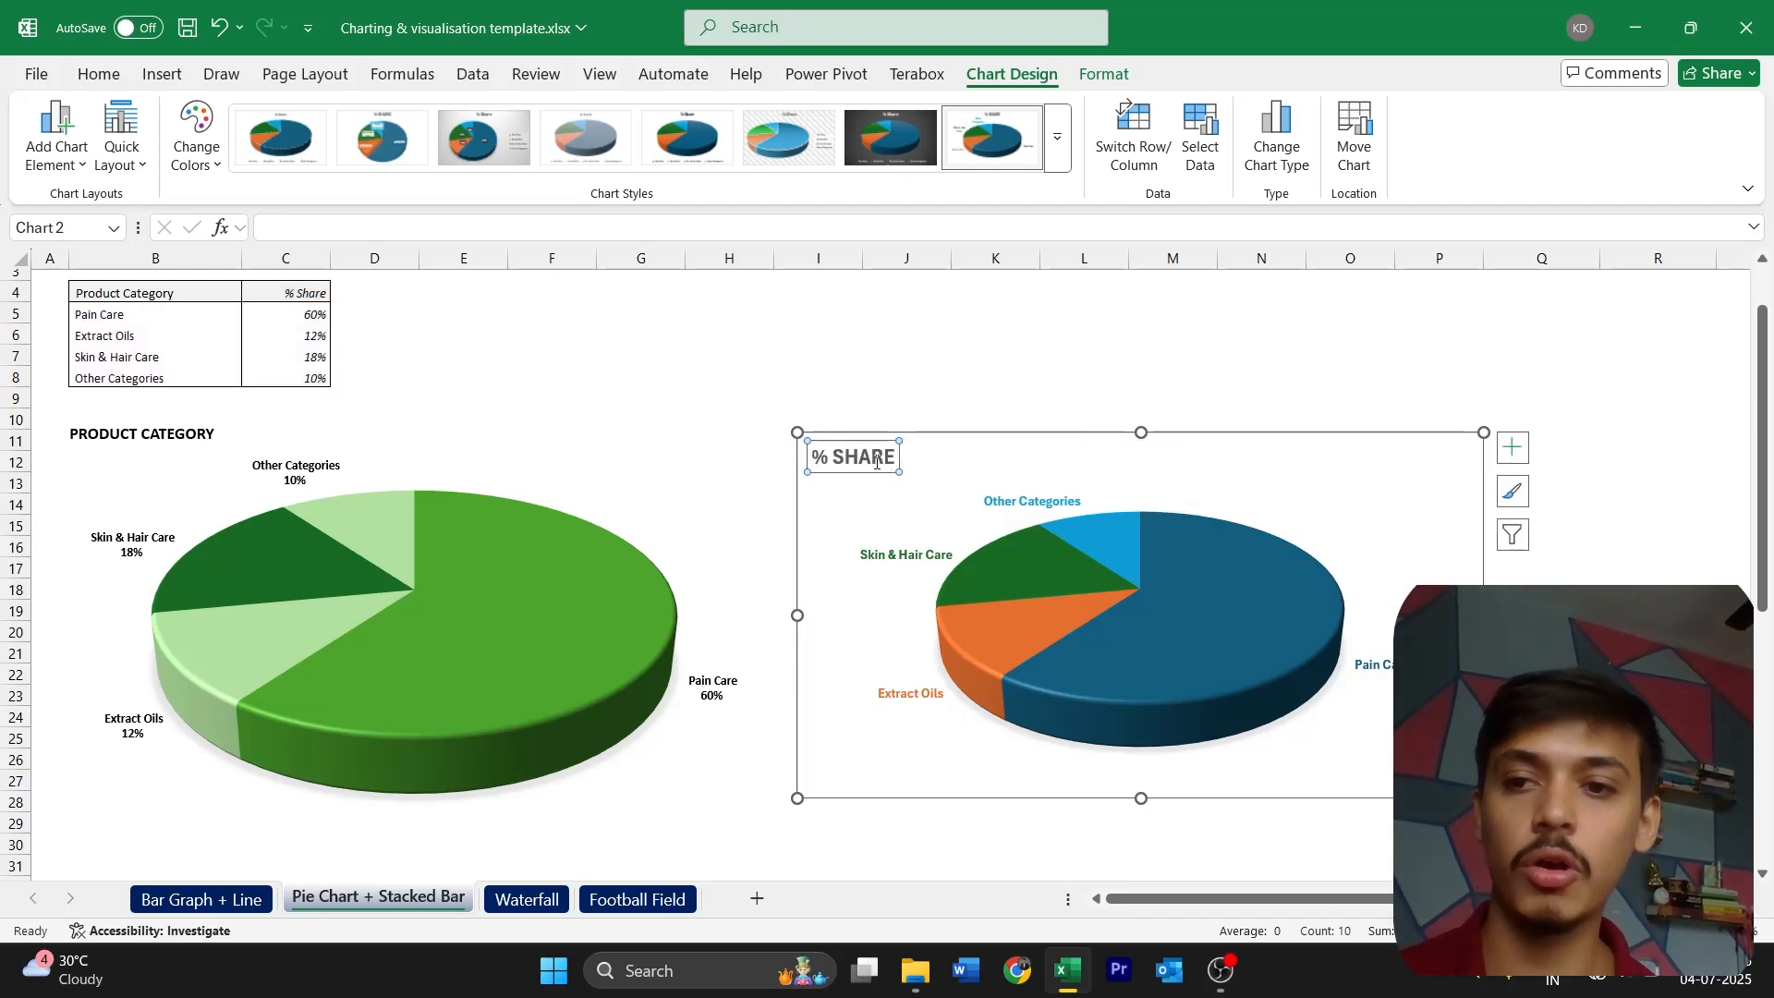
{"action": "double_click", "coordinate": [876, 469]}
{"action": "triple_click", "coordinate": [876, 469]}
{"action": "type", "text": "PRODUCT CA"}
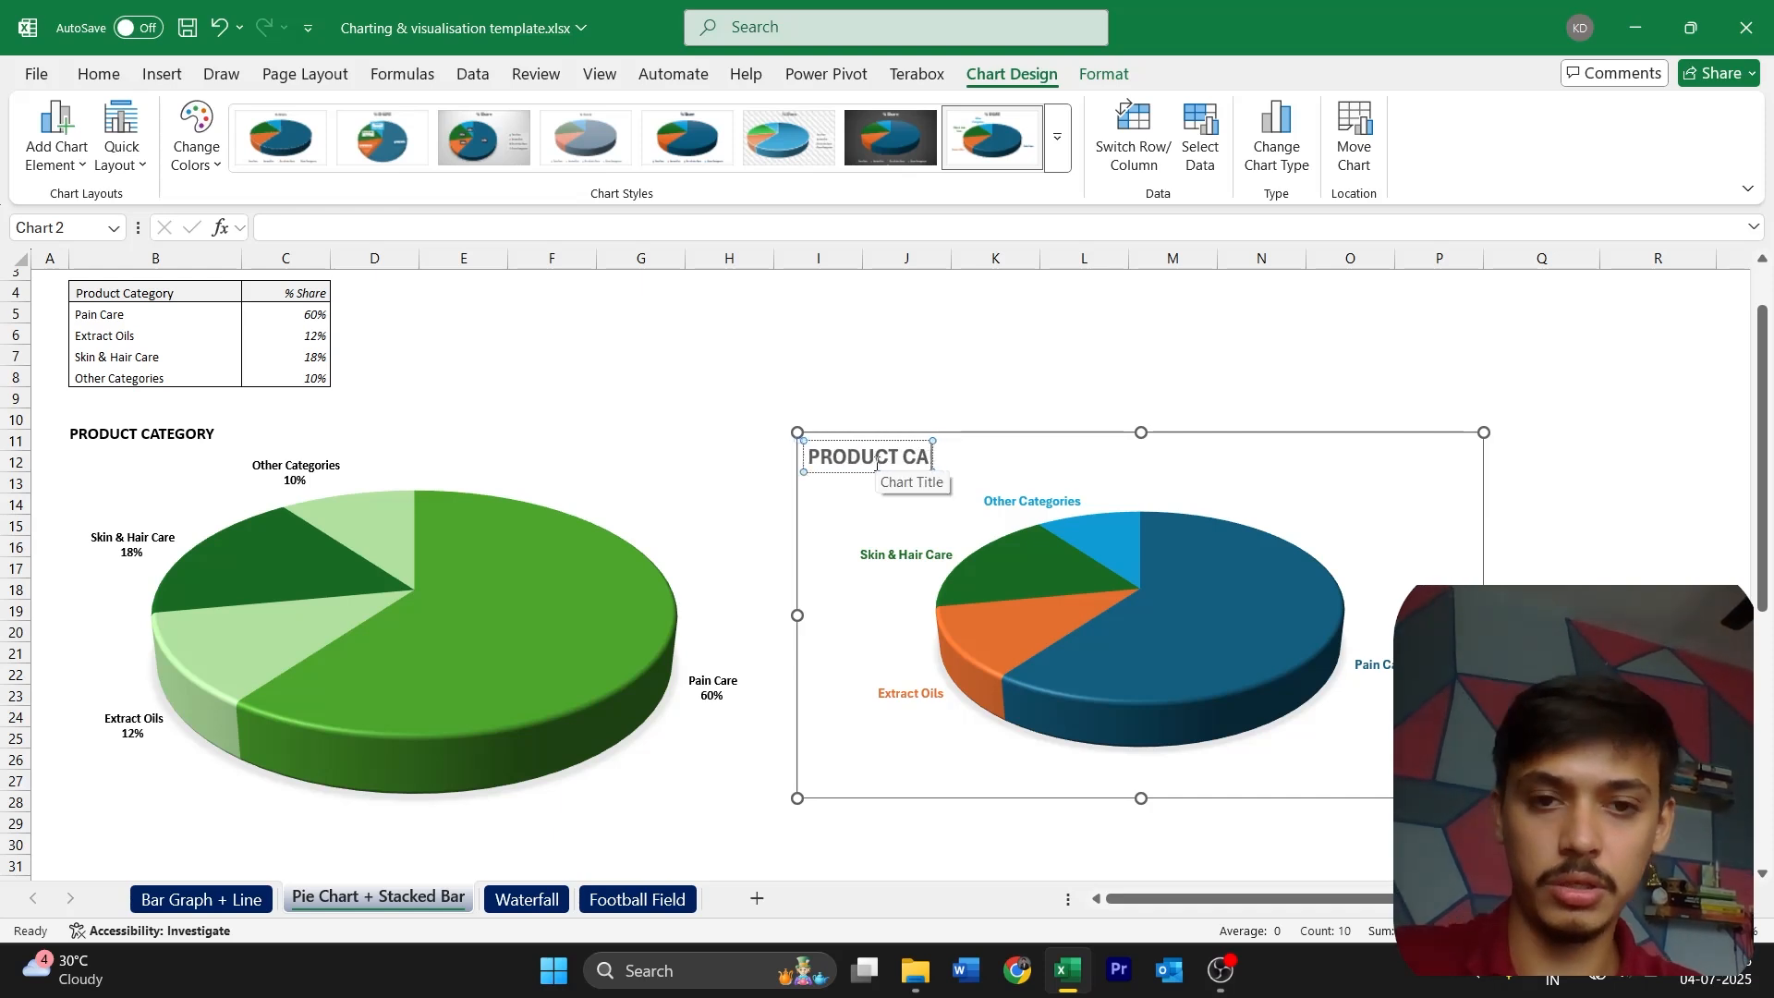
{"action": "type", "text": "TEOGORIES"}
Change the font of all text in the new pie chart to Calibri
{"action": "left_click", "coordinate": [871, 436]}
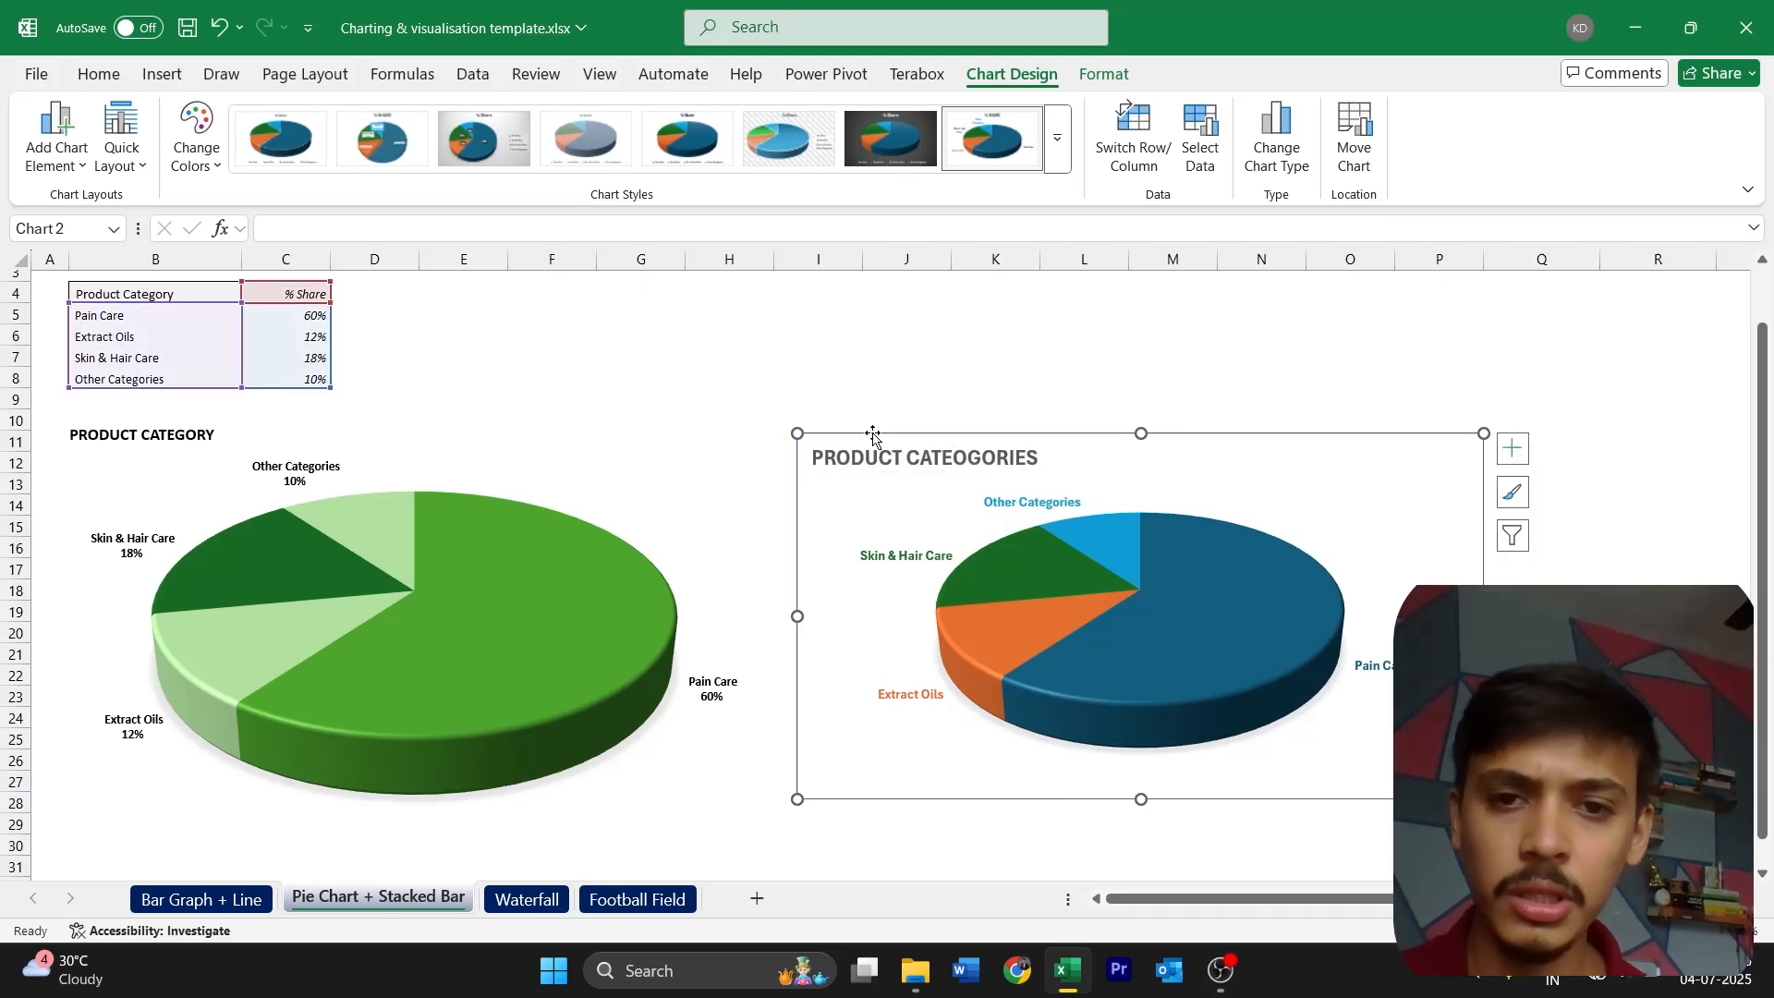
{"action": "left_click", "coordinate": [210, 119]}
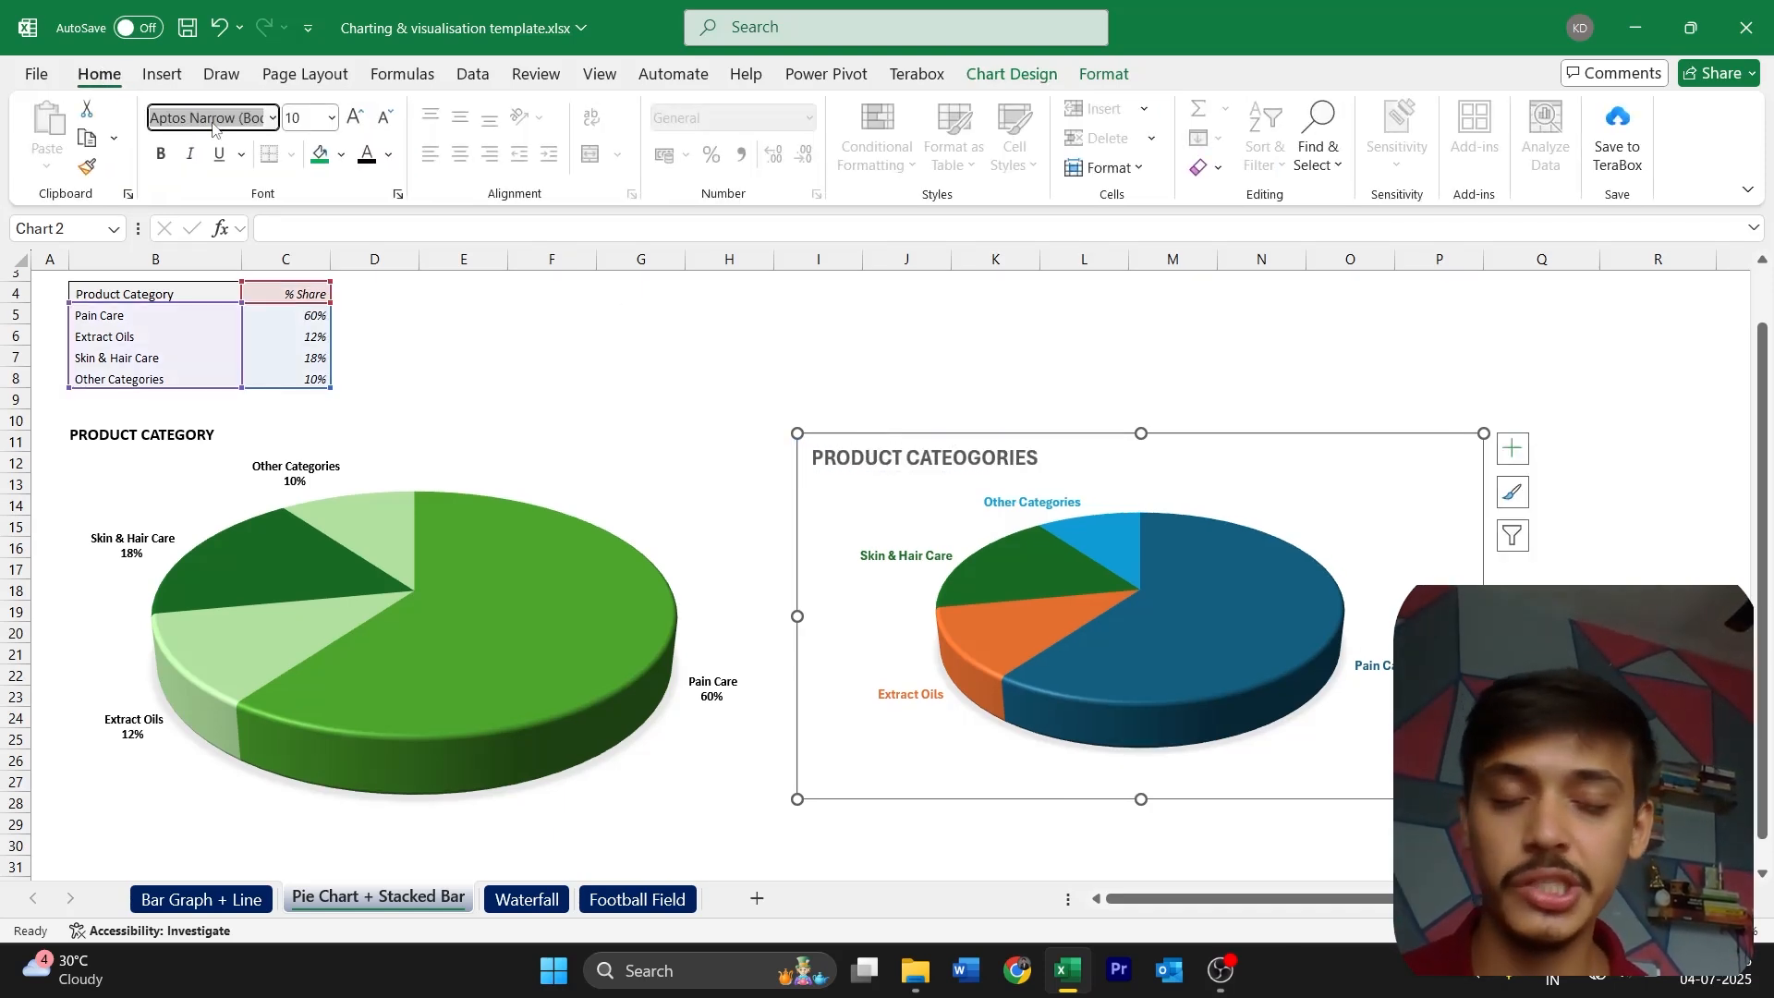
{"action": "type", "text": "Calibri"}
{"action": "key", "text": "Return"}
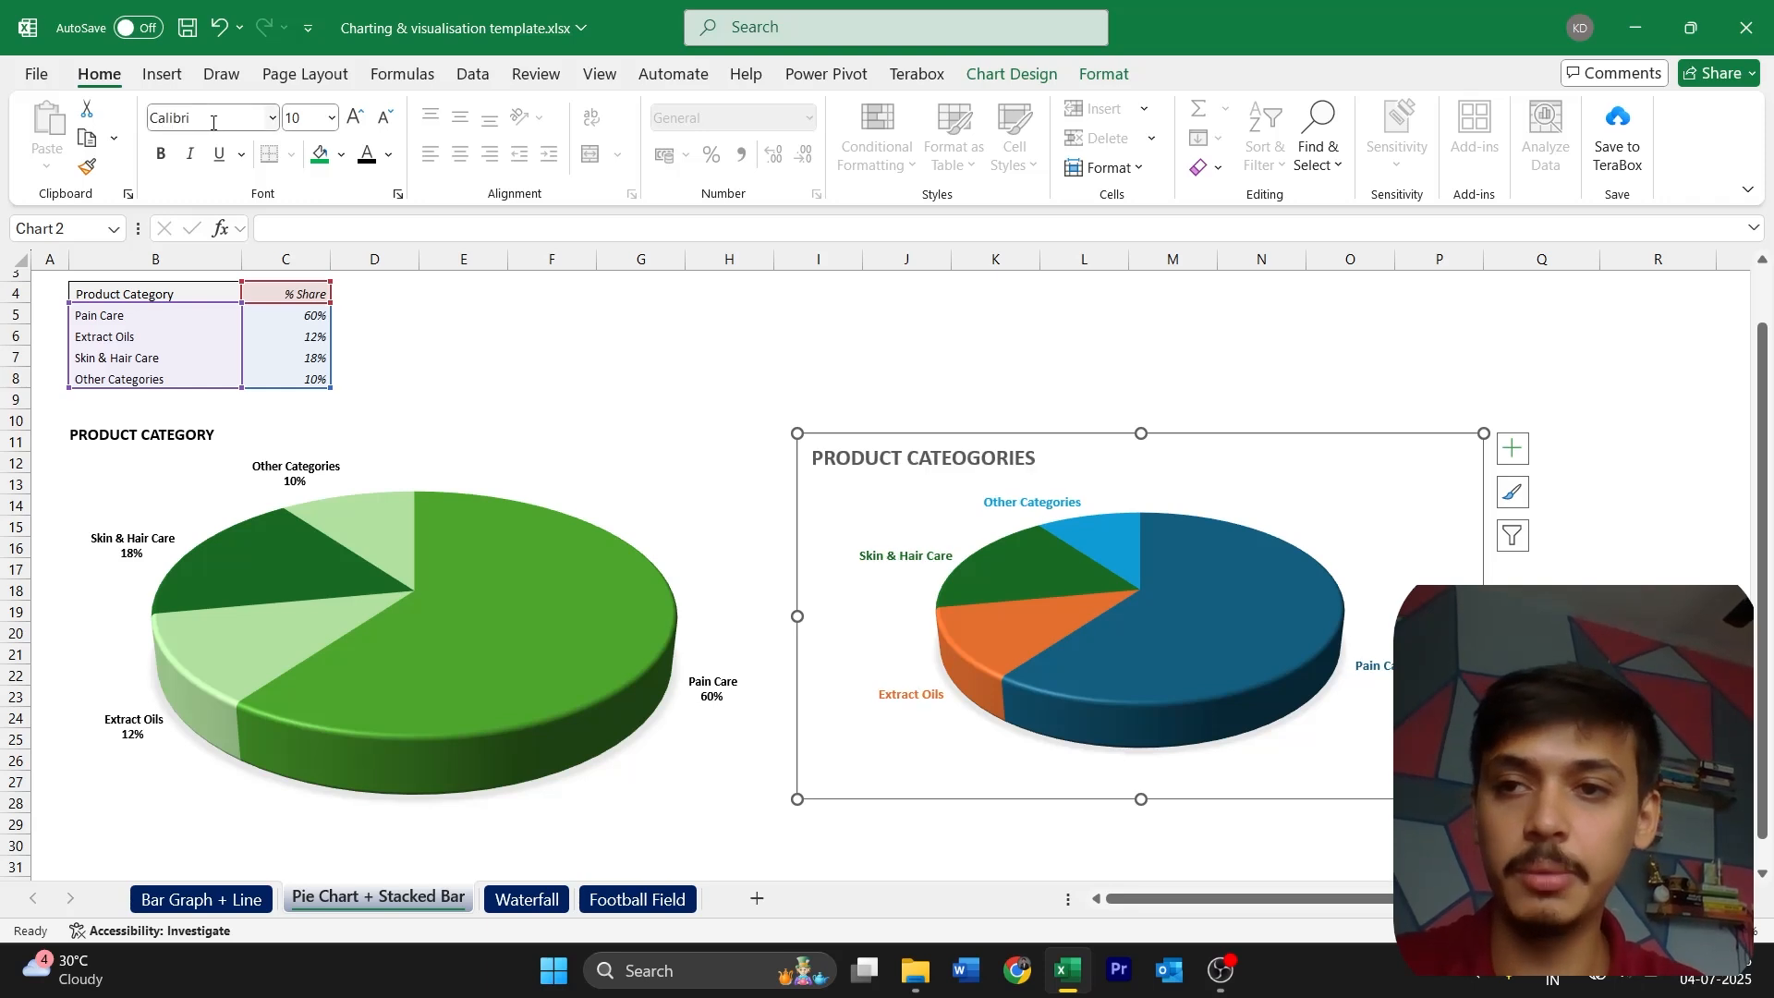
Make all text in the new pie chart black and set its title's font size to 12
{"action": "left_click", "coordinate": [317, 121]}
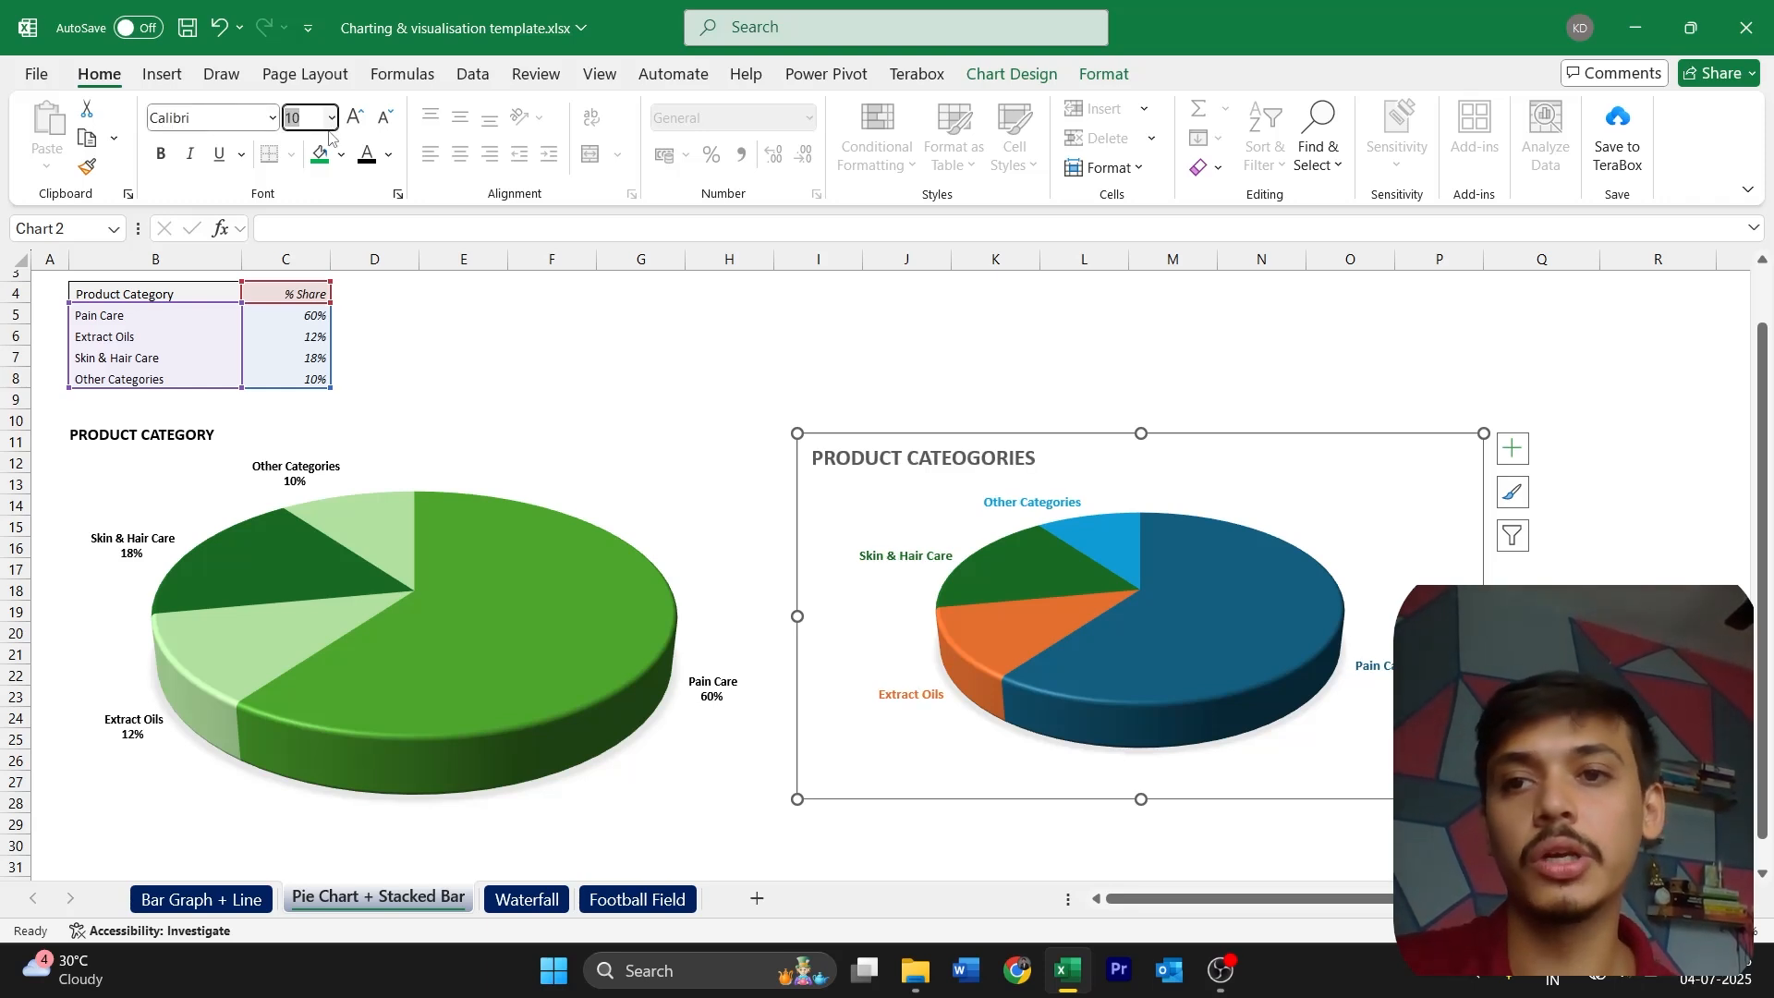
{"action": "left_click", "coordinate": [367, 154]}
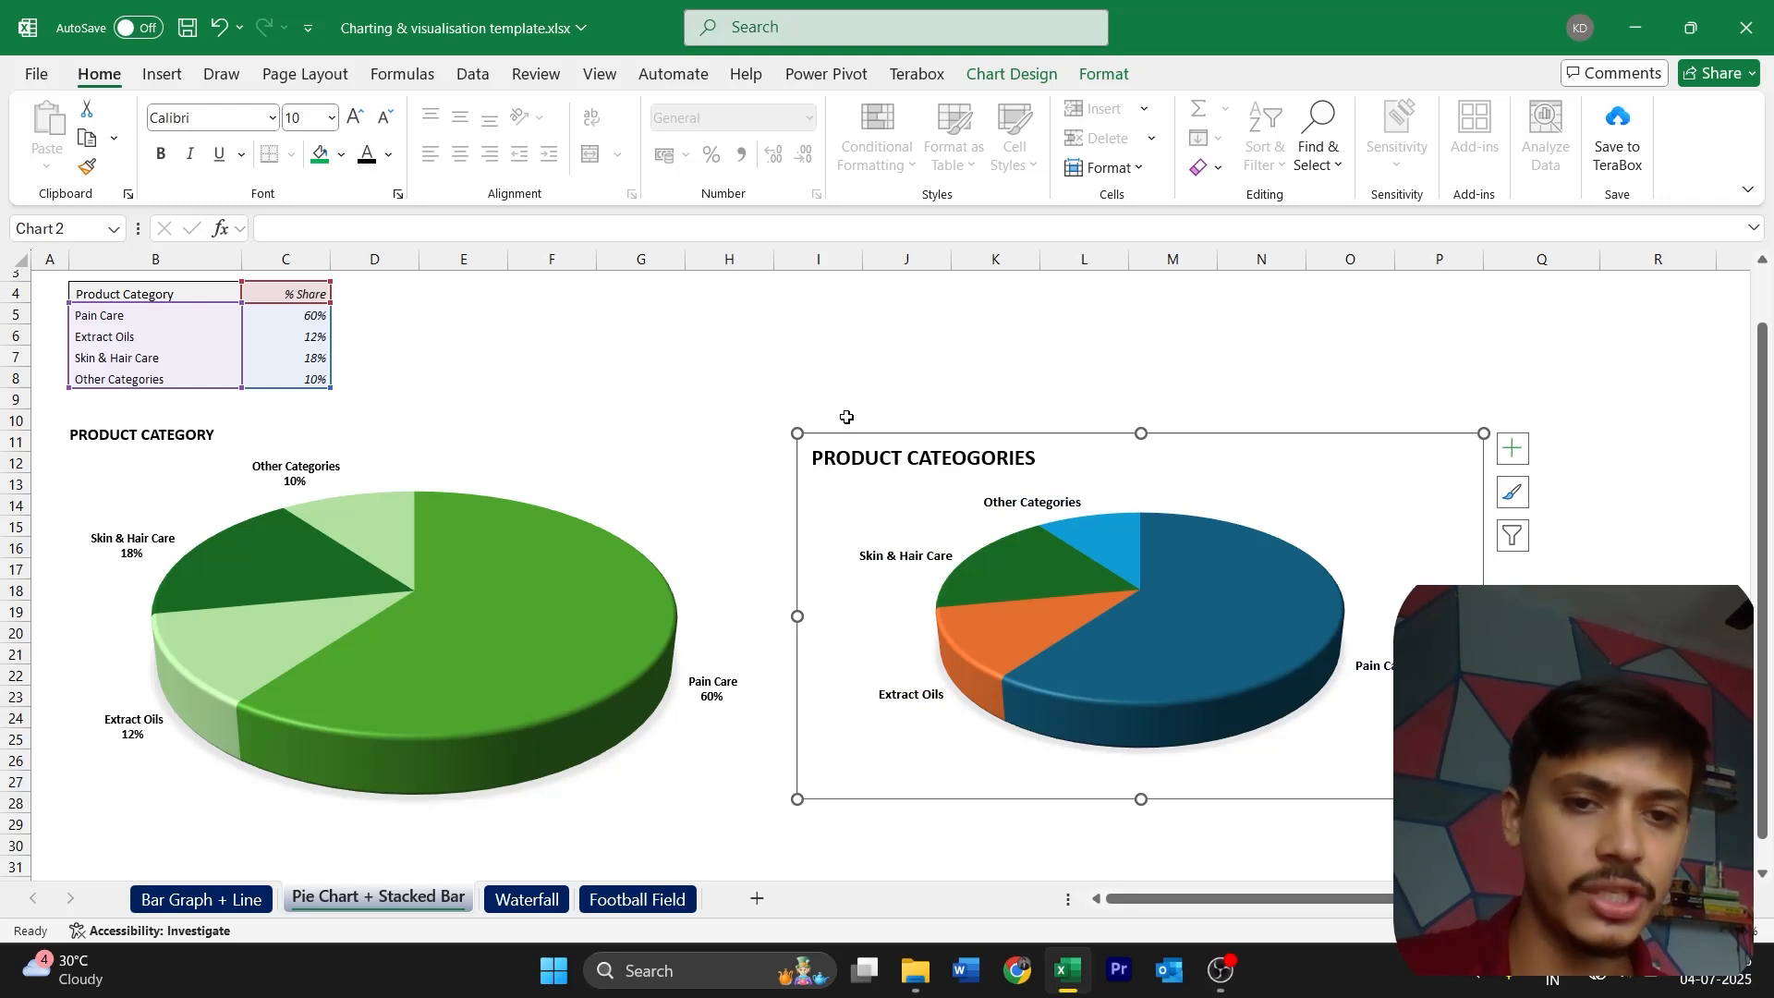
{"action": "left_click", "coordinate": [920, 467]}
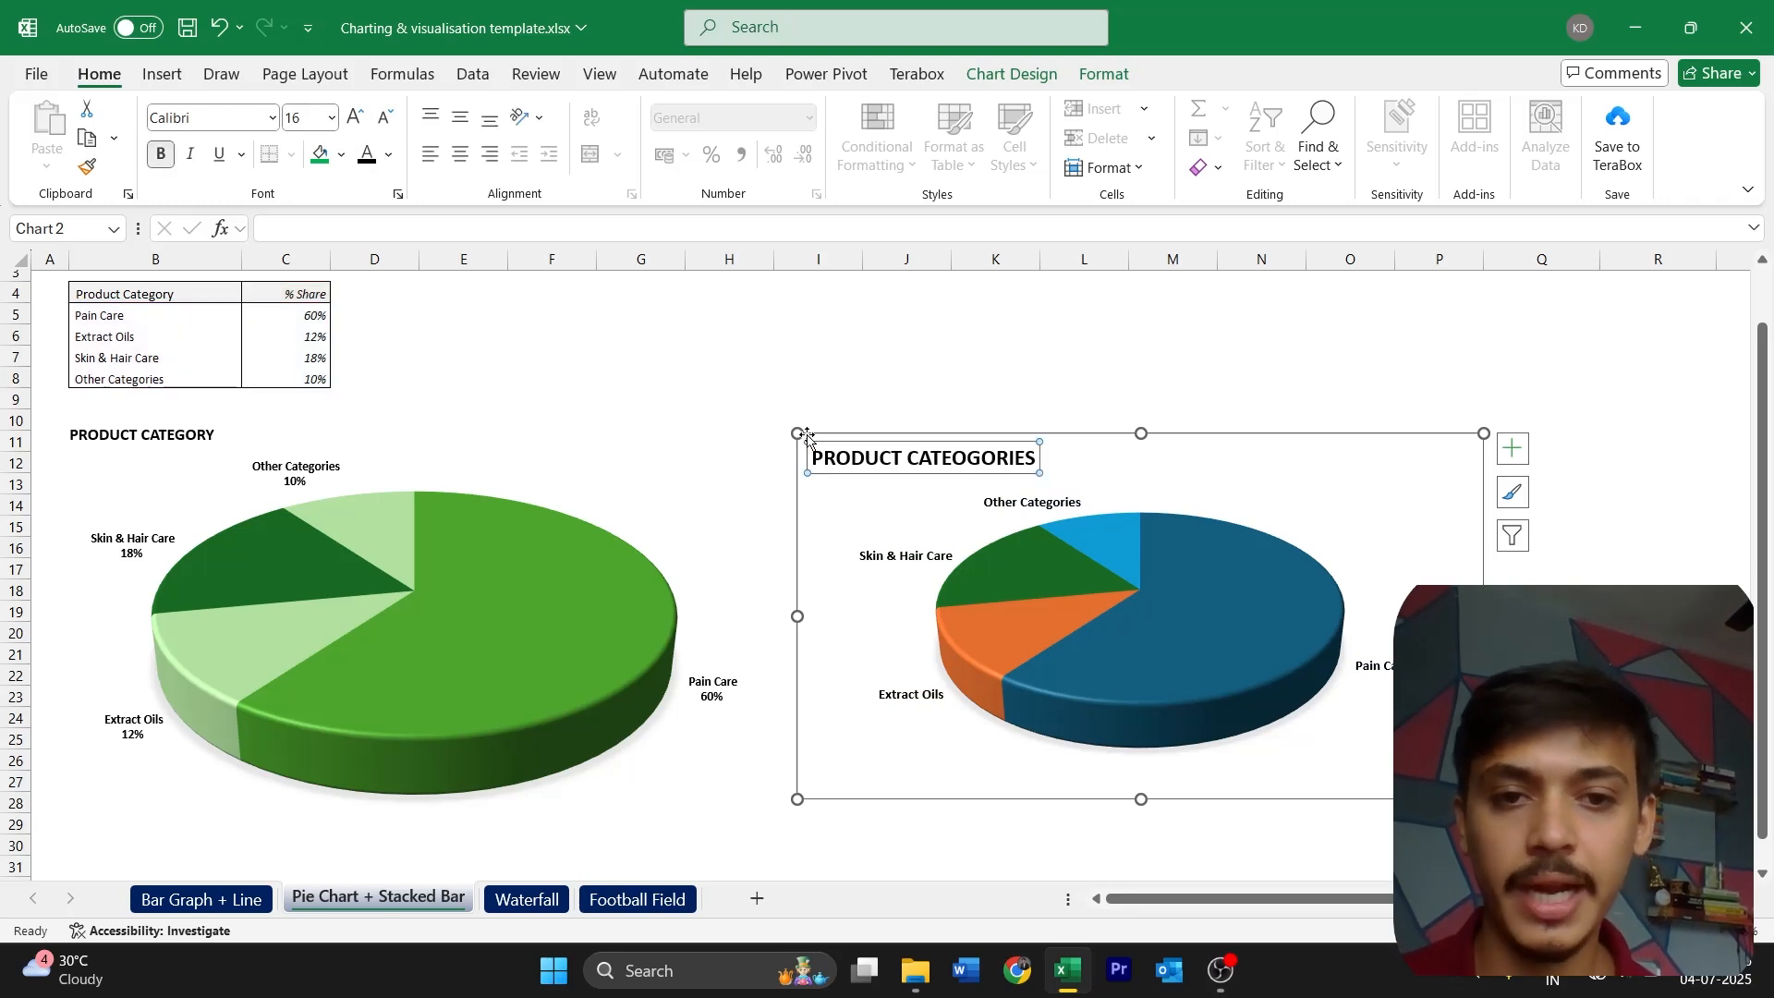
{"action": "left_click", "coordinate": [379, 117]}
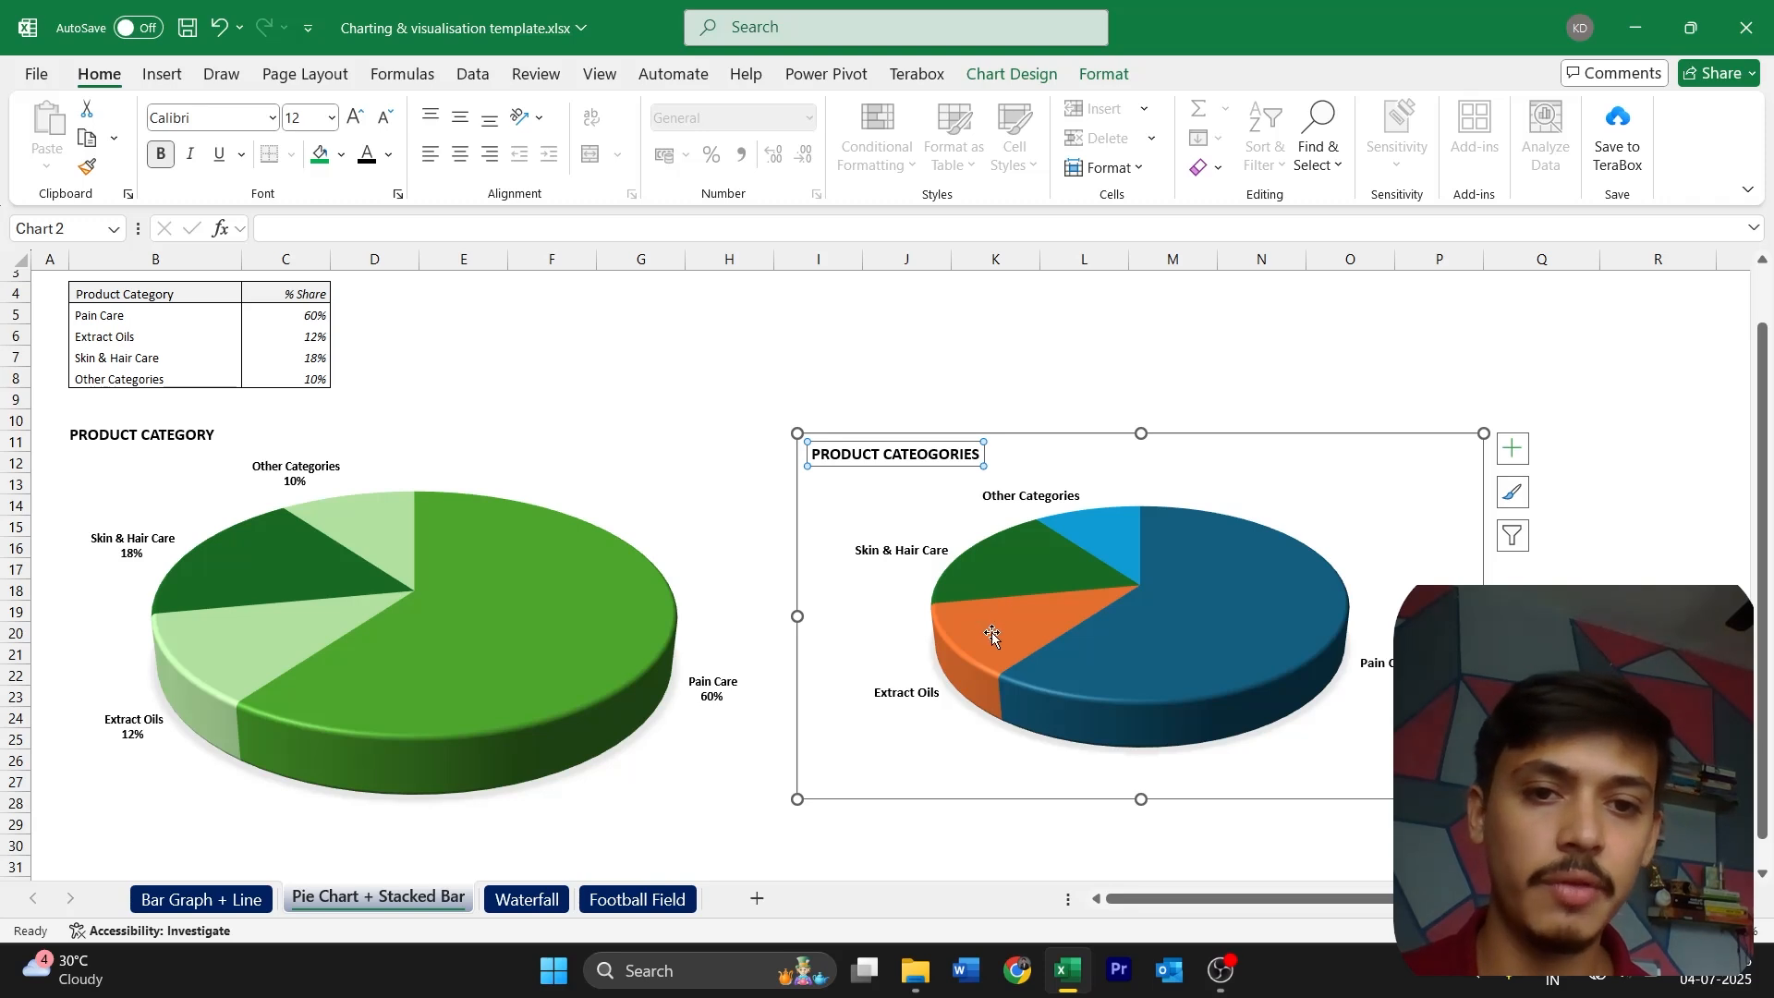
Enlarge the new pie chart to about rows 10–30 so its pie matches the green pie's size and height
{"action": "left_click_drag", "start_coordinate": [1484, 799], "coordinate": [1531, 824]}
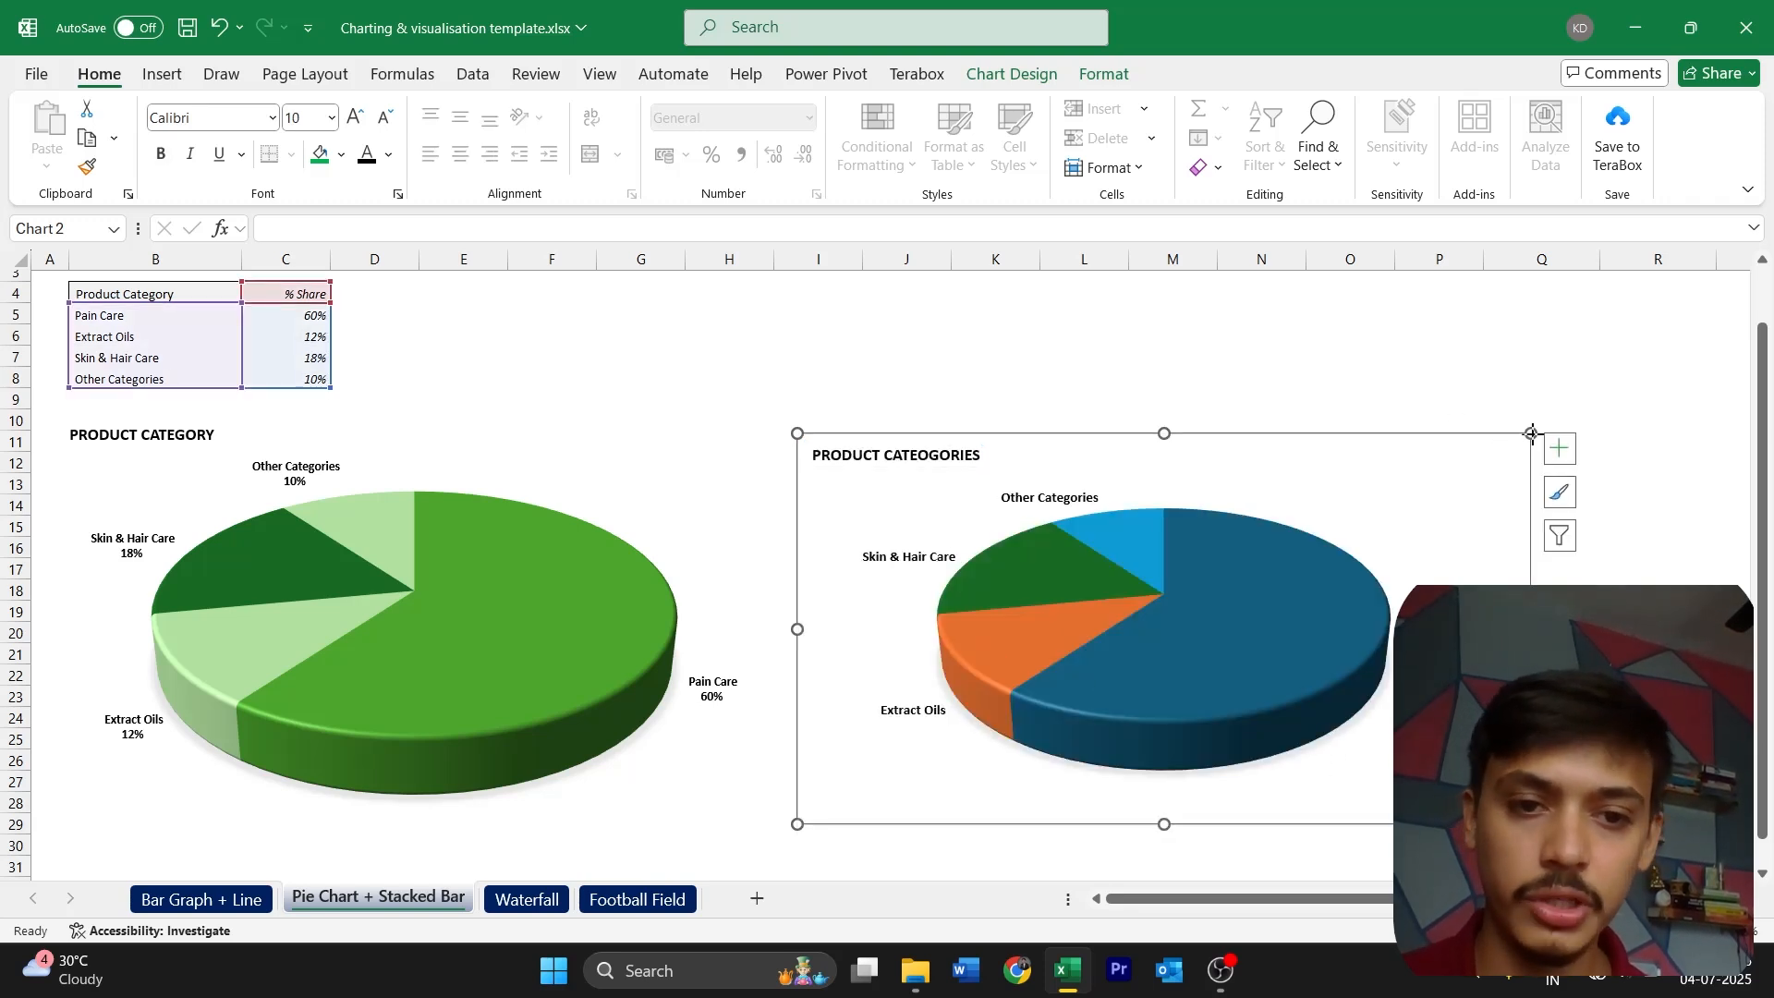
{"action": "left_click_drag", "start_coordinate": [1533, 433], "coordinate": [1635, 414]}
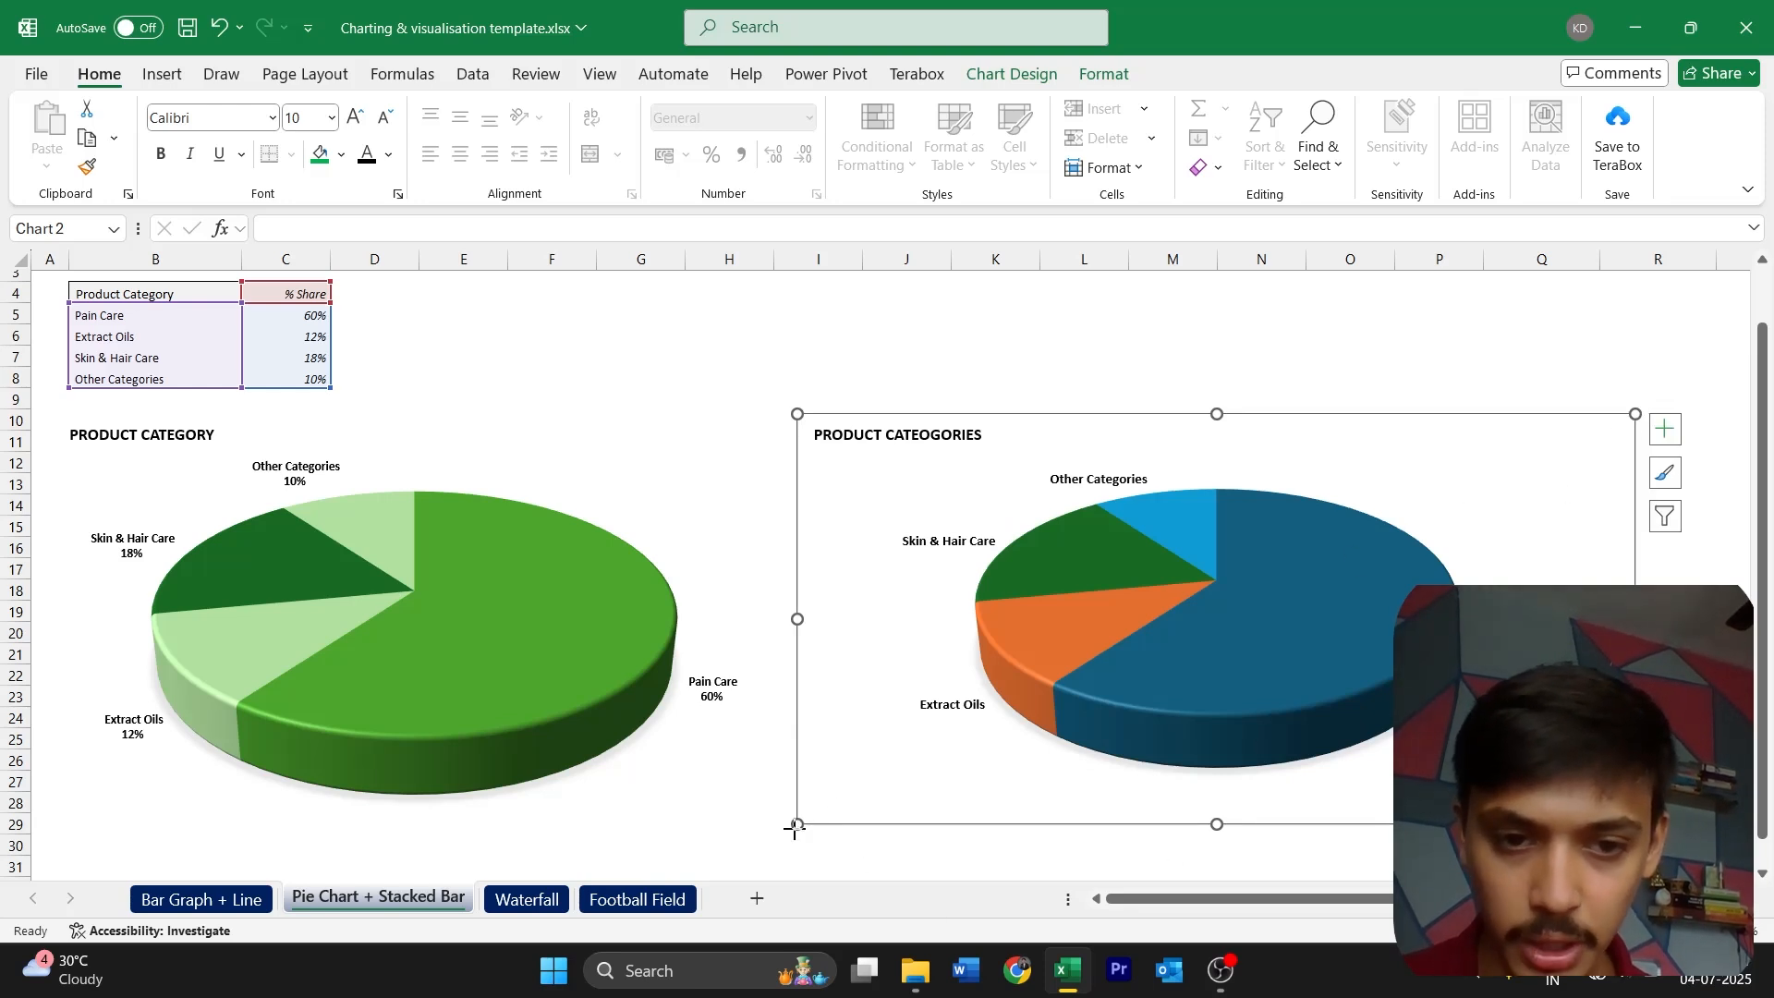
{"action": "left_click_drag", "start_coordinate": [795, 827], "coordinate": [793, 856]}
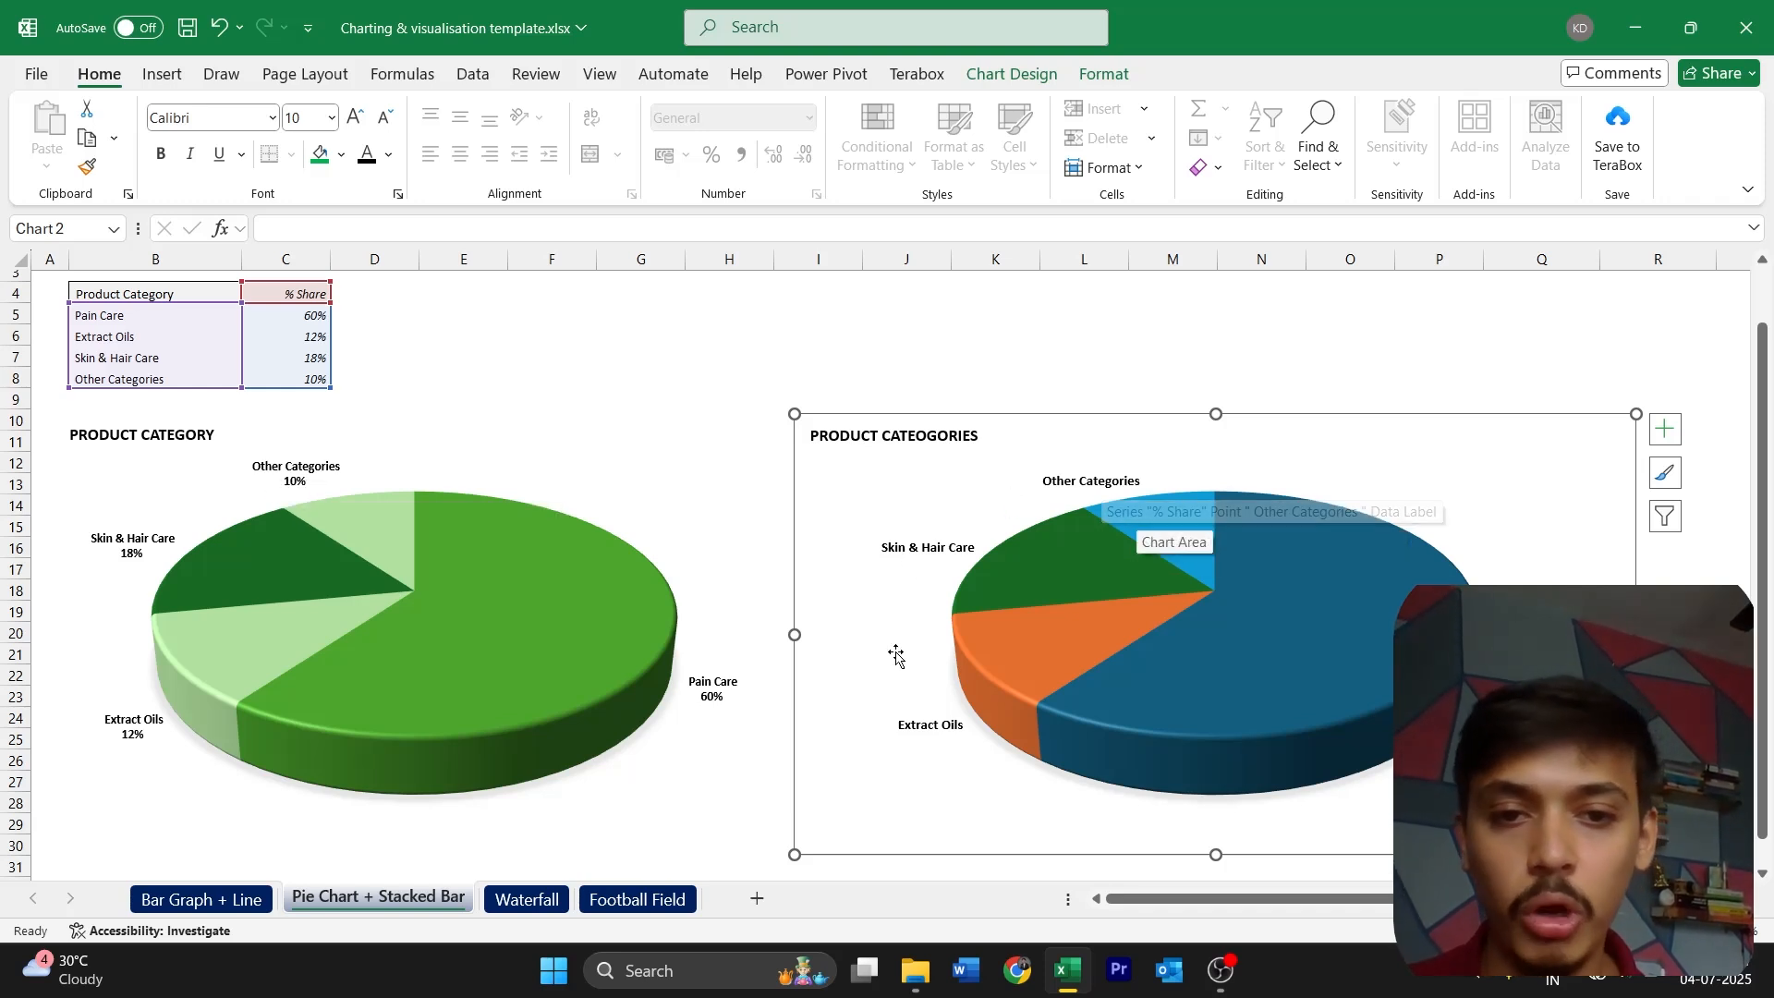
Add the value to the new pie chart's data labels alongside the category name
{"action": "left_click", "coordinate": [1075, 487]}
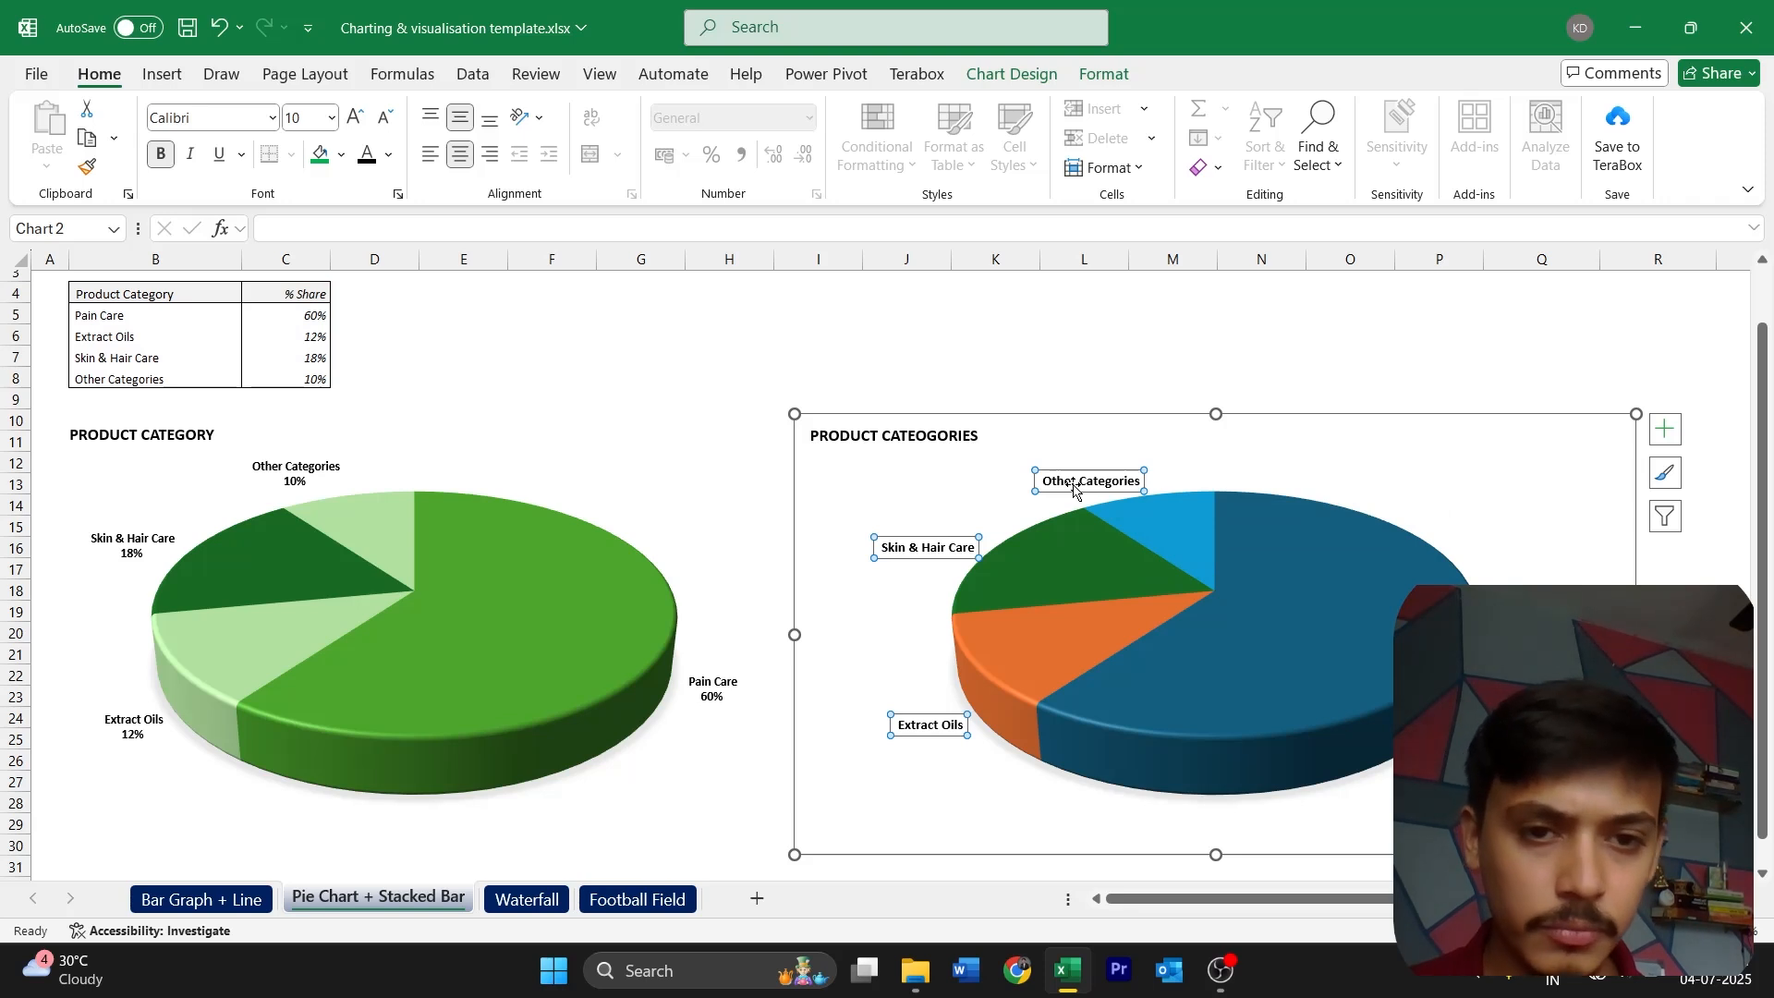
{"action": "double_click", "coordinate": [1074, 488]}
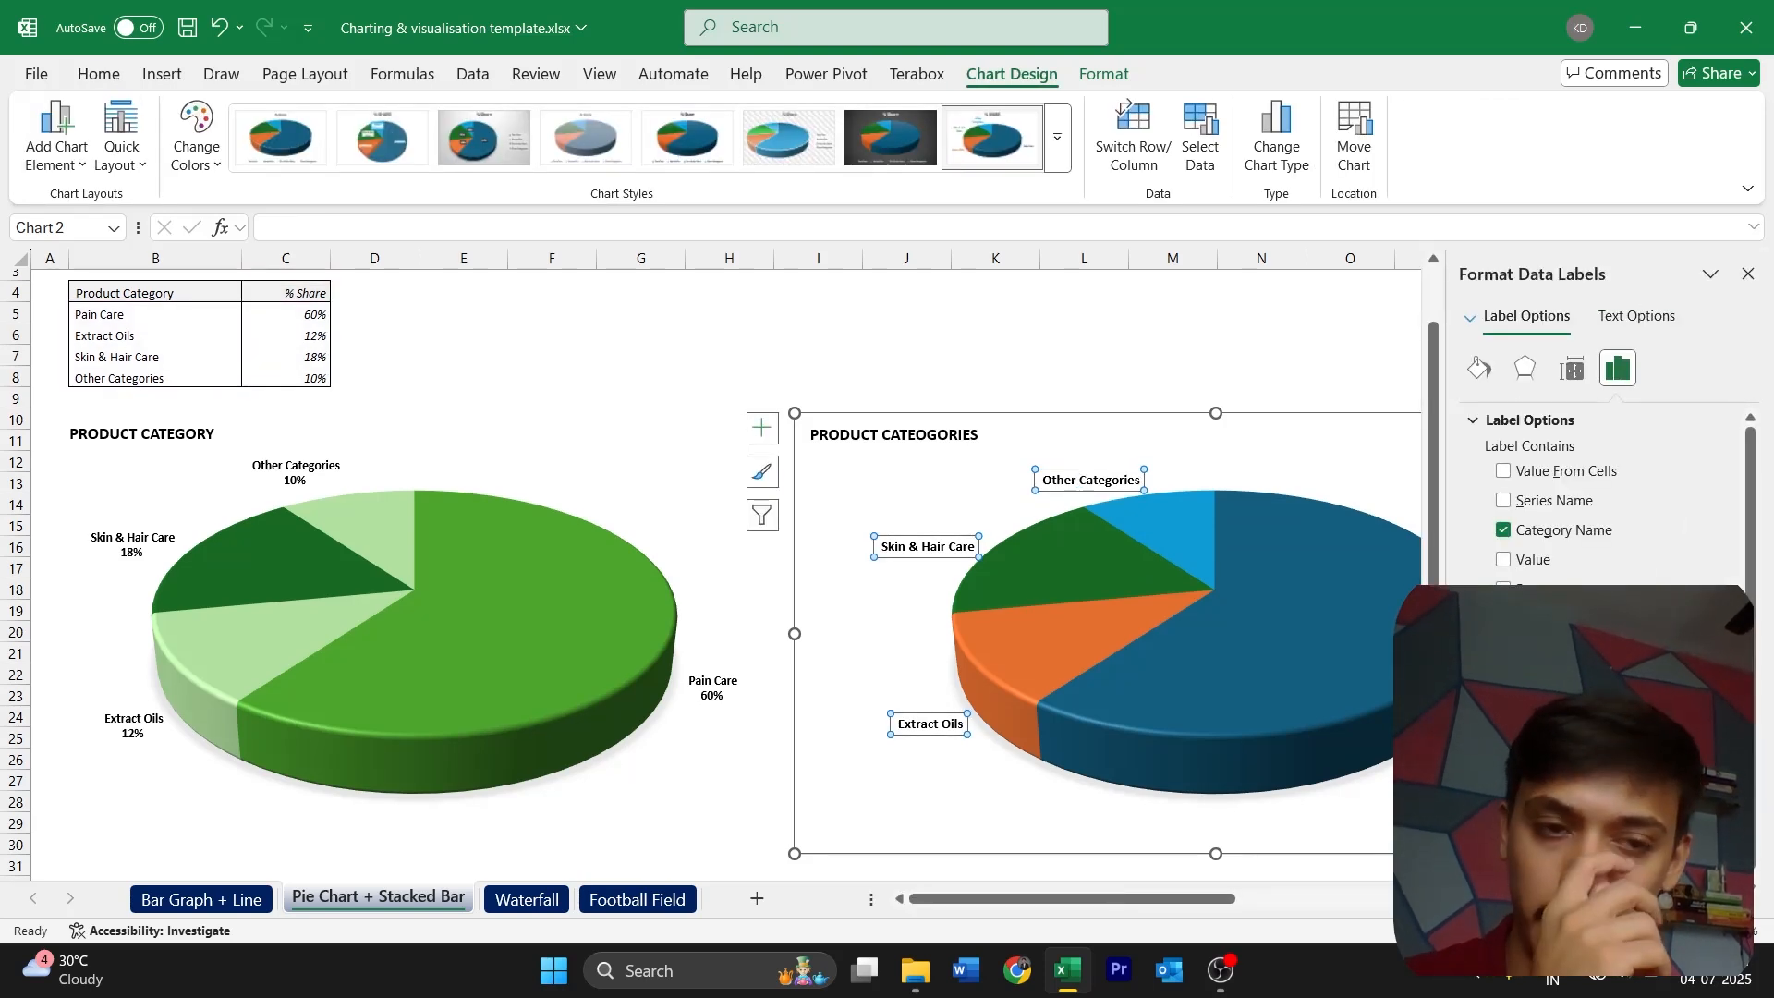
{"action": "left_click", "coordinate": [1539, 563]}
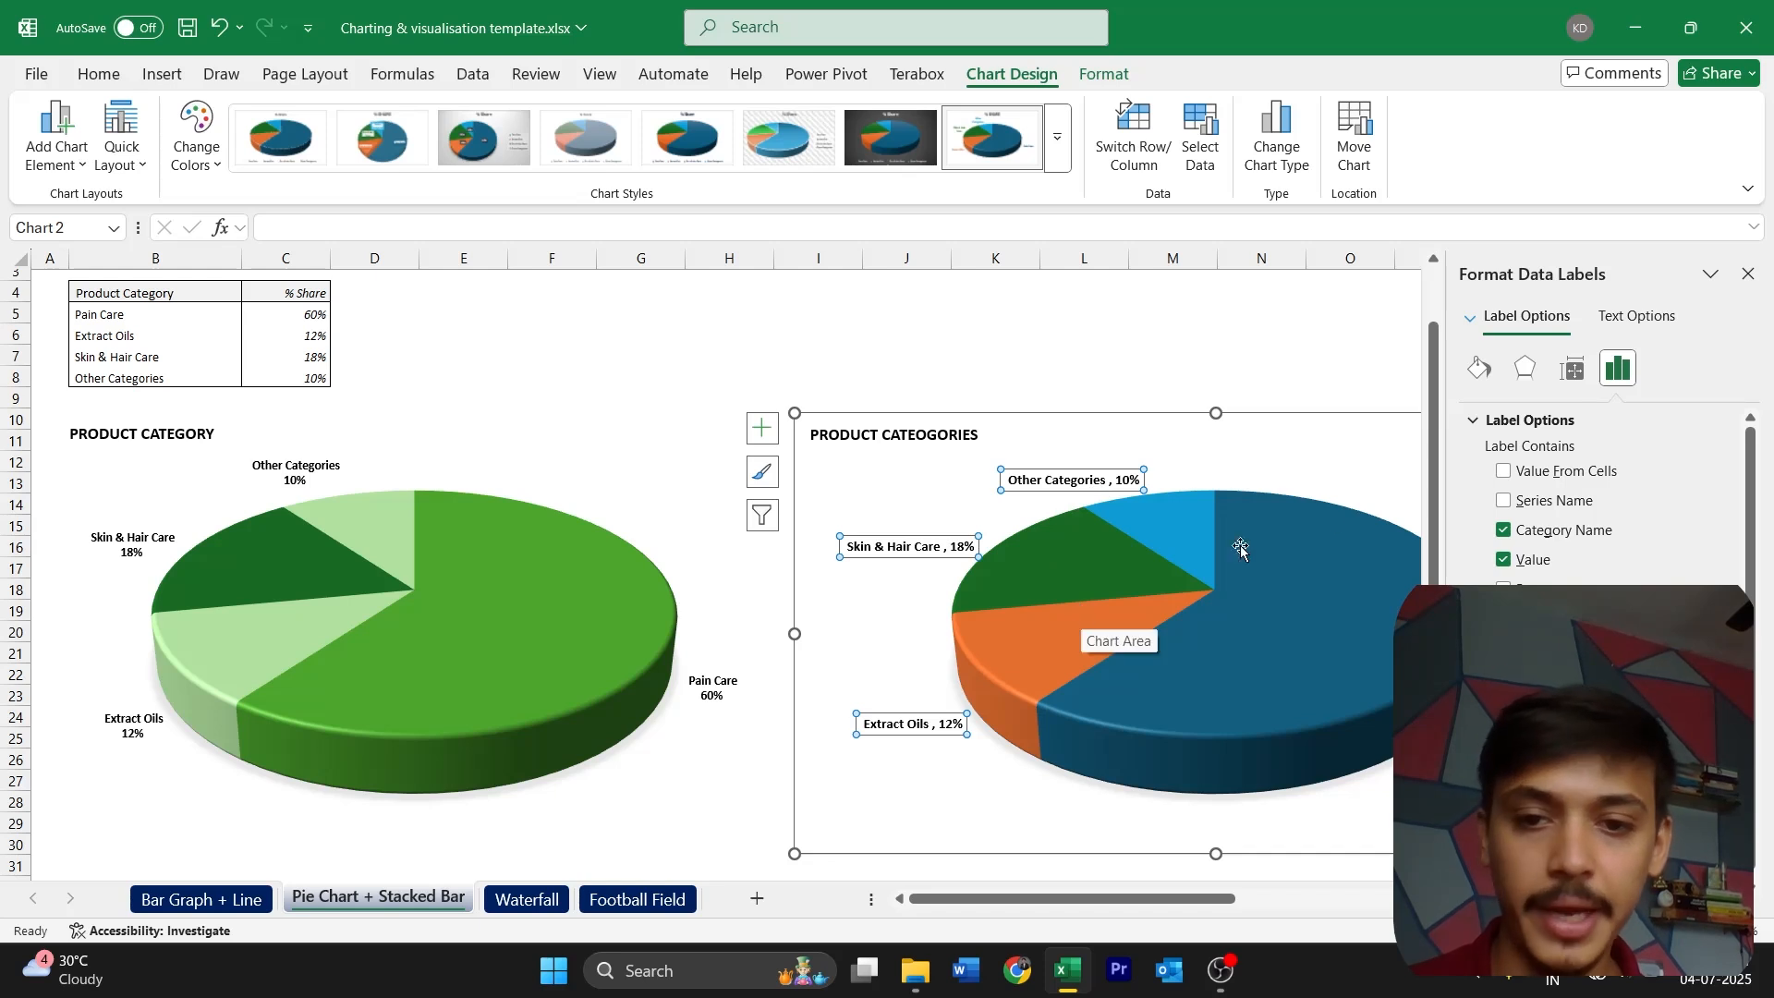
{"action": "left_click", "coordinate": [1748, 275]}
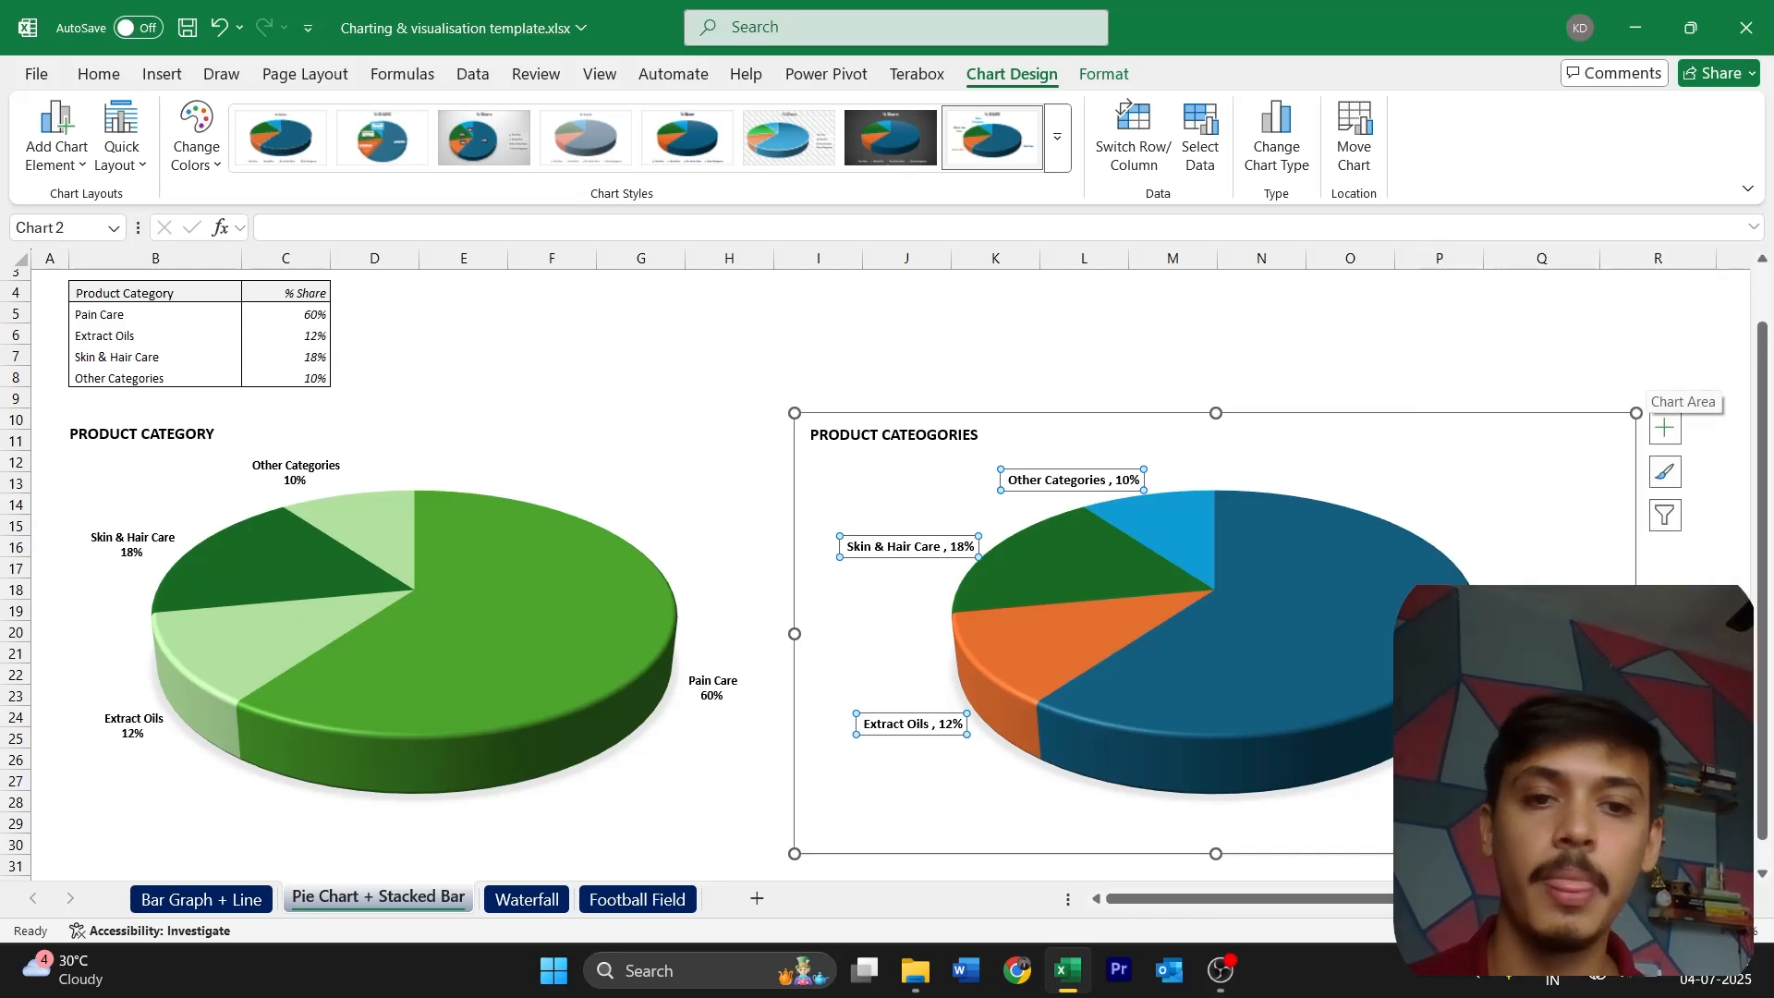
Remove the comma from the Skin & Hair Care data label and put its percentage on a second line
{"action": "left_click", "coordinate": [1418, 637]}
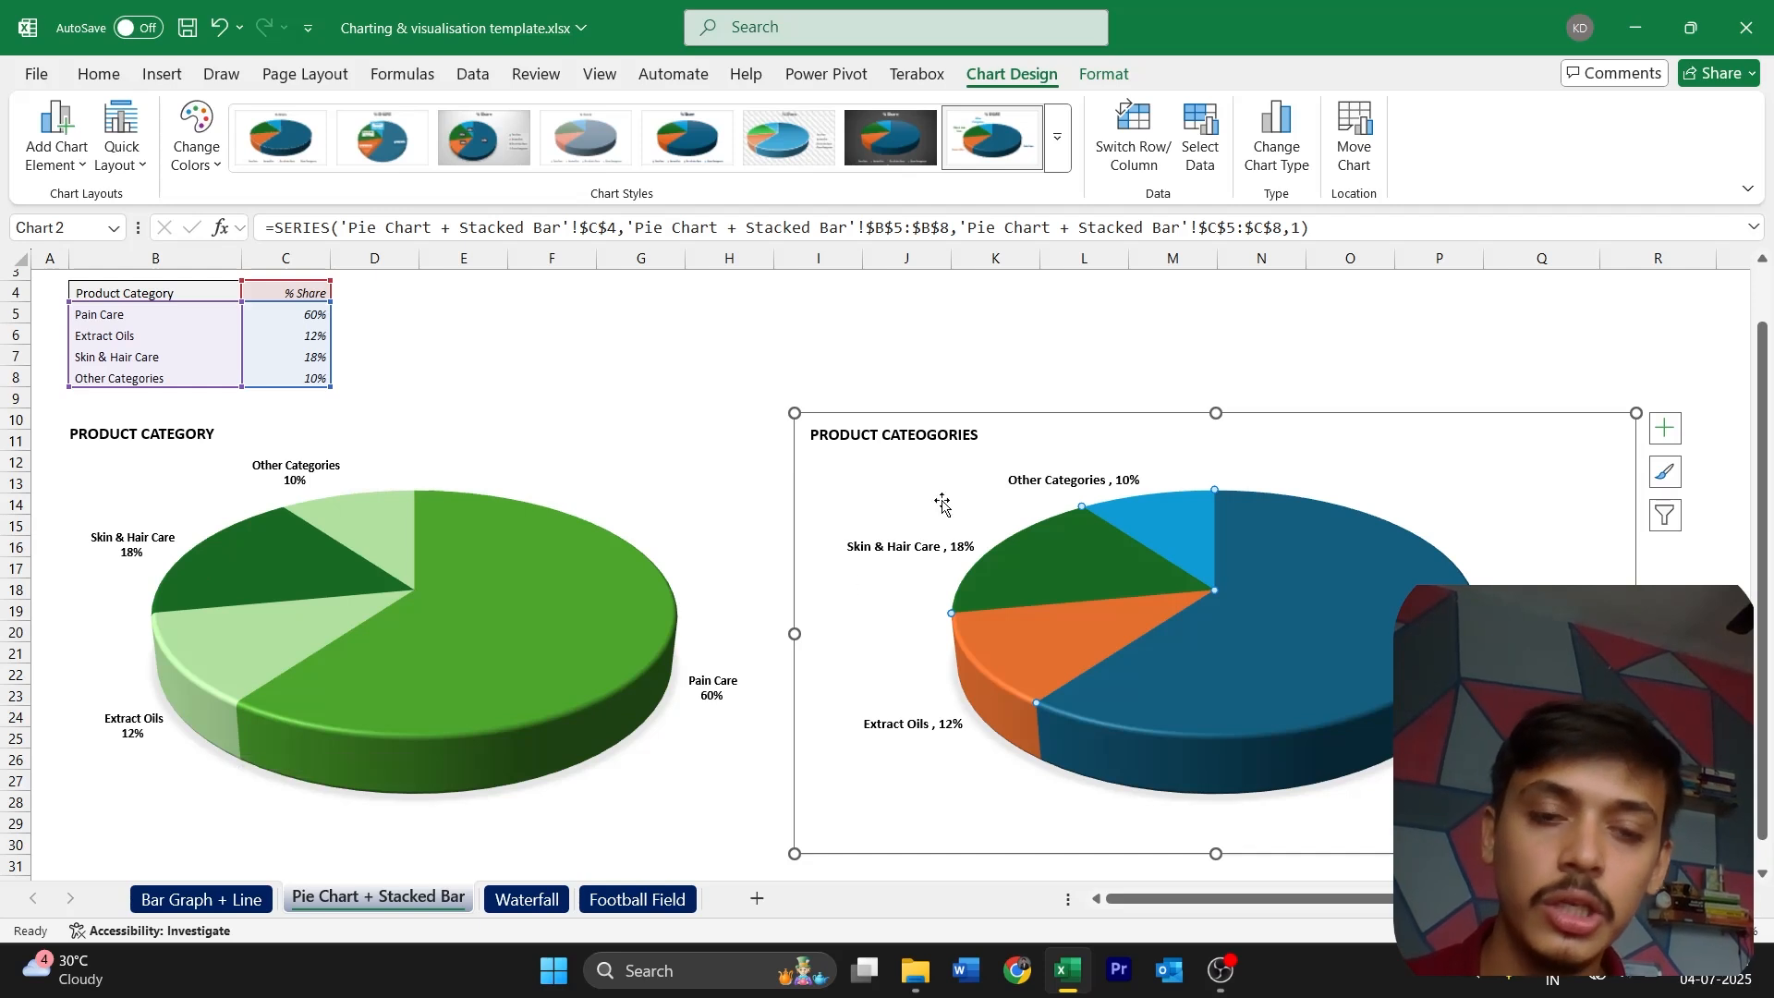
{"action": "left_click", "coordinate": [954, 549]}
{"action": "double_click", "coordinate": [955, 549]}
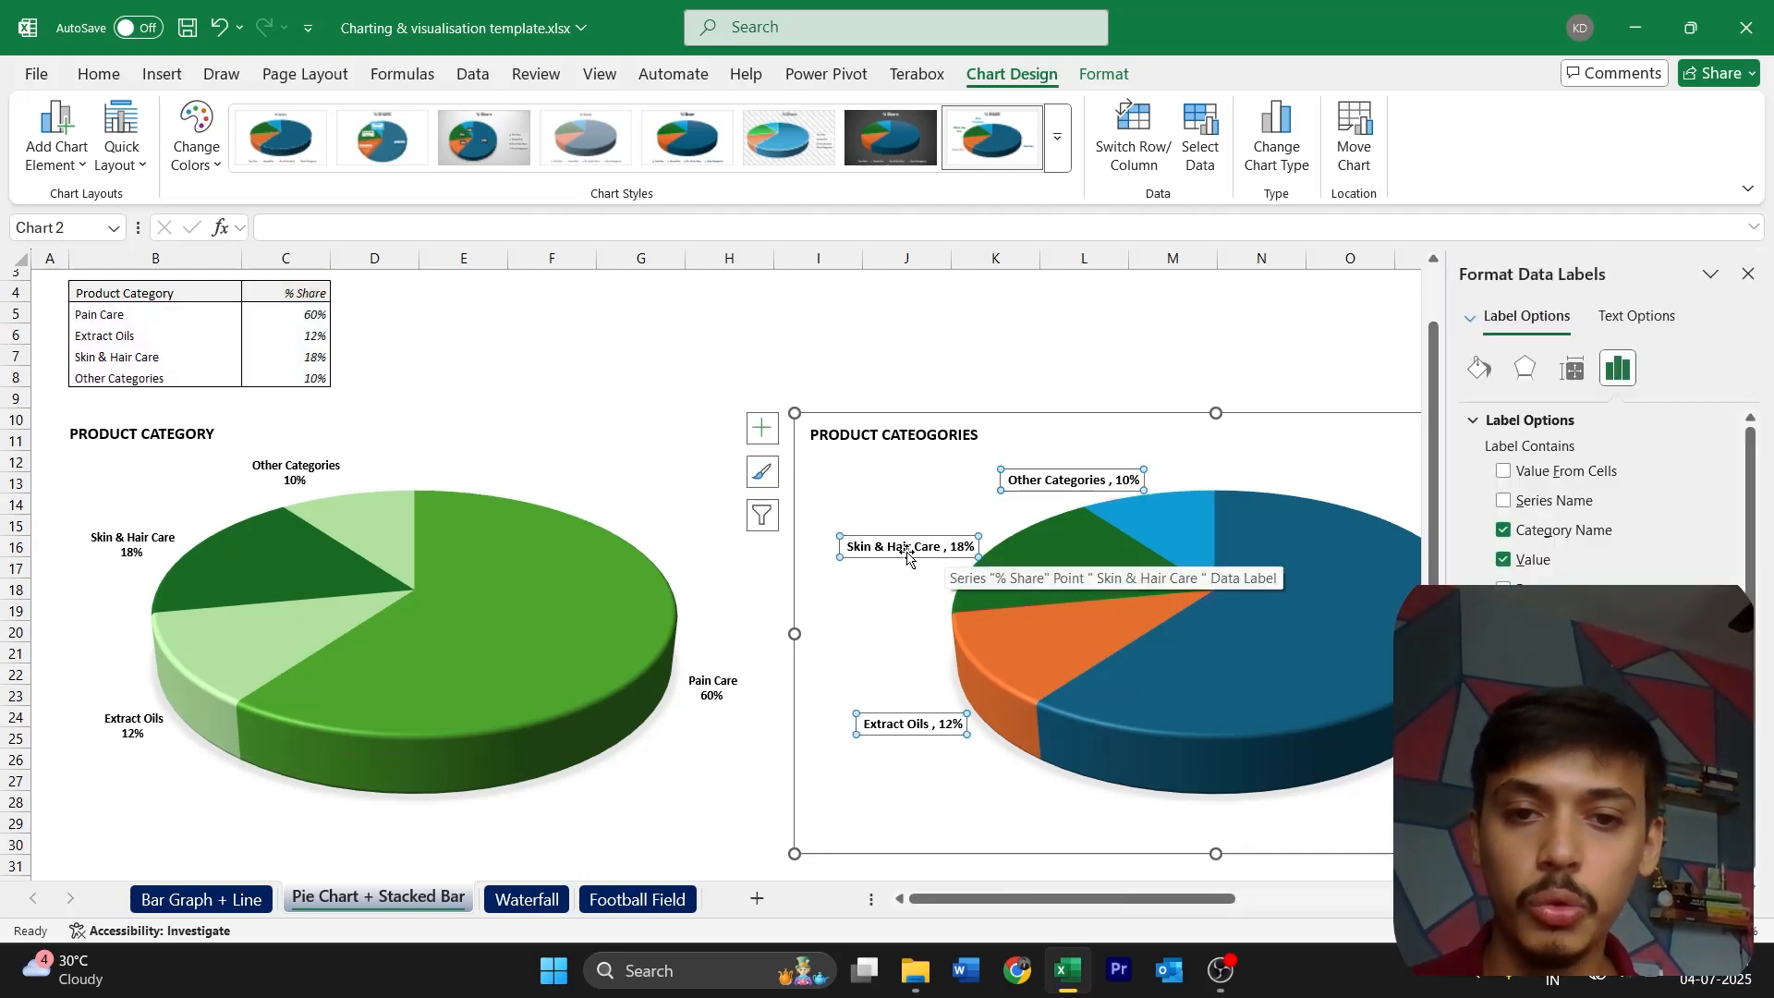
{"action": "left_click", "coordinate": [946, 546]}
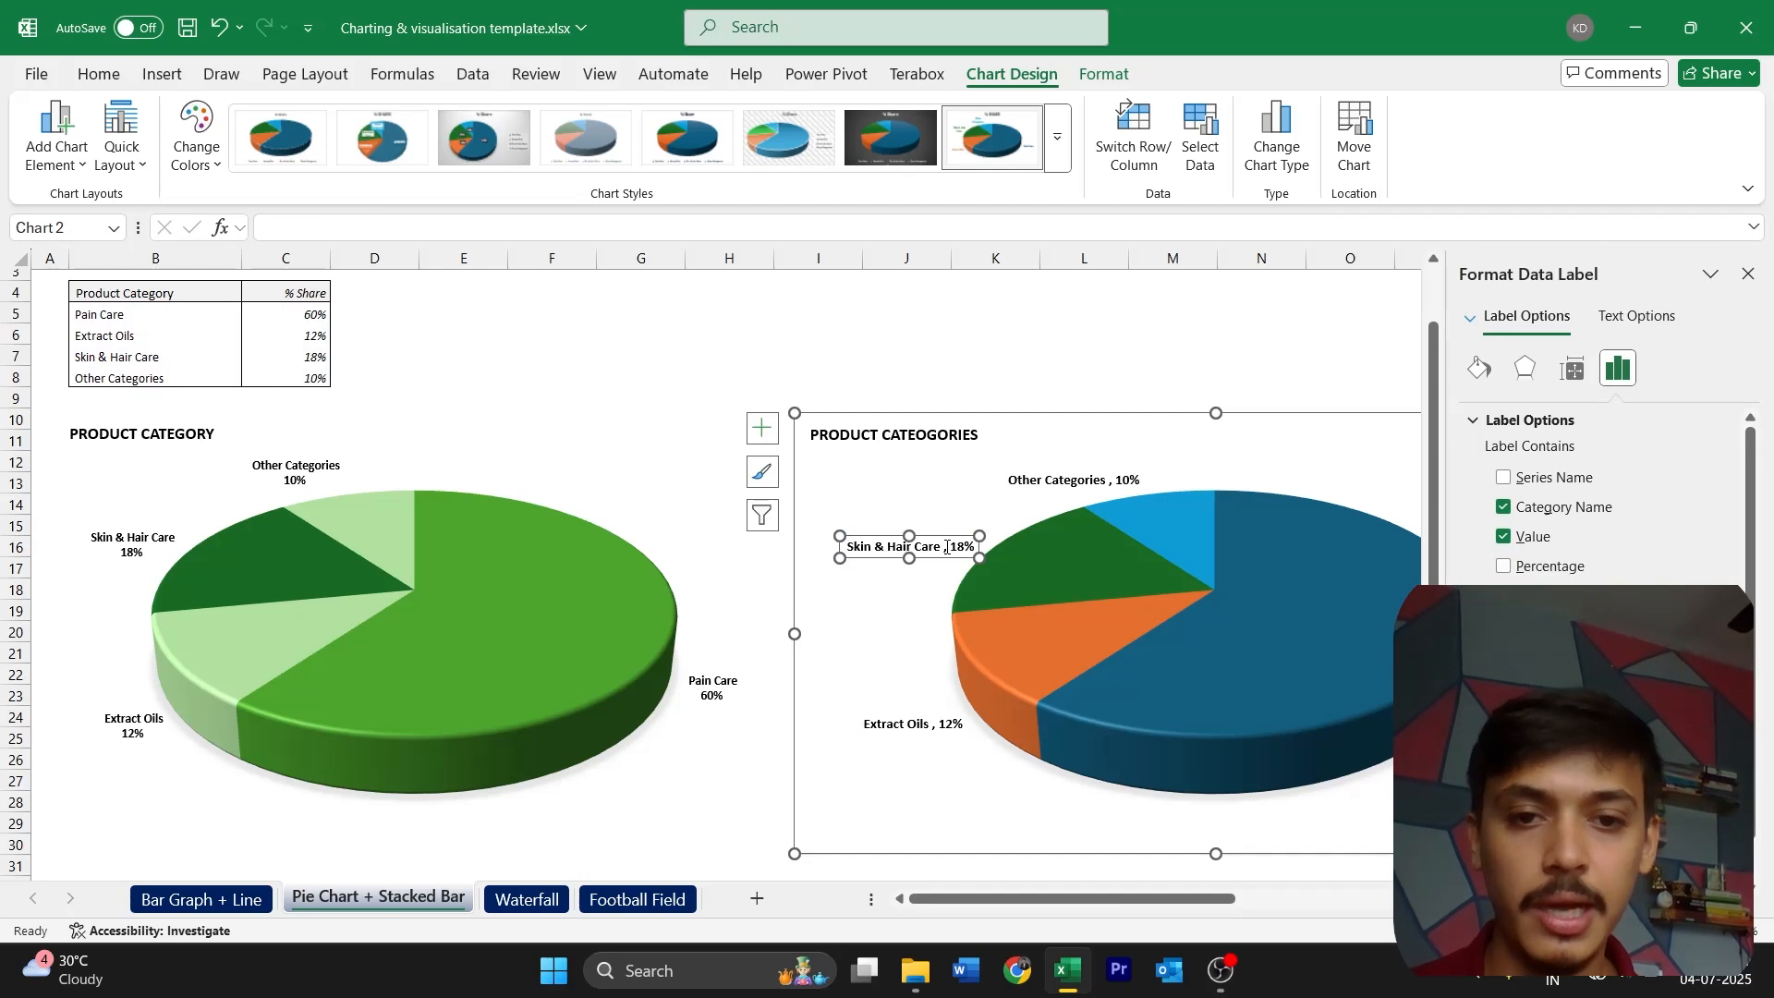
{"action": "left_click", "coordinate": [951, 549]}
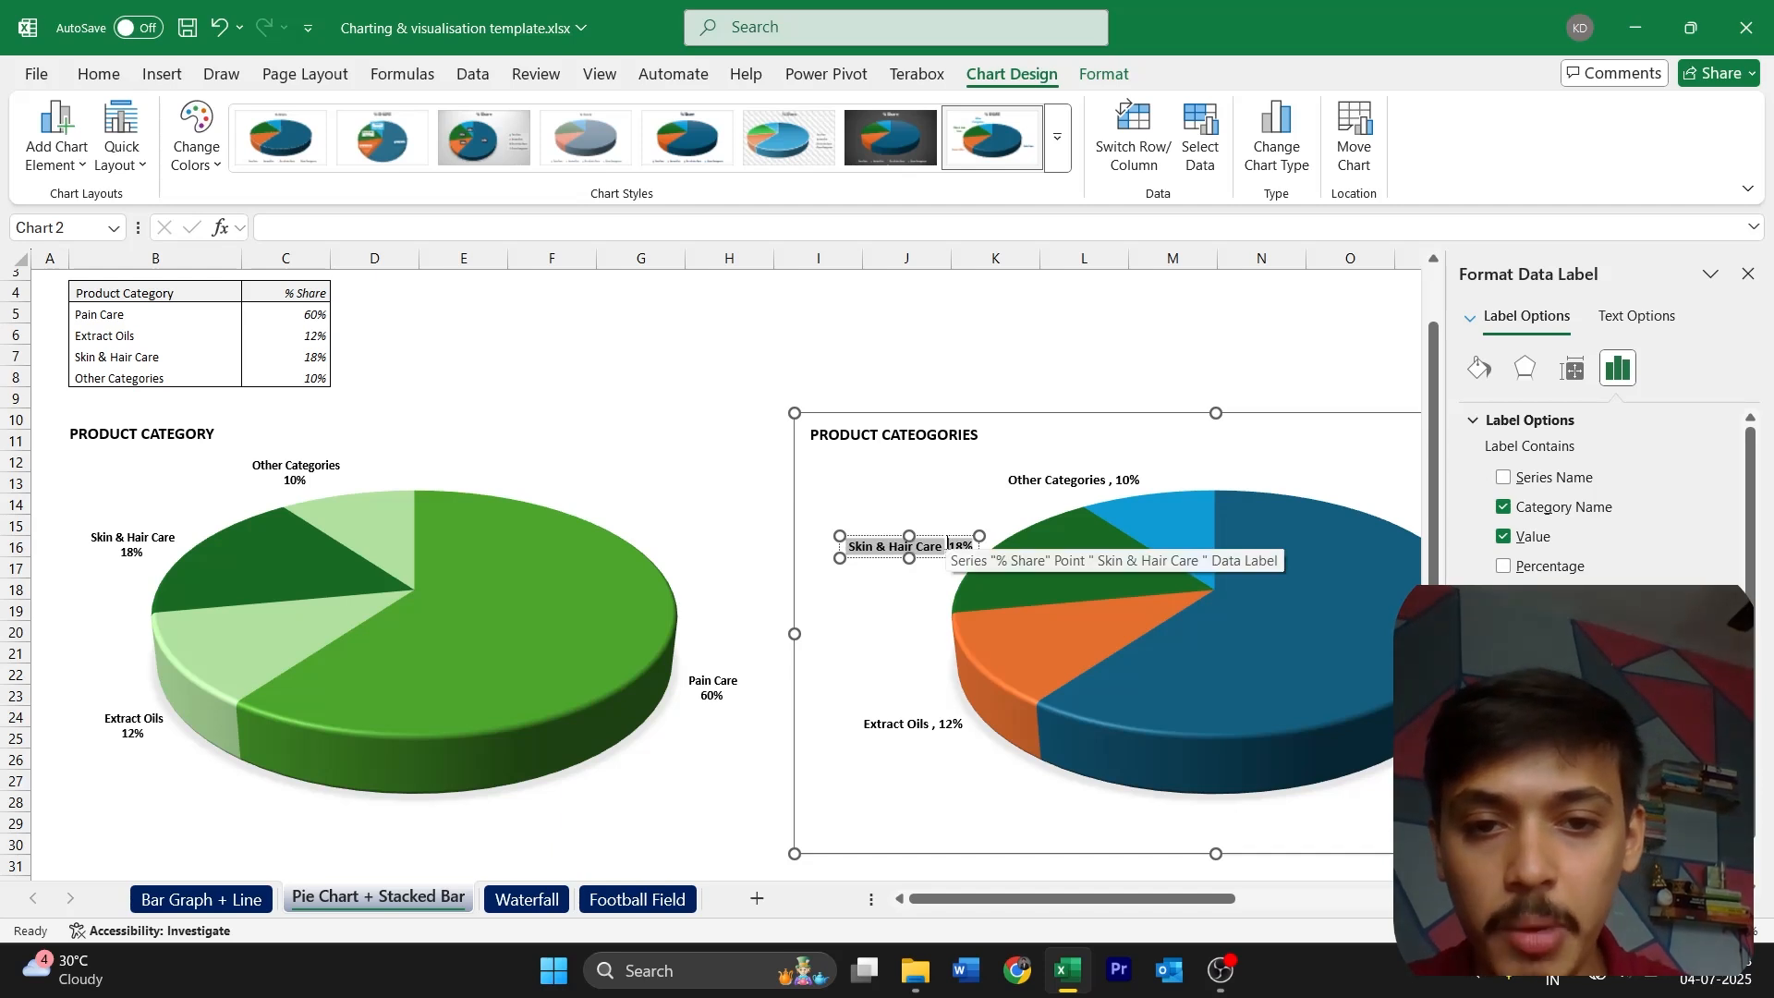
{"action": "key", "text": "BackSpace"}
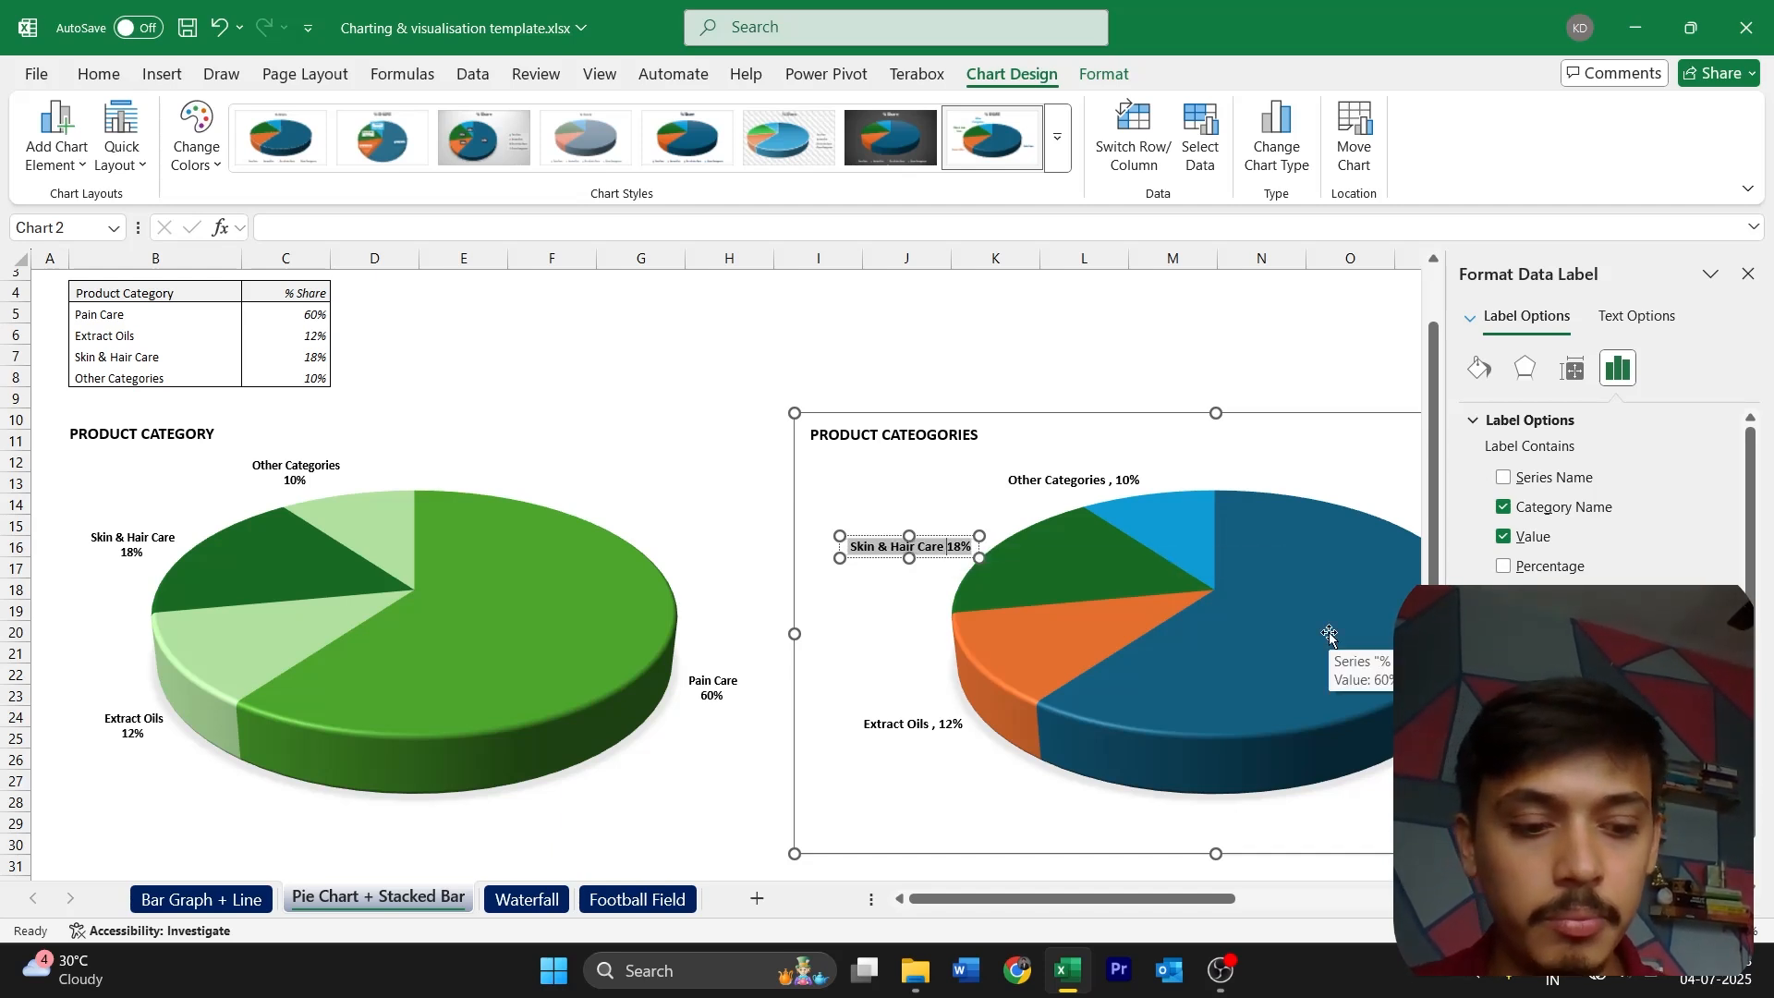
{"action": "key", "text": "Return"}
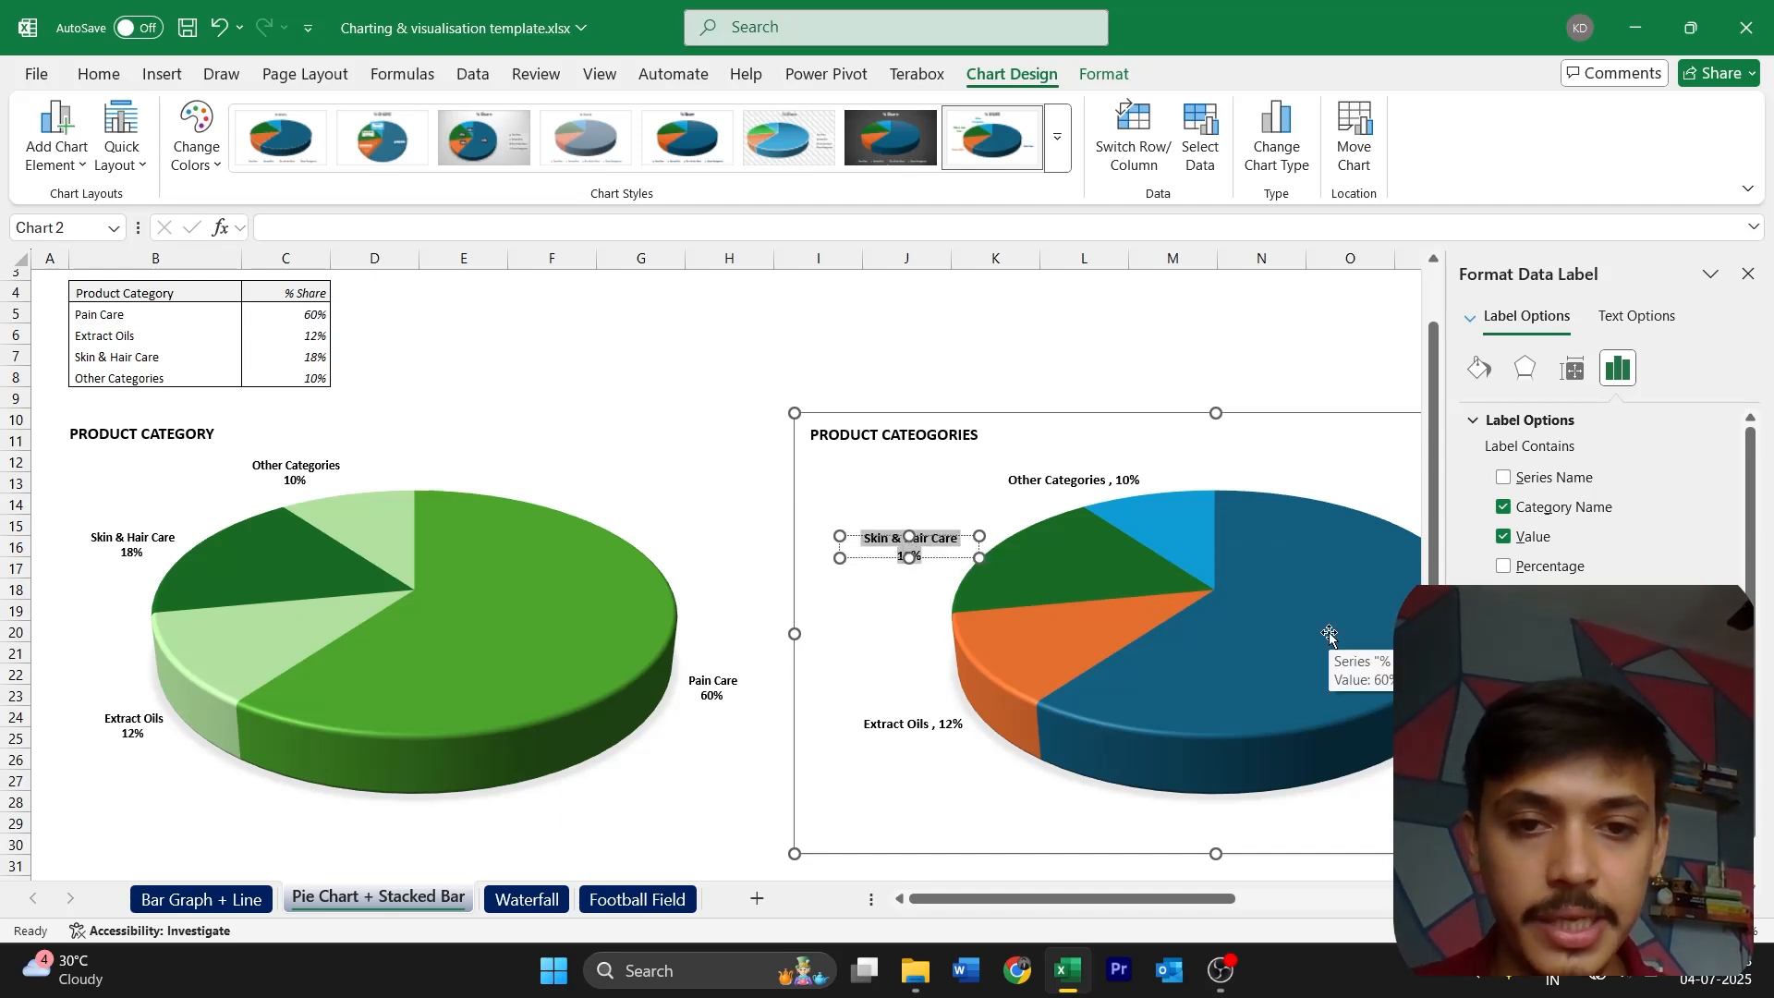
{"action": "left_click", "coordinate": [918, 578]}
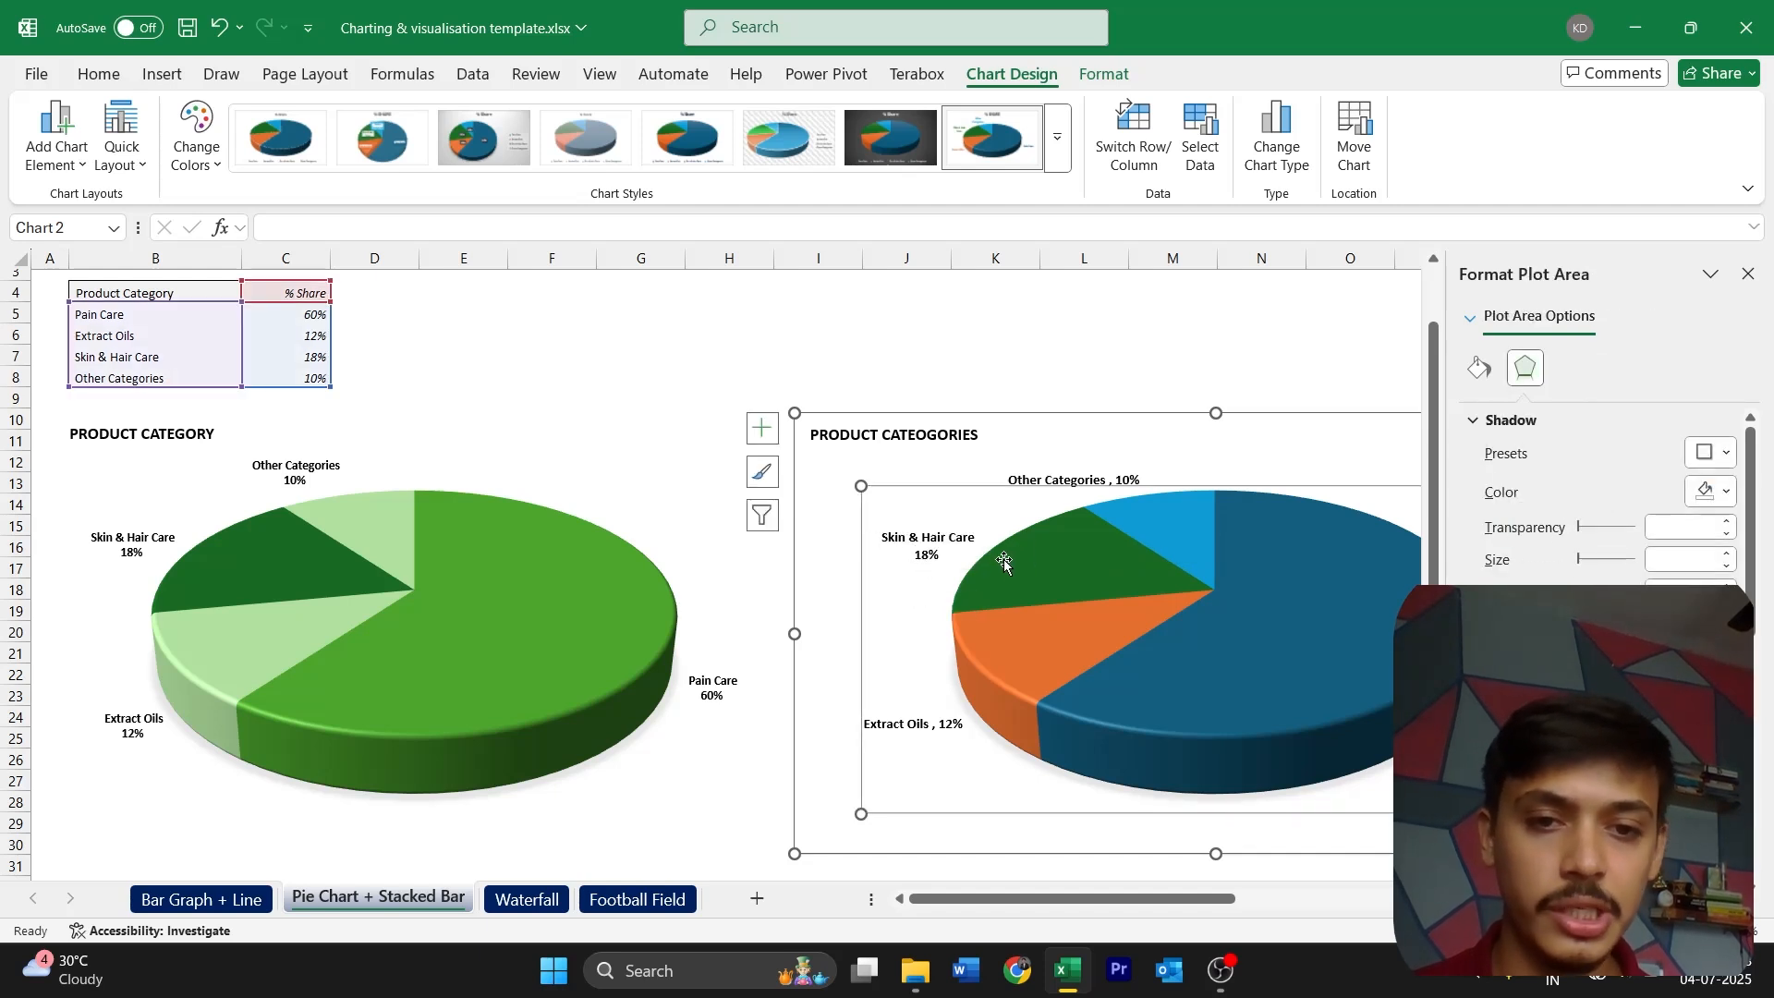
Remove the comma from the Other Categories data label and put its percentage on a second line
{"action": "left_click", "coordinate": [1118, 485]}
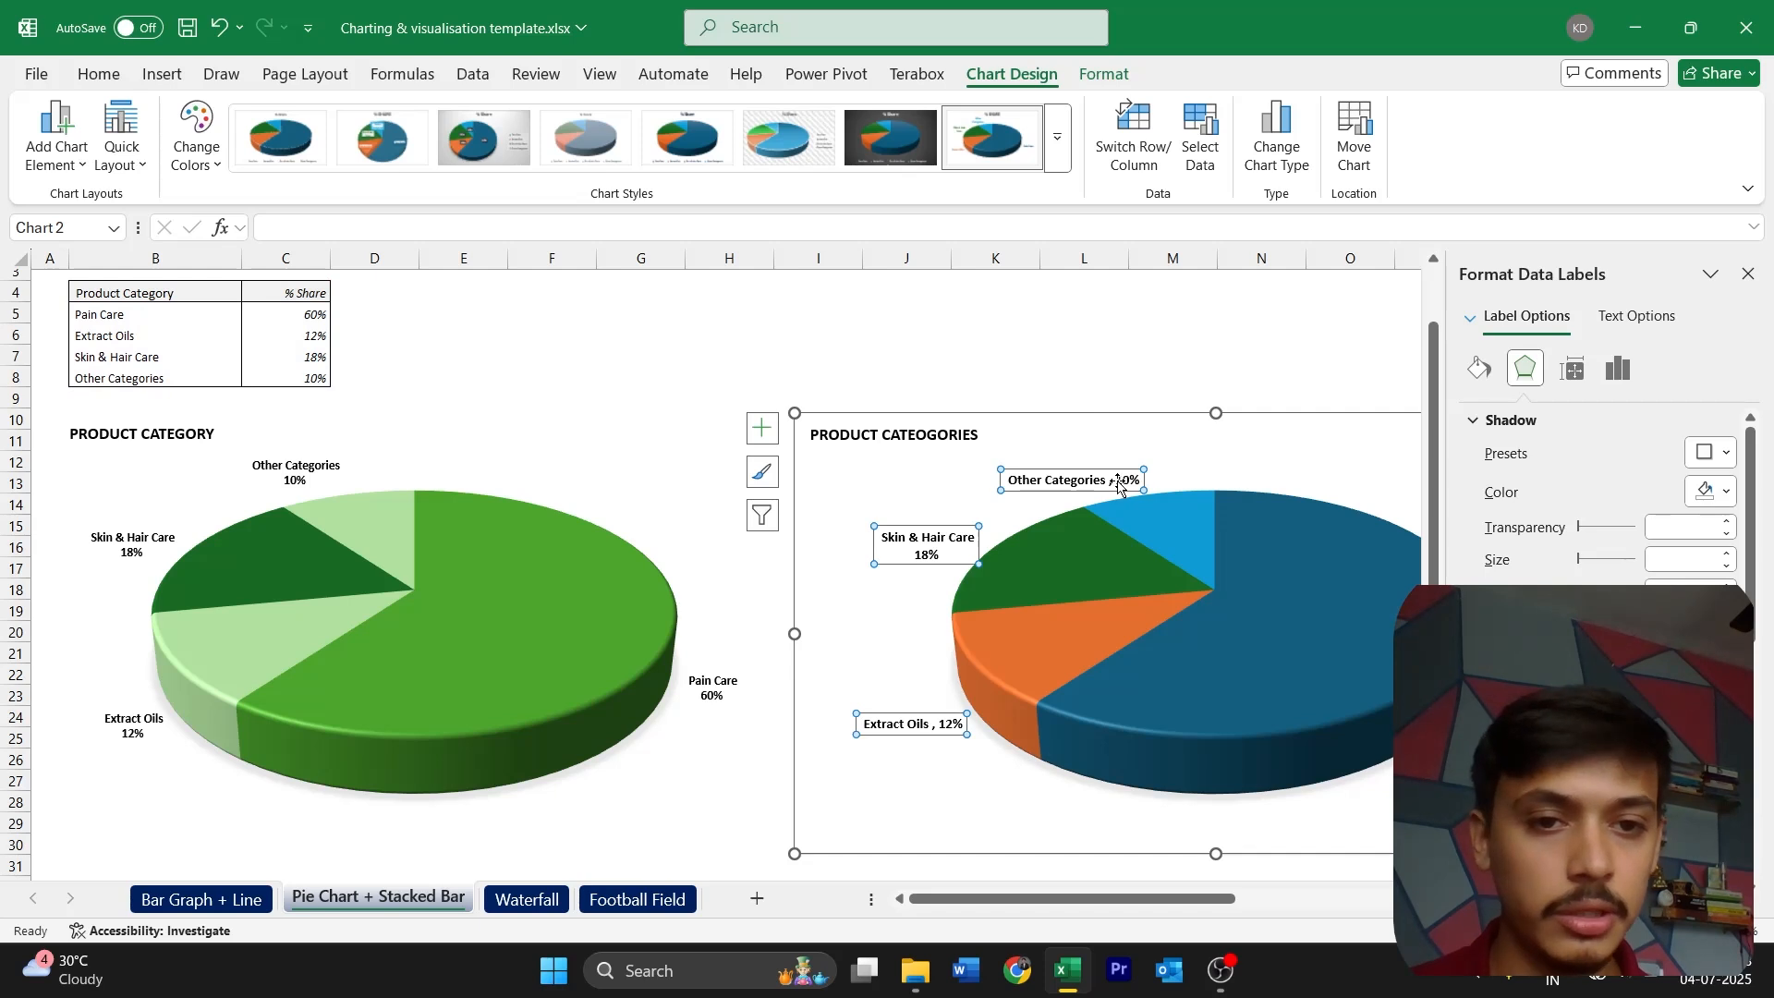
{"action": "left_click", "coordinate": [1118, 482]}
{"action": "left_click", "coordinate": [1141, 479]}
{"action": "right_click", "coordinate": [1141, 480]}
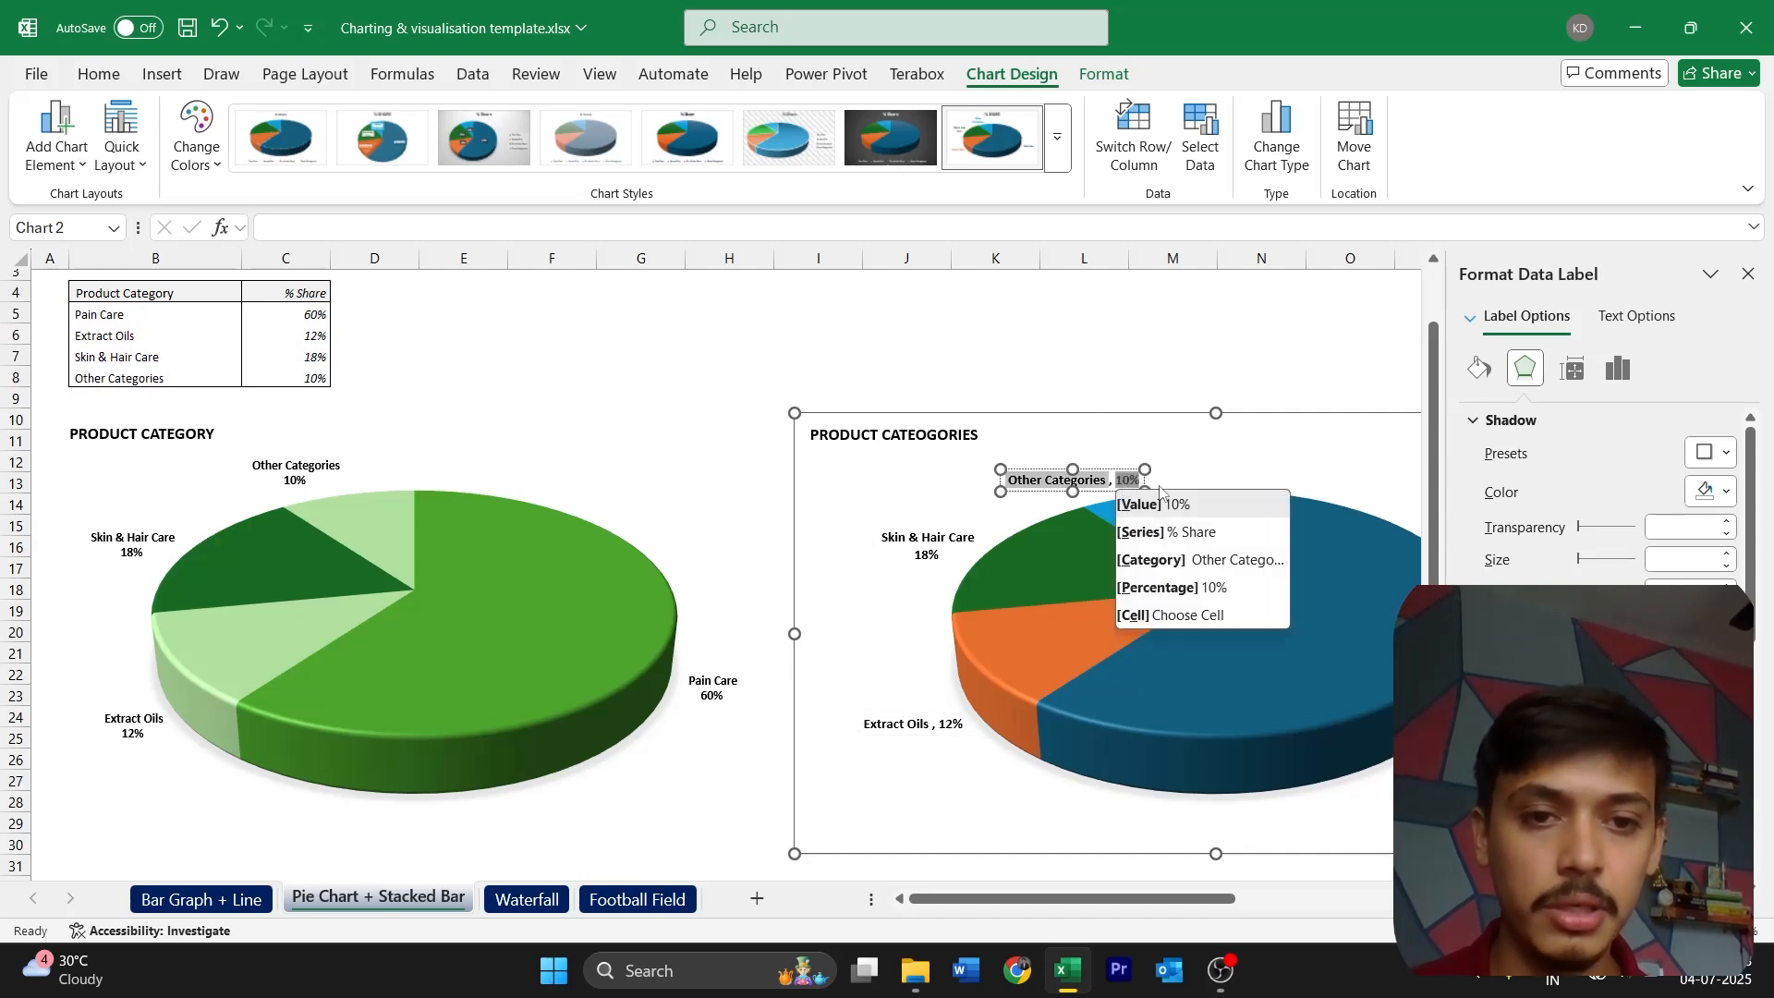
{"action": "double_click", "coordinate": [1112, 478]}
{"action": "key", "text": "BackSpace"}
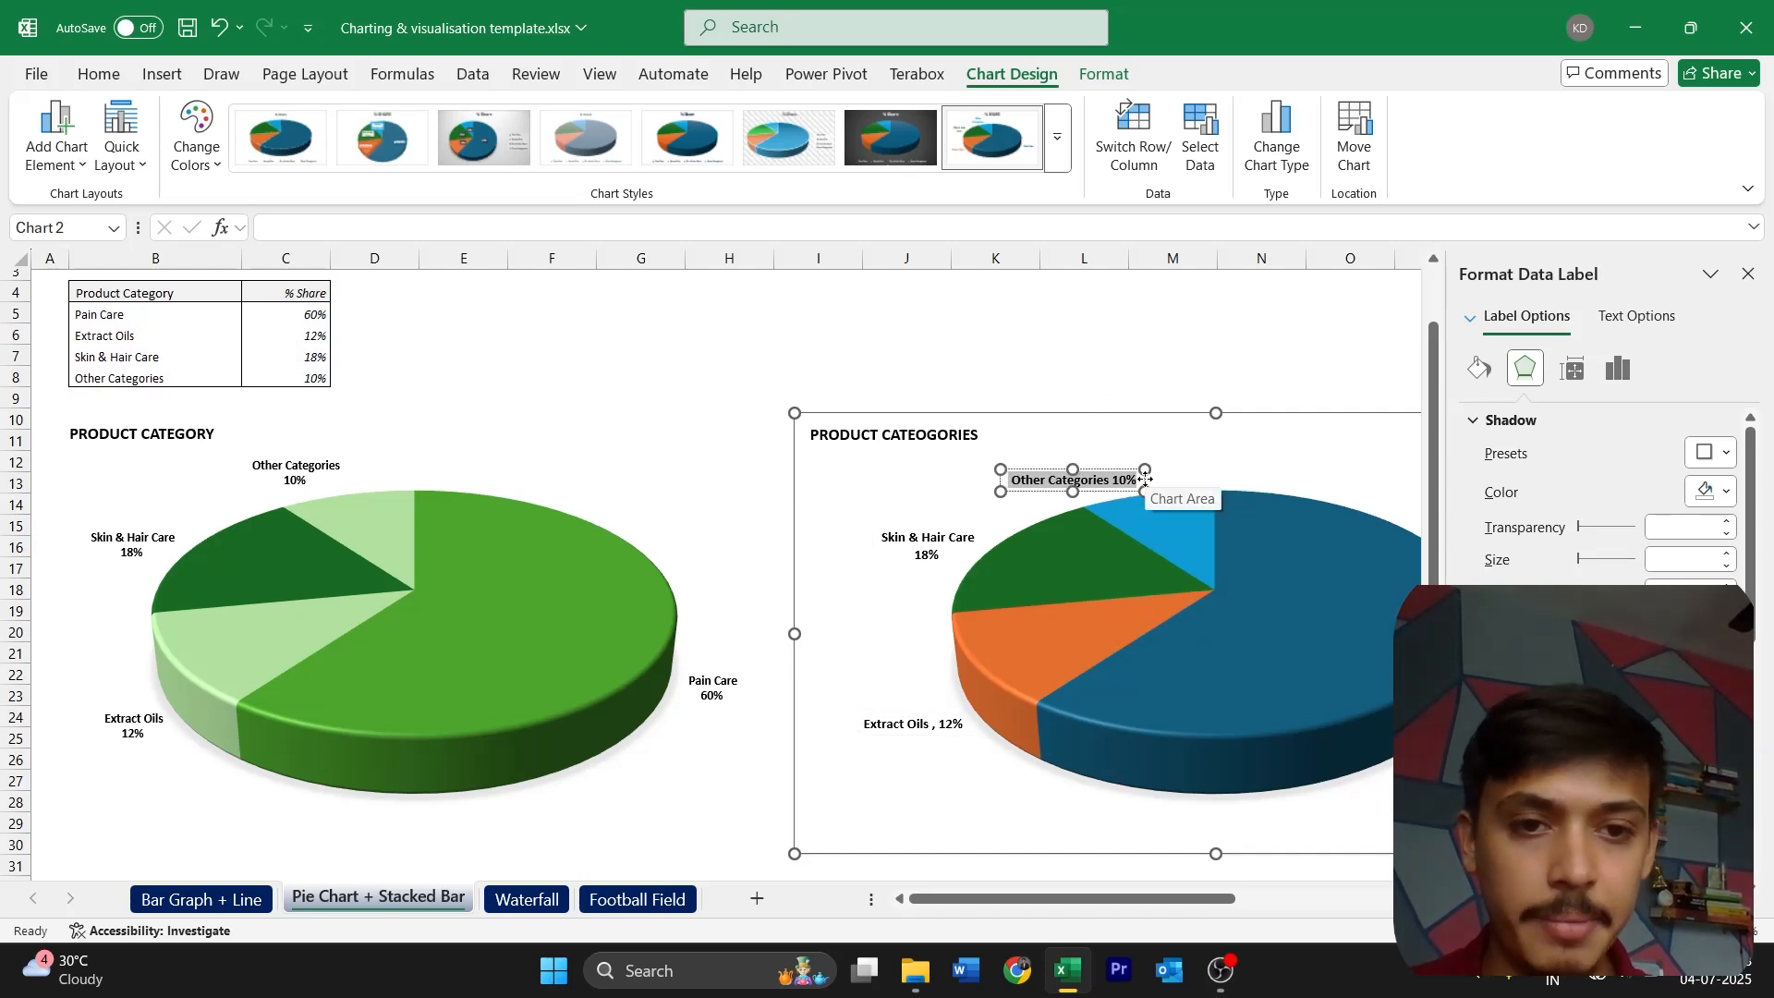
{"action": "key", "text": "Return"}
{"action": "left_click", "coordinate": [1270, 444]}
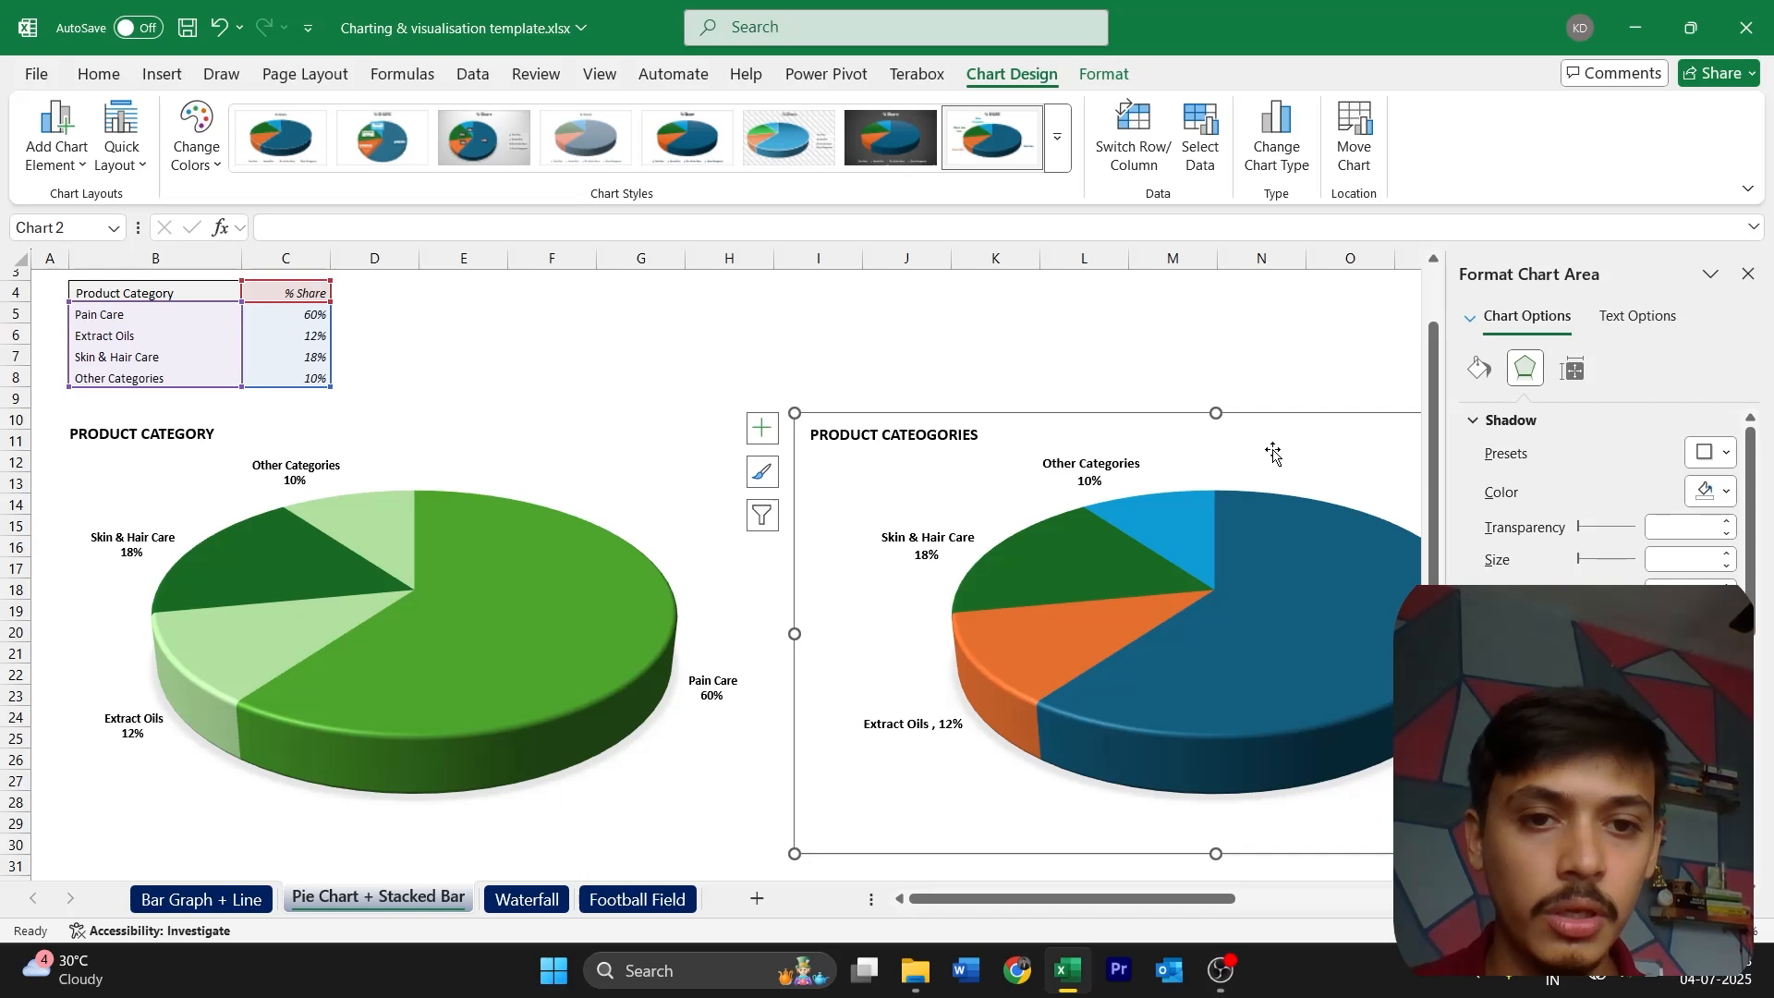
Remove the comma from the Extract Oils data label, put its percentage on a second line, and close the label formatting options
{"action": "left_click", "coordinate": [906, 725]}
{"action": "left_click", "coordinate": [935, 727]}
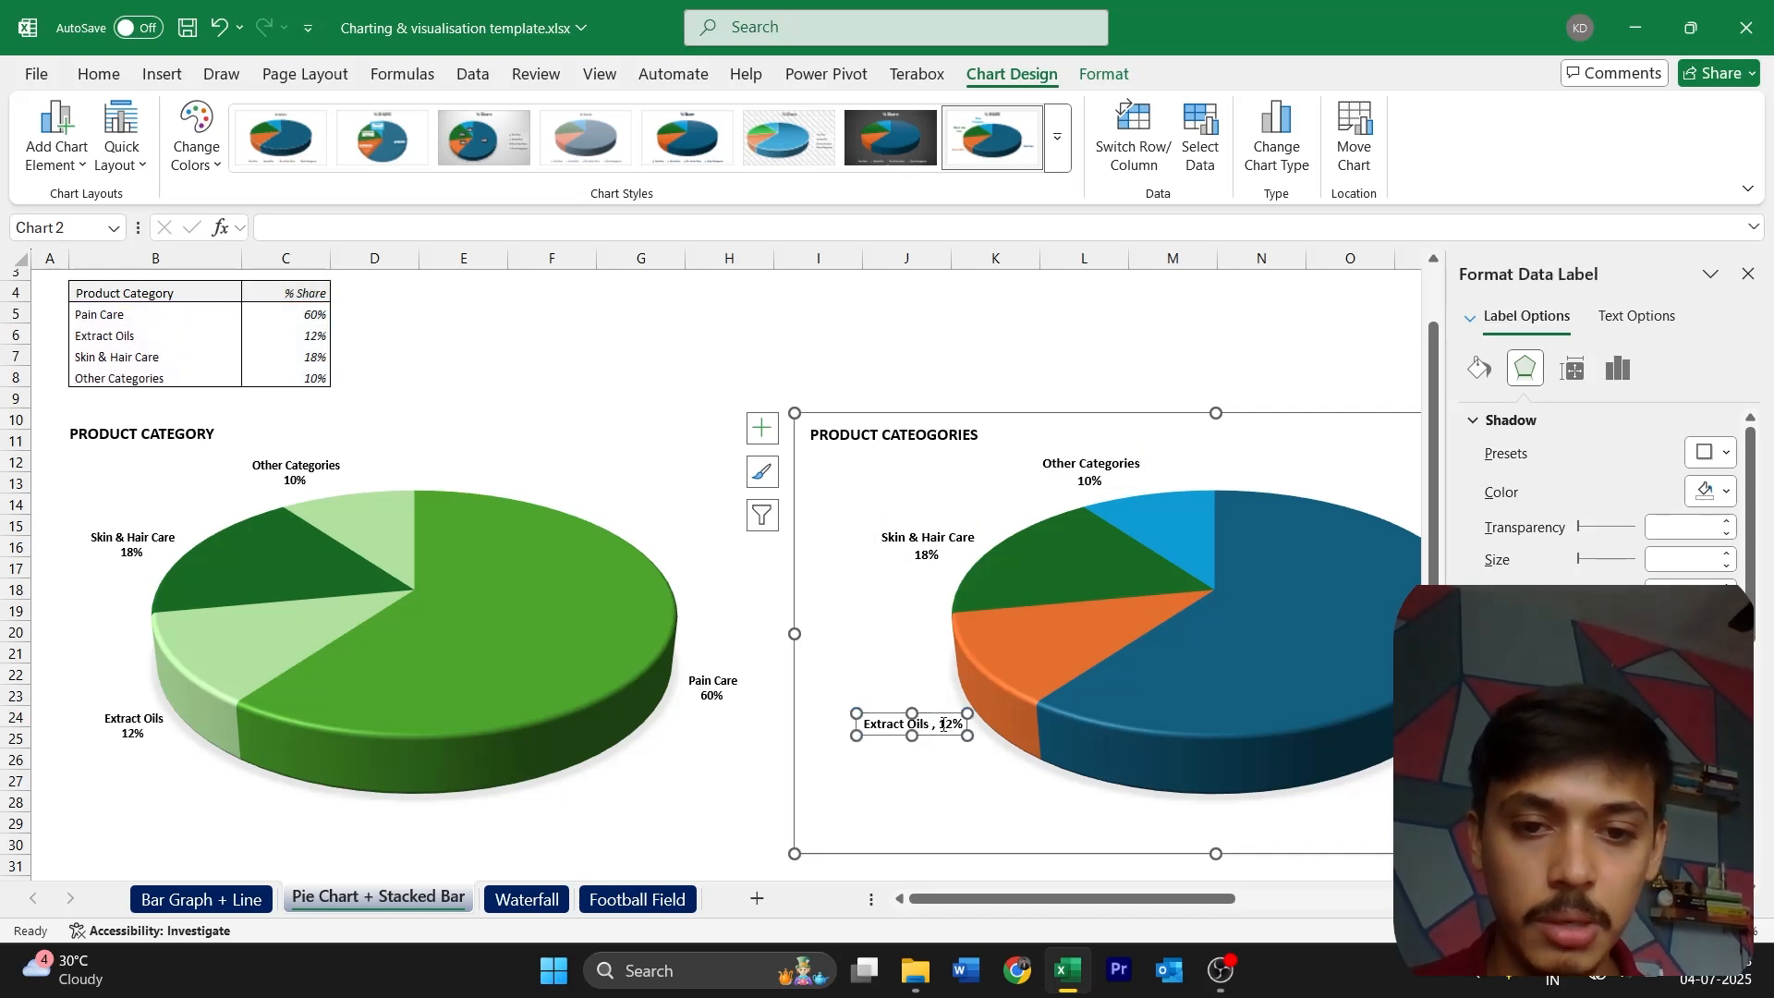
{"action": "left_click", "coordinate": [943, 725]}
{"action": "double_click", "coordinate": [942, 726]}
{"action": "left_click", "coordinate": [940, 727]}
{"action": "key", "text": "BackSpace"}
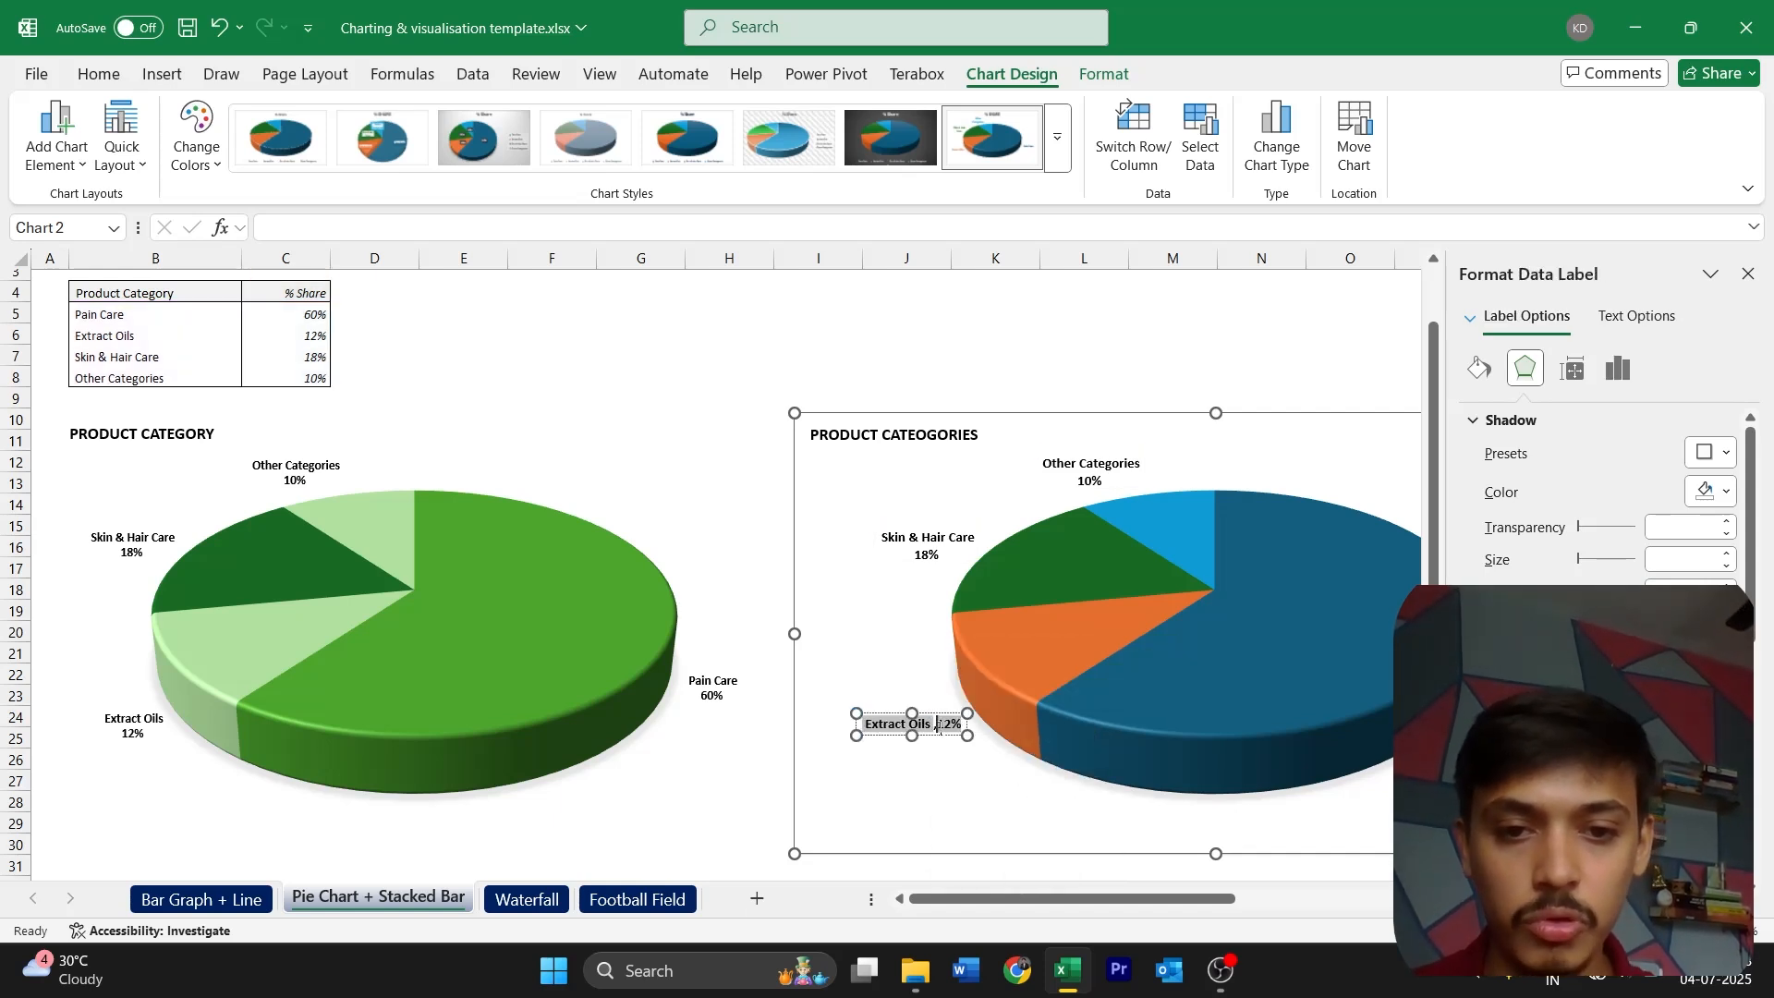
{"action": "key", "text": "Return"}
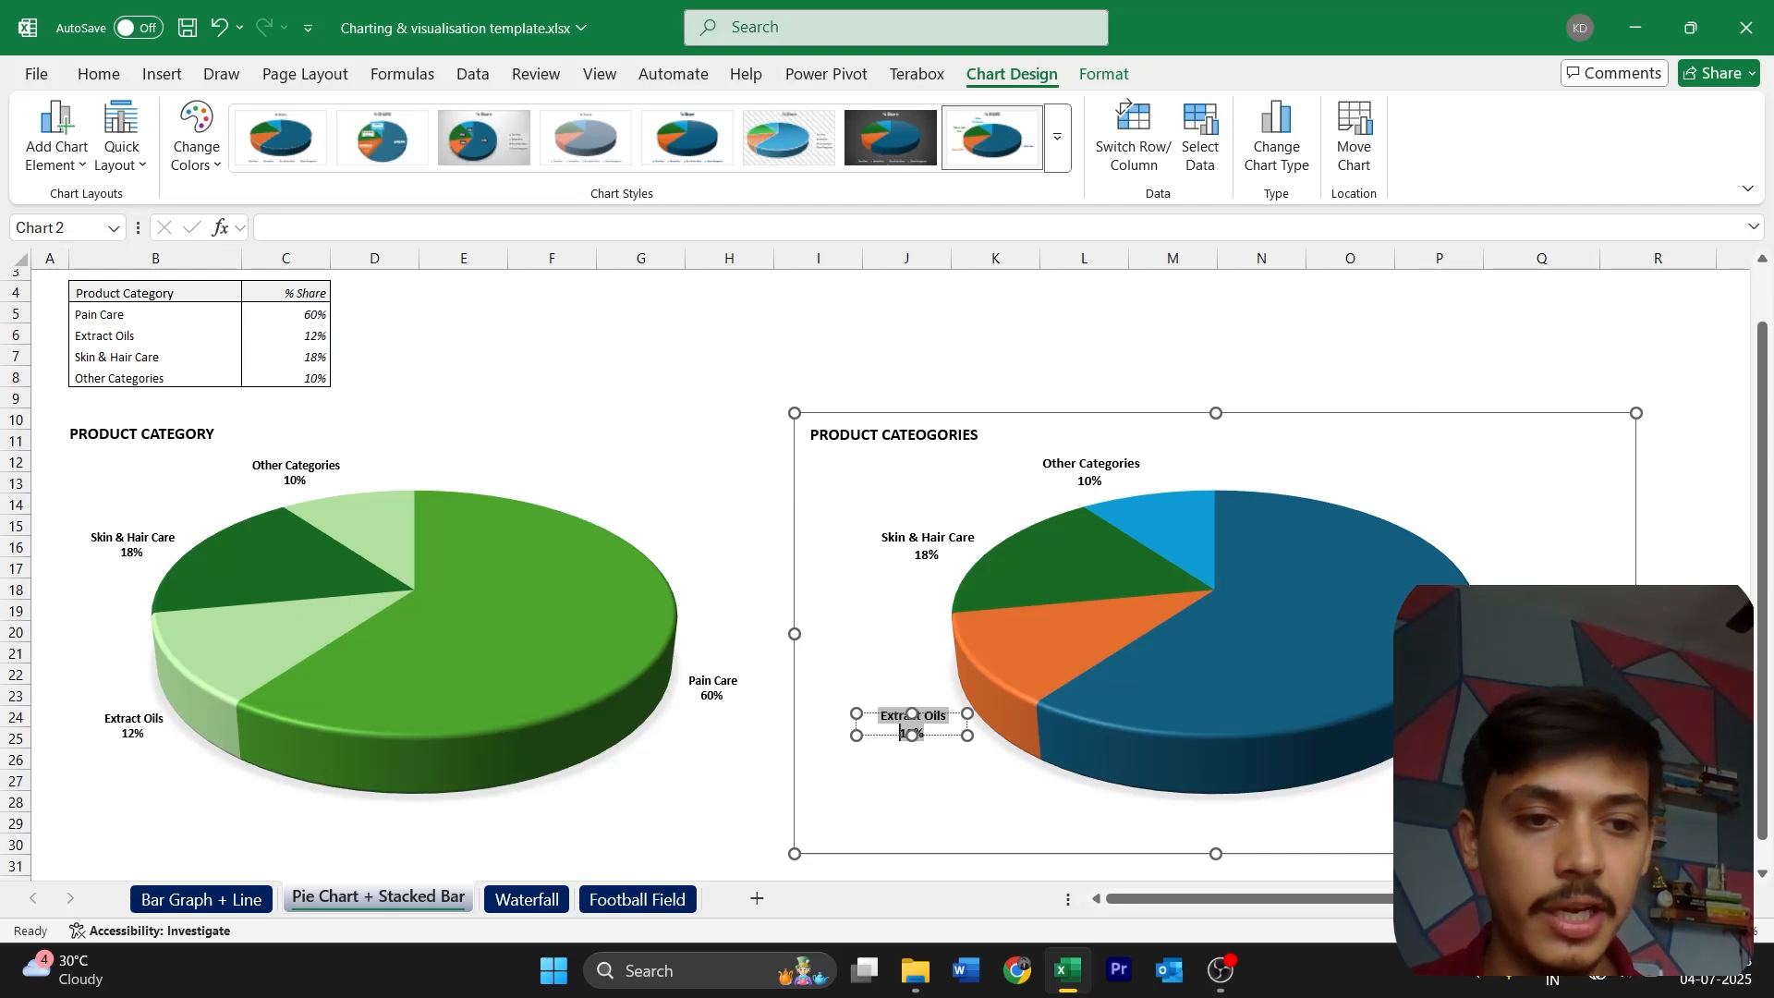
{"action": "left_click", "coordinate": [1534, 545]}
{"action": "left_click", "coordinate": [1734, 273]}
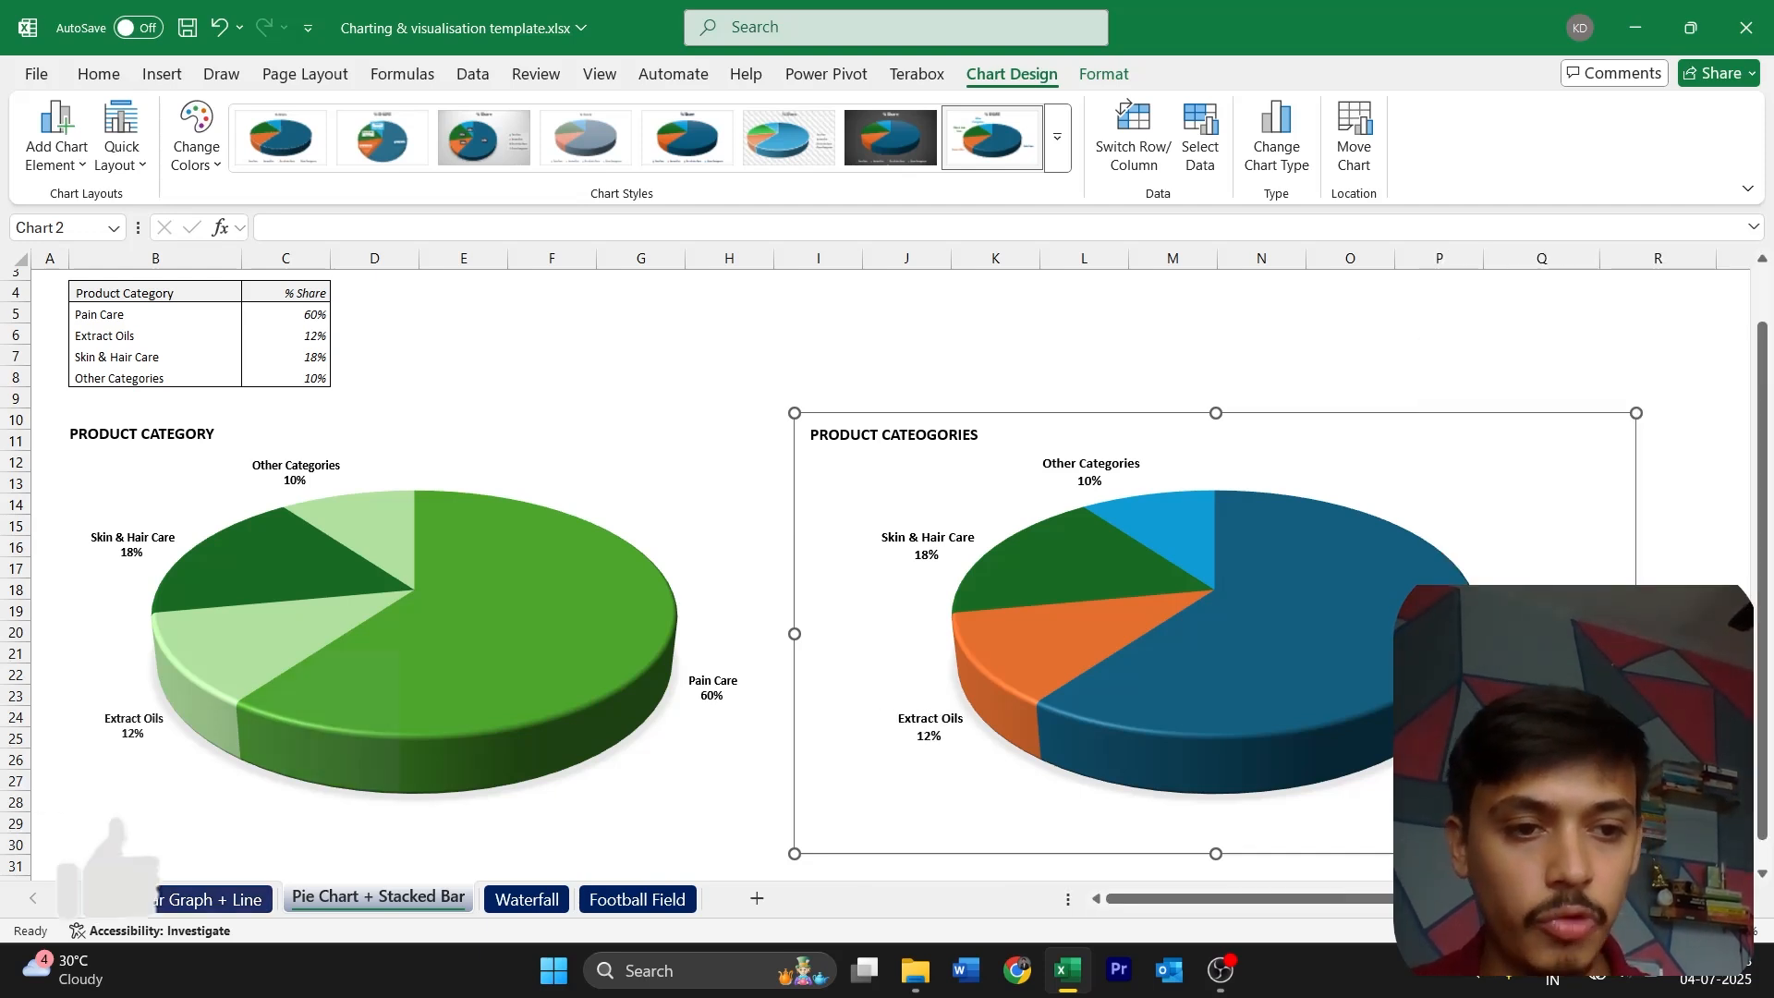
Move the Other Categories data label slightly to the right so it sits above its light blue slice
{"action": "left_click", "coordinate": [1067, 480]}
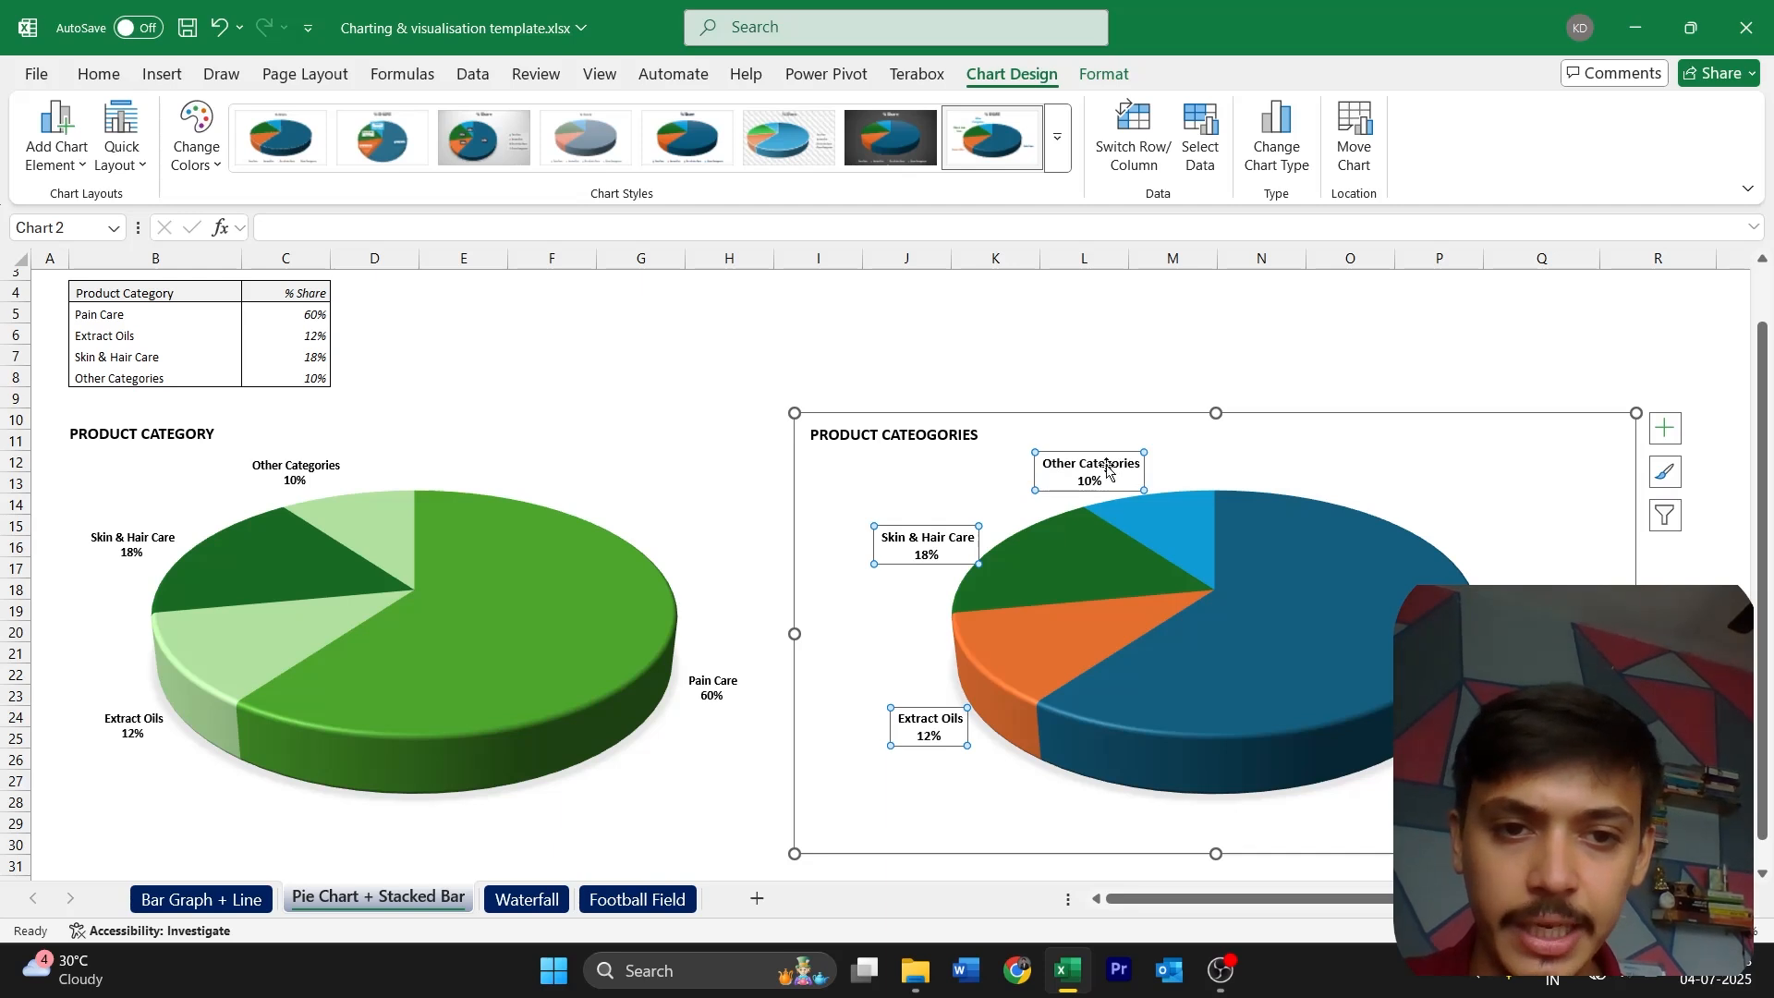
{"action": "left_click", "coordinate": [1108, 463]}
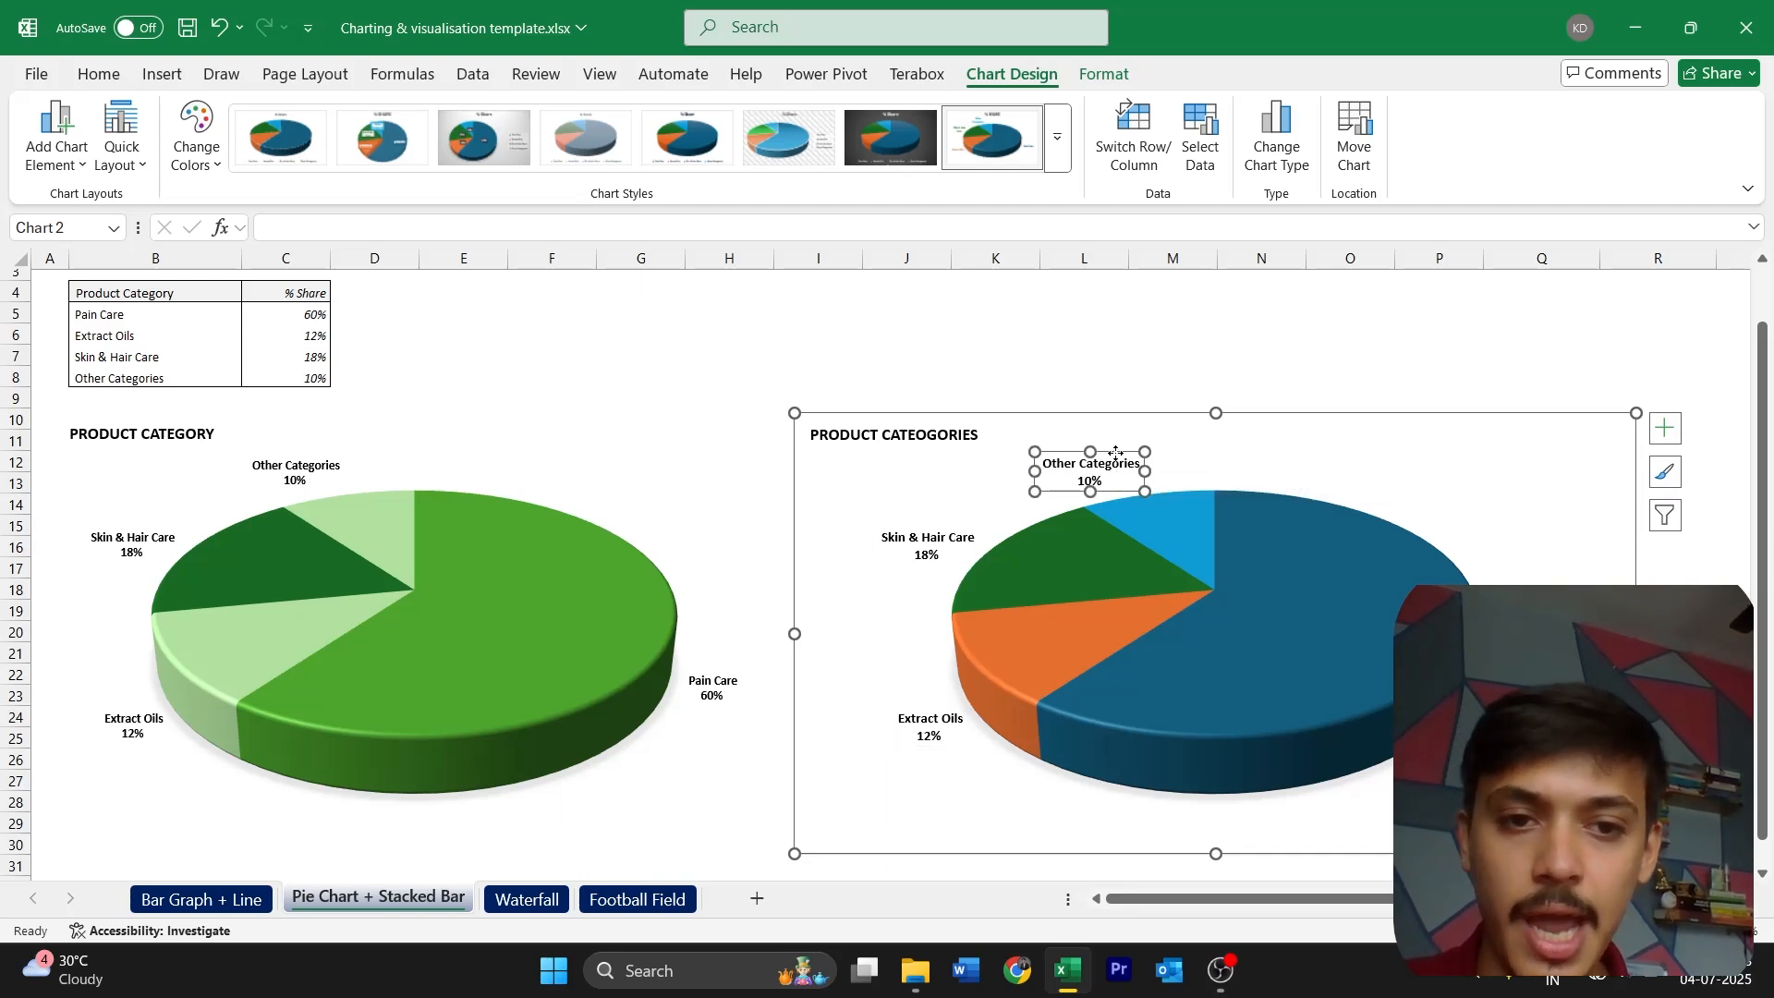
{"action": "left_click_drag", "start_coordinate": [1116, 452], "coordinate": [1358, 446]}
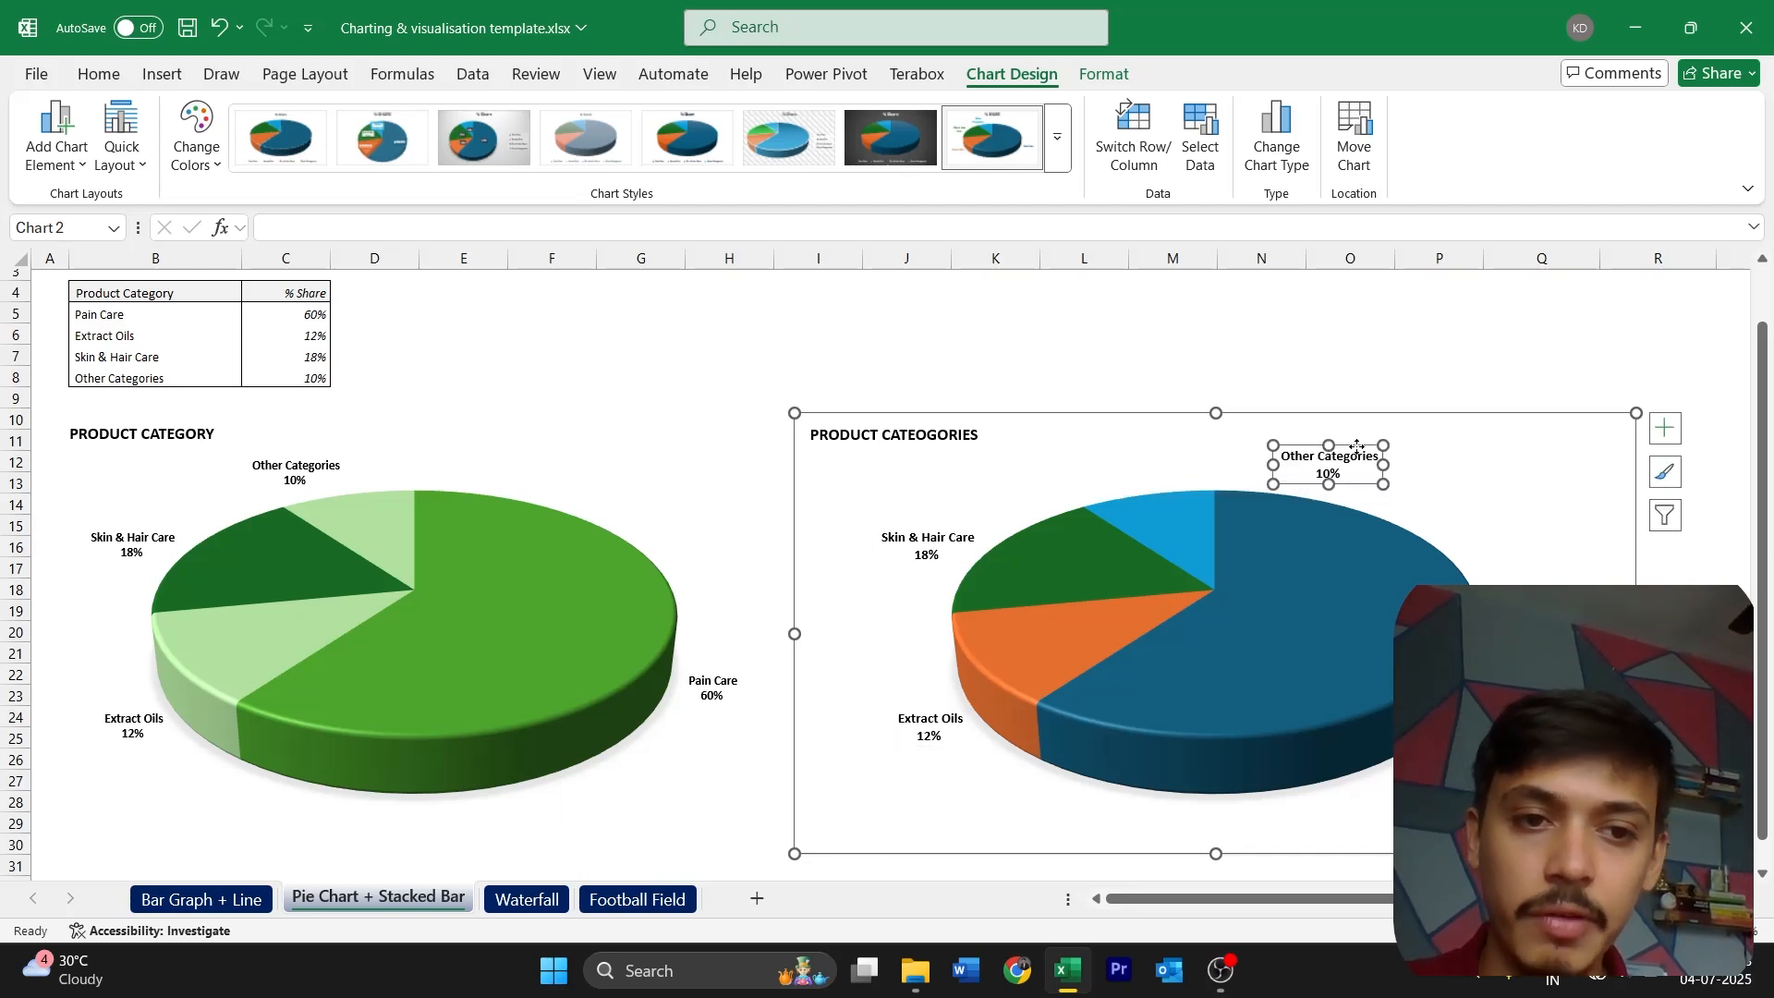
{"action": "key", "text": "ctrl+z"}
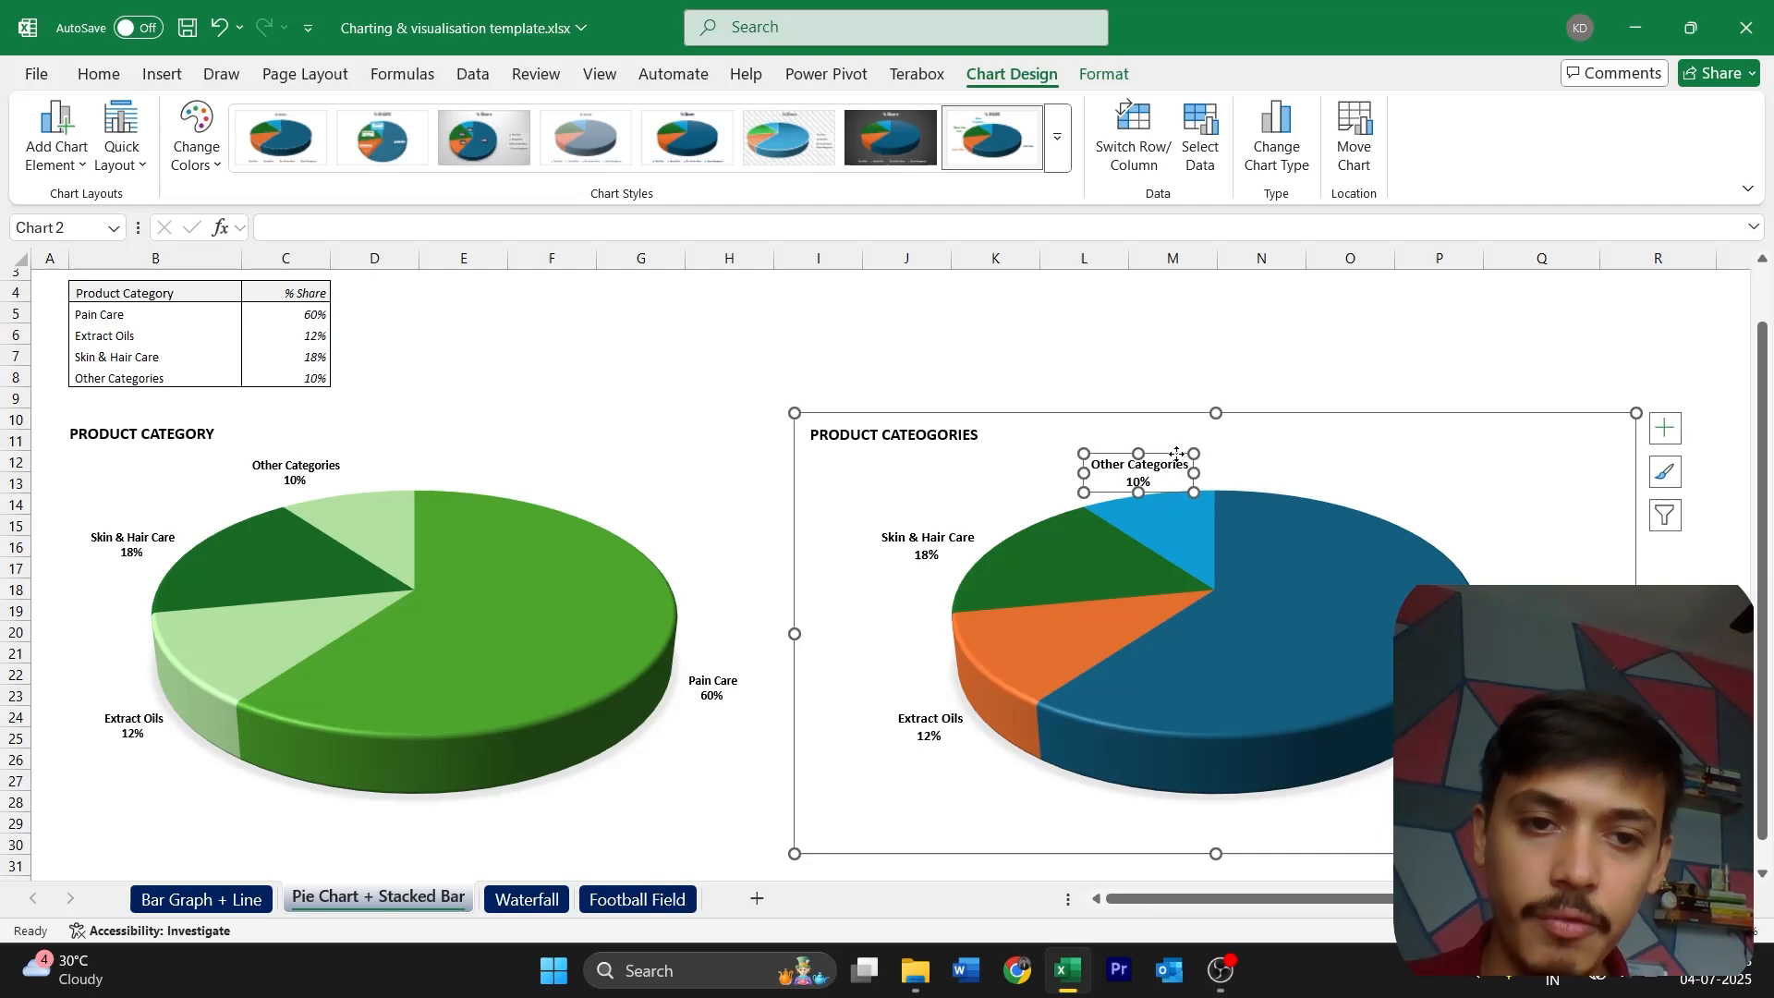
{"action": "left_click", "coordinate": [1293, 471]}
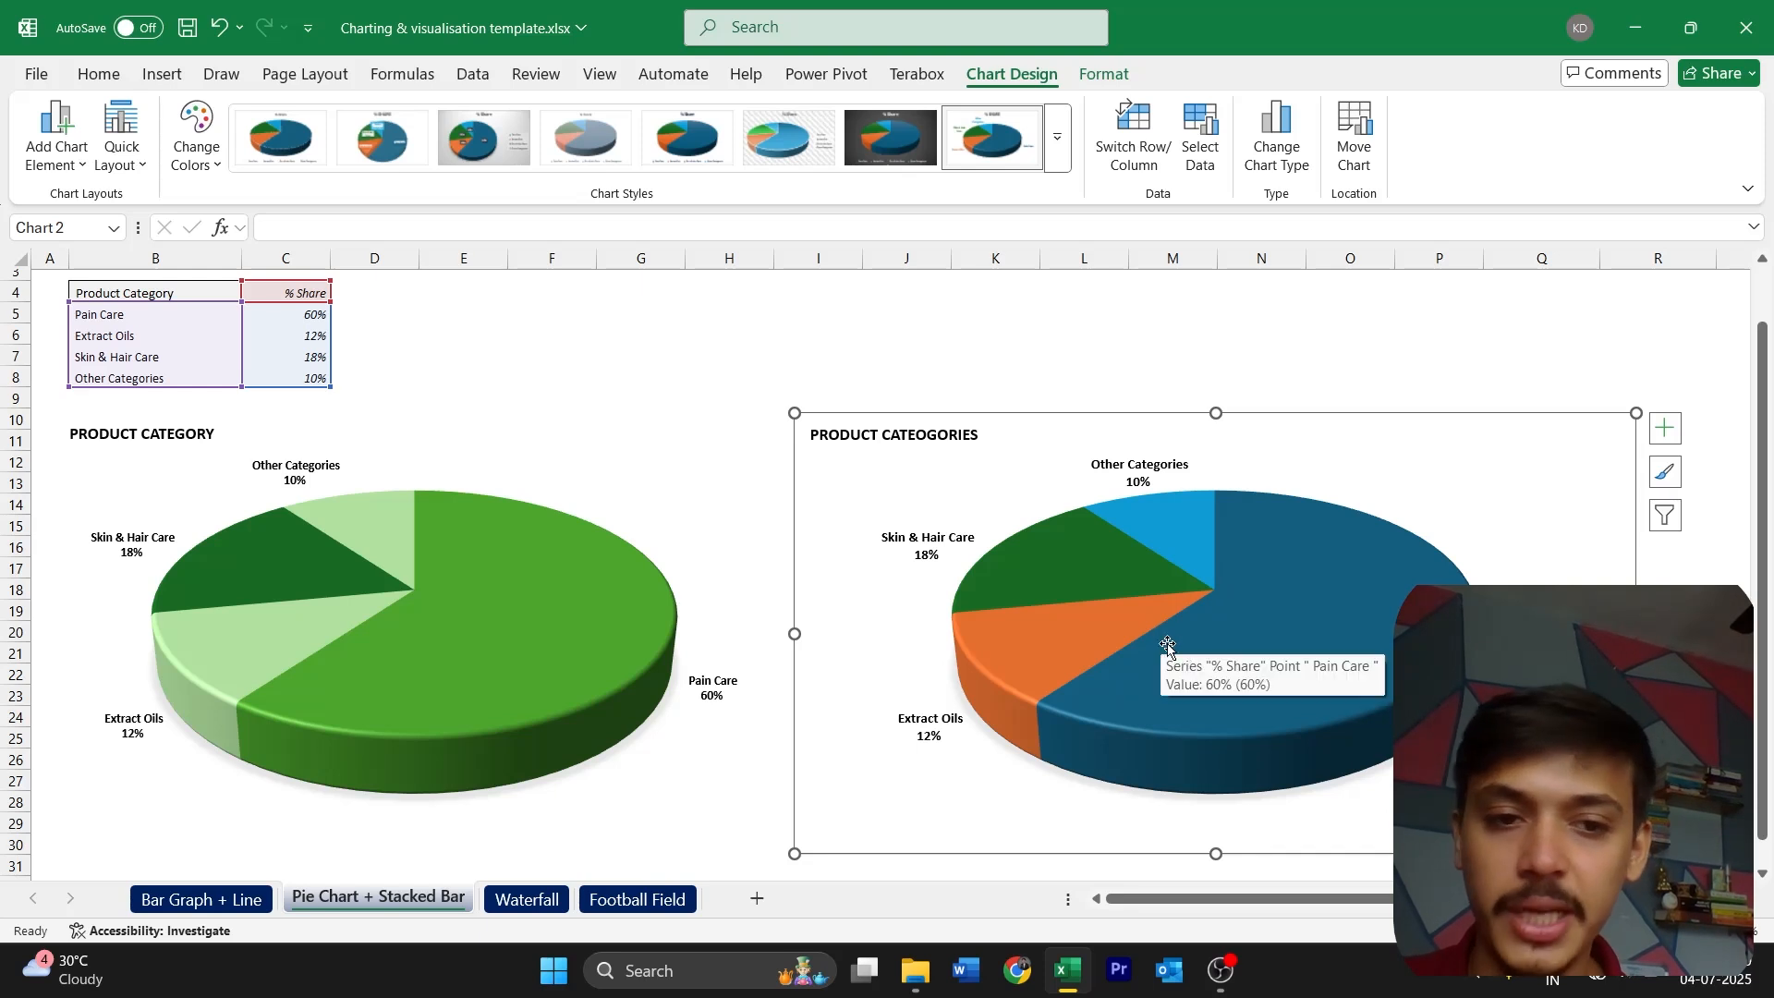
Select the pie series in the new Product Categories chart
{"action": "left_click", "coordinate": [1330, 632]}
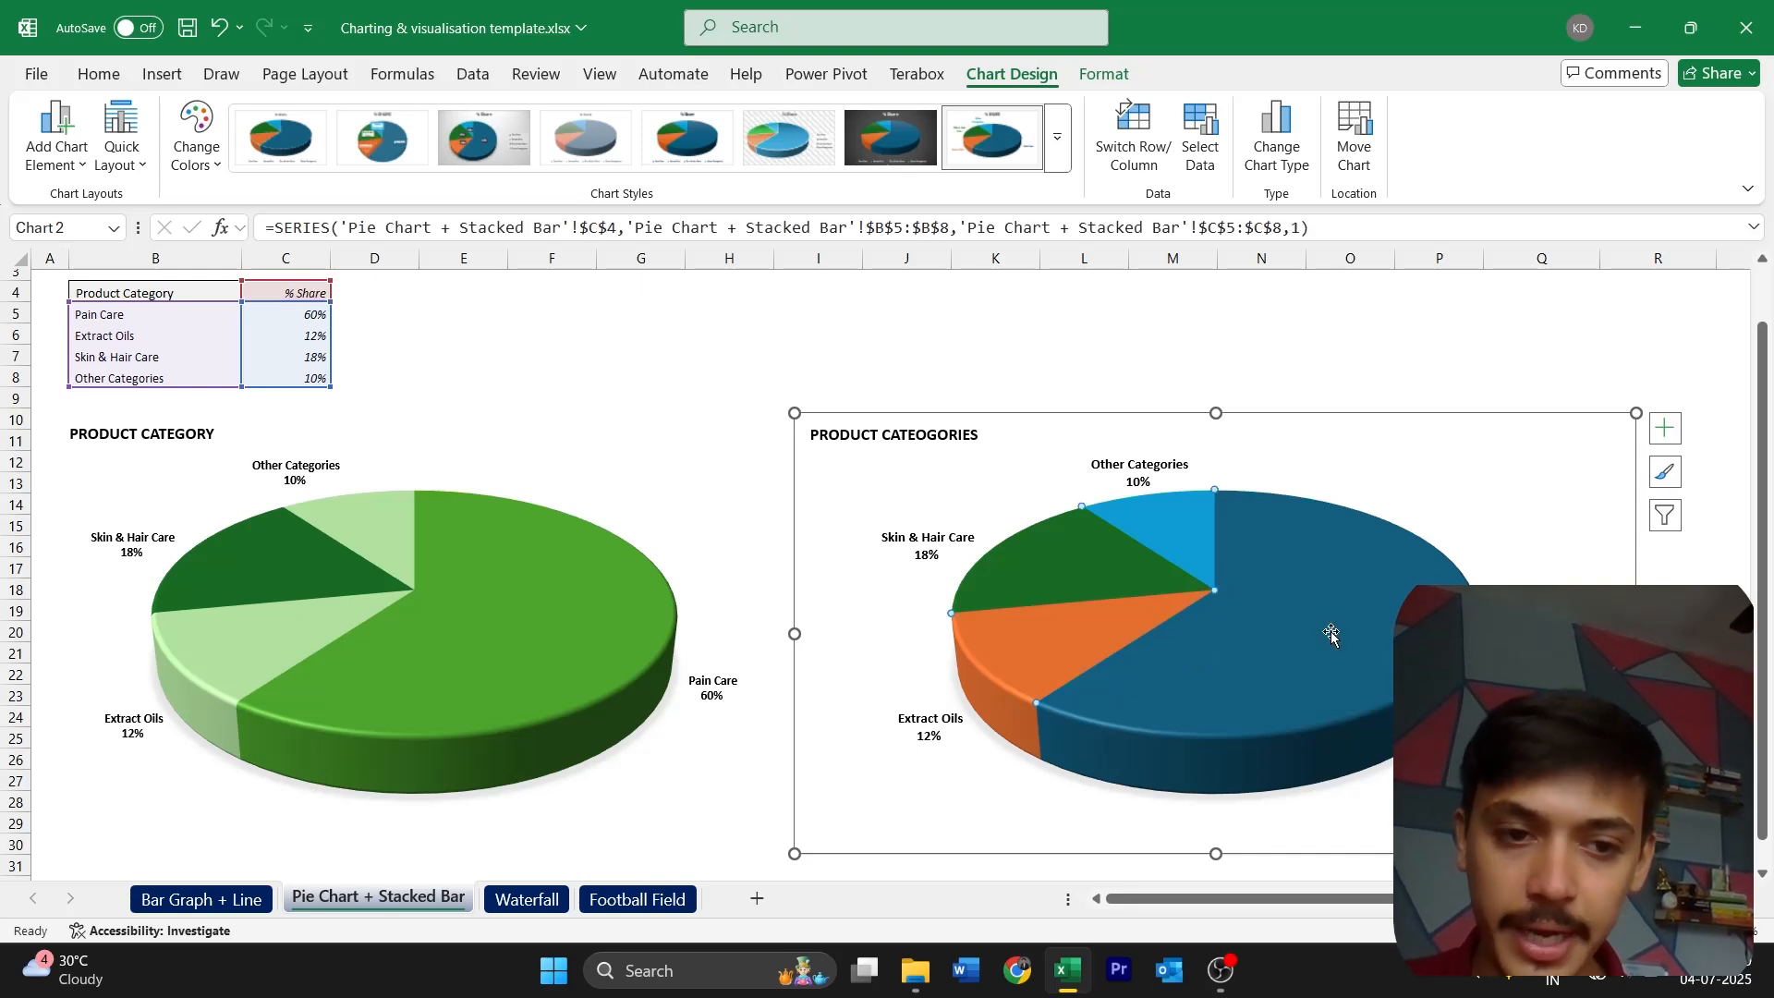
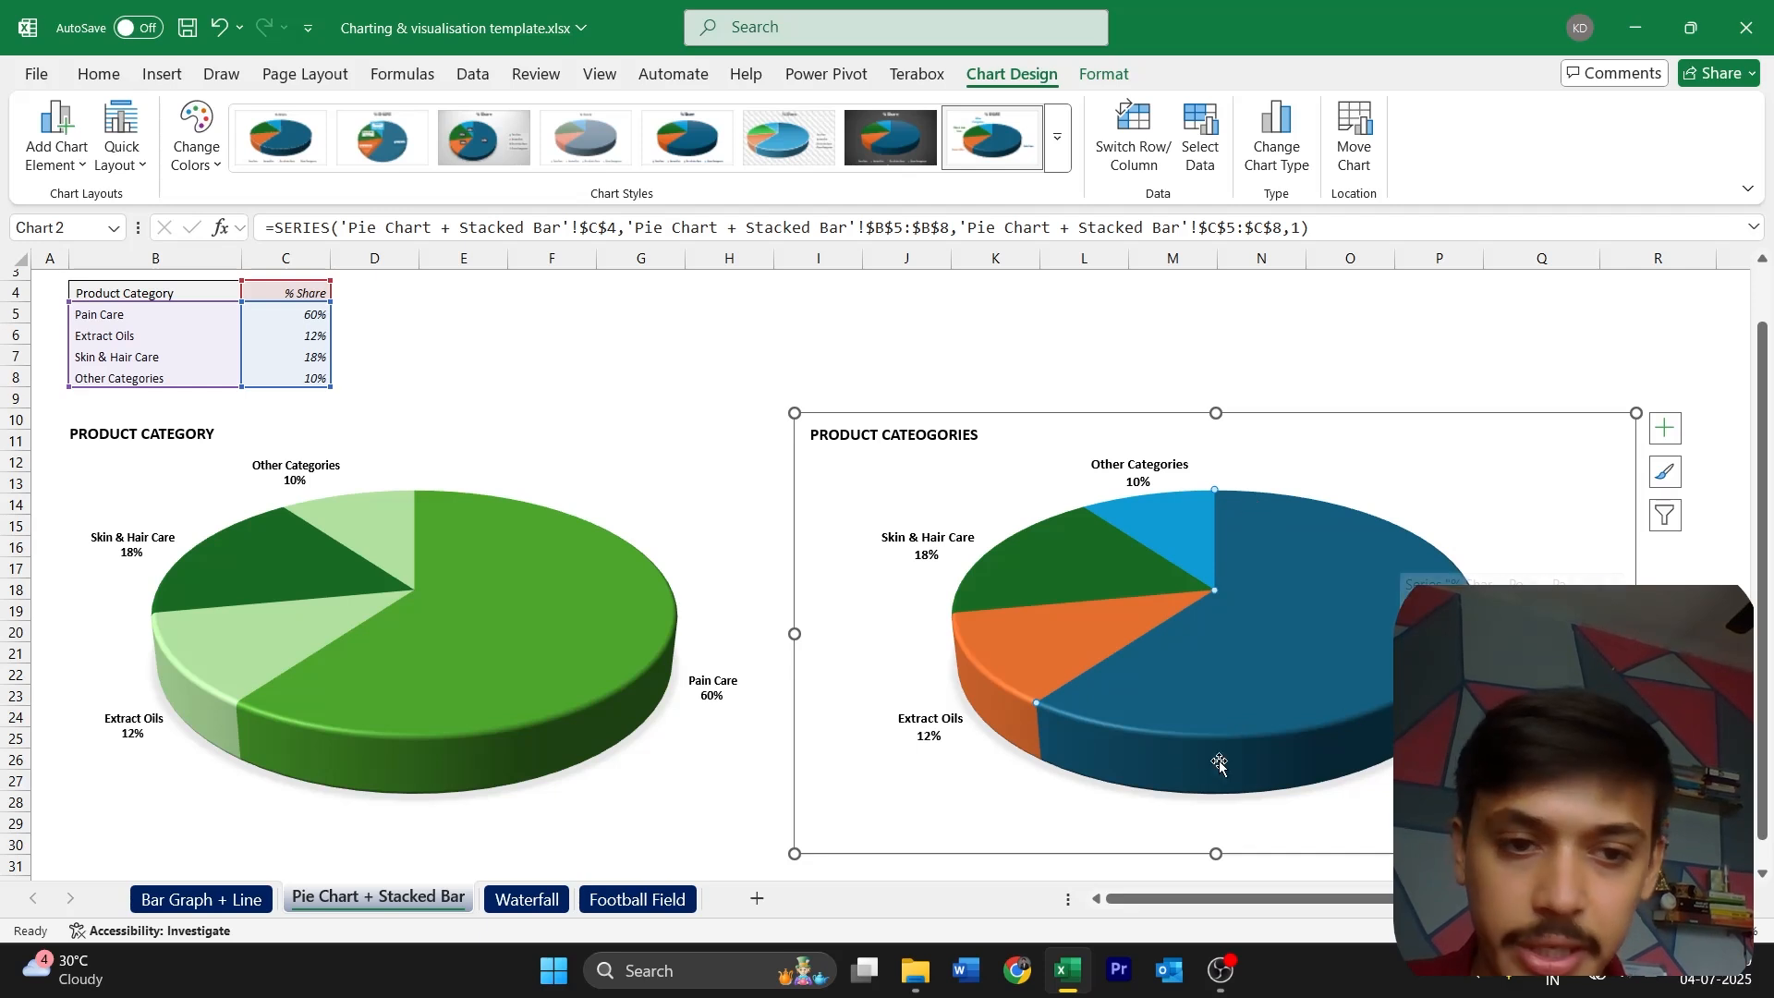
Fill the Pain Care slice of the new pie chart with the Green, Accent 6 theme color
{"action": "left_click", "coordinate": [109, 78]}
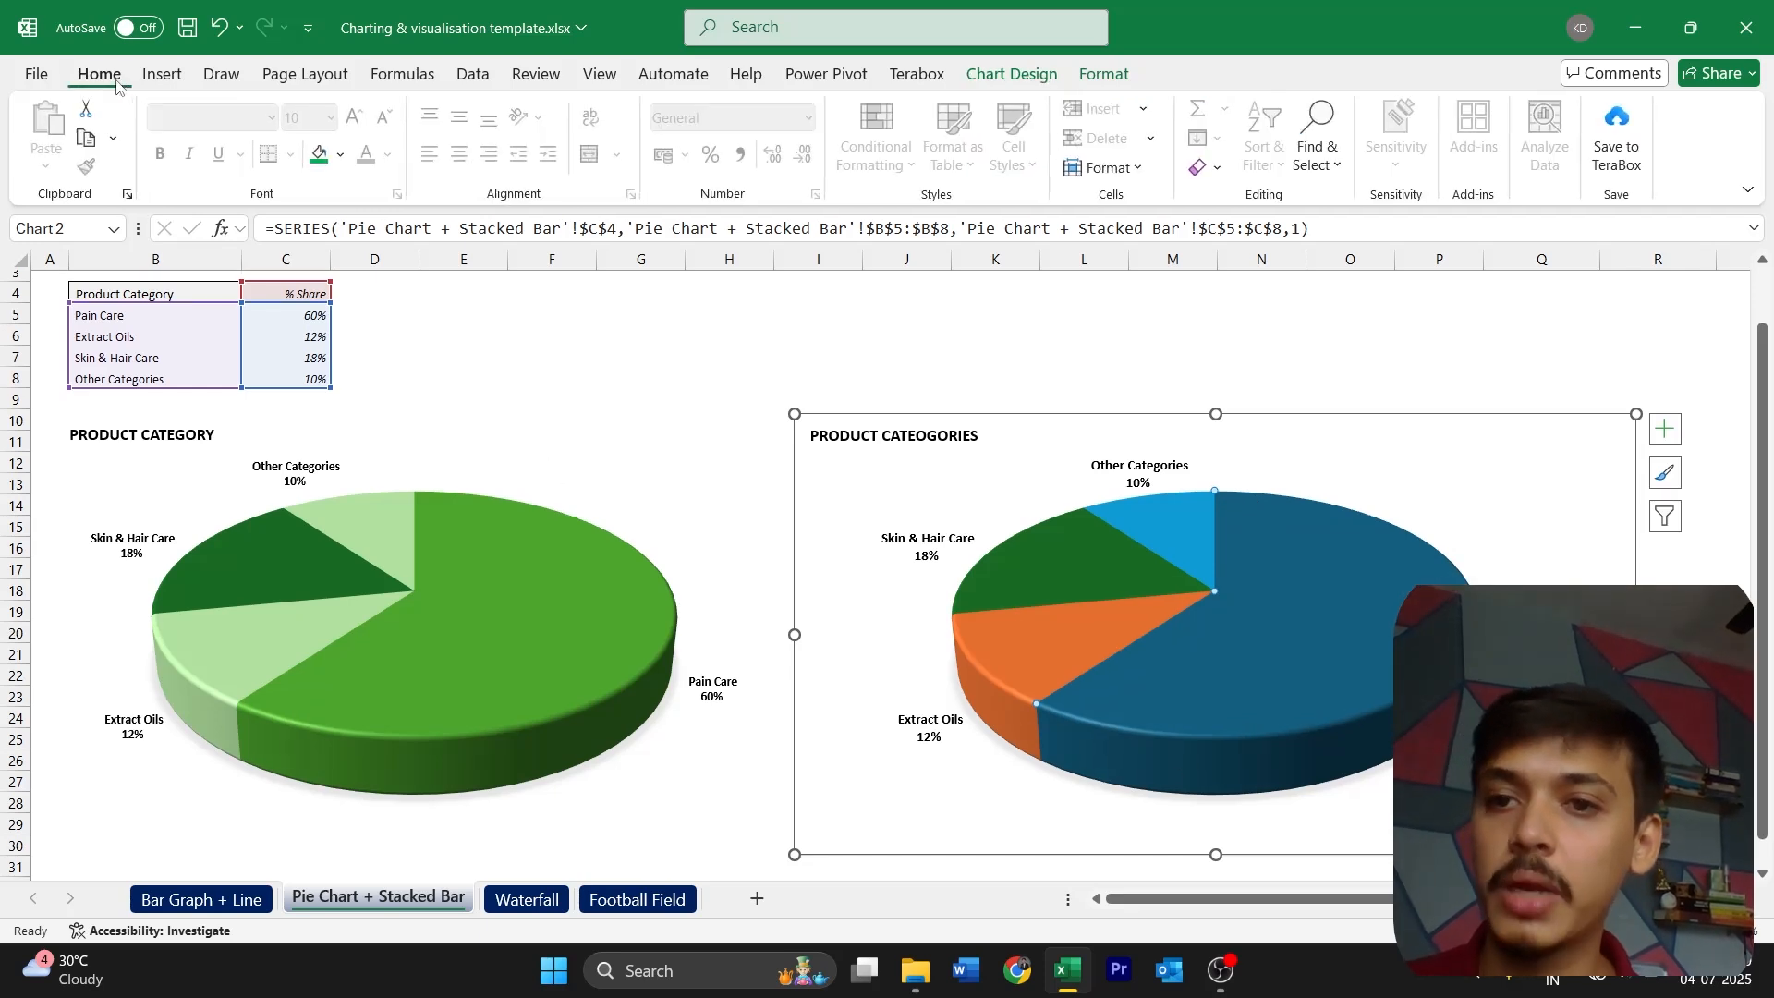
{"action": "left_click", "coordinate": [342, 156]}
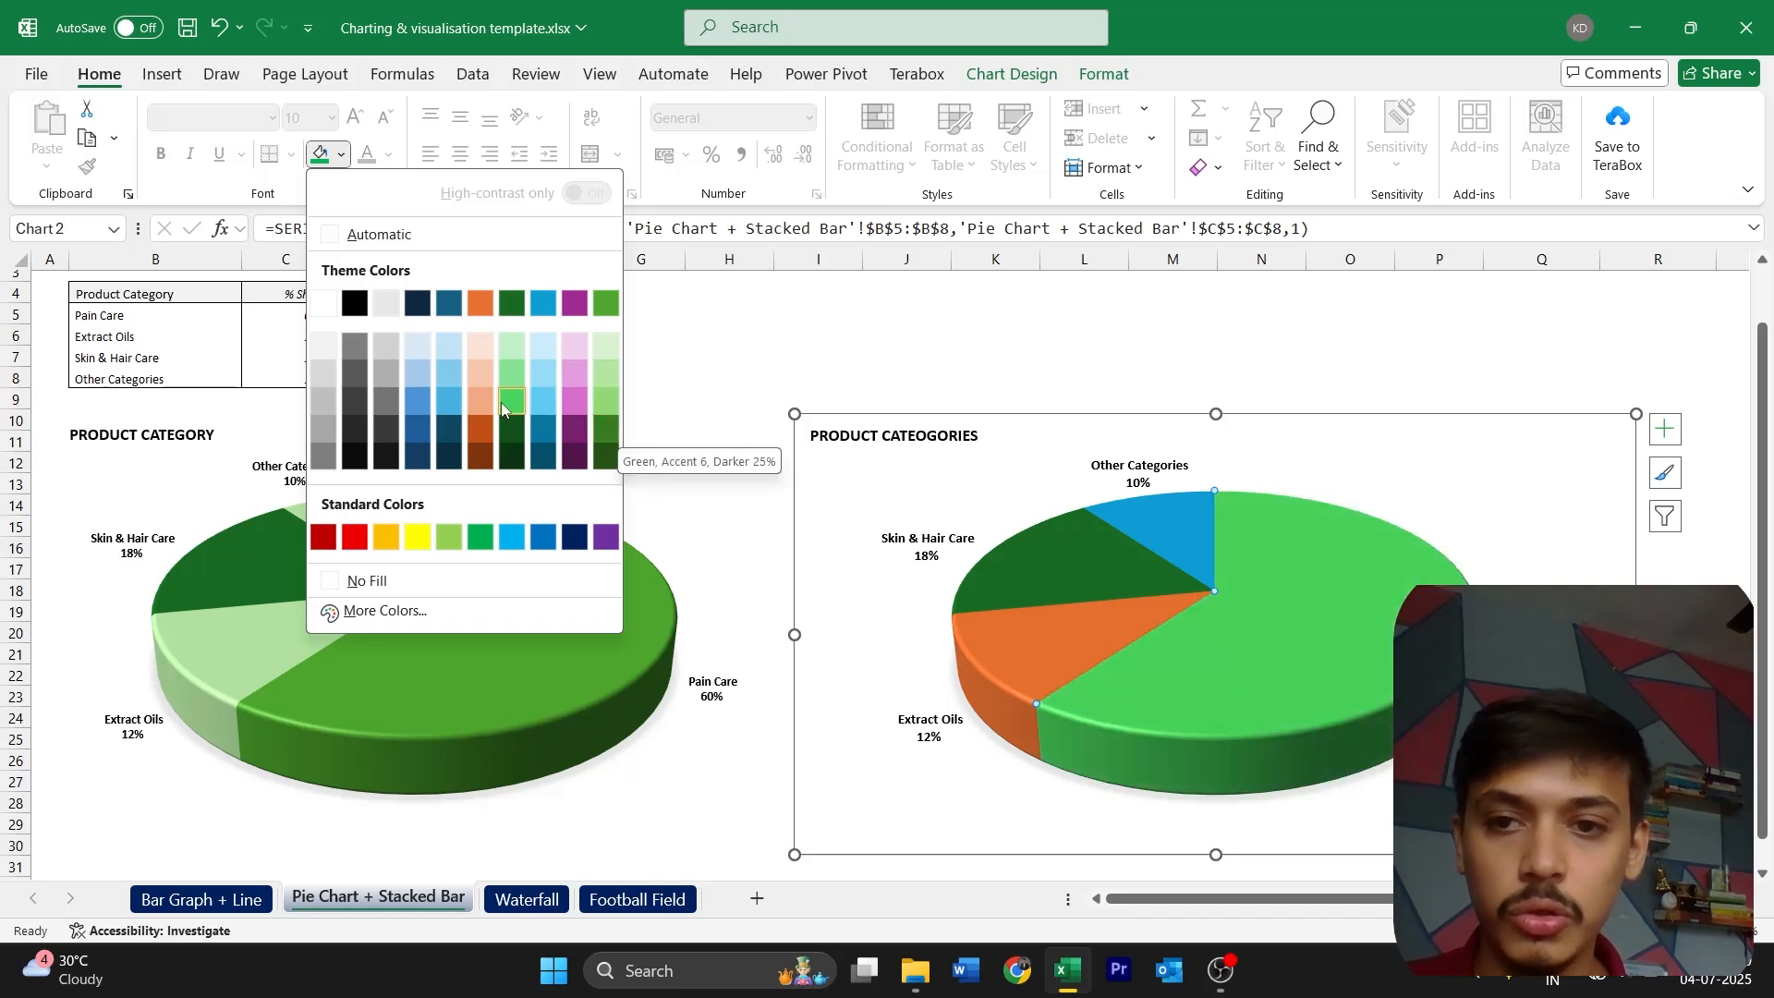
{"action": "left_click", "coordinate": [605, 302]}
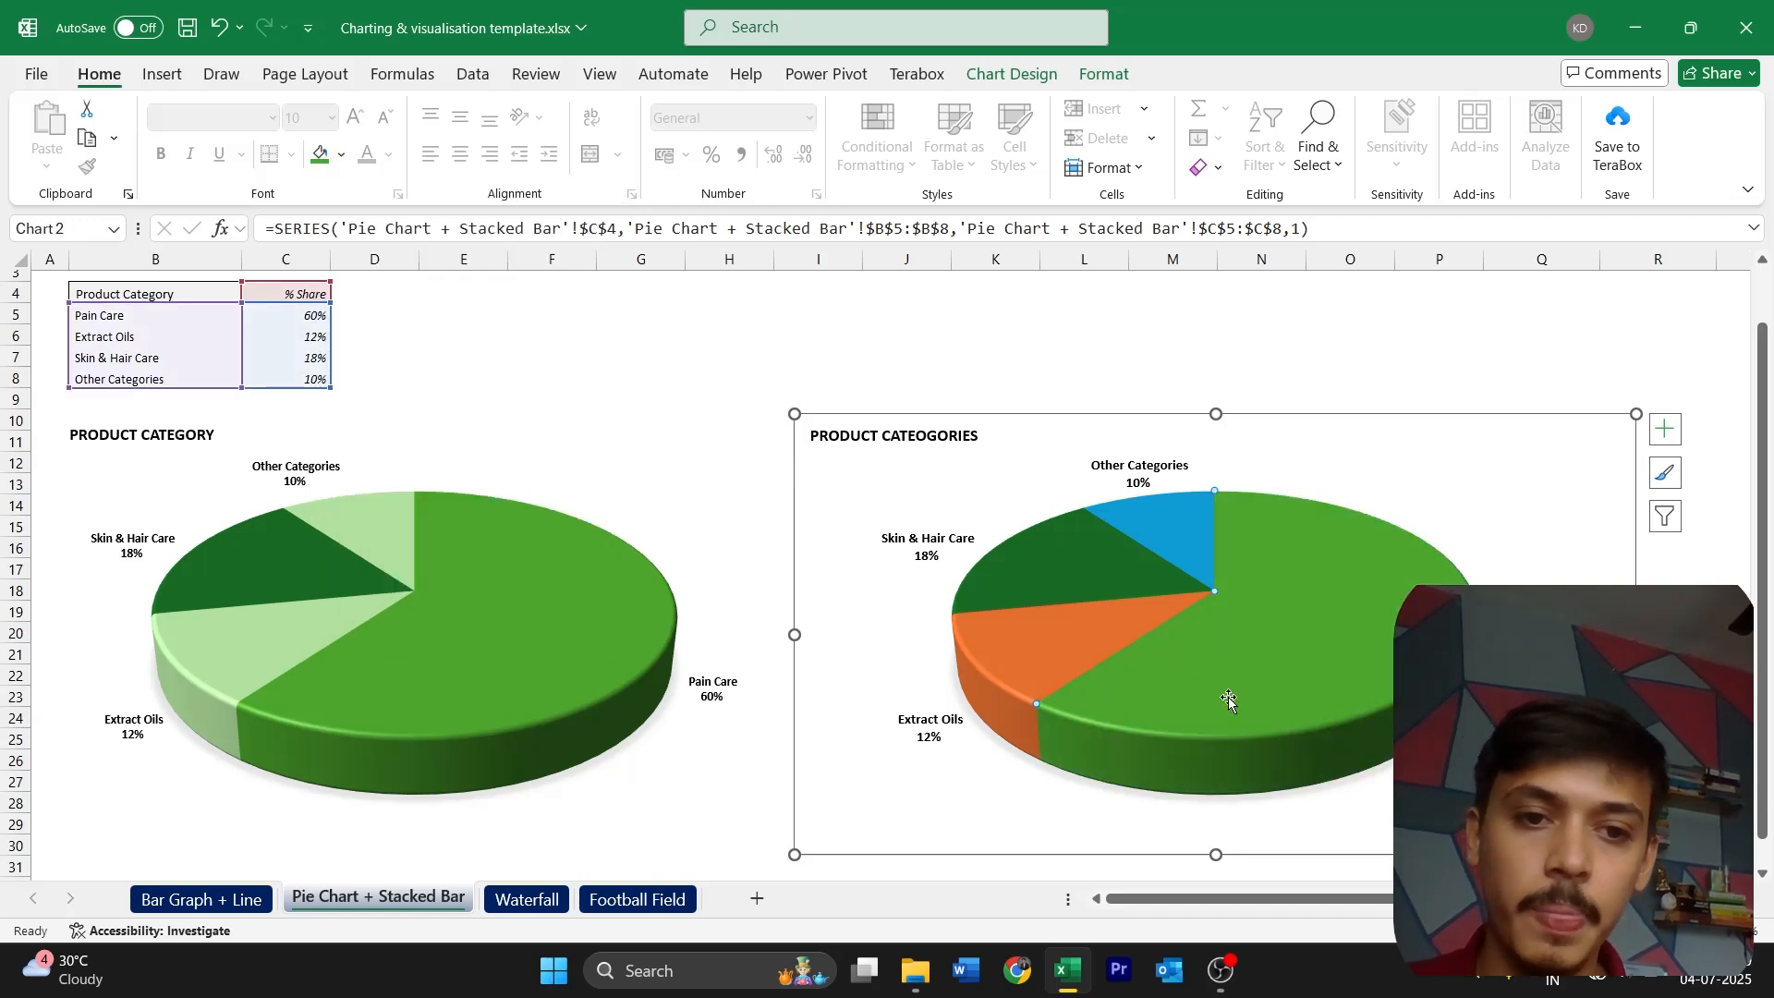
Fill the Other Categories and Extract Oils slices with the template's light green tint of Accent 6
{"action": "left_click", "coordinate": [1182, 553]}
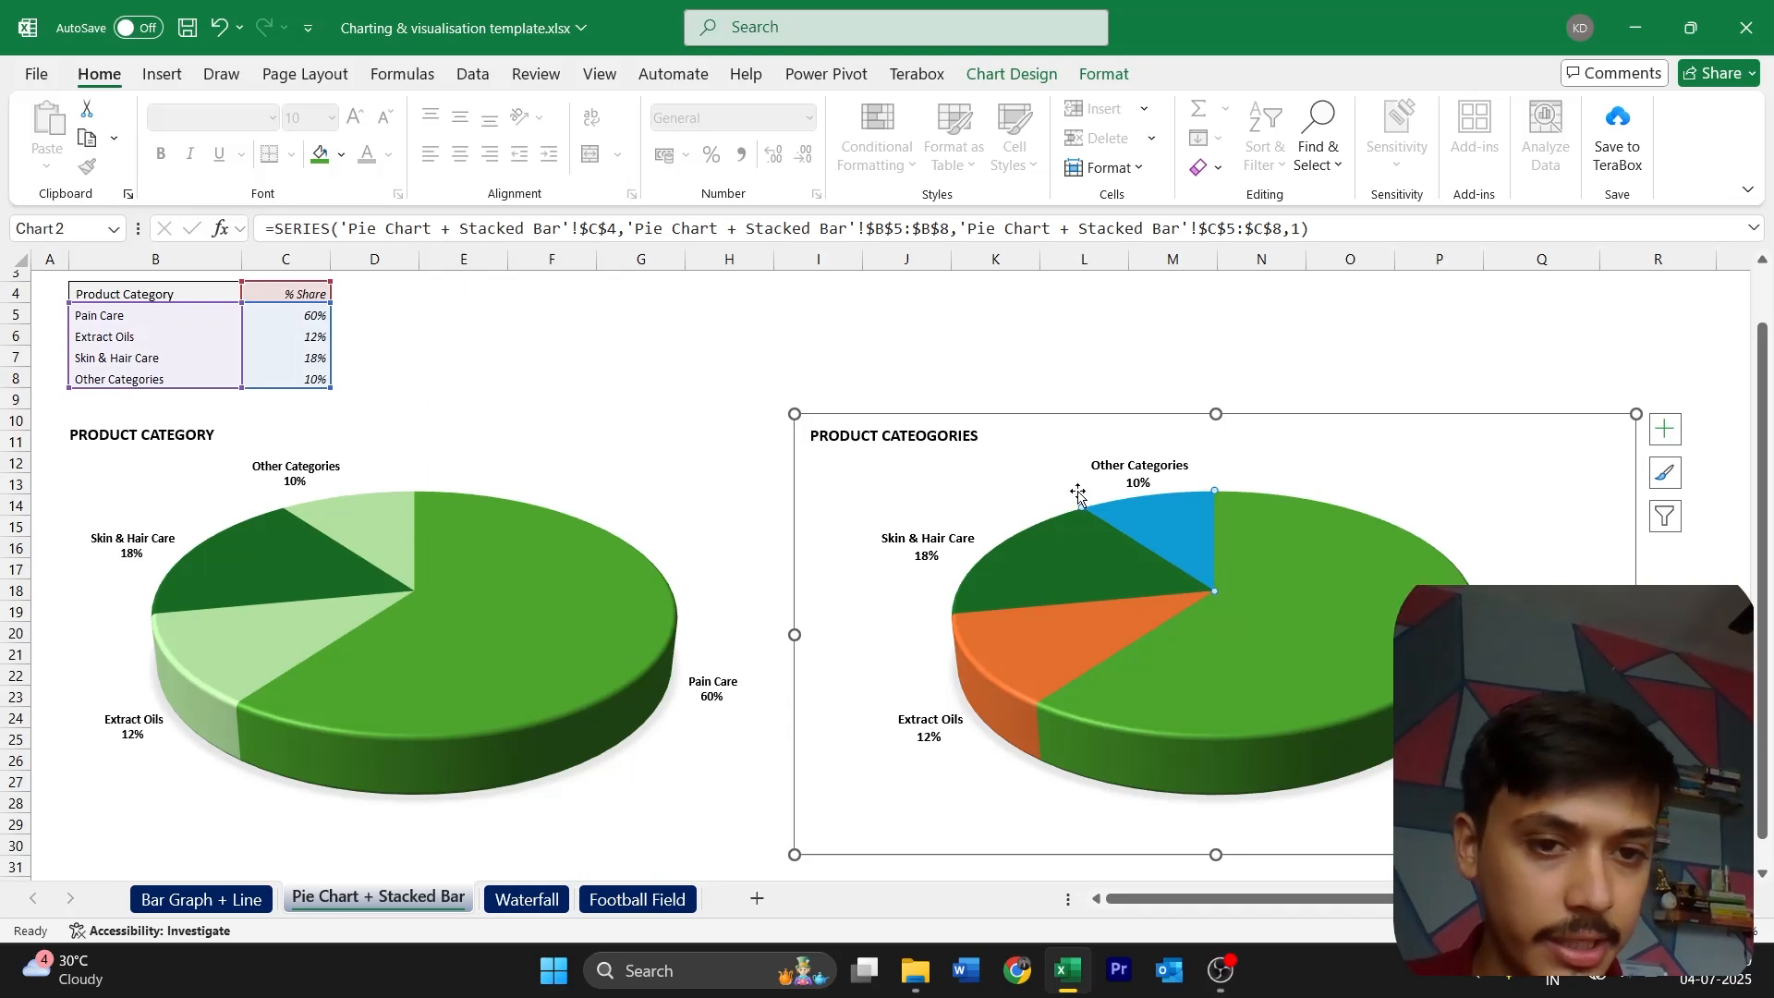
{"action": "left_click", "coordinate": [342, 156]}
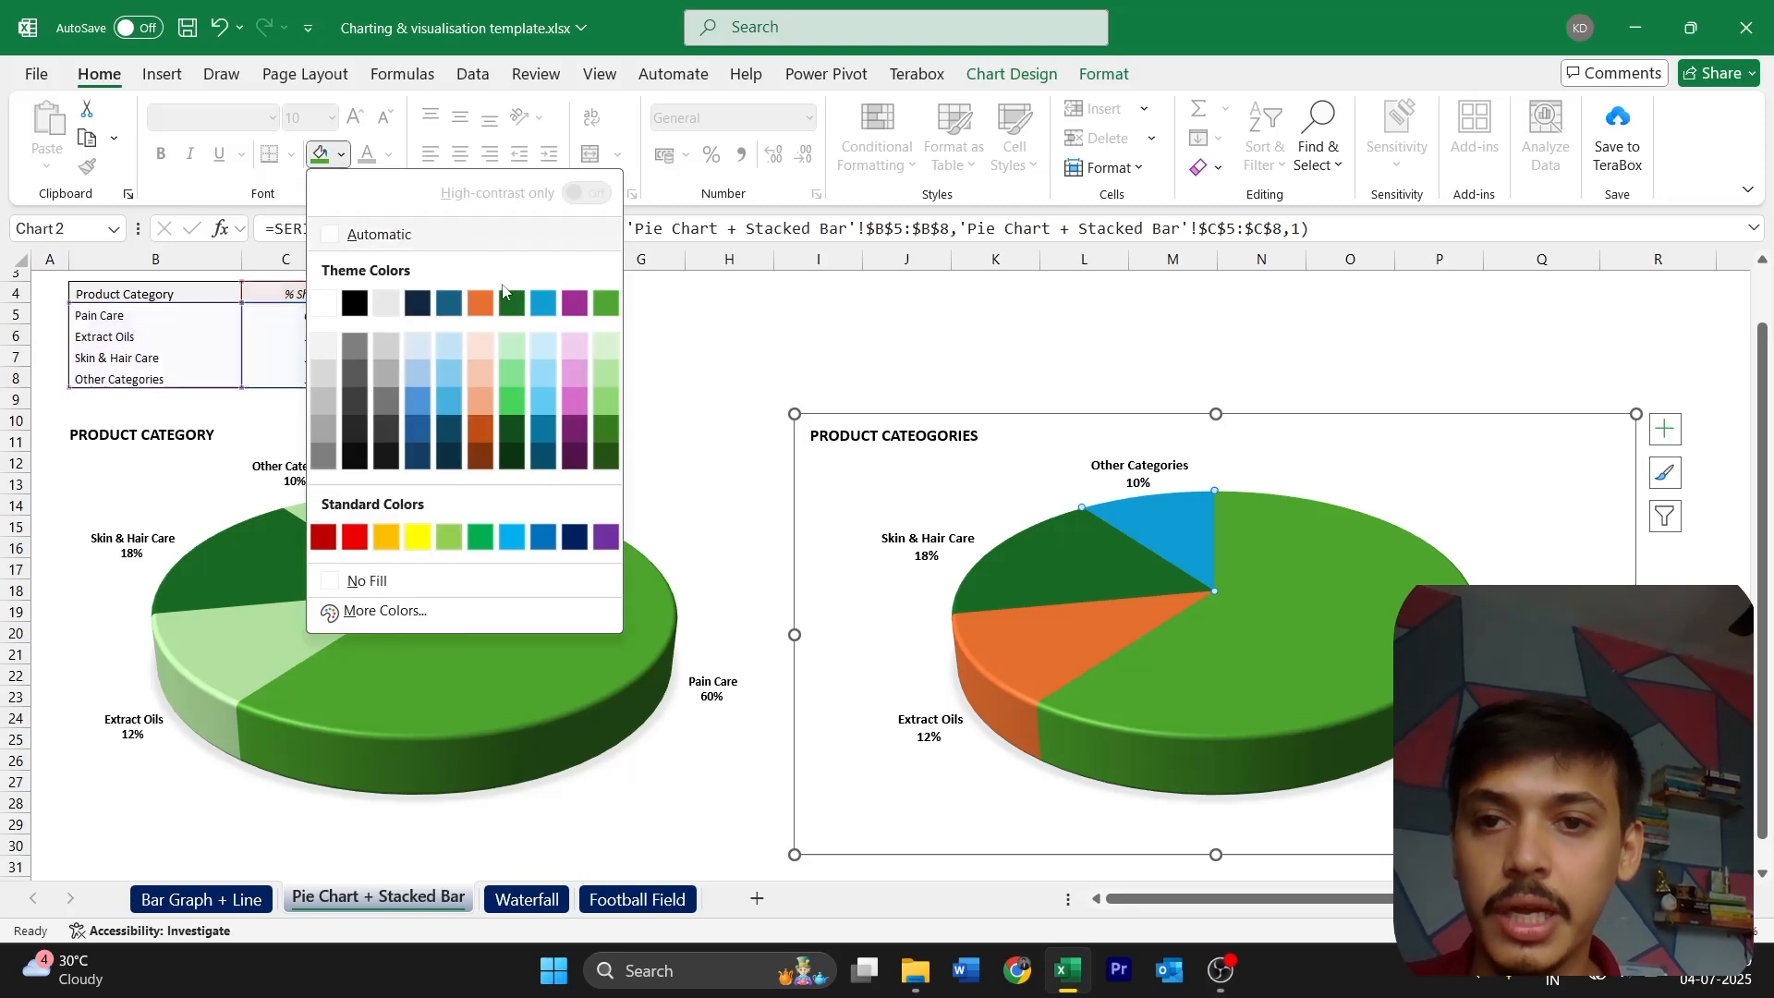
{"action": "left_click", "coordinate": [605, 374]}
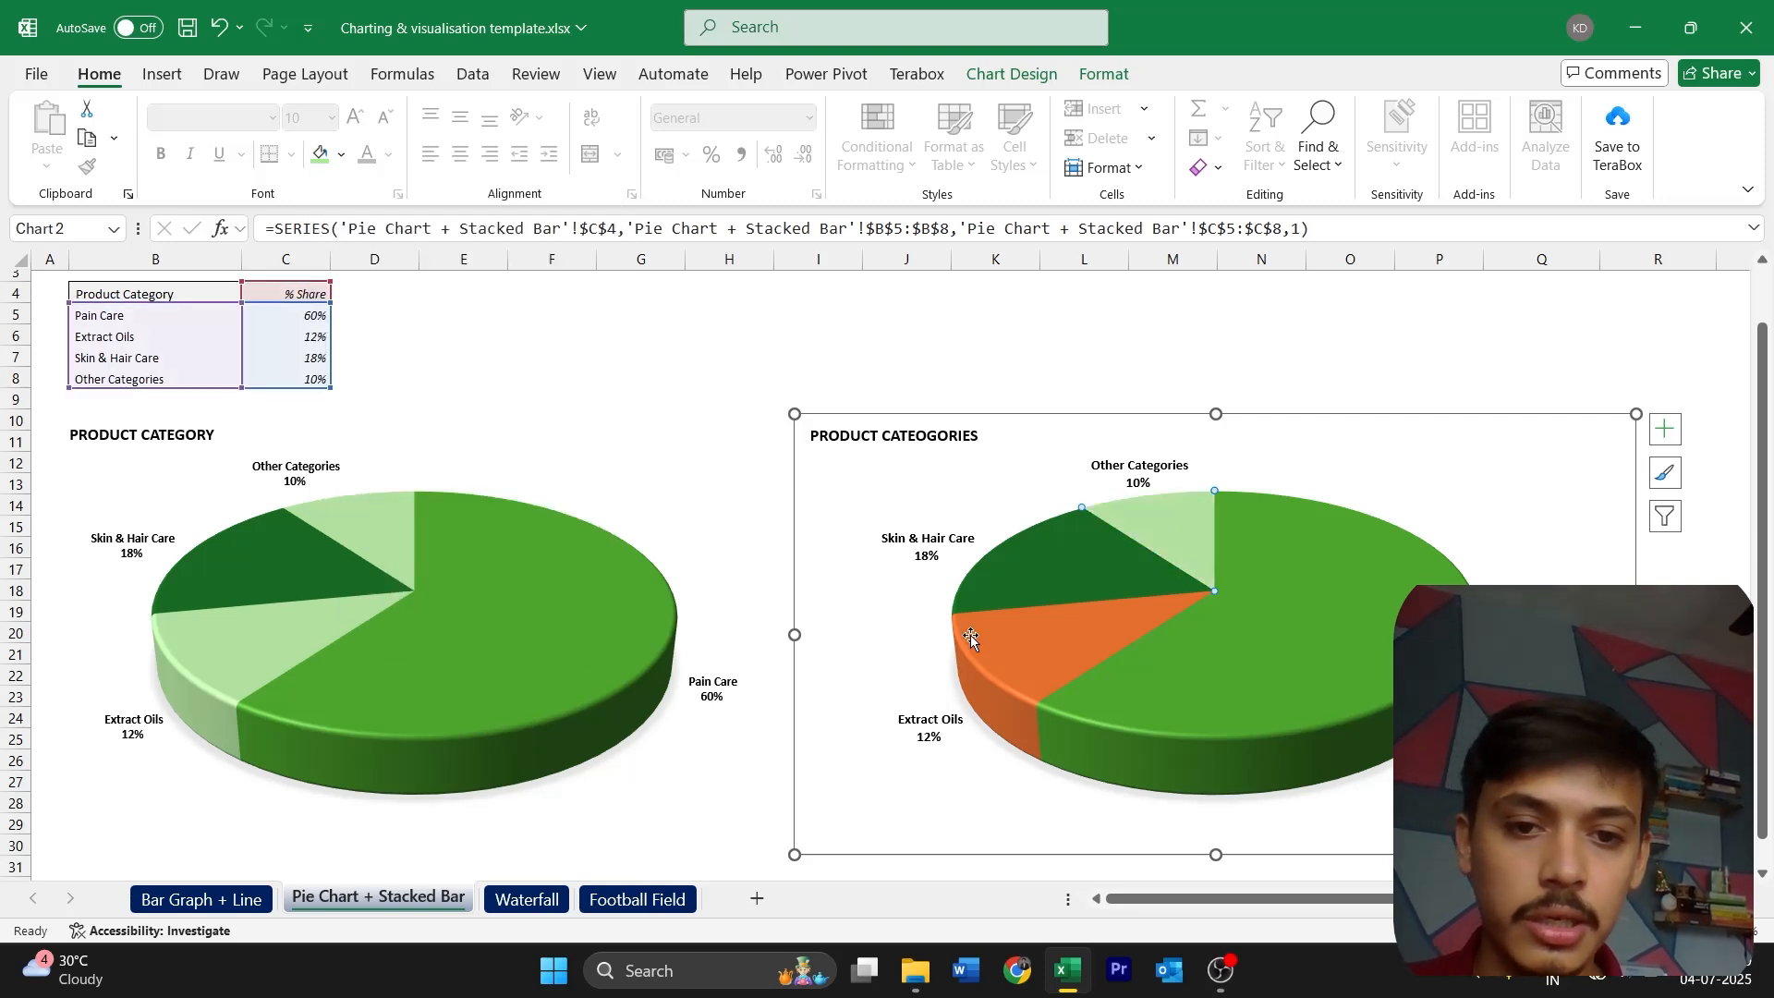
{"action": "left_click", "coordinate": [1009, 659]}
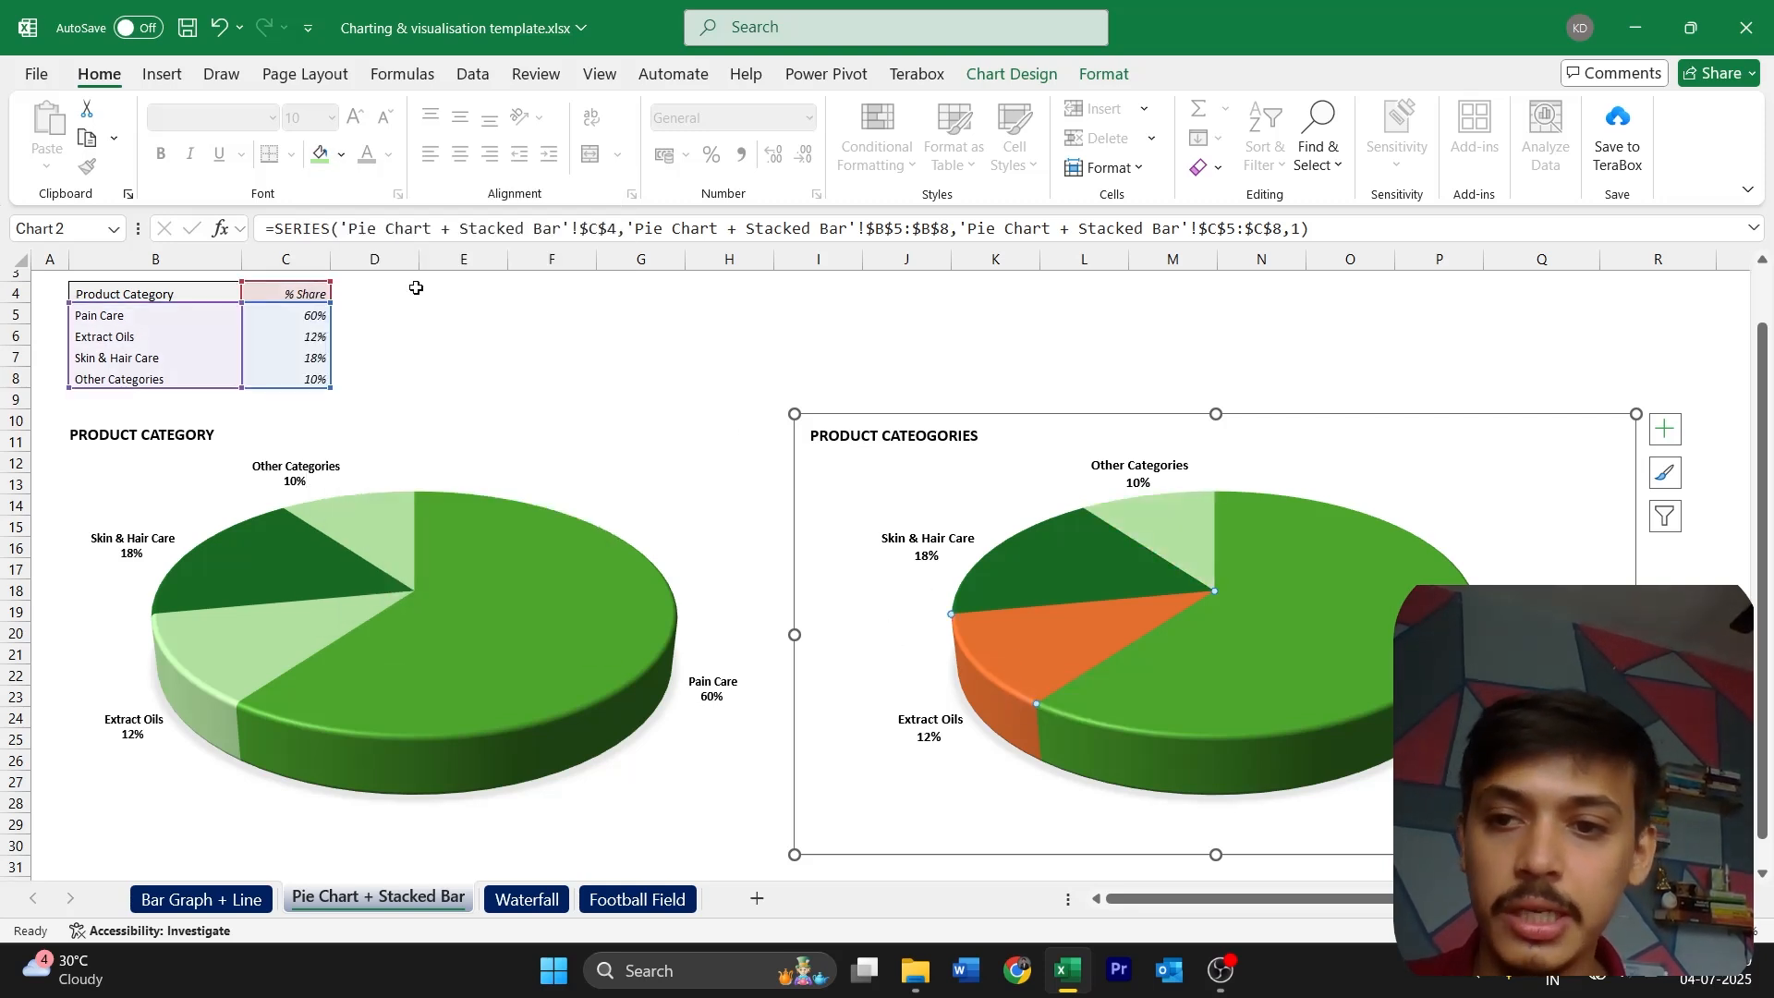
{"action": "left_click", "coordinate": [321, 153]}
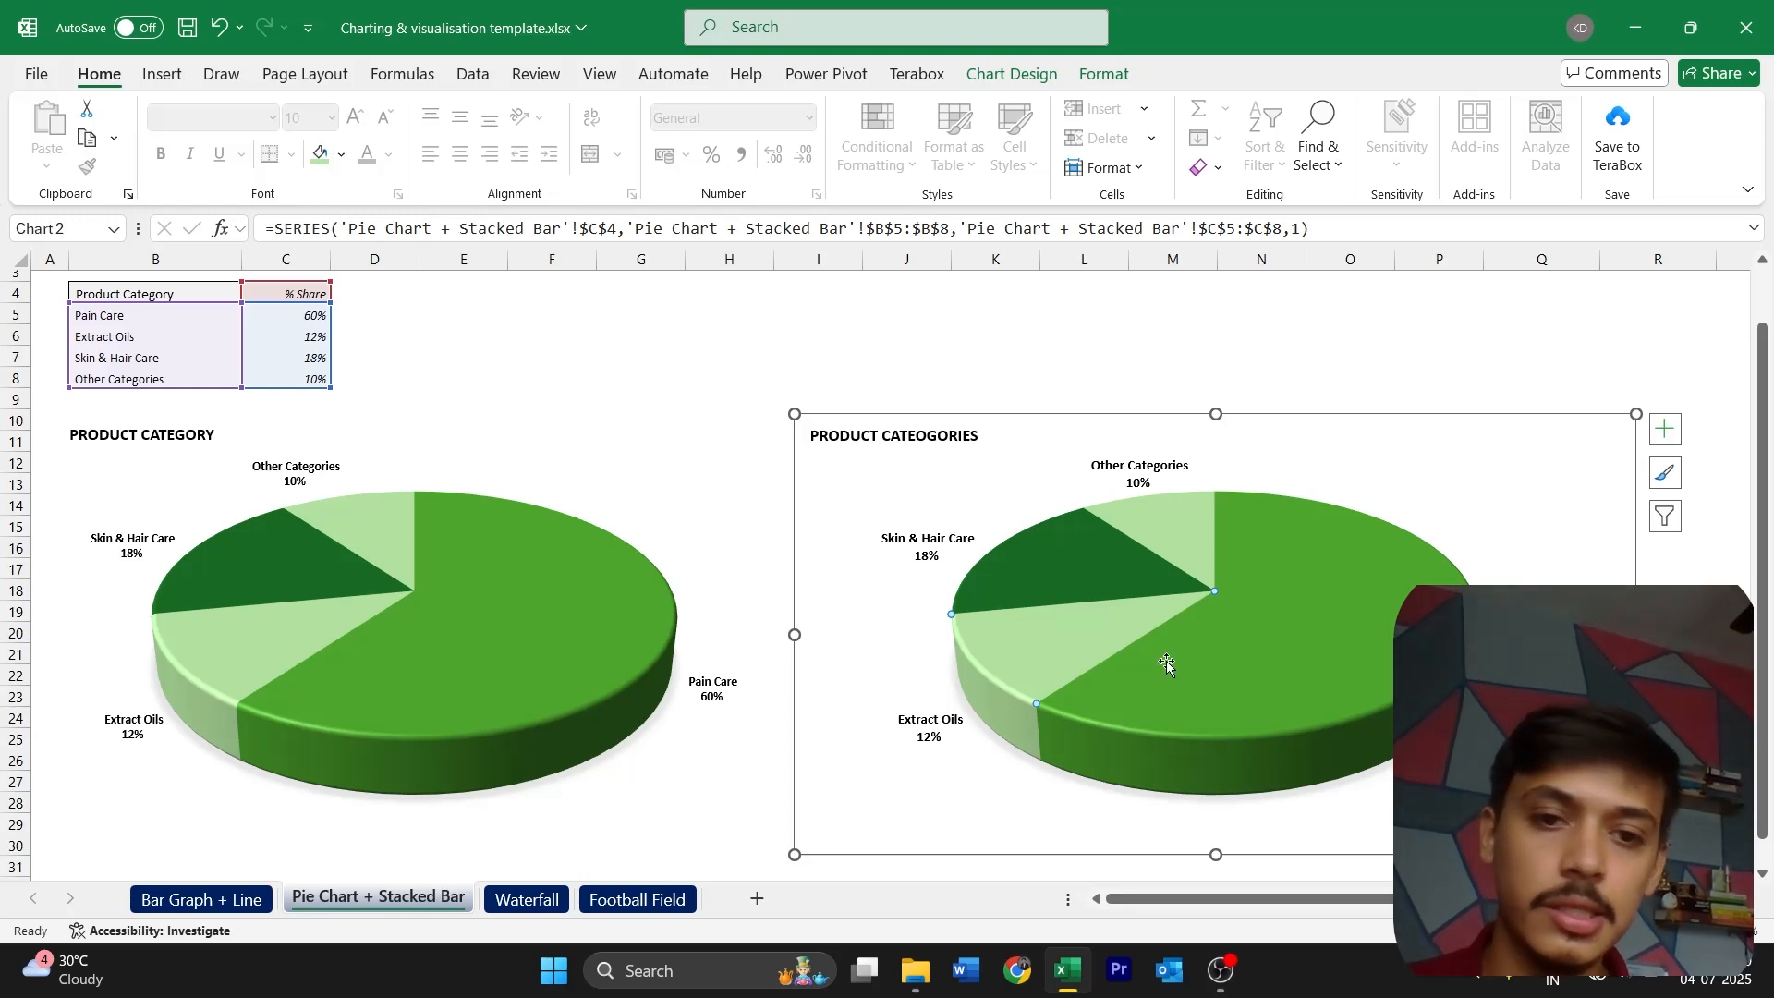
{"action": "left_click", "coordinate": [1663, 675]}
Remove the border around the new pie chart's chart area
{"action": "mouse_move", "coordinate": [972, 574]}
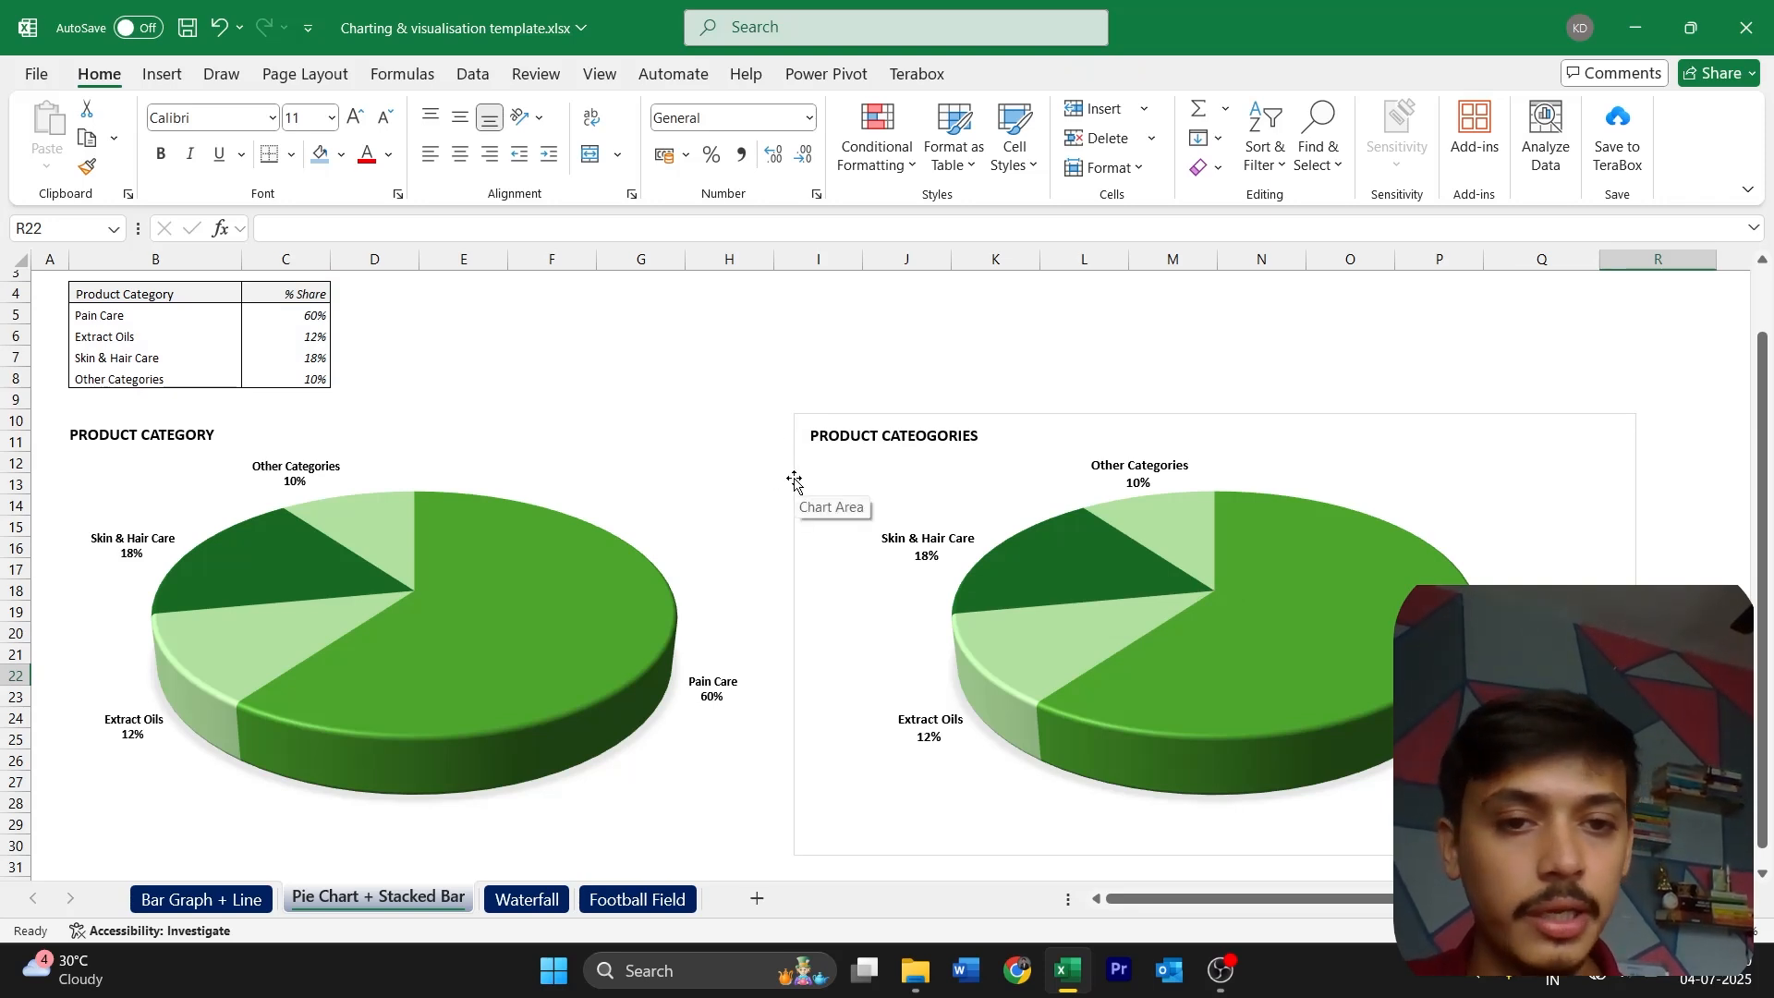
{"action": "double_click", "coordinate": [809, 572]}
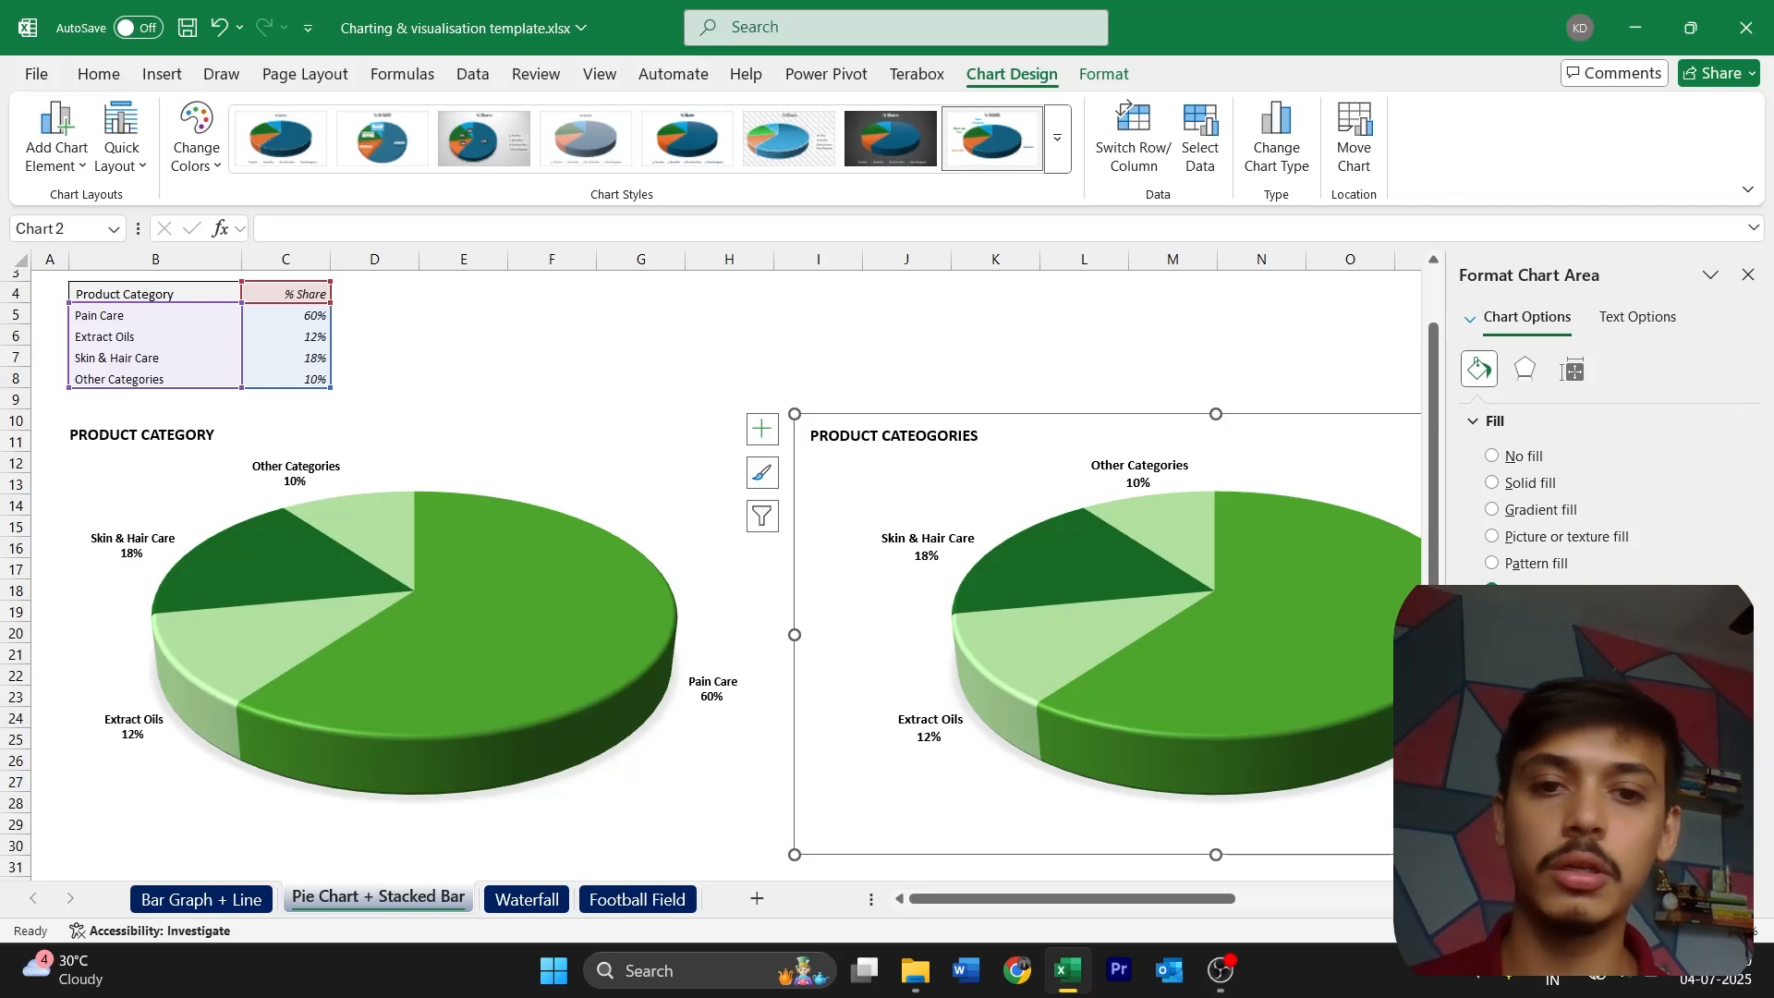
{"action": "left_click", "coordinate": [1748, 275]}
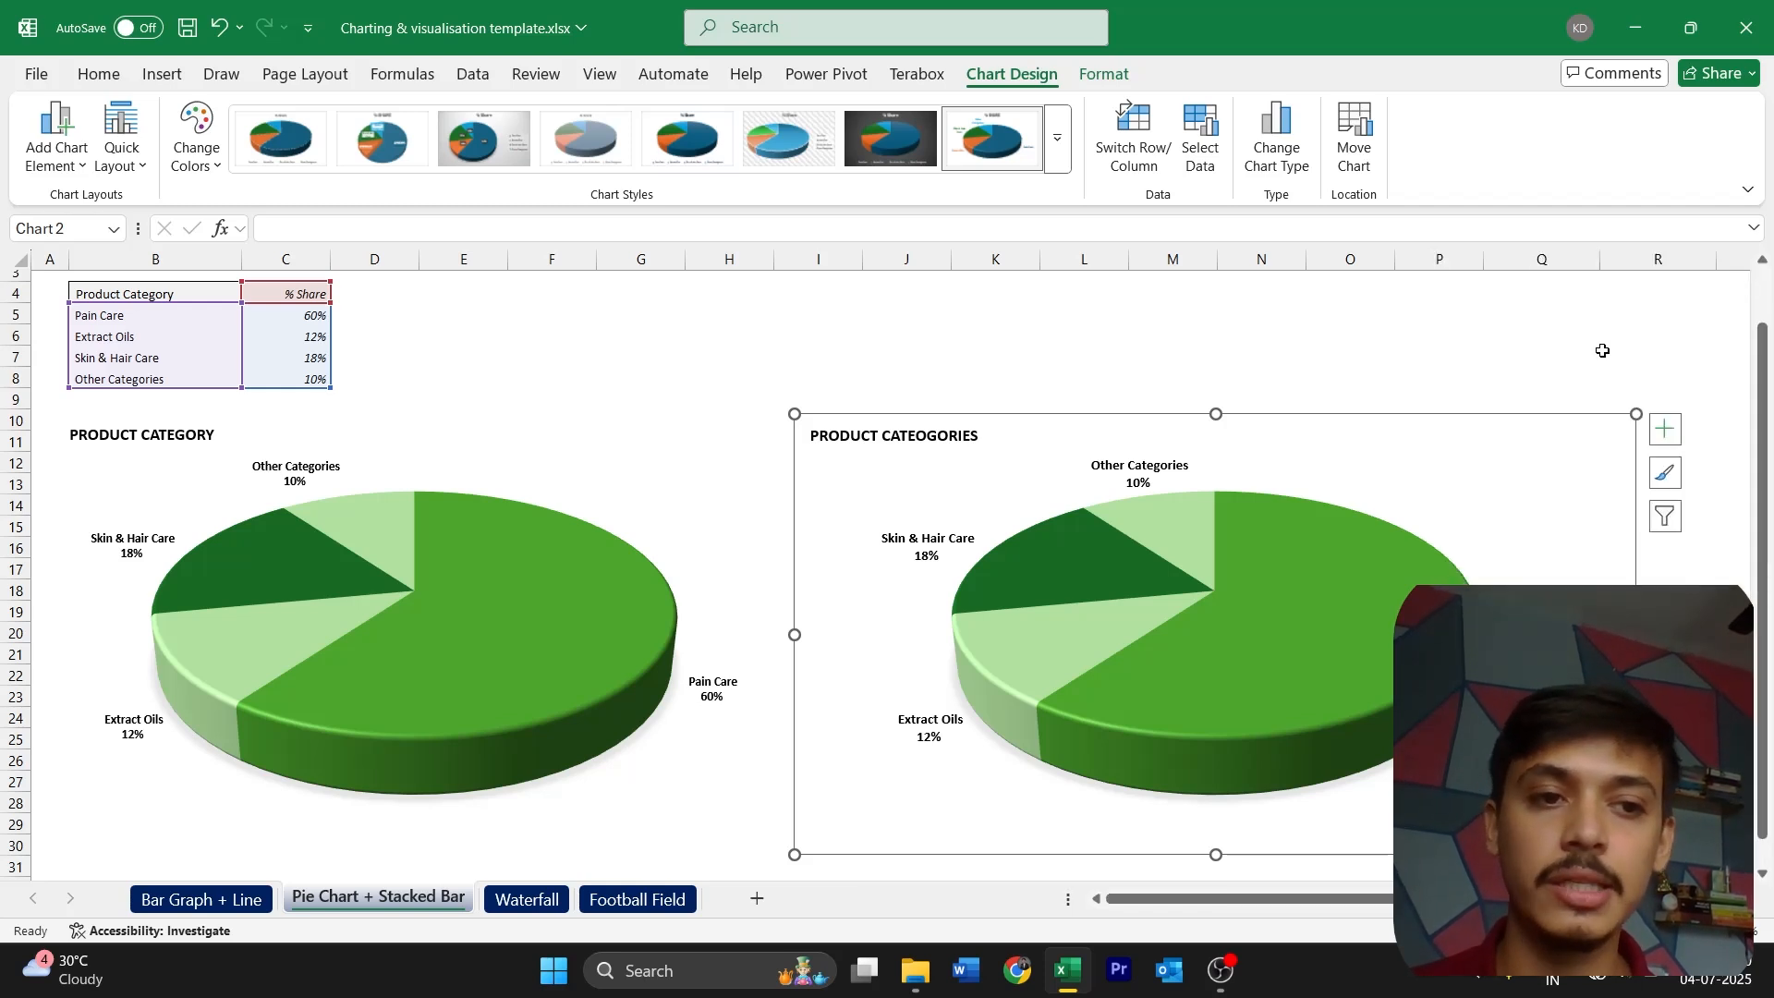
{"action": "left_click", "coordinate": [1603, 353]}
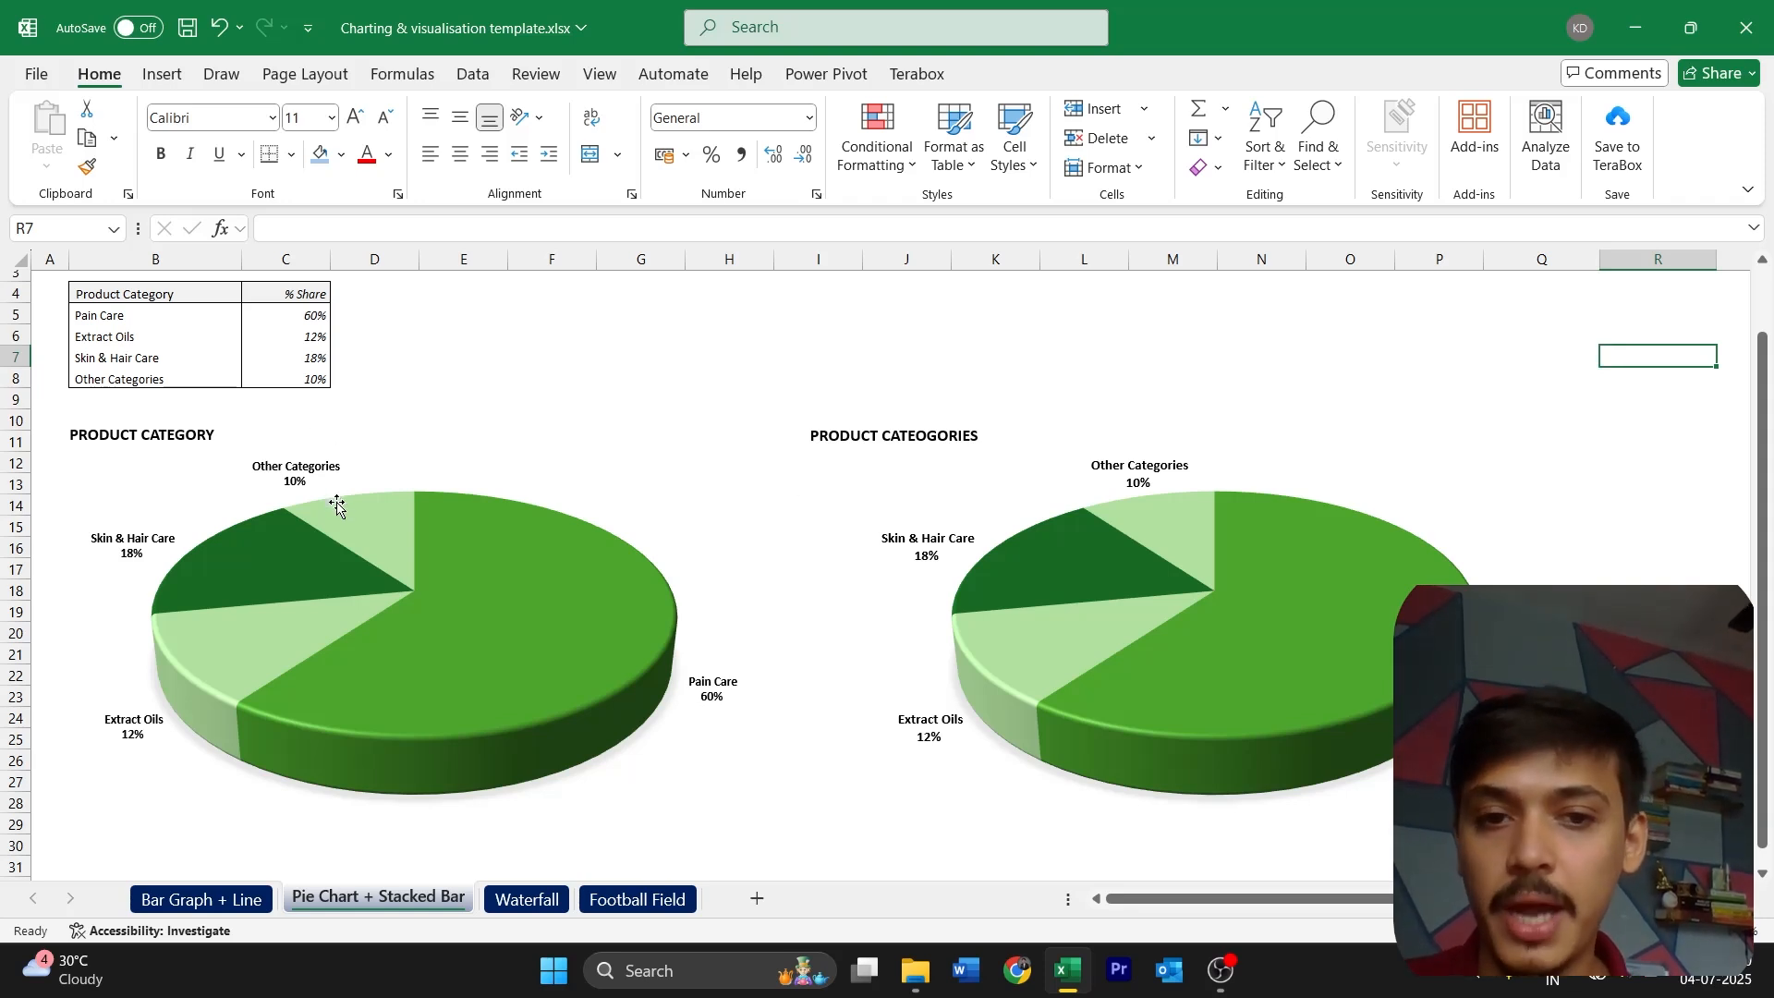
Insert a Stacked Column chart from the product category table B4:C8, using the variant that stacks all categories in one column
{"action": "scroll", "coordinate": [336, 505], "scroll_direction": "up", "scroll_amount": 1}
{"action": "scroll", "coordinate": [336, 504], "scroll_direction": "down", "scroll_amount": 1}
{"action": "scroll", "coordinate": [337, 505], "scroll_direction": "down", "scroll_amount": 6}
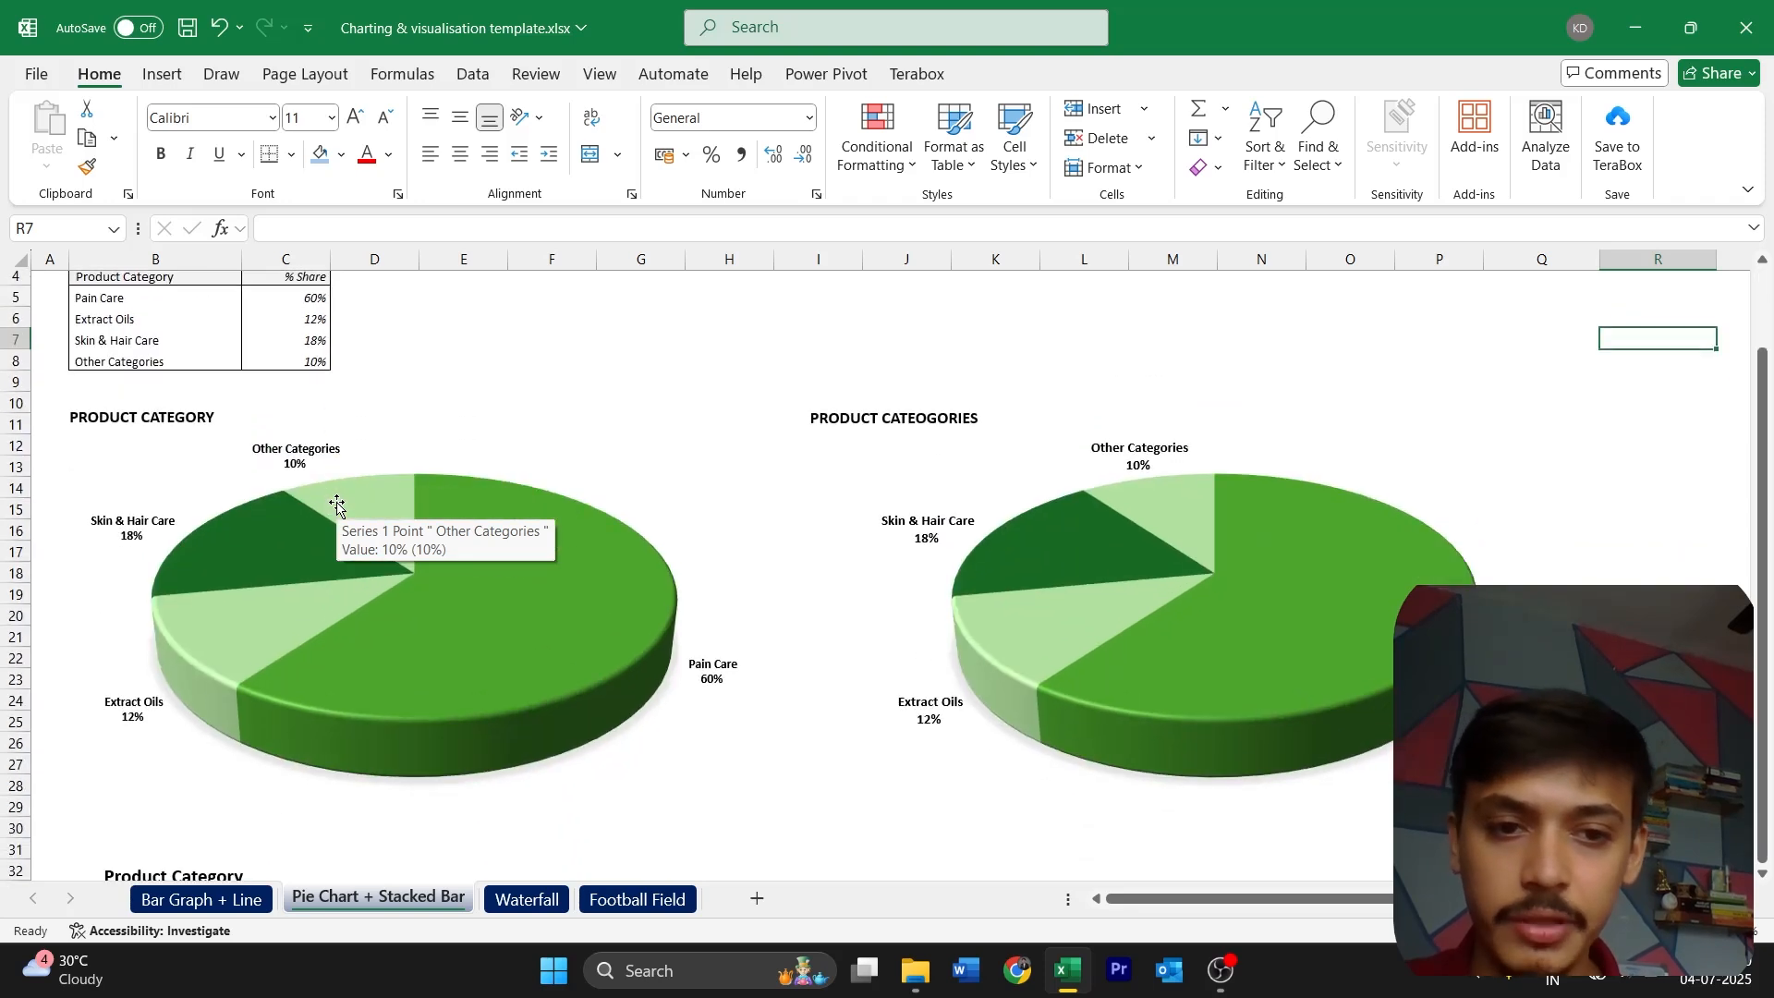
{"action": "scroll", "coordinate": [336, 505], "scroll_direction": "down", "scroll_amount": 3}
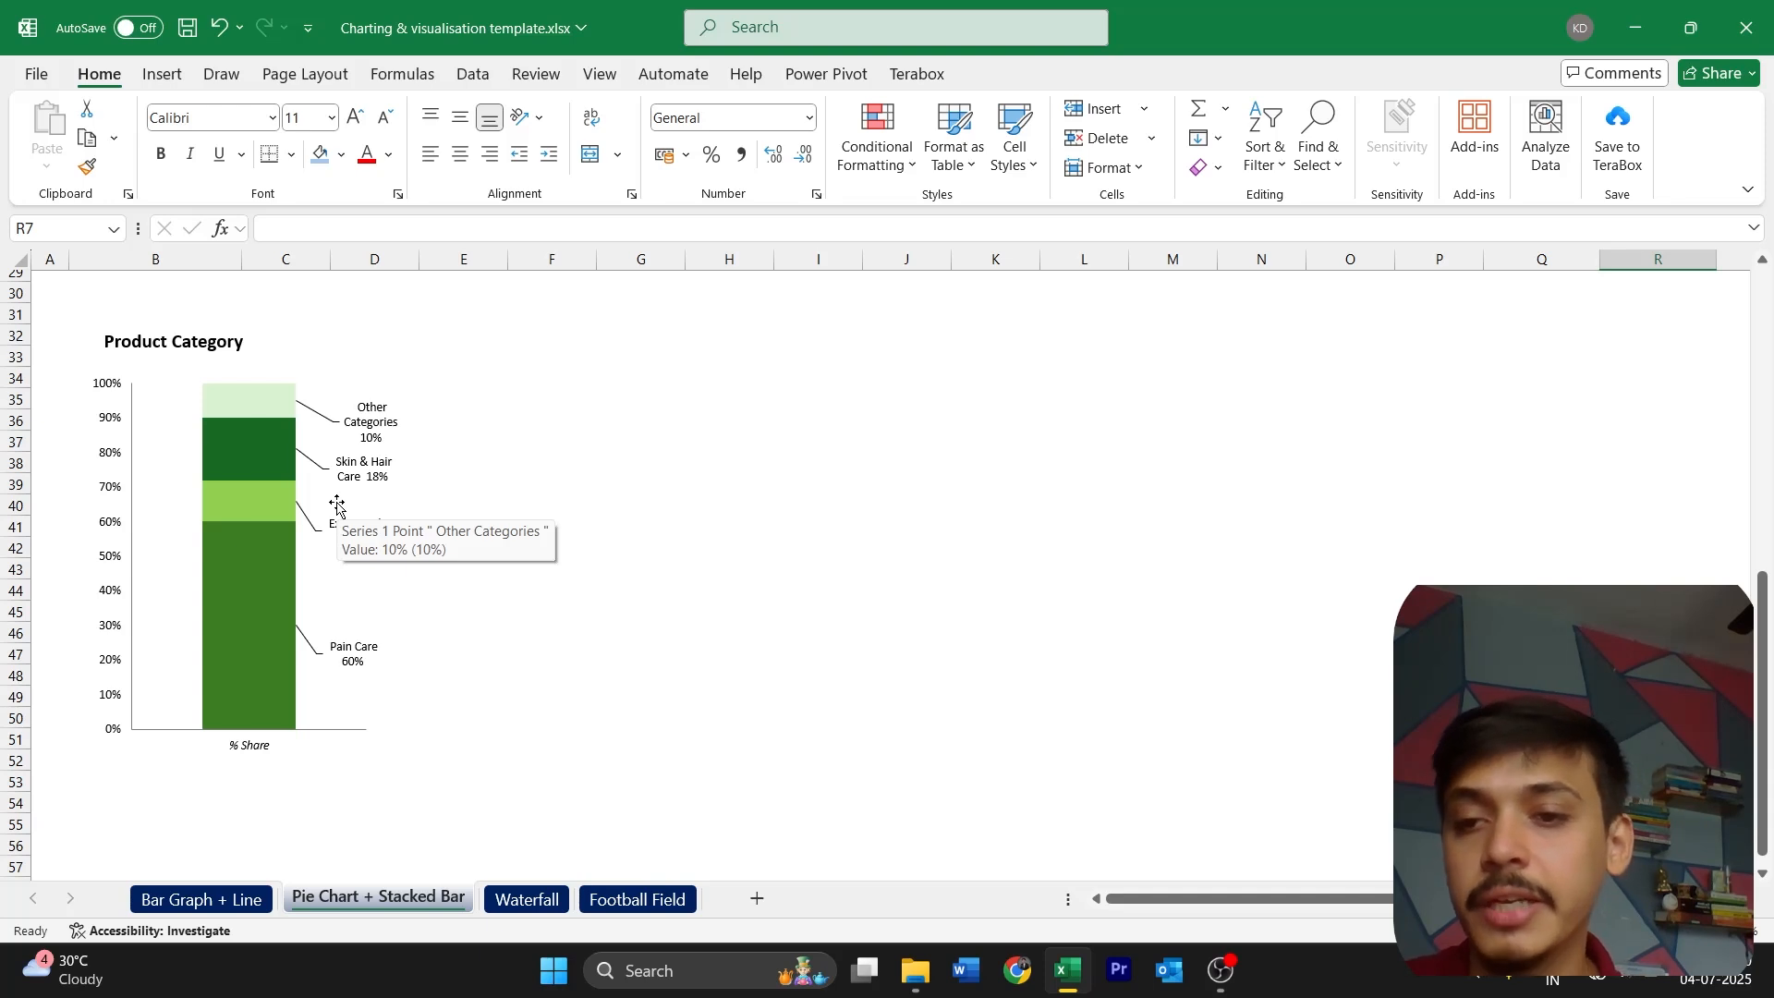
{"action": "scroll", "coordinate": [337, 507], "scroll_direction": "up", "scroll_amount": 10}
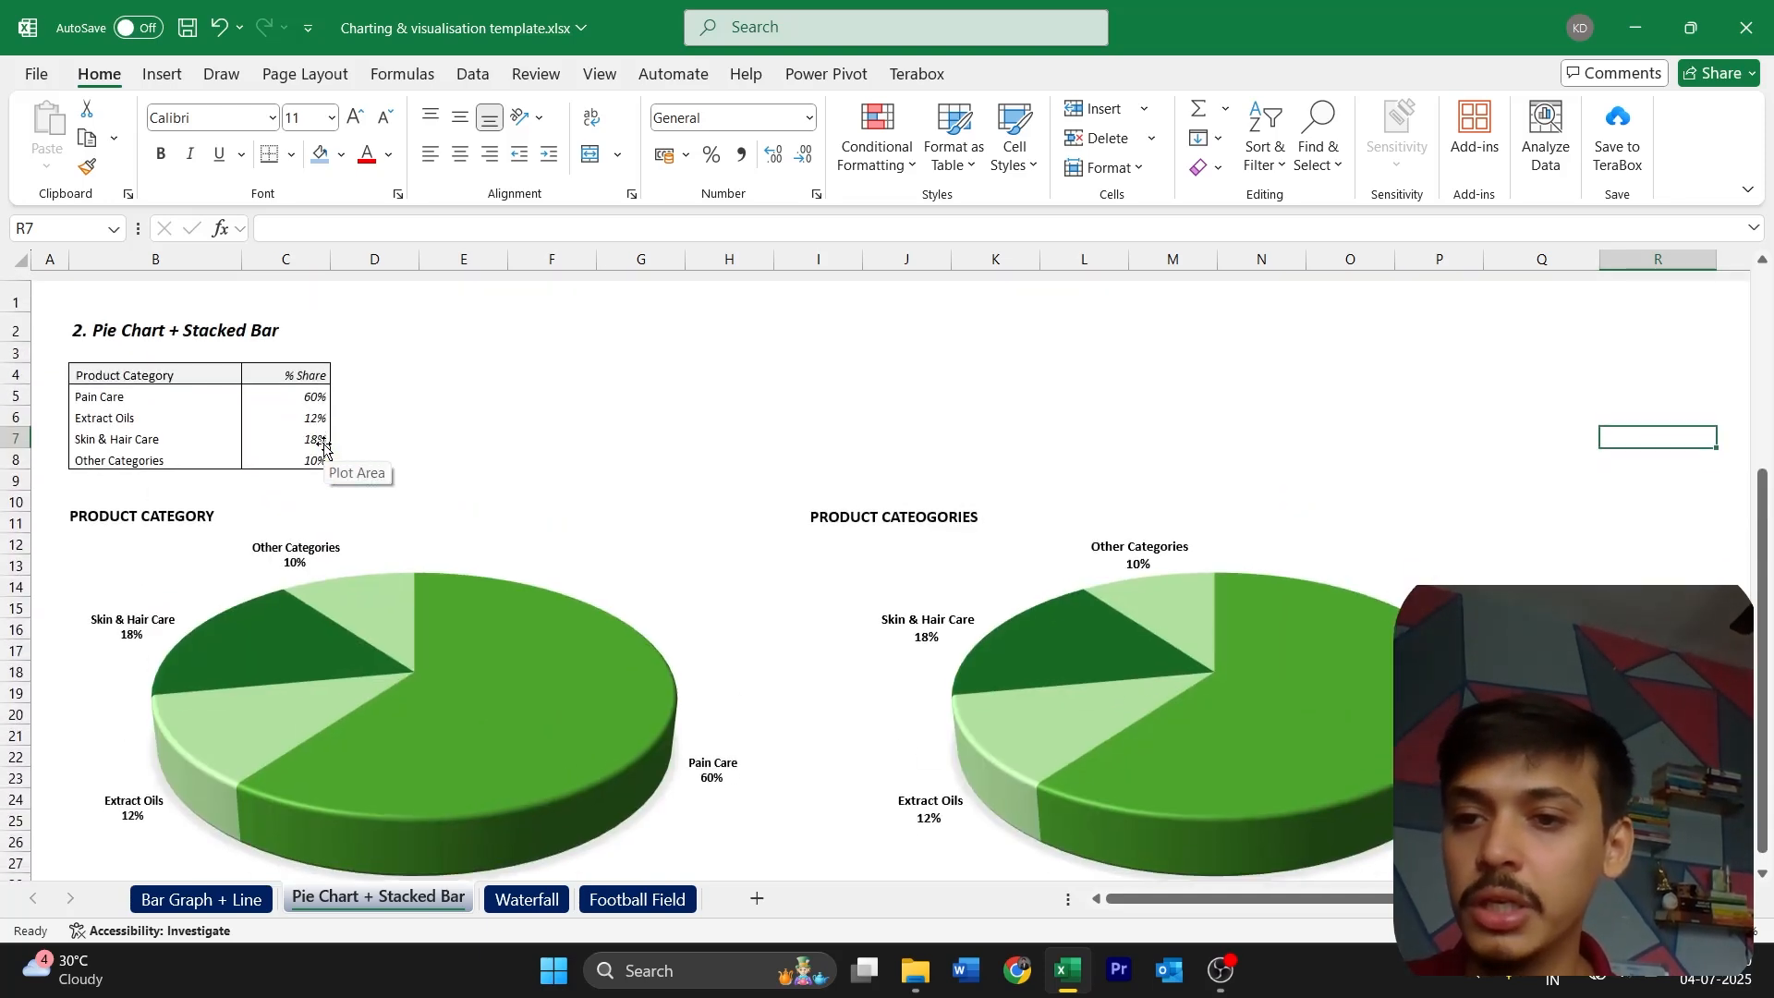
{"action": "left_click_drag", "start_coordinate": [254, 363], "coordinate": [253, 451]}
{"action": "left_click", "coordinate": [162, 74]}
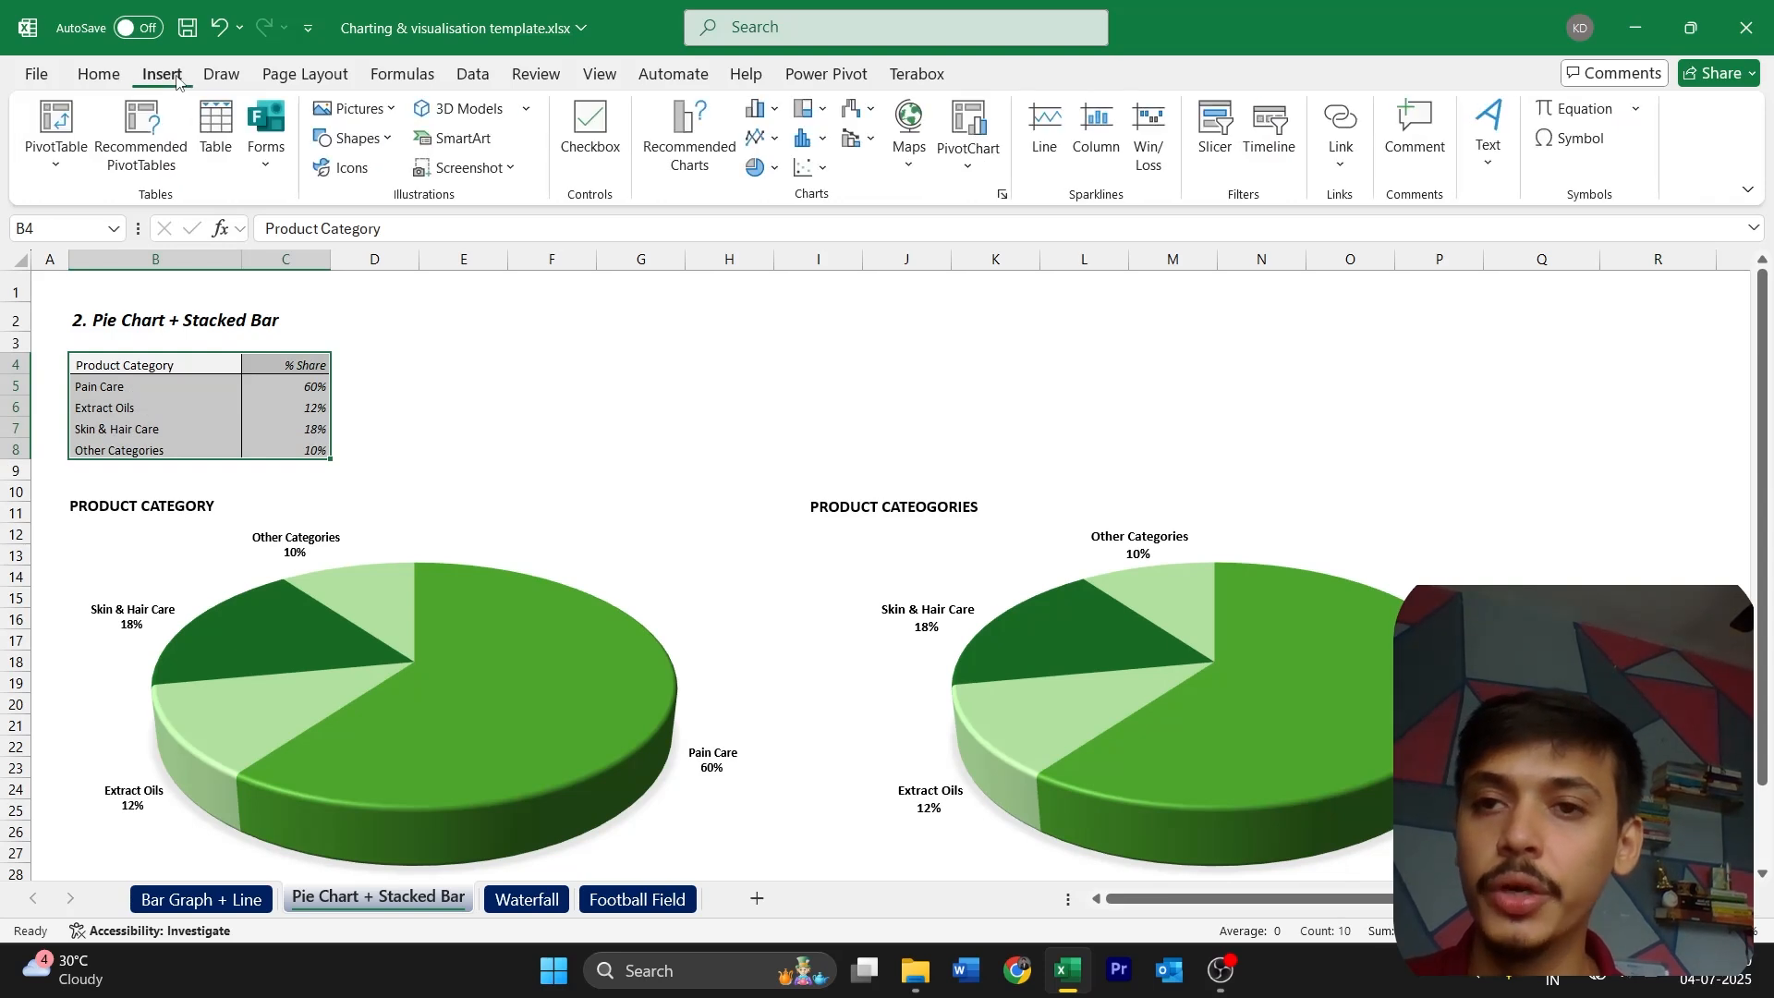
{"action": "left_click", "coordinate": [764, 111]}
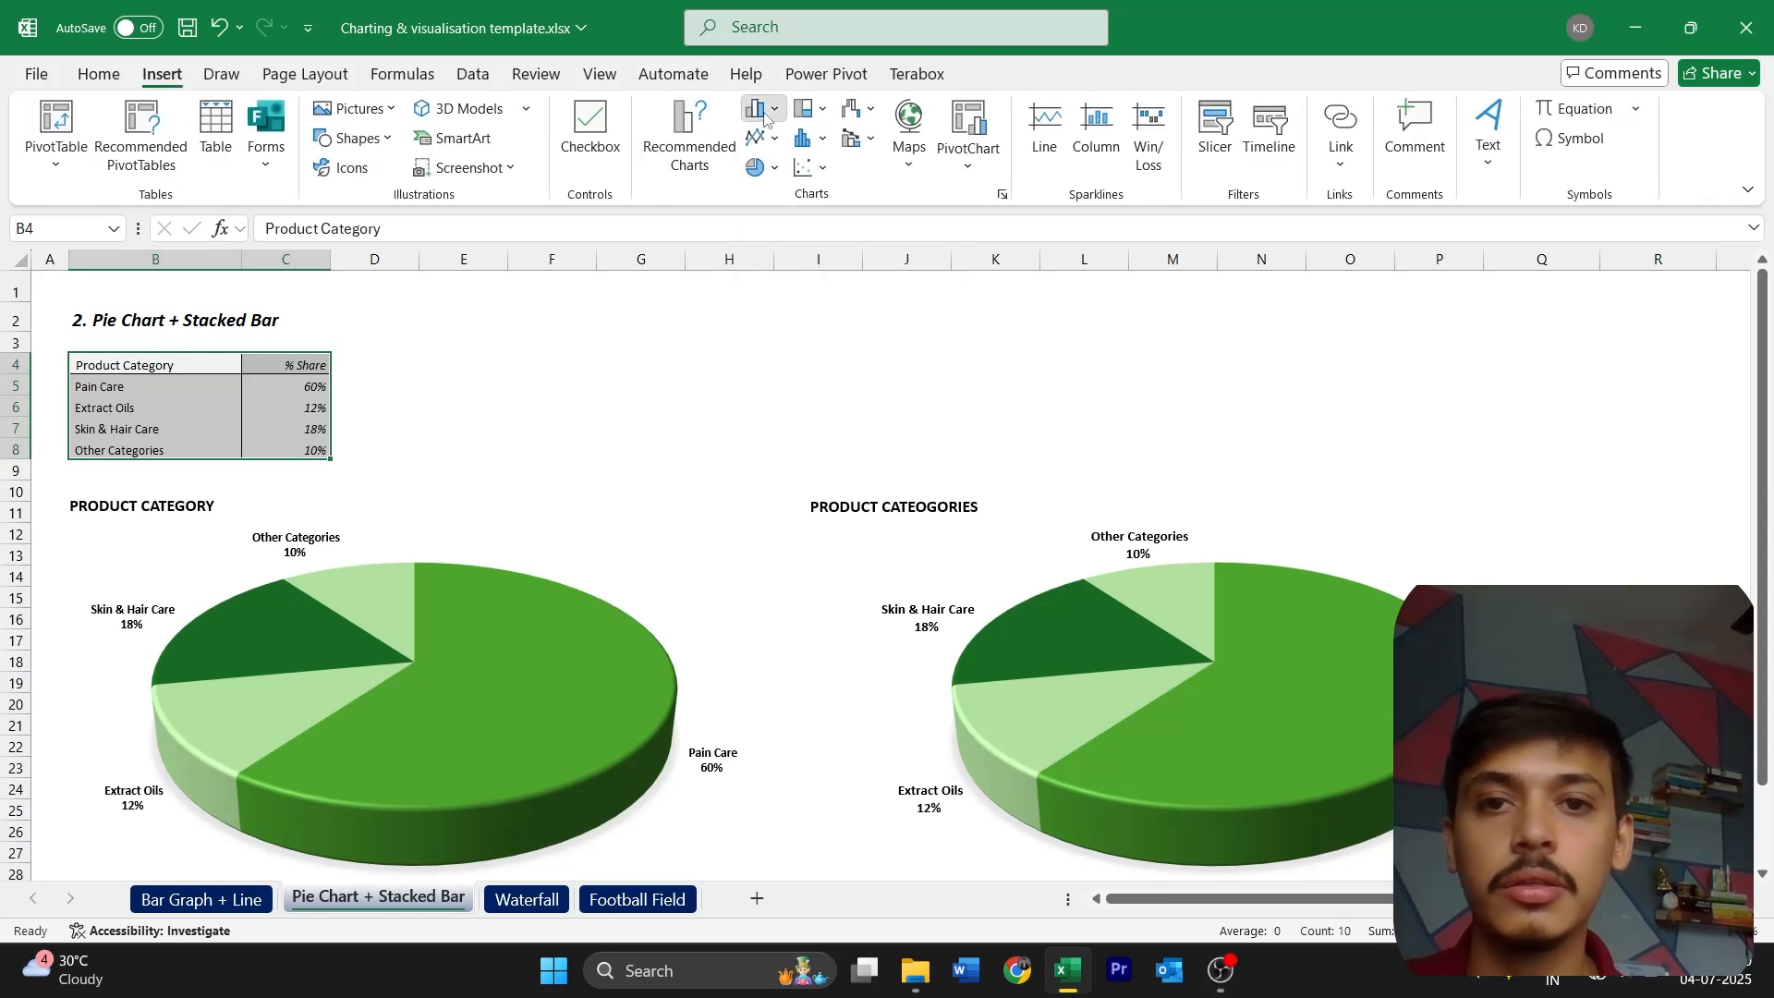
{"action": "left_click", "coordinate": [764, 111]}
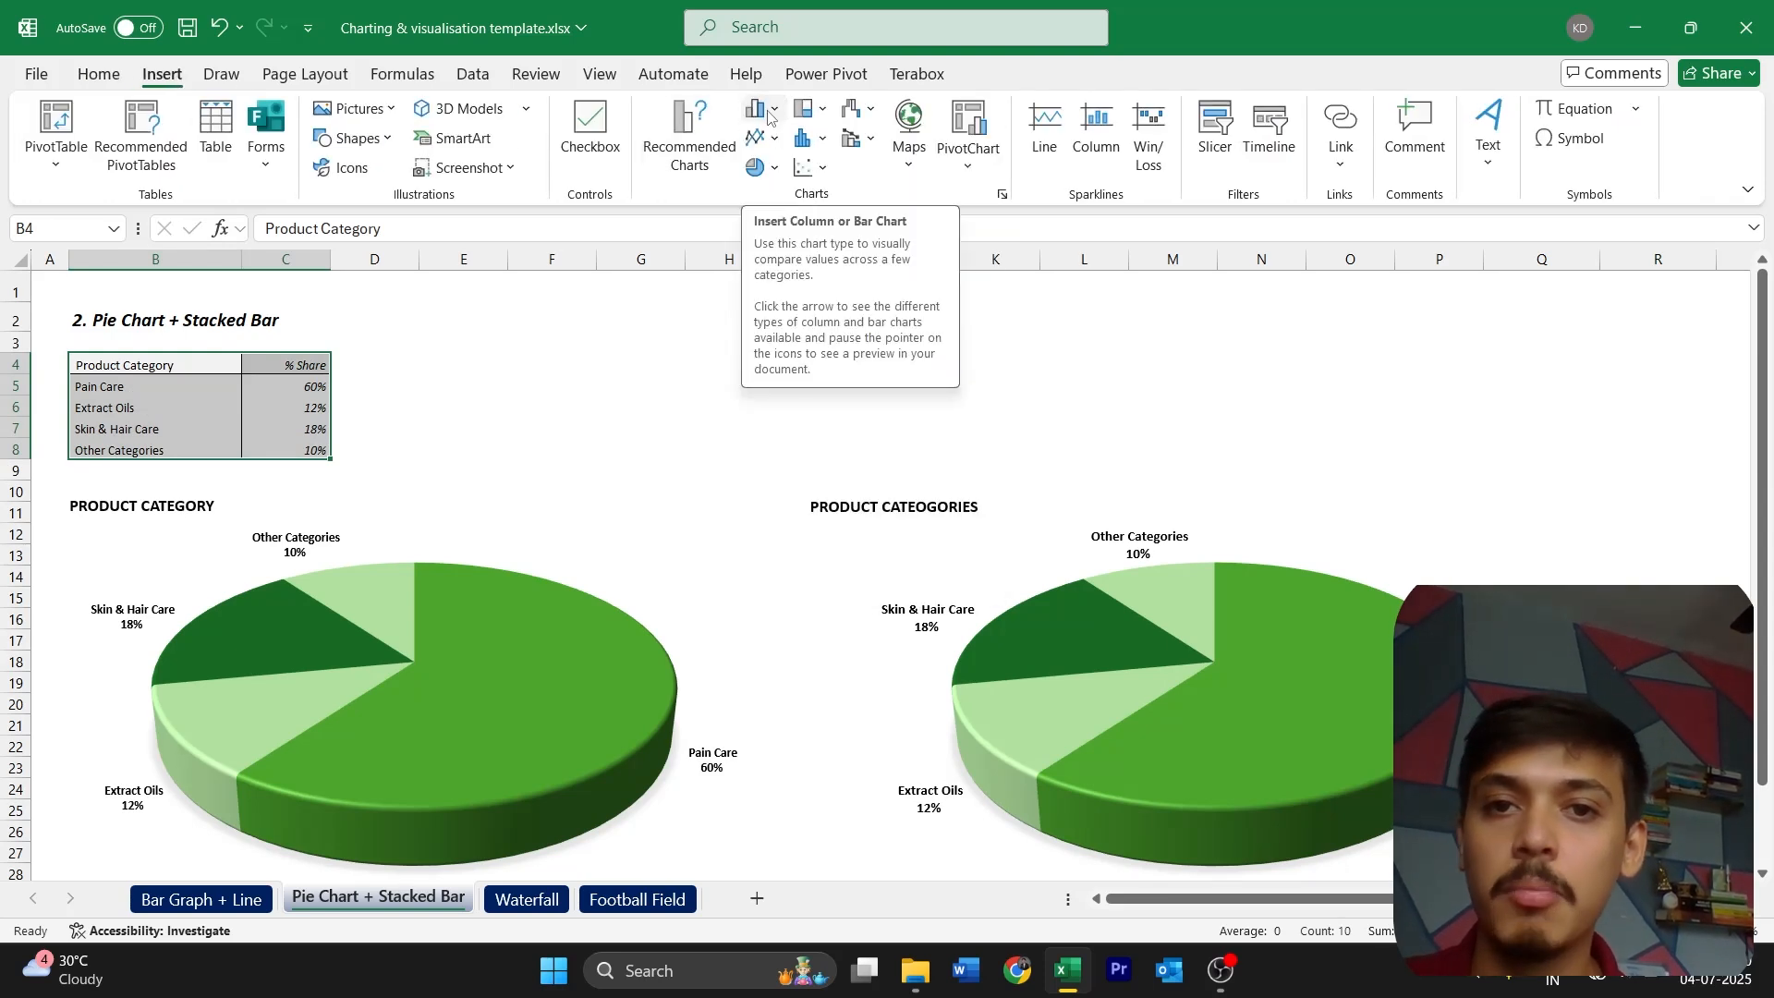
{"action": "left_click", "coordinate": [766, 110]}
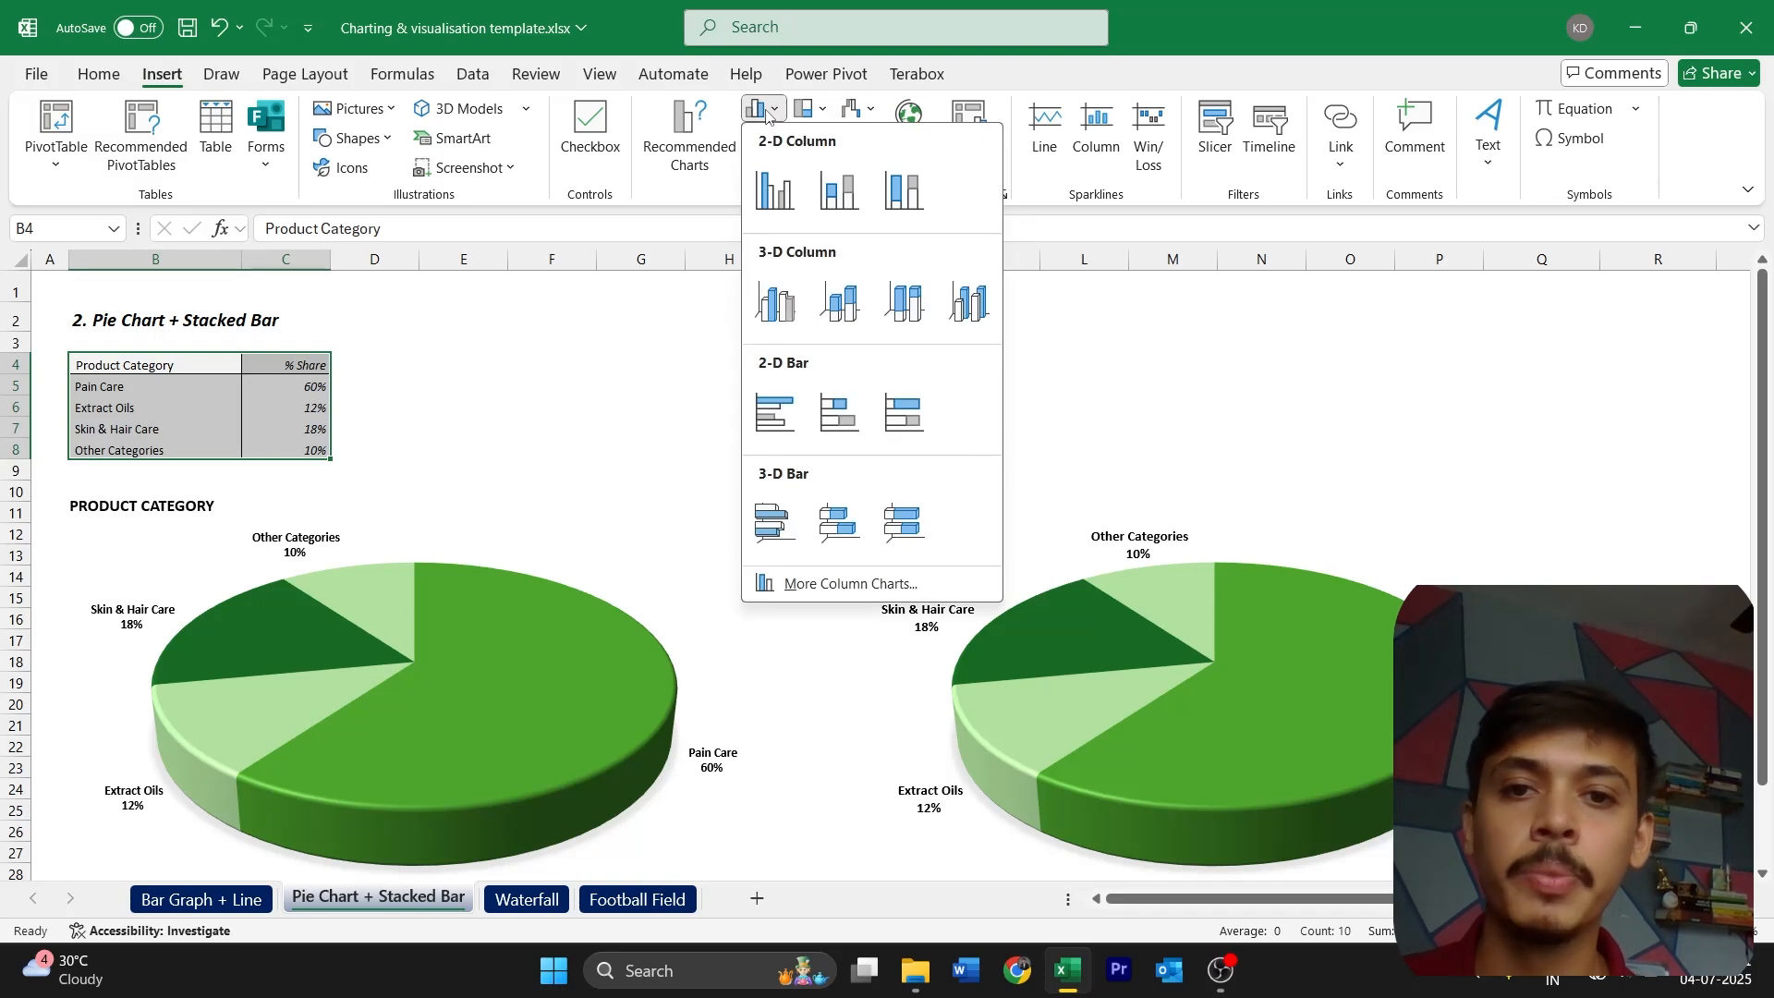
{"action": "left_click", "coordinate": [830, 583]}
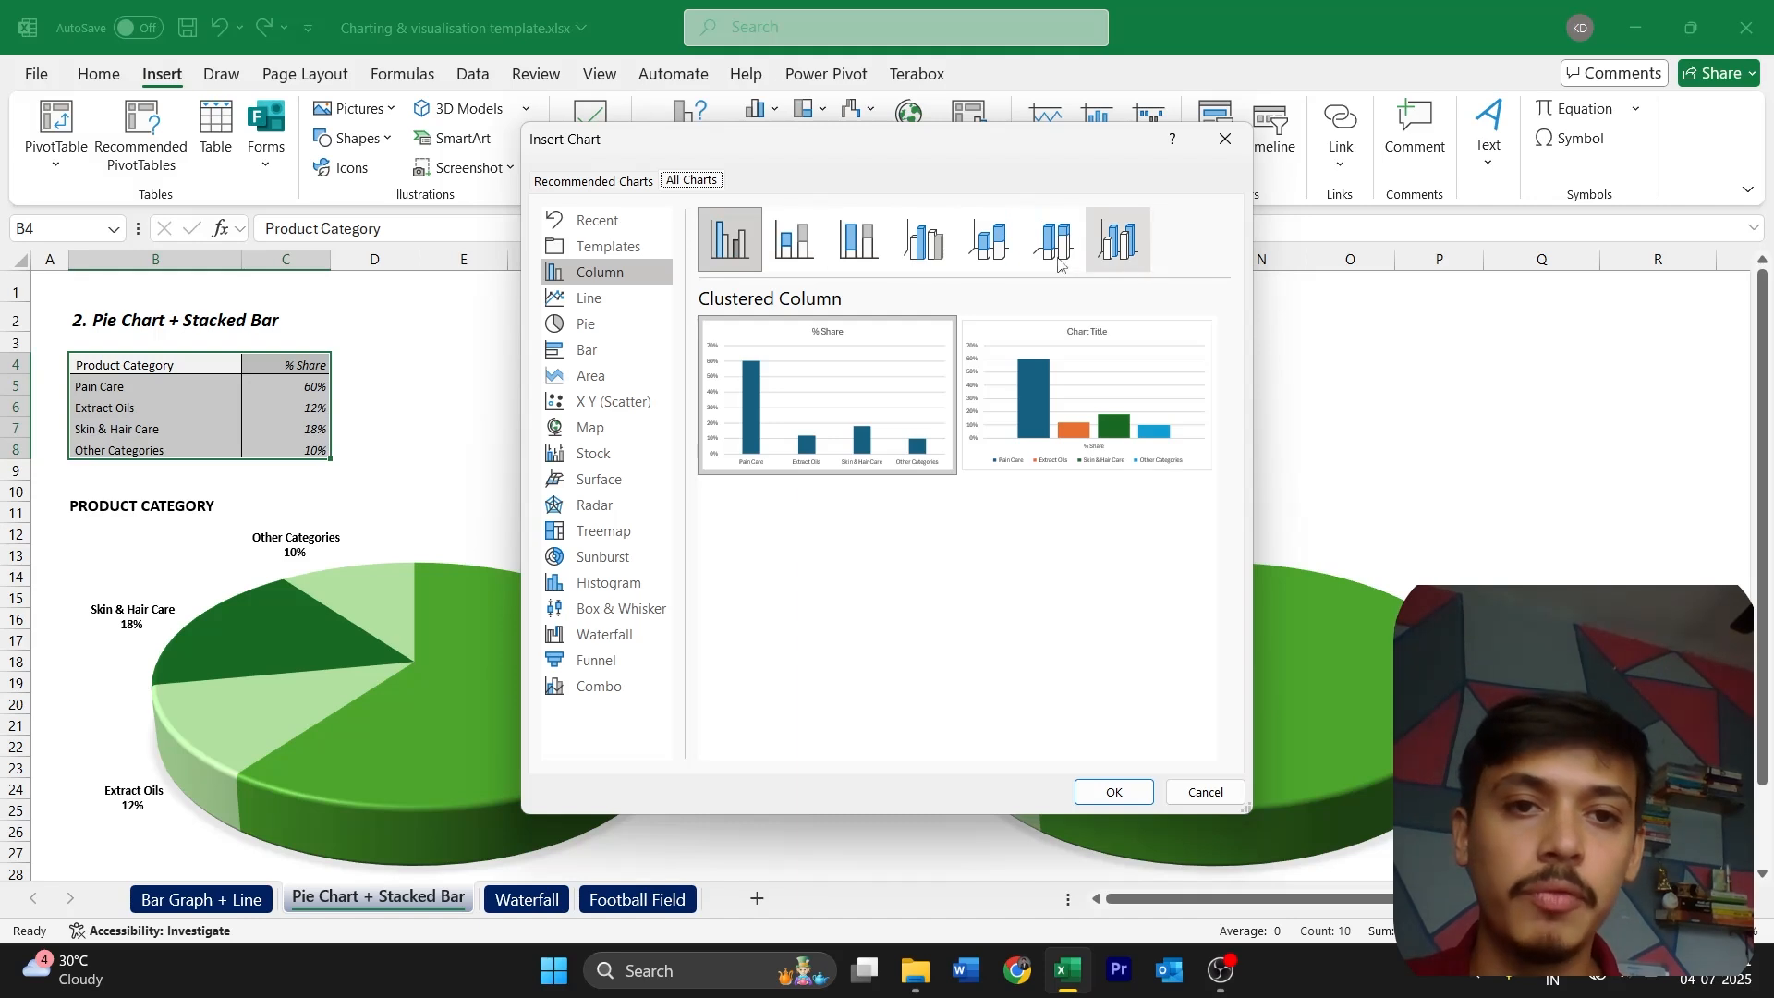
{"action": "left_click", "coordinate": [790, 243]}
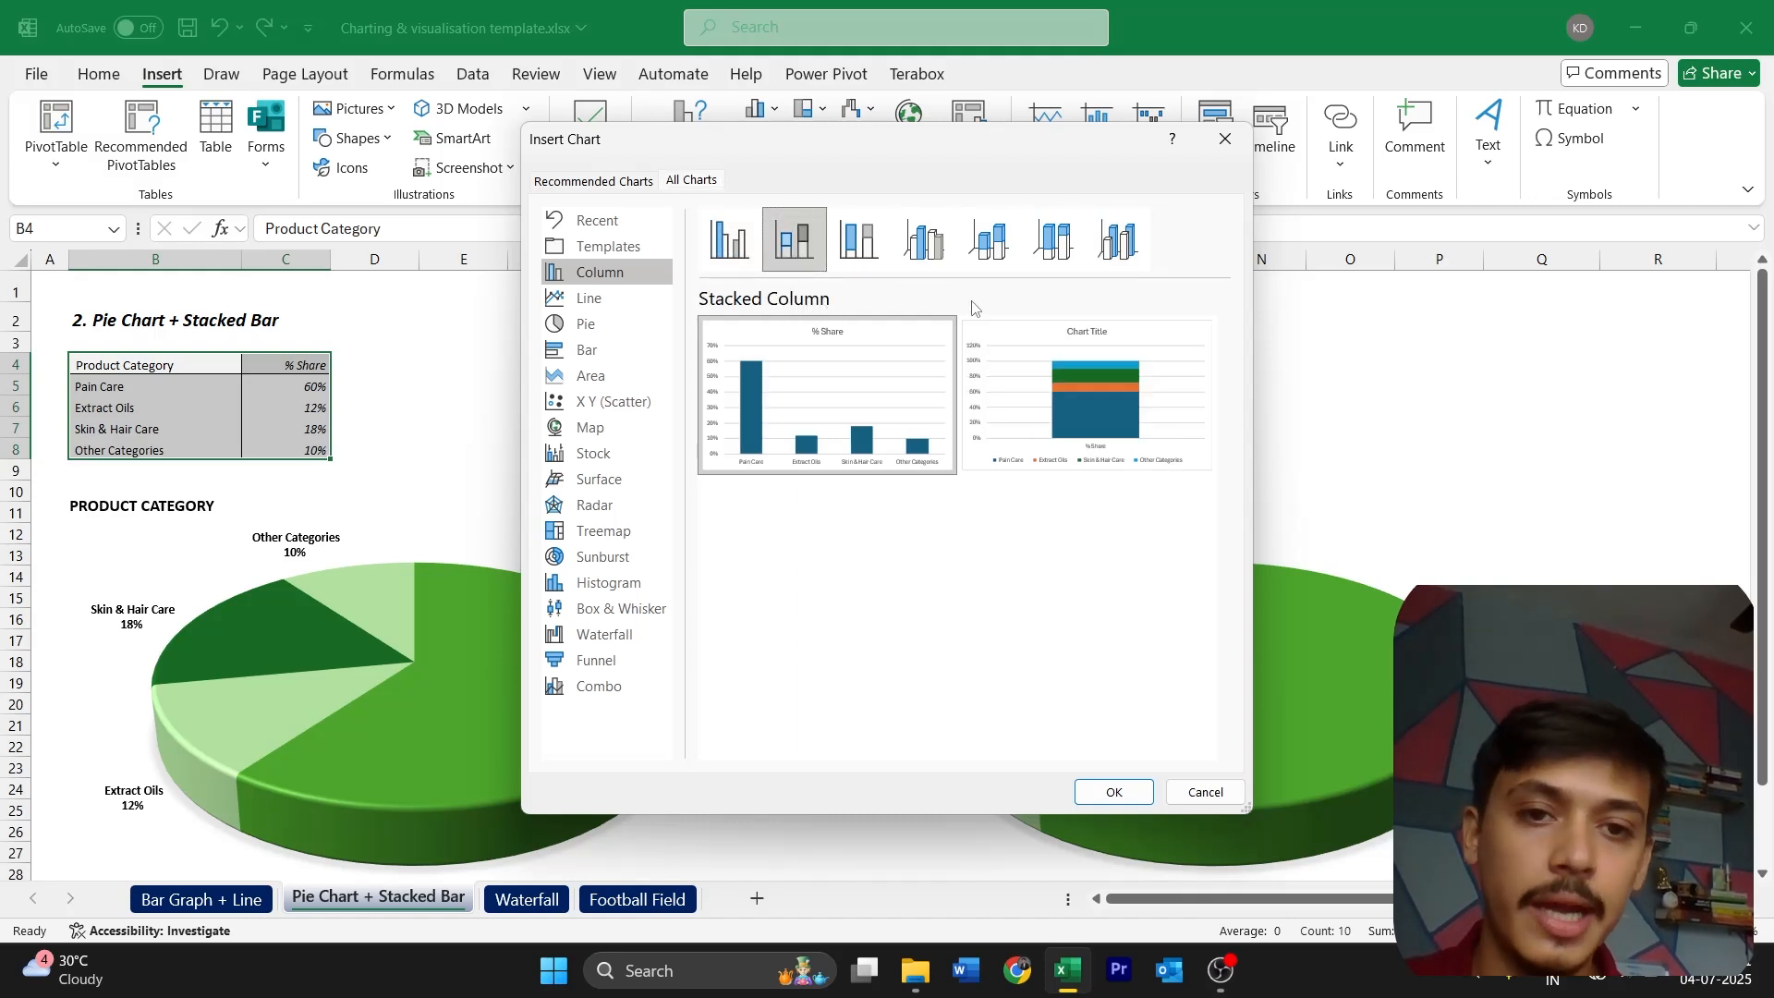
{"action": "left_click", "coordinate": [1084, 385]}
{"action": "left_click", "coordinate": [1107, 791]}
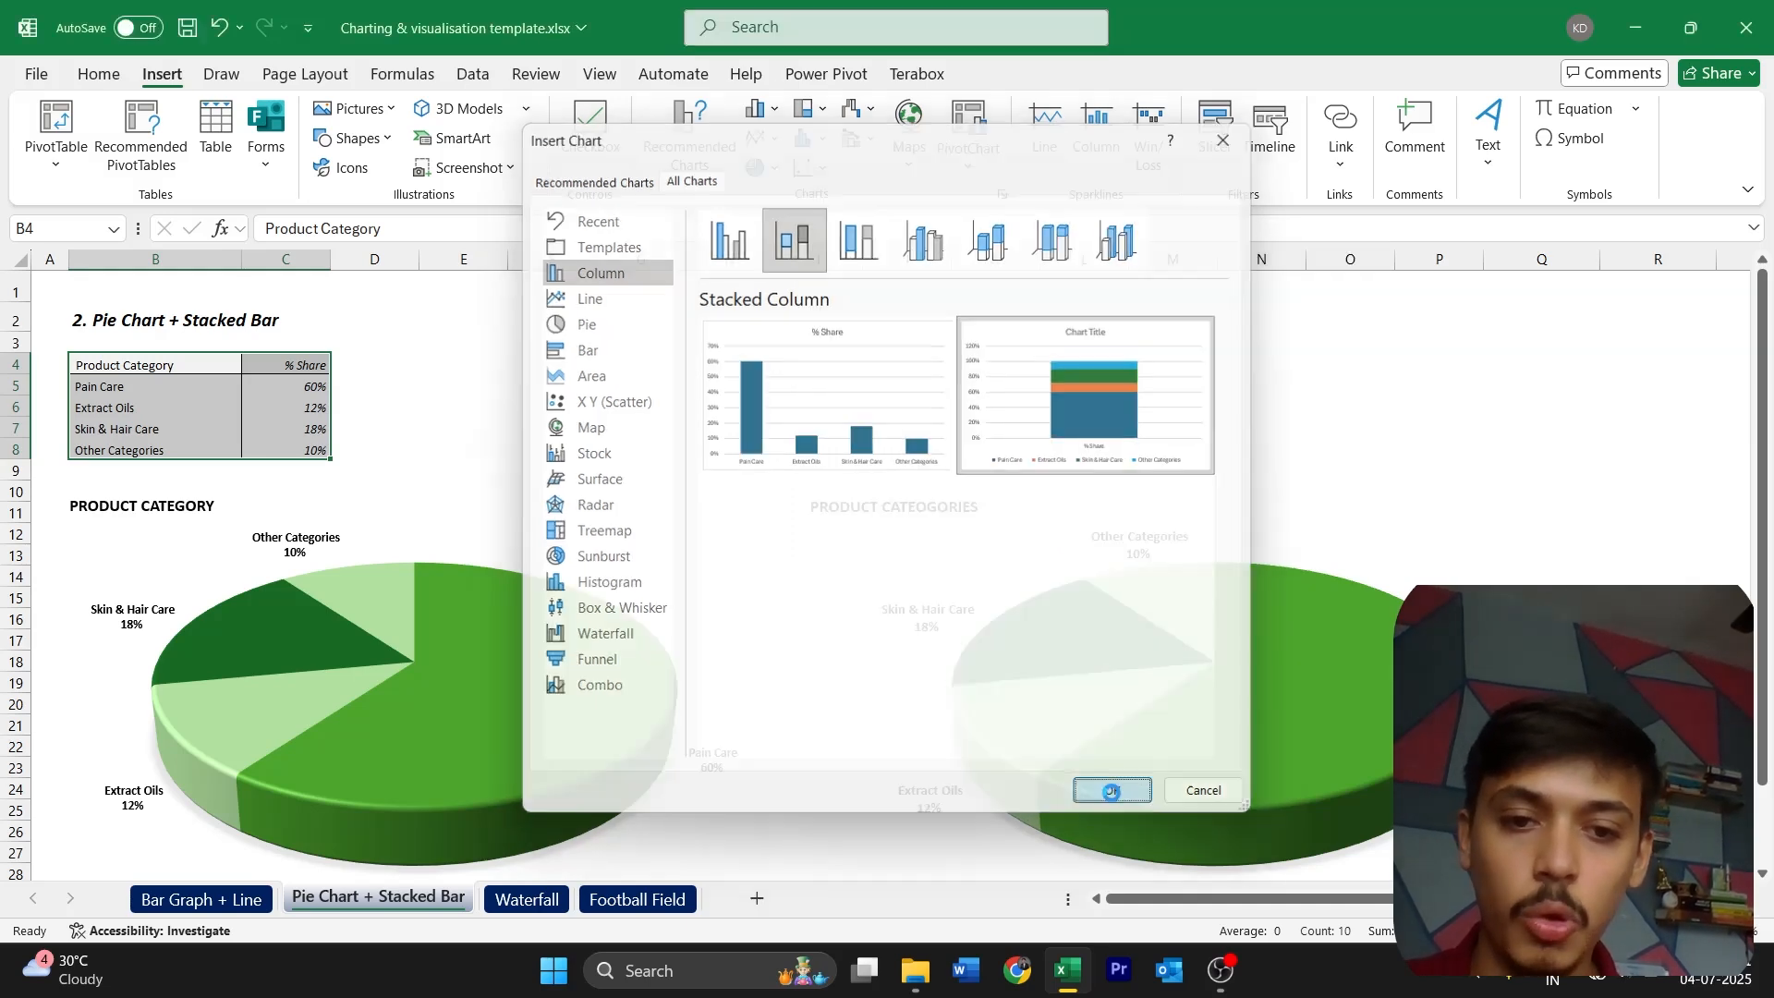
Move the new stacked column chart beside the template stacked column and resize it taller and narrower
{"action": "left_click_drag", "start_coordinate": [1087, 448], "coordinate": [1085, 721]}
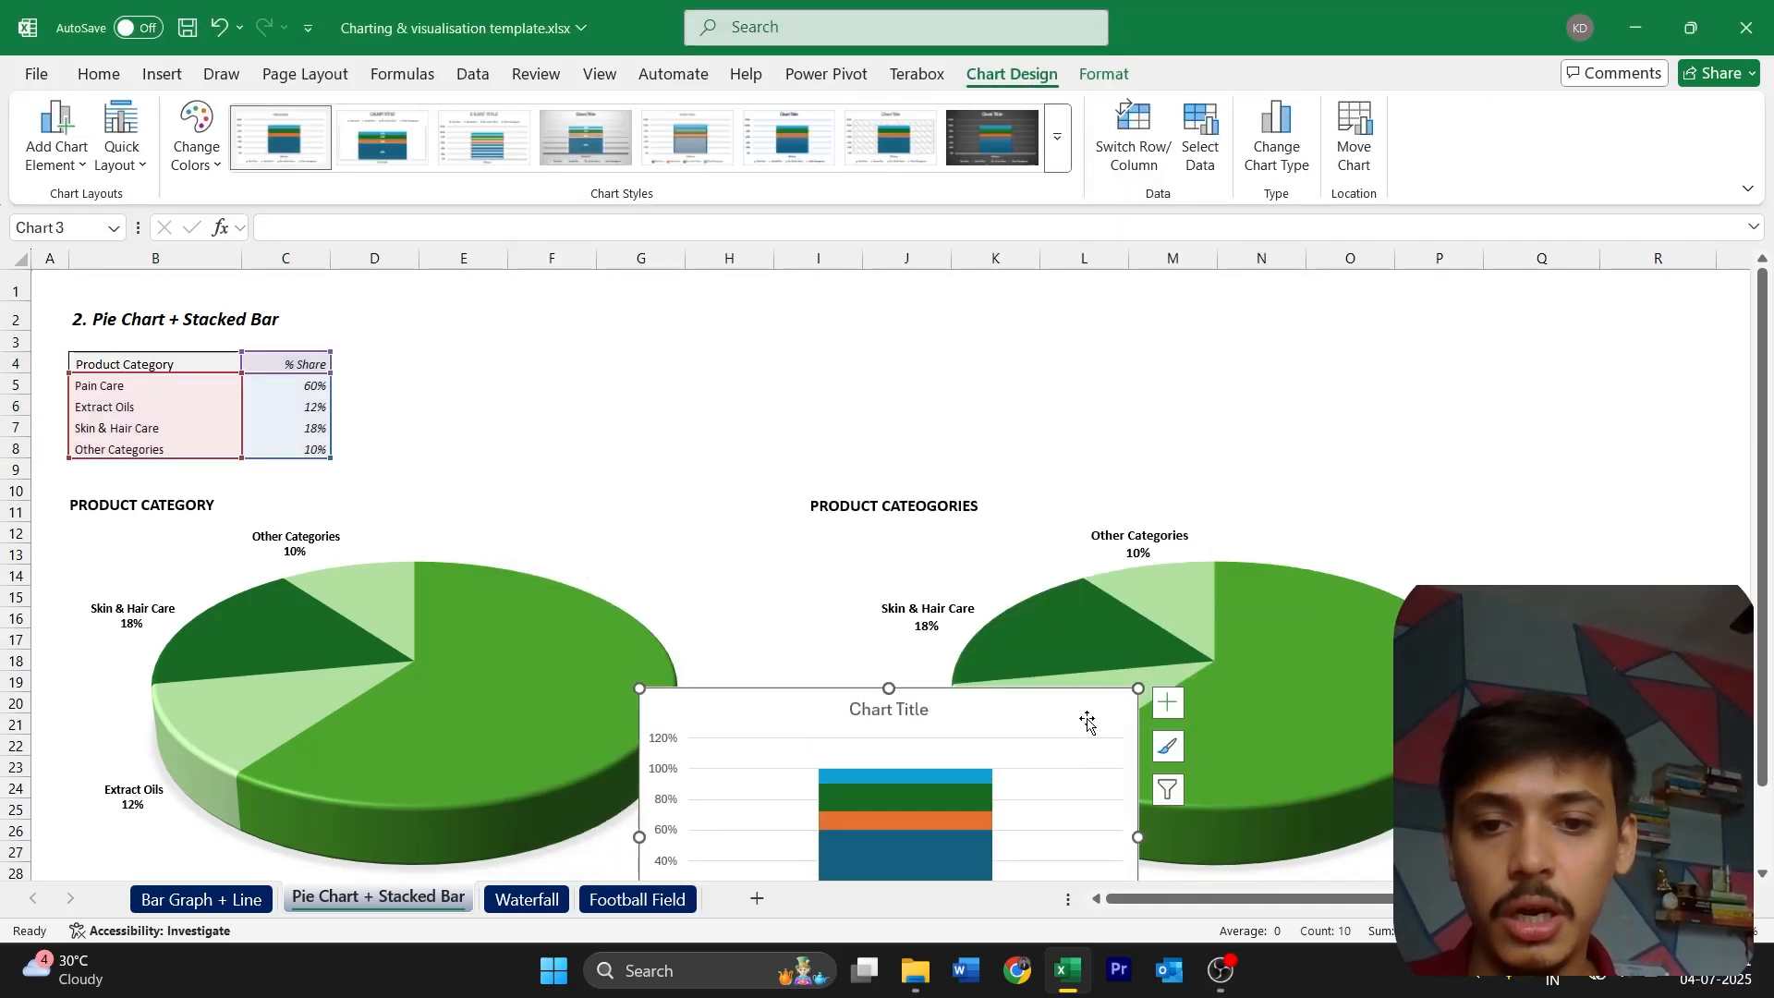
{"action": "scroll", "coordinate": [1085, 722], "scroll_direction": "down", "scroll_amount": 8}
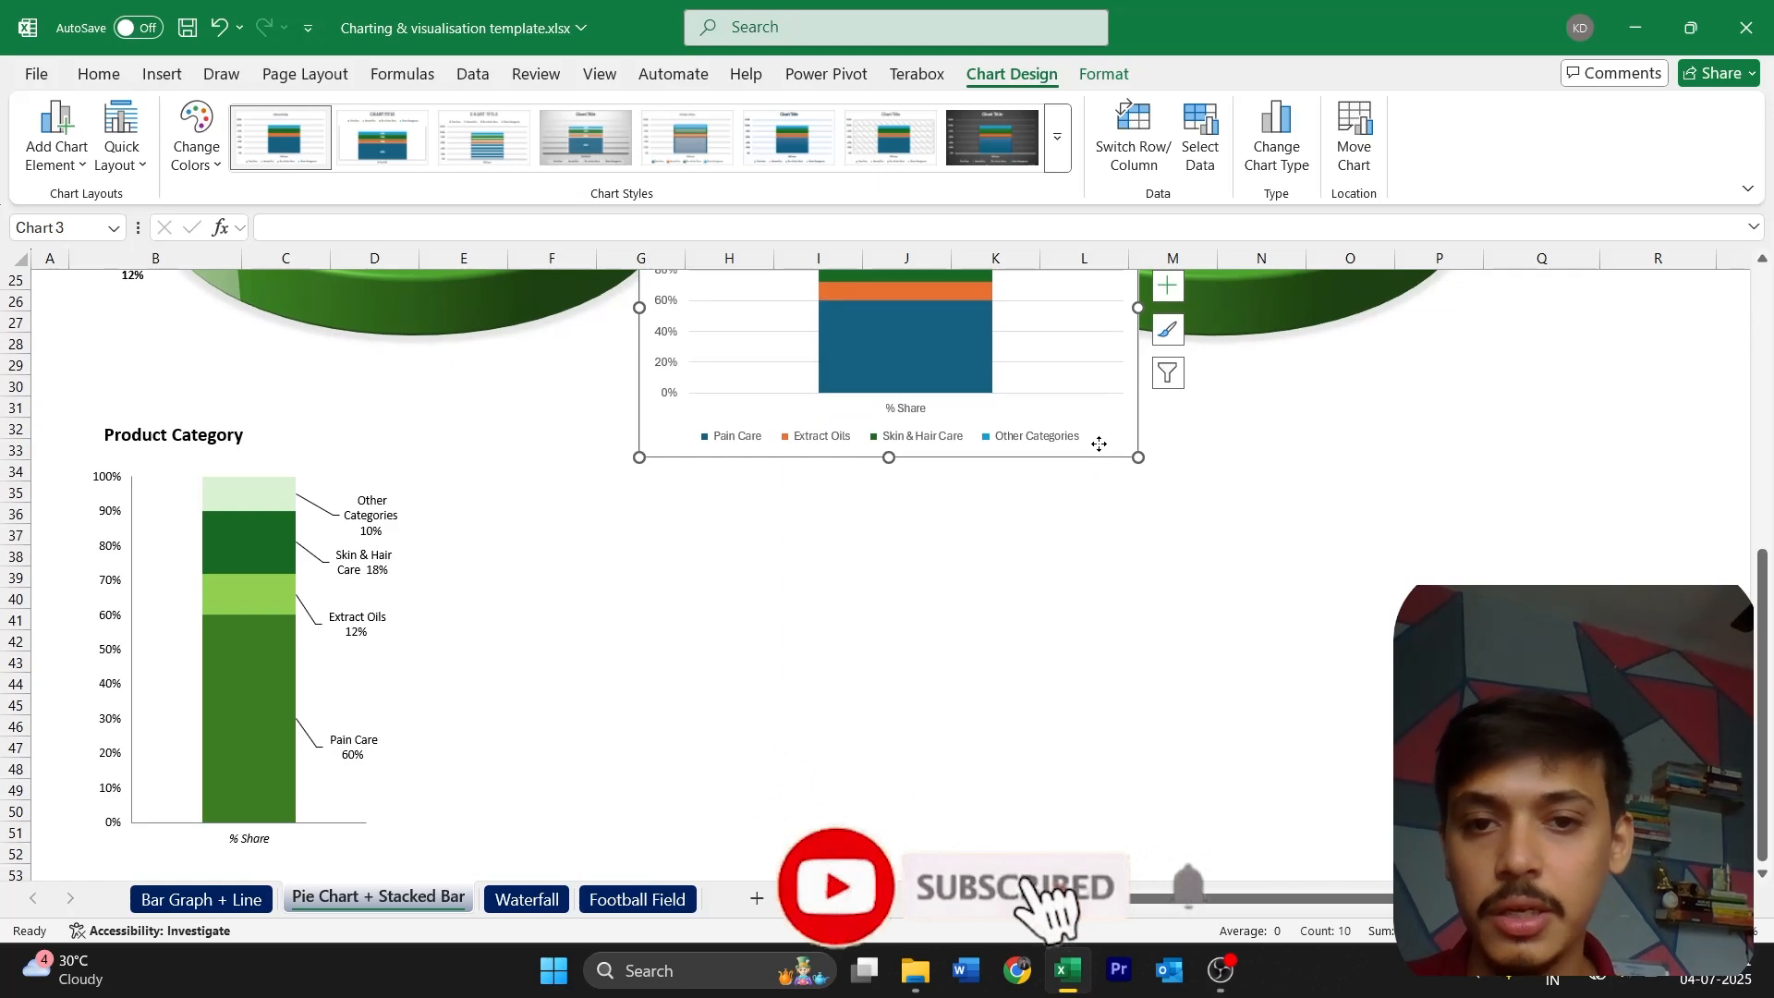
{"action": "left_click_drag", "start_coordinate": [1096, 442], "coordinate": [976, 795]}
{"action": "scroll", "coordinate": [884, 610], "scroll_direction": "up", "scroll_amount": 8}
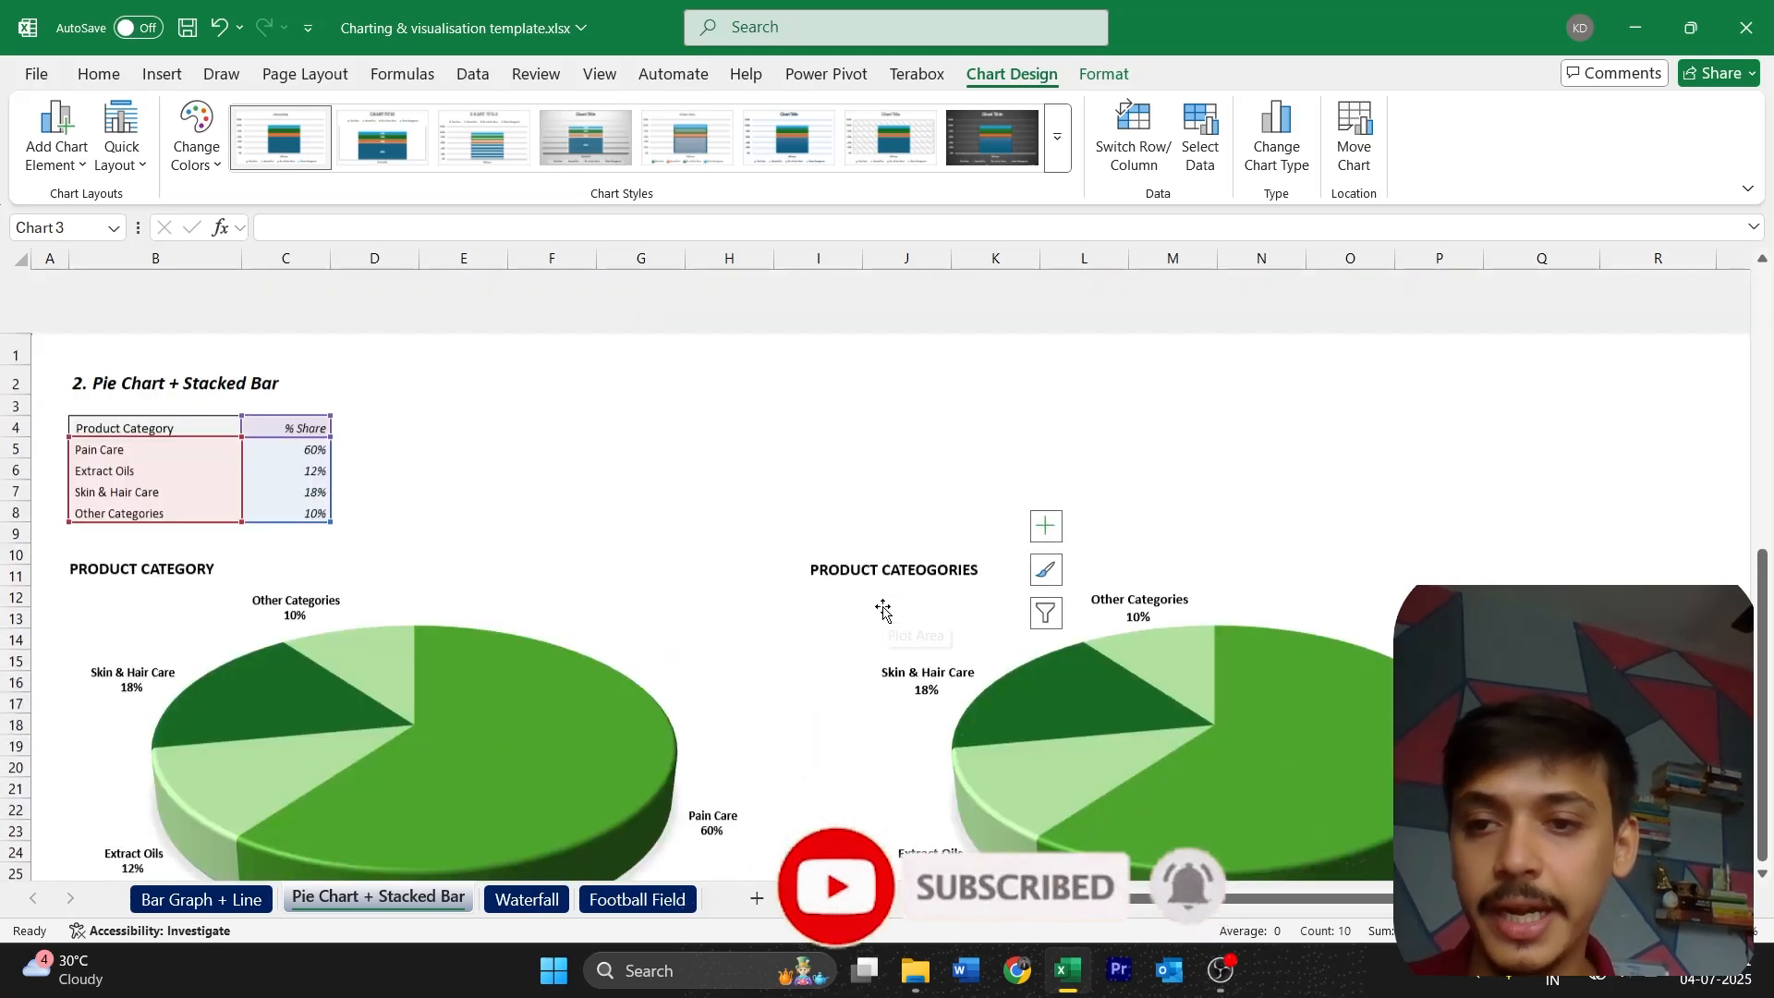
{"action": "scroll", "coordinate": [698, 579], "scroll_direction": "down", "scroll_amount": 10}
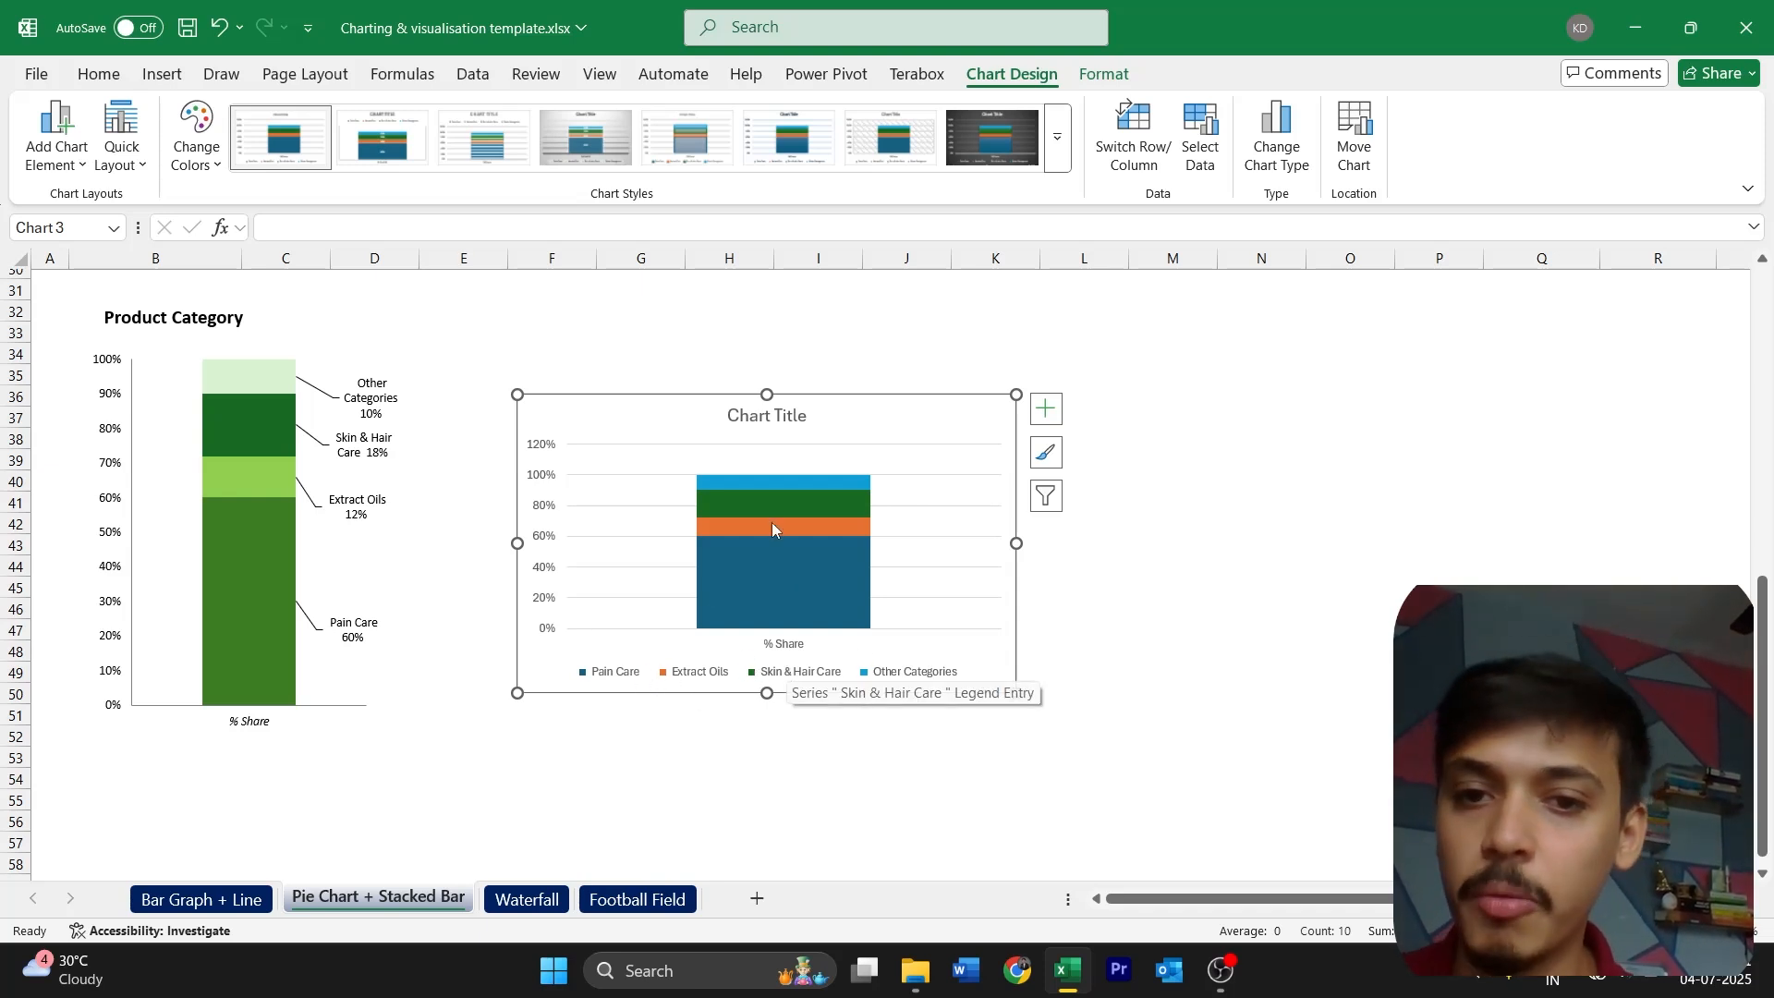
{"action": "left_click_drag", "start_coordinate": [768, 395], "coordinate": [765, 277]}
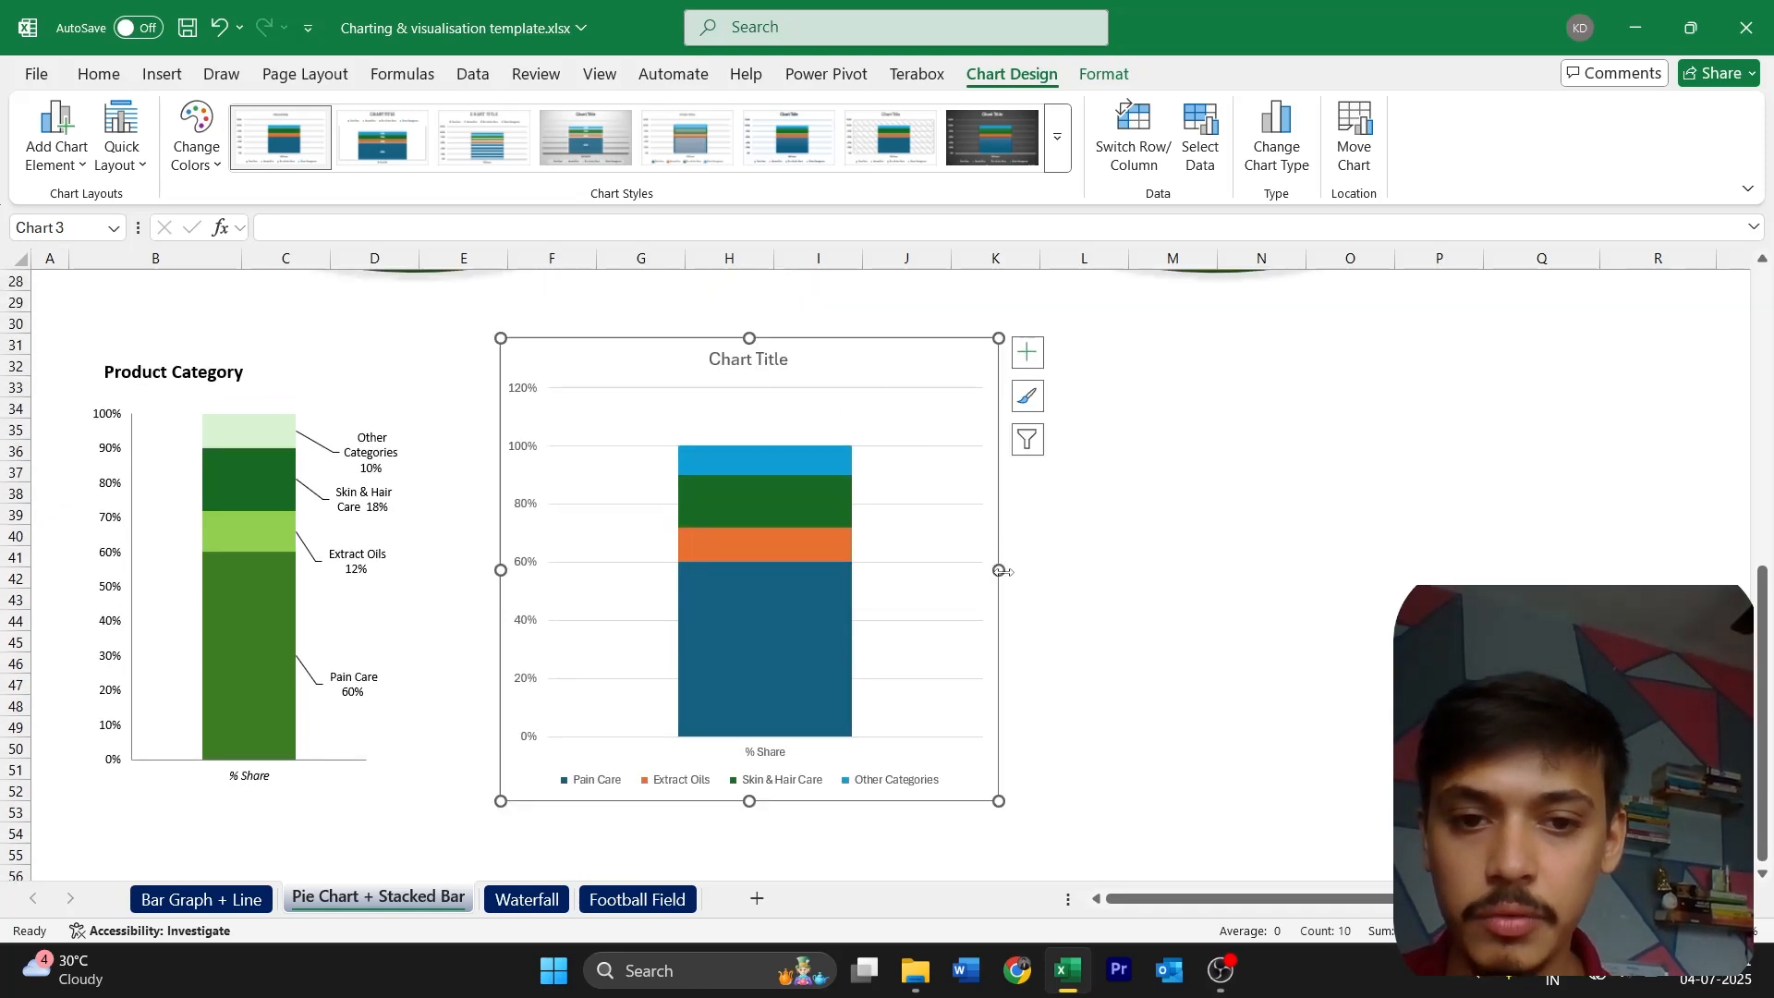
{"action": "left_click_drag", "start_coordinate": [1003, 571], "coordinate": [800, 574]}
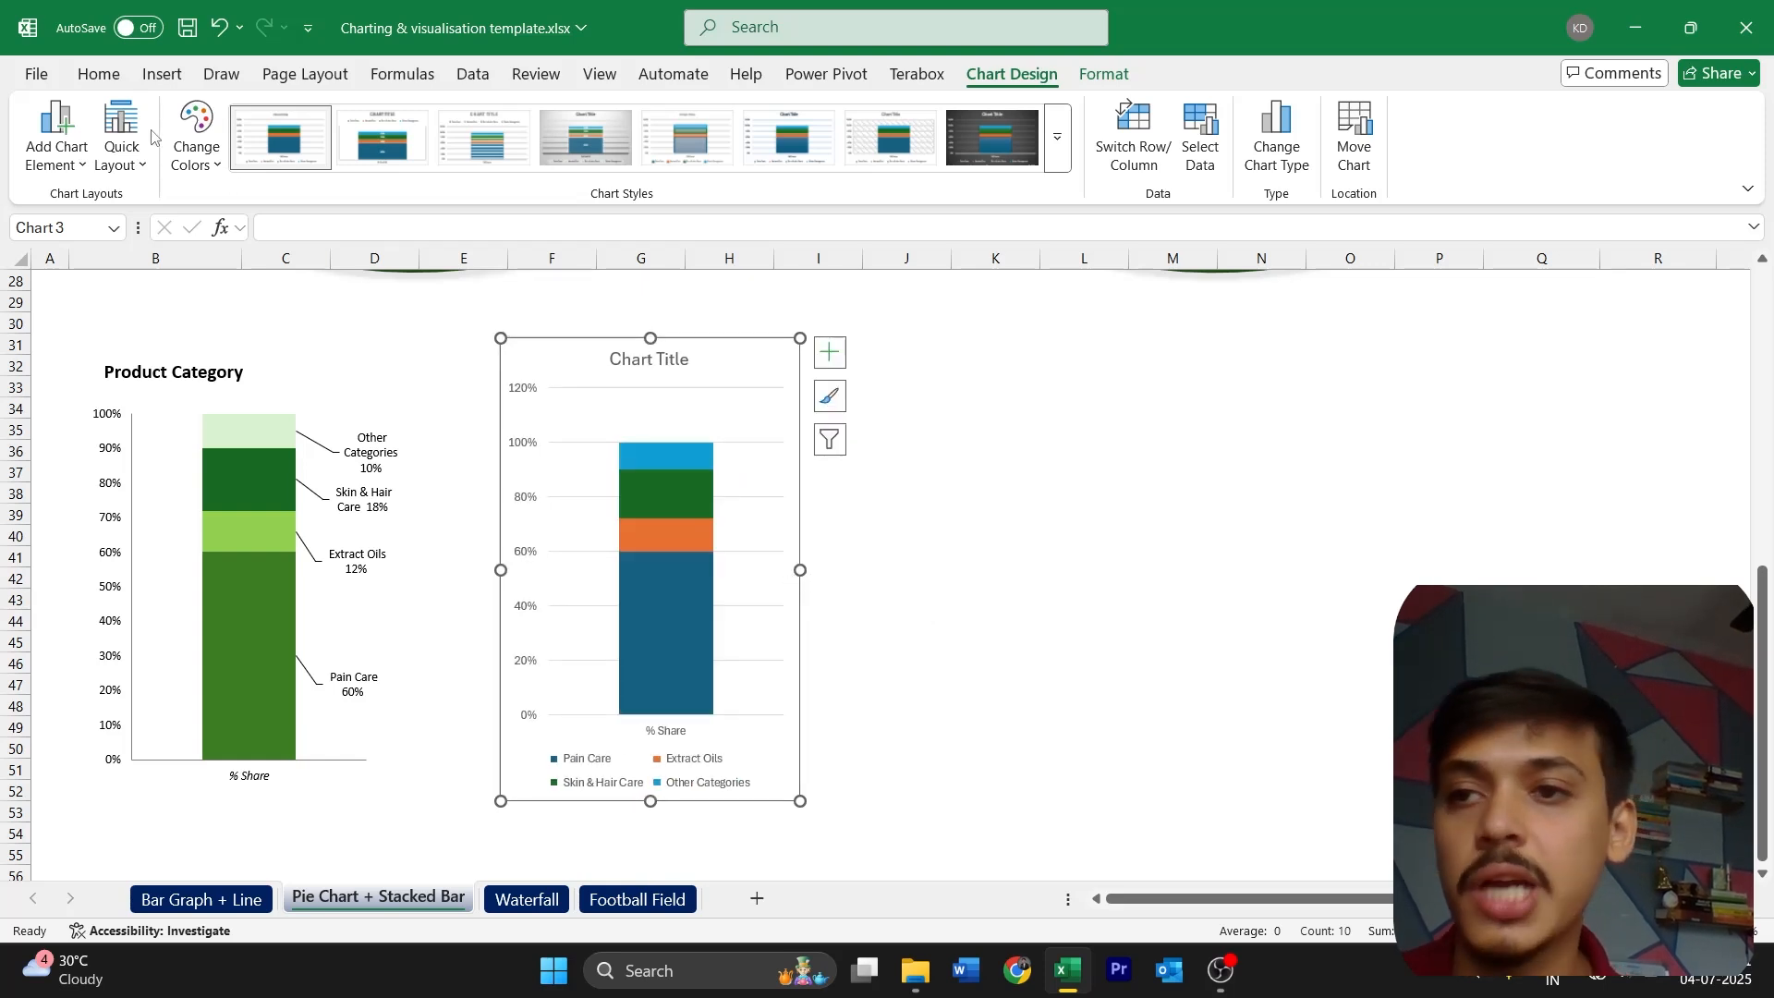
Set all text in the new stacked column chart to Calibri, size 10
{"action": "left_click", "coordinate": [99, 75]}
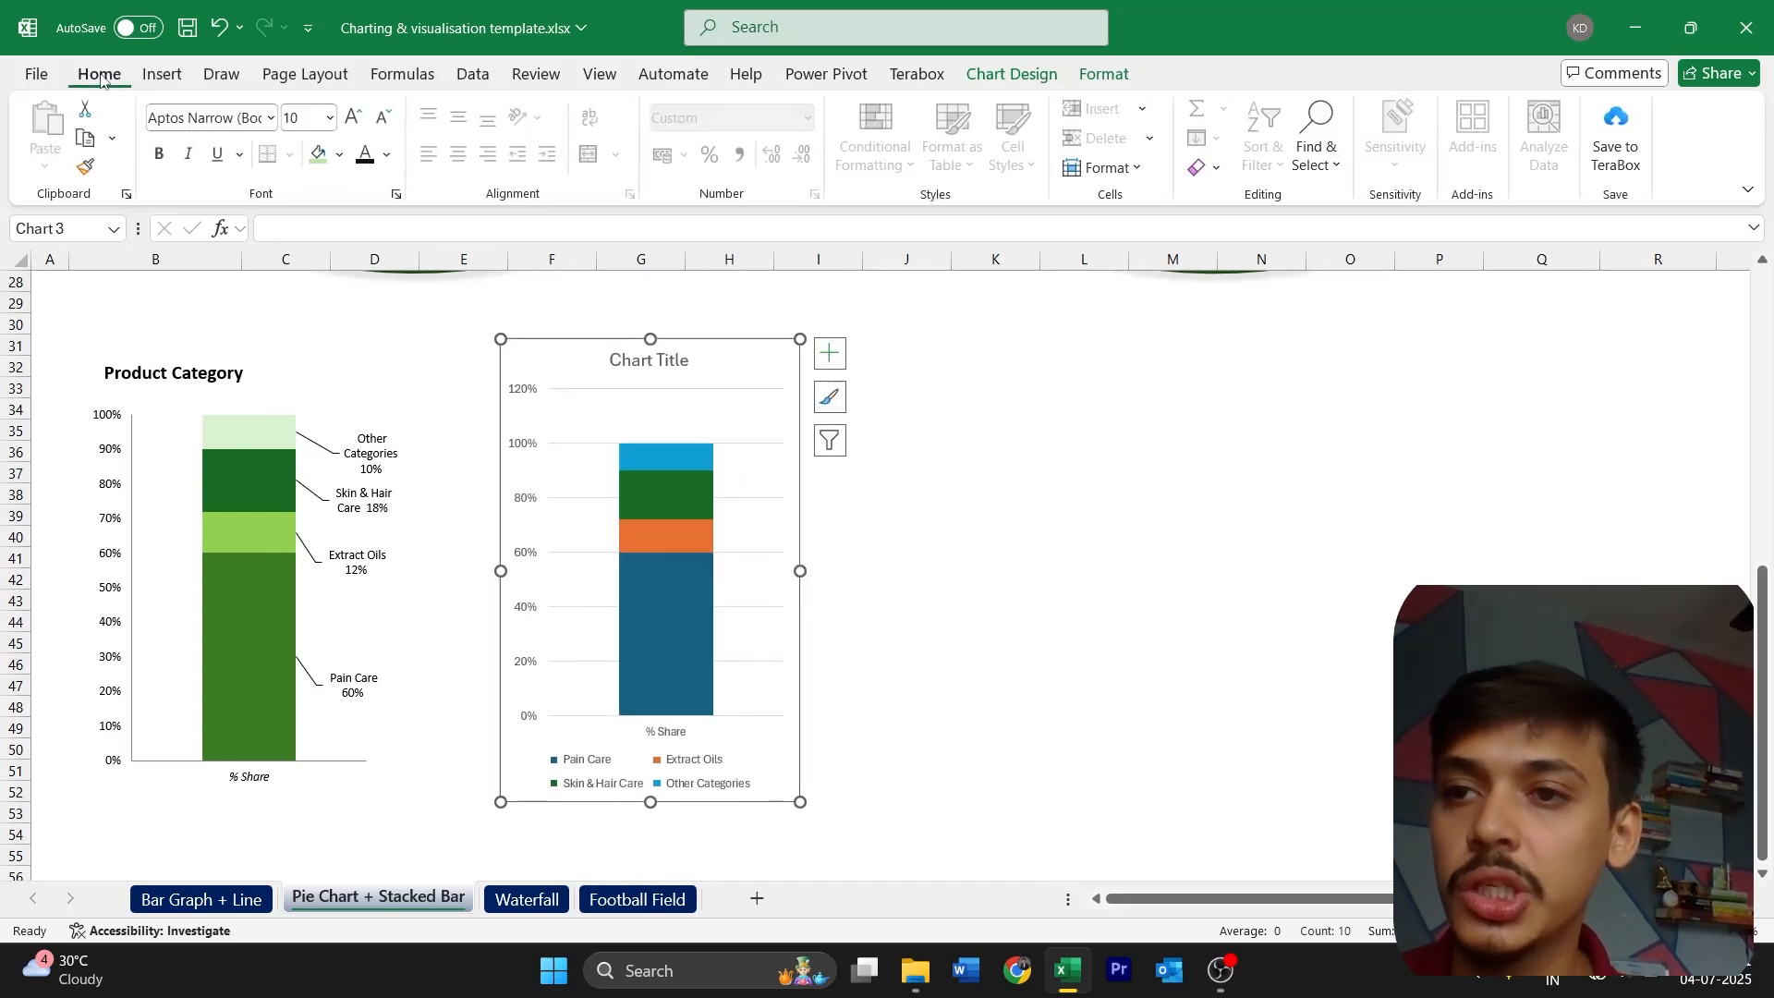
{"action": "left_click", "coordinate": [222, 112]}
{"action": "type", "text": "Calibri"}
{"action": "key", "text": "Return"}
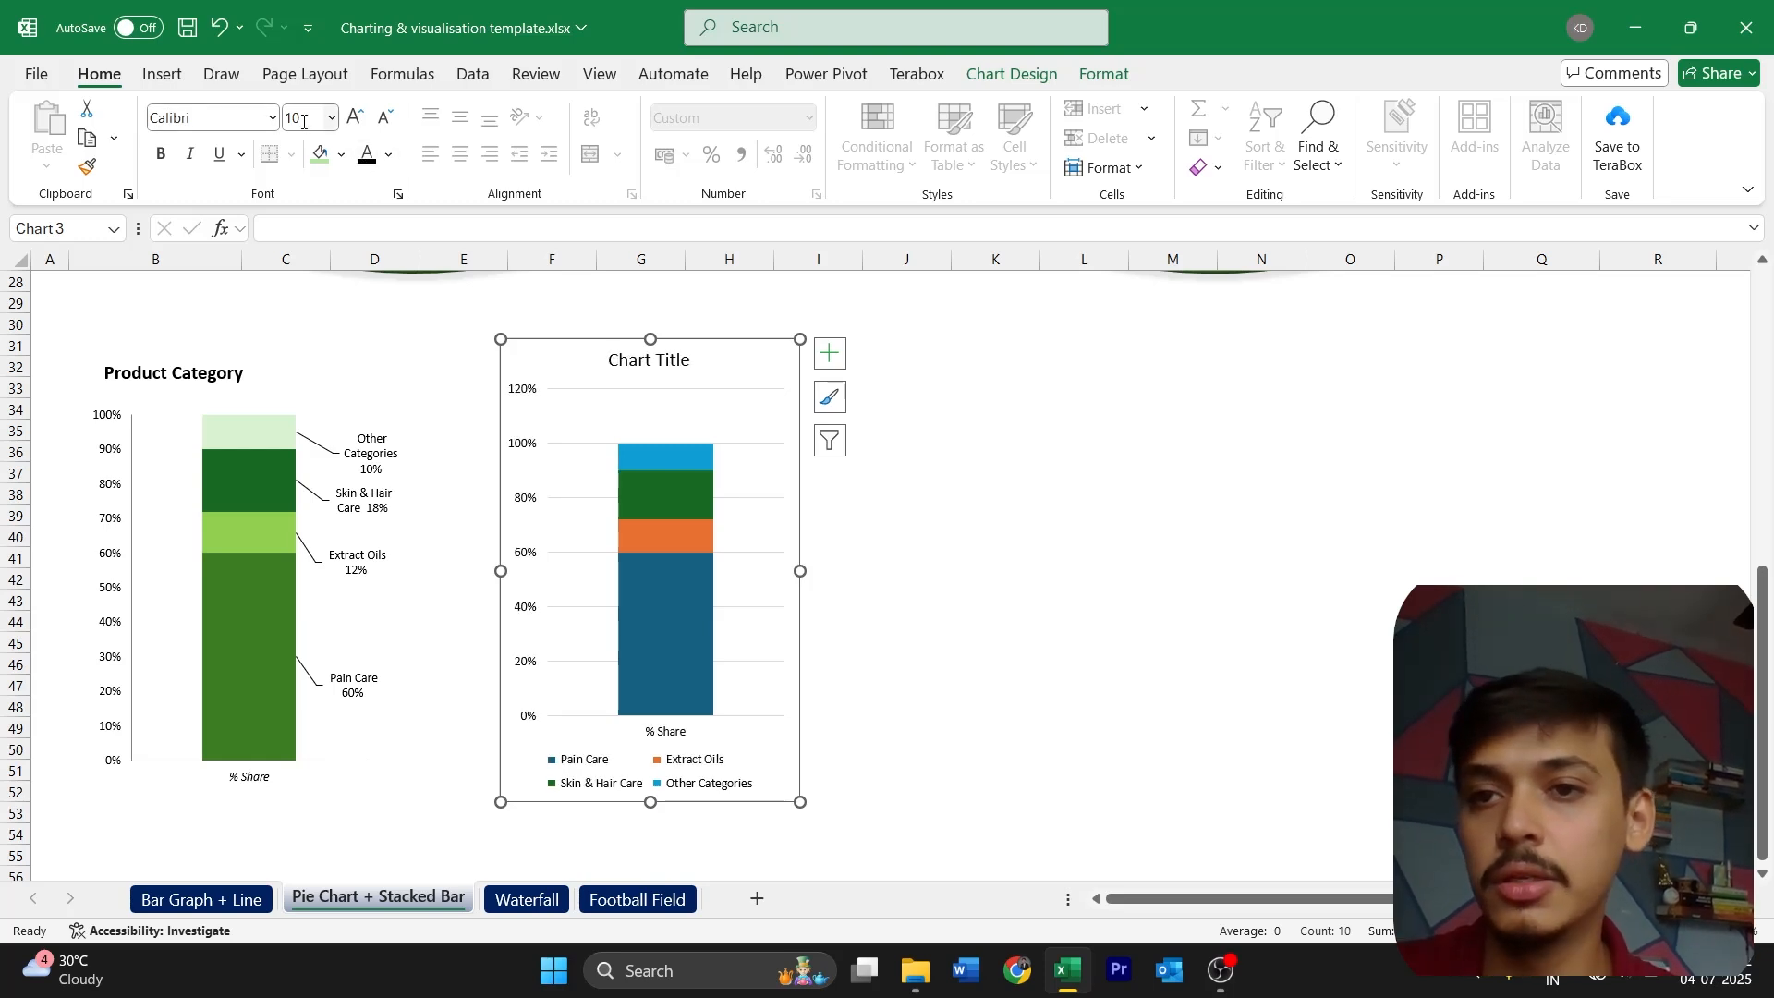
{"action": "left_click", "coordinate": [386, 119]}
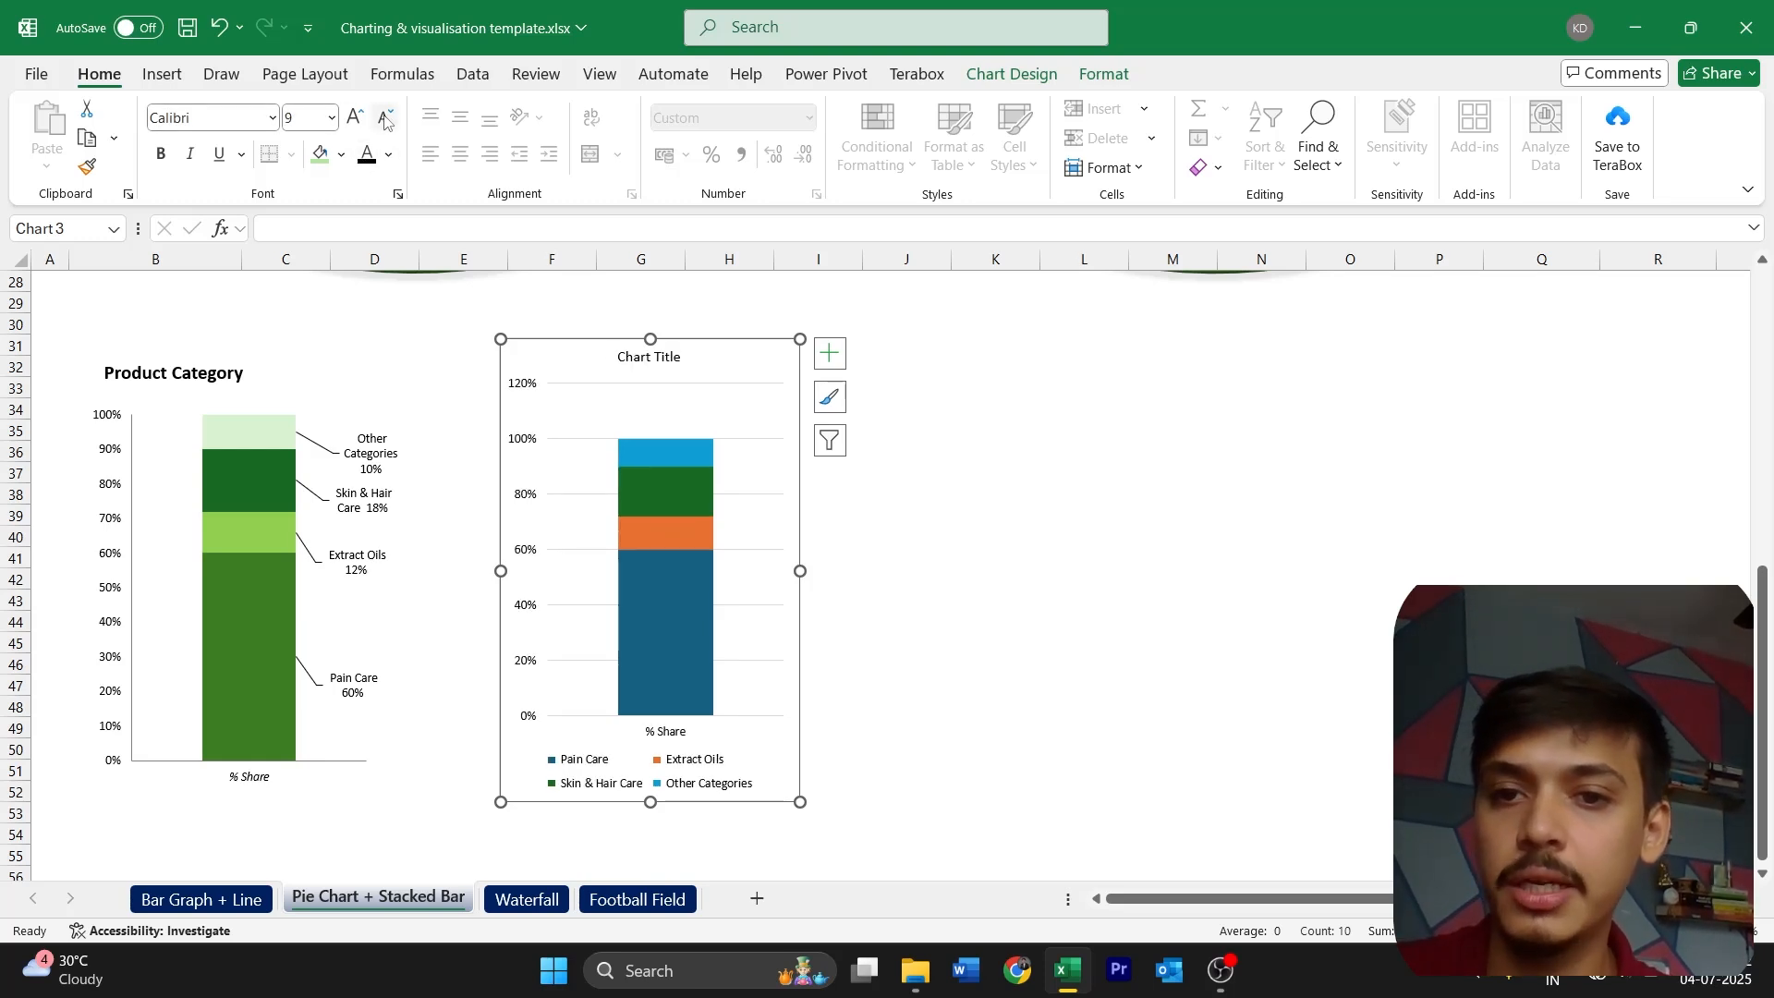
{"action": "left_click", "coordinate": [358, 118]}
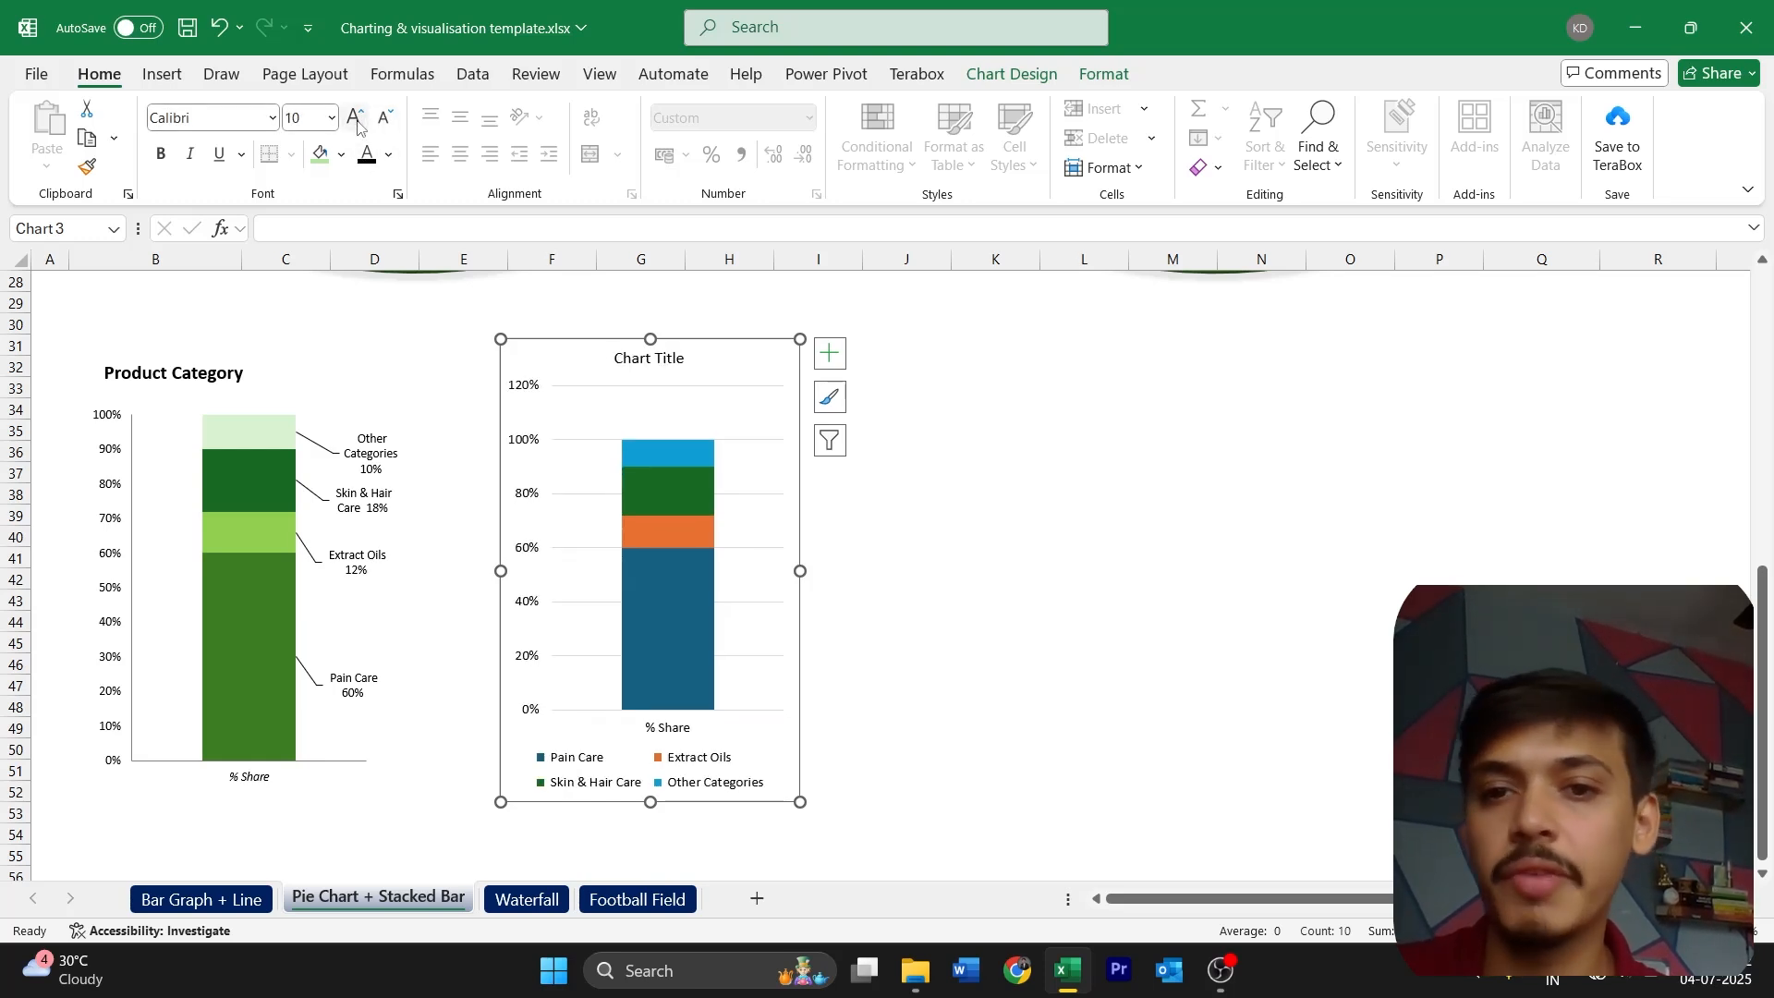
{"action": "left_click", "coordinate": [661, 365]}
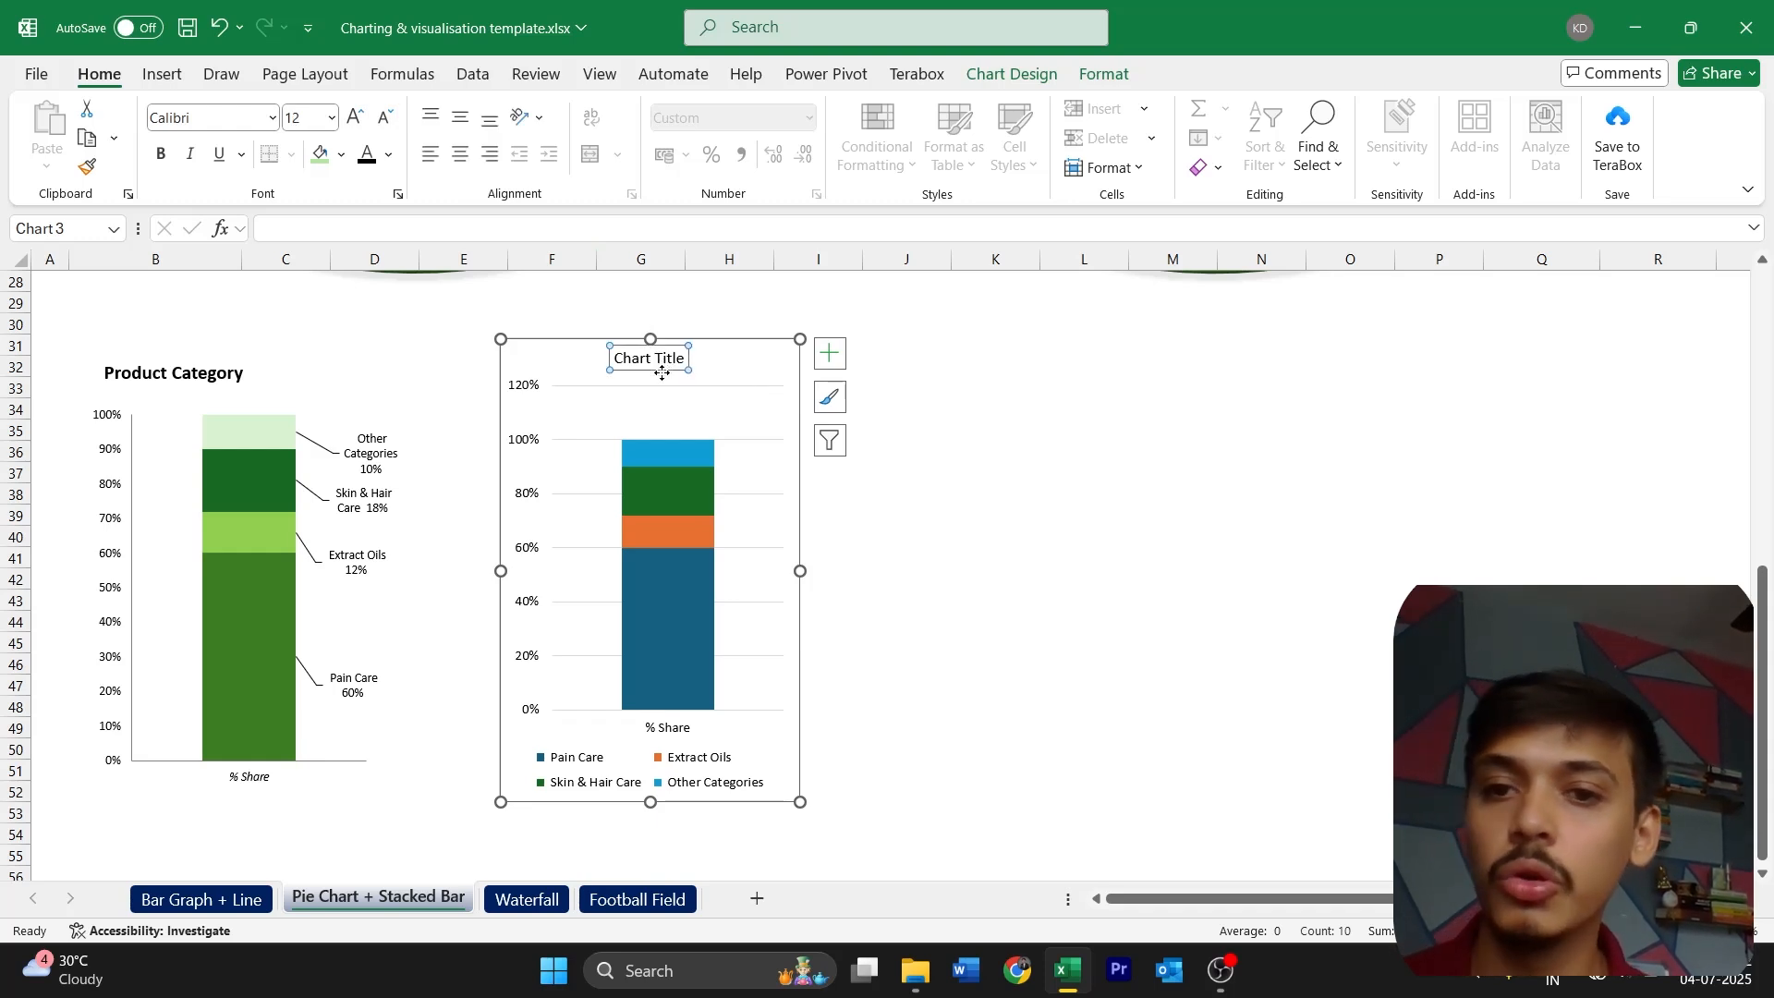
{"action": "left_click_drag", "start_coordinate": [661, 374], "coordinate": [613, 368]}
{"action": "key", "text": "ctrl+z"}
Change the new stacked column chart's title to "Product Category"
{"action": "left_click", "coordinate": [656, 361]}
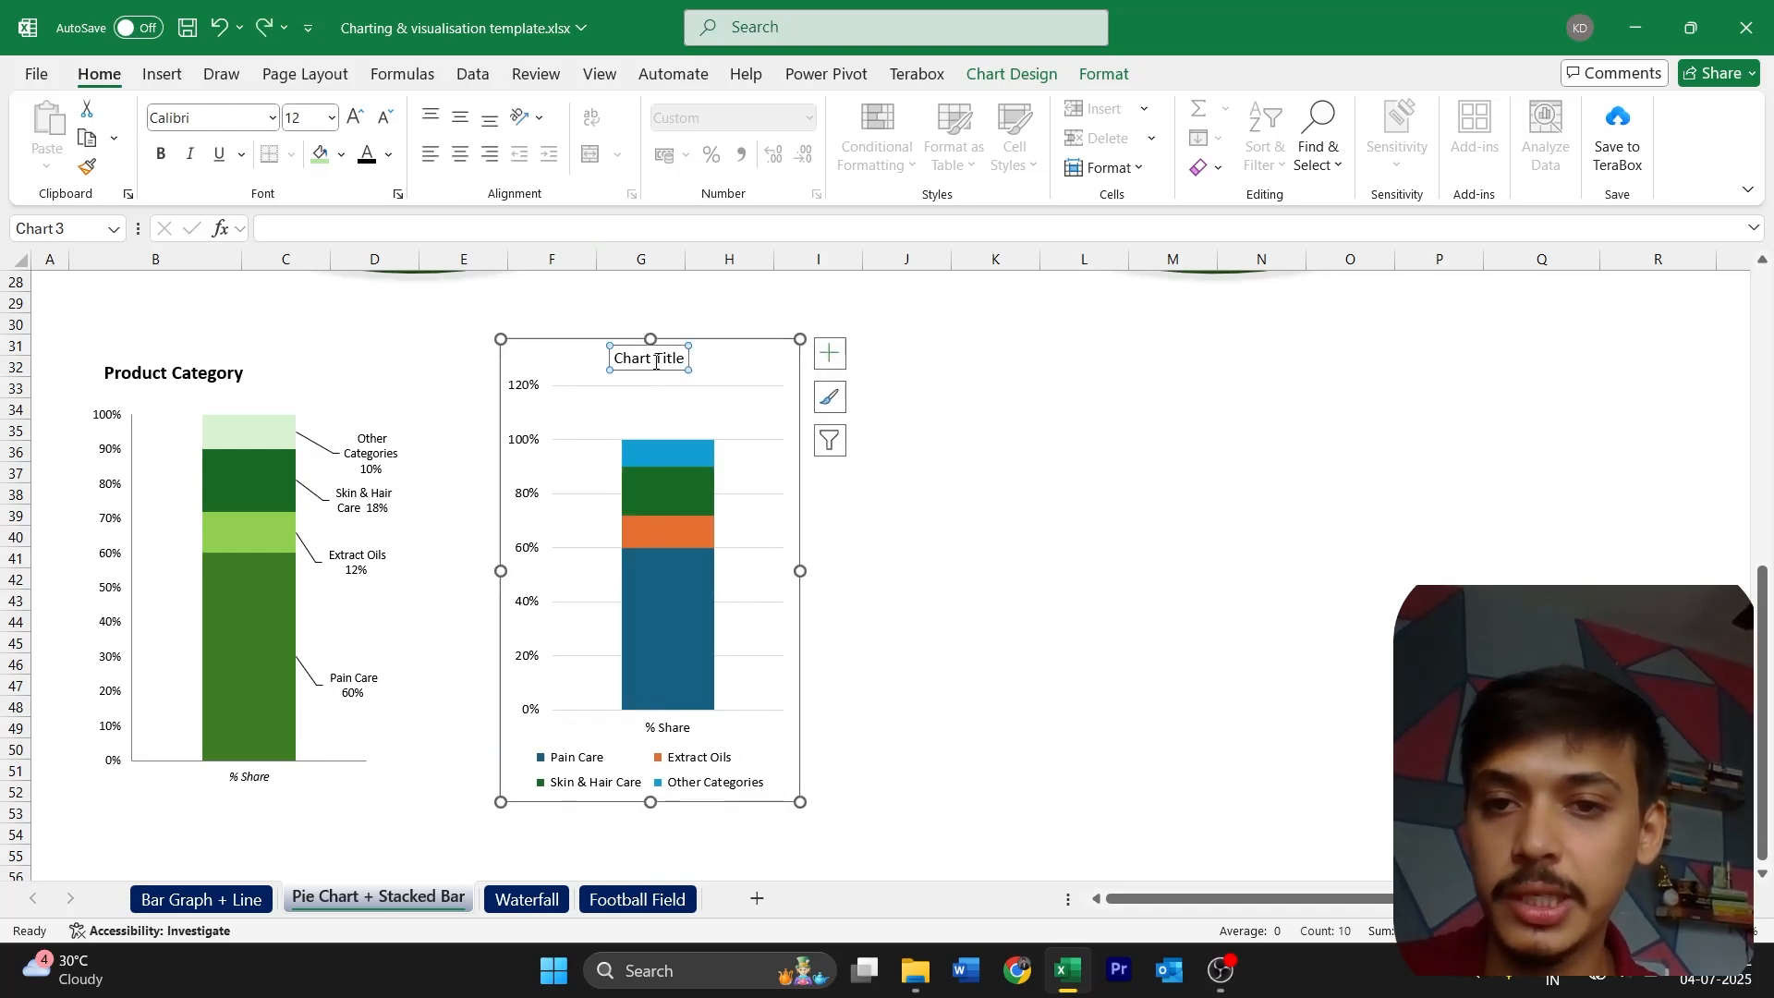
{"action": "triple_click", "coordinate": [656, 361]}
{"action": "type", "text": "Pro"}
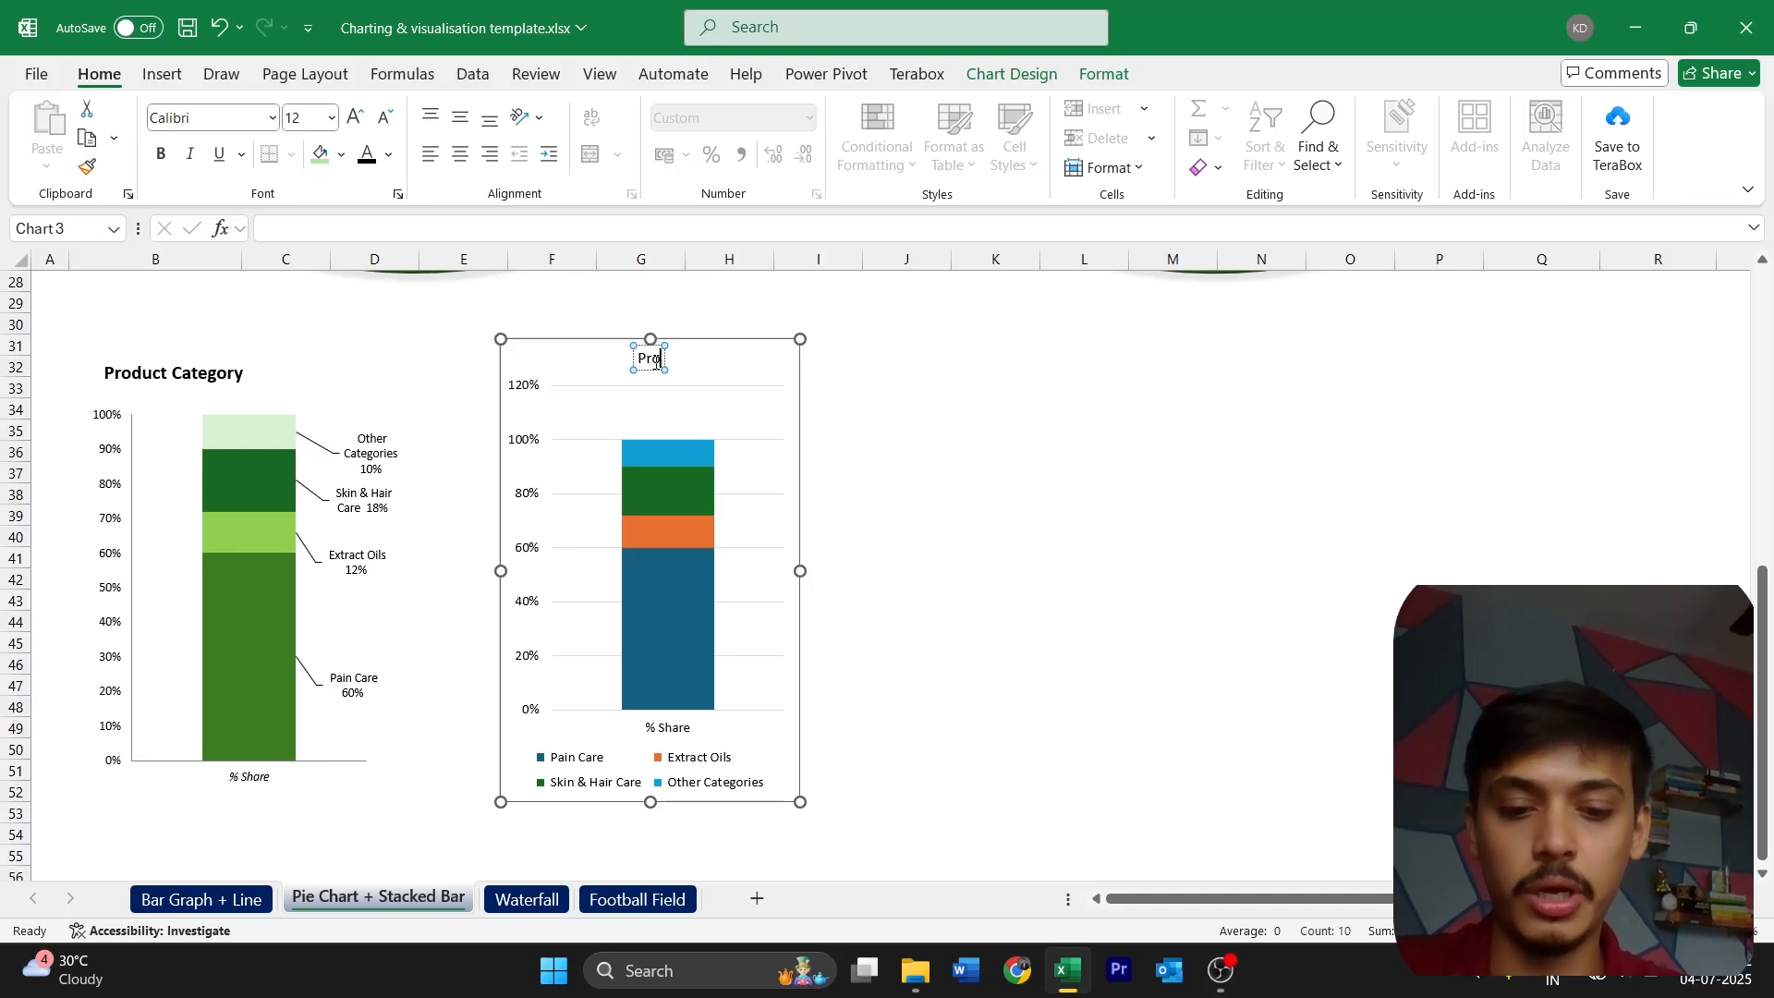
{"action": "type", "text": "duct Category"}
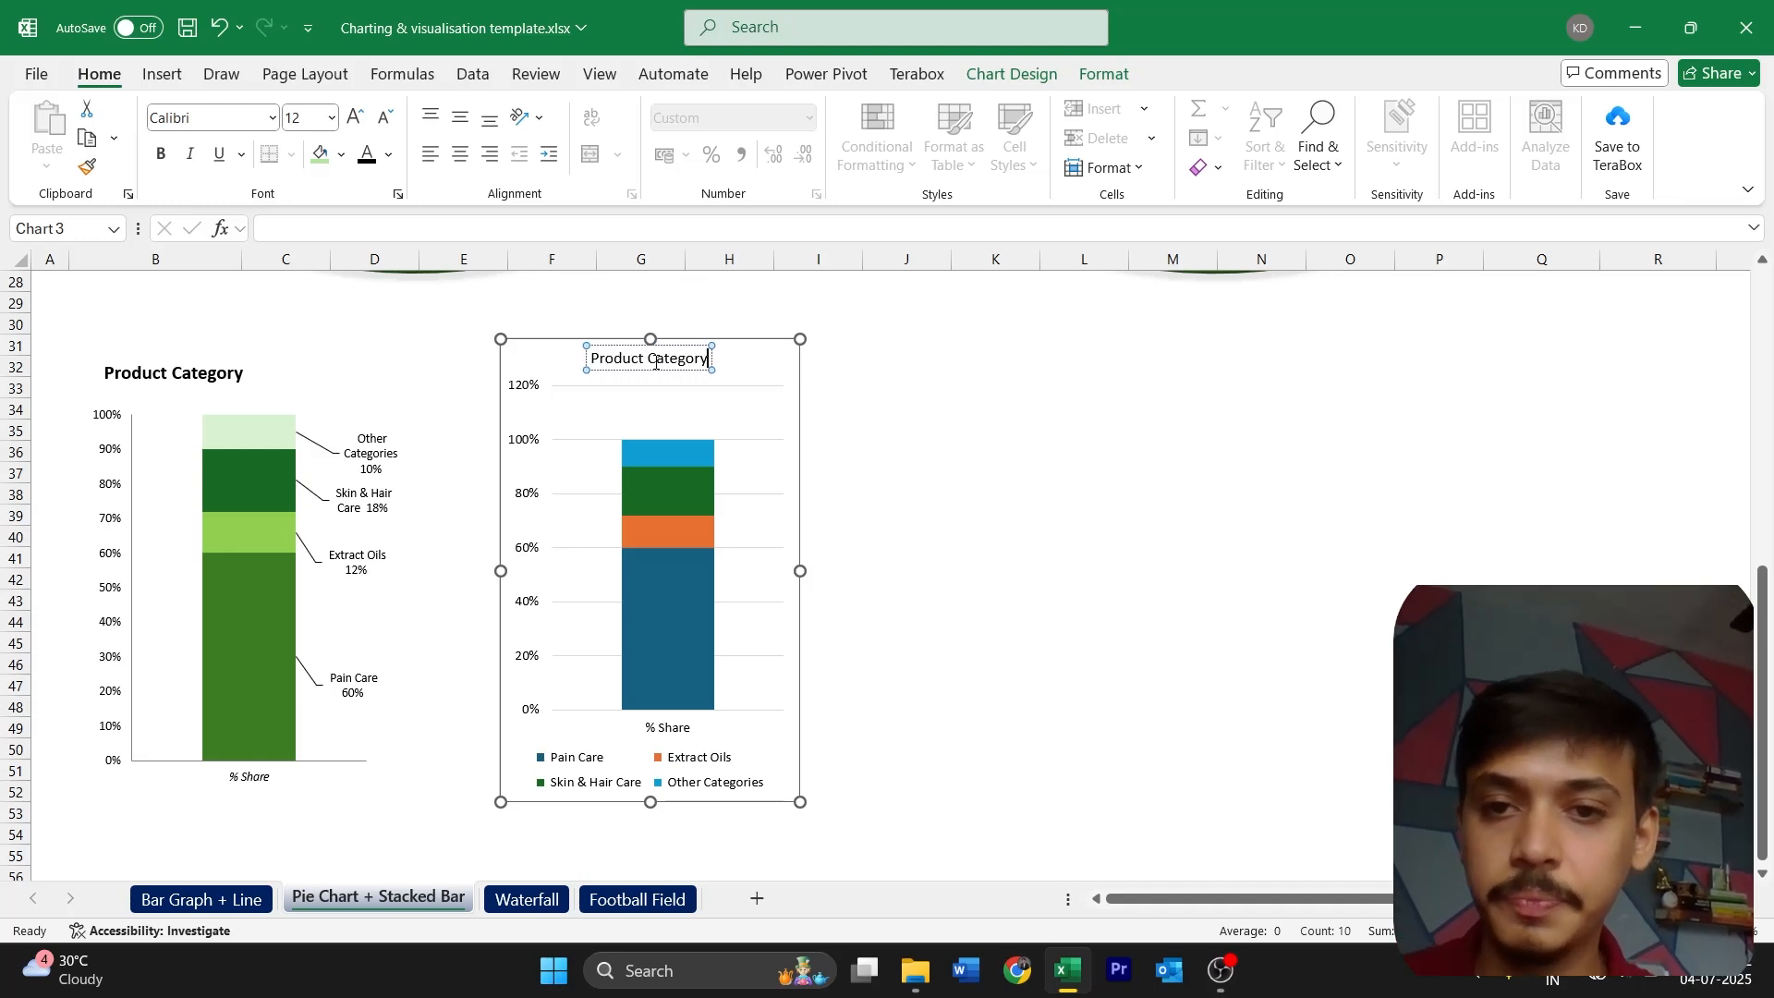
Move the Product Category title to the chart's upper-left corner and make it bold at size 14
{"action": "left_click_drag", "start_coordinate": [684, 372], "coordinate": [611, 372]}
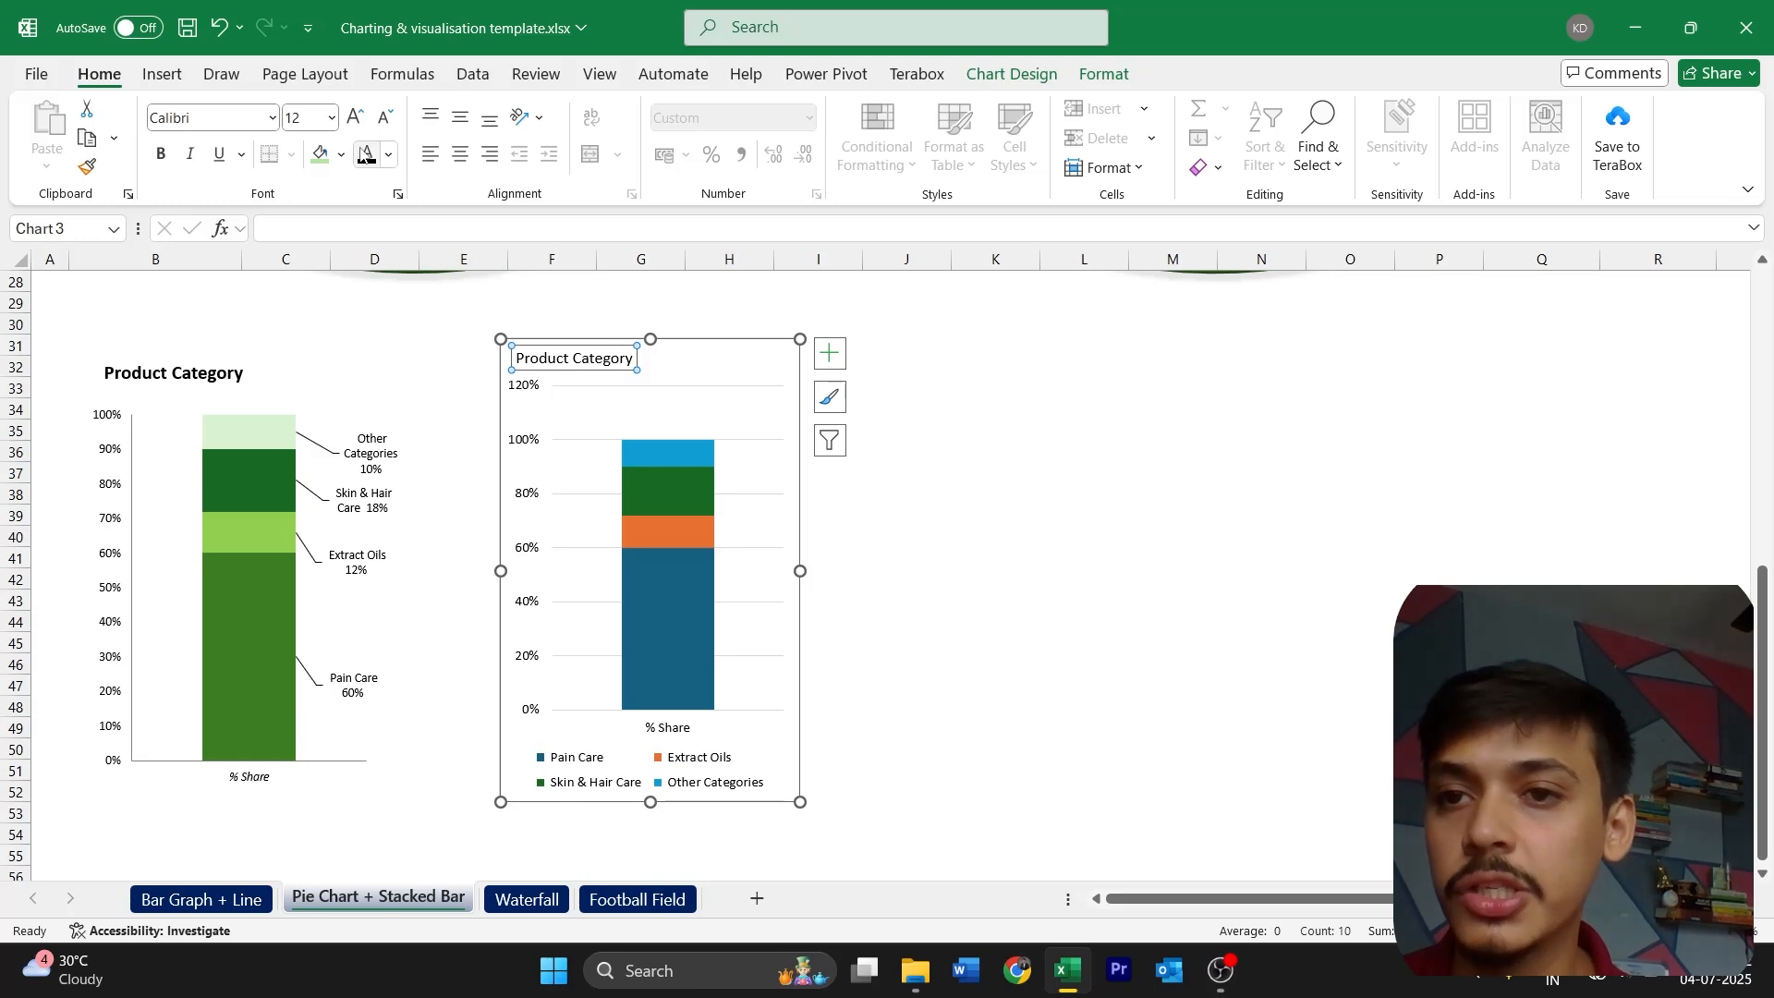
{"action": "left_click", "coordinate": [161, 154]}
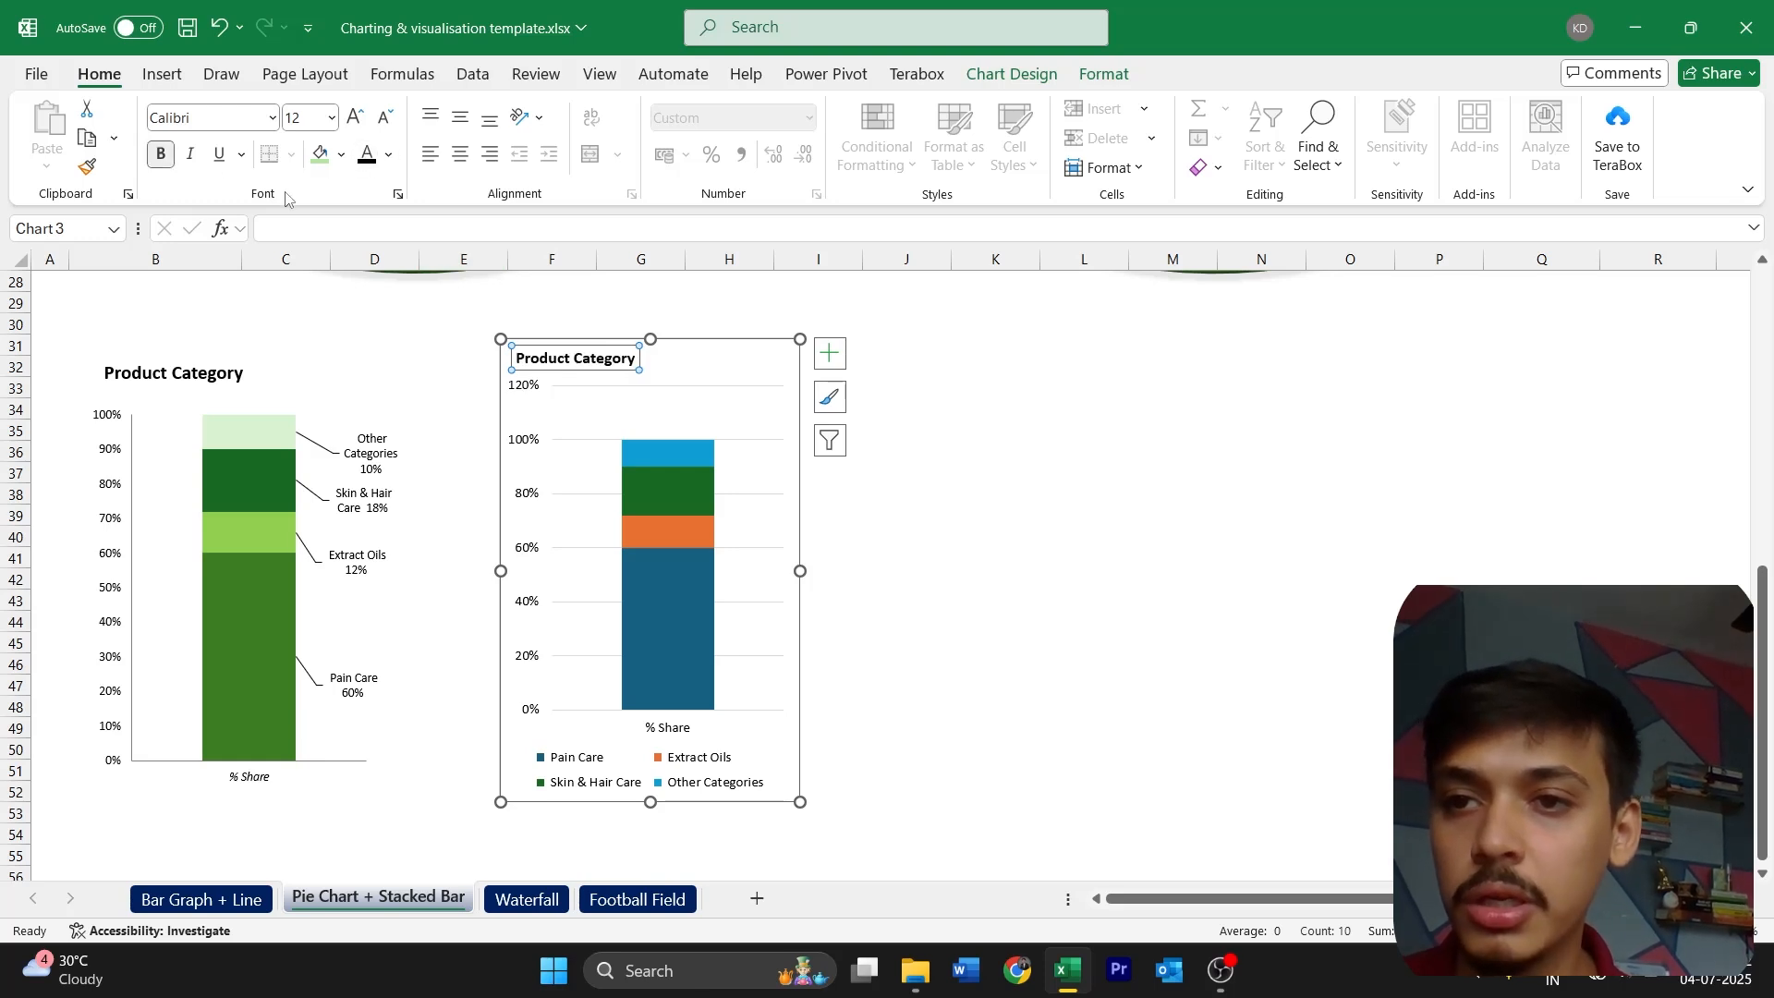
{"action": "left_click", "coordinate": [354, 119]}
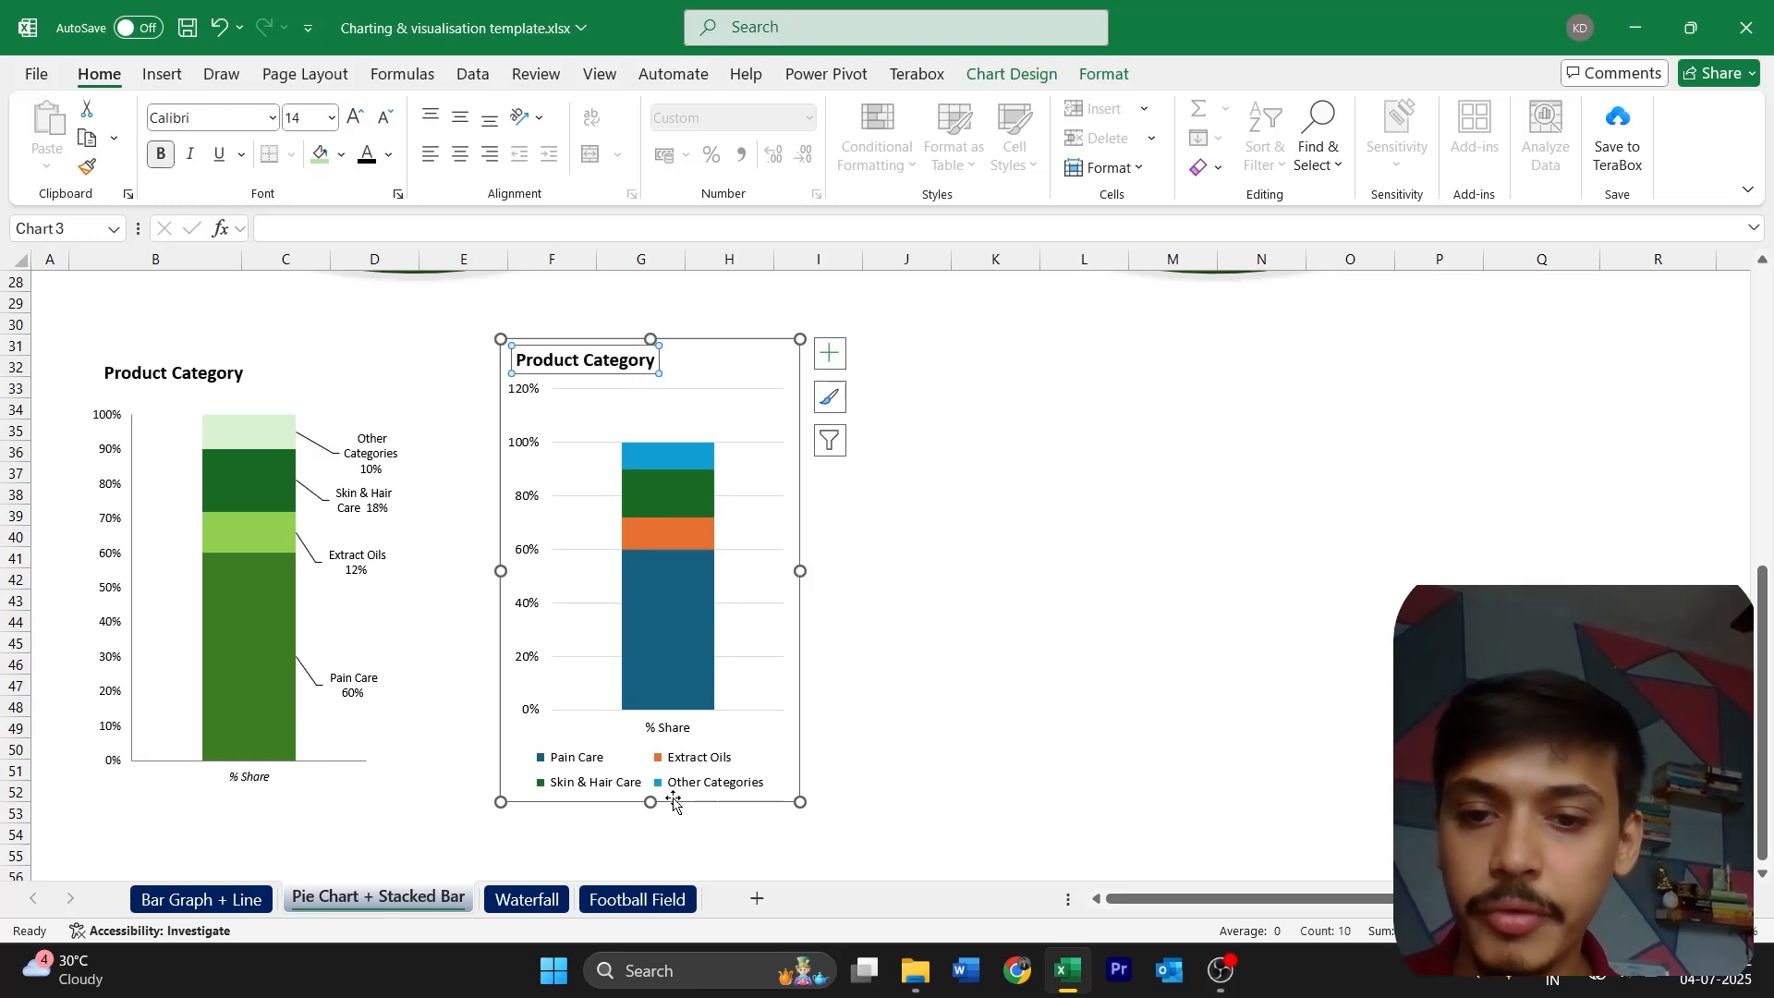
Make the new chart slightly taller and delete its horizontal gridlines
{"action": "left_click_drag", "start_coordinate": [652, 802], "coordinate": [652, 815]}
{"action": "scroll", "coordinate": [689, 409], "scroll_direction": "up", "scroll_amount": 2}
{"action": "scroll", "coordinate": [689, 409], "scroll_direction": "down", "scroll_amount": 2}
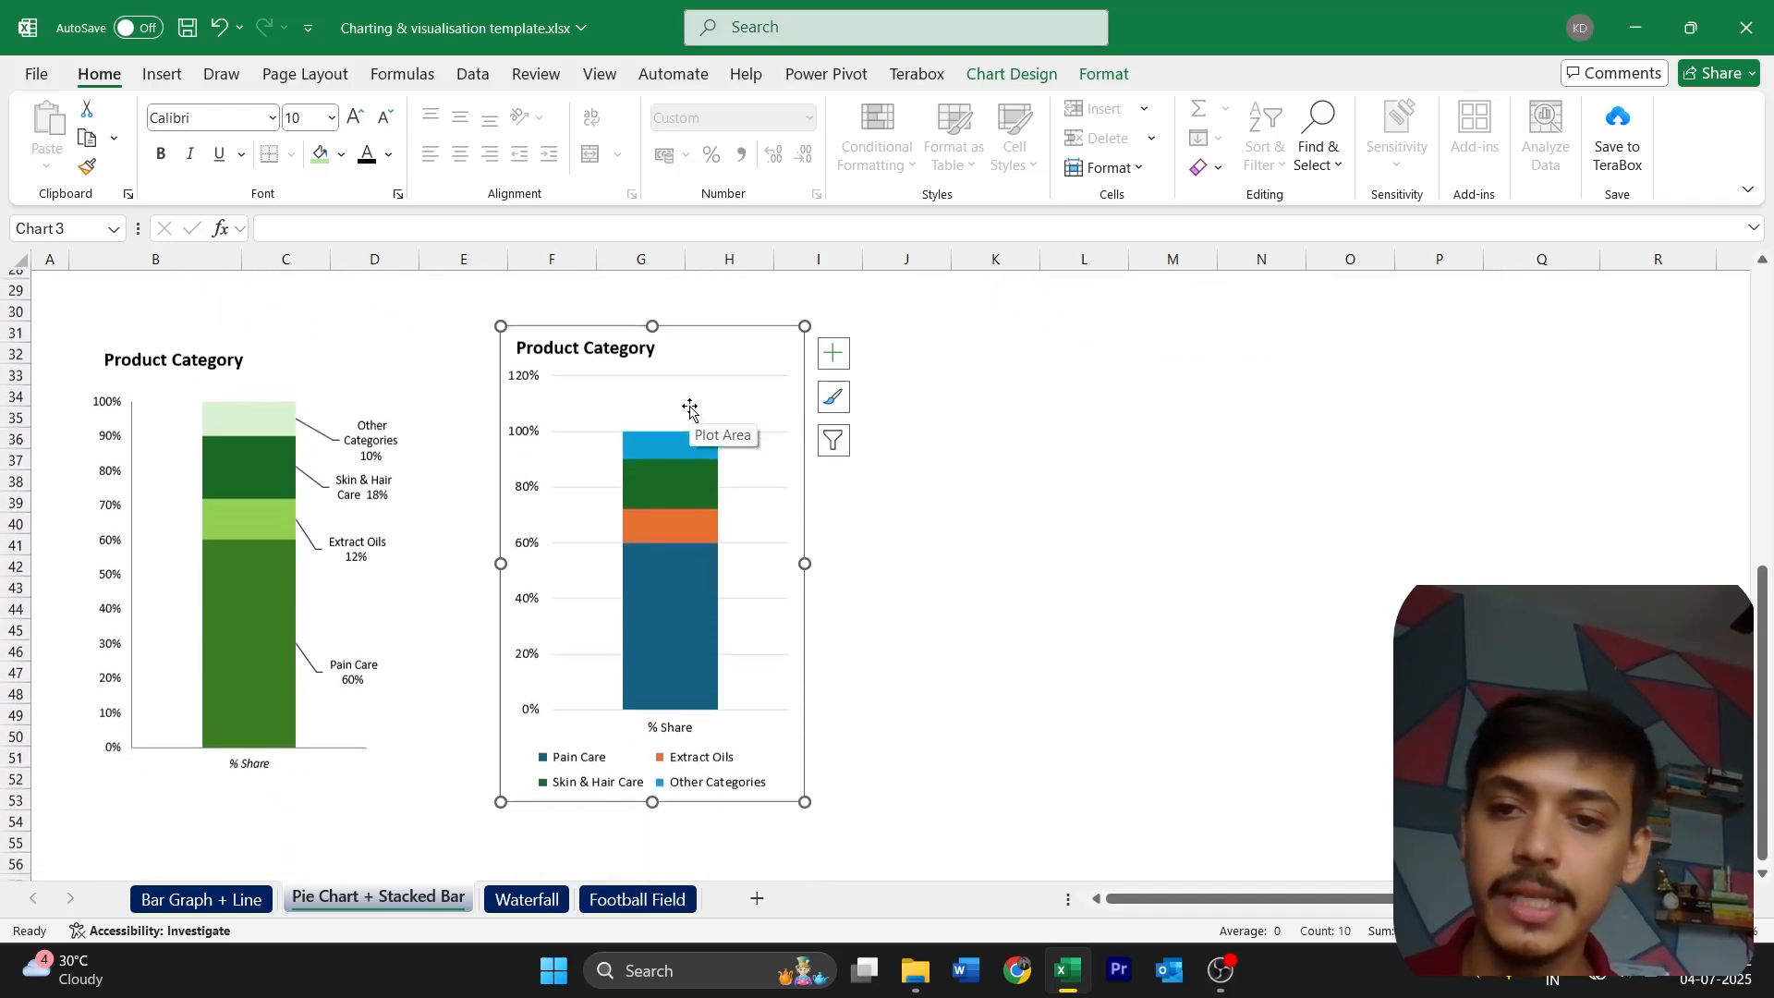
{"action": "left_click", "coordinate": [737, 373]}
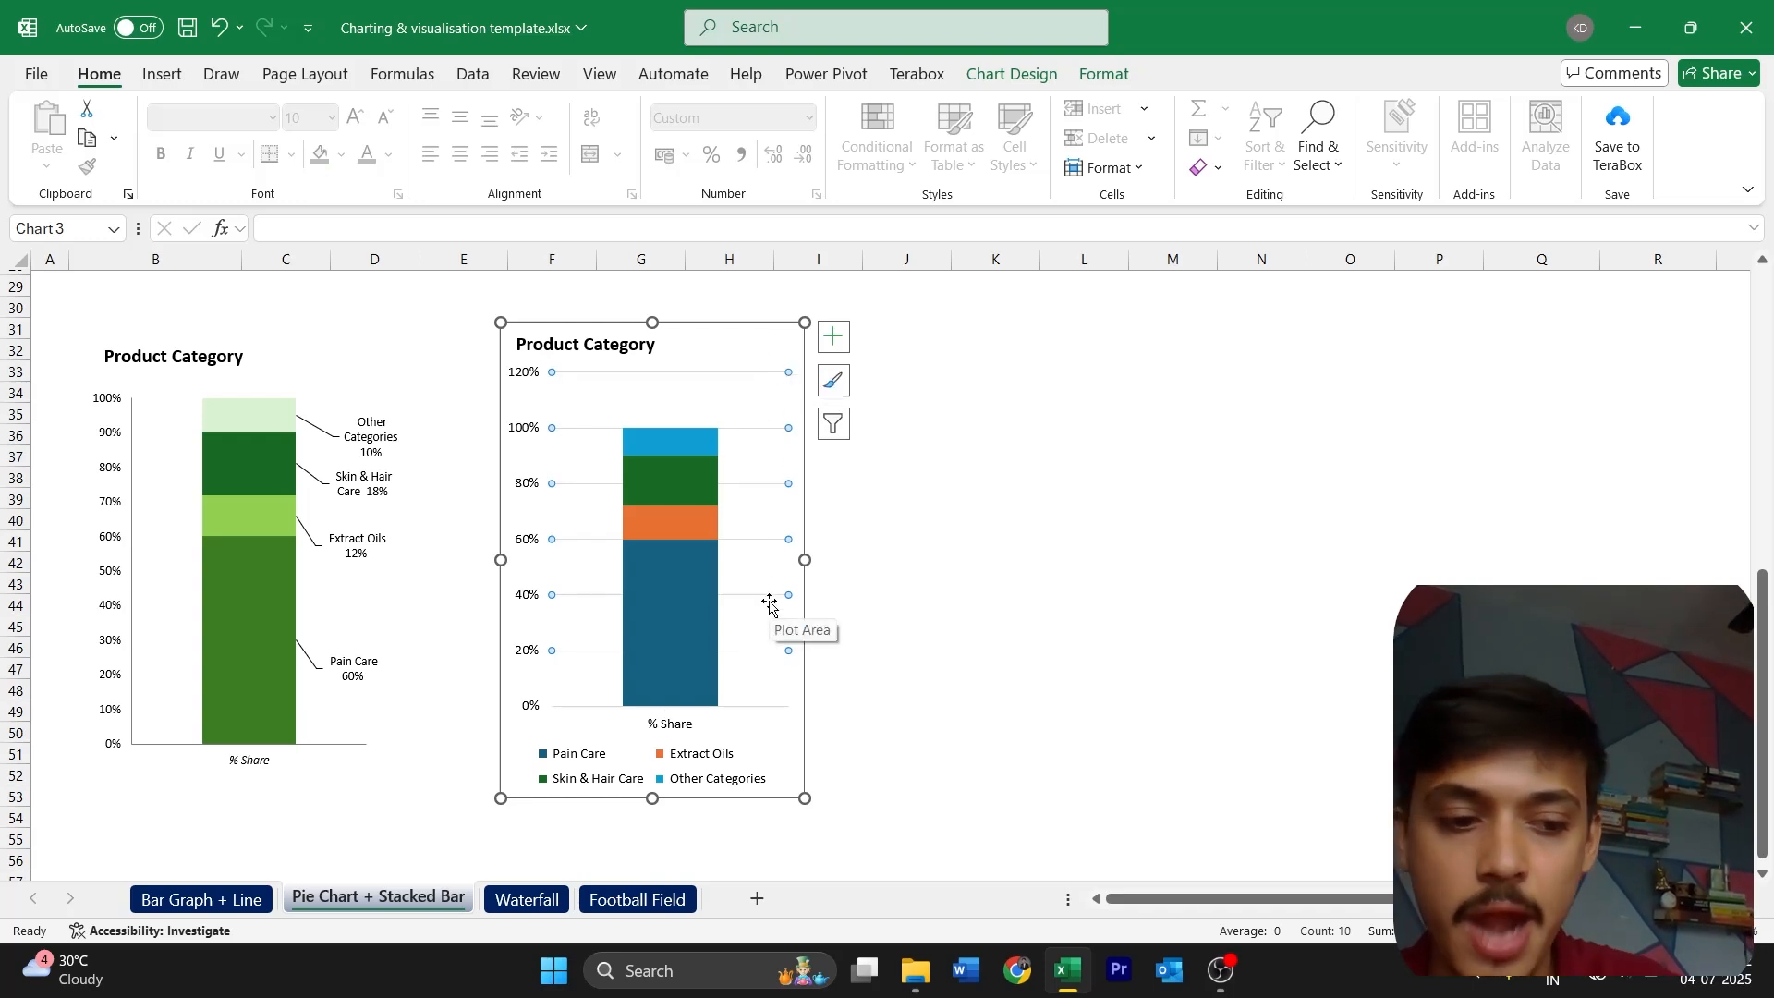
{"action": "key", "text": "Delete"}
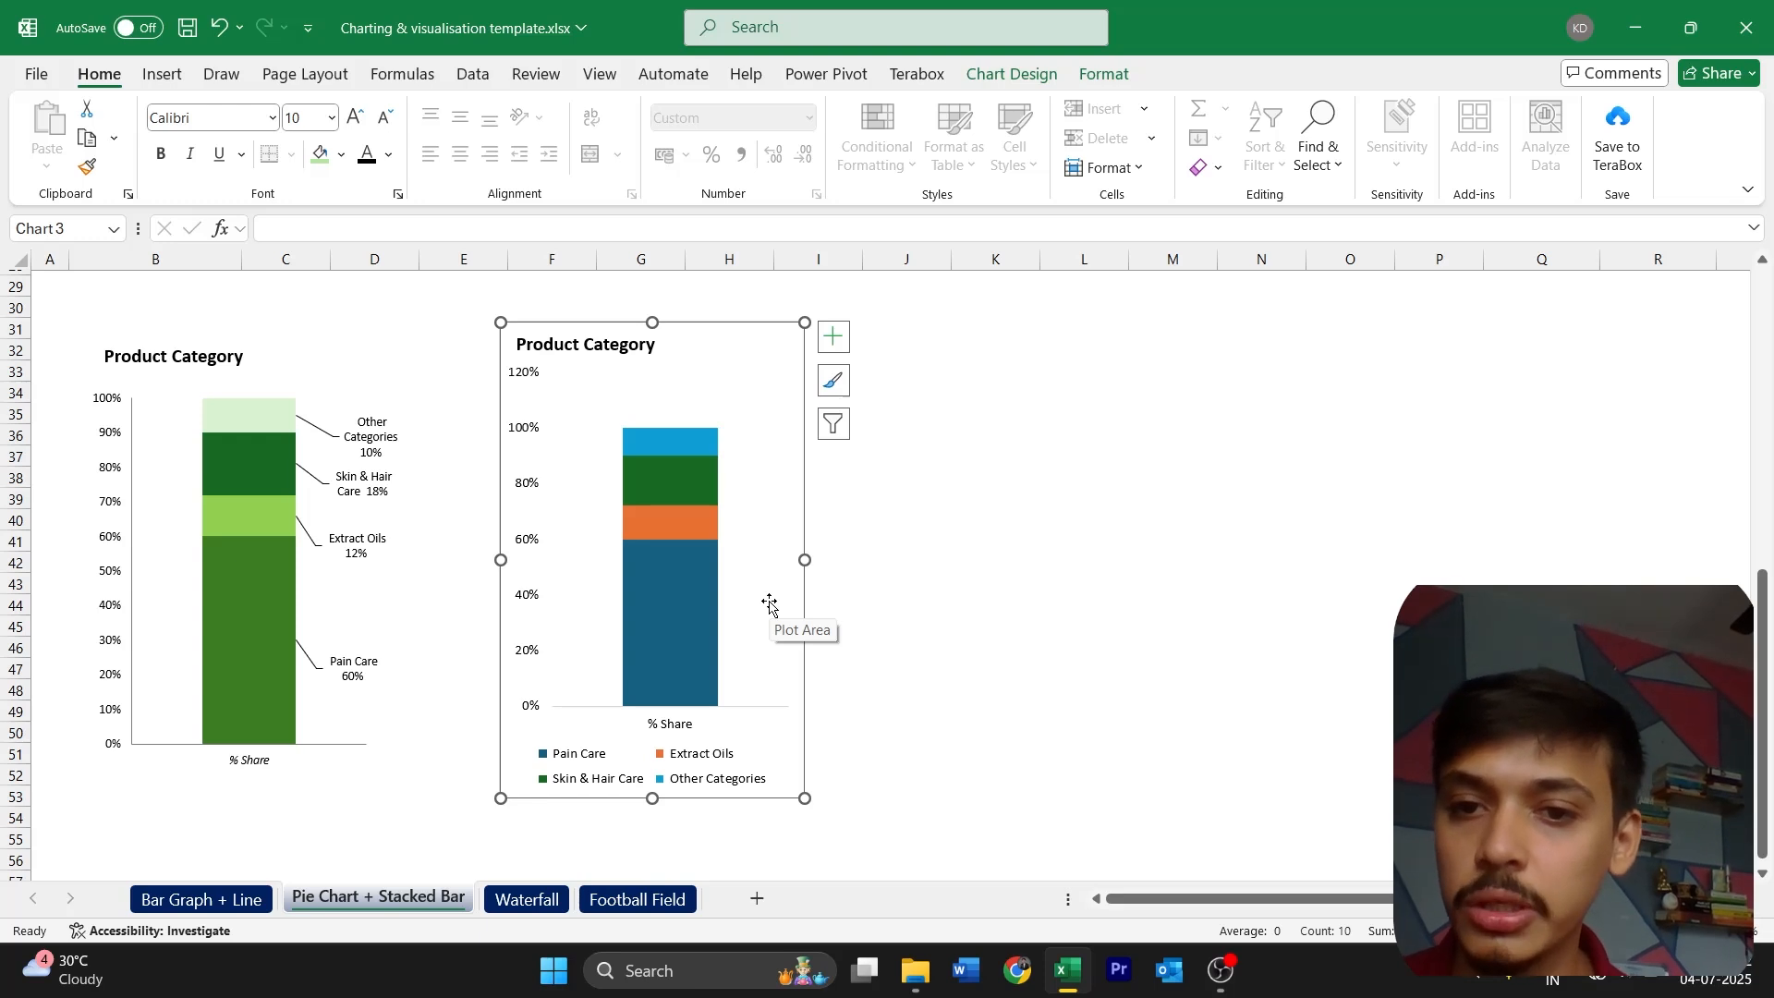
Set the vertical axis maximum bound to 1.0 in the new stacked column chart
{"action": "left_click", "coordinate": [522, 379]}
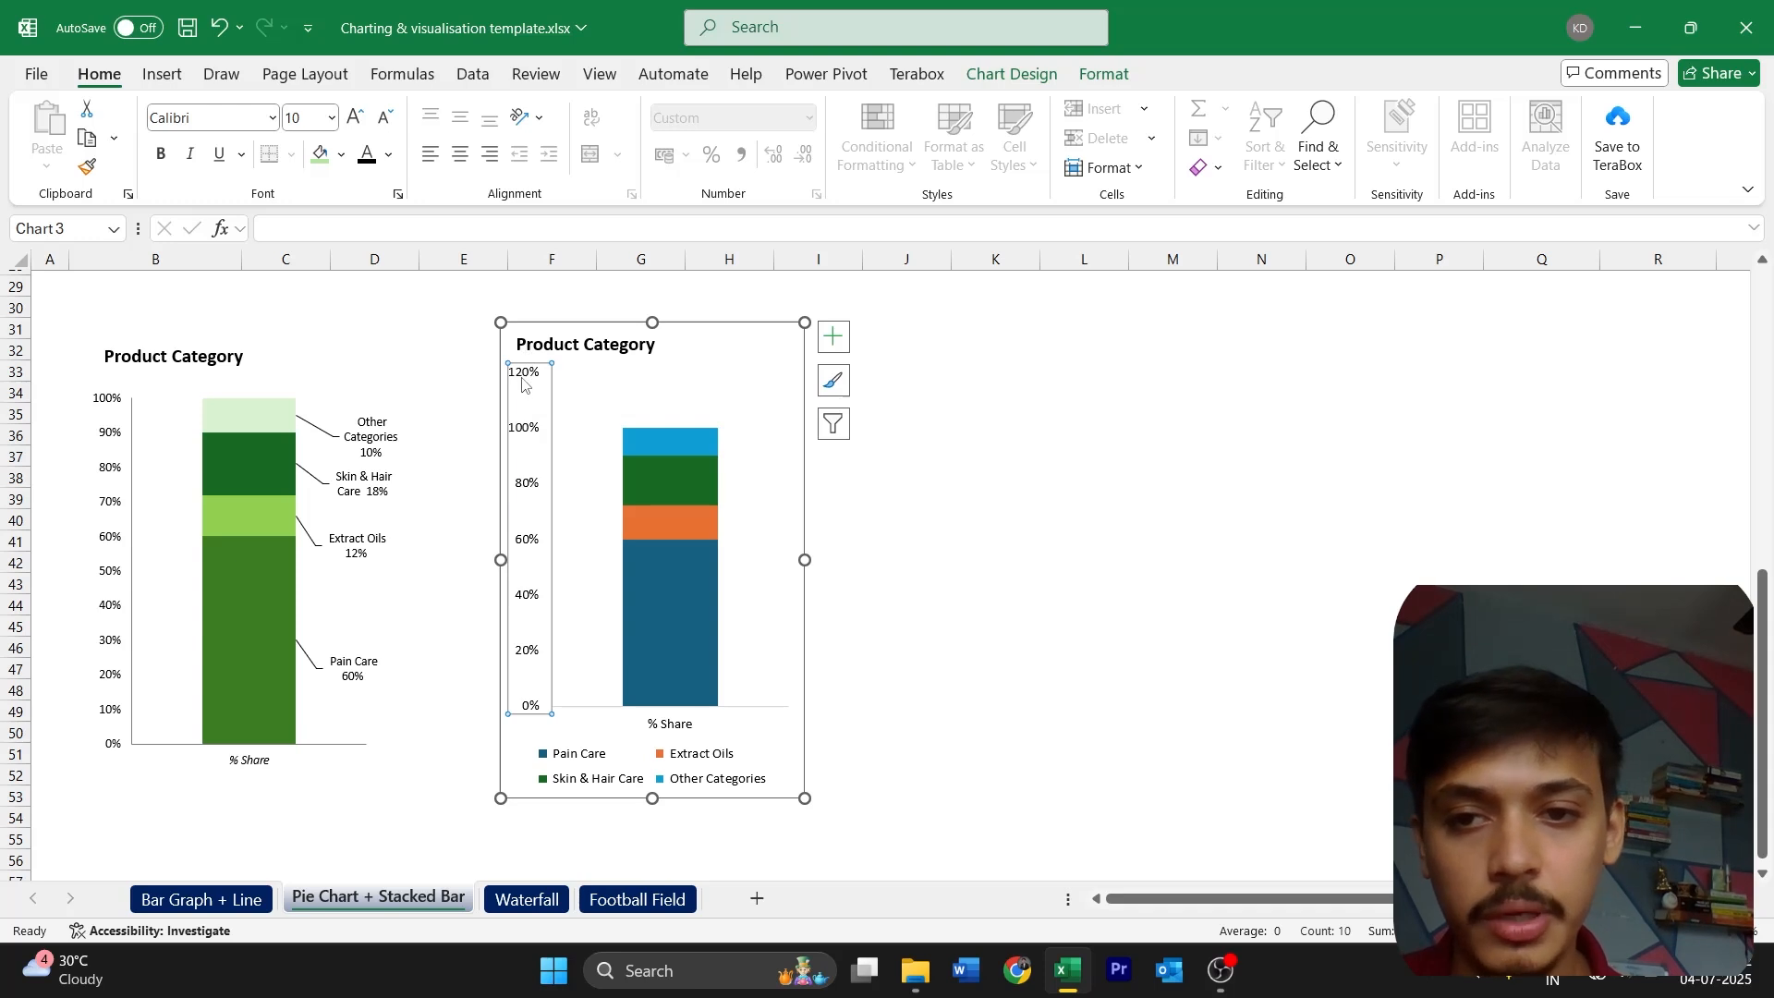
{"action": "double_click", "coordinate": [531, 529]}
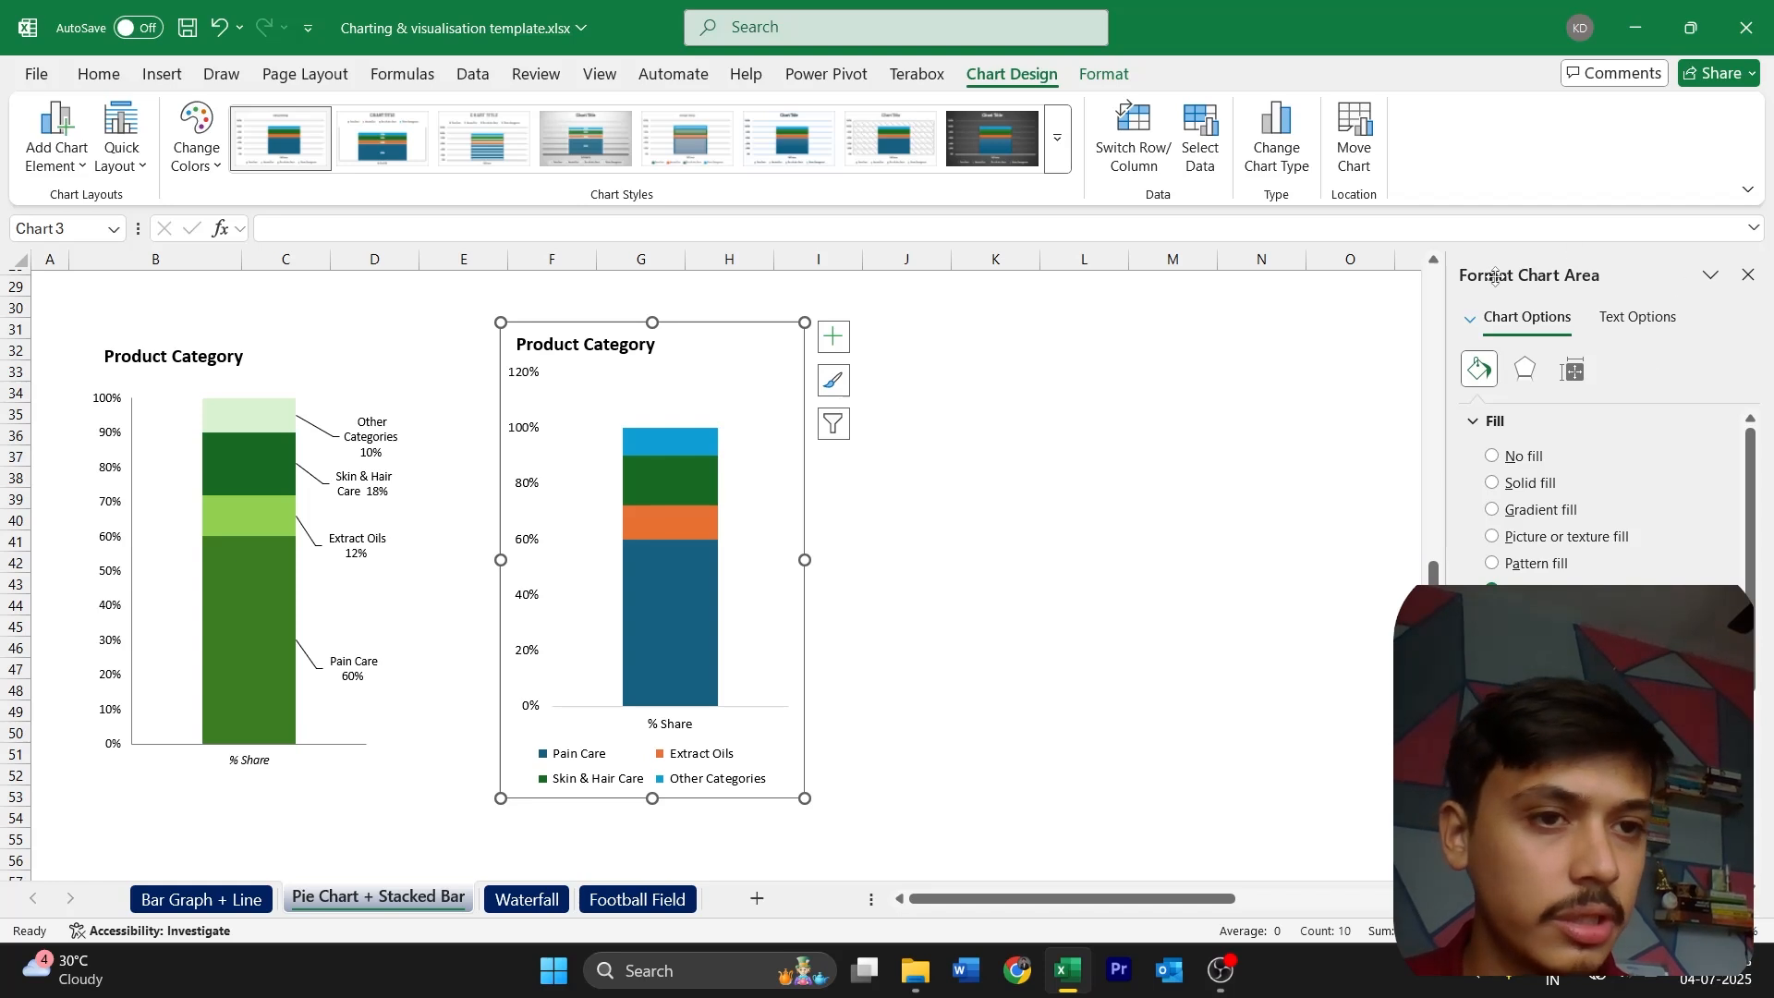
{"action": "left_click", "coordinate": [519, 435]}
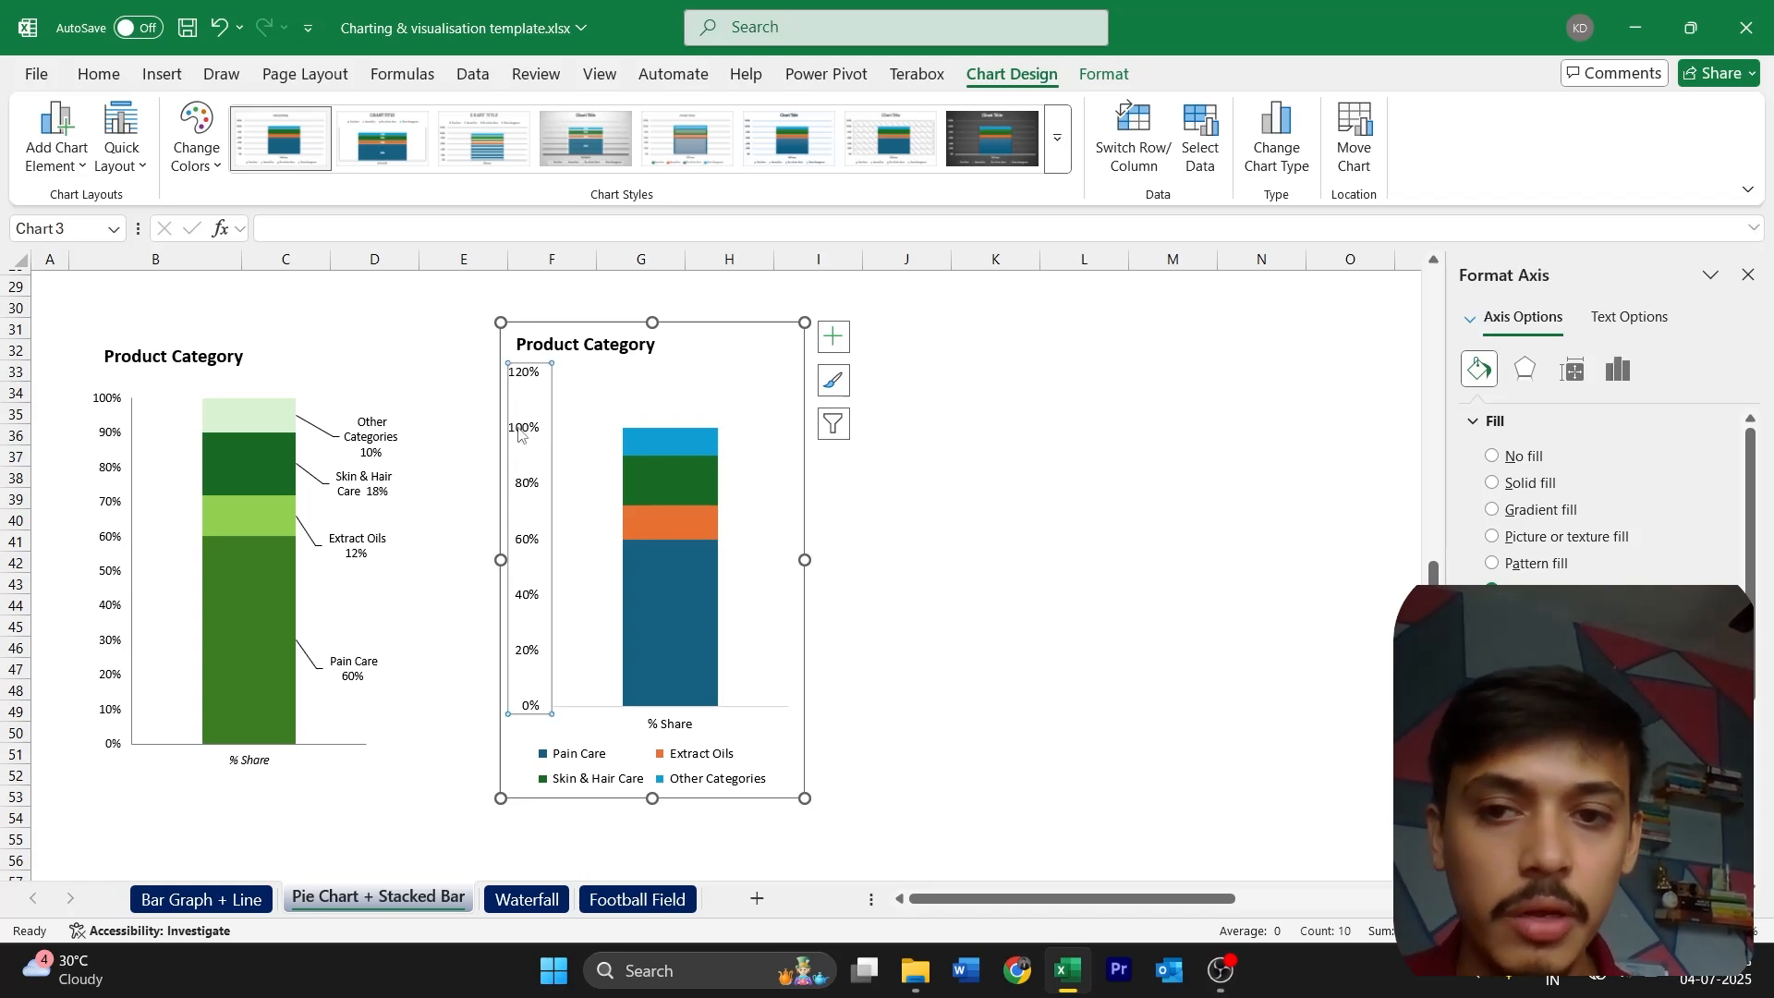
{"action": "left_click", "coordinate": [1615, 370]}
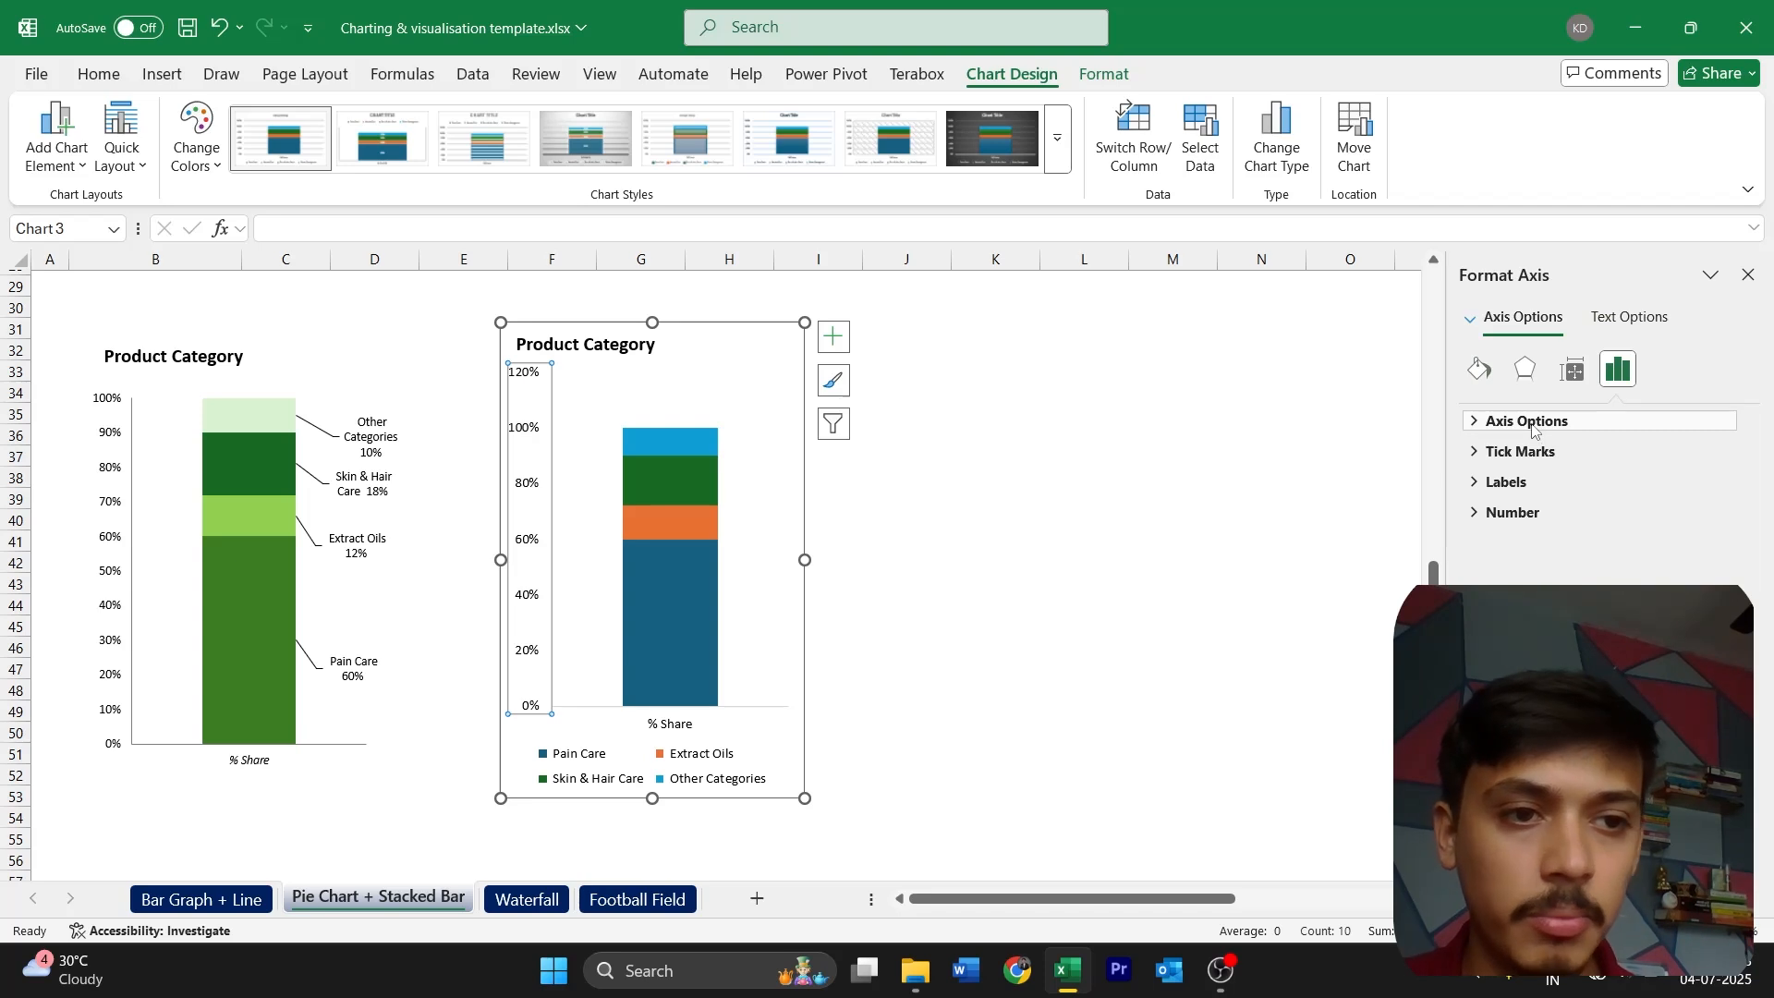
{"action": "left_click", "coordinate": [1529, 422]}
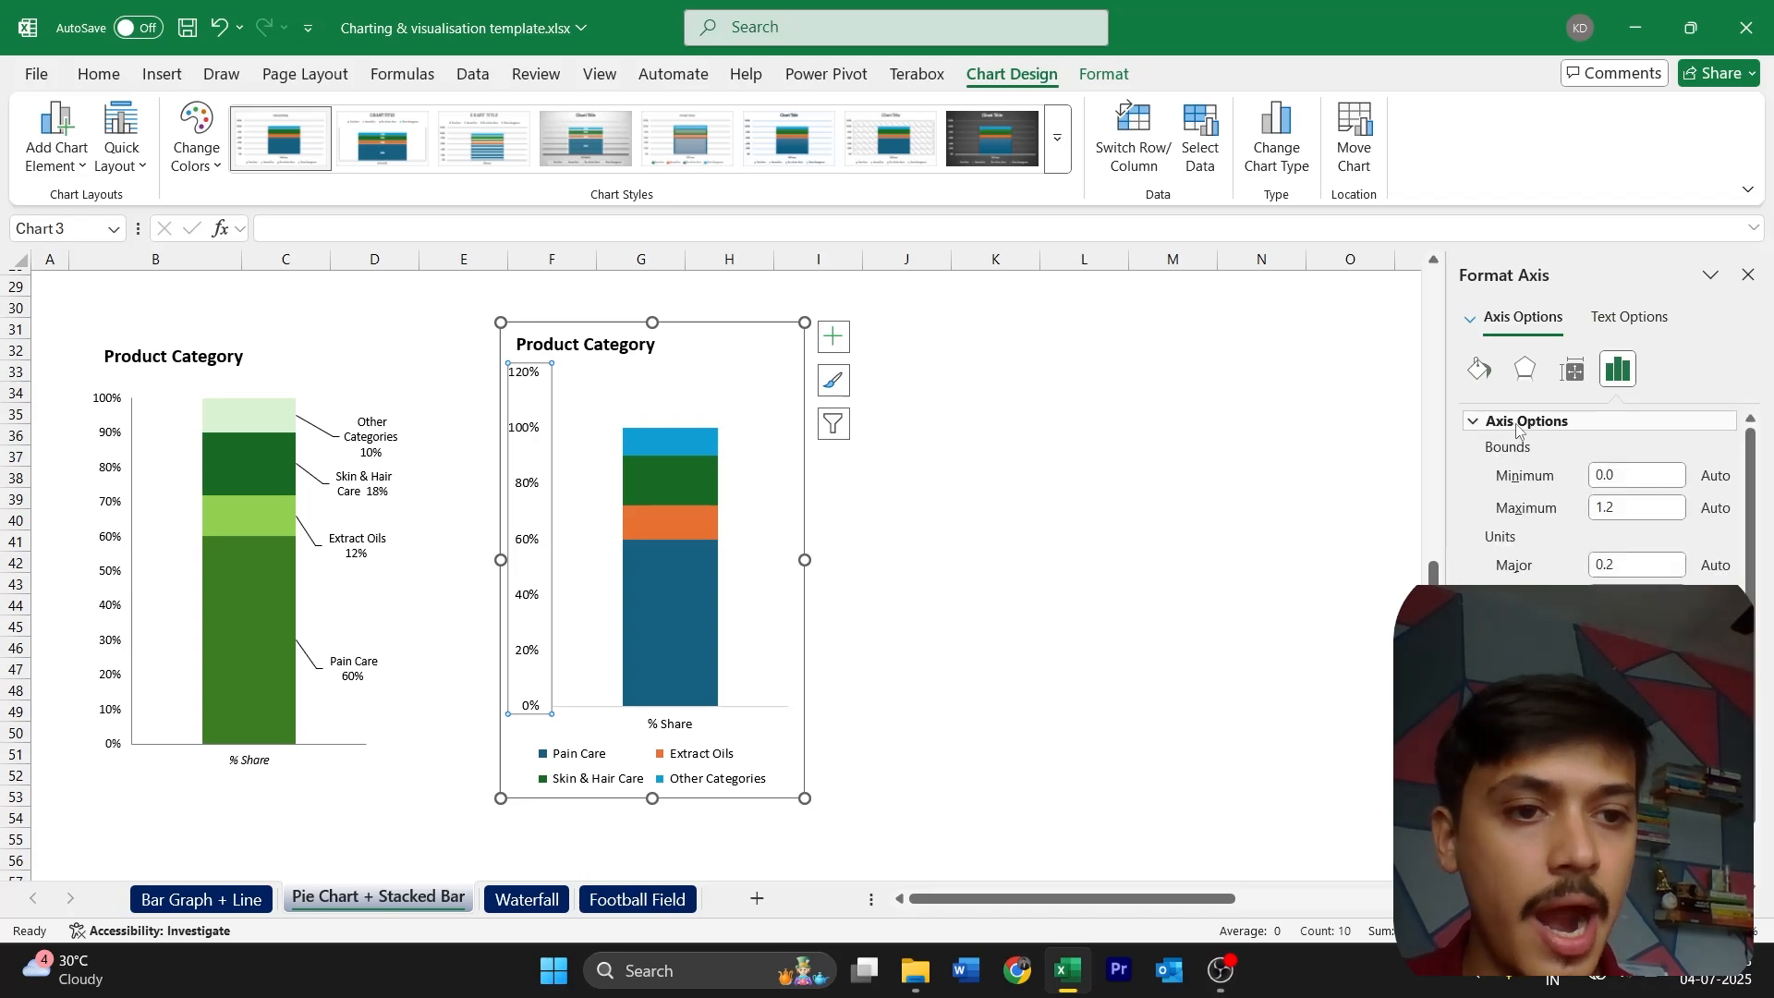
{"action": "left_click", "coordinate": [1619, 507]}
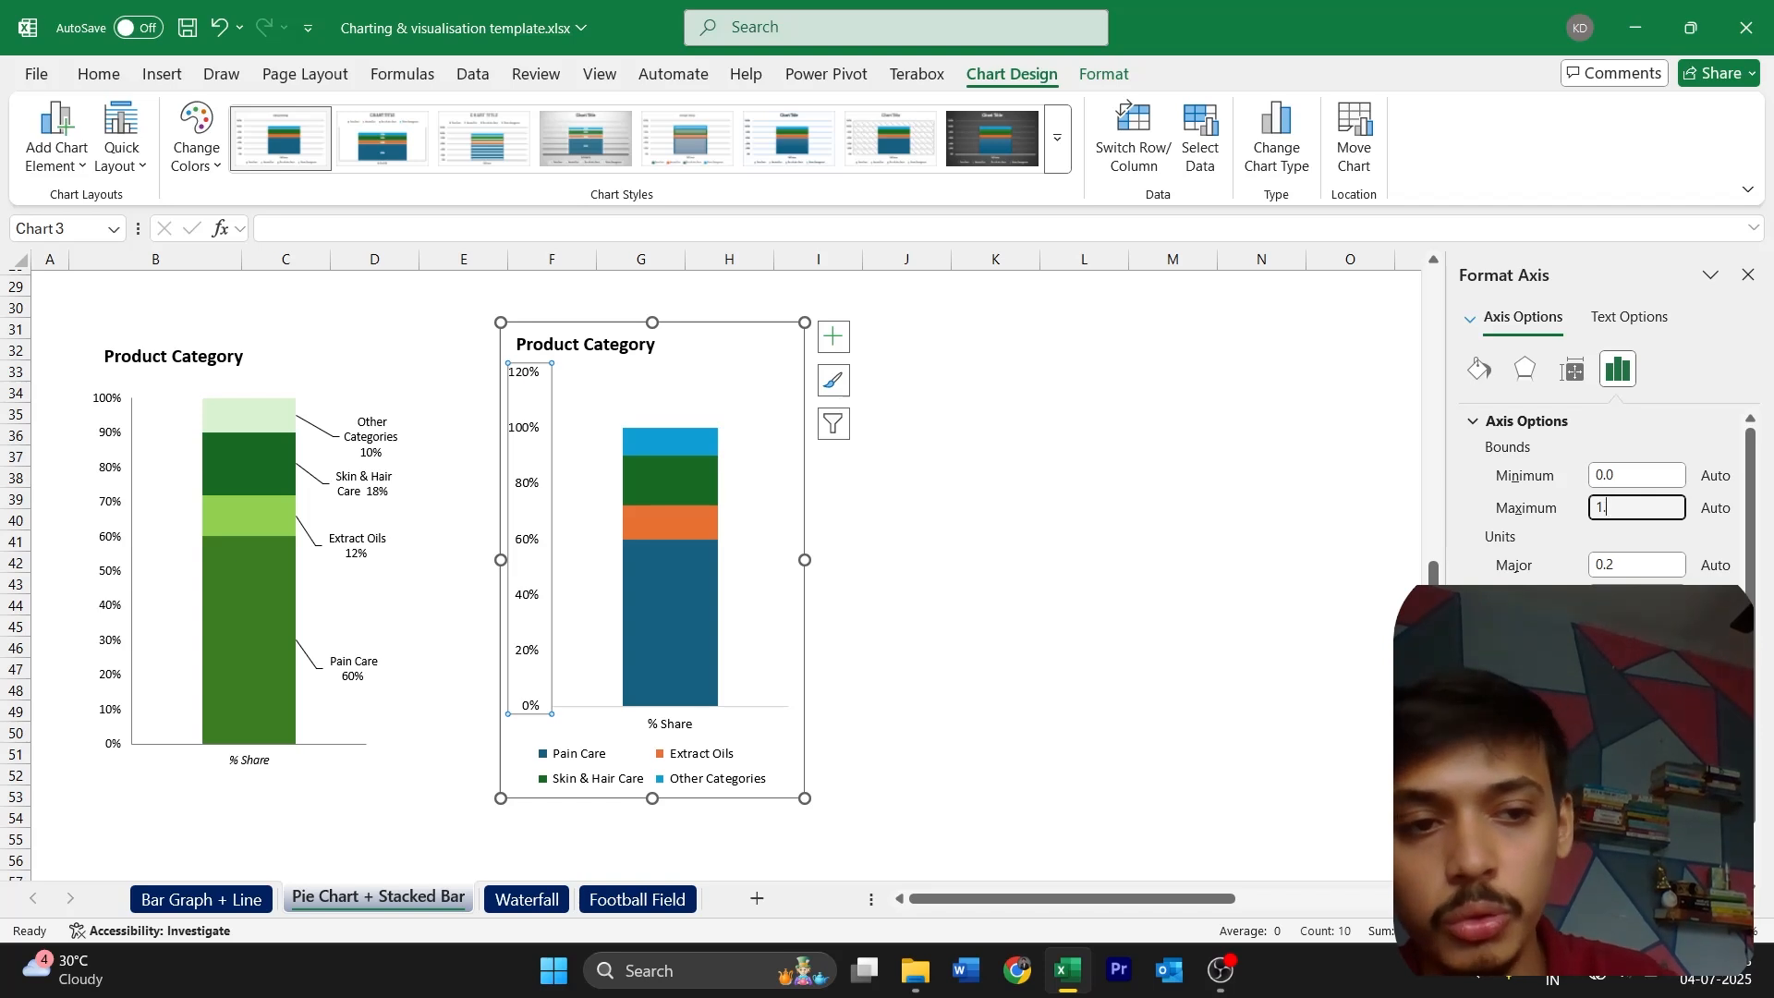
{"action": "key", "text": "Return"}
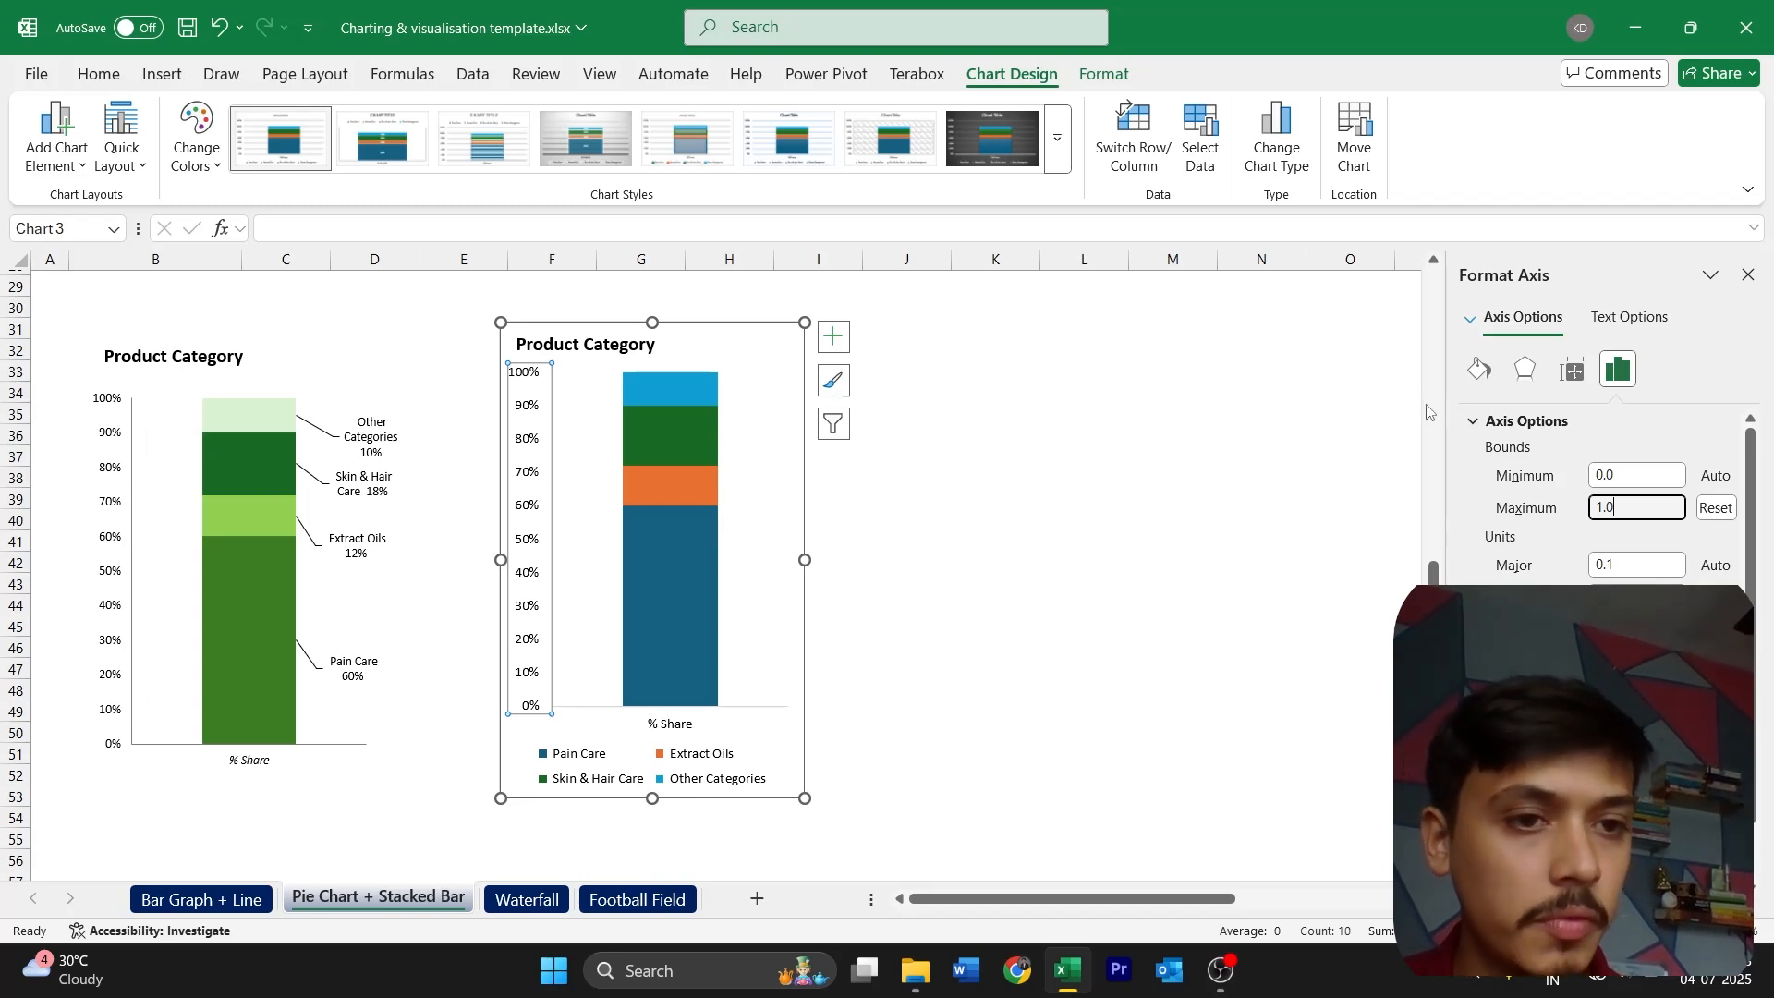
Apply a gray line to the vertical axis of the new chart, like the template's
{"action": "left_click", "coordinate": [1479, 369]}
{"action": "scroll", "coordinate": [1479, 369], "scroll_direction": "down", "scroll_amount": 2}
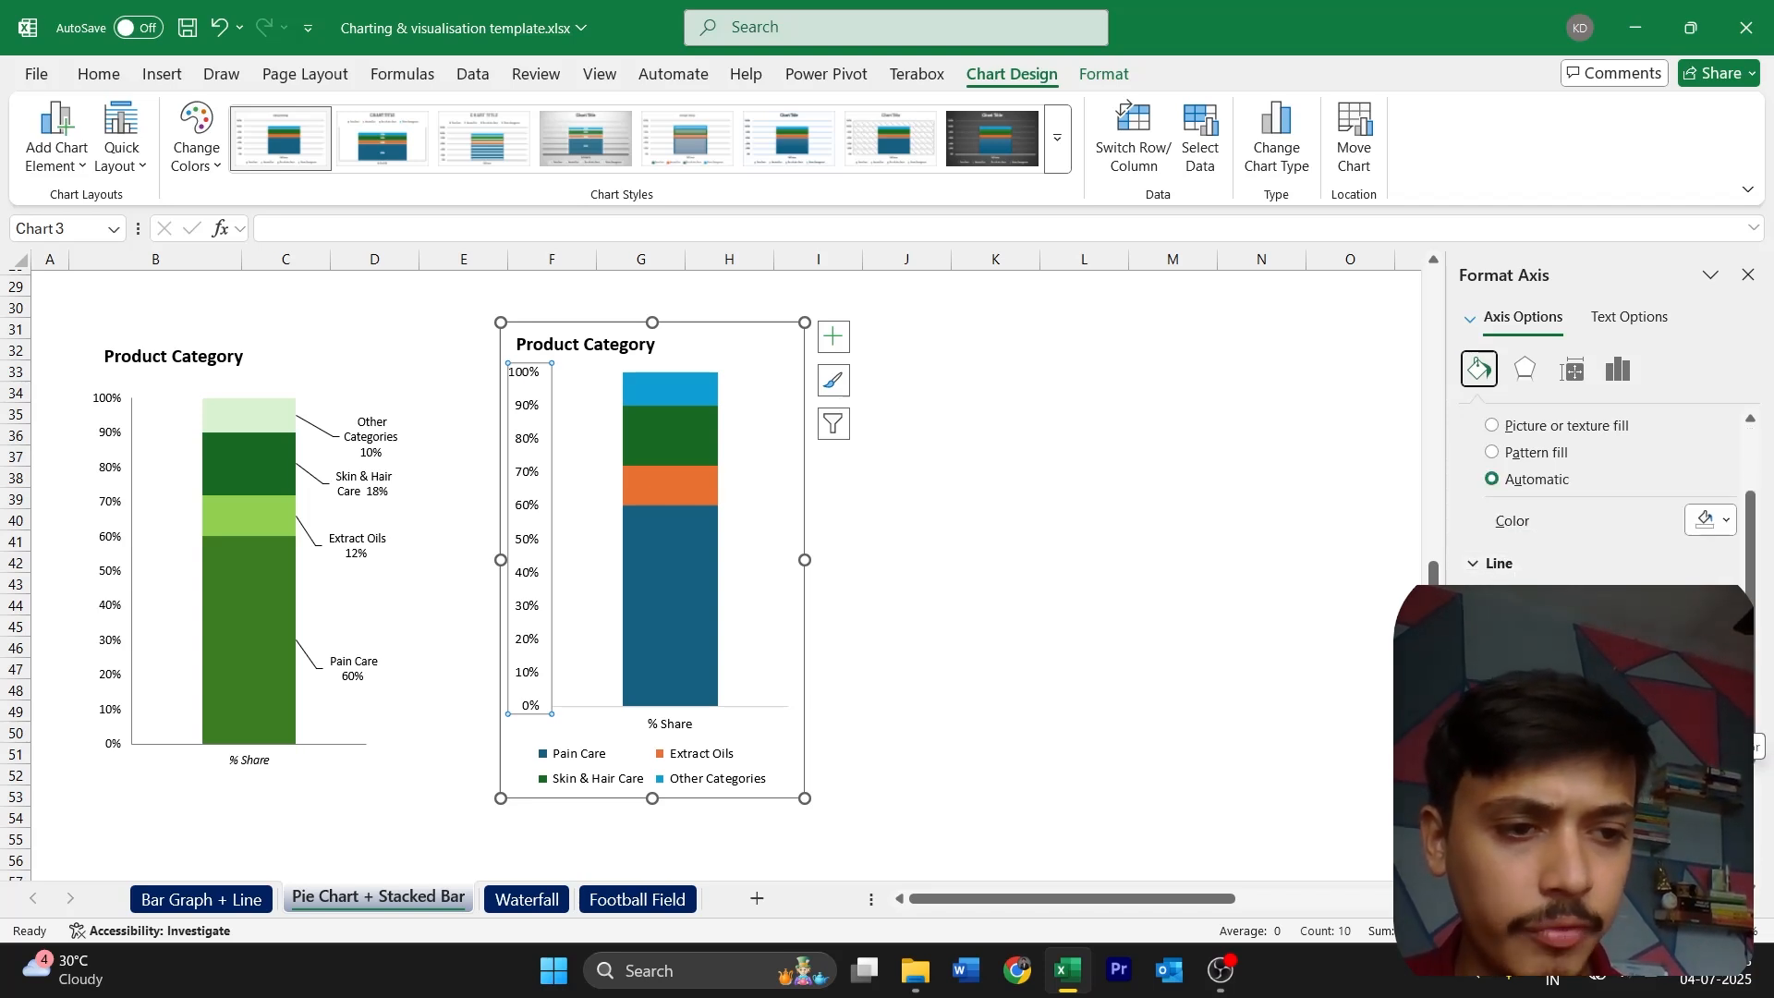
{"action": "left_click", "coordinate": [1721, 720]}
{"action": "left_click", "coordinate": [1473, 571]}
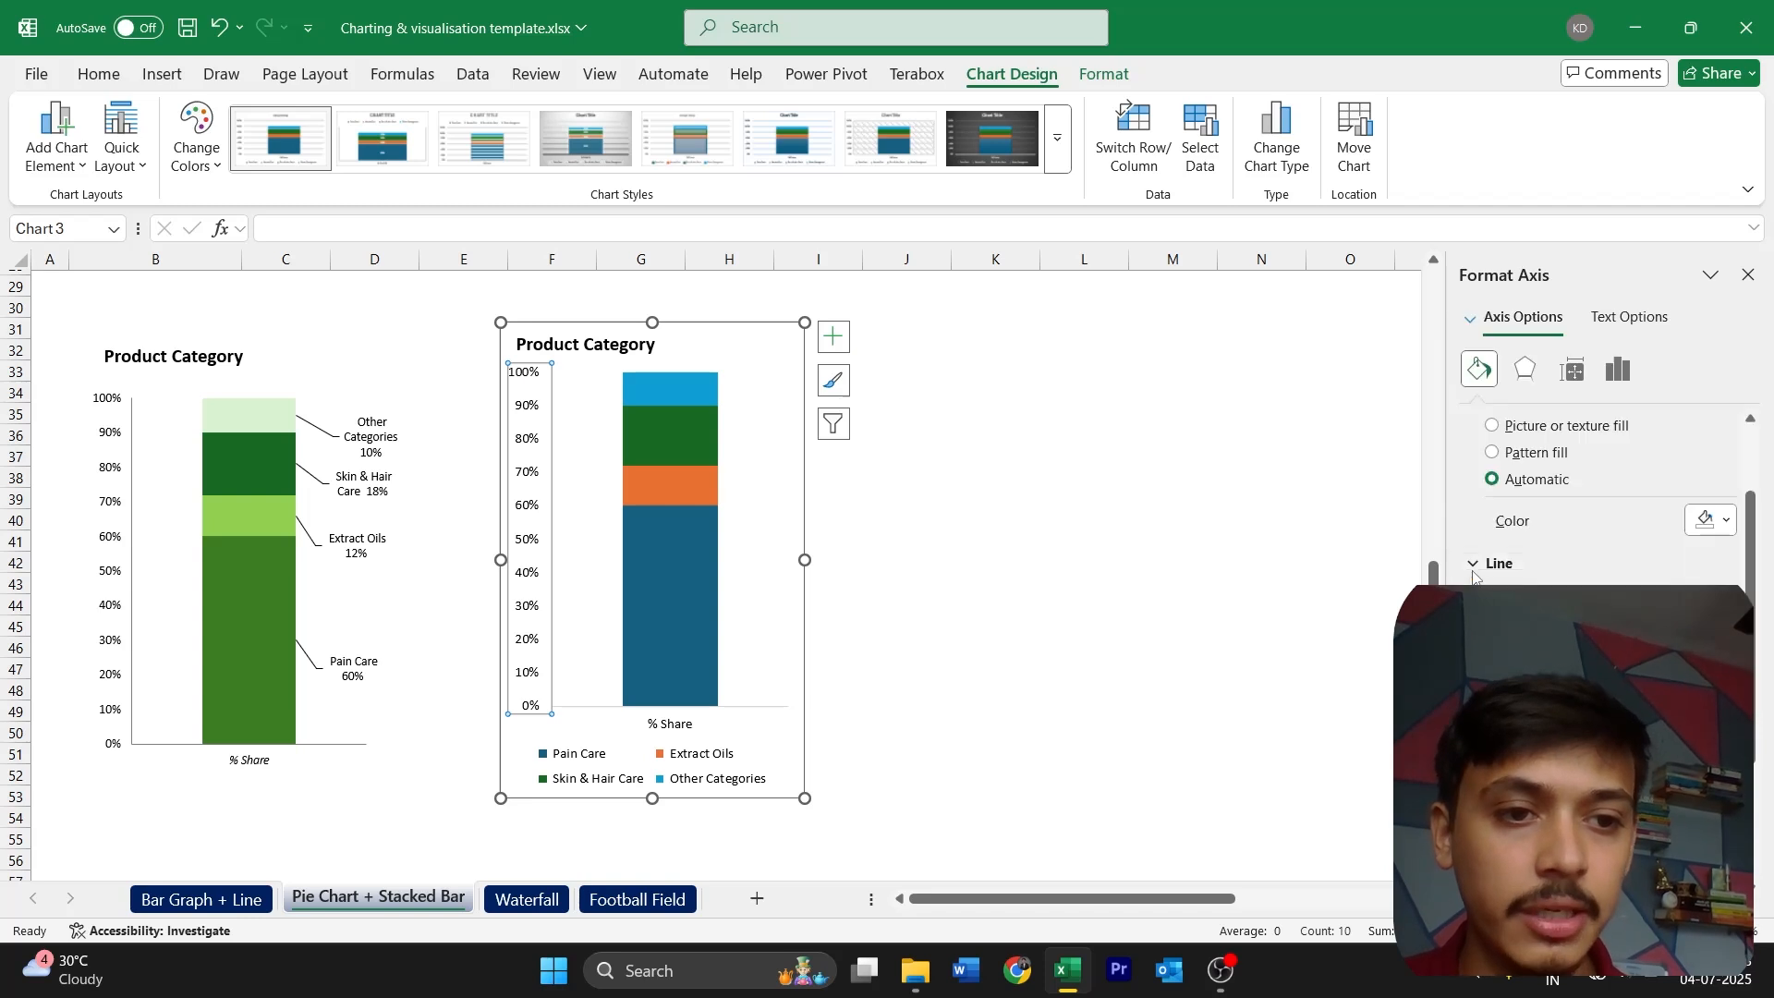
{"action": "left_click", "coordinate": [605, 517]}
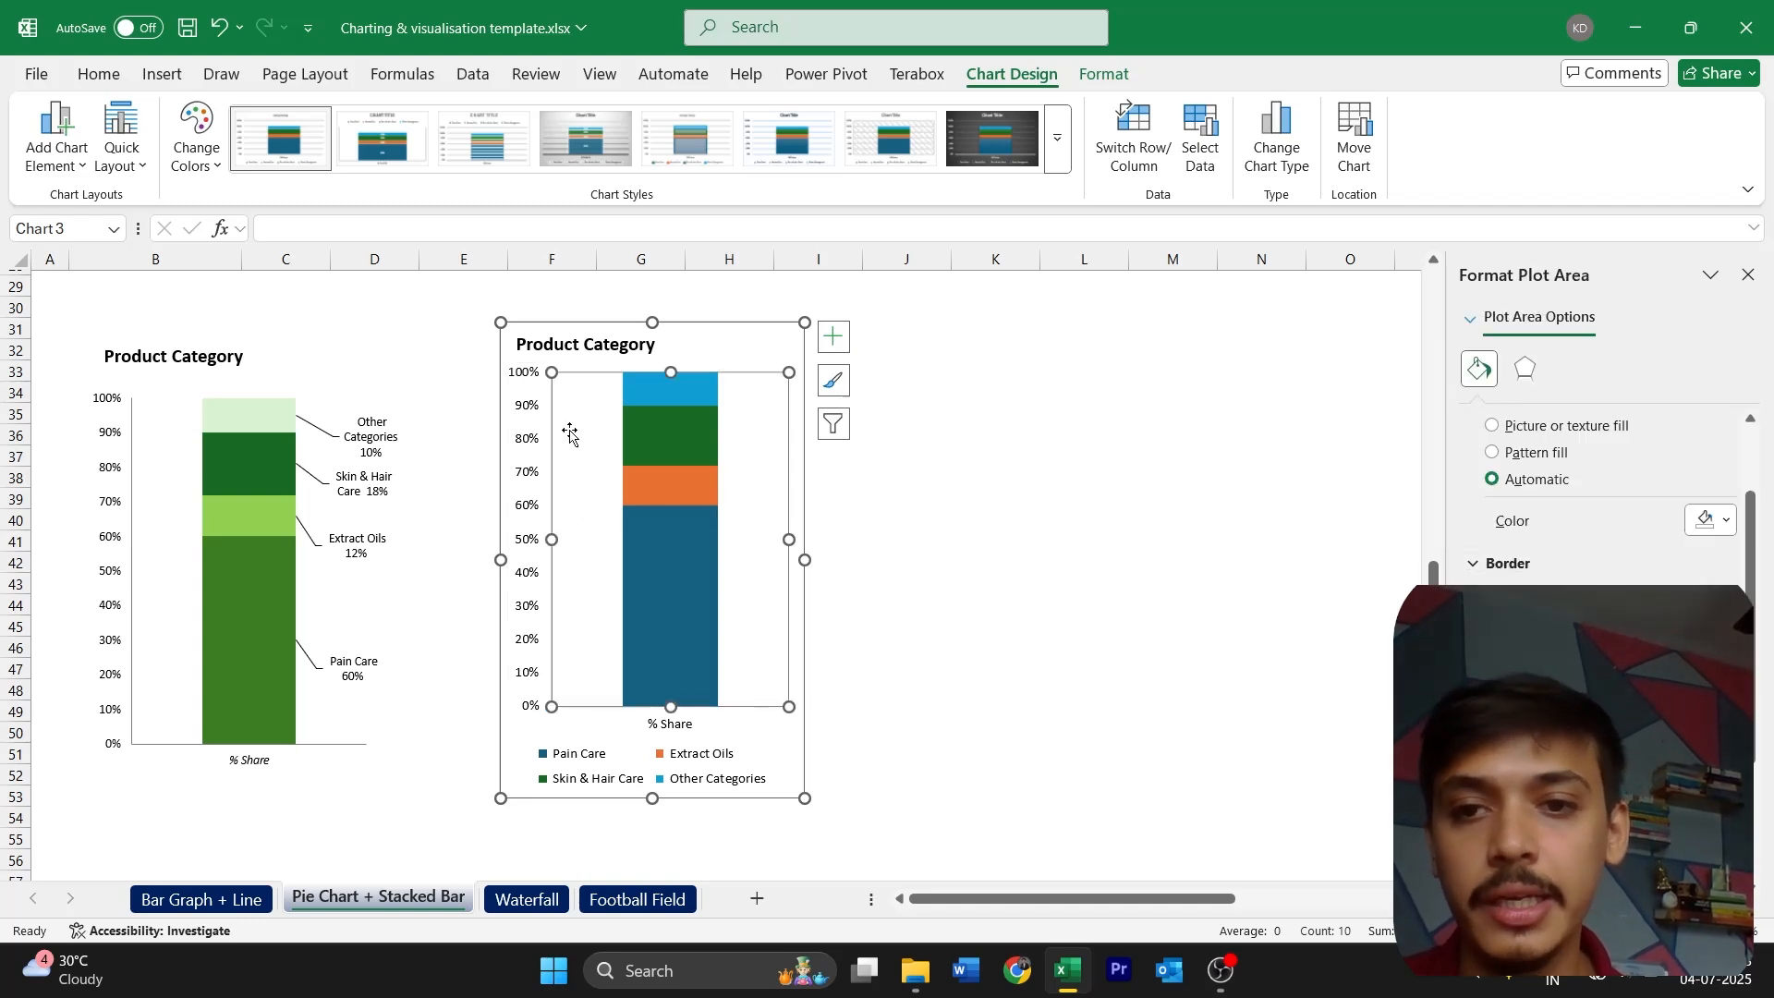
{"action": "left_click", "coordinate": [679, 343]}
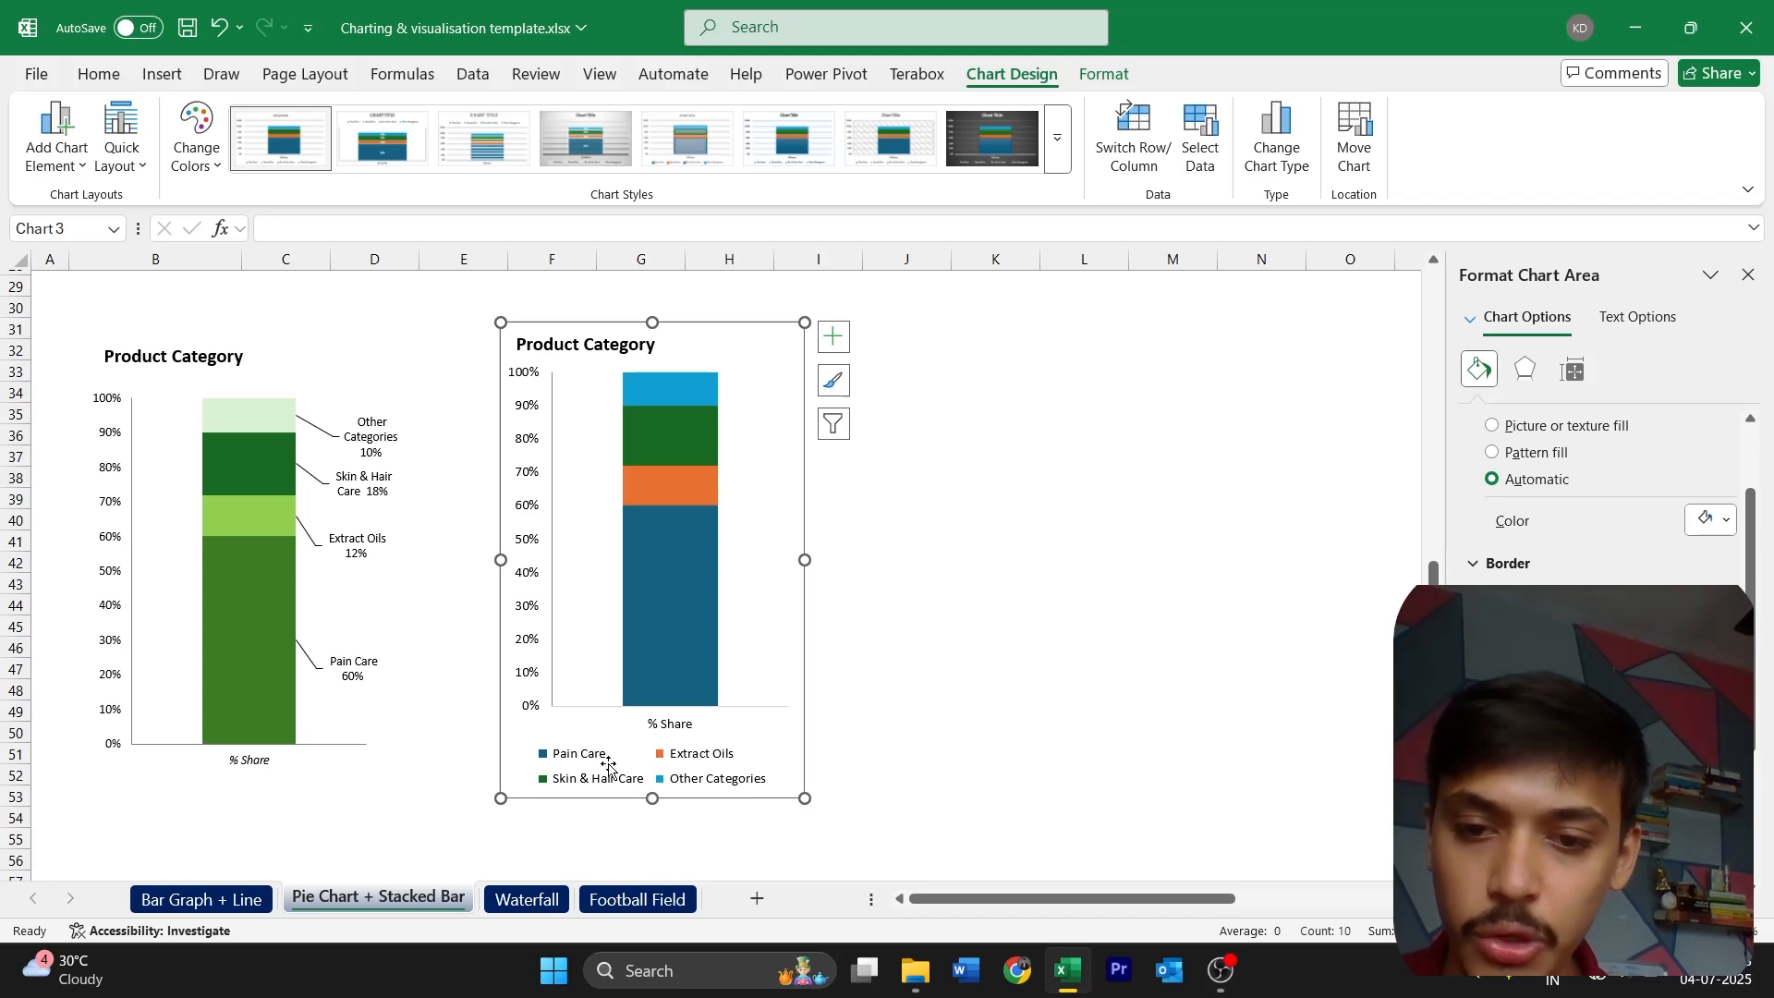
Delete the new chart's legend and shorten the chart to about the template's height
{"action": "left_click", "coordinate": [662, 763]}
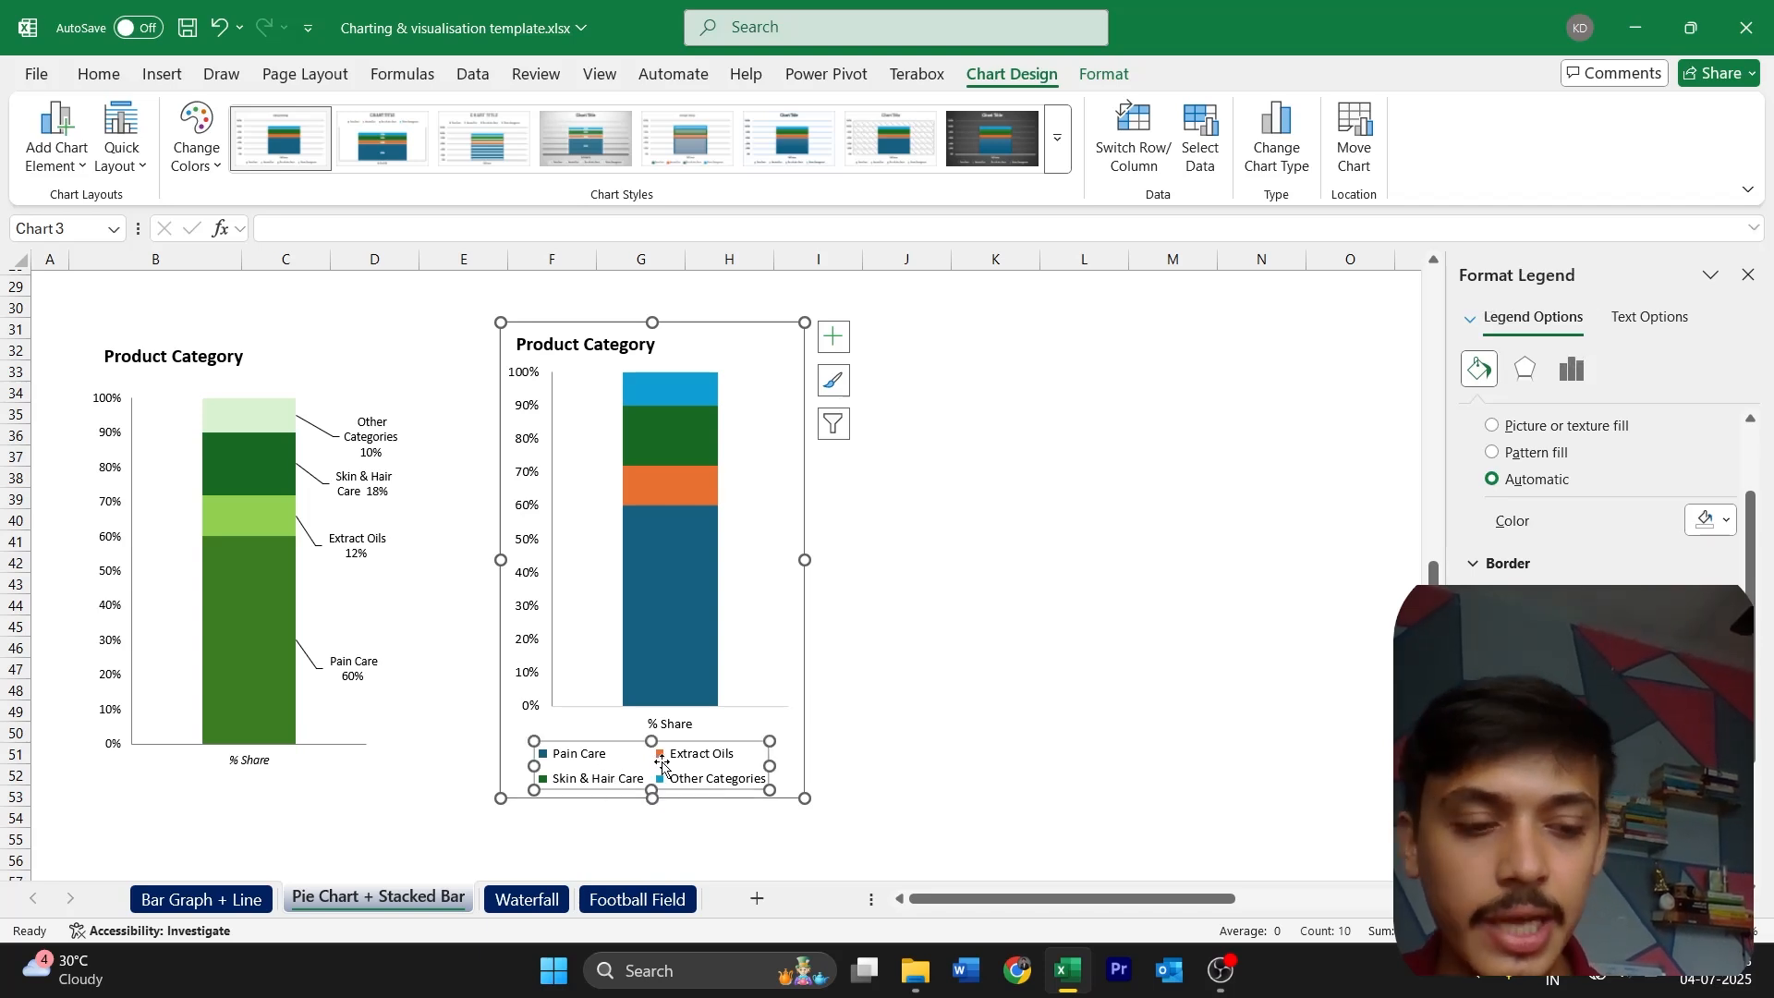
{"action": "key", "text": "Delete"}
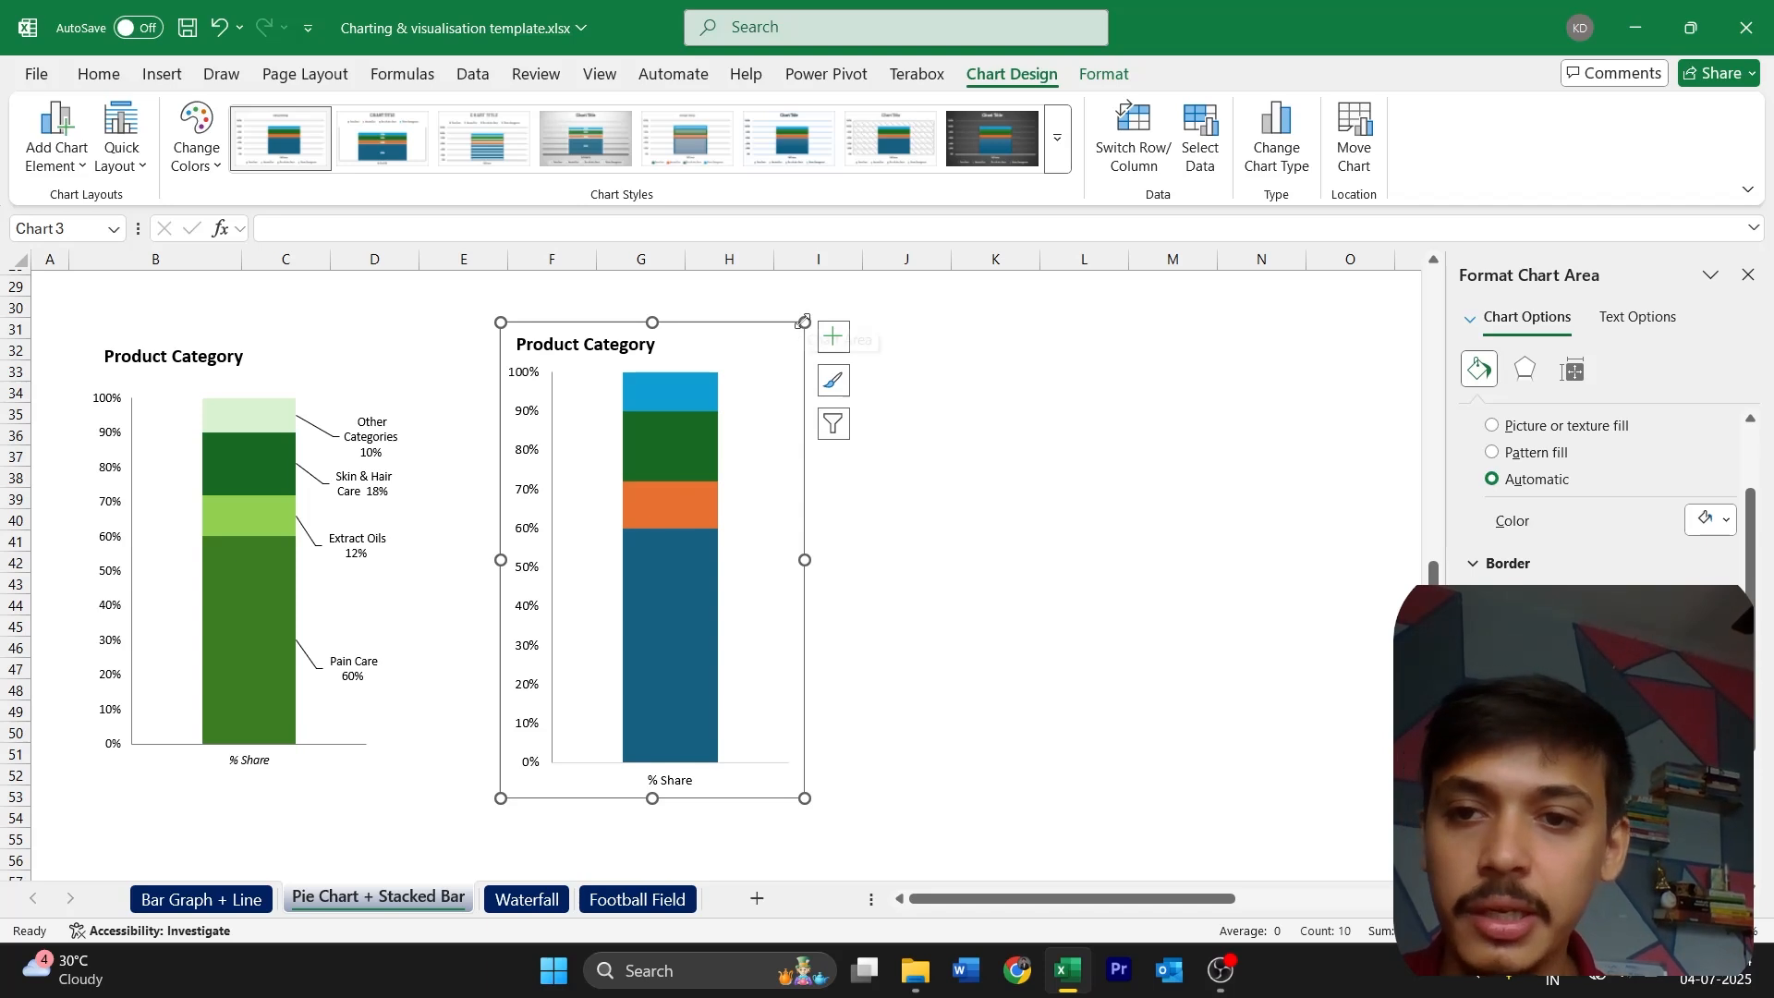
{"action": "left_click_drag", "start_coordinate": [804, 322], "coordinate": [792, 350]}
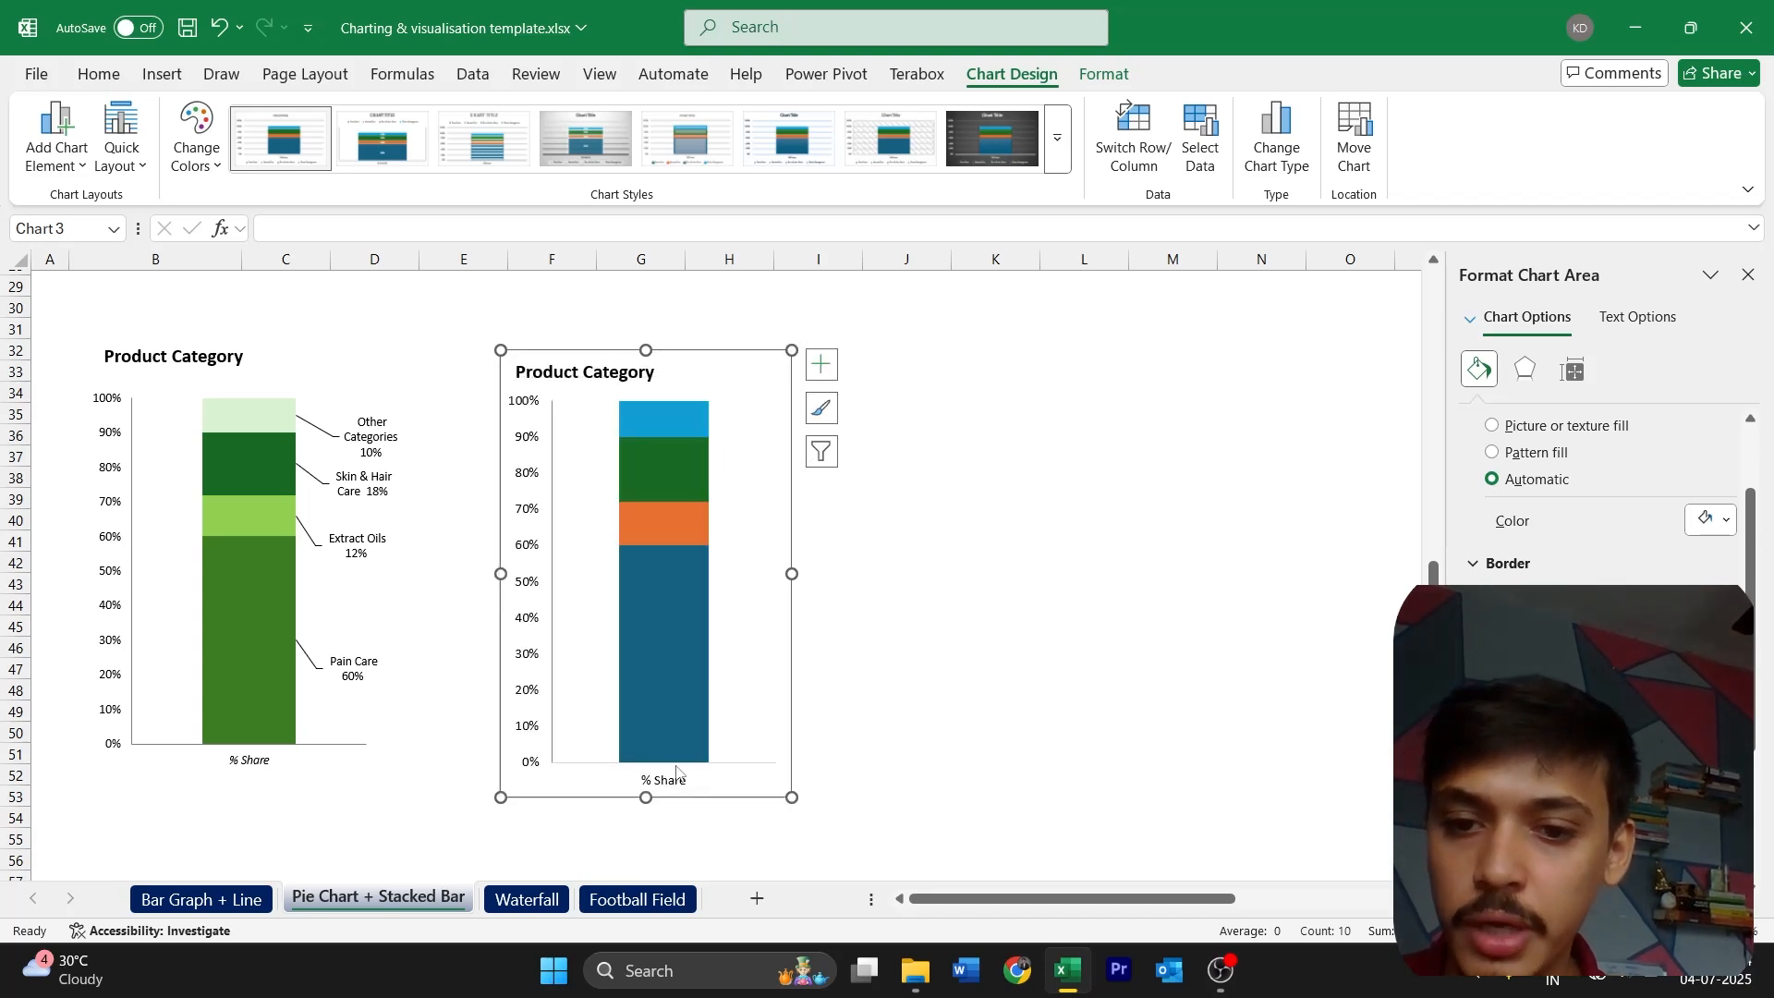
{"action": "left_click_drag", "start_coordinate": [644, 799], "coordinate": [647, 761]}
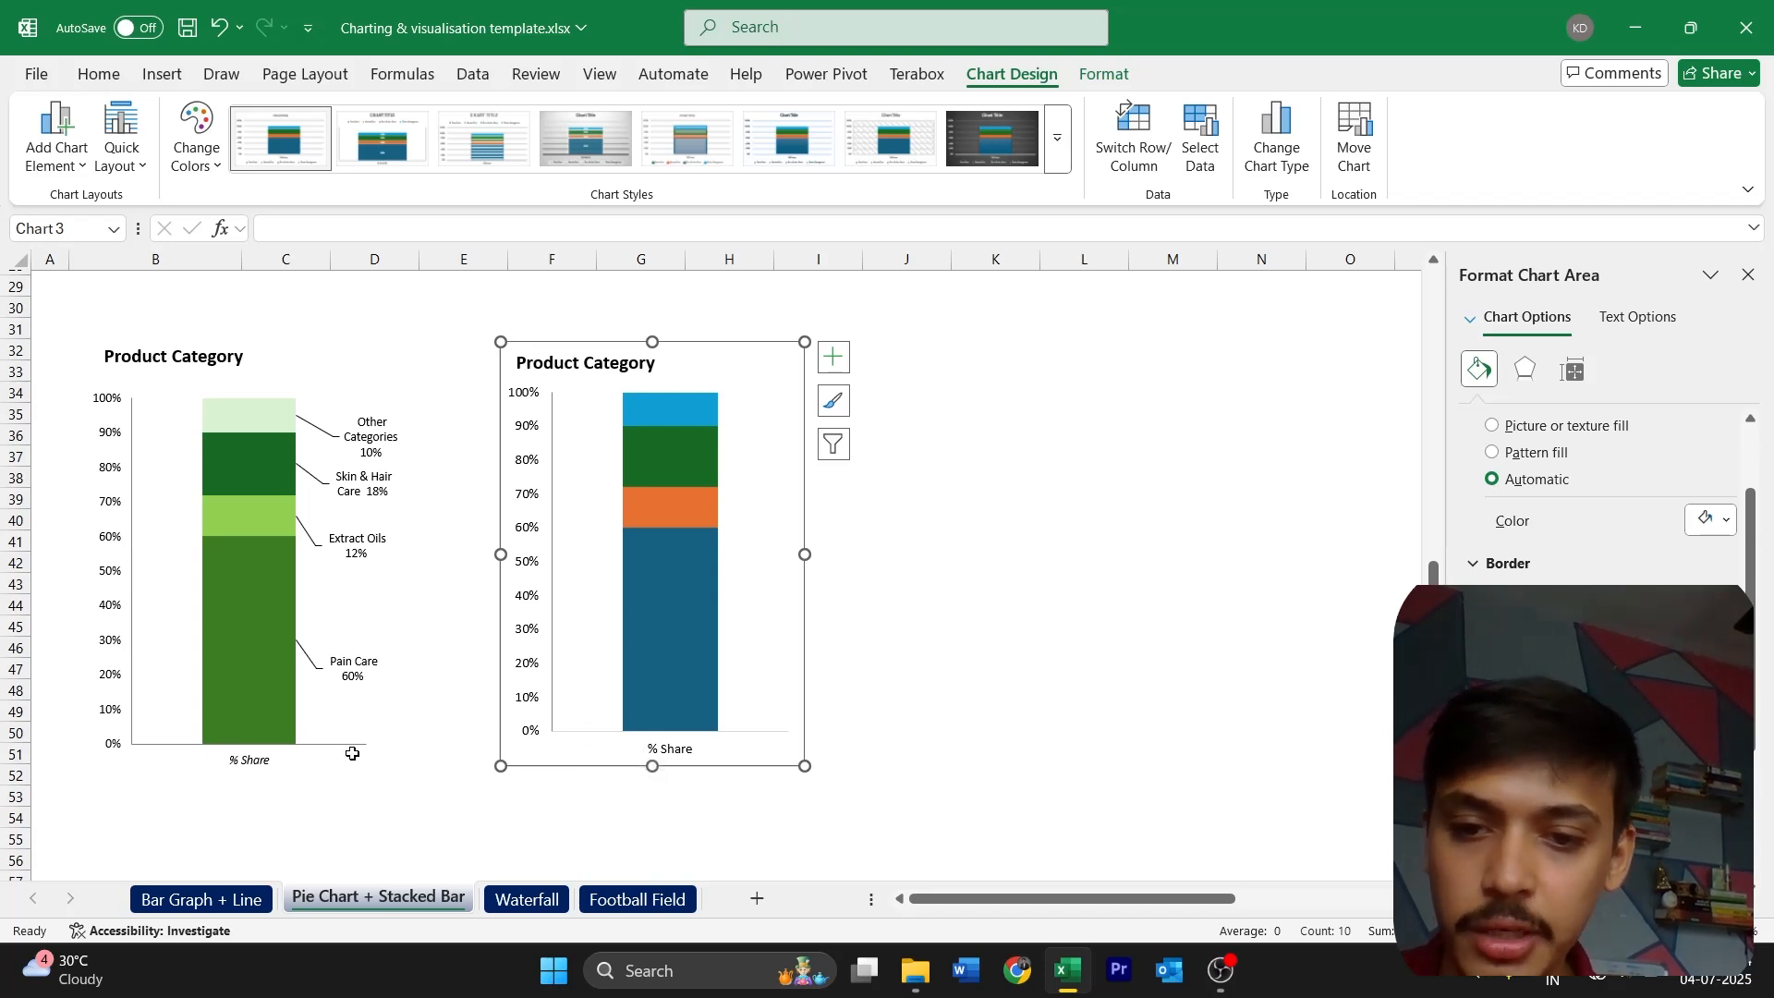
Apply a gray line to the horizontal axis and italicize its "% Share" label
{"action": "left_click", "coordinate": [679, 753]}
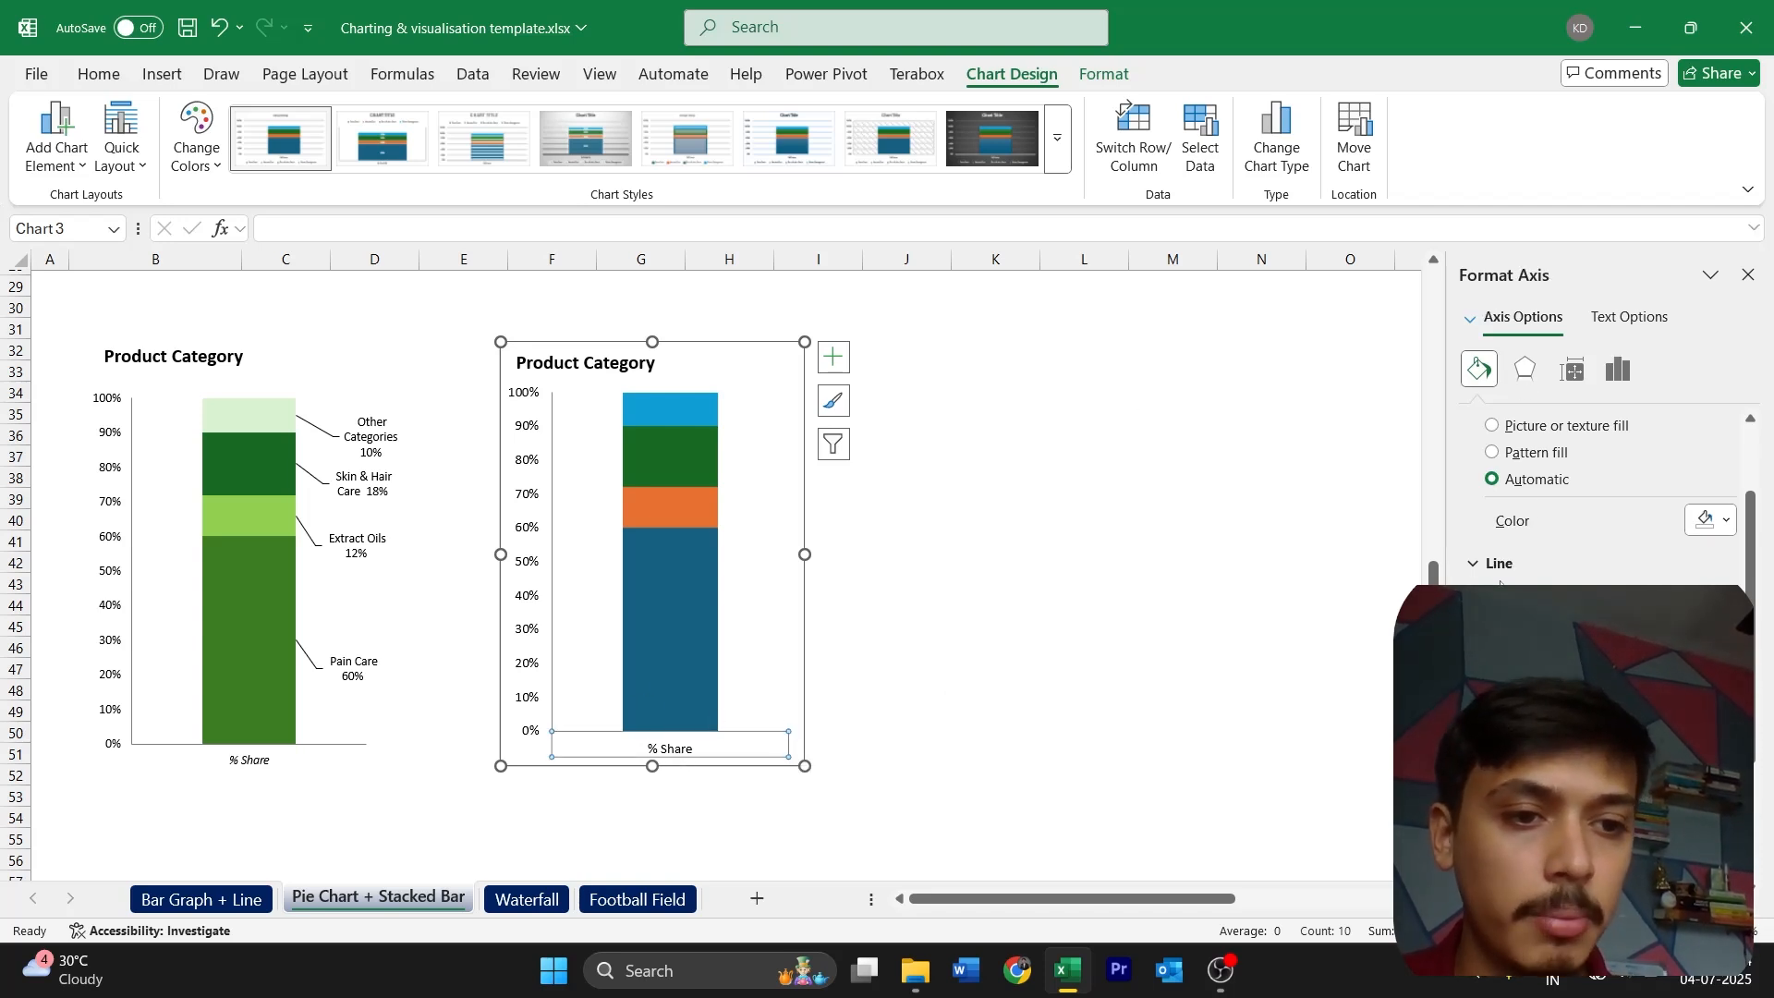
{"action": "left_click", "coordinate": [1710, 719]}
{"action": "left_click", "coordinate": [1471, 568]}
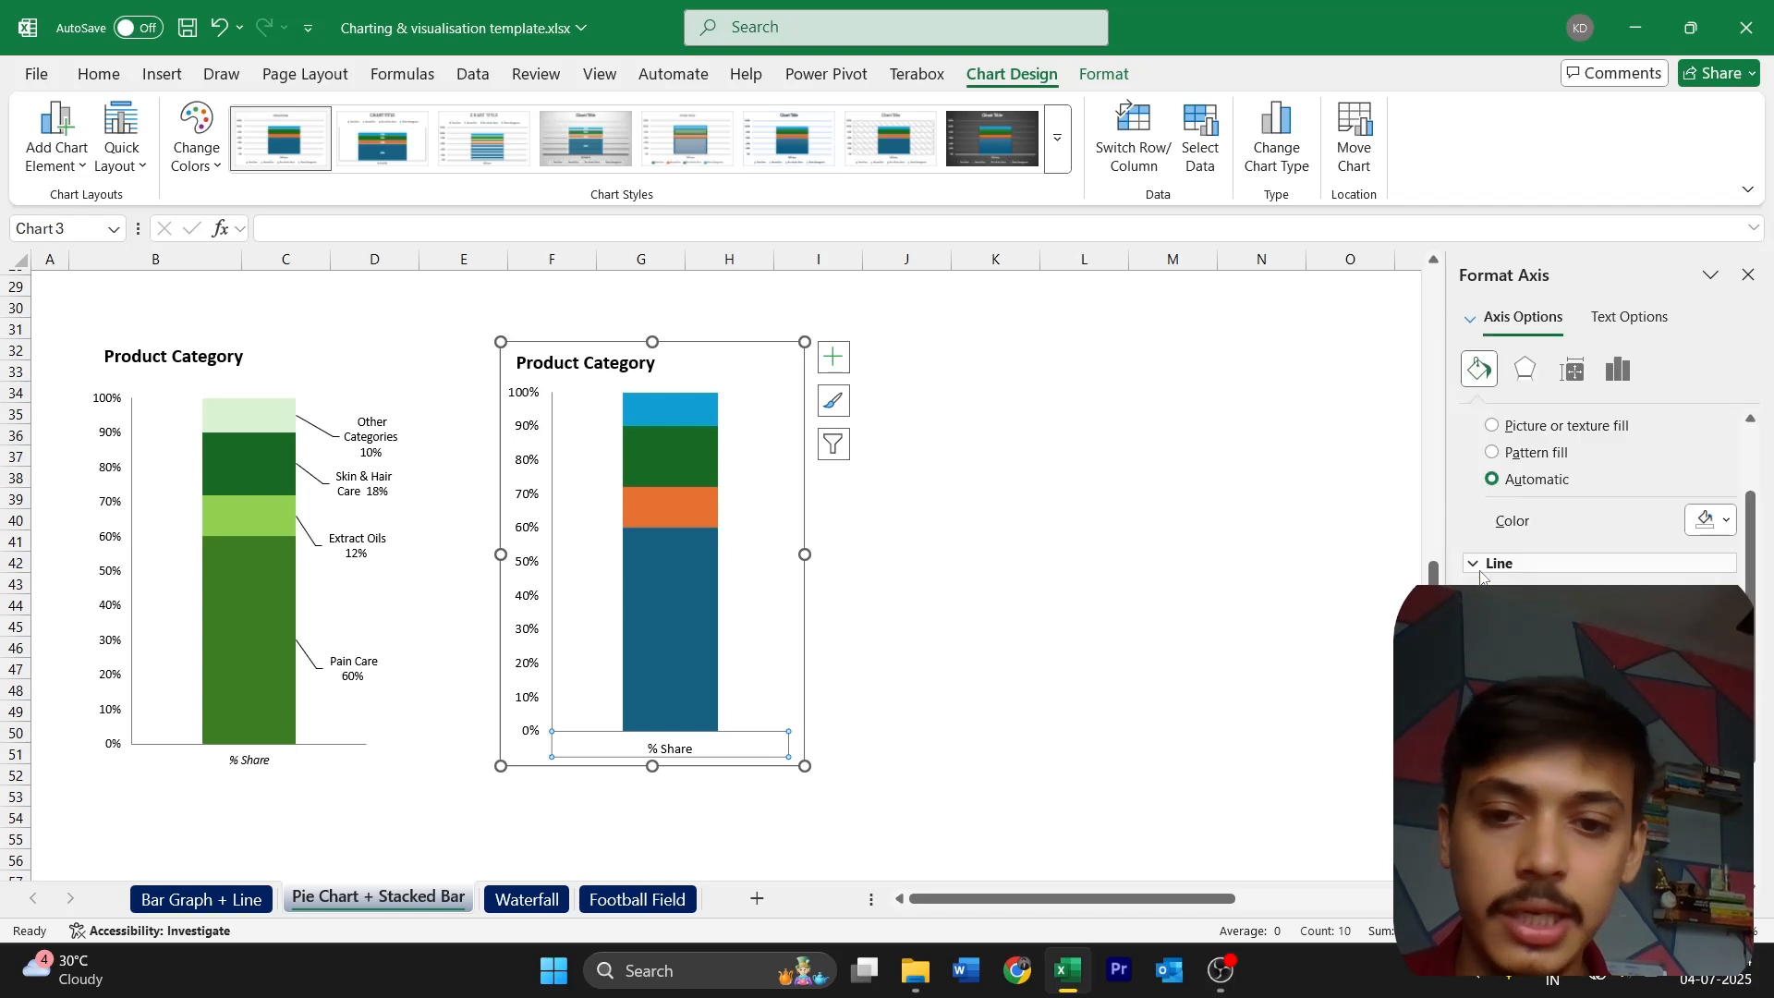
{"action": "left_click", "coordinate": [98, 74]}
{"action": "left_click", "coordinate": [191, 155]}
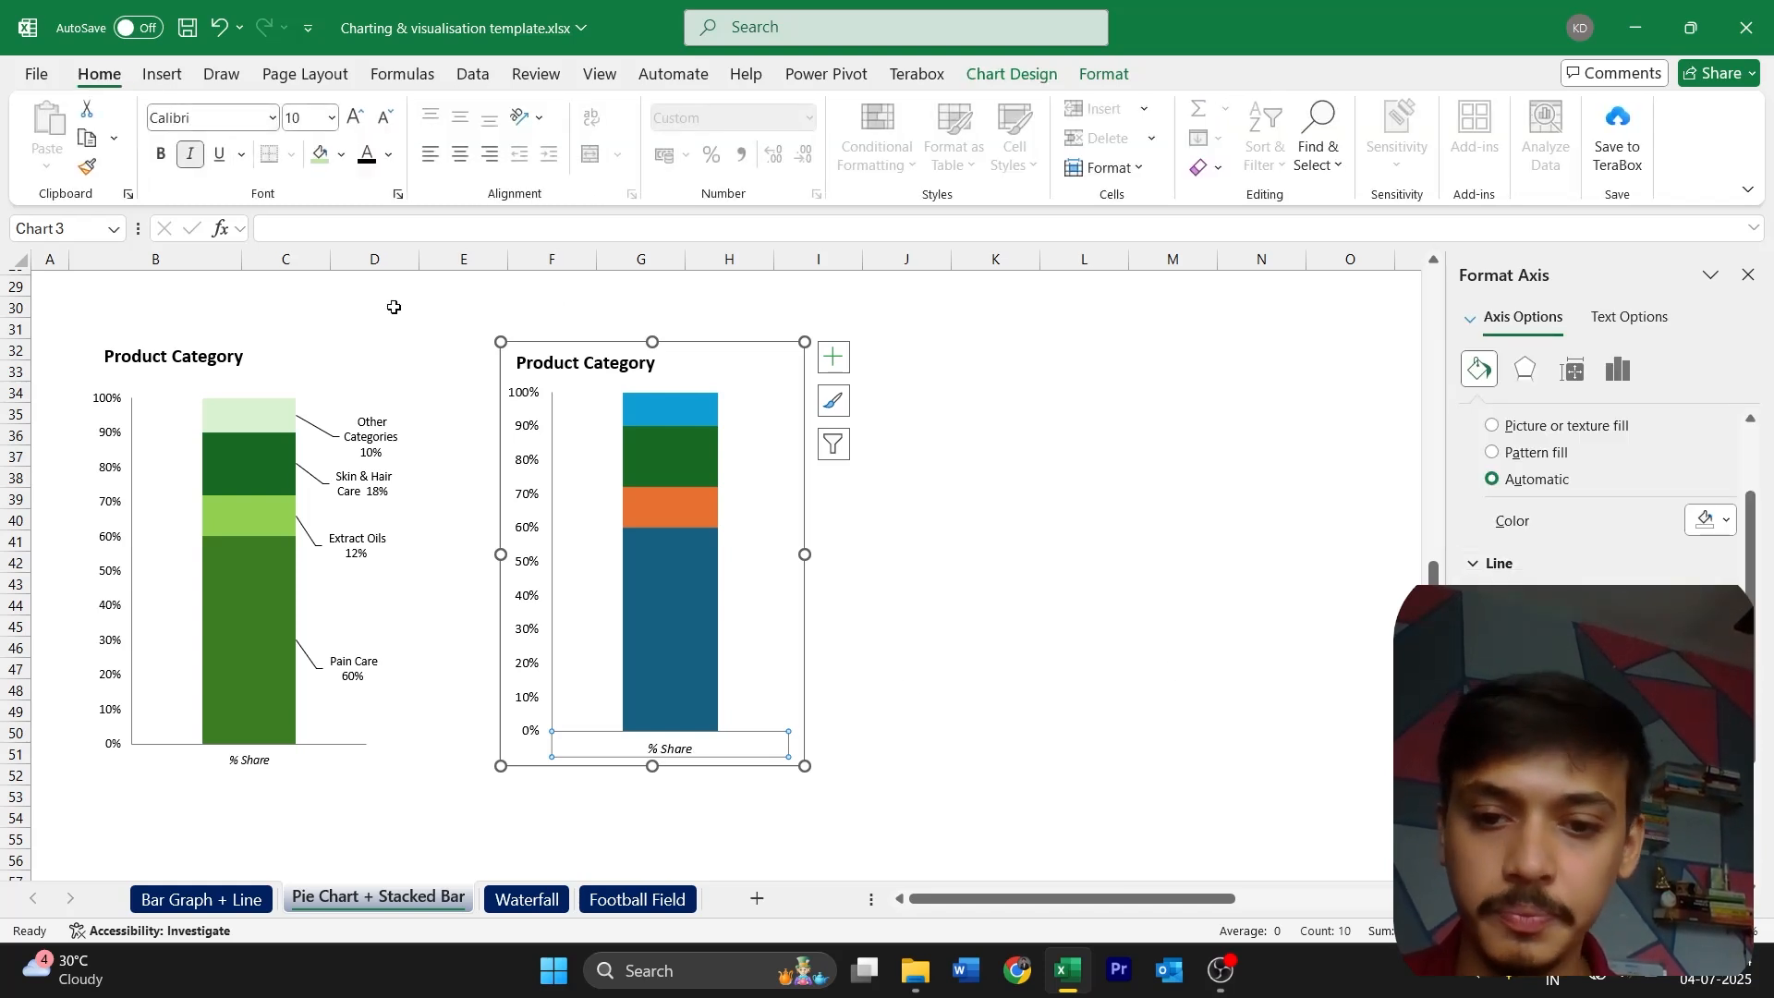
Remove the border around the new stacked column chart's chart area
{"action": "left_click", "coordinate": [777, 640]}
{"action": "left_click", "coordinate": [831, 669]}
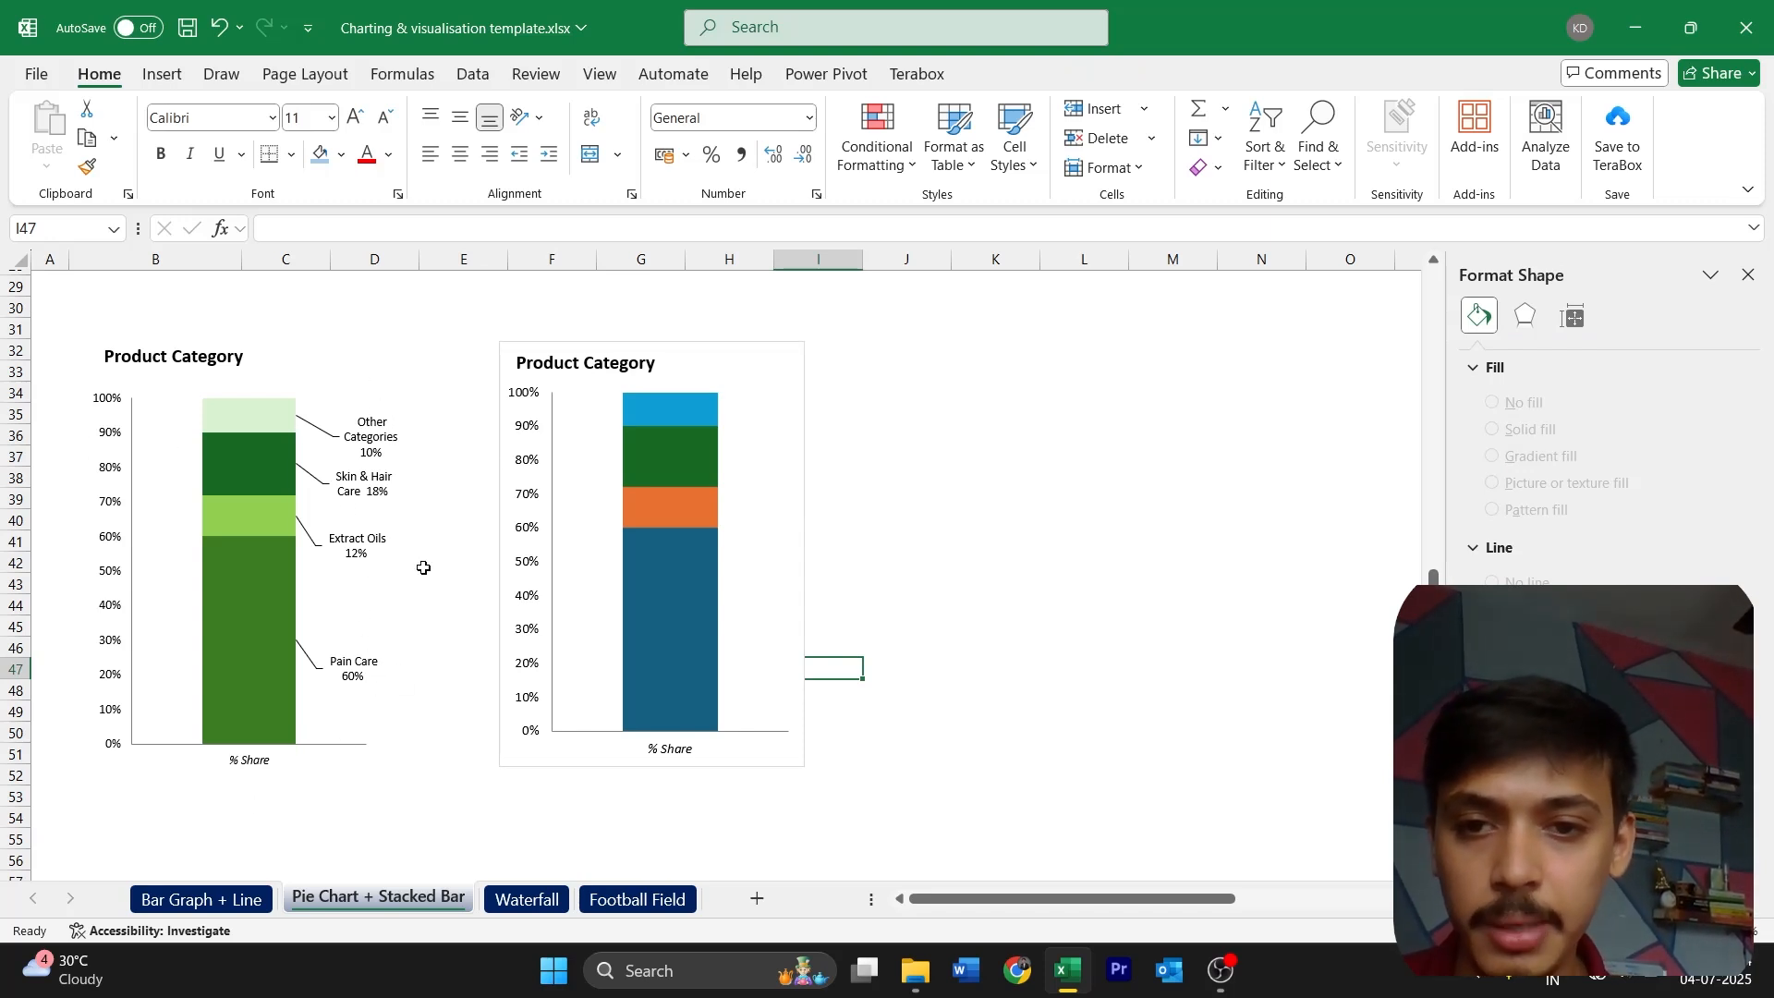
{"action": "left_click", "coordinate": [802, 367]}
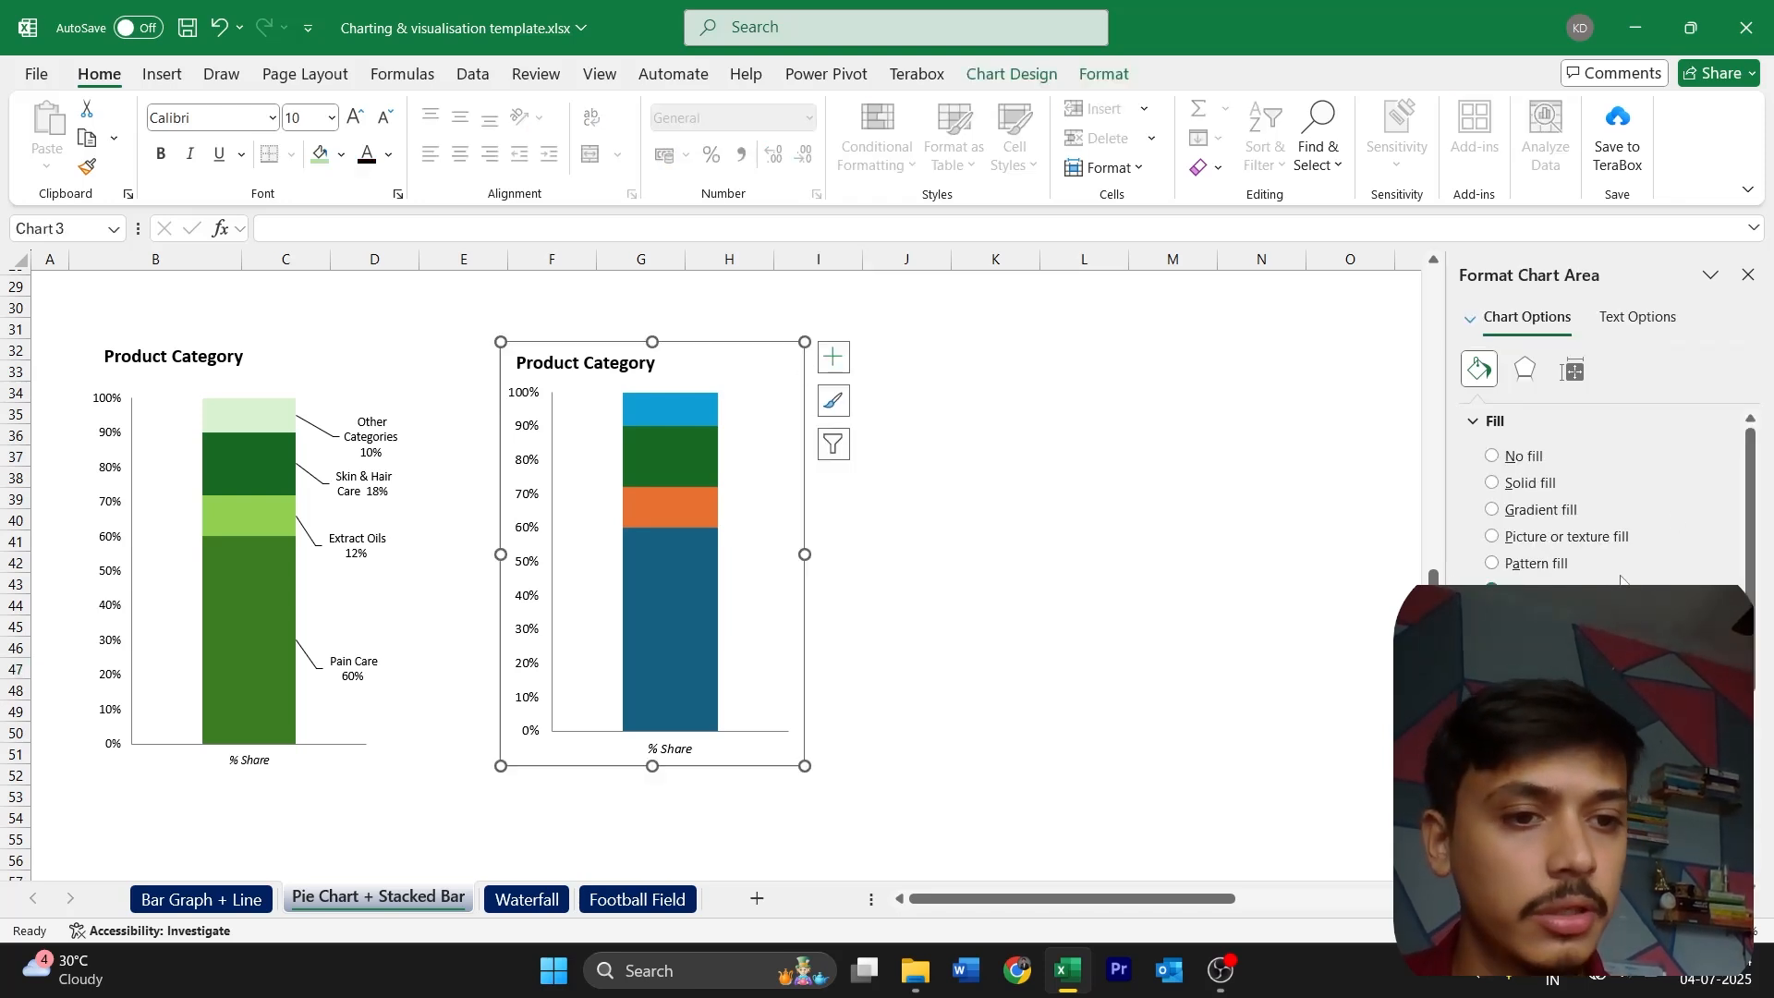
{"action": "left_click", "coordinate": [925, 575]}
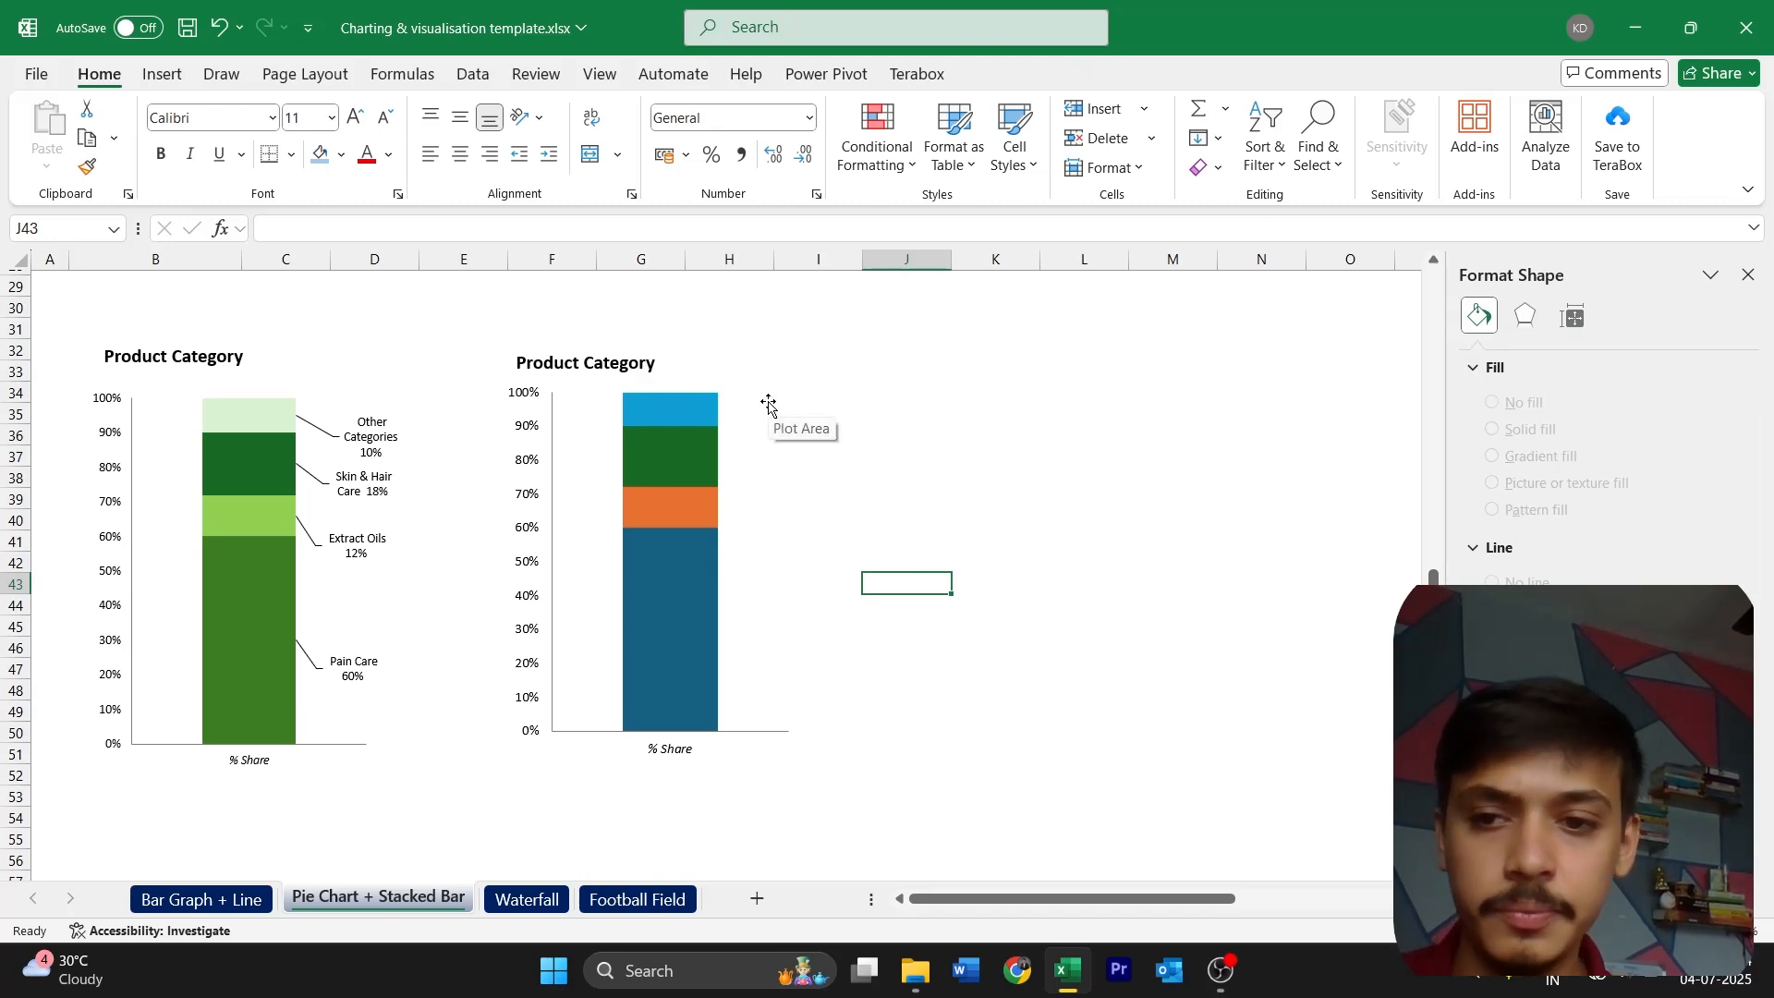
Add data labels to the new Product Category stacked column chart and open their label options
{"action": "left_click", "coordinate": [766, 407]}
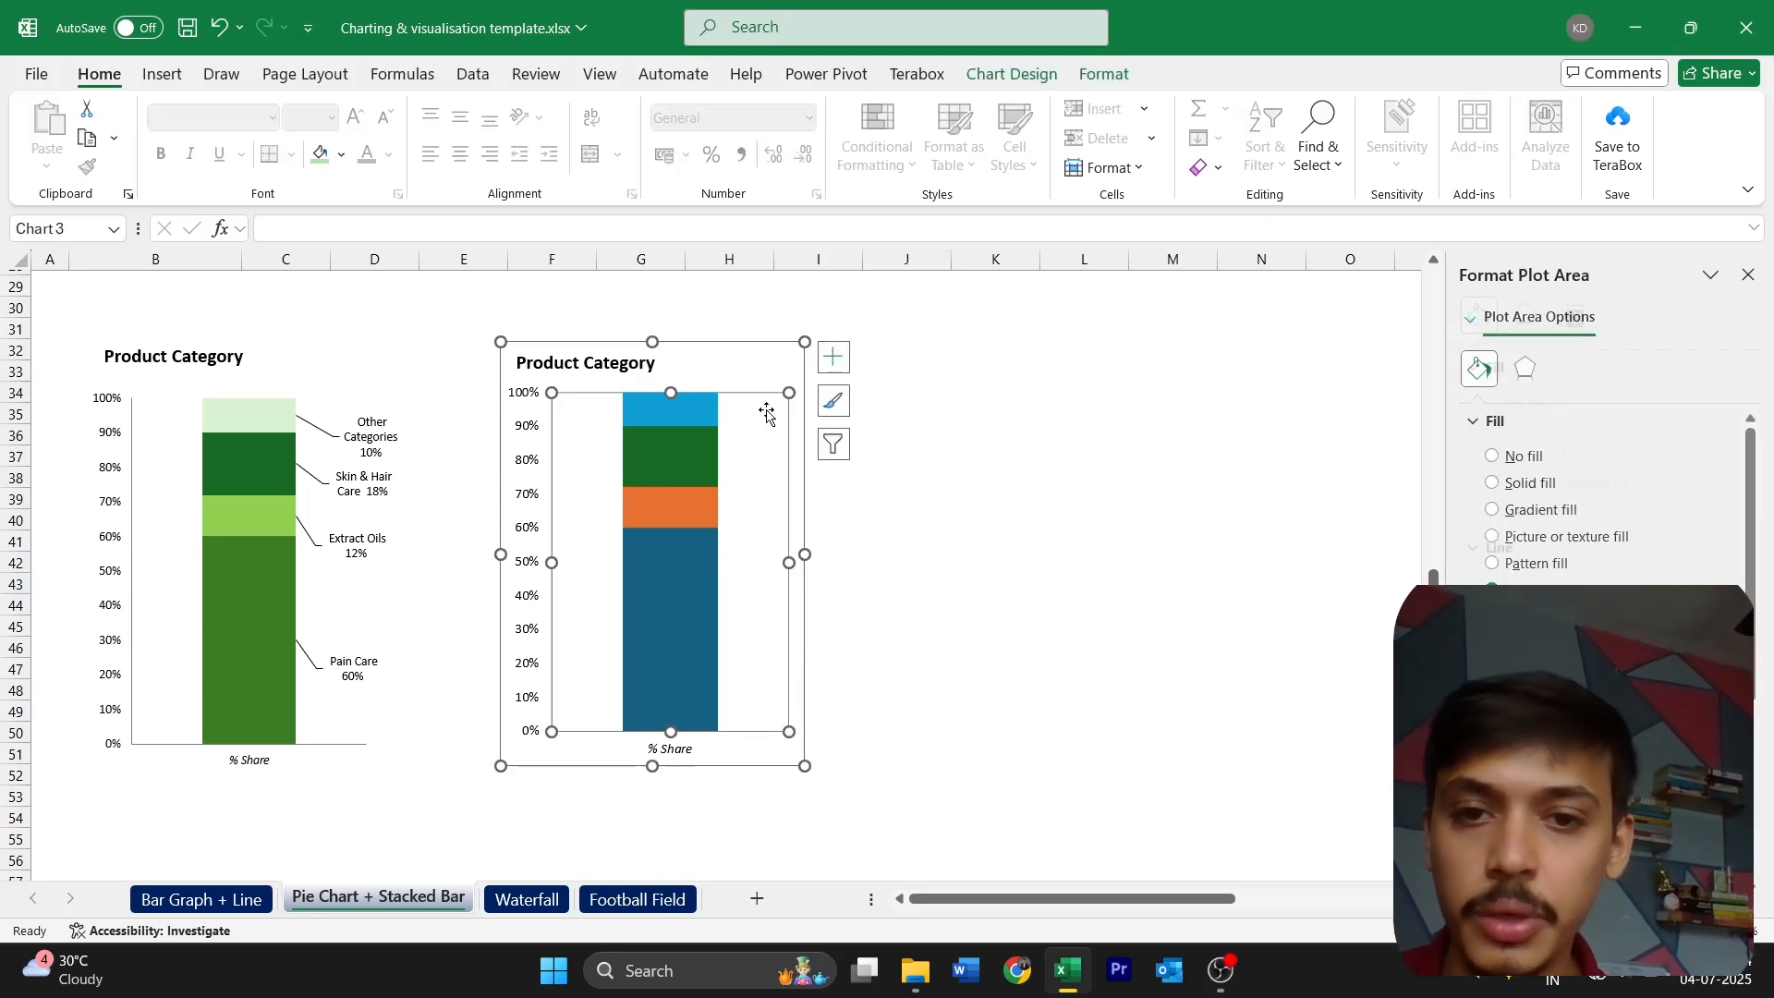
{"action": "left_click", "coordinate": [834, 358]}
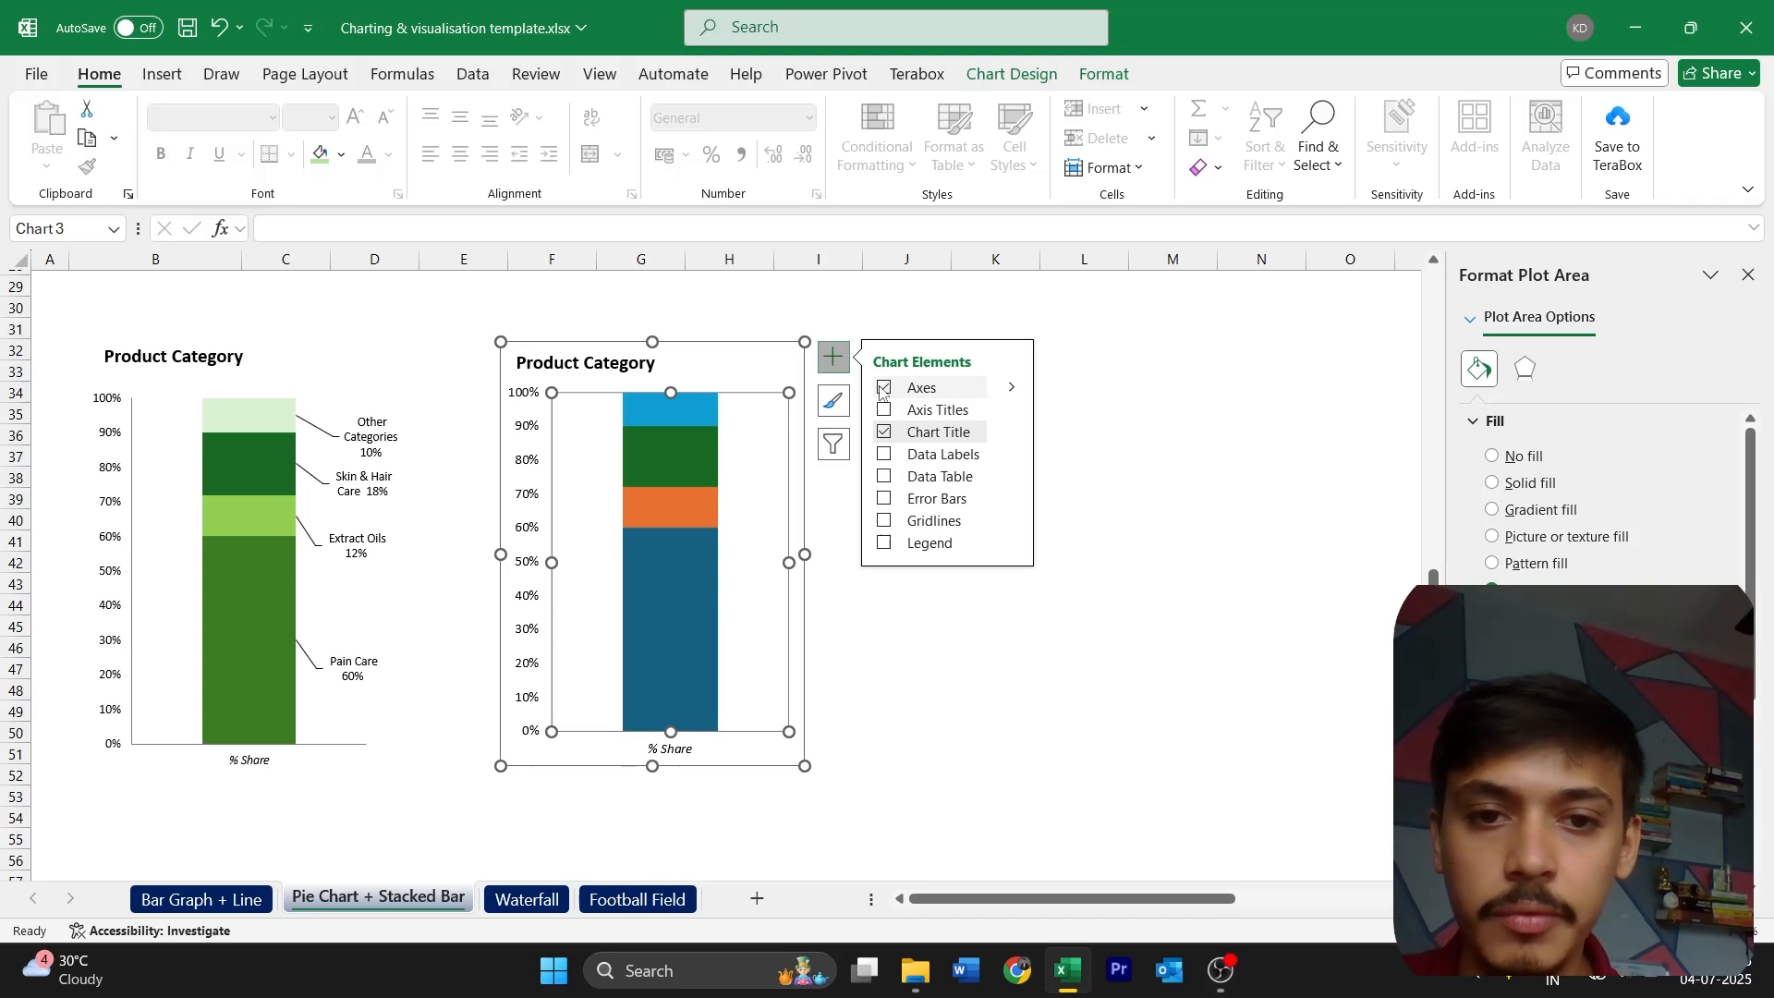
{"action": "left_click", "coordinate": [884, 454]}
{"action": "left_click", "coordinate": [1012, 454]}
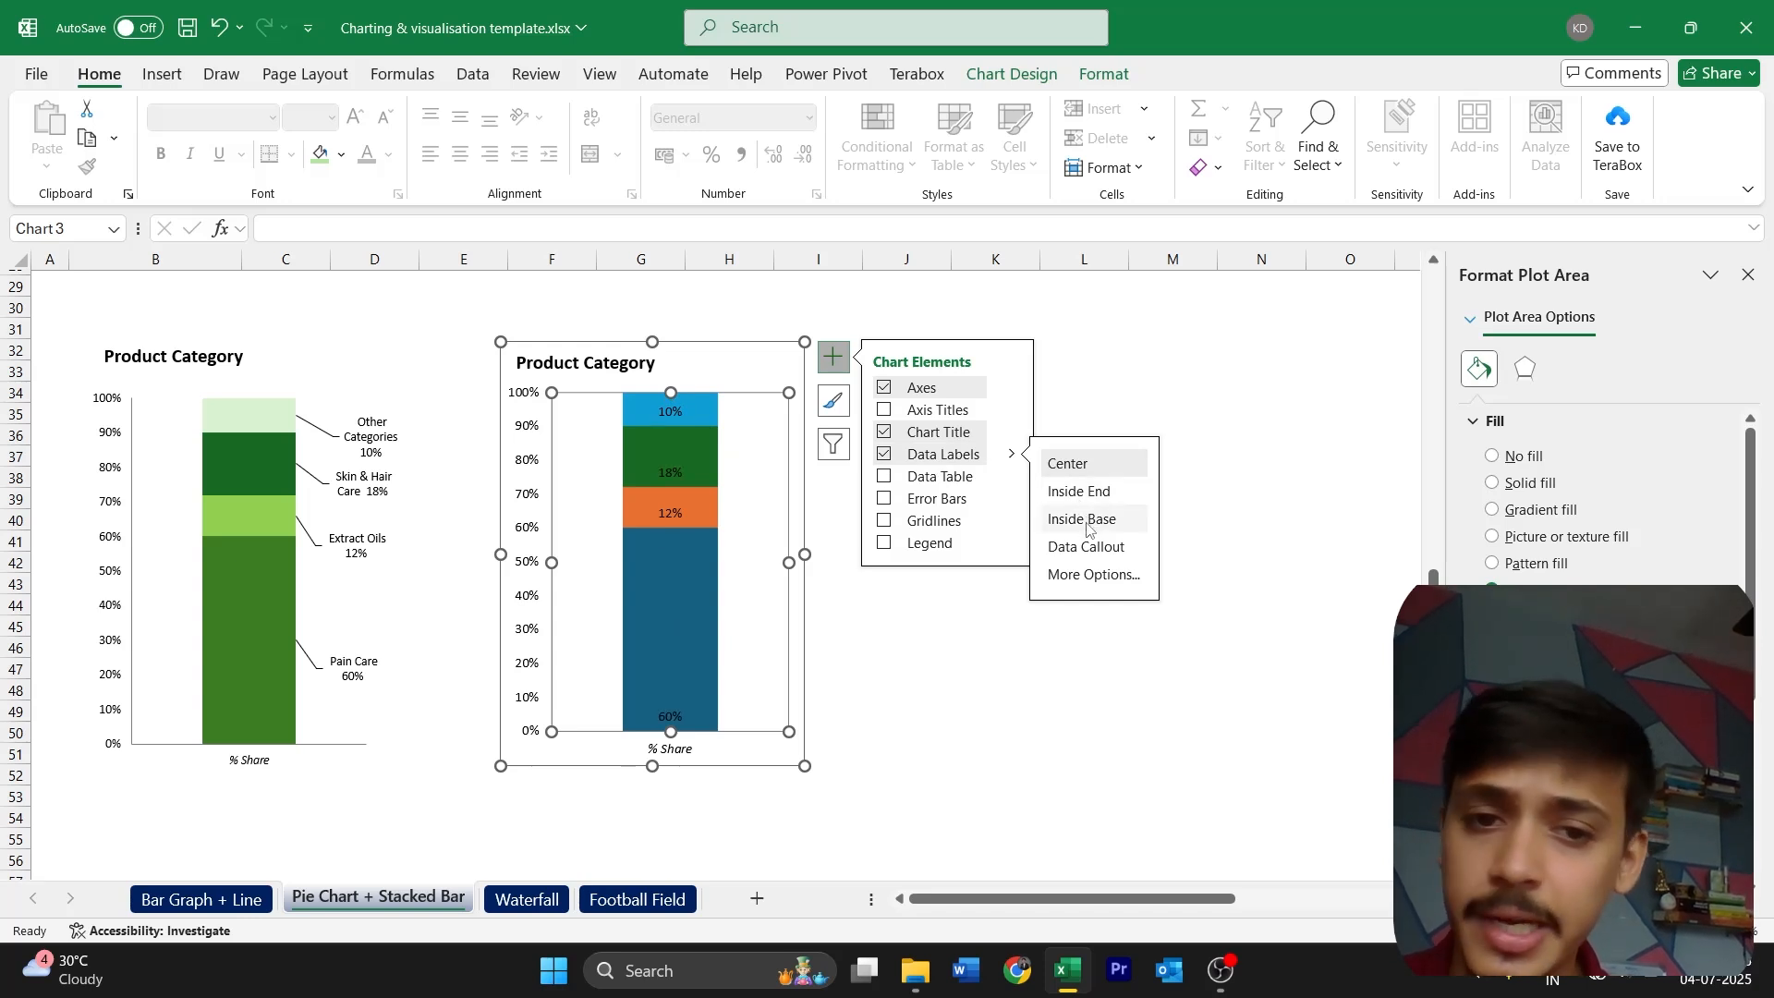
{"action": "left_click", "coordinate": [1090, 575]}
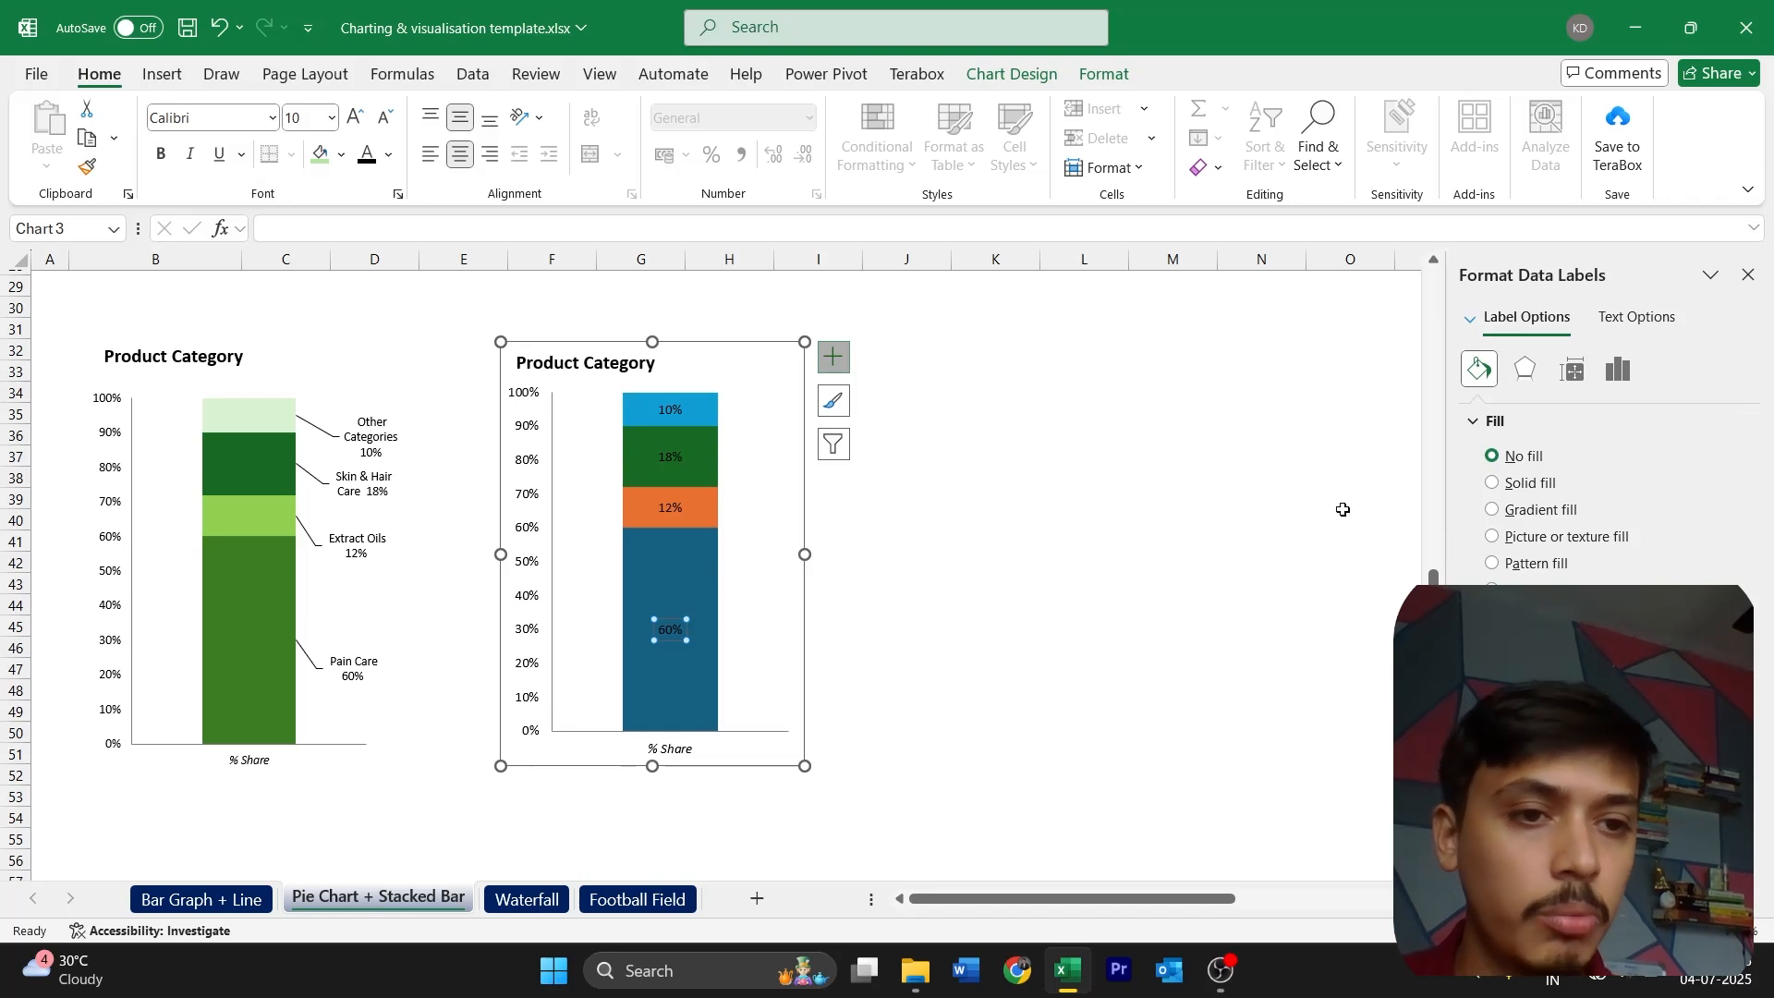
{"action": "left_click", "coordinate": [1621, 374]}
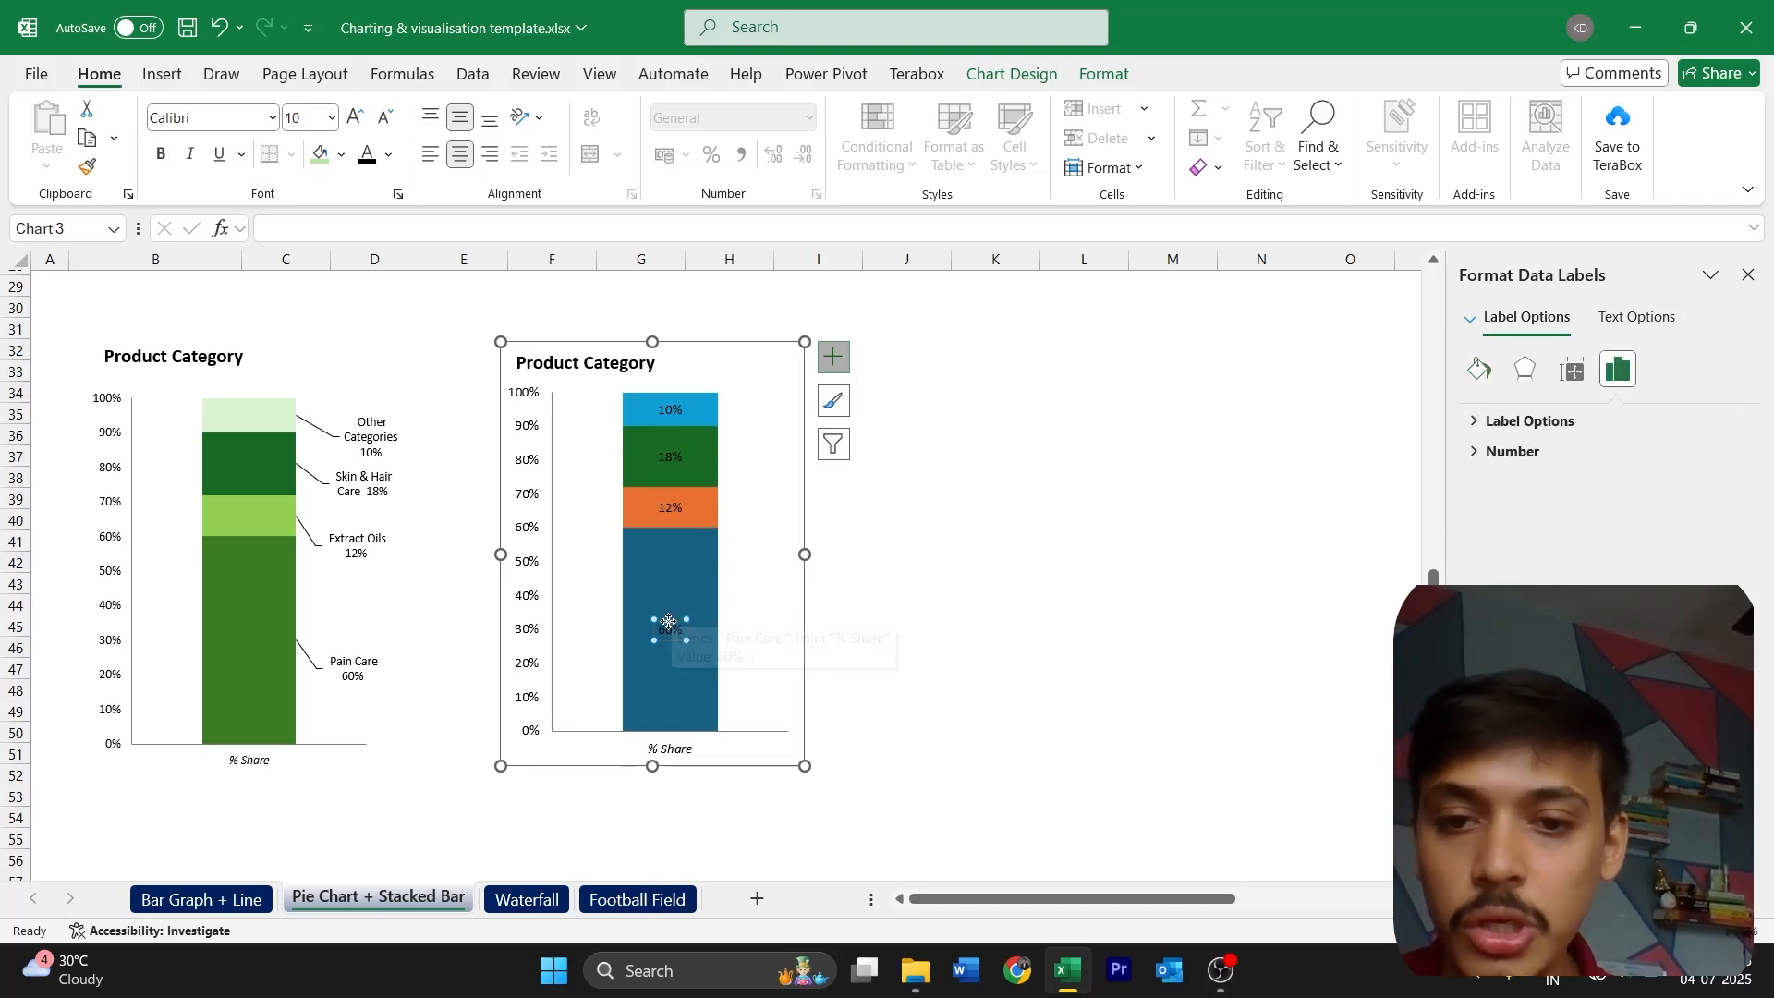
Move the 60%, 12%, 18% and 10% data labels out of the column to its right side, with leader lines
{"action": "left_click_drag", "start_coordinate": [670, 628], "coordinate": [754, 677]}
{"action": "left_click", "coordinate": [672, 505]}
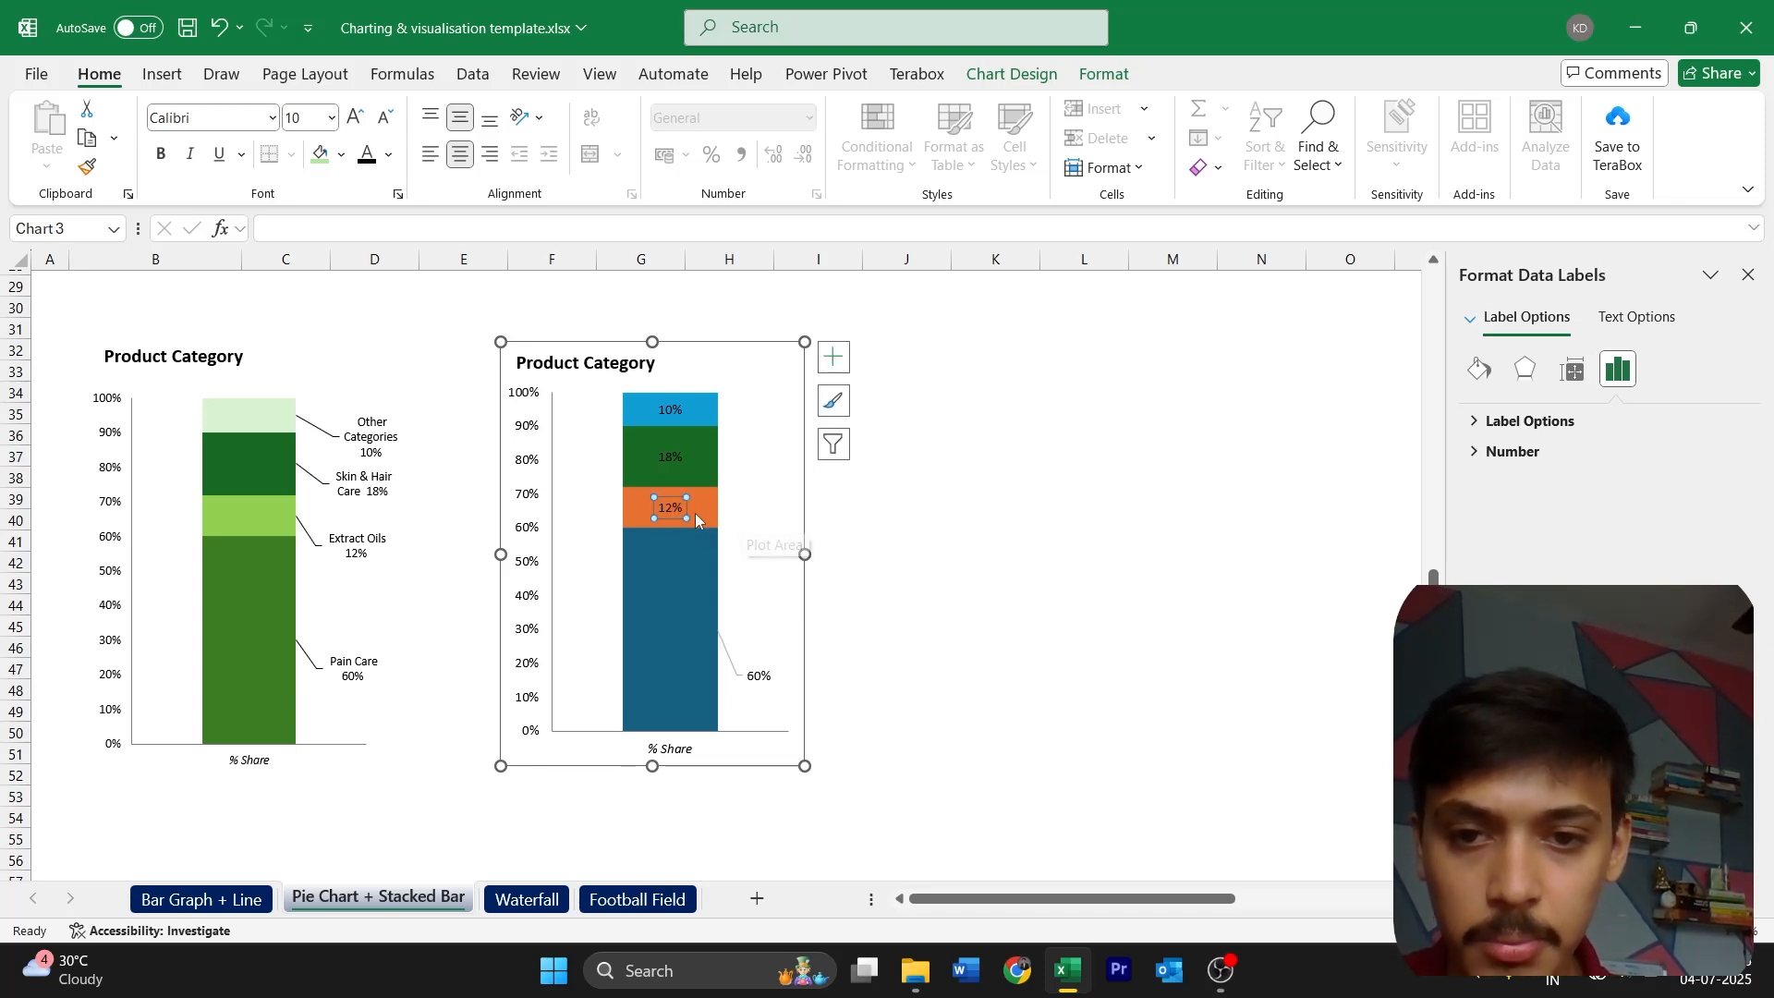
{"action": "left_click_drag", "start_coordinate": [671, 507], "coordinate": [752, 531]}
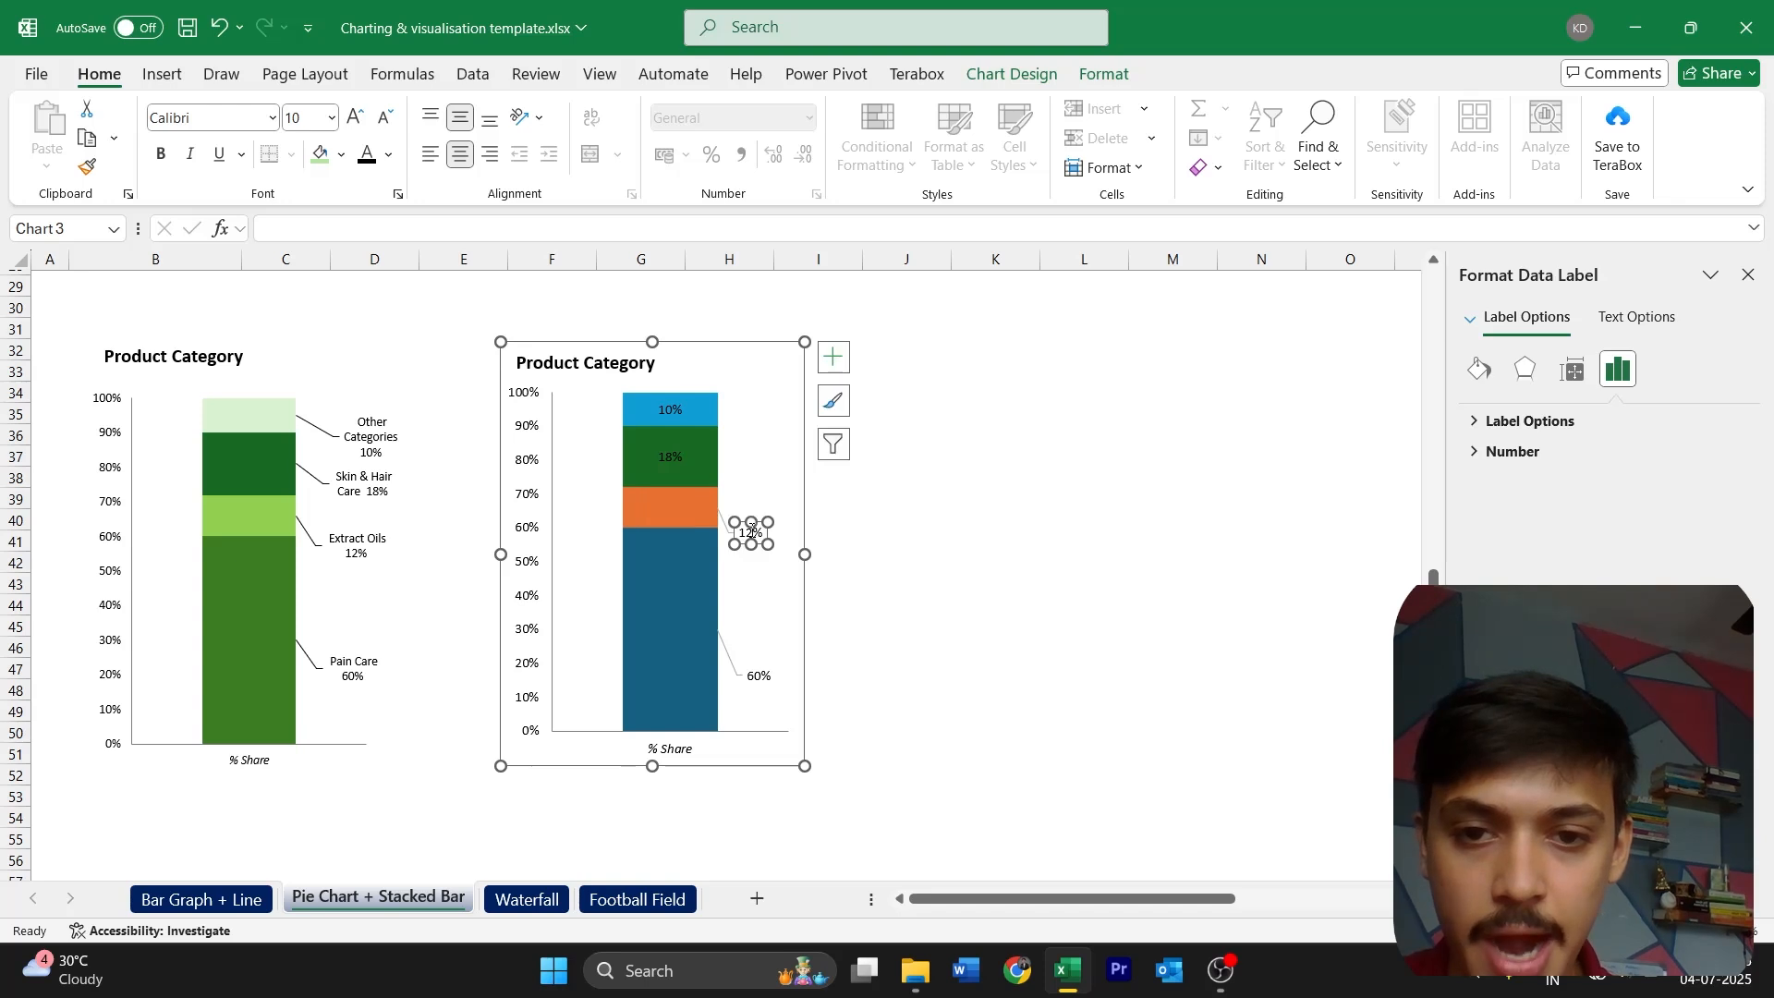
{"action": "left_click", "coordinate": [680, 459]}
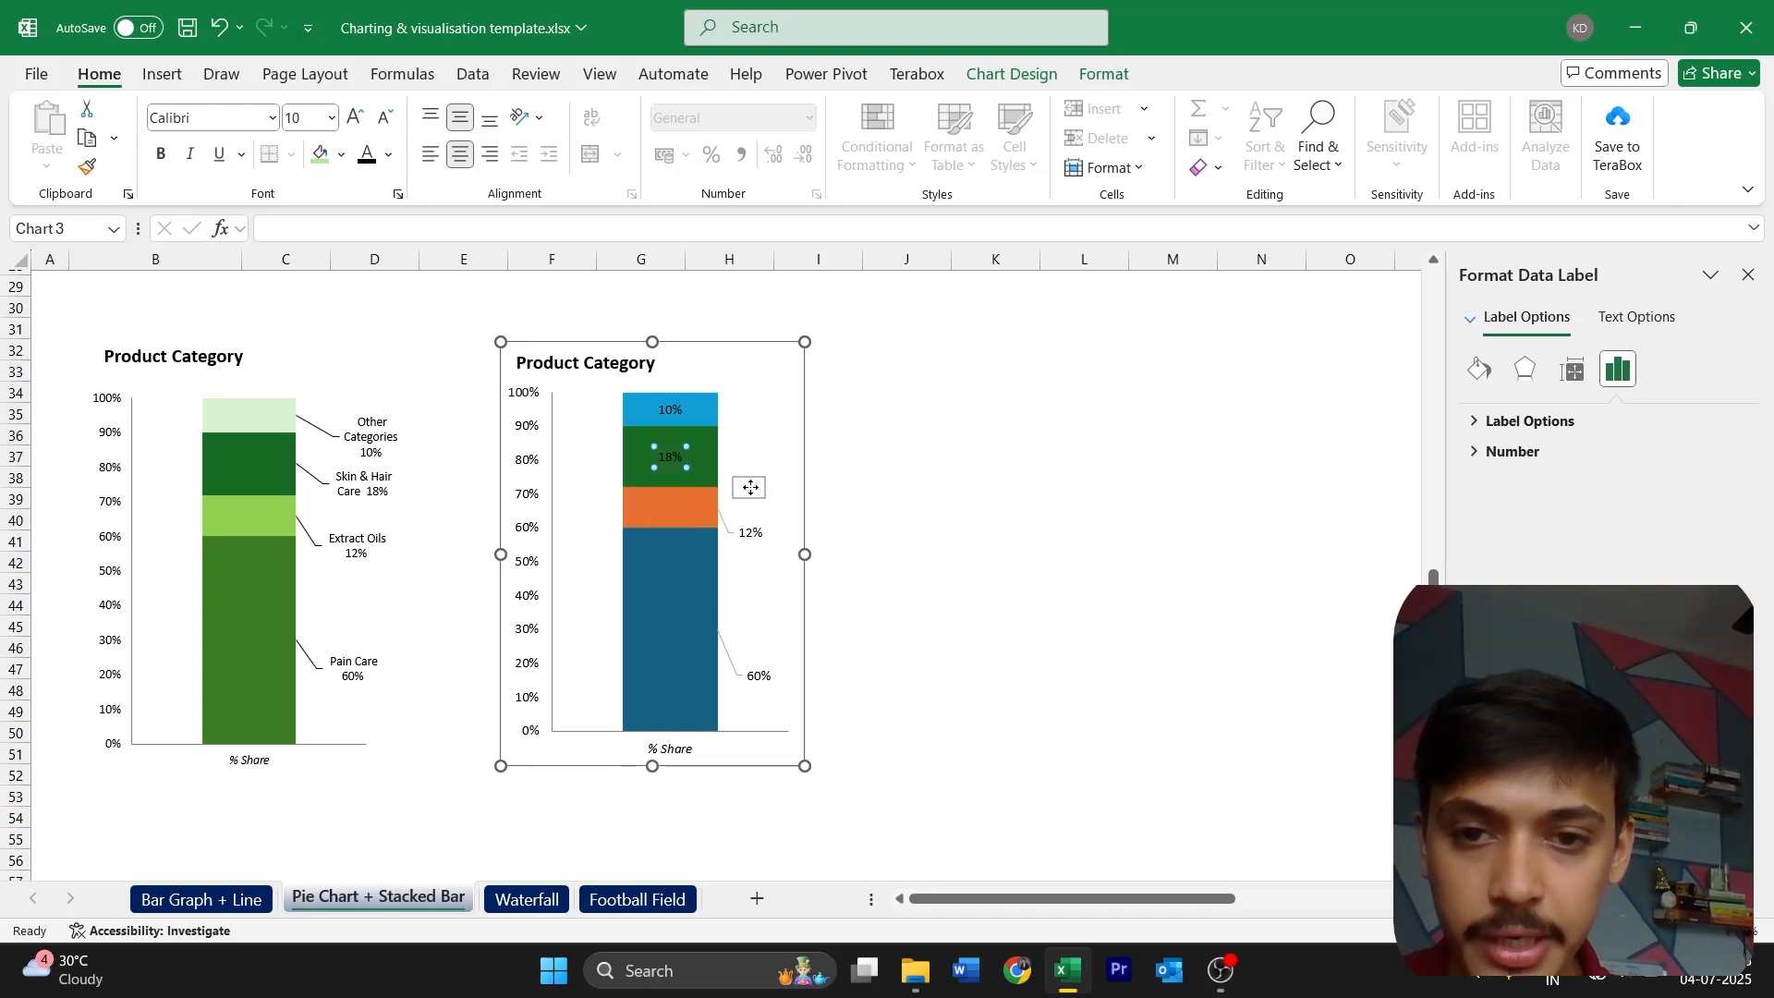
{"action": "left_click", "coordinate": [671, 457]}
{"action": "left_click_drag", "start_coordinate": [671, 456], "coordinate": [753, 486]}
{"action": "left_click", "coordinate": [669, 410]}
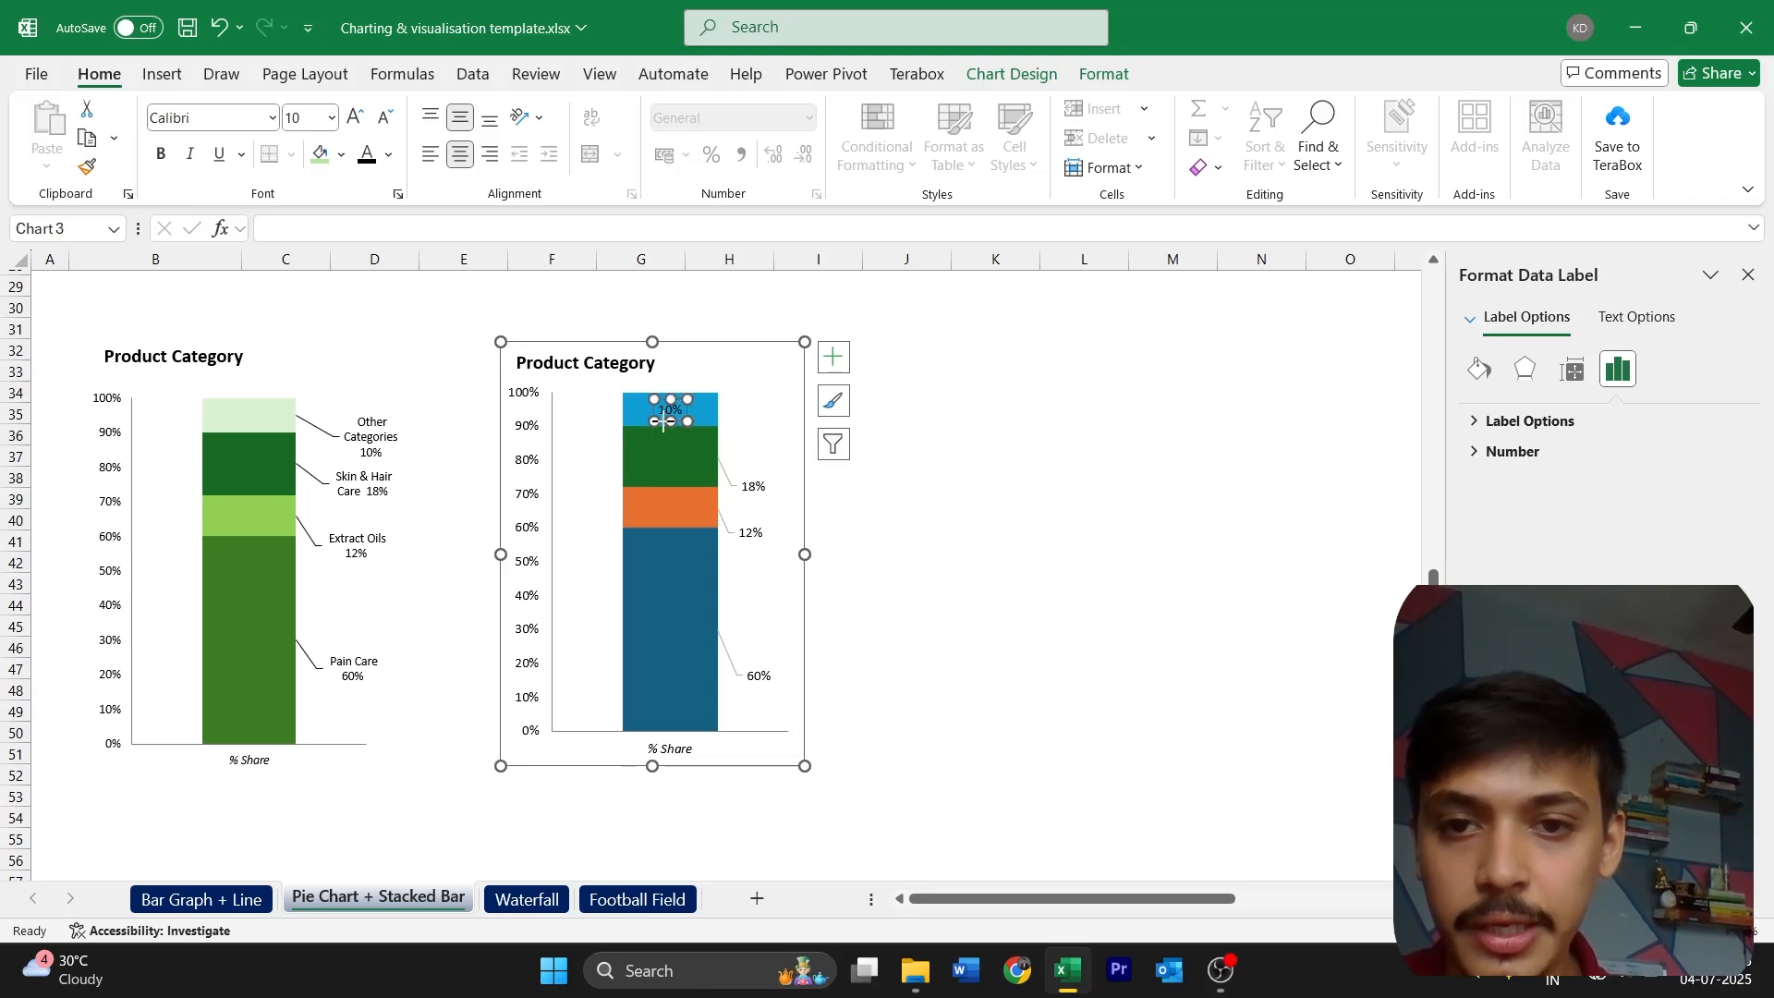
{"action": "left_click_drag", "start_coordinate": [652, 410], "coordinate": [735, 442]}
{"action": "left_click", "coordinate": [869, 520]}
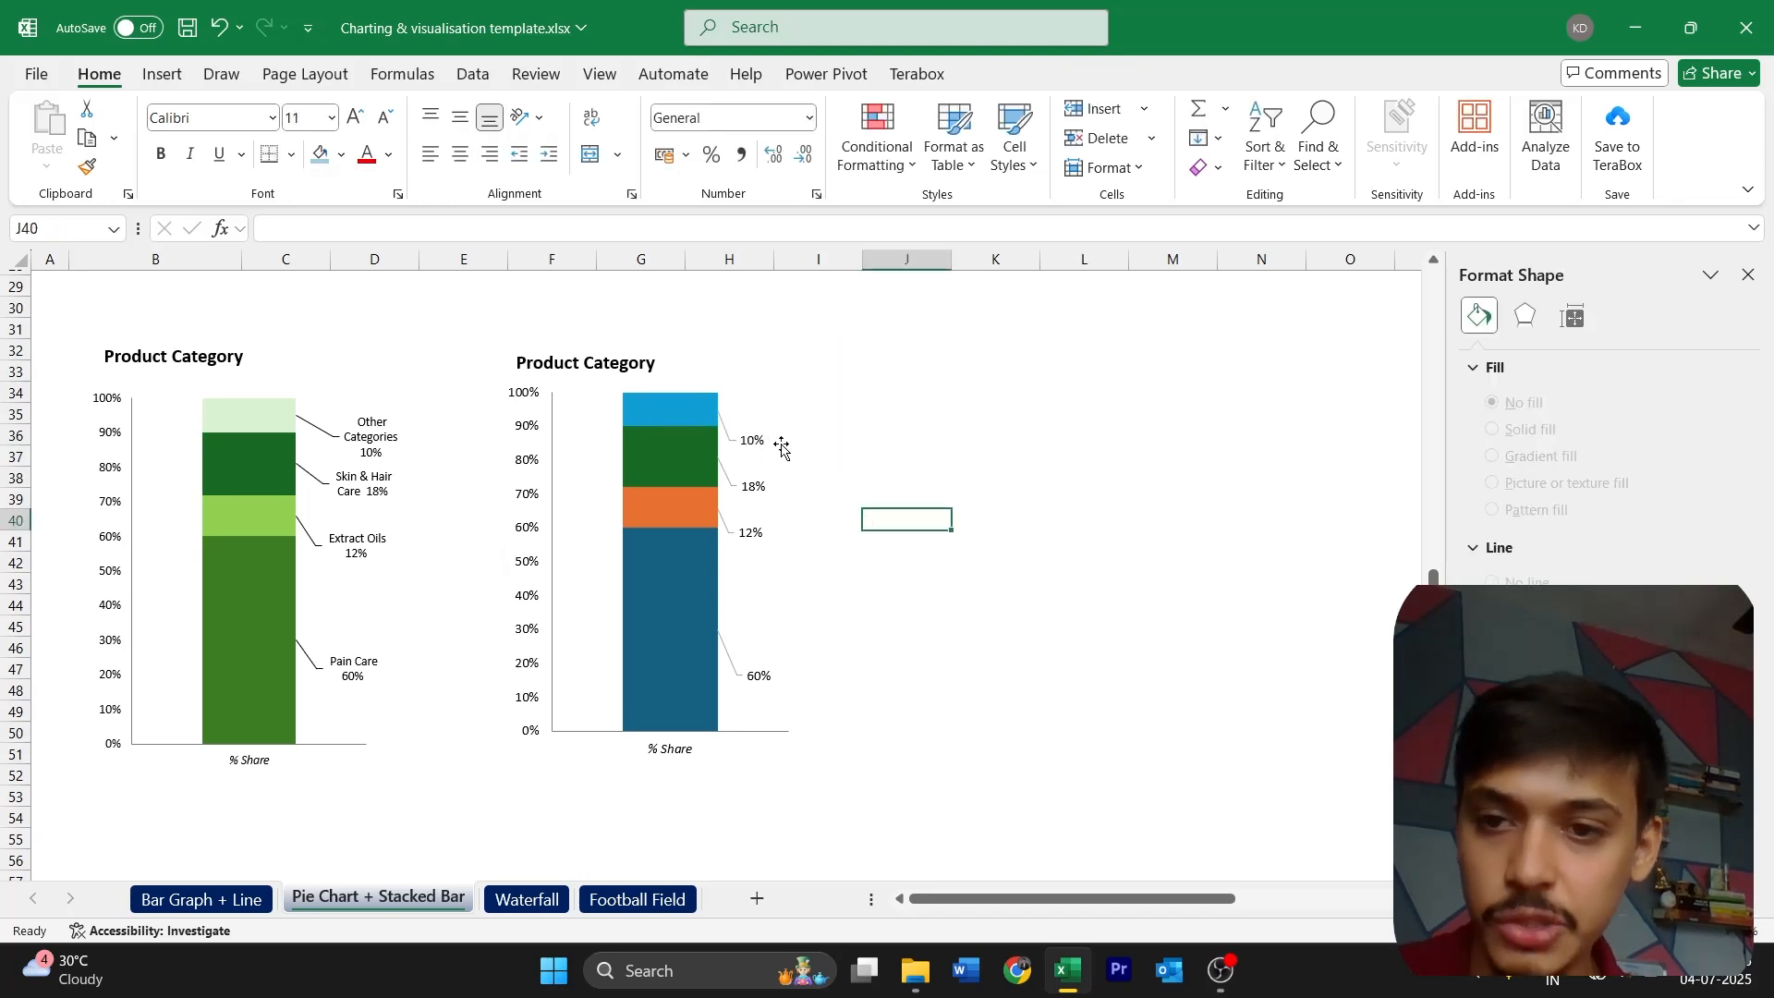
Include the series name in the data label of the column's uppermost segment (10%)
{"action": "left_click", "coordinate": [776, 479]}
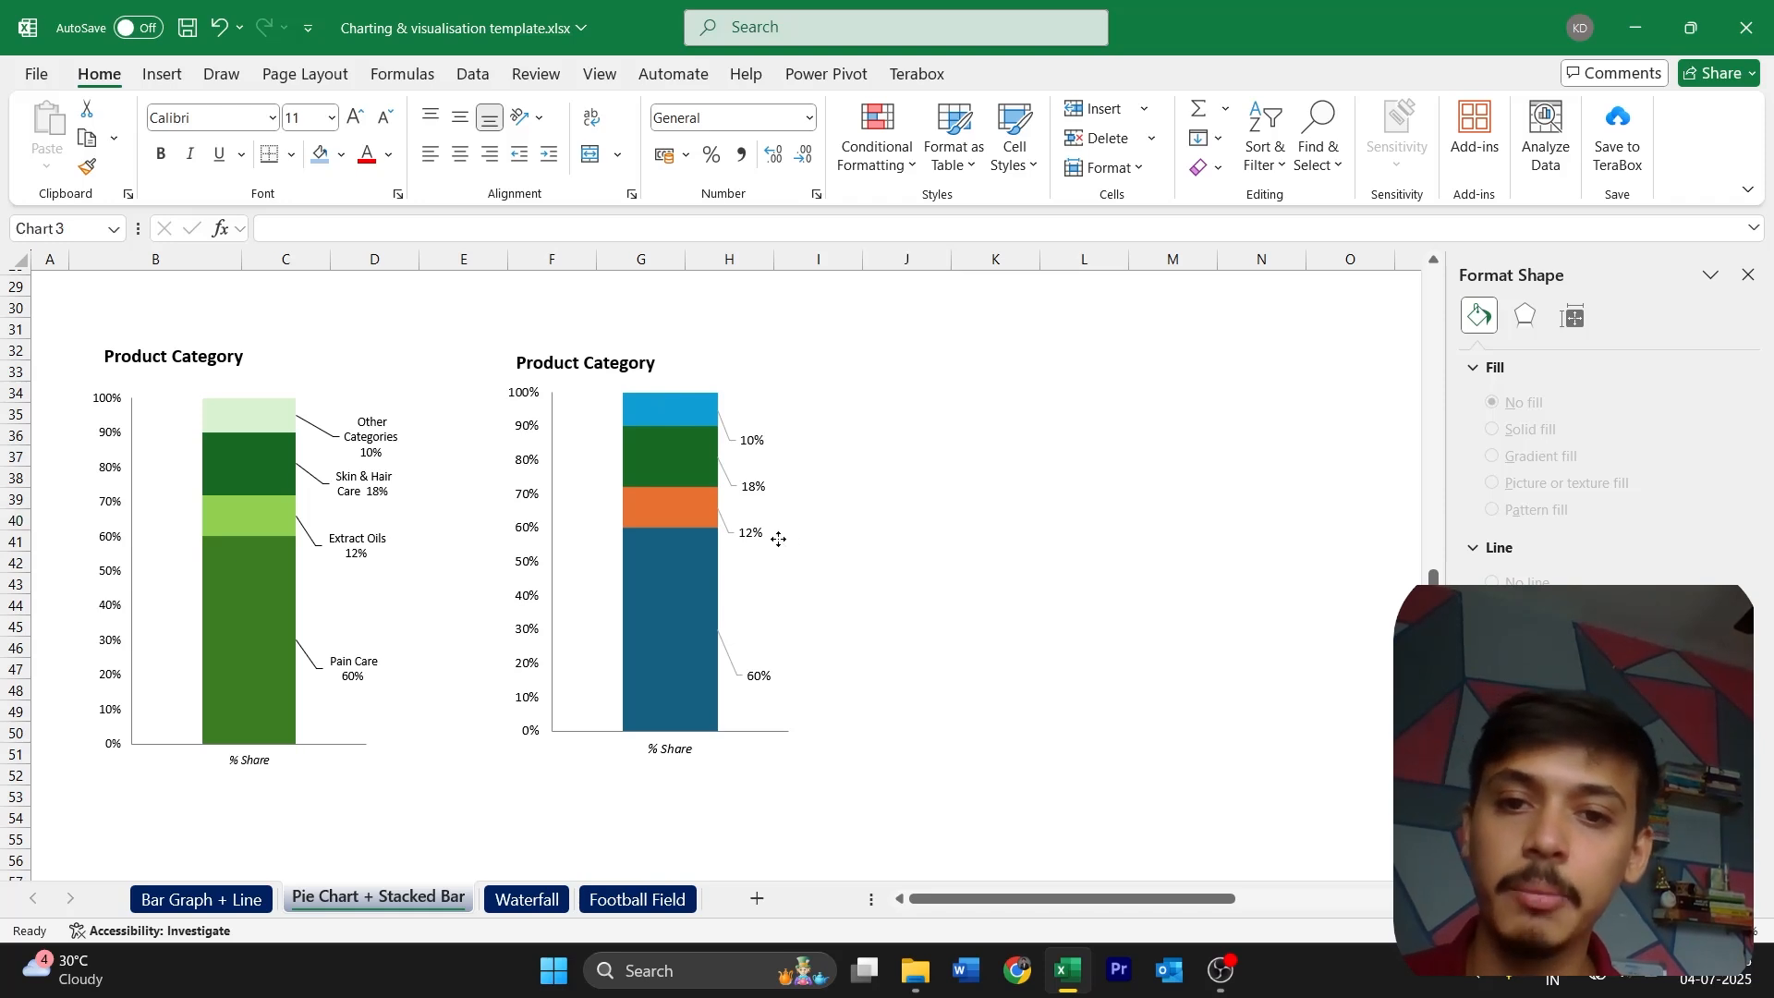
{"action": "left_click", "coordinate": [751, 441]}
{"action": "left_click", "coordinate": [761, 401]}
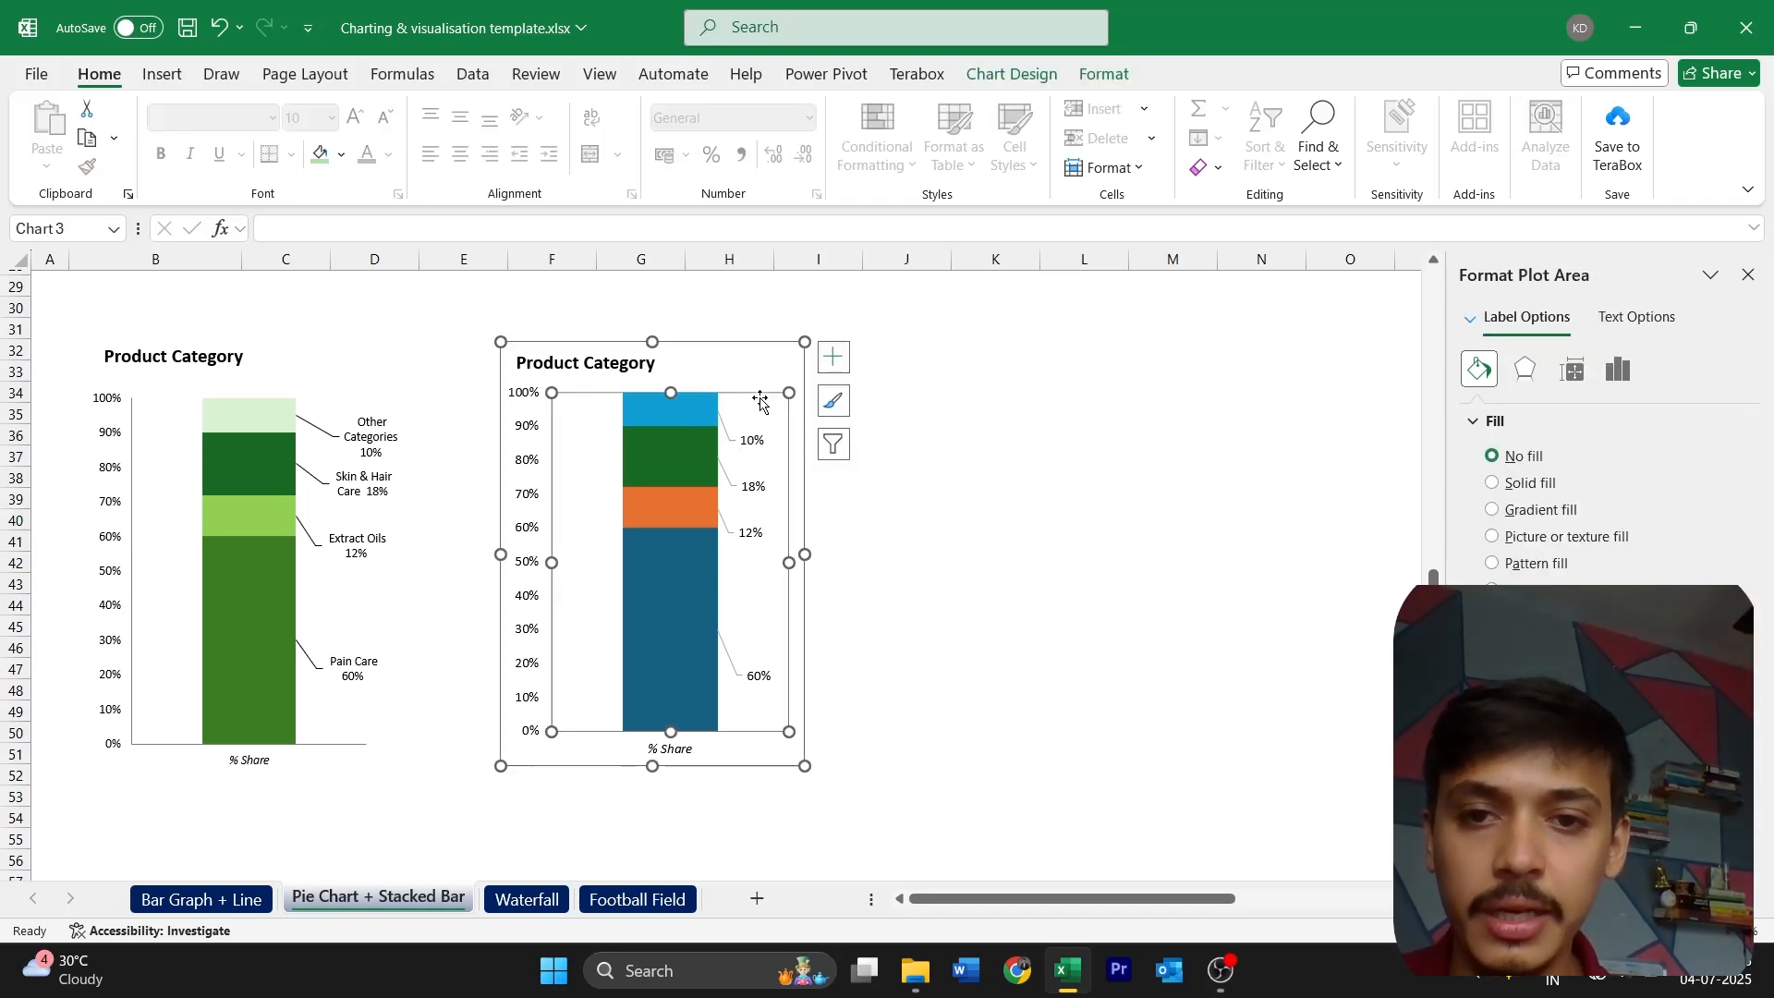
{"action": "left_click", "coordinate": [694, 447]}
{"action": "left_click", "coordinate": [833, 357]}
{"action": "mouse_move", "coordinate": [1014, 459]}
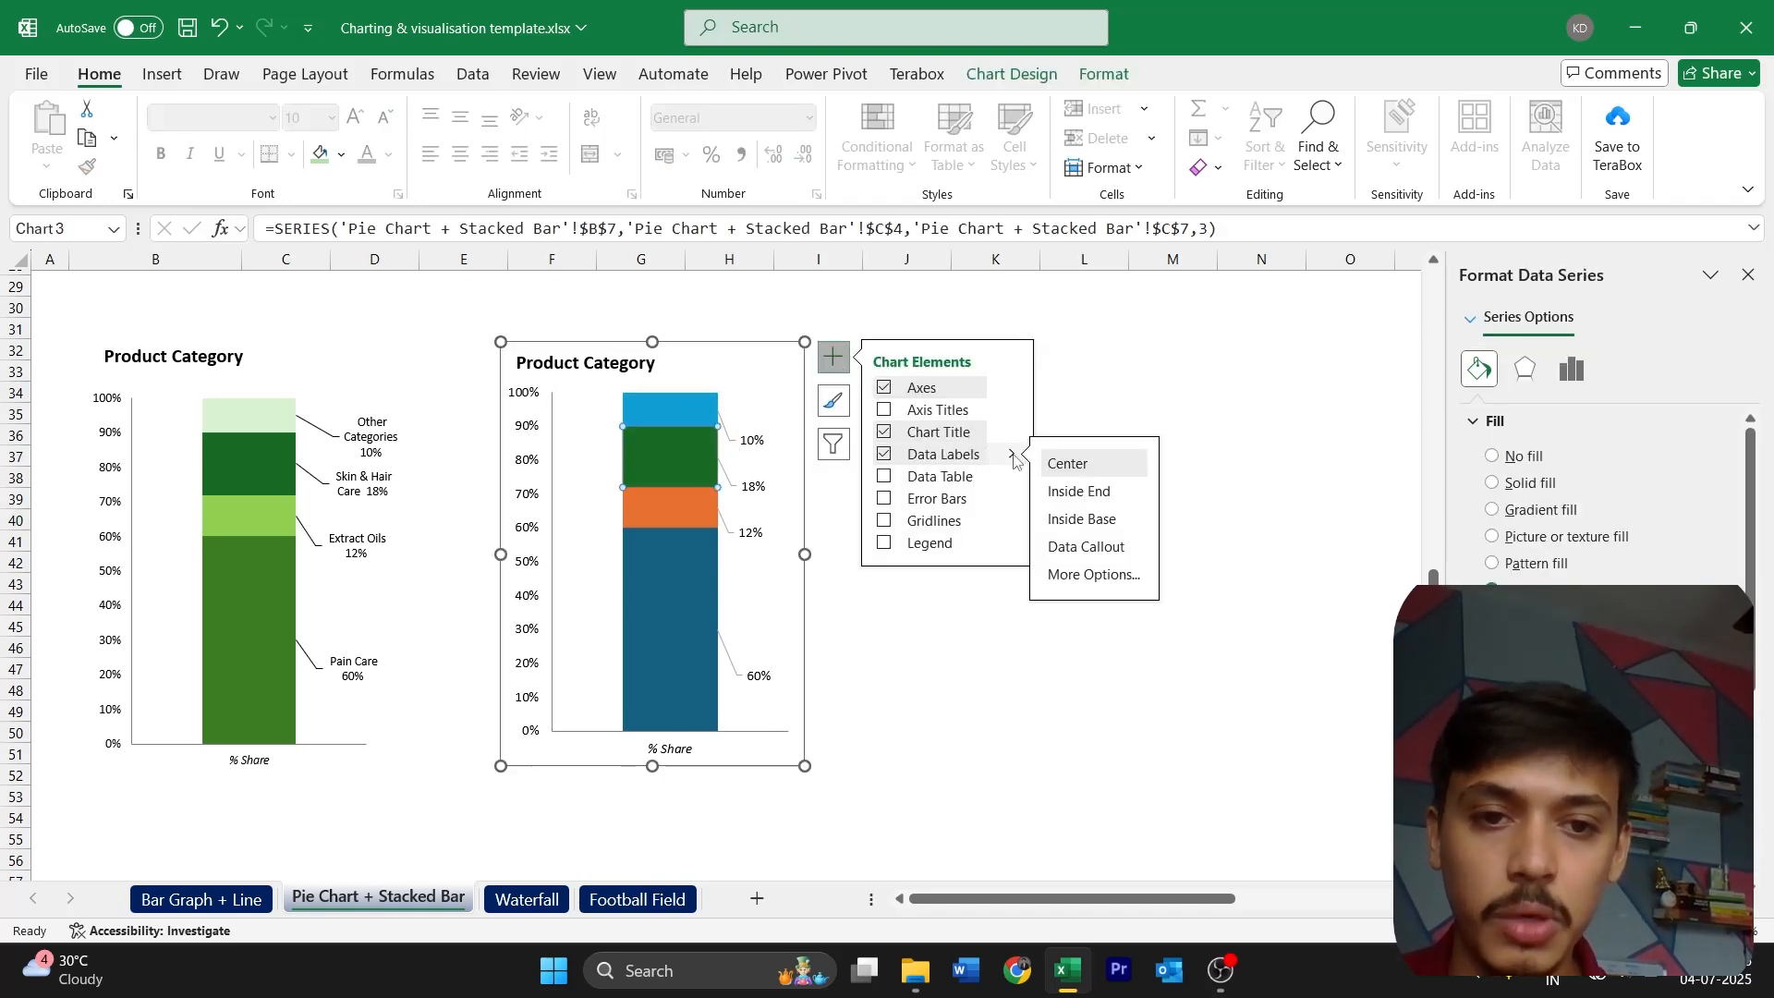
{"action": "left_click", "coordinate": [1137, 576]}
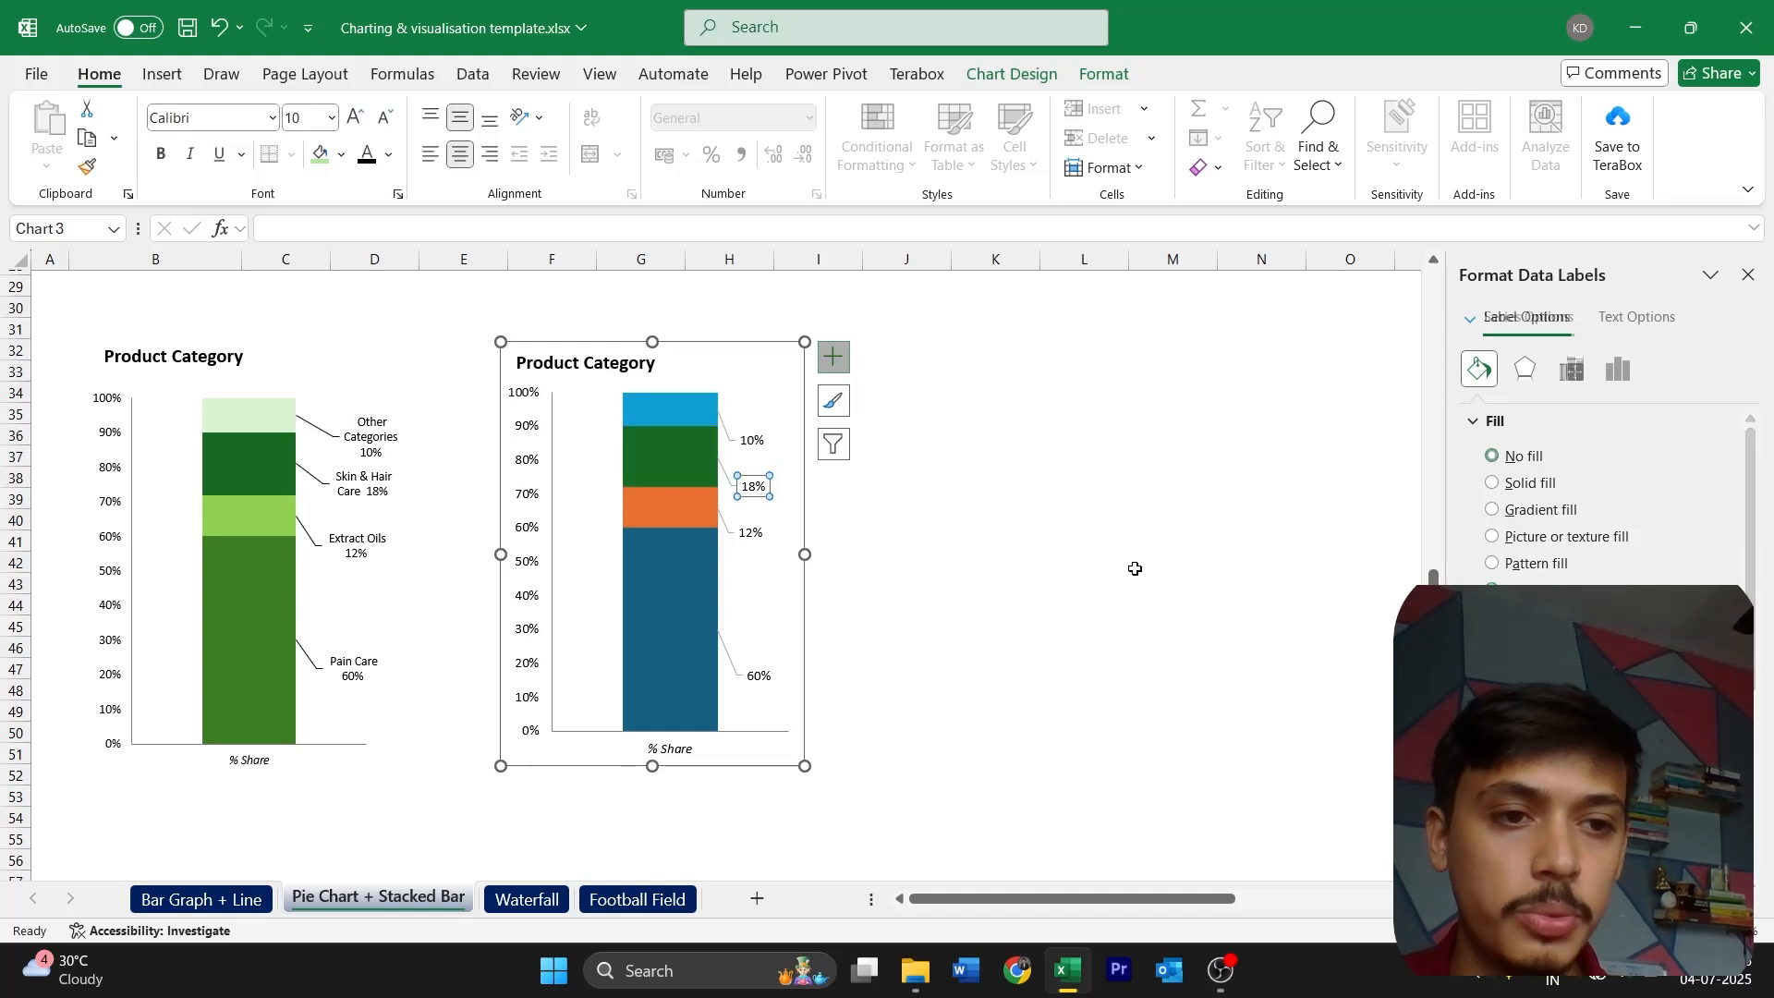
{"action": "left_click", "coordinate": [1615, 372]}
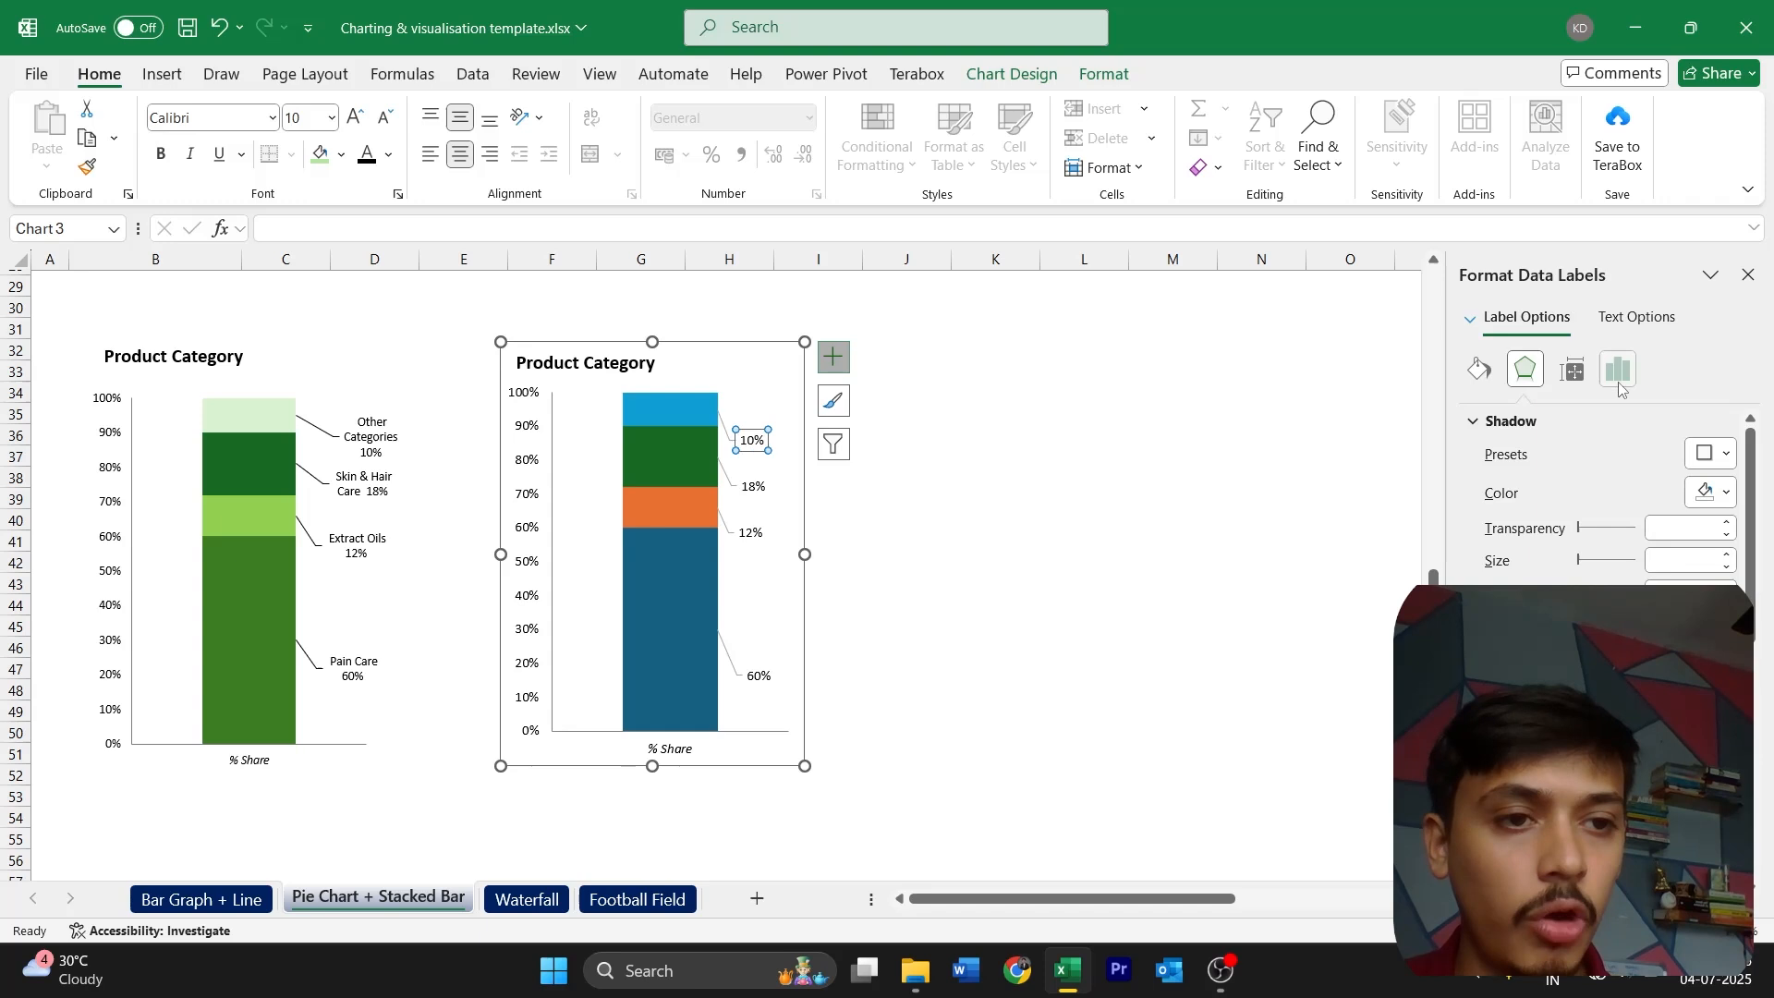
{"action": "left_click", "coordinate": [1616, 377]}
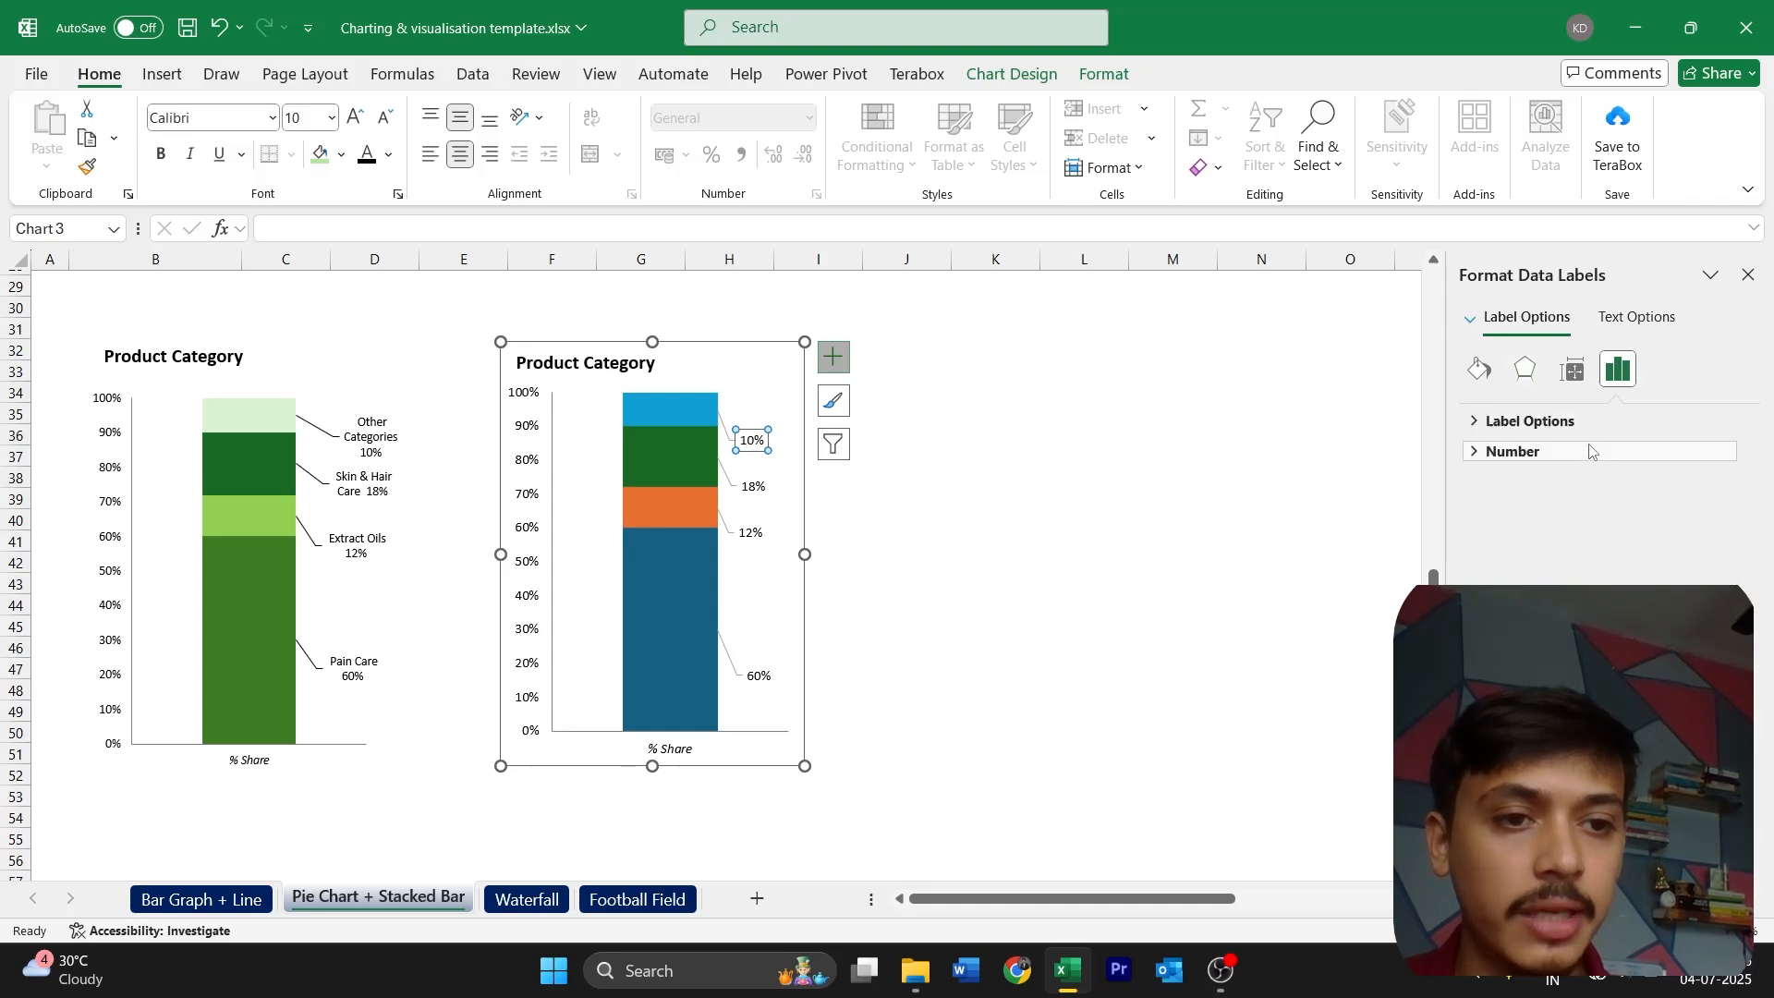
{"action": "left_click", "coordinate": [1530, 421]}
{"action": "left_click", "coordinate": [1558, 505]}
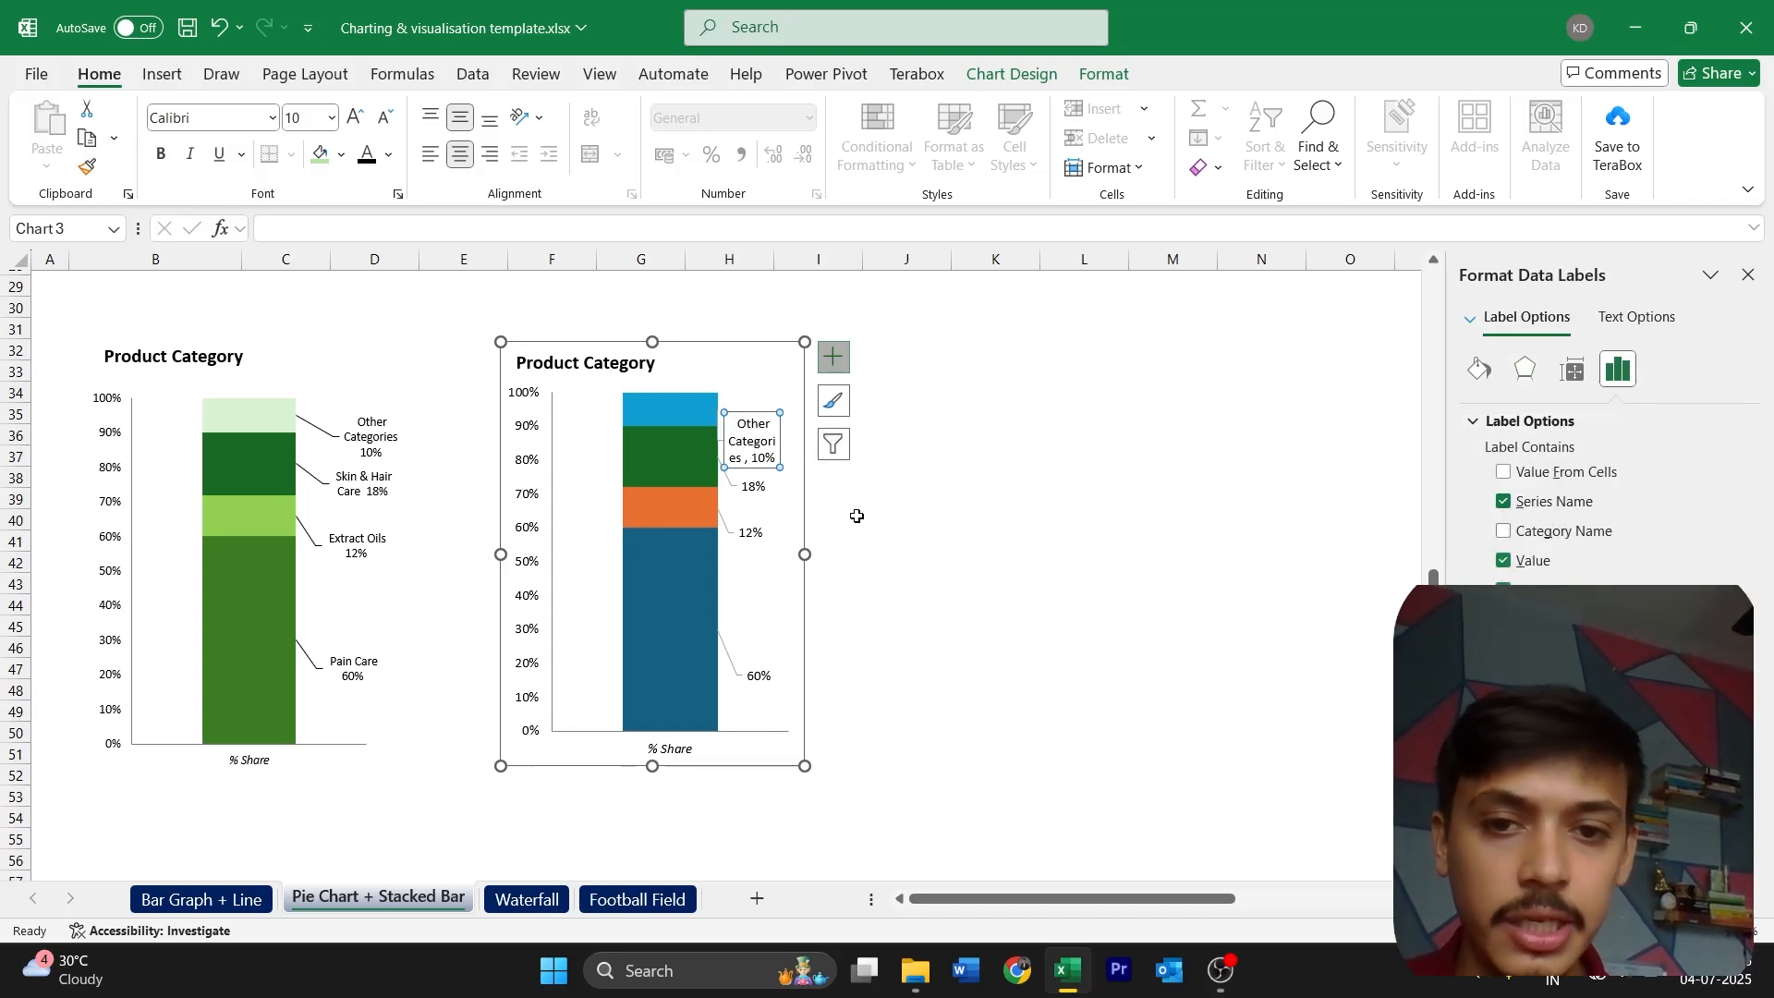
Include the series name in the 18% data label, leaving the category name out
{"action": "left_click", "coordinate": [753, 487]}
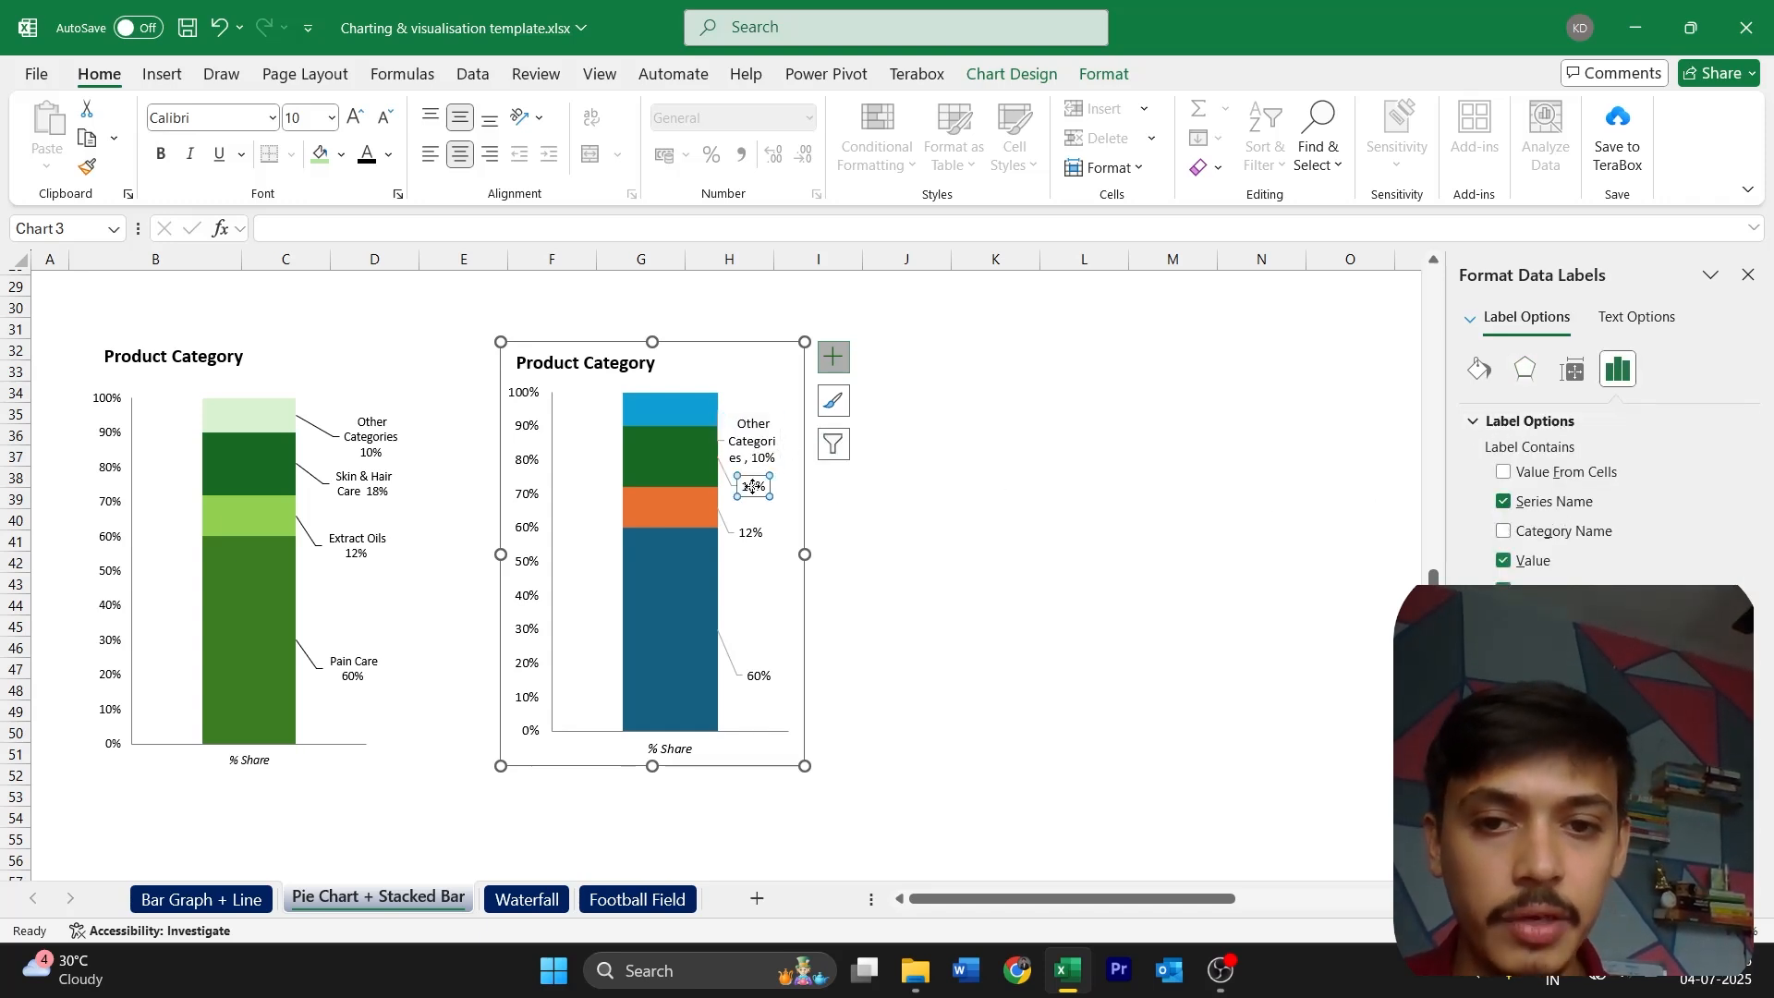
{"action": "left_click", "coordinate": [1575, 535]}
{"action": "left_click", "coordinate": [756, 534]}
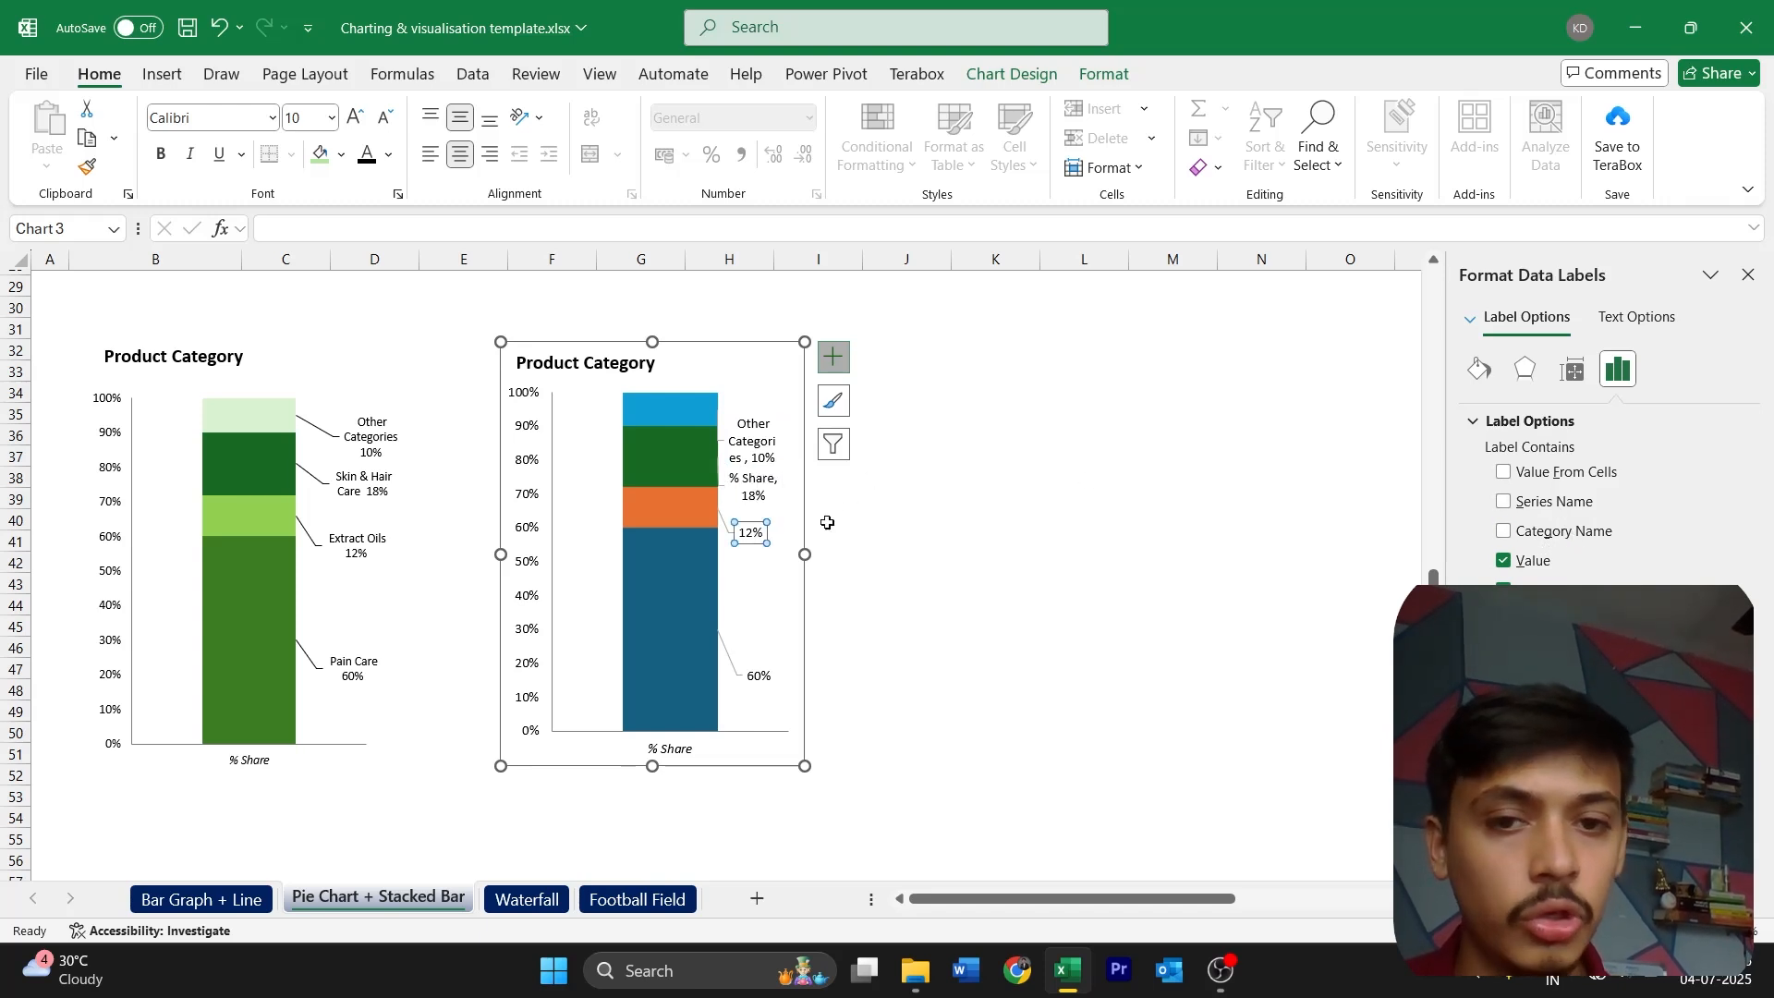
{"action": "left_click", "coordinate": [734, 475]}
{"action": "left_click", "coordinate": [1518, 503]}
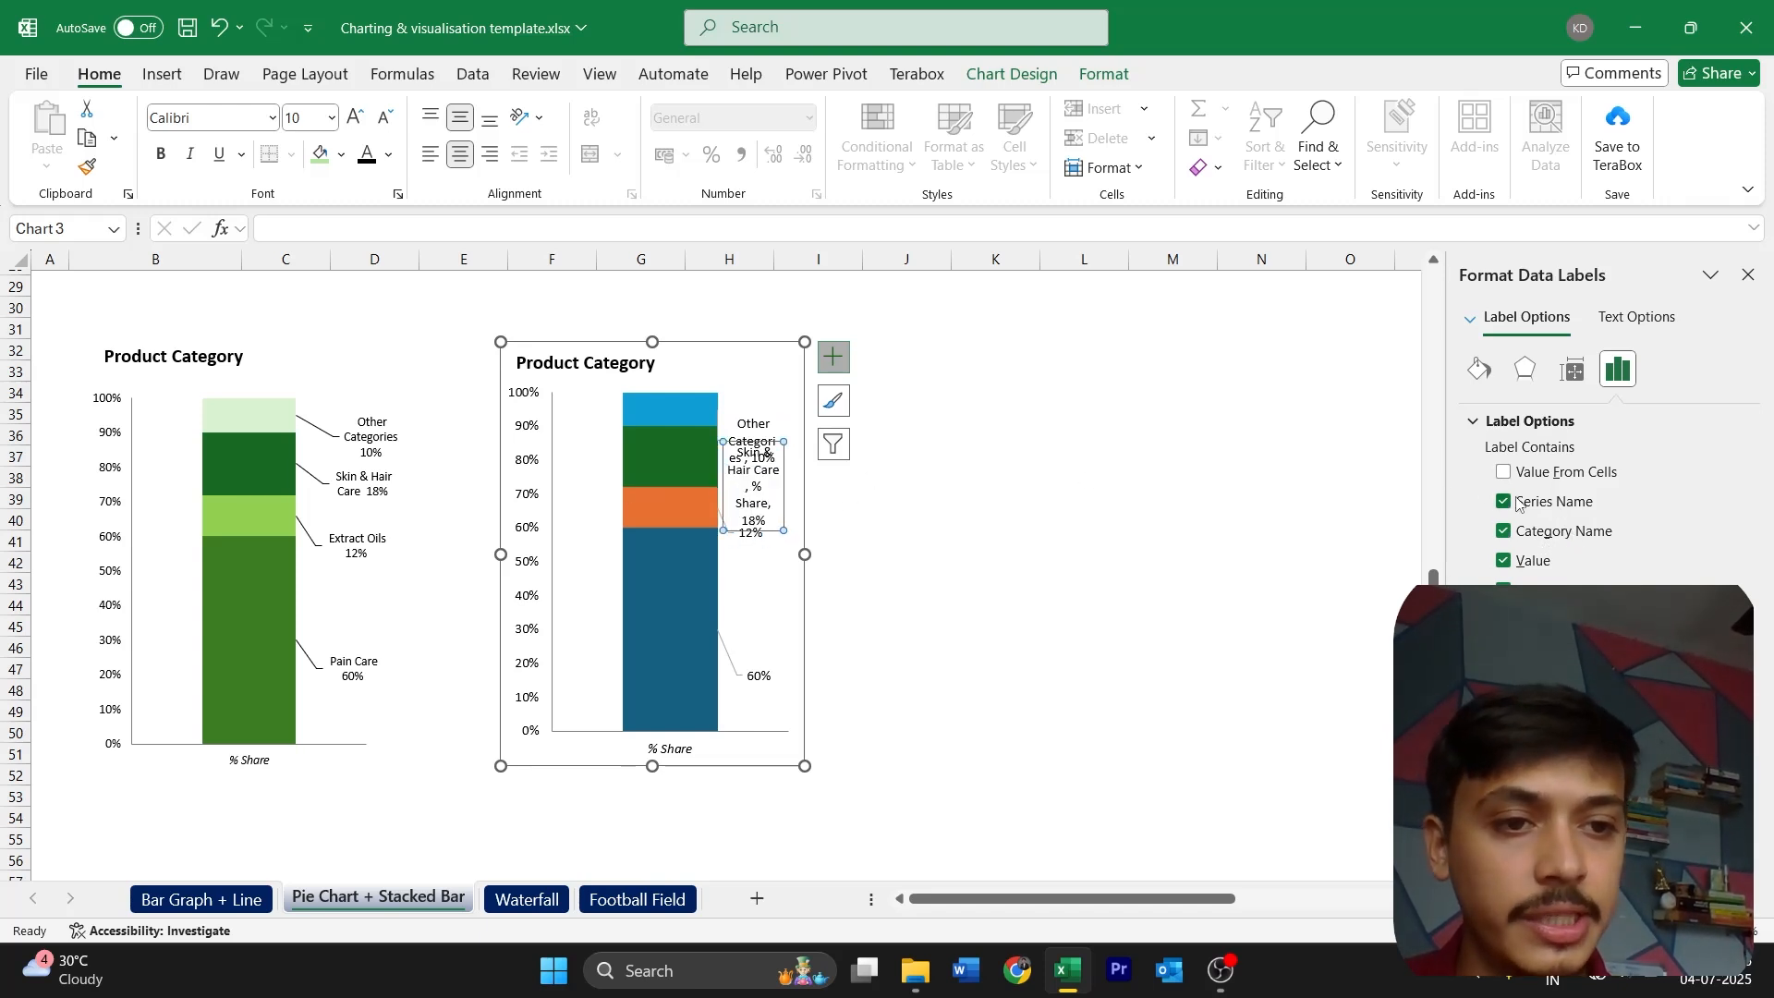
{"action": "left_click", "coordinate": [1515, 531]}
Include the series name in the 12% and 60% data labels
{"action": "left_click", "coordinate": [755, 536]}
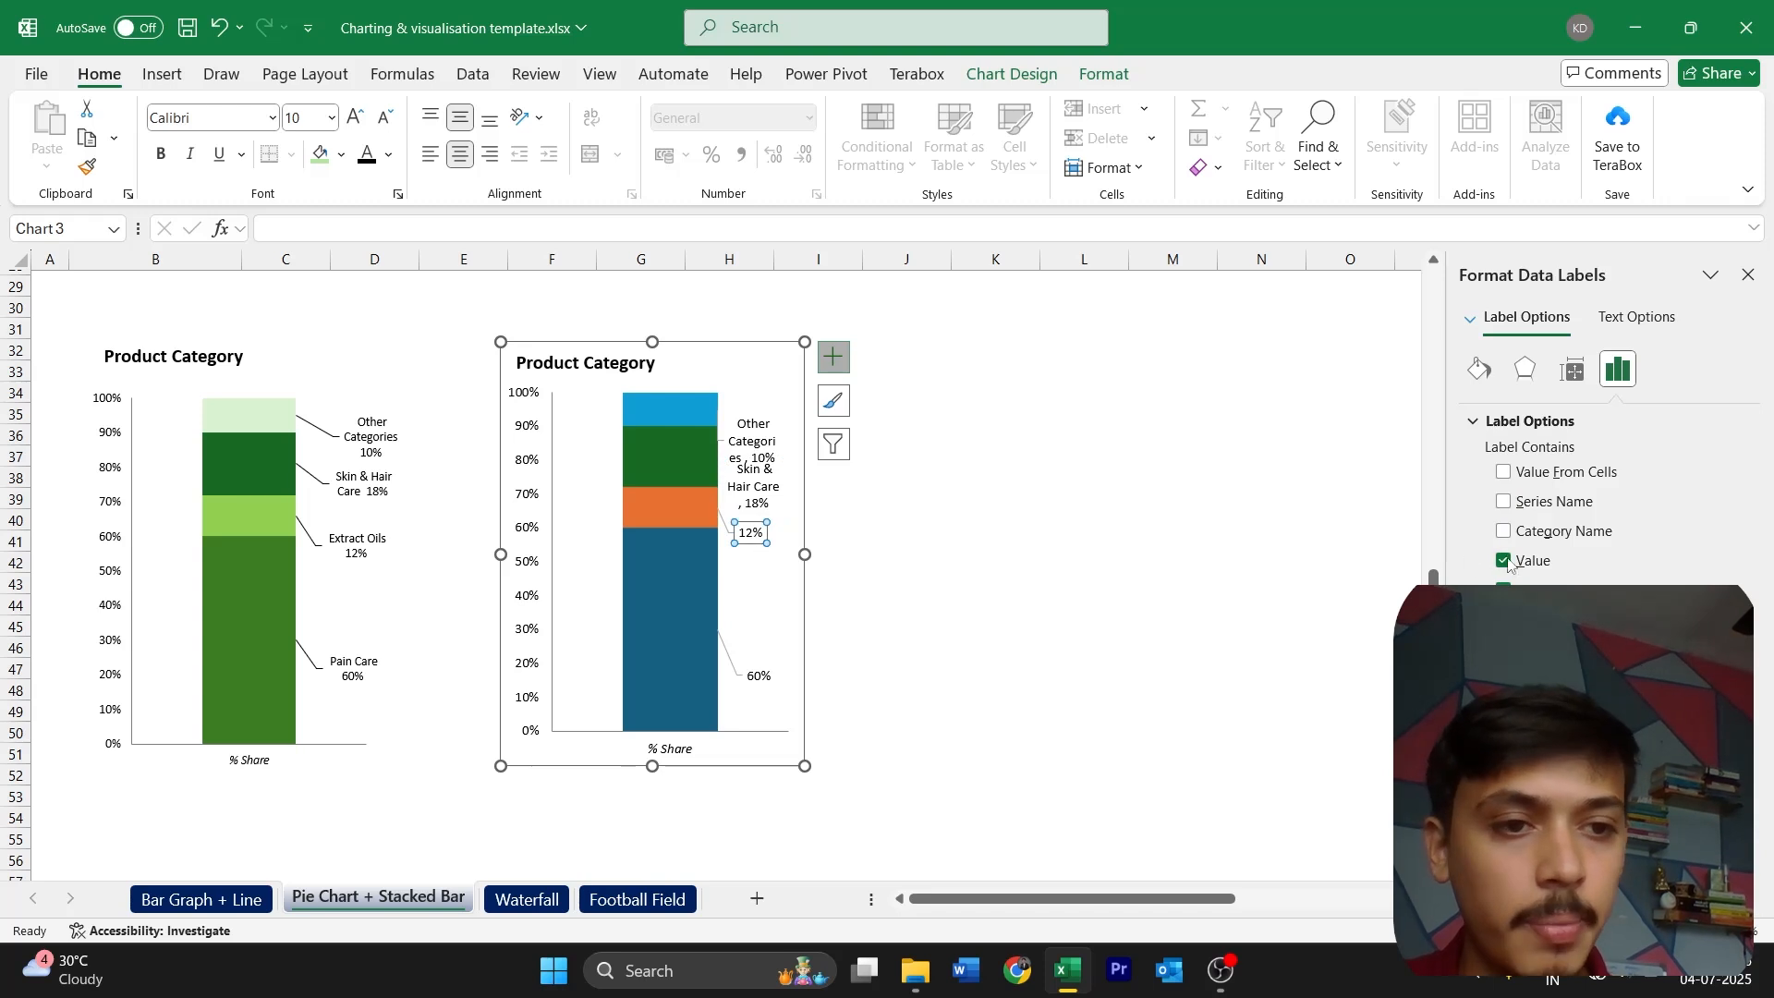
{"action": "left_click", "coordinate": [1558, 501]}
{"action": "left_click", "coordinate": [754, 682]}
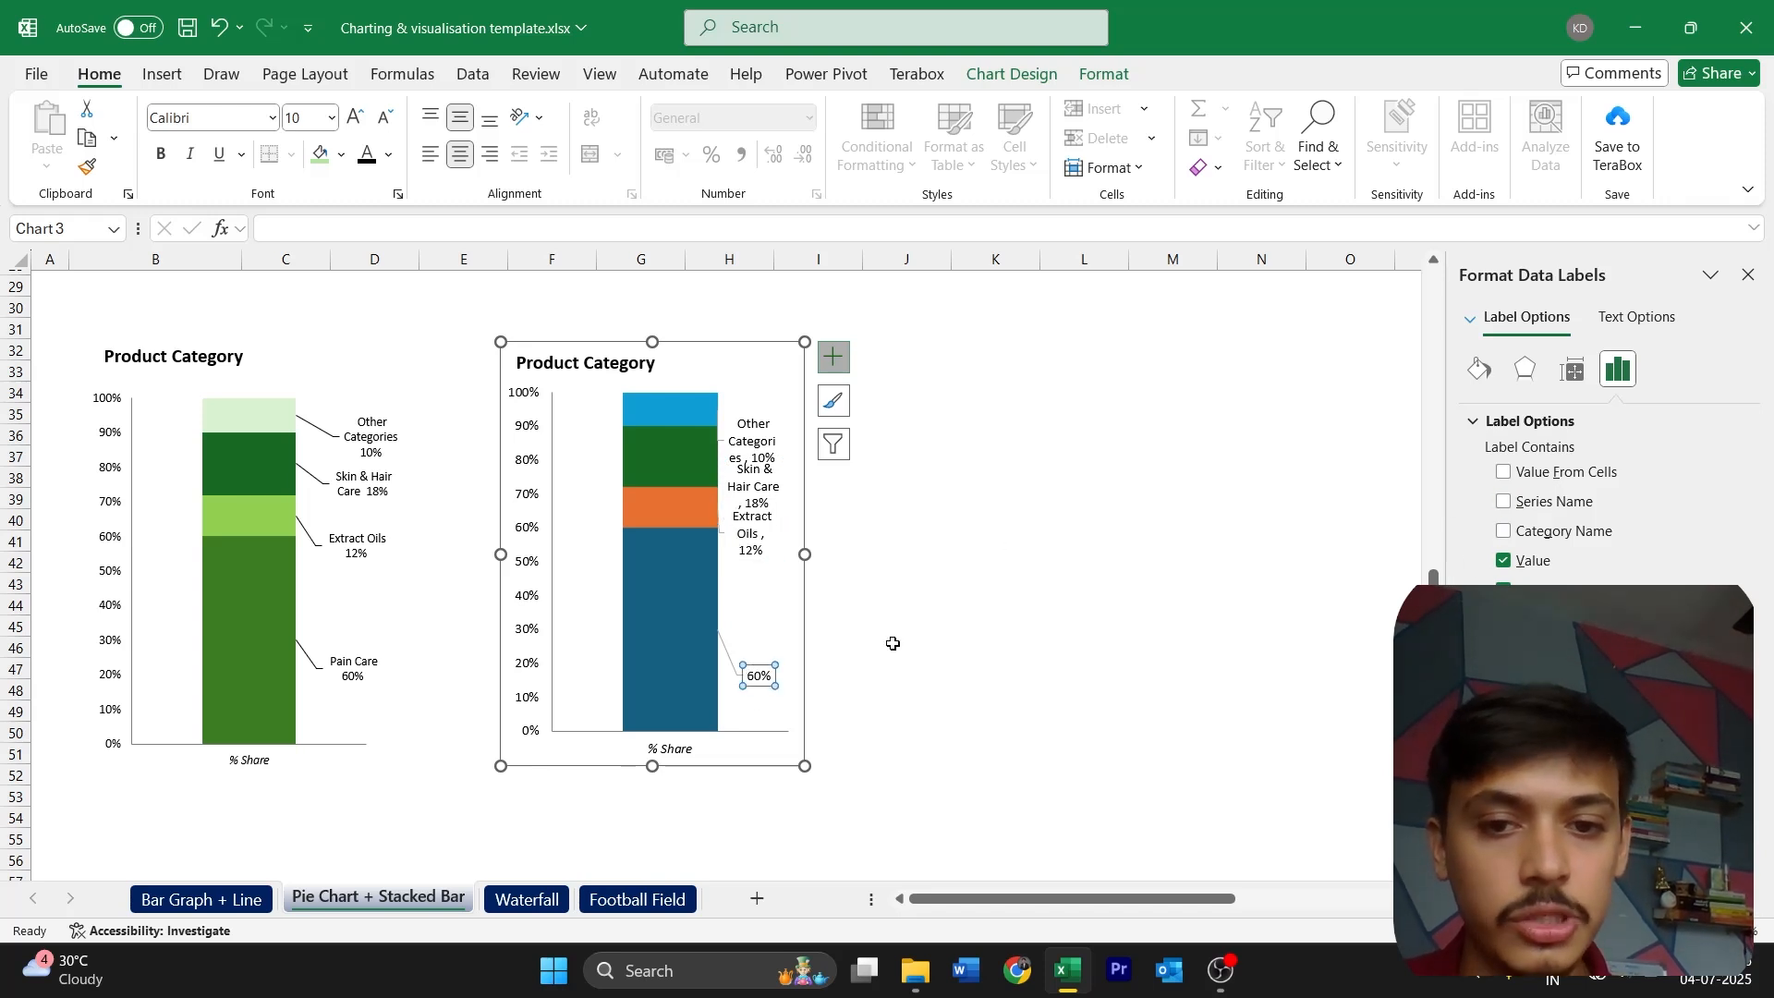
{"action": "left_click", "coordinate": [1548, 502]}
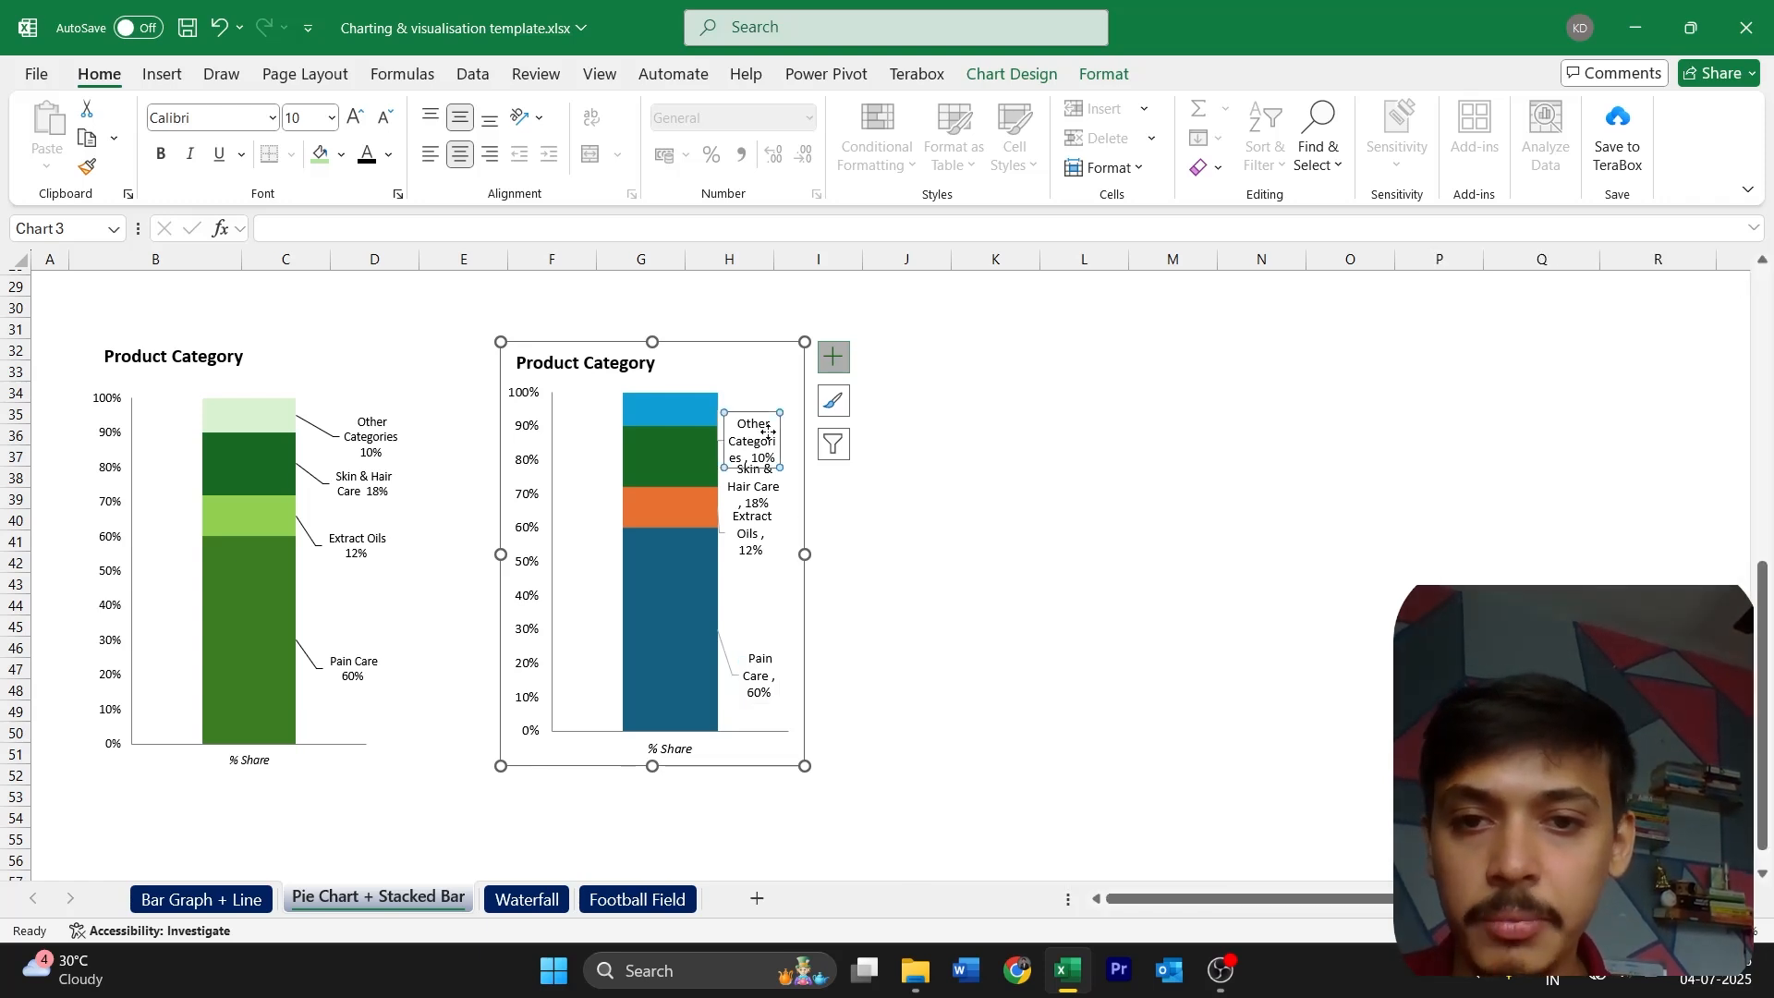
Widen the new chart to give its labels more room and widen the Other Categories label
{"action": "left_click", "coordinate": [804, 625]}
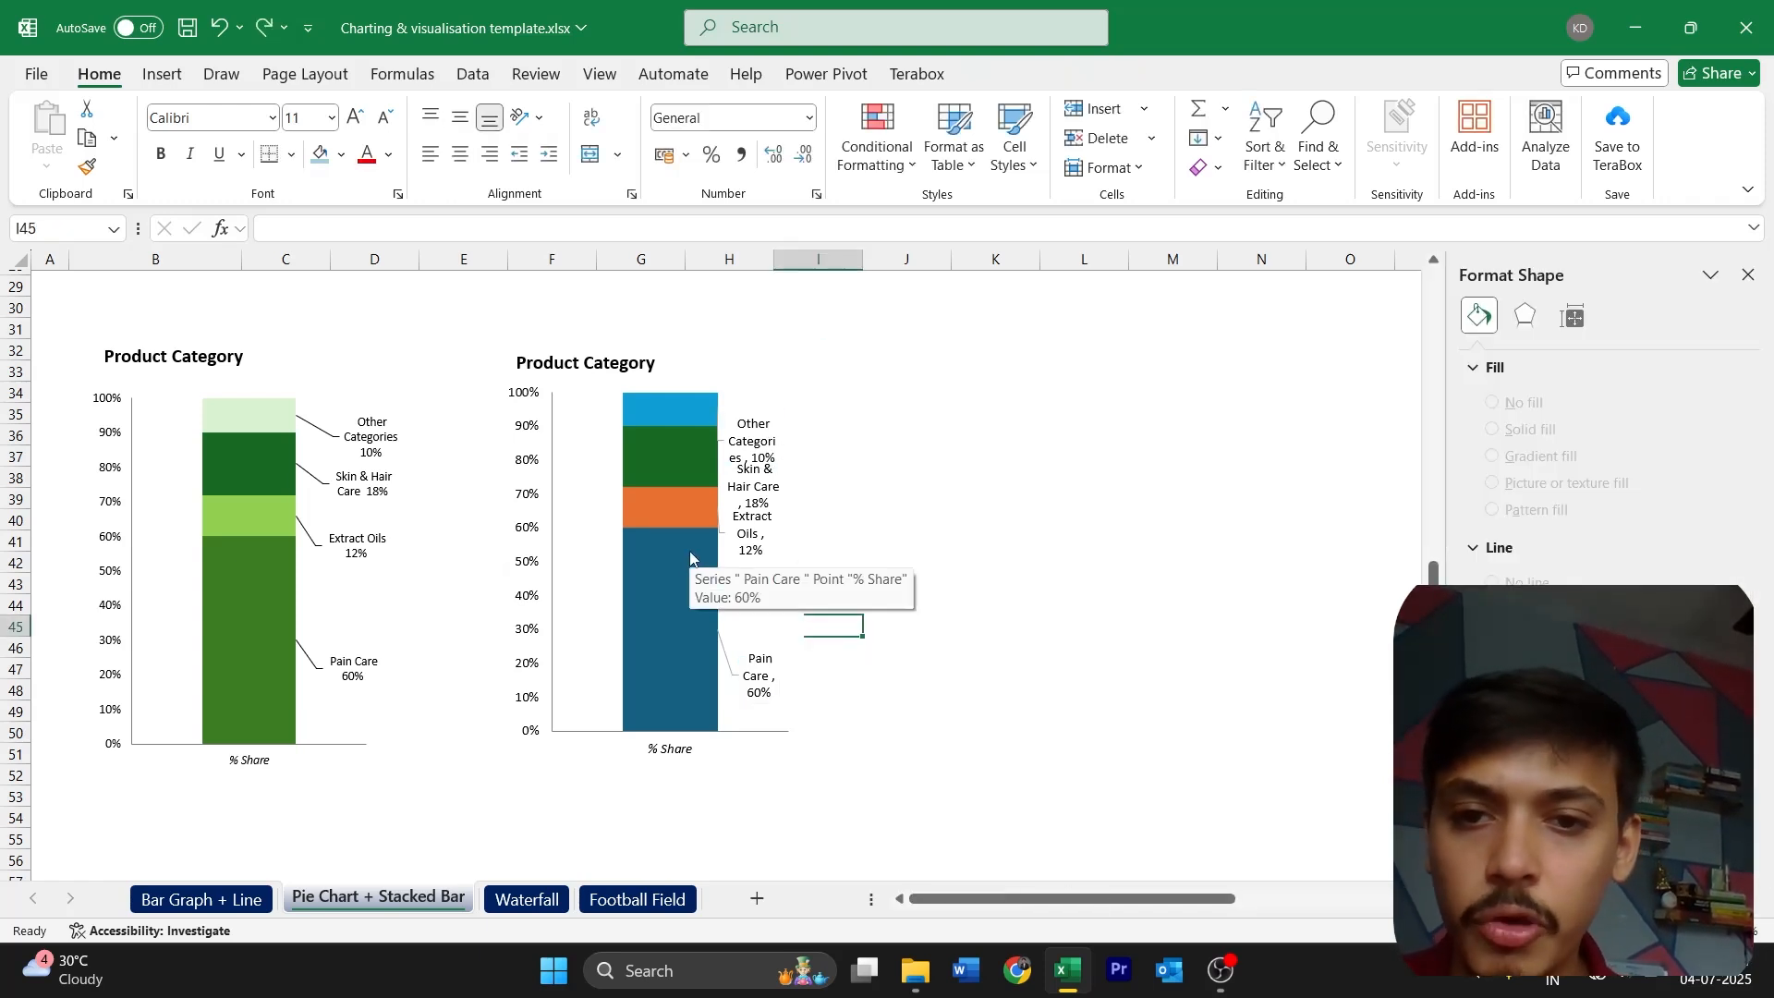
{"action": "left_click", "coordinate": [793, 564]}
{"action": "left_click_drag", "start_coordinate": [792, 554], "coordinate": [875, 557]}
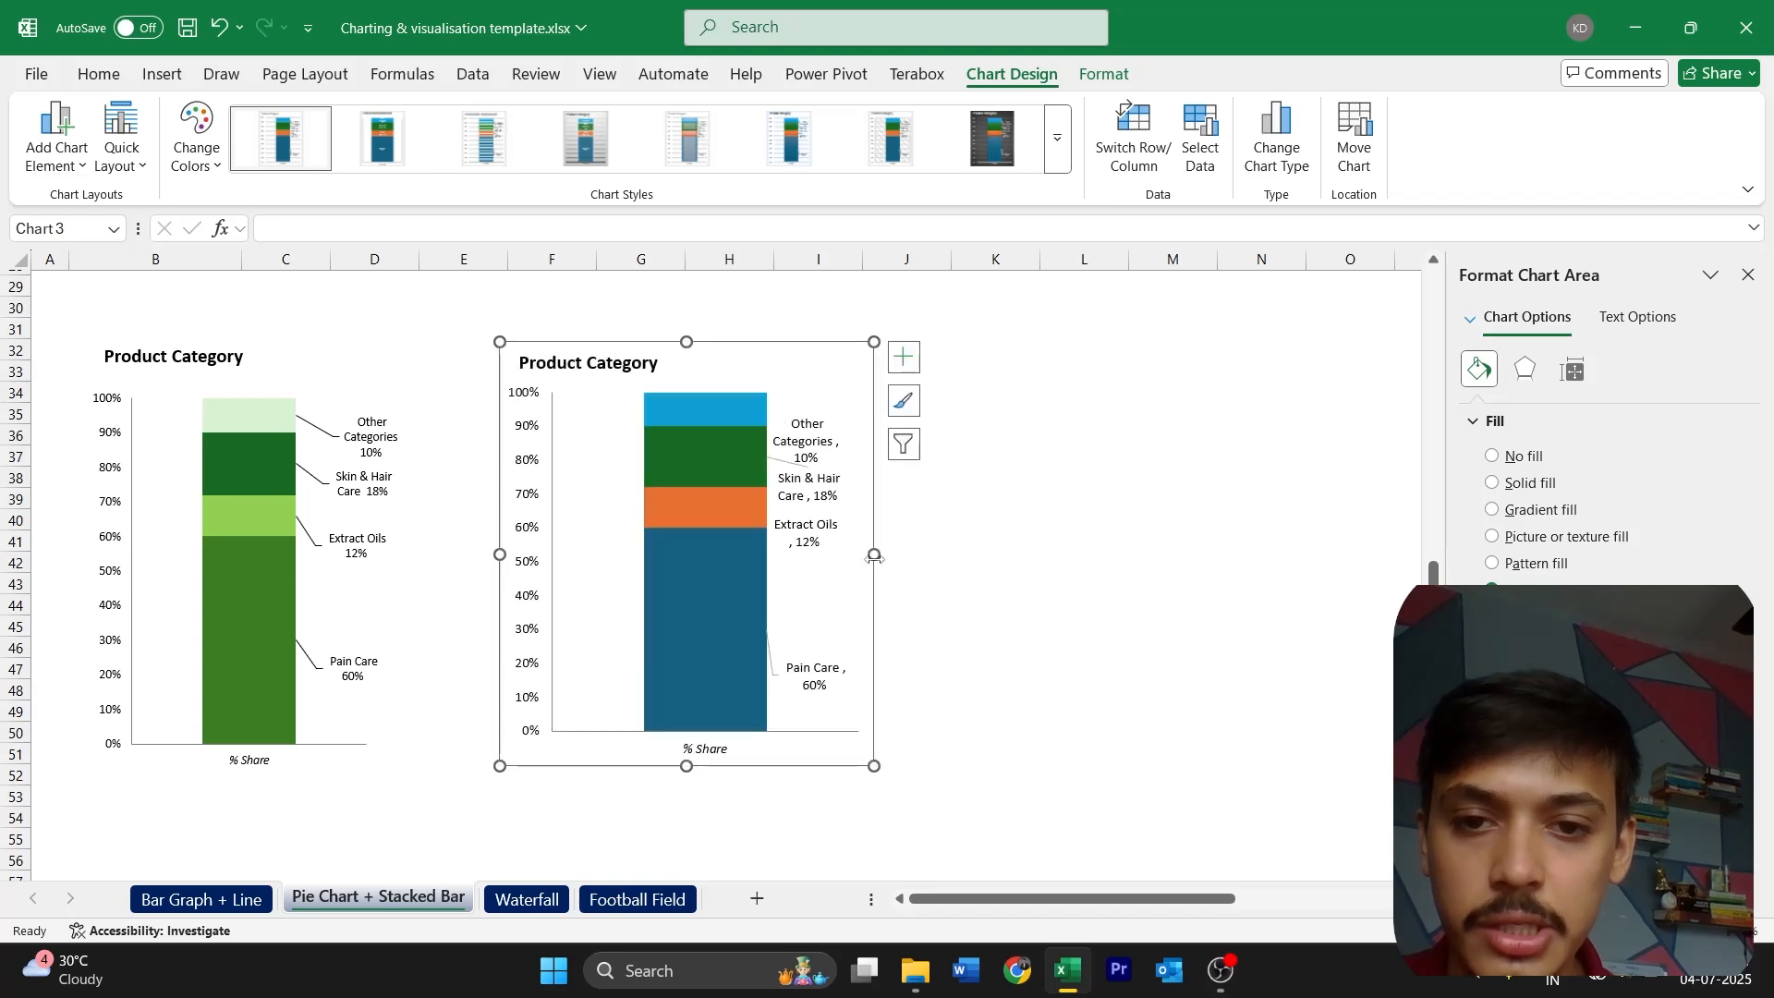
{"action": "left_click", "coordinate": [813, 452]}
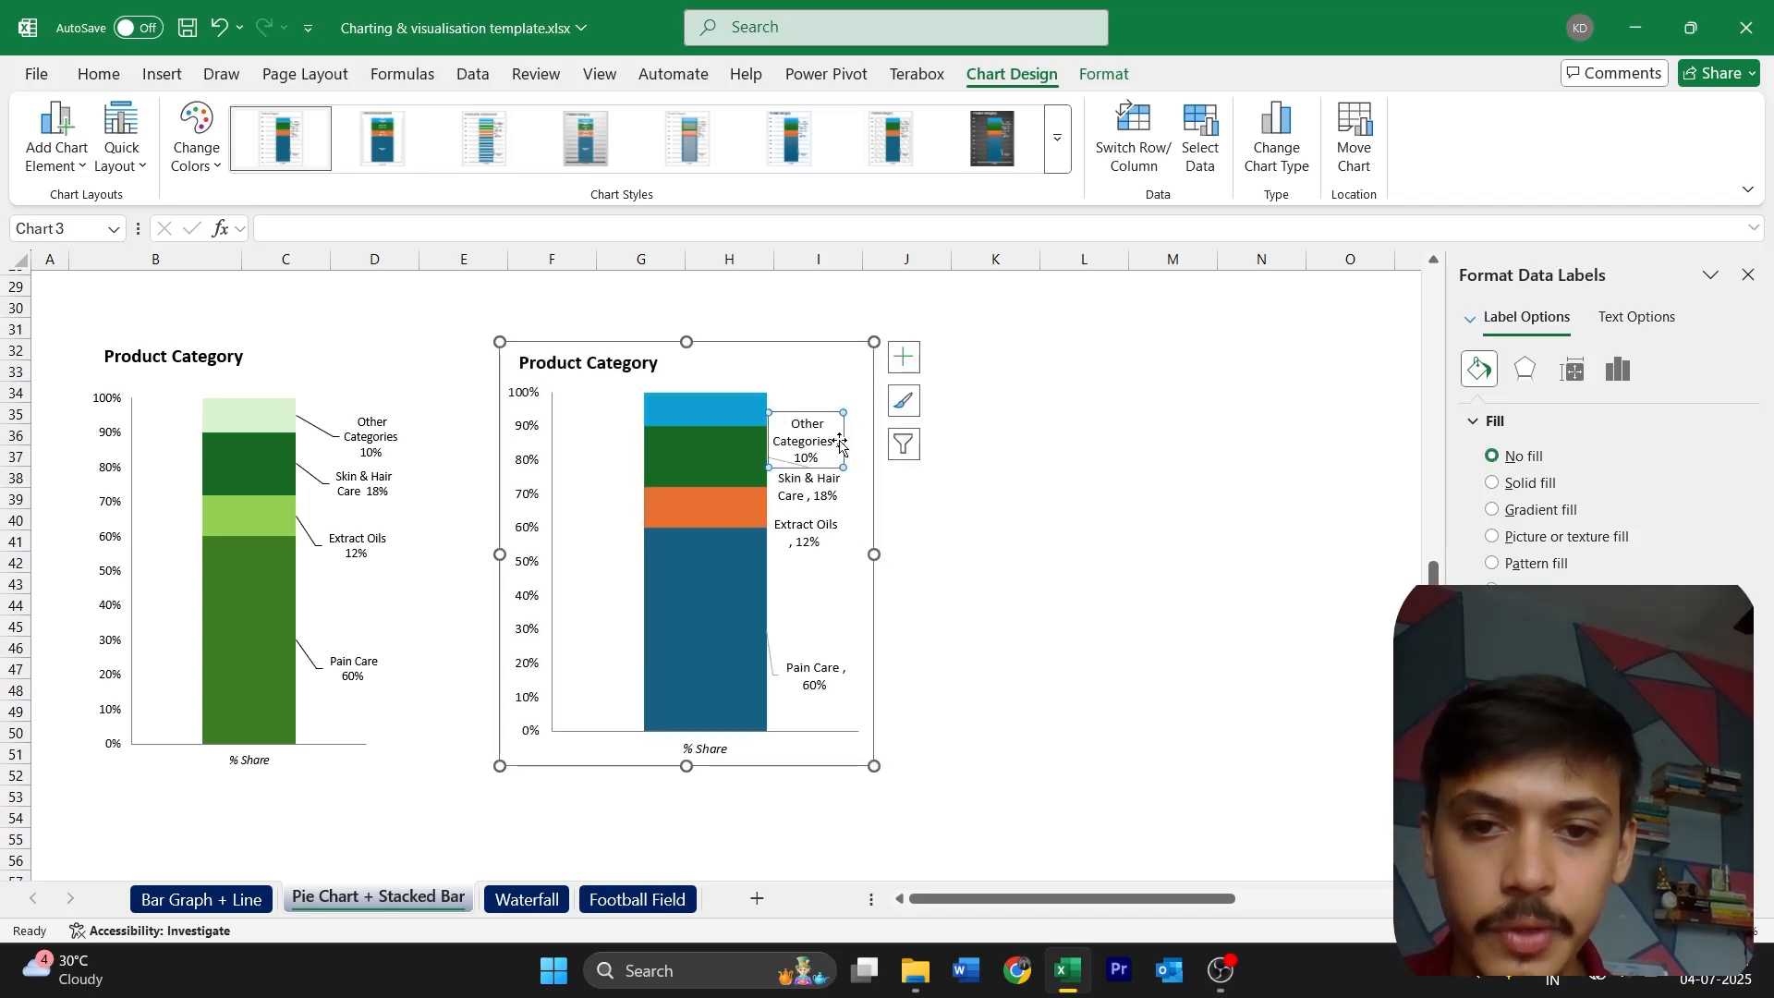
{"action": "left_click", "coordinate": [825, 442]}
{"action": "left_click_drag", "start_coordinate": [844, 441], "coordinate": [877, 441]}
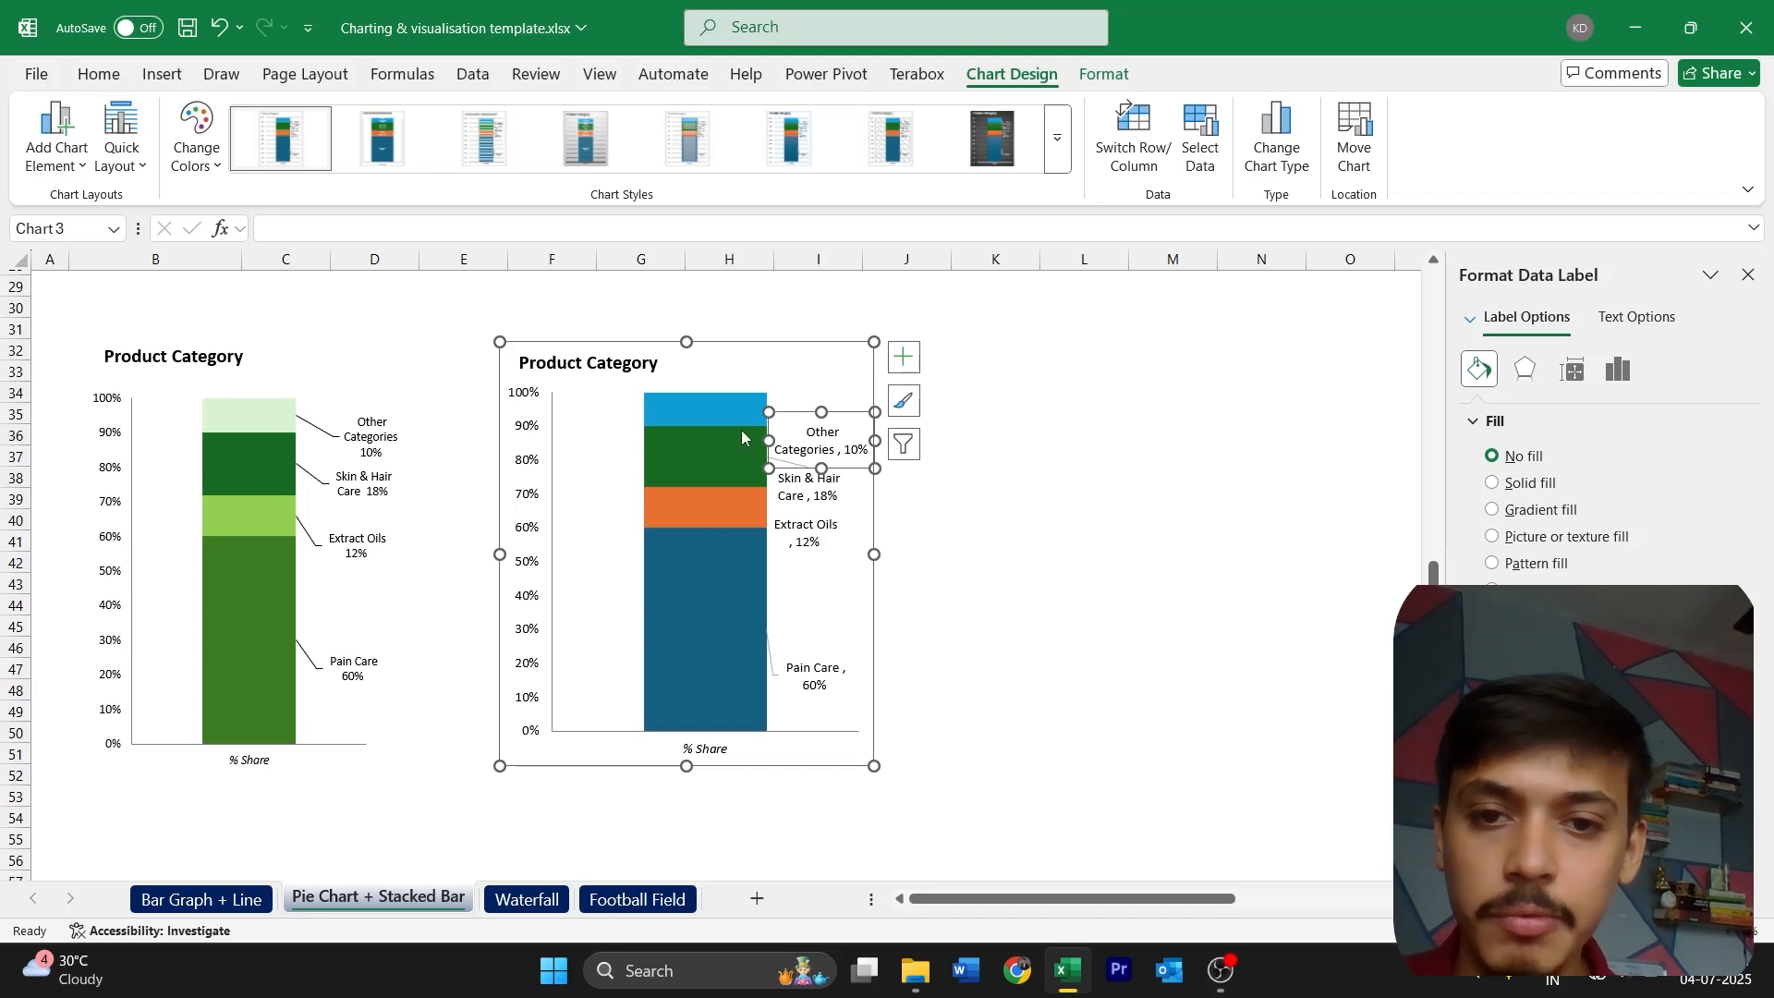
Enlarge the Skin & Hair Care data label so that its full name and percentage fit
{"action": "left_click", "coordinate": [834, 450]}
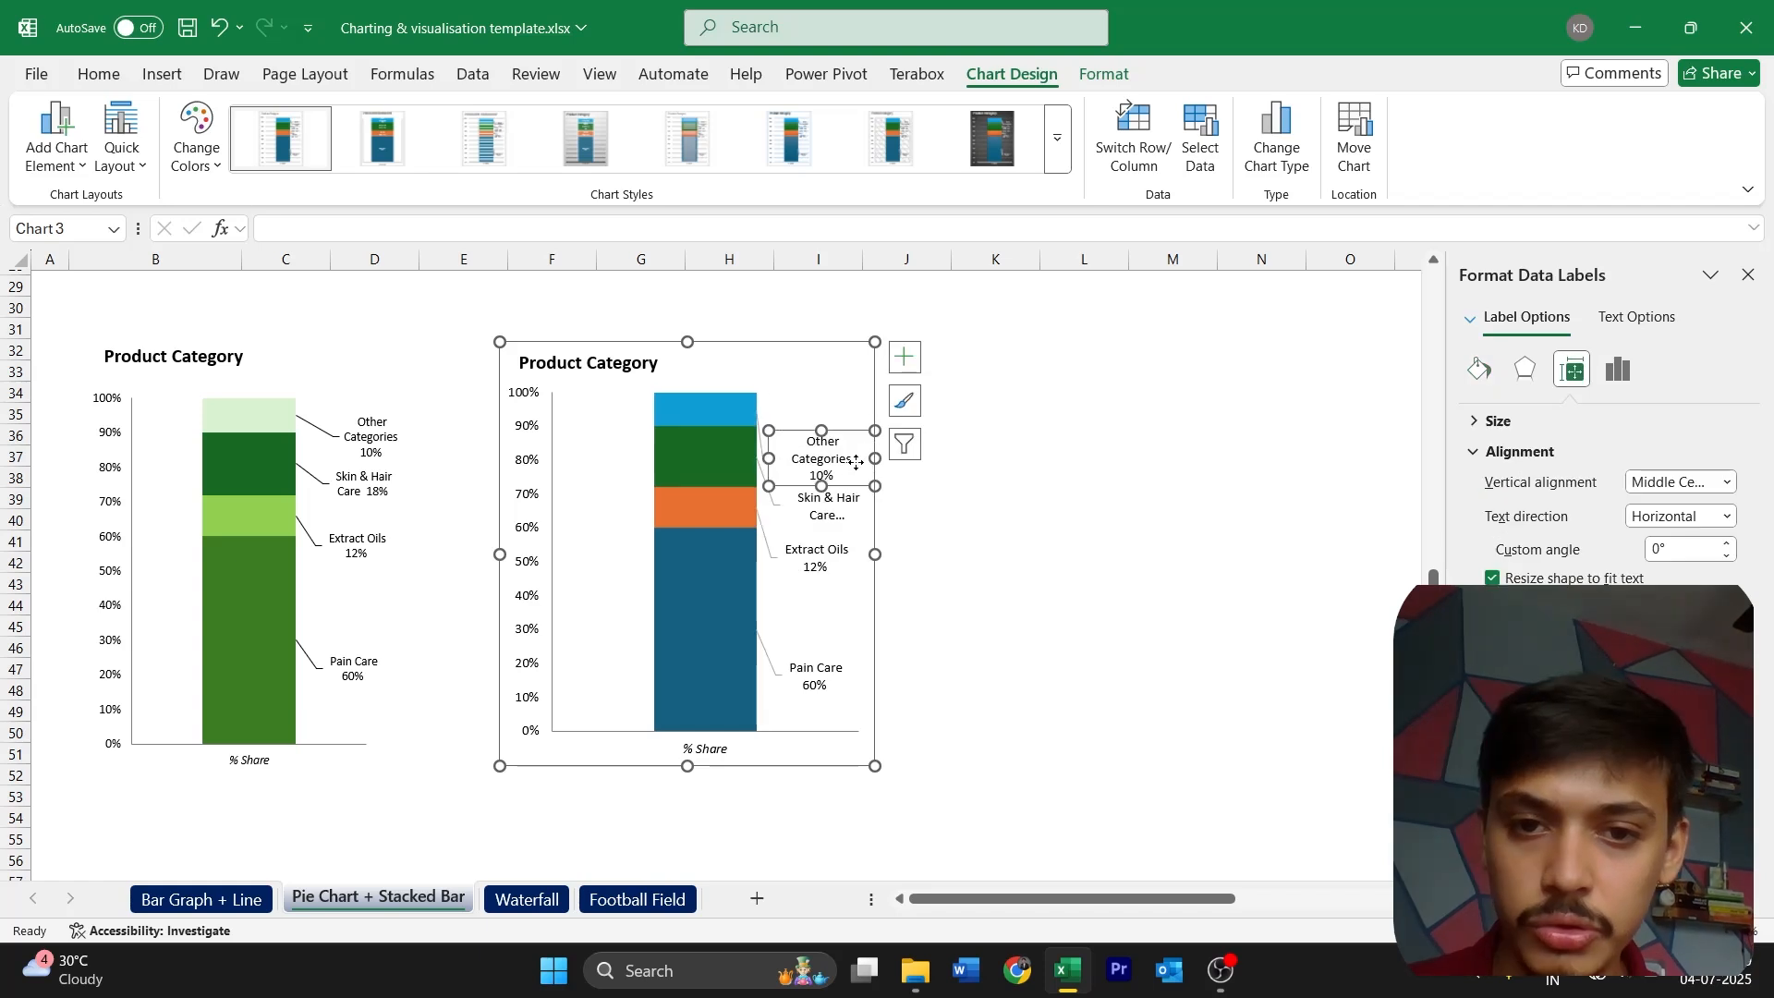
{"action": "left_click_drag", "start_coordinate": [855, 459], "coordinate": [874, 515]}
{"action": "left_click", "coordinate": [828, 516]}
{"action": "left_click", "coordinate": [922, 567]}
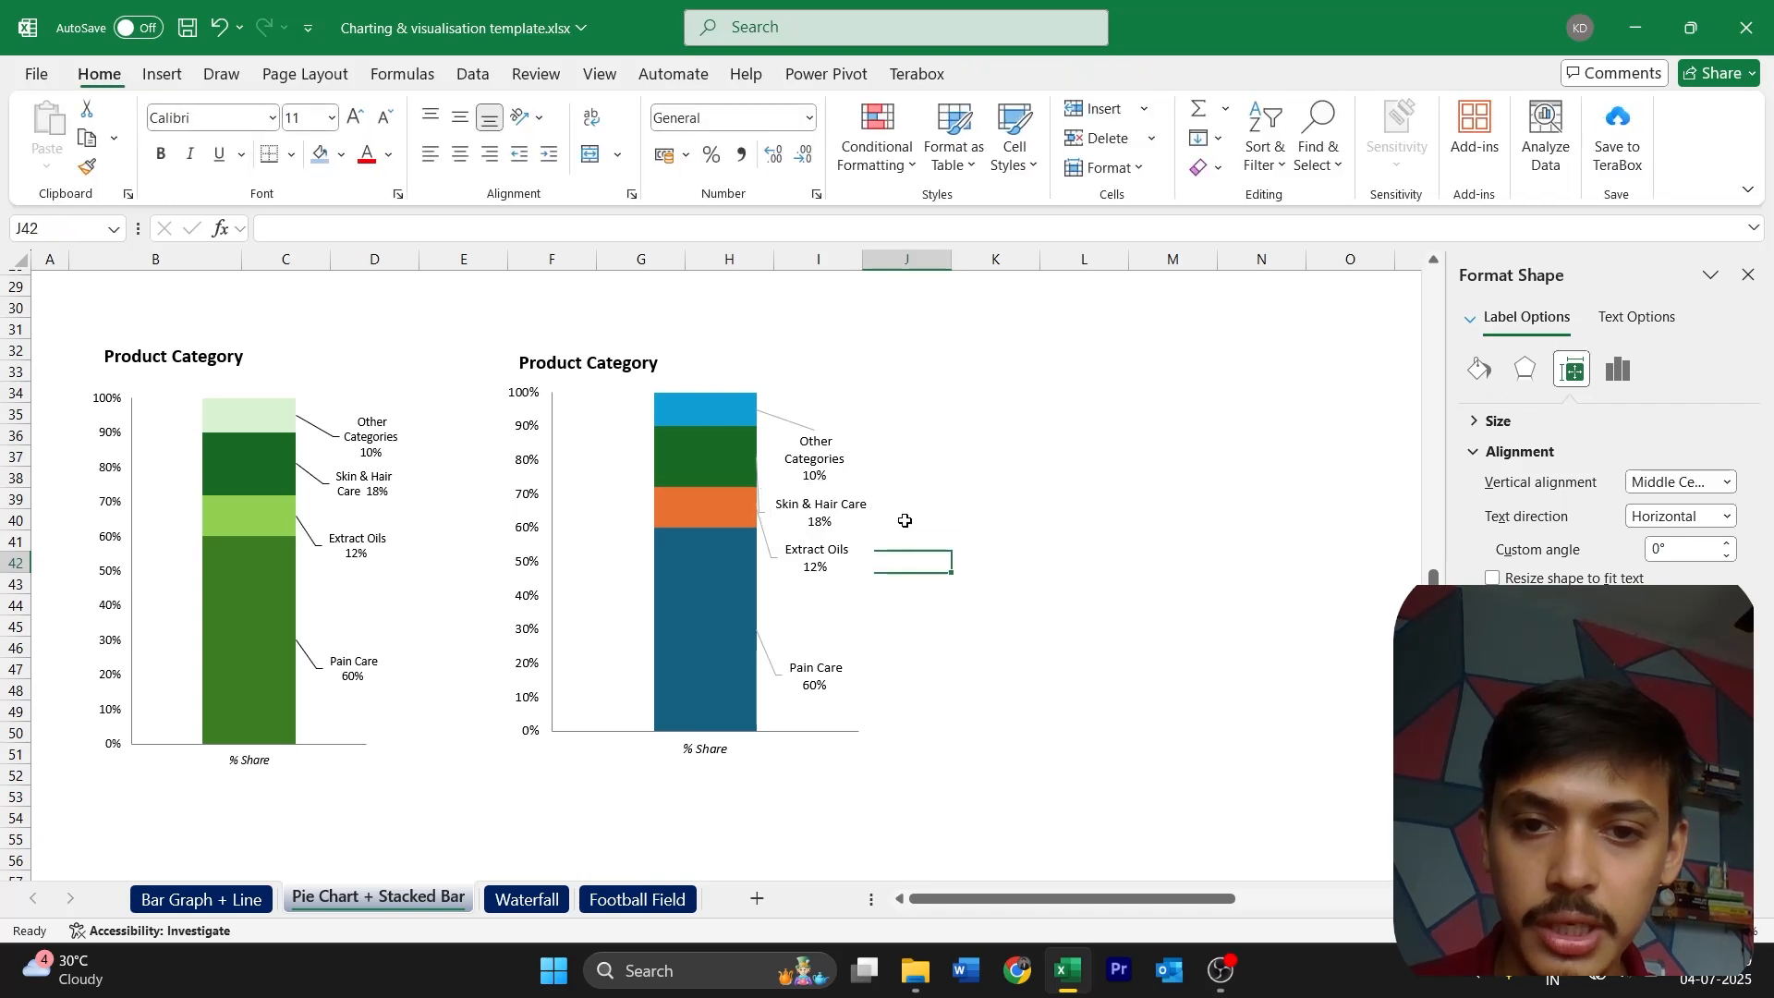
Reduce the Skin & Hair Care, Extract Oils and Pain Care labels to font size 8 and narrow the Skin & Hair Care label
{"action": "left_click", "coordinate": [854, 520]}
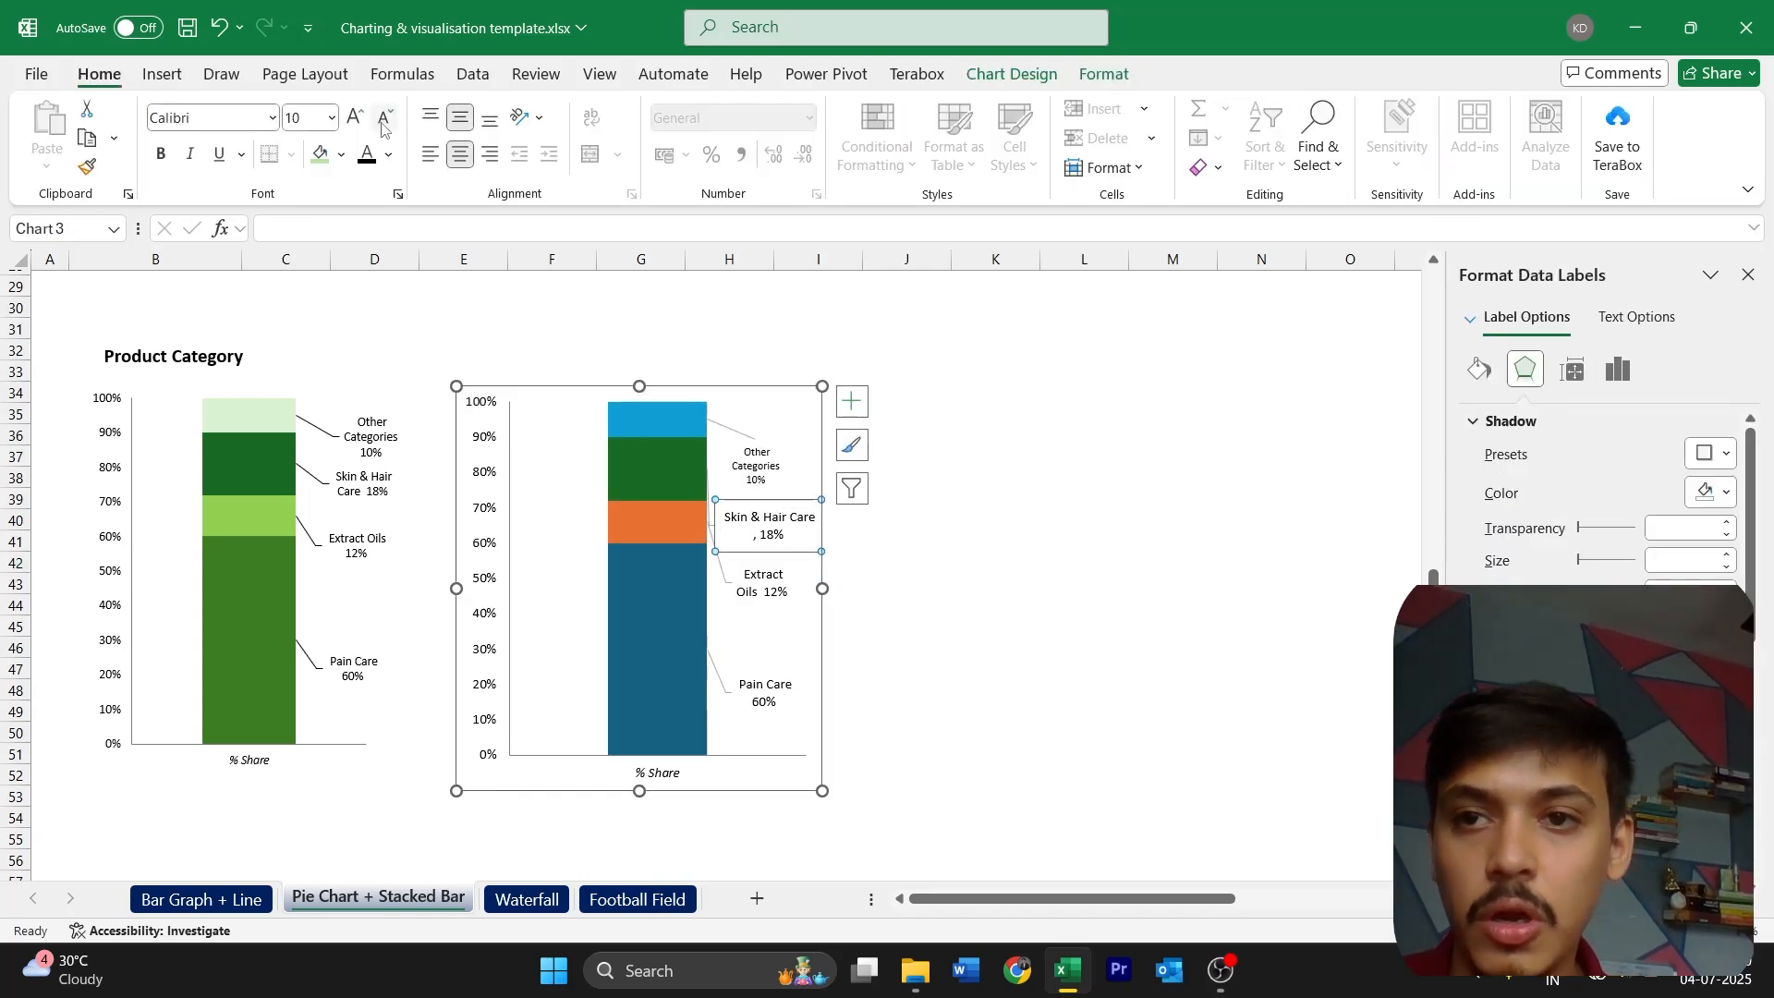
{"action": "left_click", "coordinate": [385, 117]}
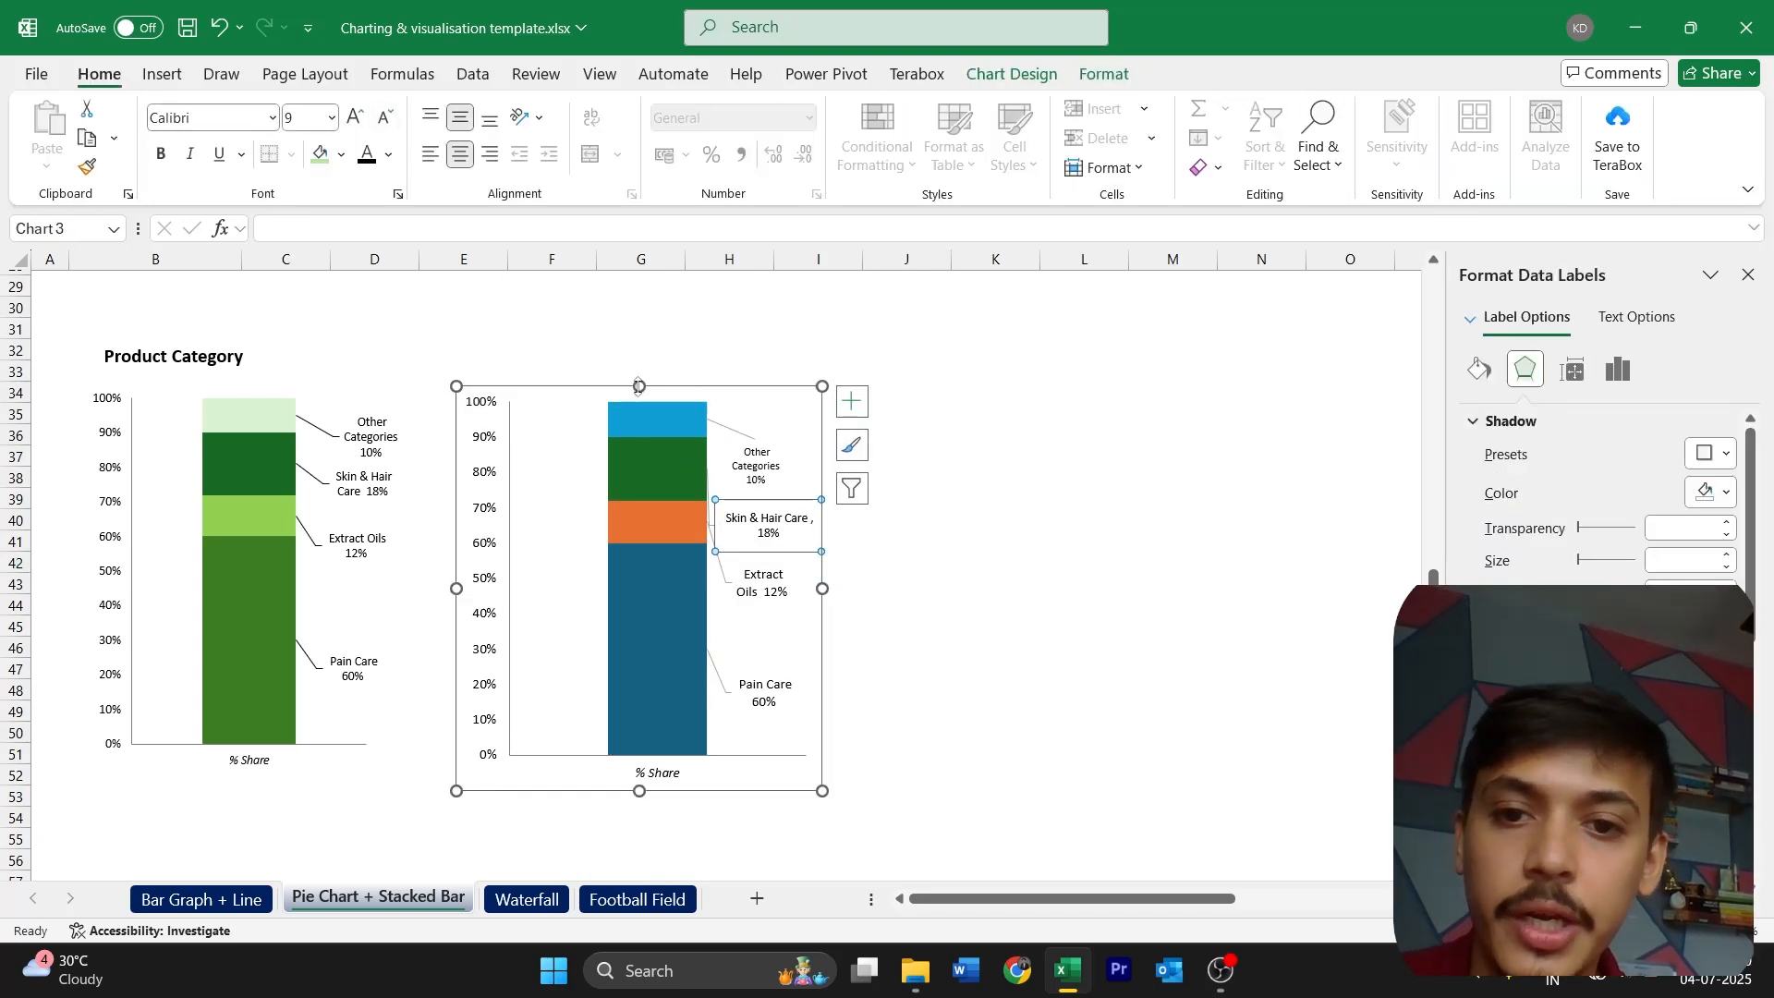
{"action": "left_click", "coordinate": [389, 119]}
{"action": "left_click", "coordinate": [759, 566]}
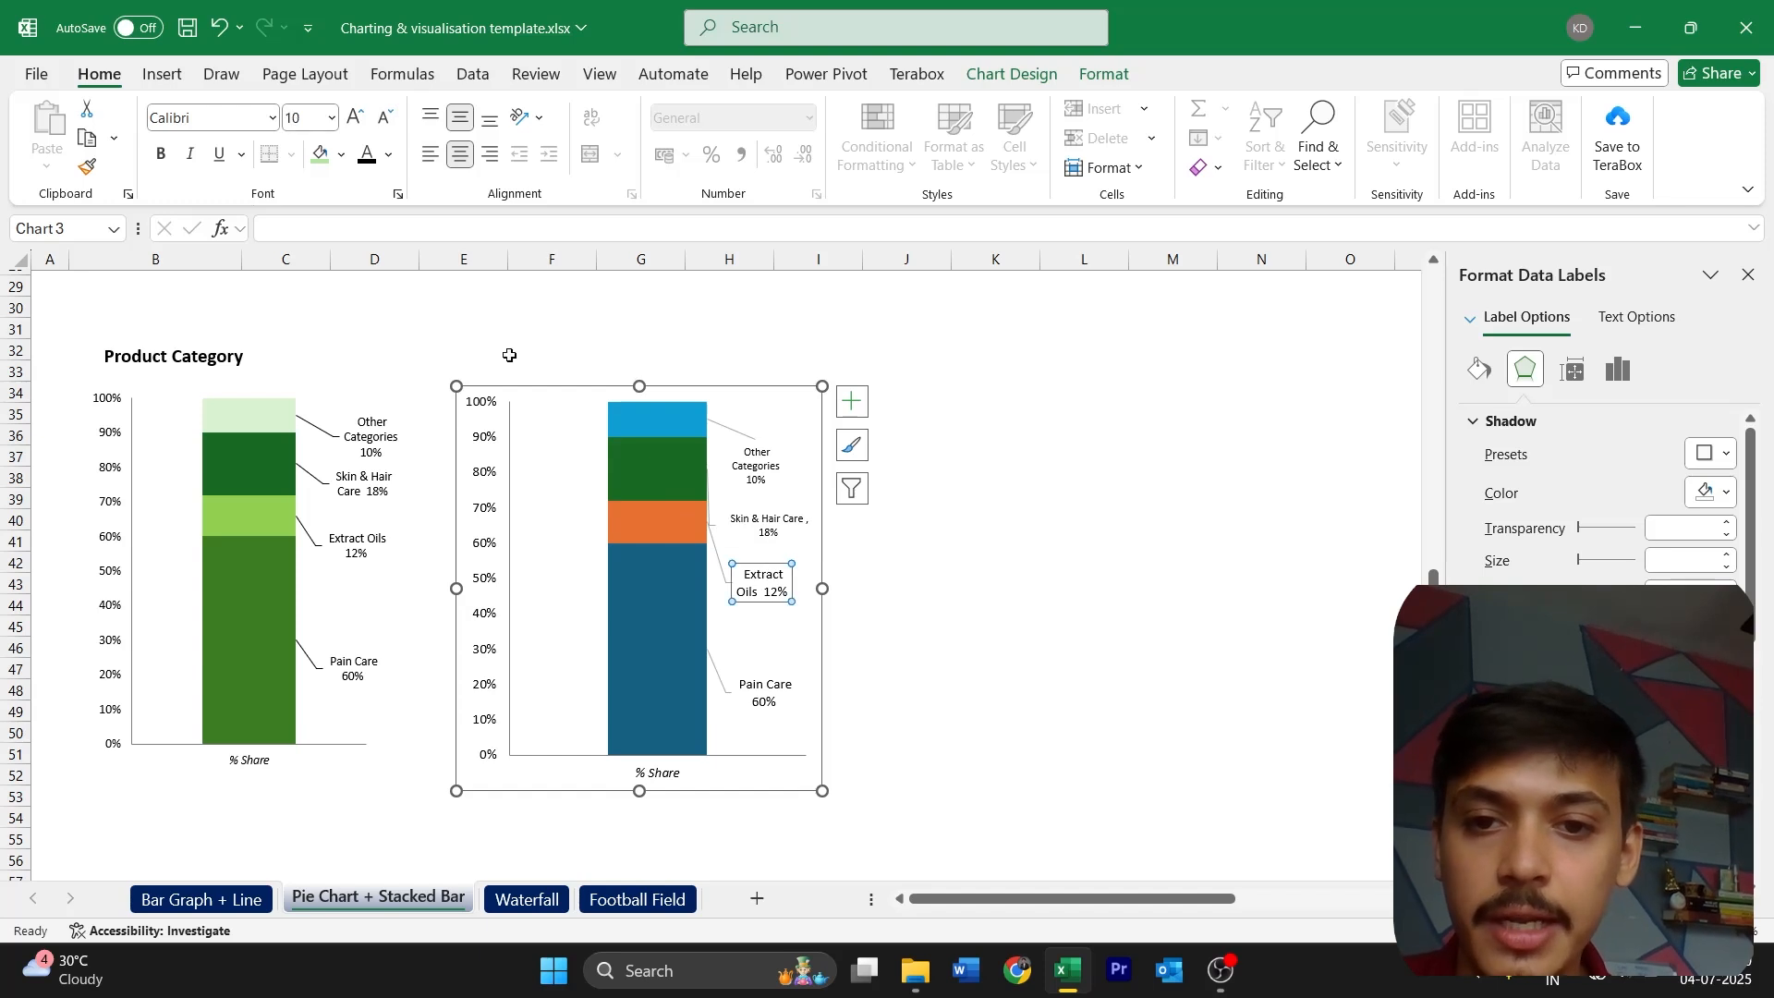
{"action": "left_click", "coordinate": [385, 119]}
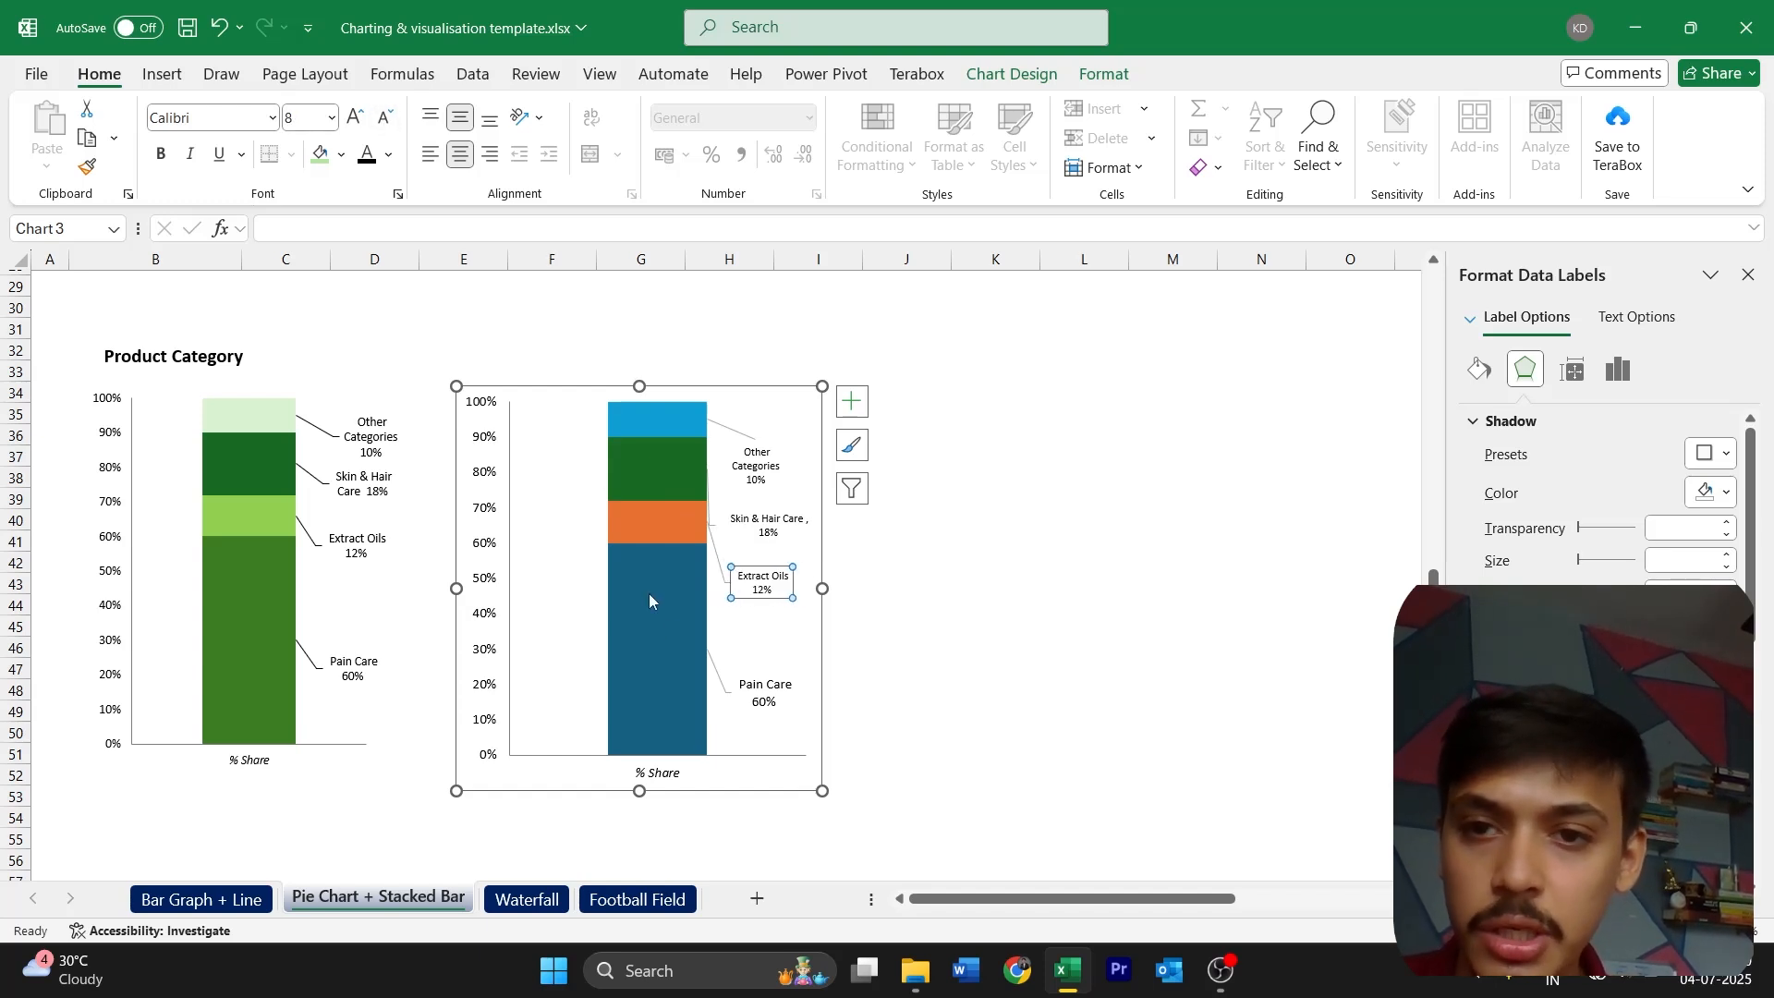
{"action": "left_click", "coordinate": [772, 687]}
{"action": "left_click", "coordinate": [382, 124]}
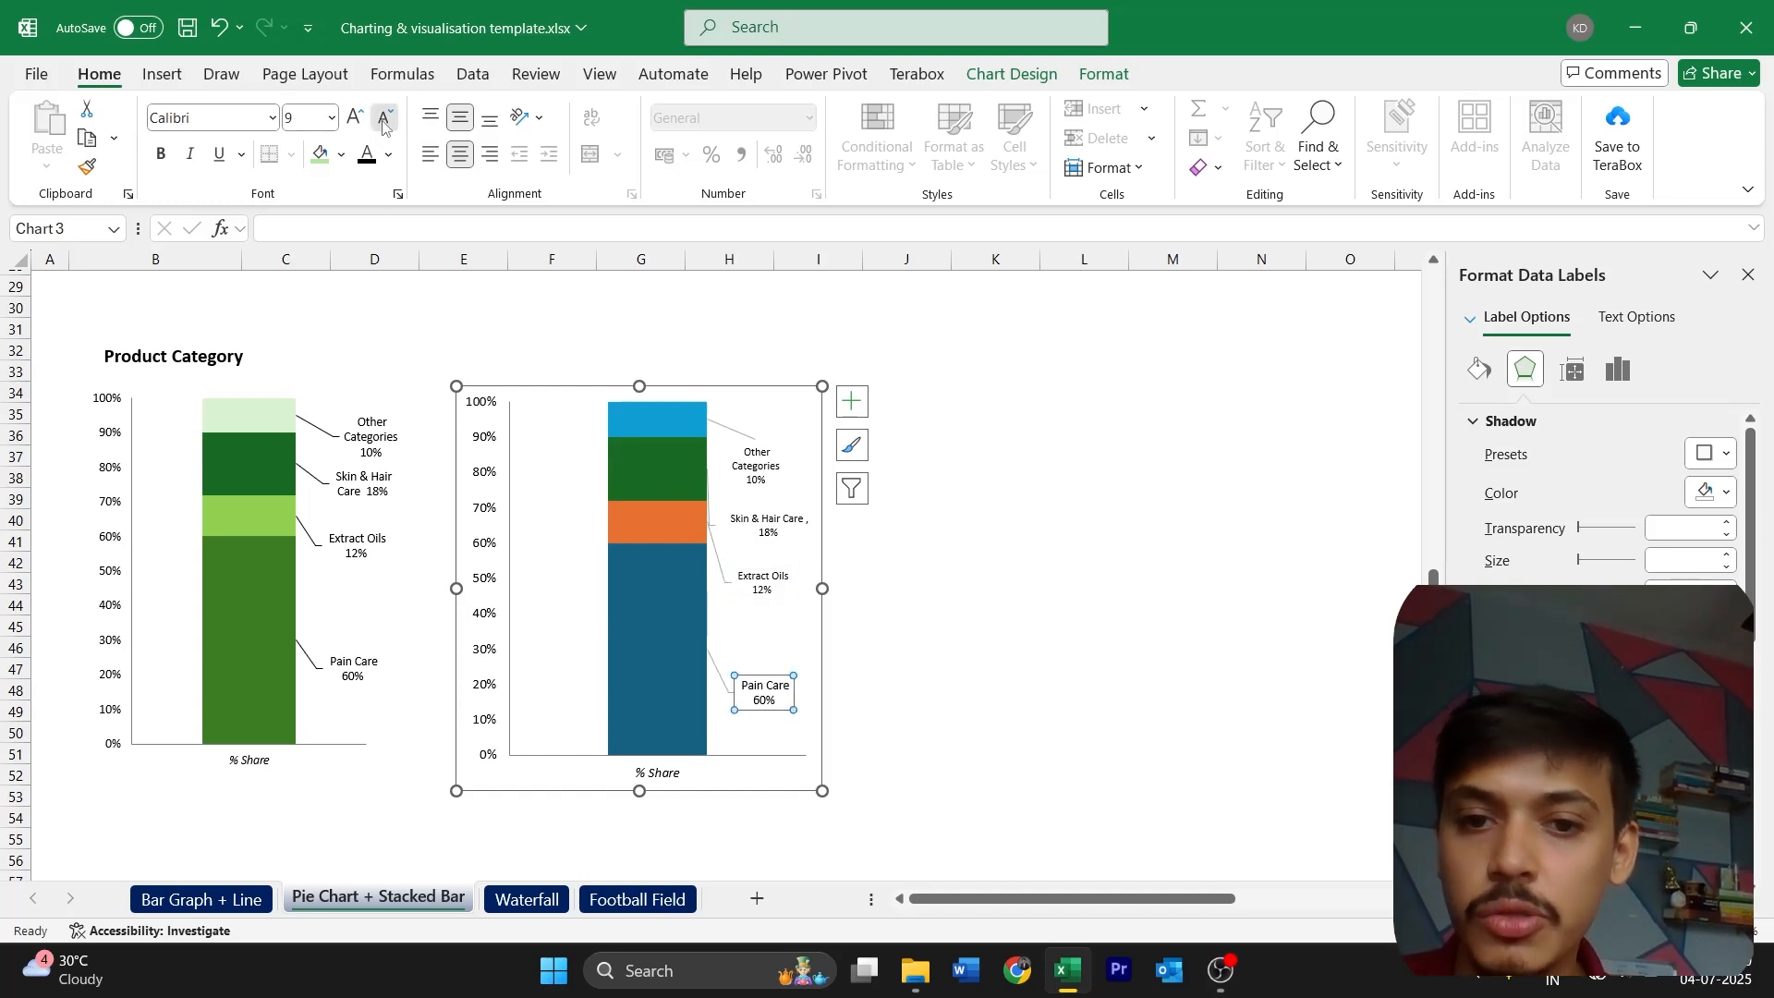
{"action": "left_click", "coordinate": [383, 124]}
{"action": "left_click", "coordinate": [812, 531]}
{"action": "left_click_drag", "start_coordinate": [813, 531], "coordinate": [791, 531]}
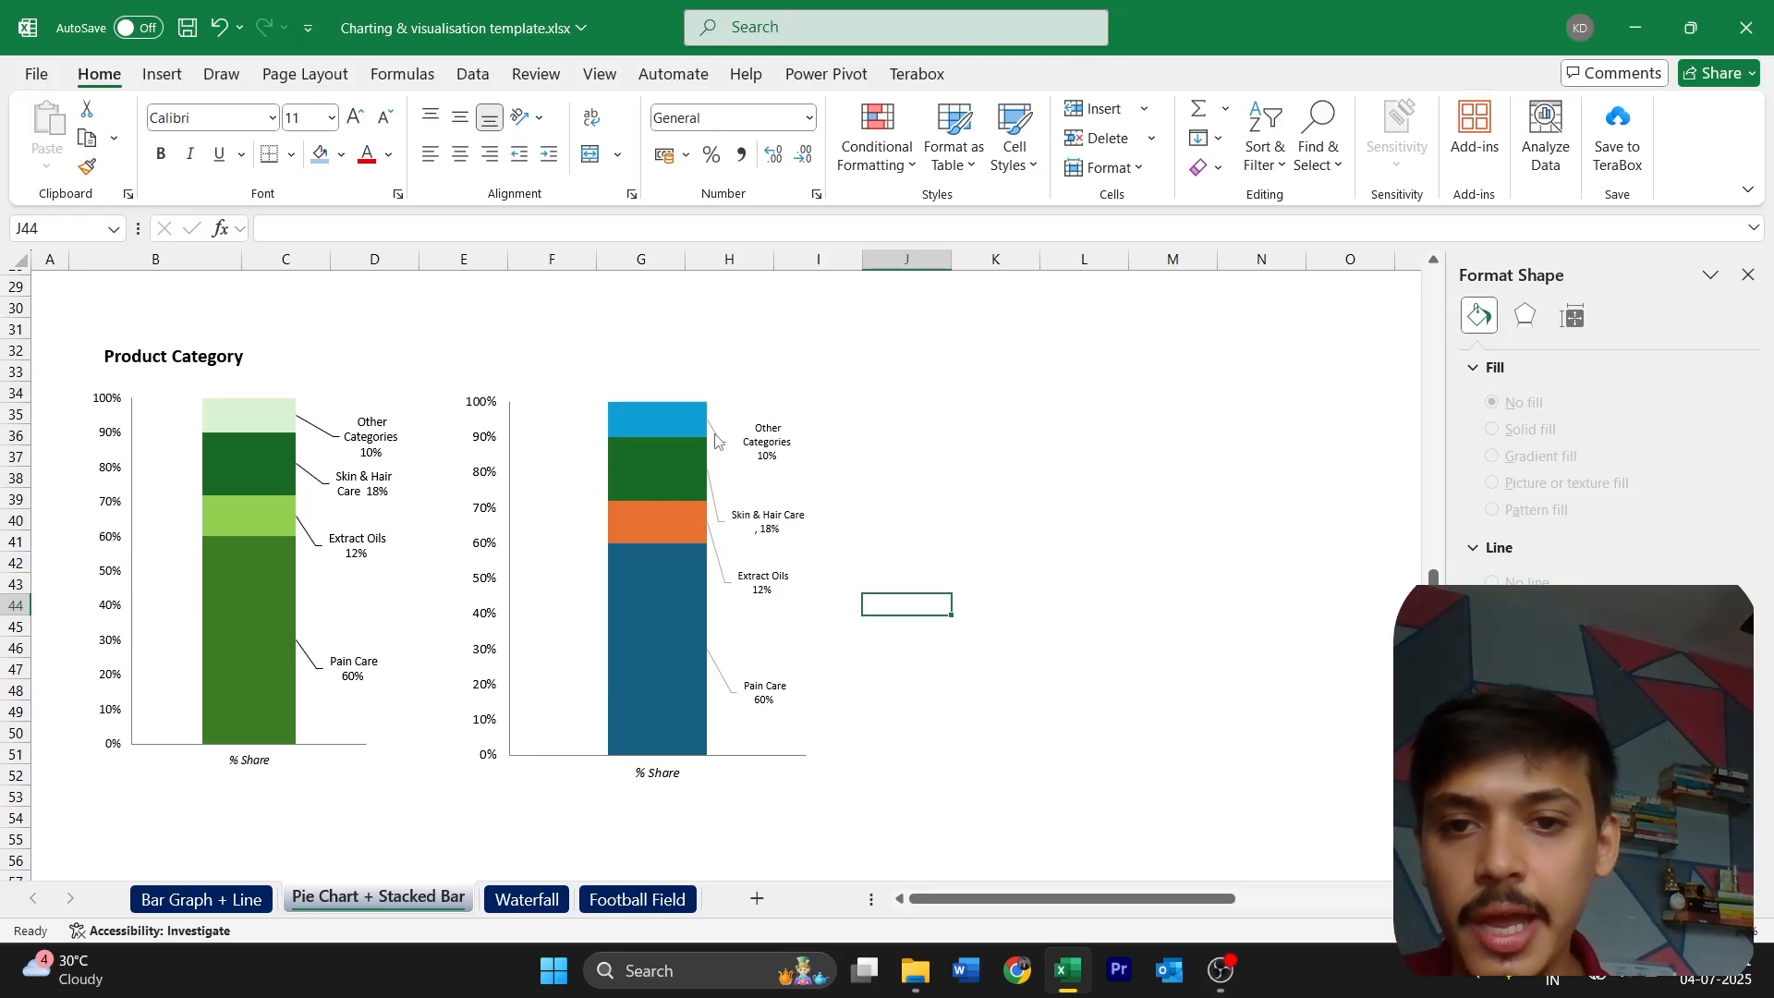
Fill the new stacked column's Pain Care segment dark green, Extract Oils light green and Other Categories pale green to match the template
{"action": "left_click", "coordinate": [679, 635]}
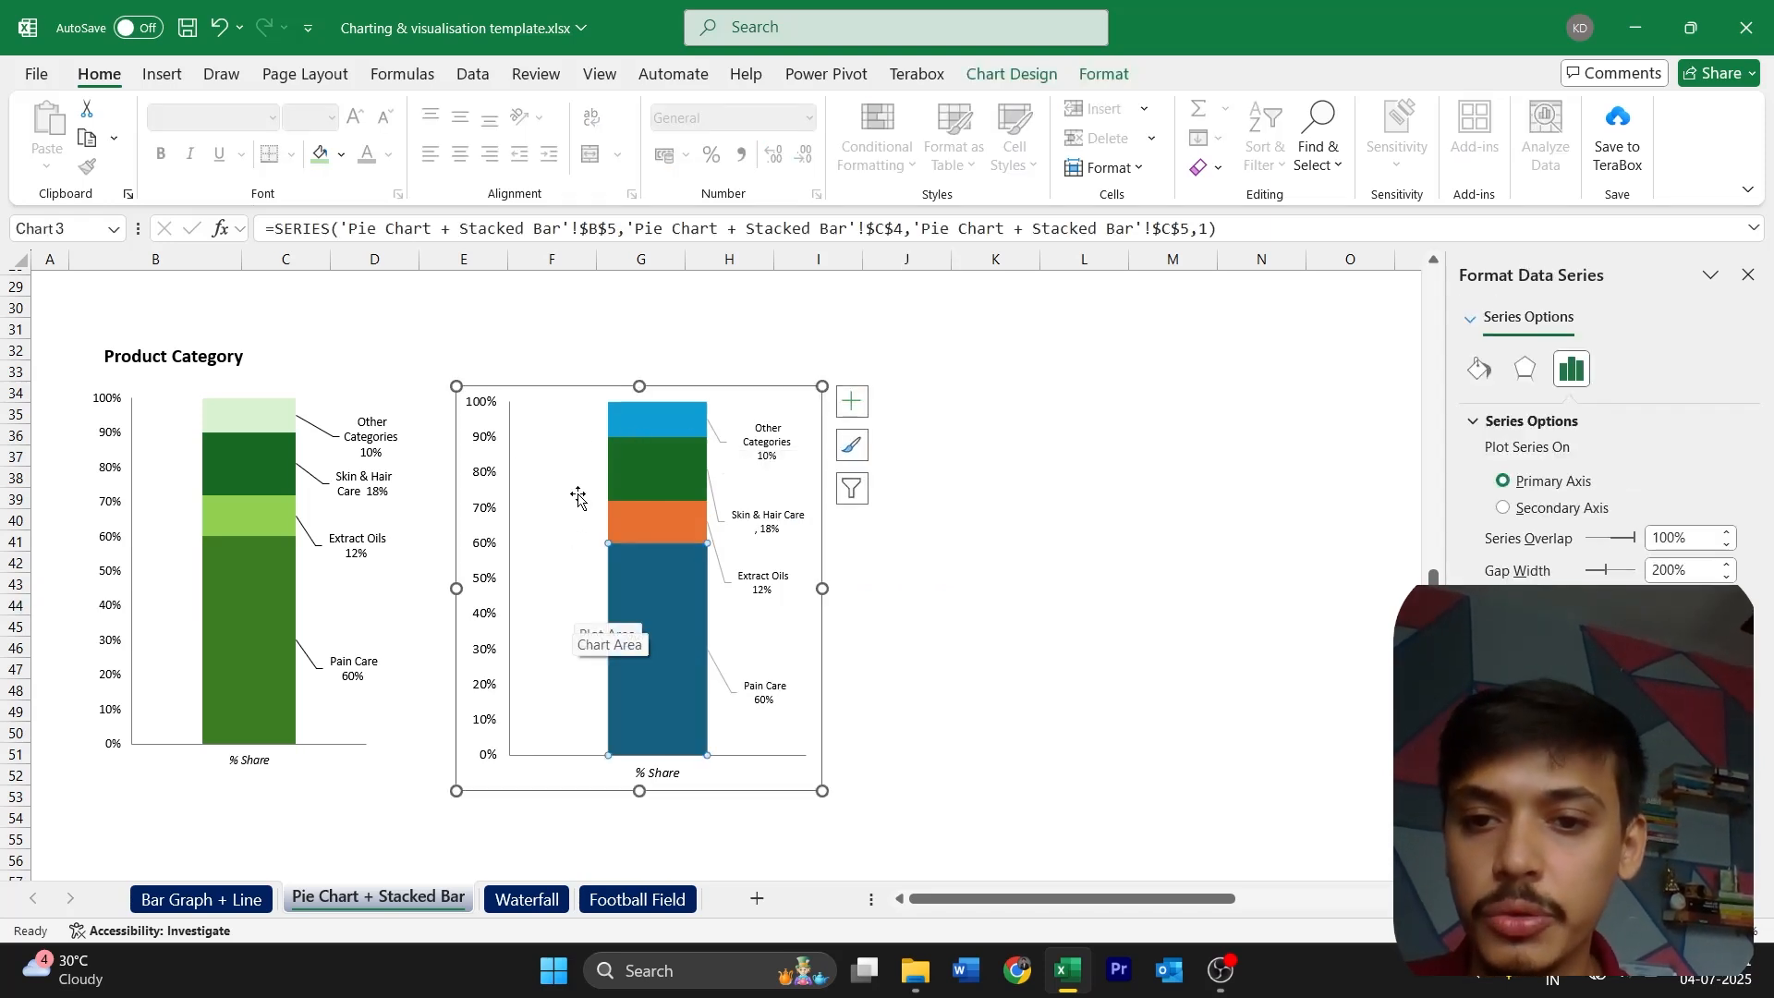
{"action": "left_click", "coordinate": [342, 155]}
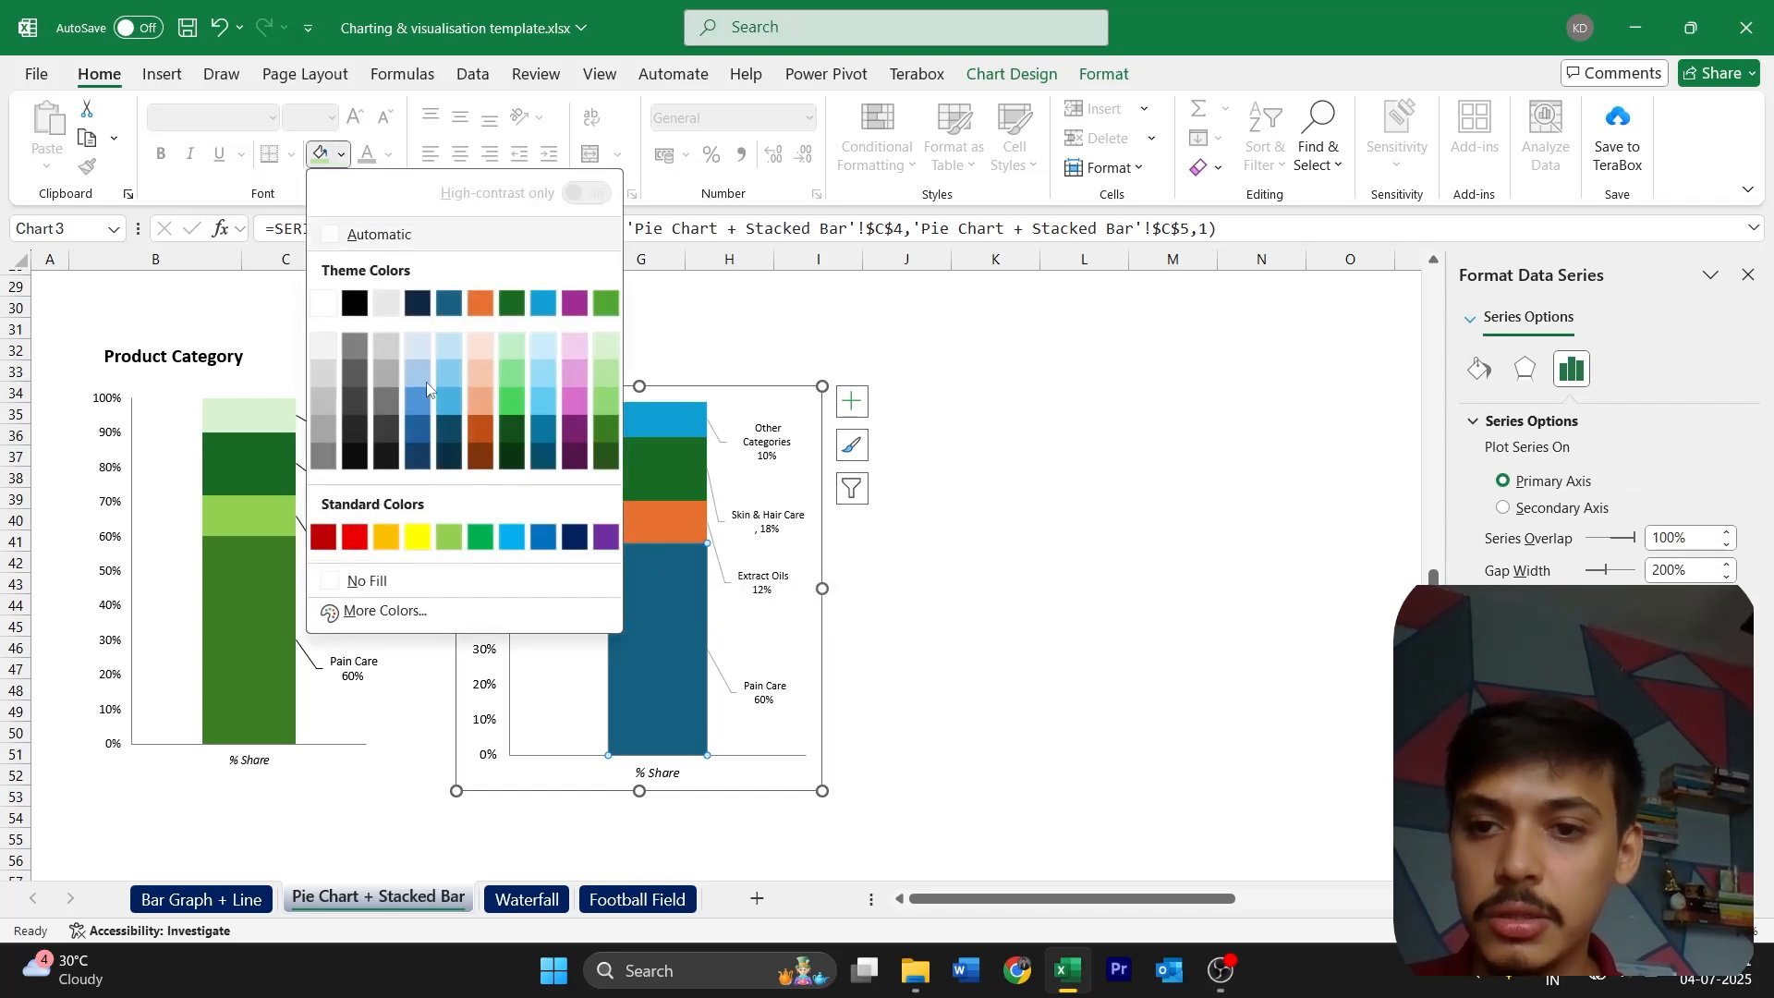
{"action": "left_click", "coordinate": [605, 432]}
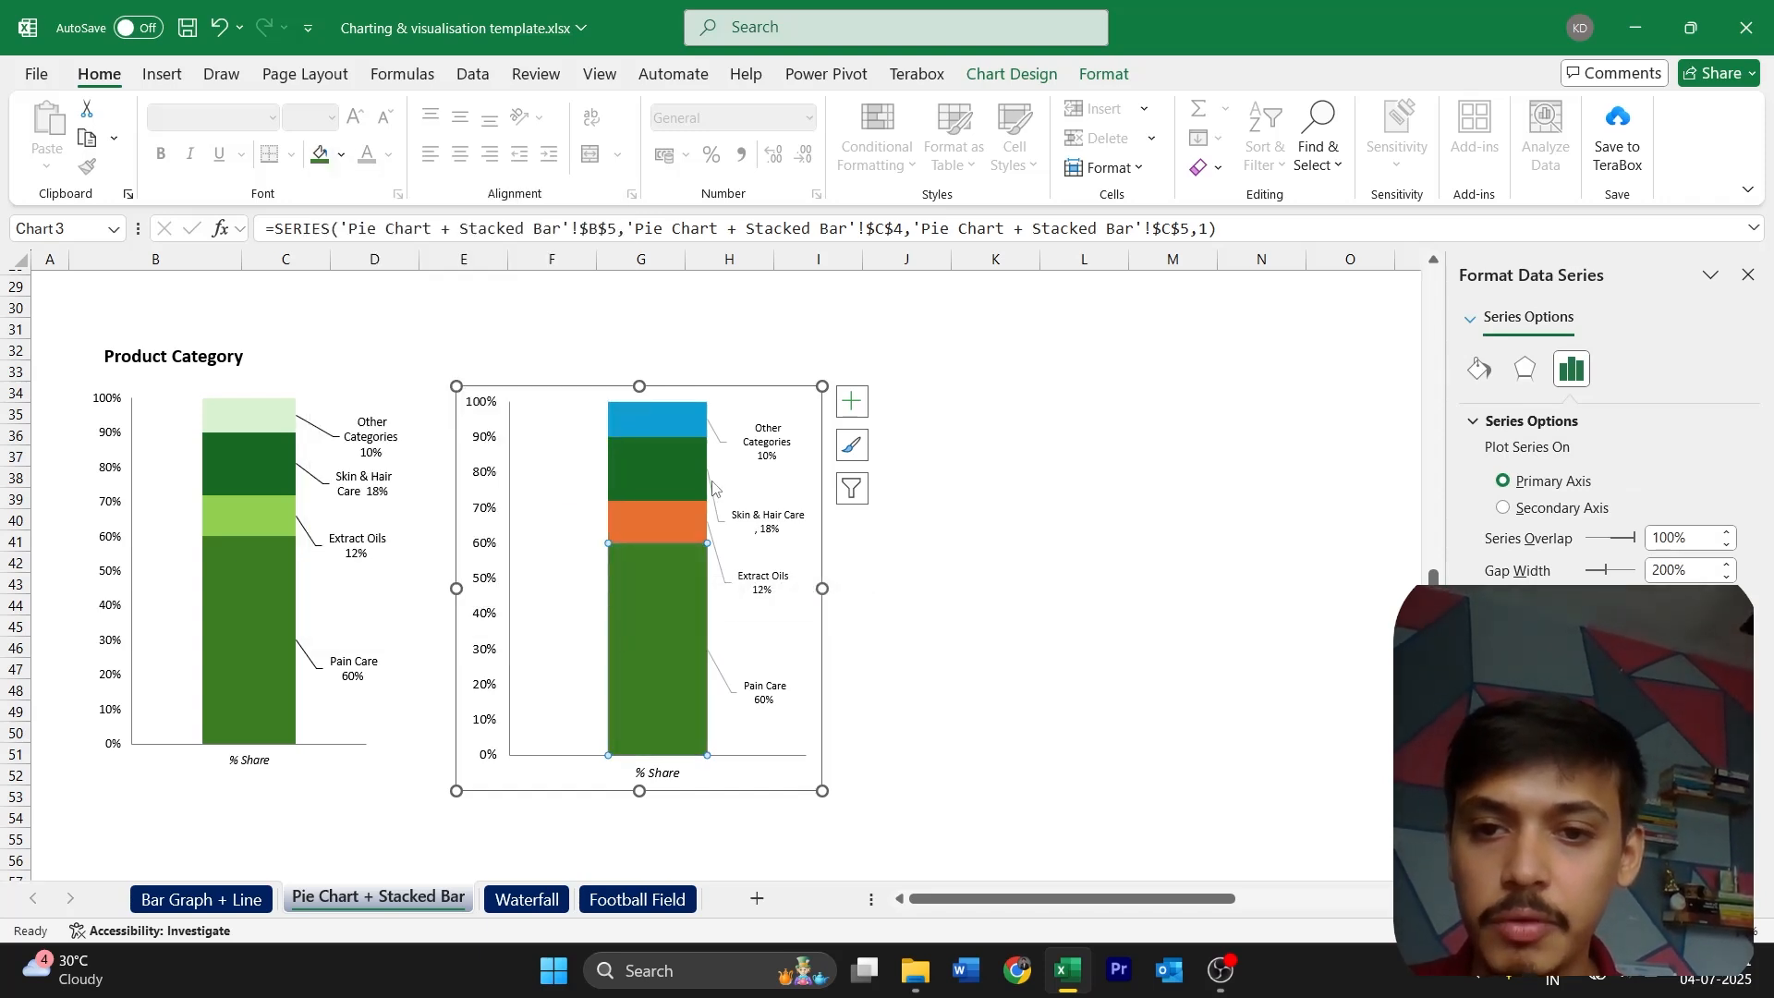
{"action": "left_click", "coordinate": [697, 513]}
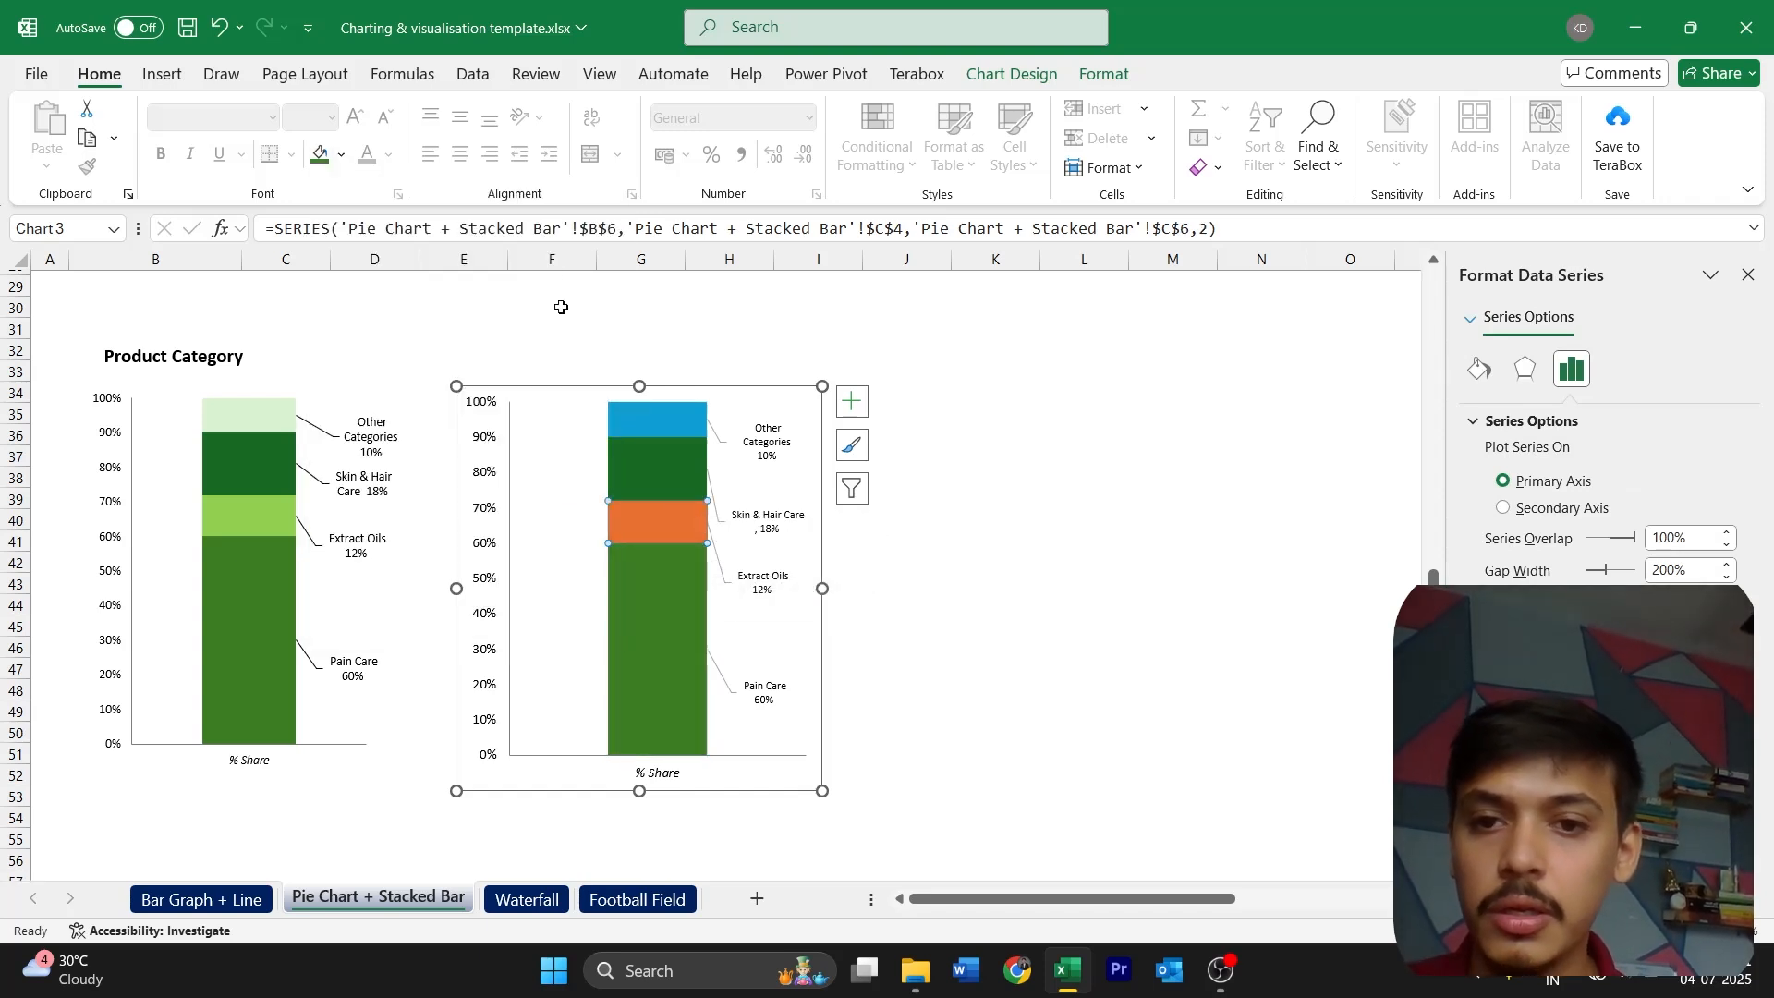
{"action": "left_click", "coordinate": [321, 154]}
{"action": "left_click", "coordinate": [342, 156]}
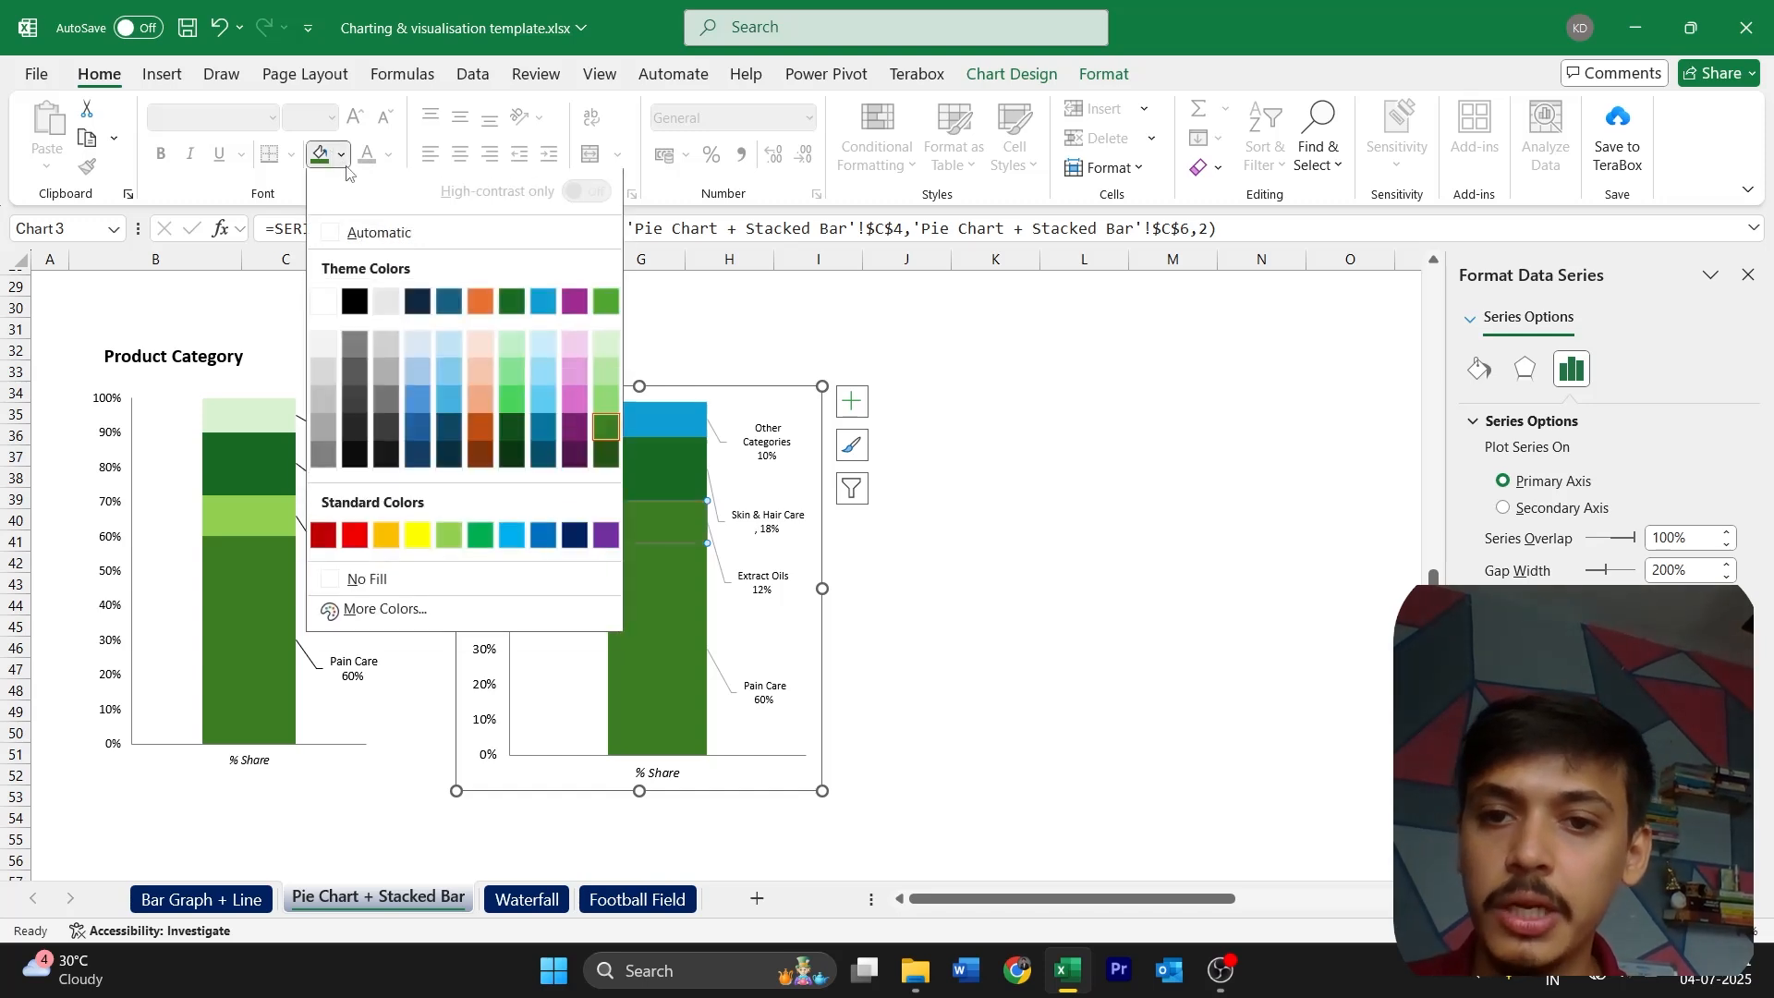
{"action": "left_click", "coordinate": [605, 400]}
{"action": "left_click", "coordinate": [872, 579]}
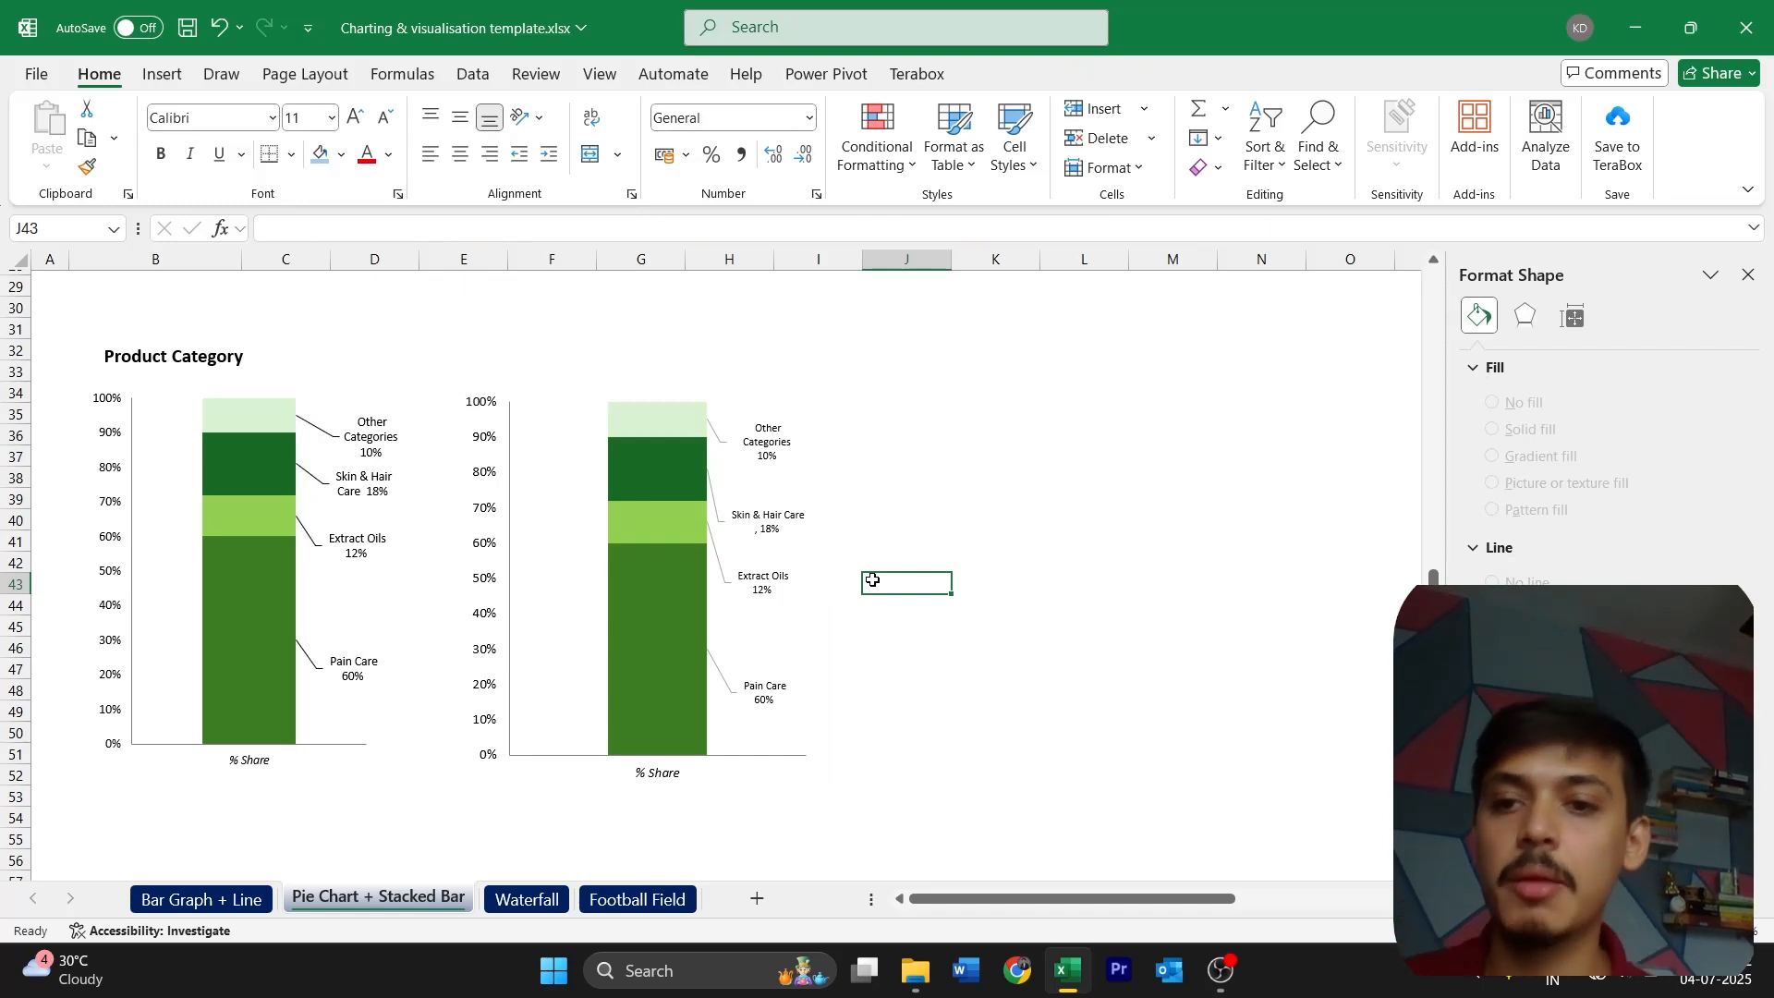
Colour the leader lines of the new stacked column's data labels solid black
{"action": "left_click", "coordinate": [716, 445]}
{"action": "left_click", "coordinate": [716, 444]}
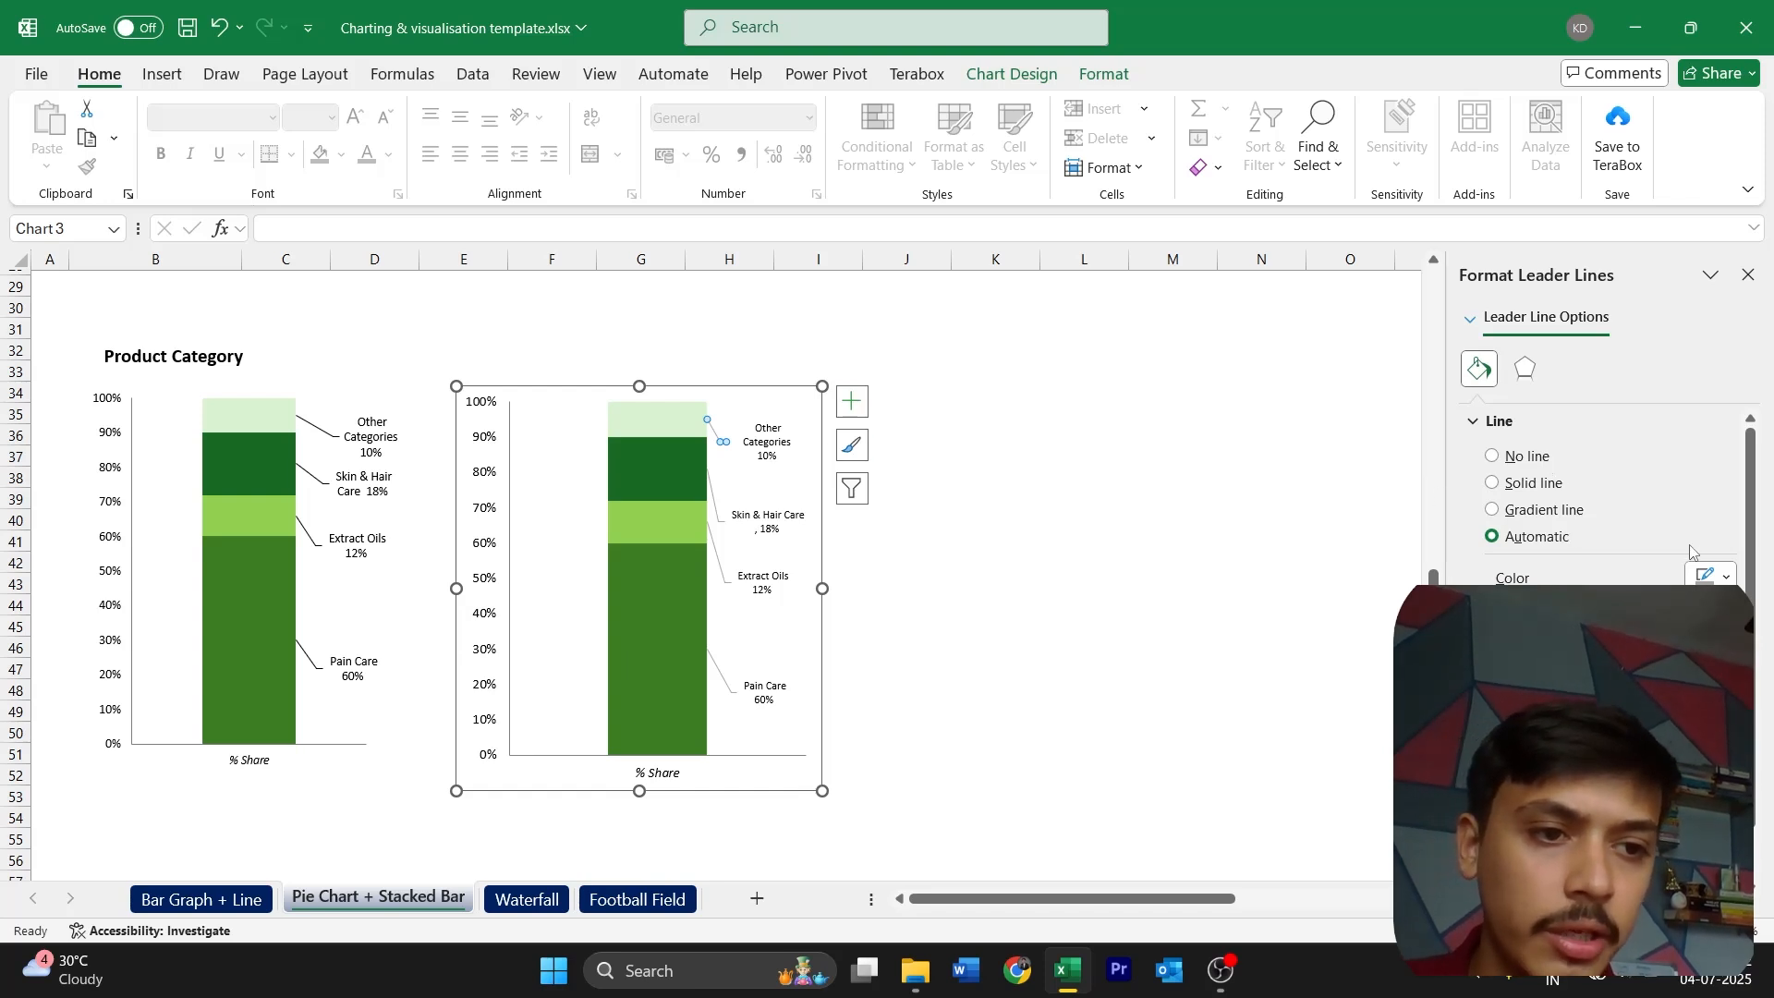
{"action": "left_click", "coordinate": [1716, 576]}
{"action": "left_click", "coordinate": [1503, 279]}
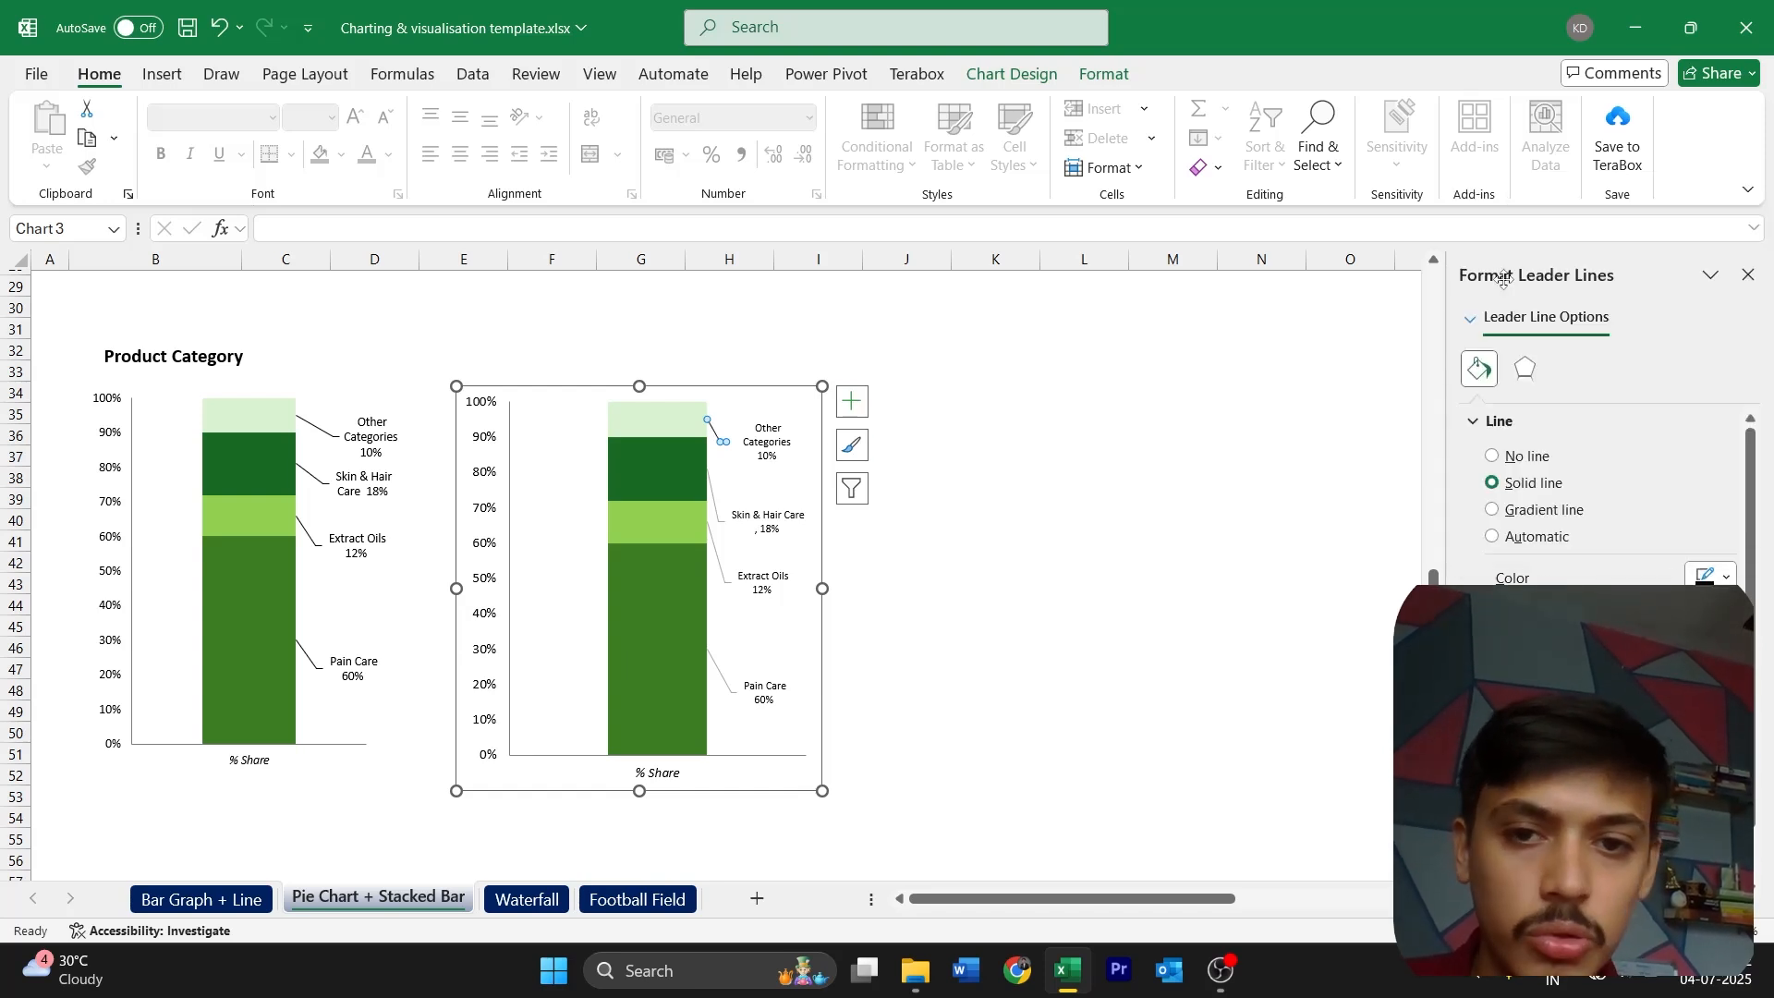
{"action": "left_click", "coordinate": [718, 504]}
{"action": "left_click", "coordinate": [1717, 575]}
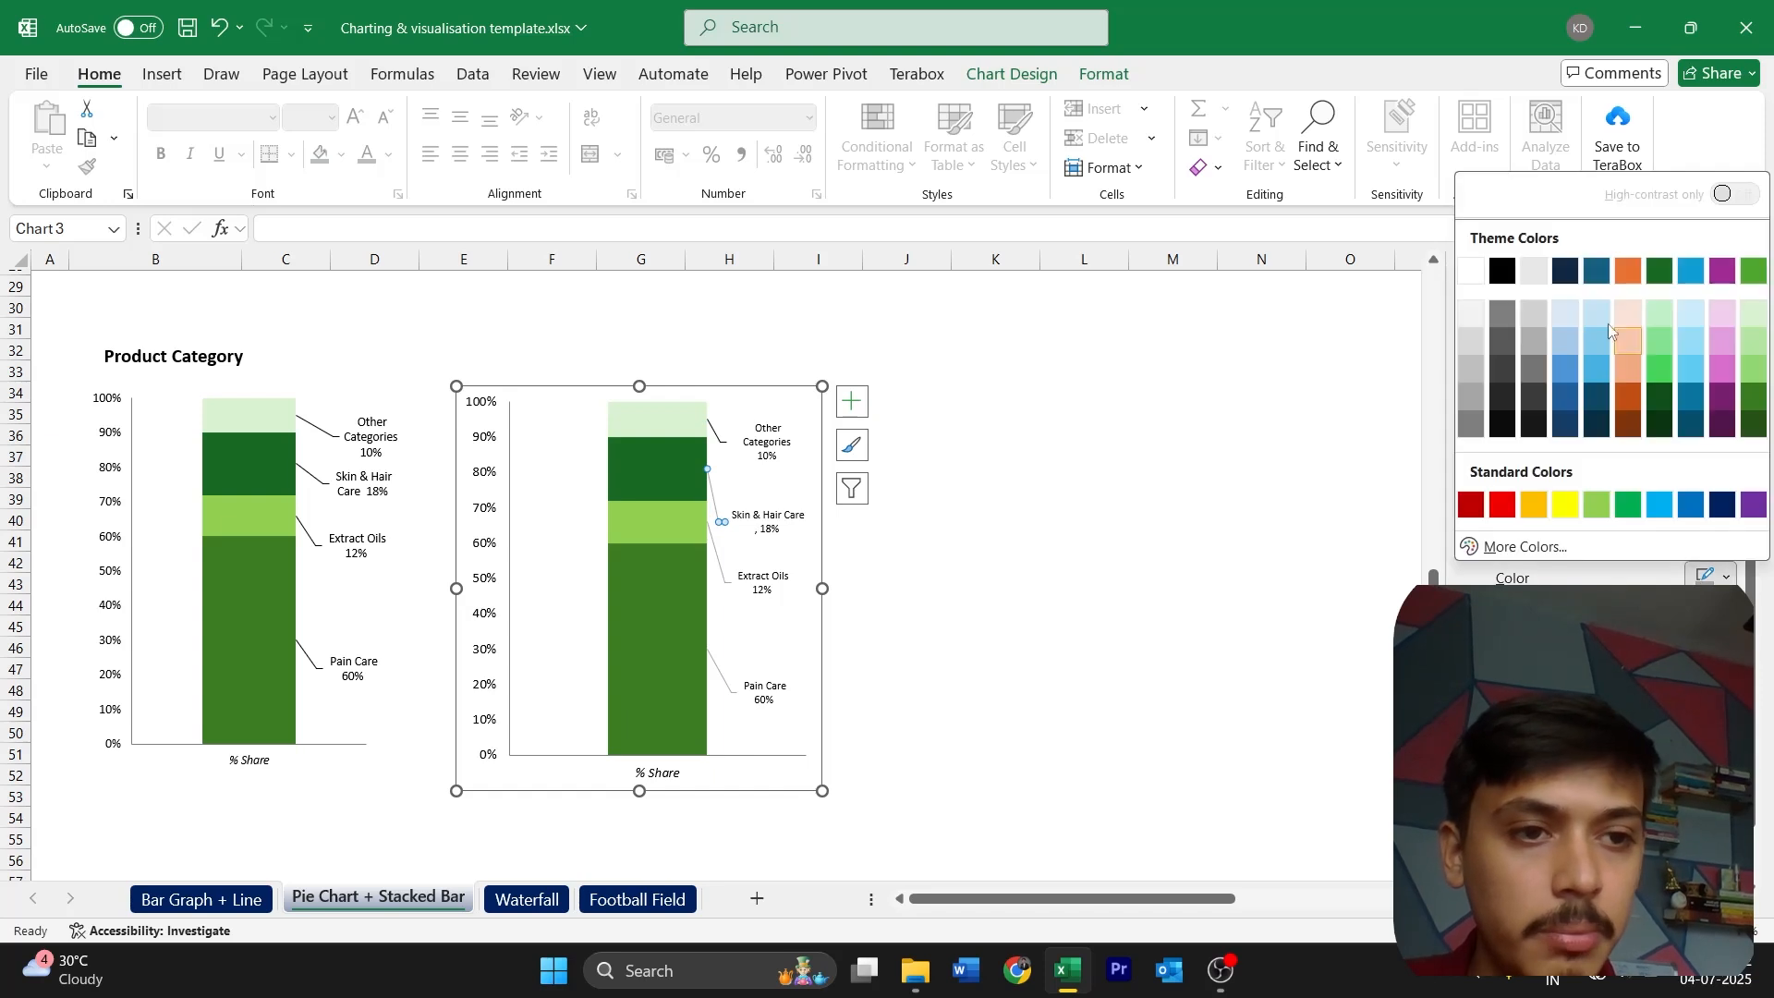
{"action": "left_click", "coordinate": [1502, 272]}
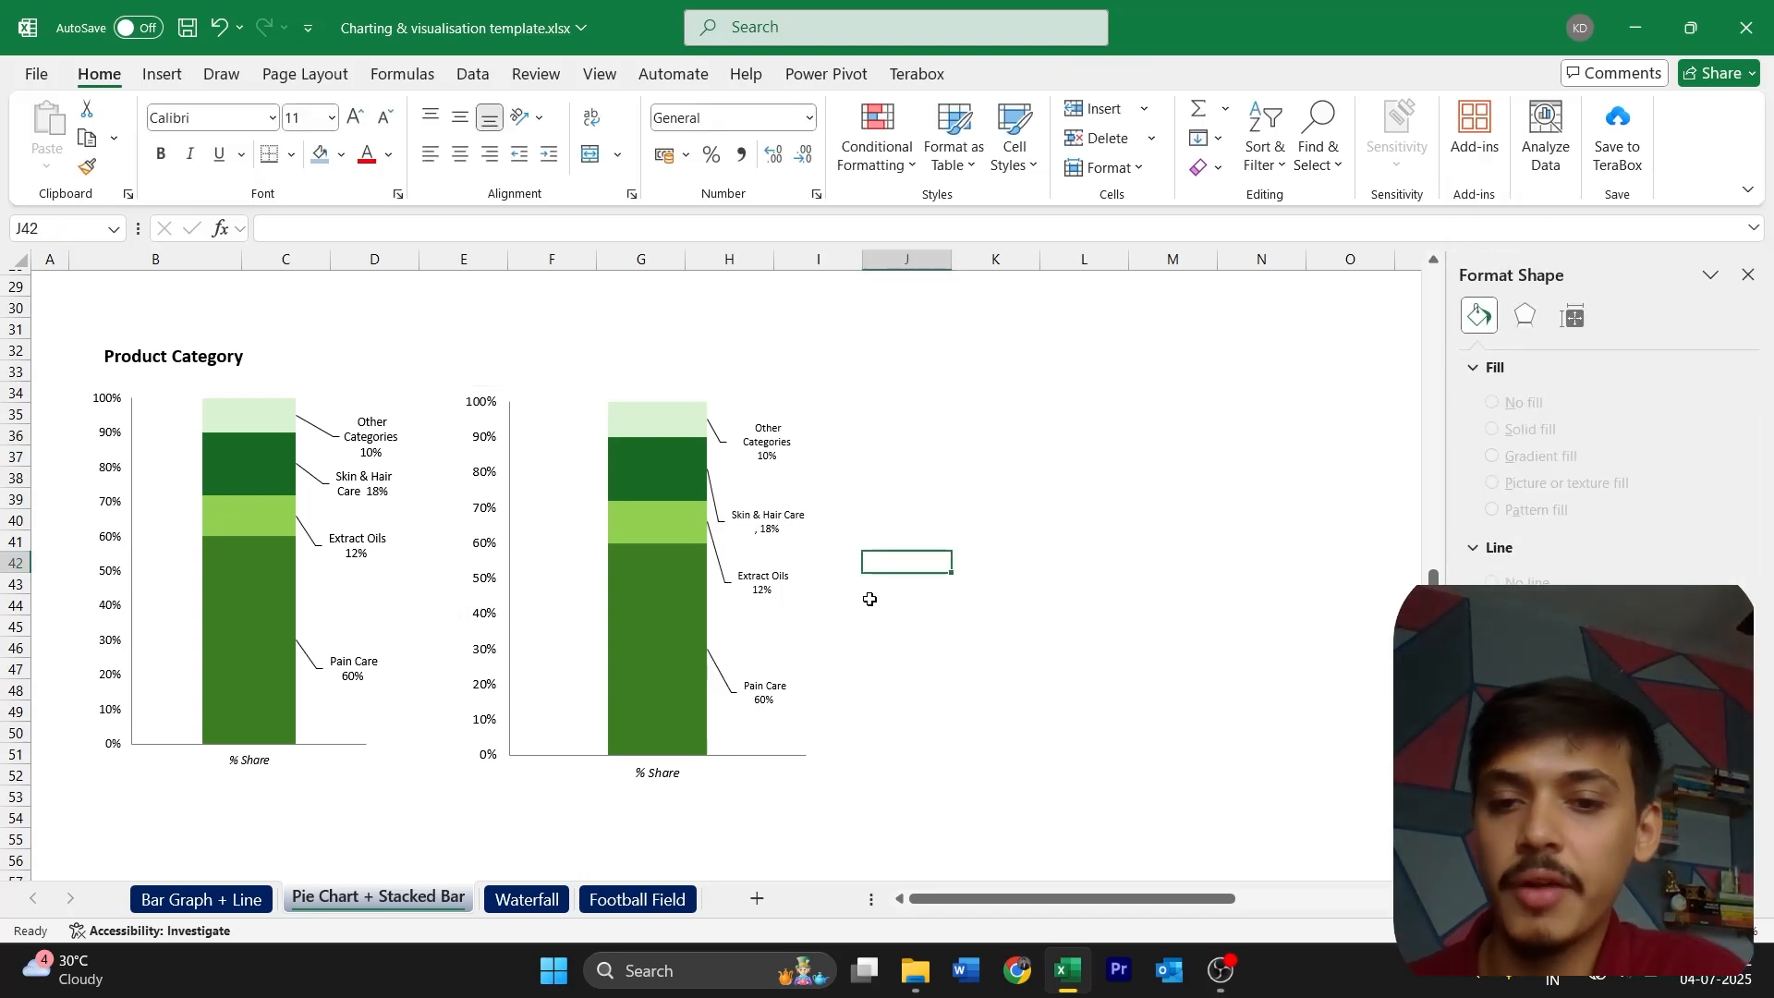
Switch to the Waterfall sheet and close the formatting pane
{"action": "scroll", "coordinate": [870, 598], "scroll_direction": "up", "scroll_amount": 10}
{"action": "left_click", "coordinate": [527, 898]}
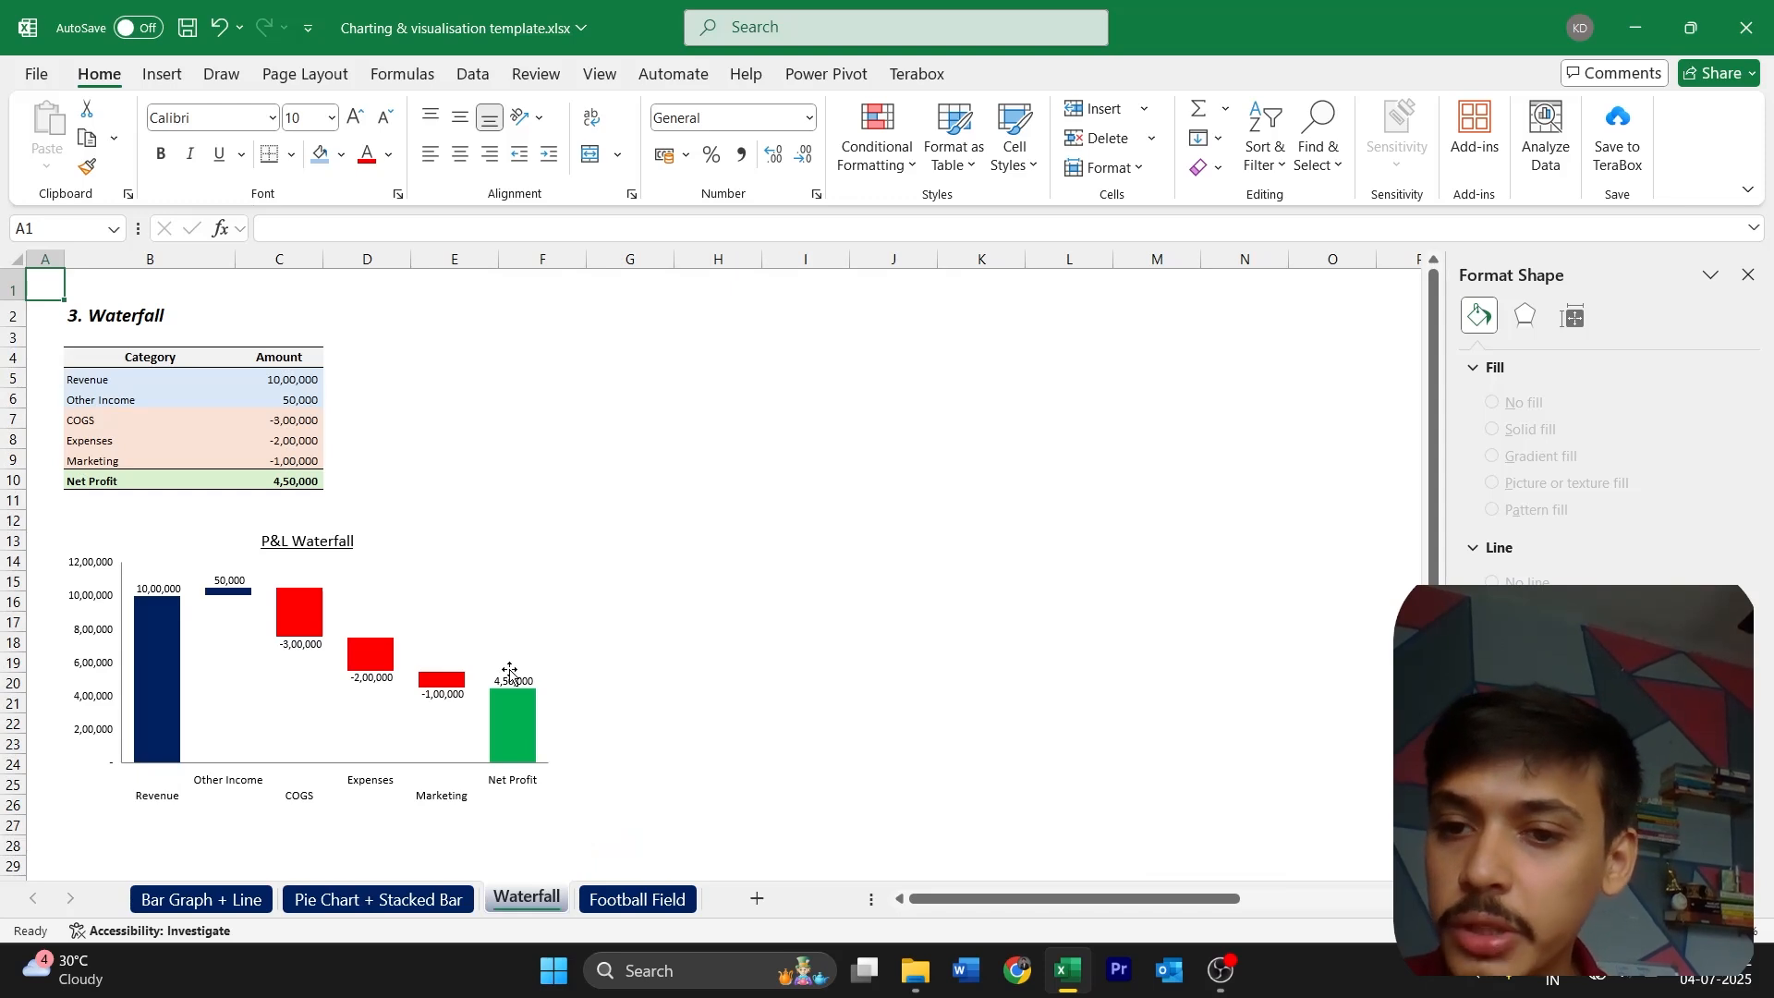
{"action": "left_click", "coordinate": [1748, 274]}
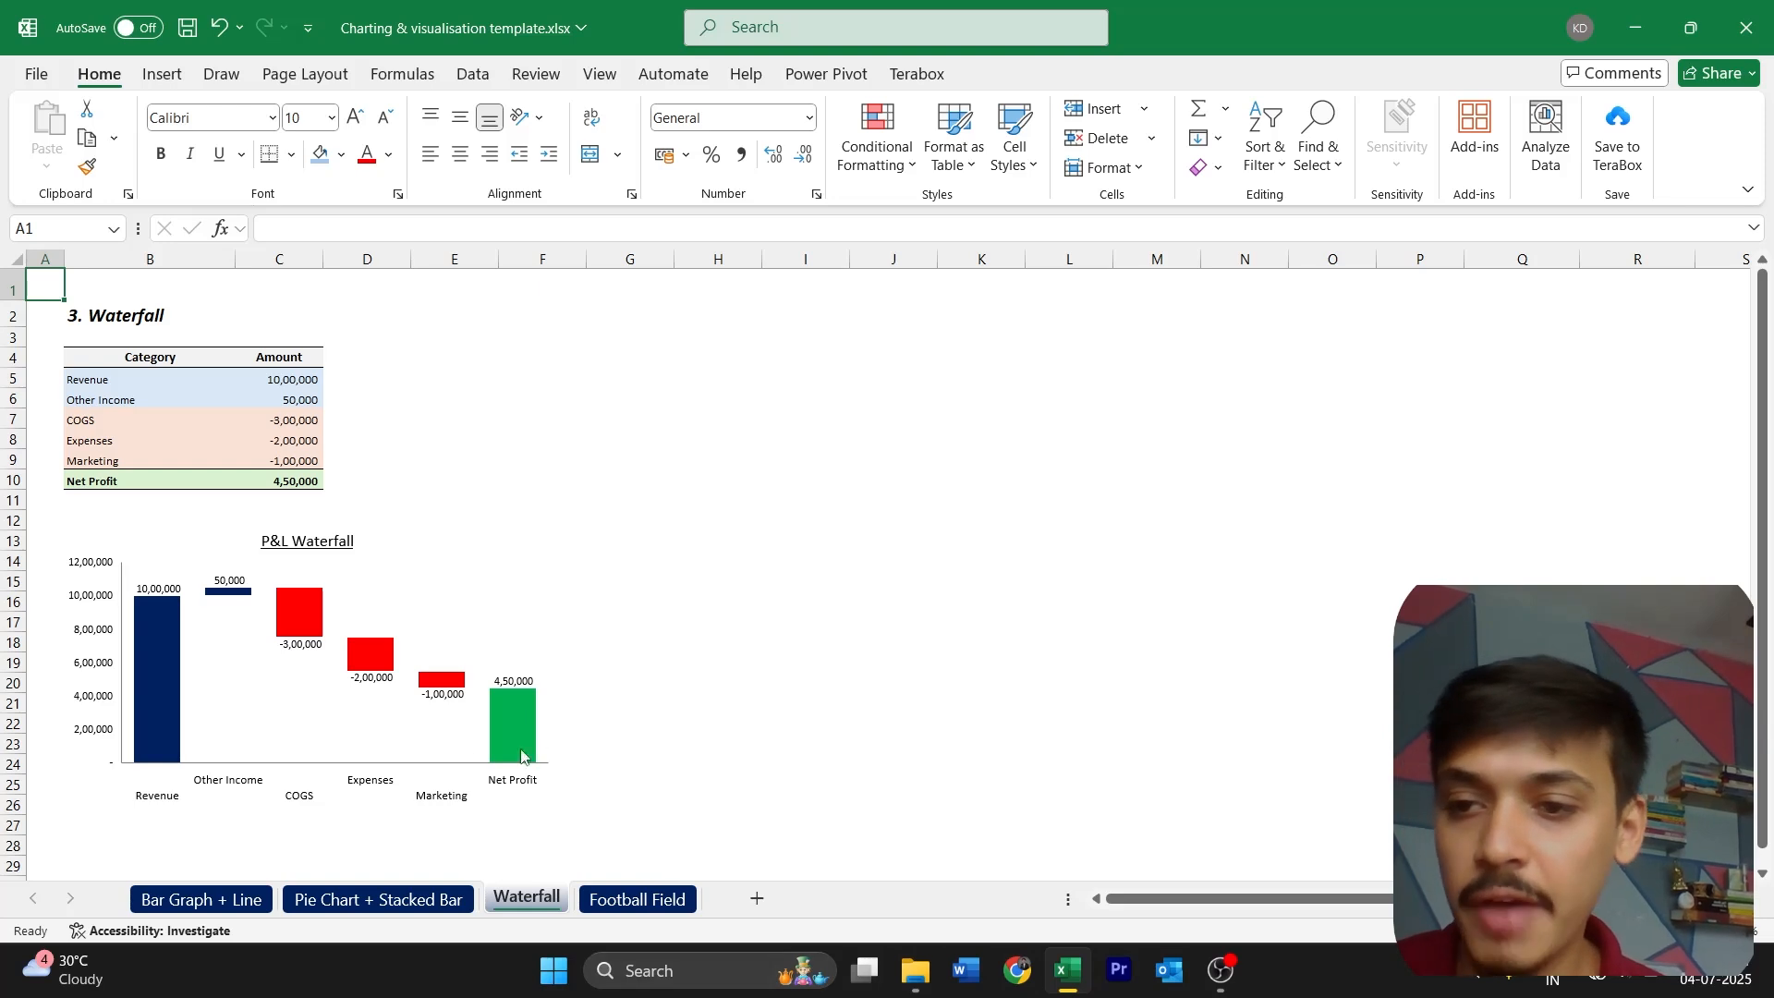
Examine how the P&L Waterfall template chart builds from Revenue to Net Profit against its source table
{"action": "scroll", "coordinate": [398, 709], "scroll_direction": "up", "scroll_amount": 2}
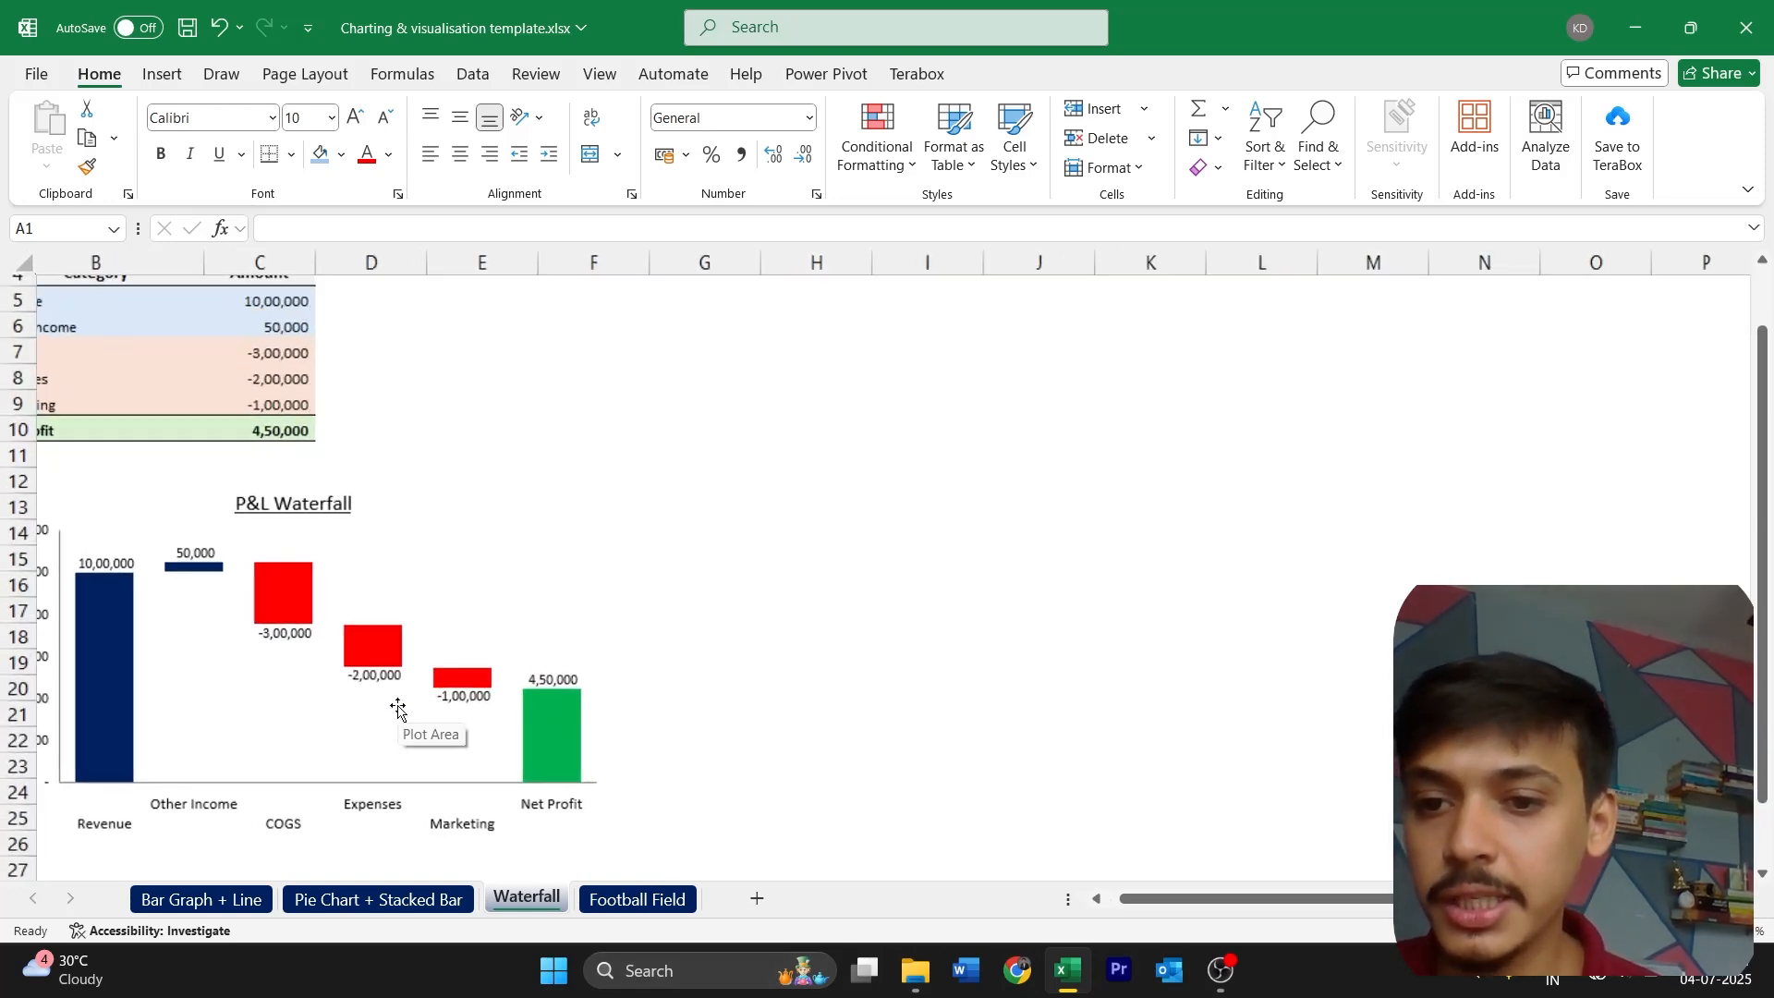
{"action": "scroll", "coordinate": [108, 322], "scroll_direction": "up", "scroll_amount": 1}
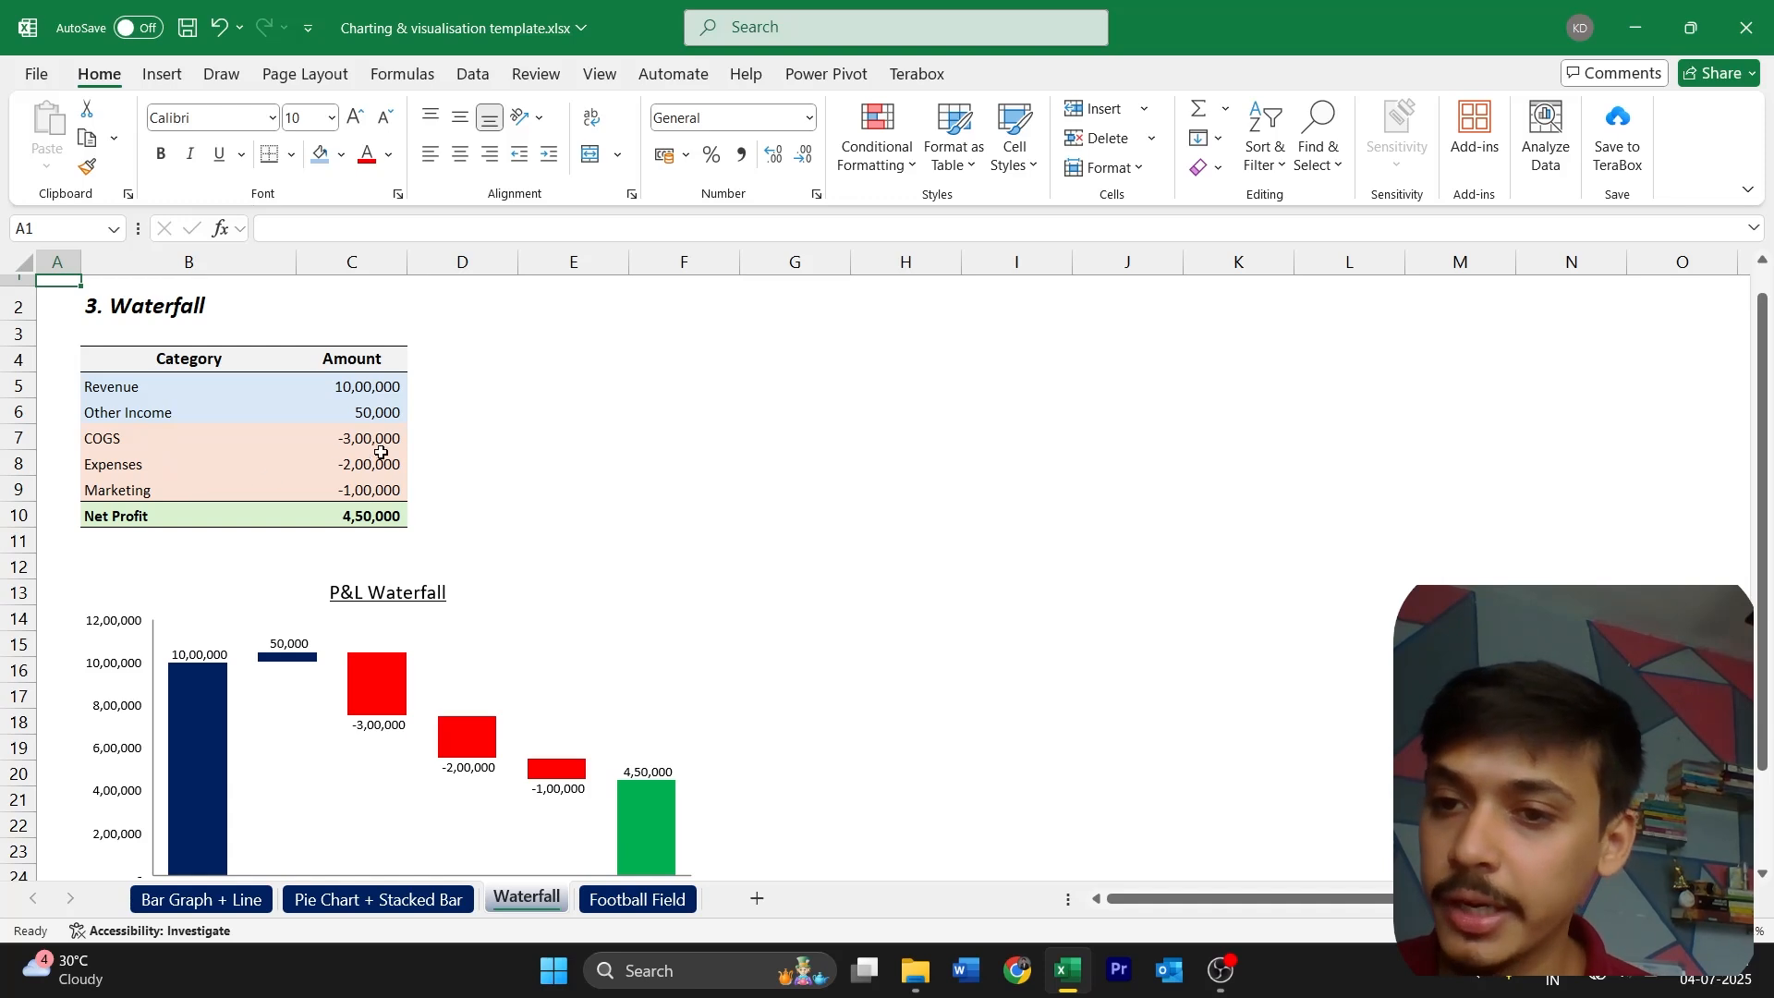
{"action": "scroll", "coordinate": [309, 526], "scroll_direction": "down", "scroll_amount": 1}
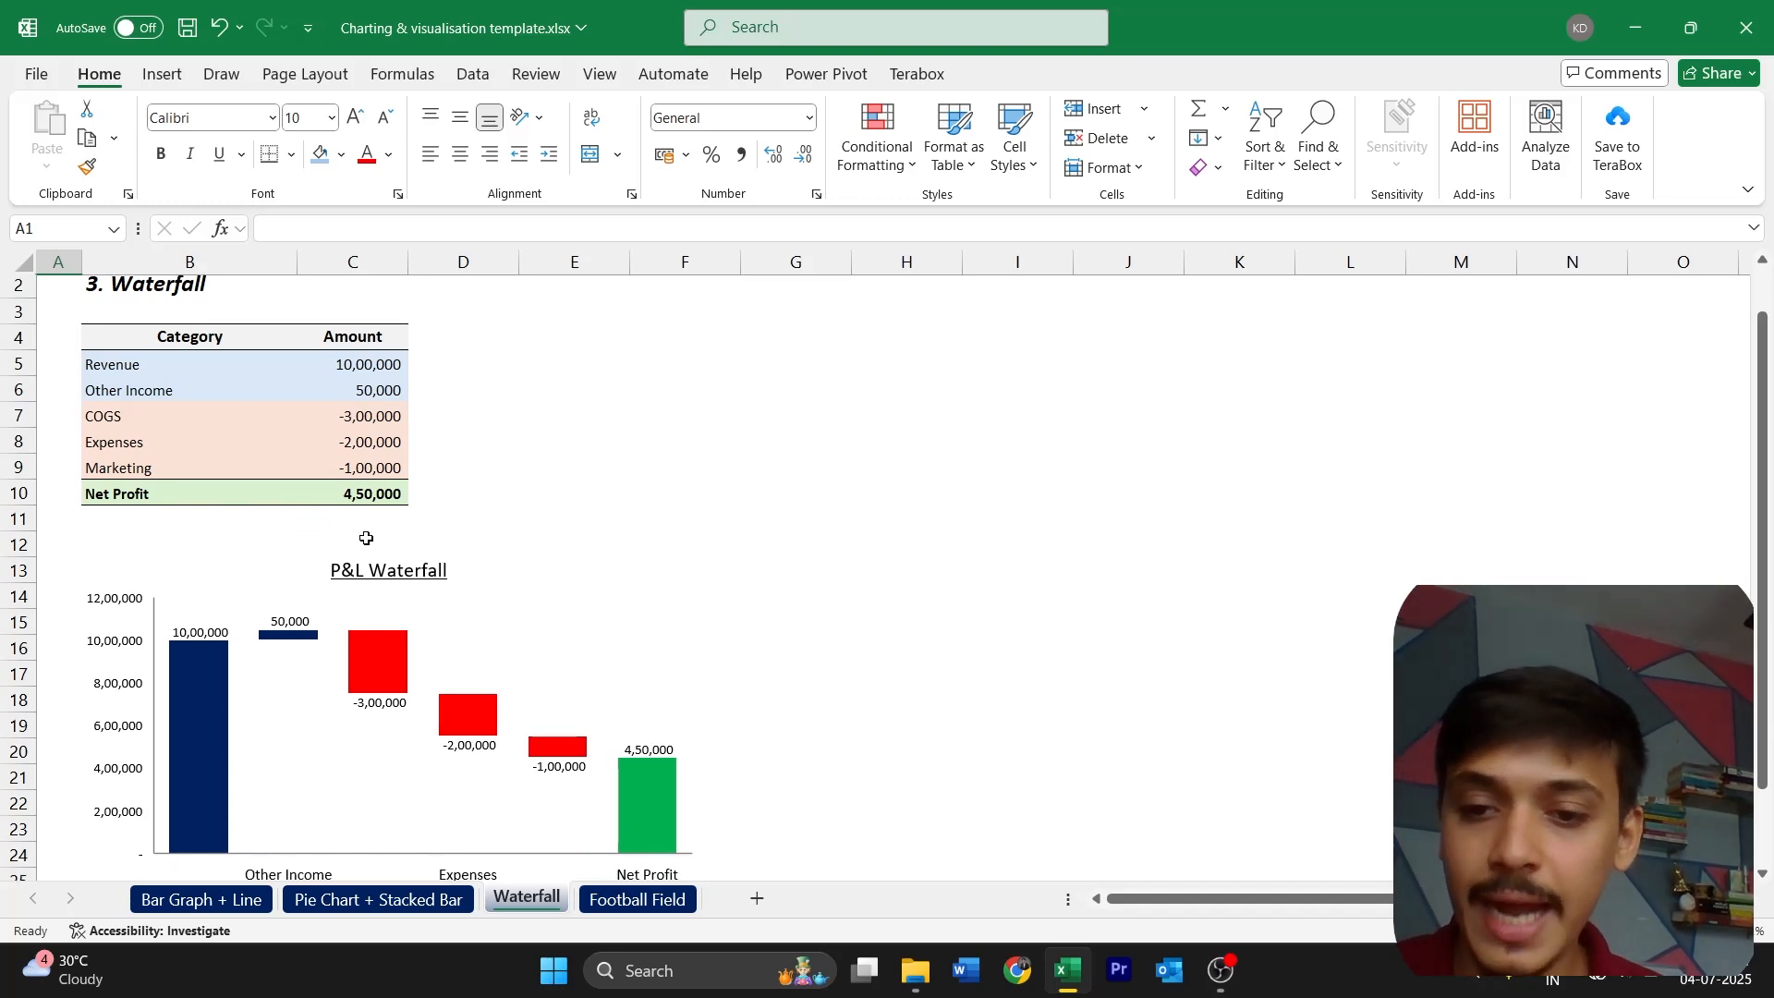
{"action": "scroll", "coordinate": [367, 538], "scroll_direction": "down", "scroll_amount": 2}
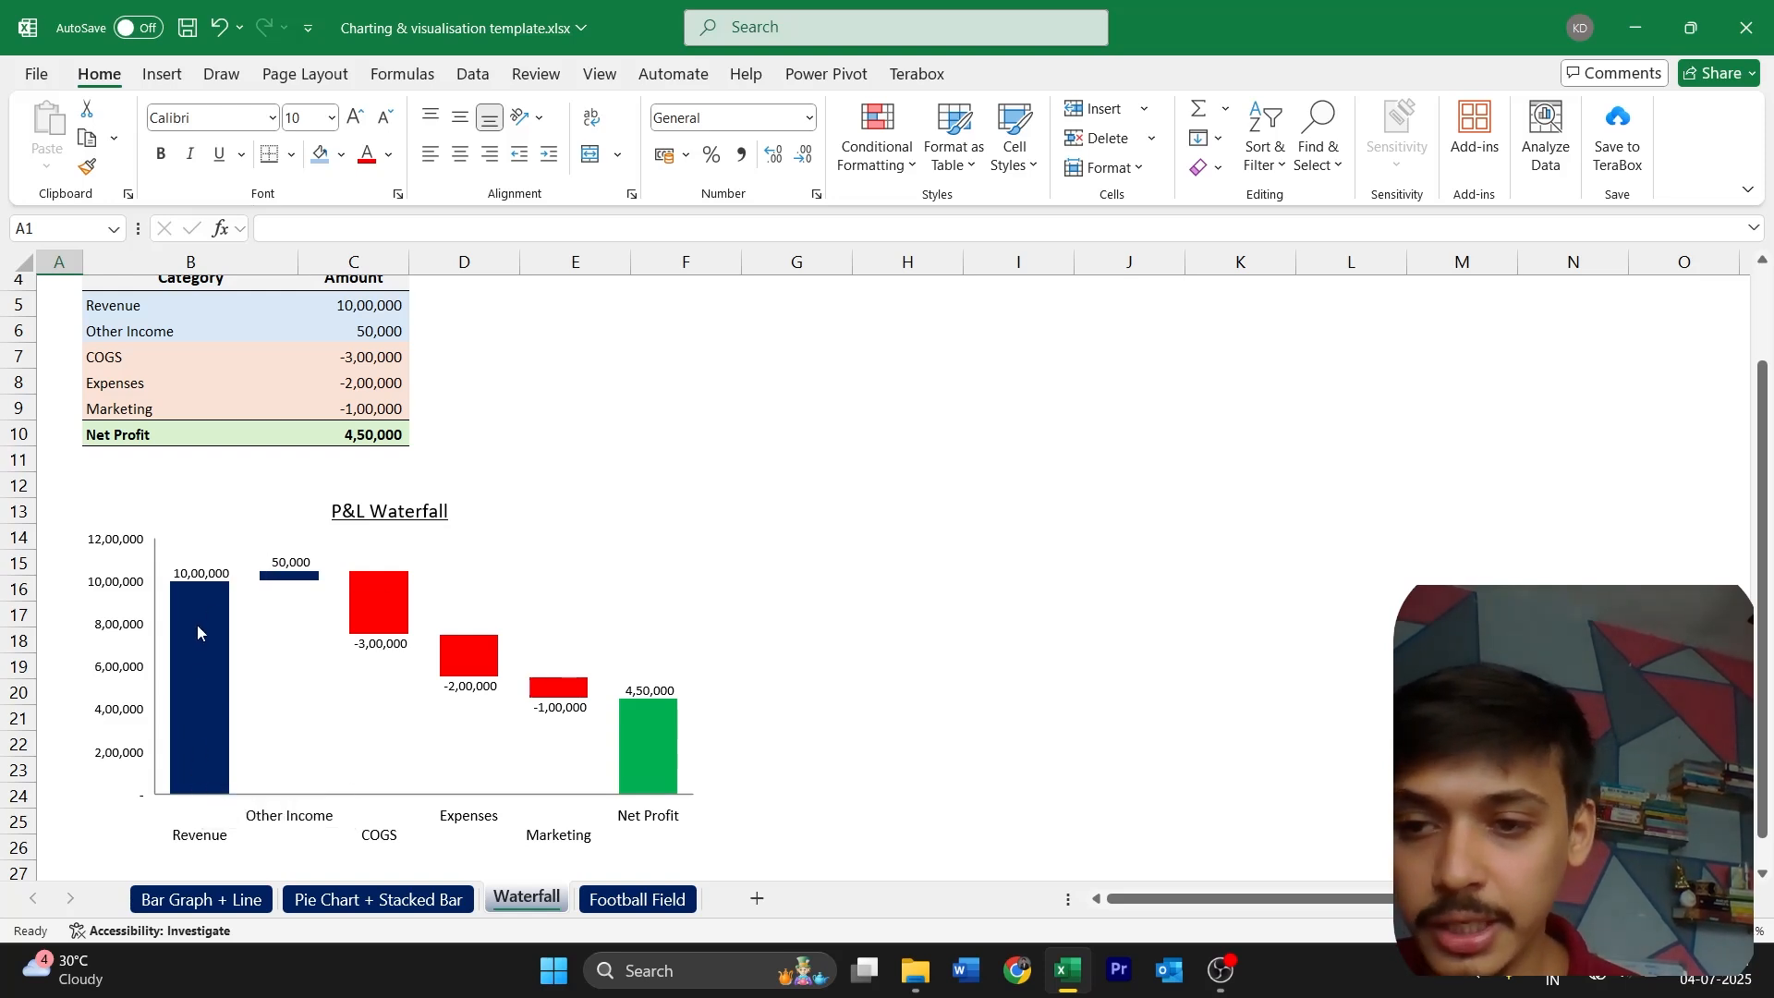
{"action": "mouse_move", "coordinate": [230, 589]}
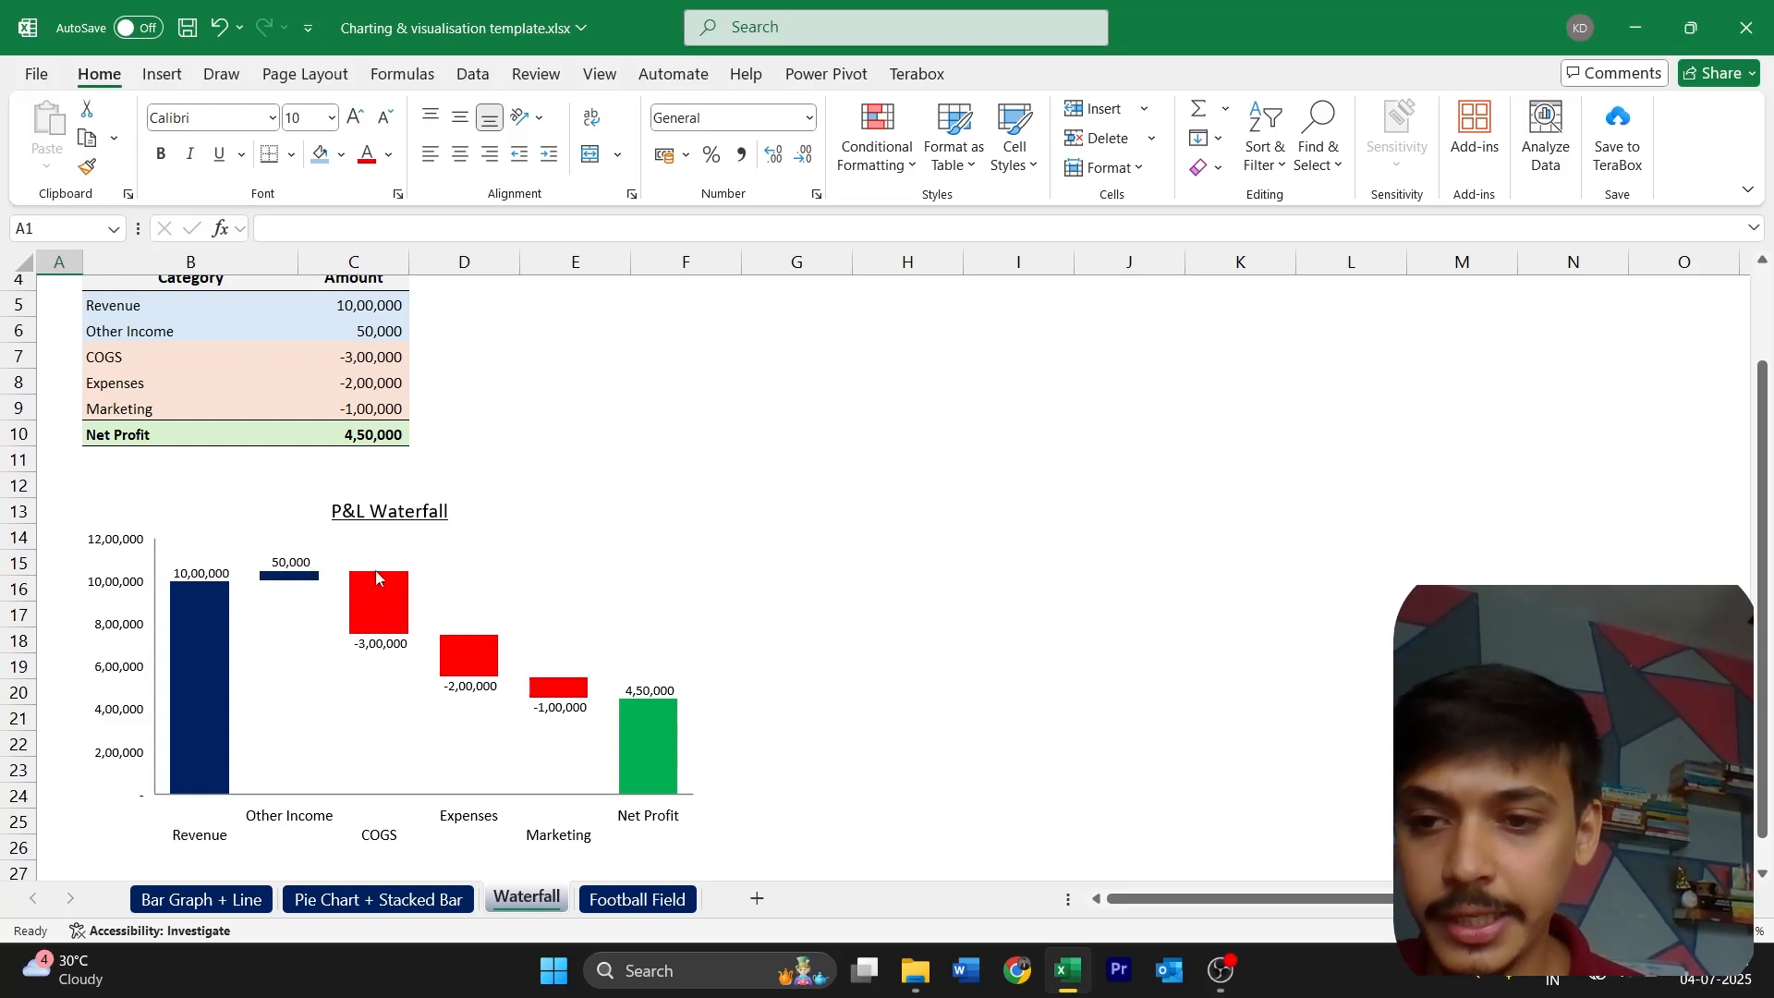
{"action": "mouse_move", "coordinate": [383, 586]}
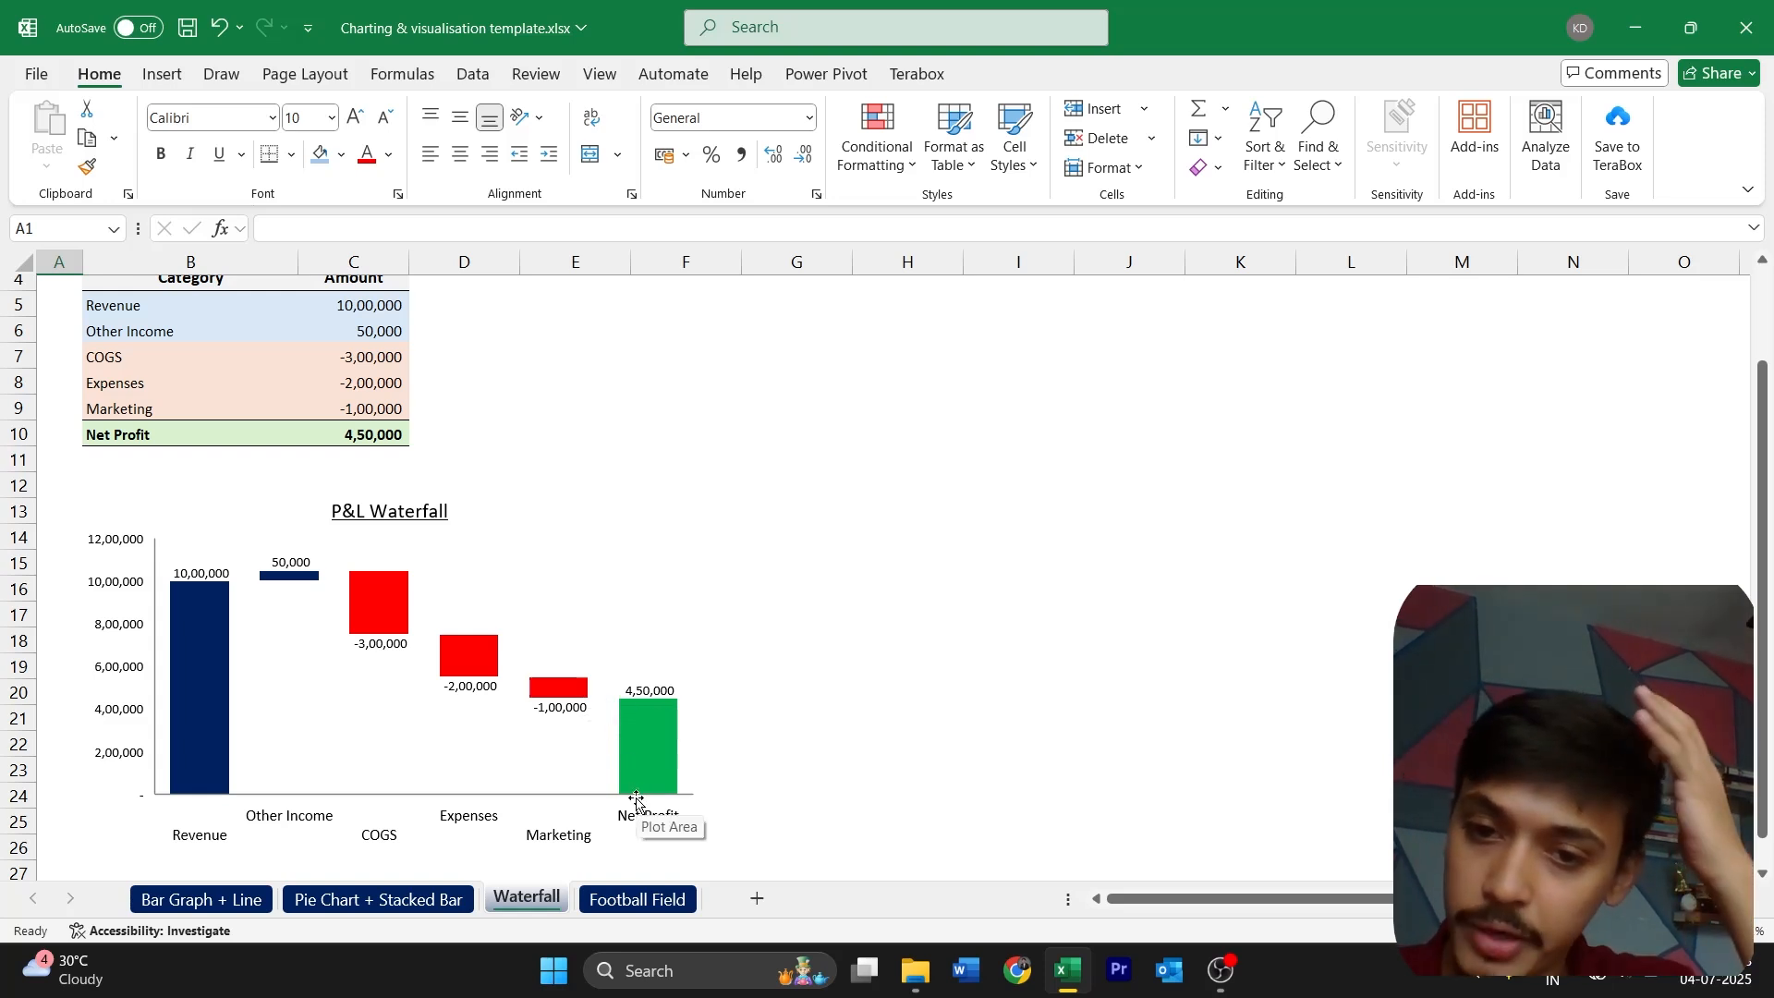
{"action": "scroll", "coordinate": [648, 774], "scroll_direction": "up", "scroll_amount": 1}
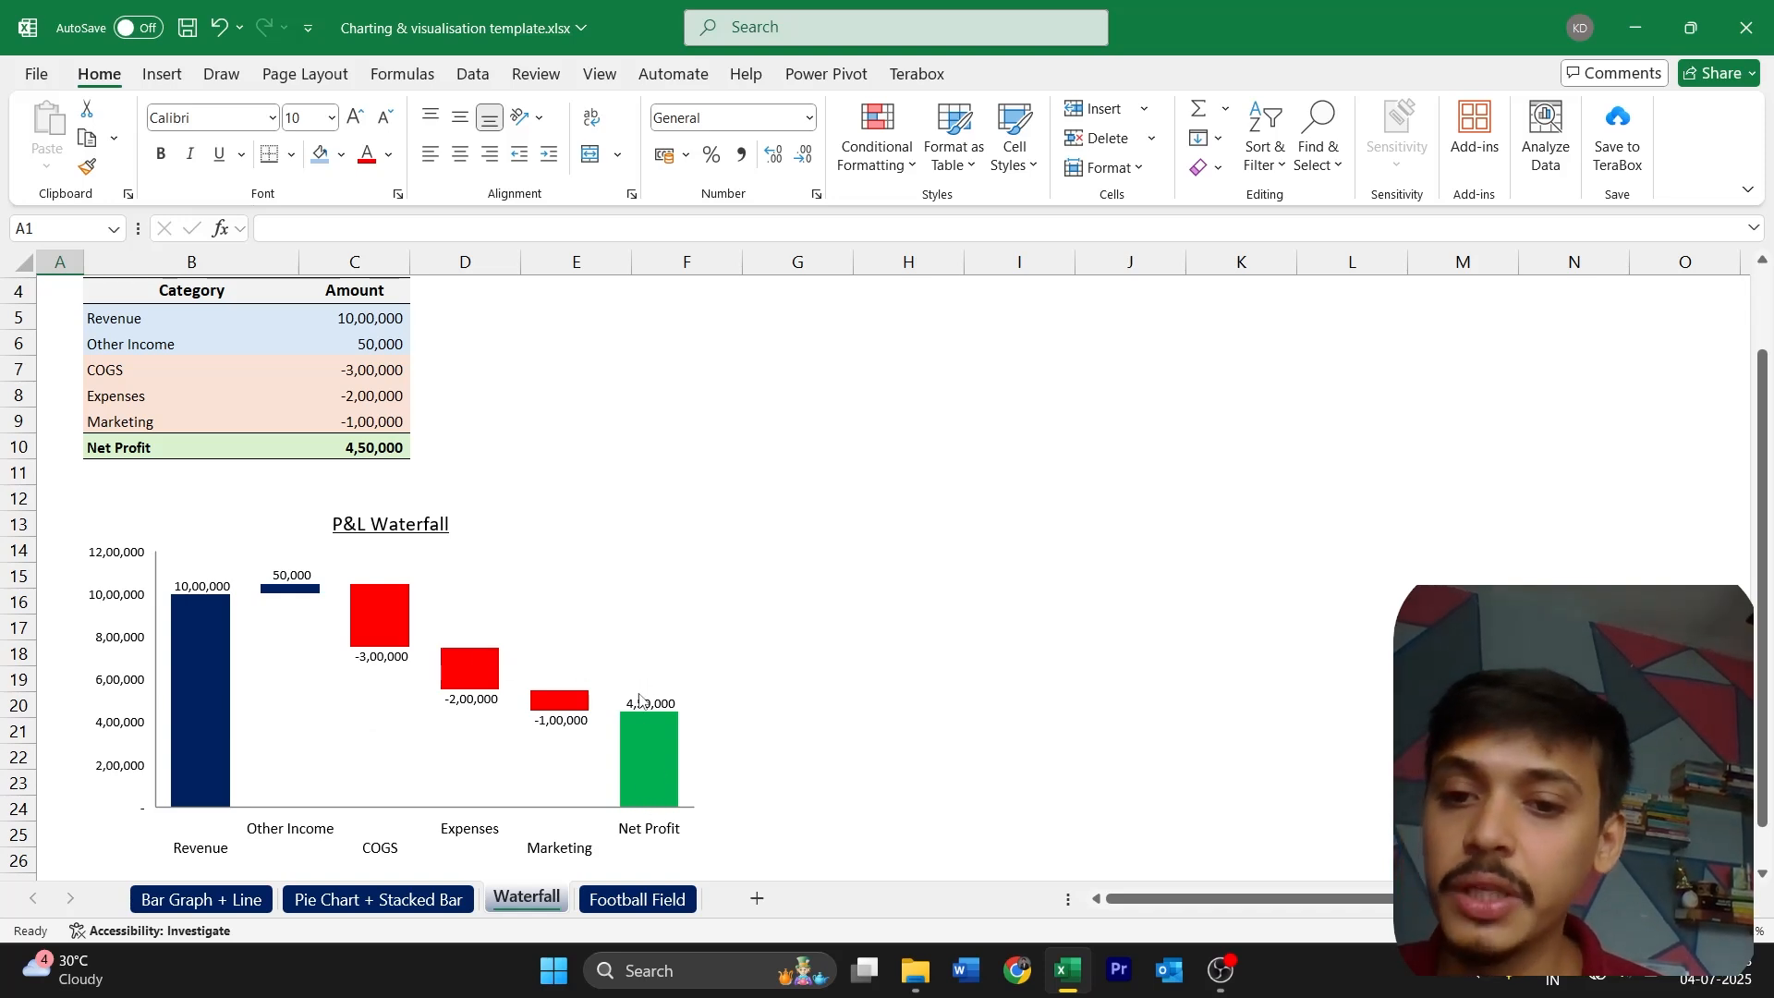
{"action": "mouse_move", "coordinate": [650, 722]}
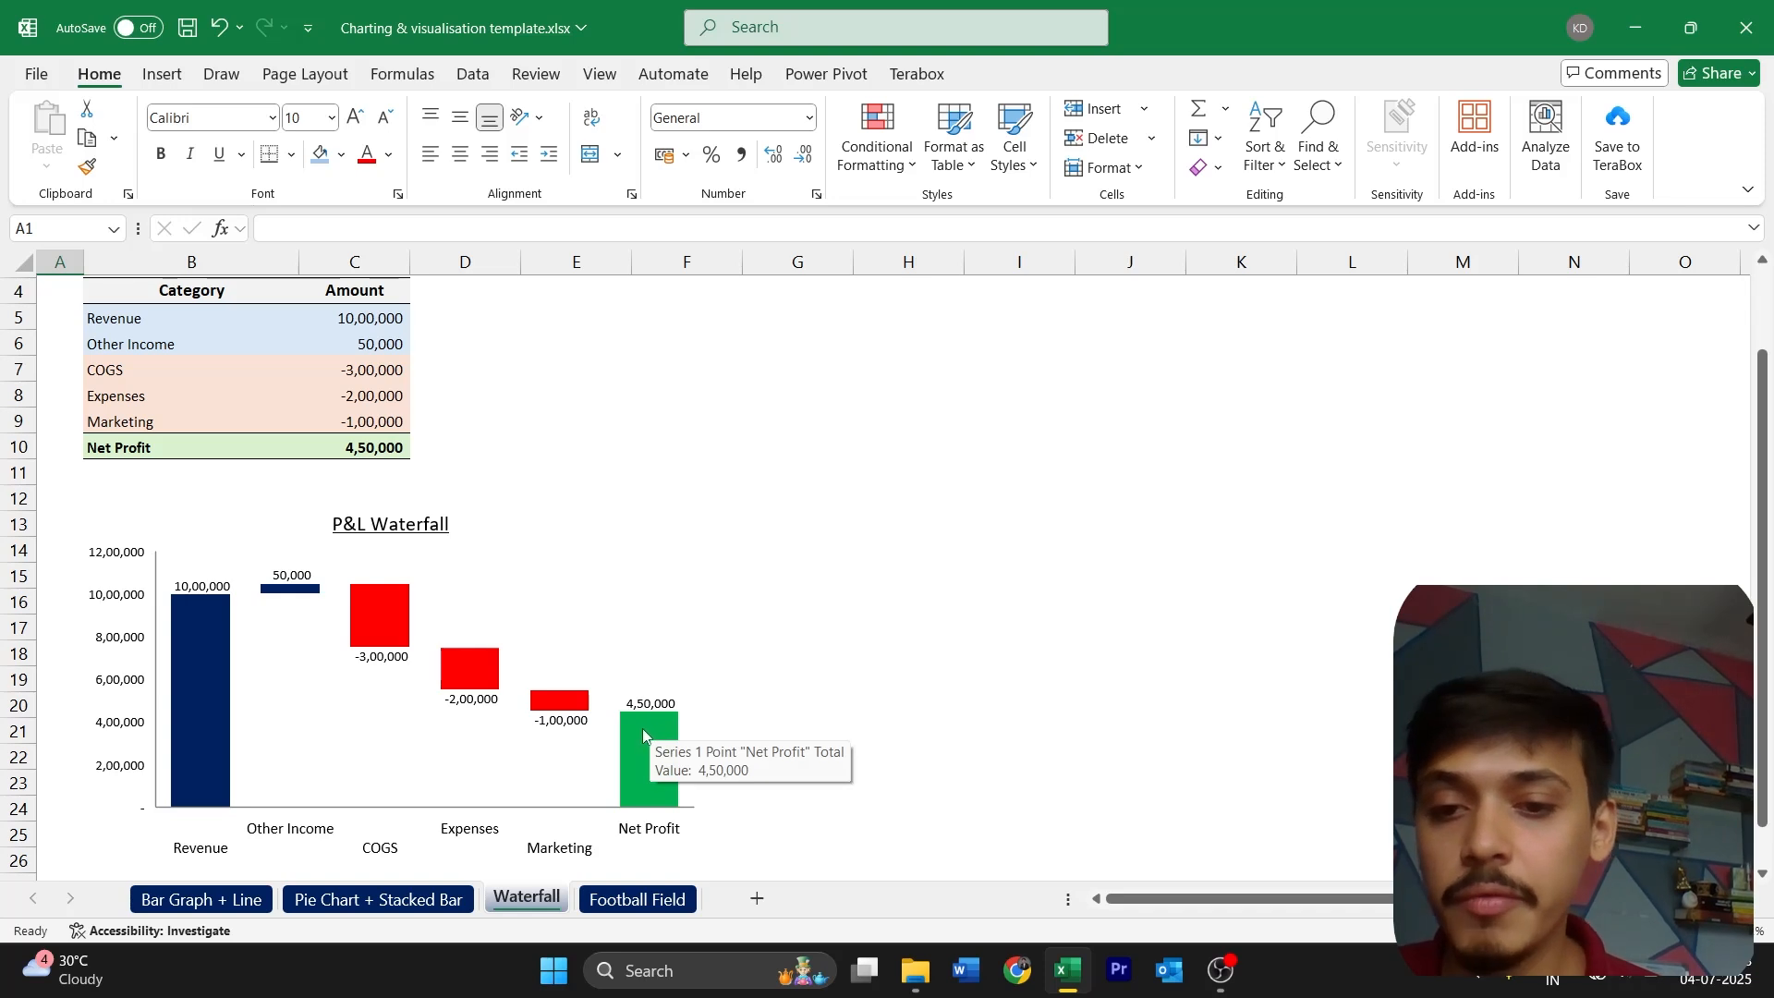
{"action": "mouse_move", "coordinate": [205, 644]}
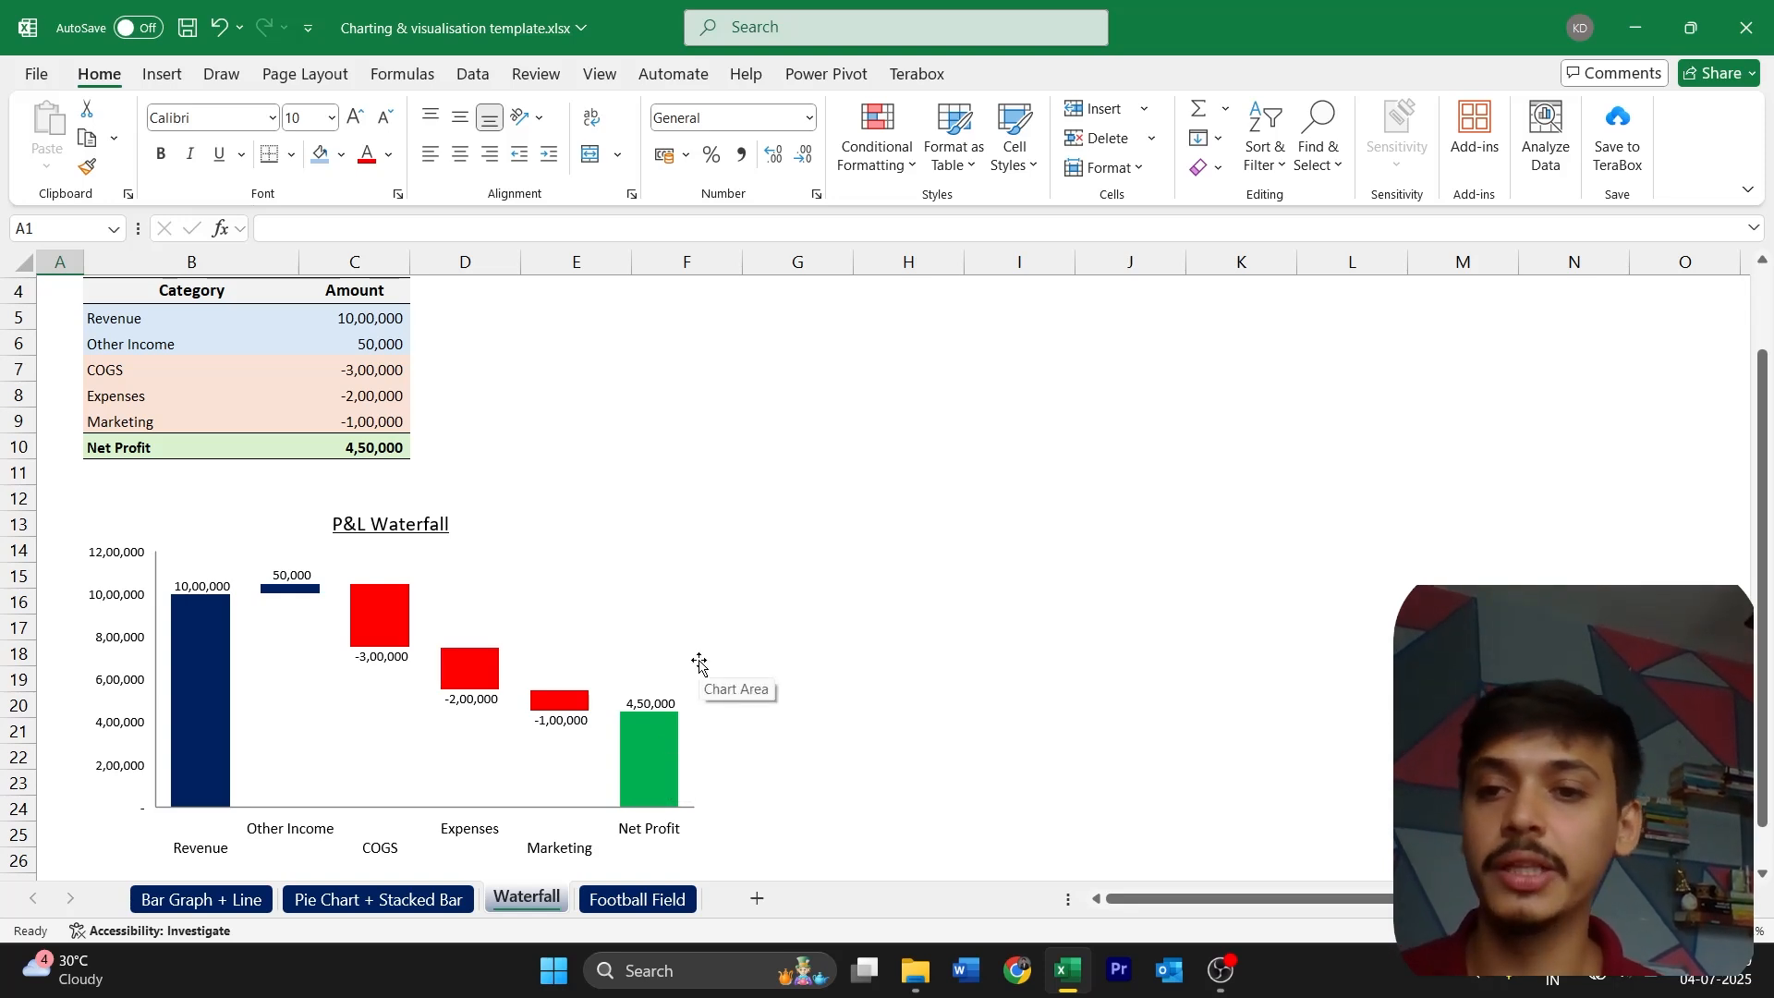
{"action": "scroll", "coordinate": [699, 664], "scroll_direction": "up", "scroll_amount": 1}
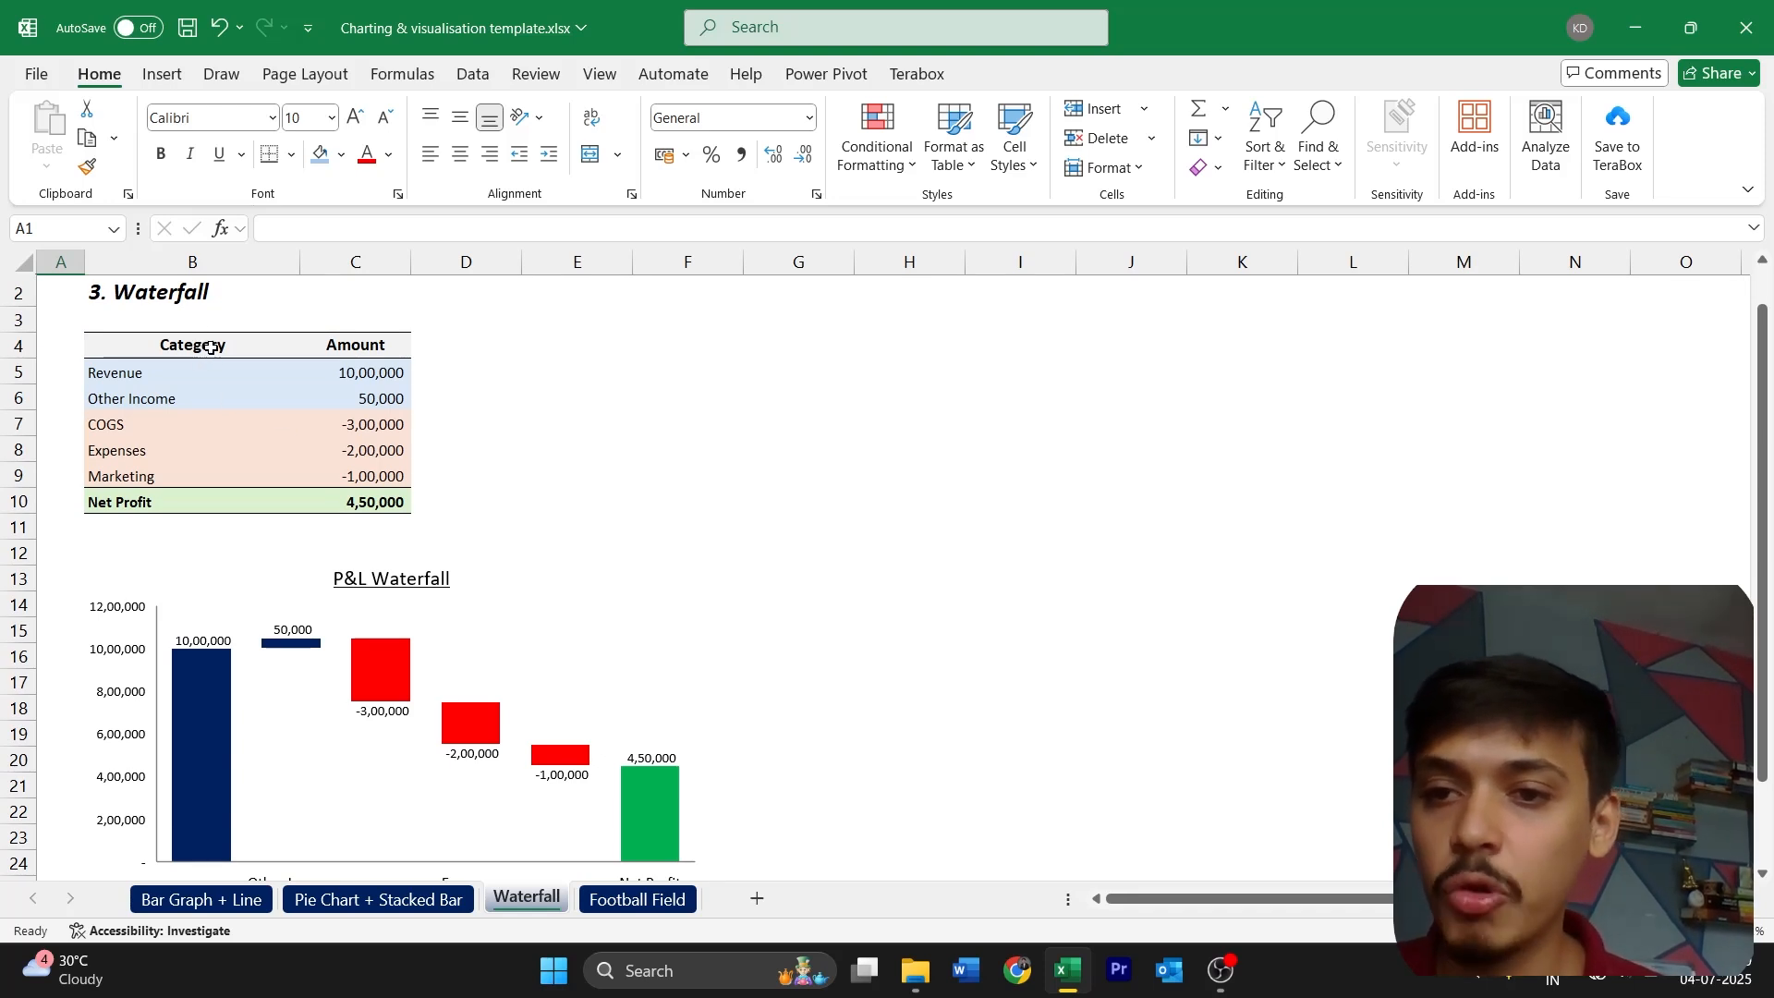
Insert a waterfall chart from the Category and Amount table, B4:C10, and place it beside the P&L Waterfall template
{"action": "scroll", "coordinate": [210, 347], "scroll_direction": "down", "scroll_amount": 1}
{"action": "left_click_drag", "start_coordinate": [196, 311], "coordinate": [367, 464]}
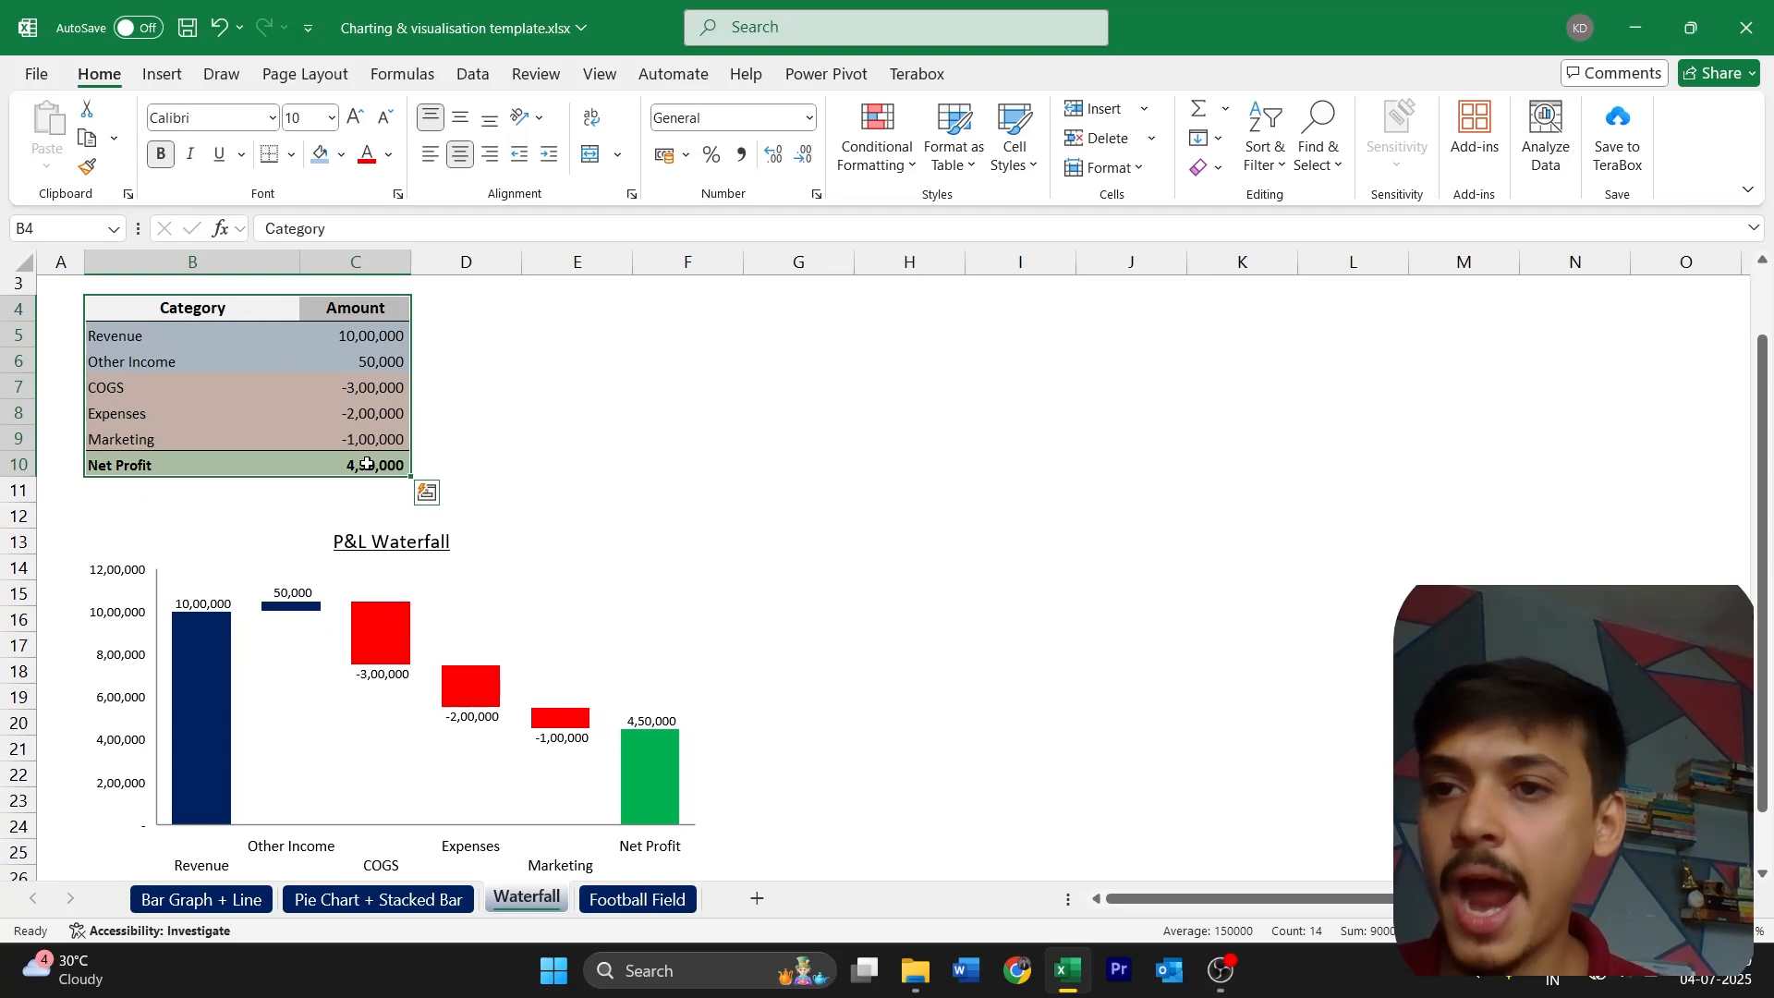
{"action": "left_click", "coordinate": [172, 81]}
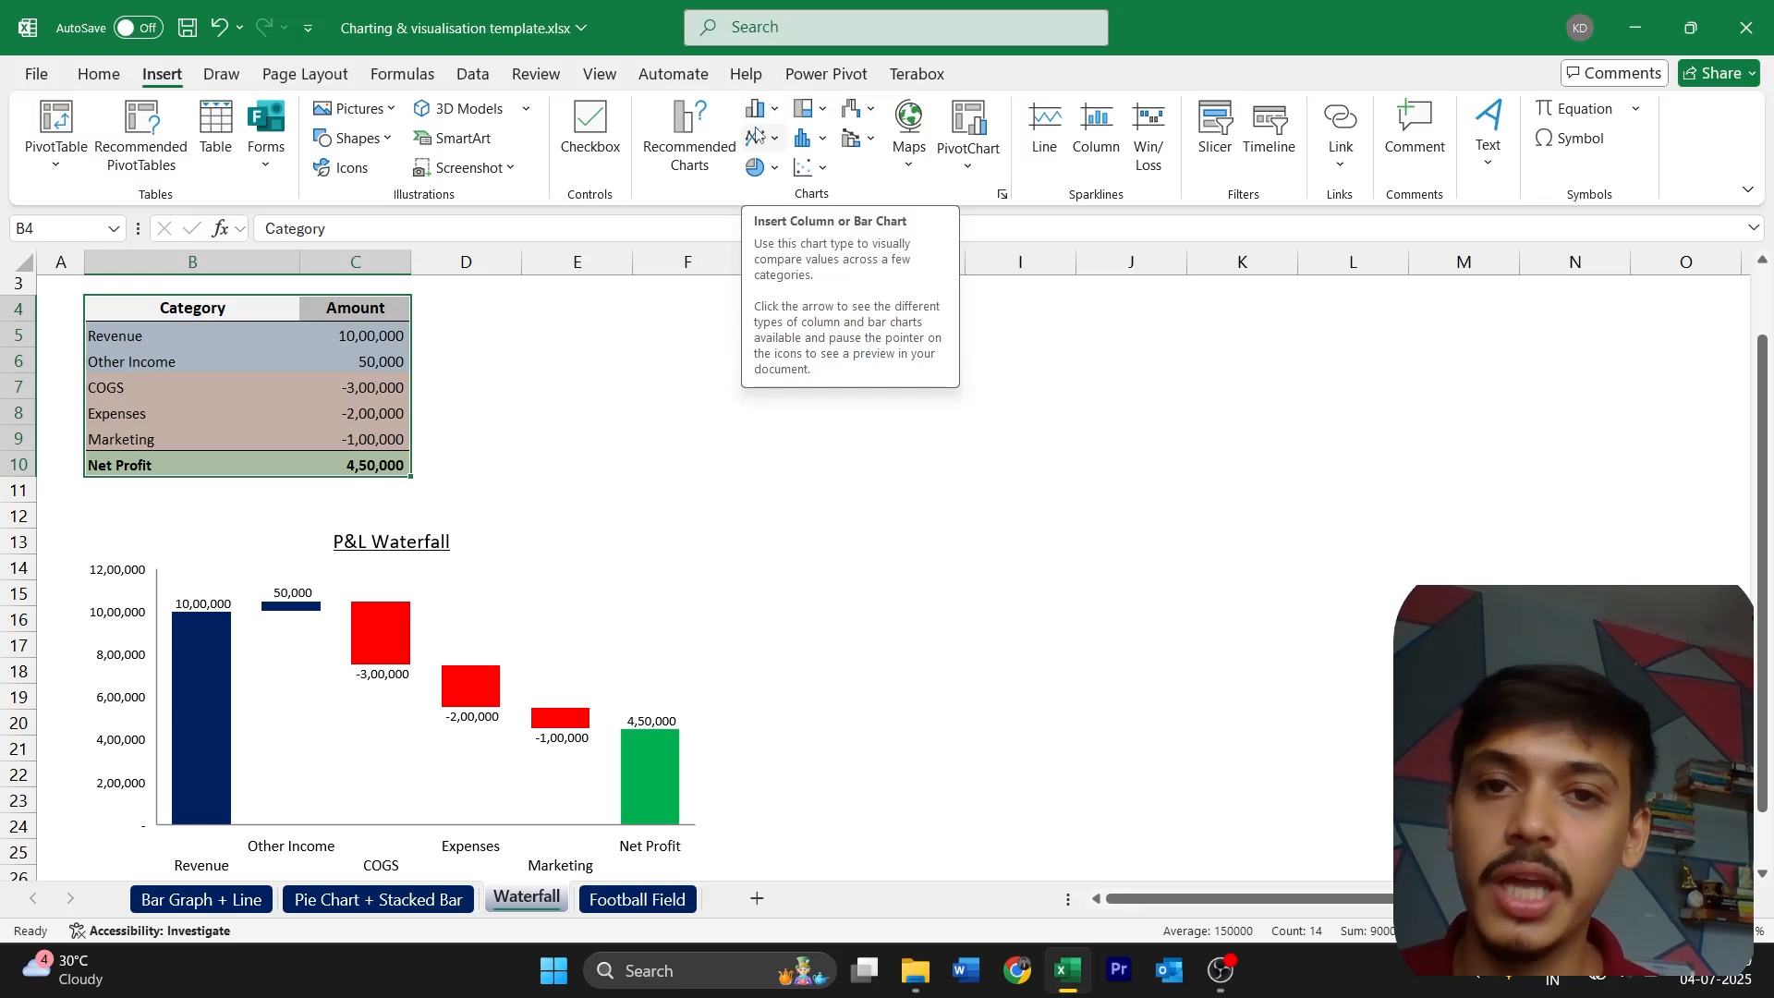
{"action": "left_click", "coordinate": [847, 110]}
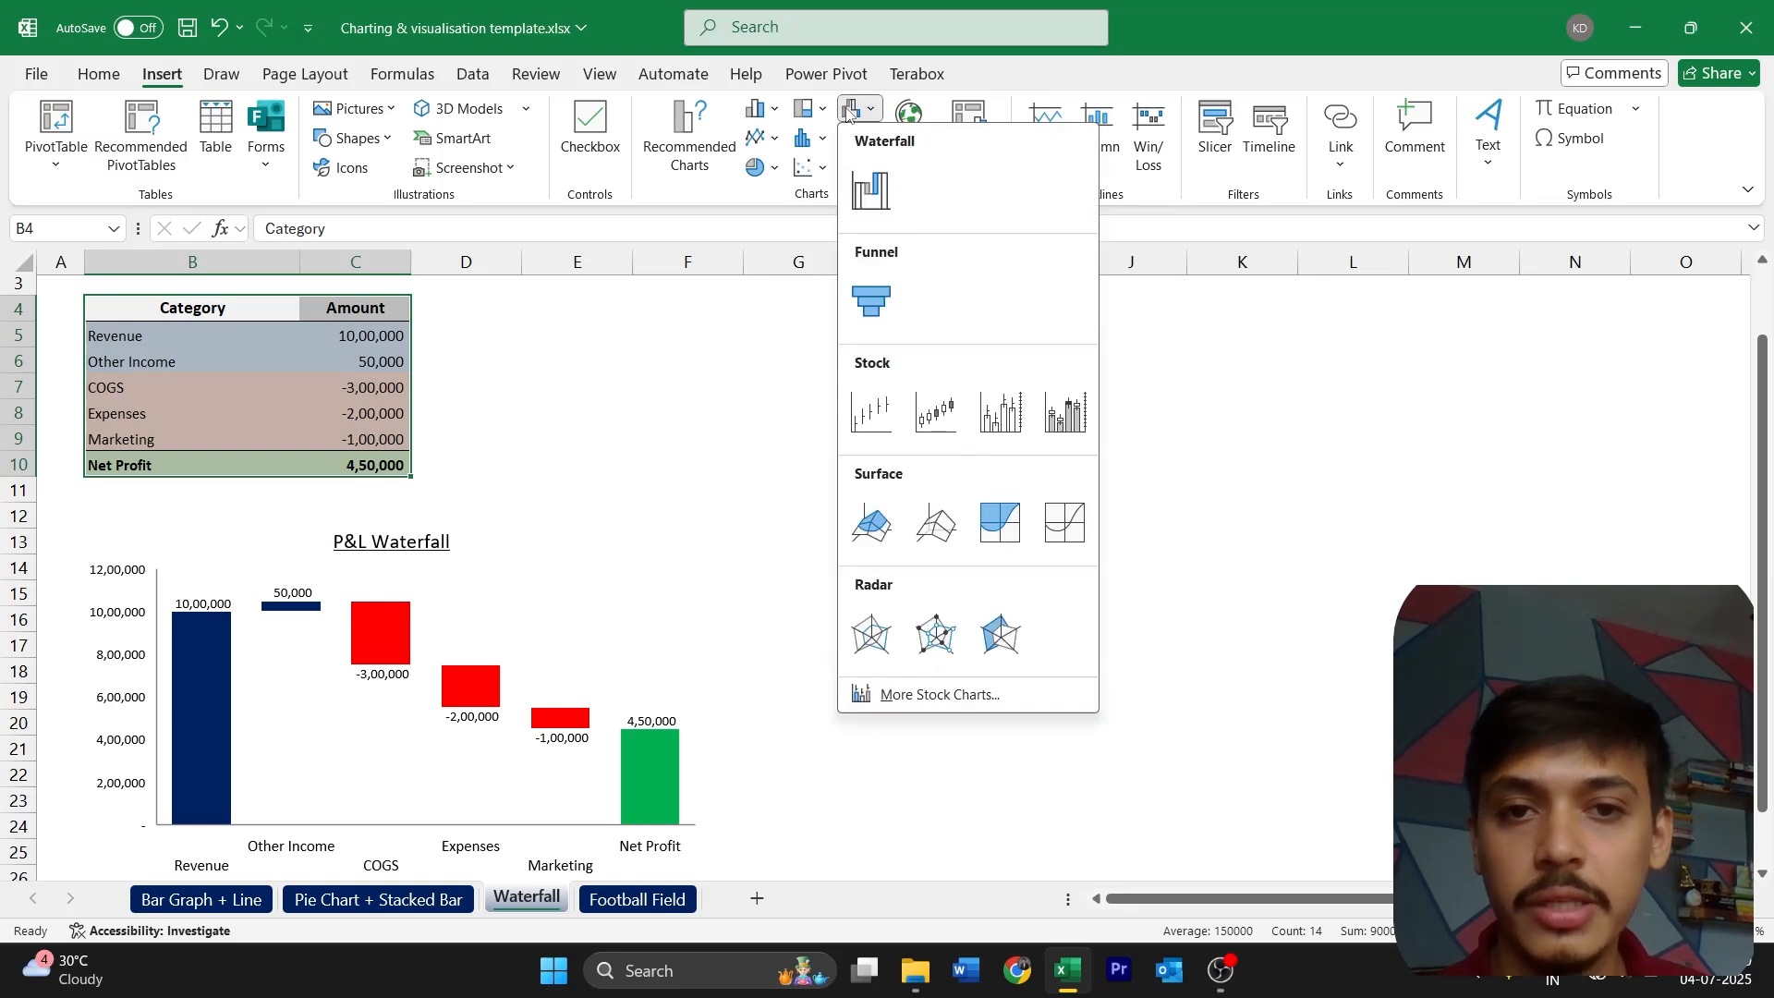
{"action": "left_click", "coordinate": [859, 182]}
{"action": "scroll", "coordinate": [948, 558], "scroll_direction": "down", "scroll_amount": 1}
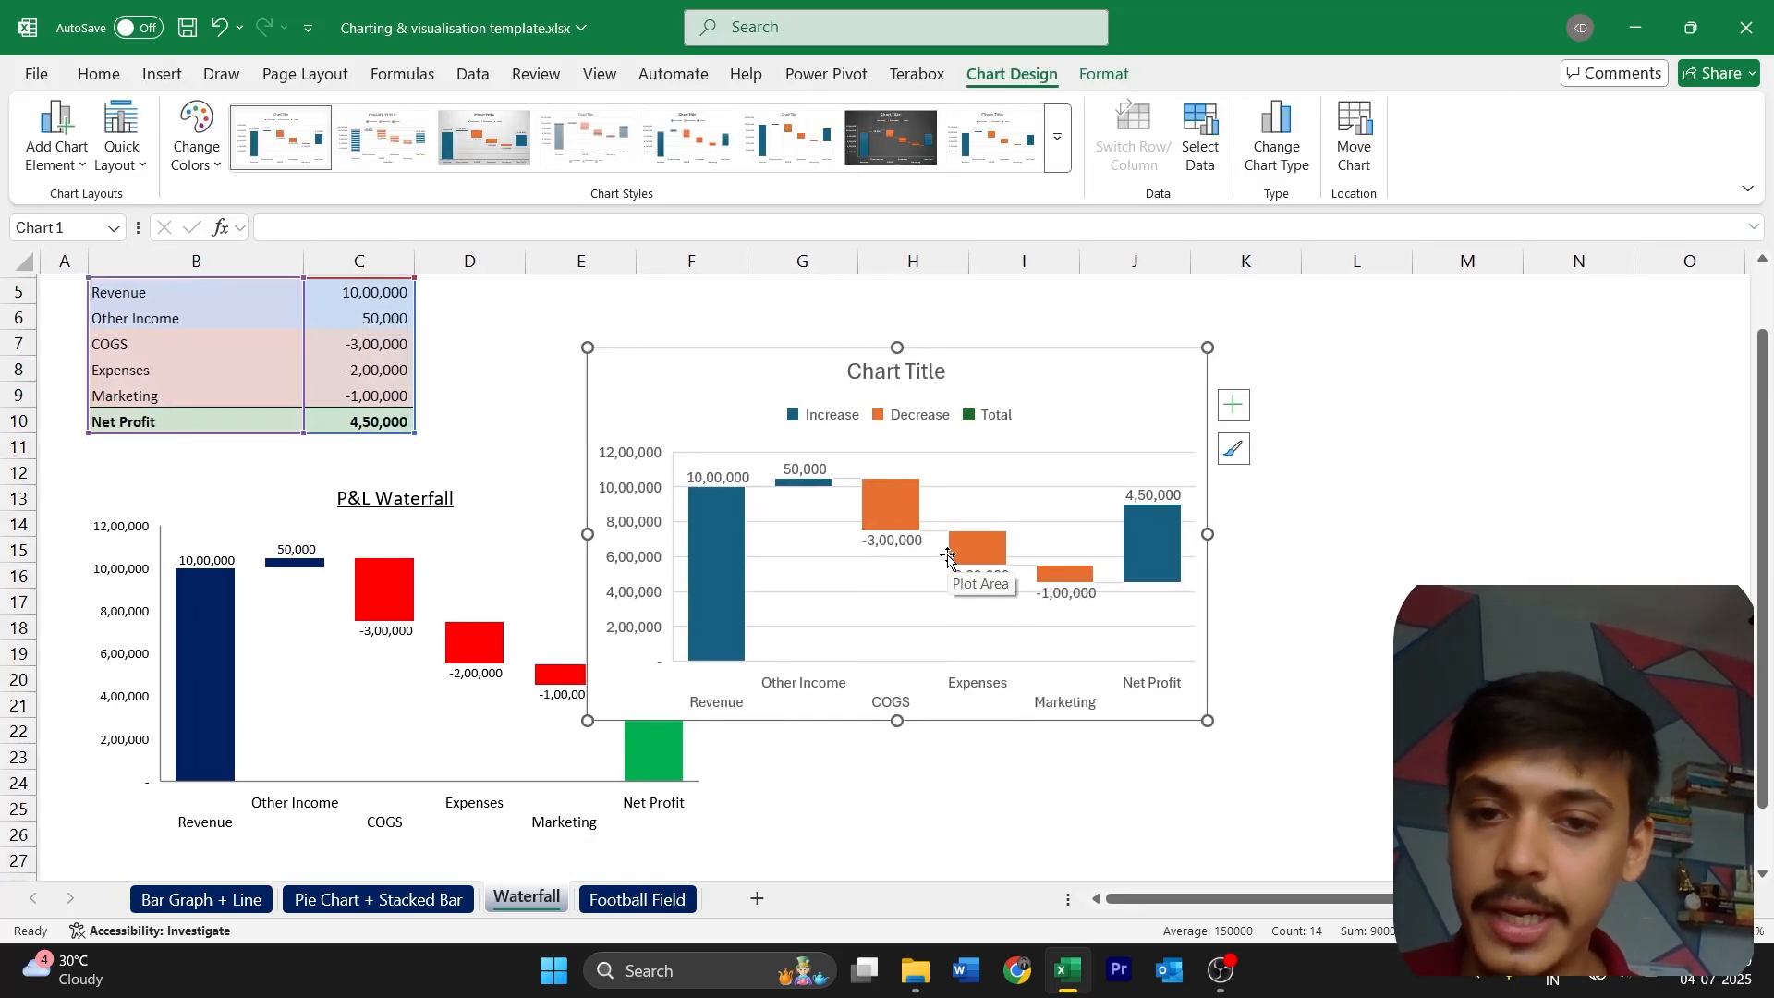
{"action": "left_click_drag", "start_coordinate": [1053, 373], "coordinate": [1234, 486]}
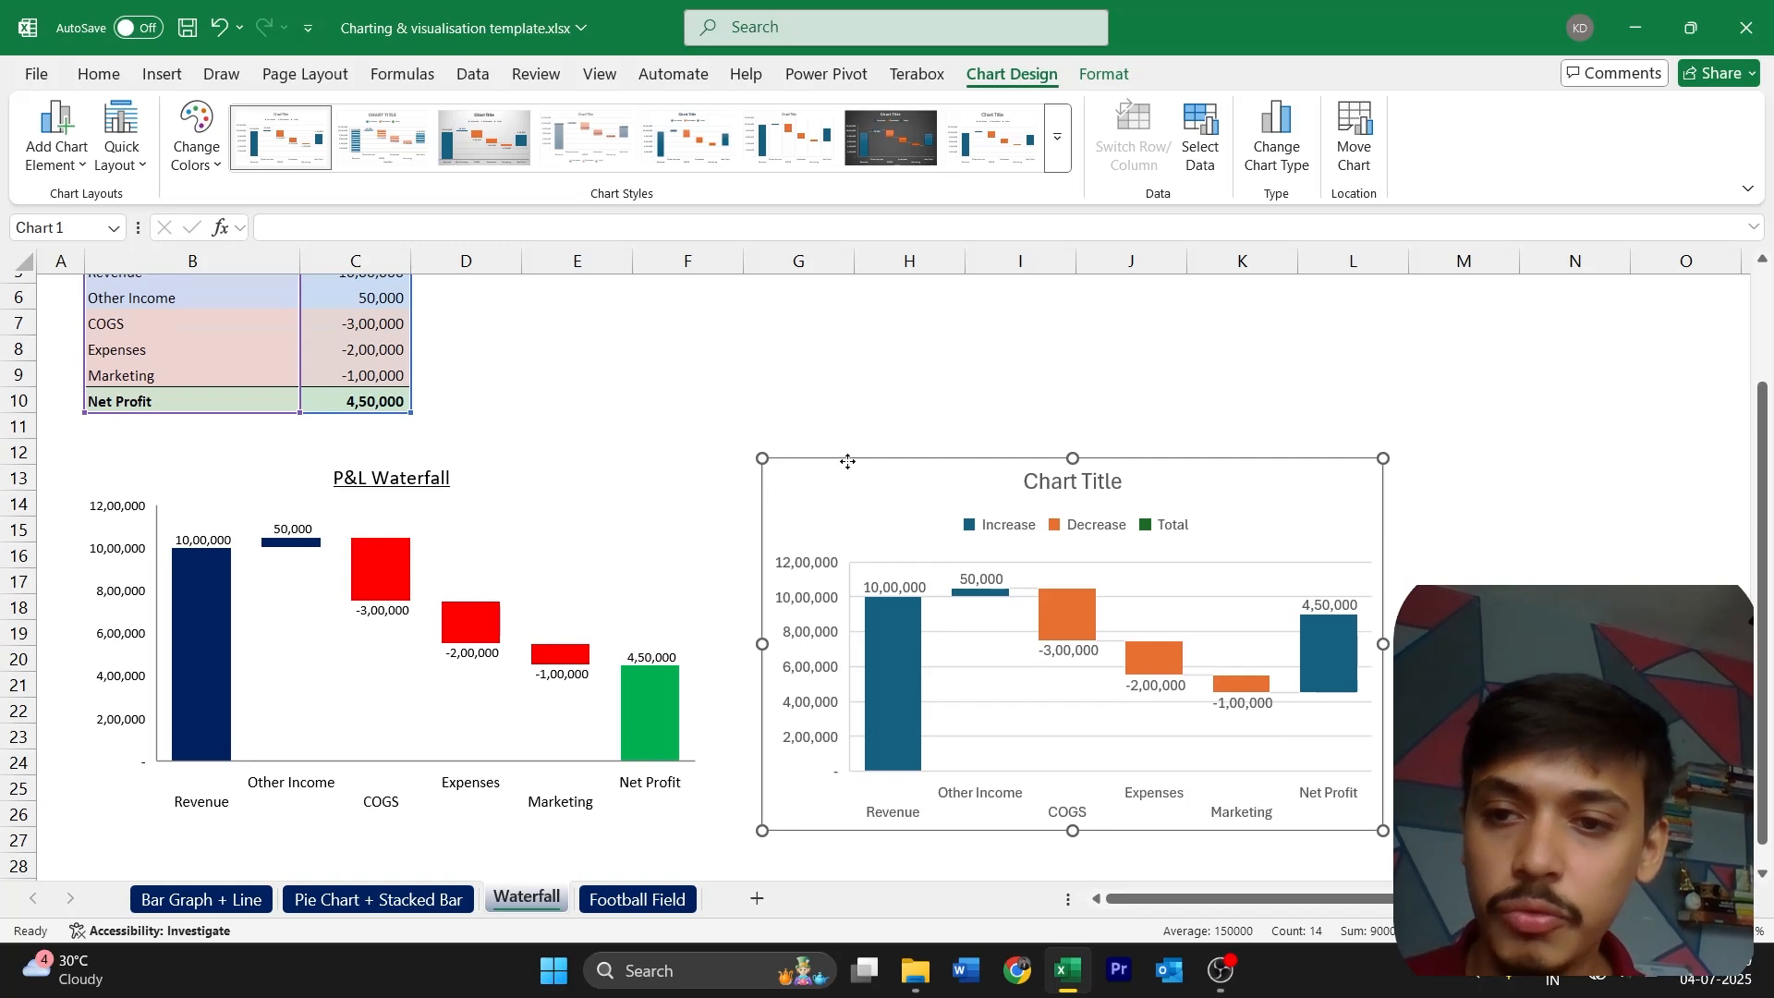
{"action": "left_click_drag", "start_coordinate": [833, 466], "coordinate": [866, 467]}
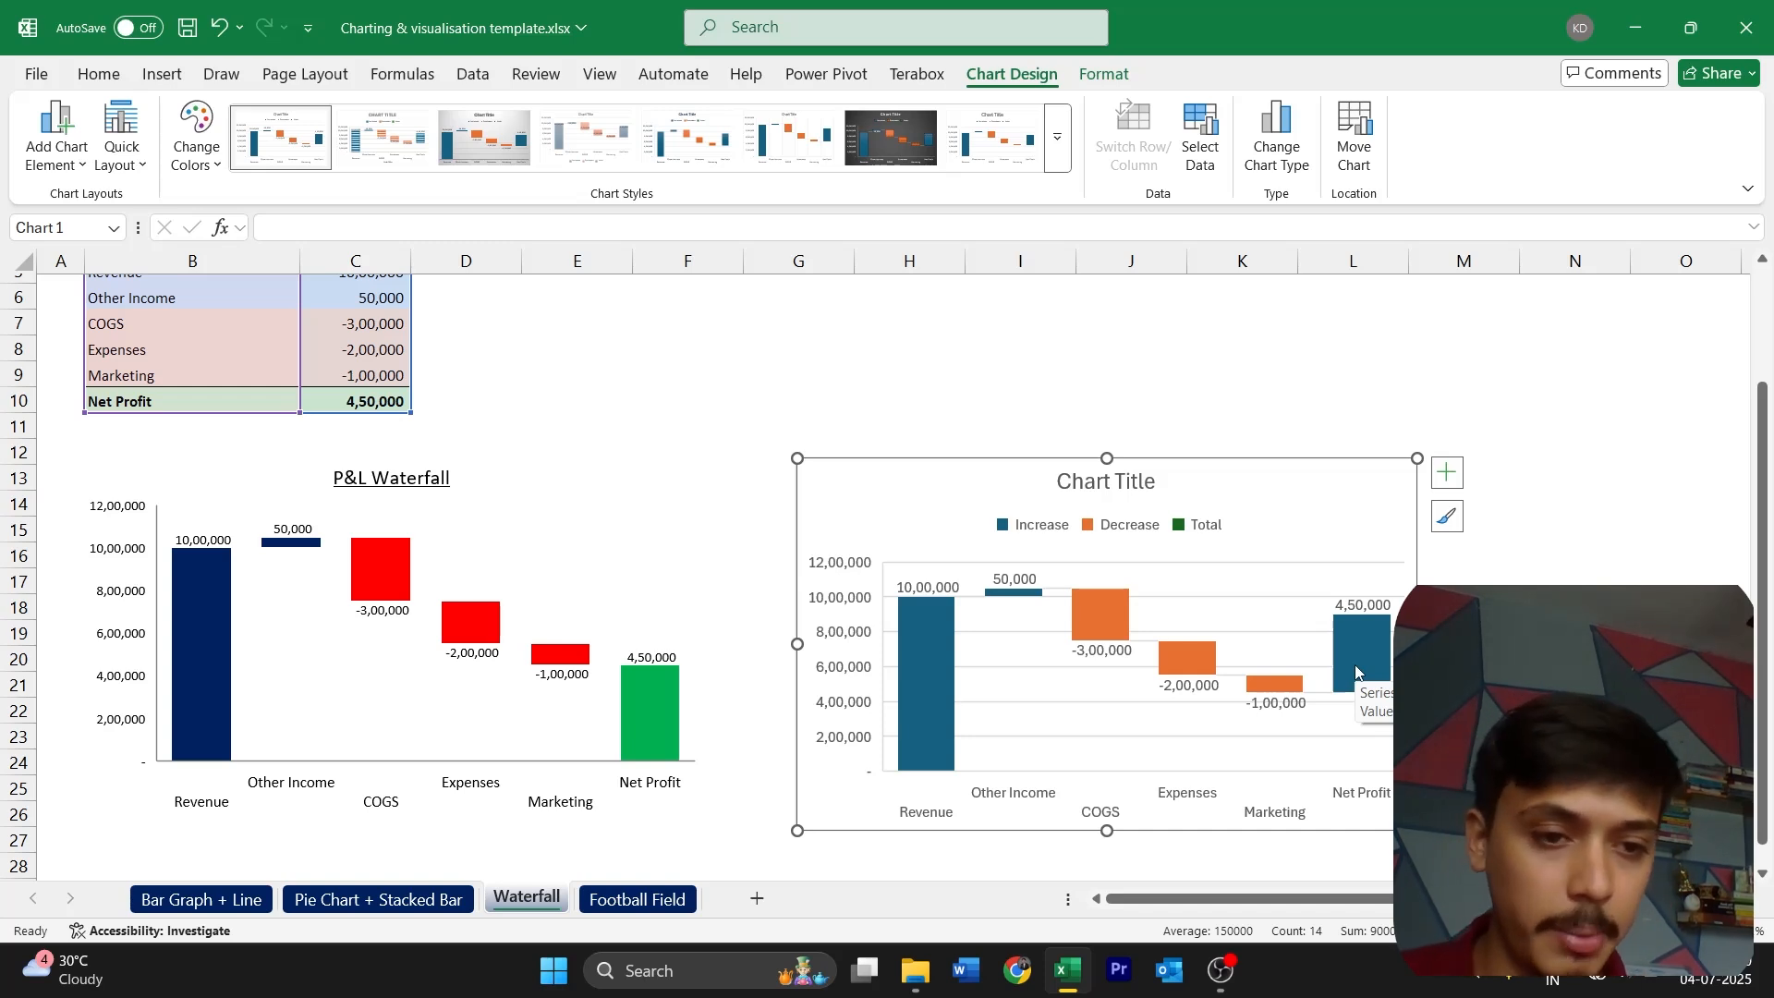
Set the Net Profit column of the new waterfall chart as a total
{"action": "scroll", "coordinate": [619, 463], "scroll_direction": "up", "scroll_amount": 1}
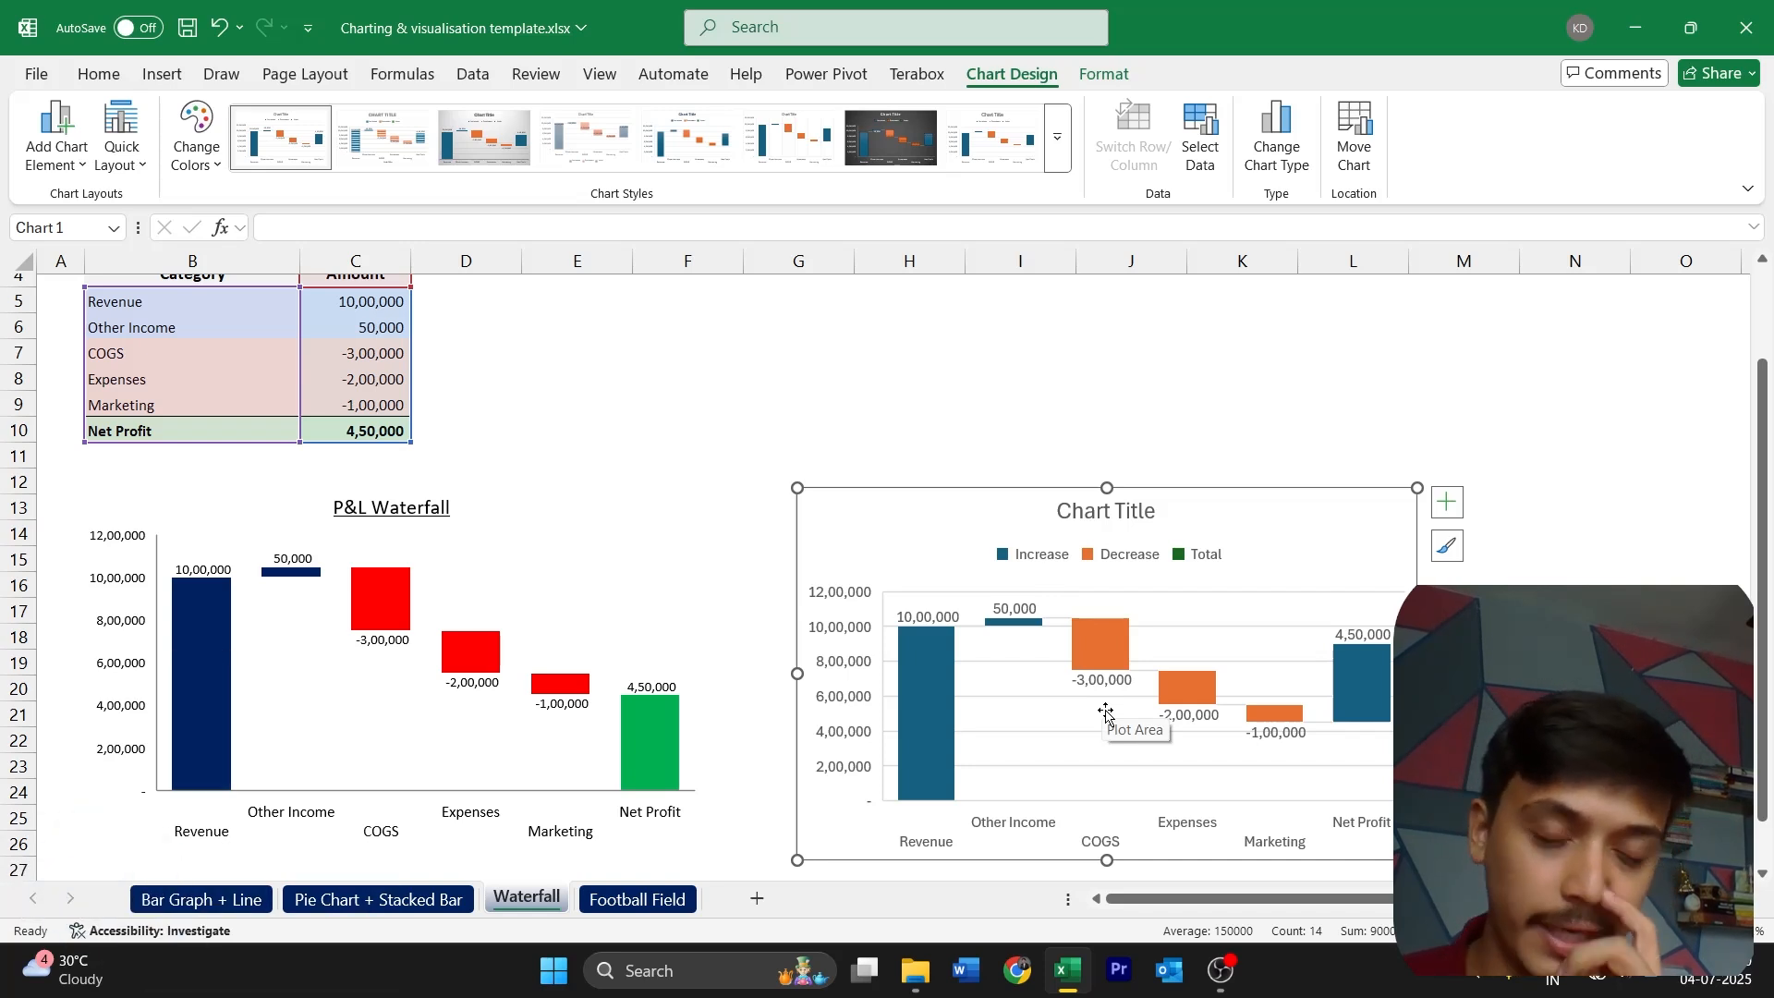
{"action": "right_click", "coordinate": [1353, 686]}
{"action": "key", "text": "Escape"}
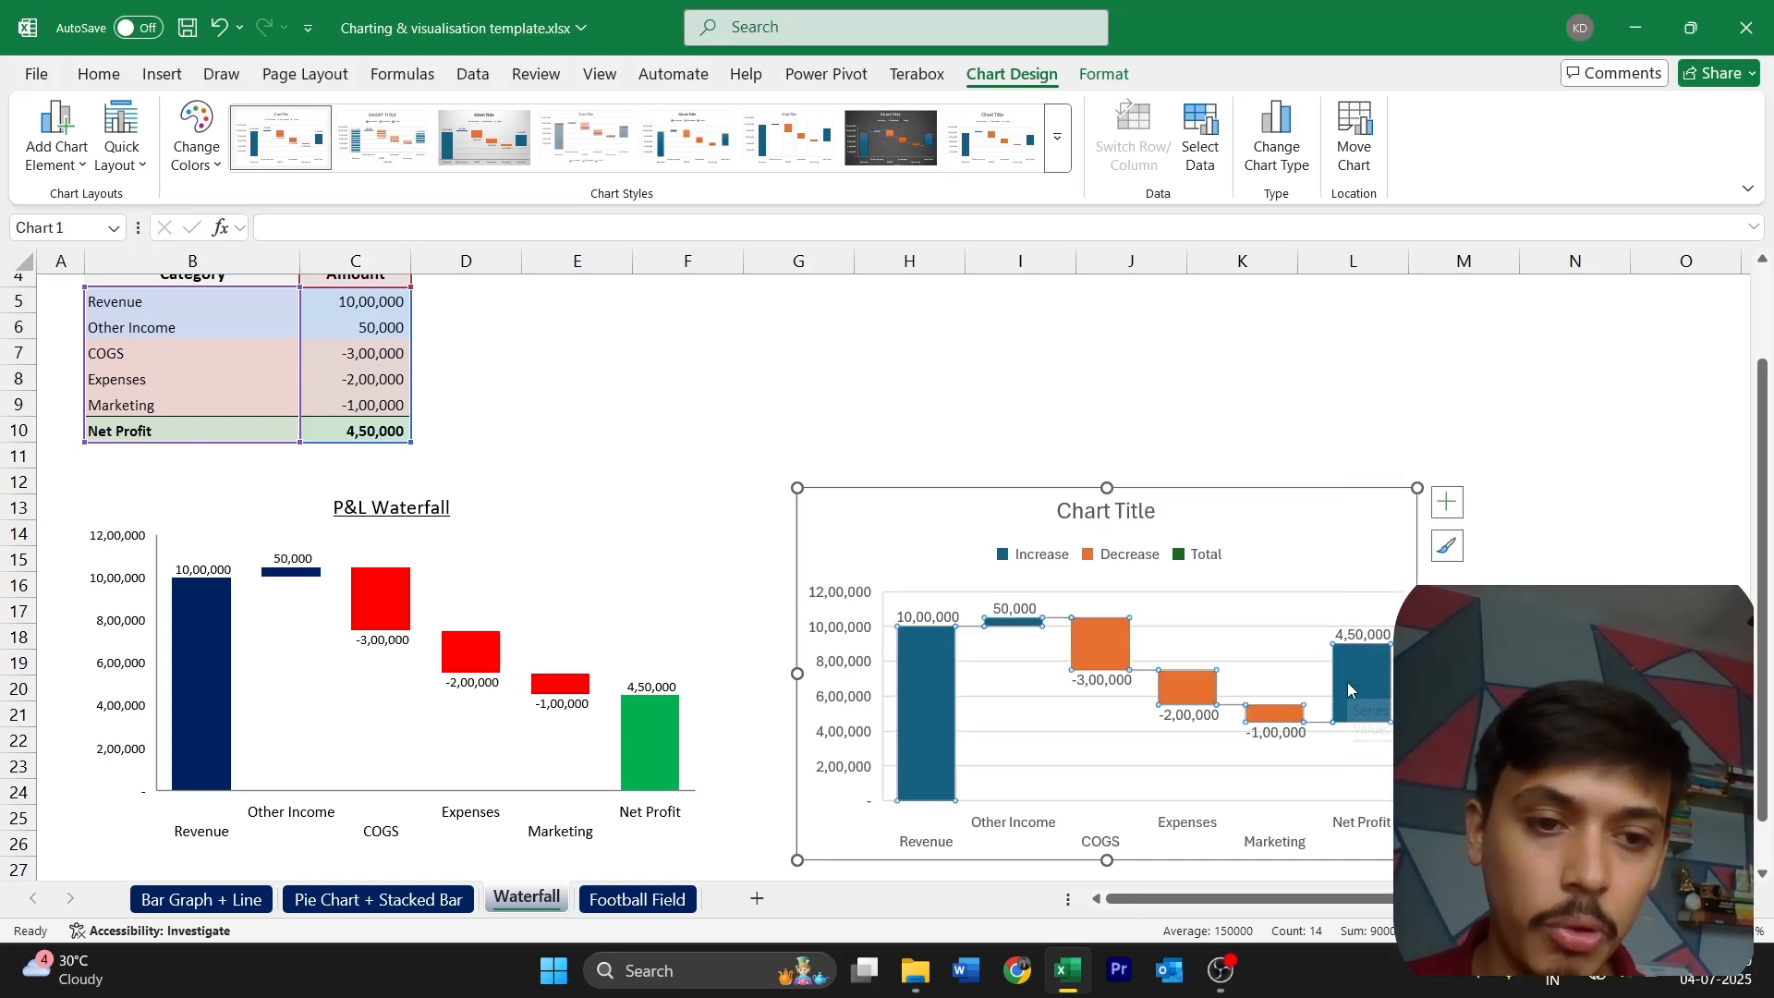
{"action": "left_click", "coordinate": [1354, 680]}
{"action": "right_click", "coordinate": [1354, 680]}
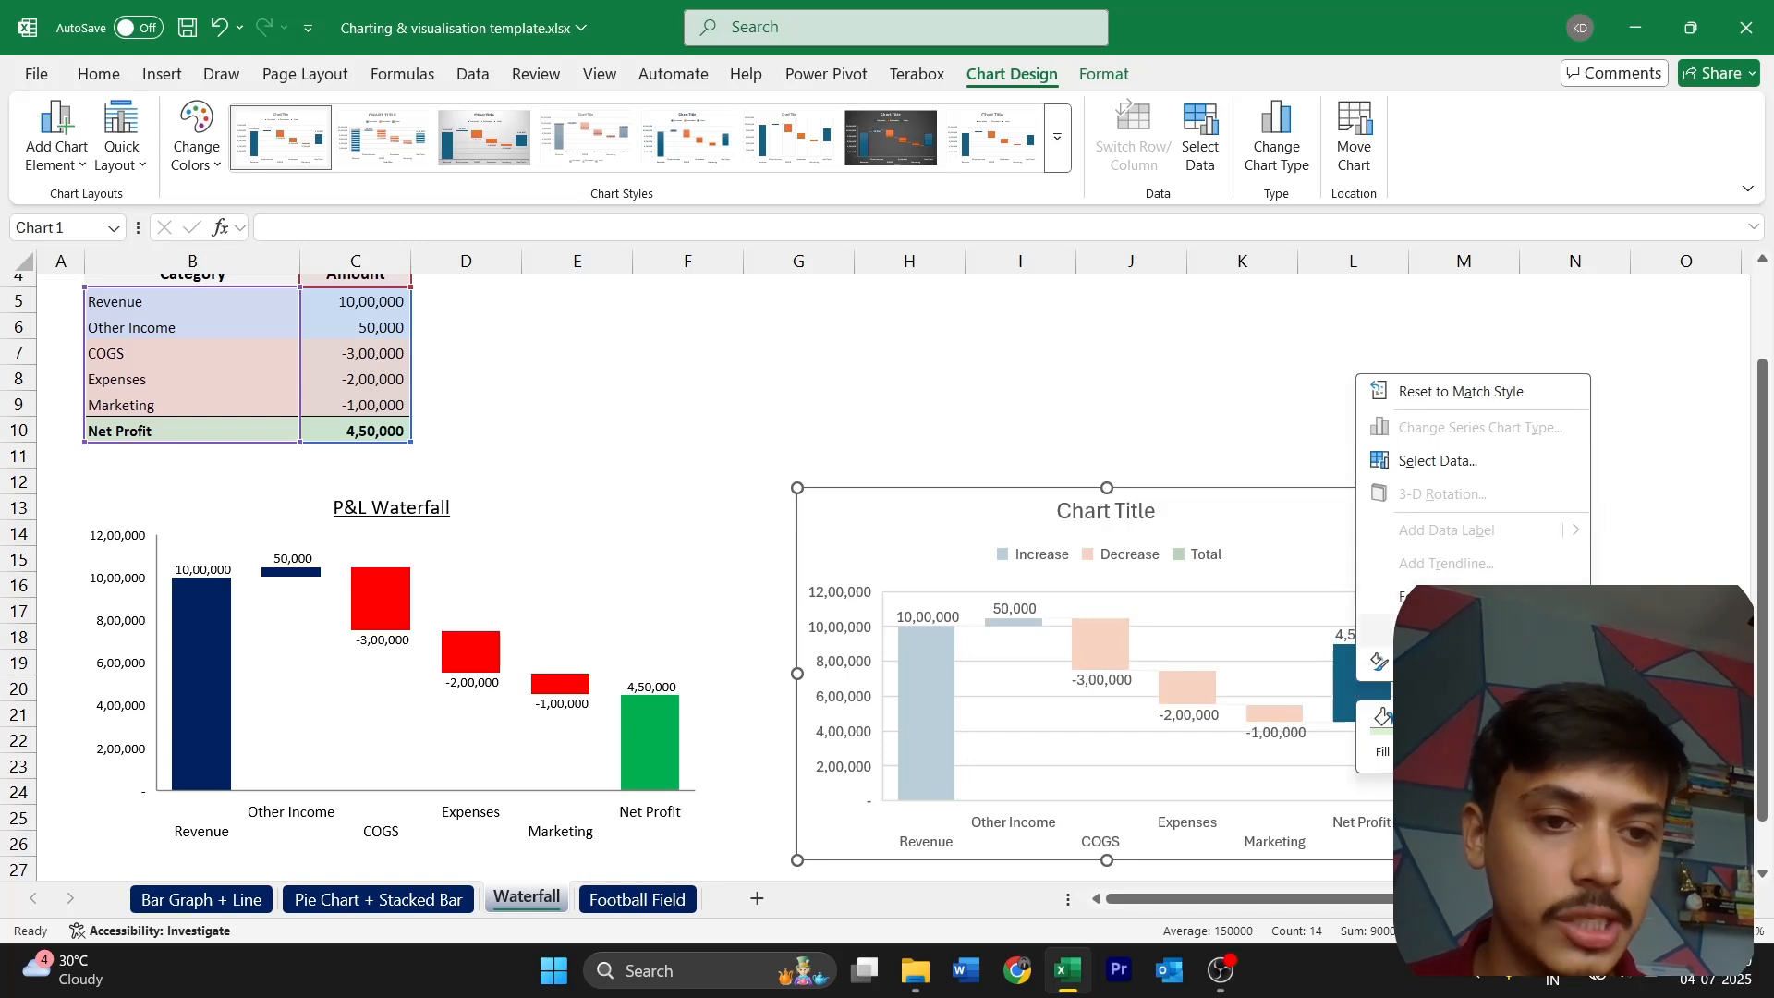
{"action": "left_click", "coordinate": [1459, 630]}
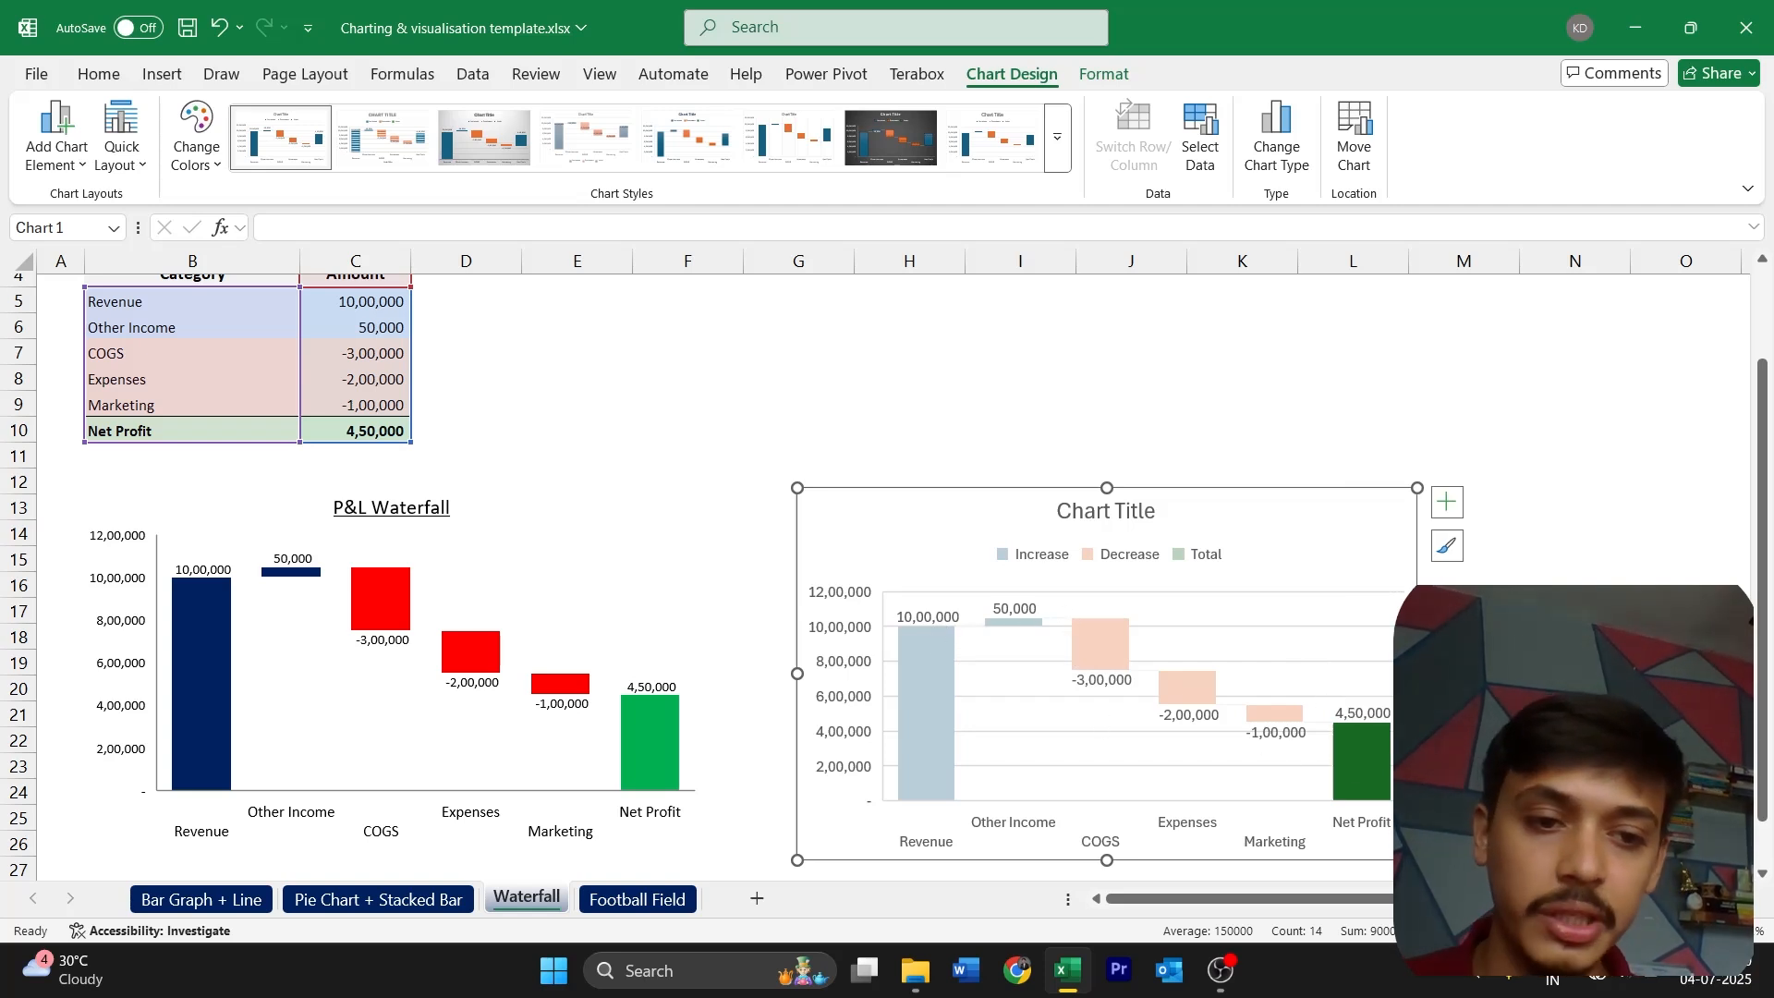
{"action": "left_click", "coordinate": [1427, 689]}
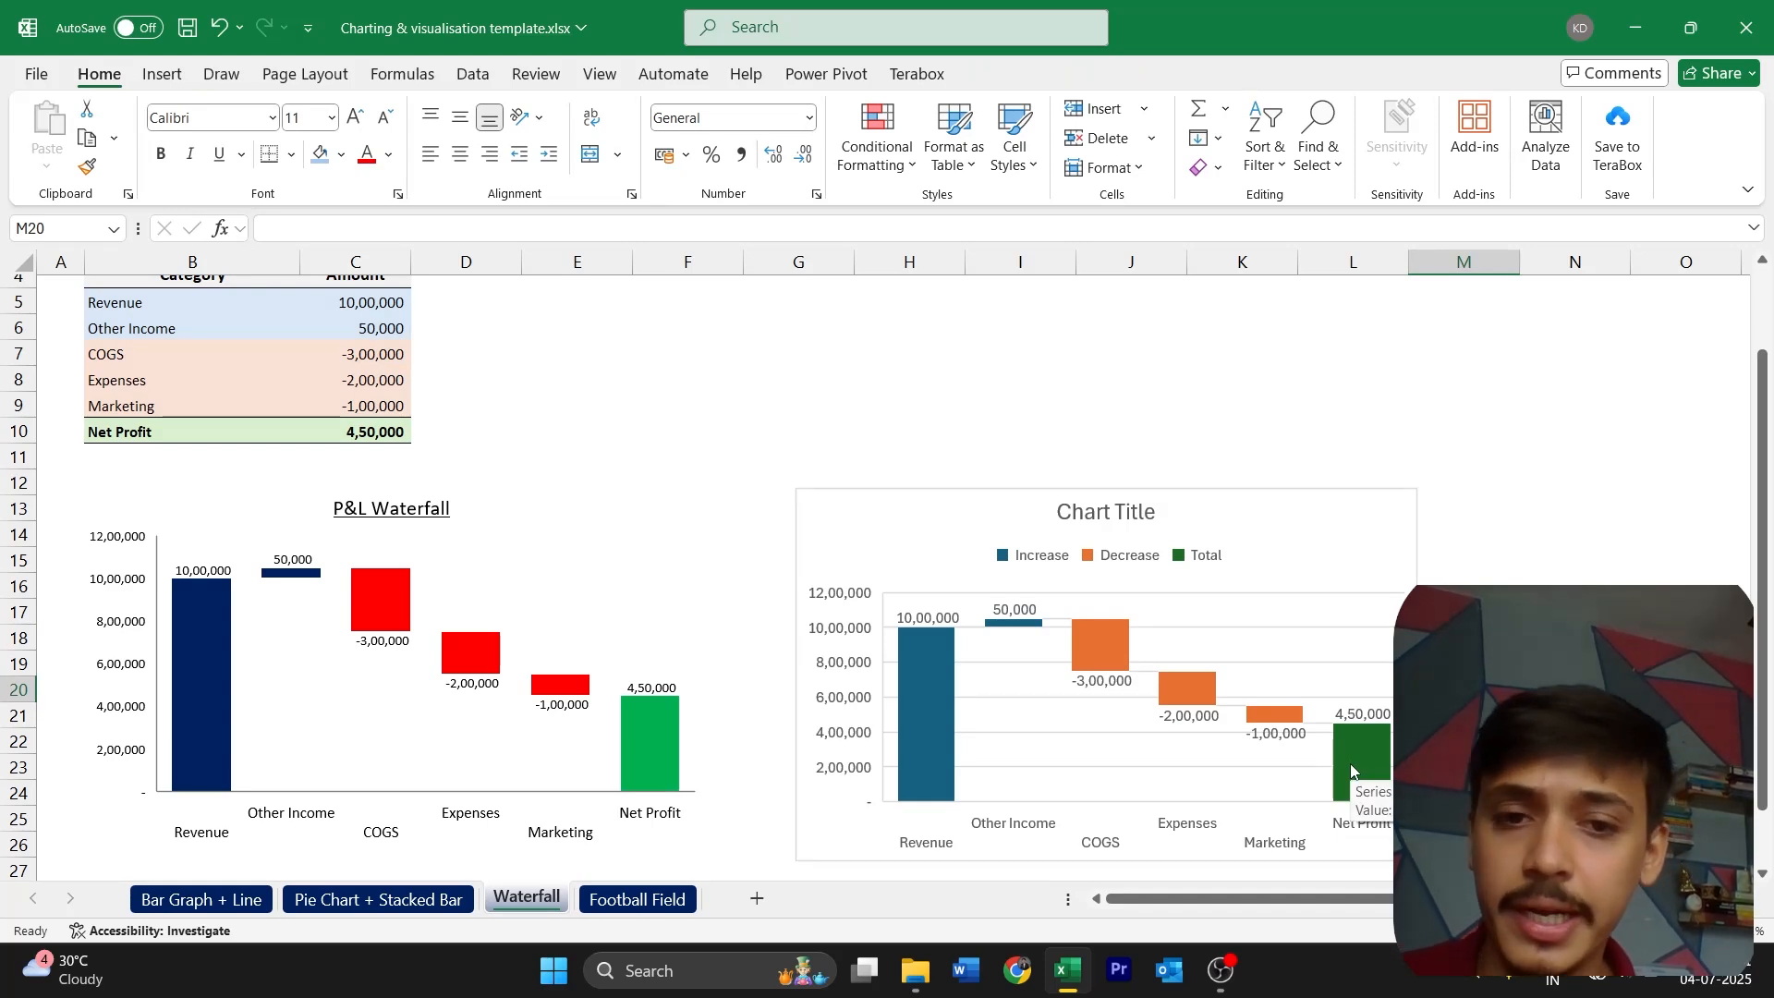
Set all text in the new waterfall chart to black Calibri
{"action": "left_click", "coordinate": [1384, 506]}
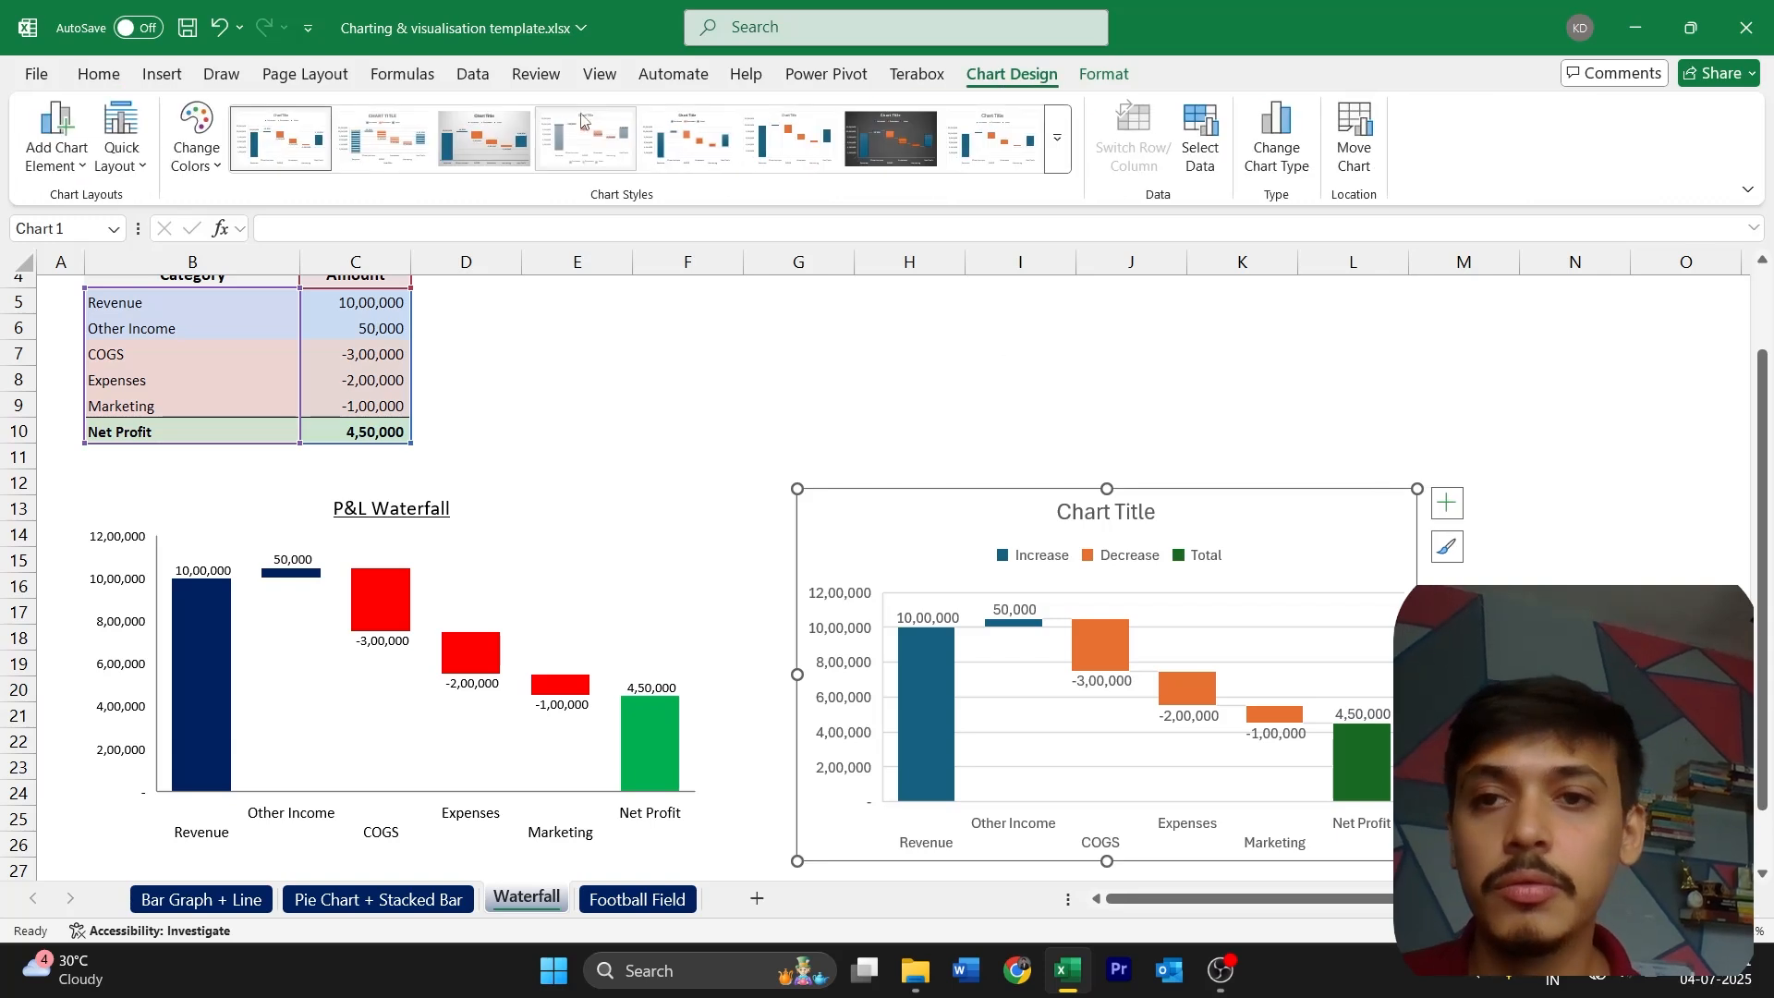
{"action": "left_click", "coordinate": [99, 74]}
{"action": "left_click", "coordinate": [242, 117]}
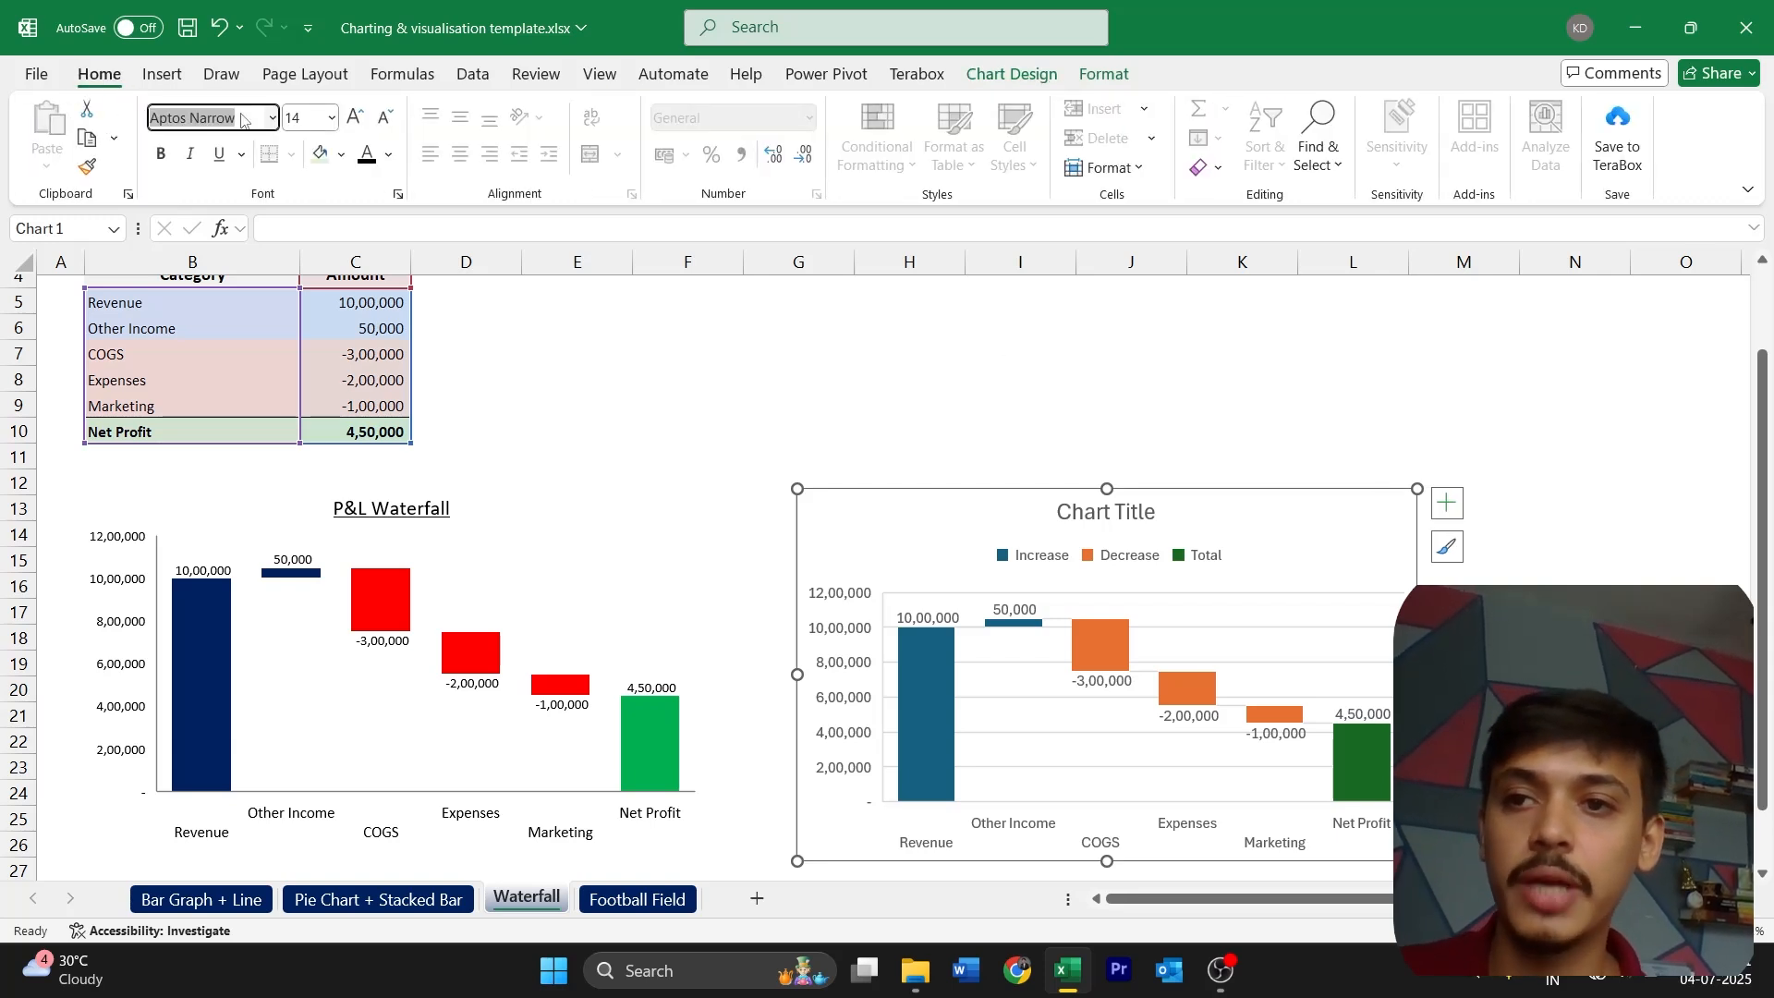
{"action": "type", "text": "Calibri"}
{"action": "key", "text": "Return"}
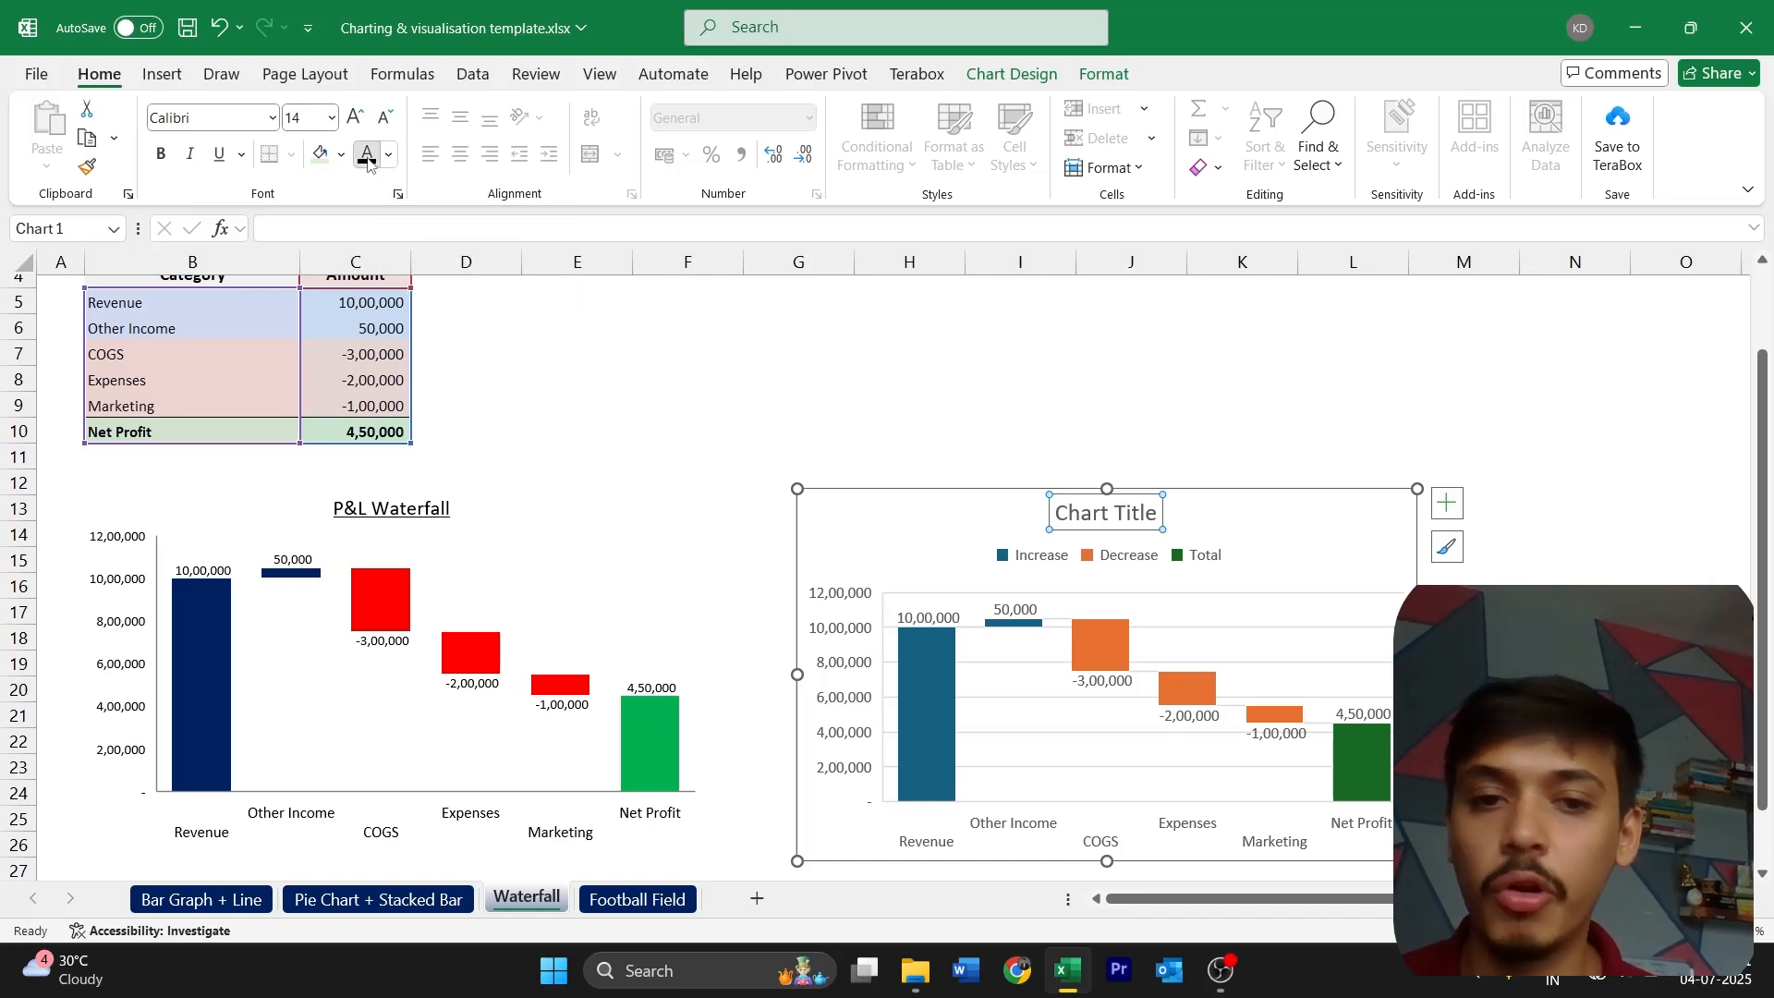
{"action": "key", "text": "Escape"}
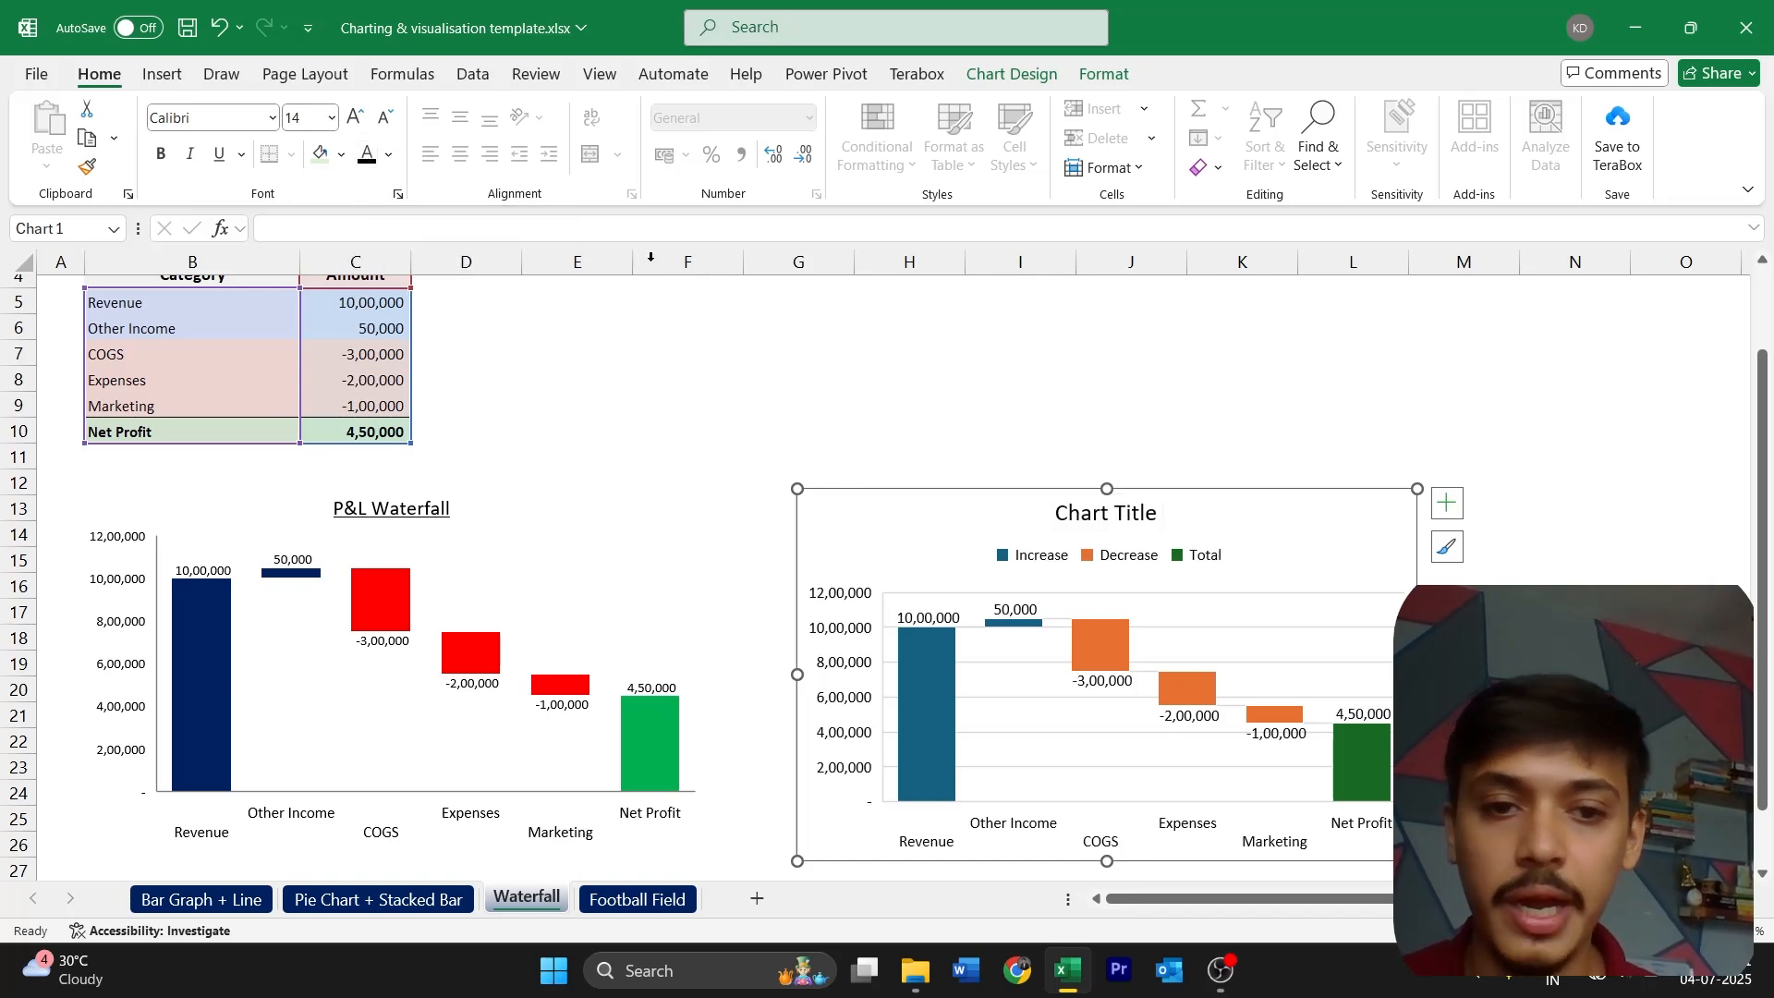
Delete the new waterfall chart's legend and title the chart "P&L Waterfall"
{"action": "left_click", "coordinate": [1020, 554]}
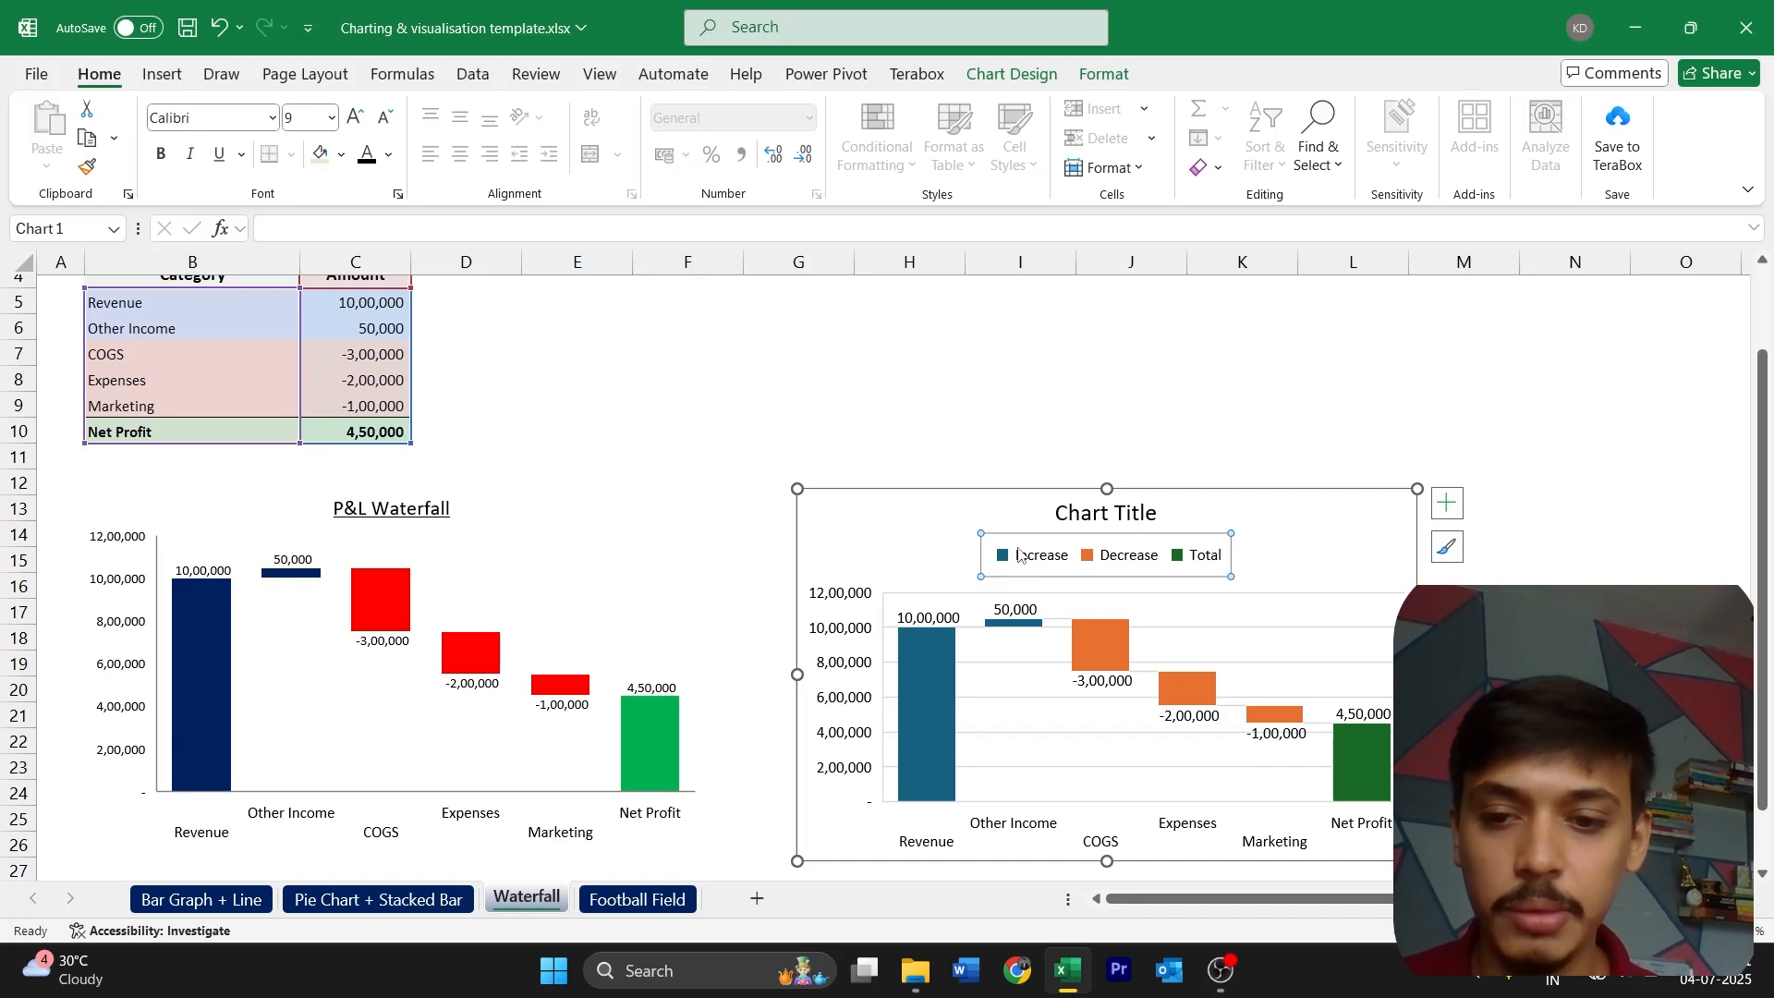
{"action": "key", "text": "Delete"}
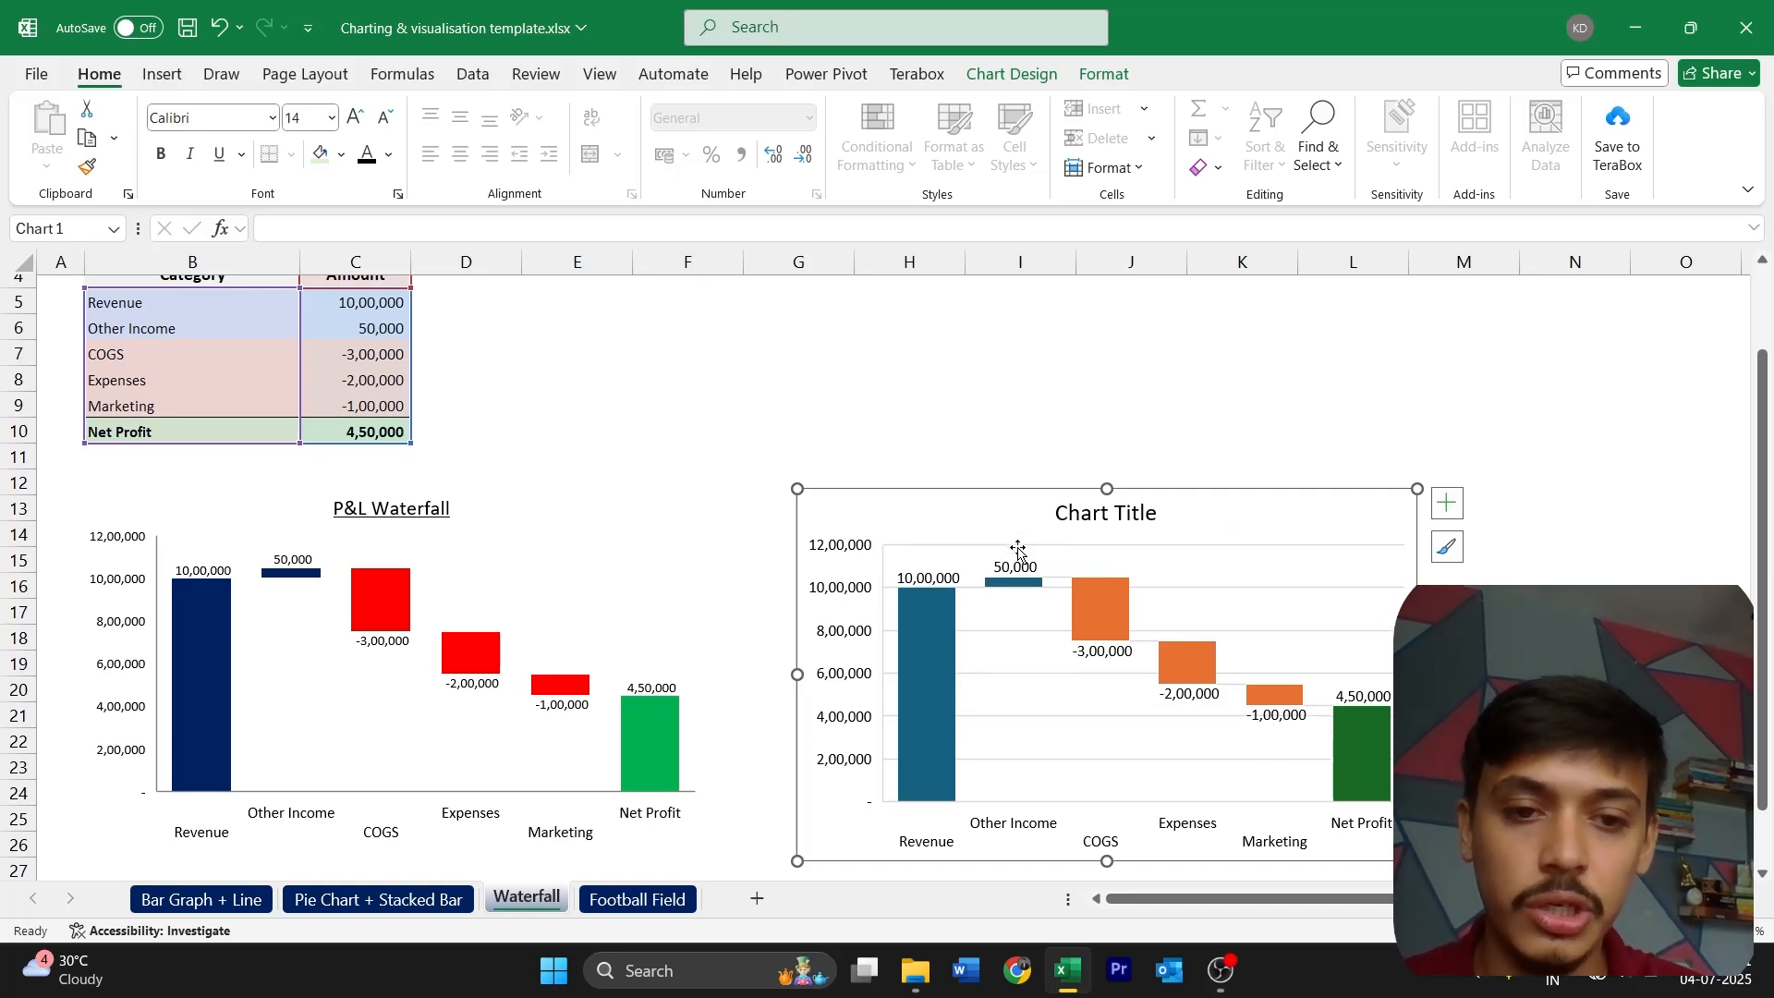
{"action": "left_click", "coordinate": [1117, 527]}
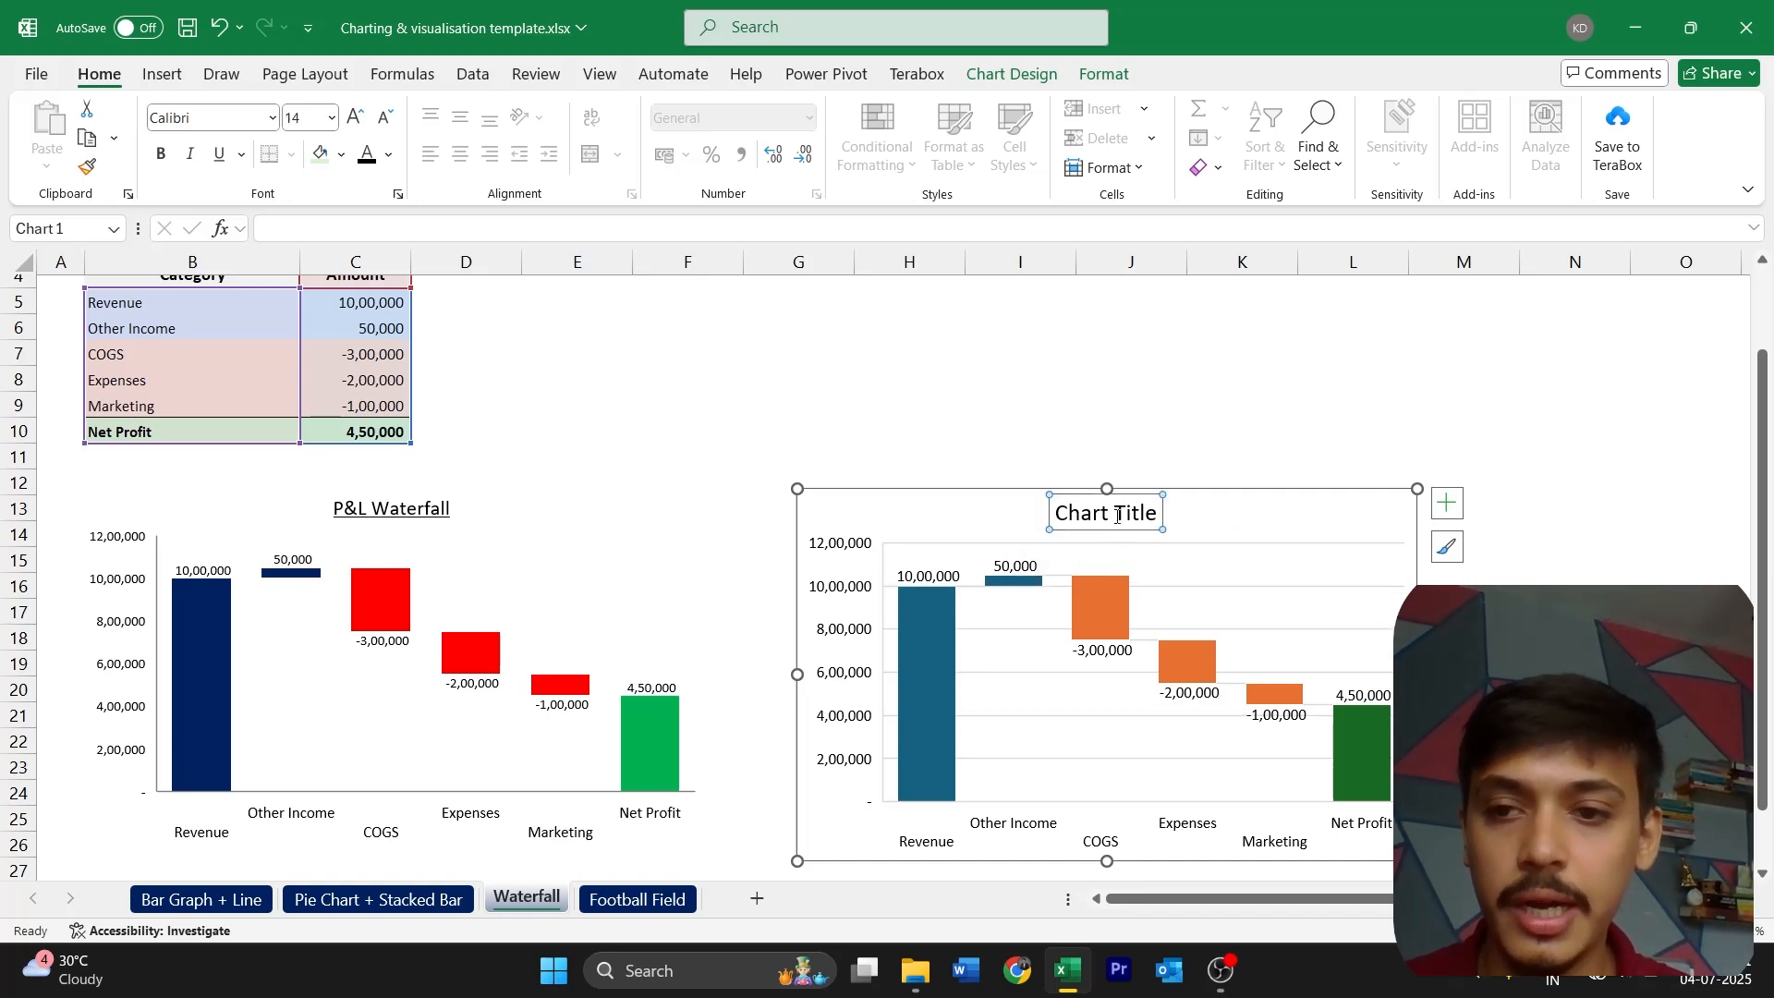
{"action": "triple_click", "coordinate": [1118, 515]}
{"action": "type", "text": "P&"}
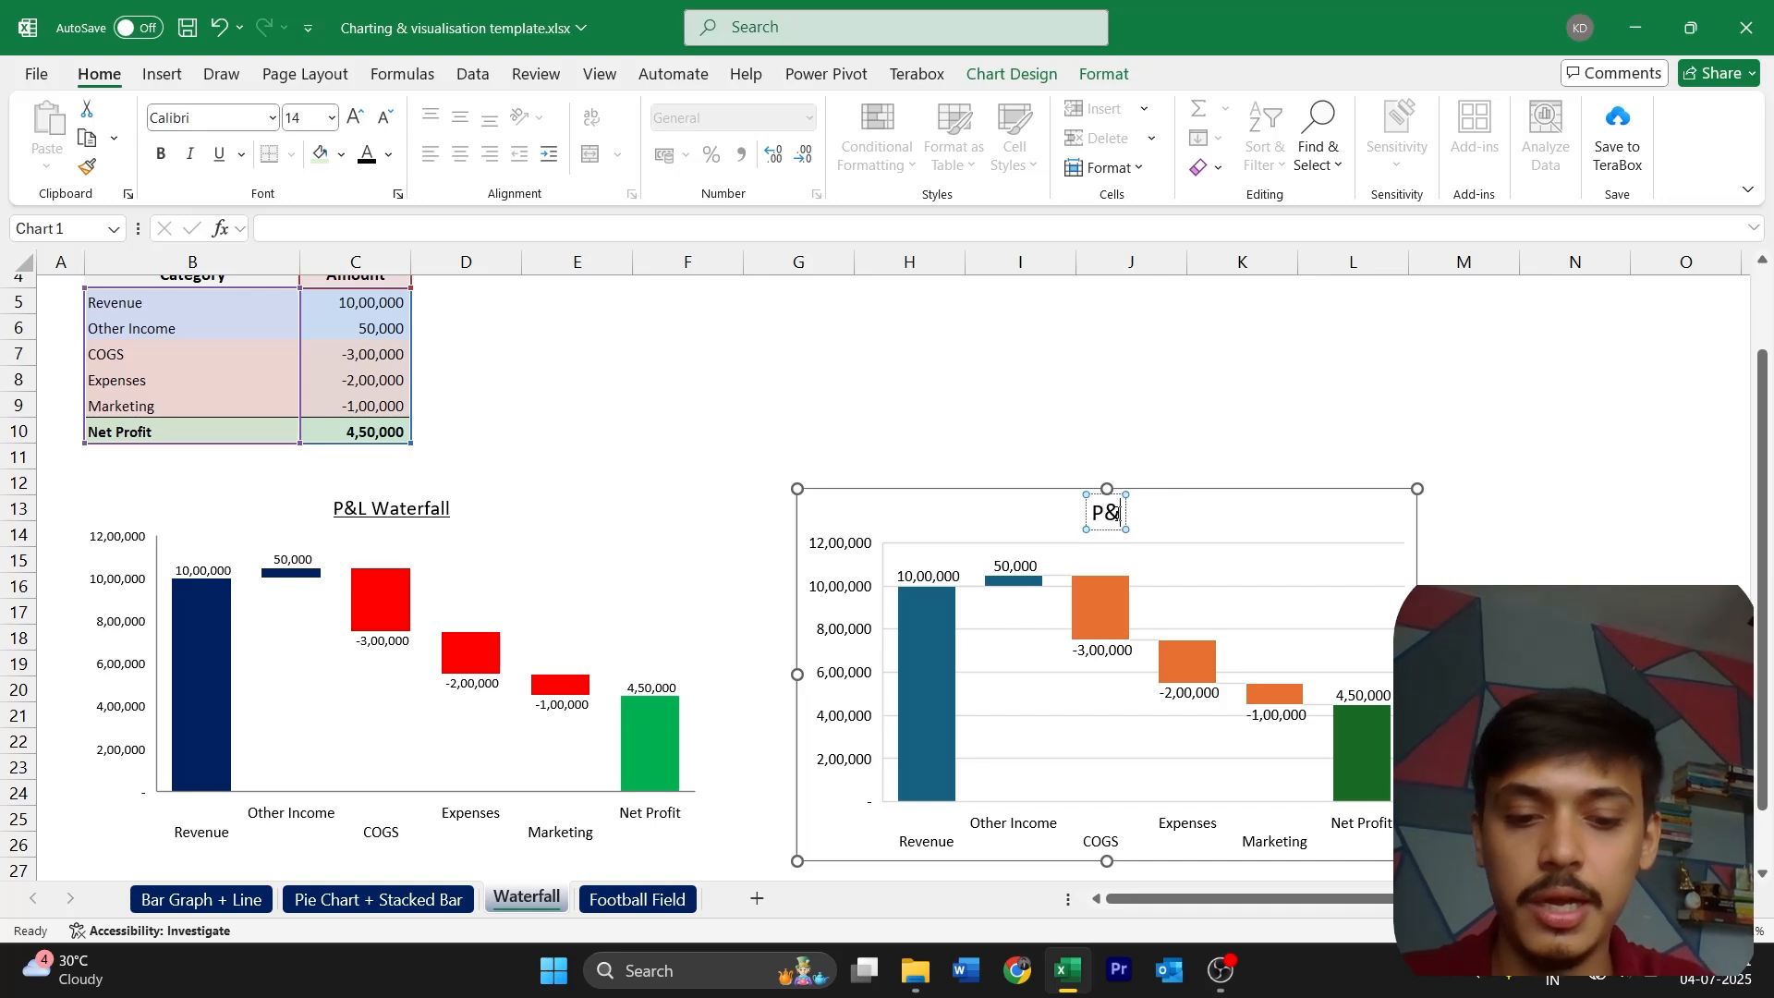
{"action": "type", "text": "L Waterfall"}
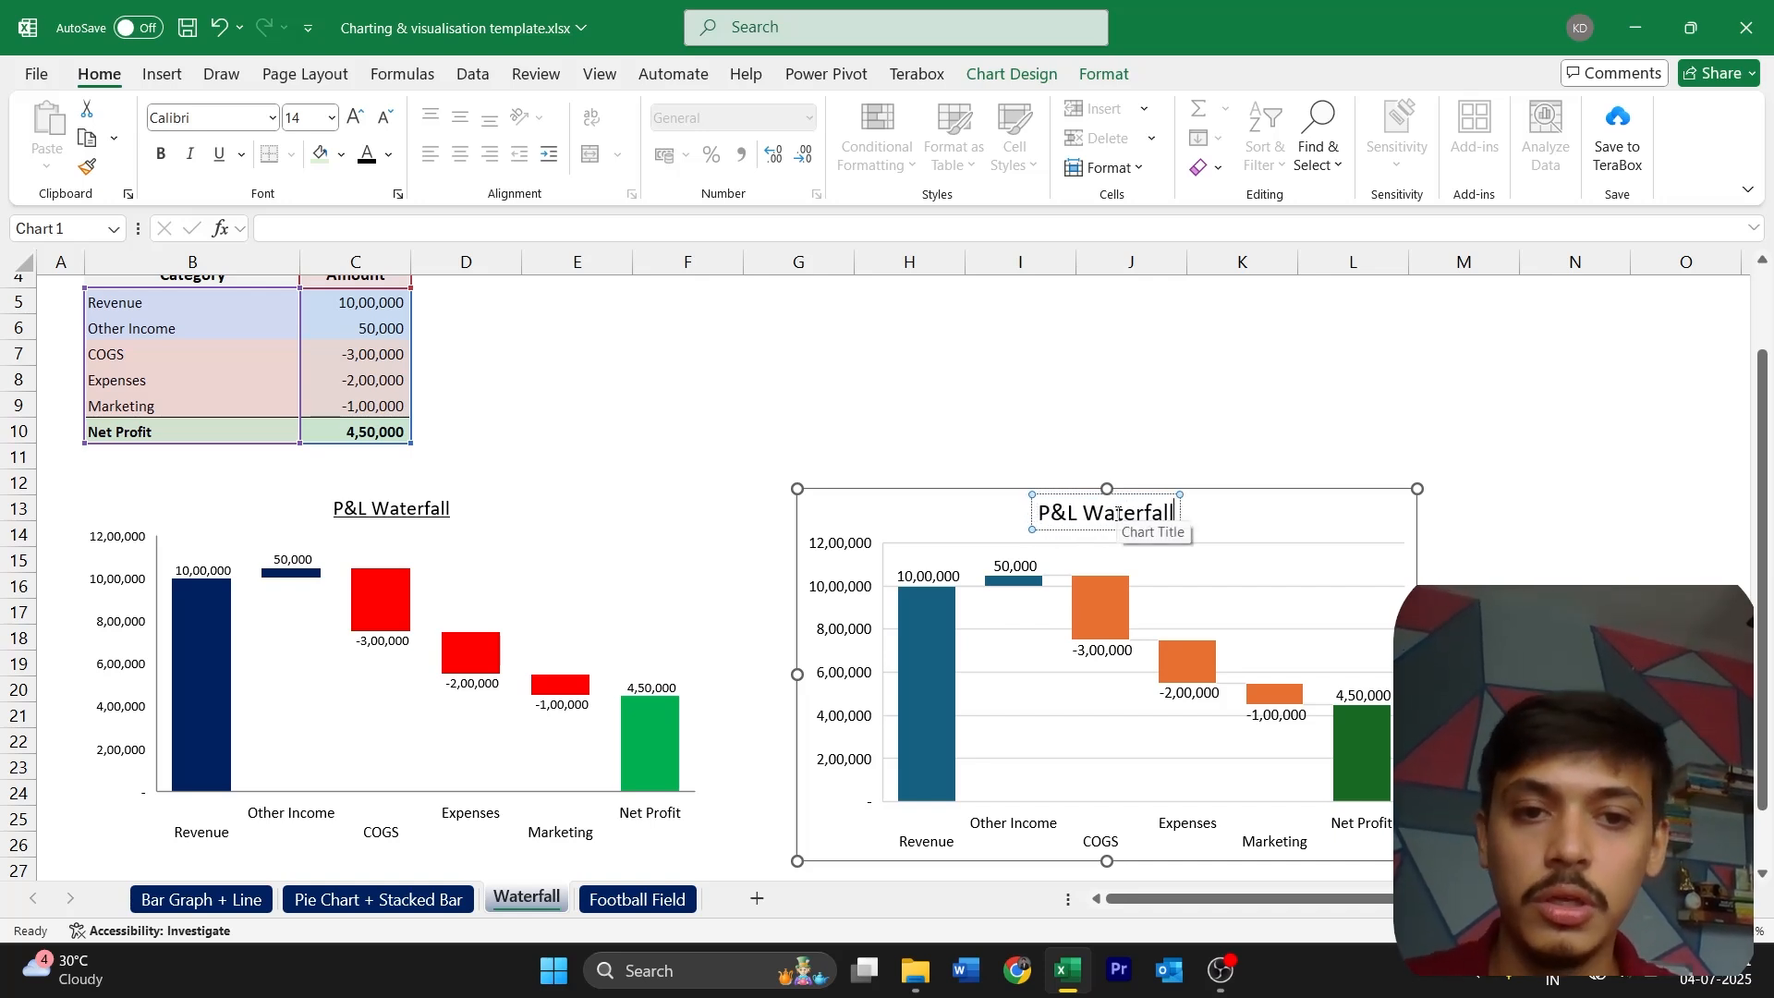
{"action": "key", "text": "Escape"}
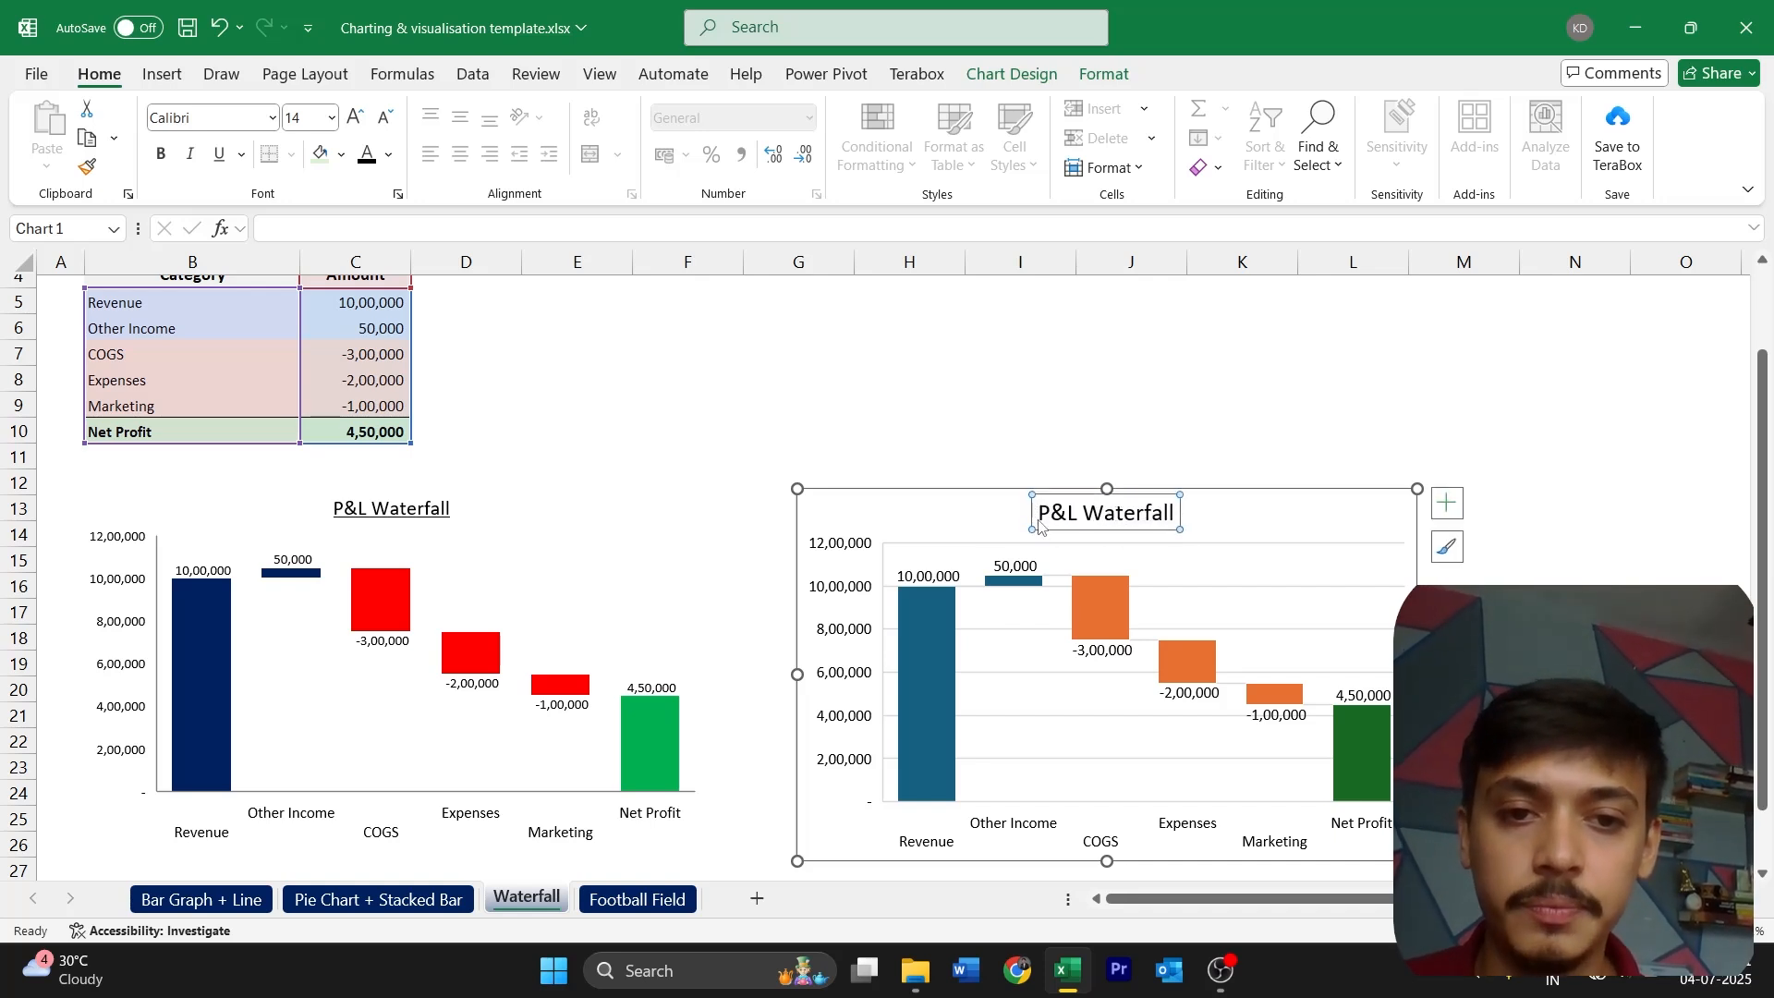
{"action": "key", "text": "Escape"}
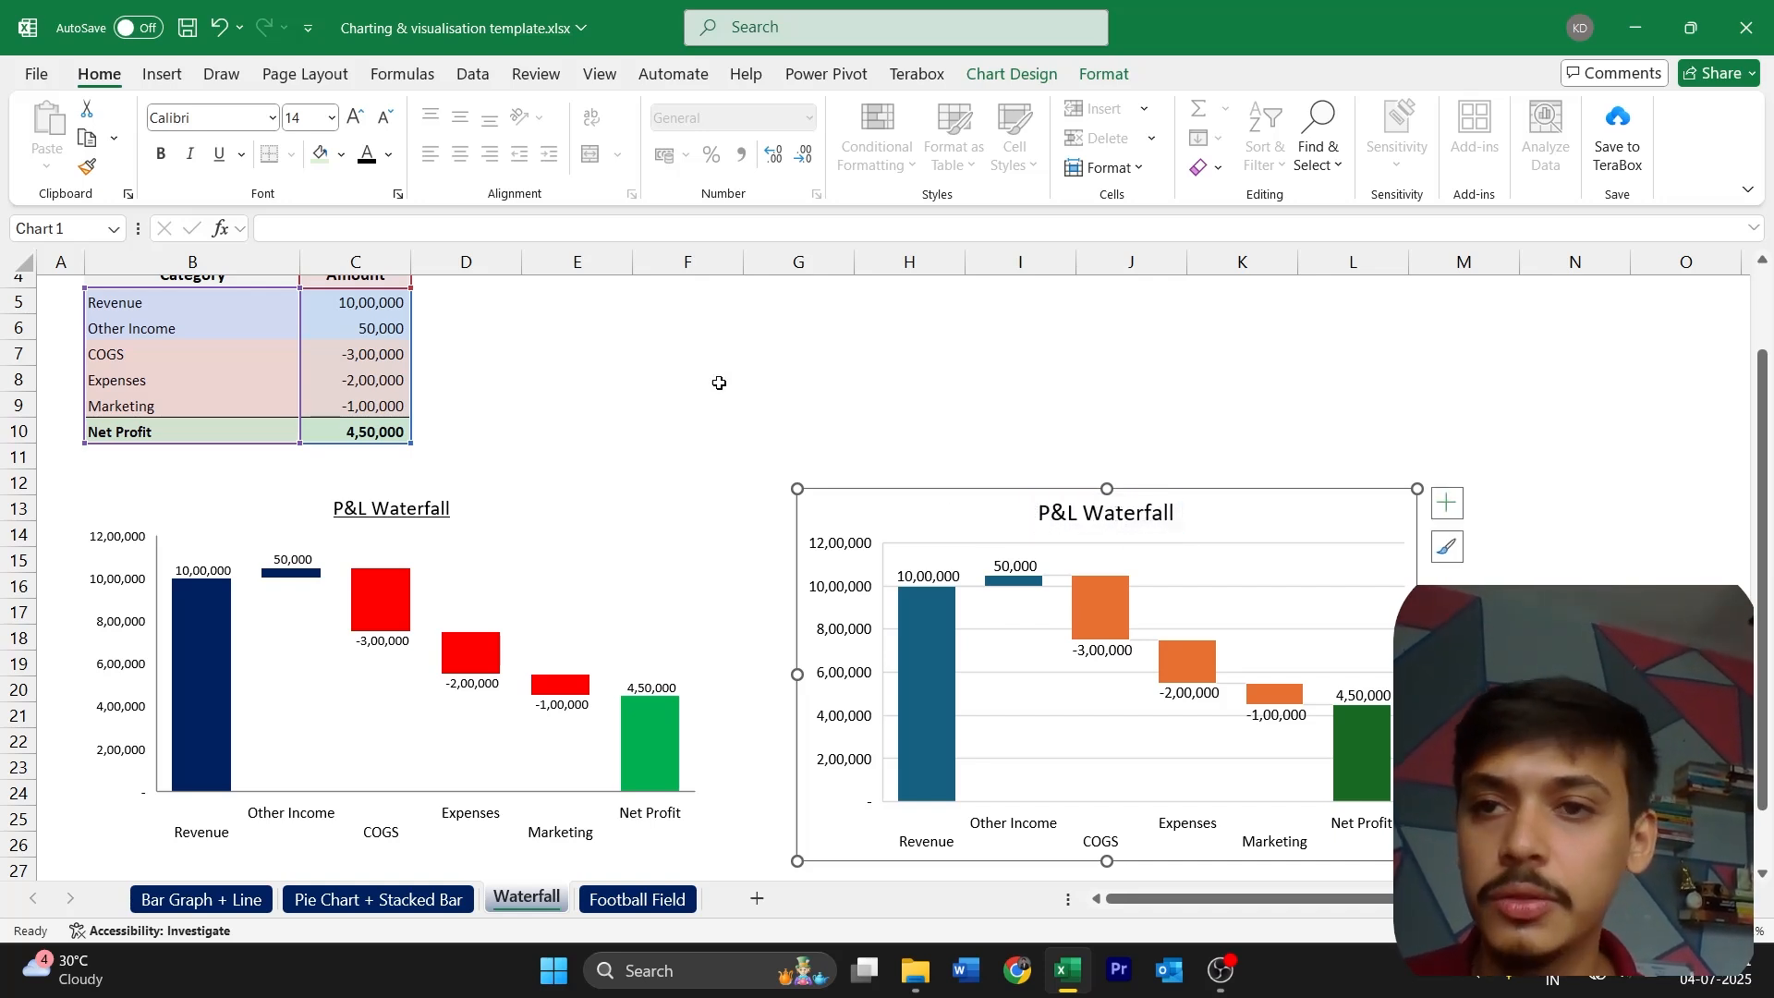
{"action": "left_click", "coordinate": [387, 120]}
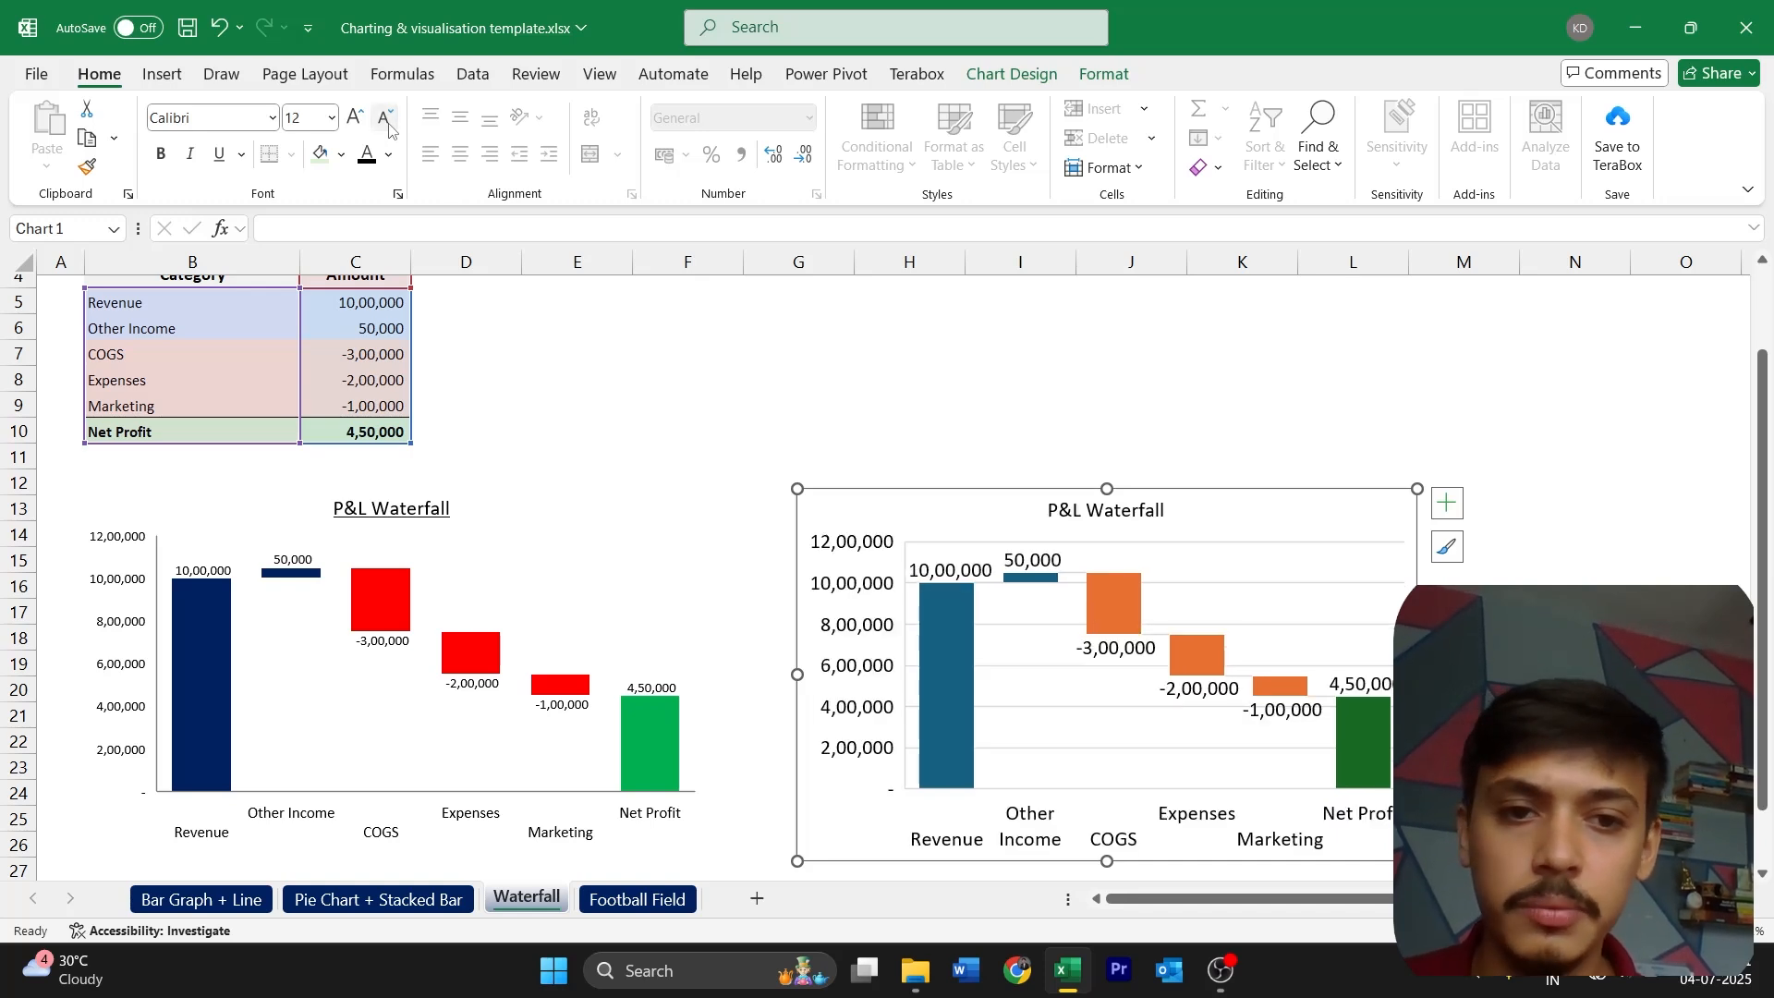
{"action": "left_click", "coordinate": [219, 155]}
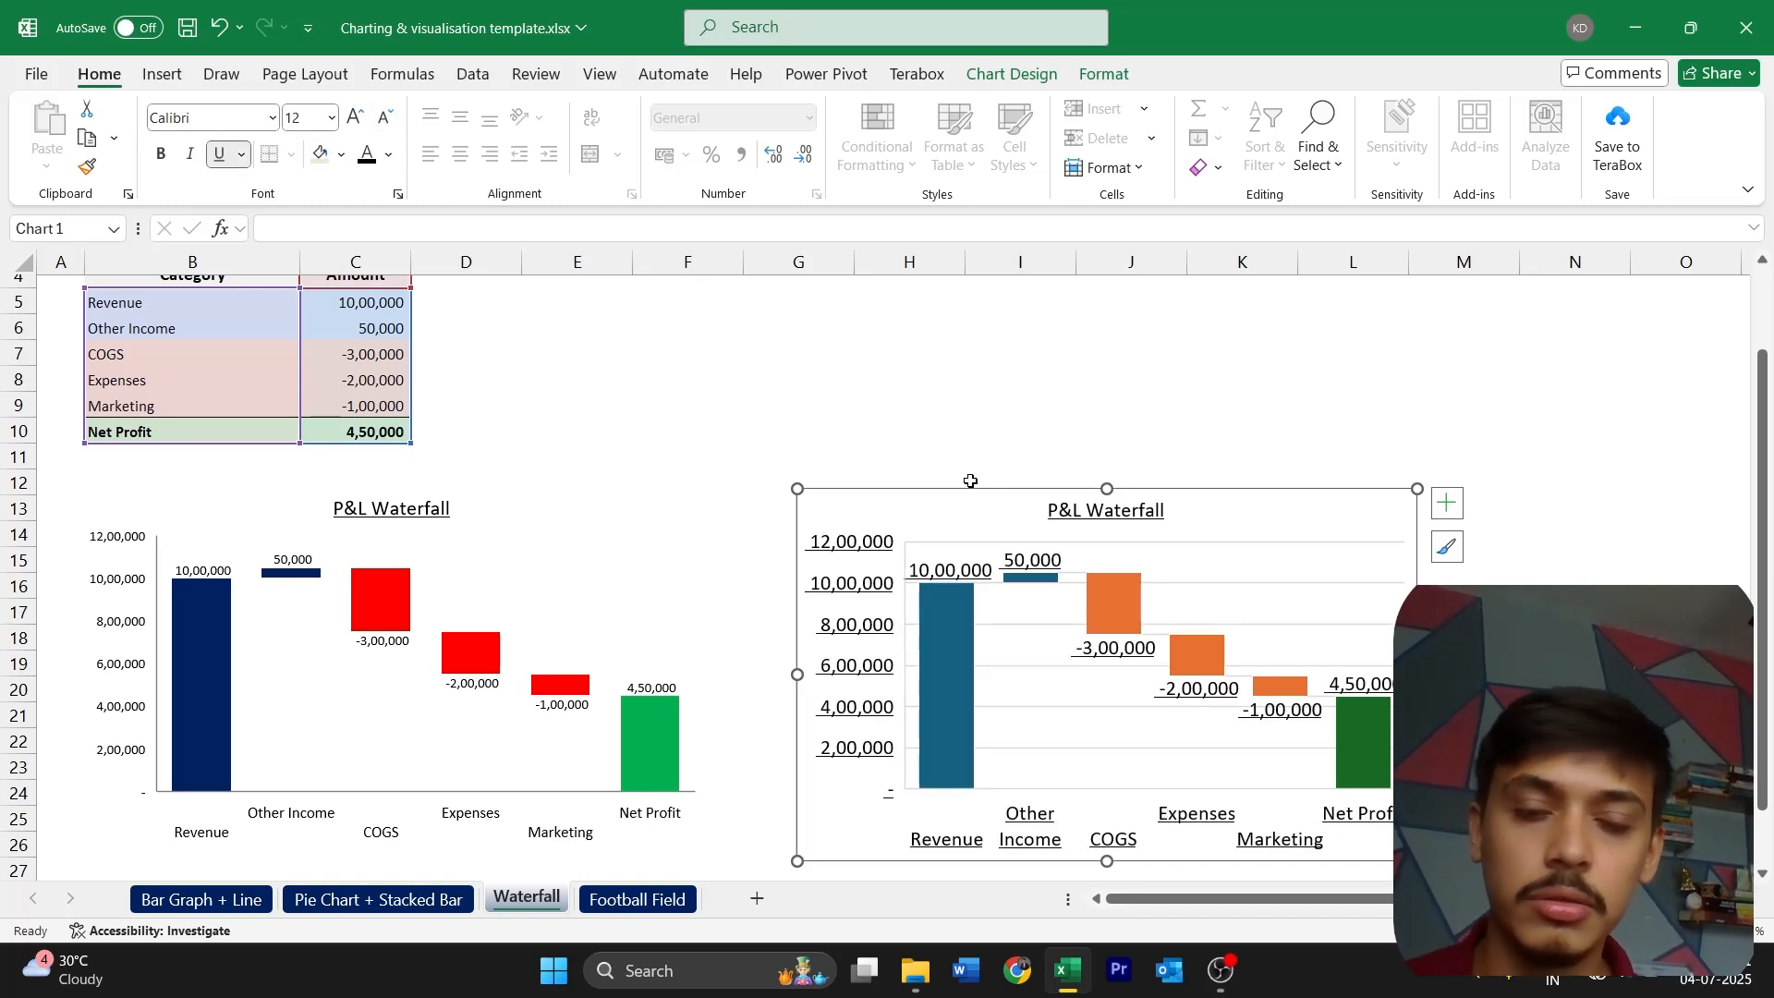
{"action": "key", "text": "ctrl+z"}
{"action": "key", "text": "ctrl+z"}
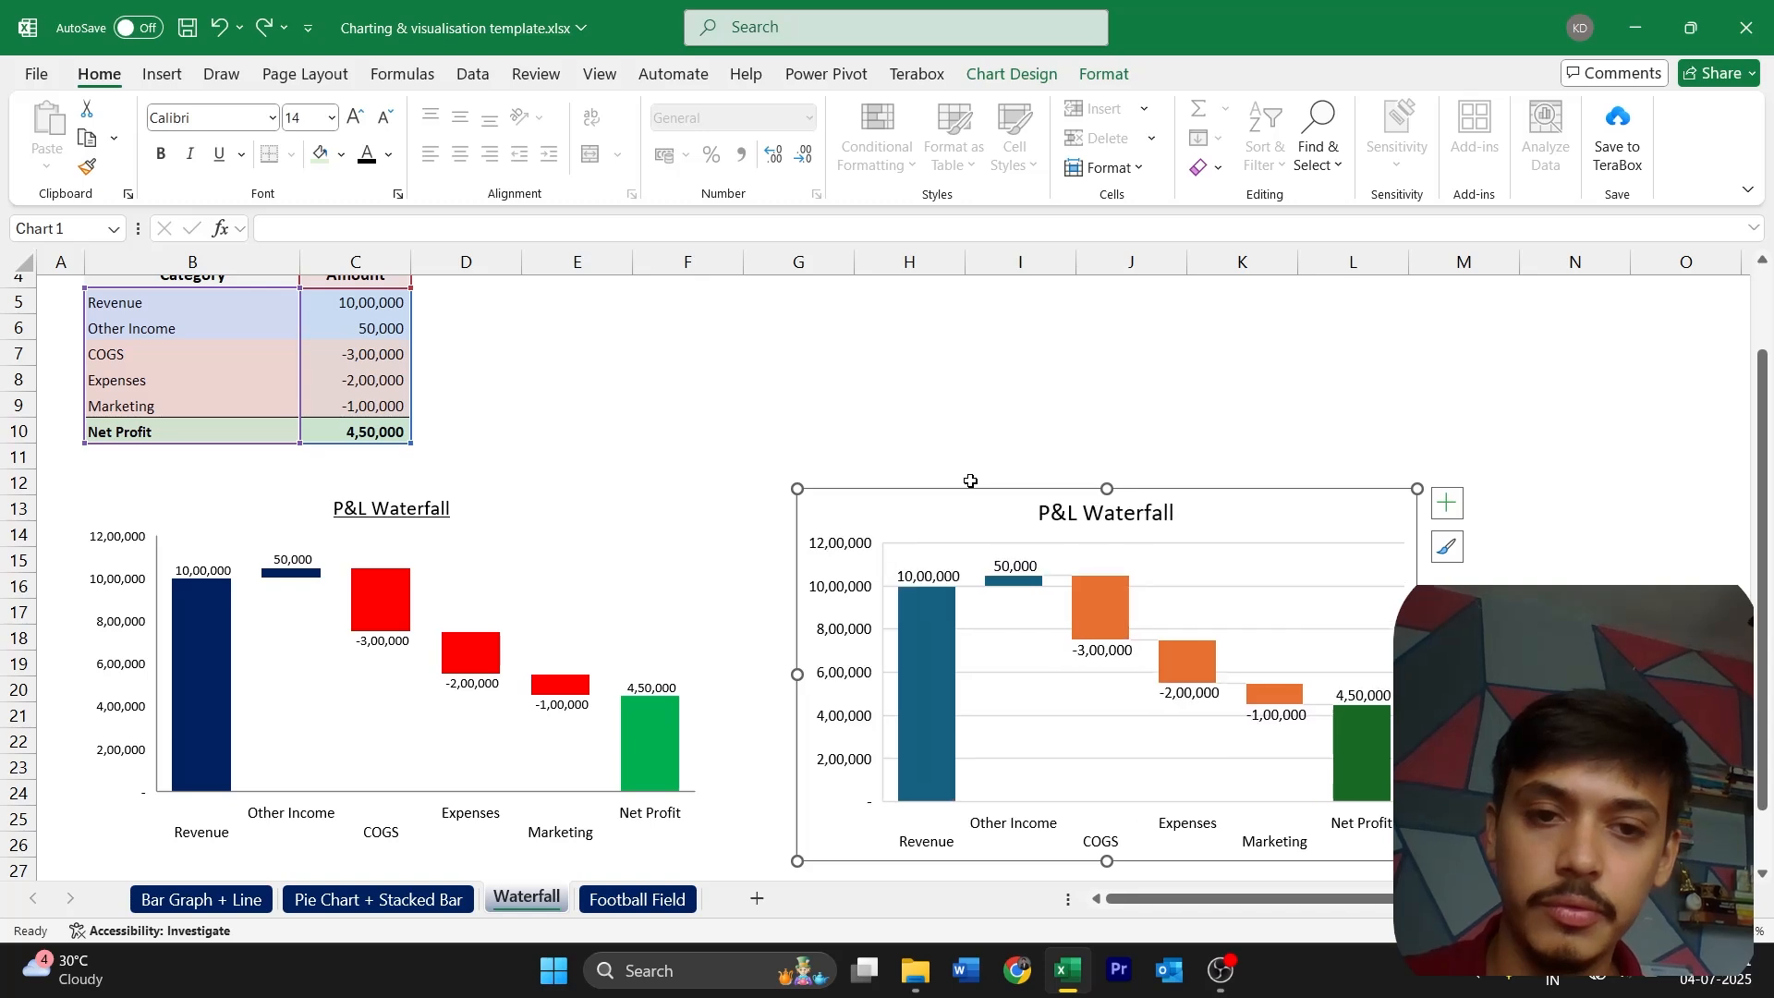
Set only the new chart's title to font size 12 and underline it
{"action": "left_click", "coordinate": [1092, 522]}
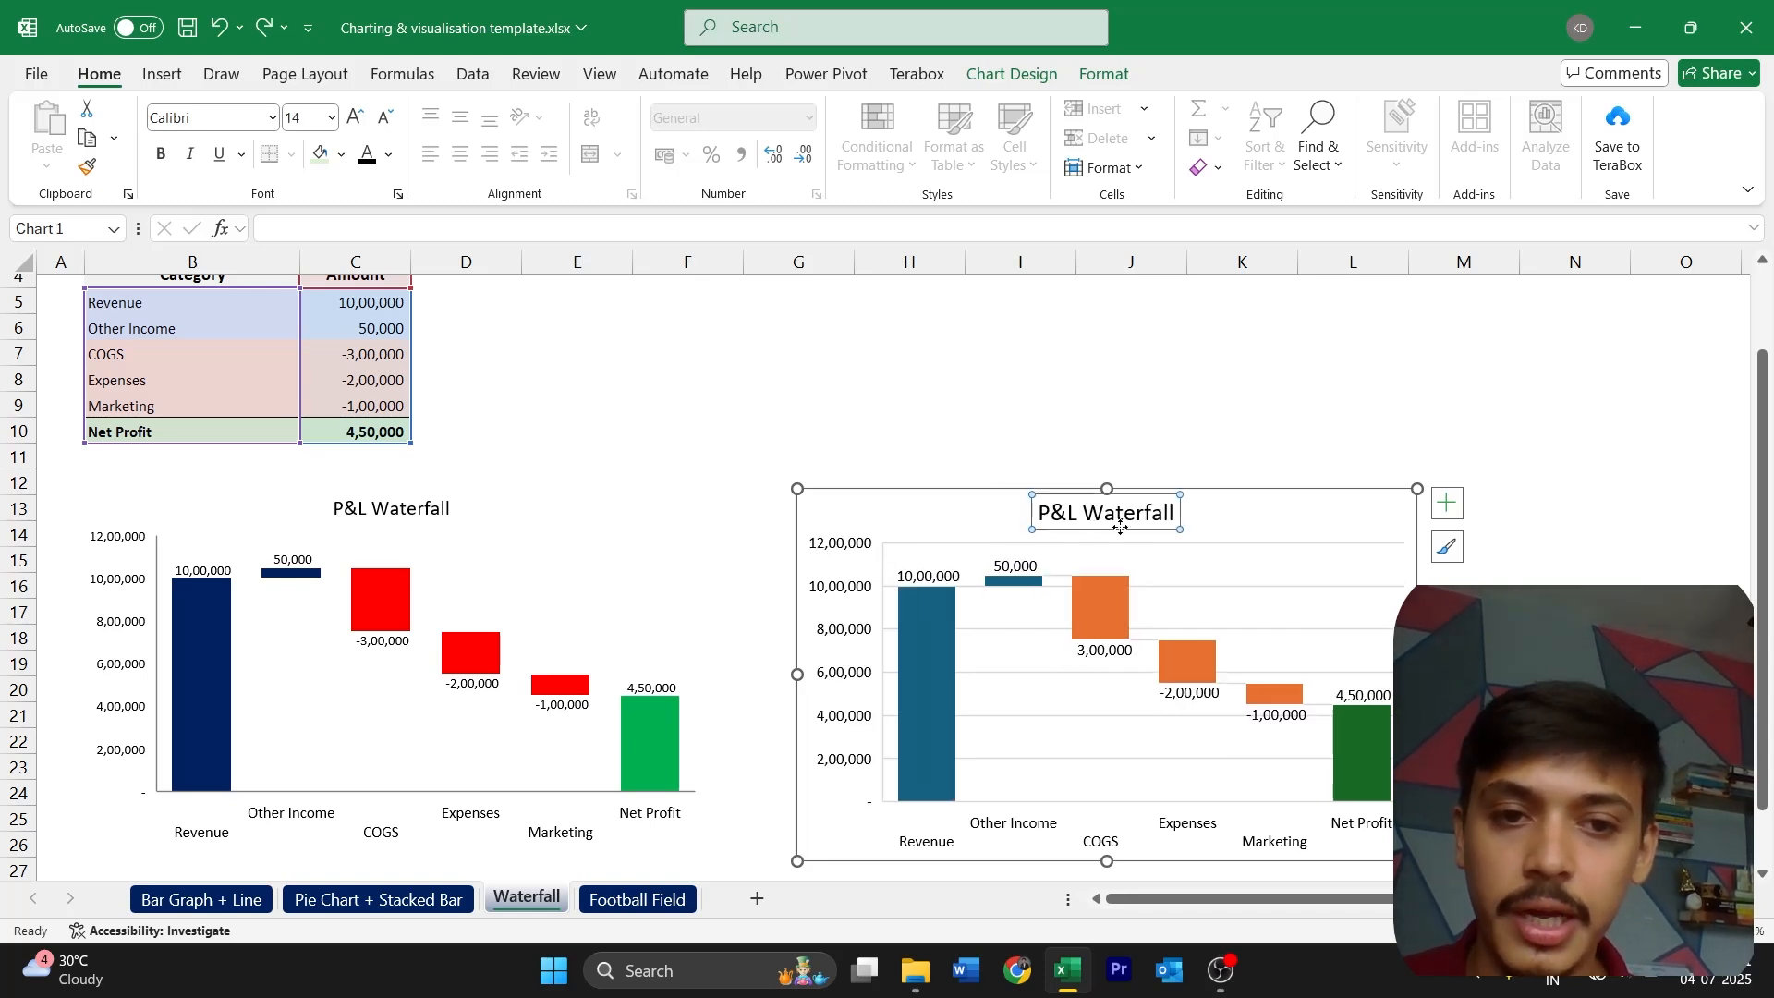
{"action": "left_click", "coordinate": [381, 119]}
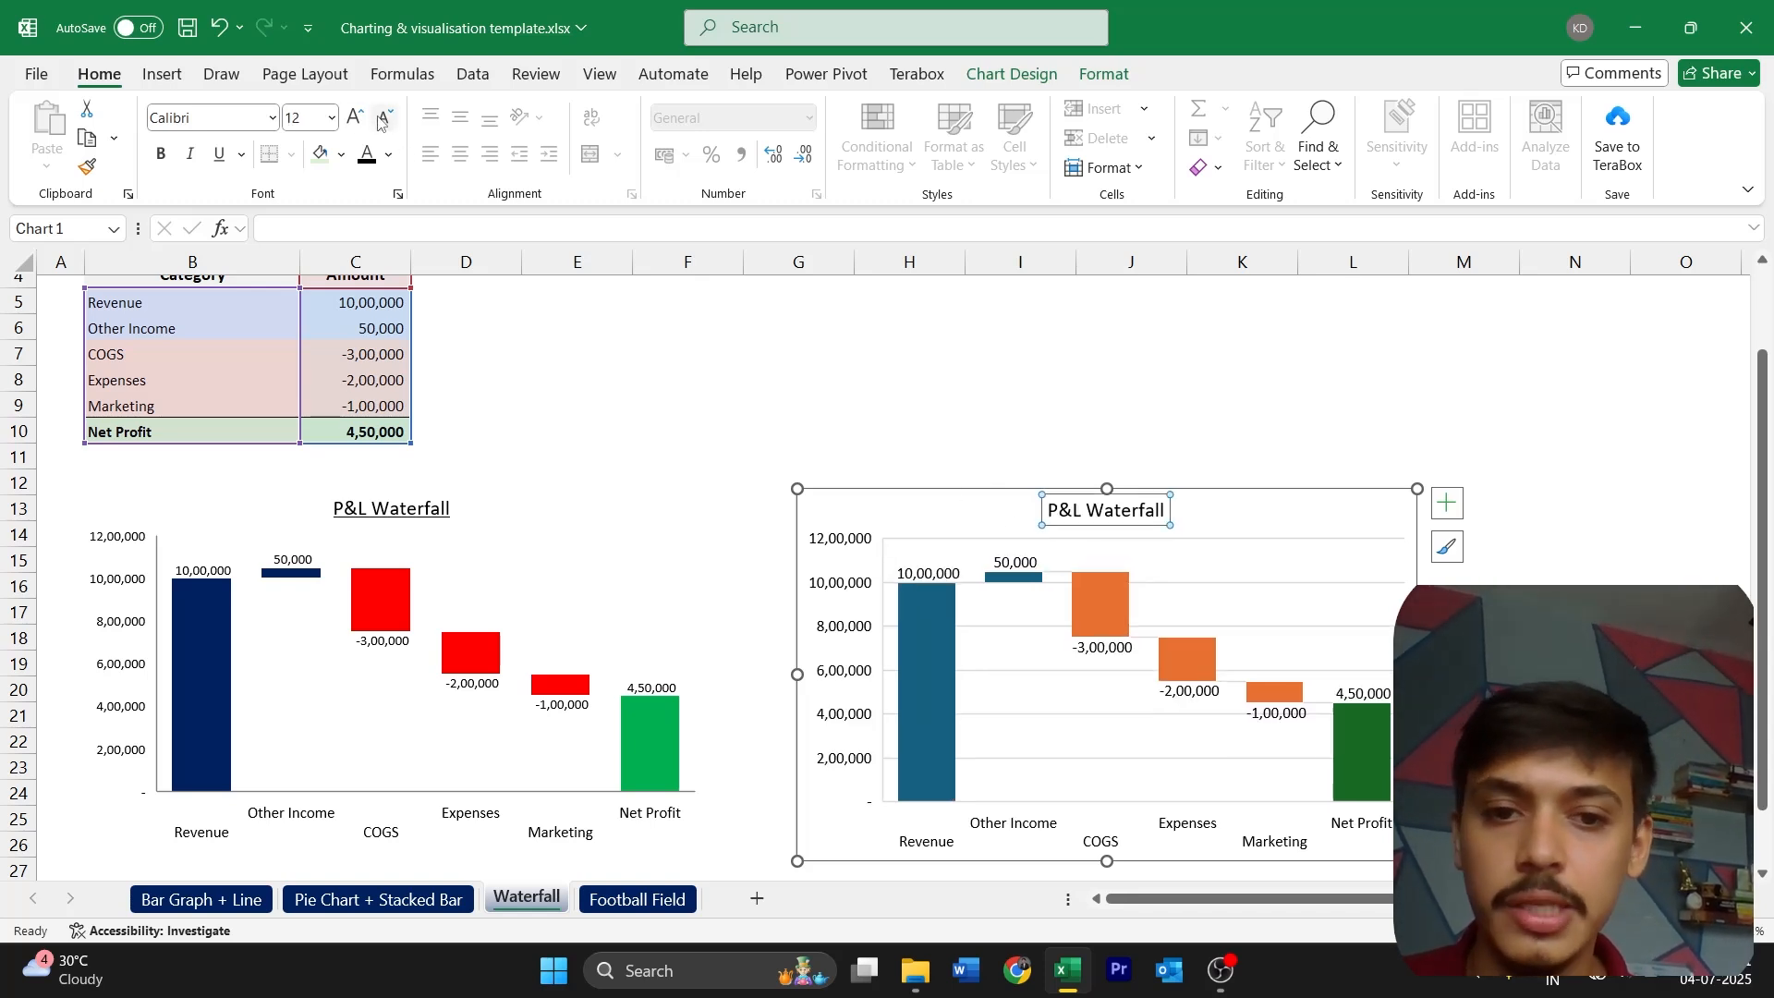
{"action": "left_click", "coordinate": [219, 155]}
{"action": "left_click", "coordinate": [1152, 711]}
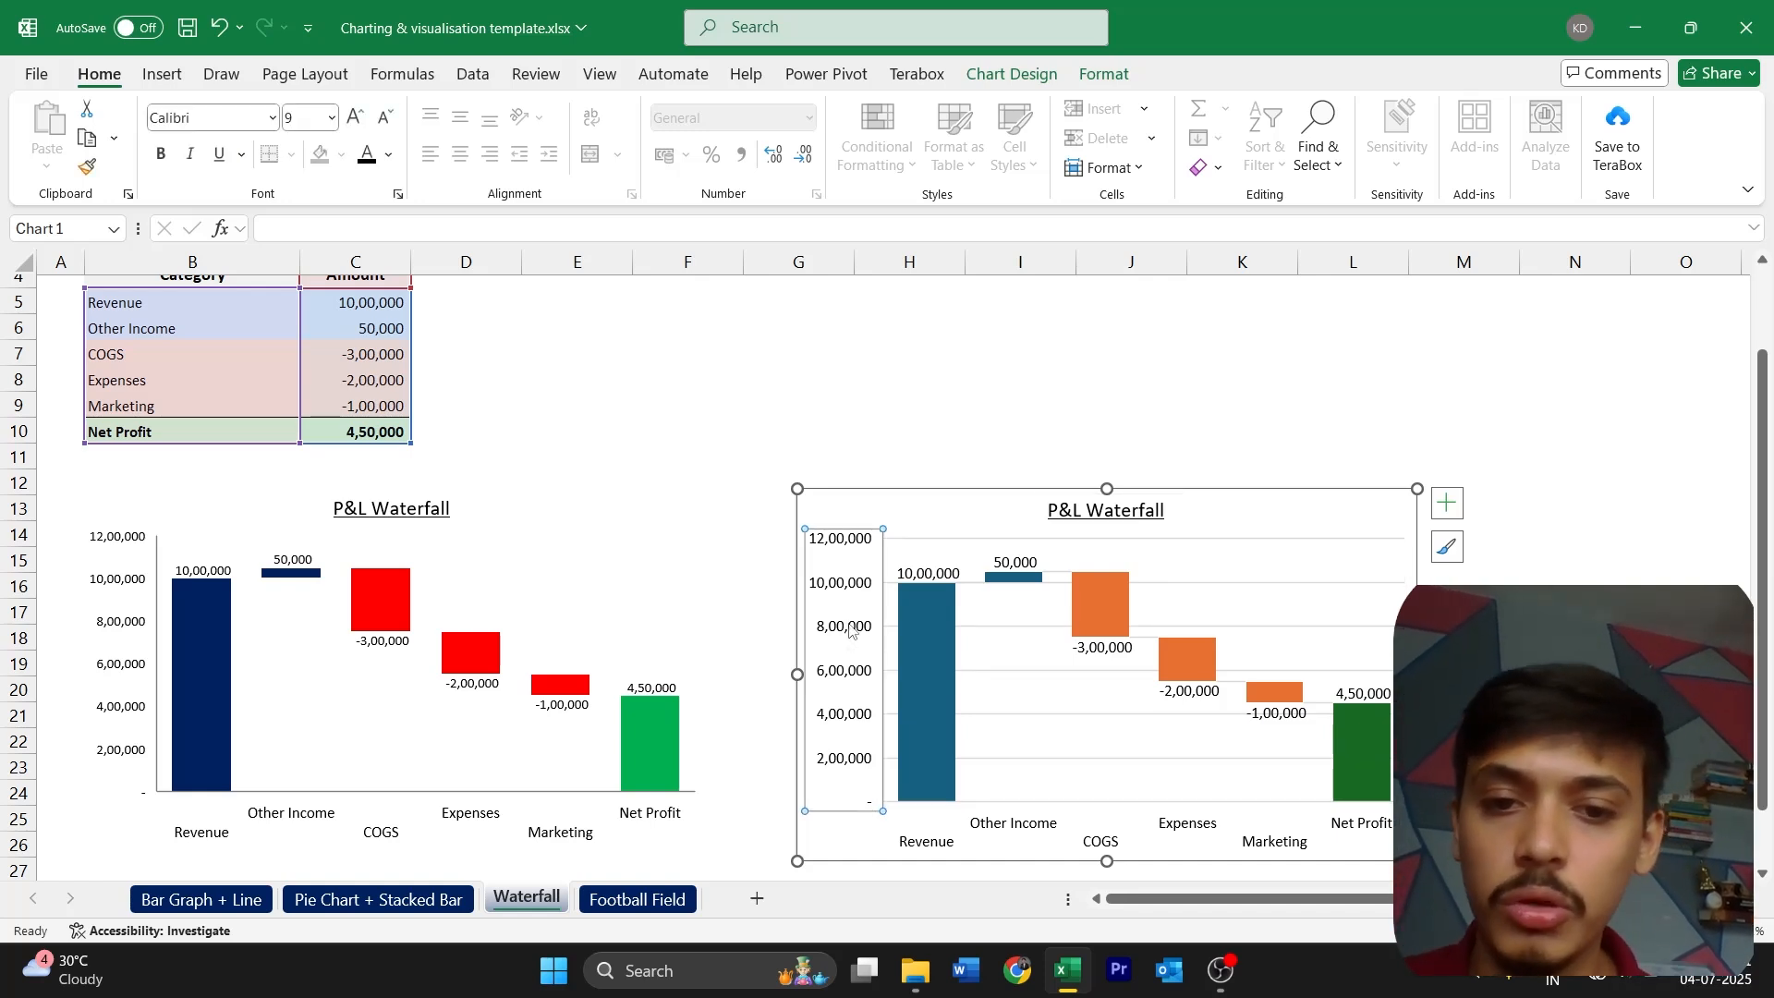
Set the new chart's vertical axis labels to font size 8 and give that axis a visible line like the template's
{"action": "left_click", "coordinate": [850, 631]}
{"action": "left_click", "coordinate": [385, 117]}
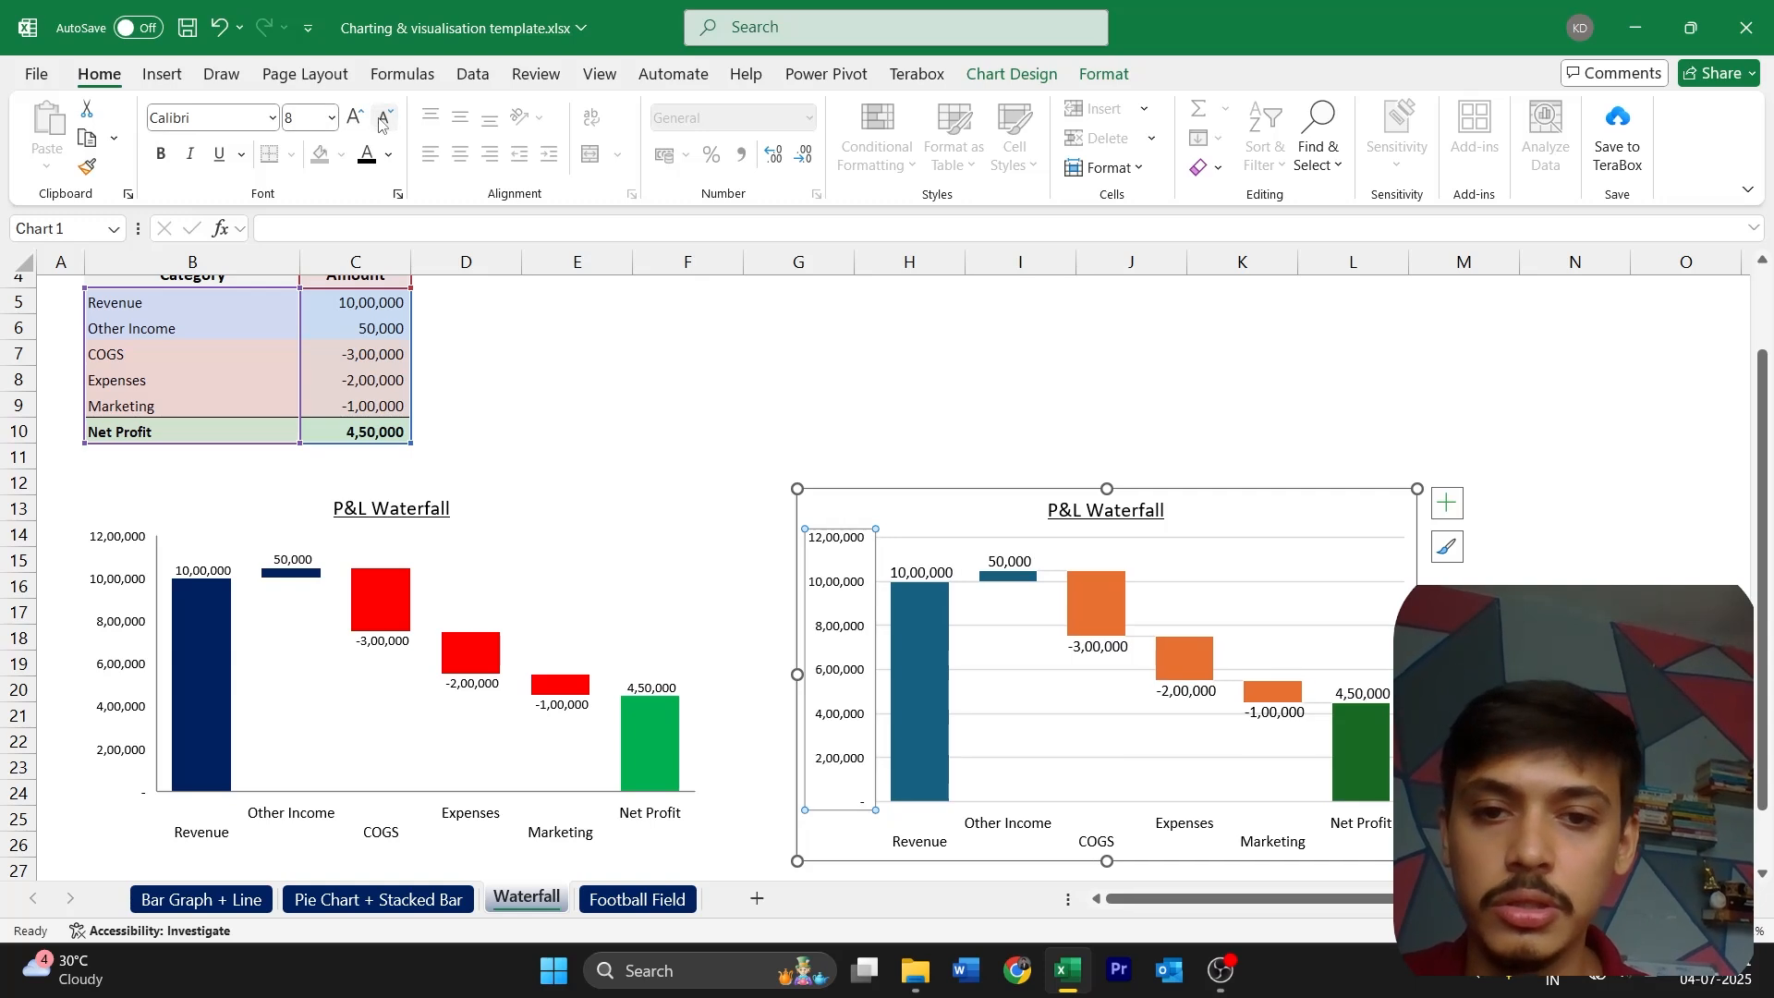
{"action": "double_click", "coordinate": [845, 626]}
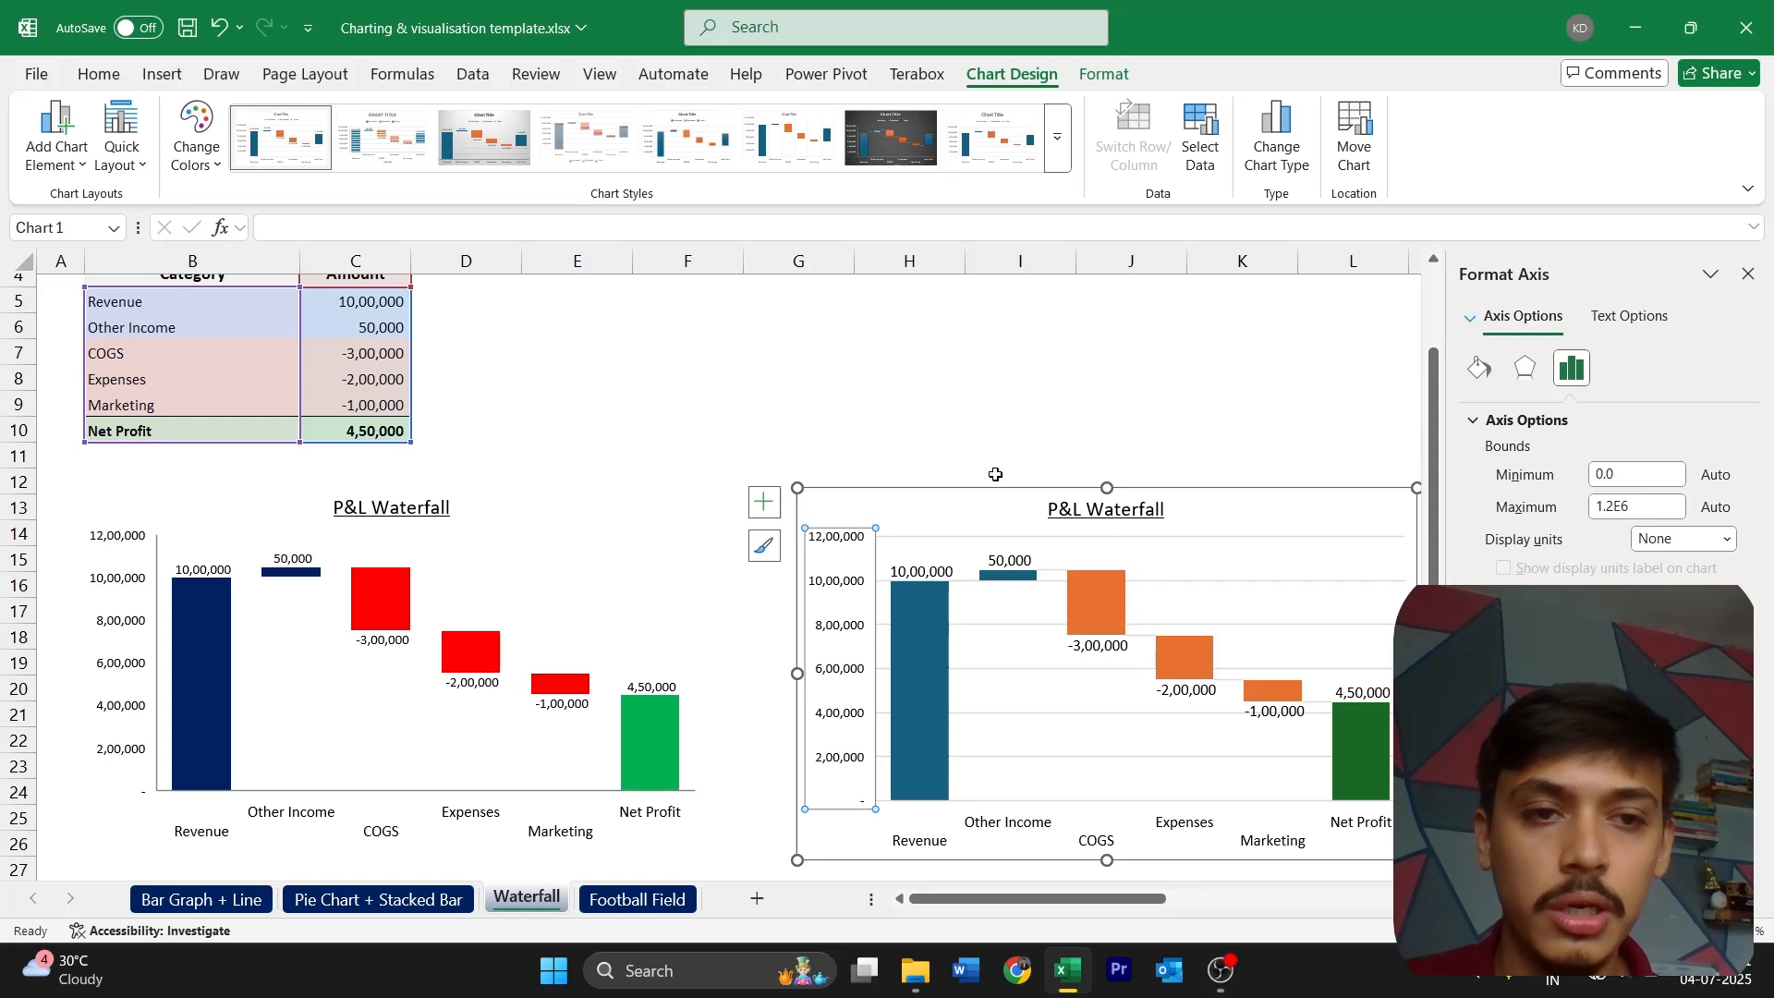
{"action": "left_click", "coordinate": [1489, 373]}
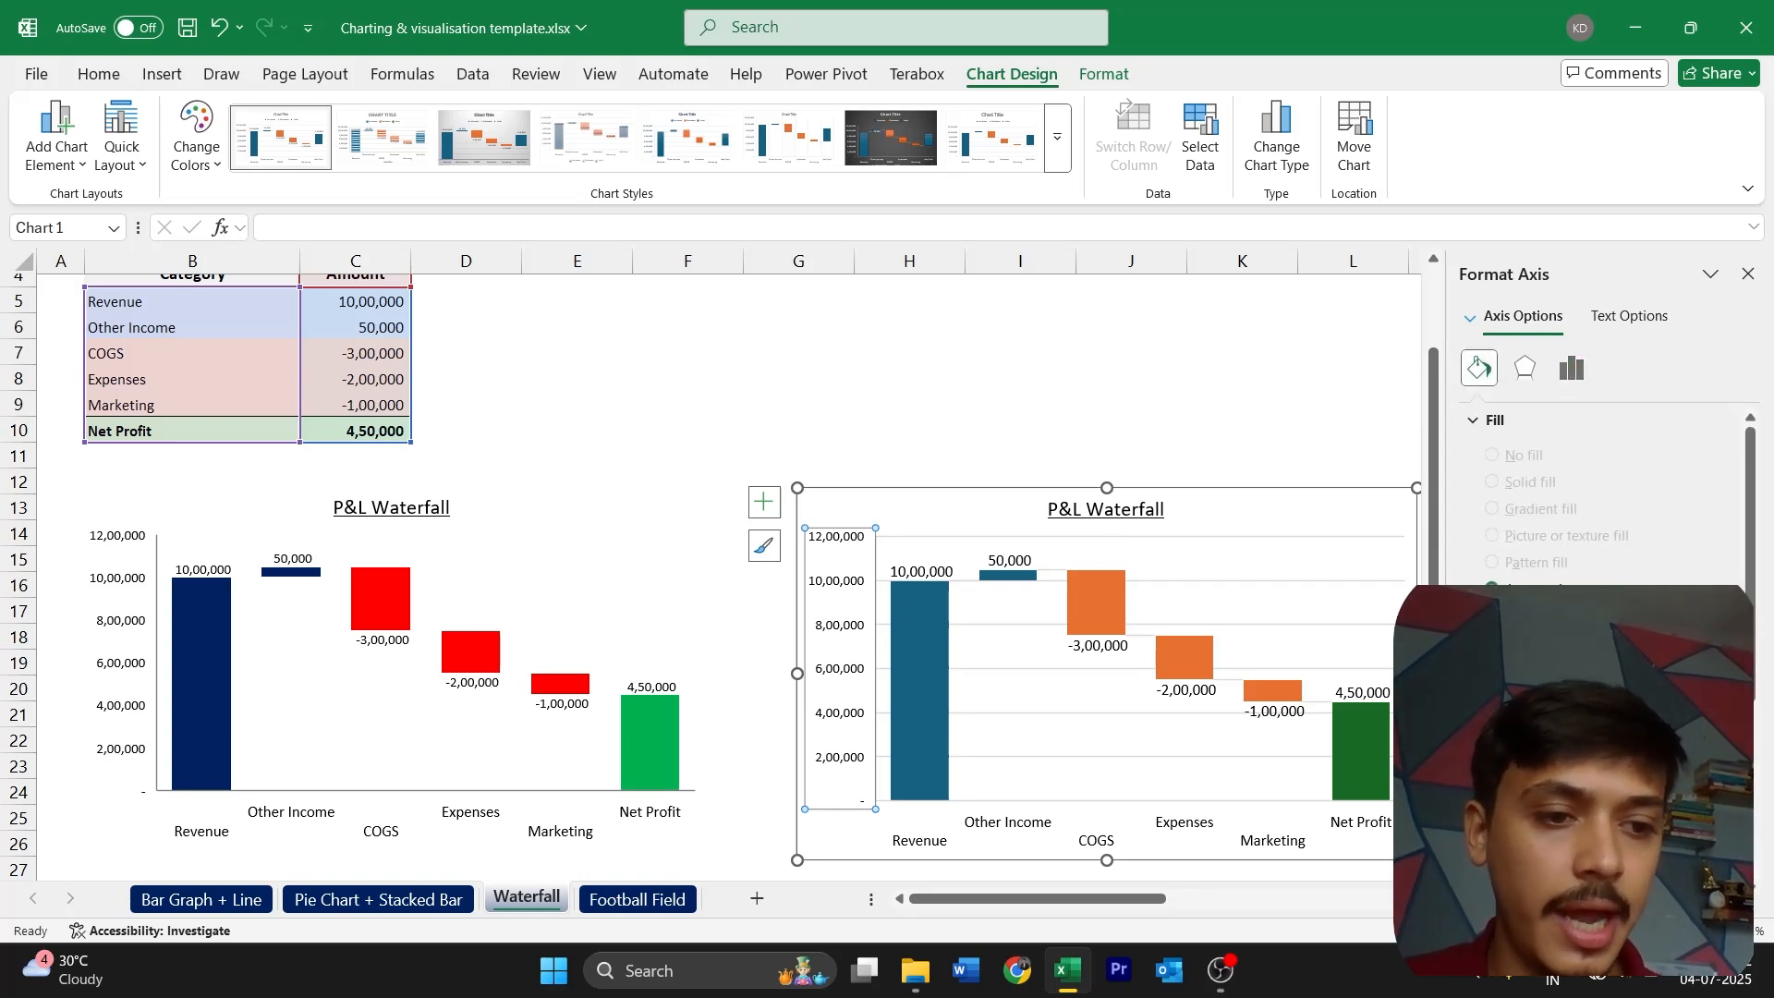
{"action": "left_click", "coordinate": [1719, 828]}
{"action": "left_click", "coordinate": [1471, 676]}
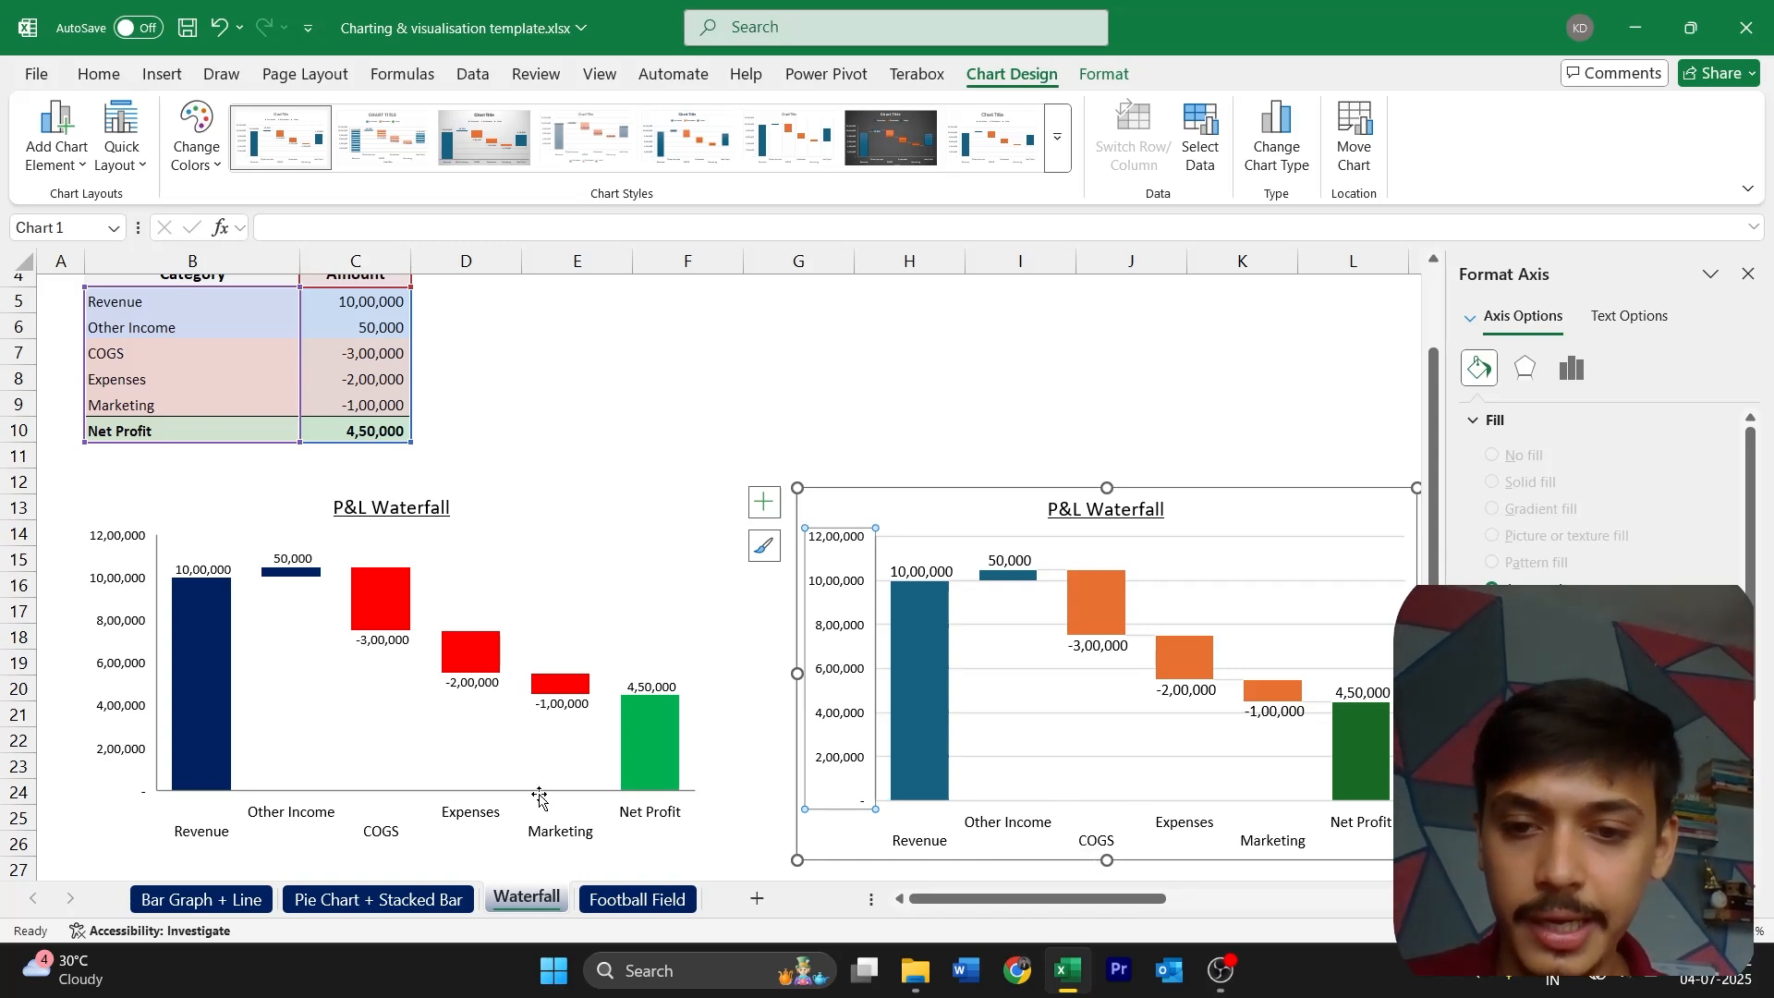
Apply the same line formatting to the new chart's horizontal category axis
{"action": "left_click", "coordinate": [1024, 832]}
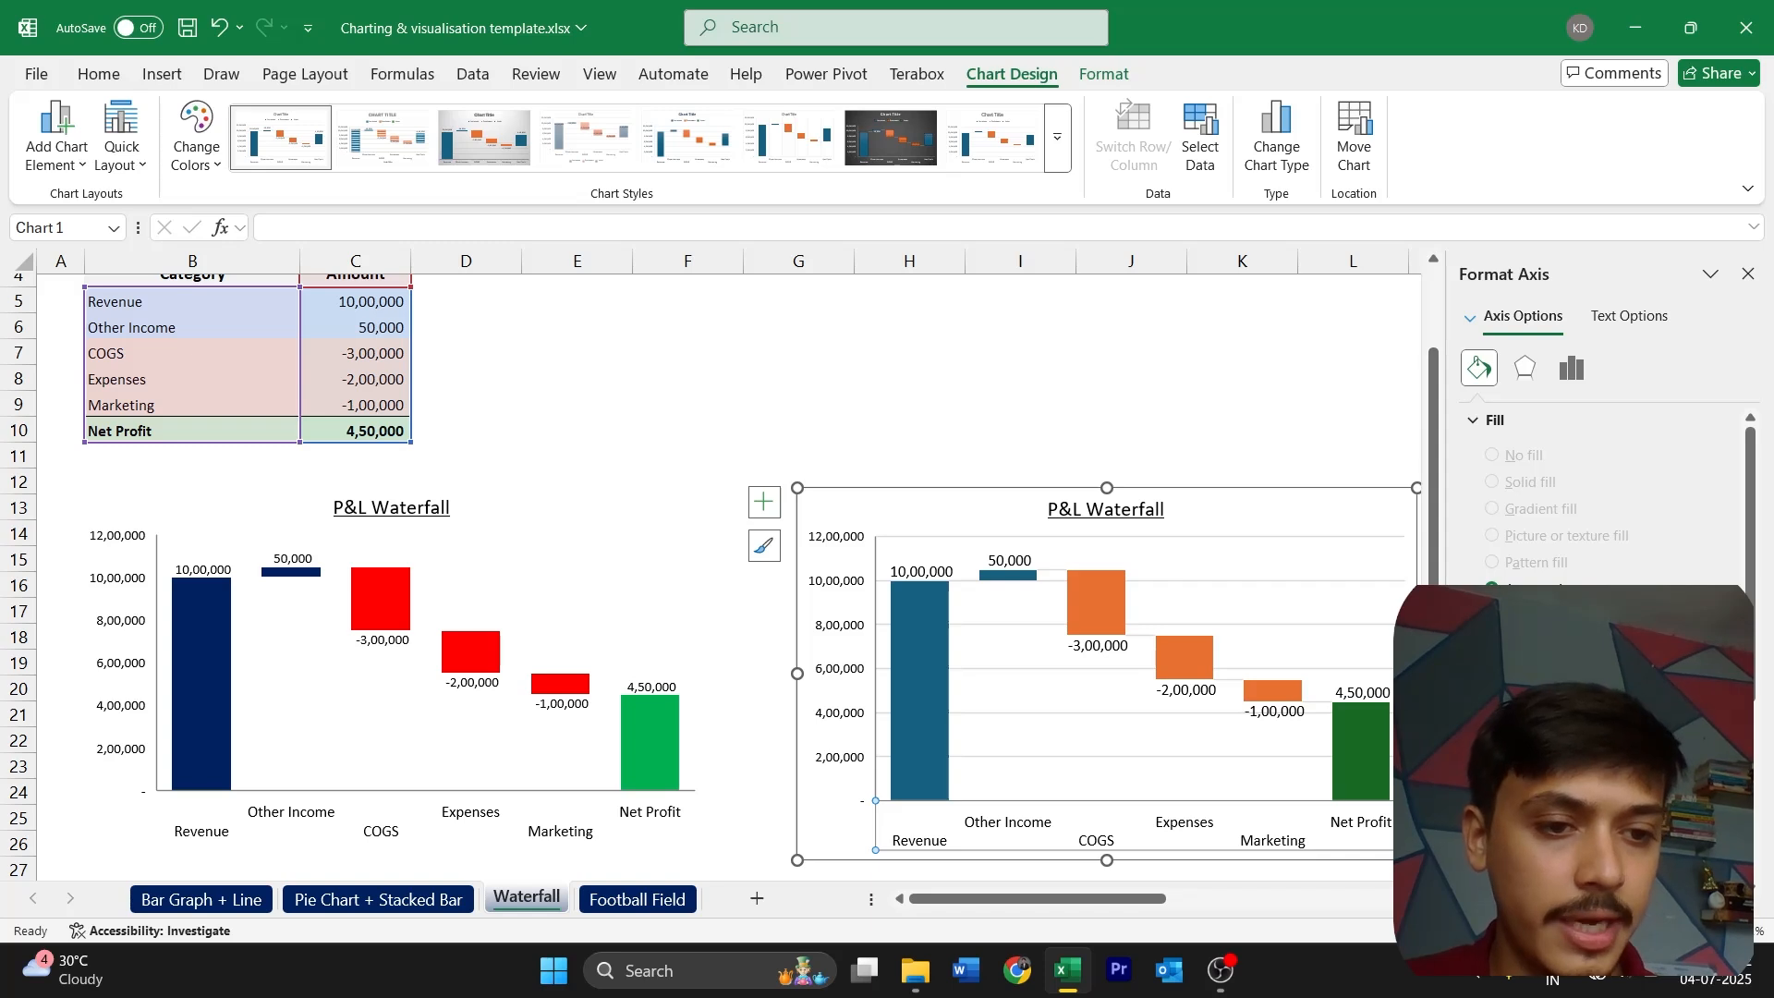
{"action": "left_click", "coordinate": [1724, 828]}
{"action": "key", "text": "Escape"}
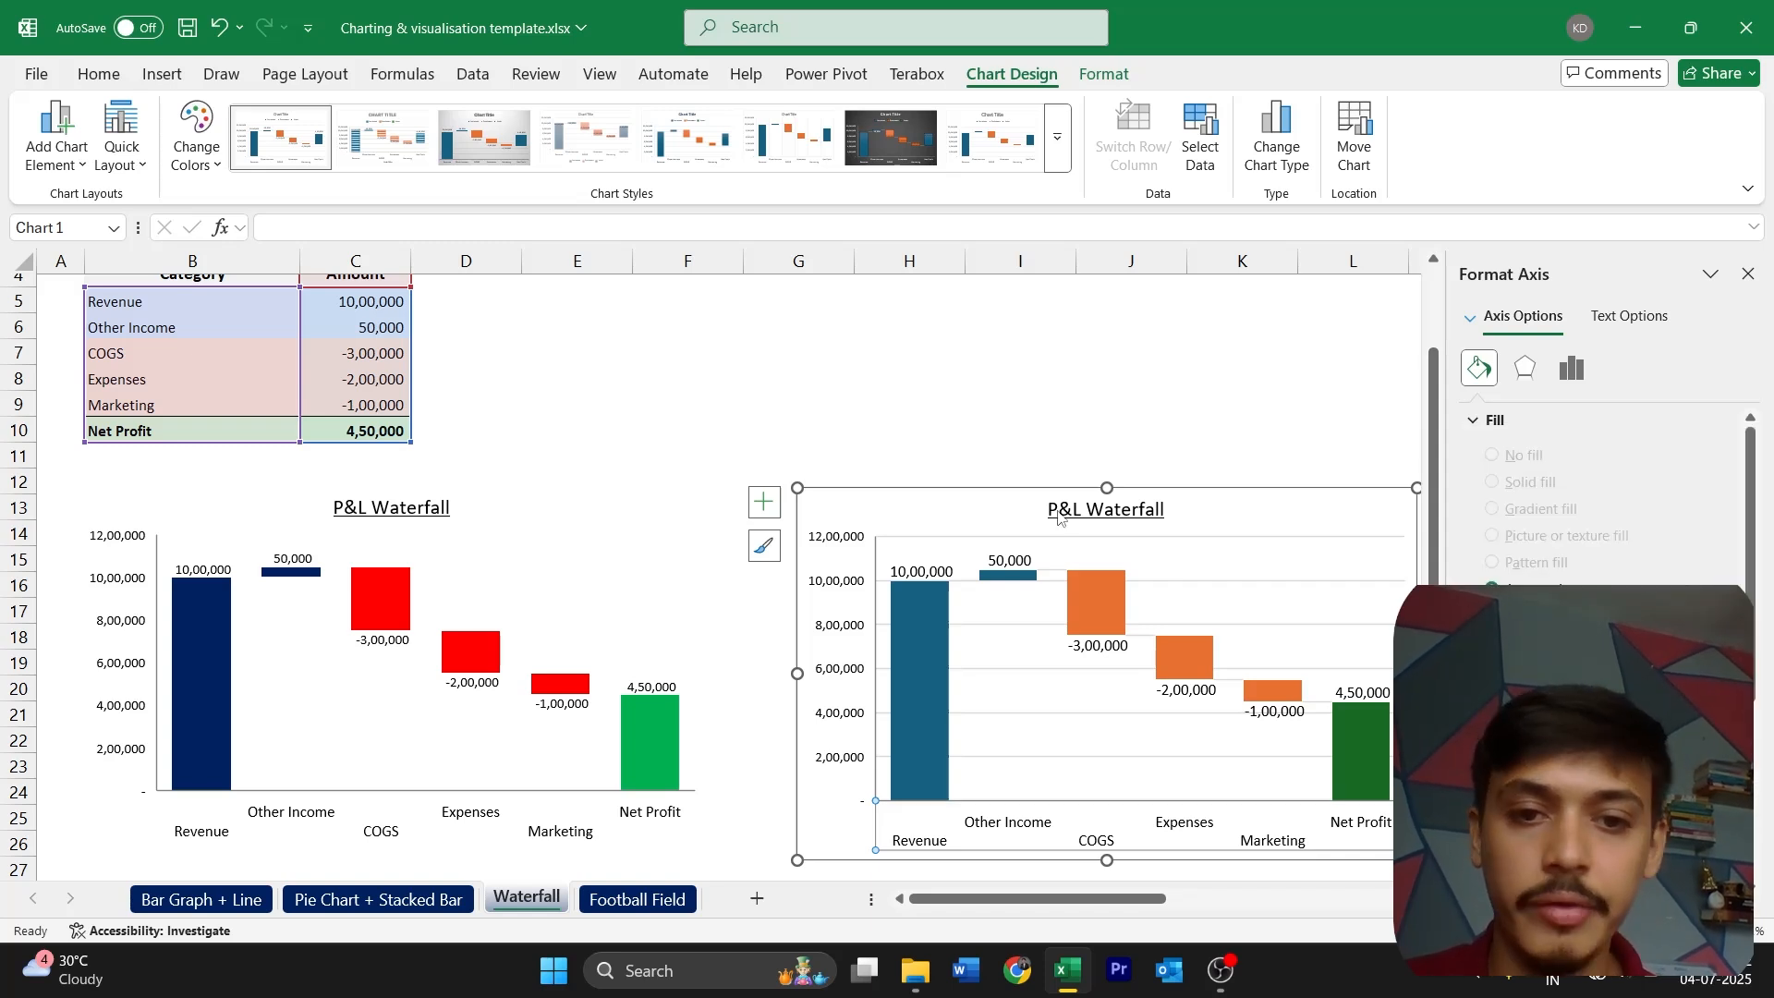
Remove the major gridlines from the new waterfall chart
{"action": "left_click", "coordinate": [924, 502]}
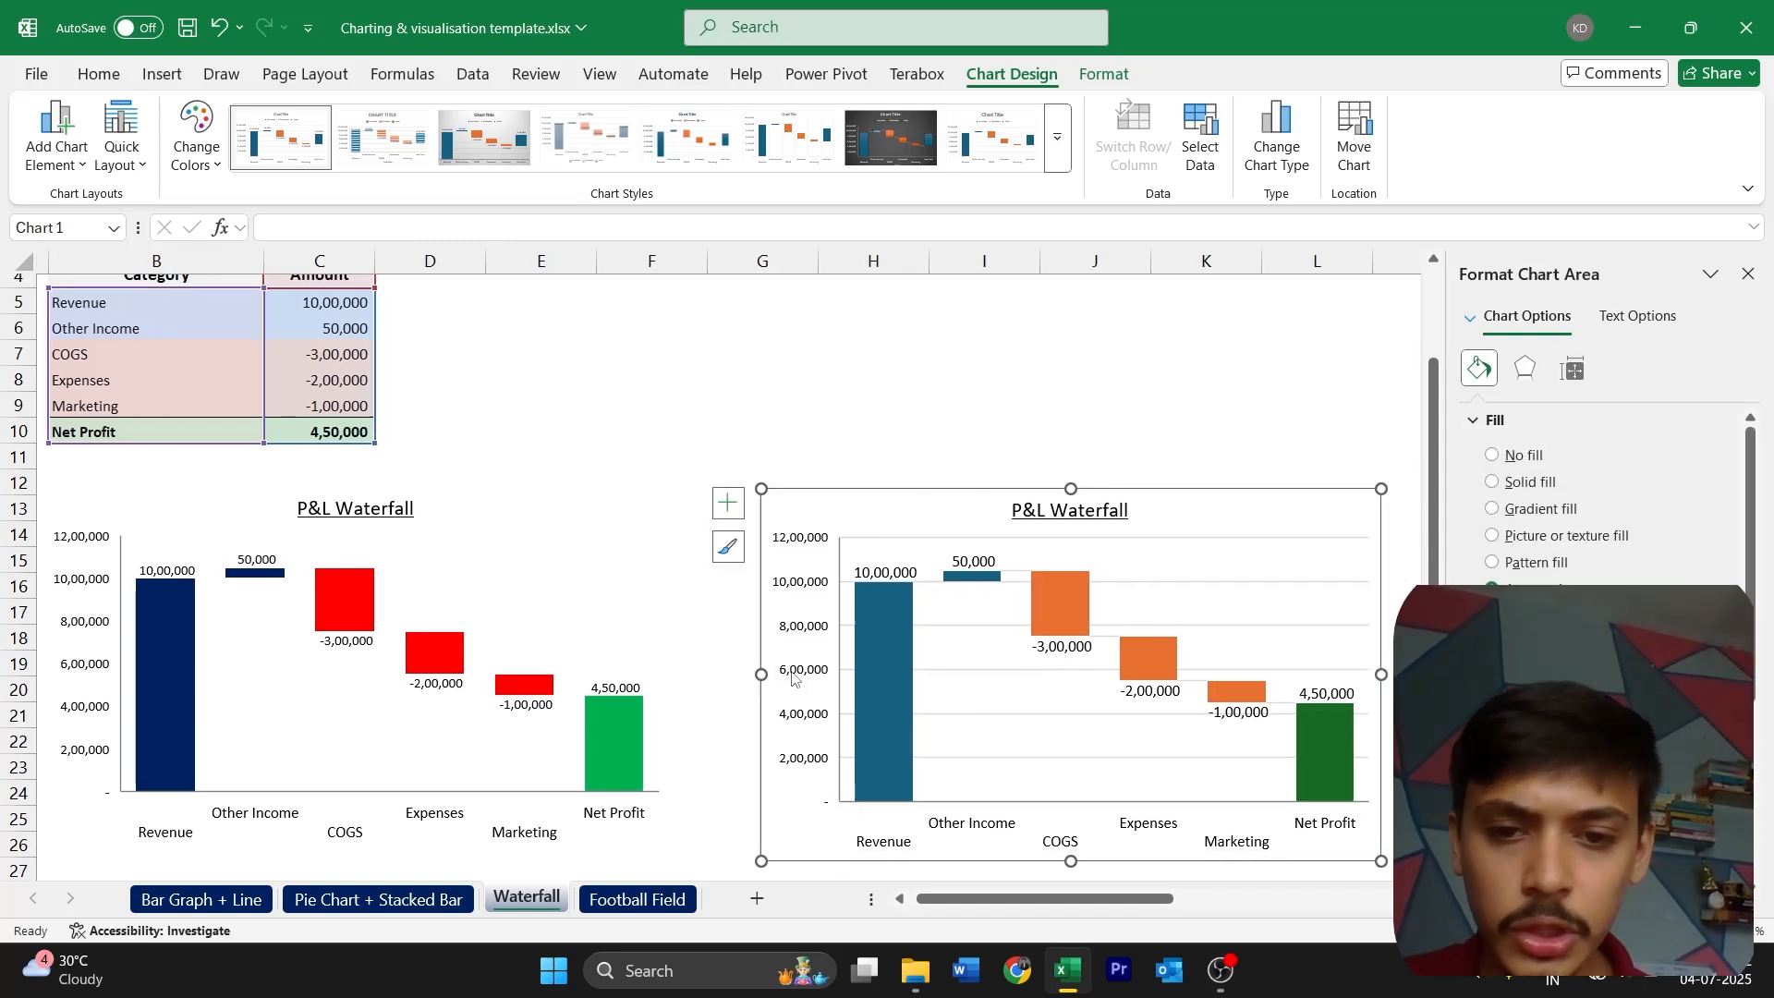
{"action": "left_click", "coordinate": [1259, 587]}
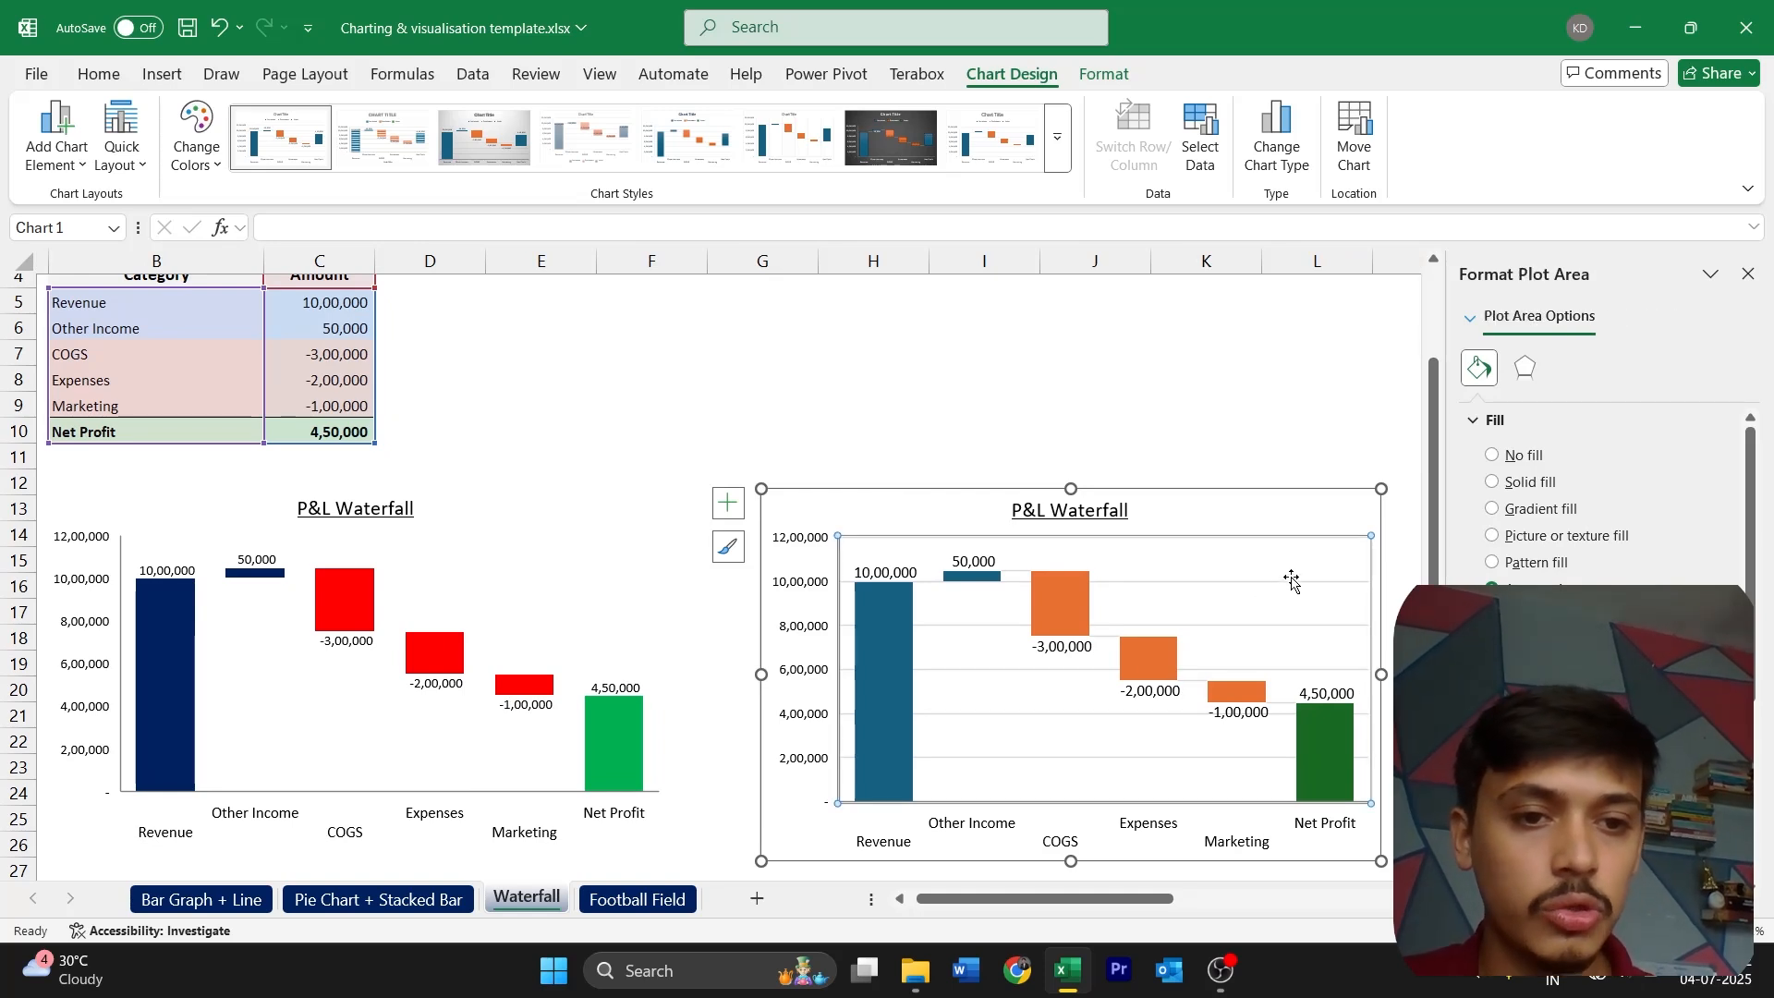
{"action": "left_click", "coordinate": [1088, 715]}
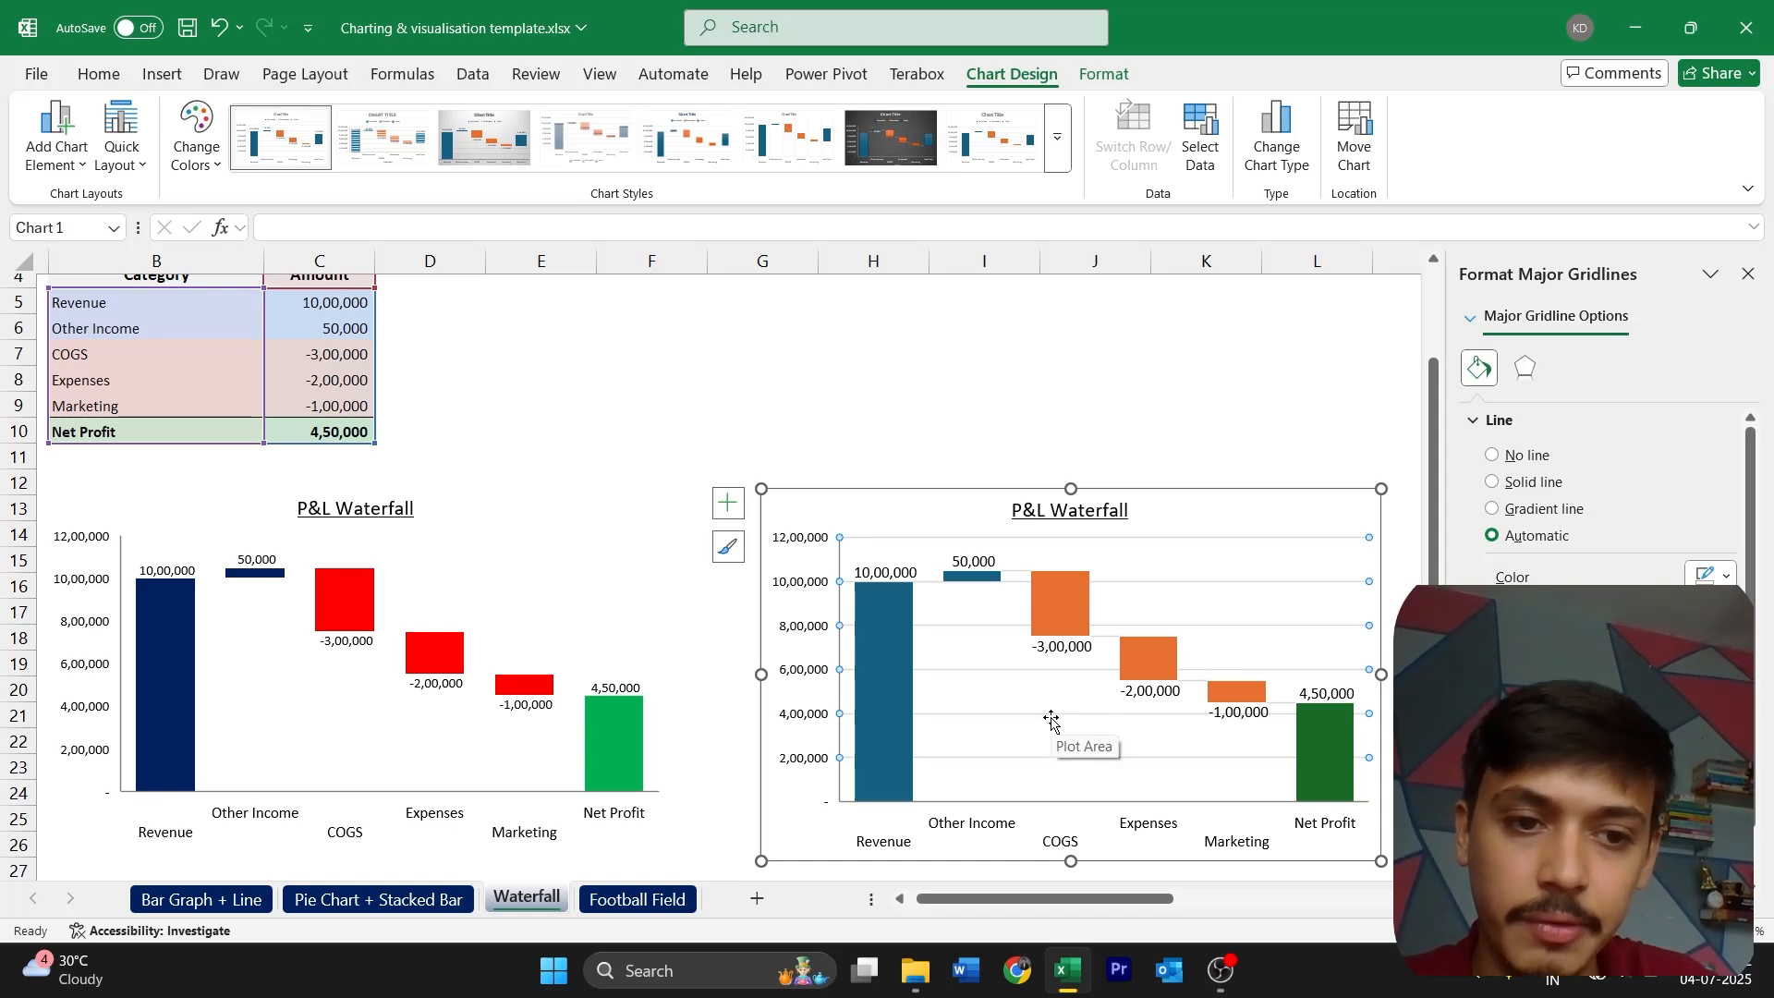
{"action": "key", "text": "Escape"}
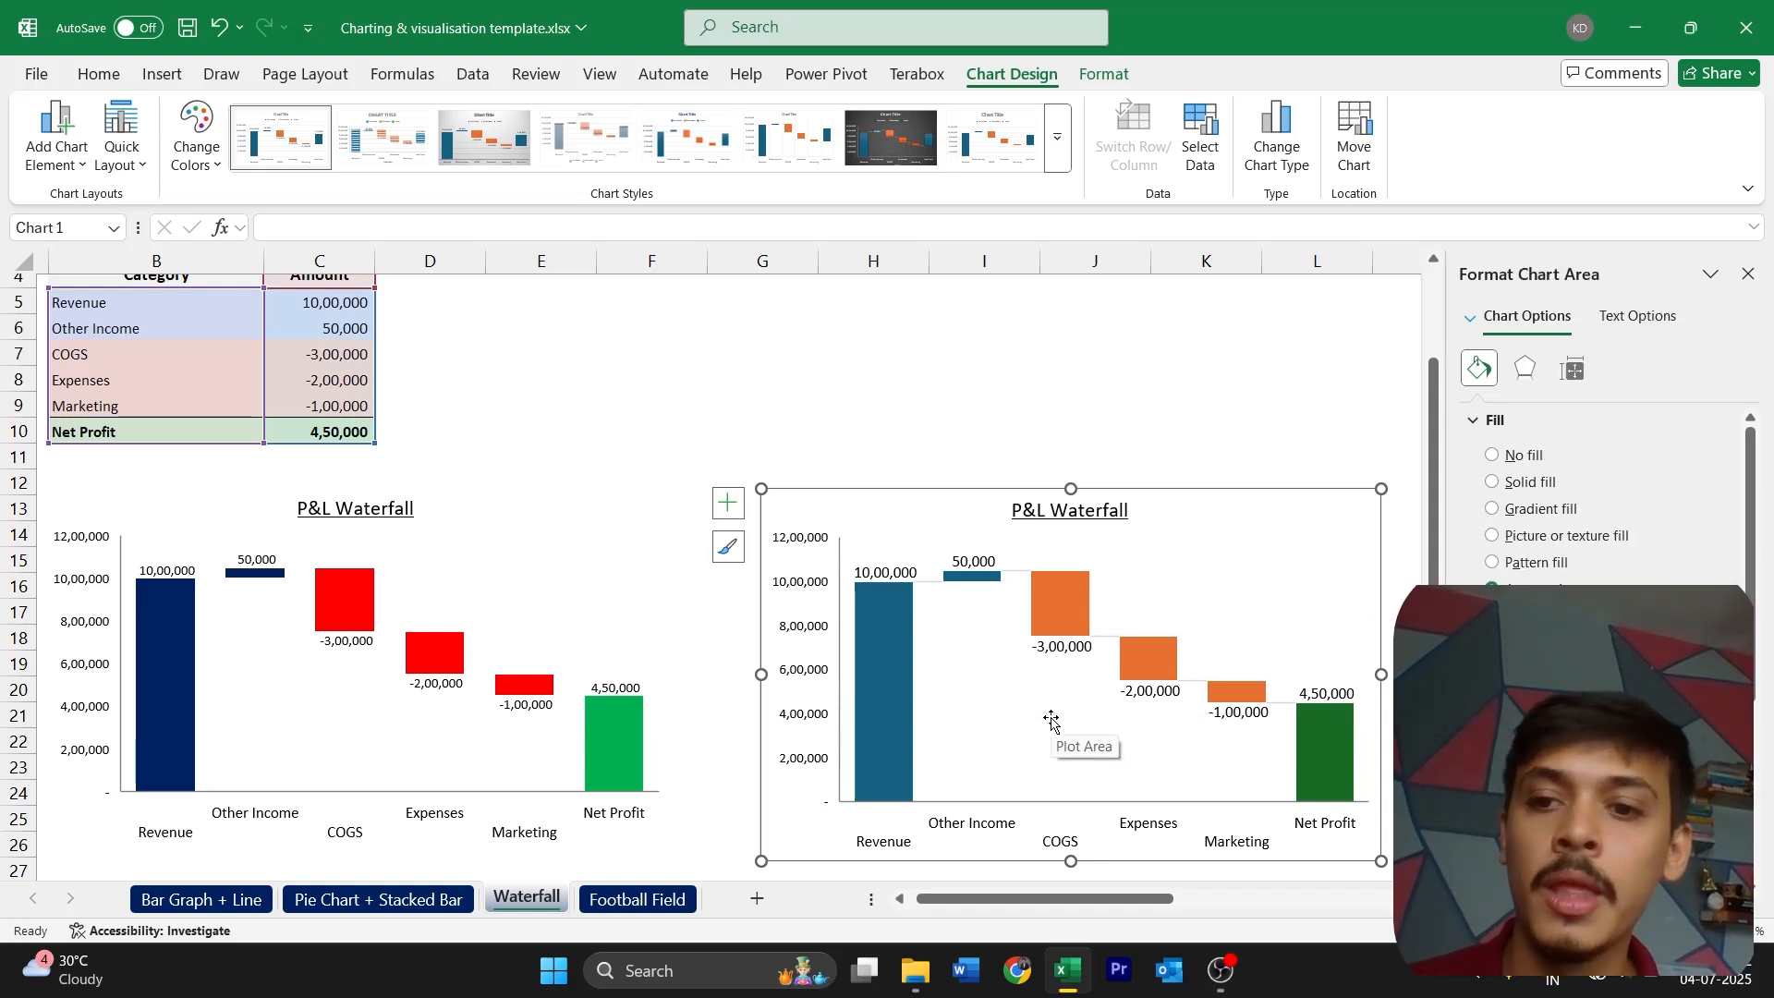
Hide the connector lines between the columns of the new waterfall chart
{"action": "left_click", "coordinate": [1014, 575]}
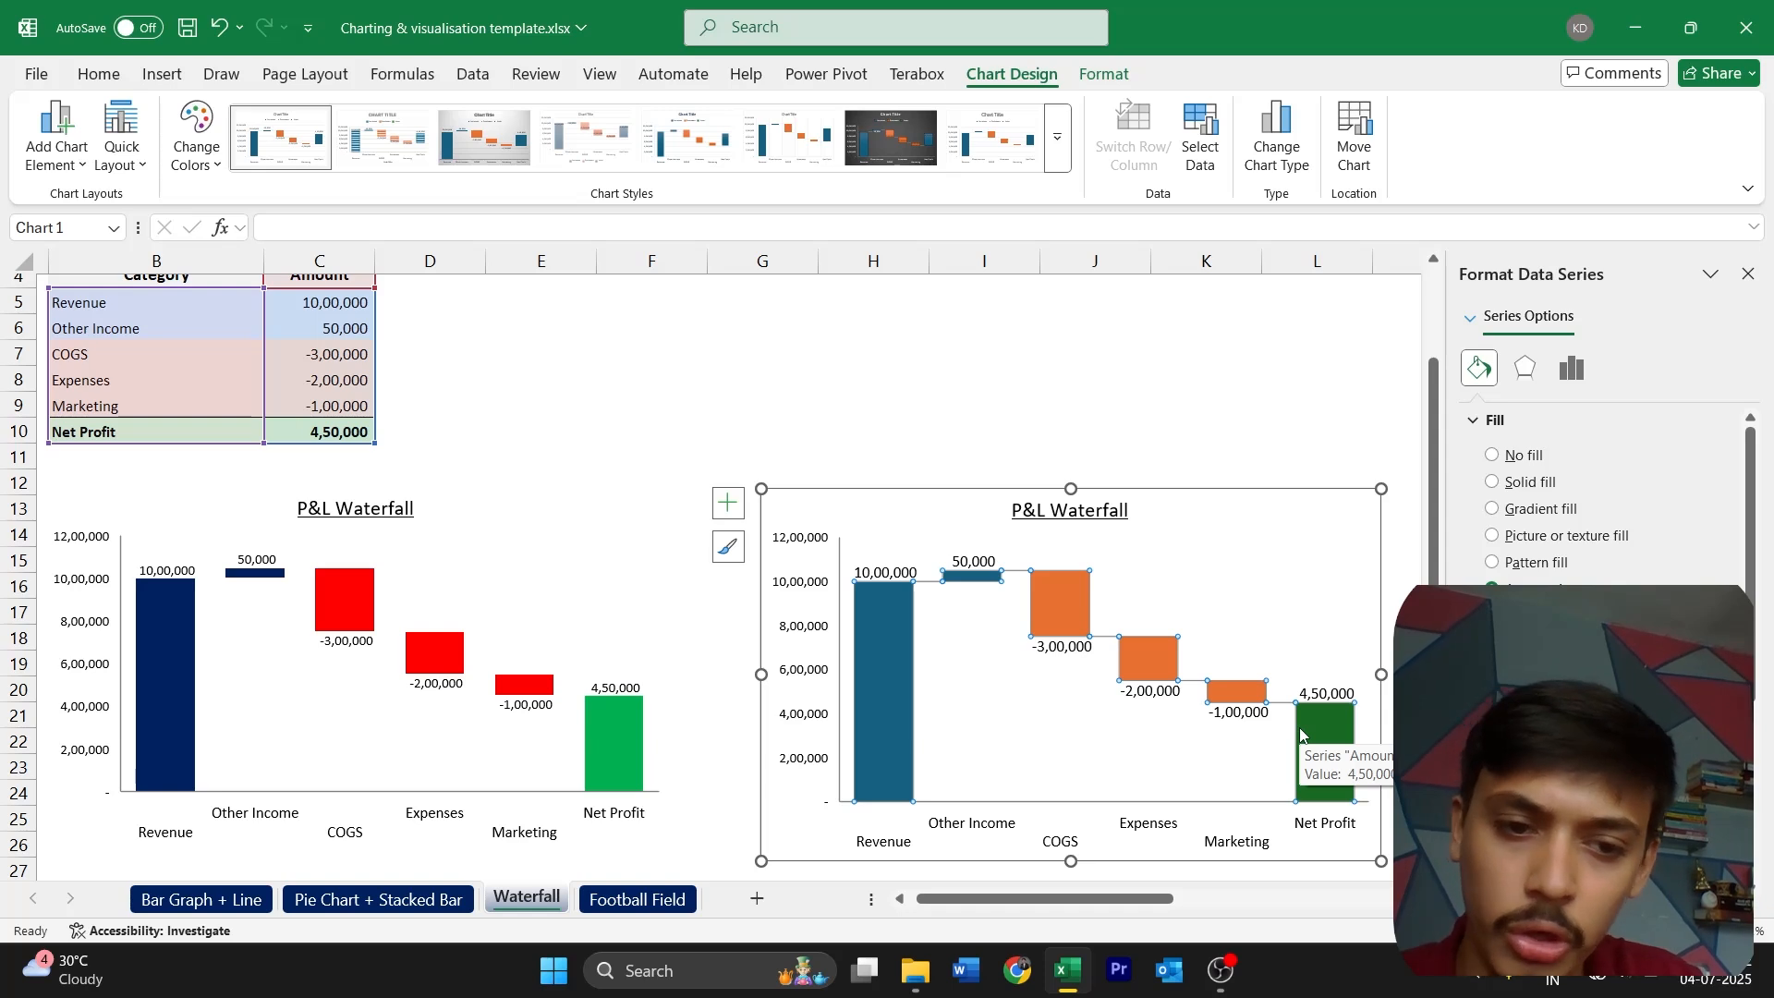
{"action": "key", "text": "ctrl+z"}
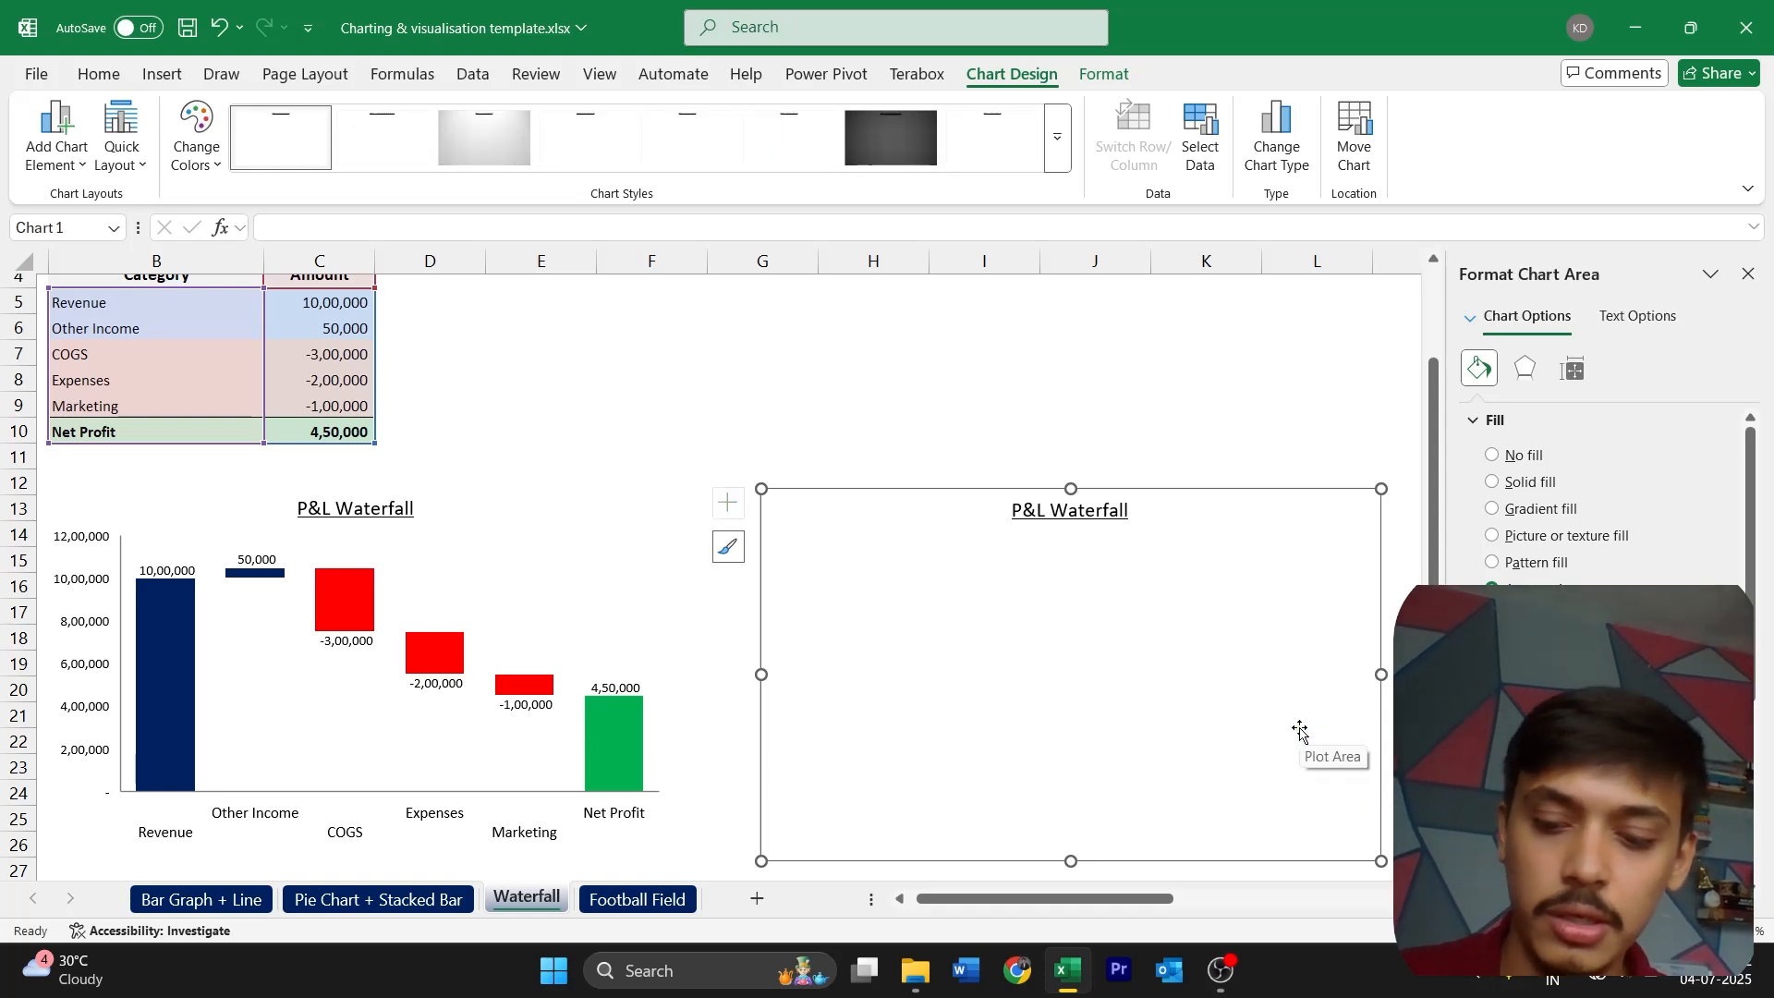
{"action": "left_click", "coordinate": [1180, 663]}
{"action": "left_click", "coordinate": [1140, 663]}
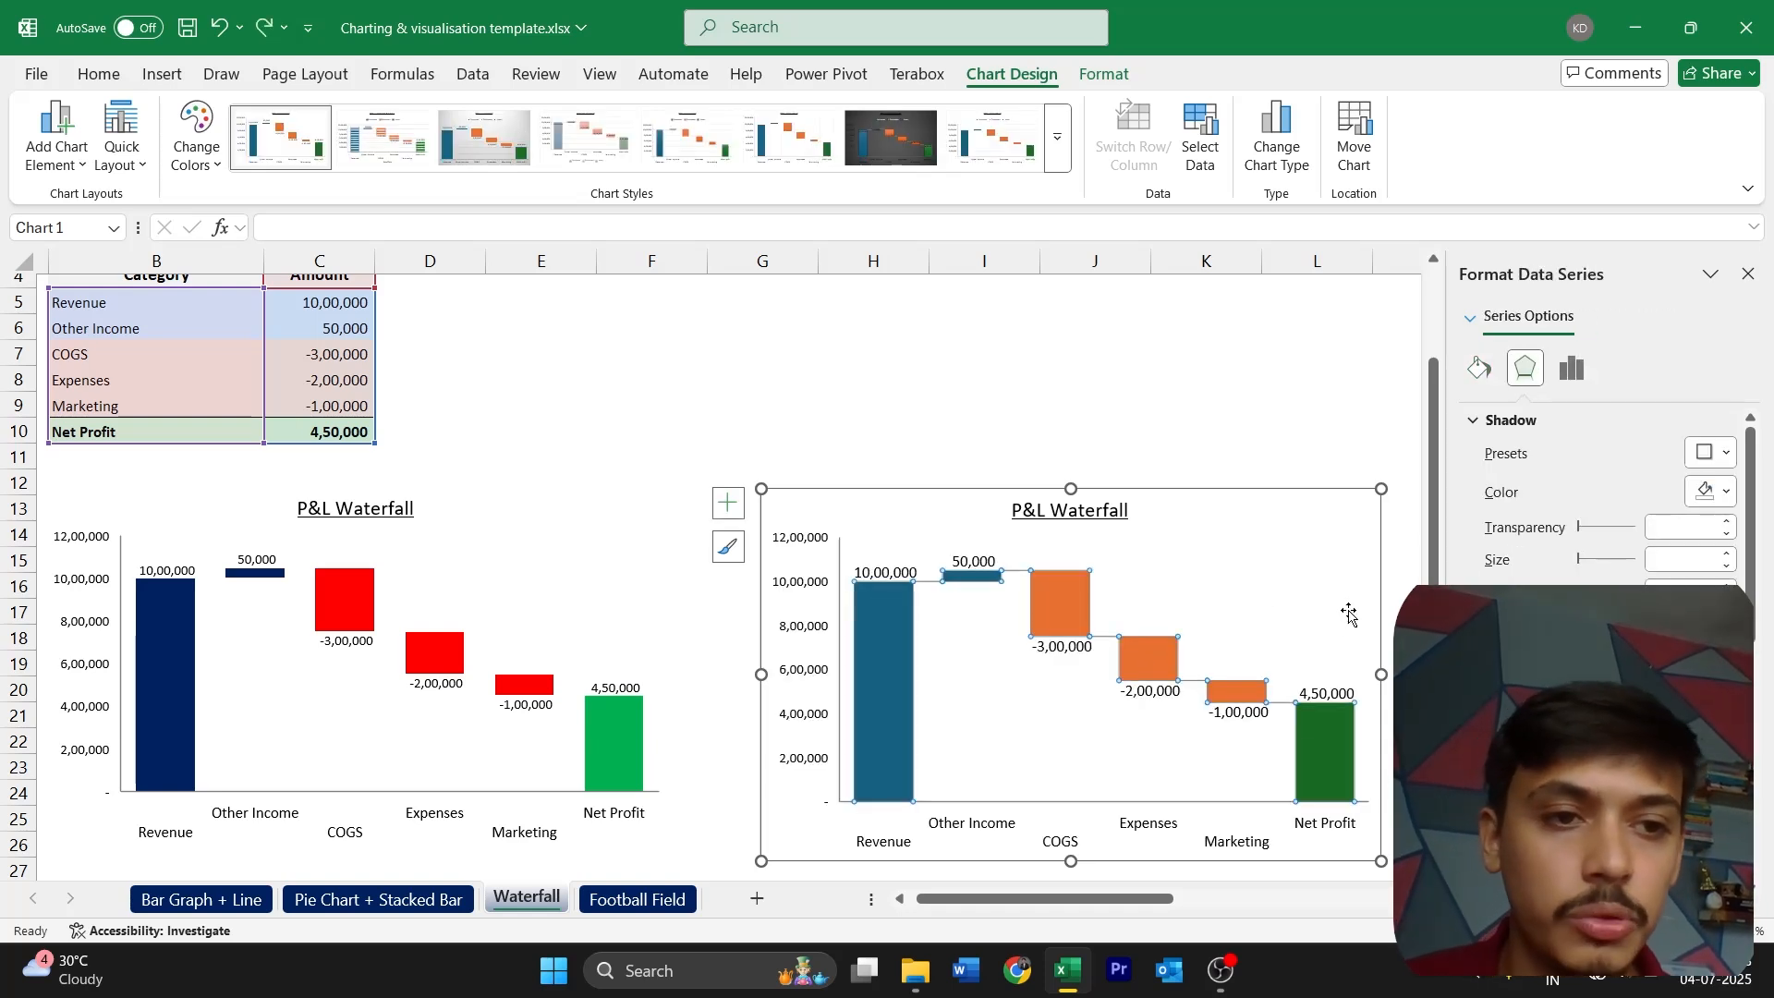
{"action": "left_click", "coordinate": [1572, 368]}
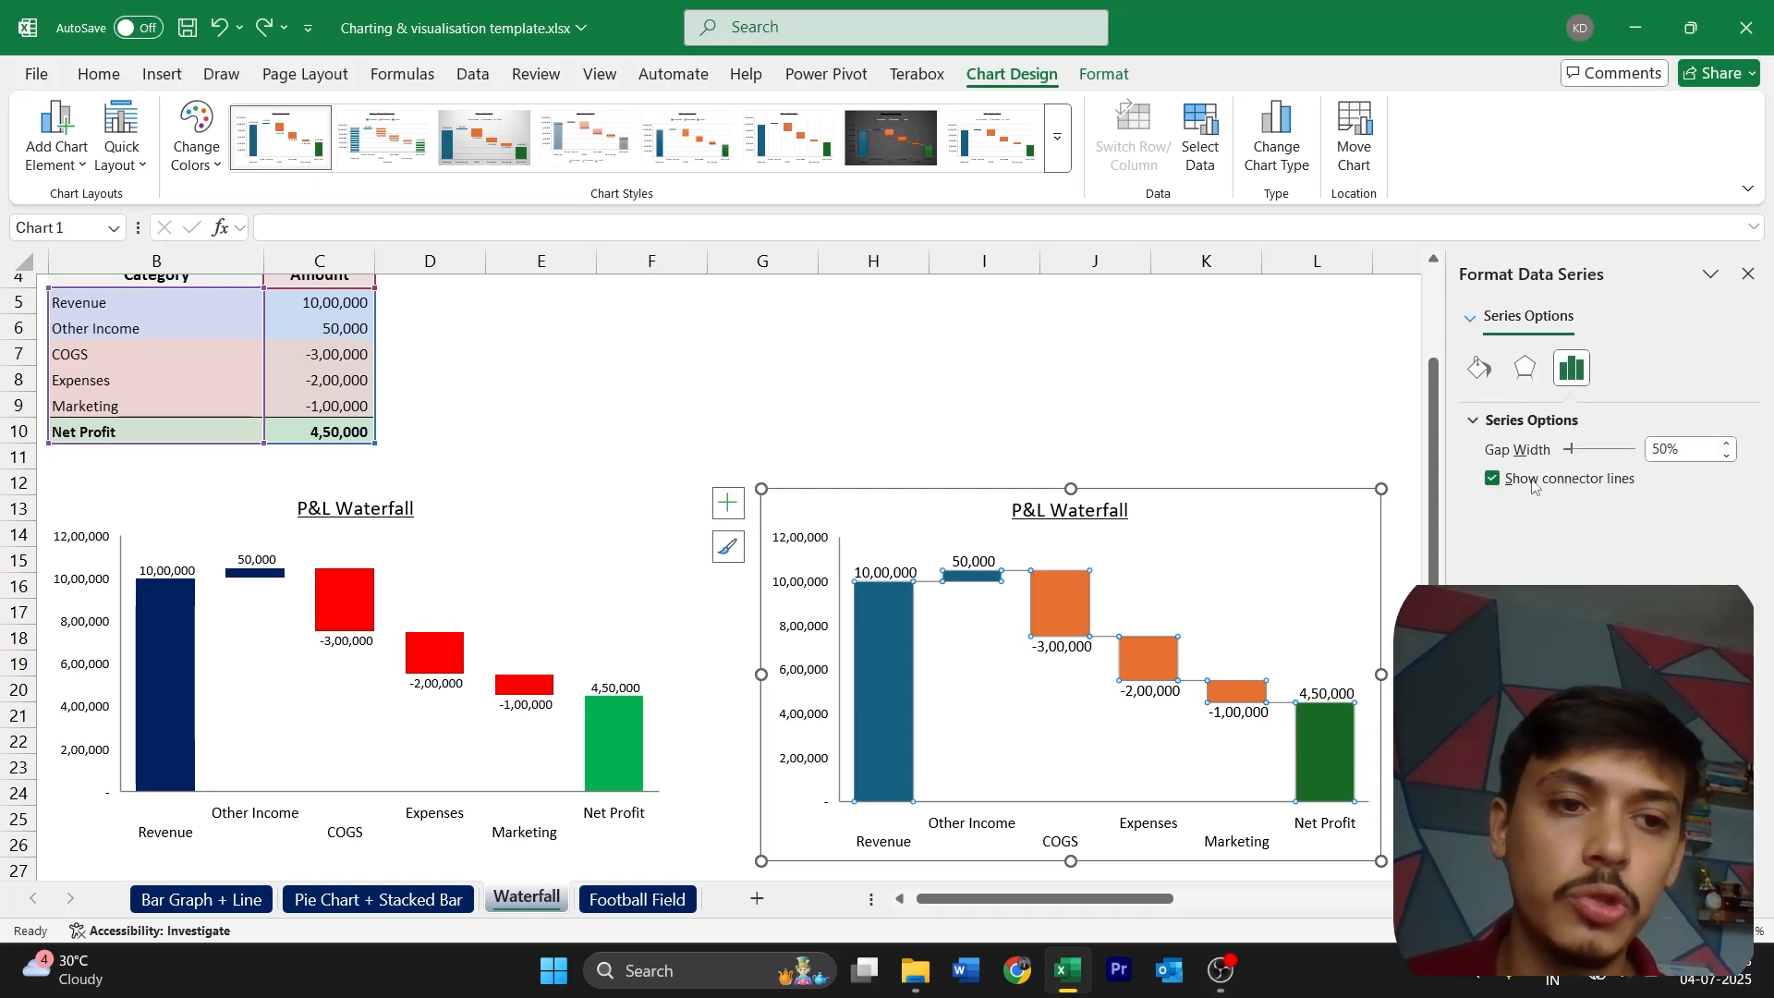
{"action": "left_click", "coordinate": [1493, 479]}
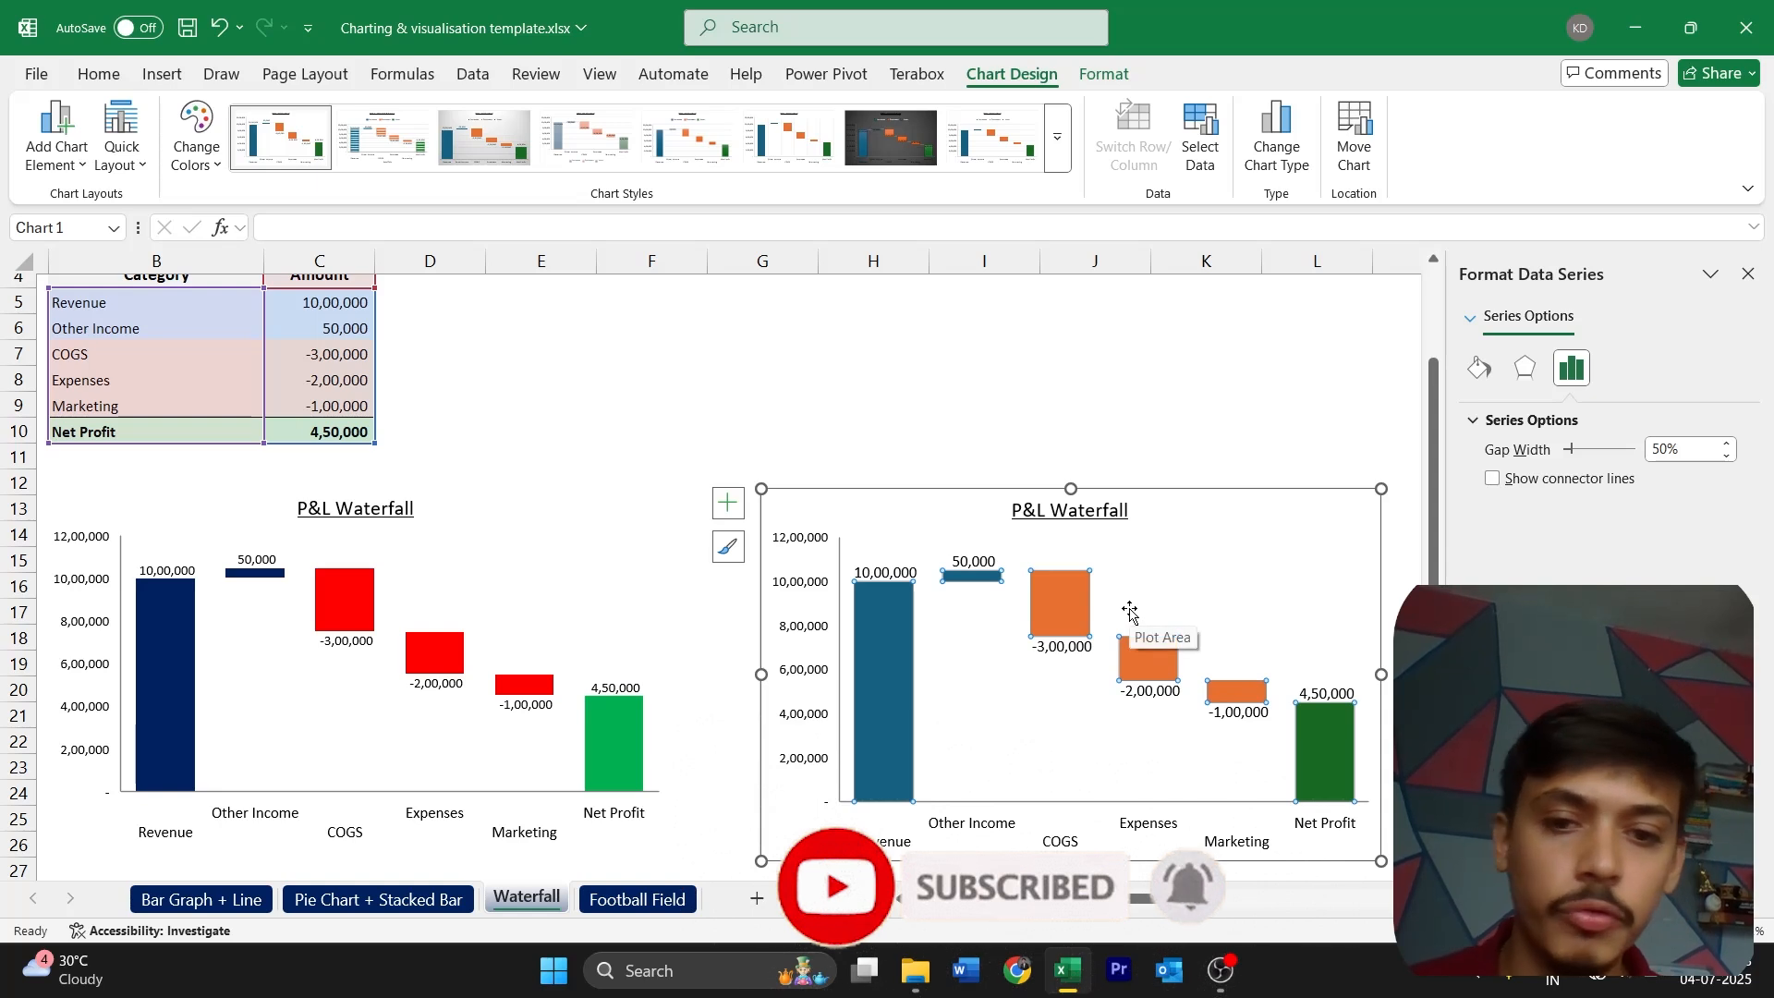
Set the data labels of the new waterfall chart to font size 8
{"action": "left_click", "coordinate": [974, 563]}
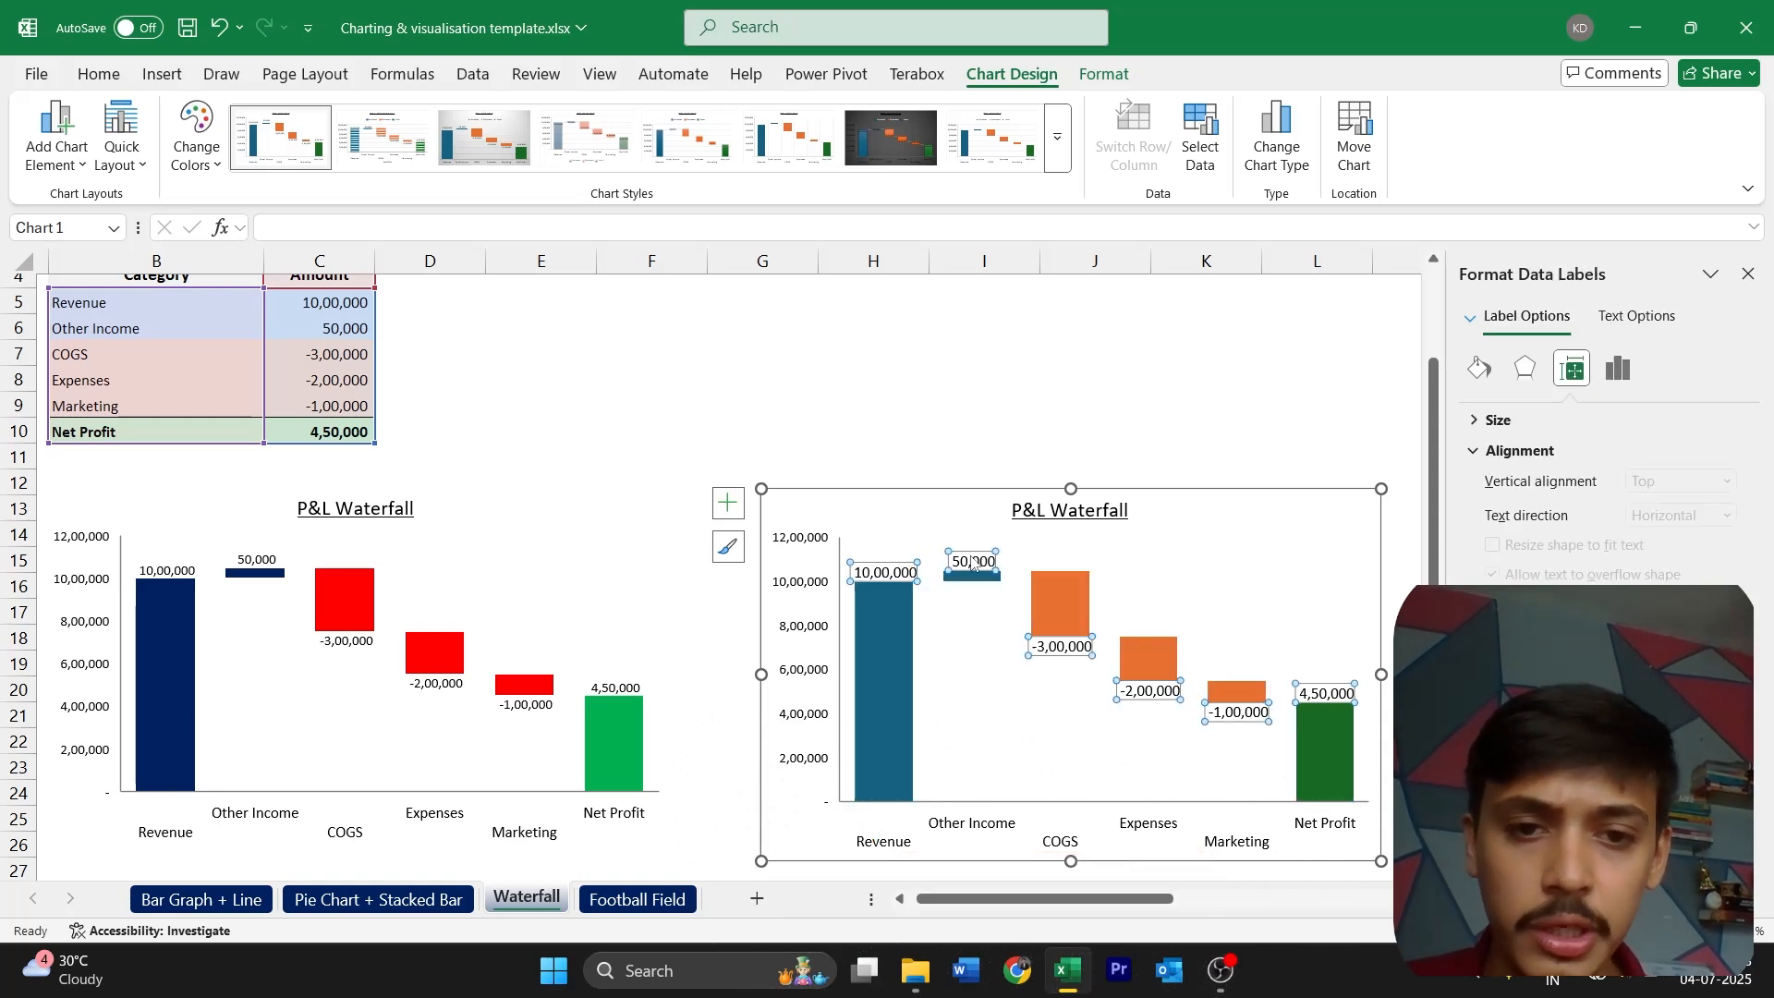
{"action": "left_click", "coordinate": [101, 77]}
{"action": "left_click", "coordinate": [383, 118]}
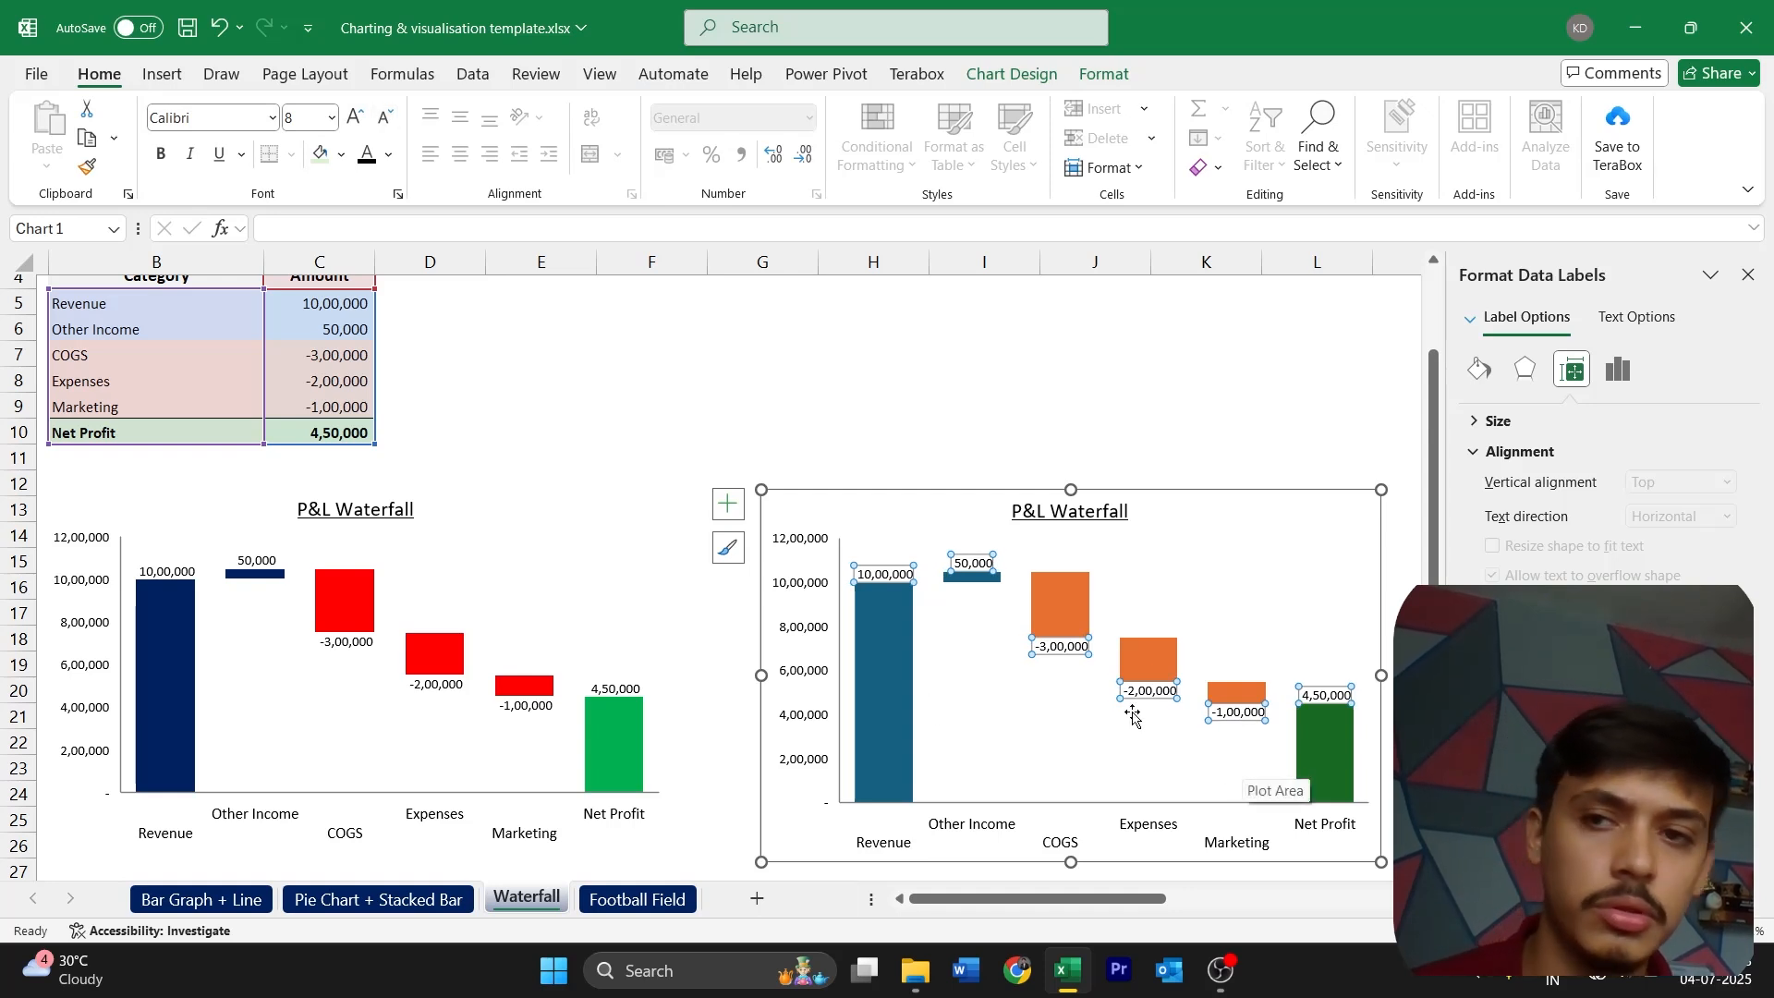
Set the horizontal category axis labels of the new waterfall chart to font size 8
{"action": "left_click", "coordinate": [1055, 827]}
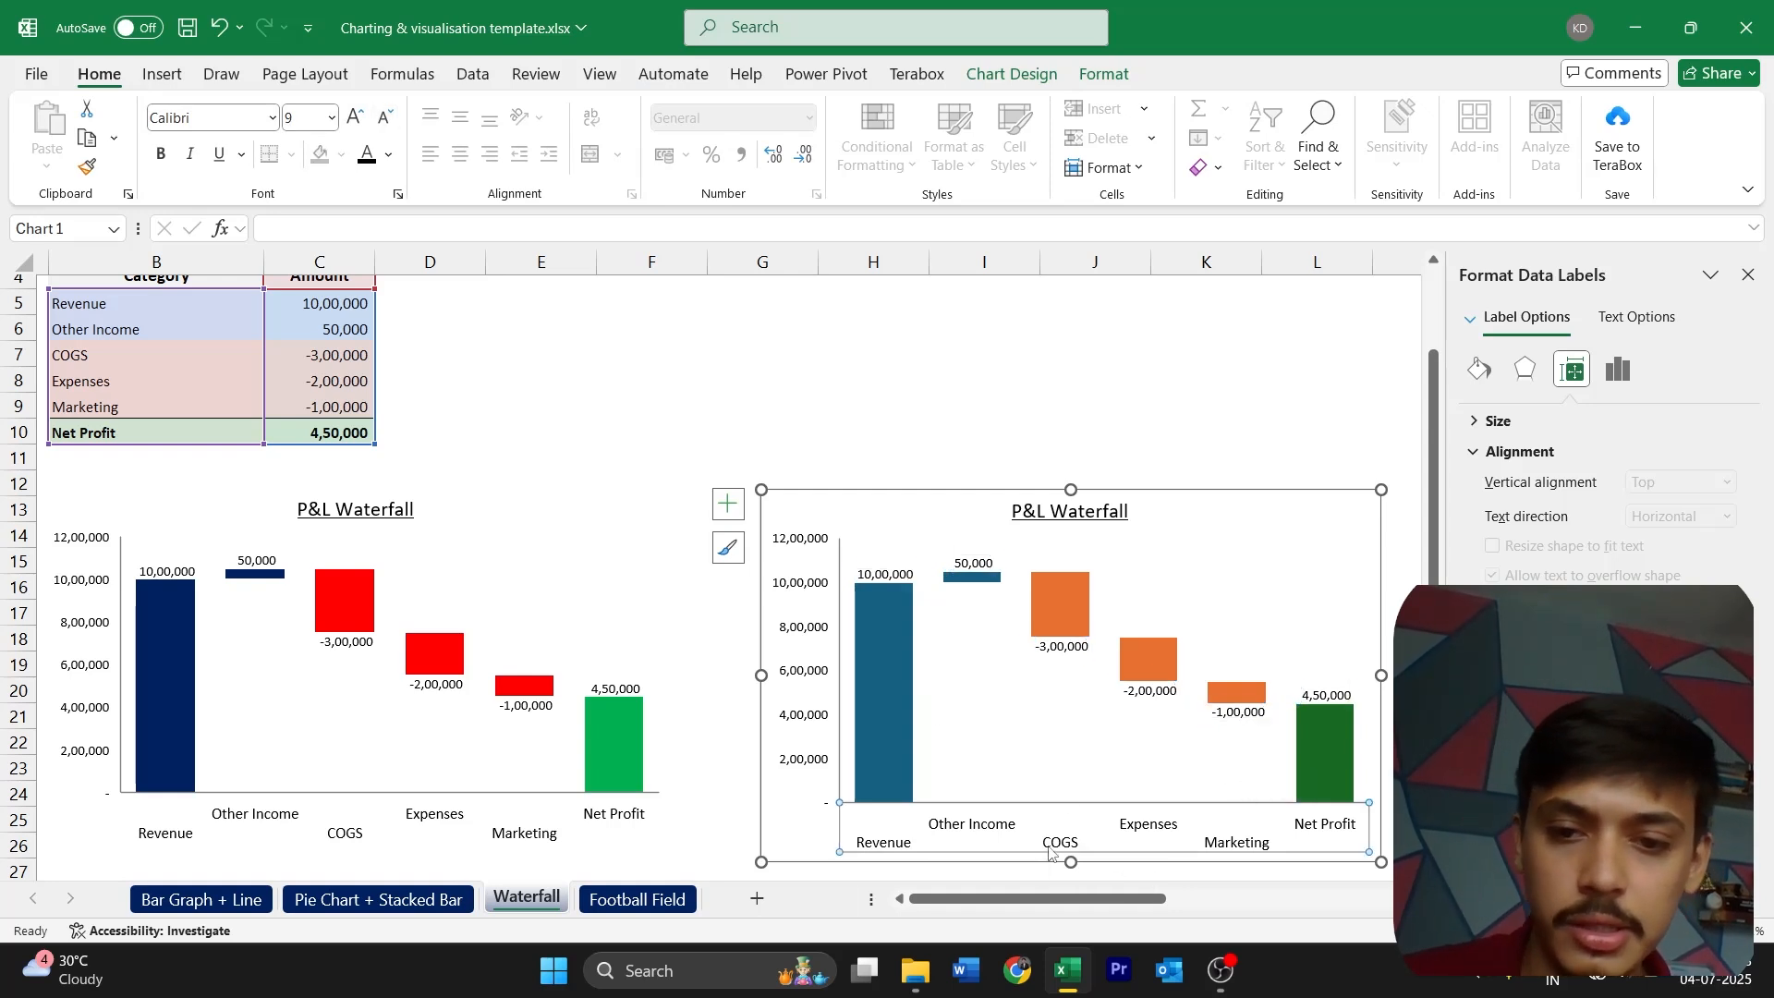
{"action": "left_click", "coordinate": [387, 122]}
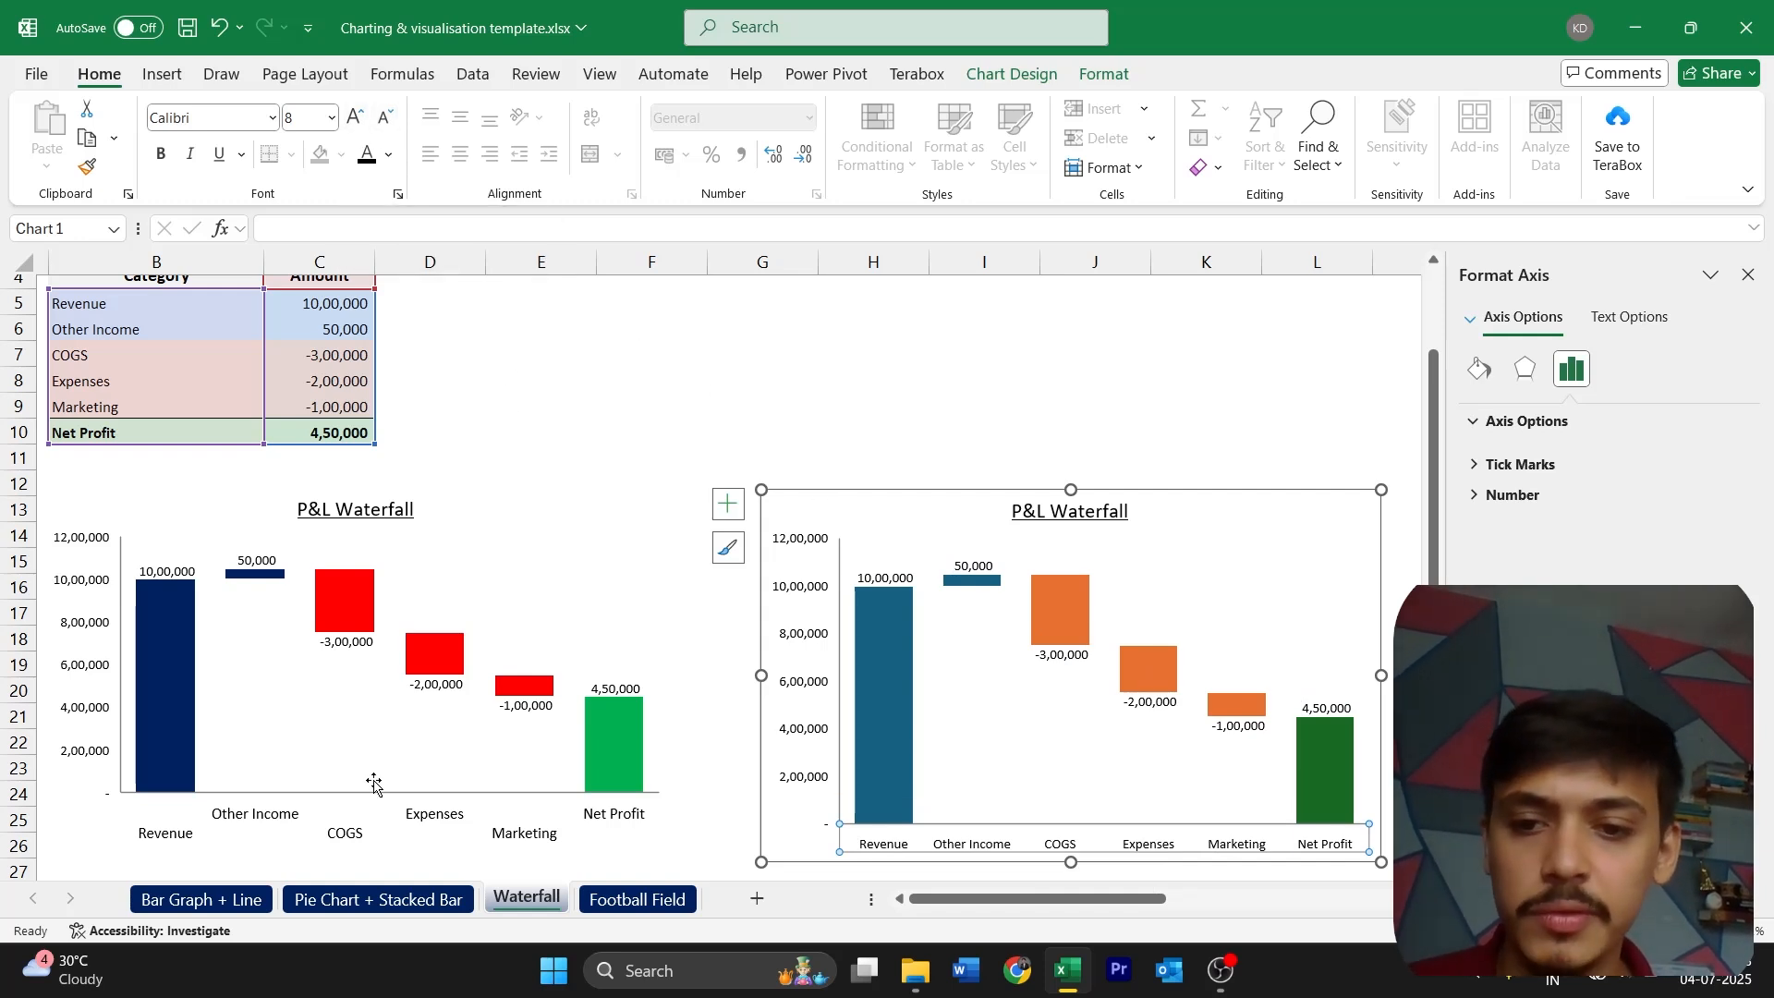
{"action": "left_click", "coordinate": [1748, 276]}
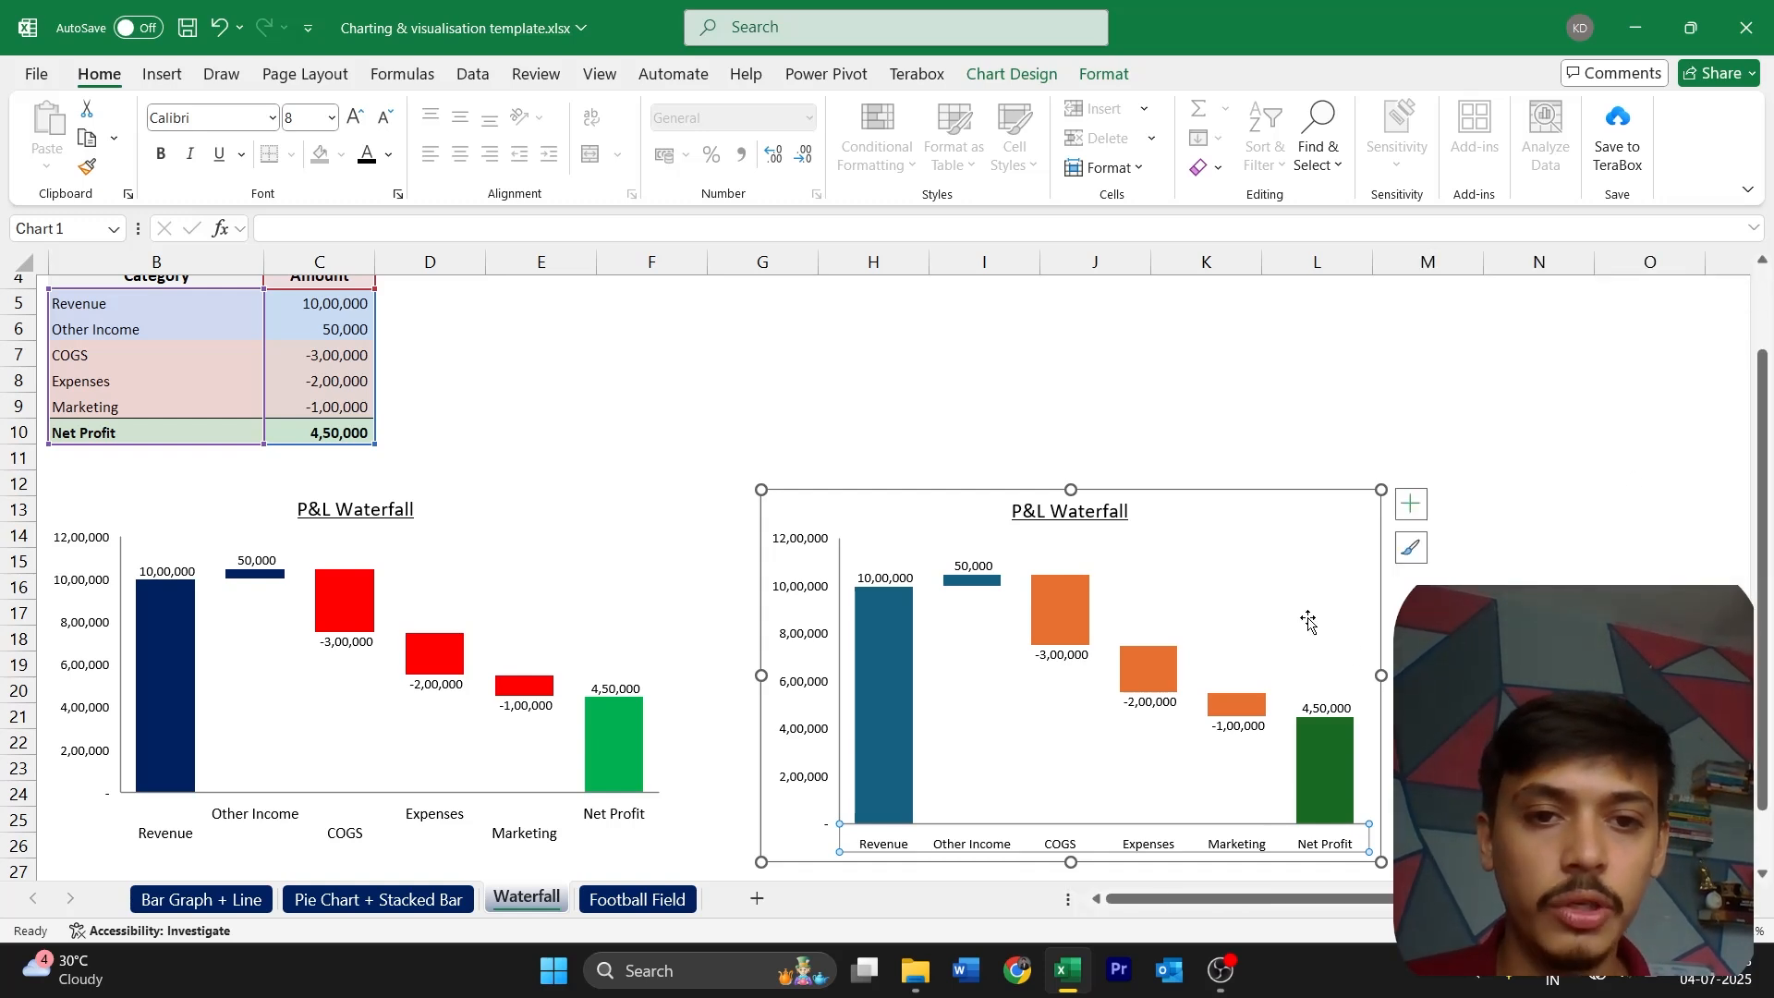
Fill the Revenue and Other Income columns of the new waterfall chart with dark blue
{"action": "left_click", "coordinate": [881, 669]}
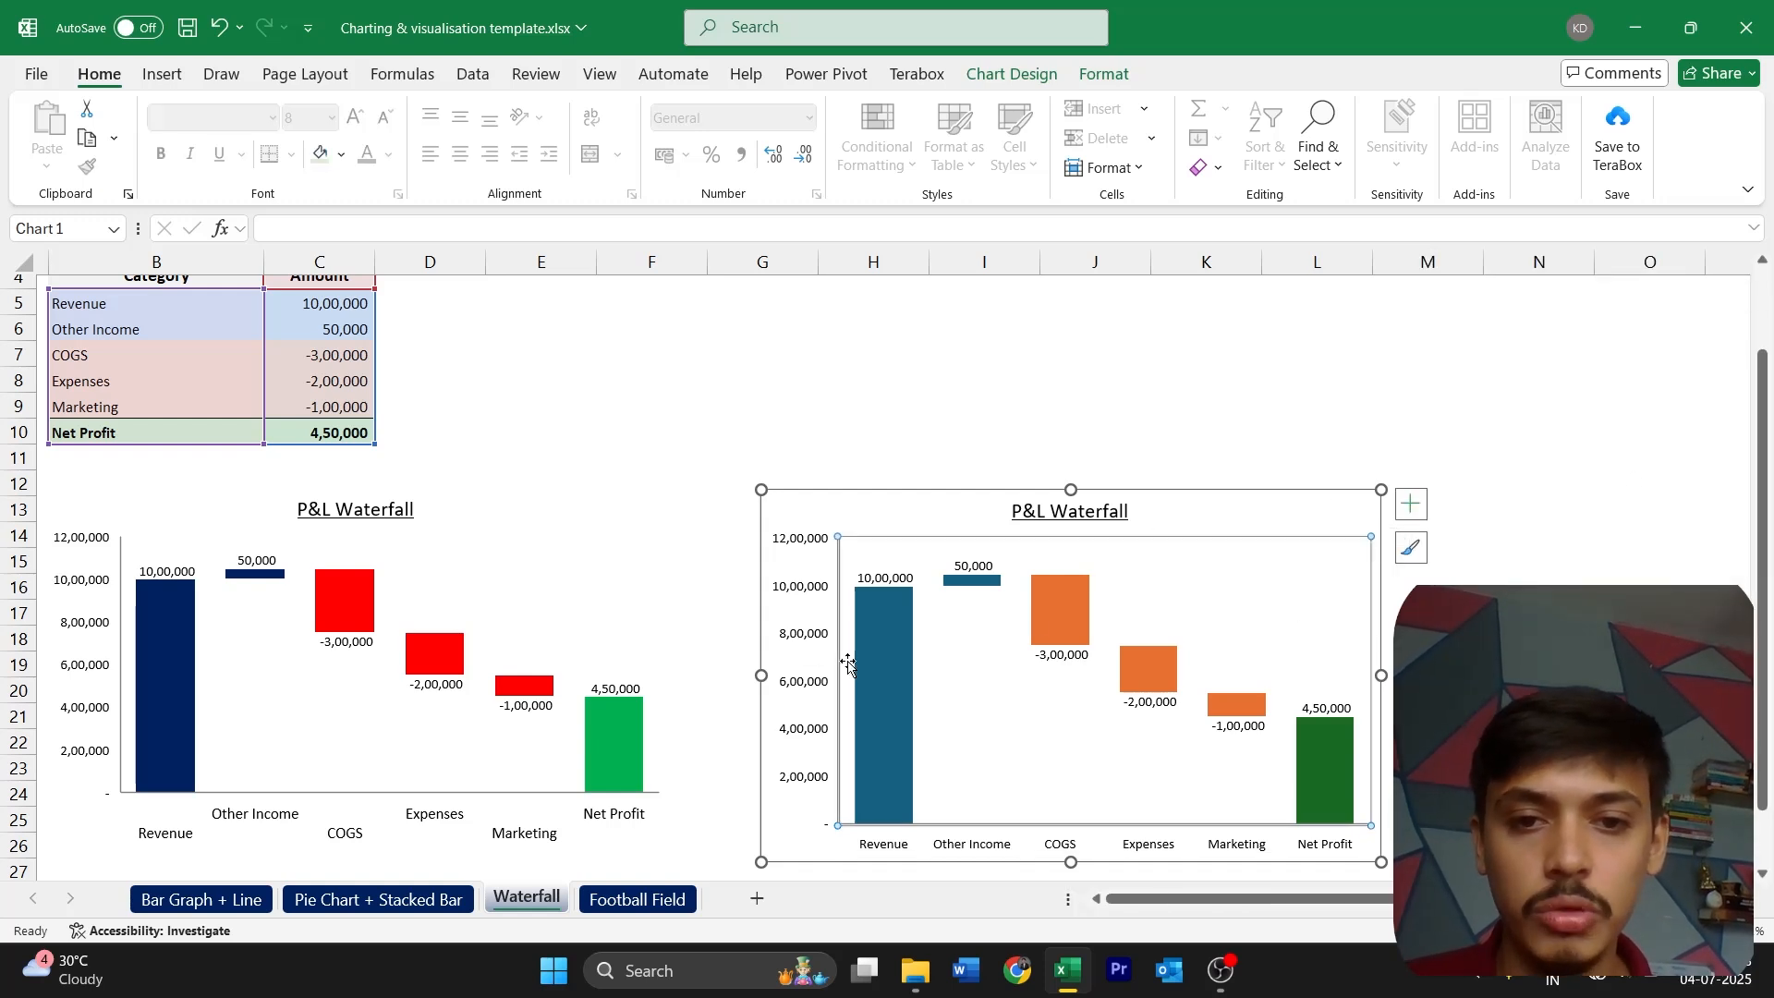
{"action": "left_click", "coordinate": [883, 662]}
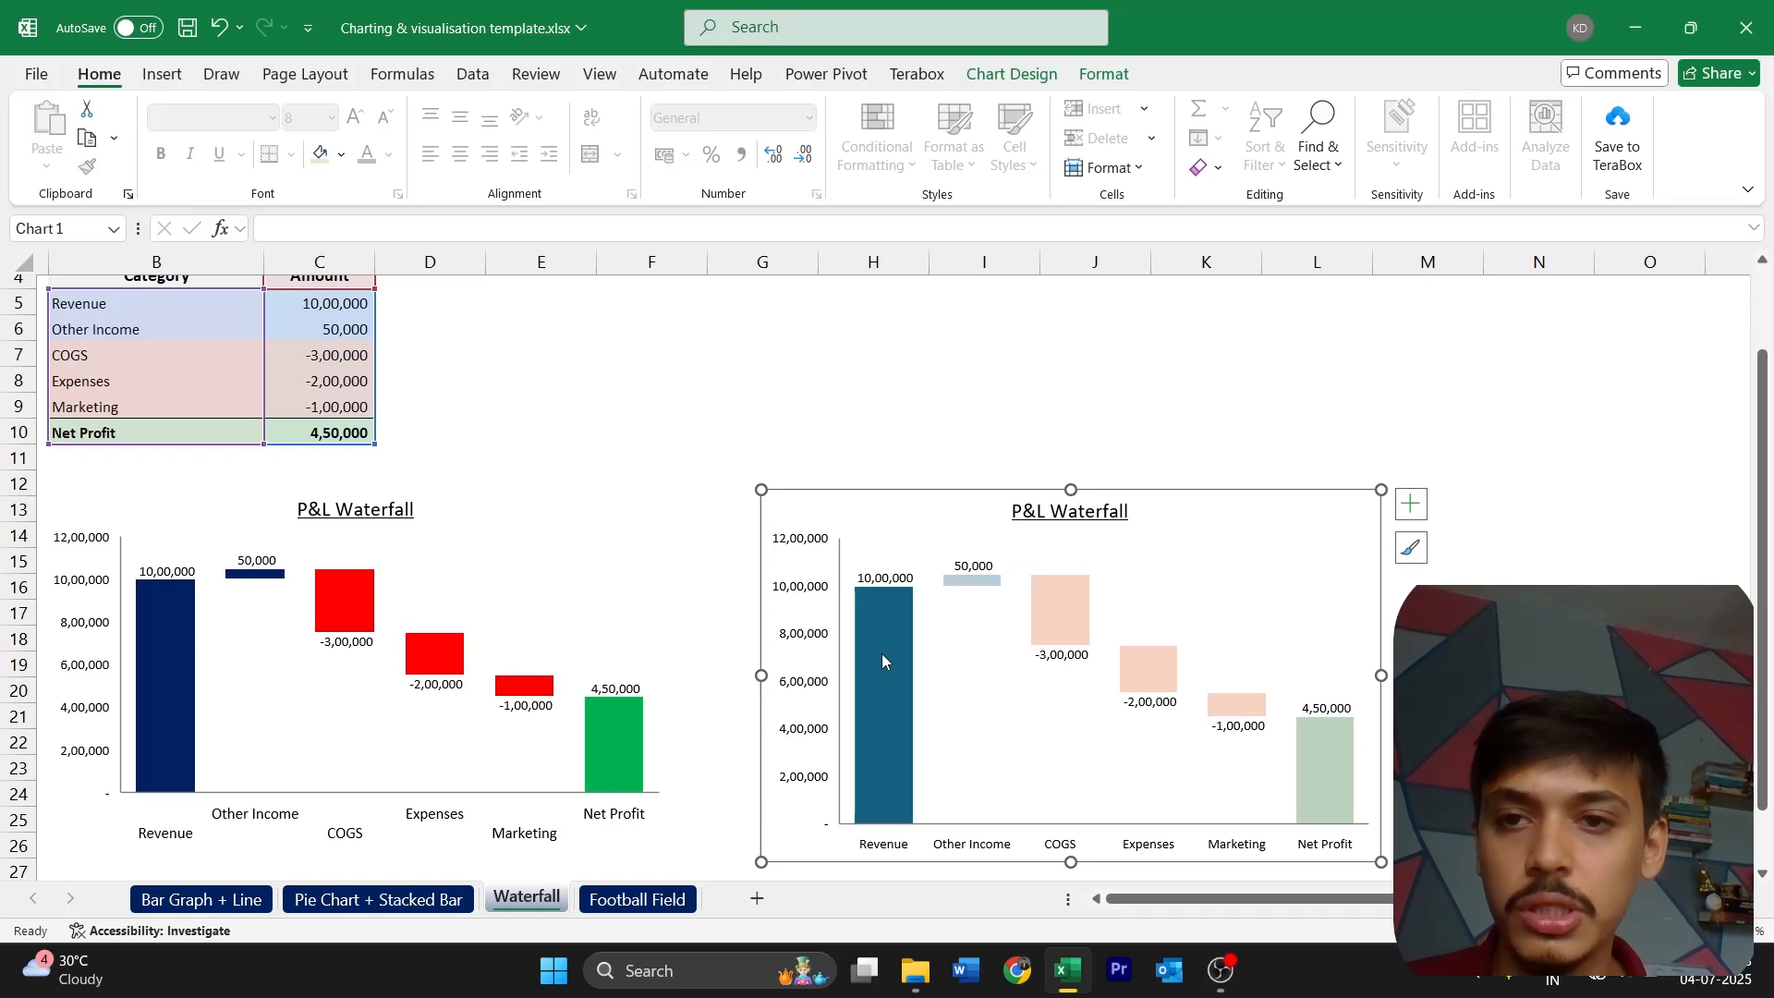
{"action": "left_click", "coordinate": [340, 154]}
{"action": "left_click", "coordinate": [571, 541]}
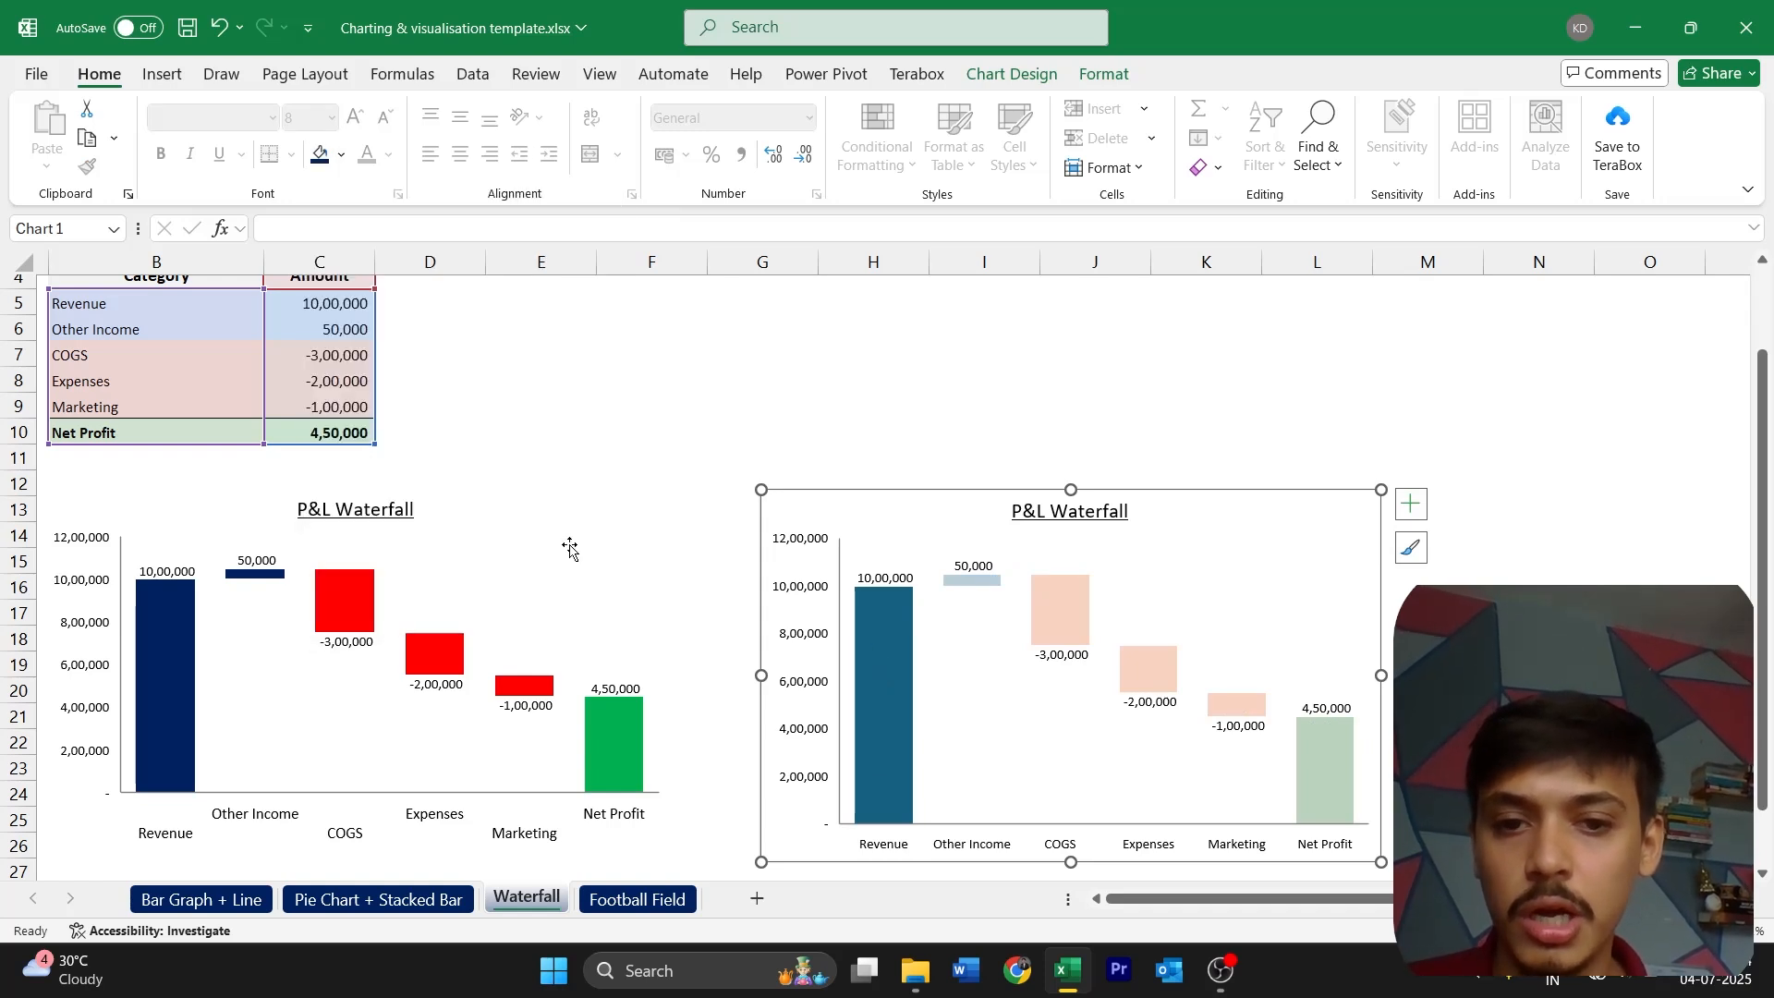
{"action": "left_click", "coordinate": [972, 579]}
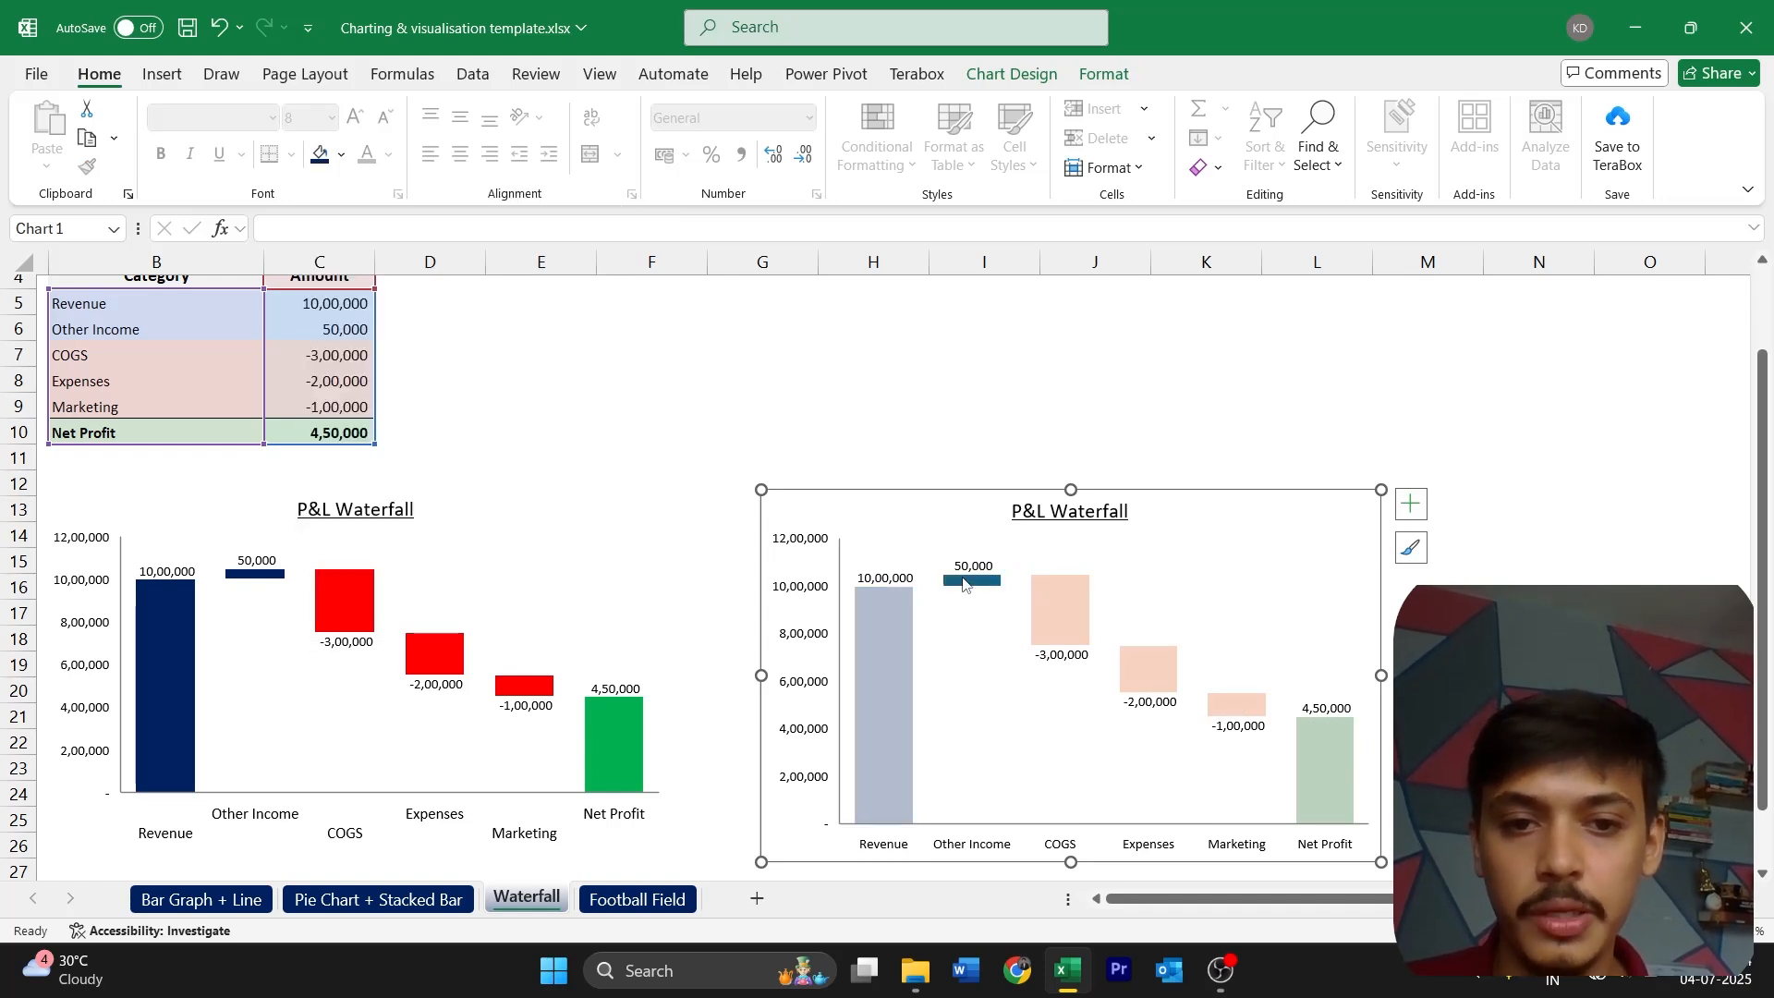
{"action": "left_click", "coordinate": [321, 154]}
Fill the COGS, Expenses and Marketing columns of the new waterfall chart with red
{"action": "left_click", "coordinate": [1069, 639]}
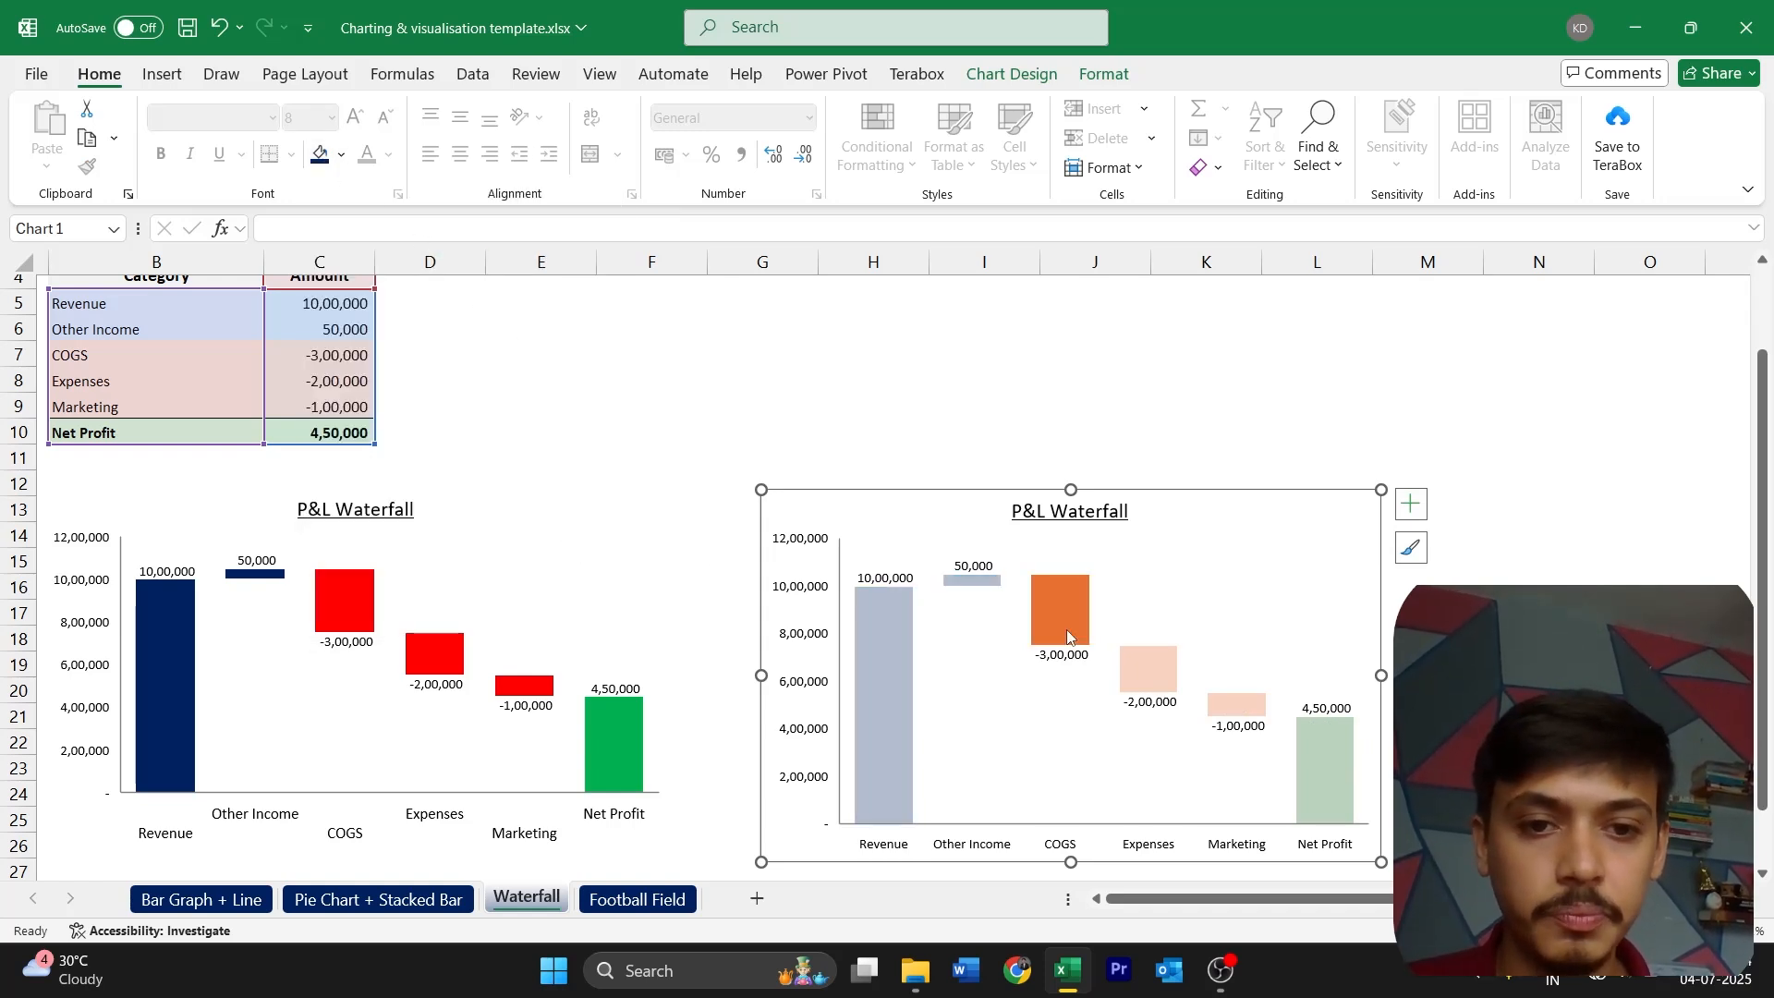
{"action": "left_click", "coordinate": [341, 154]}
{"action": "left_click", "coordinate": [362, 540]}
{"action": "left_click", "coordinate": [1154, 669]}
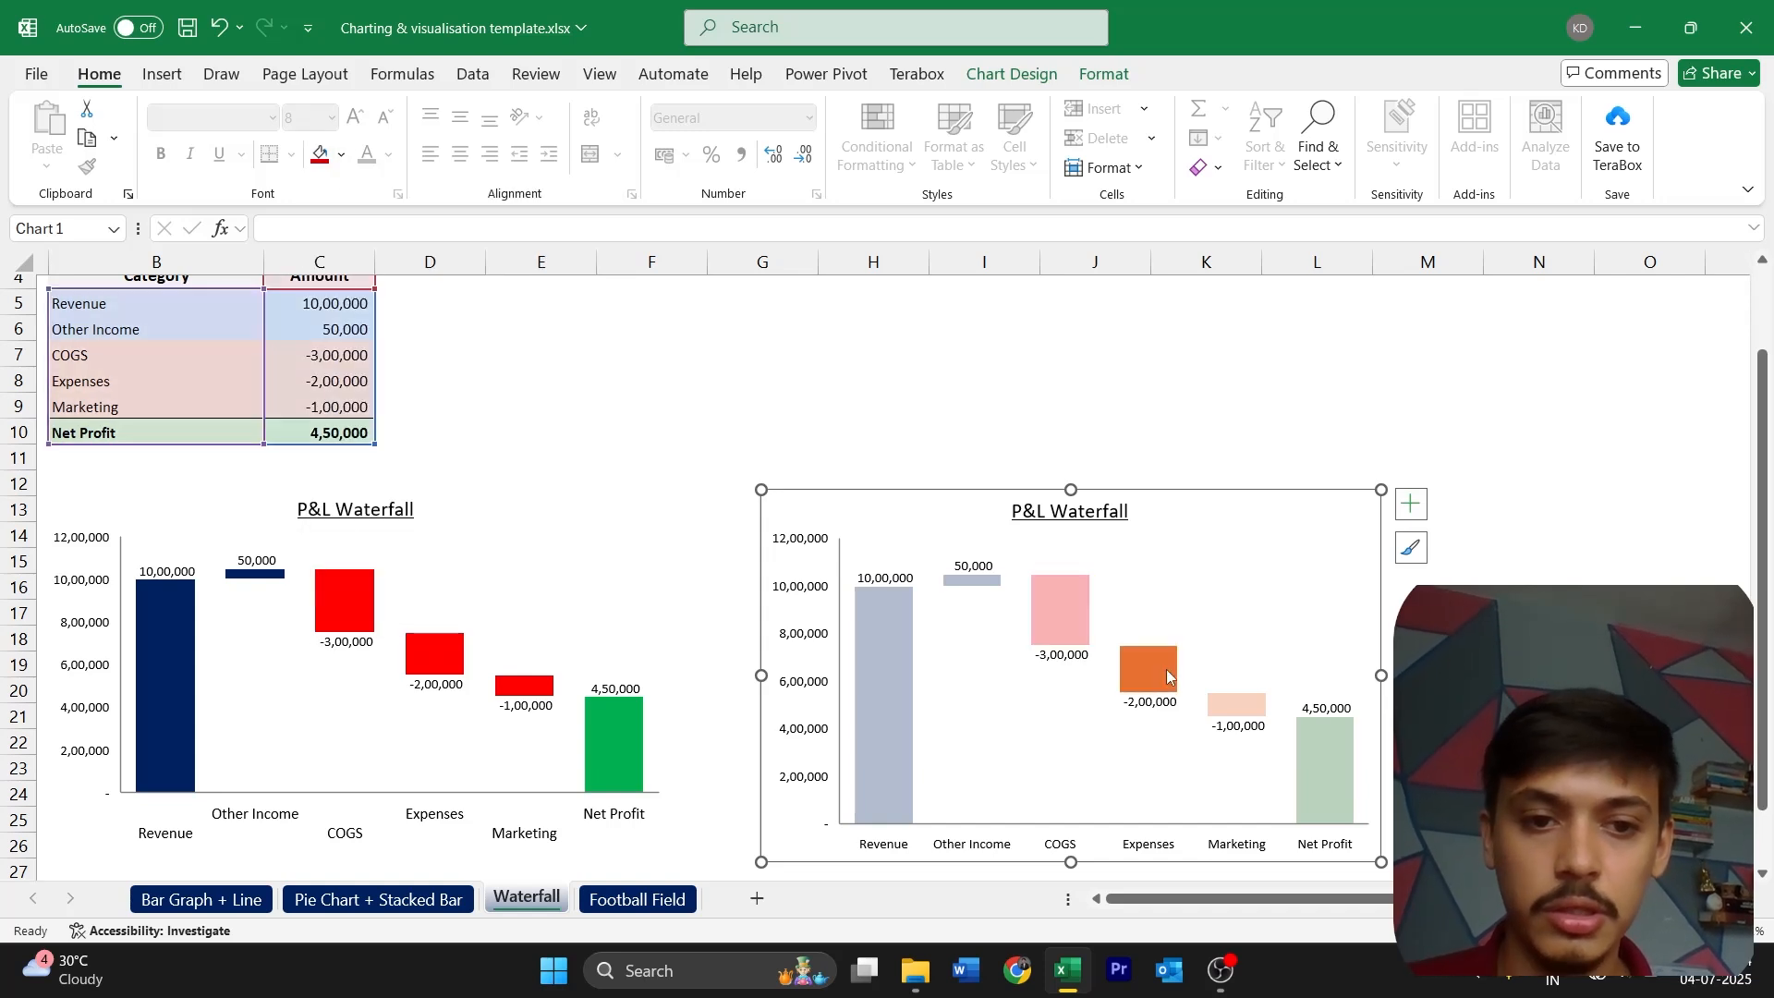
{"action": "left_click", "coordinate": [321, 154]}
{"action": "left_click", "coordinate": [1236, 704]}
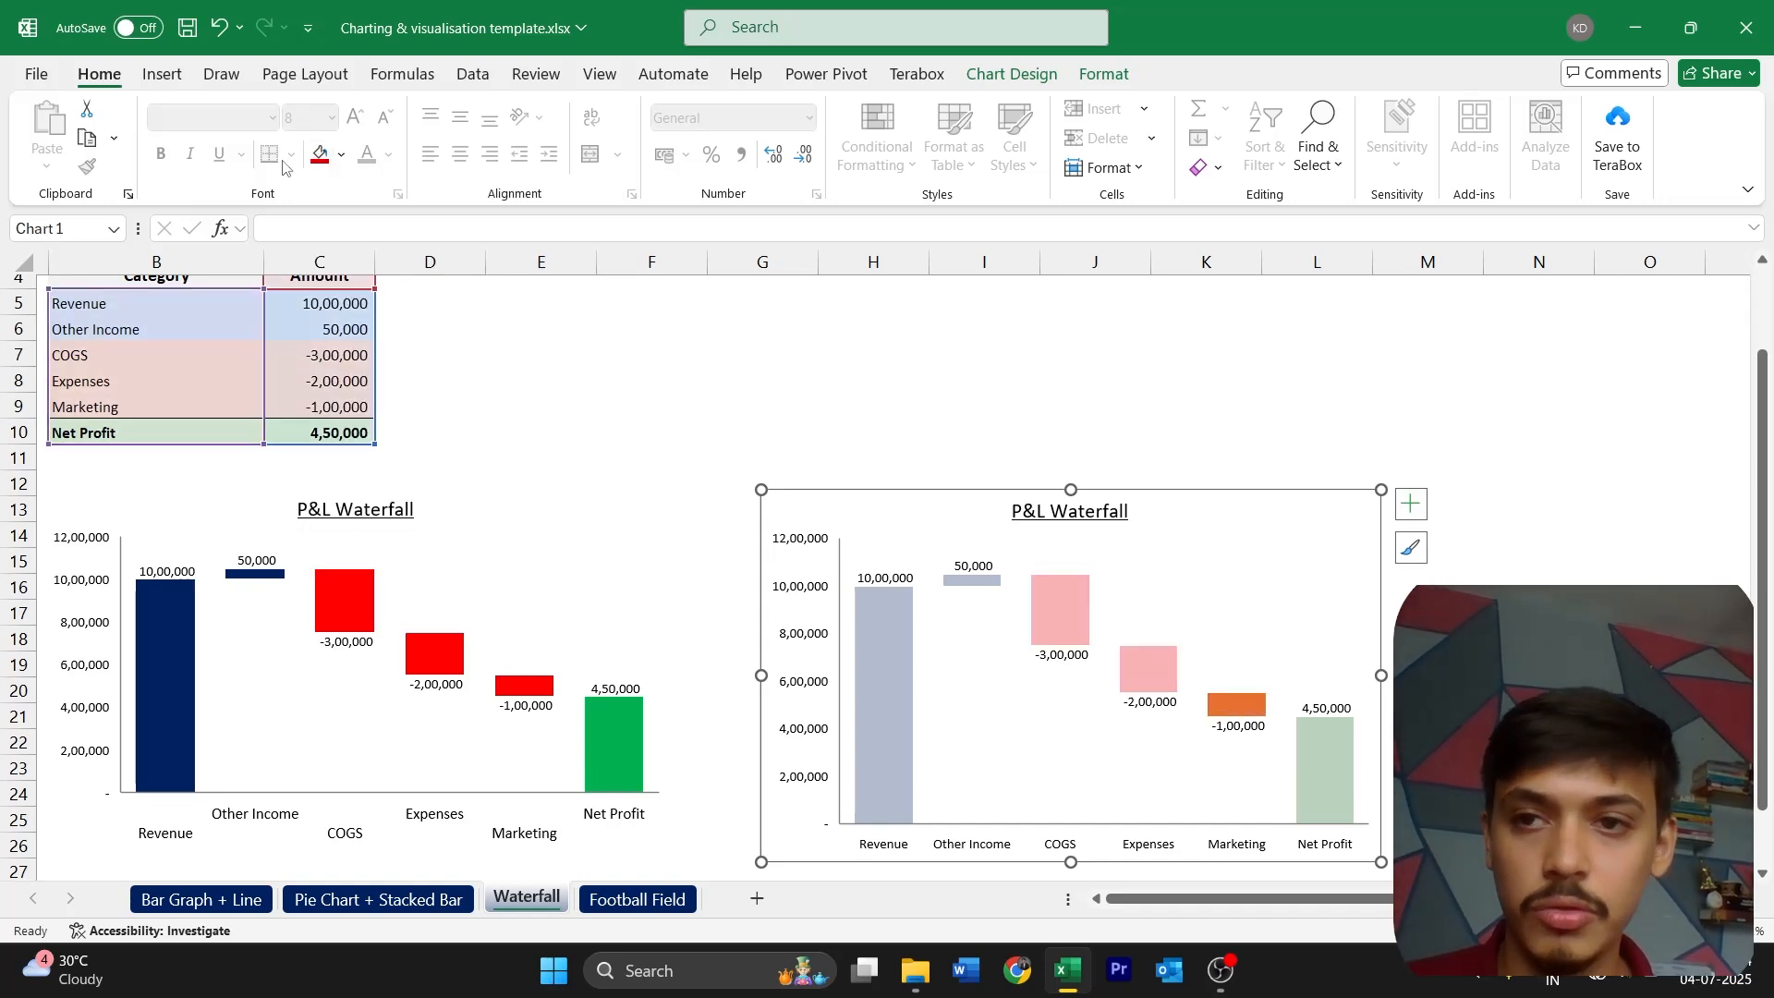
{"action": "left_click", "coordinate": [322, 154]}
Fill the Net Profit column of the new waterfall chart with green and deselect the chart
{"action": "left_click", "coordinate": [1324, 757]}
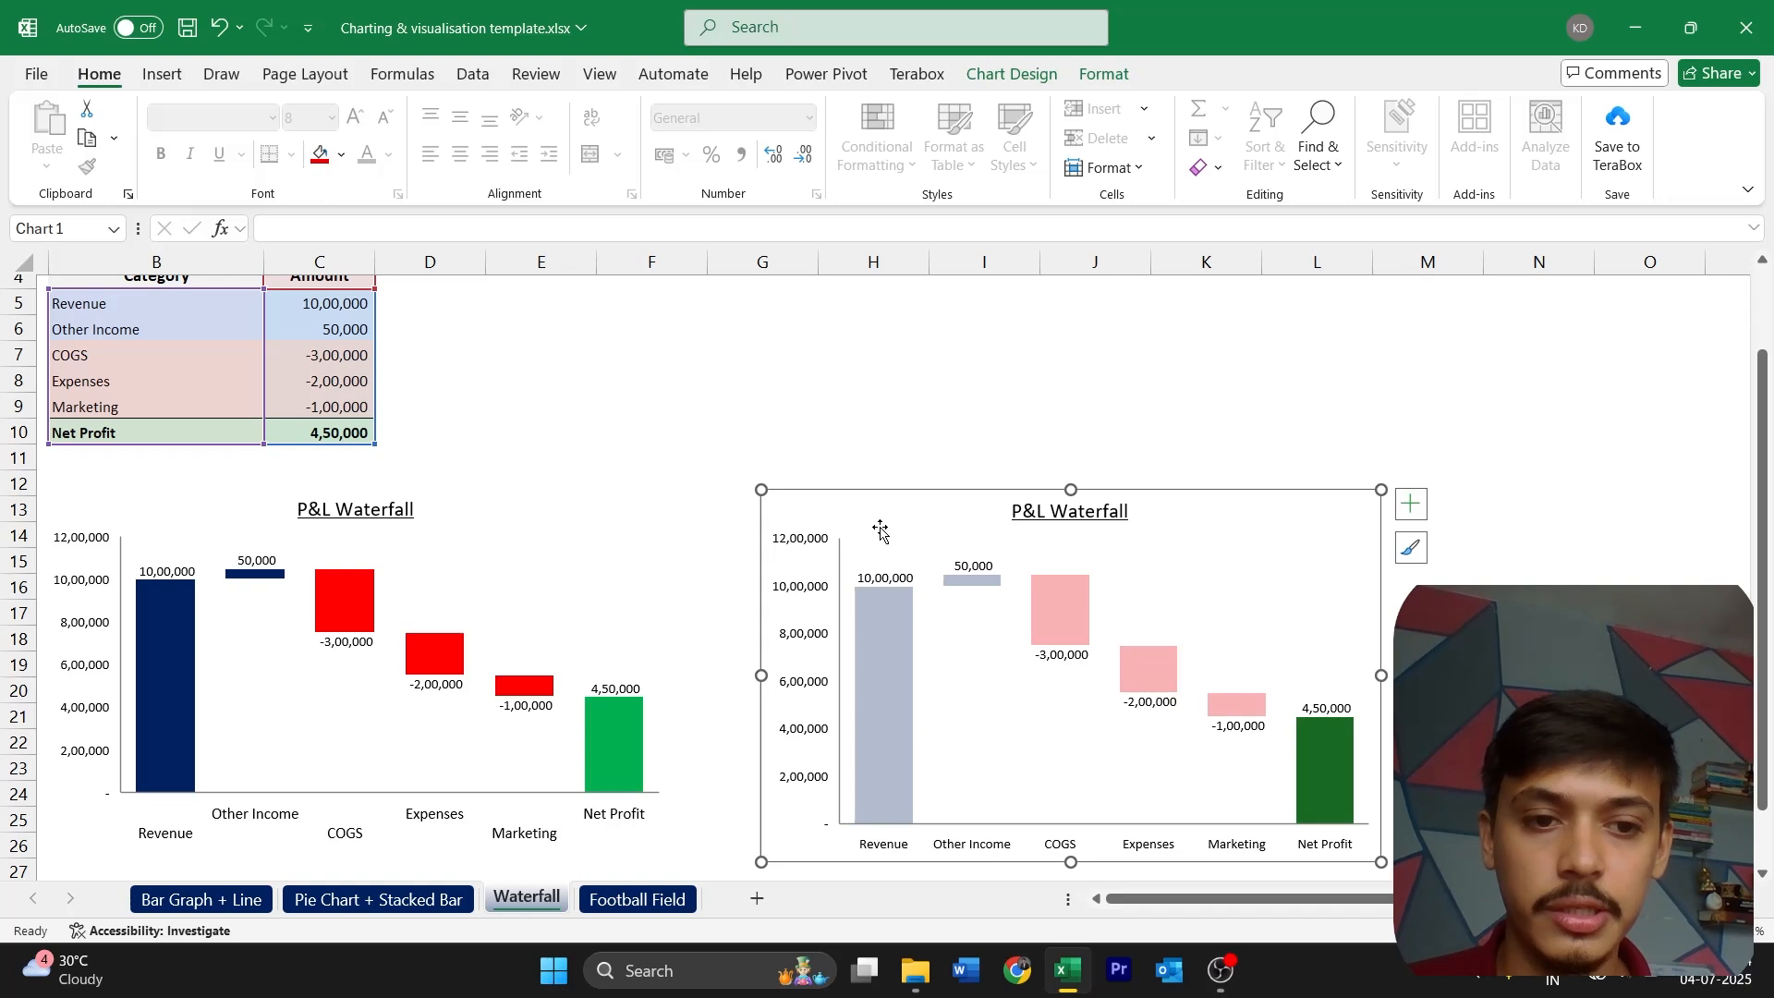
{"action": "left_click", "coordinate": [341, 155]}
{"action": "left_click", "coordinate": [481, 536]}
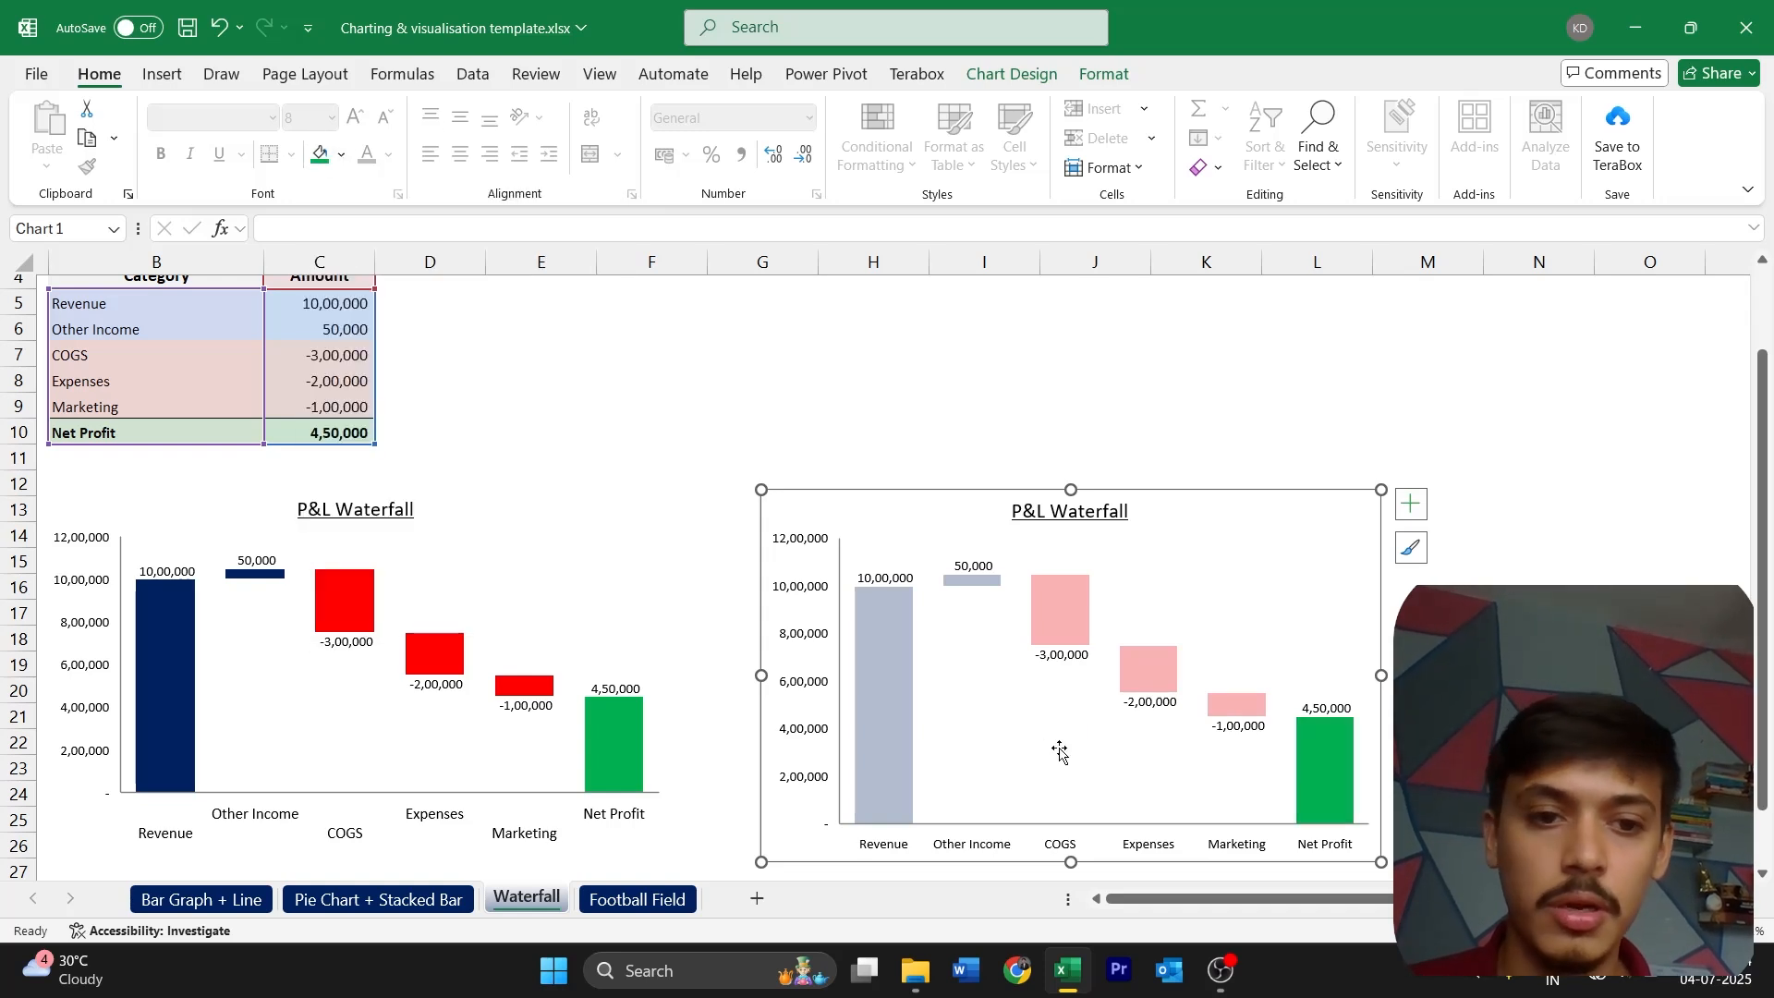
{"action": "left_click", "coordinate": [1060, 753]}
{"action": "left_click", "coordinate": [1538, 794]}
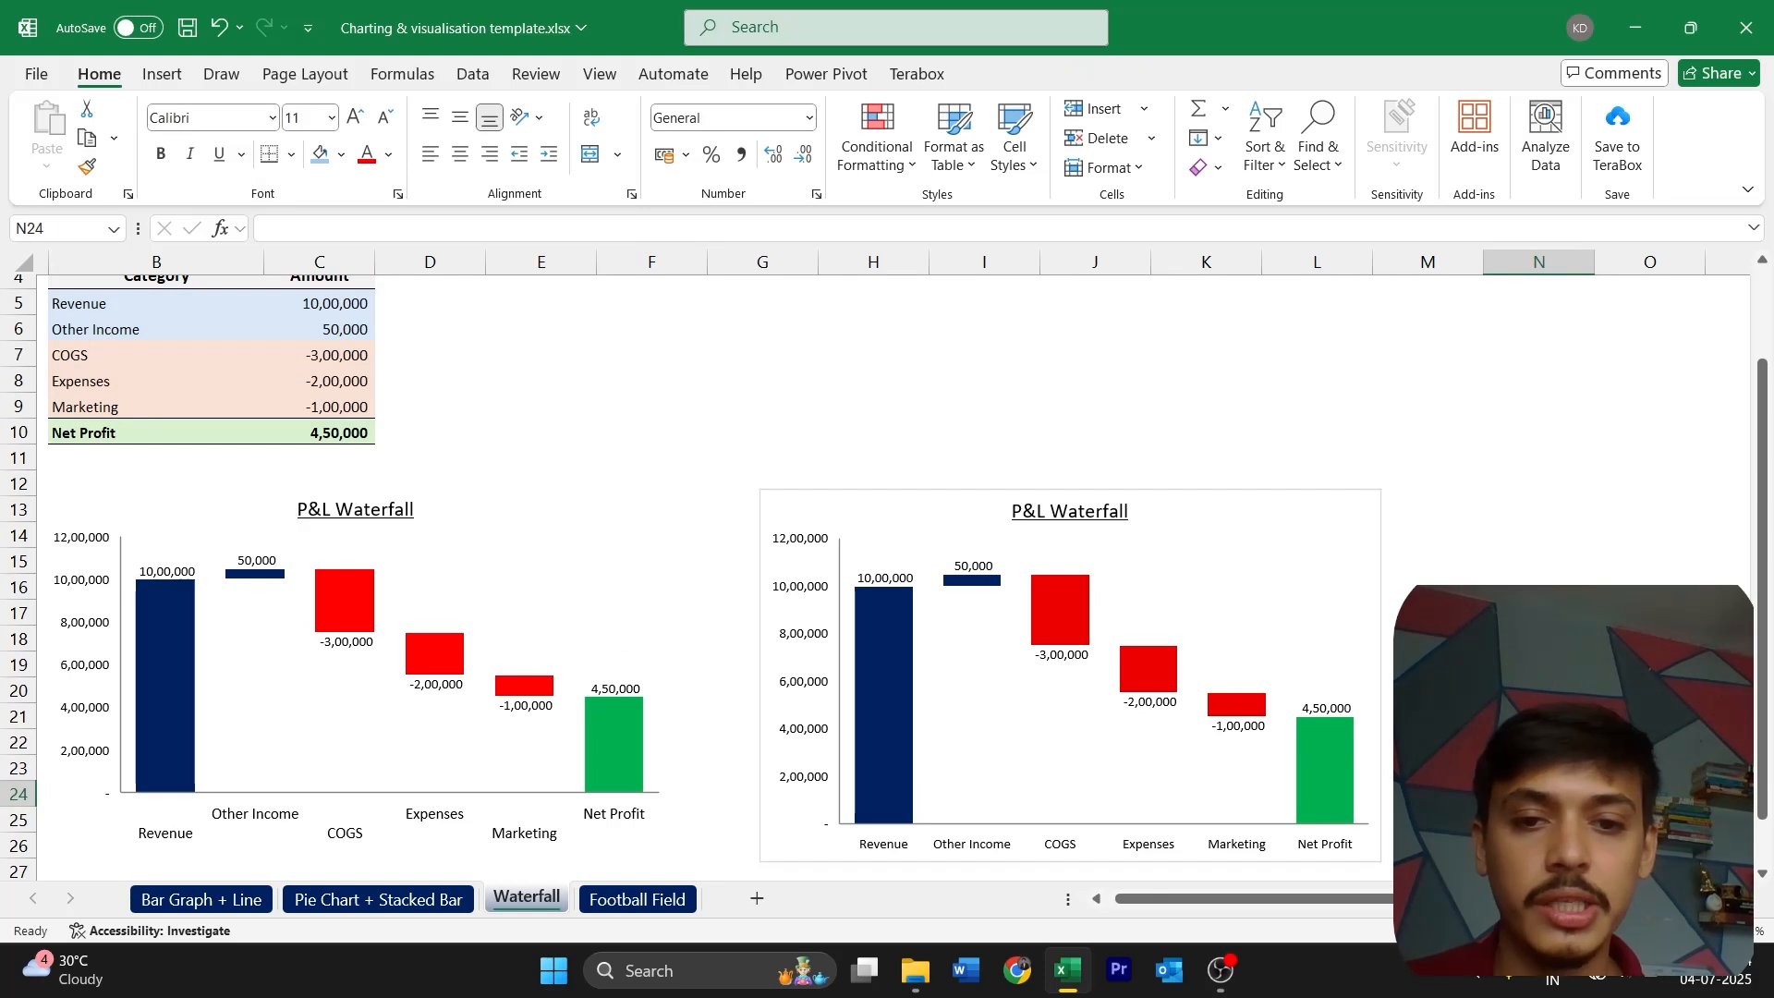
Remove the fill and border from the chart area of the new waterfall chart
{"action": "left_click", "coordinate": [1379, 584]}
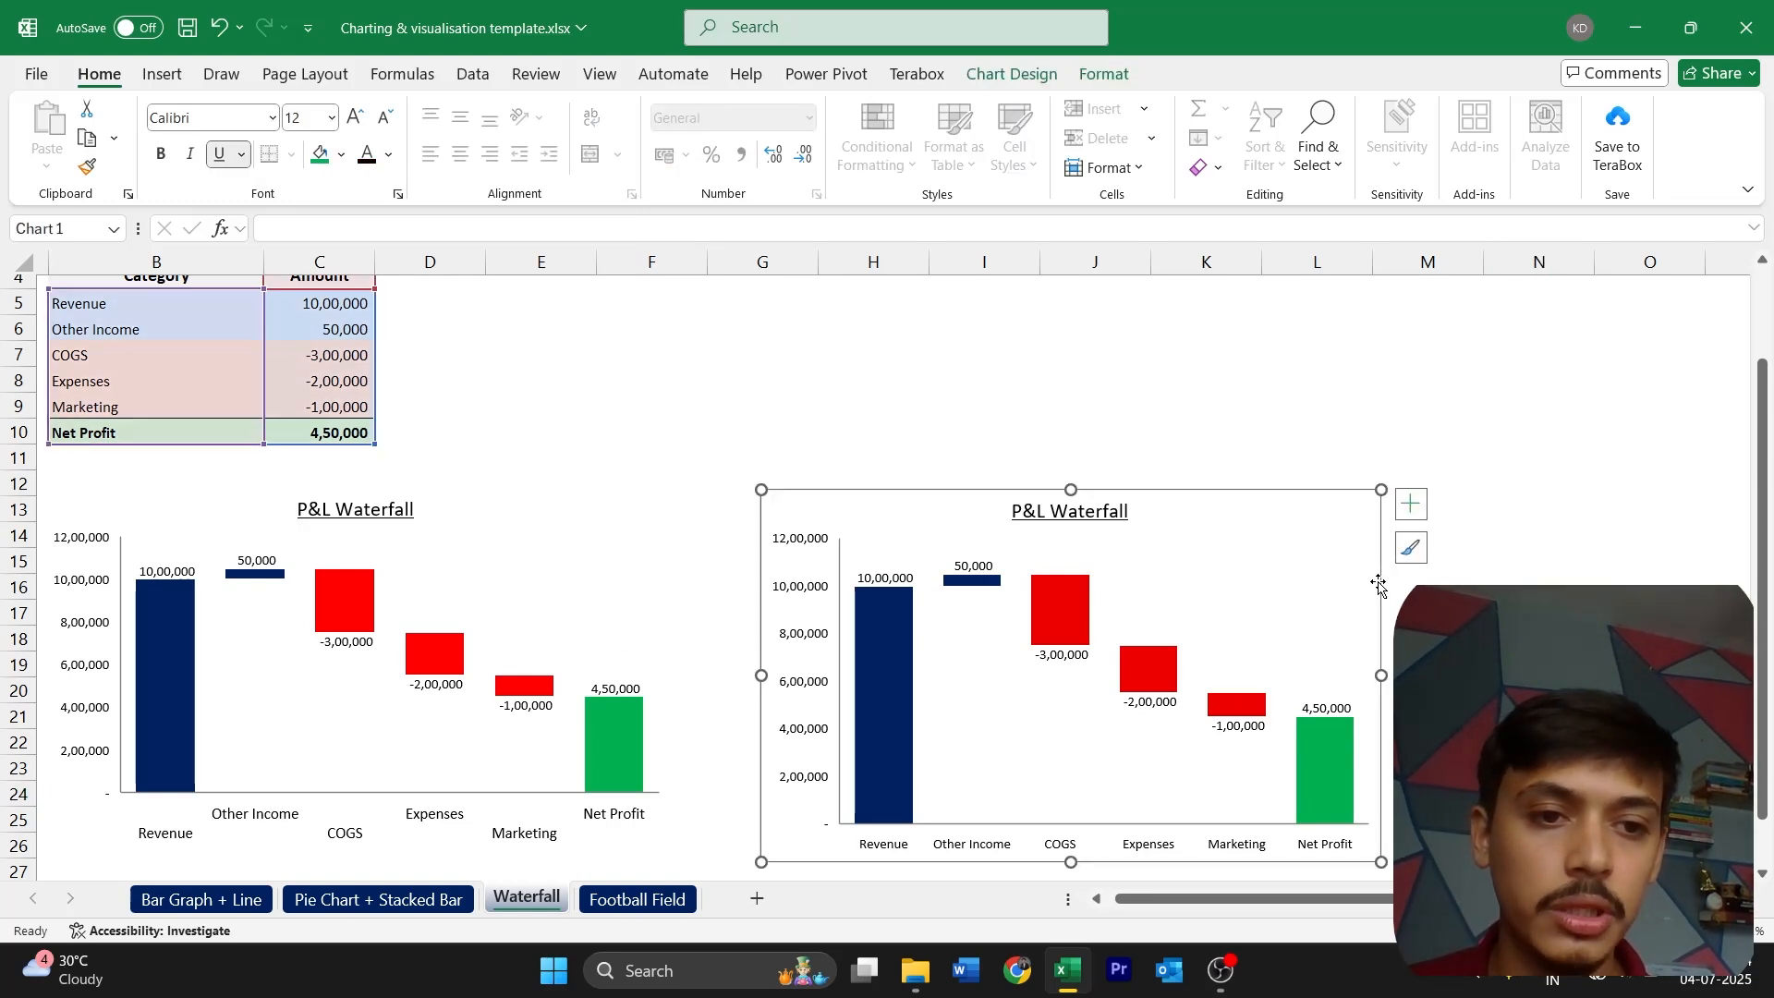
{"action": "double_click", "coordinate": [1342, 560]}
{"action": "left_click", "coordinate": [1353, 520]}
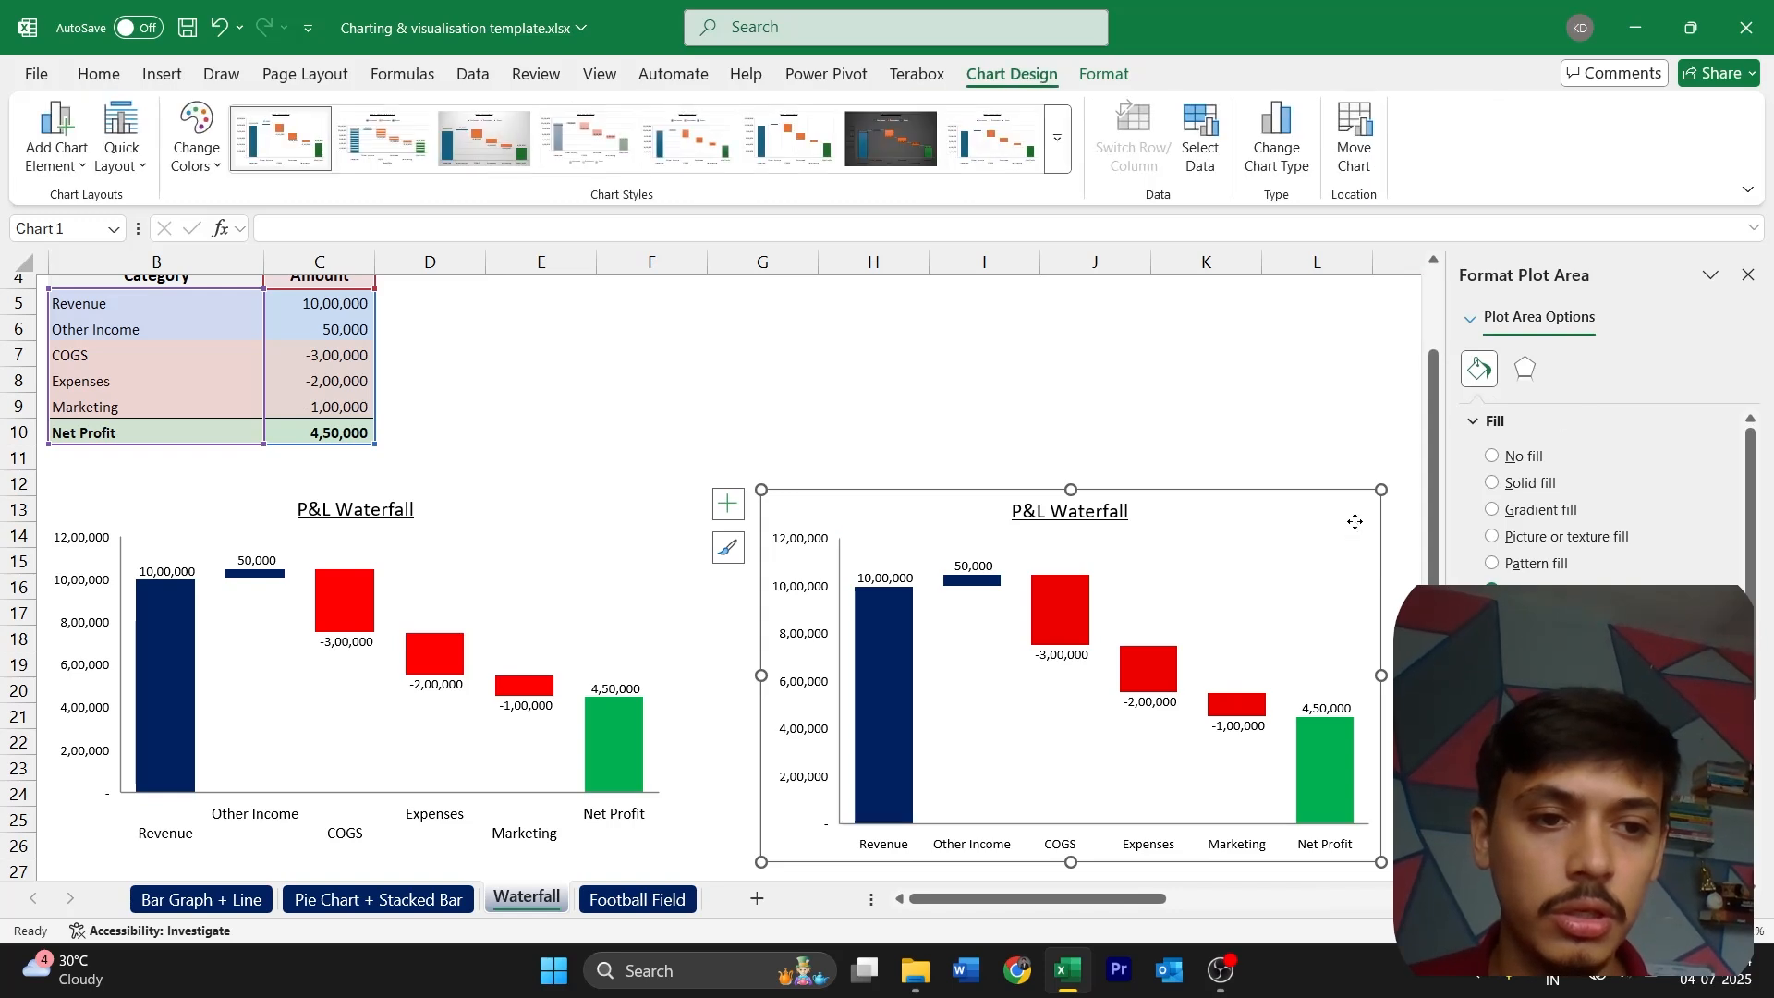
{"action": "left_click", "coordinate": [1499, 457]}
{"action": "left_click", "coordinate": [1311, 482]}
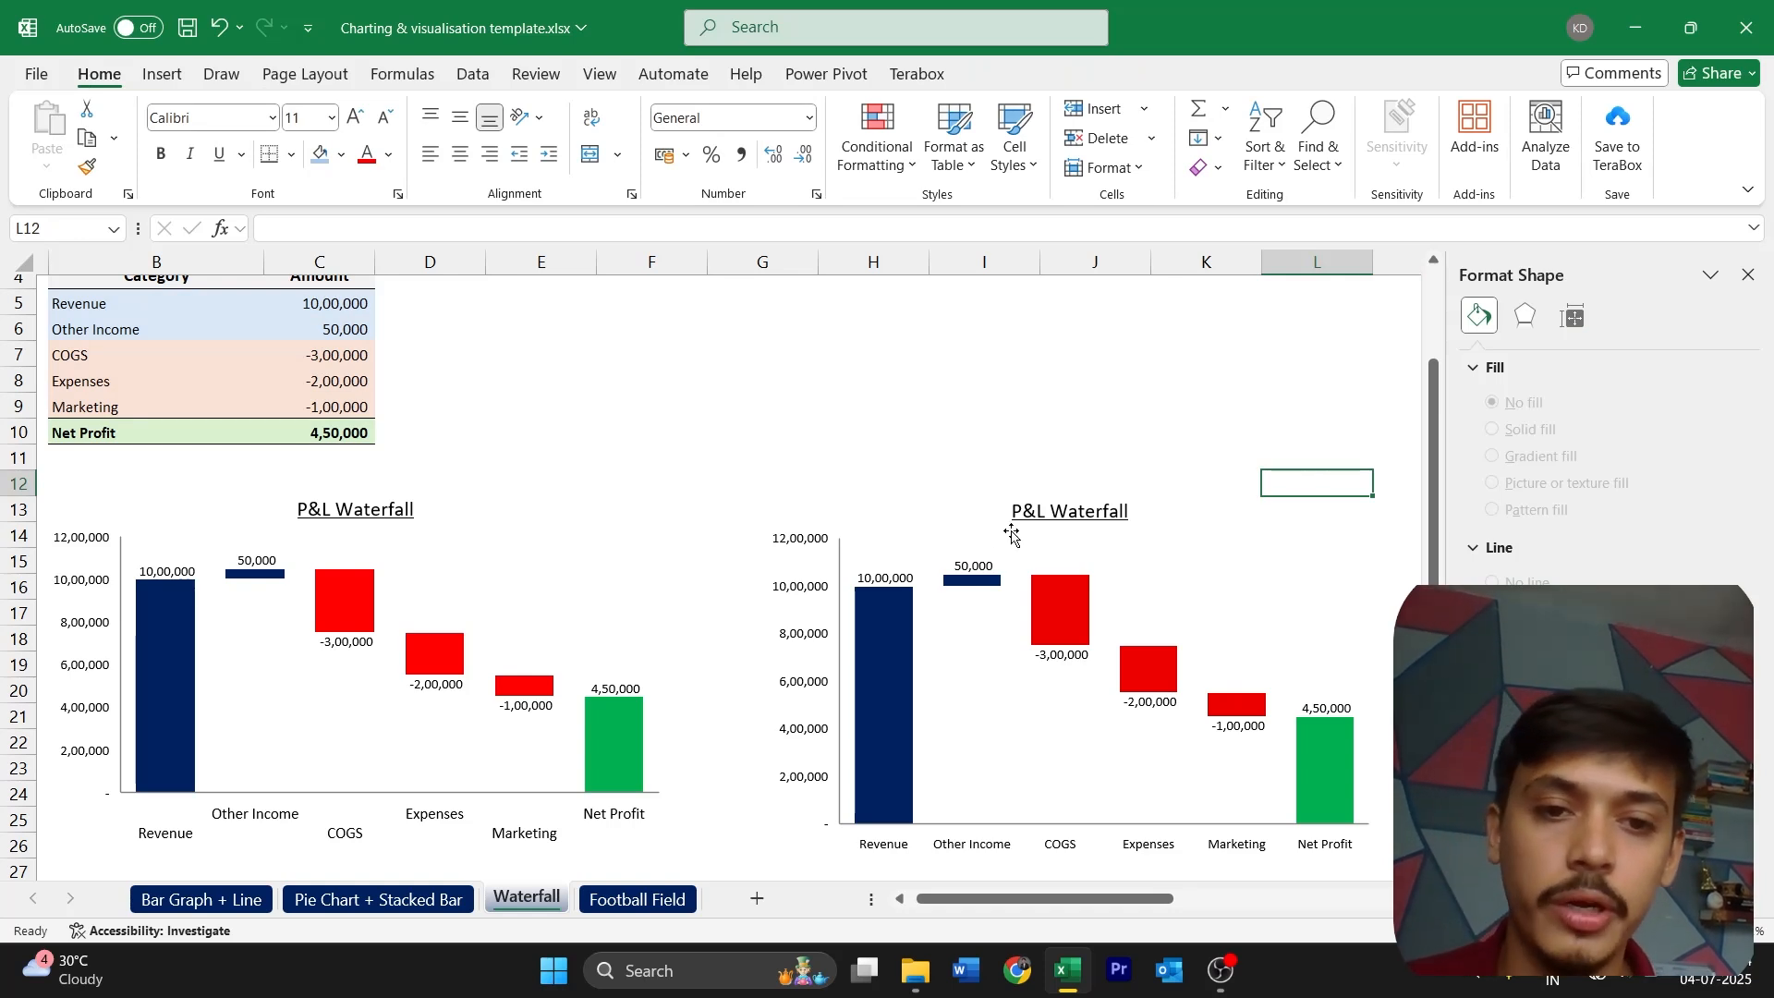
{"action": "left_click", "coordinate": [1747, 275]}
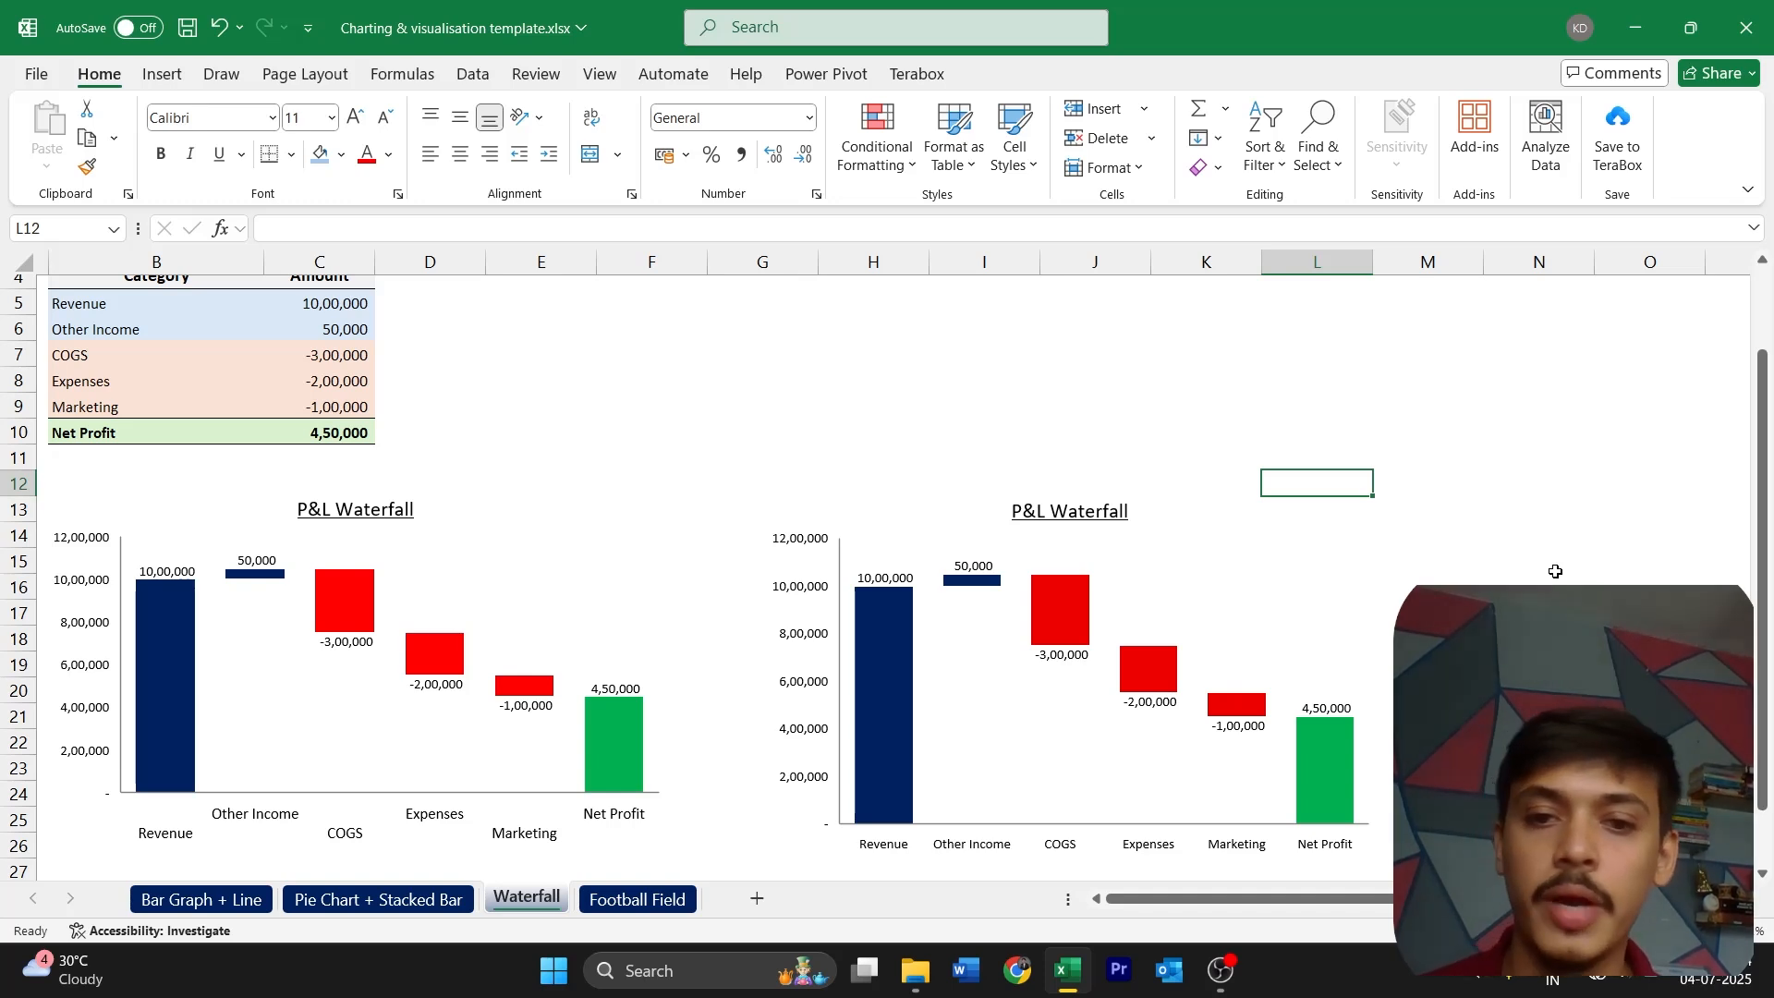
Open the Football Field sheet and examine the valuation methods listed in the OHLC table
{"action": "left_click", "coordinate": [677, 898]}
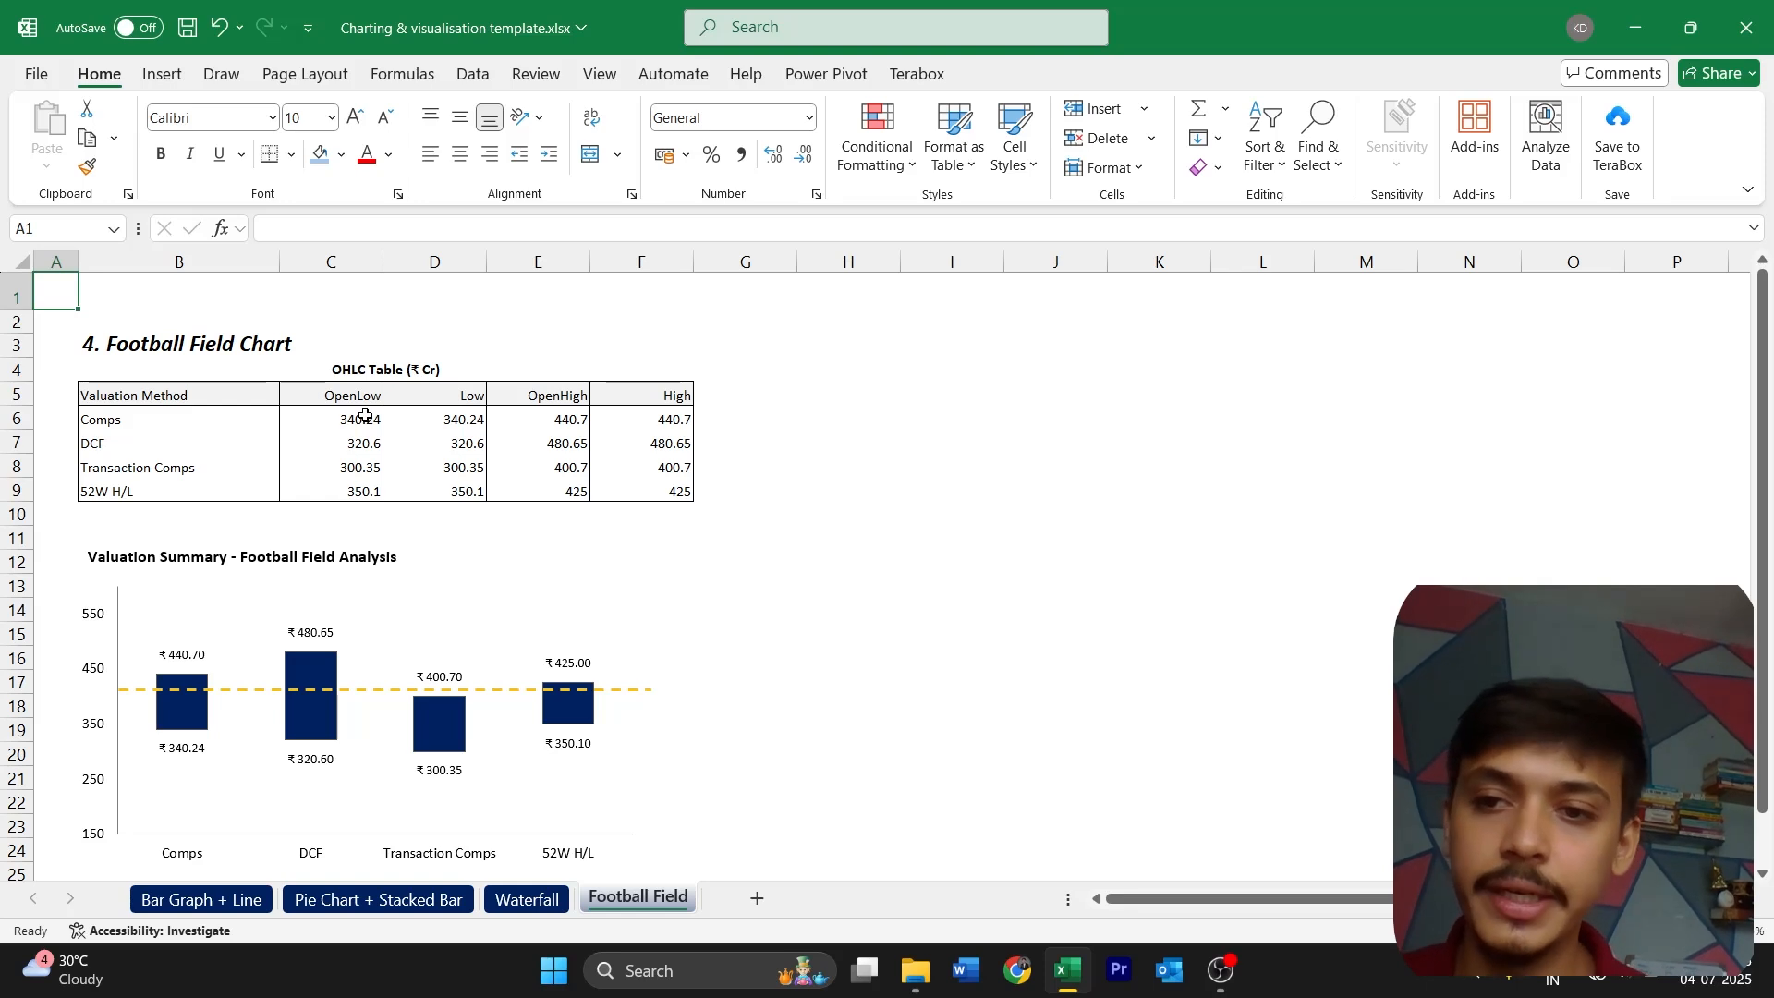
{"action": "left_click_drag", "start_coordinate": [146, 420], "coordinate": [209, 499]}
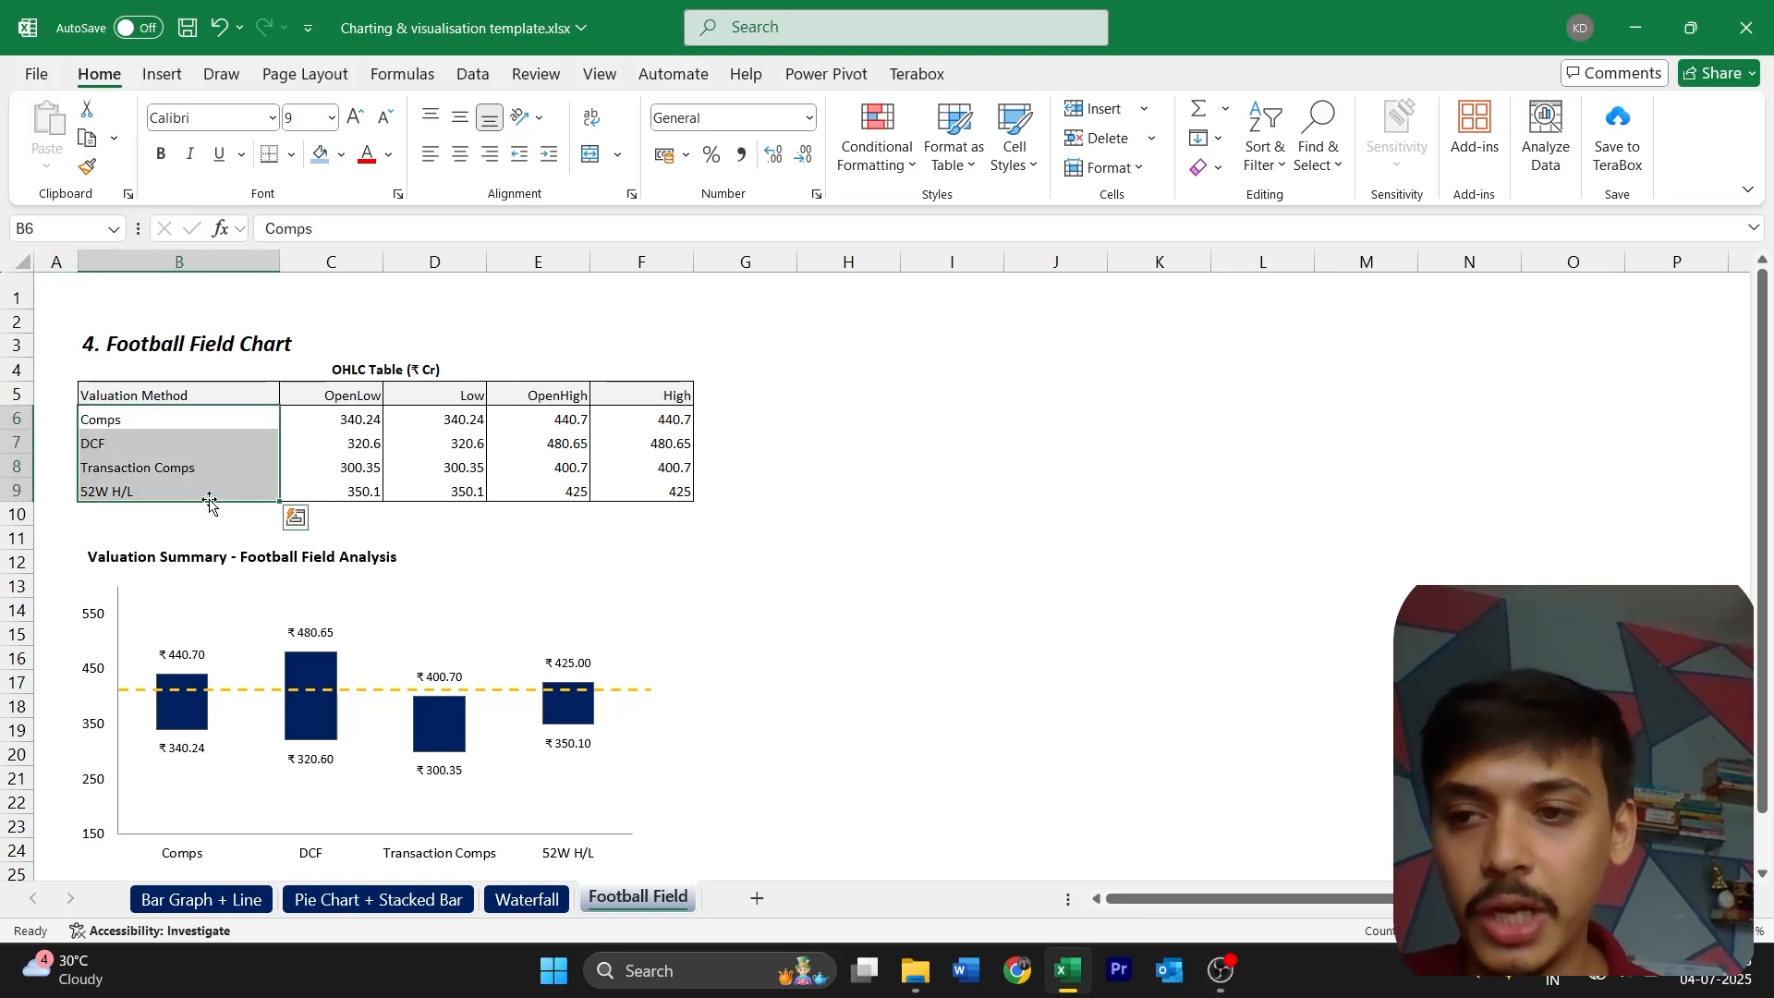
{"action": "left_click", "coordinate": [221, 422]}
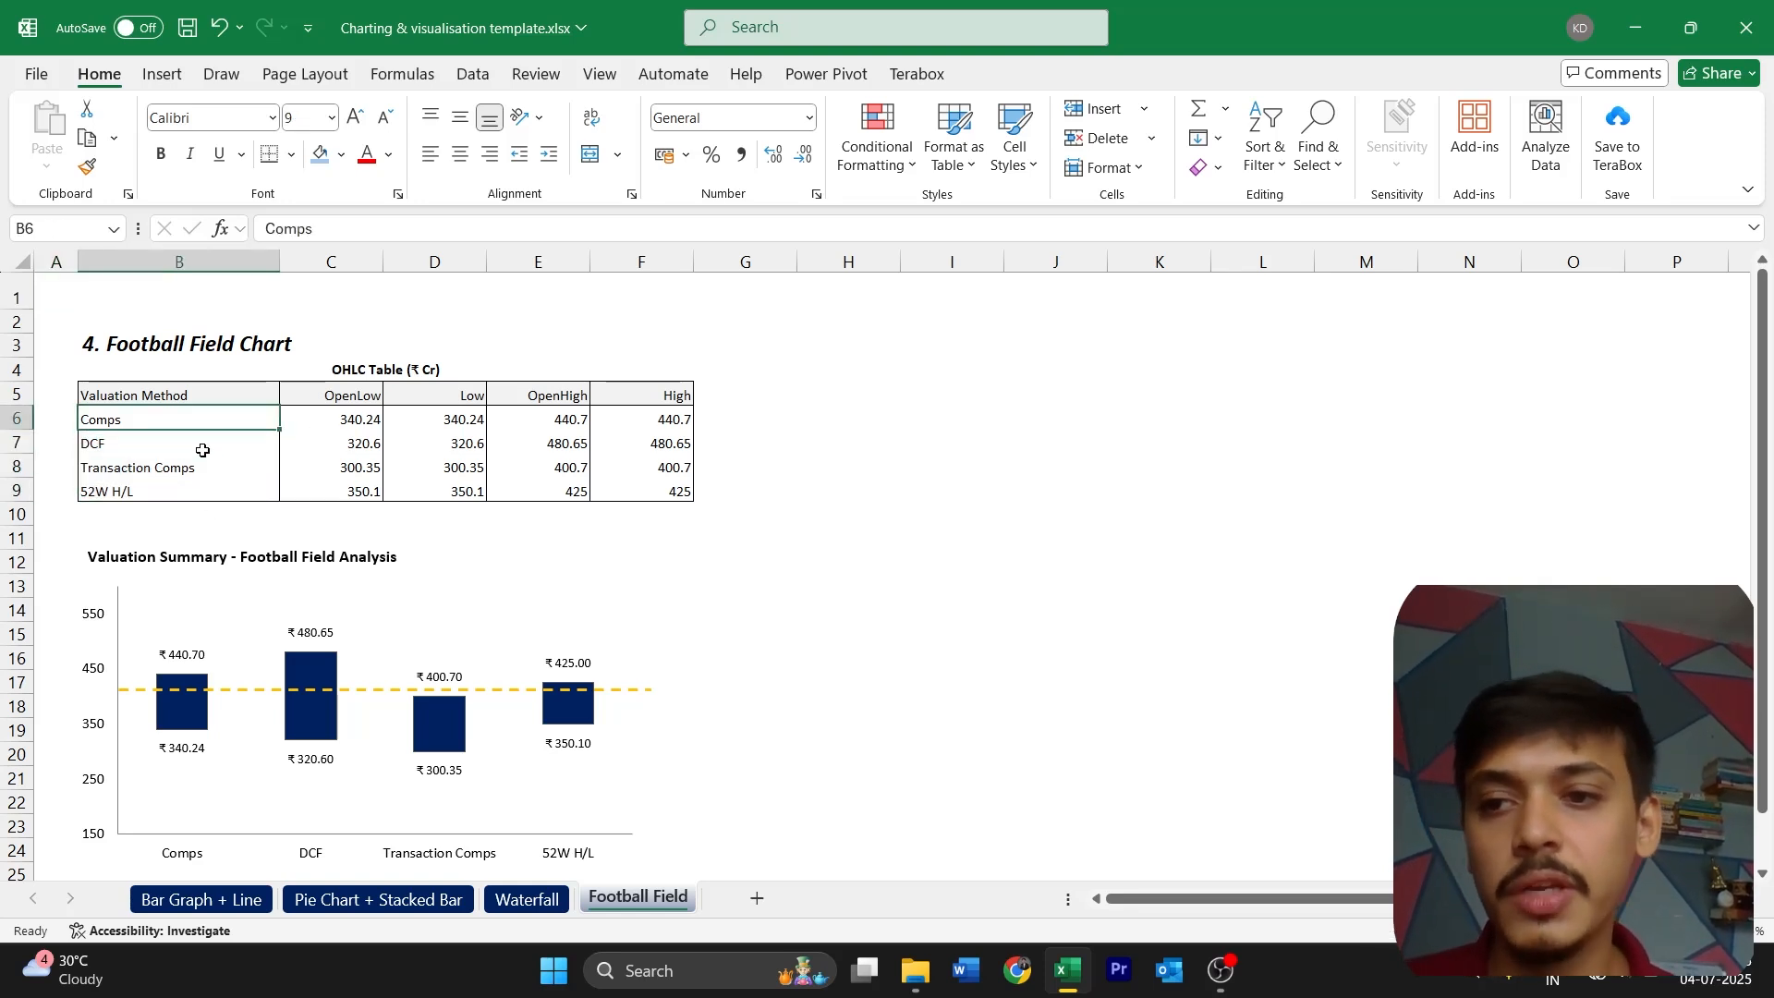
{"action": "left_click", "coordinate": [199, 448]}
{"action": "left_click", "coordinate": [200, 485]}
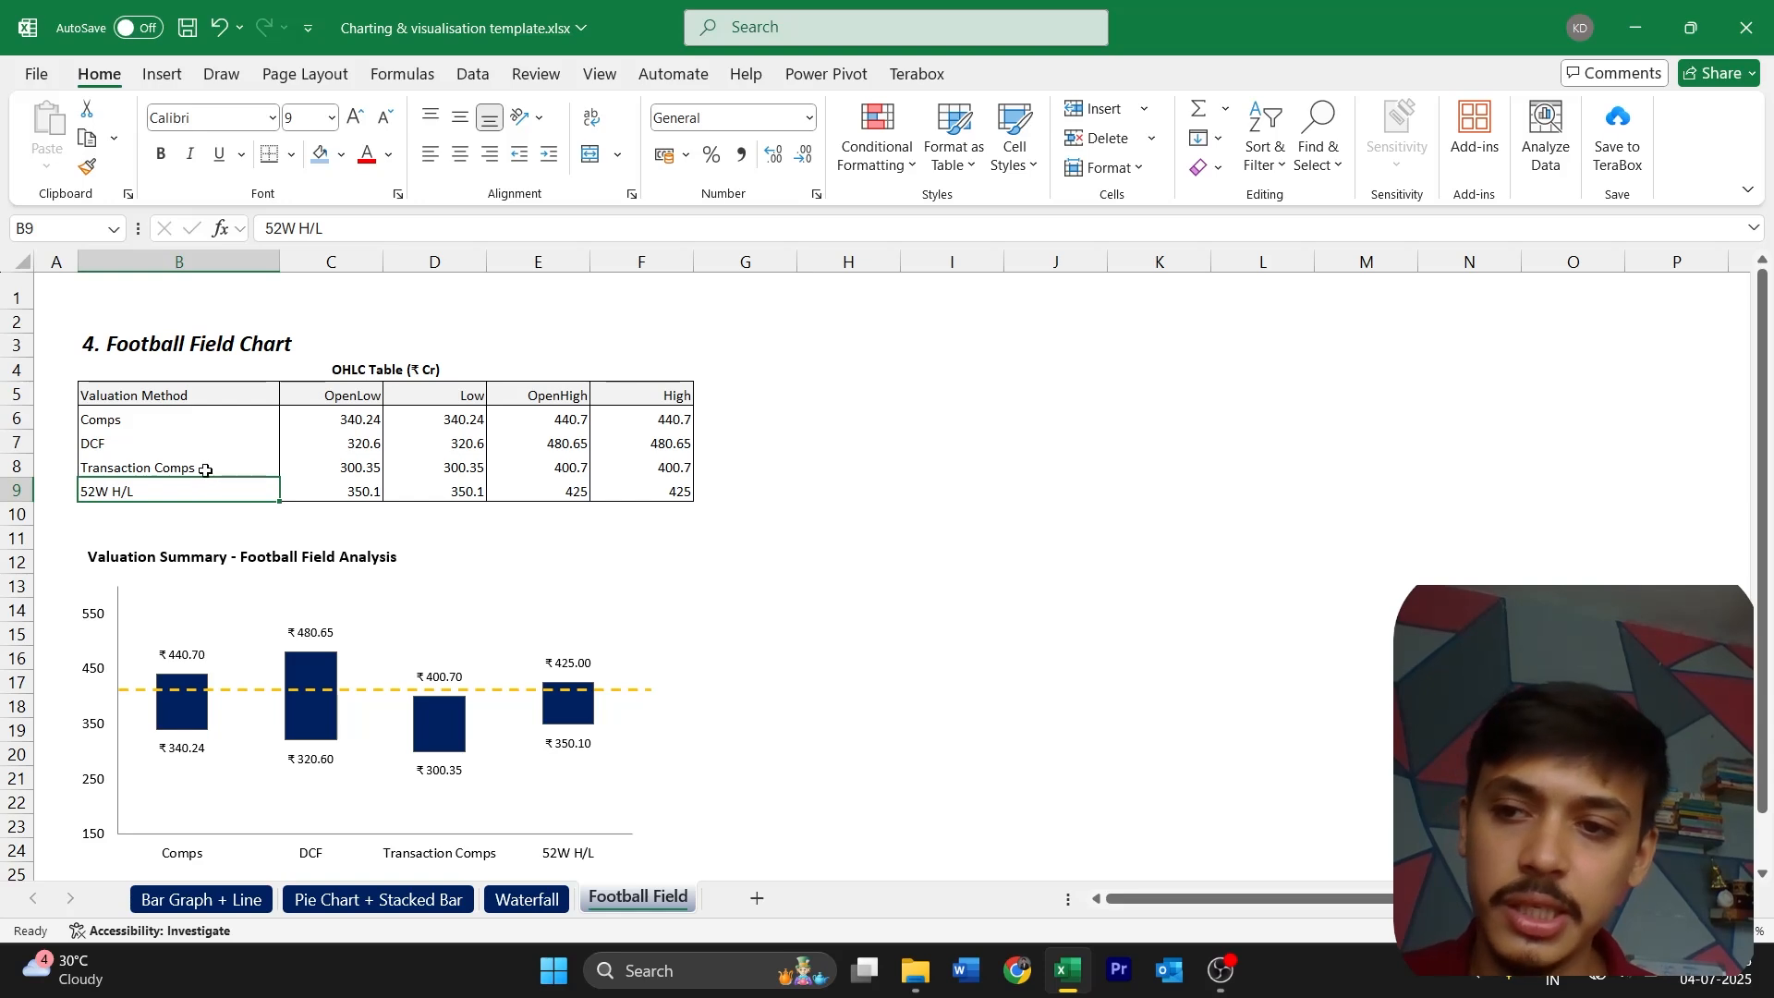
{"action": "left_click", "coordinate": [226, 466]}
{"action": "left_click", "coordinate": [258, 497]}
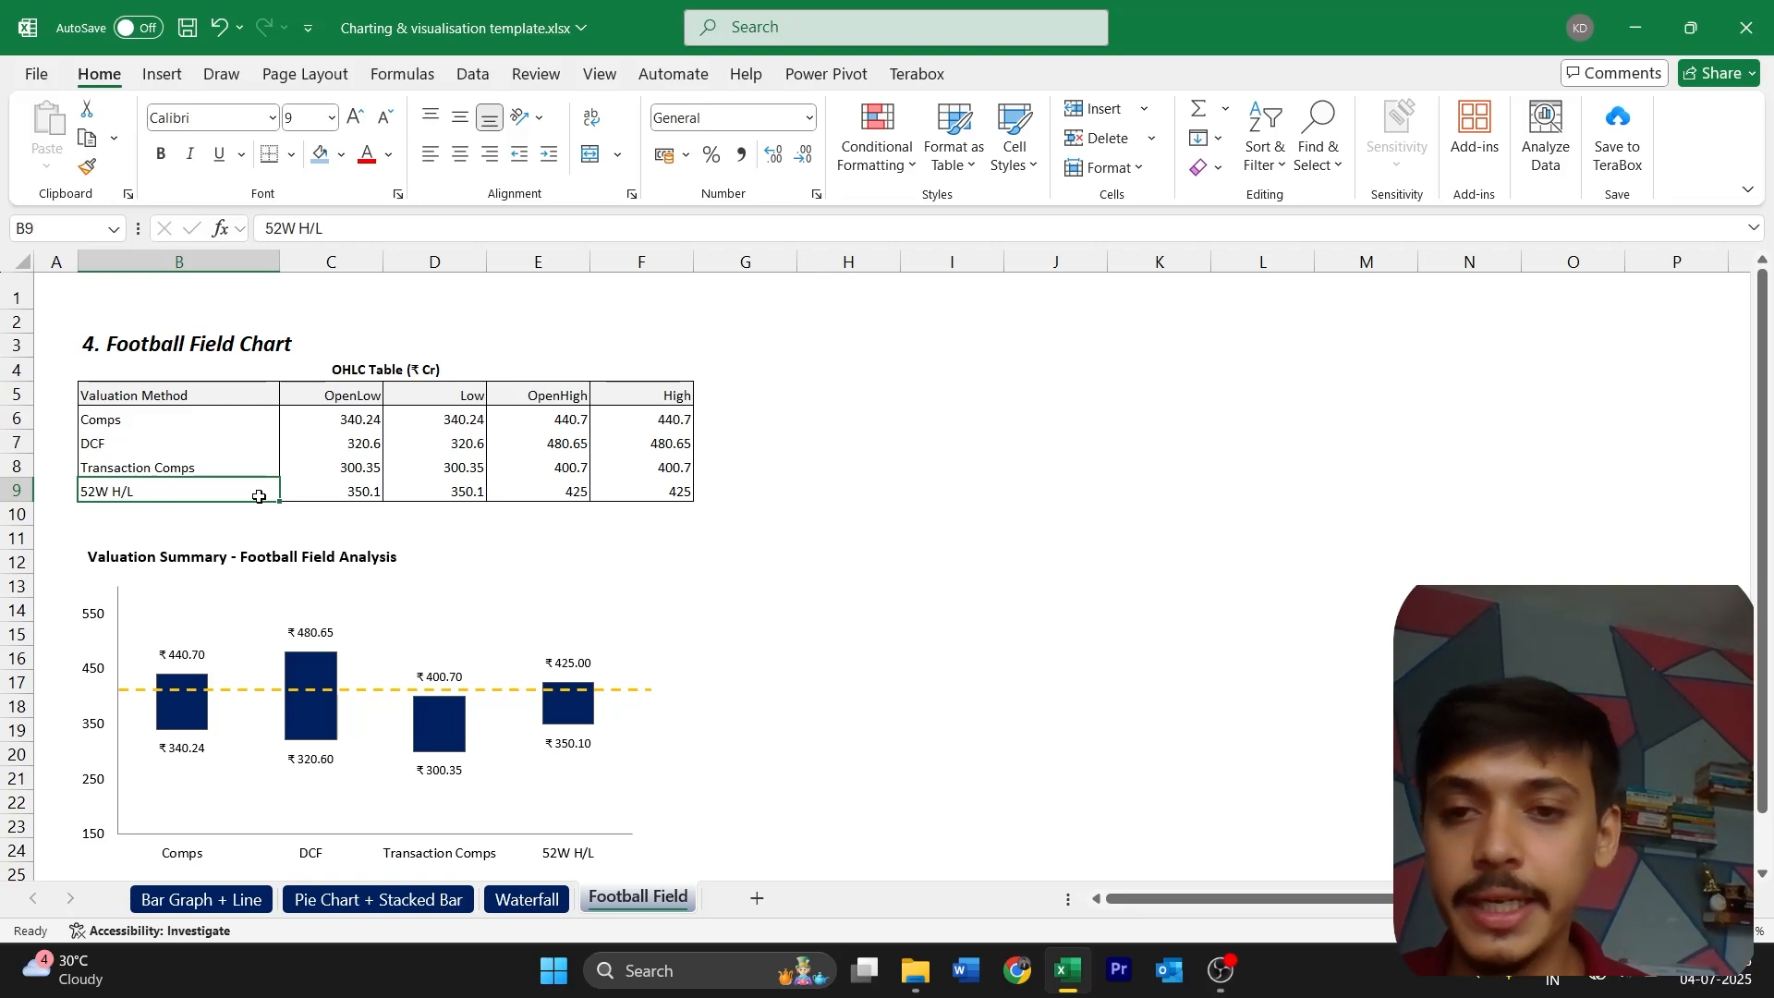
Examine the OpenLow, Low, OpenHigh and High columns of the OHLC table and their values for each valuation method
{"action": "left_click", "coordinate": [361, 393]}
{"action": "left_click", "coordinate": [411, 396]}
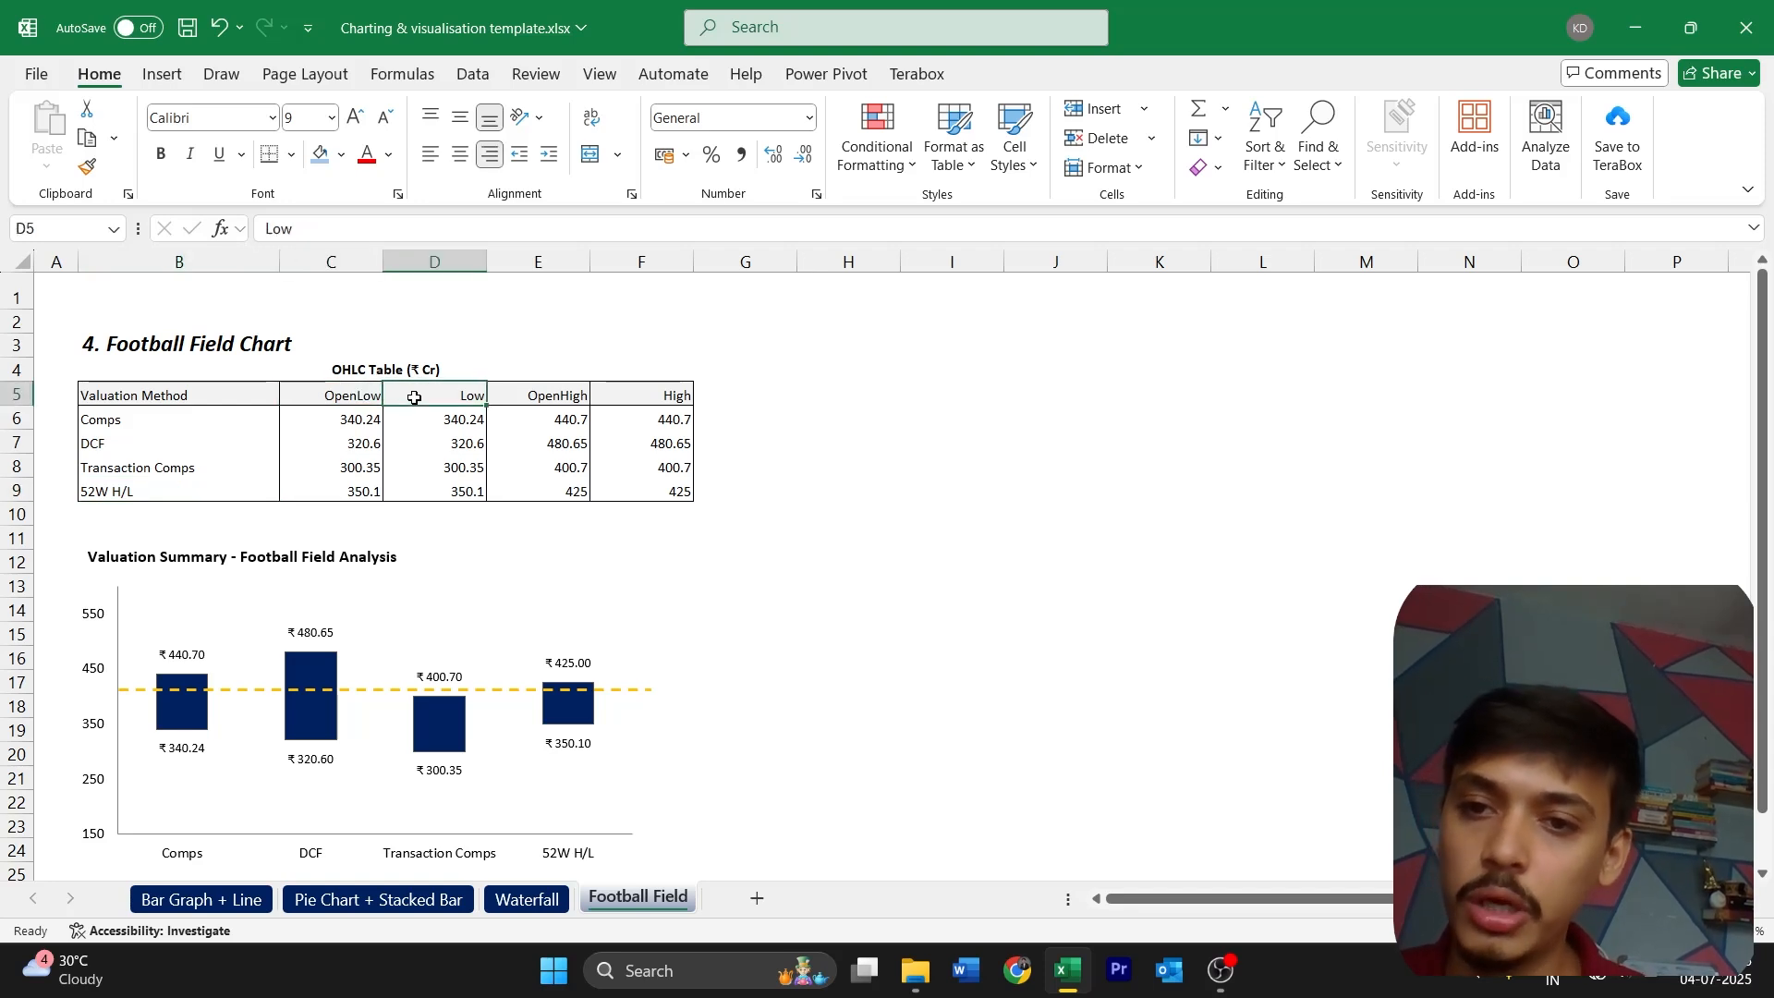
{"action": "left_click_drag", "start_coordinate": [554, 398], "coordinate": [635, 410]}
{"action": "left_click", "coordinate": [559, 400]}
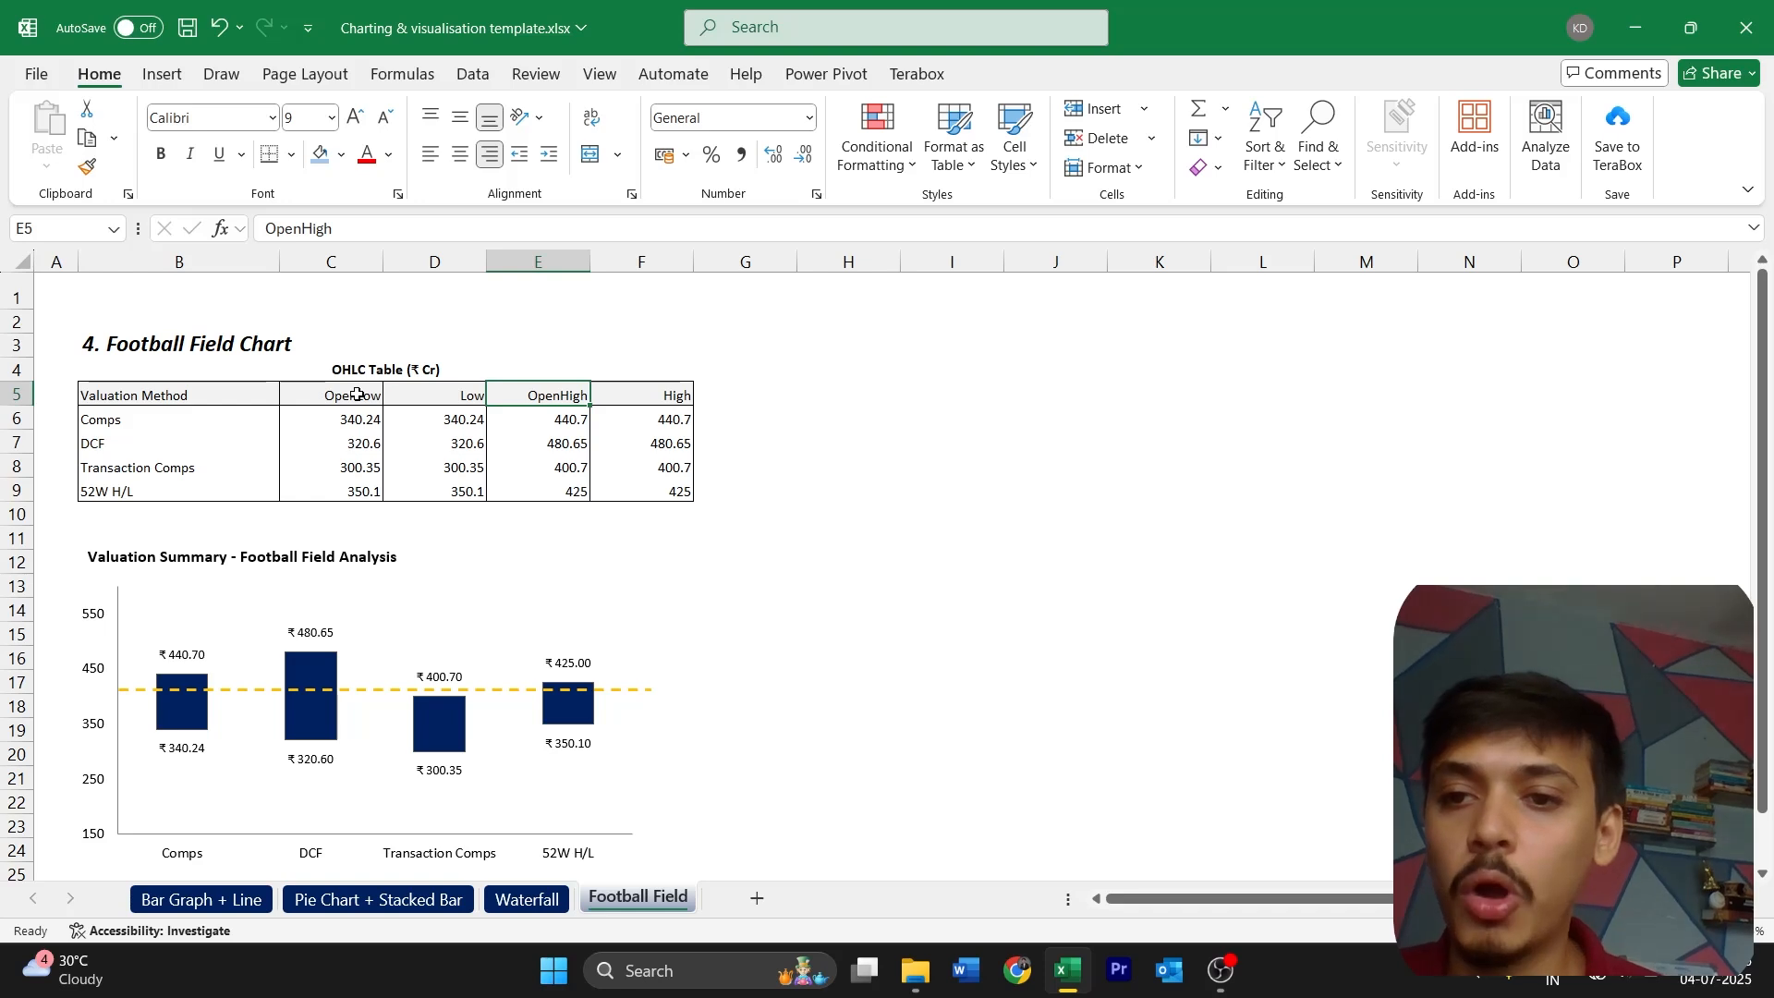
{"action": "left_click", "coordinate": [481, 396]}
{"action": "left_click", "coordinate": [527, 397]}
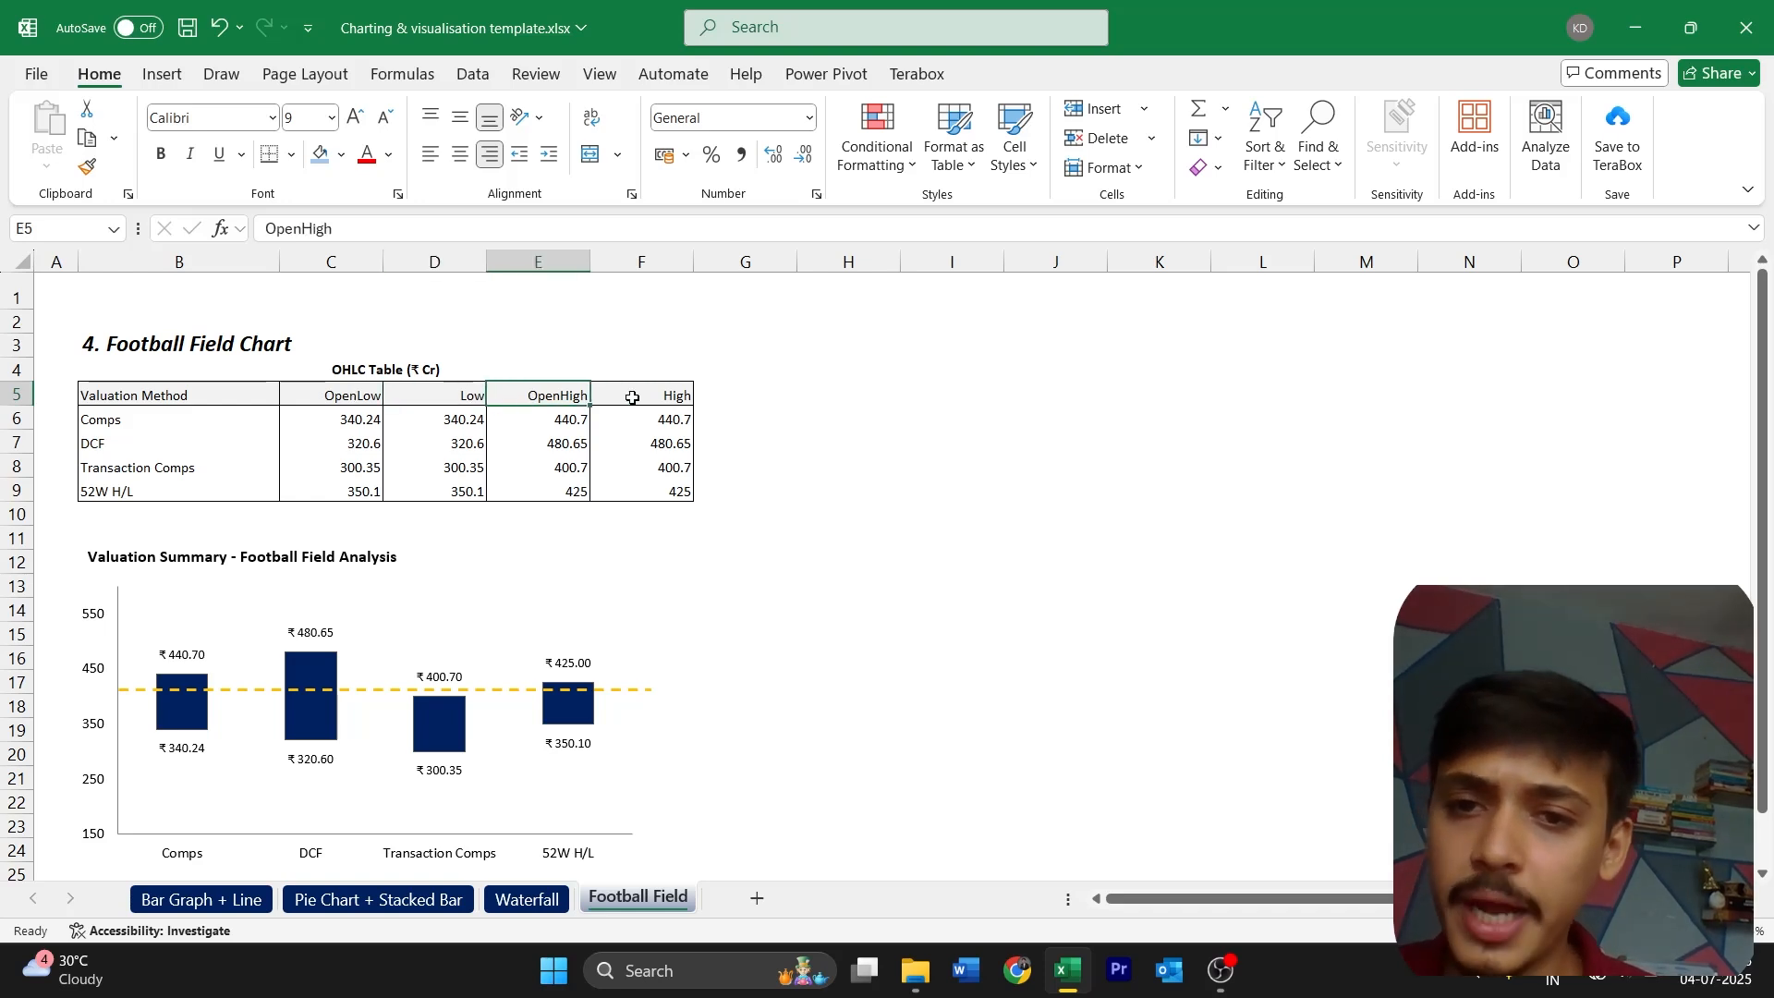
{"action": "left_click", "coordinate": [632, 397]}
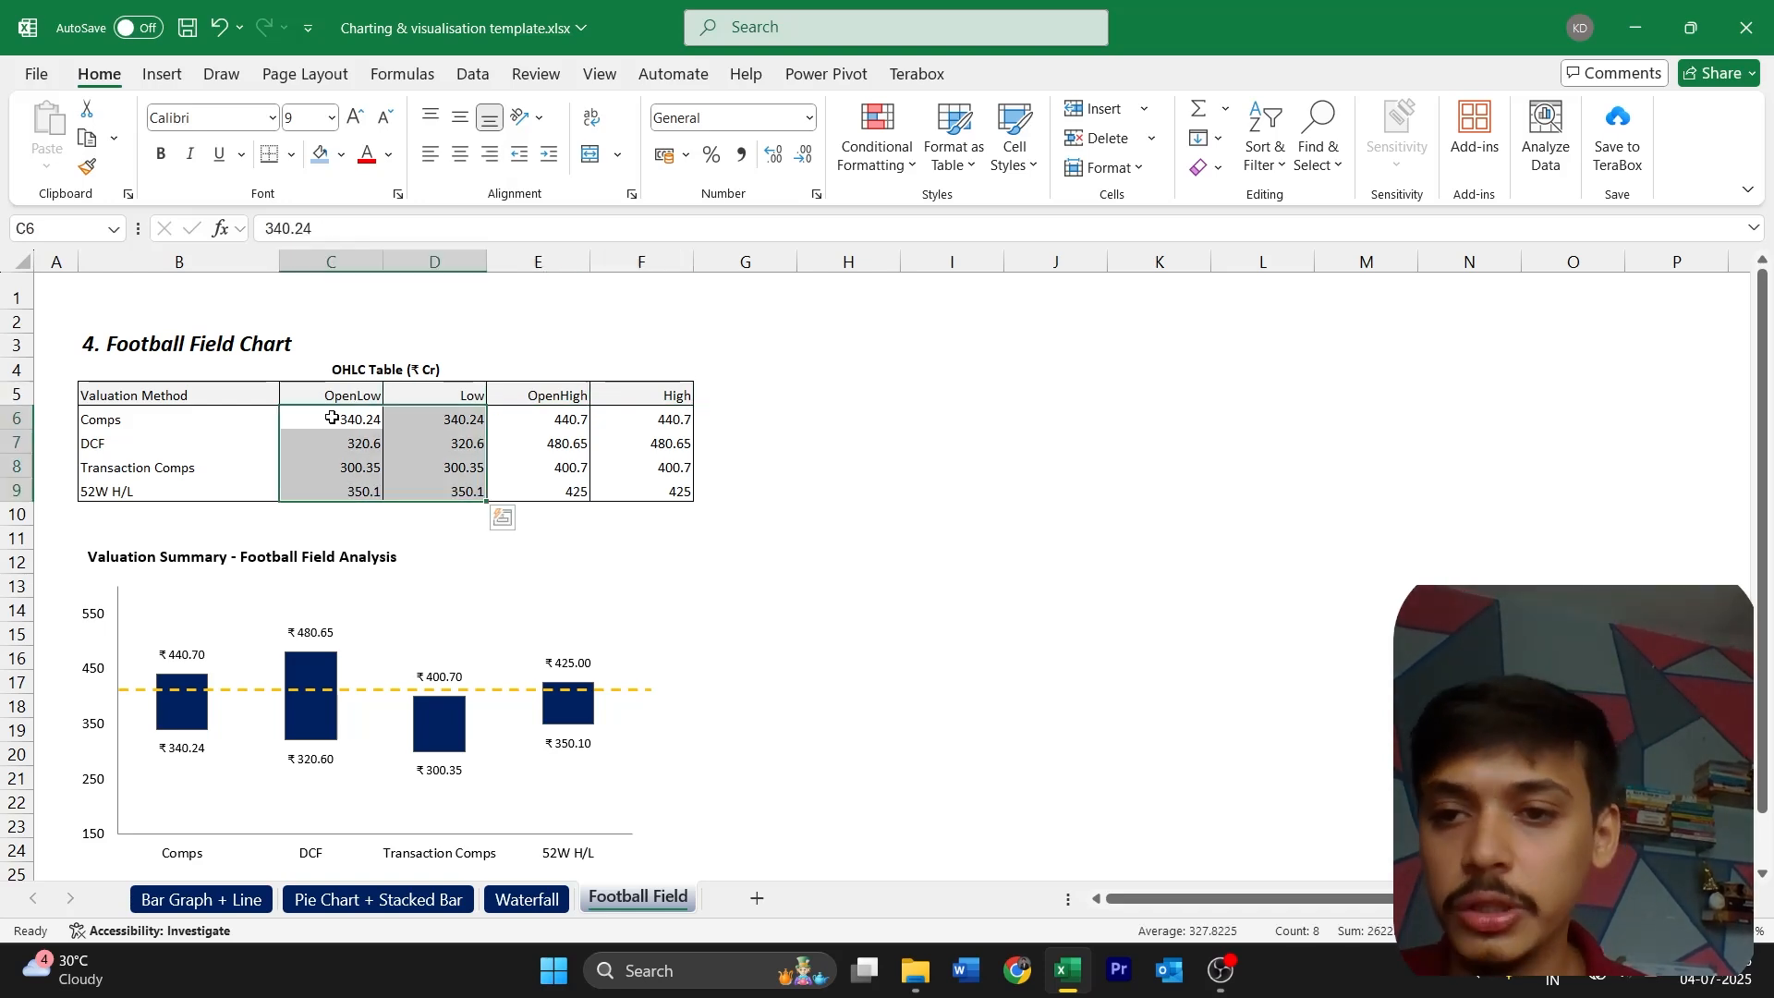
{"action": "left_click_drag", "start_coordinate": [332, 417], "coordinate": [432, 469]}
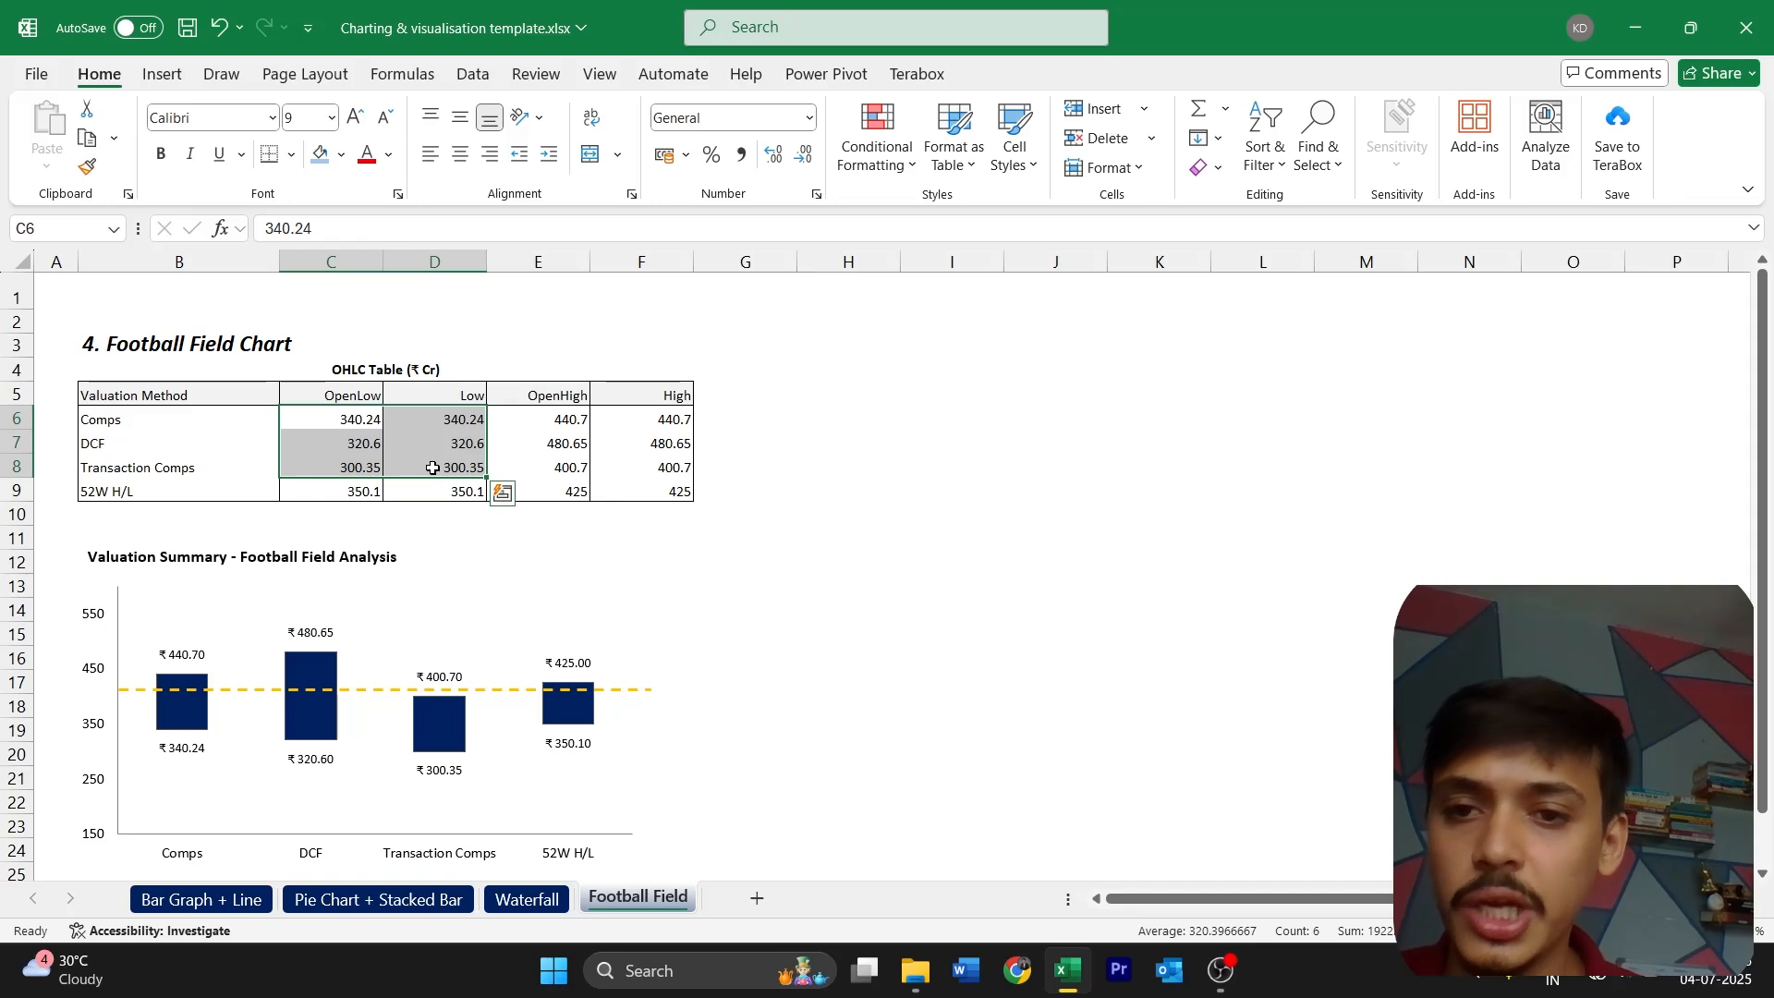
{"action": "left_click_drag", "start_coordinate": [545, 421], "coordinate": [643, 491]}
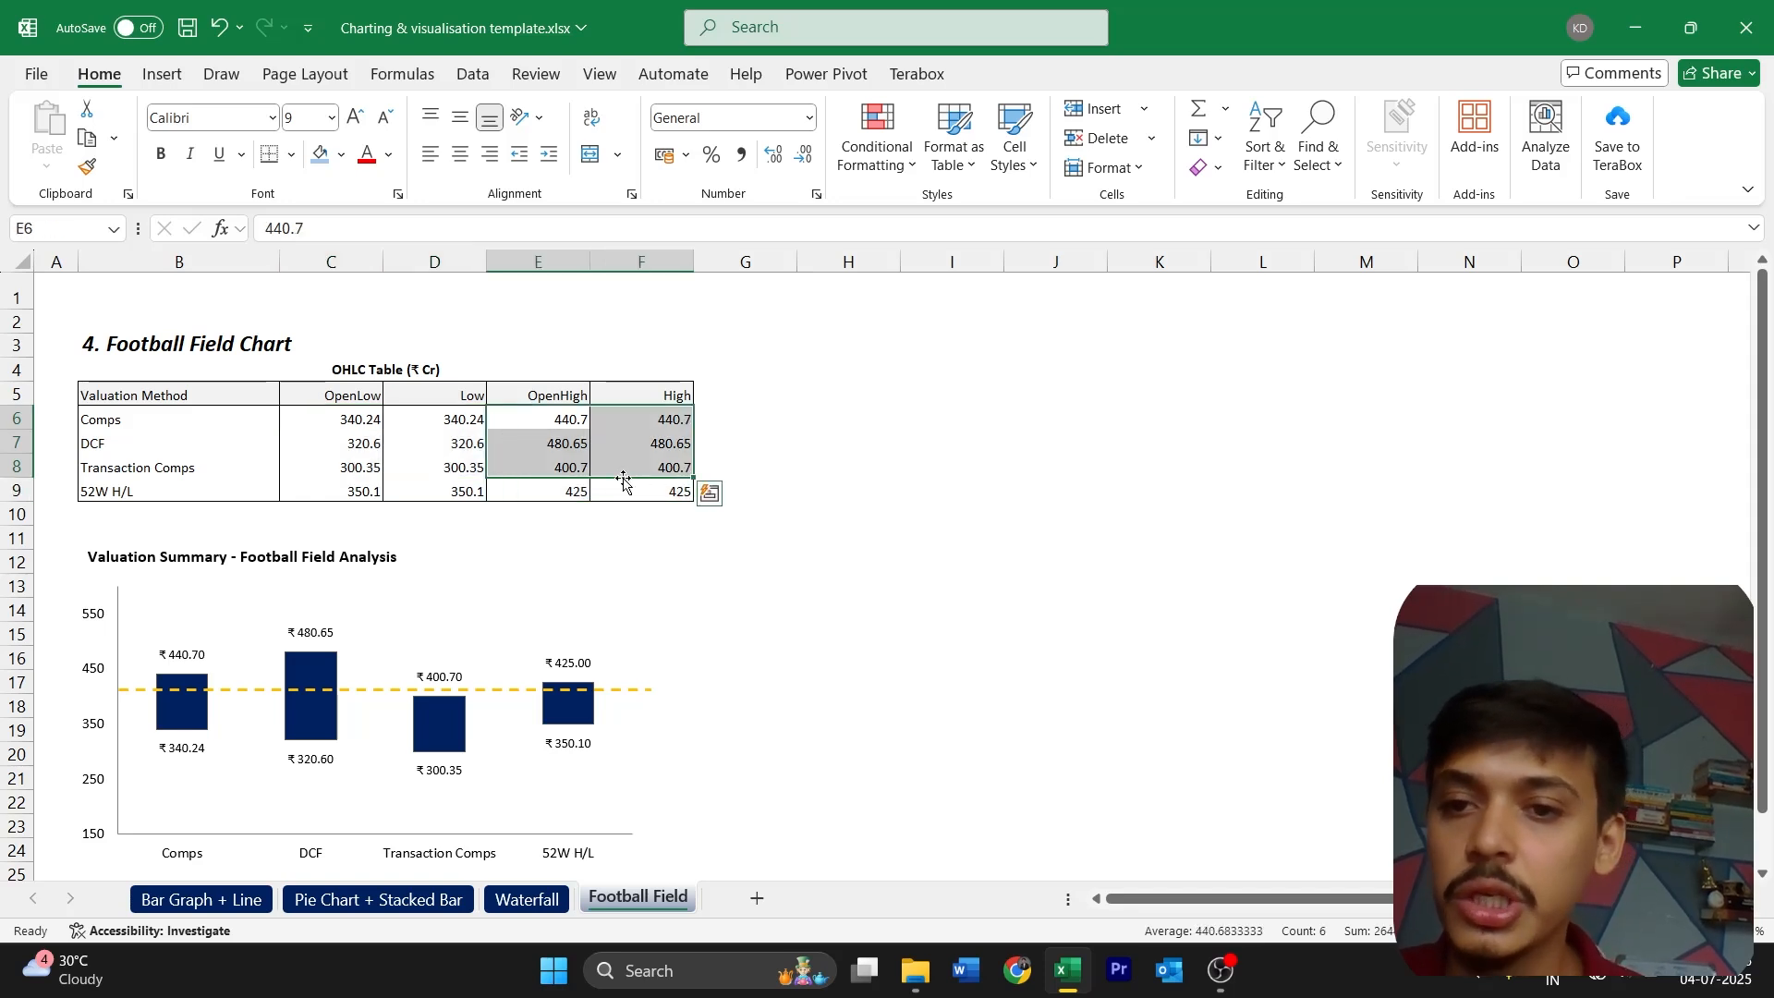
{"action": "left_click", "coordinate": [442, 465]}
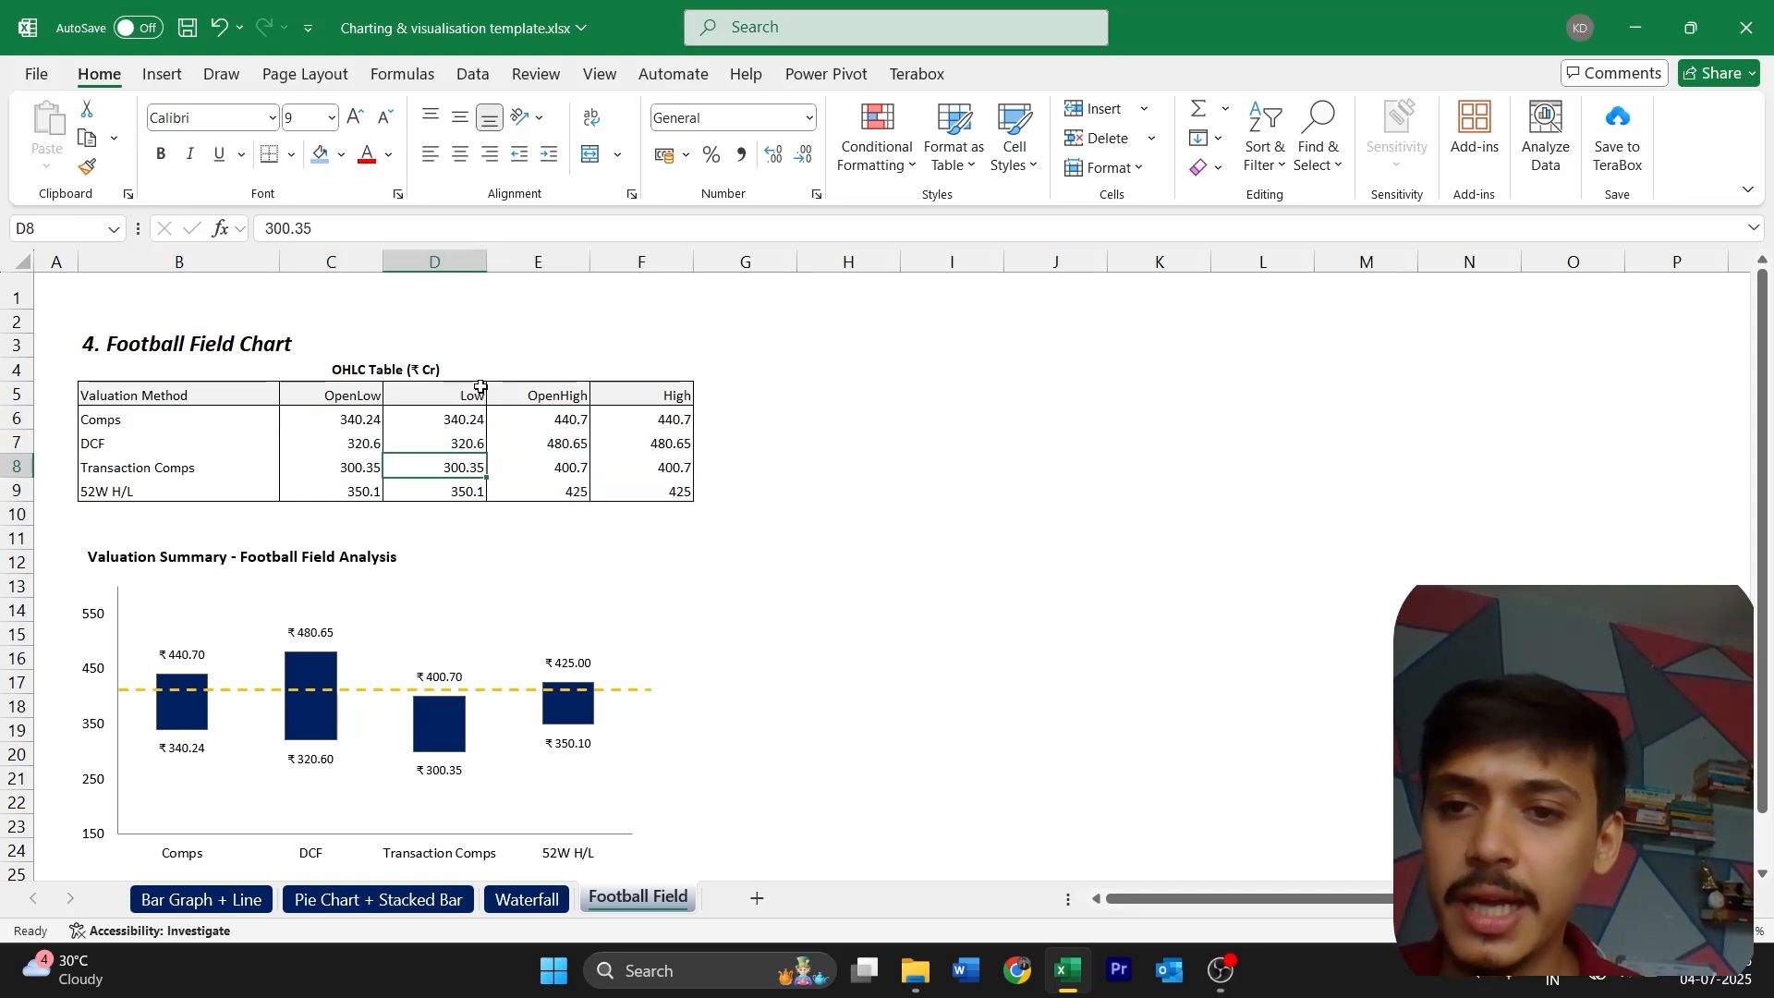
{"action": "left_click", "coordinate": [370, 424]}
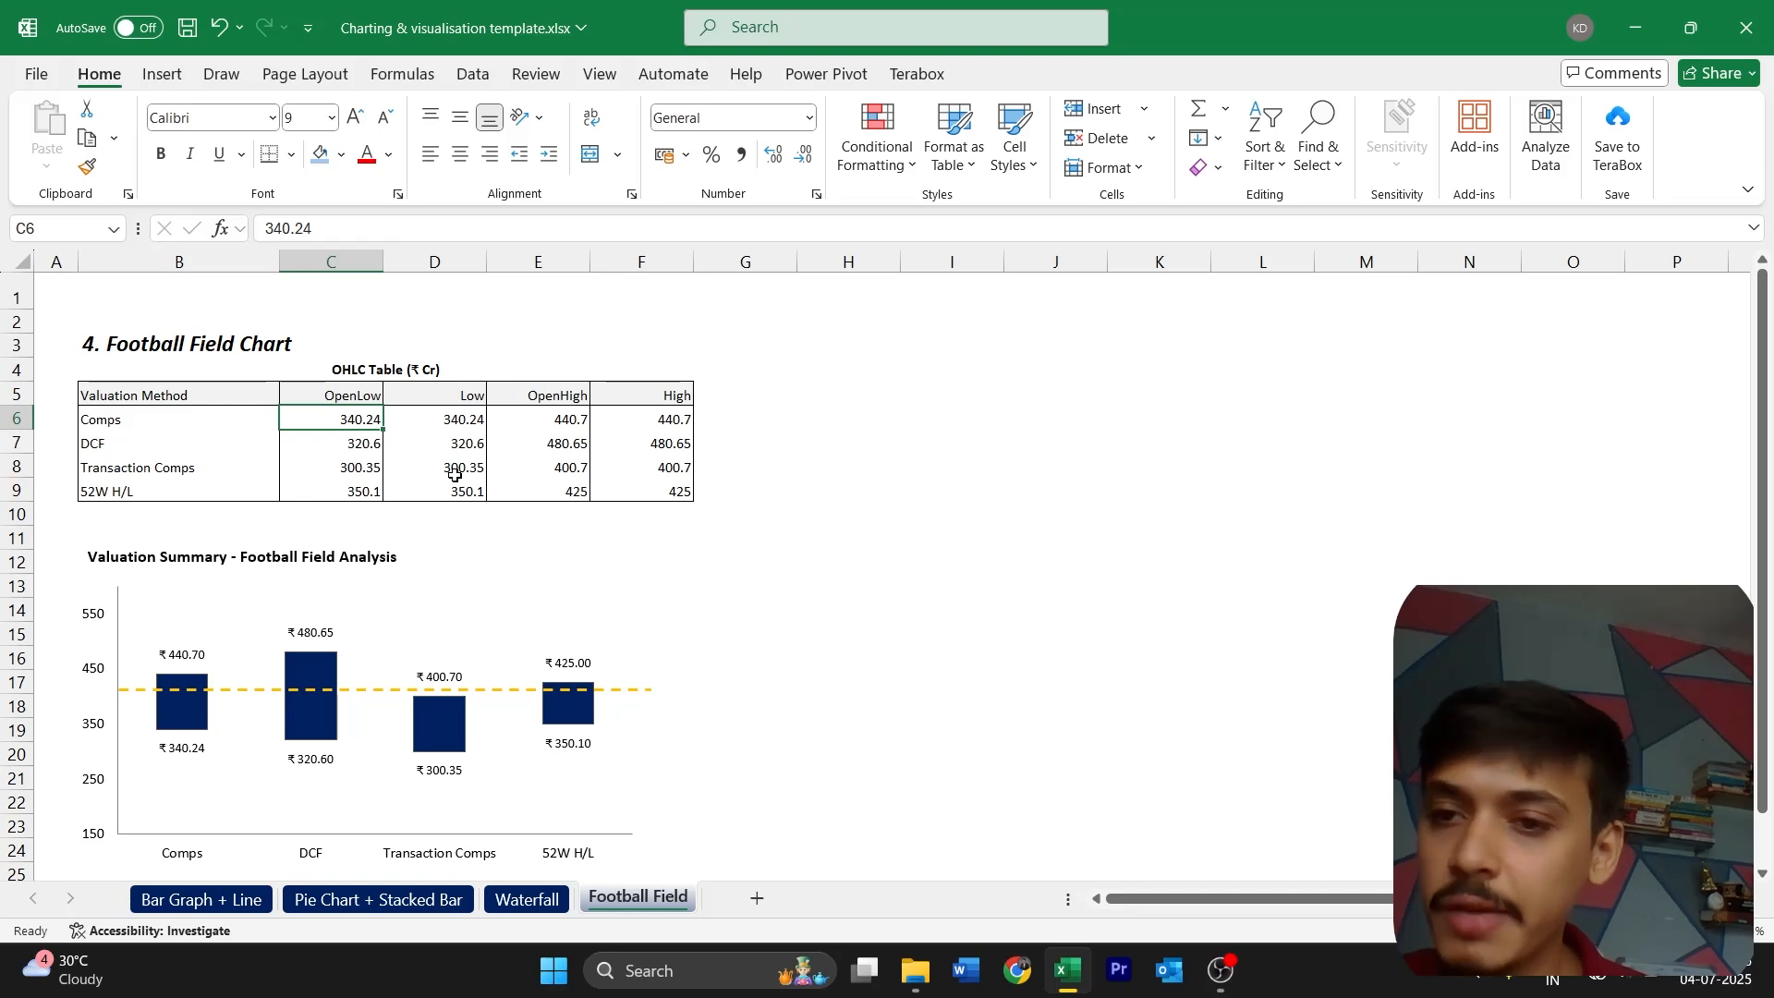
{"action": "key", "text": "Down"}
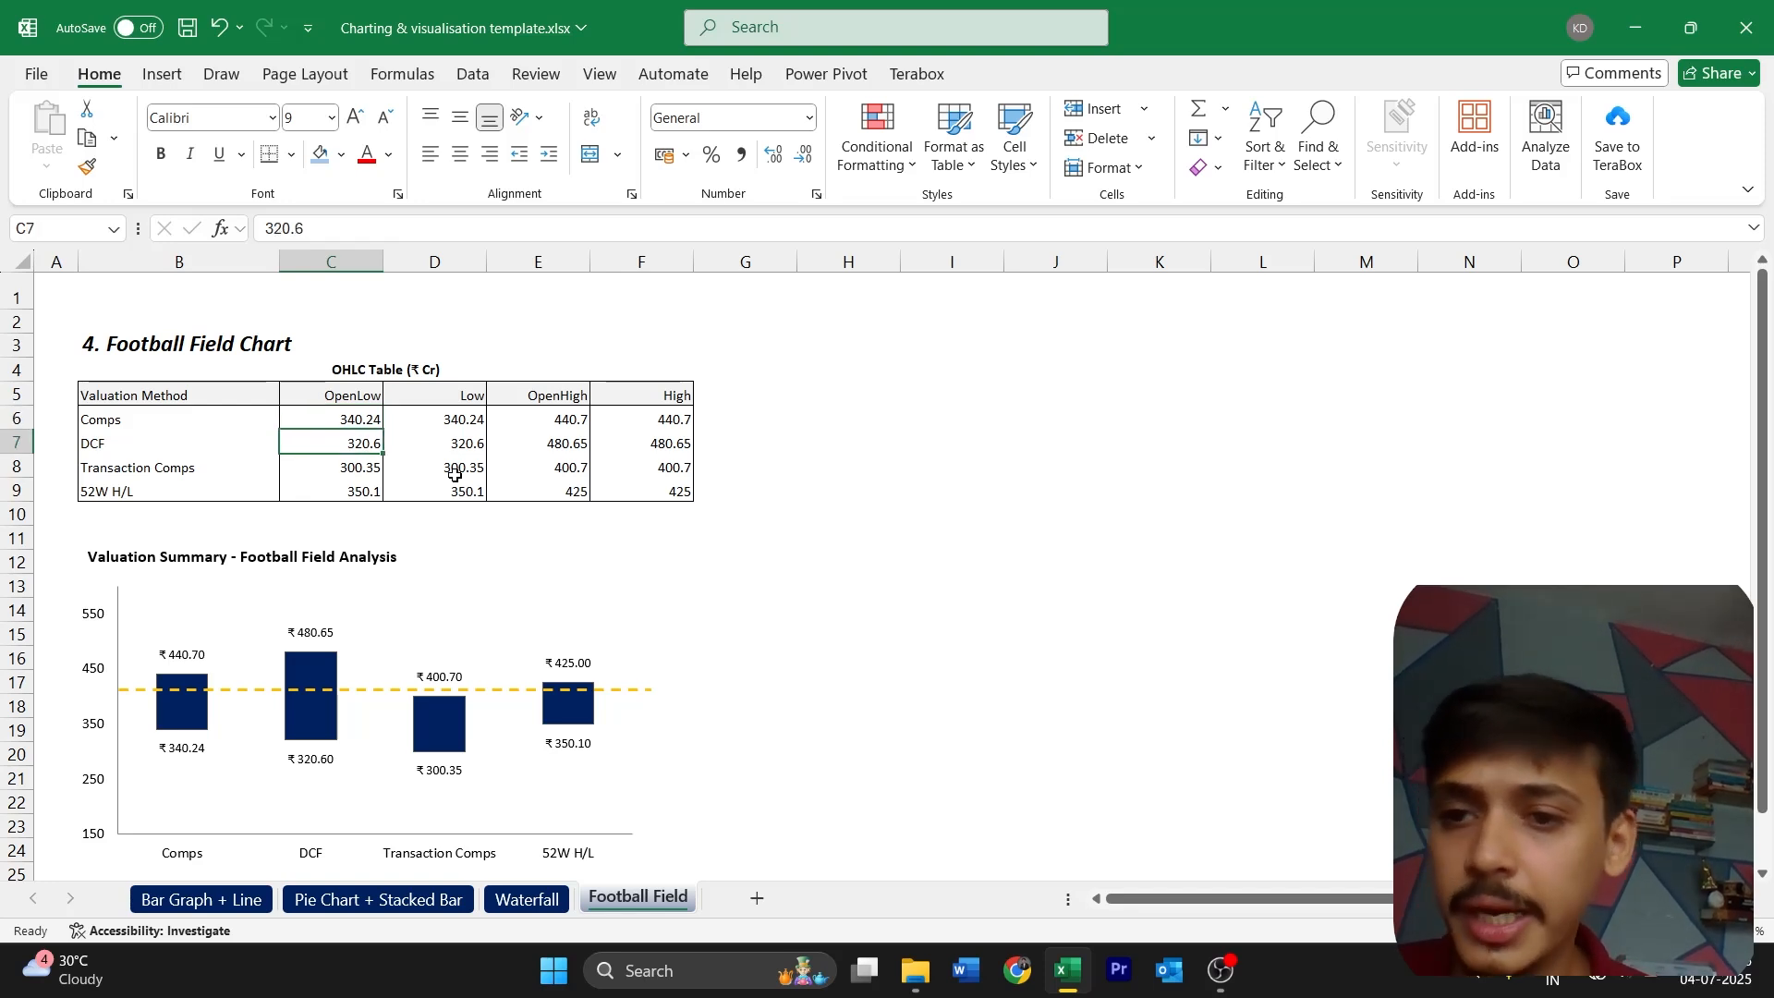
{"action": "key", "text": "Down"}
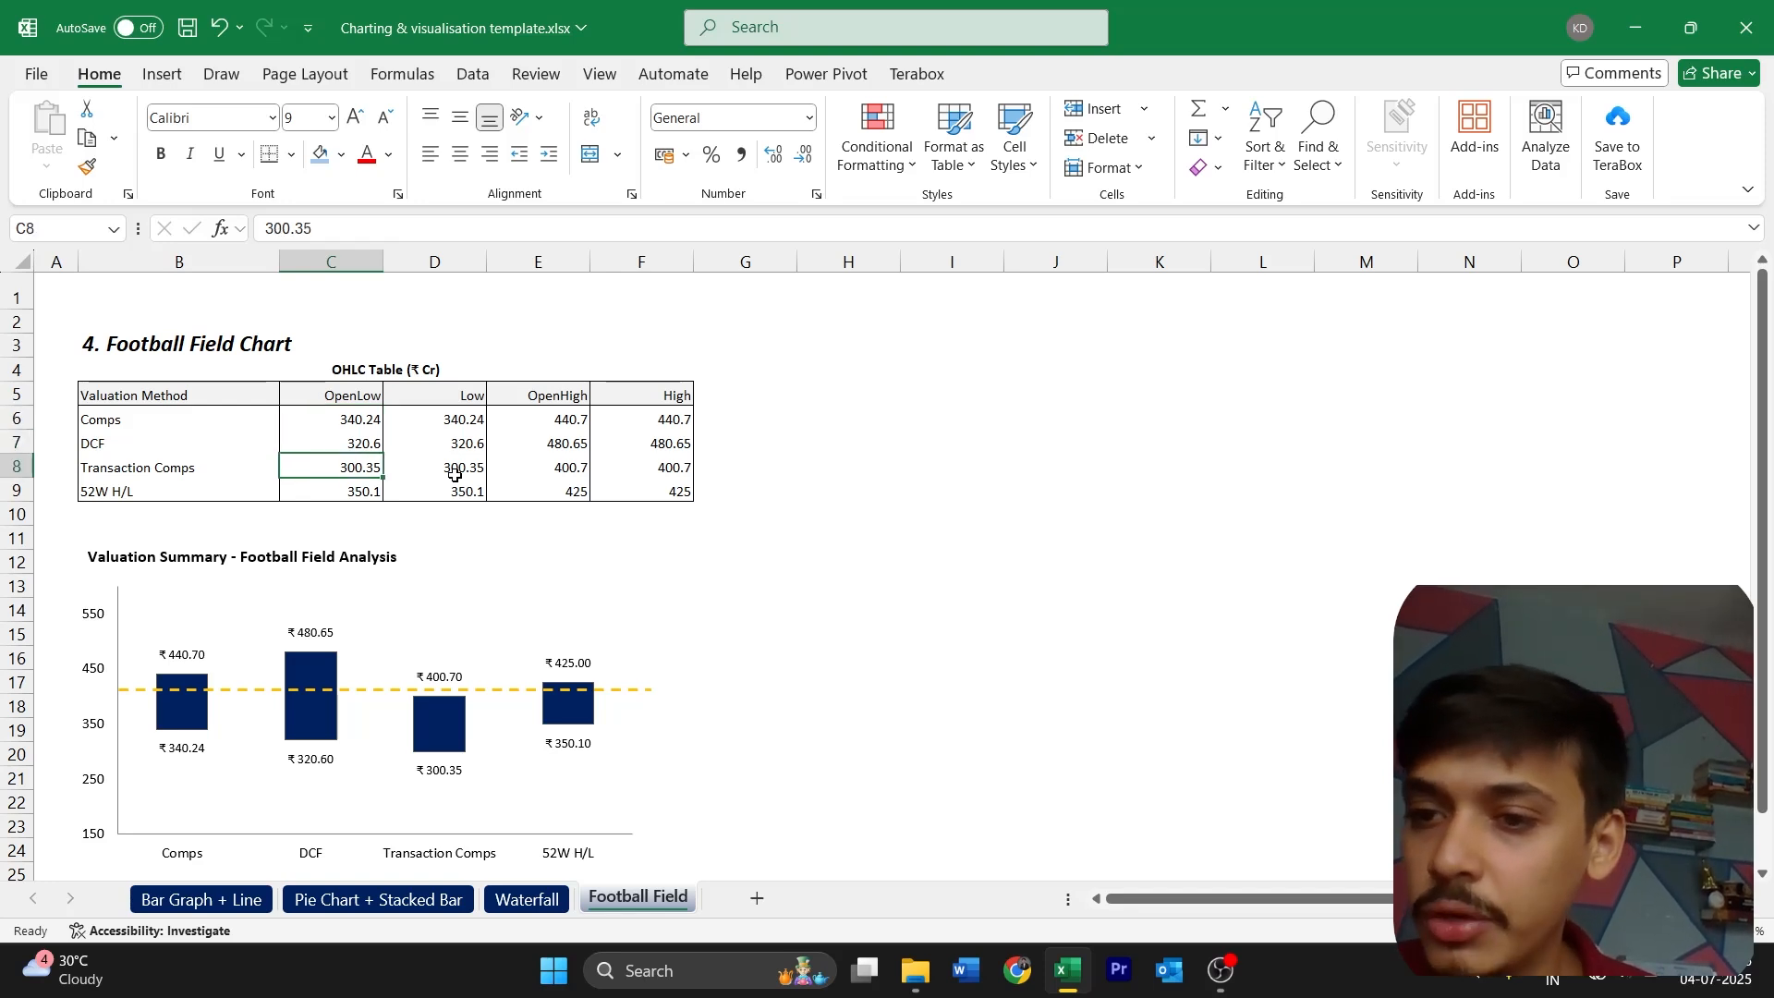
{"action": "key", "text": "Down"}
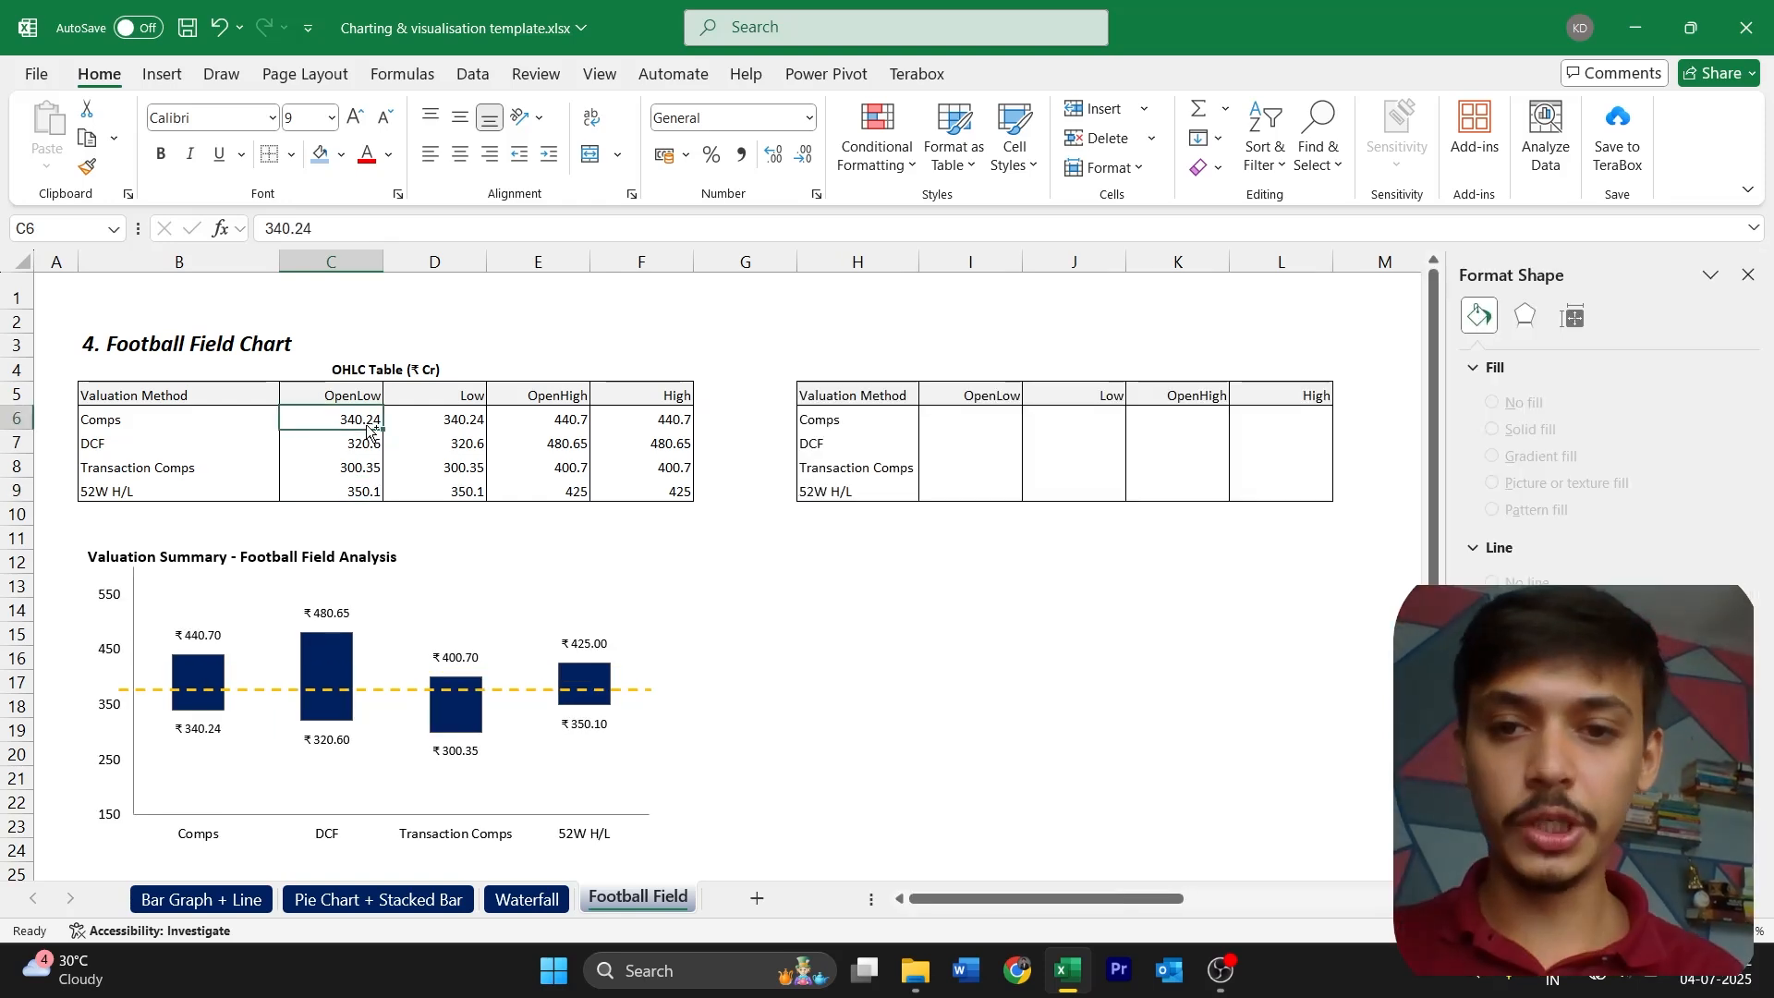
Try inserting an Open-High-Low-Close stock chart from the OHLC table's values in C6:F9
{"action": "key", "text": "ctrl+shift+Right"}
{"action": "key", "text": "ctrl+shift+Down"}
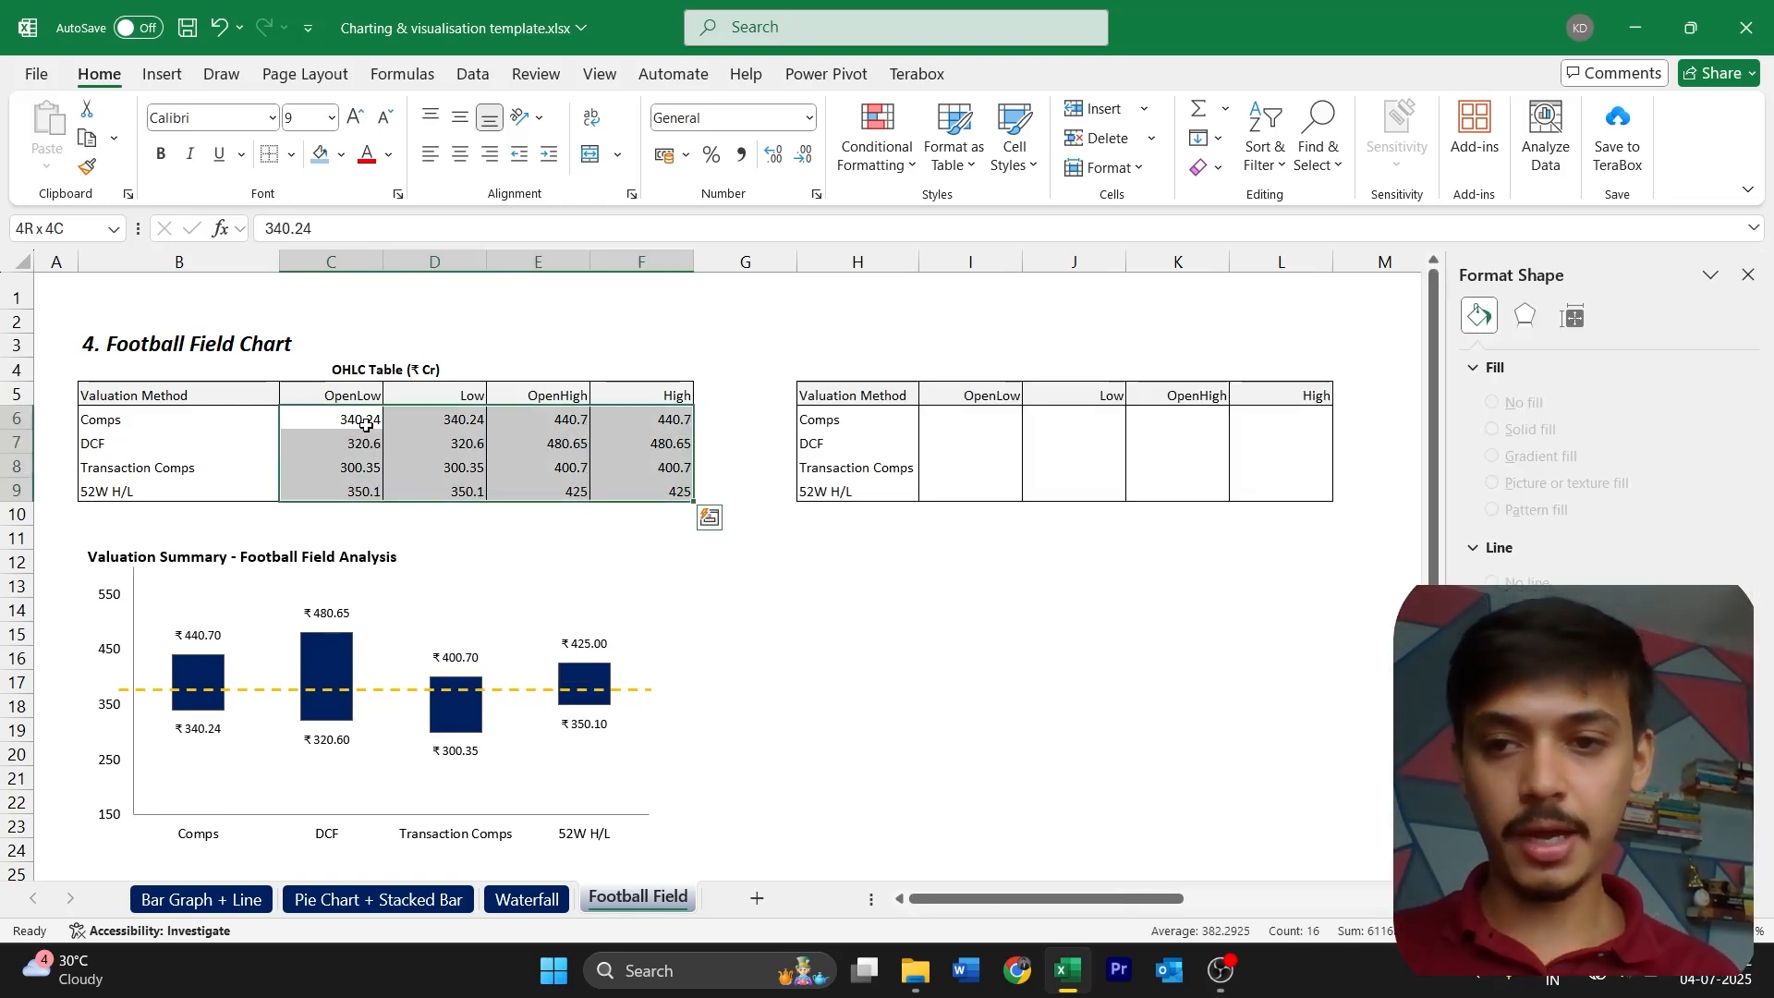
{"action": "left_click", "coordinate": [178, 78]}
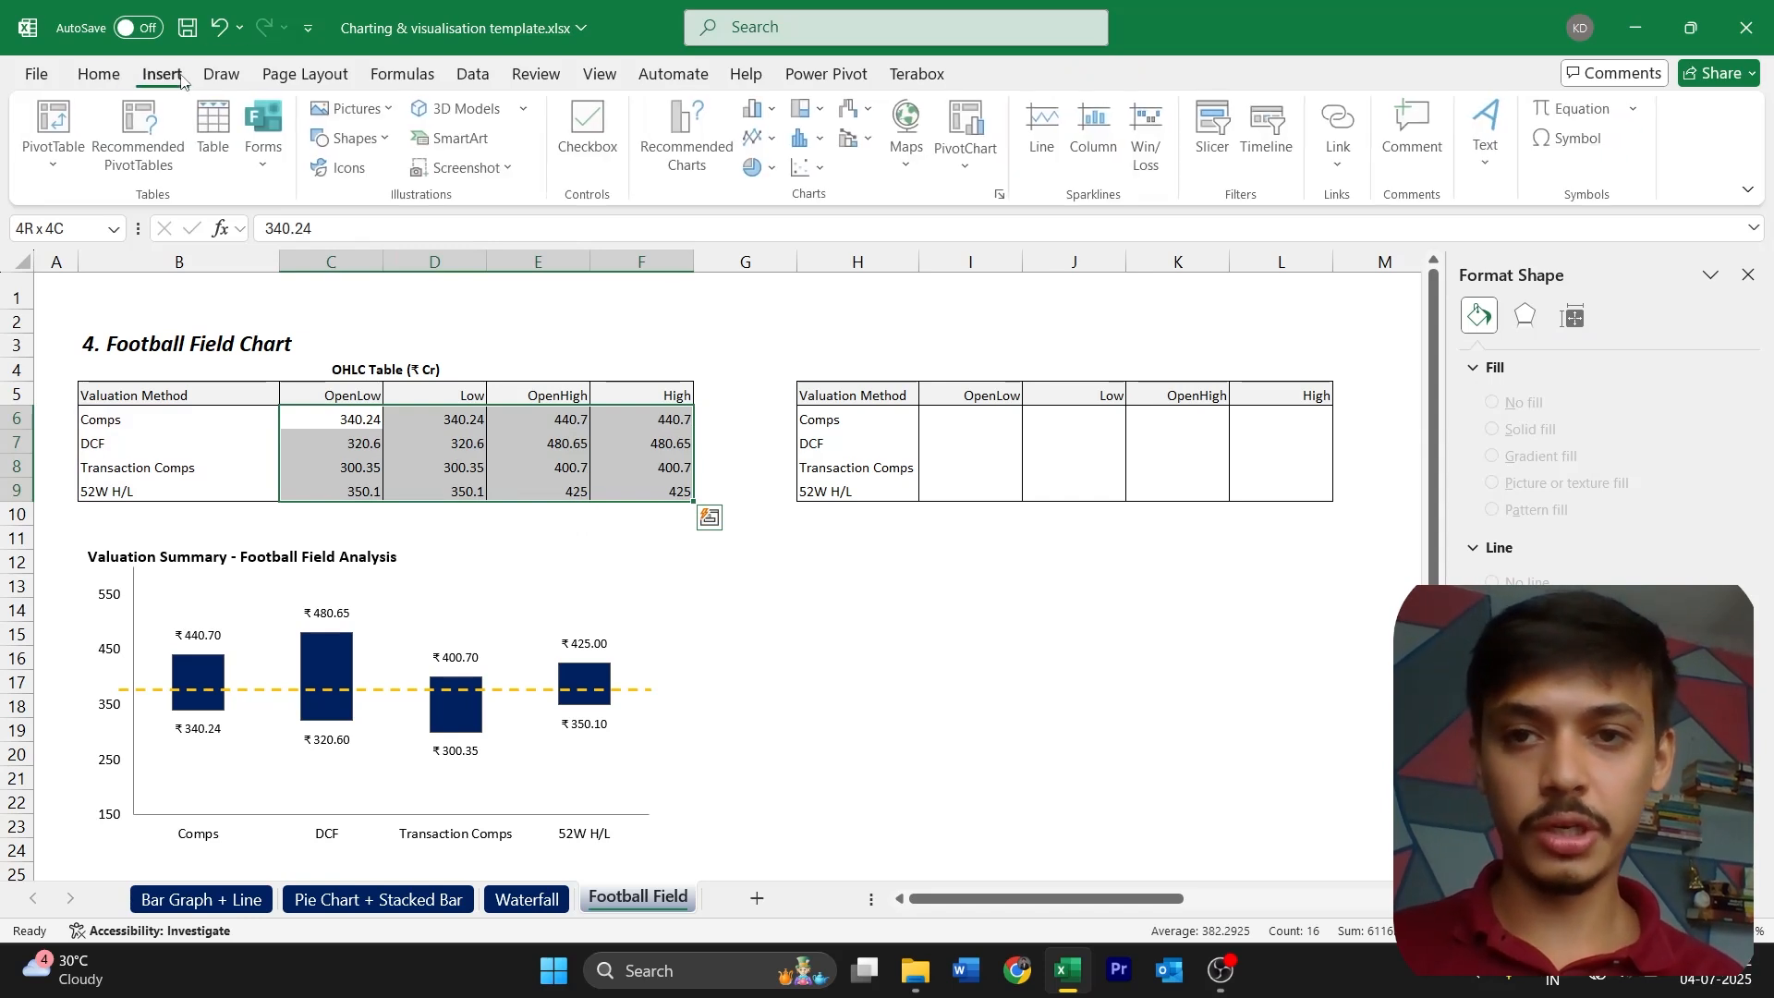
{"action": "left_click", "coordinate": [869, 117]}
{"action": "left_click", "coordinate": [869, 116]}
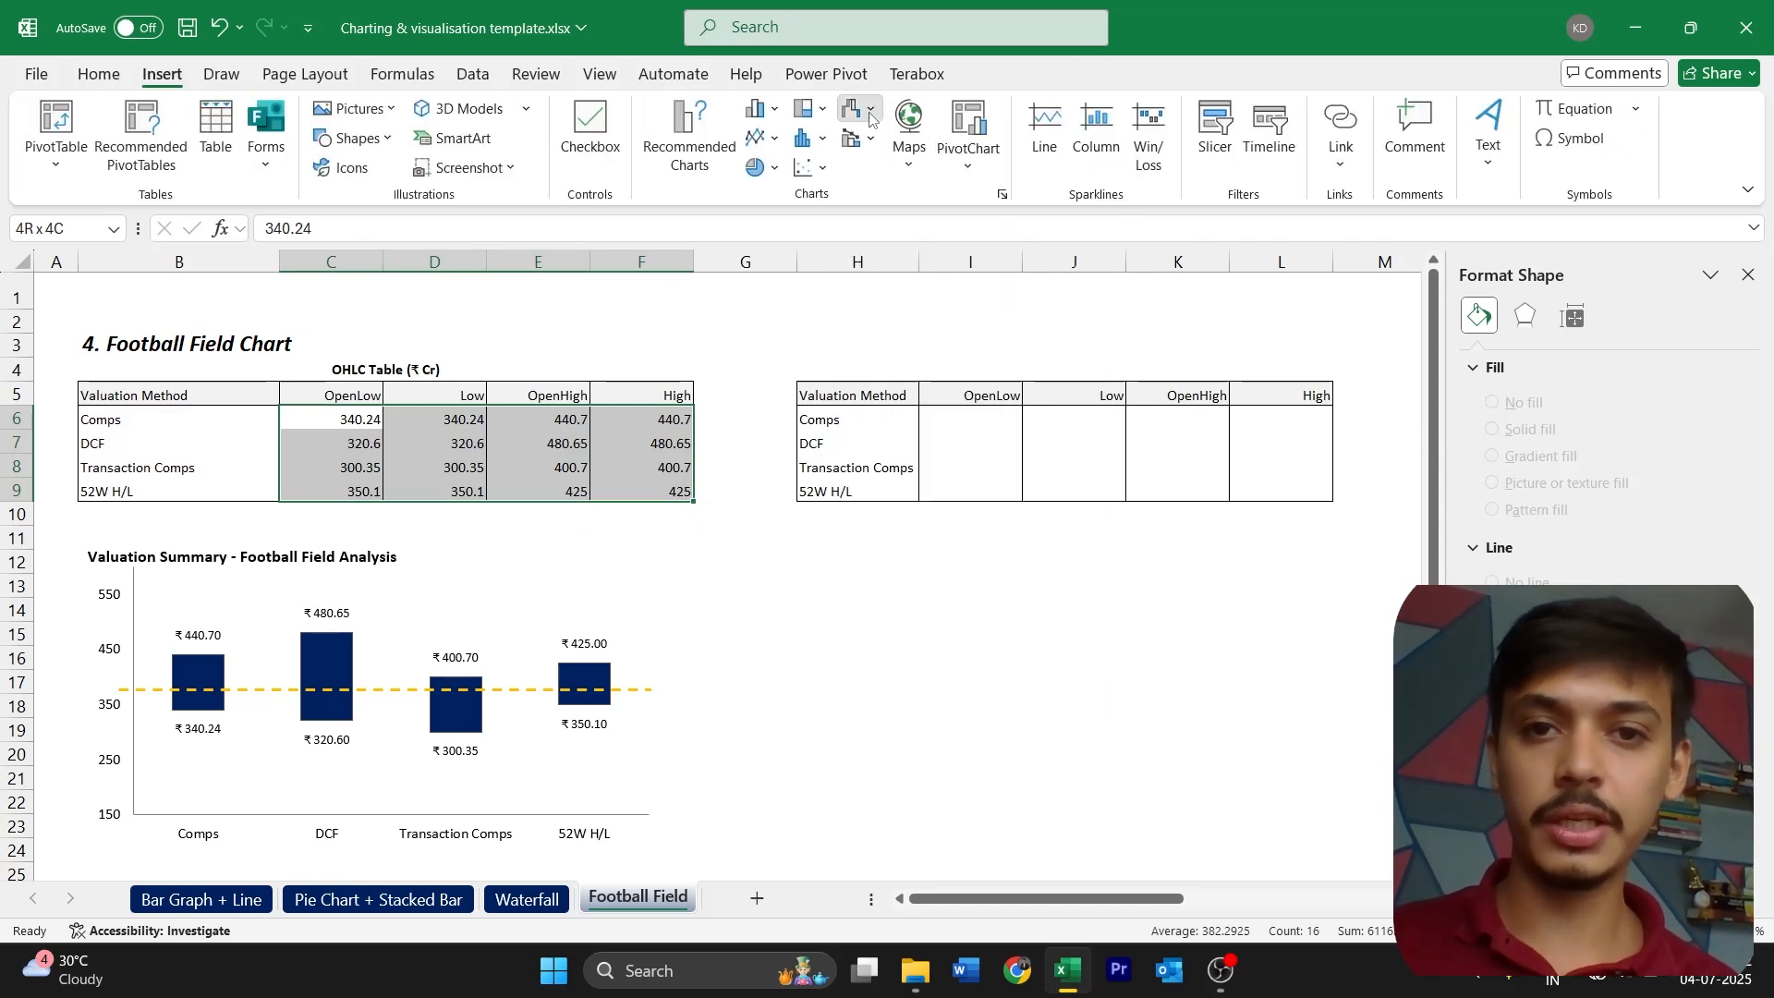
{"action": "left_click", "coordinate": [869, 117]}
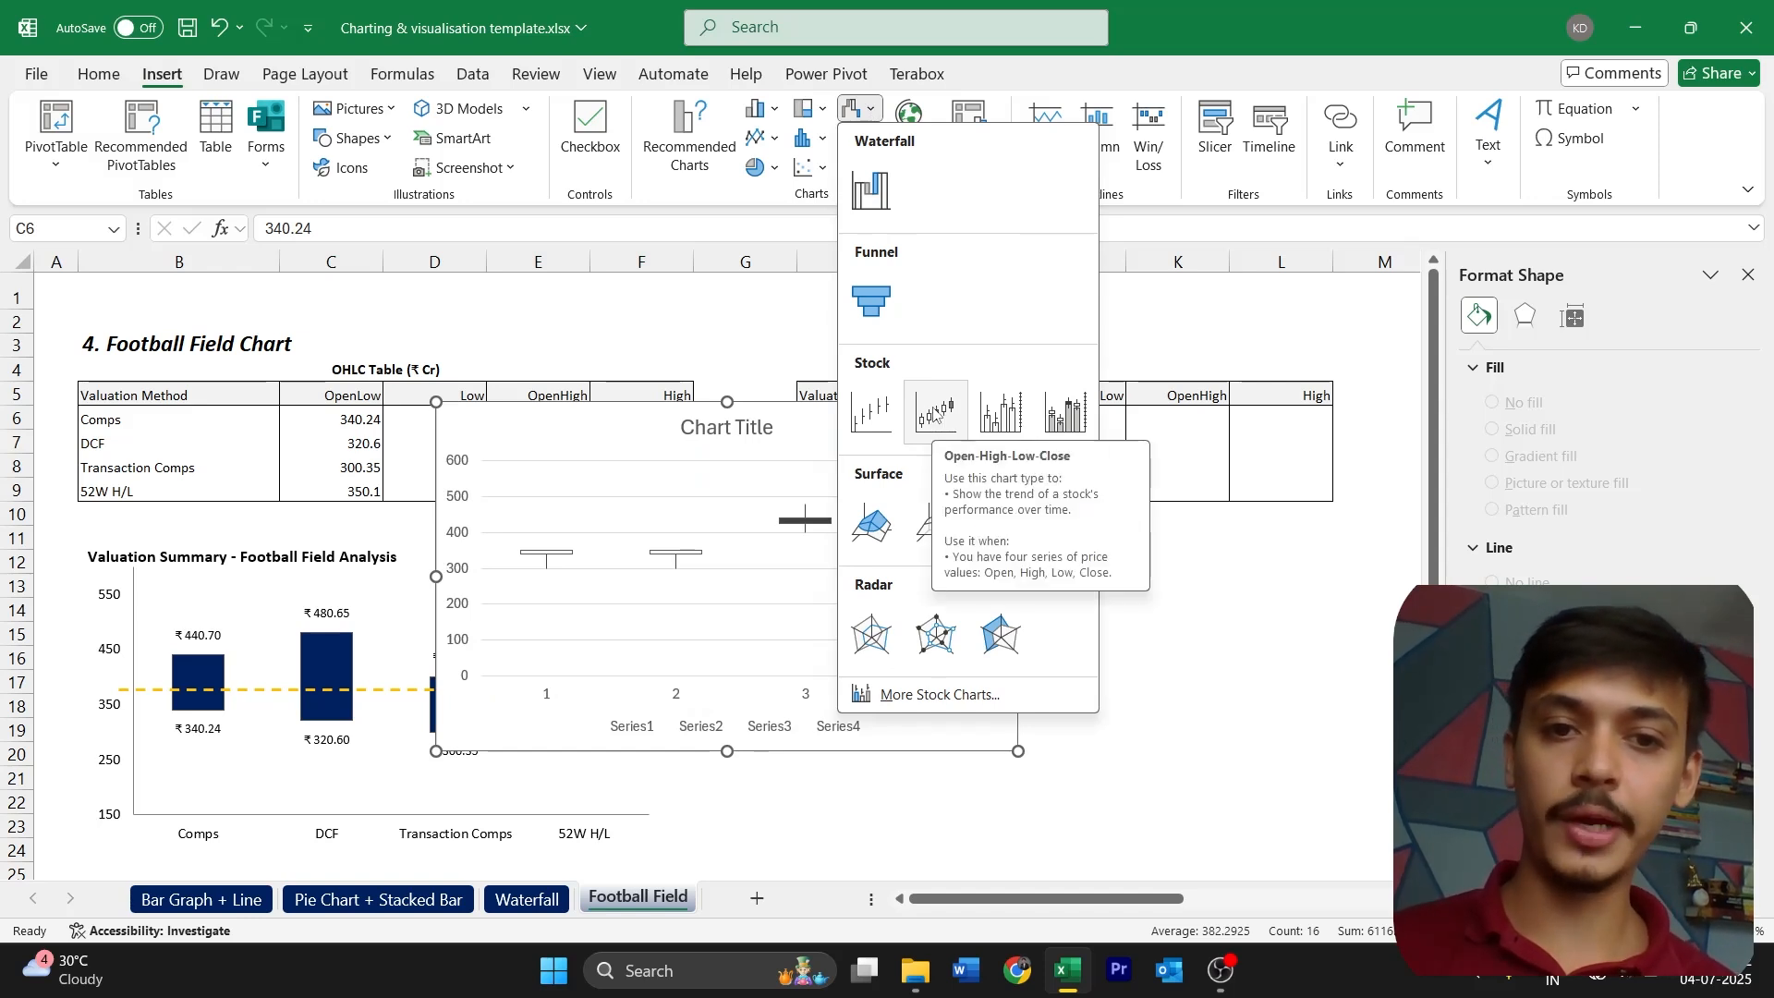
{"action": "left_click", "coordinate": [935, 413]}
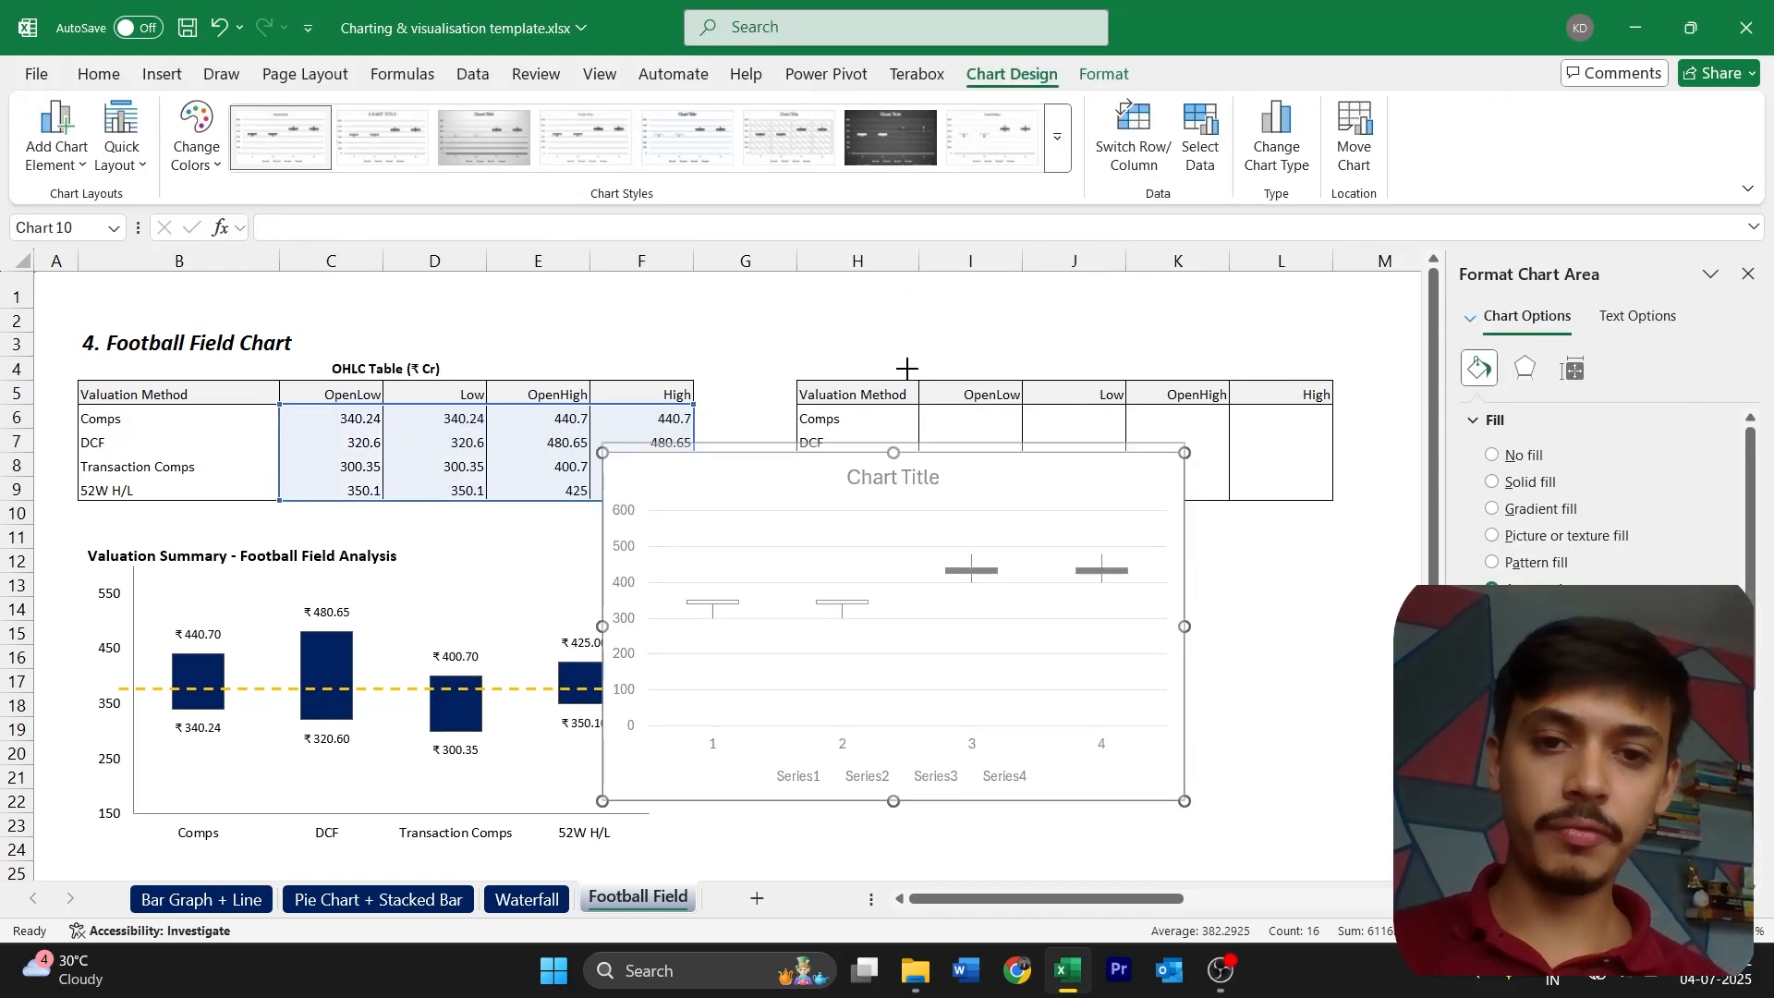
Make the new stock chart taller and move it over the lower part of the empty second table
{"action": "left_click_drag", "start_coordinate": [906, 367], "coordinate": [907, 366]}
{"action": "left_click_drag", "start_coordinate": [892, 801], "coordinate": [892, 834]}
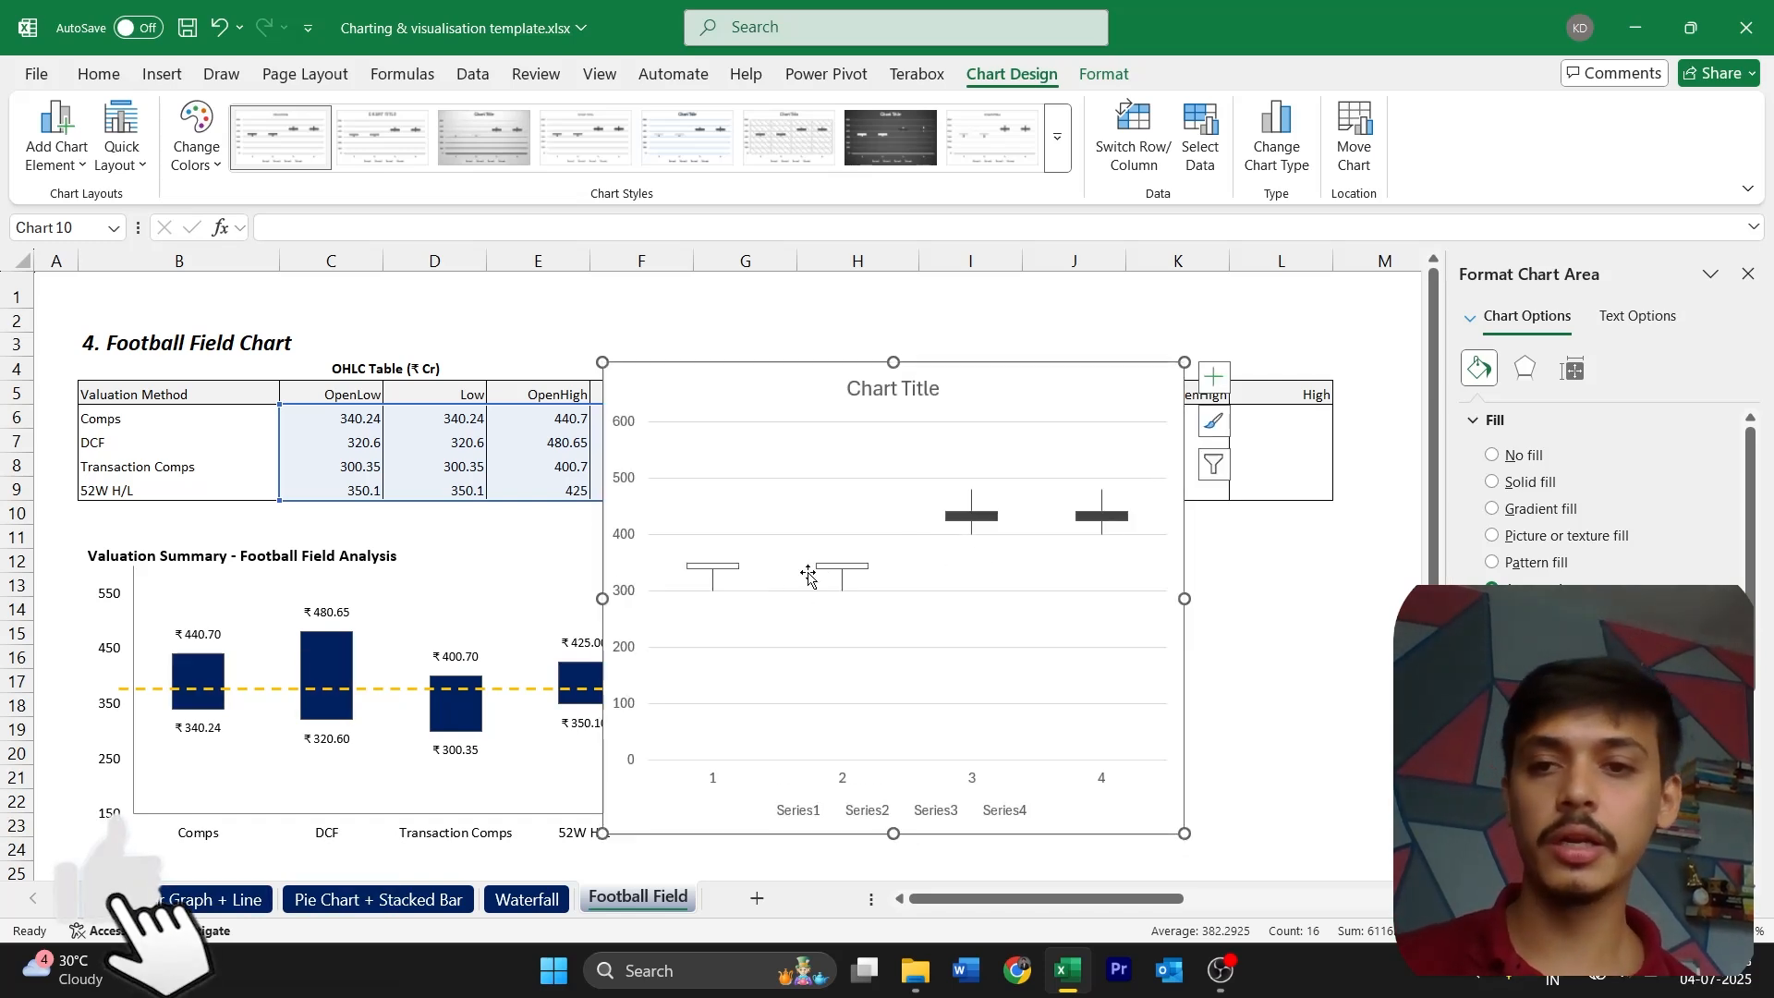
{"action": "left_click_drag", "start_coordinate": [695, 379], "coordinate": [826, 396]}
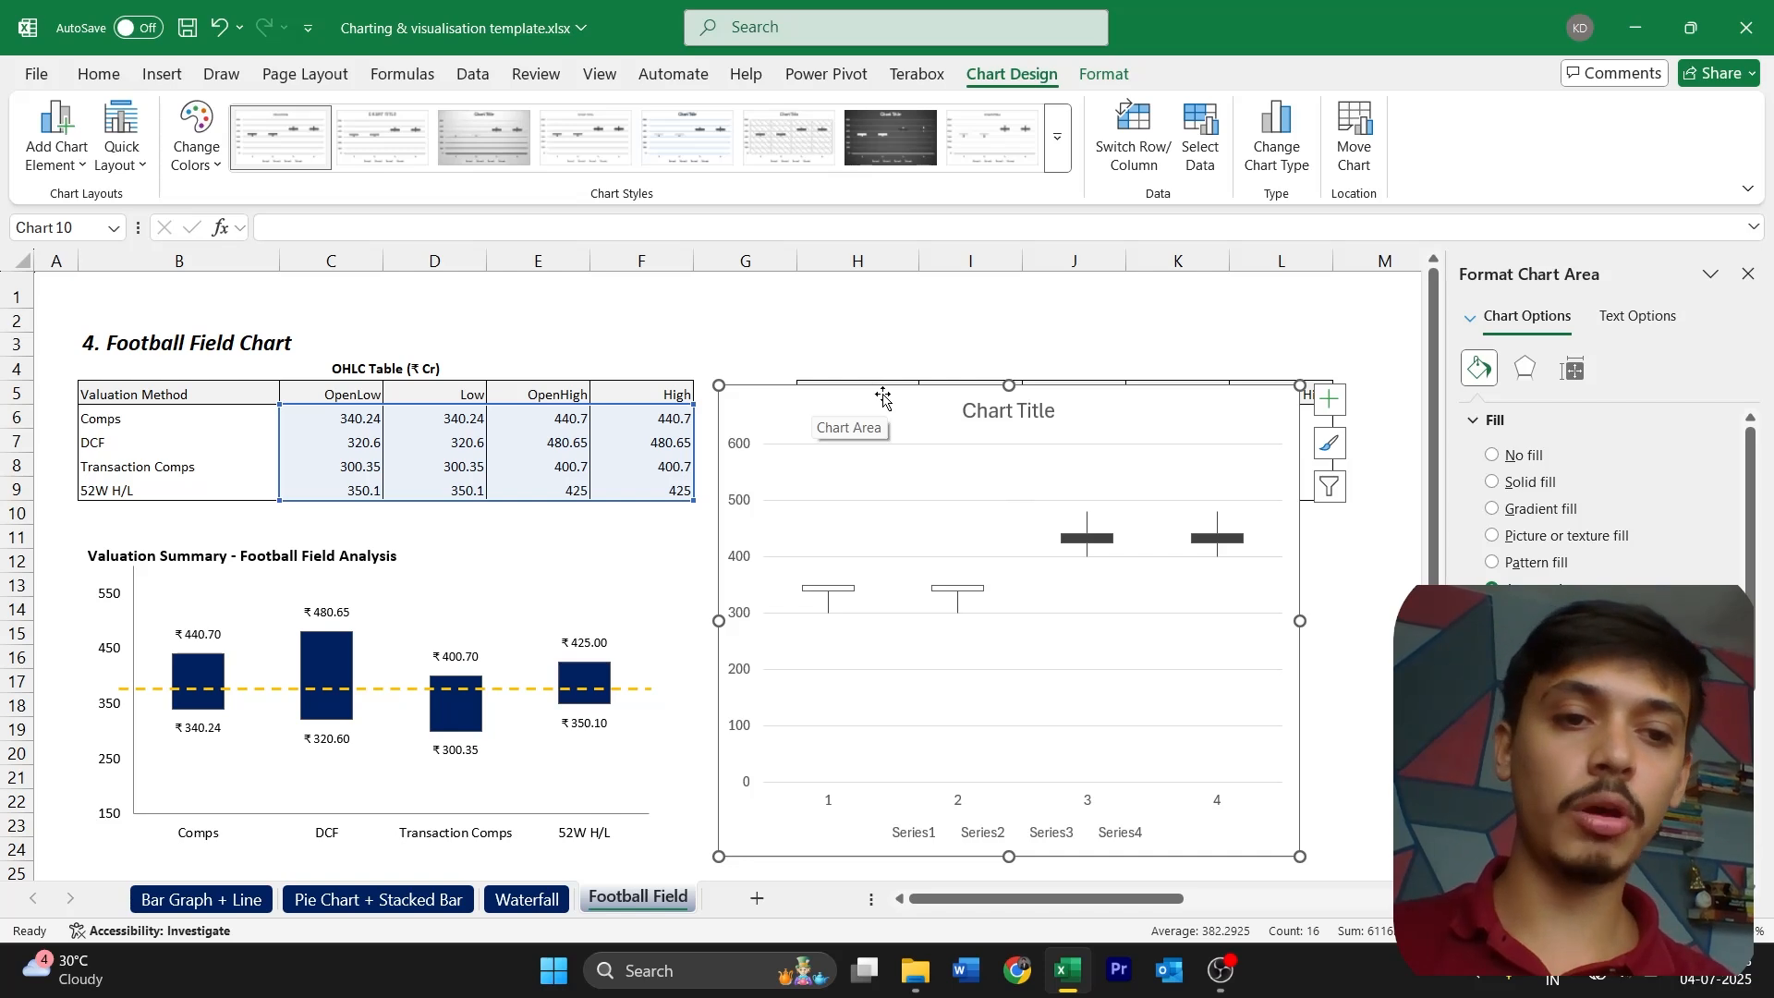
{"action": "left_click_drag", "start_coordinate": [884, 399], "coordinate": [976, 482]}
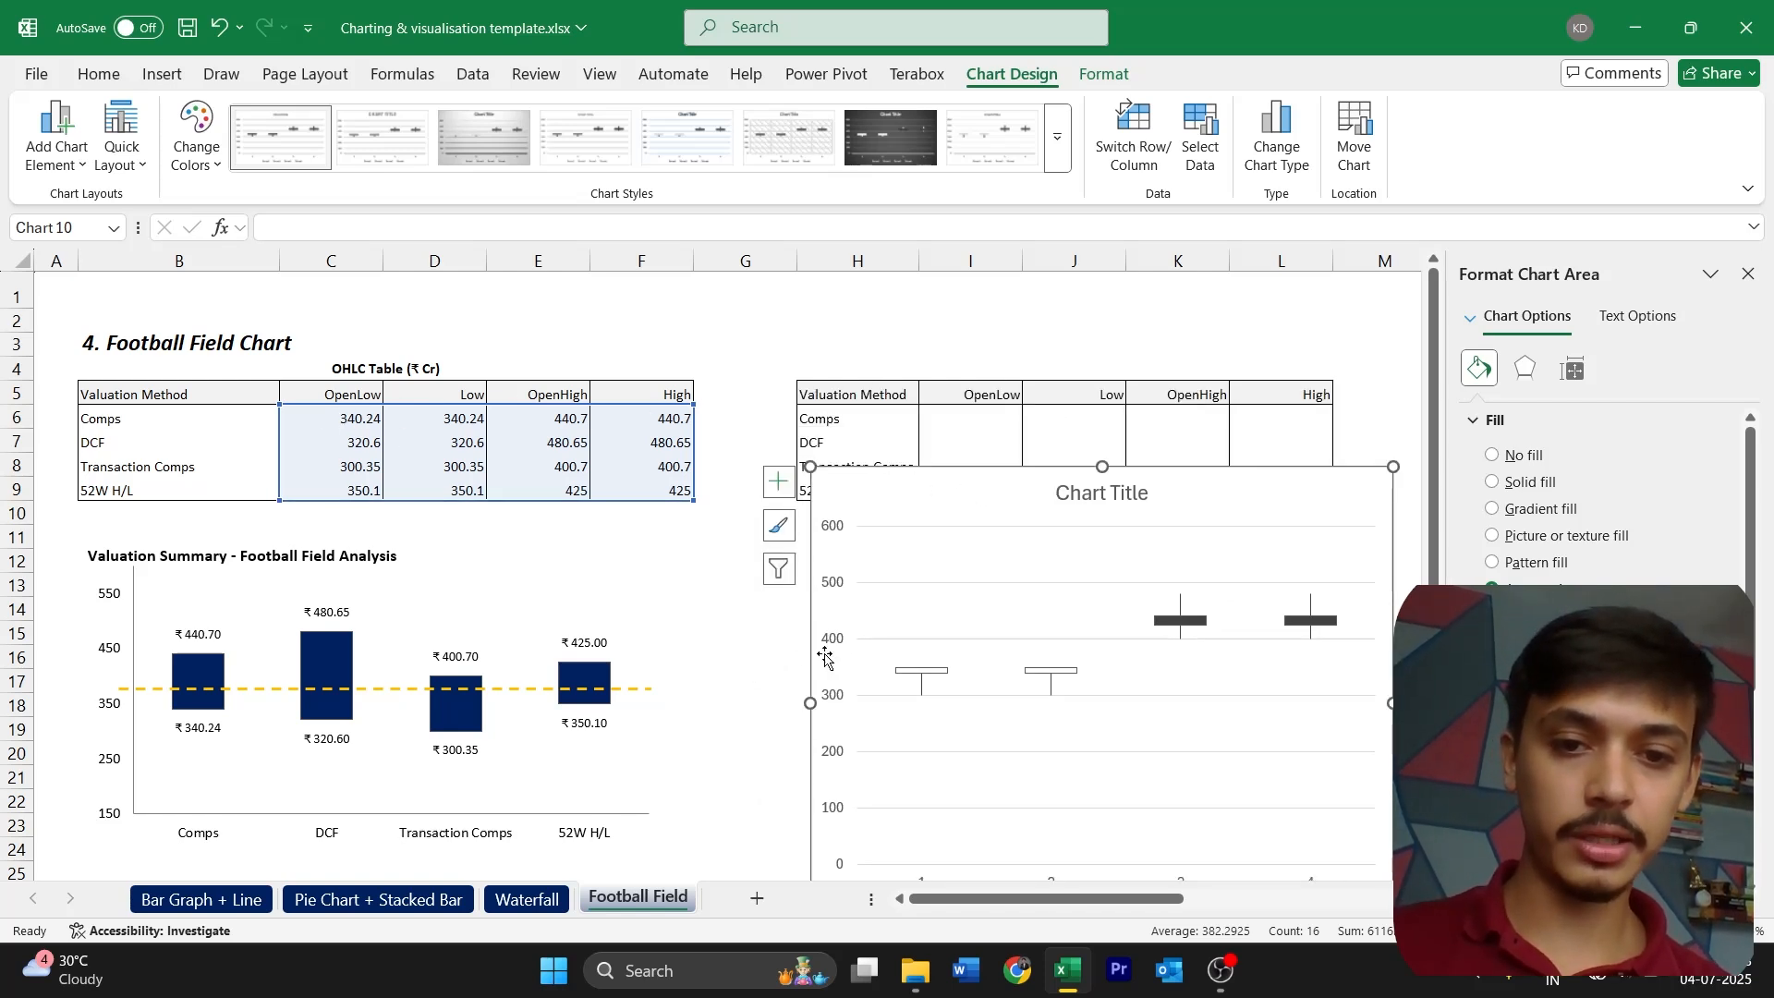
Delete the stock chart built from the original OHLC table
{"action": "left_click", "coordinate": [365, 423]}
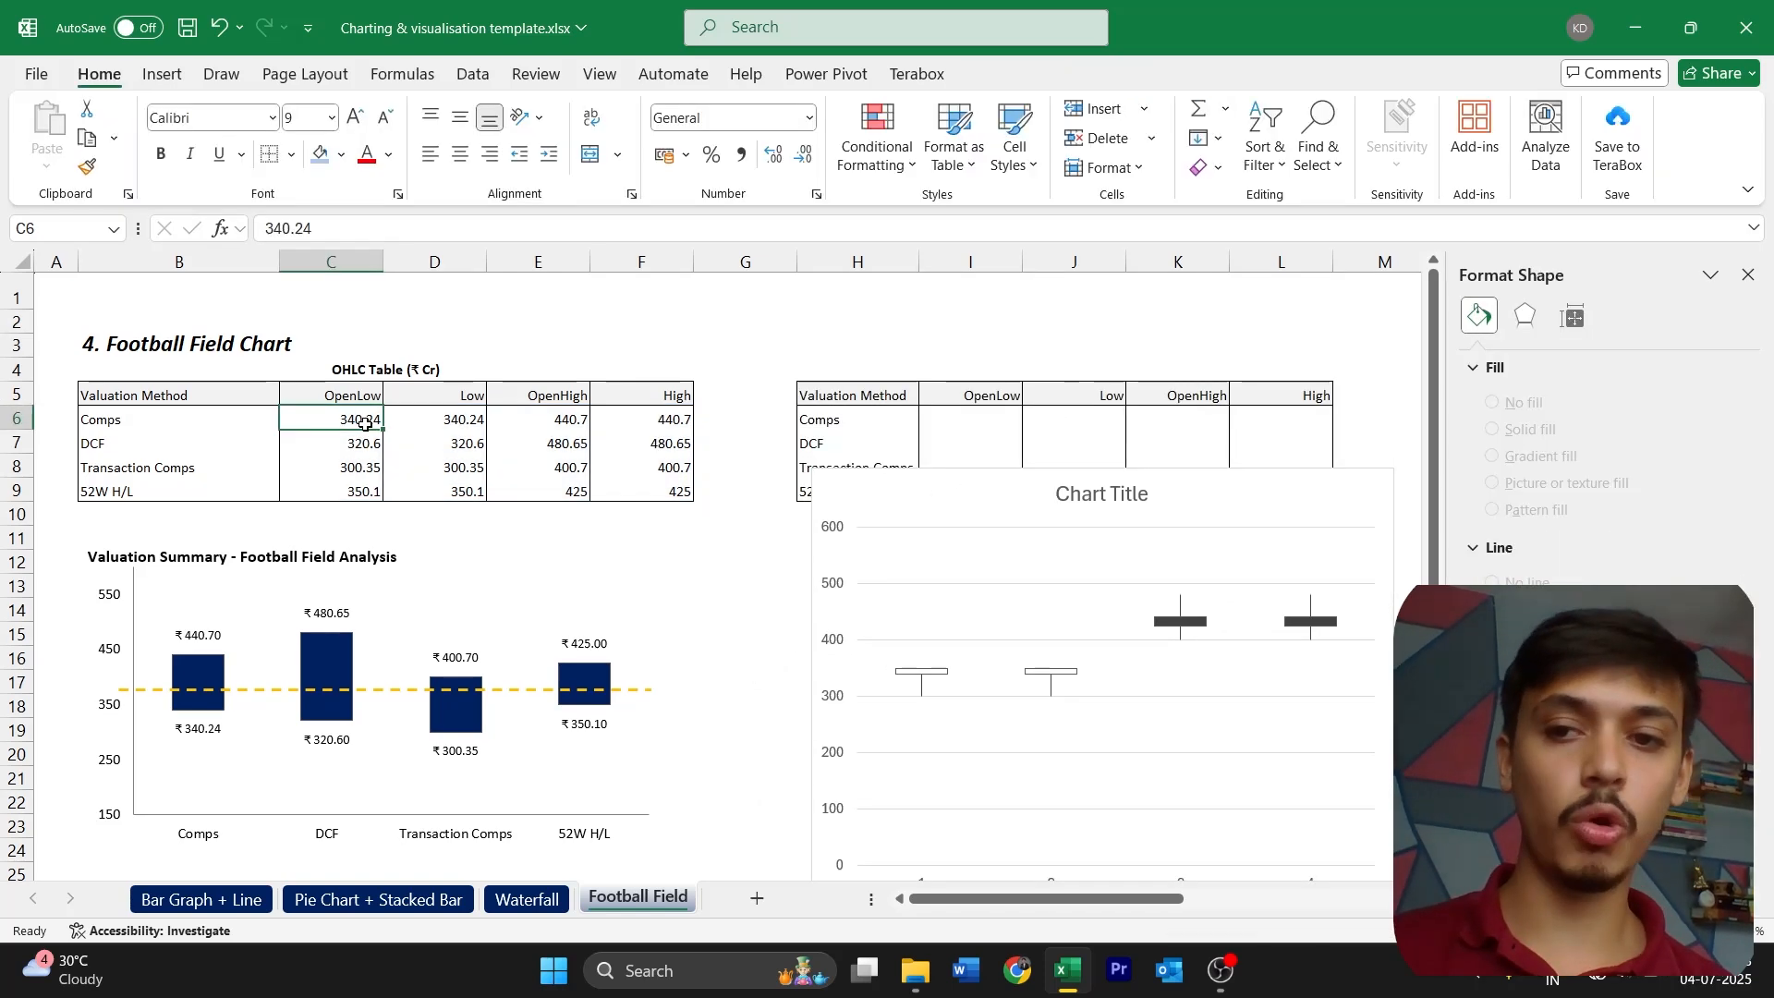
{"action": "left_click", "coordinate": [1012, 482]}
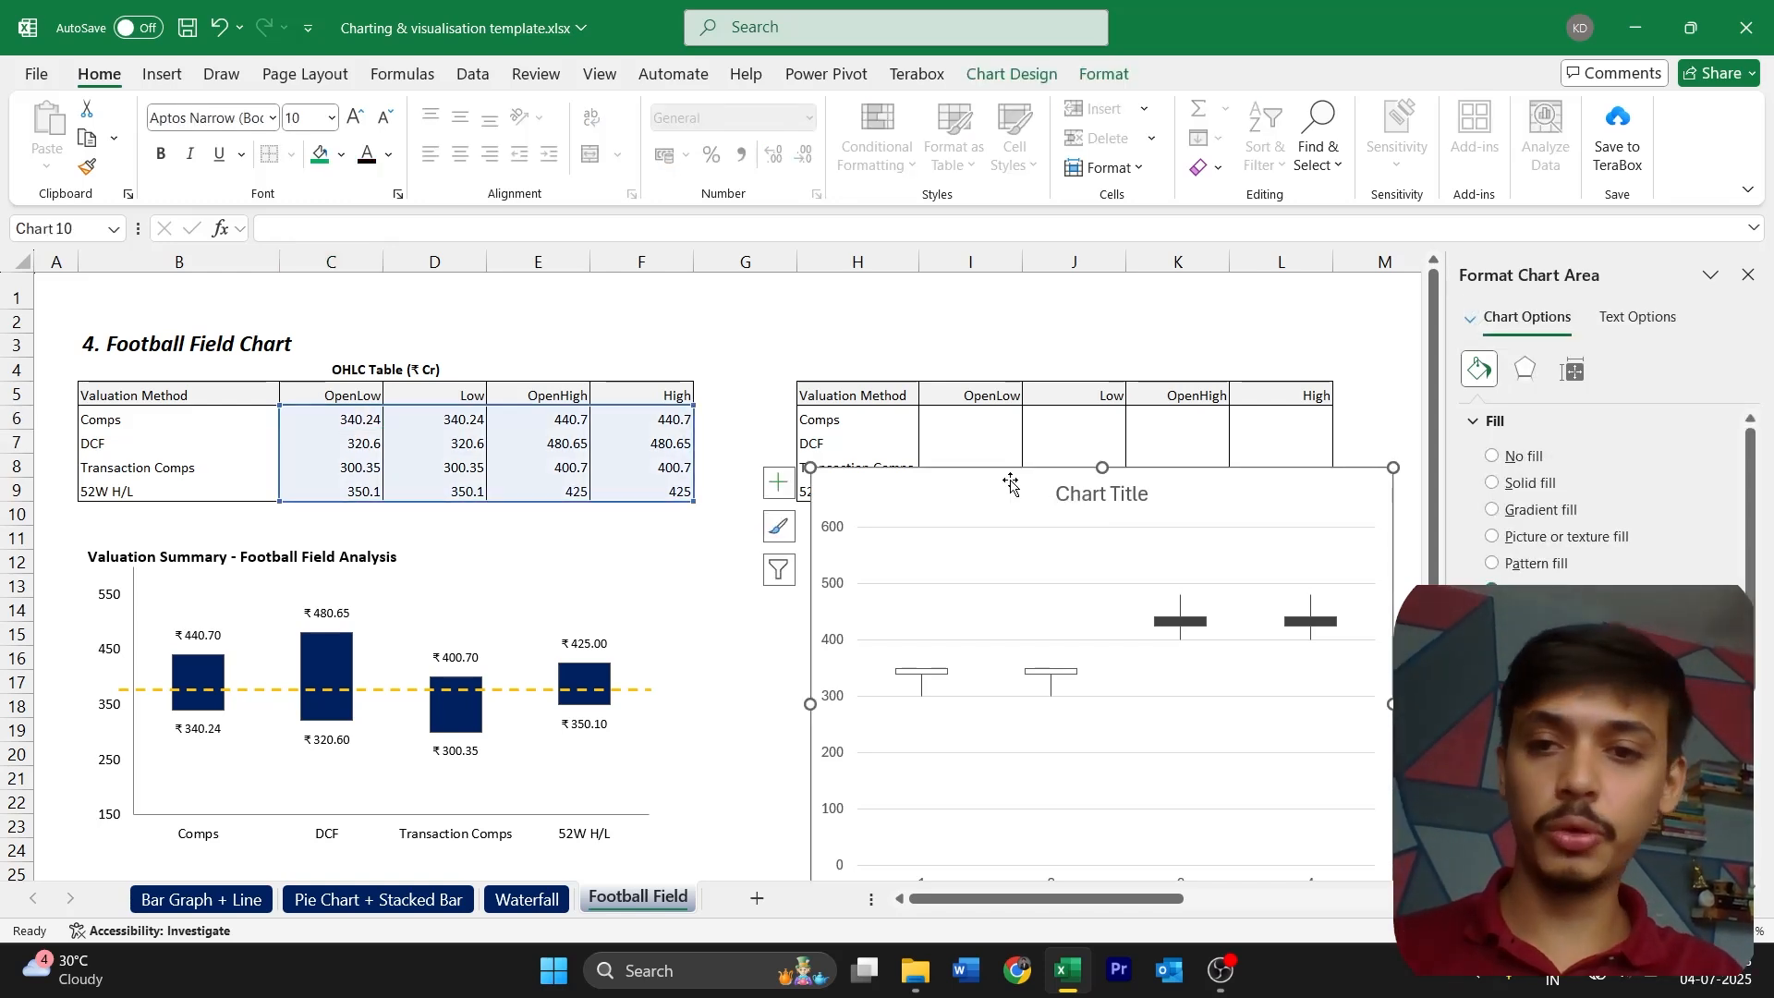
{"action": "key", "text": "Delete"}
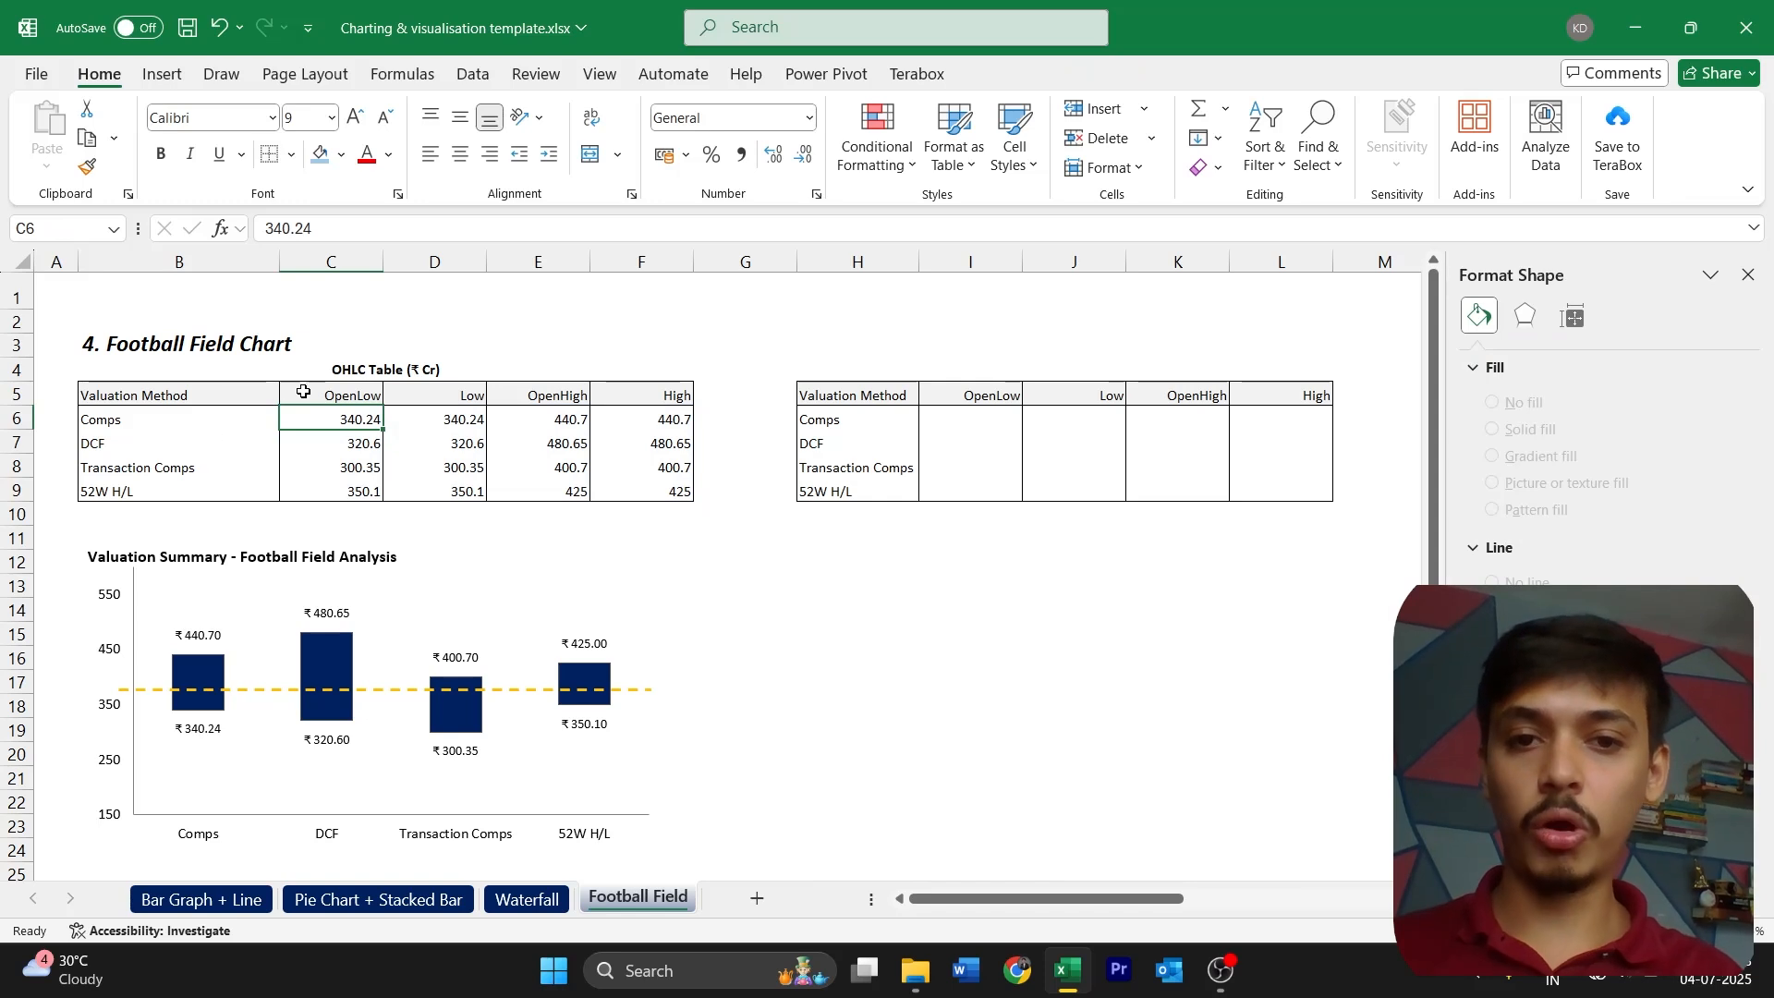
Copy the OHLC values in C6:F9, paste them transposed at I6, and compare the pasted columns with the source rows
{"action": "key", "text": "ctrl+shift+Right"}
{"action": "key", "text": "ctrl+shift+Down"}
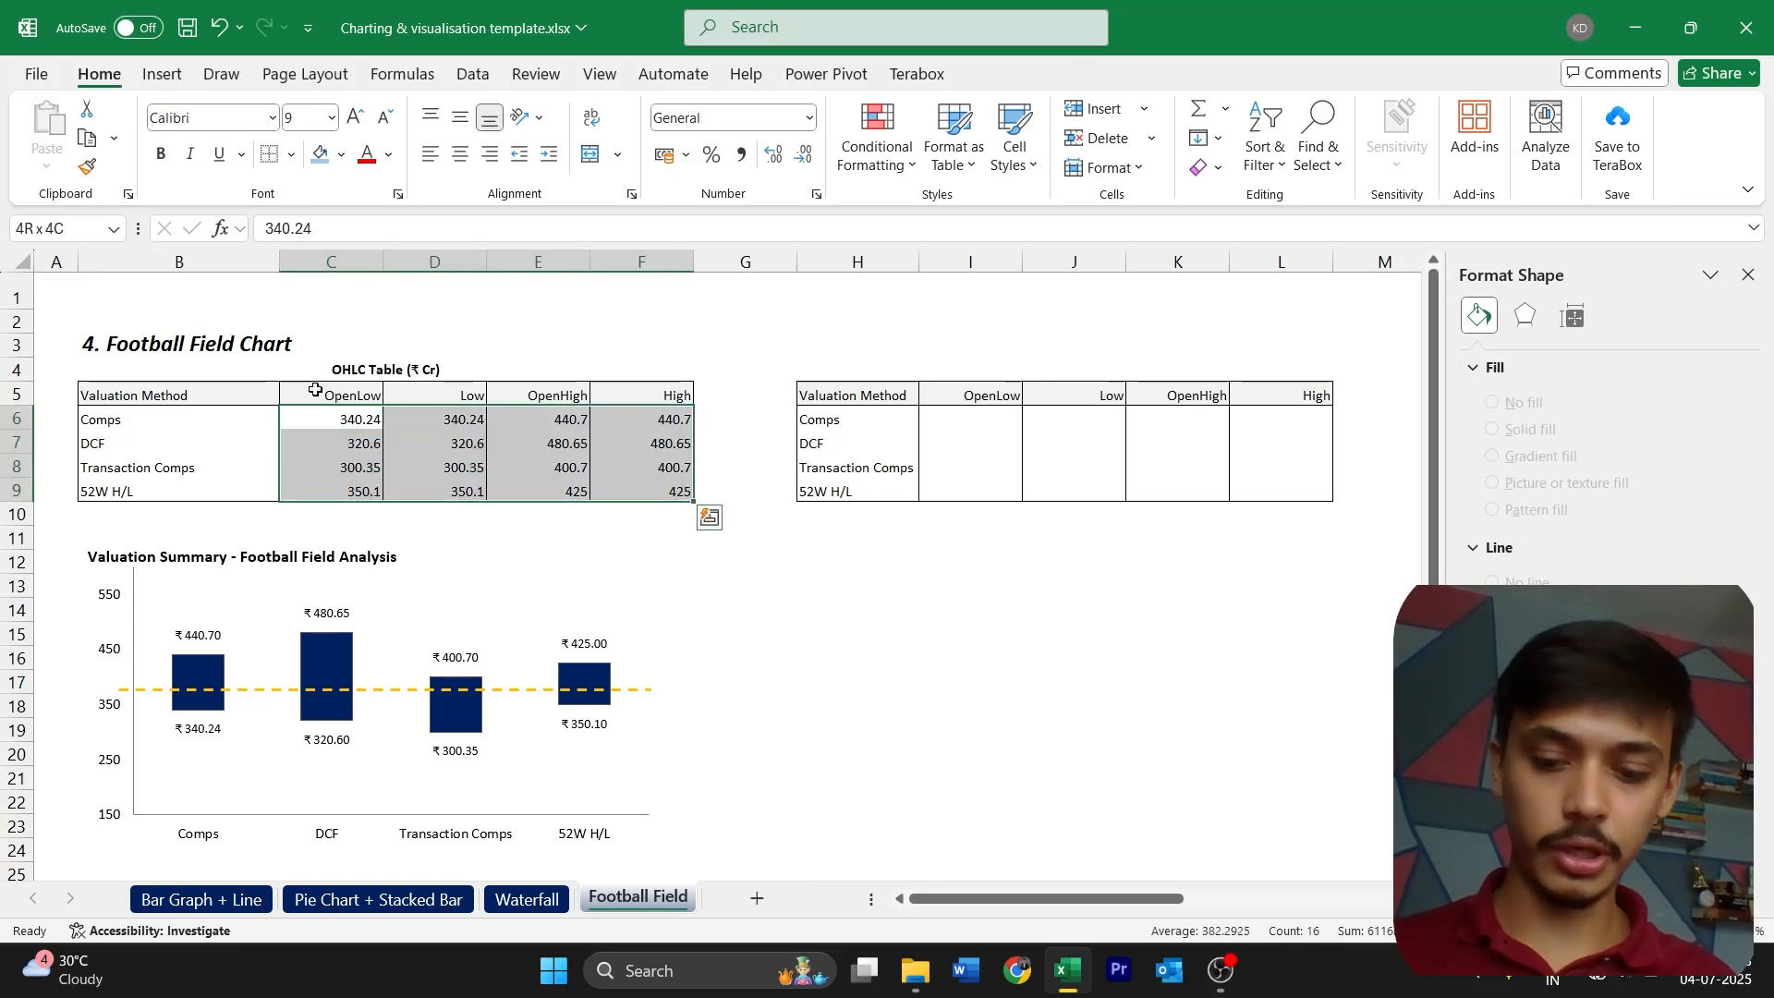
{"action": "key", "text": "ctrl+c"}
{"action": "left_click", "coordinate": [966, 421]}
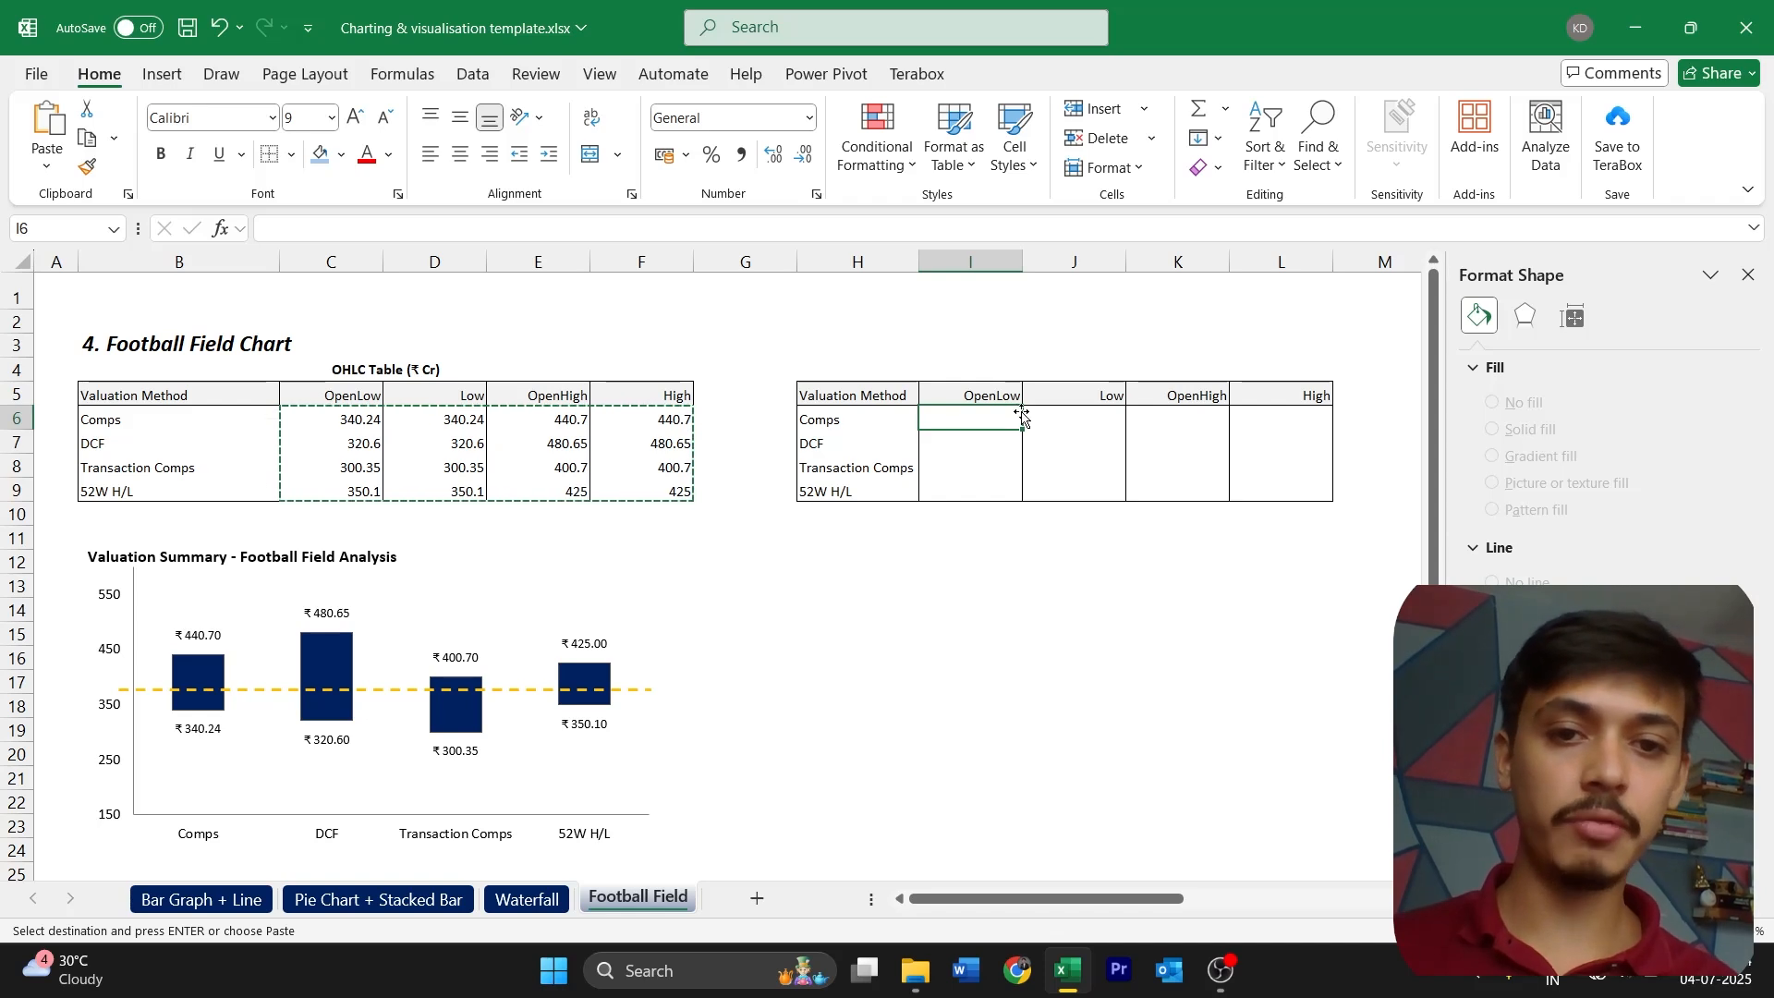
{"action": "left_click", "coordinate": [778, 526]}
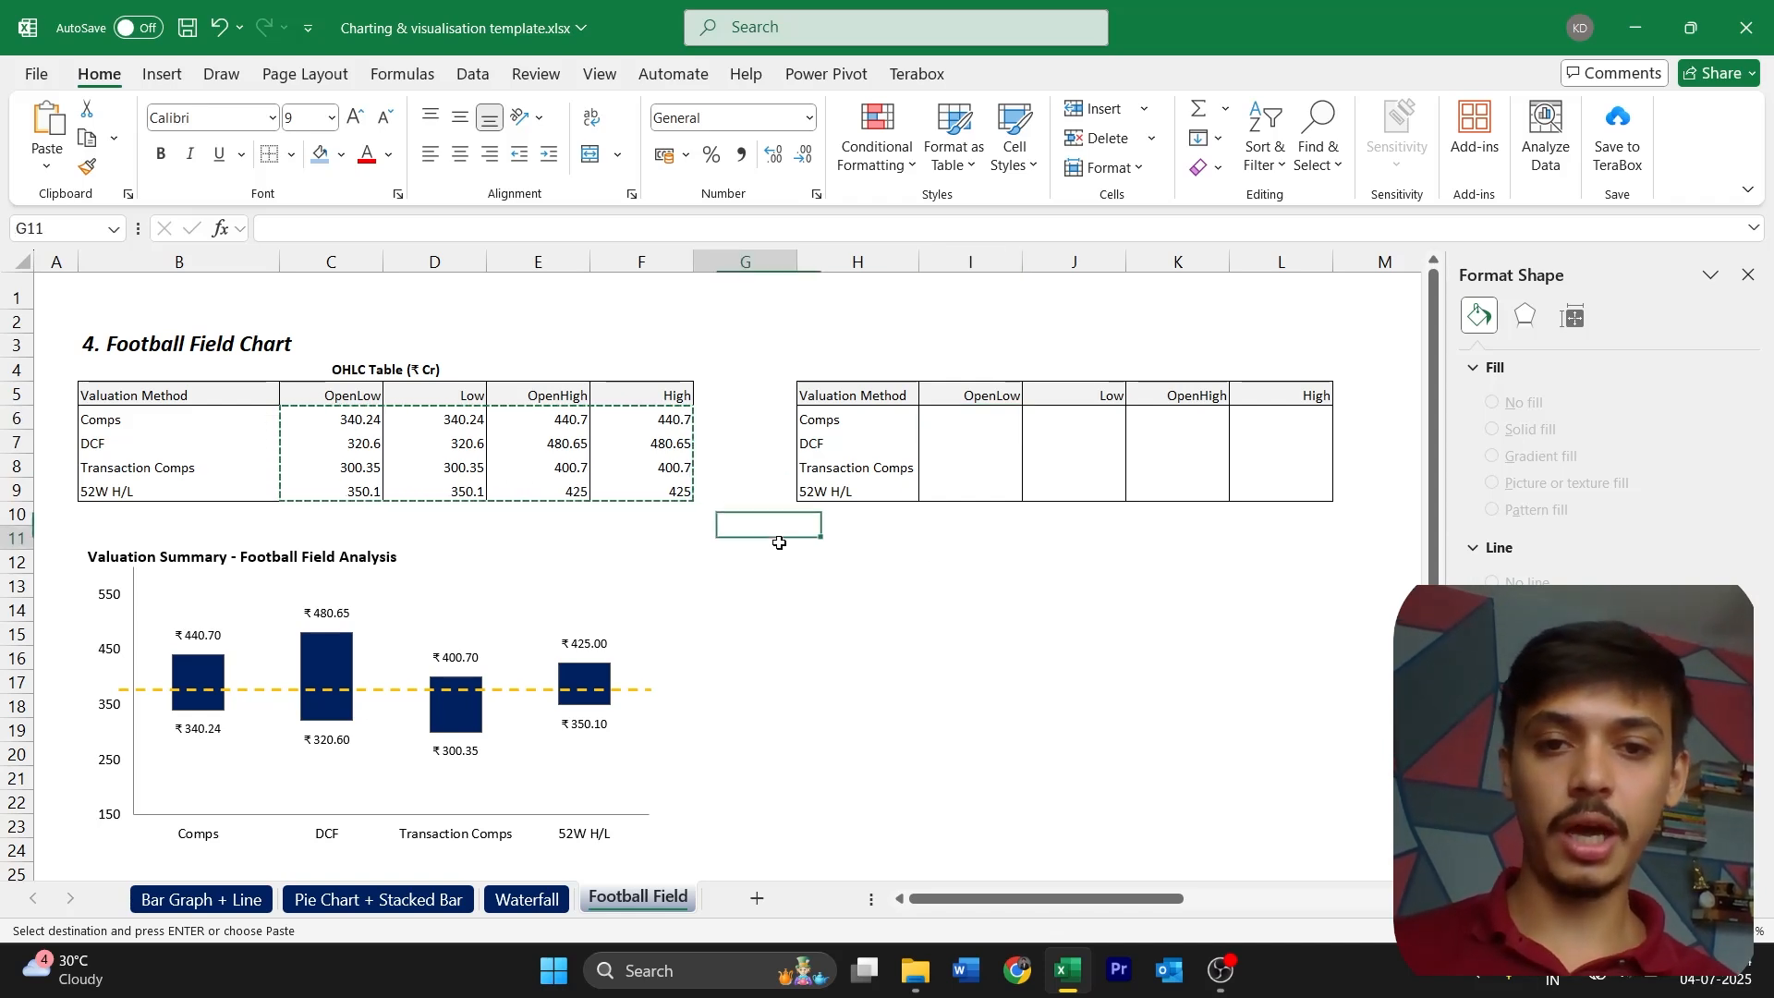
{"action": "left_click", "coordinate": [977, 417]}
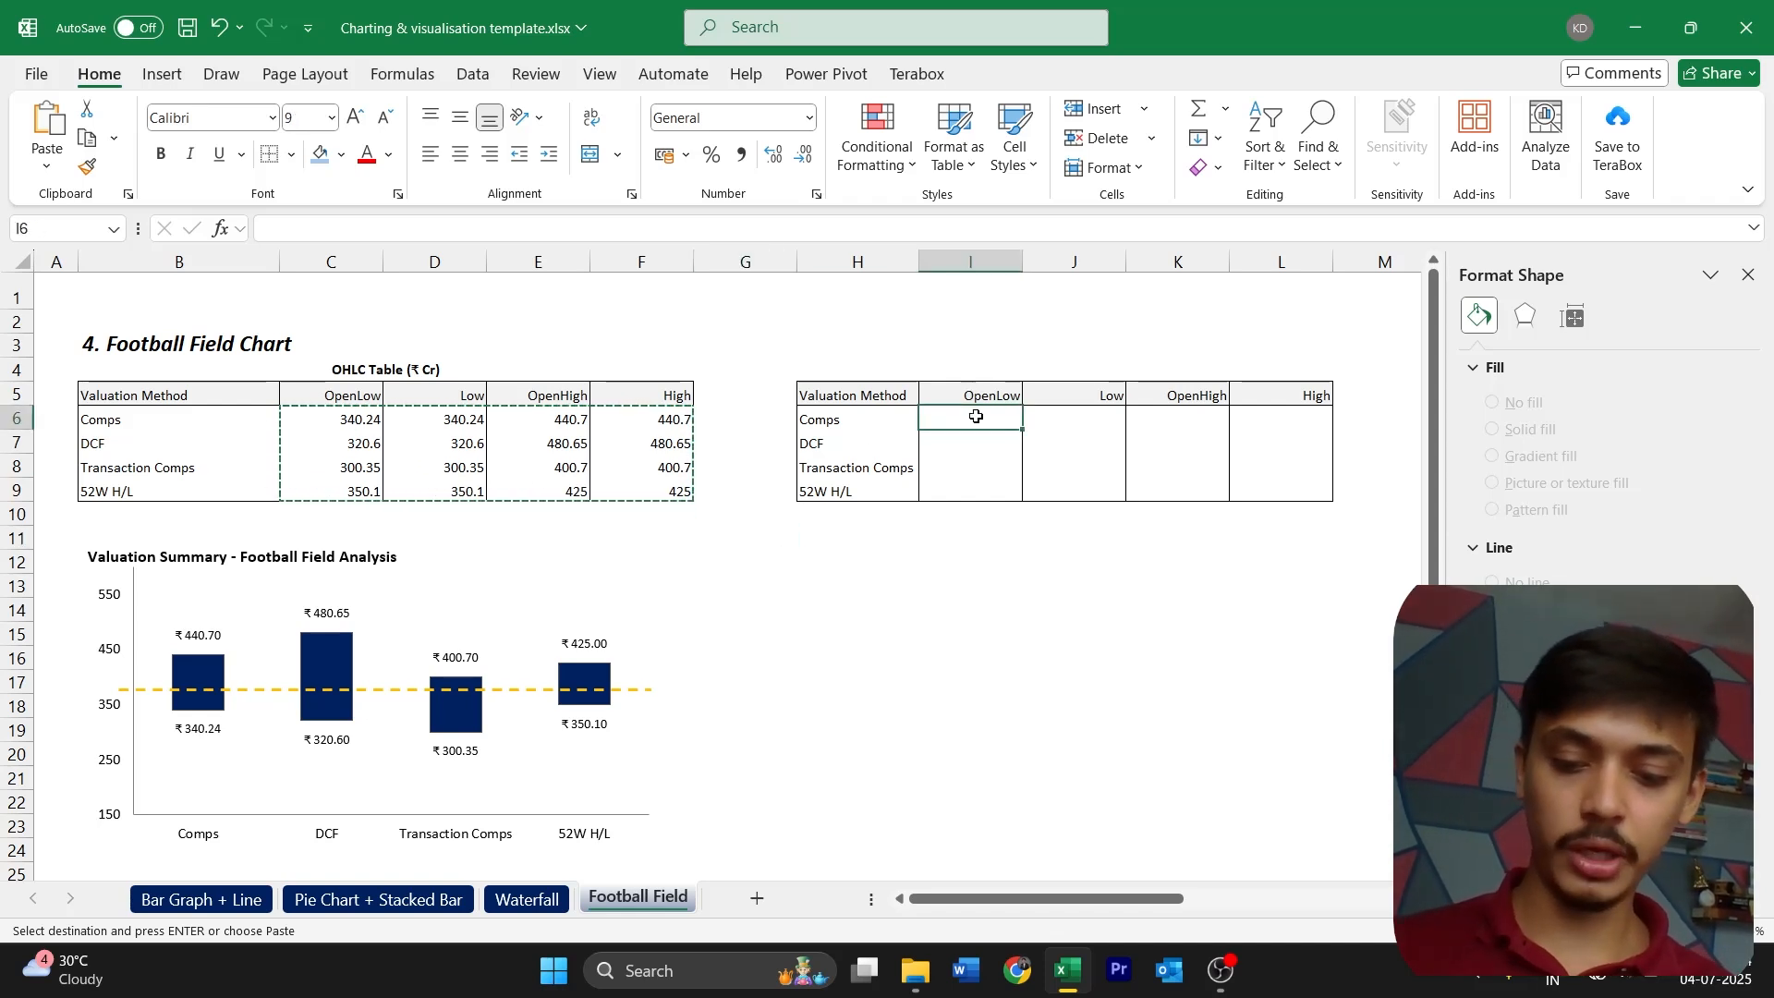
{"action": "key", "text": "ctrl+alt+v"}
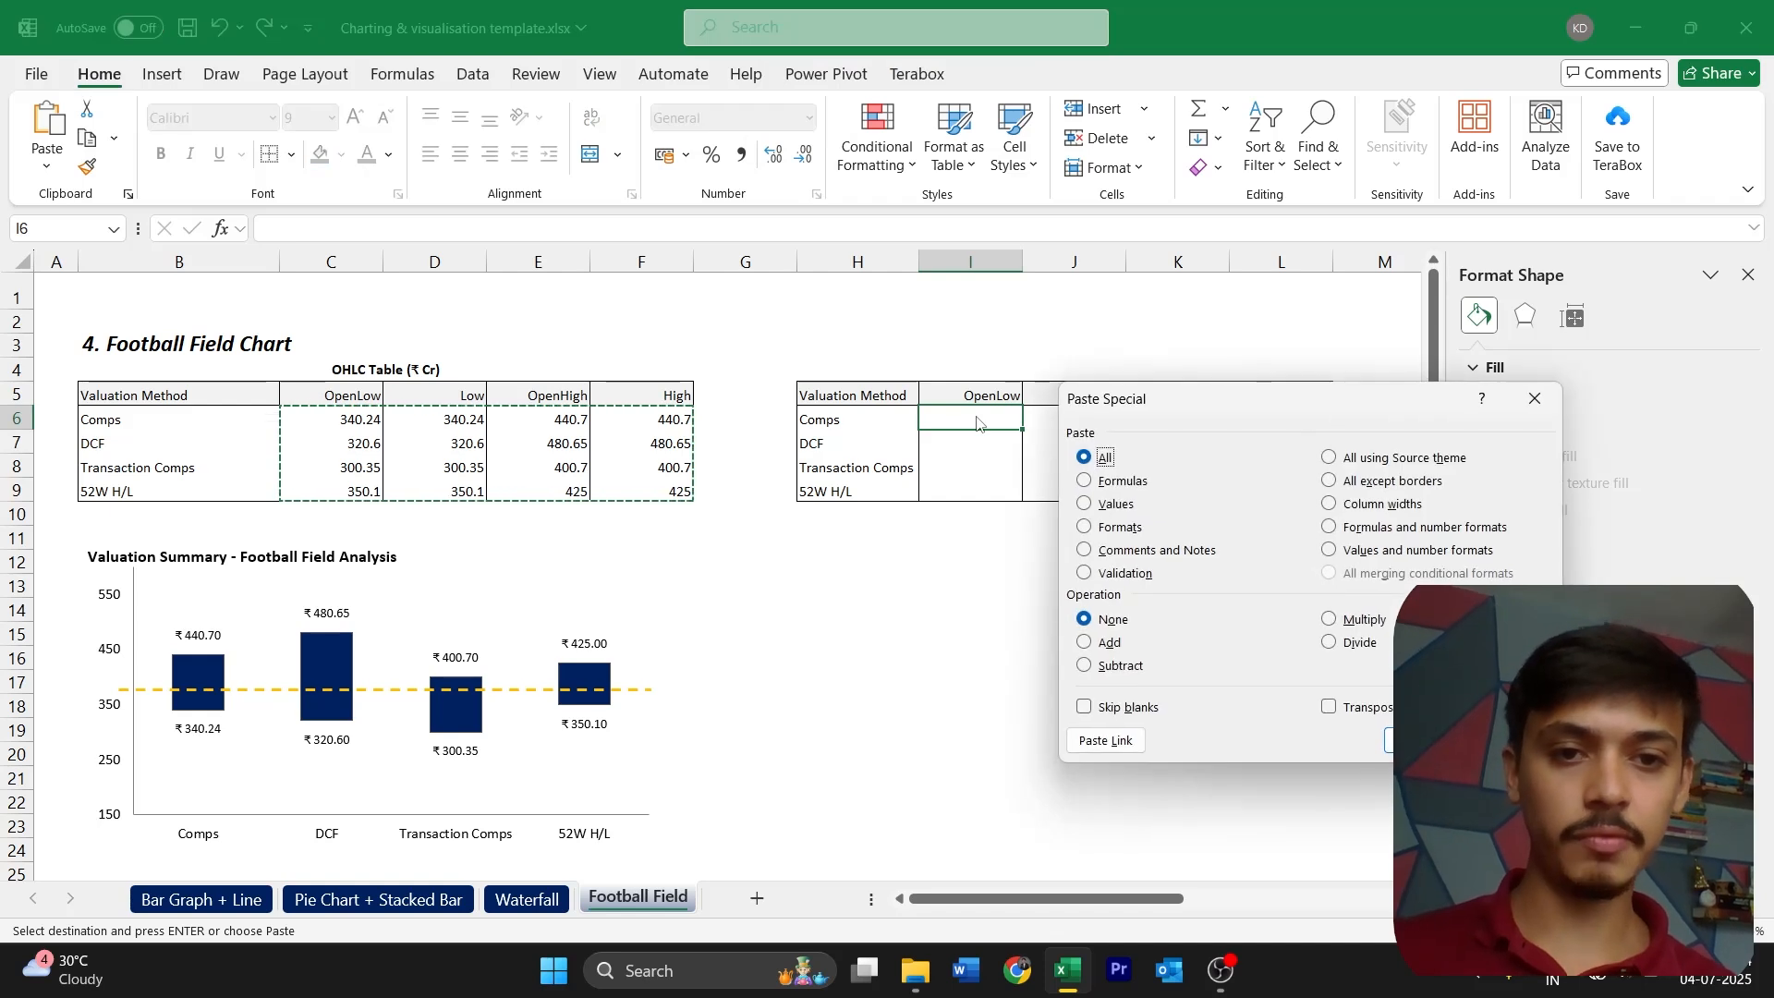
{"action": "left_click_drag", "start_coordinate": [1289, 409], "coordinate": [1321, 473]}
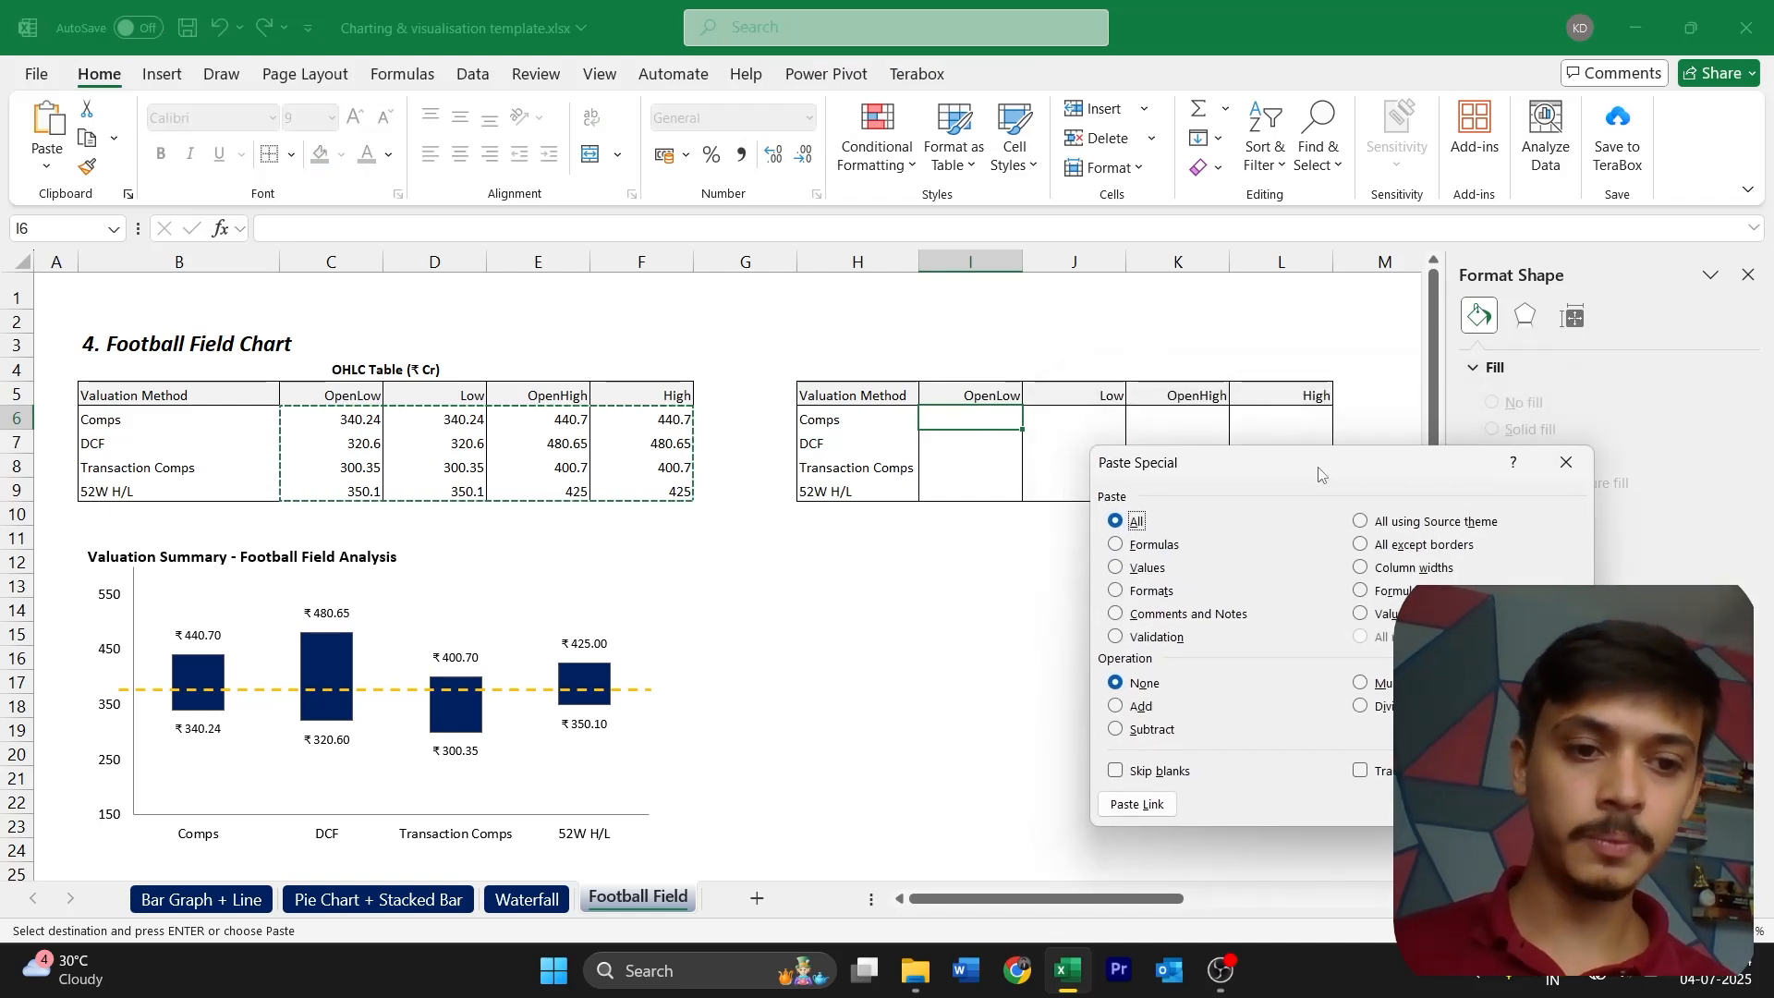
{"action": "left_click", "coordinate": [1382, 773]}
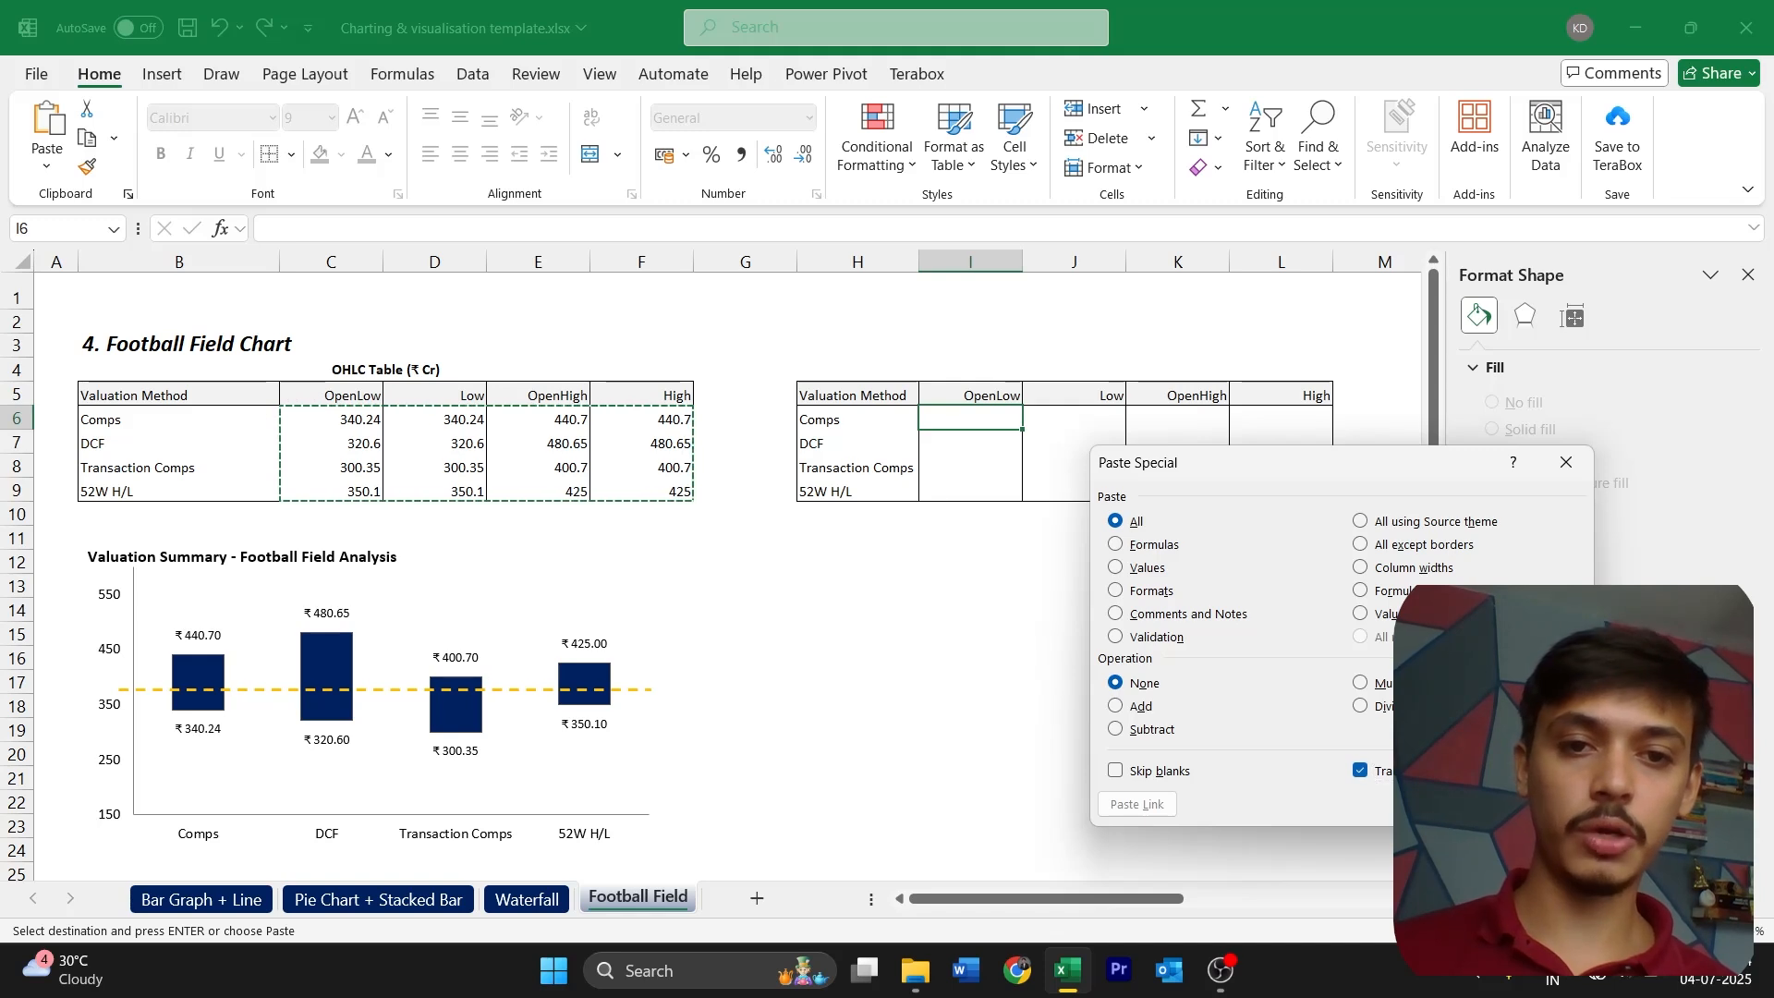
{"action": "key", "text": "Return"}
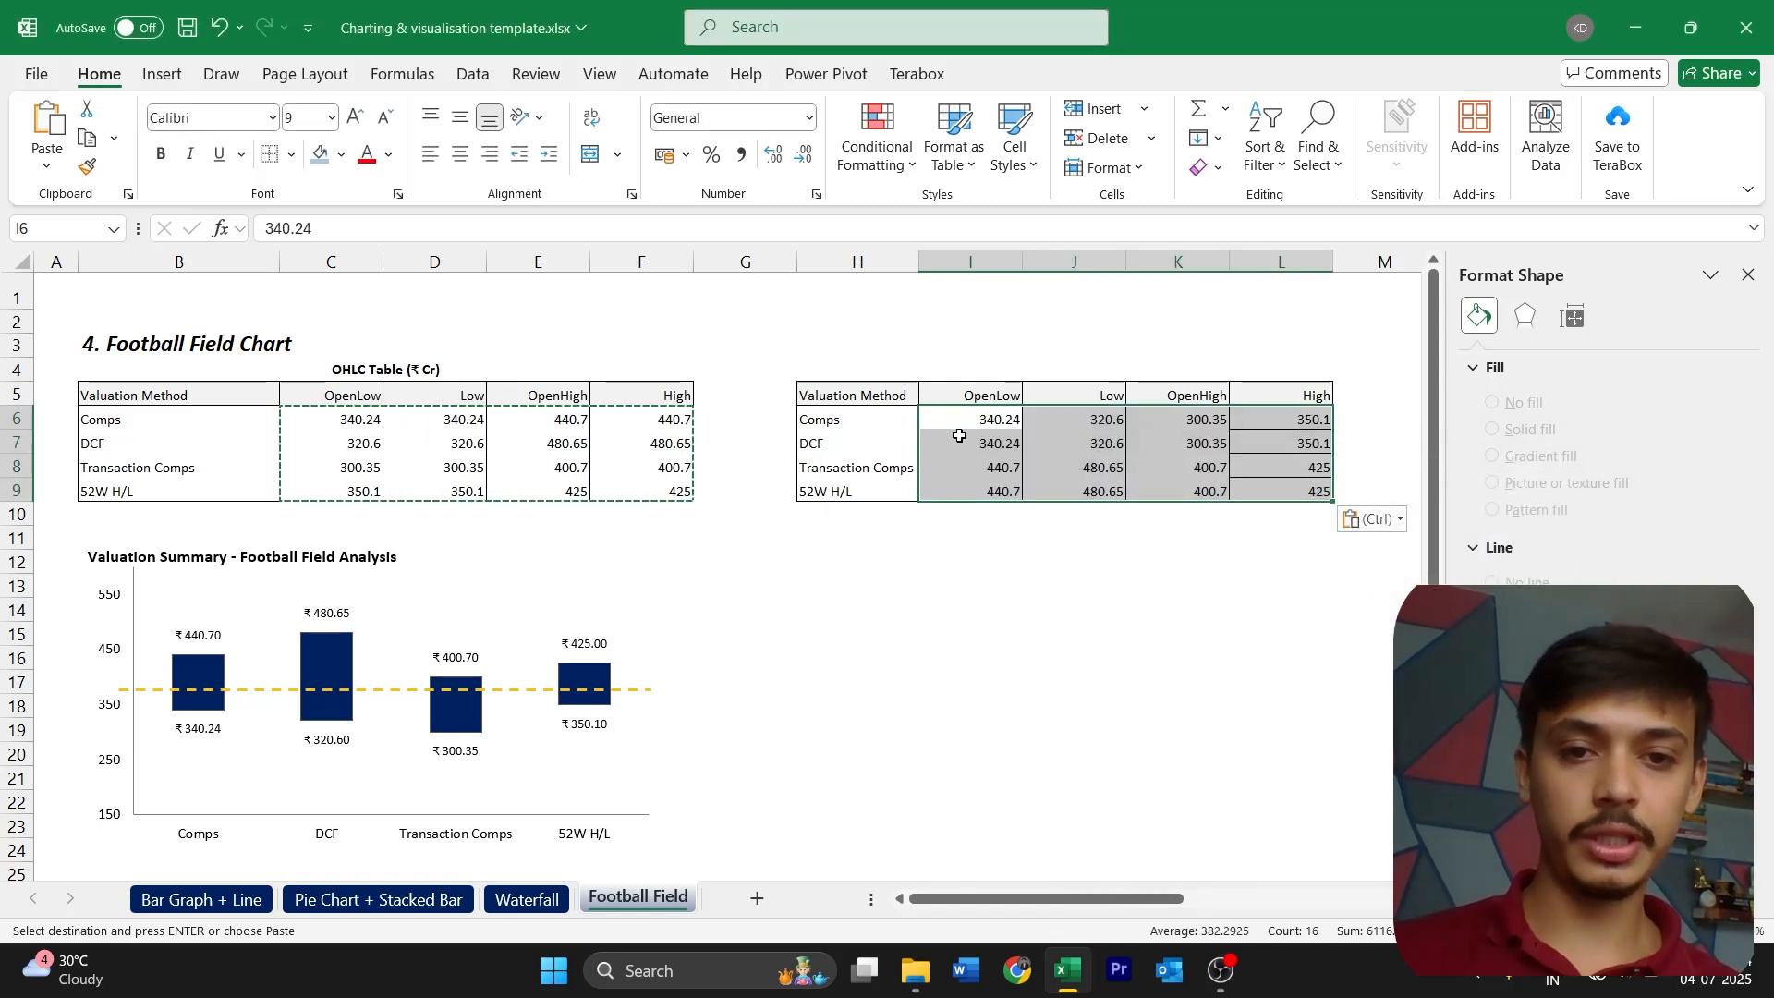
{"action": "left_click_drag", "start_coordinate": [351, 420], "coordinate": [629, 422]}
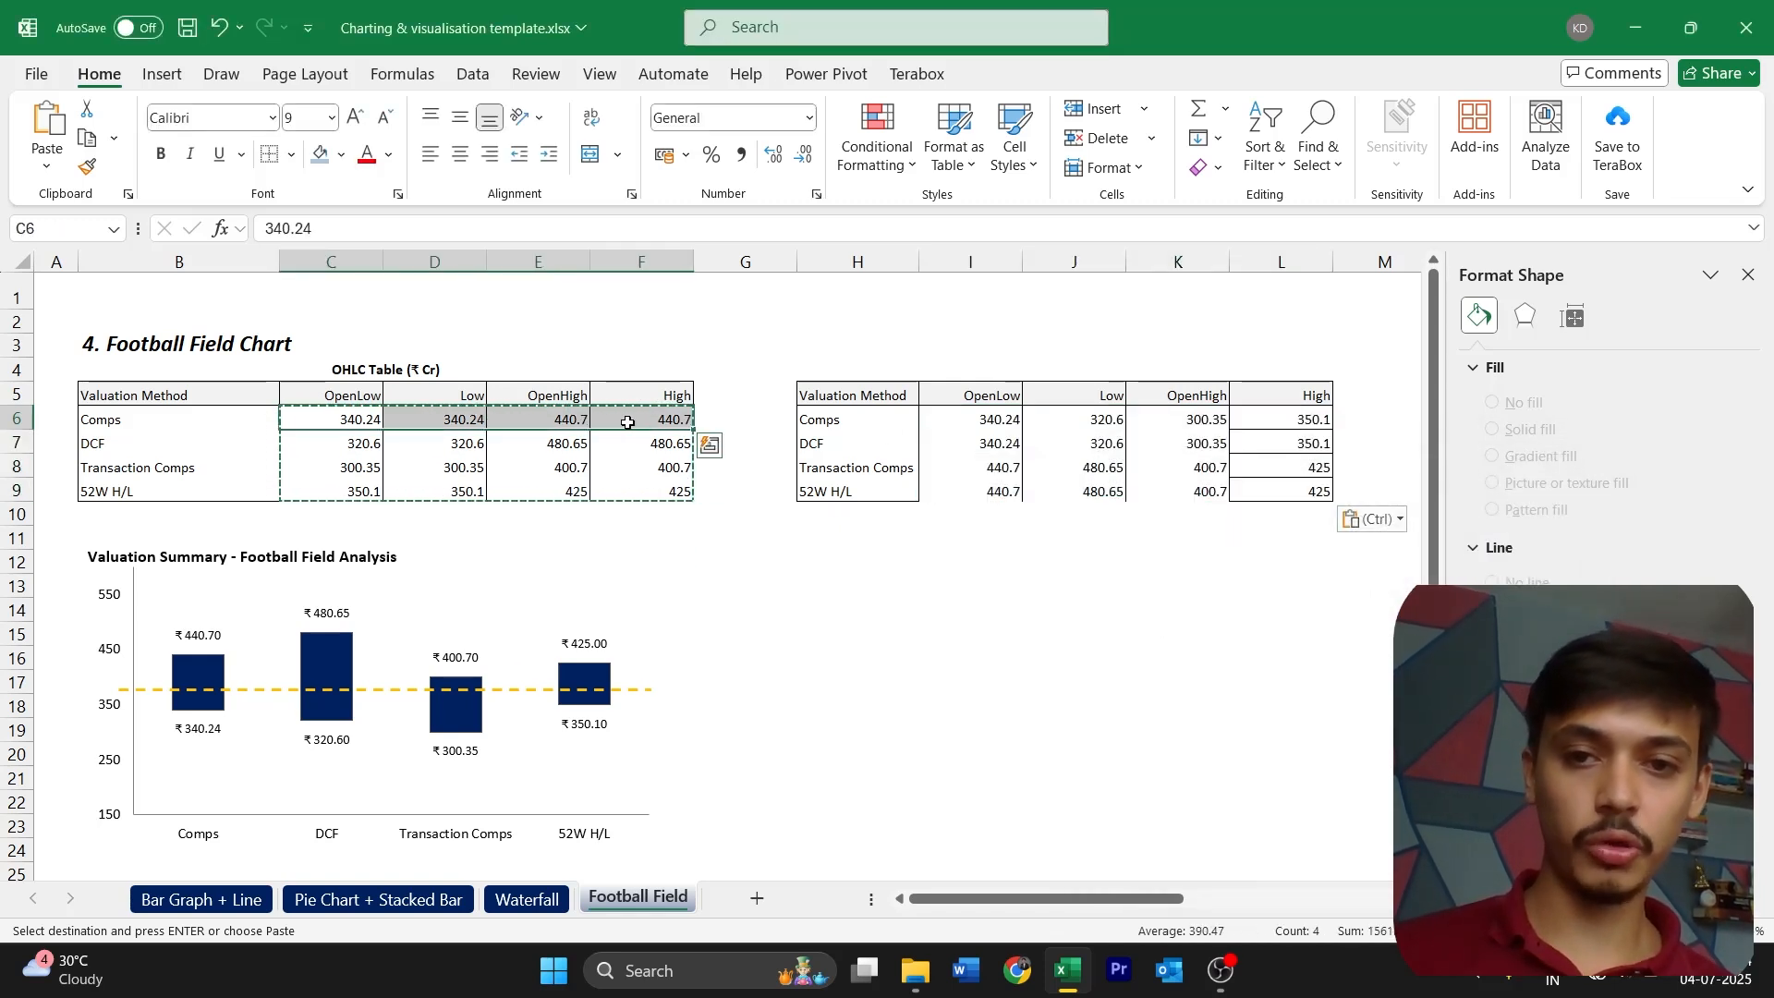
{"action": "left_click_drag", "start_coordinate": [970, 420], "coordinate": [984, 491]}
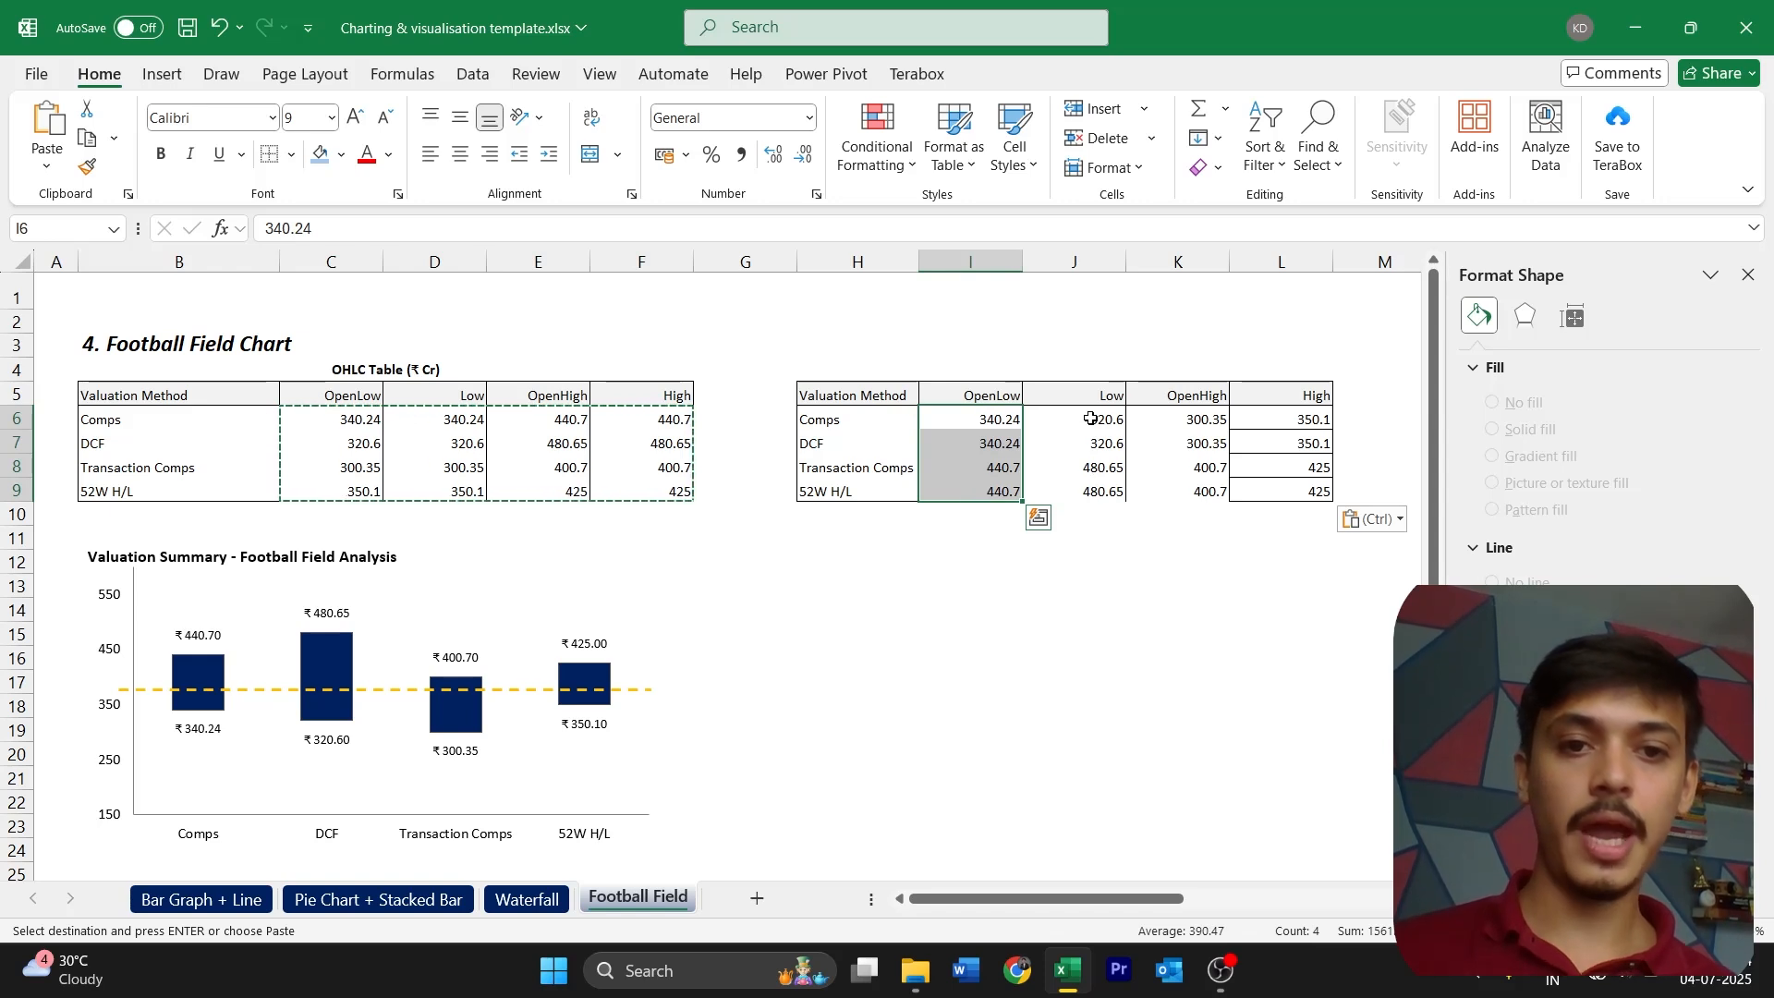
{"action": "left_click_drag", "start_coordinate": [356, 421], "coordinate": [377, 493]}
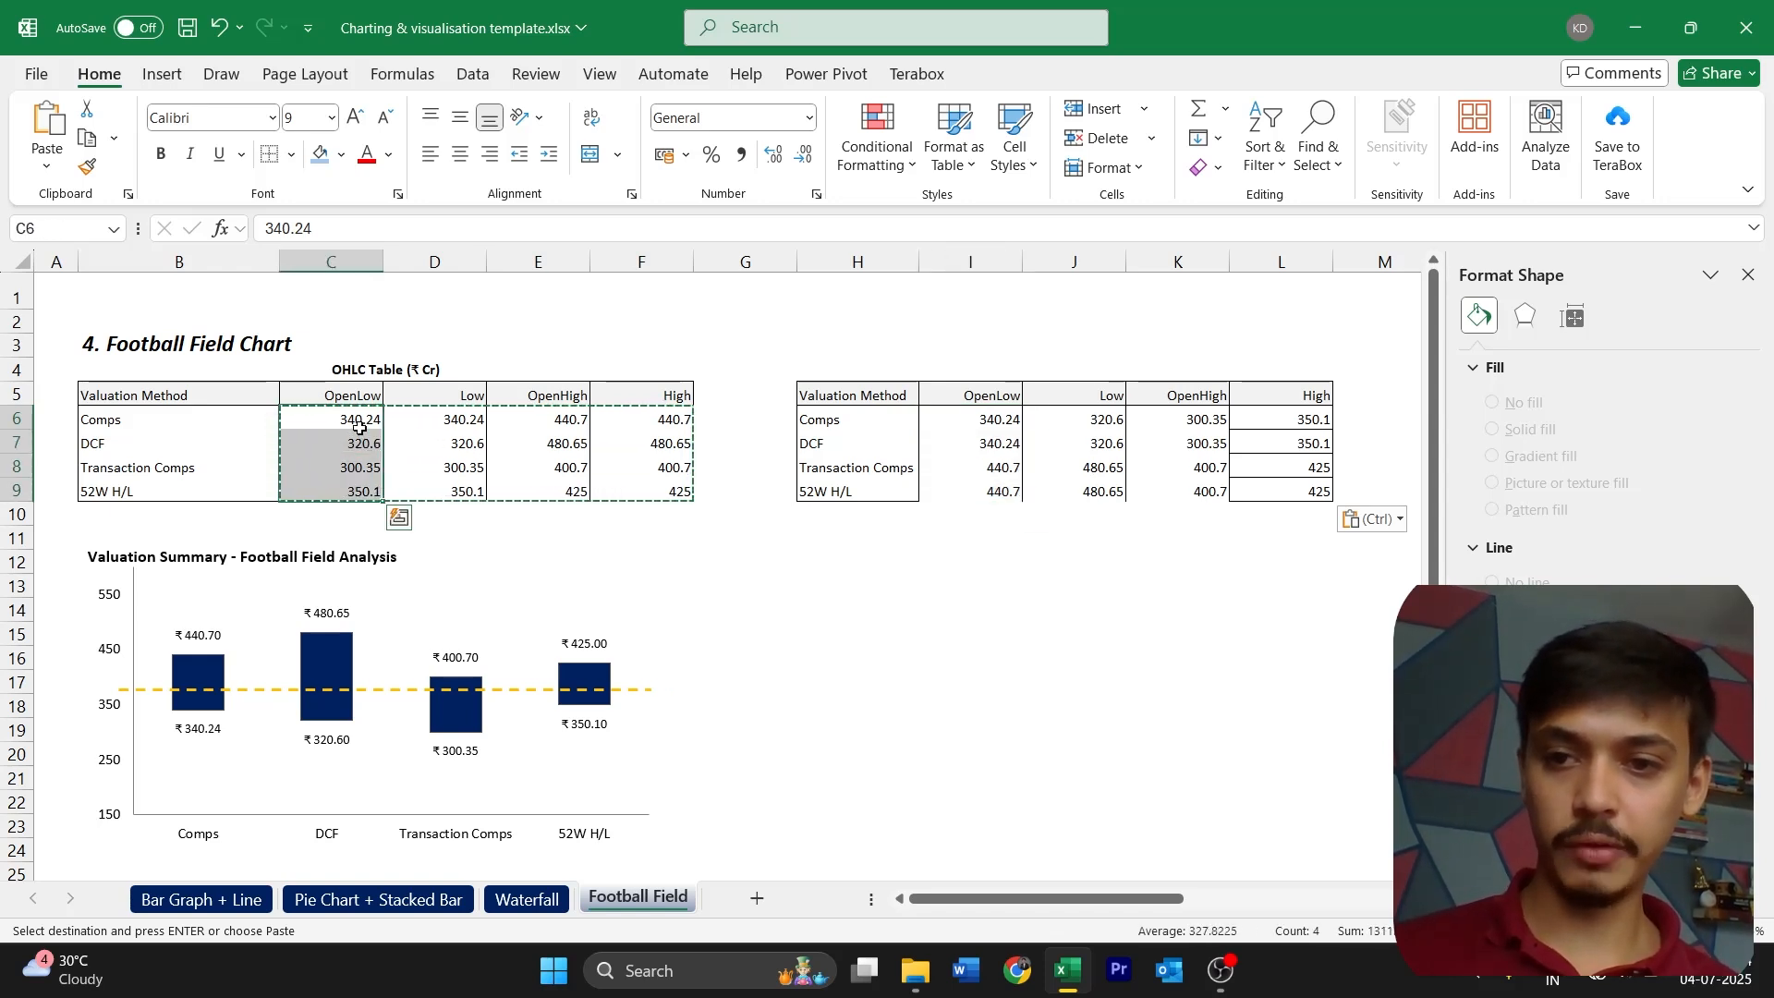
{"action": "left_click_drag", "start_coordinate": [986, 422], "coordinate": [1298, 420]}
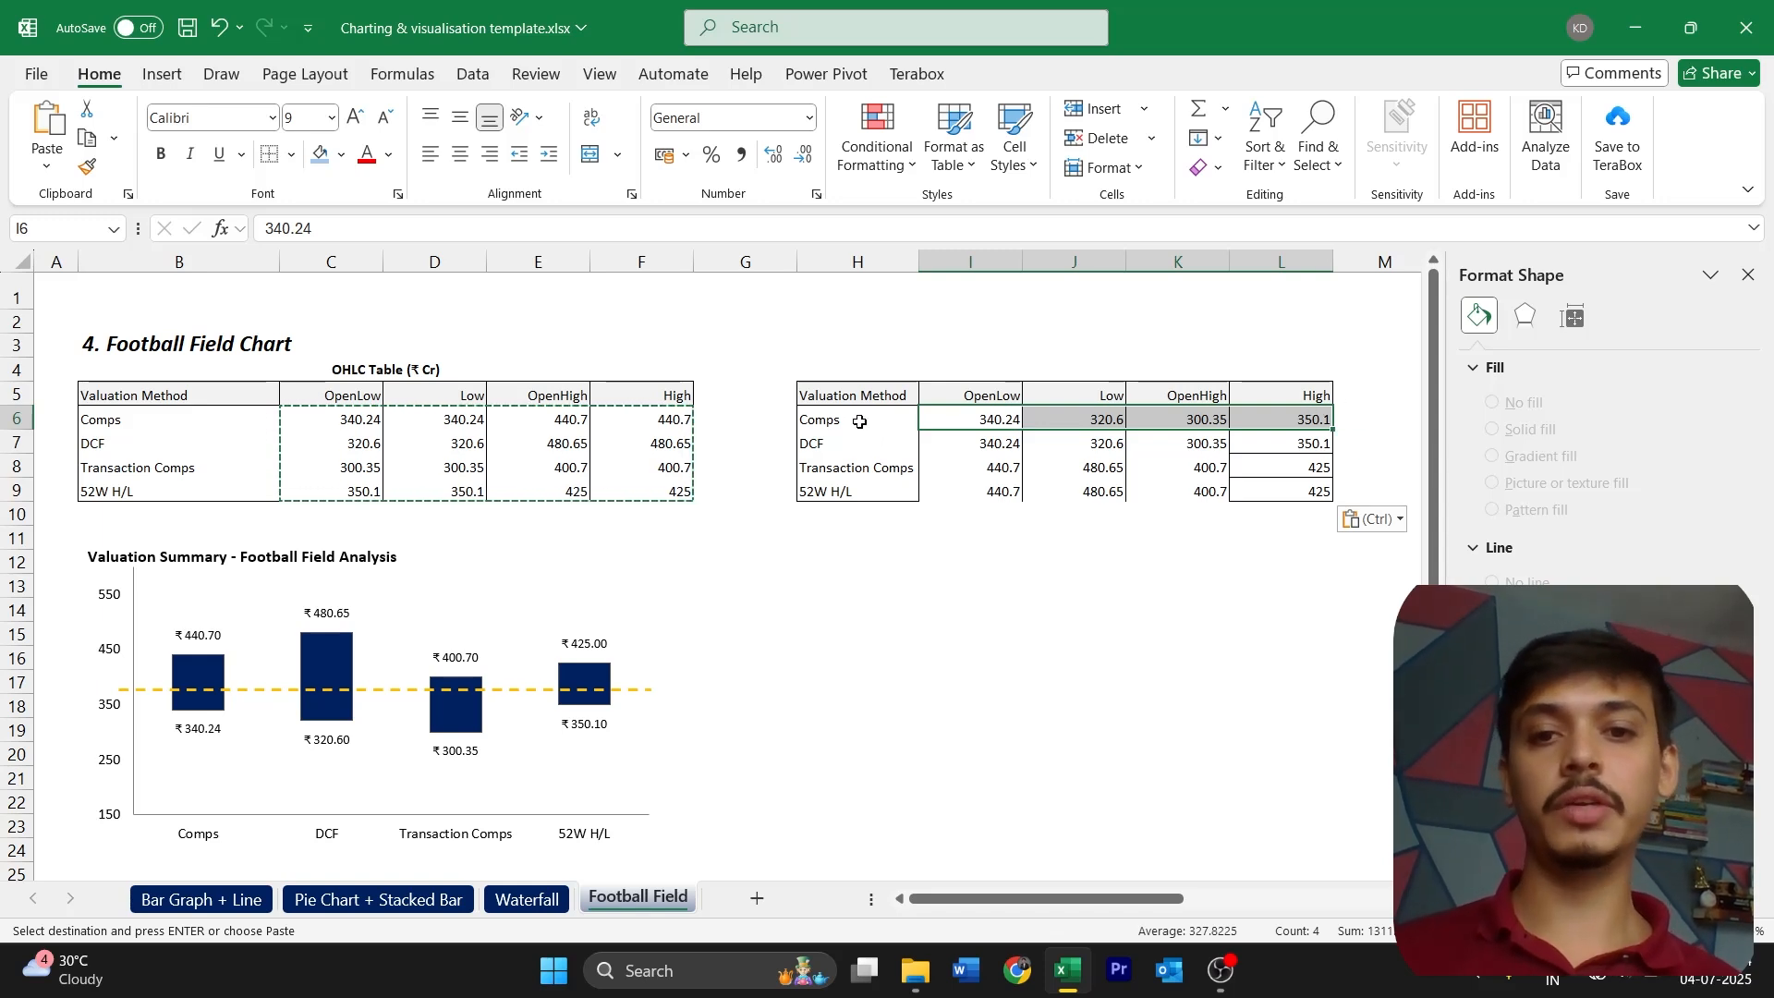
Copy the valuation method names in H6:H9 and paste them transposed across row 4 from I4
{"action": "left_click_drag", "start_coordinate": [859, 421], "coordinate": [884, 491]}
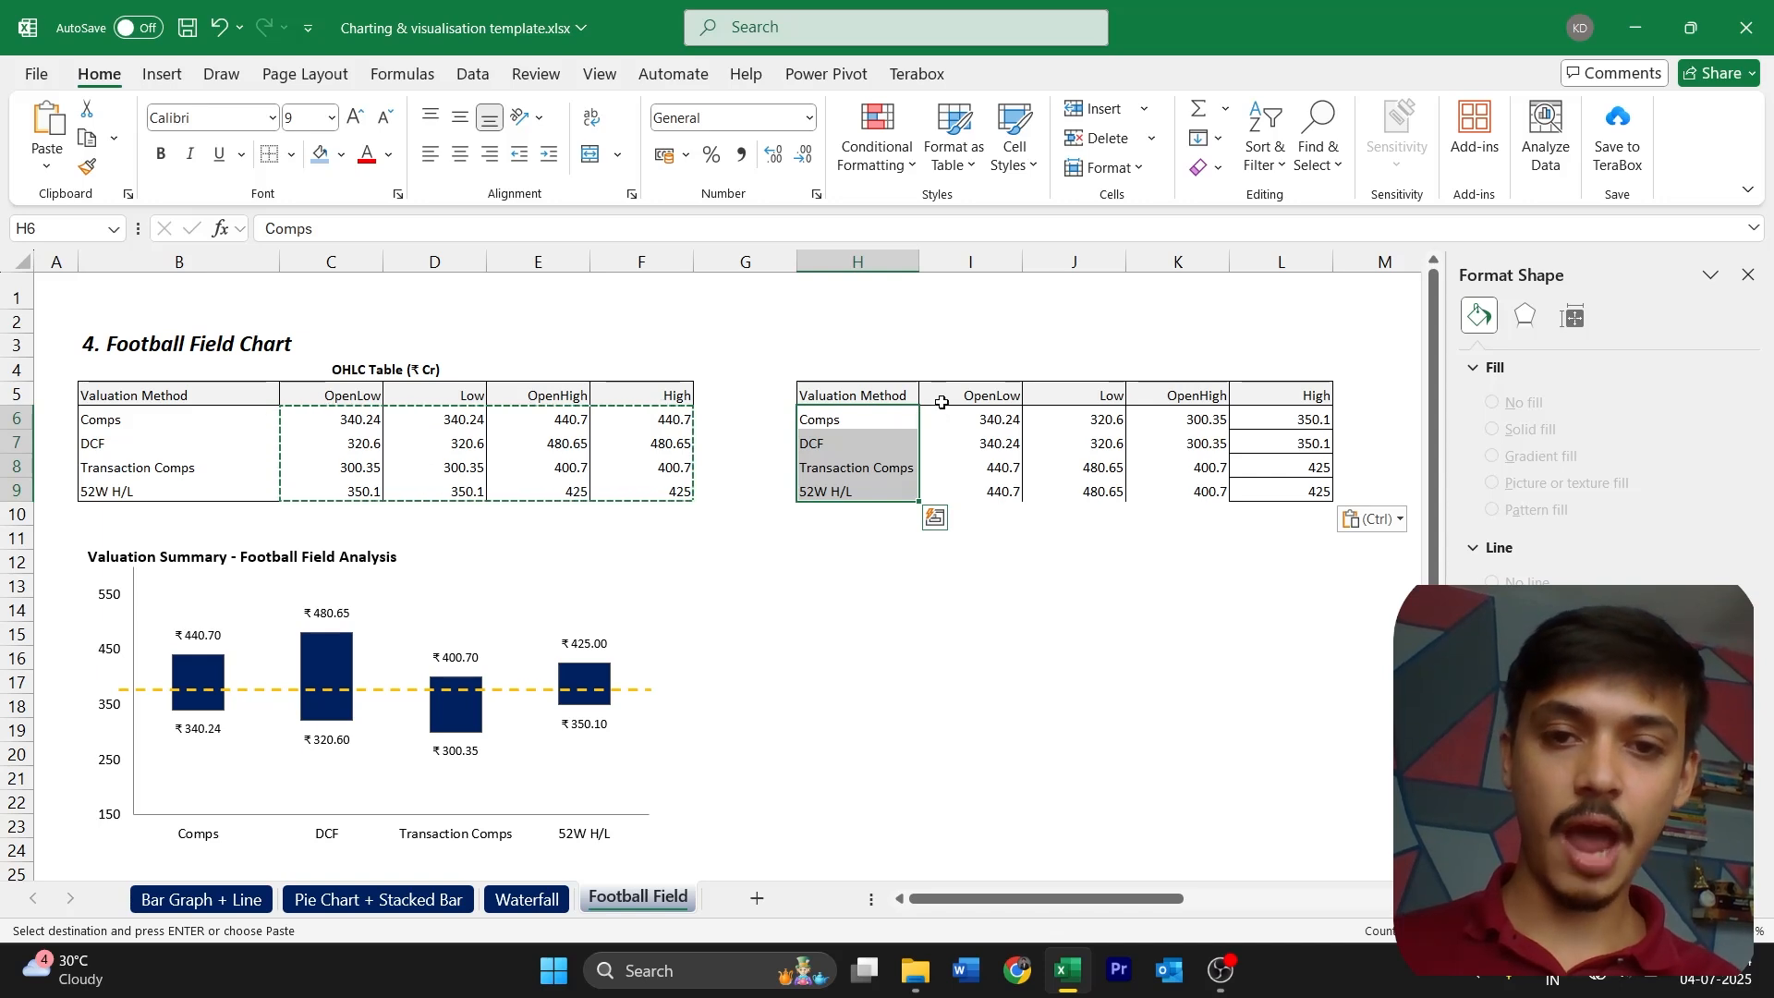
{"action": "key", "text": "ctrl+c"}
{"action": "left_click", "coordinate": [966, 367]}
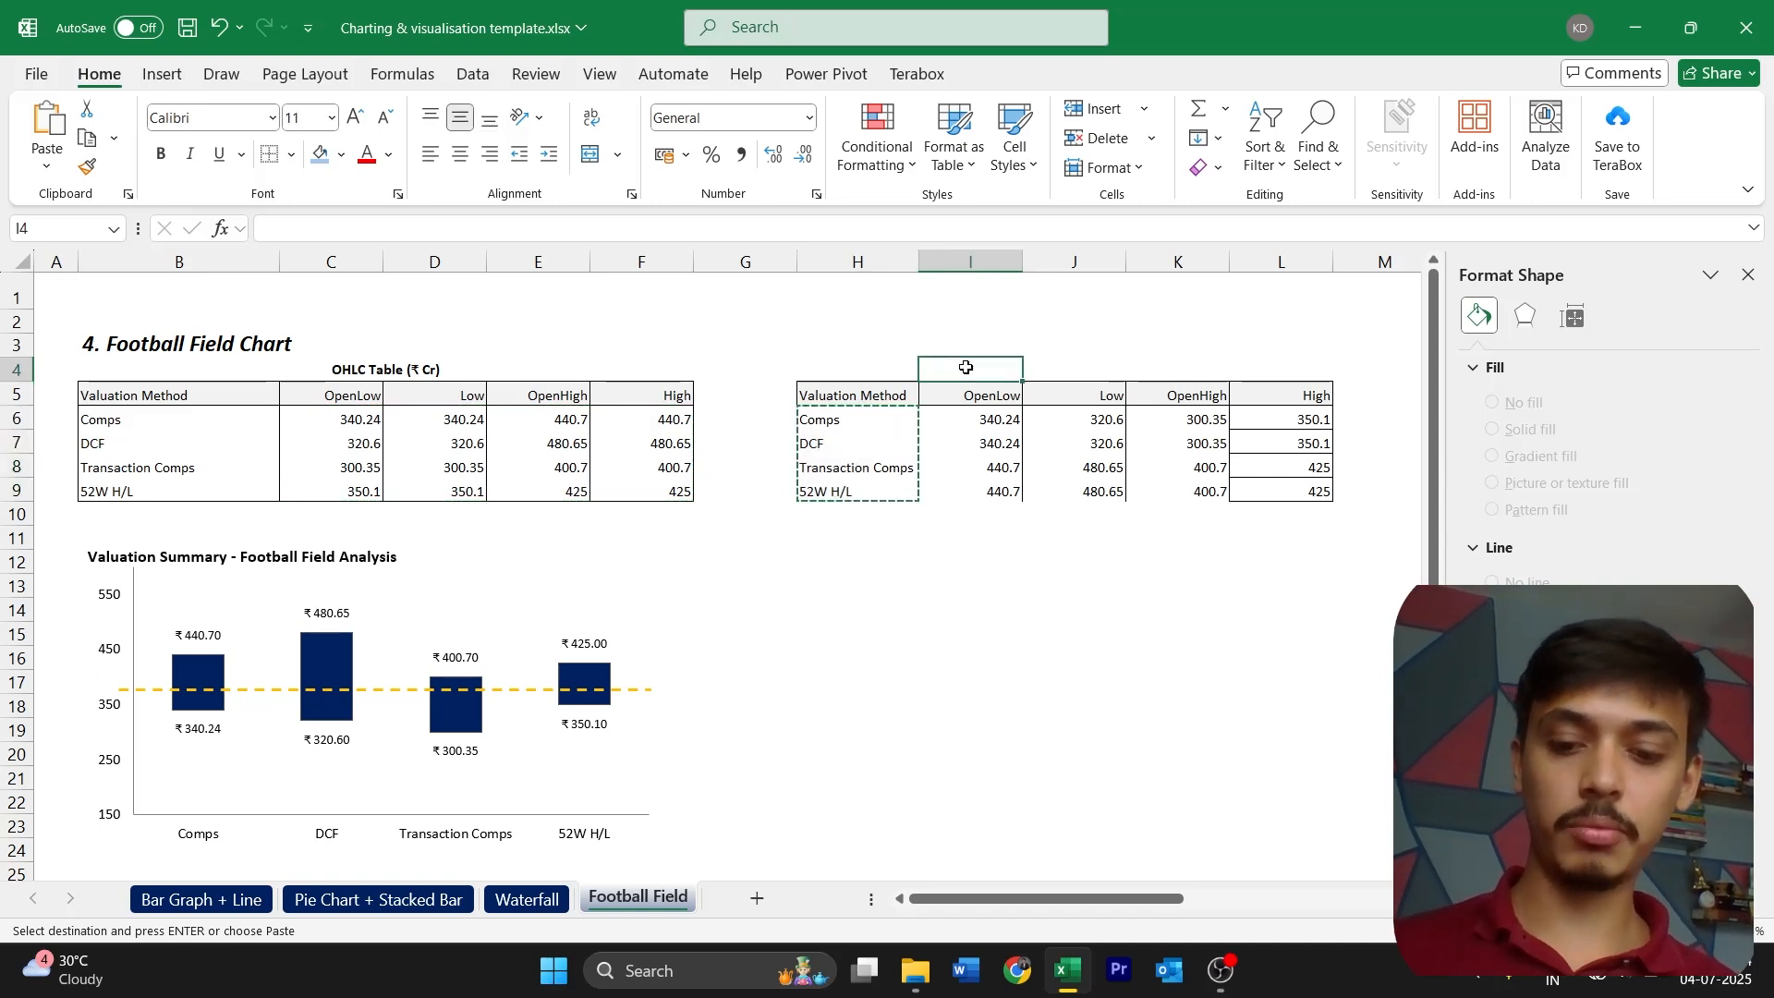
{"action": "key", "text": "ctrl+alt+v"}
{"action": "key", "text": "e"}
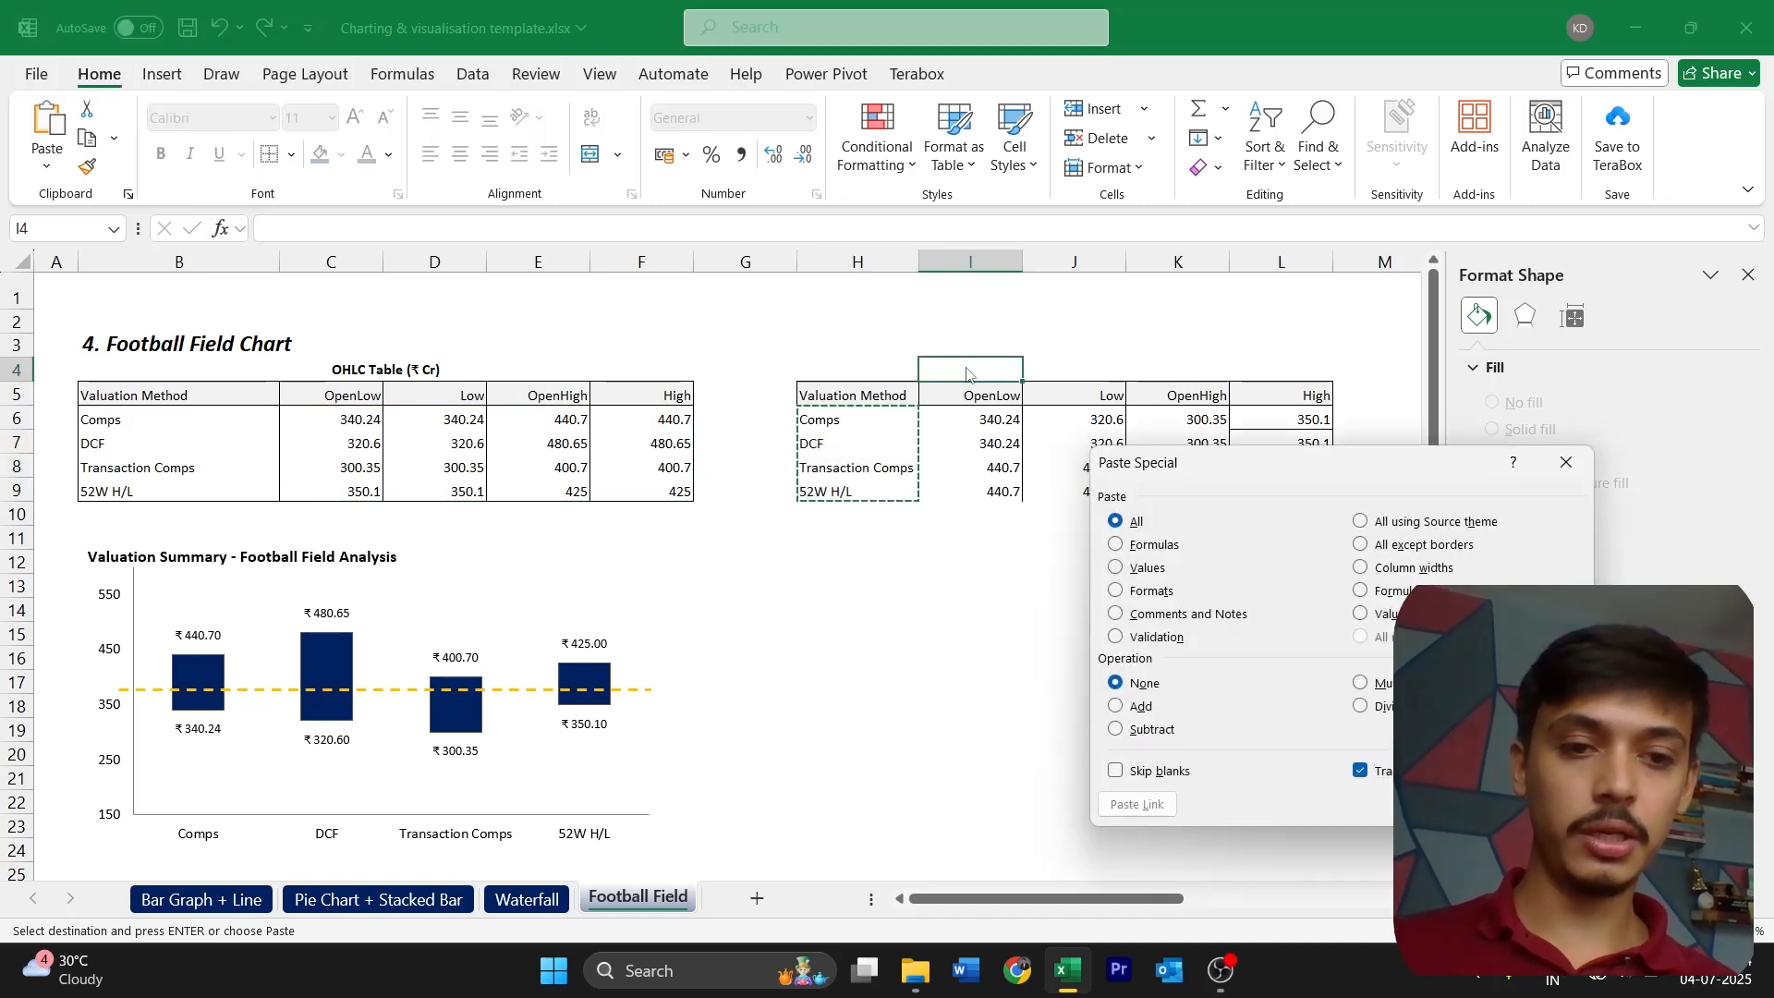
{"action": "key", "text": "Return"}
Transpose the OpenLow, Low, OpenHigh and High headers into H6:H9 and put the valuation method names across I5:L5
{"action": "left_click_drag", "start_coordinate": [972, 396], "coordinate": [1231, 397]}
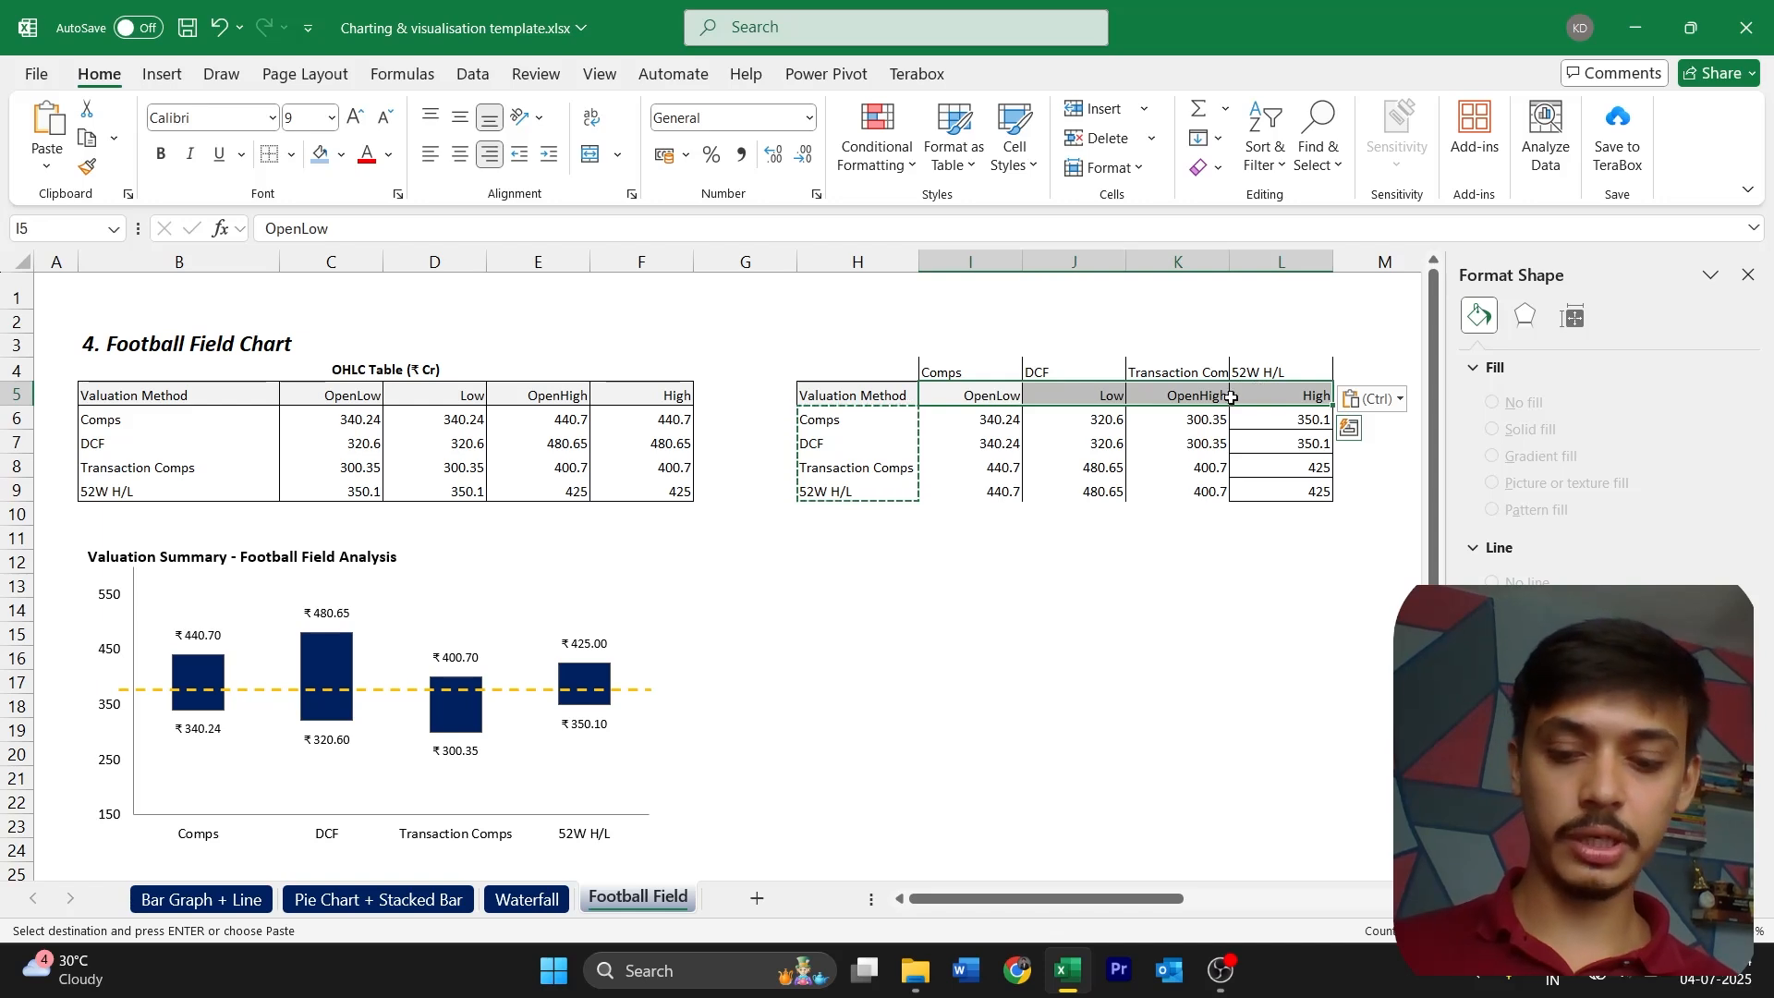
{"action": "key", "text": "ctrl+c"}
{"action": "left_click", "coordinate": [854, 423]}
{"action": "key", "text": "ctrl+alt+v"}
{"action": "key", "text": "t"}
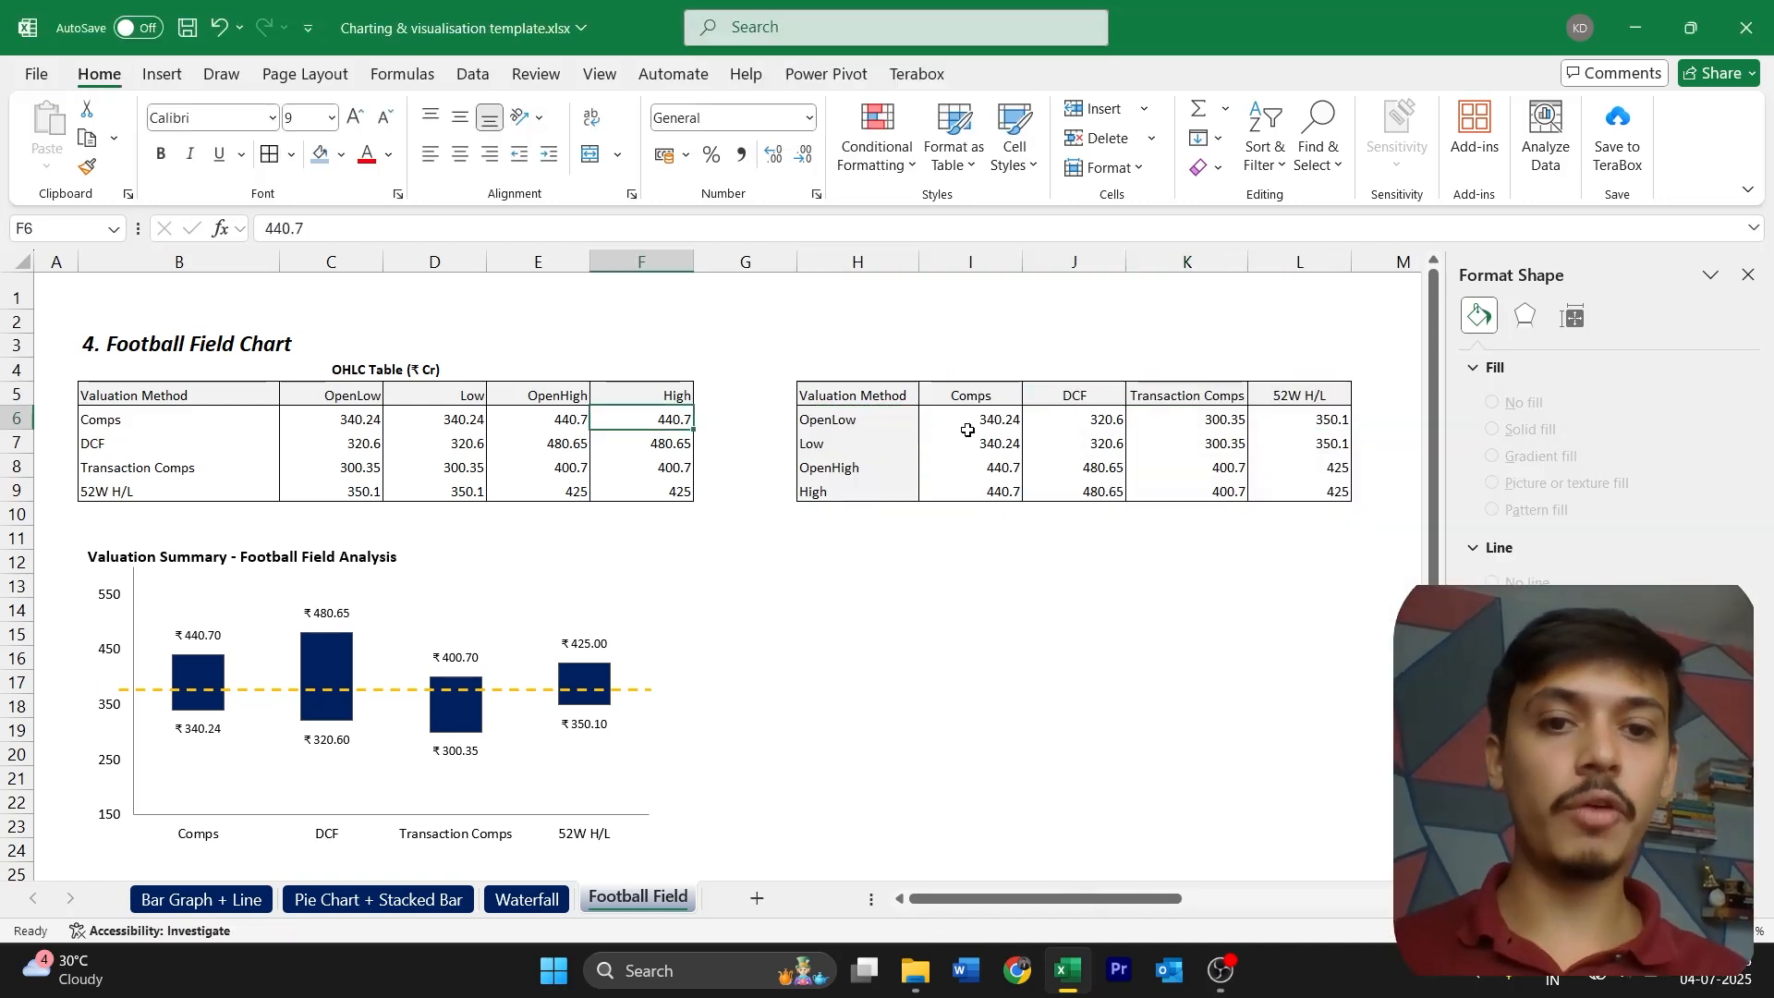
Insert an Open-High-Low-Close stock chart from the transposed values in I6:L9
{"action": "left_click_drag", "start_coordinate": [965, 427], "coordinate": [1278, 502]}
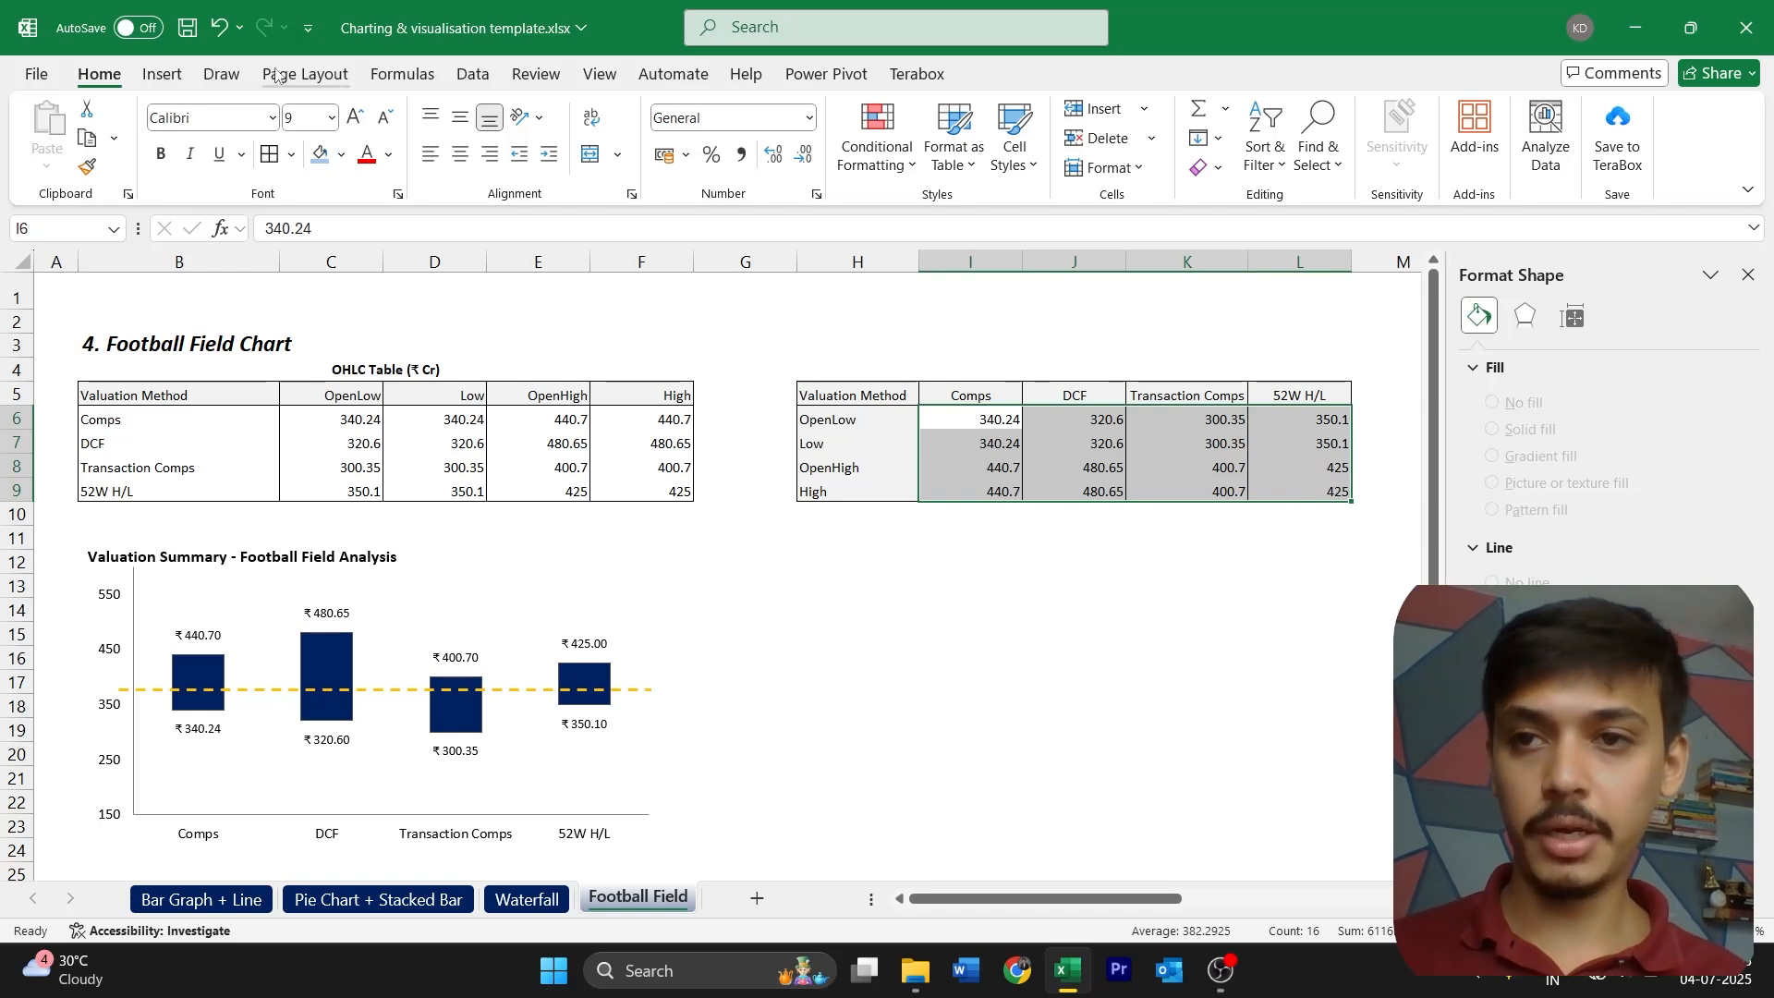
{"action": "left_click", "coordinate": [177, 78]}
{"action": "left_click", "coordinate": [857, 109]}
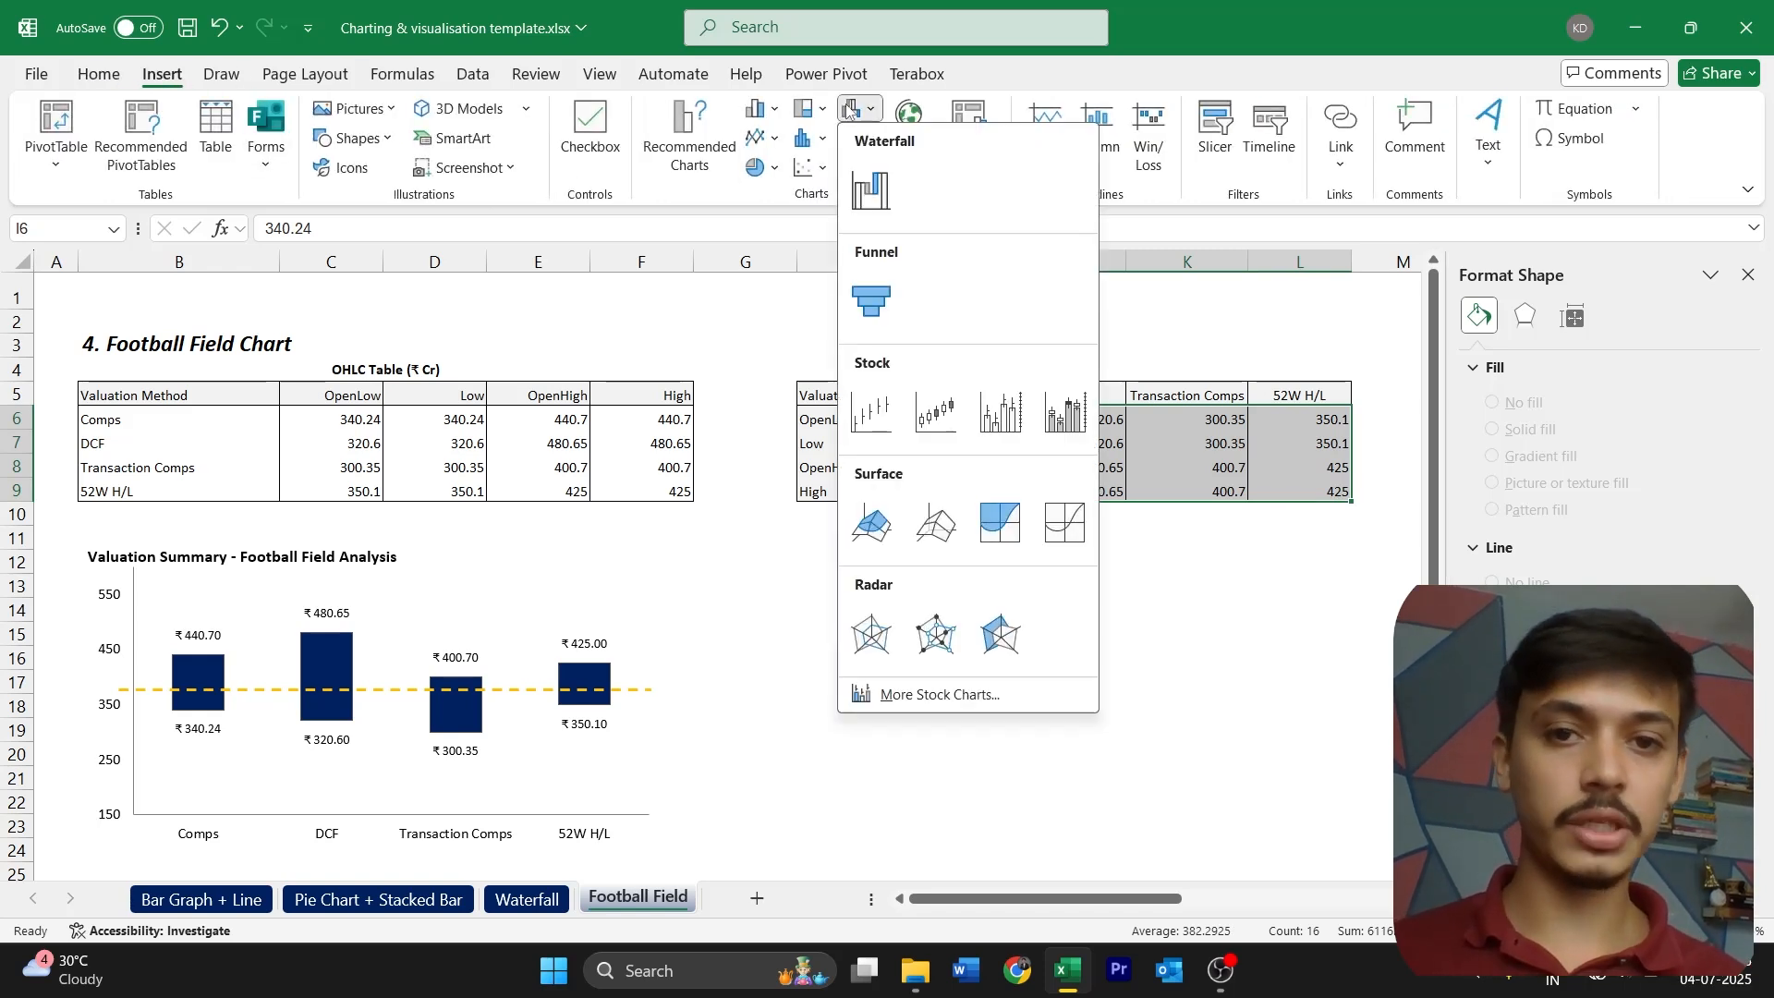
{"action": "left_click", "coordinate": [938, 411]}
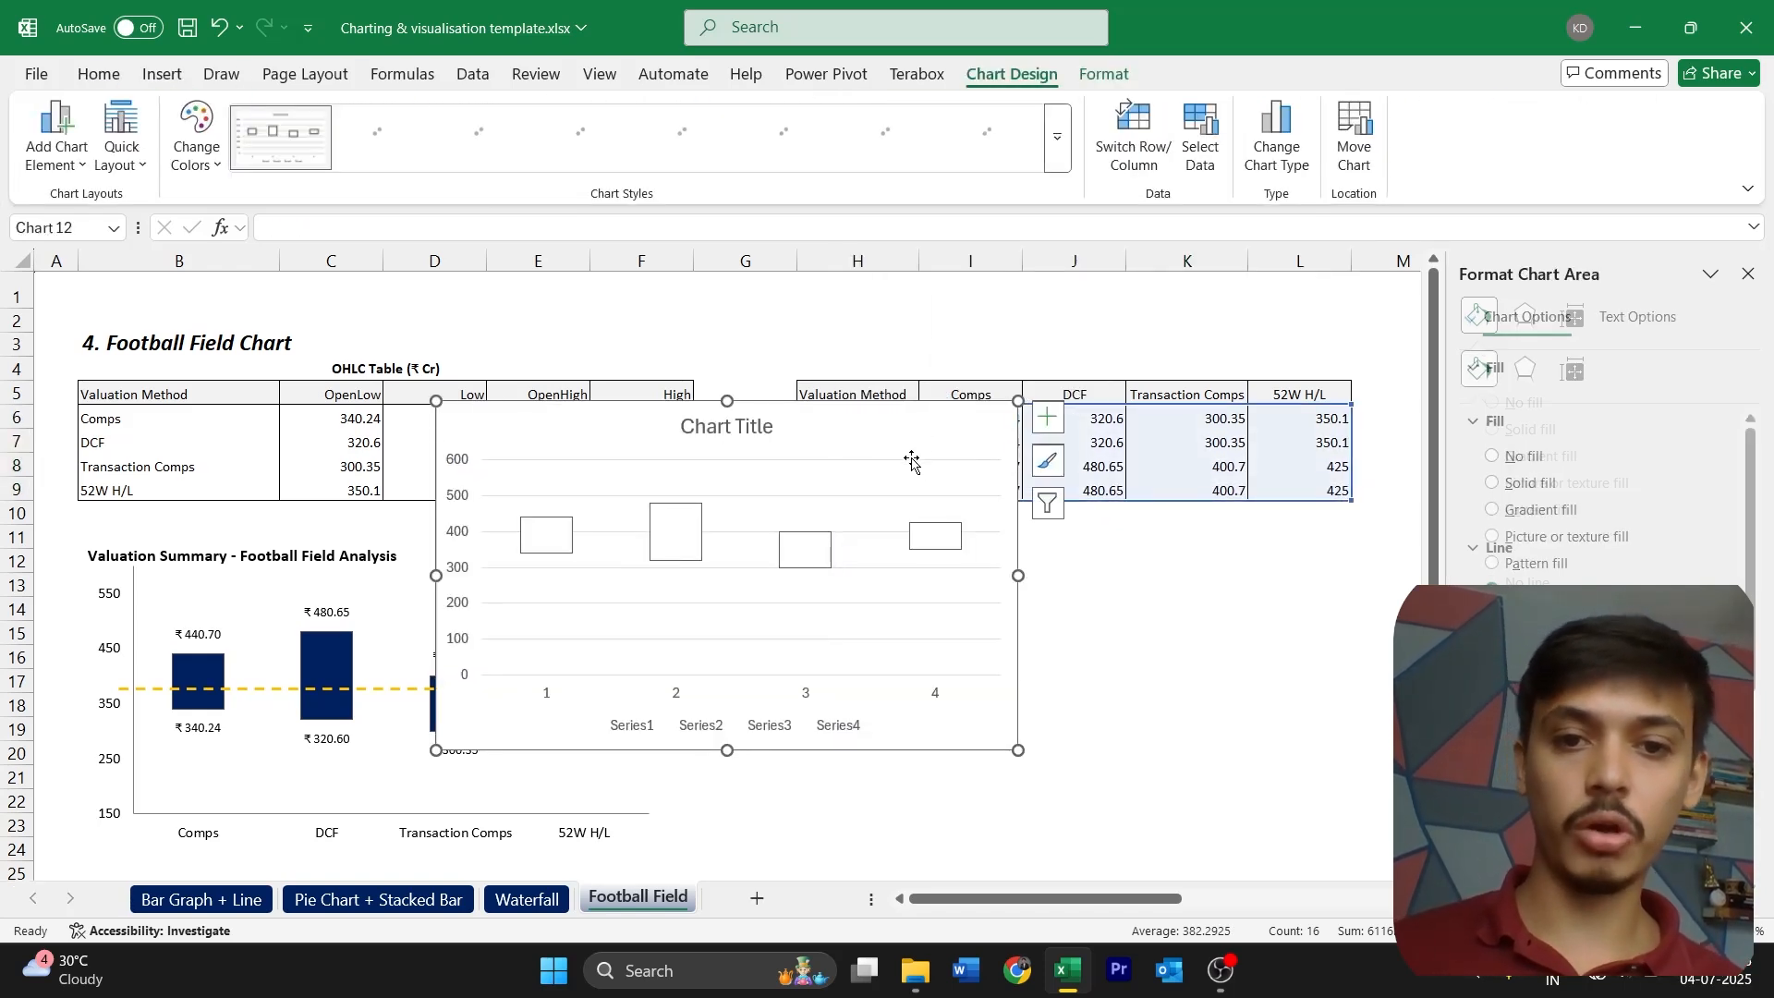
Move the new stock chart below the transposed table, with its upper edge near row 13, and keep it selected
{"action": "left_click_drag", "start_coordinate": [935, 427], "coordinate": [1248, 584]}
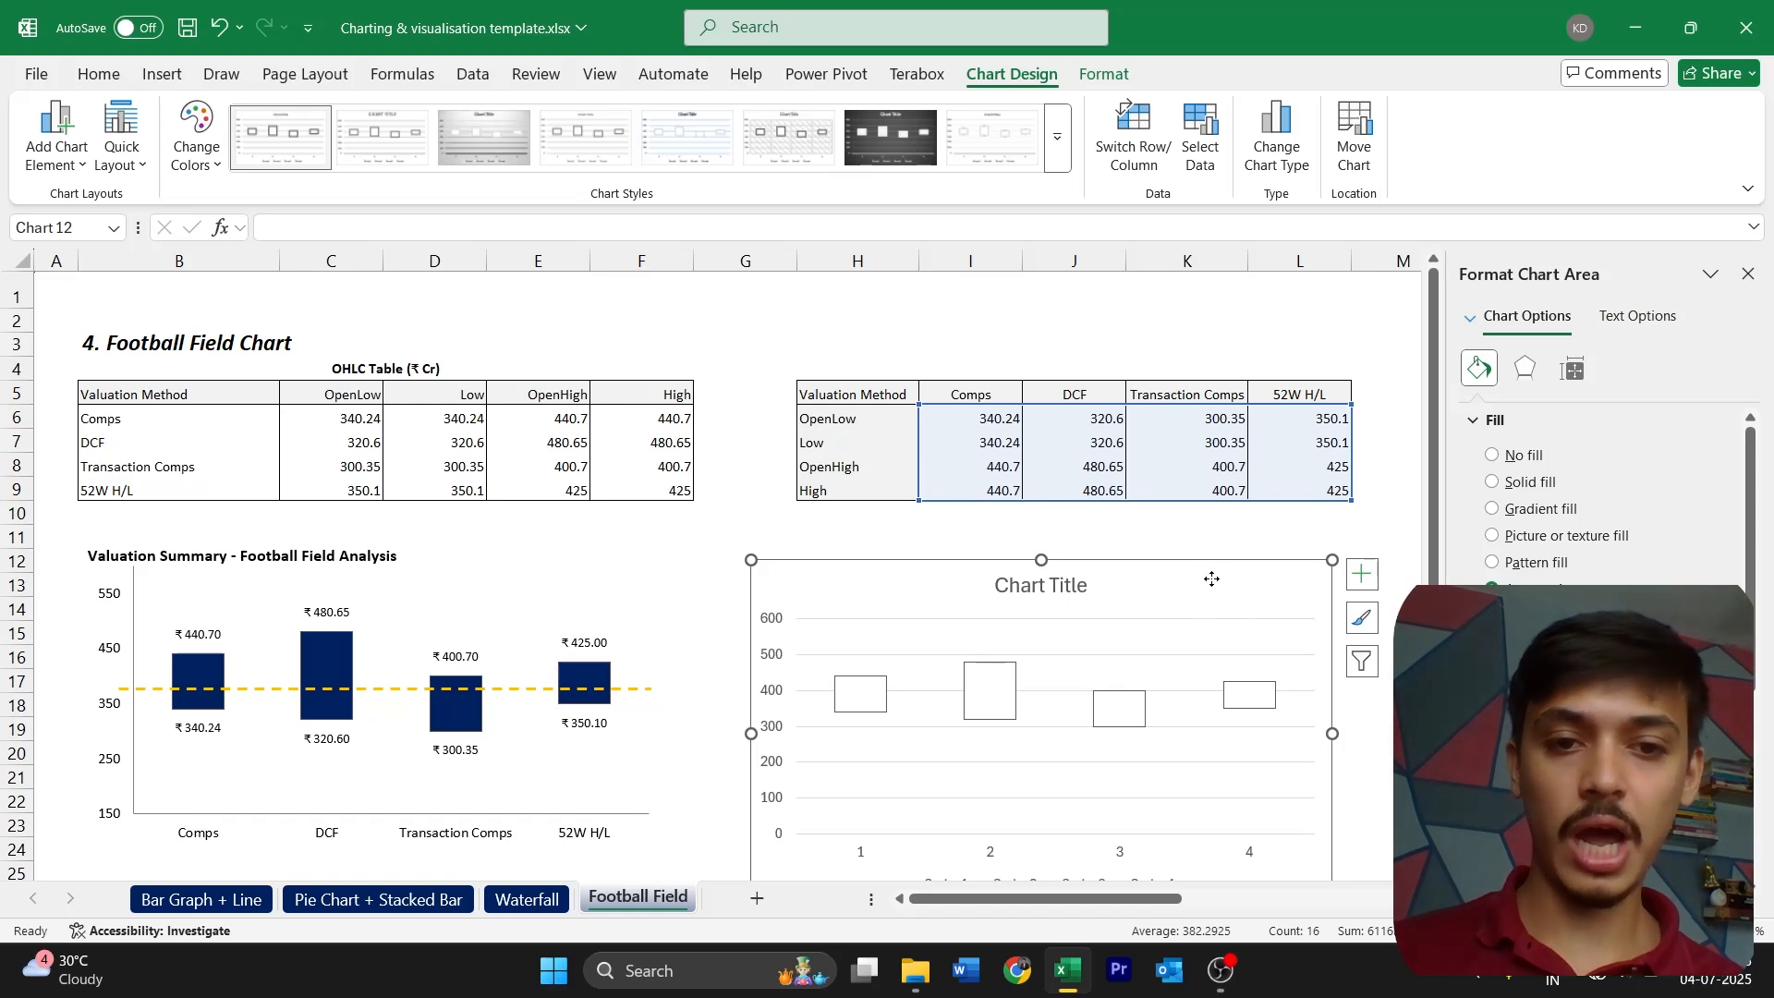
{"action": "left_click_drag", "start_coordinate": [1219, 594], "coordinate": [1207, 524]}
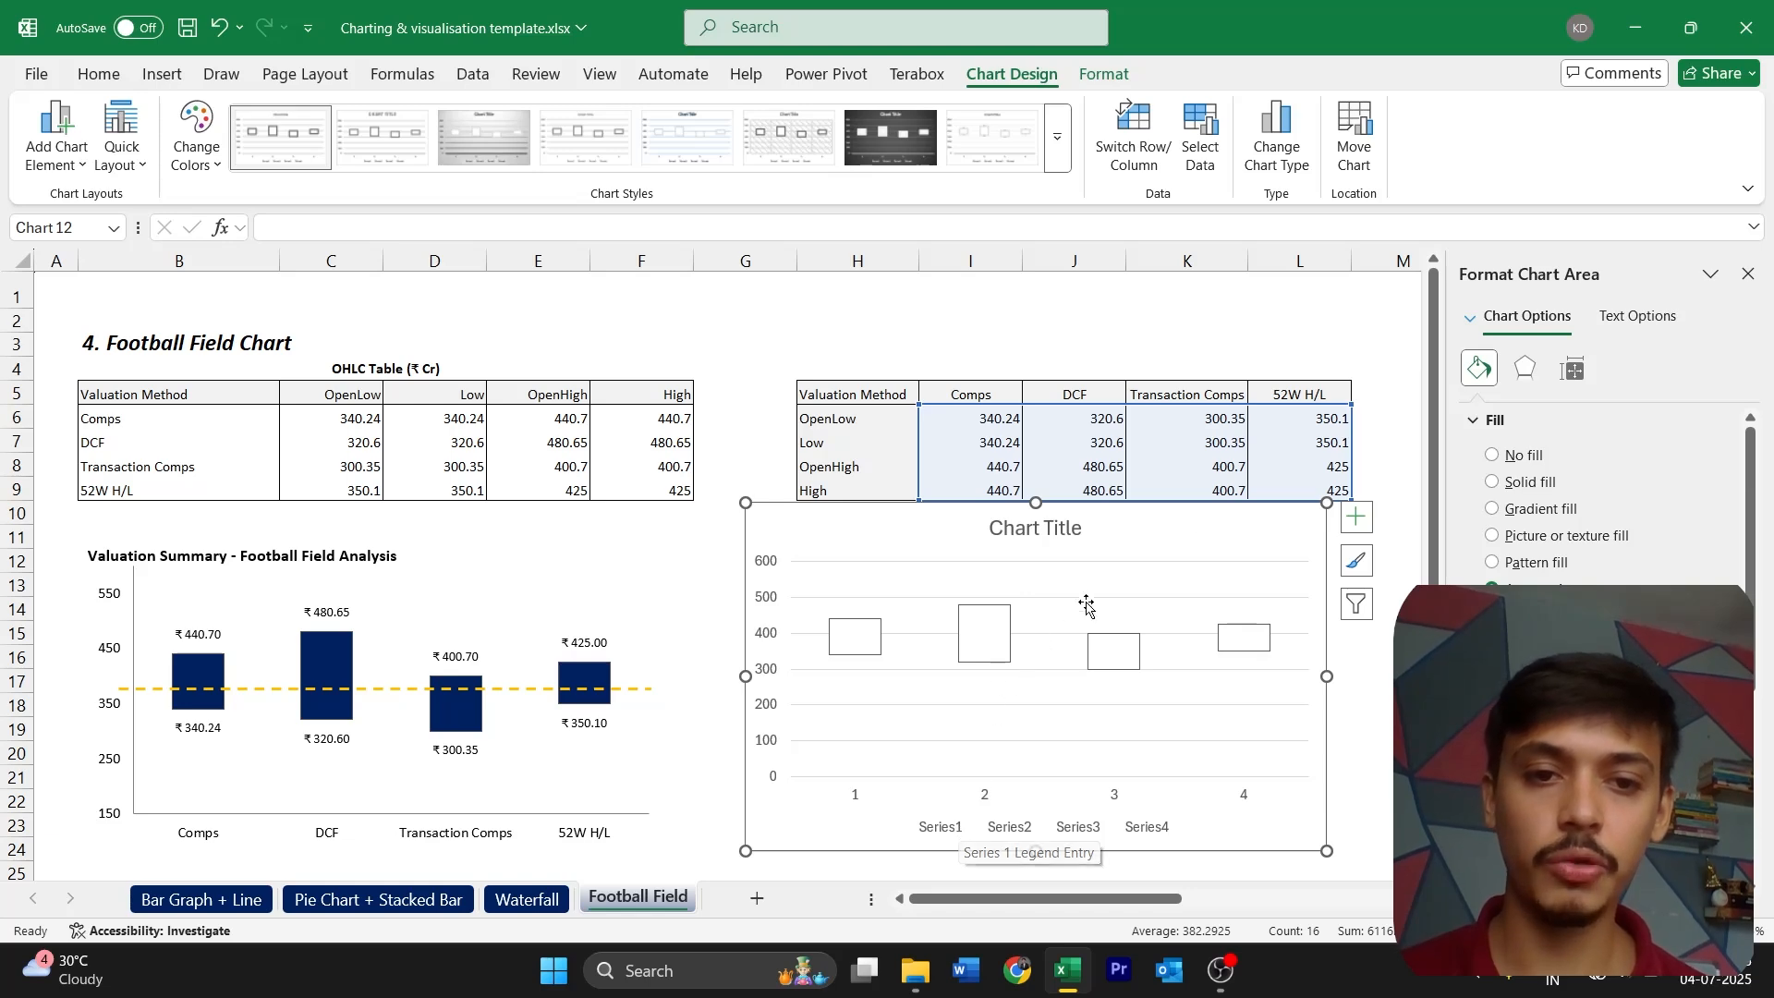
{"action": "left_click_drag", "start_coordinate": [1221, 531], "coordinate": [1232, 608]}
{"action": "left_click", "coordinate": [1284, 569]}
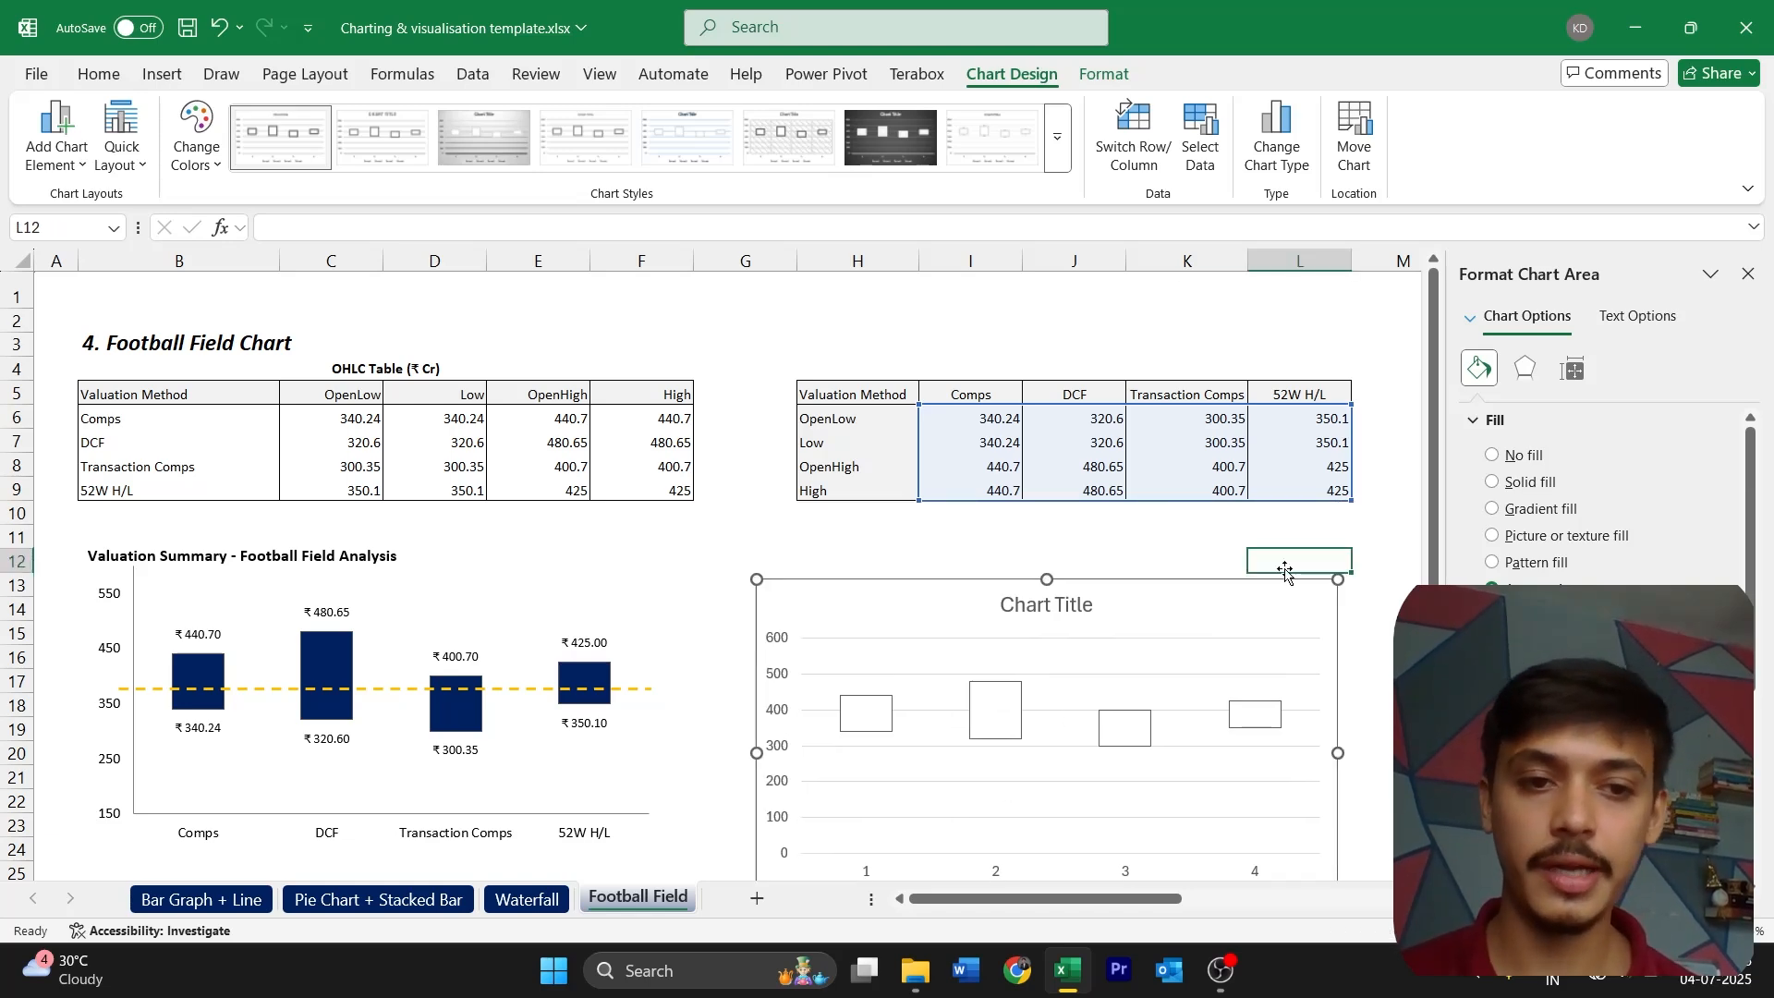
{"action": "left_click", "coordinate": [1280, 582]}
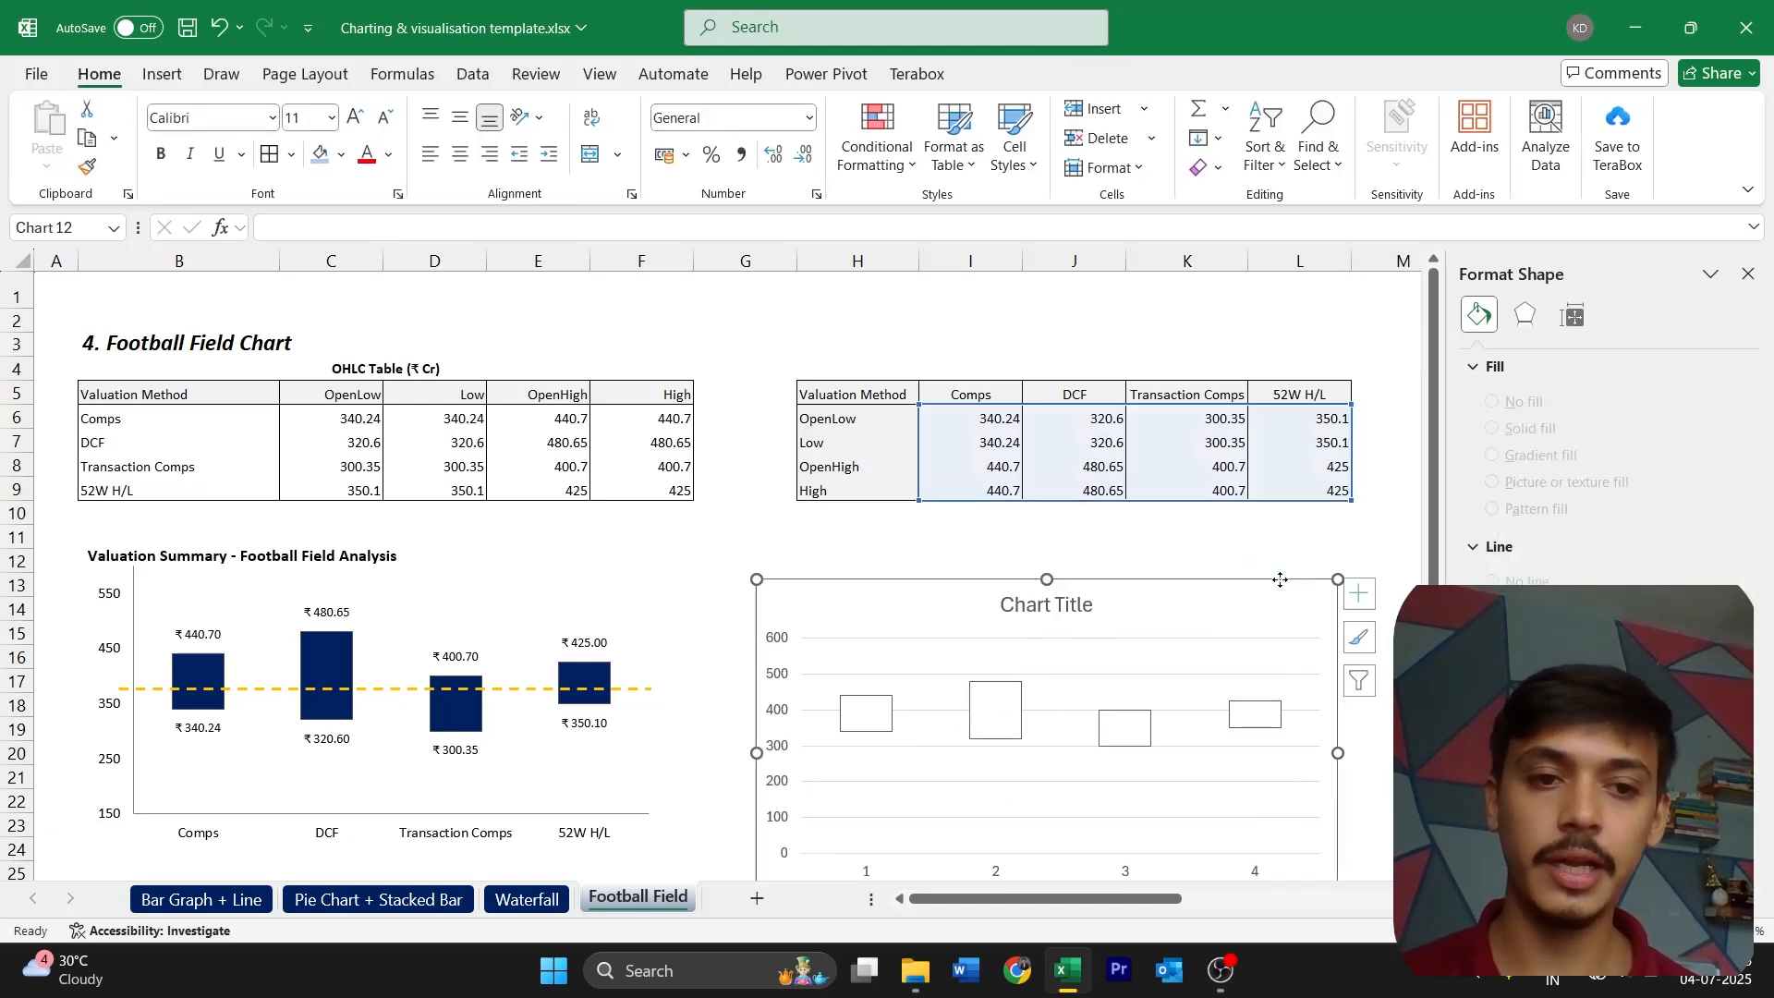
Set the font colour of all text in the new stock chart to black
{"action": "left_click", "coordinate": [99, 74]}
{"action": "left_click", "coordinate": [166, 118]}
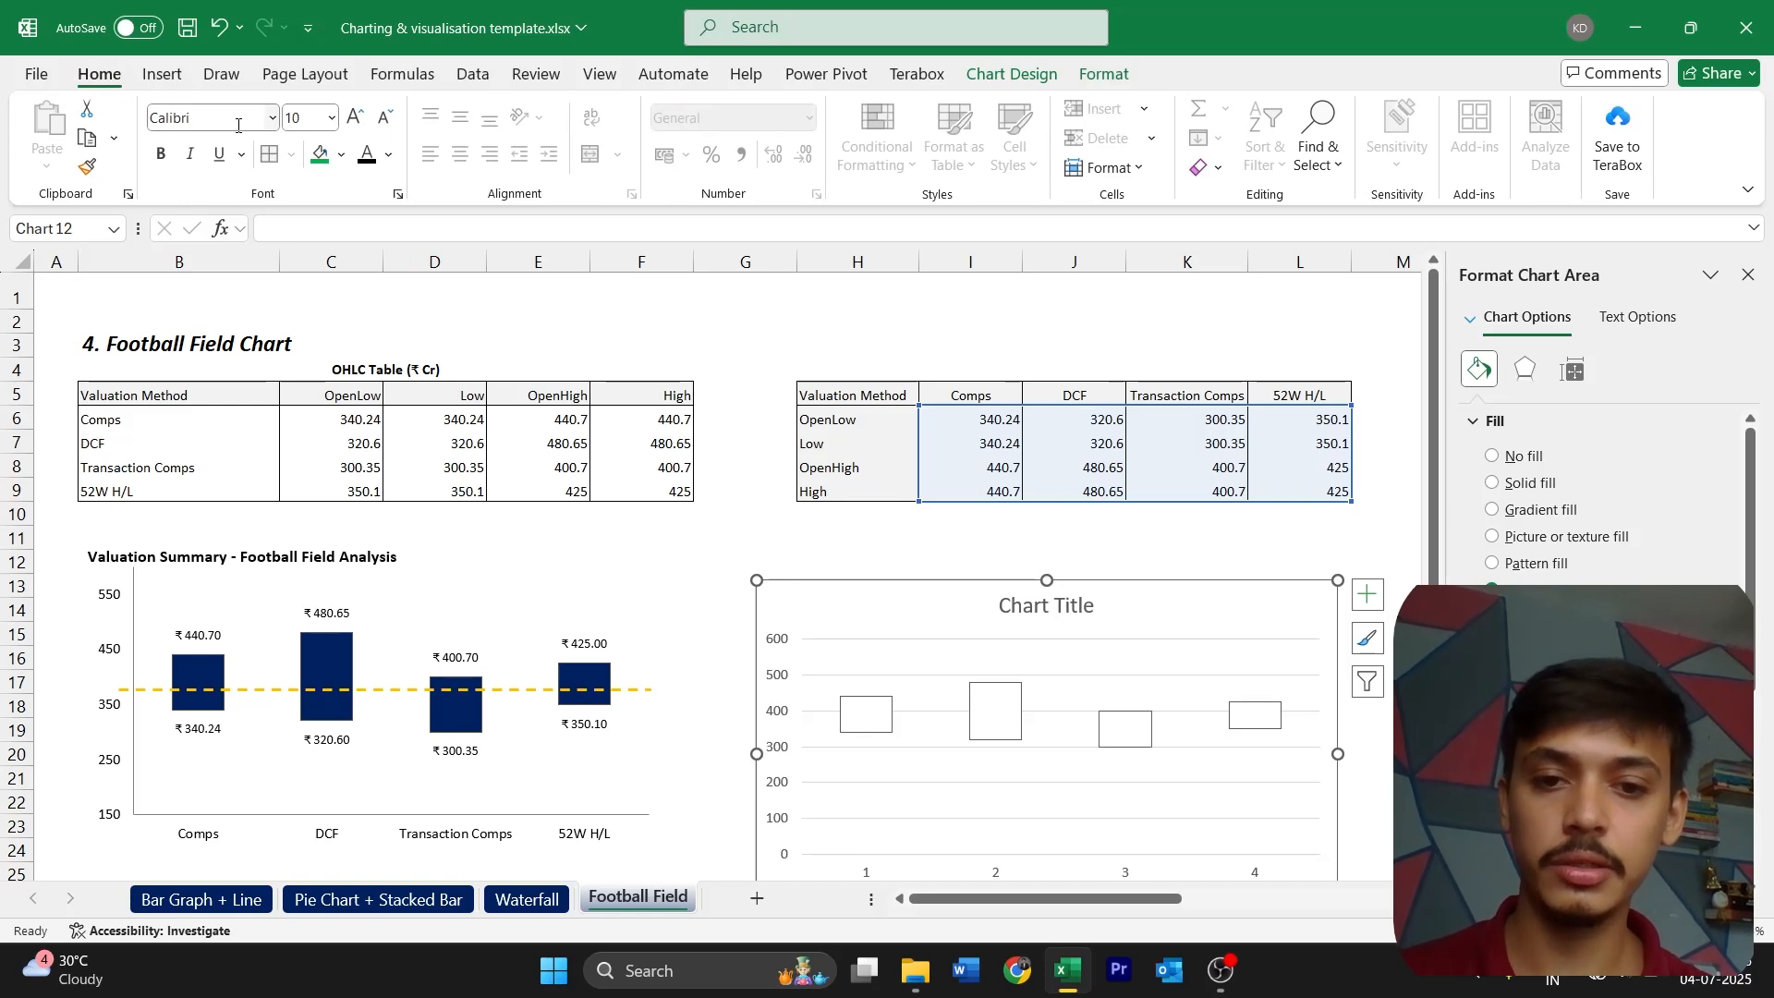
{"action": "left_click", "coordinate": [305, 117]}
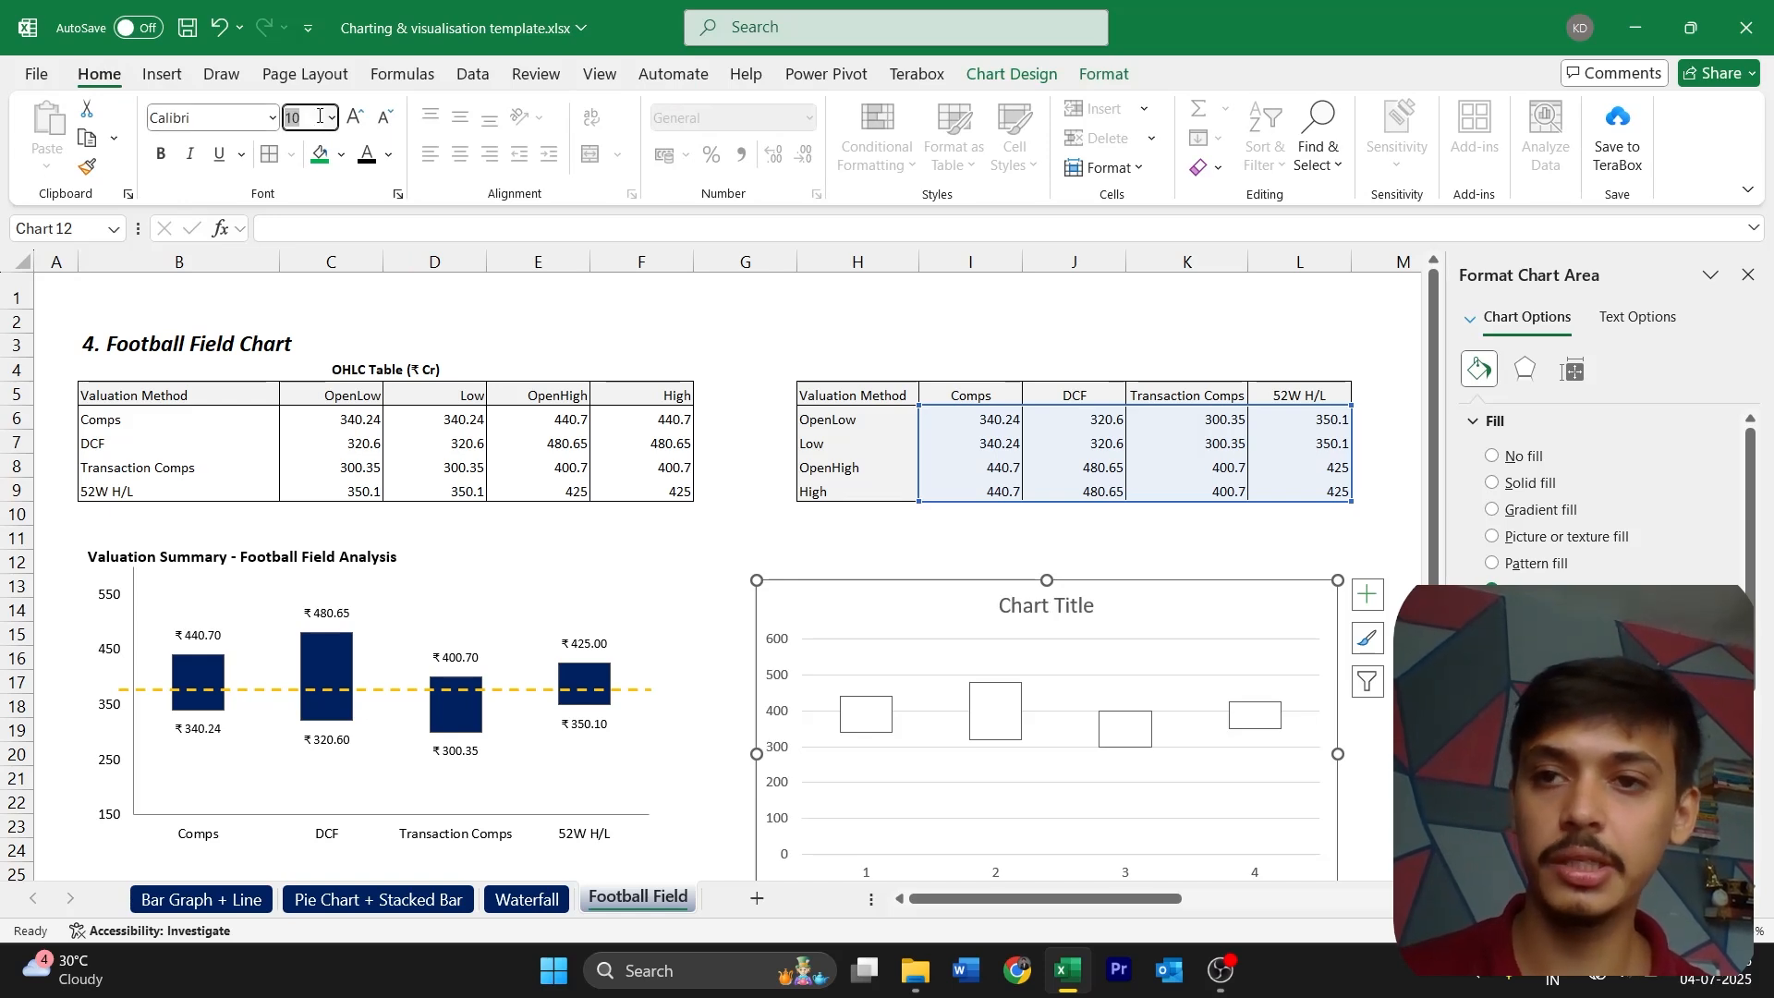
{"action": "left_click", "coordinate": [370, 153]}
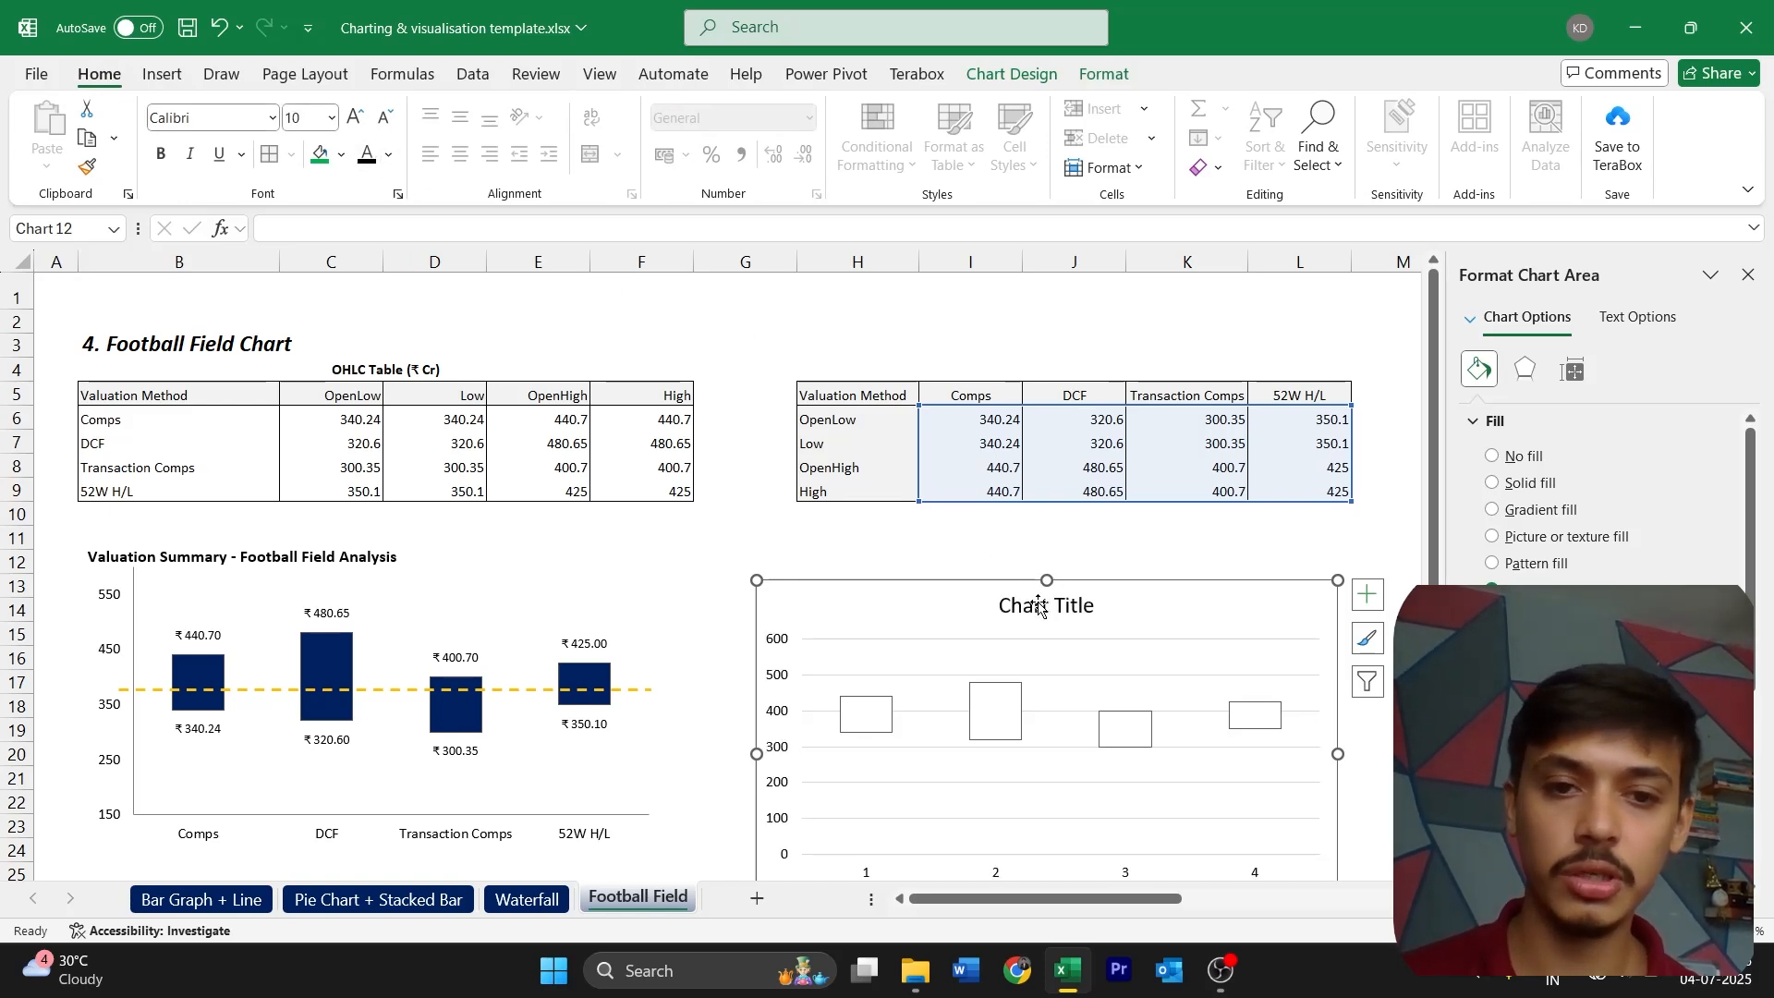
Move the new chart's title to its upper-left corner and replace it with the reference chart's title, "Valuation Summary - Football Field Analysis"
{"action": "left_click_drag", "start_coordinate": [1039, 606], "coordinate": [806, 614]}
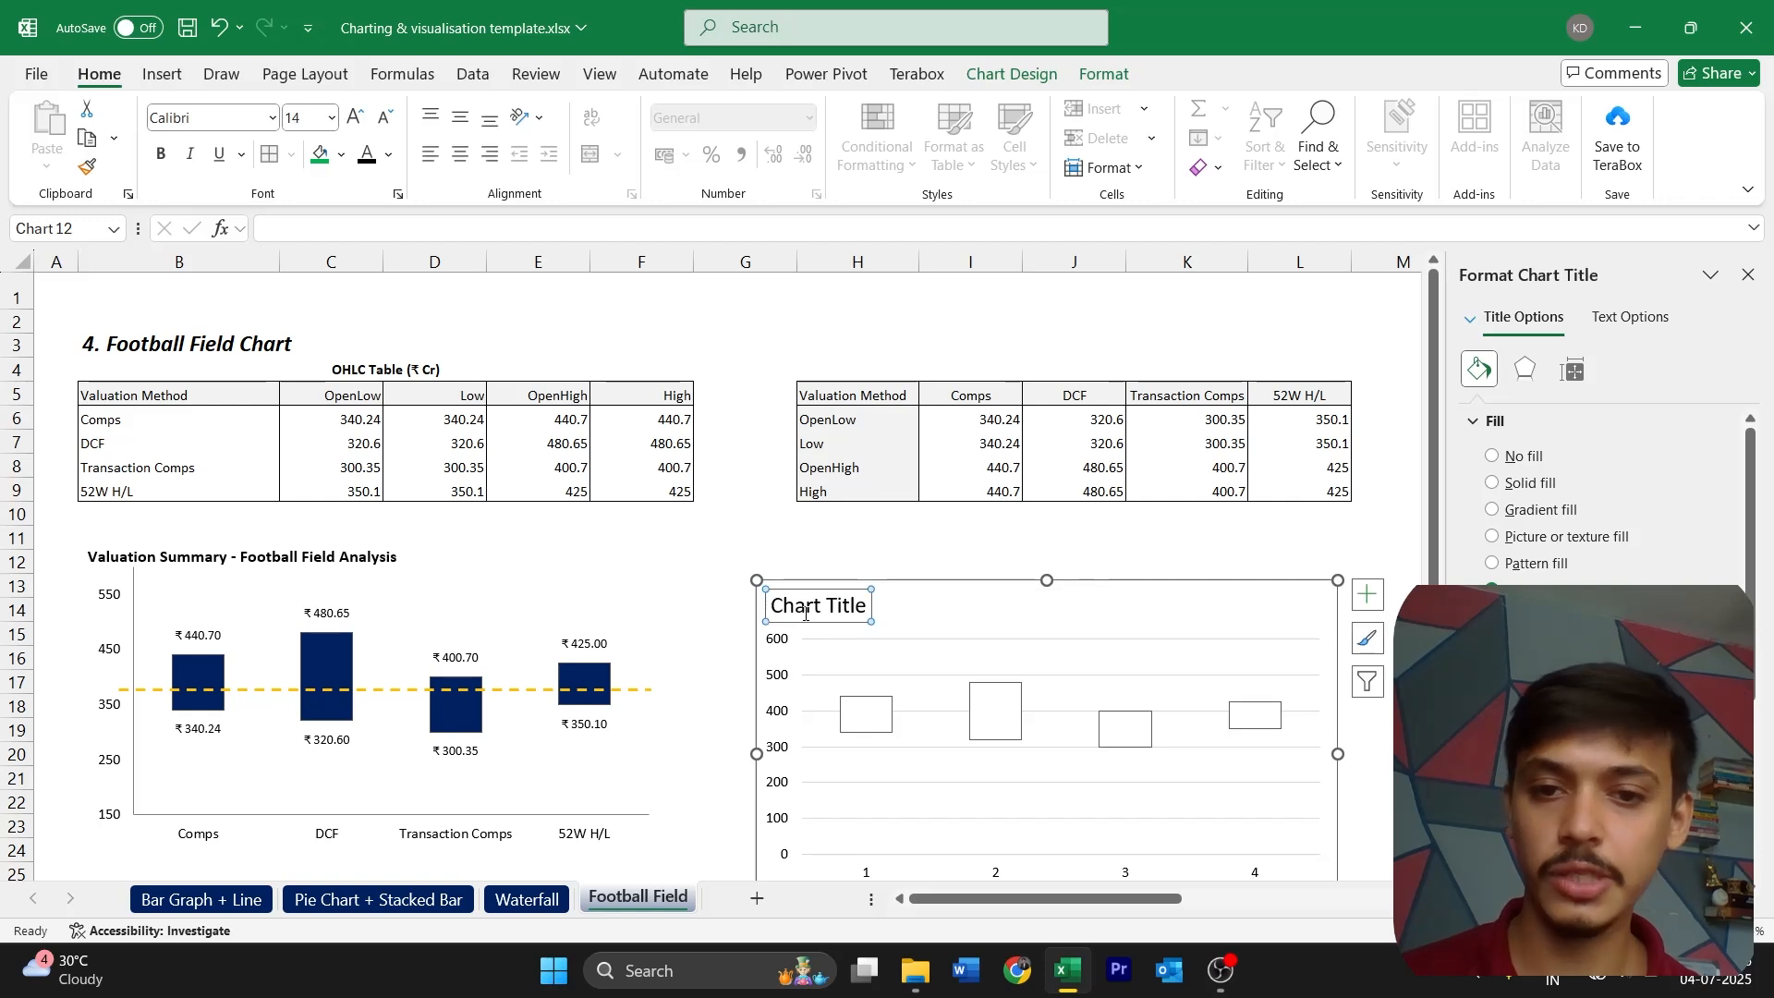
{"action": "left_click", "coordinate": [328, 558]}
{"action": "double_click", "coordinate": [328, 558]}
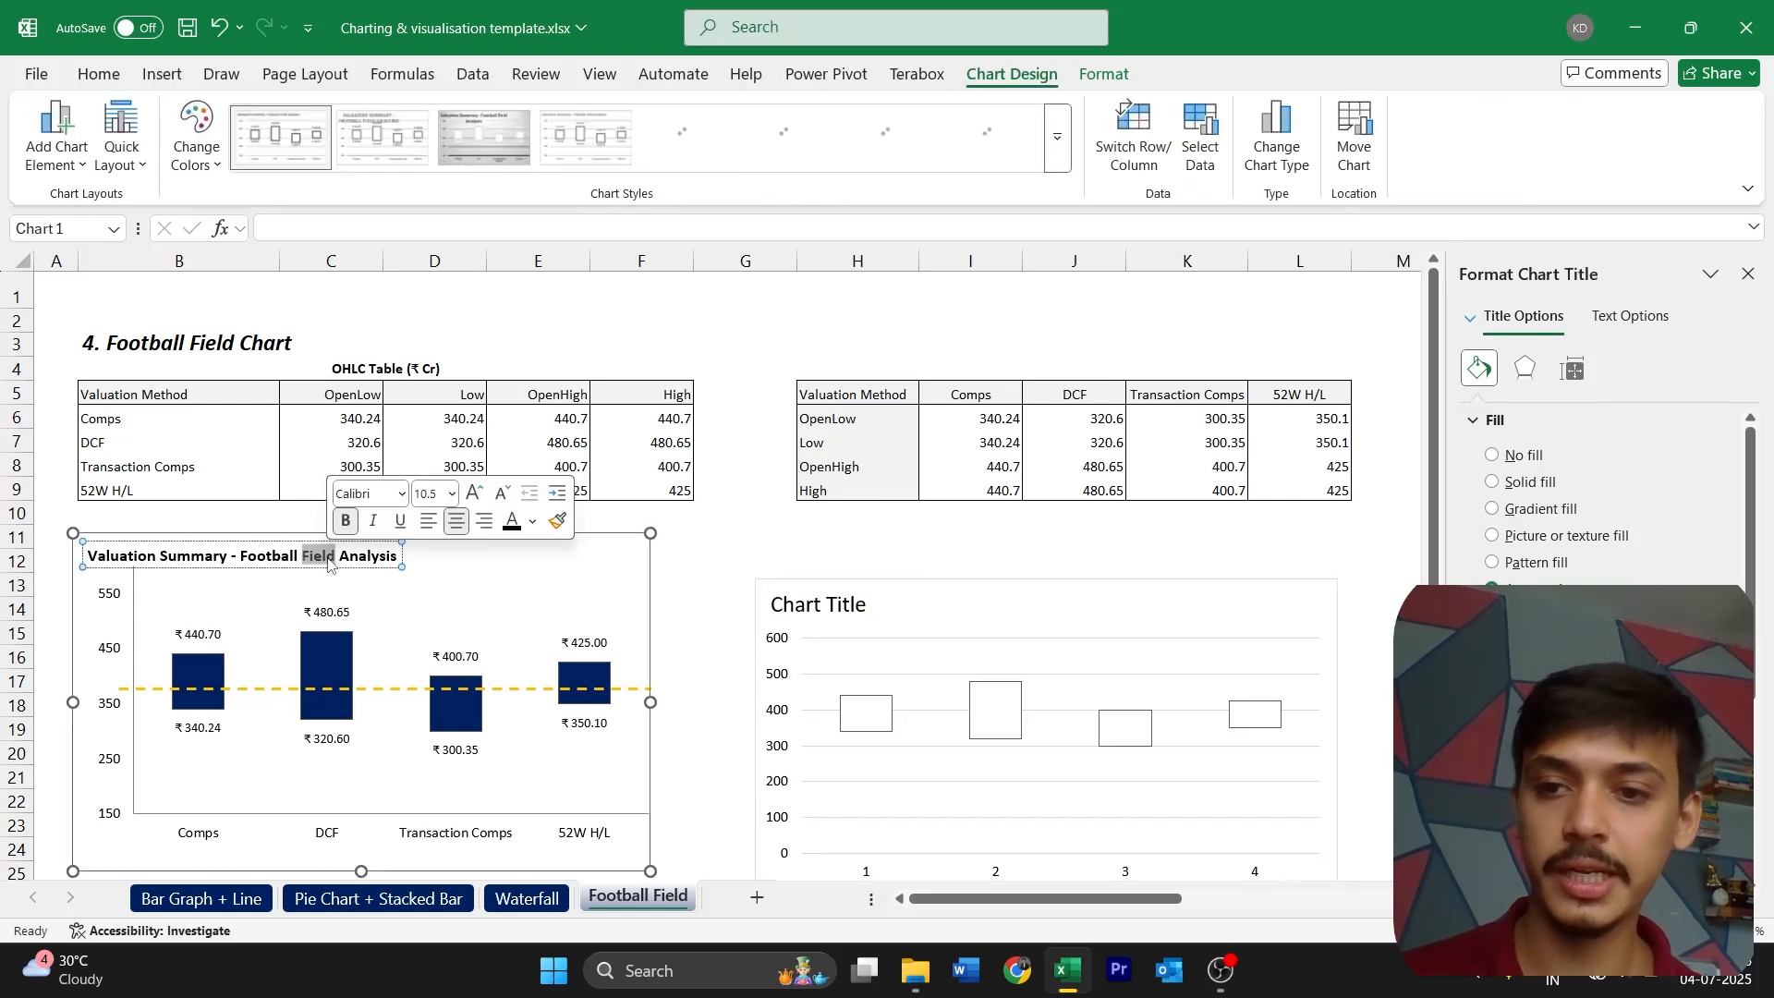
{"action": "key", "text": "ctrl+a"}
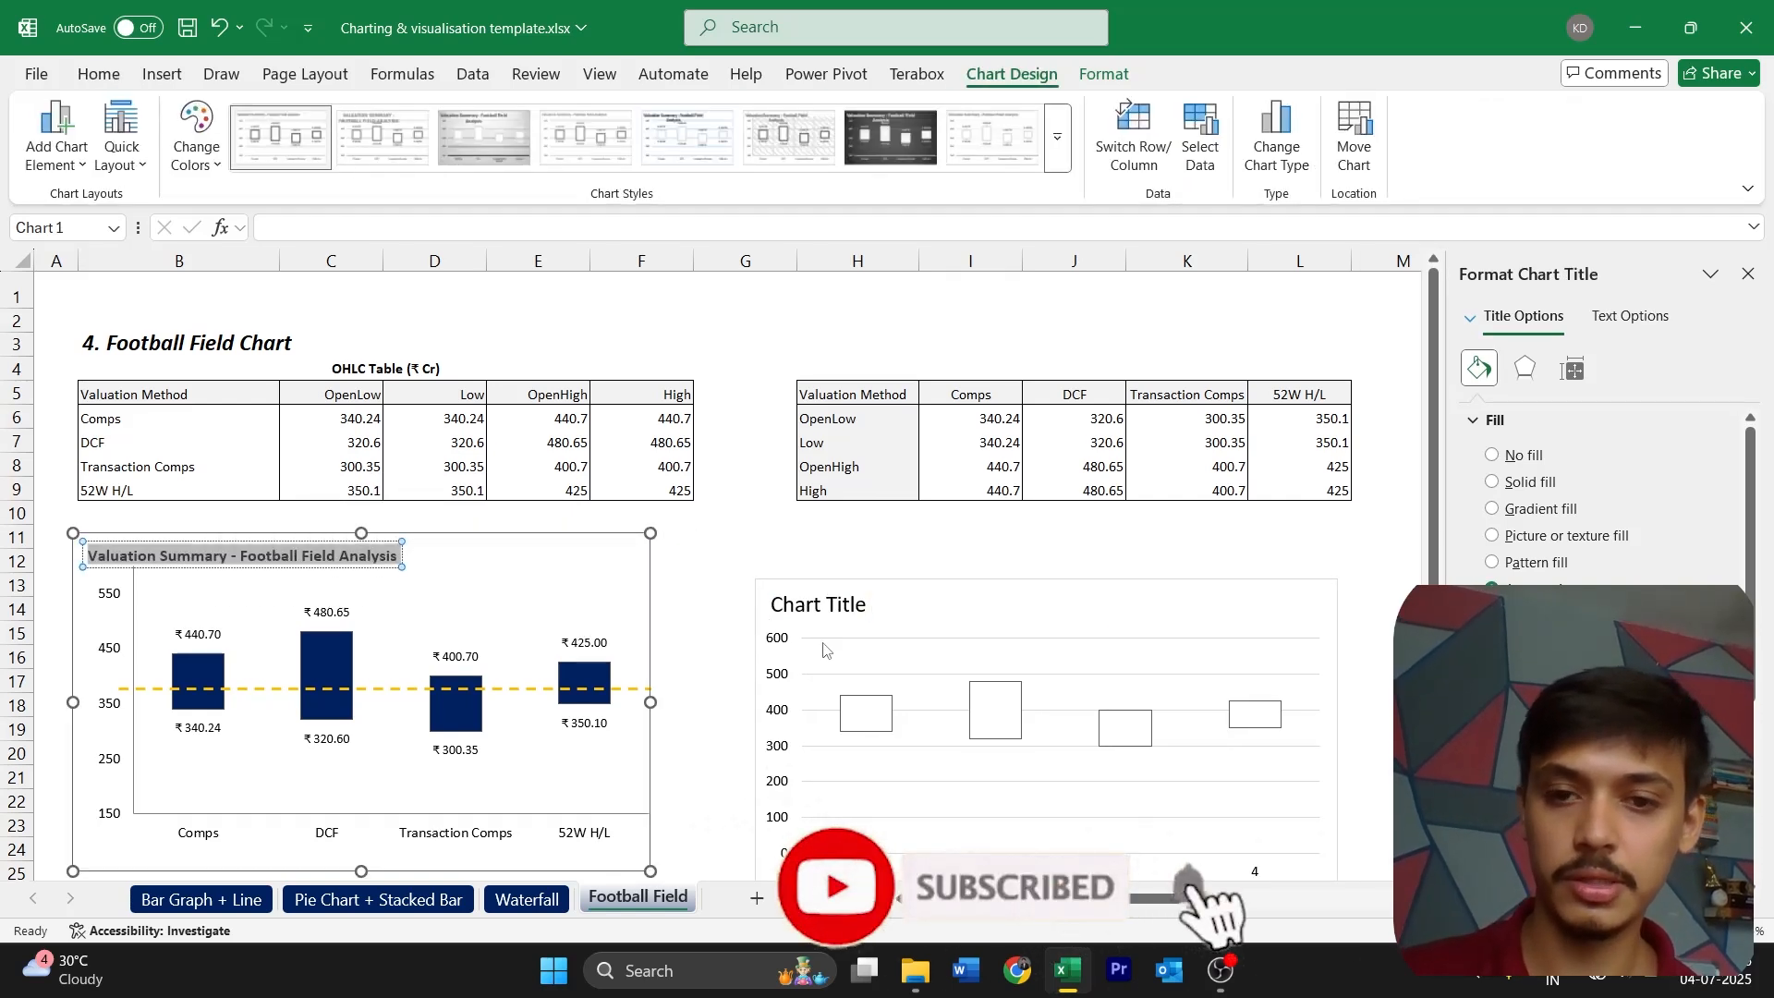
{"action": "left_click", "coordinate": [817, 606]}
{"action": "double_click", "coordinate": [817, 606]}
{"action": "key", "text": "ctrl+a"}
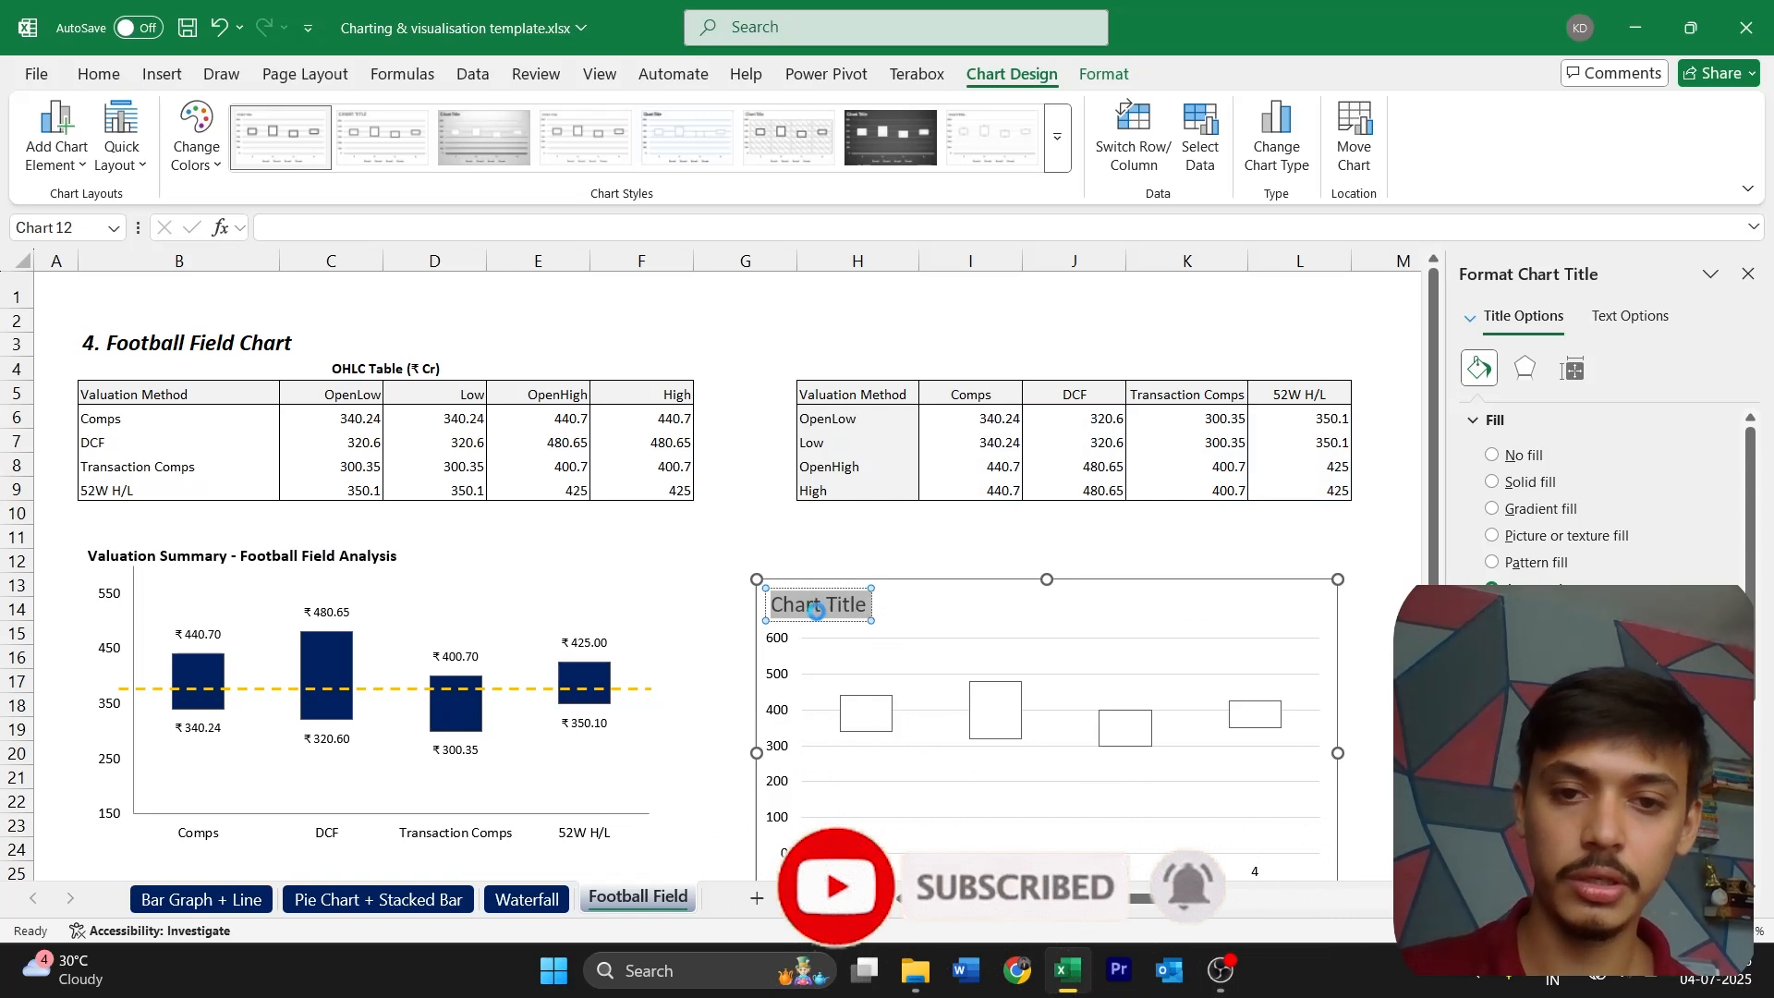
{"action": "key", "text": "ctrl+v"}
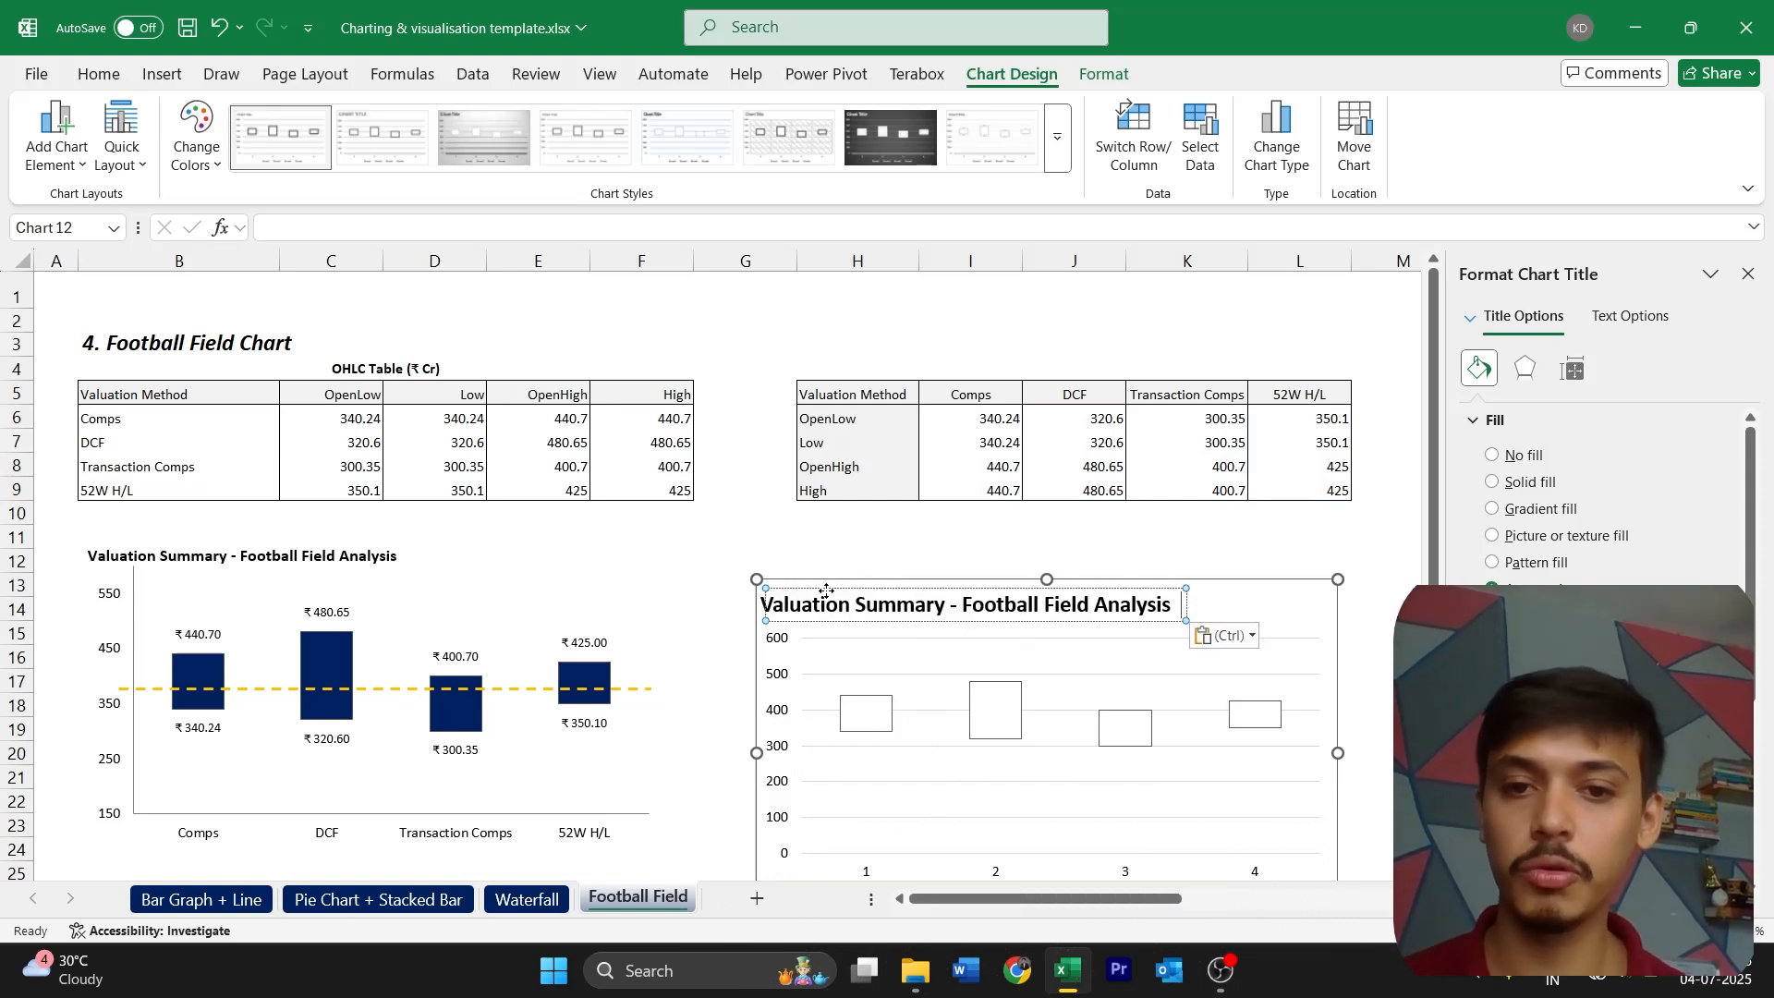
Reduce the new chart title's font size to 11
{"action": "left_click", "coordinate": [825, 621]}
{"action": "left_click", "coordinate": [824, 632]}
{"action": "left_click", "coordinate": [836, 621]}
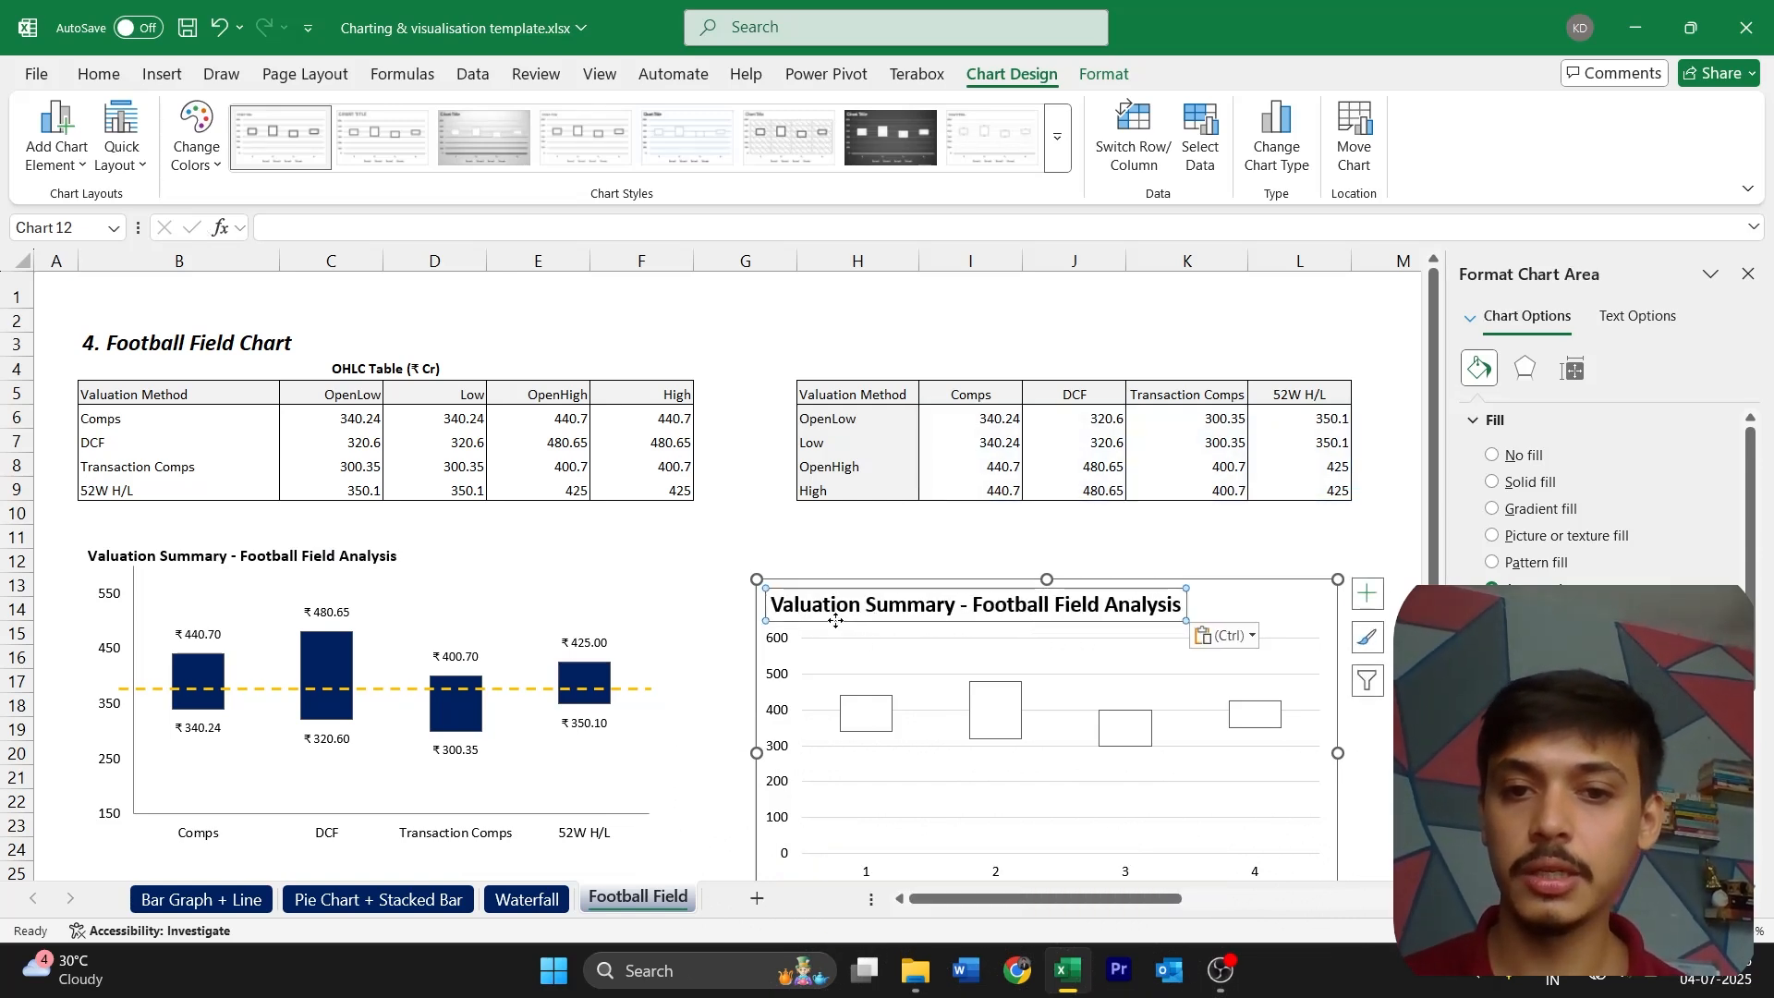
{"action": "left_click", "coordinate": [97, 74]}
{"action": "left_click", "coordinate": [385, 120]}
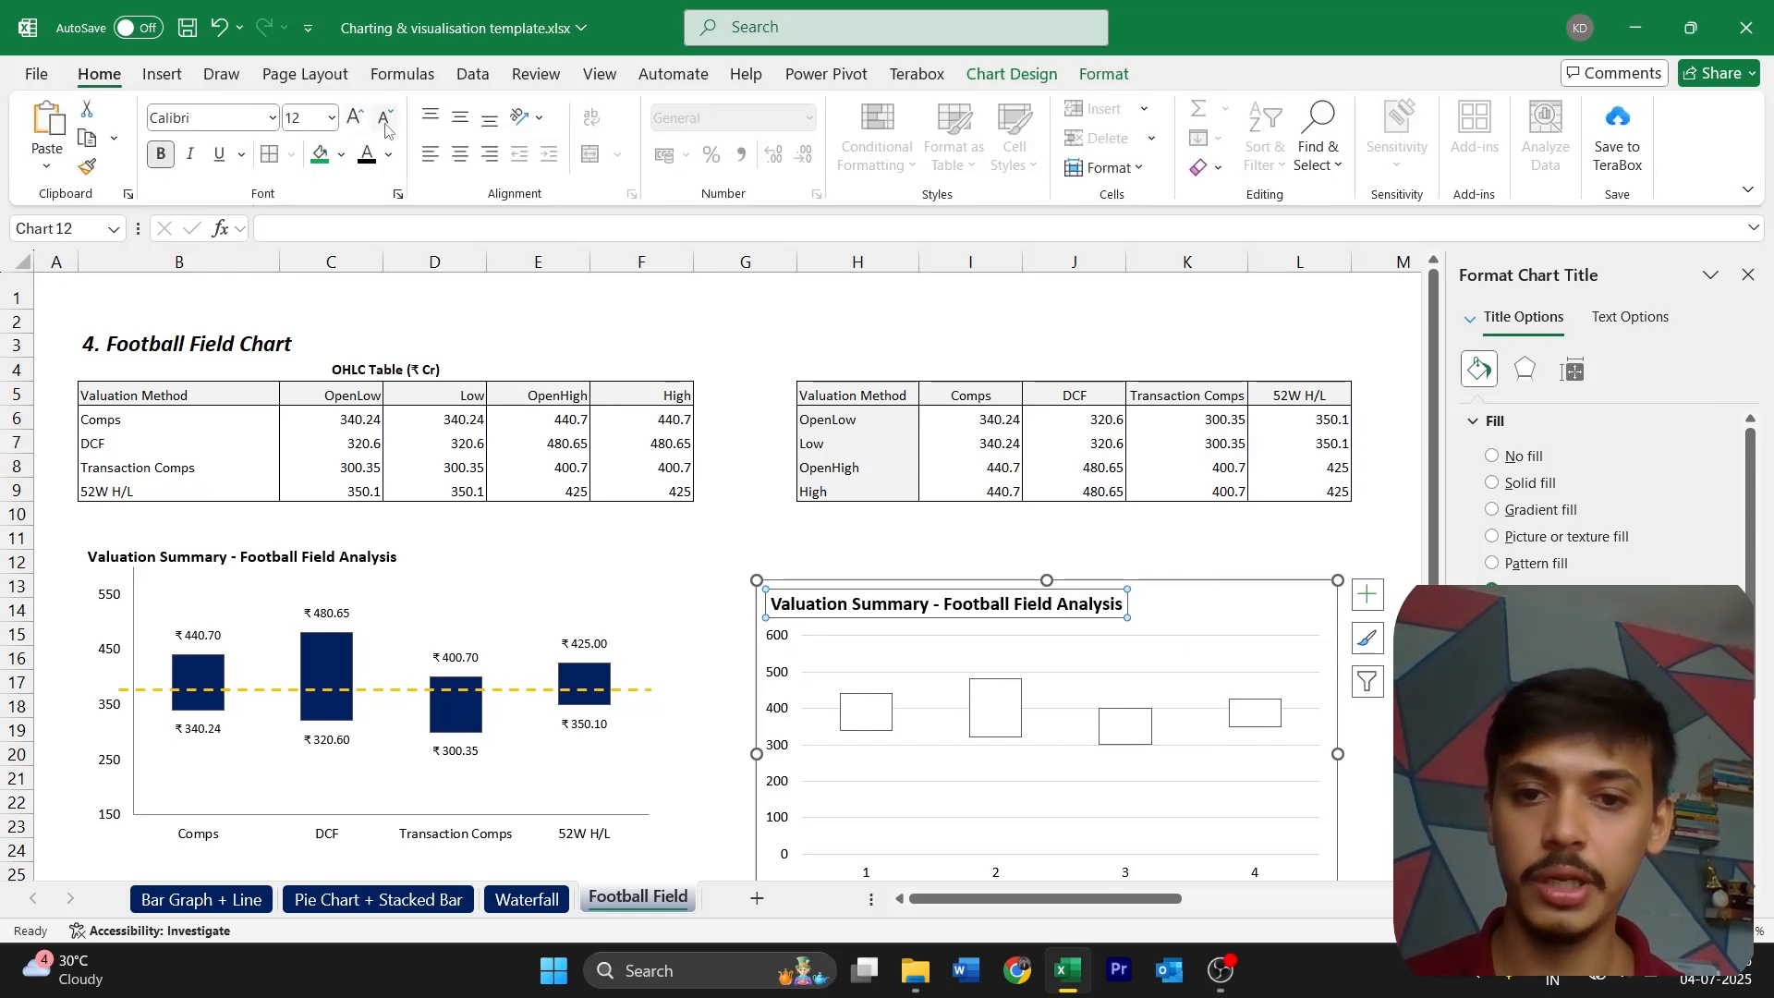
{"action": "left_click", "coordinate": [386, 121]}
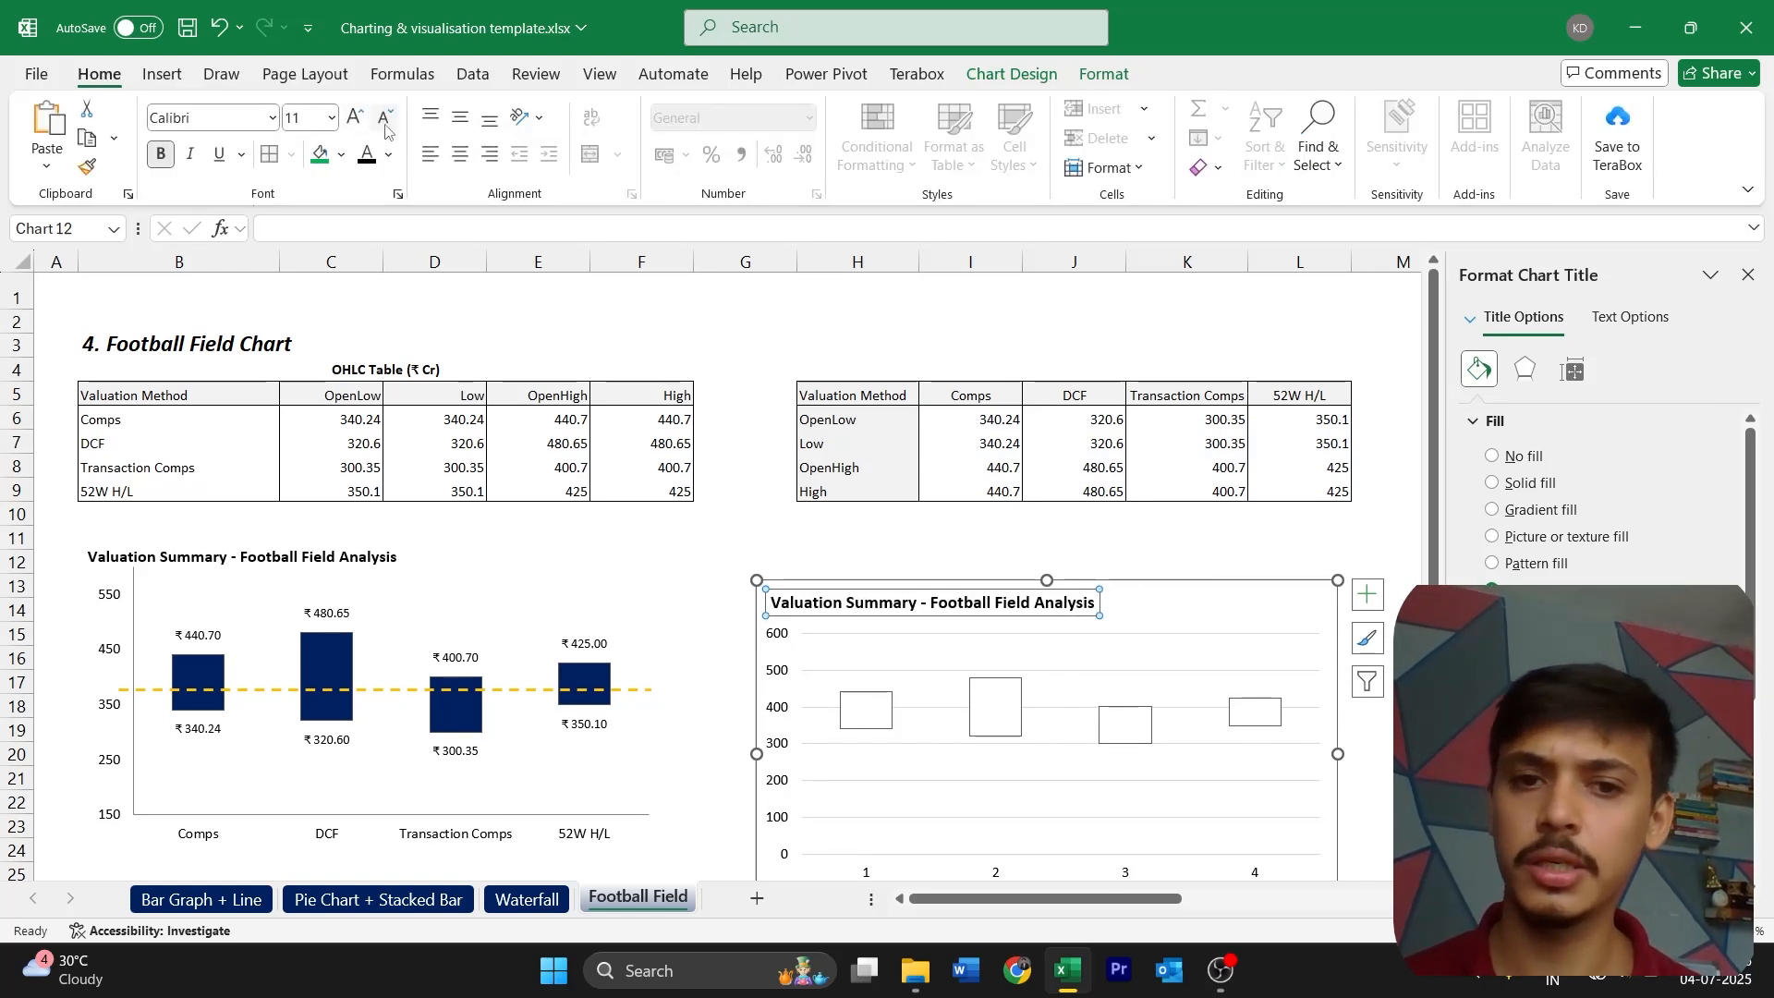
Move the new chart so its upper-left corner sits near the start of column H in row 12, and select its vertical axis
{"action": "left_click", "coordinate": [1162, 580]}
{"action": "left_click_drag", "start_coordinate": [1162, 579], "coordinate": [1196, 551]}
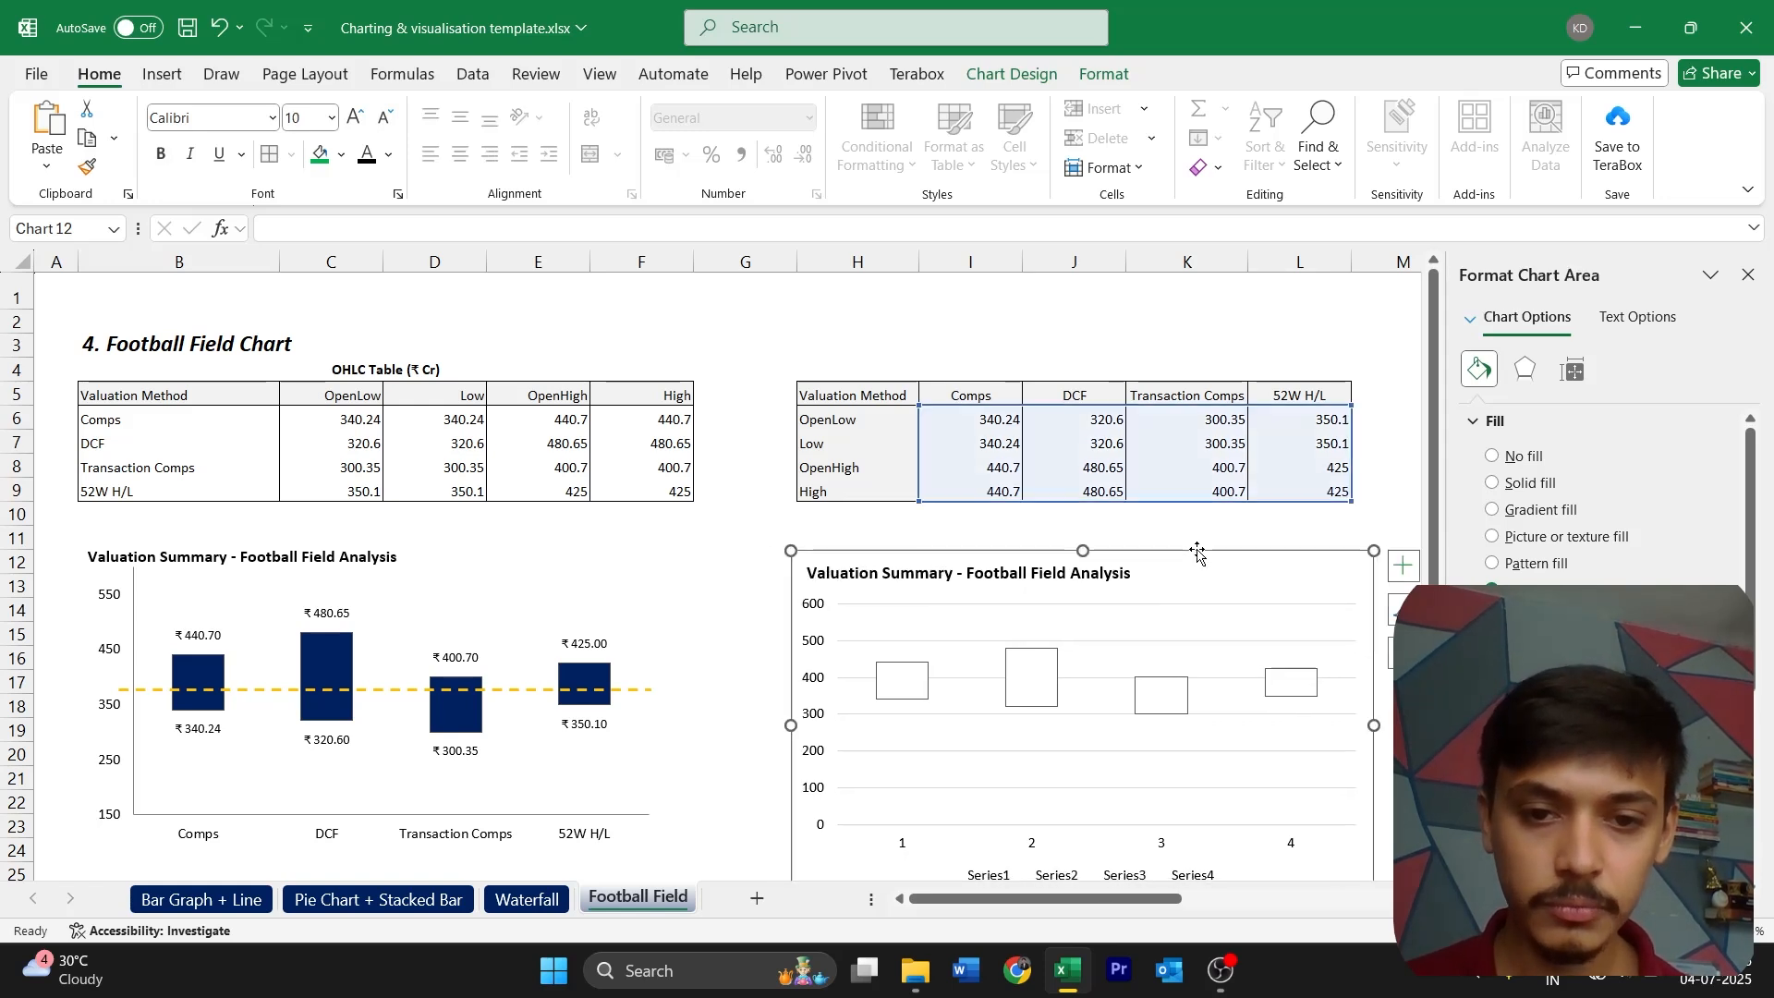
{"action": "left_click", "coordinate": [810, 692]}
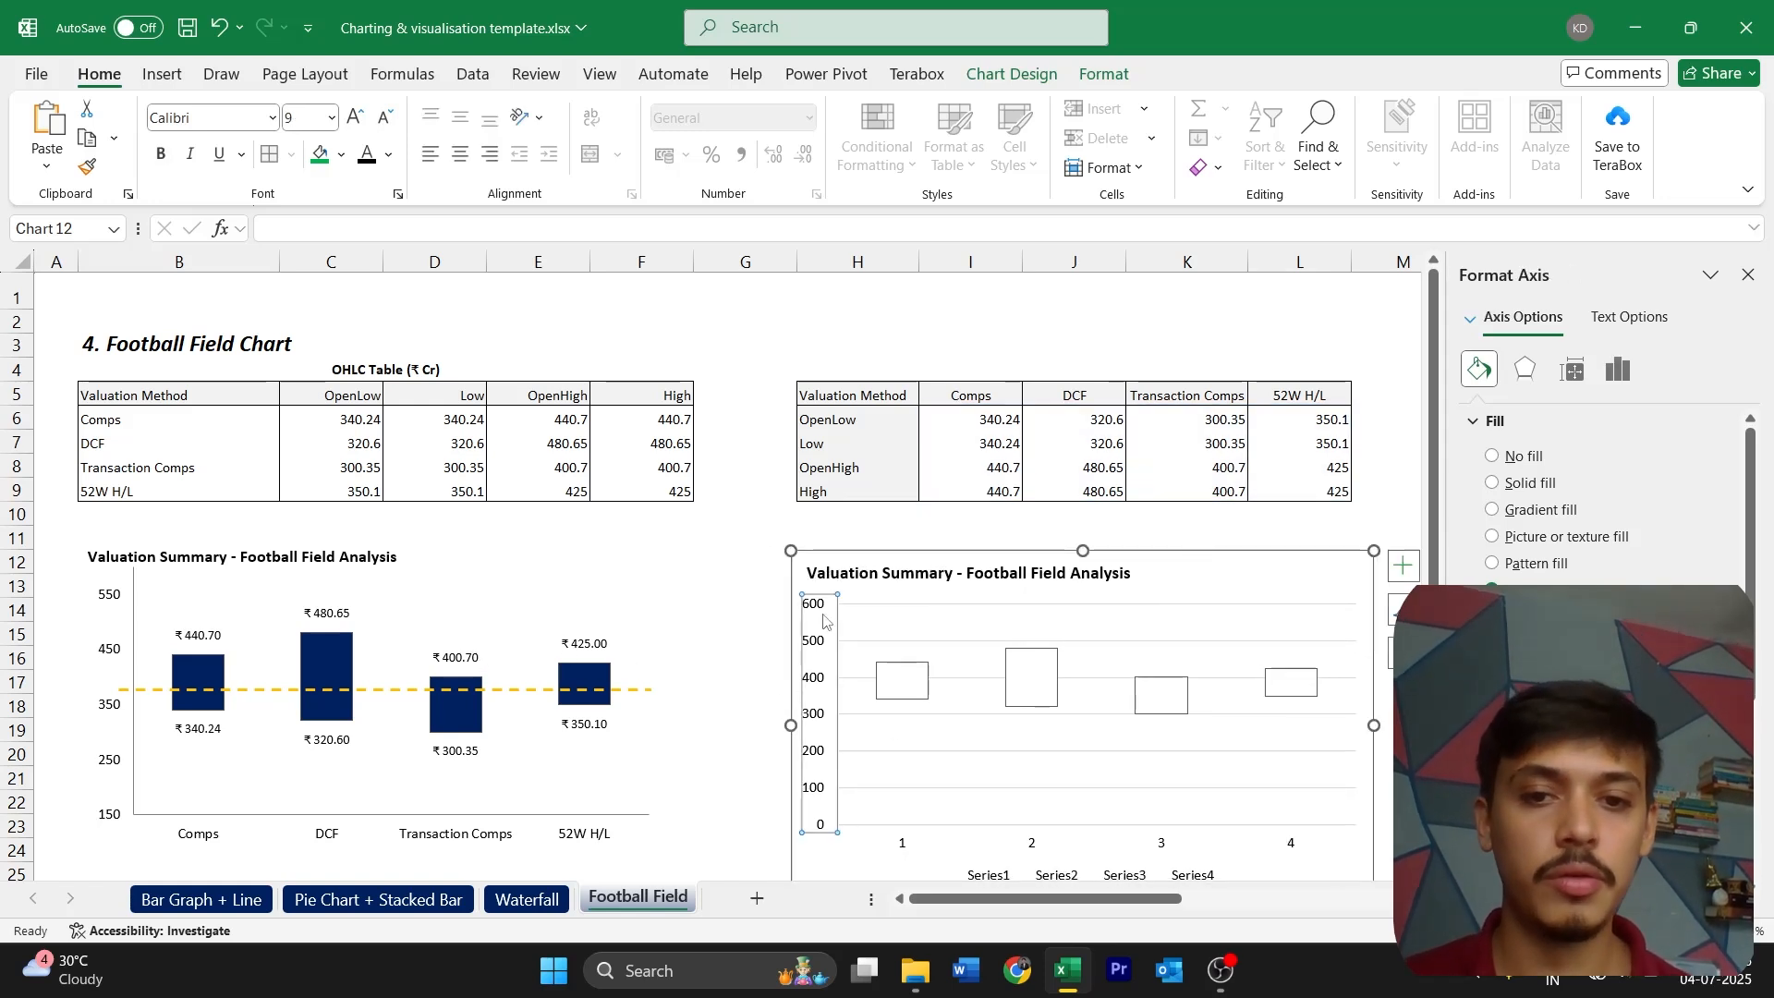
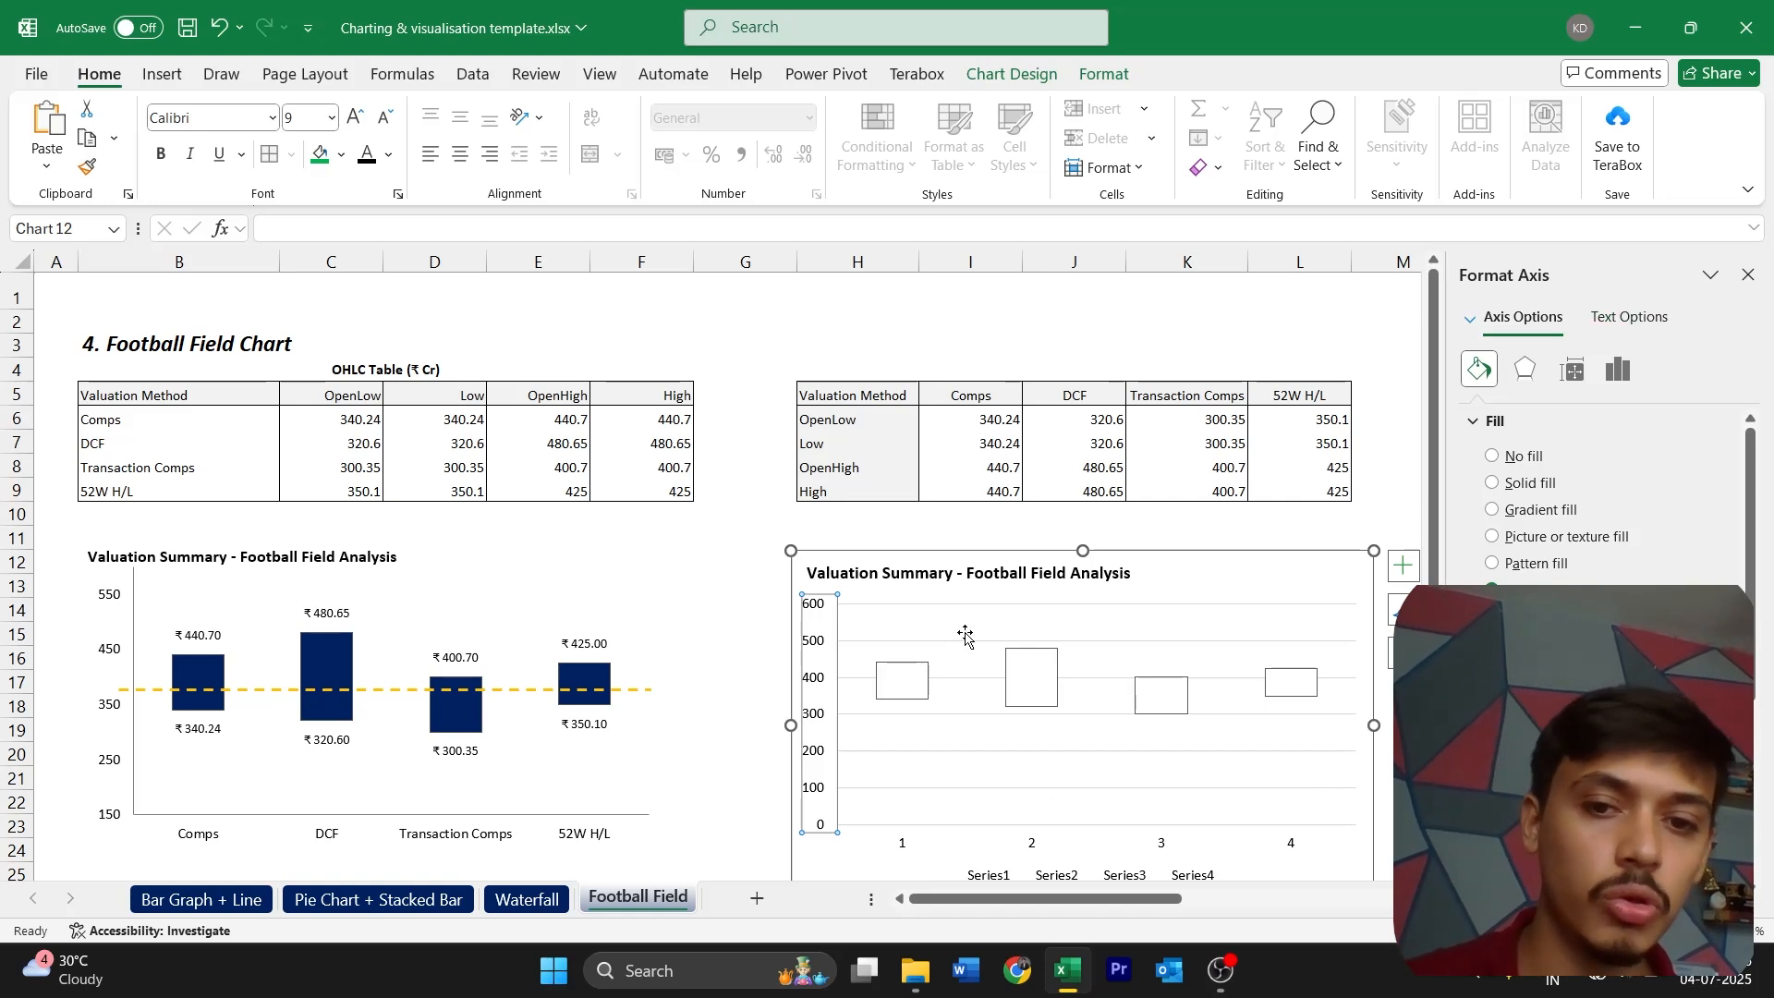
Set the new chart's vertical axis bounds to a minimum of 150 and a maximum of 550
{"action": "left_click", "coordinate": [1619, 369]}
{"action": "left_click", "coordinate": [1526, 420]}
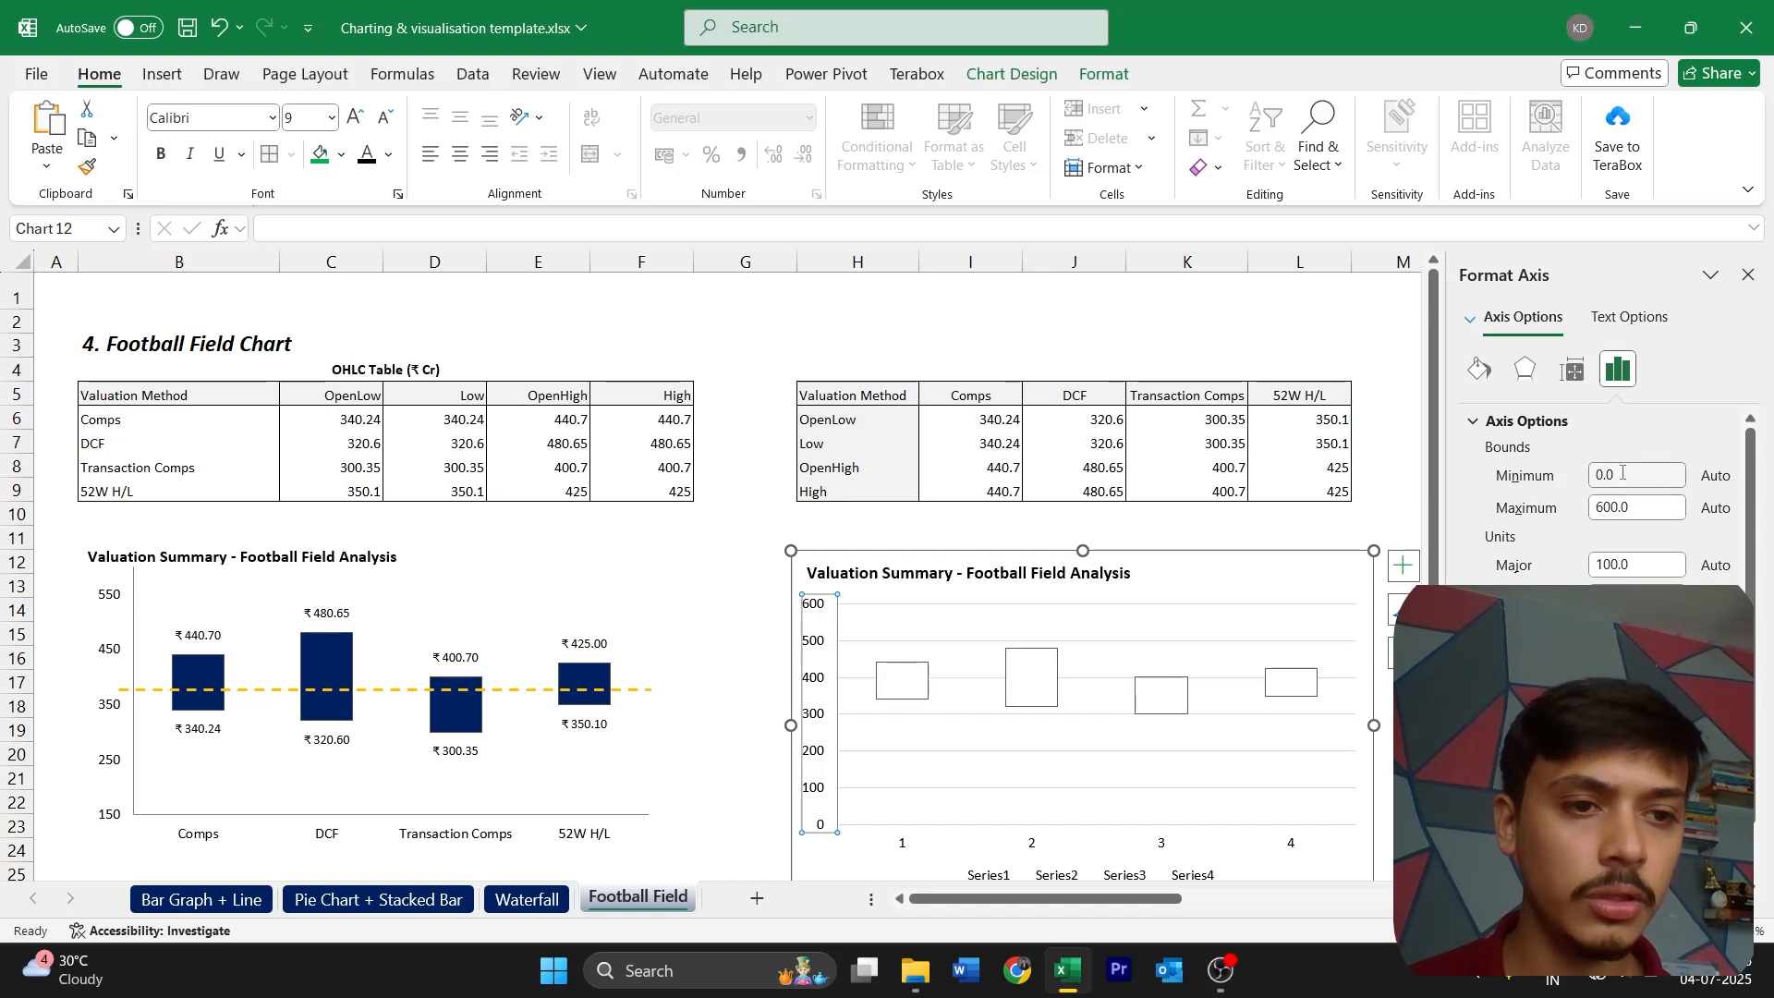
{"action": "double_click", "coordinate": [1615, 480]}
{"action": "type", "text": "15-"}
{"action": "key", "text": "BackSpace"}
{"action": "type", "text": "0"}
{"action": "key", "text": "Tab"}
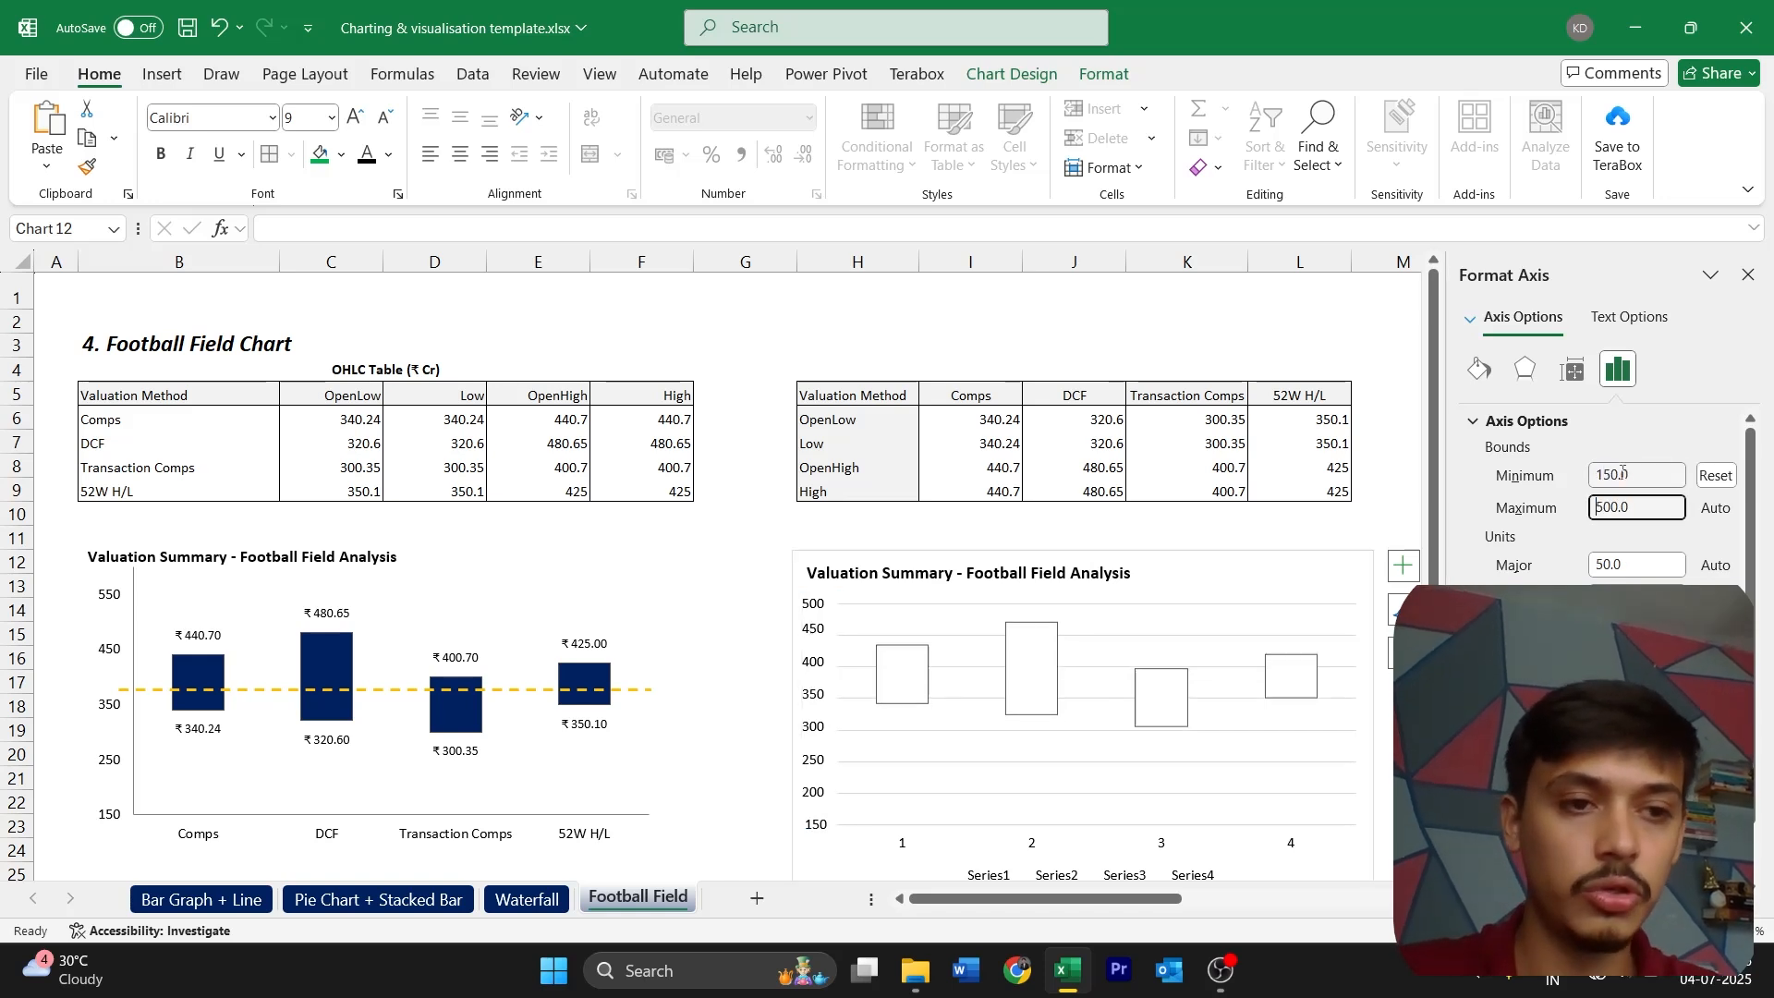
{"action": "type", "text": "500"}
{"action": "key", "text": "Return"}
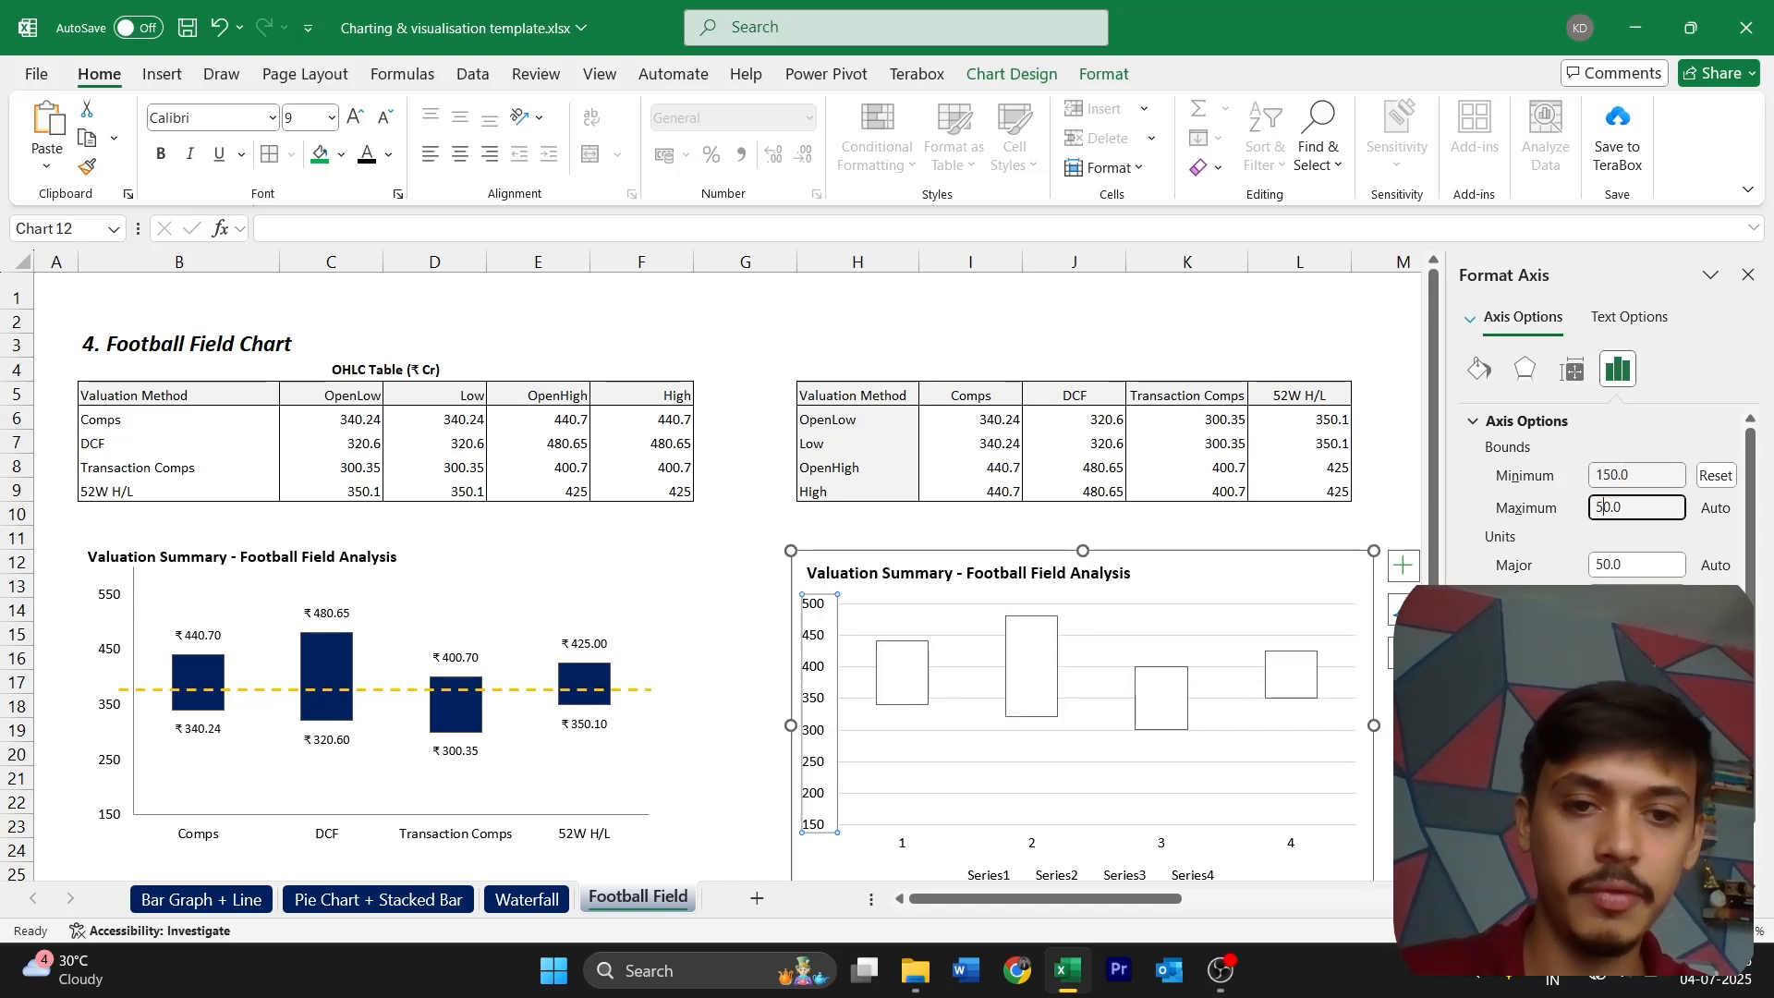
{"action": "type", "text": "5"}
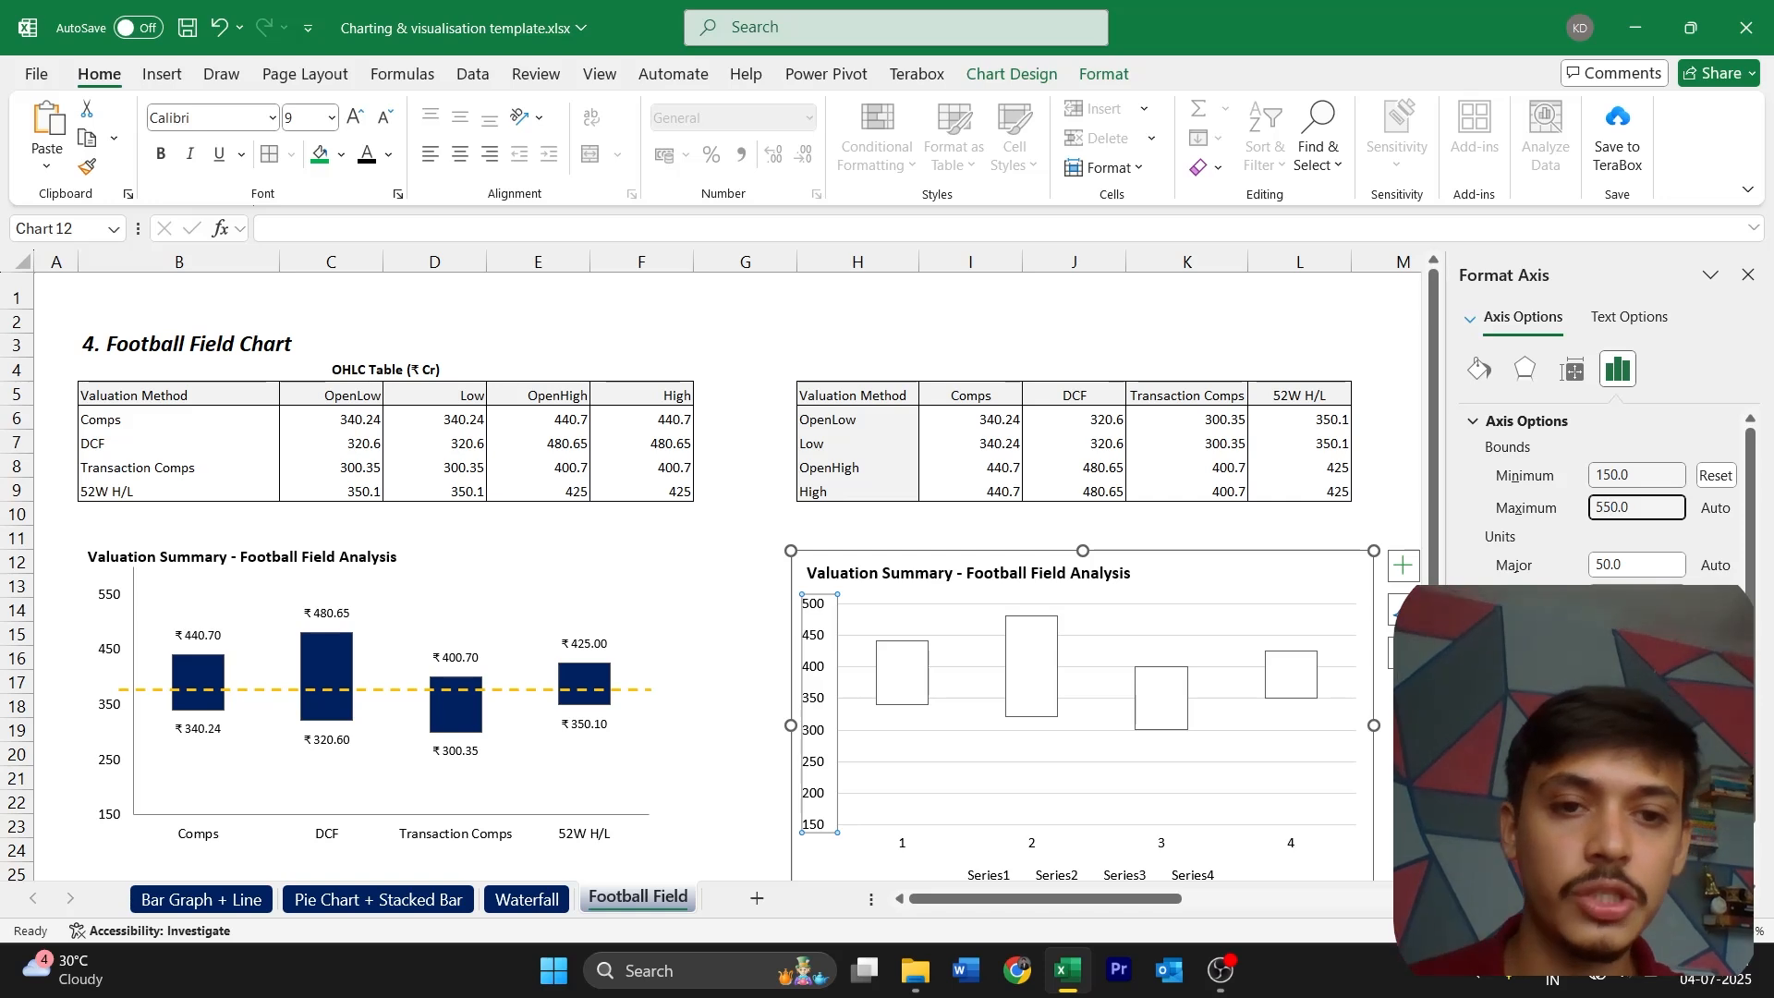
{"action": "key", "text": "Return"}
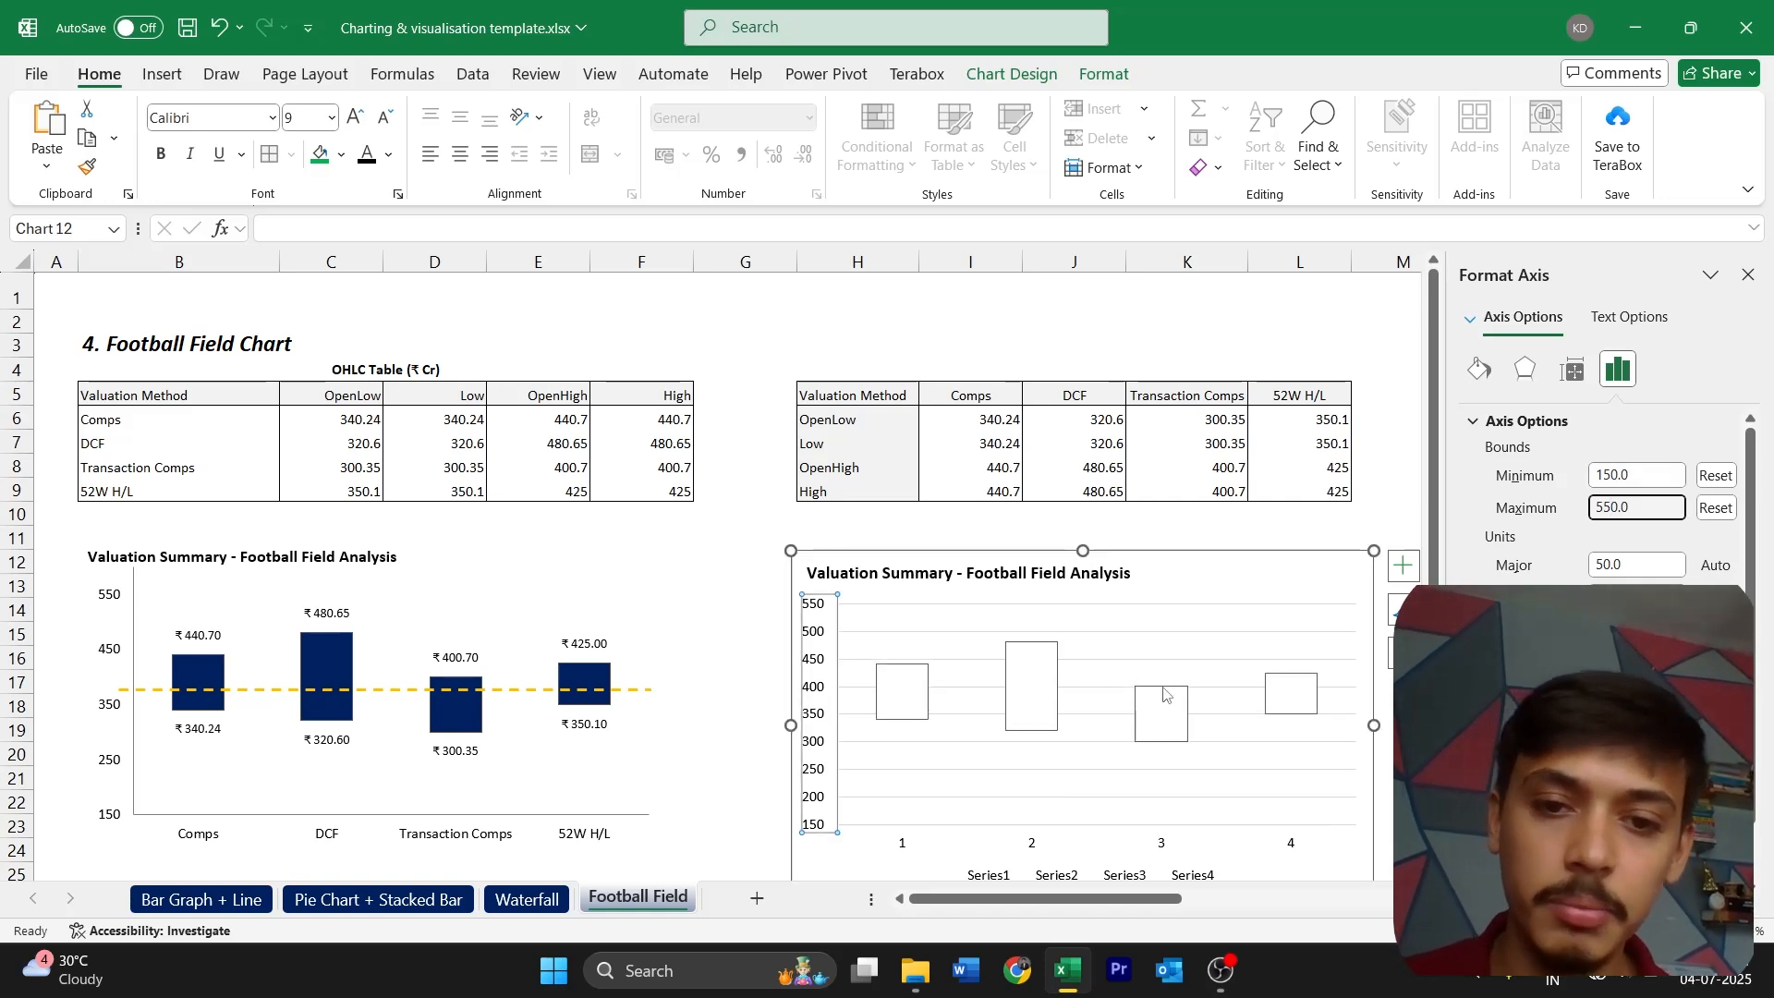
Set the major unit of the new chart's vertical axis to 100
{"action": "left_click", "coordinate": [1649, 566]}
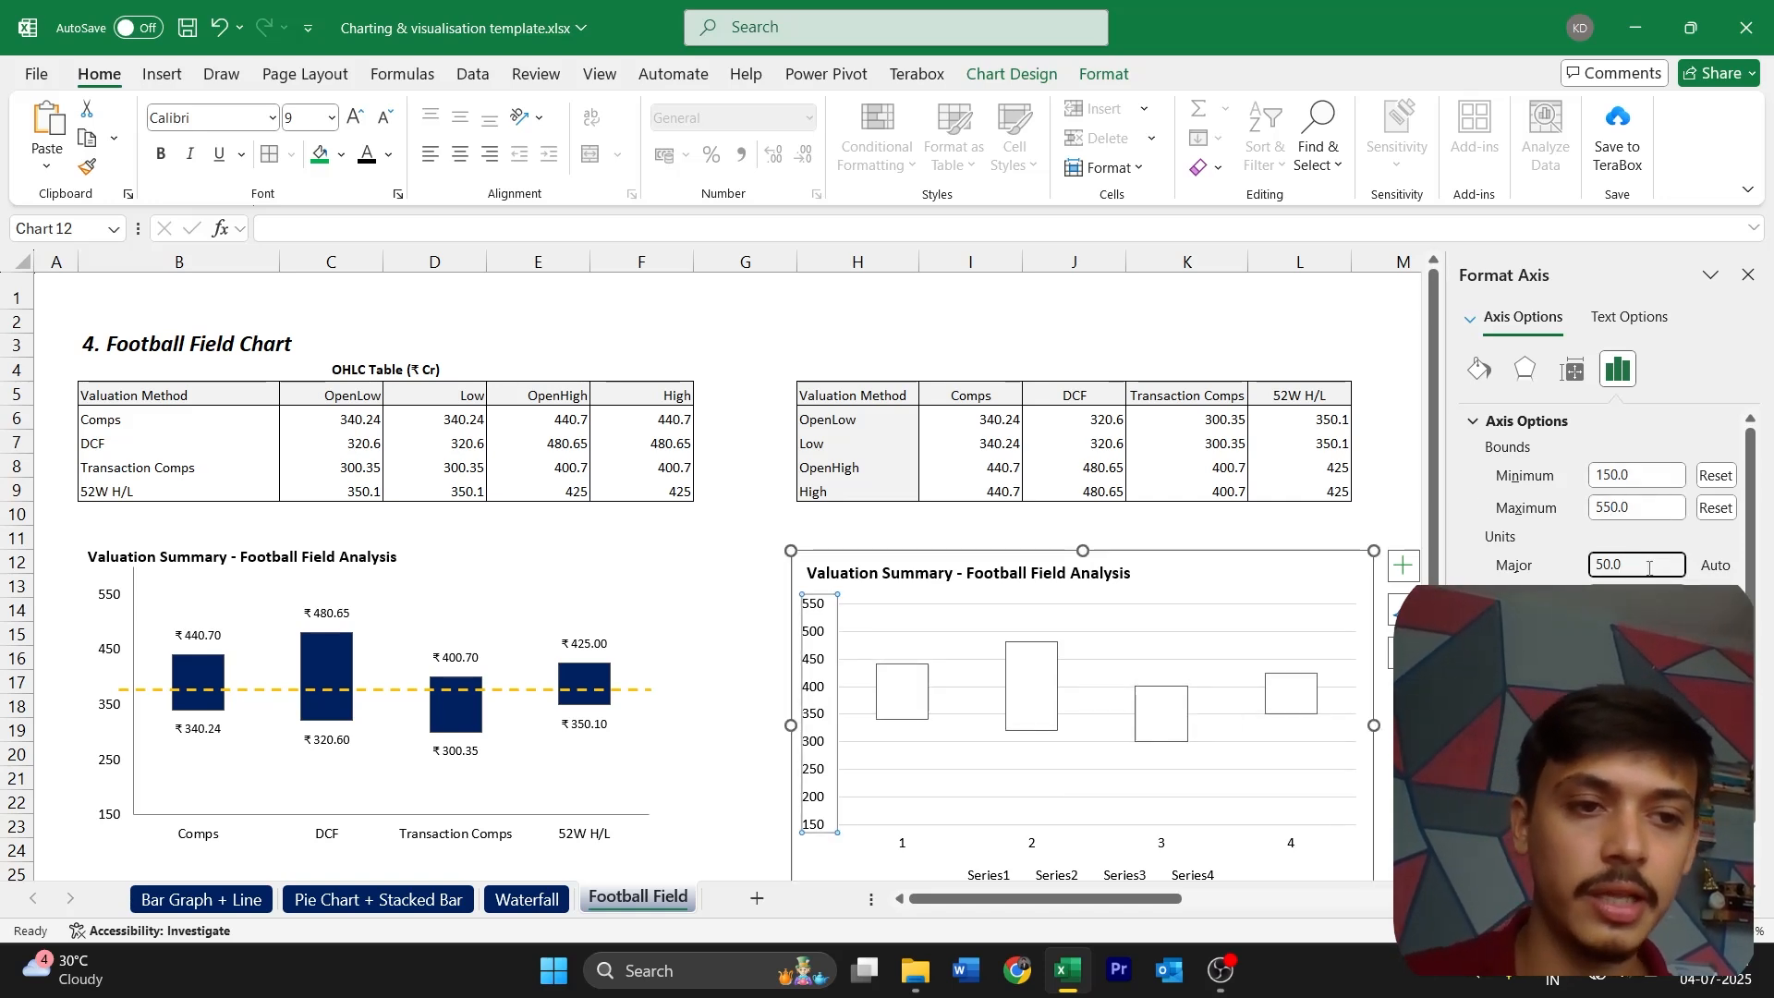
{"action": "double_click", "coordinate": [1649, 565]}
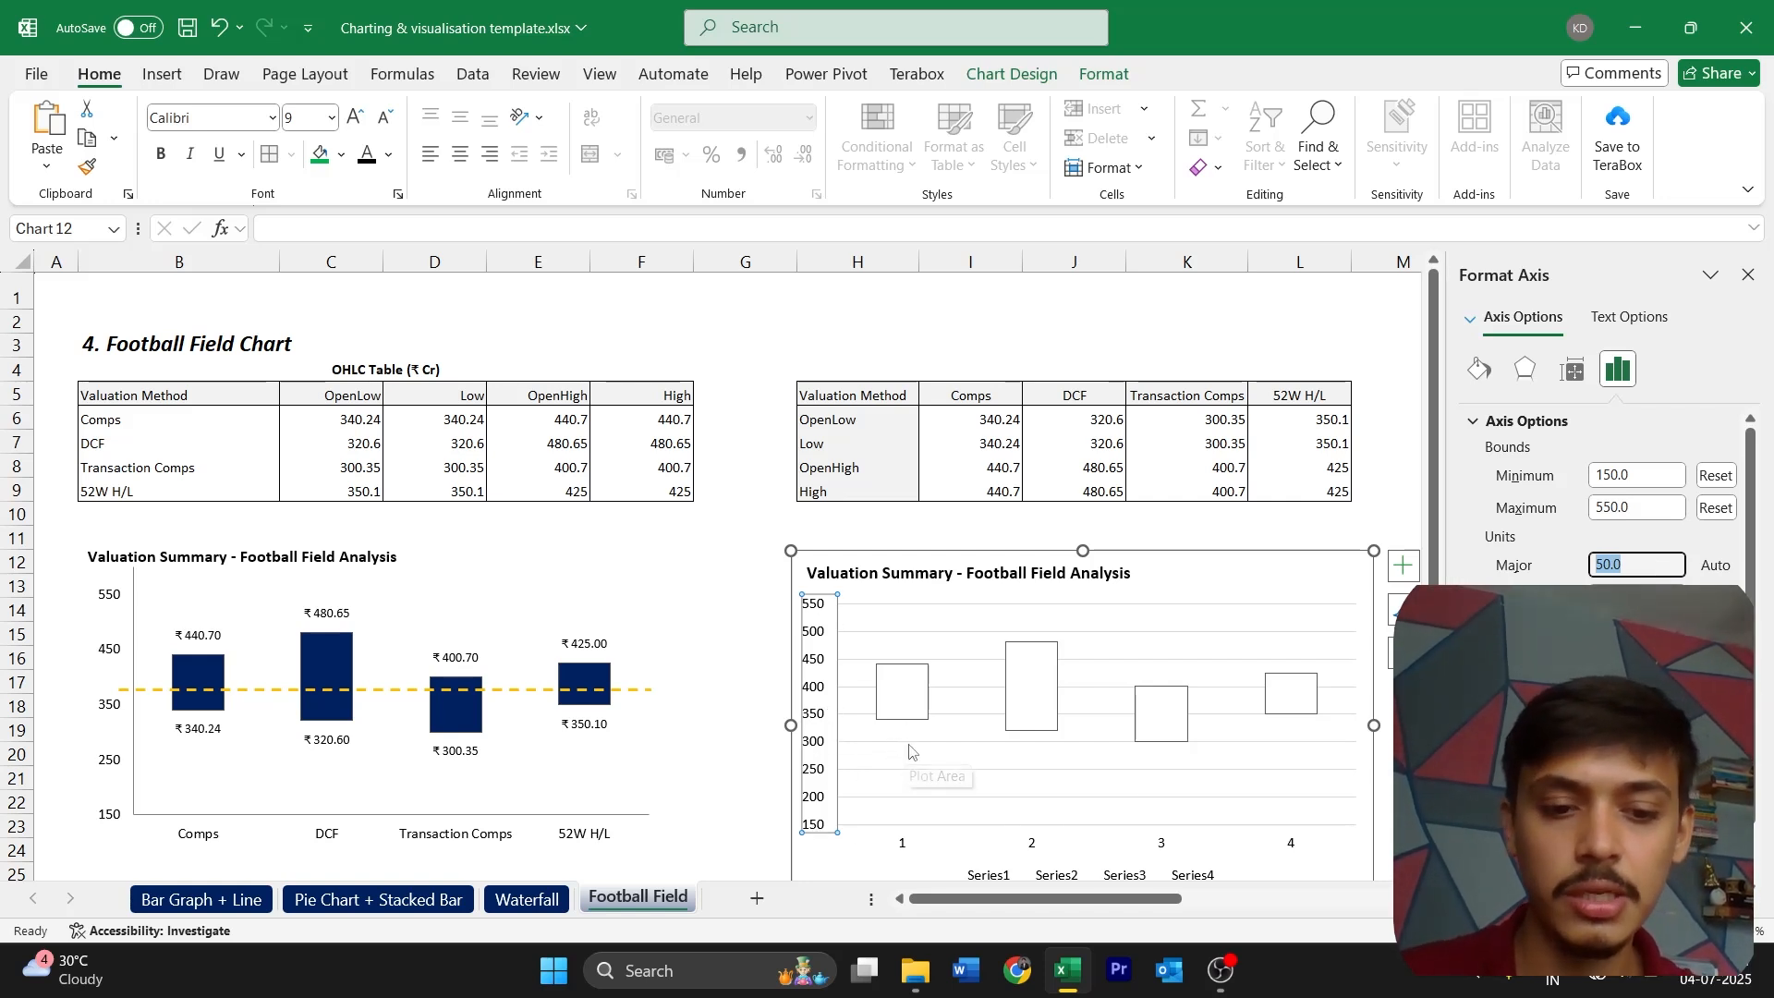
{"action": "type", "text": "100"}
{"action": "key", "text": "Return"}
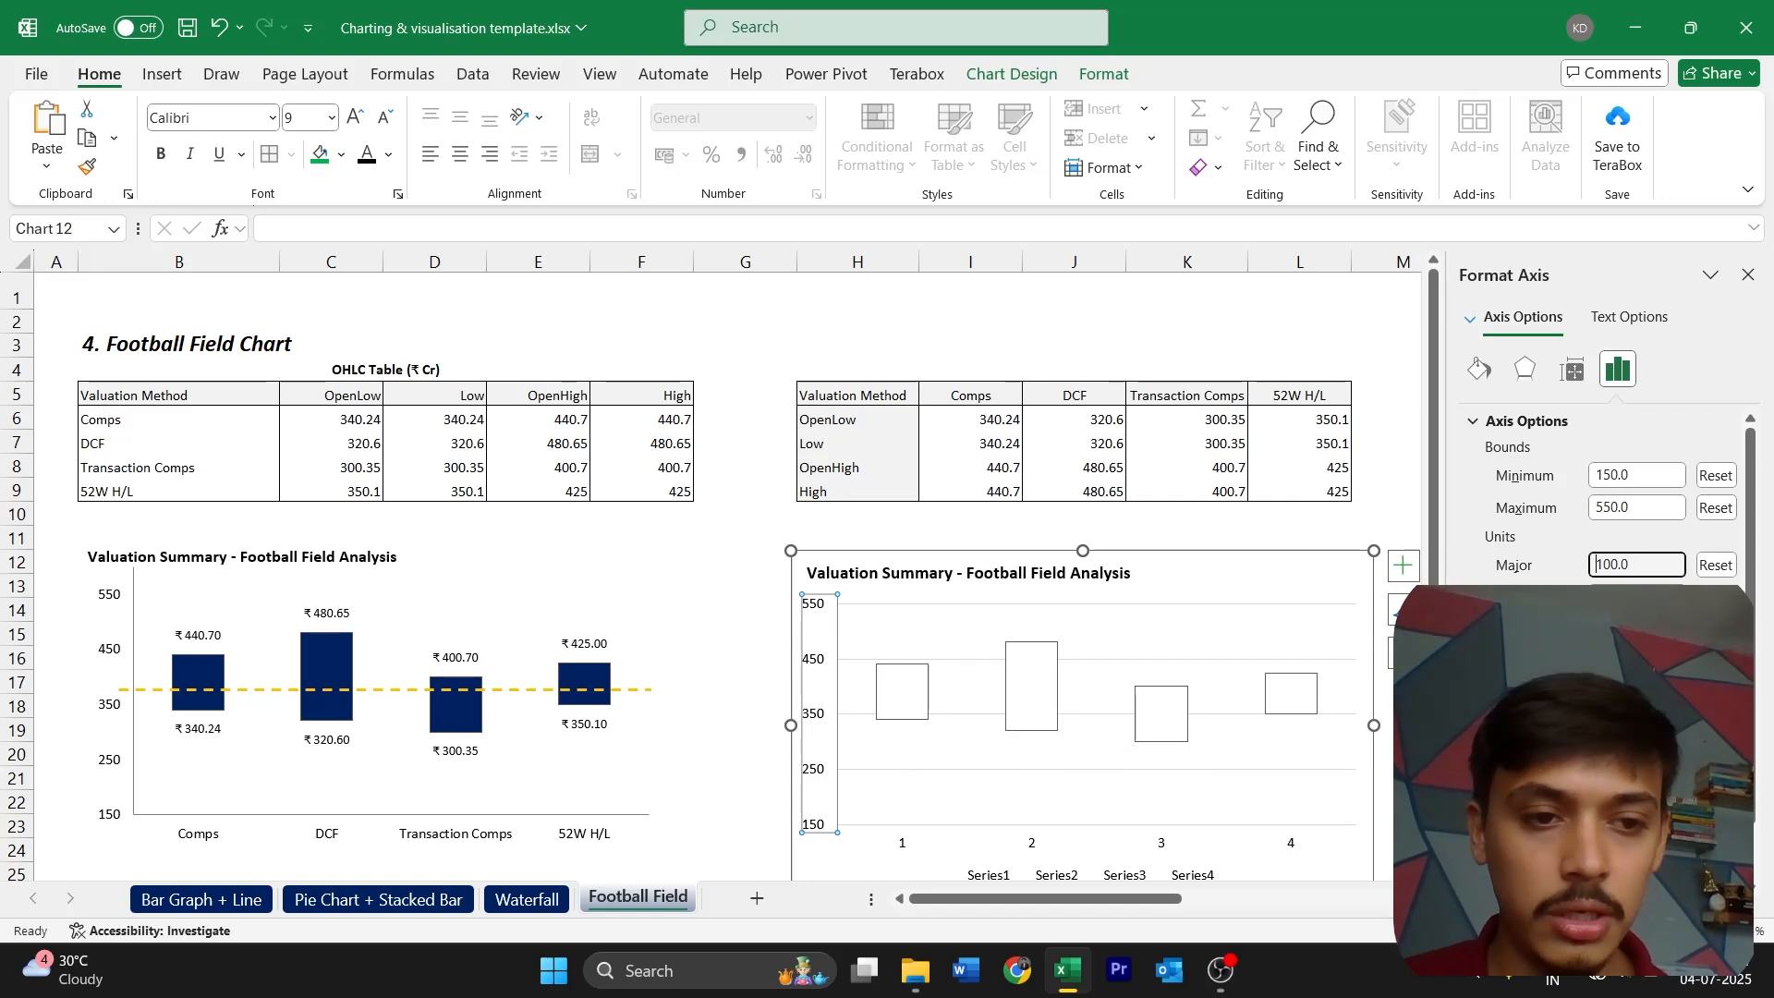
Give the new chart's vertical axis a grey line and remove the chart's legend
{"action": "left_click", "coordinate": [1479, 368]}
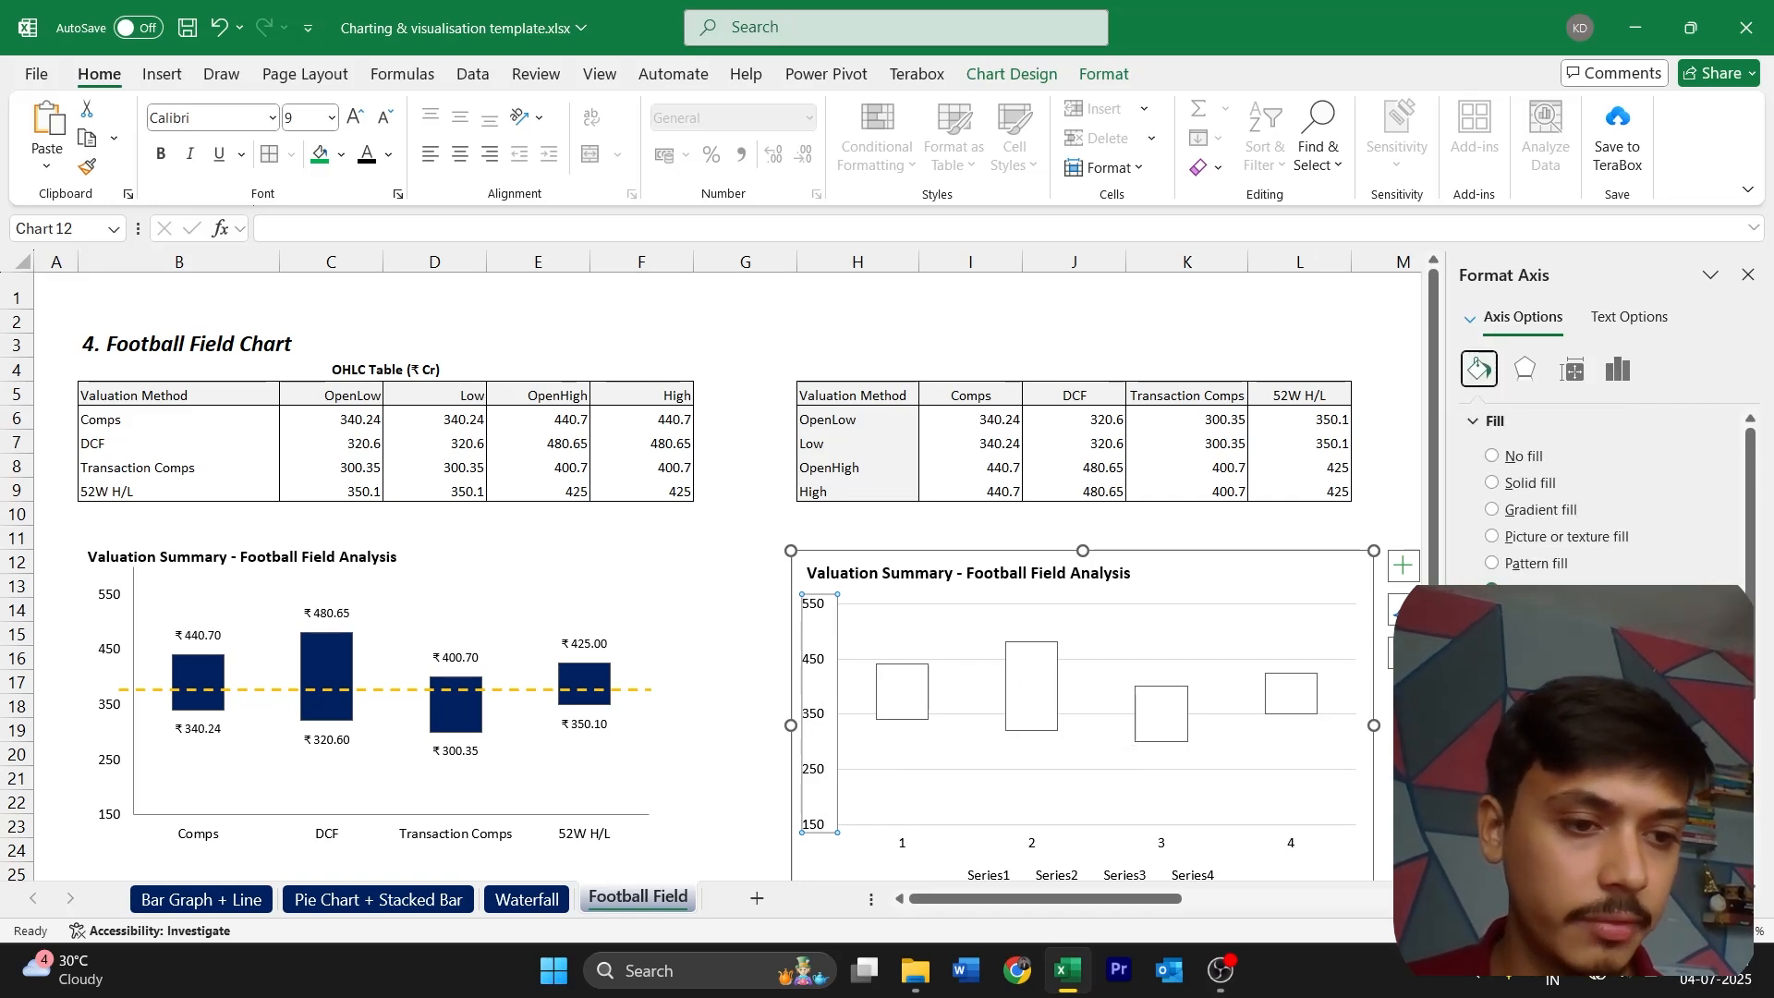
{"action": "left_click", "coordinate": [1715, 821]}
{"action": "left_click", "coordinate": [1471, 652]}
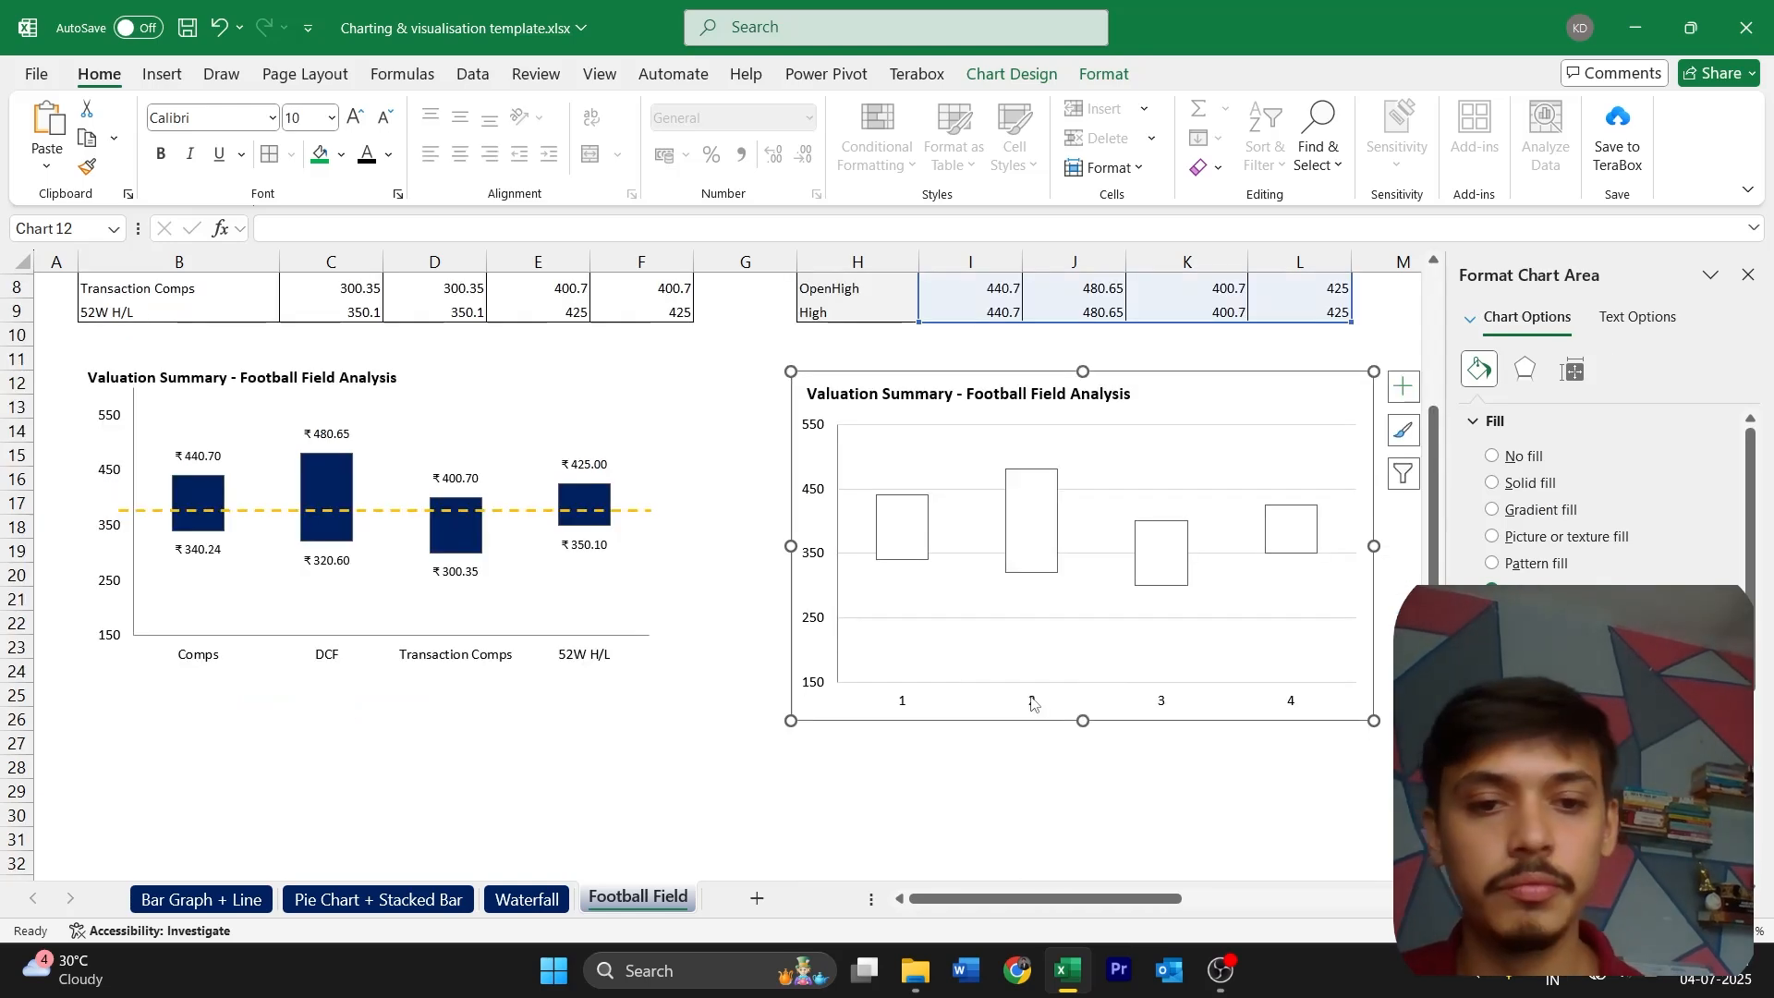
Set the new chart's horizontal axis labels to the valuation method headers in I5:L5
{"action": "left_click", "coordinate": [1033, 702]}
{"action": "scroll", "coordinate": [1032, 702], "scroll_direction": "up", "scroll_amount": 3}
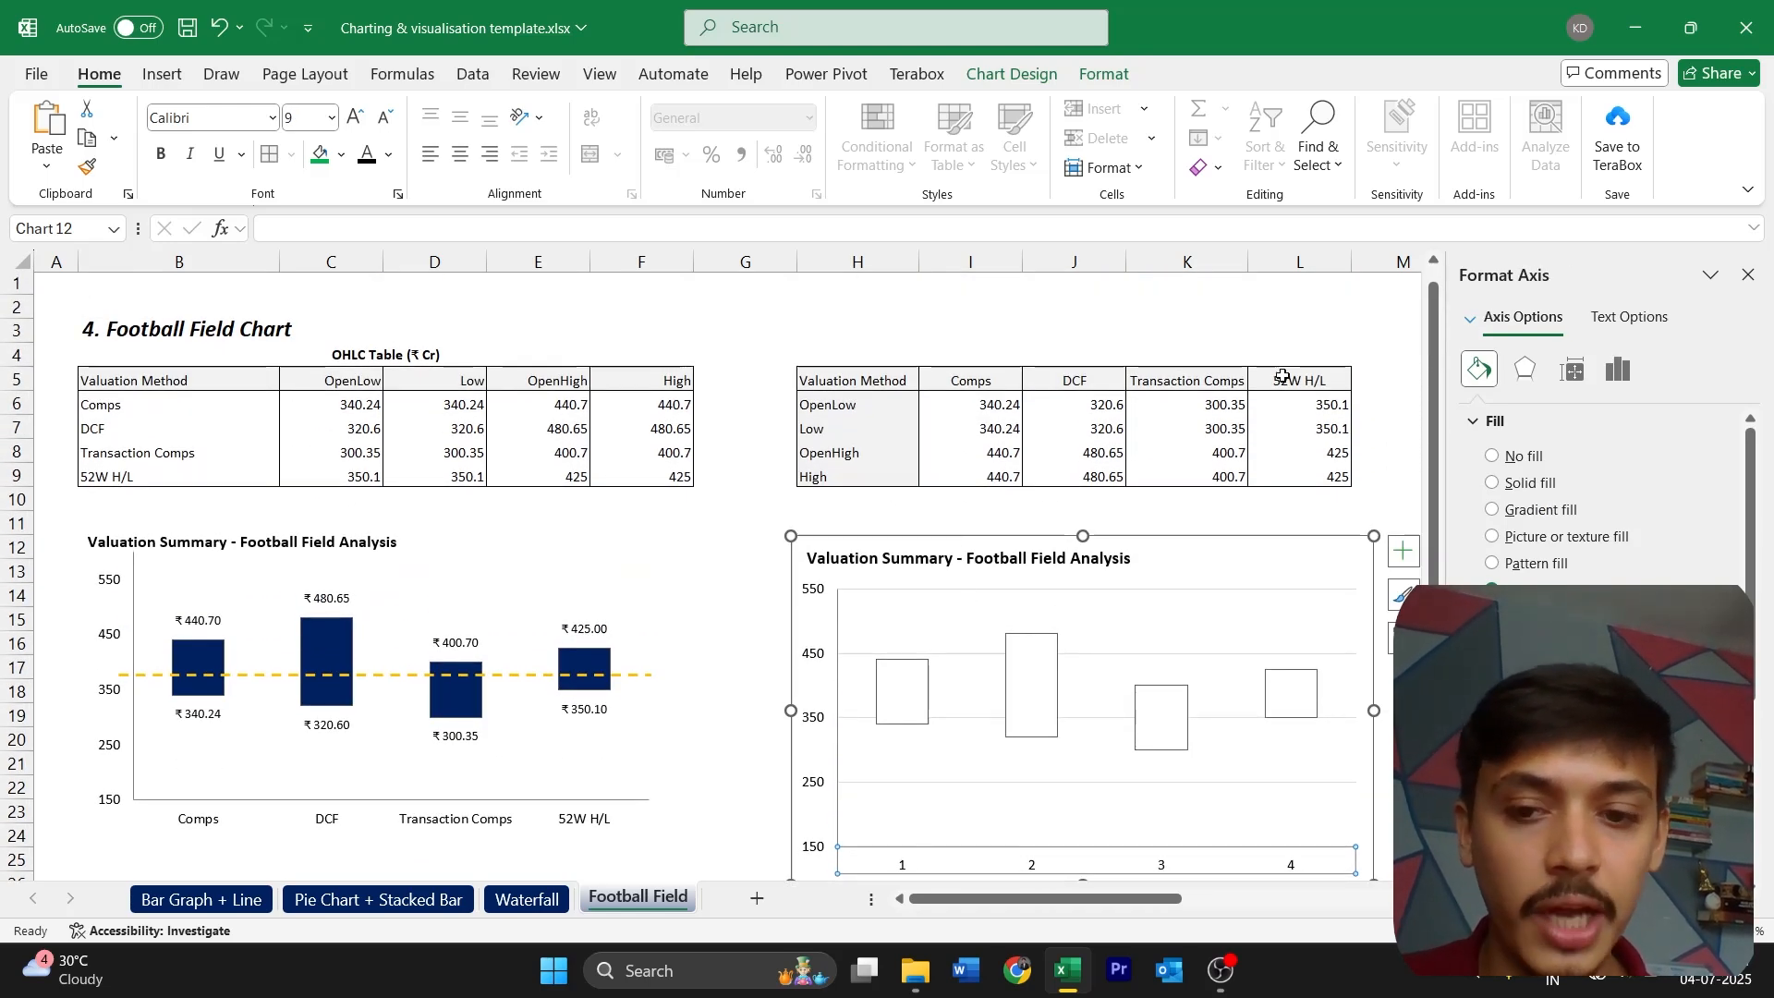
{"action": "scroll", "coordinate": [1284, 377], "scroll_direction": "down", "scroll_amount": 1}
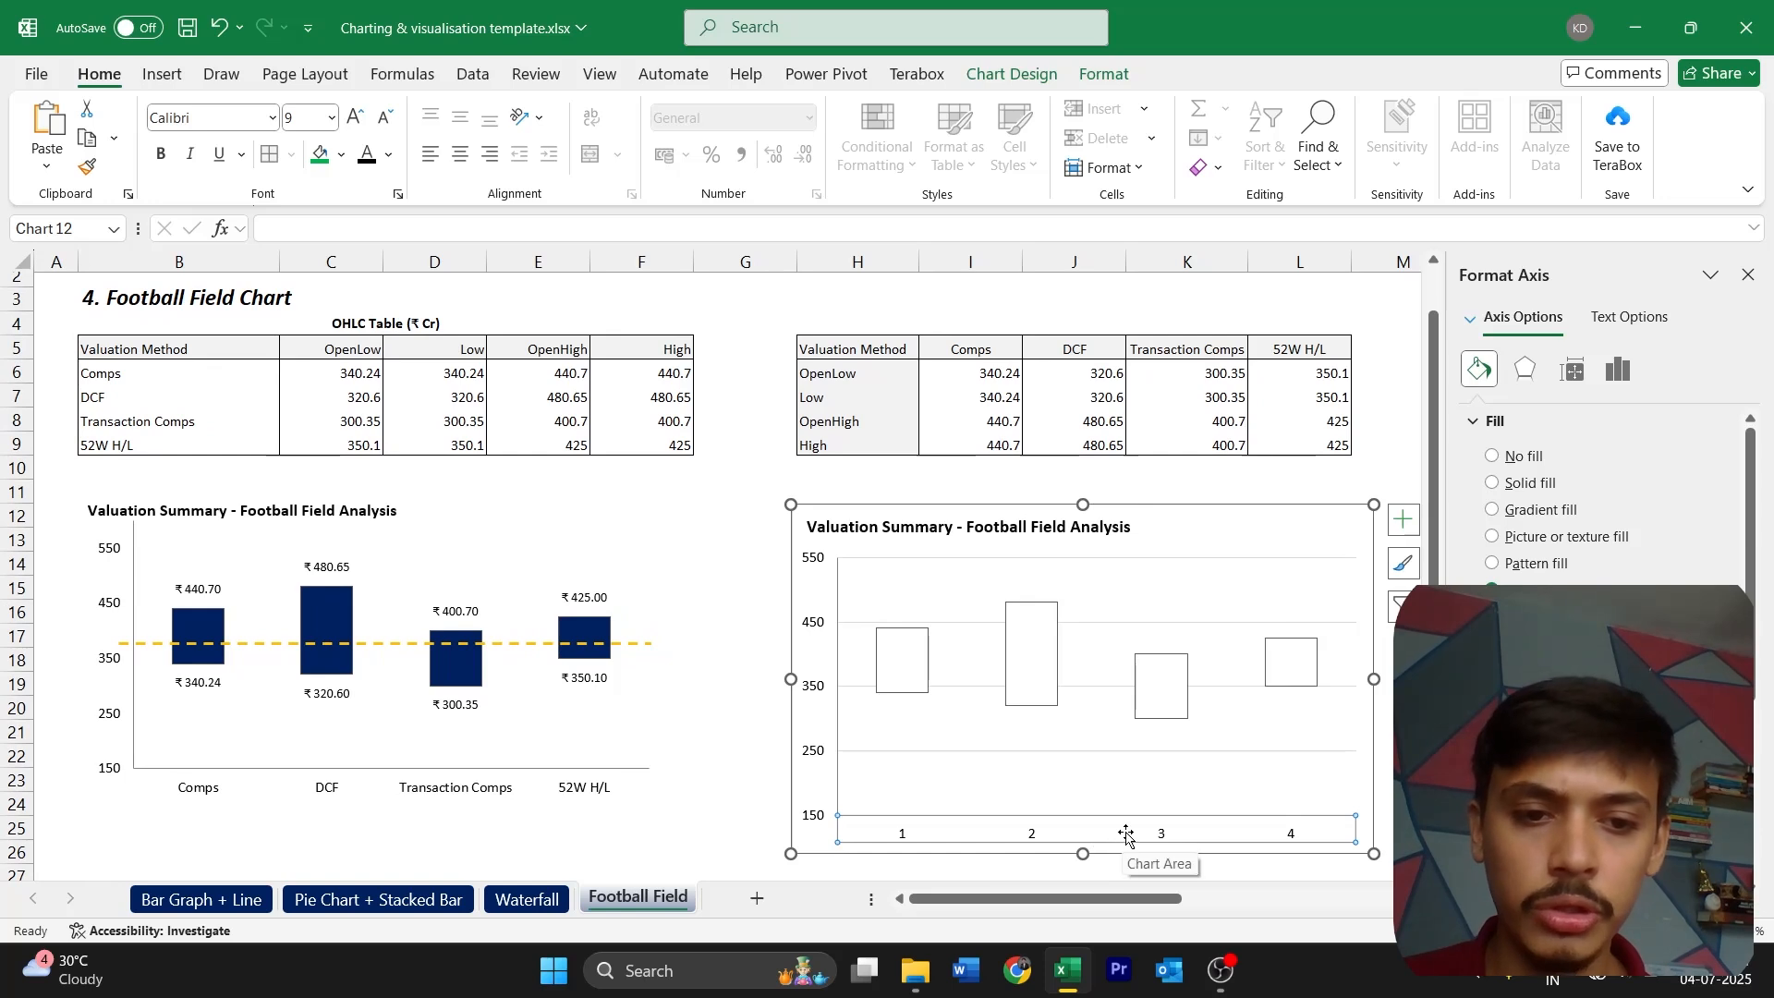
{"action": "right_click", "coordinate": [1126, 835]}
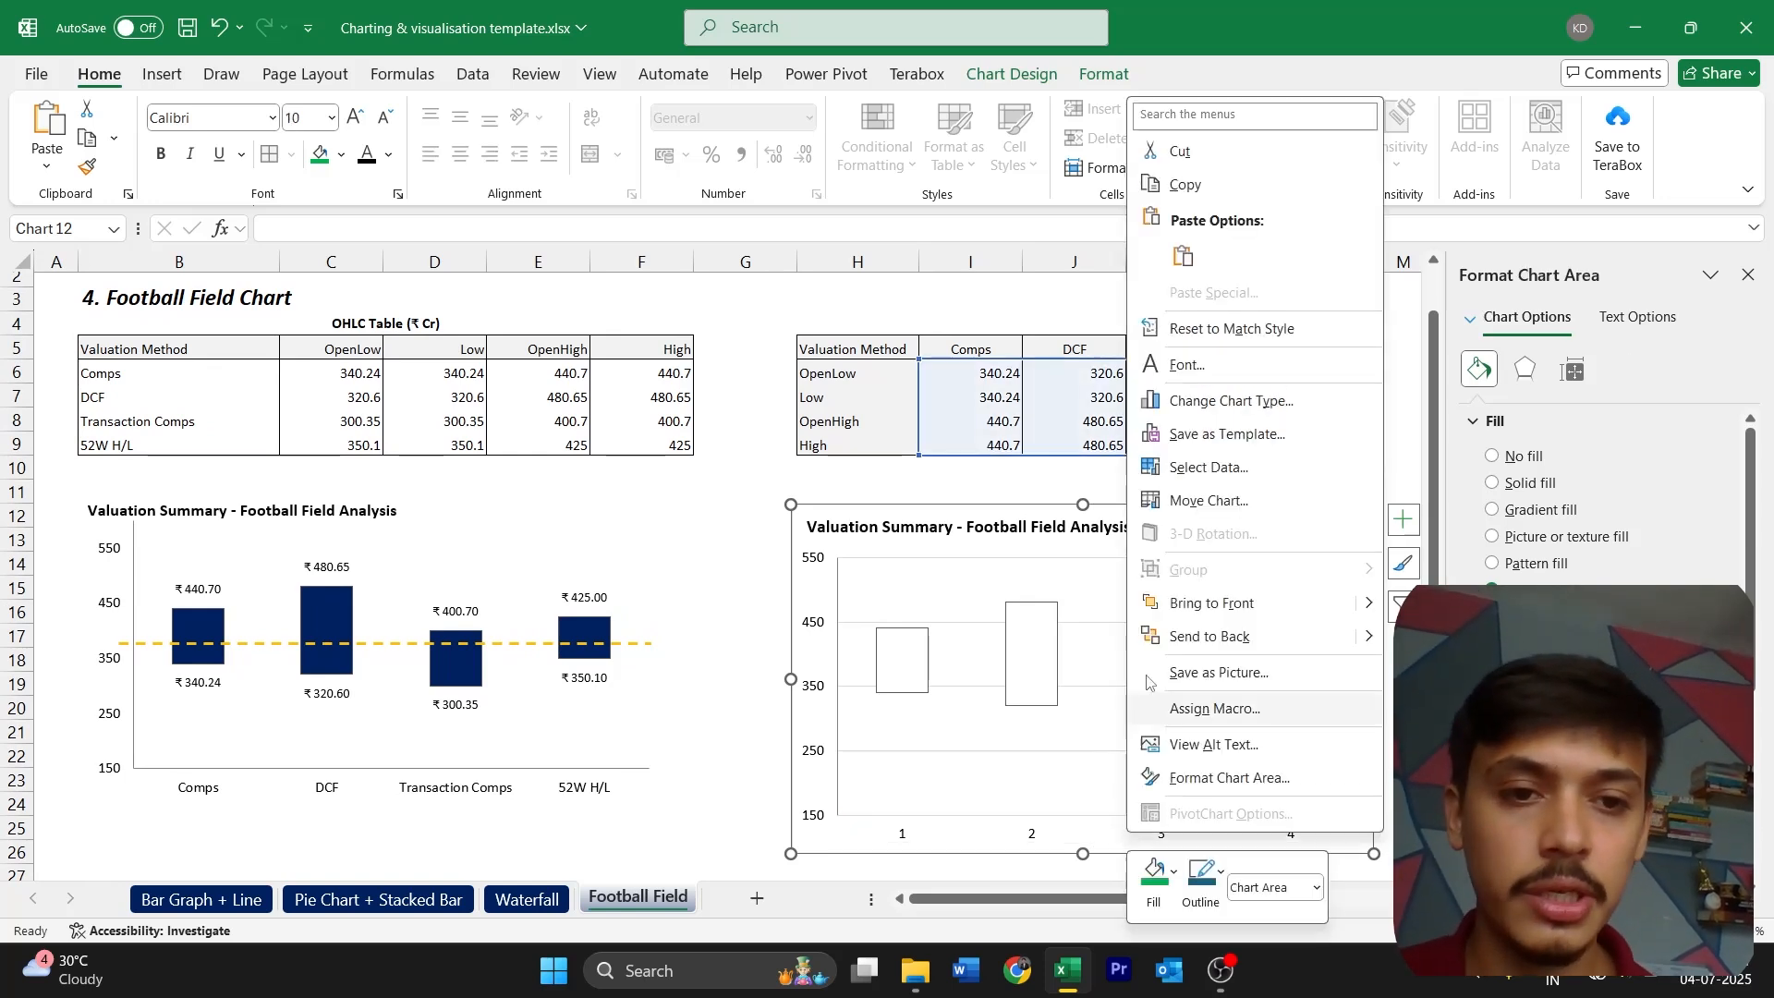
{"action": "left_click", "coordinate": [1211, 467]}
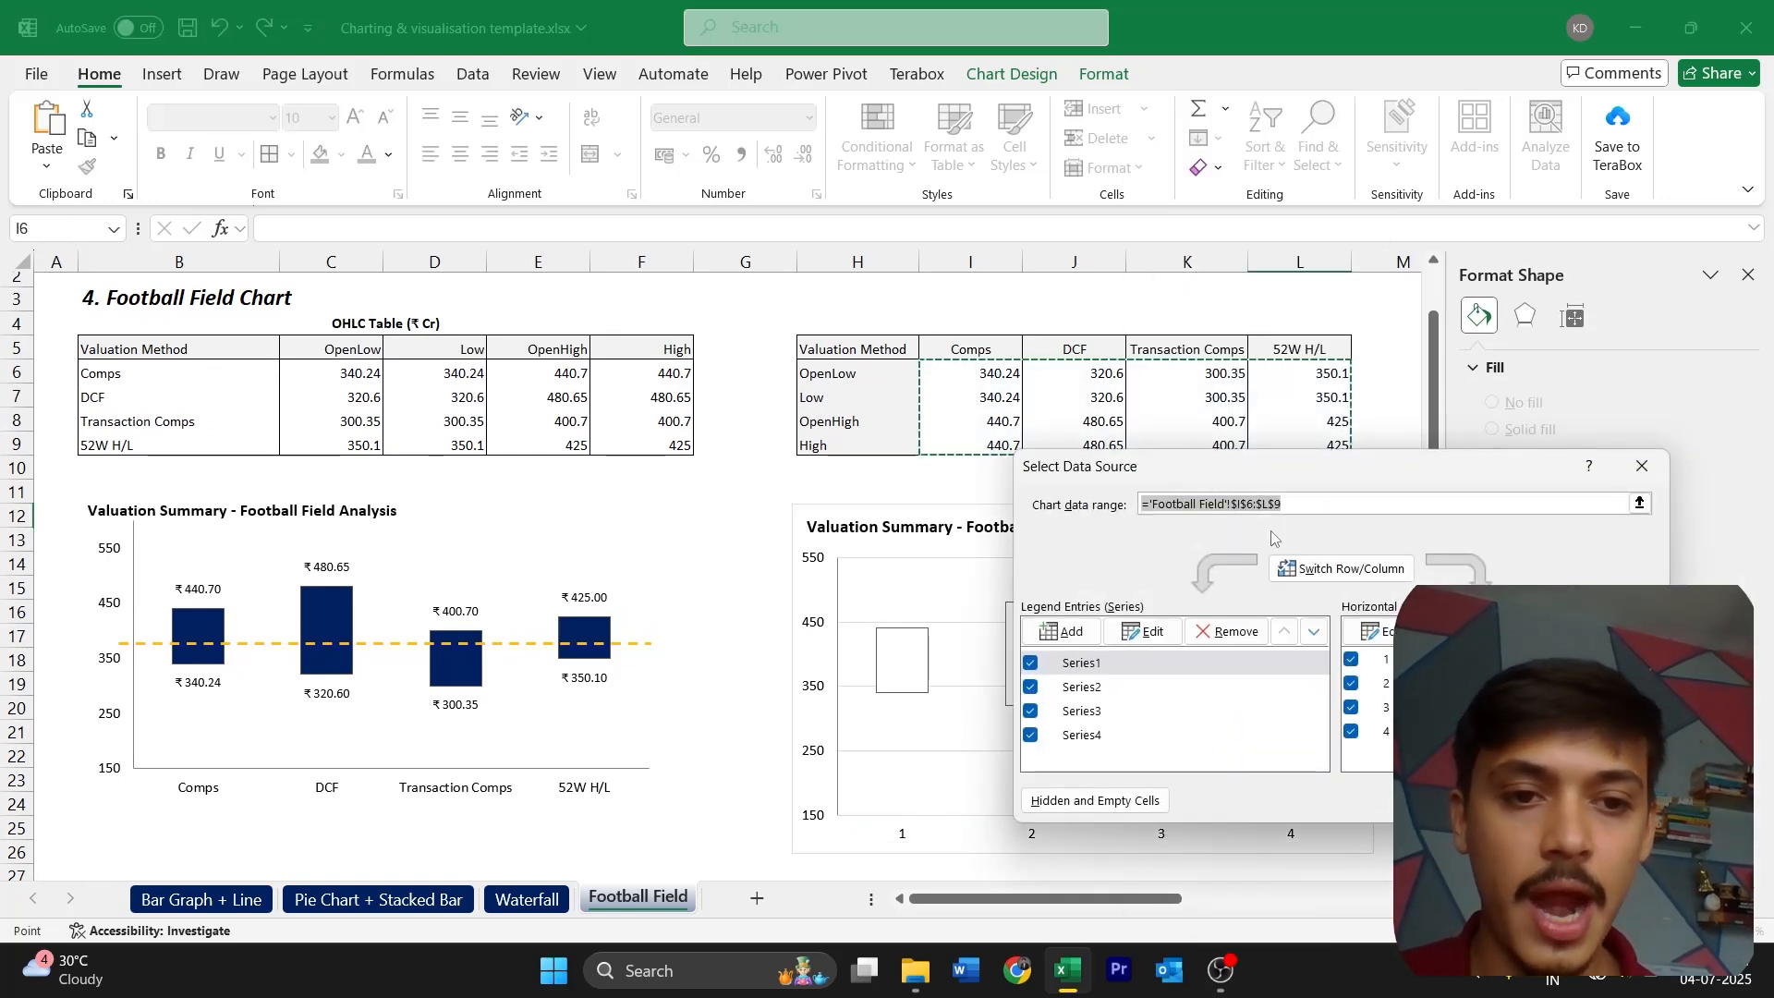
{"action": "left_click", "coordinate": [1374, 631]}
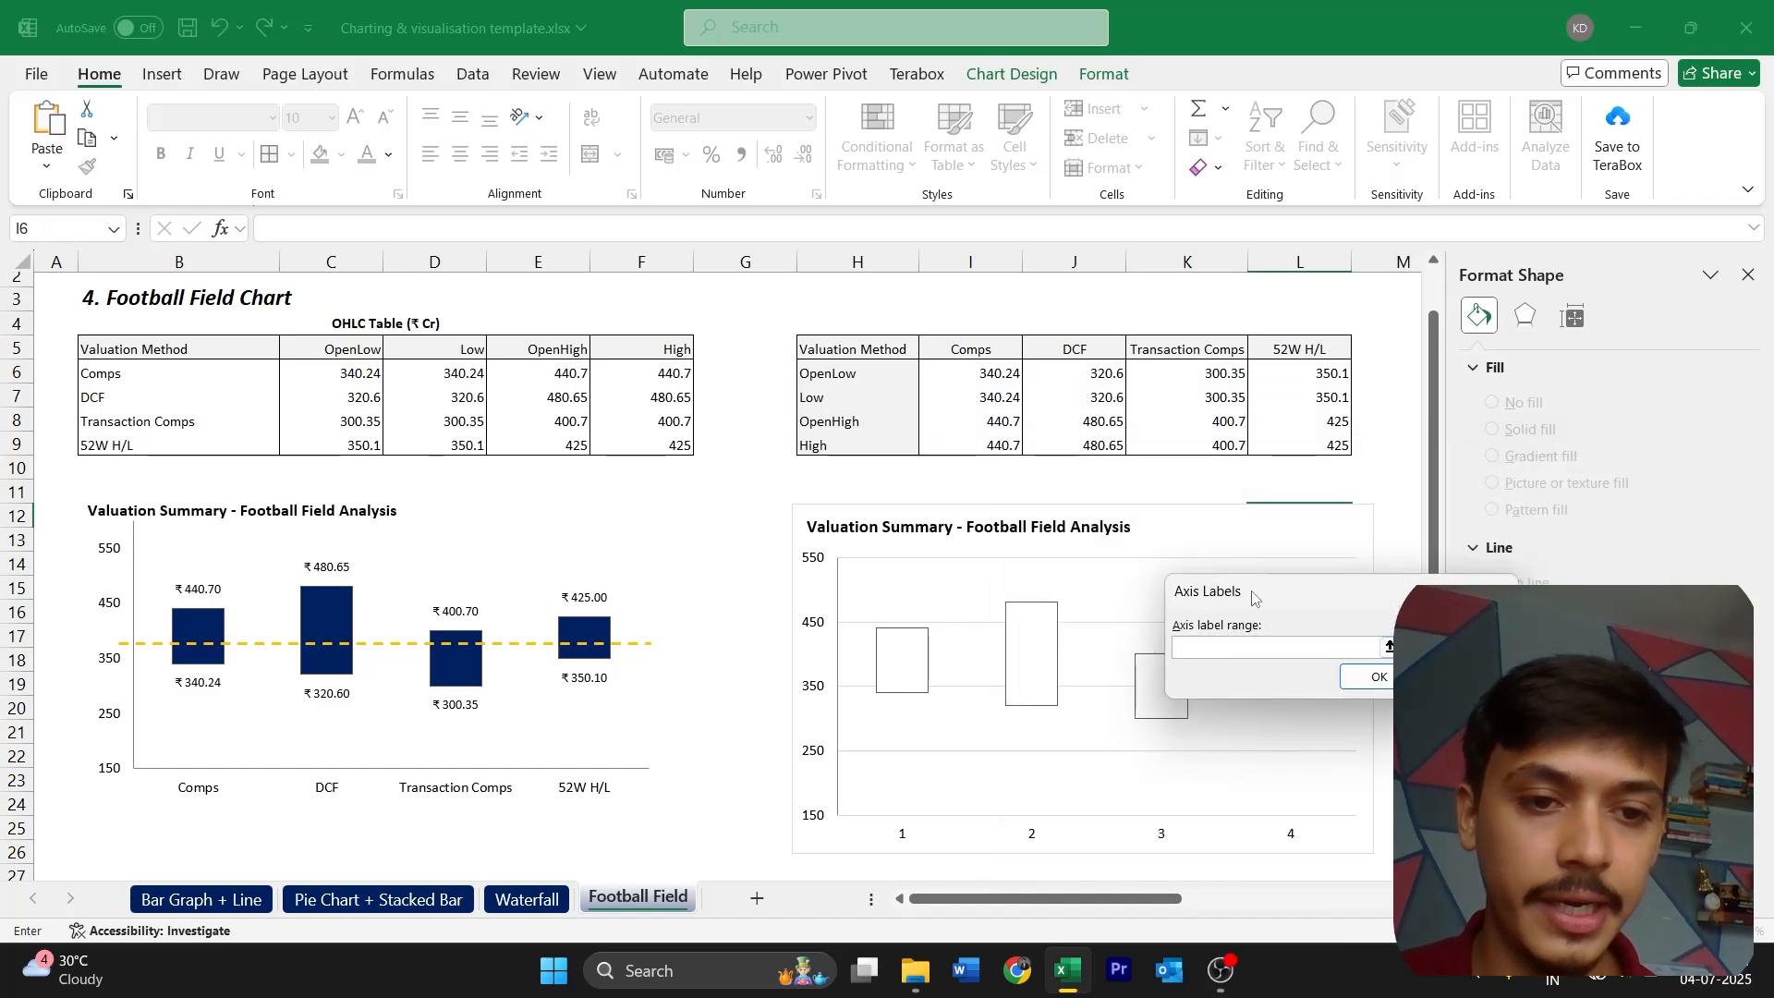
{"action": "left_click_drag", "start_coordinate": [985, 350], "coordinate": [1303, 350]}
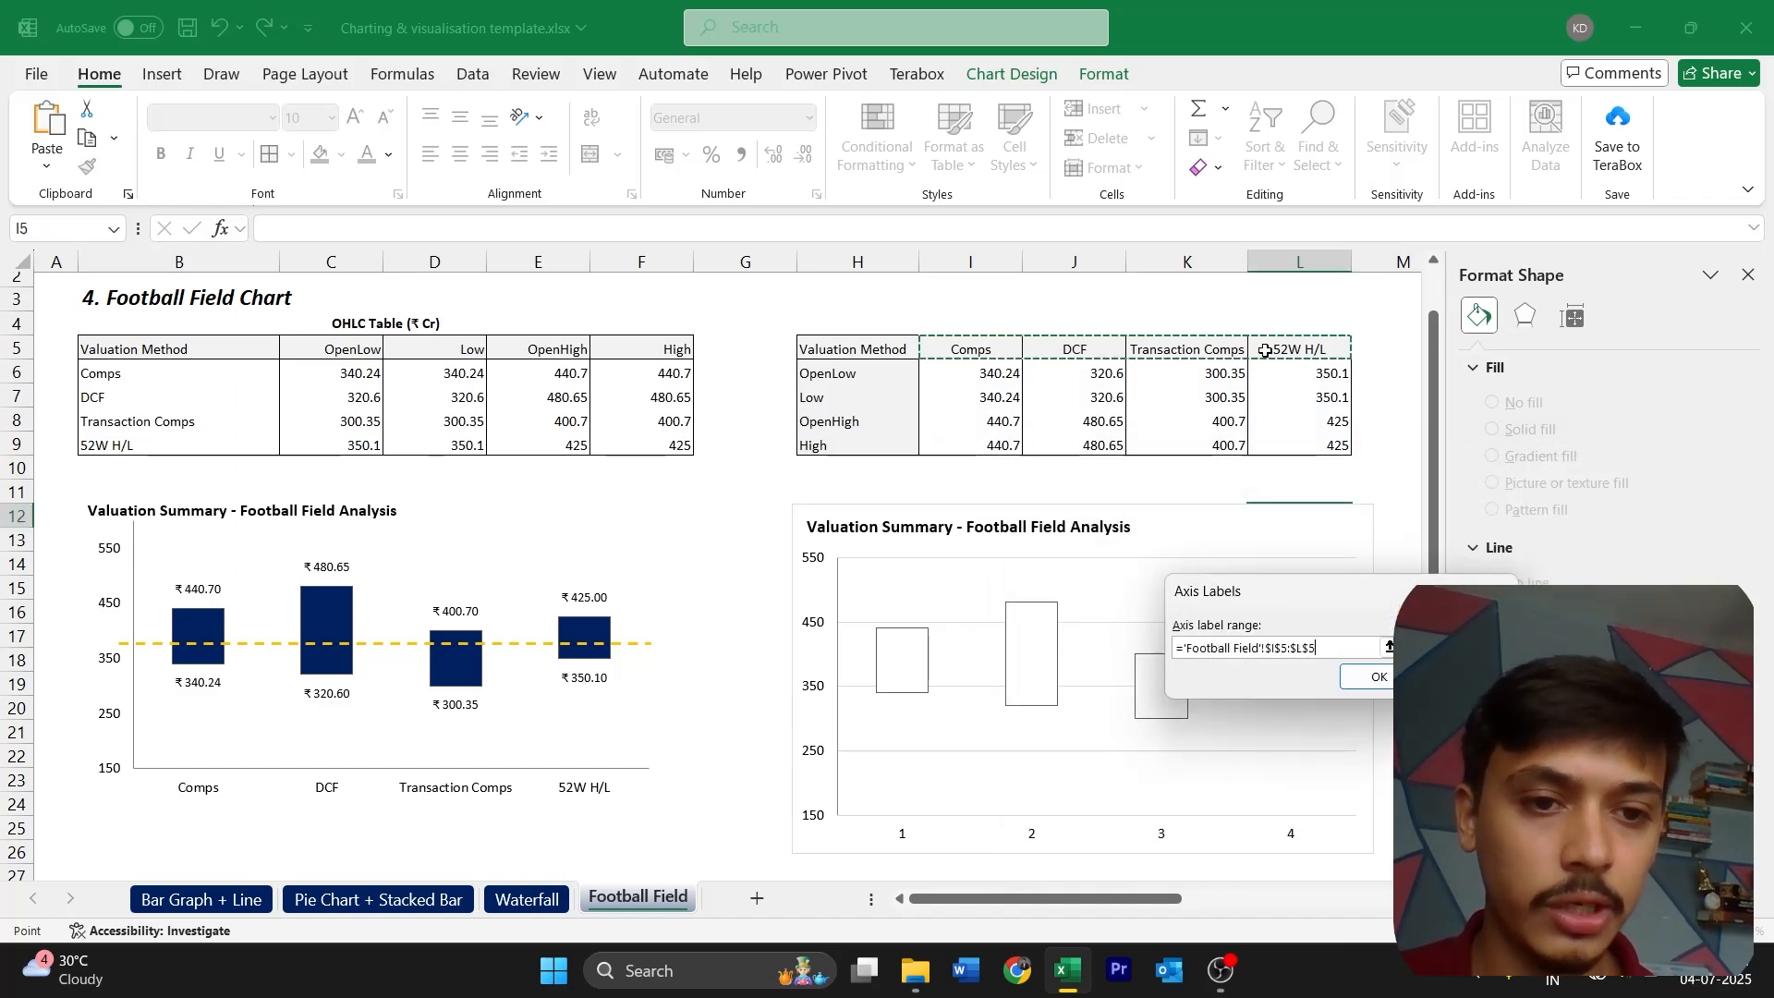
{"action": "left_click", "coordinate": [1376, 679]}
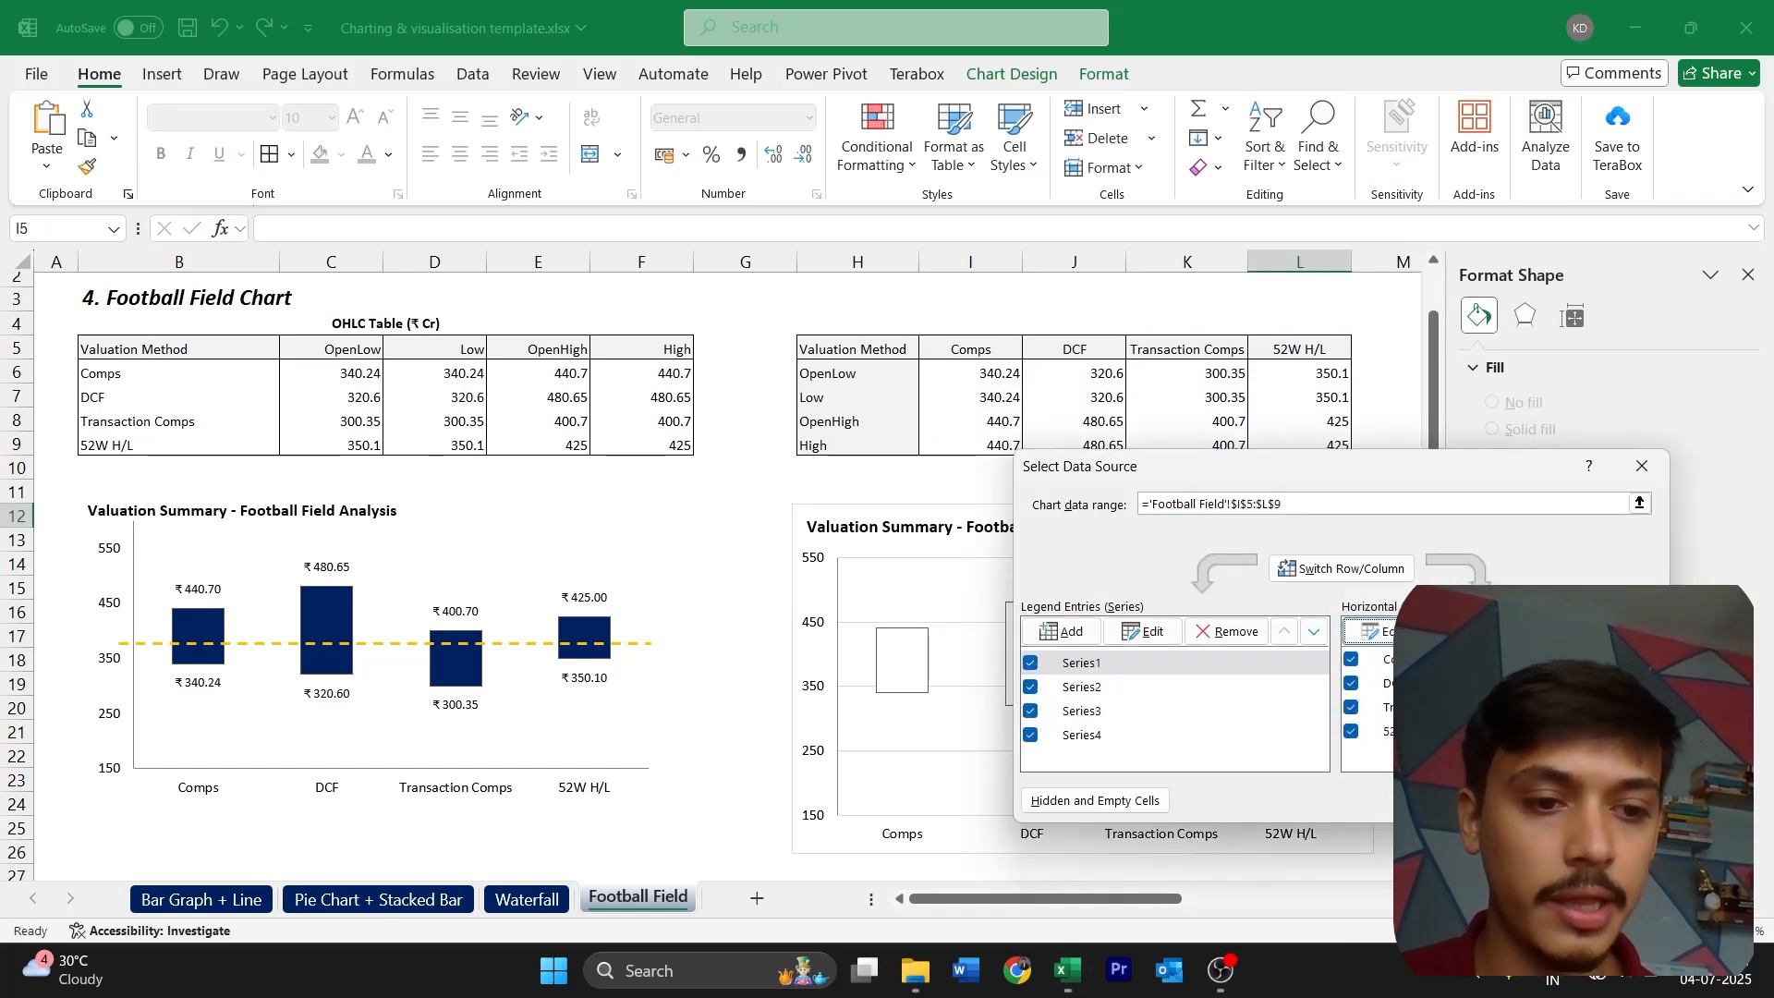
{"action": "key", "text": "Return"}
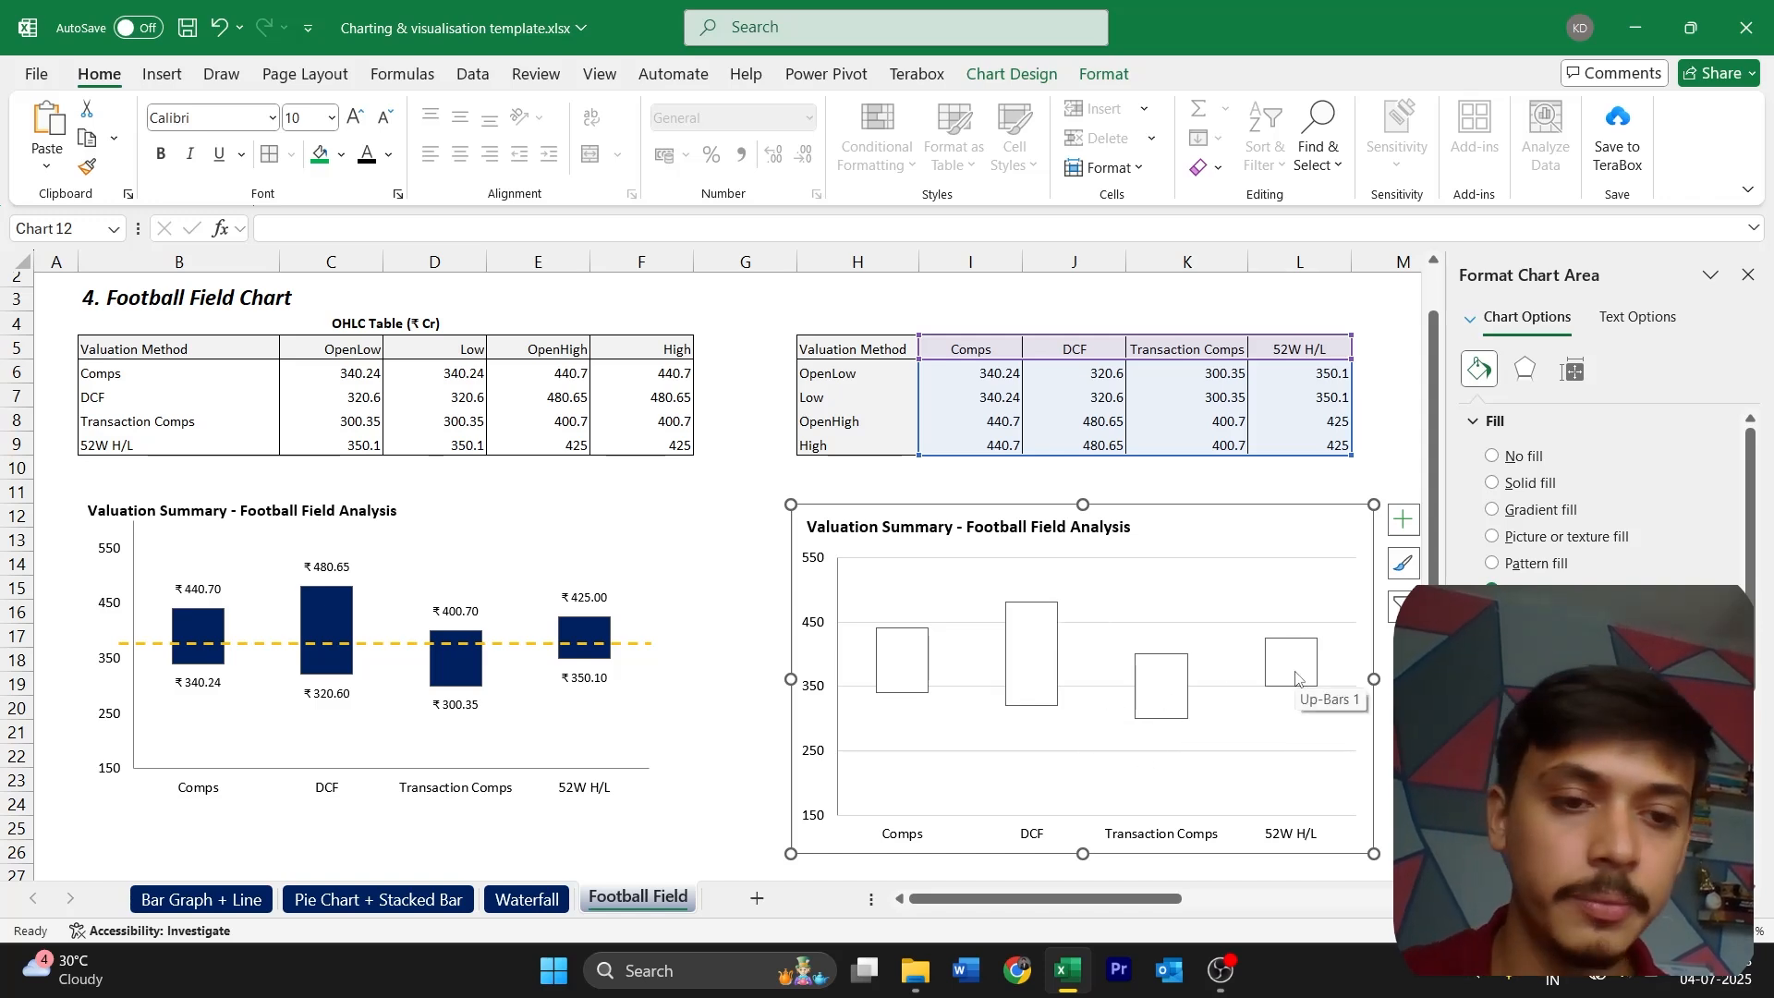
Delete the new chart's major gridlines and give its horizontal axis a grey line
{"action": "left_click", "coordinate": [983, 754]}
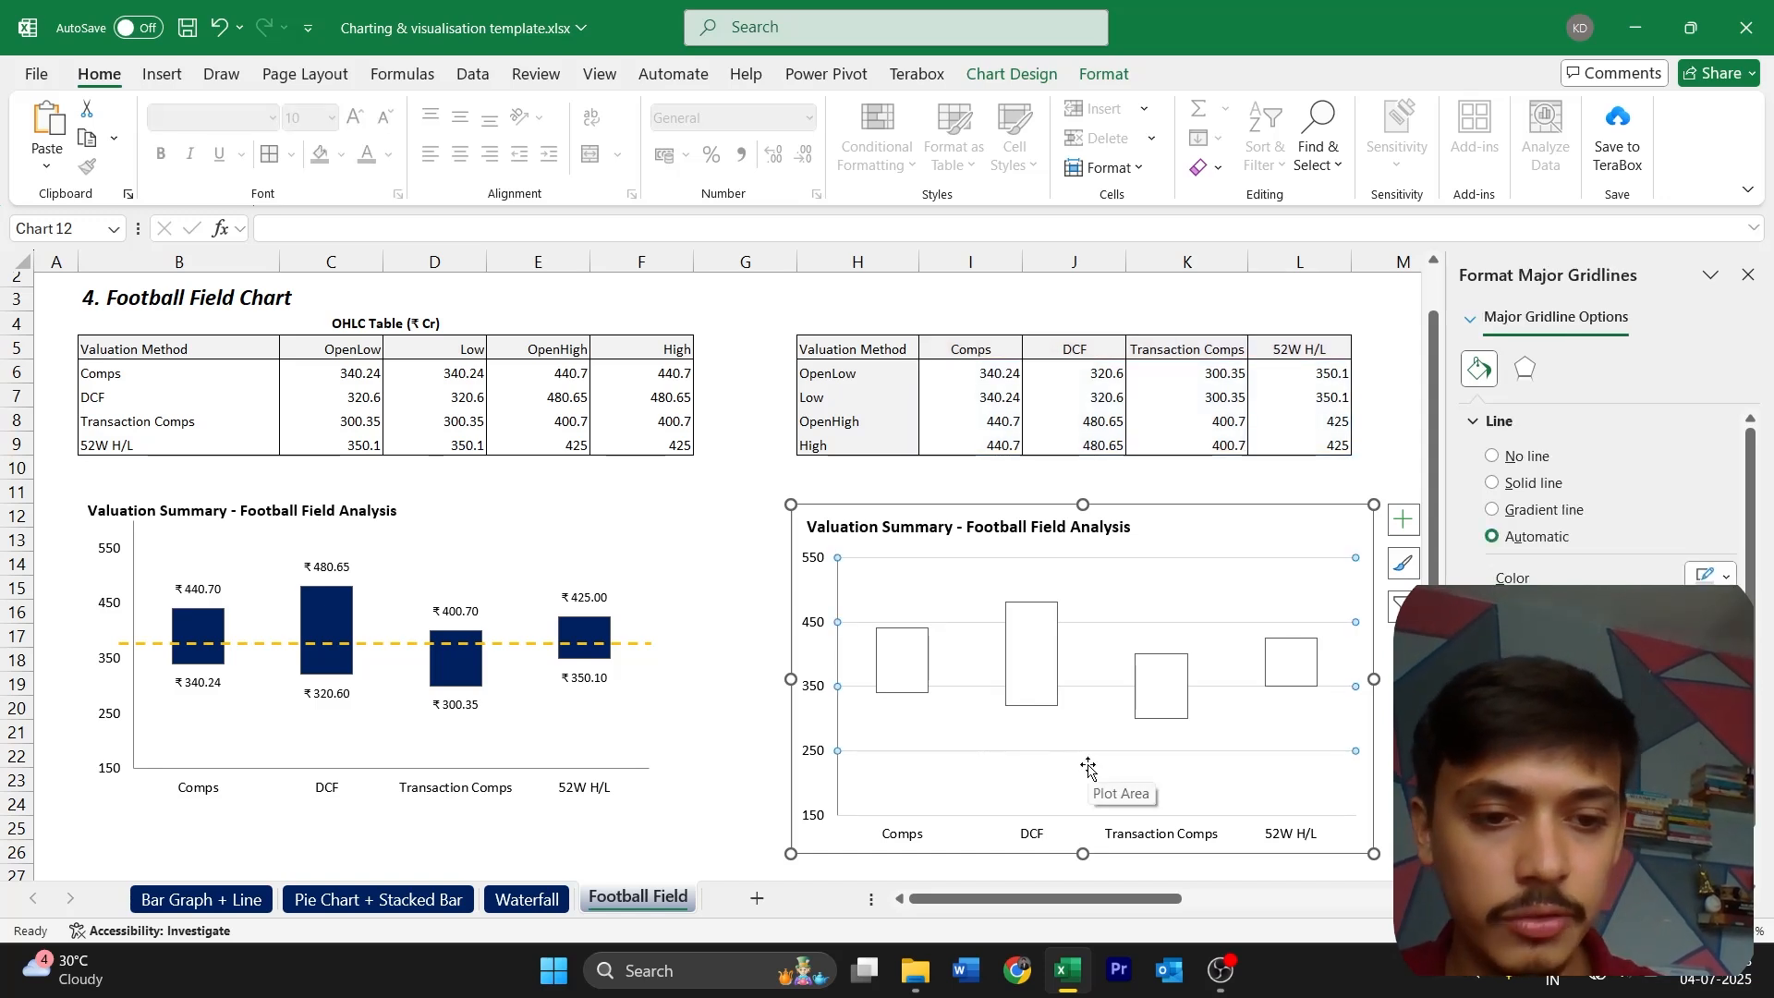
{"action": "key", "text": "Delete"}
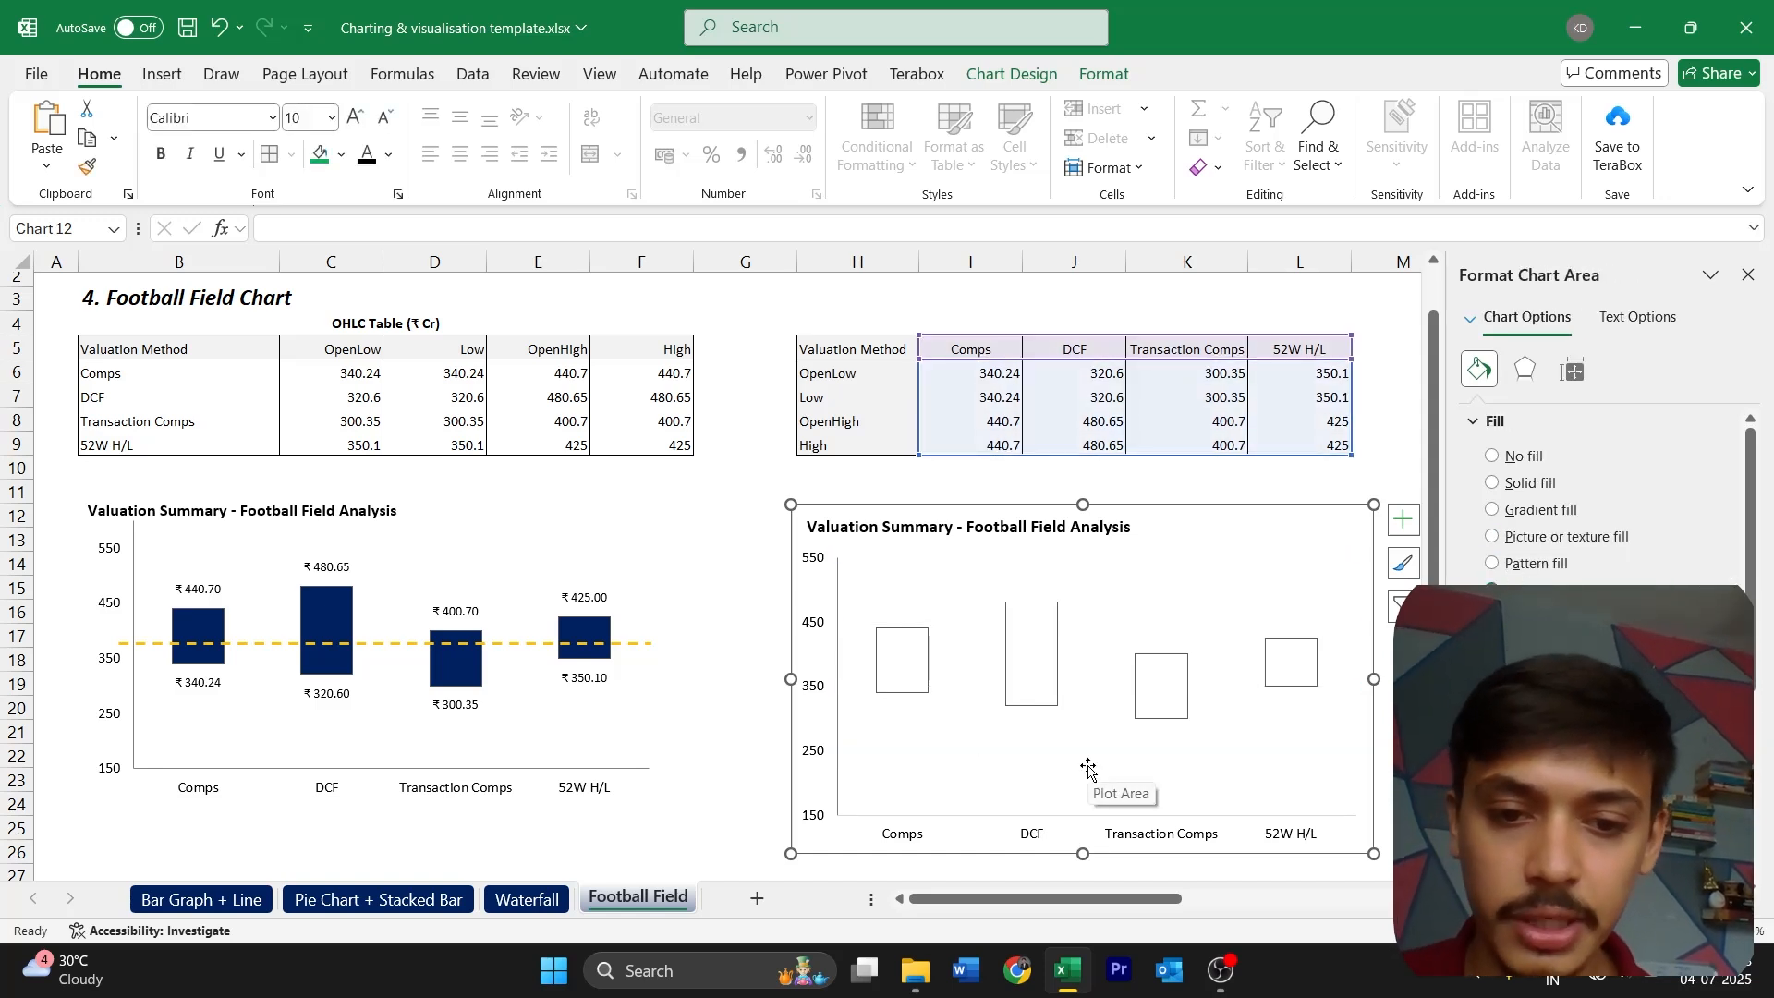
{"action": "left_click", "coordinate": [1042, 838]}
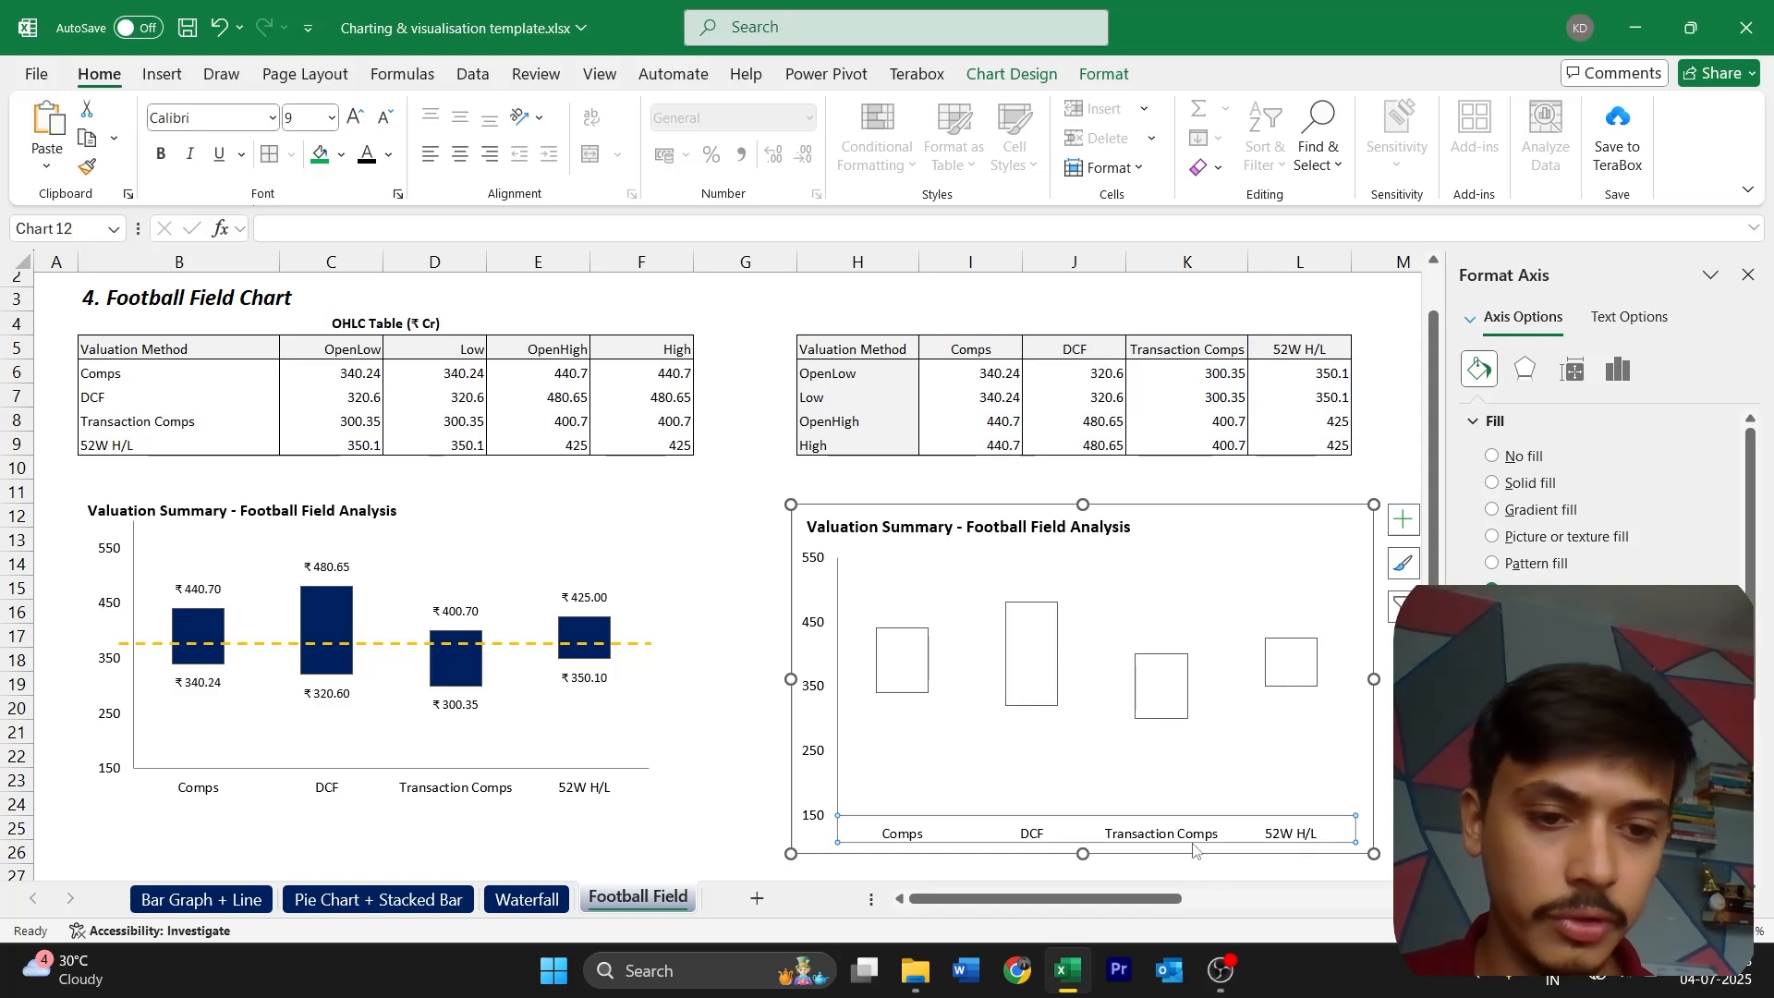
{"action": "left_click", "coordinate": [1720, 829]}
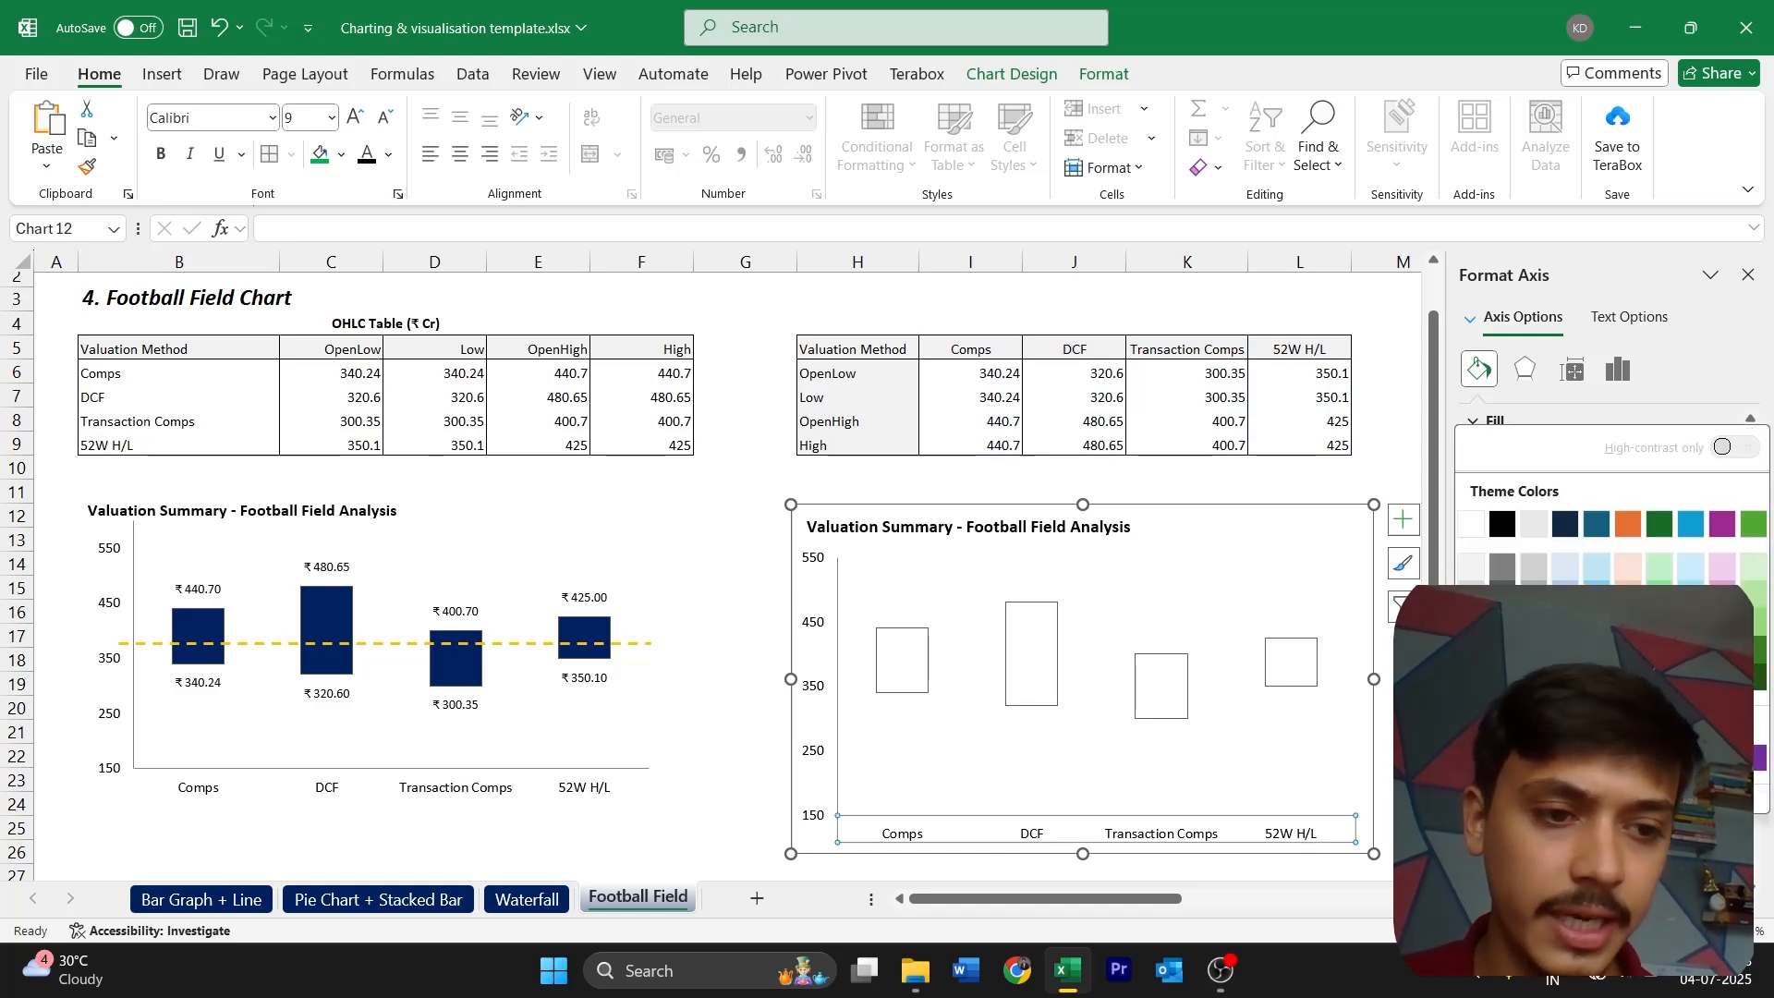
{"action": "left_click", "coordinate": [1502, 624]}
Remove the border around the new chart and deselect the chart
{"action": "left_click", "coordinate": [1371, 775]}
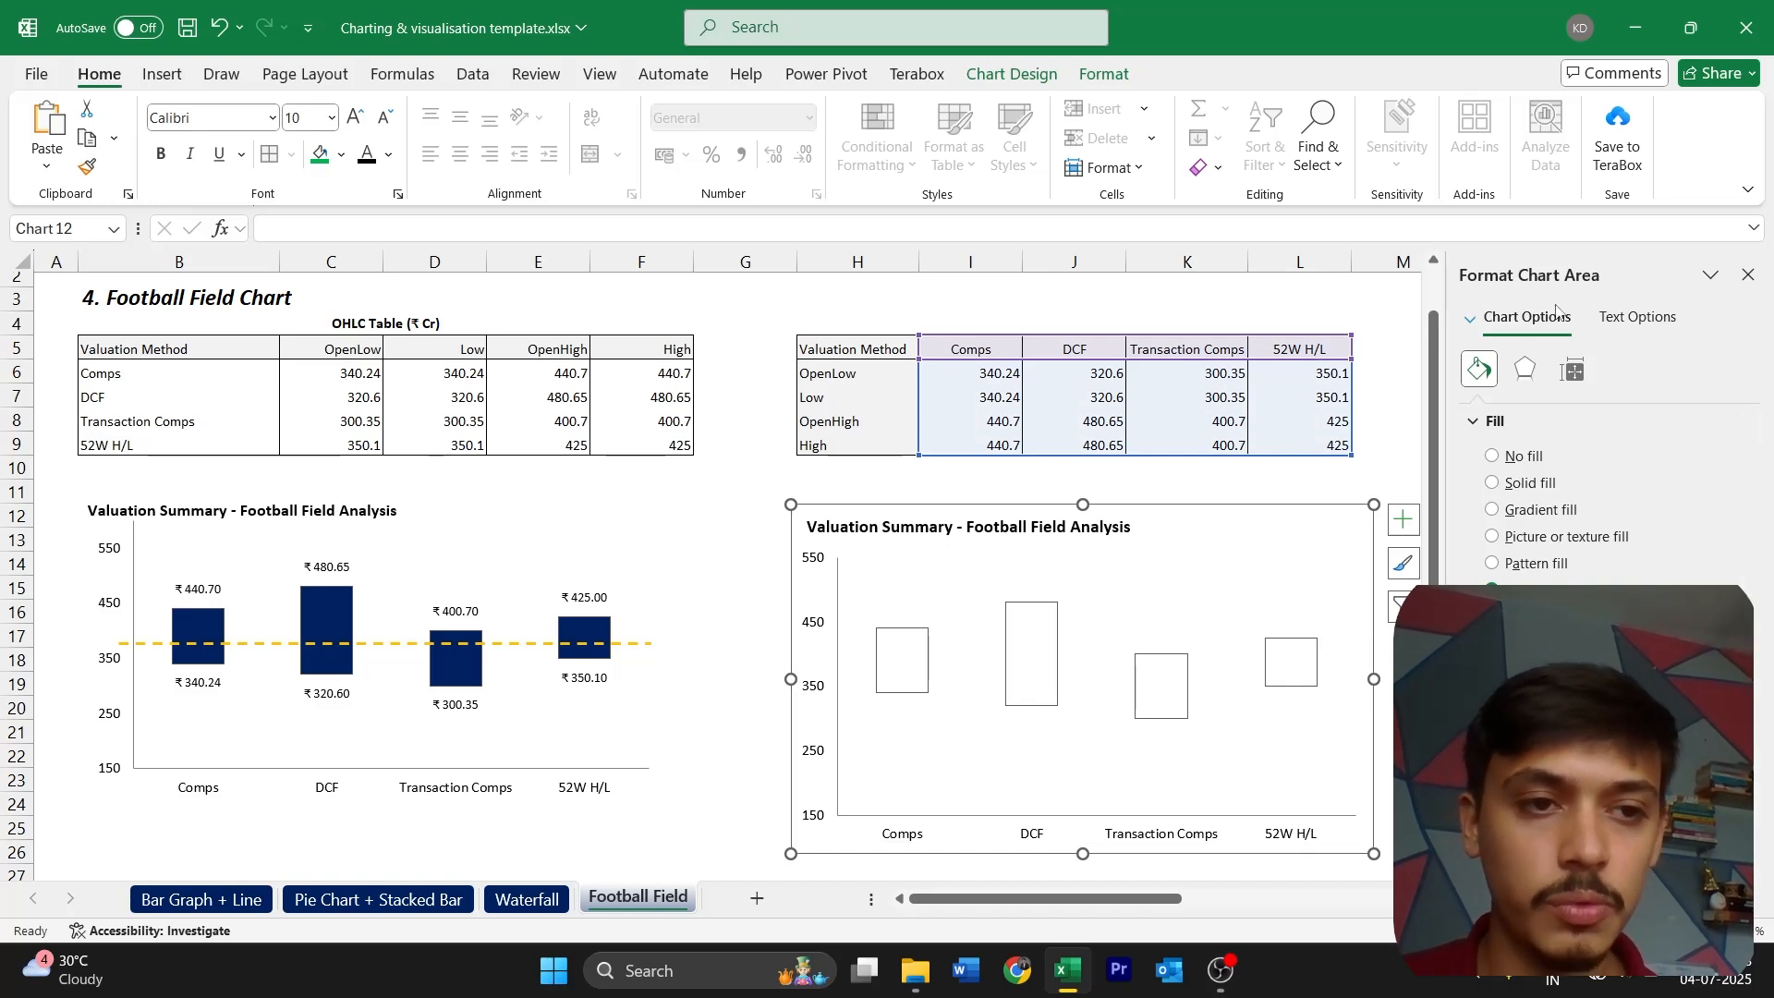
{"action": "left_click", "coordinate": [1354, 491]}
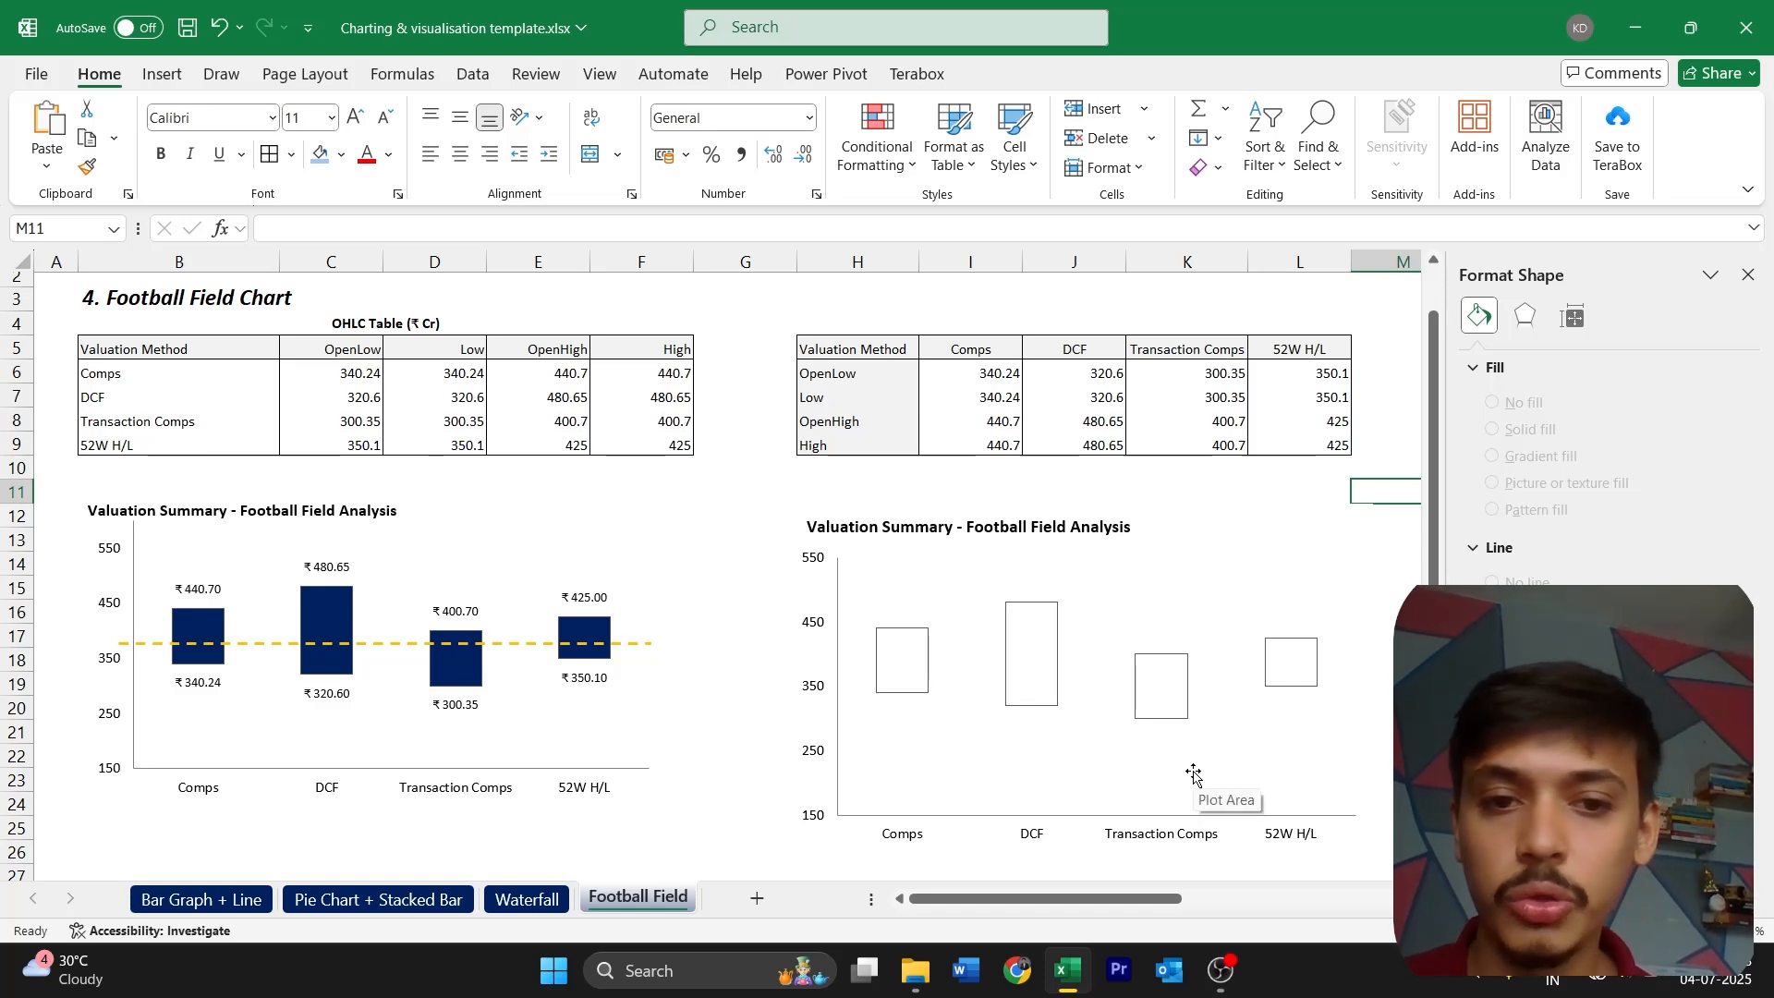
Fill the new chart's up bars with the standard dark blue
{"action": "left_click", "coordinate": [911, 682]}
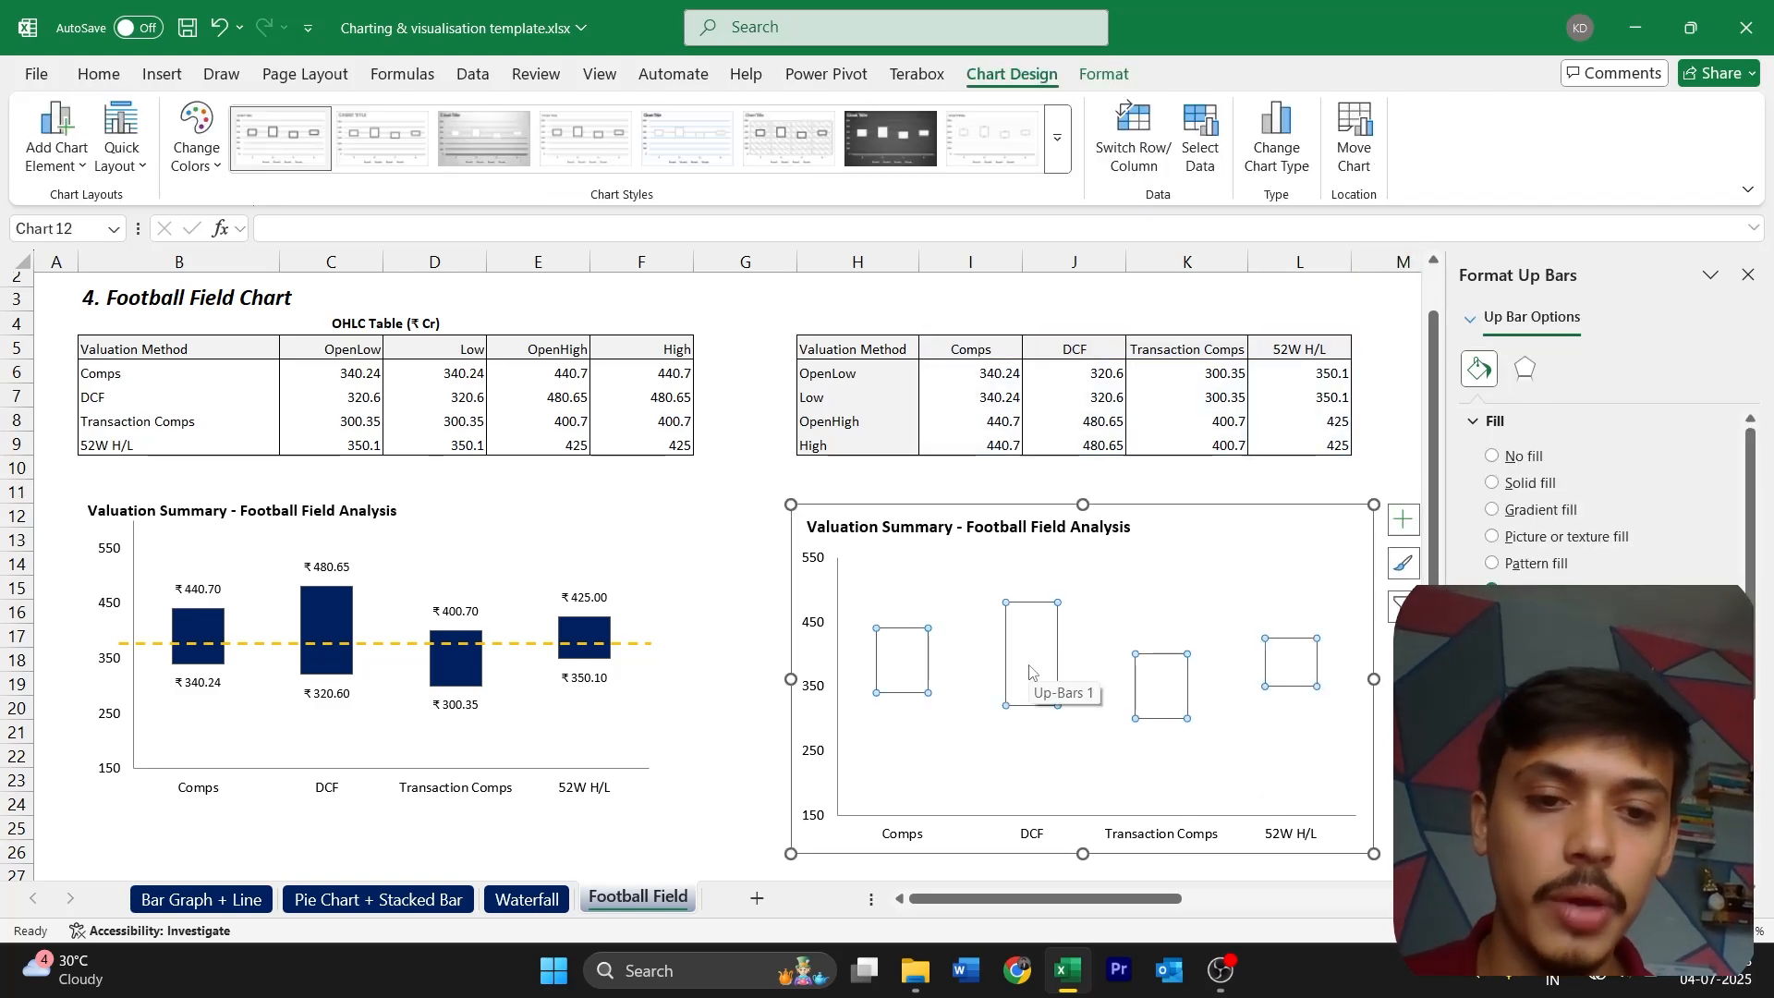
{"action": "left_click", "coordinate": [911, 653]}
{"action": "left_click", "coordinate": [915, 682]}
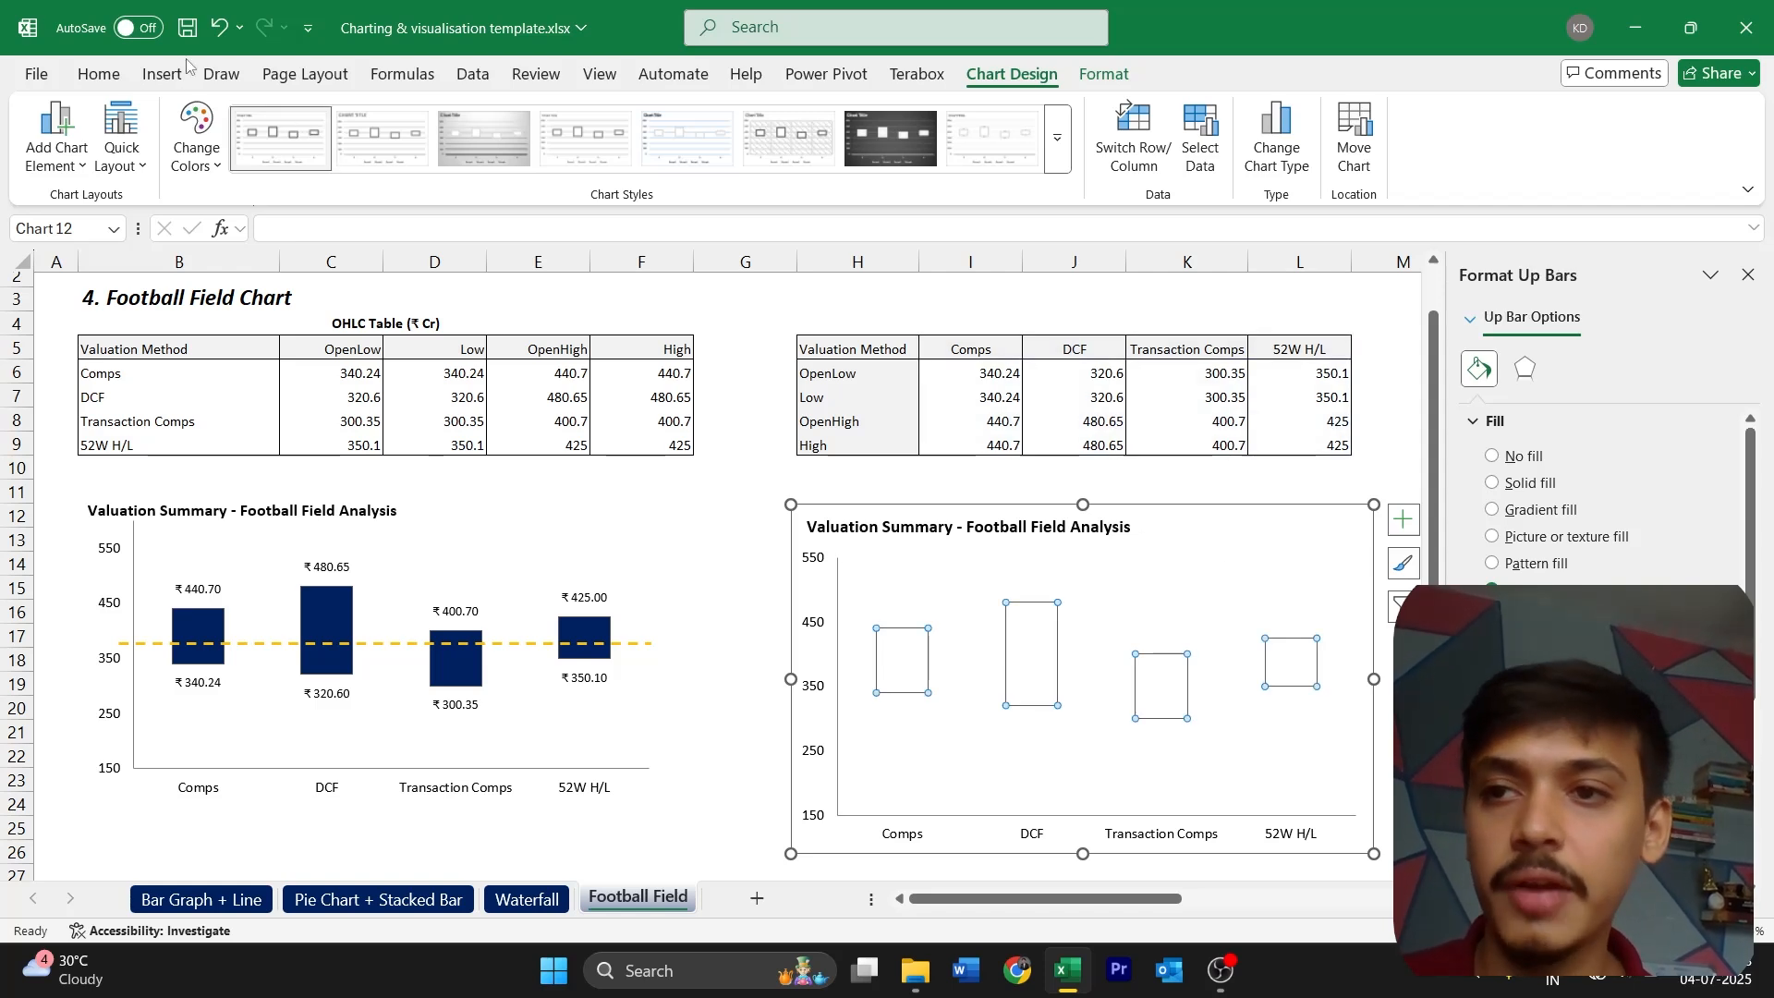
{"action": "left_click", "coordinate": [100, 74]}
{"action": "left_click", "coordinate": [342, 154]}
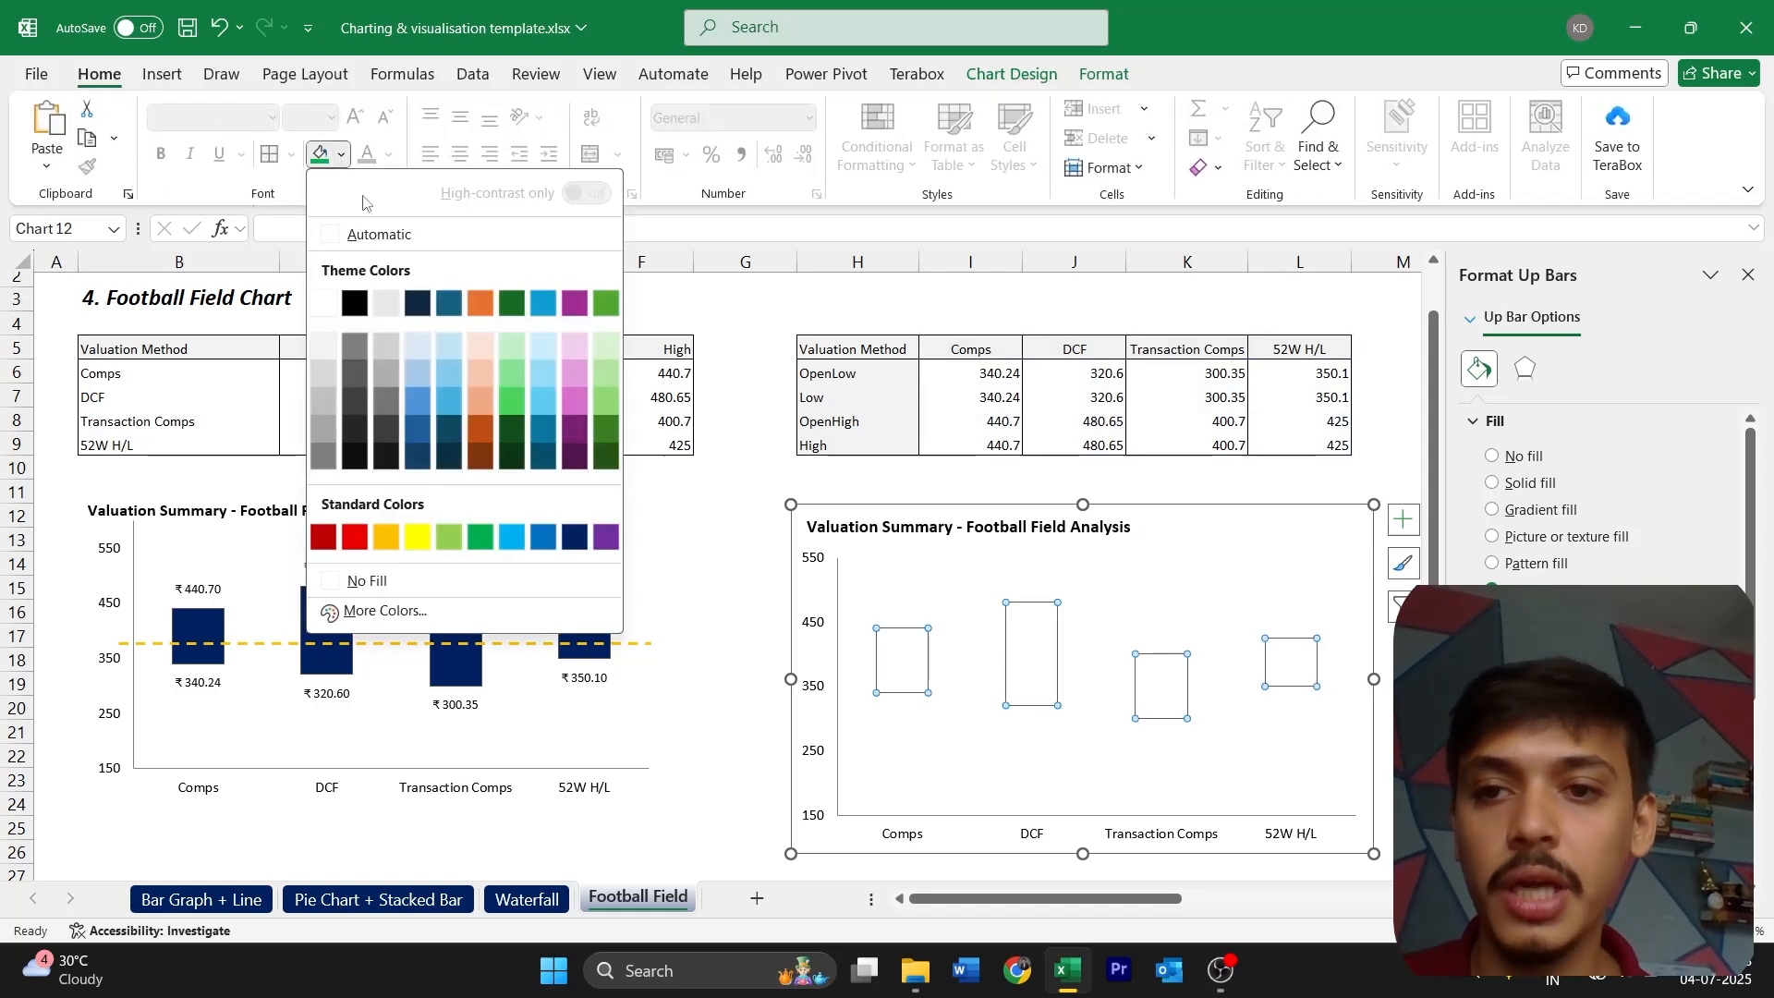
{"action": "left_click", "coordinate": [576, 534]}
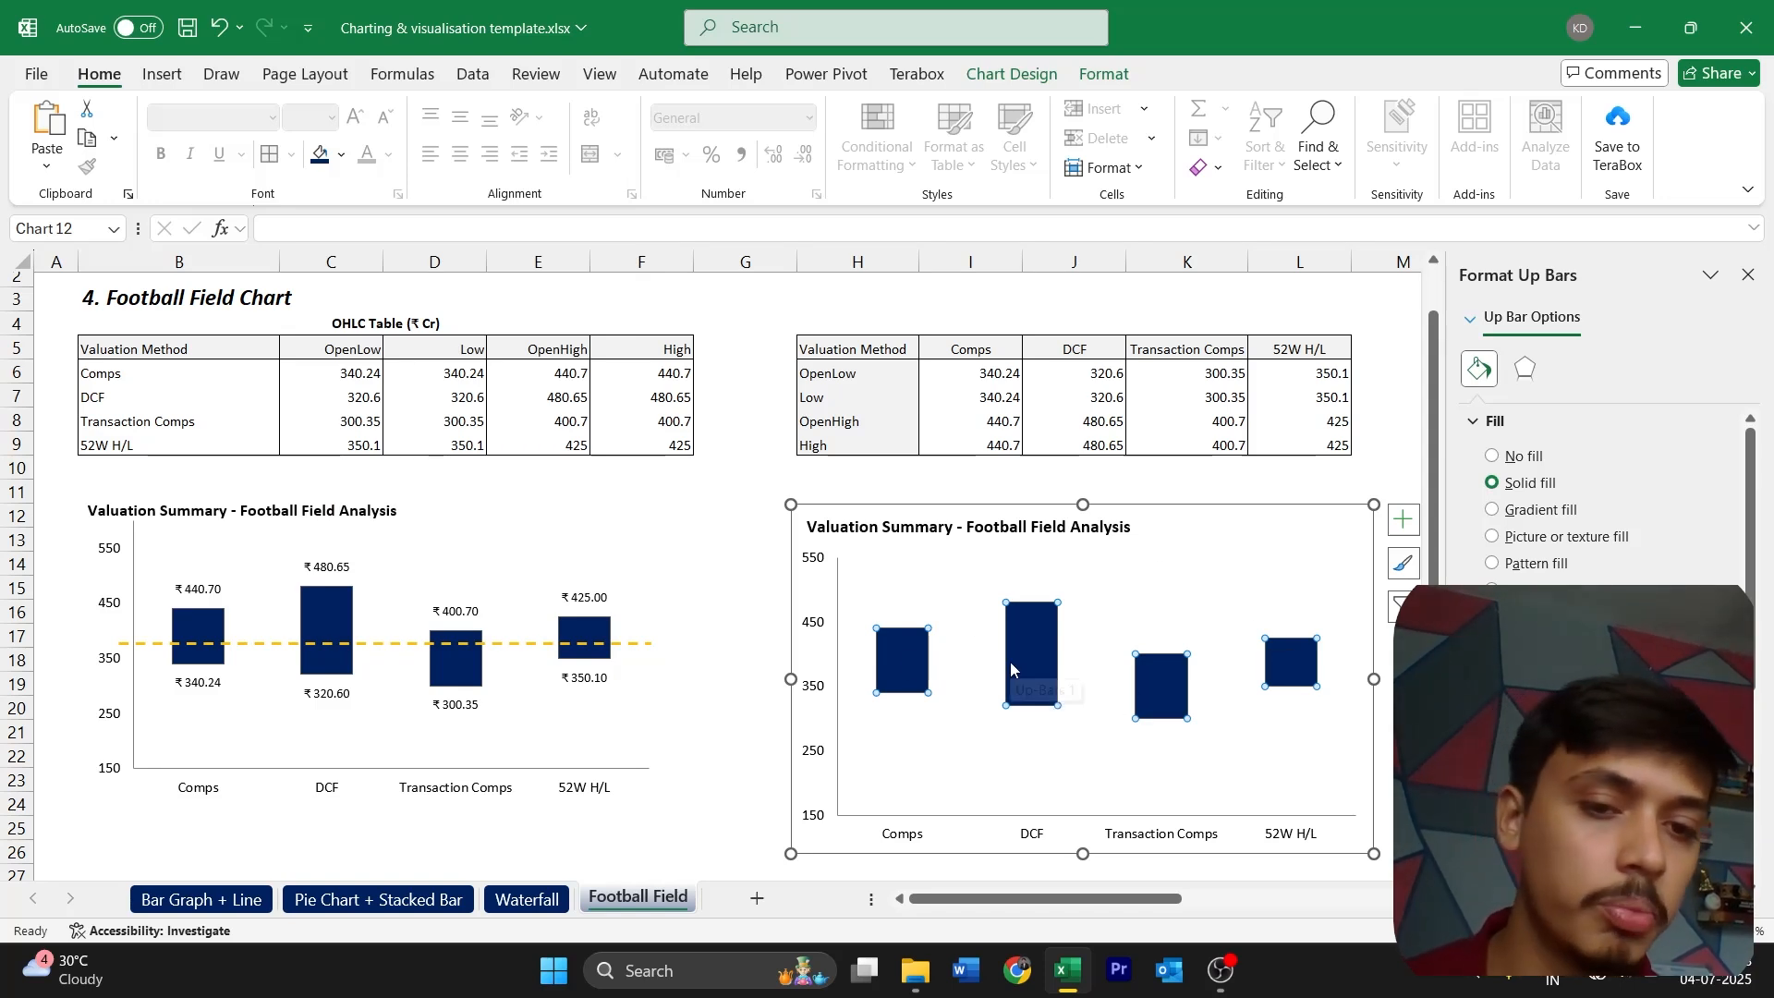
Add data labels showing the values of the High series and position them above the bars
{"action": "left_click", "coordinate": [904, 629]}
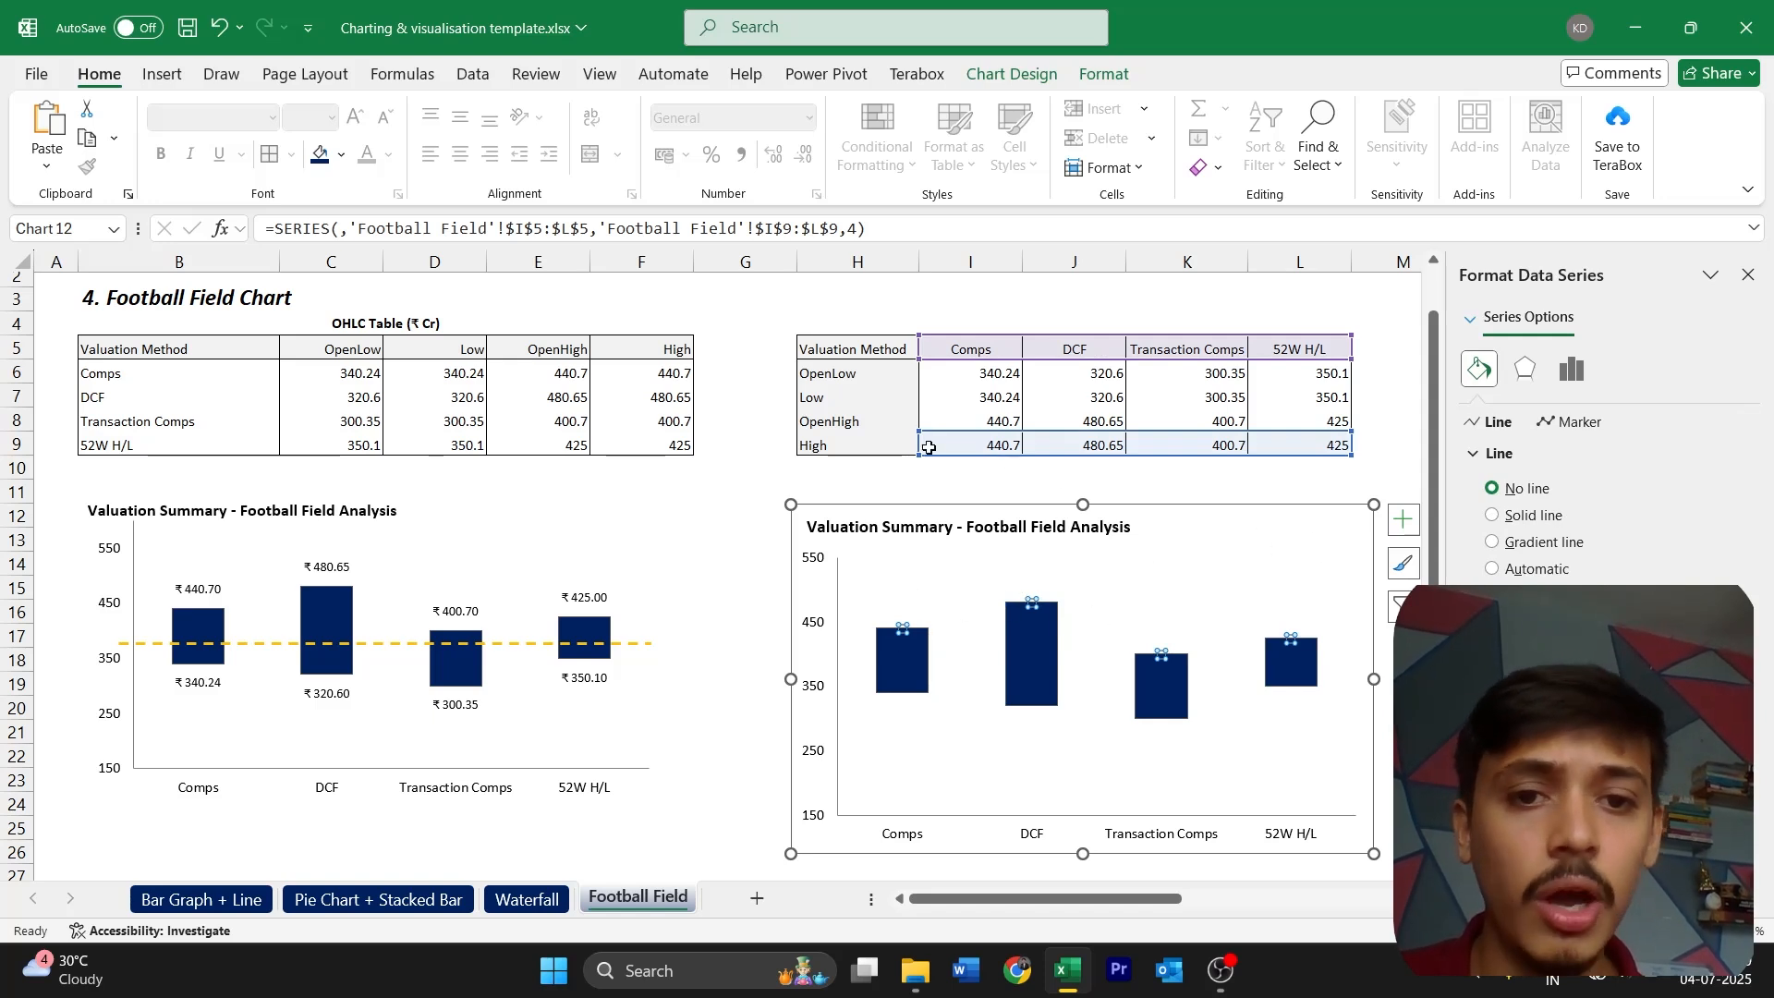
{"action": "left_click", "coordinate": [1403, 520]}
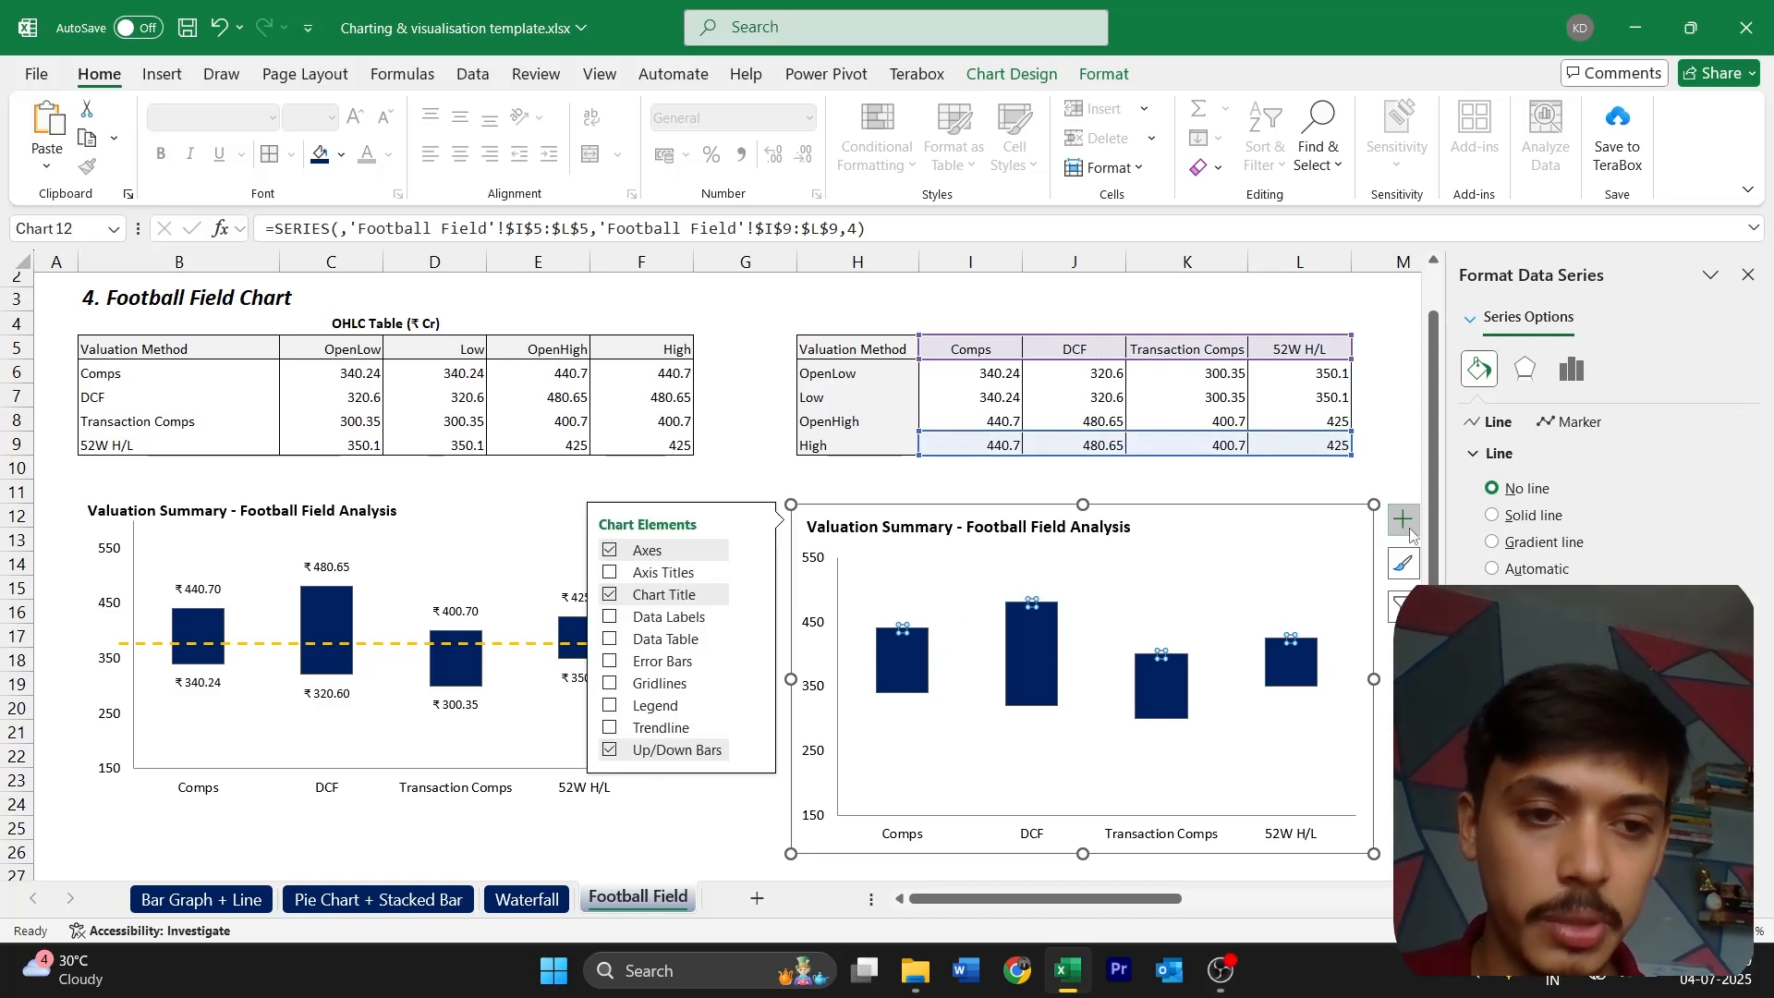
{"action": "left_click", "coordinate": [664, 619]}
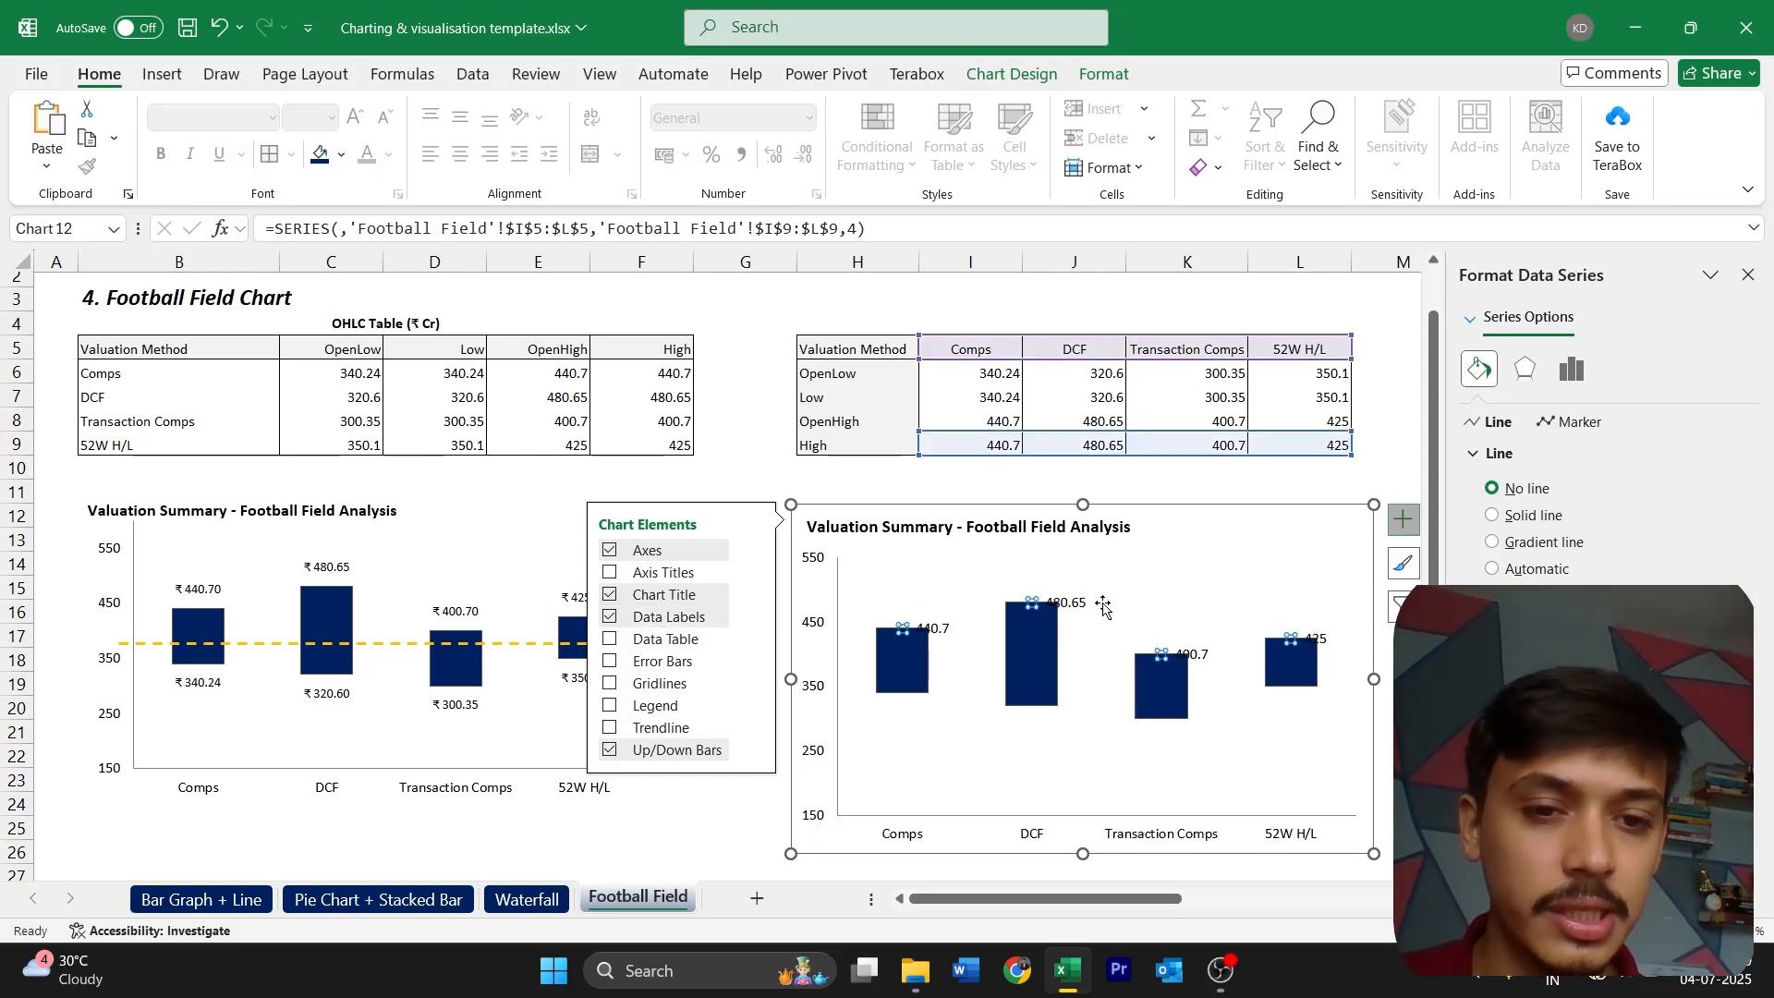
{"action": "left_click", "coordinate": [755, 617]}
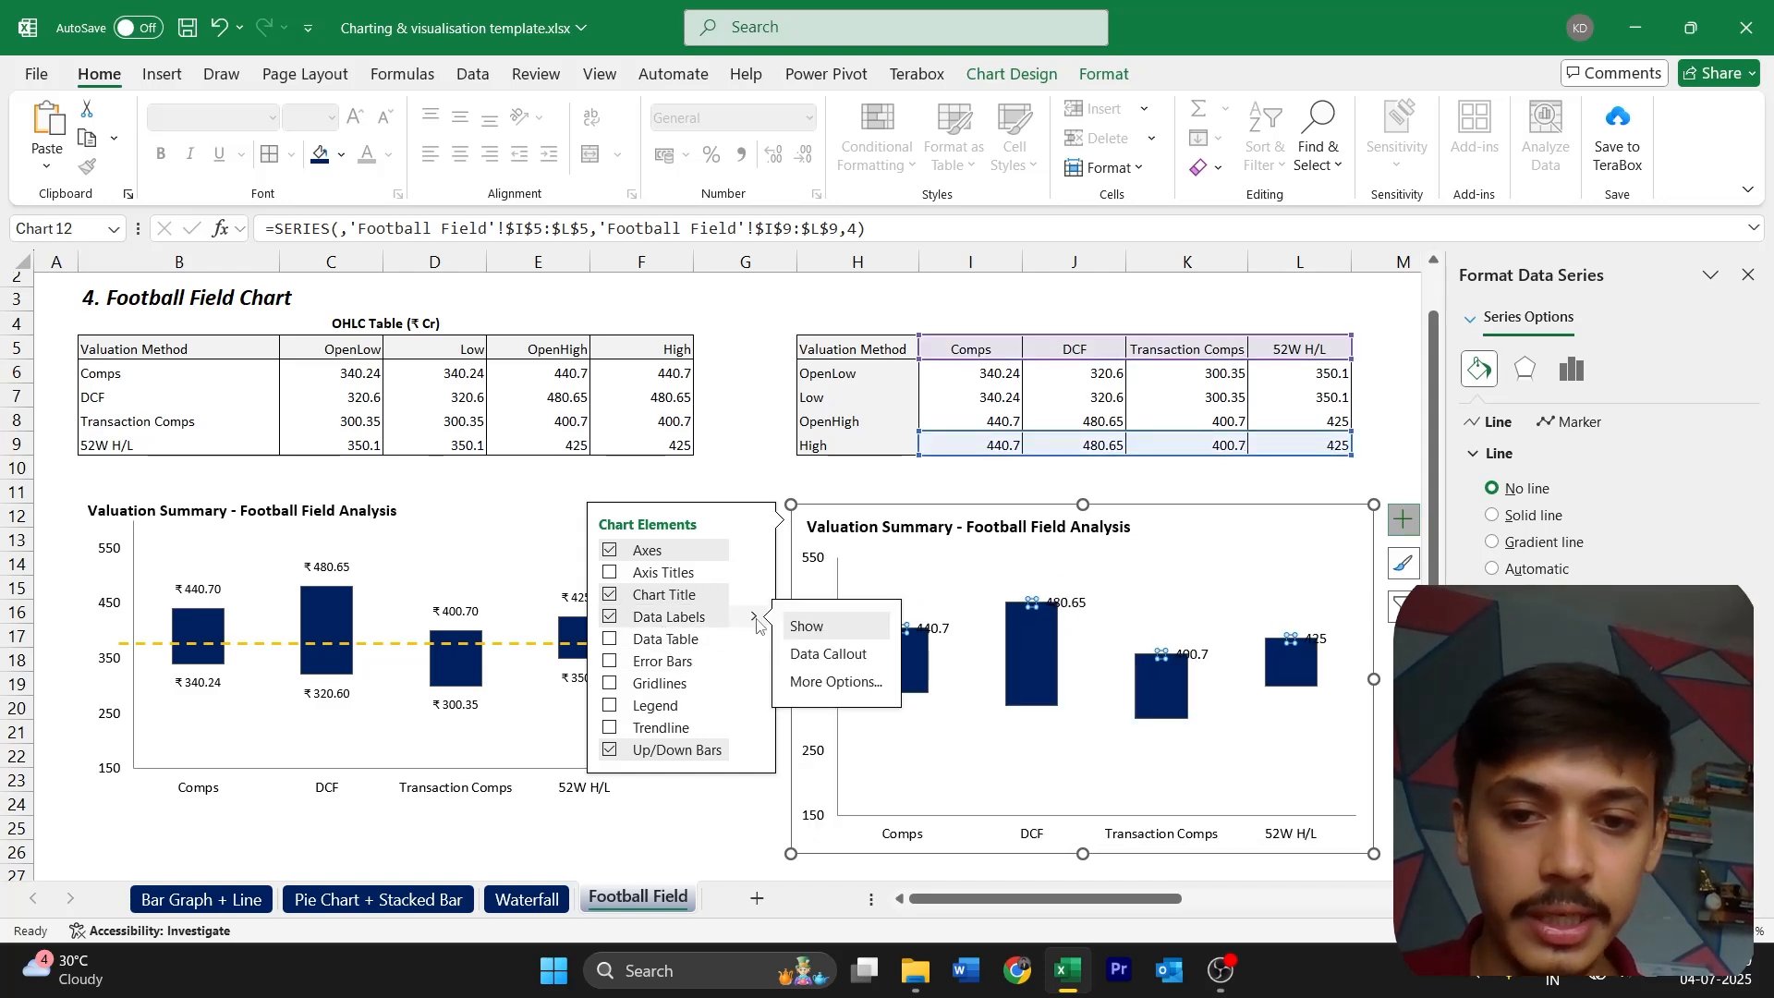
{"action": "left_click", "coordinate": [836, 682]}
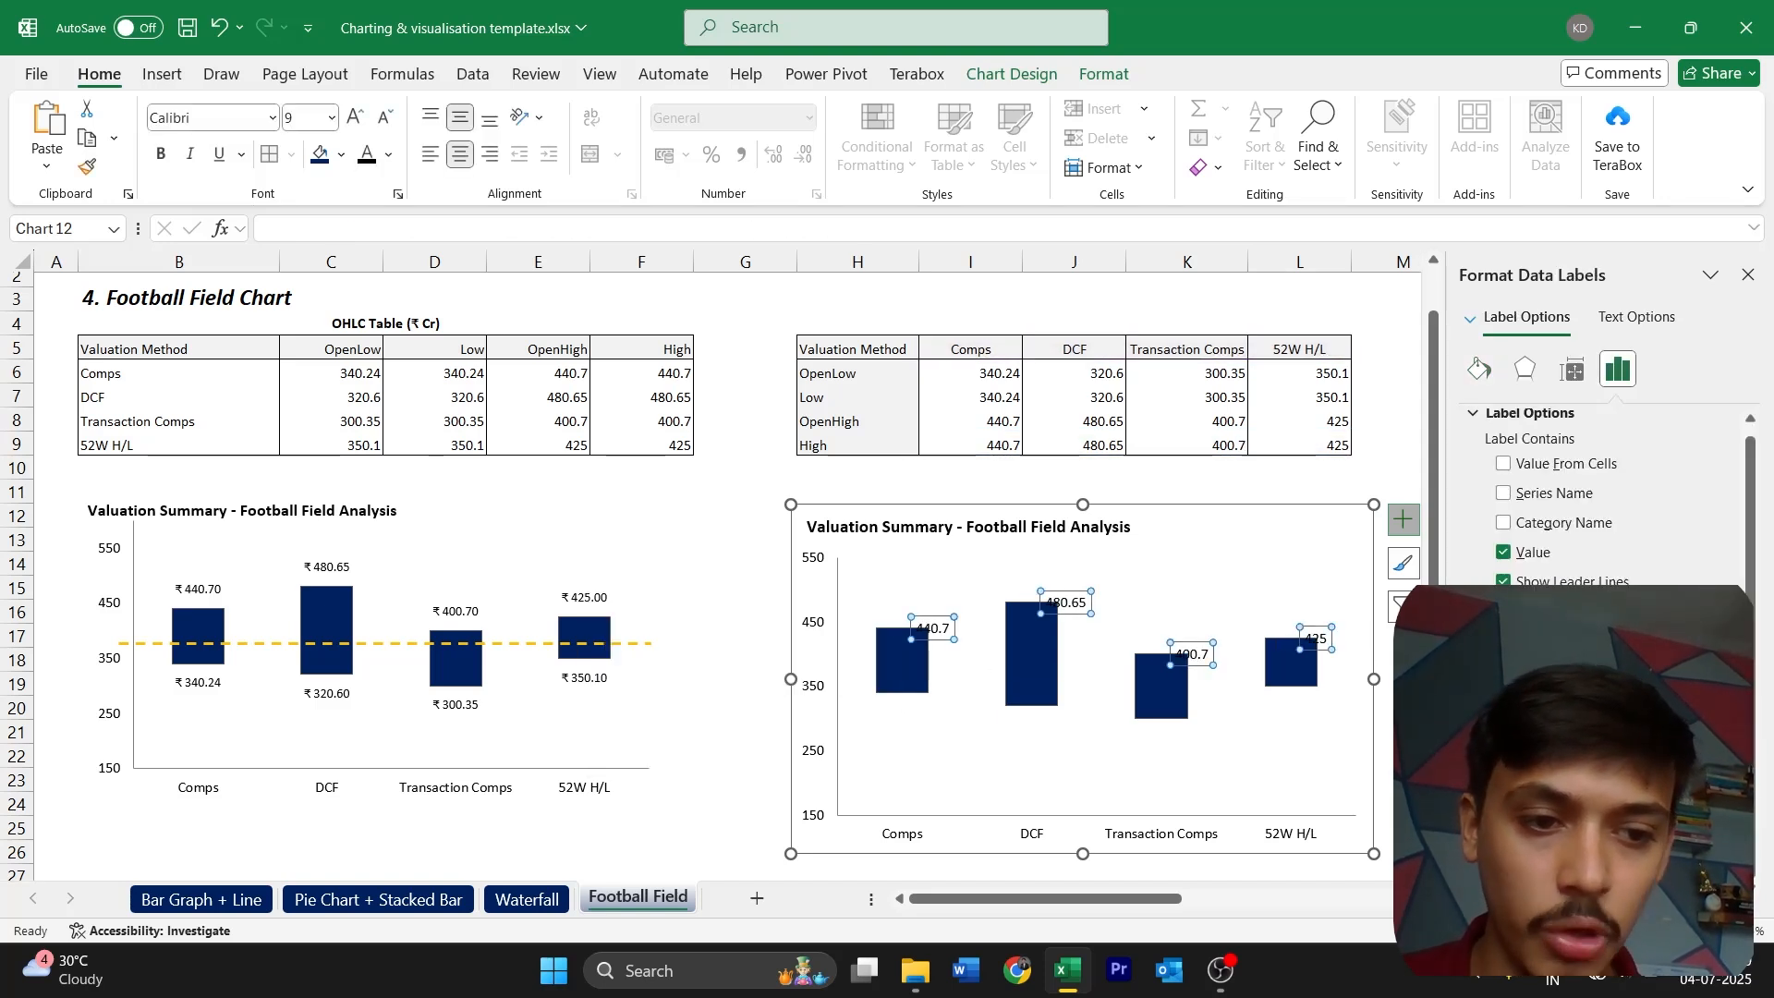
{"action": "left_click", "coordinate": [1504, 819]}
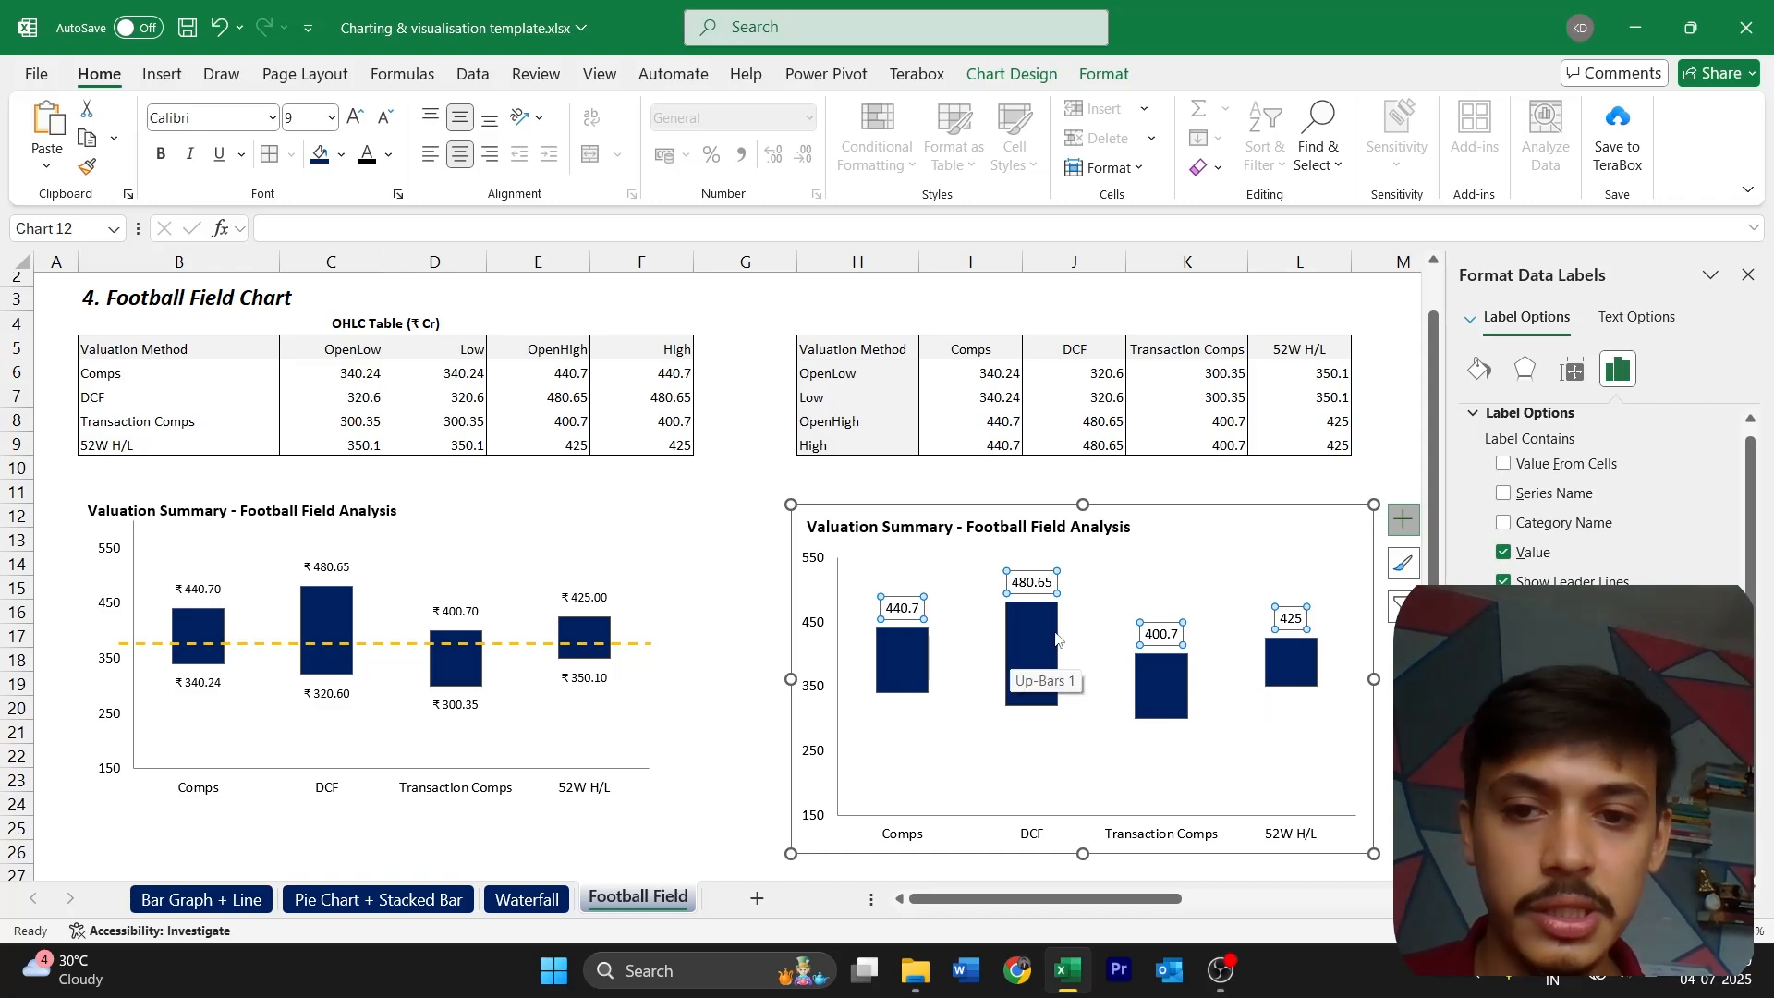
Add data labels showing the values of the Low series and position them below the bars
{"action": "left_click", "coordinate": [902, 695]}
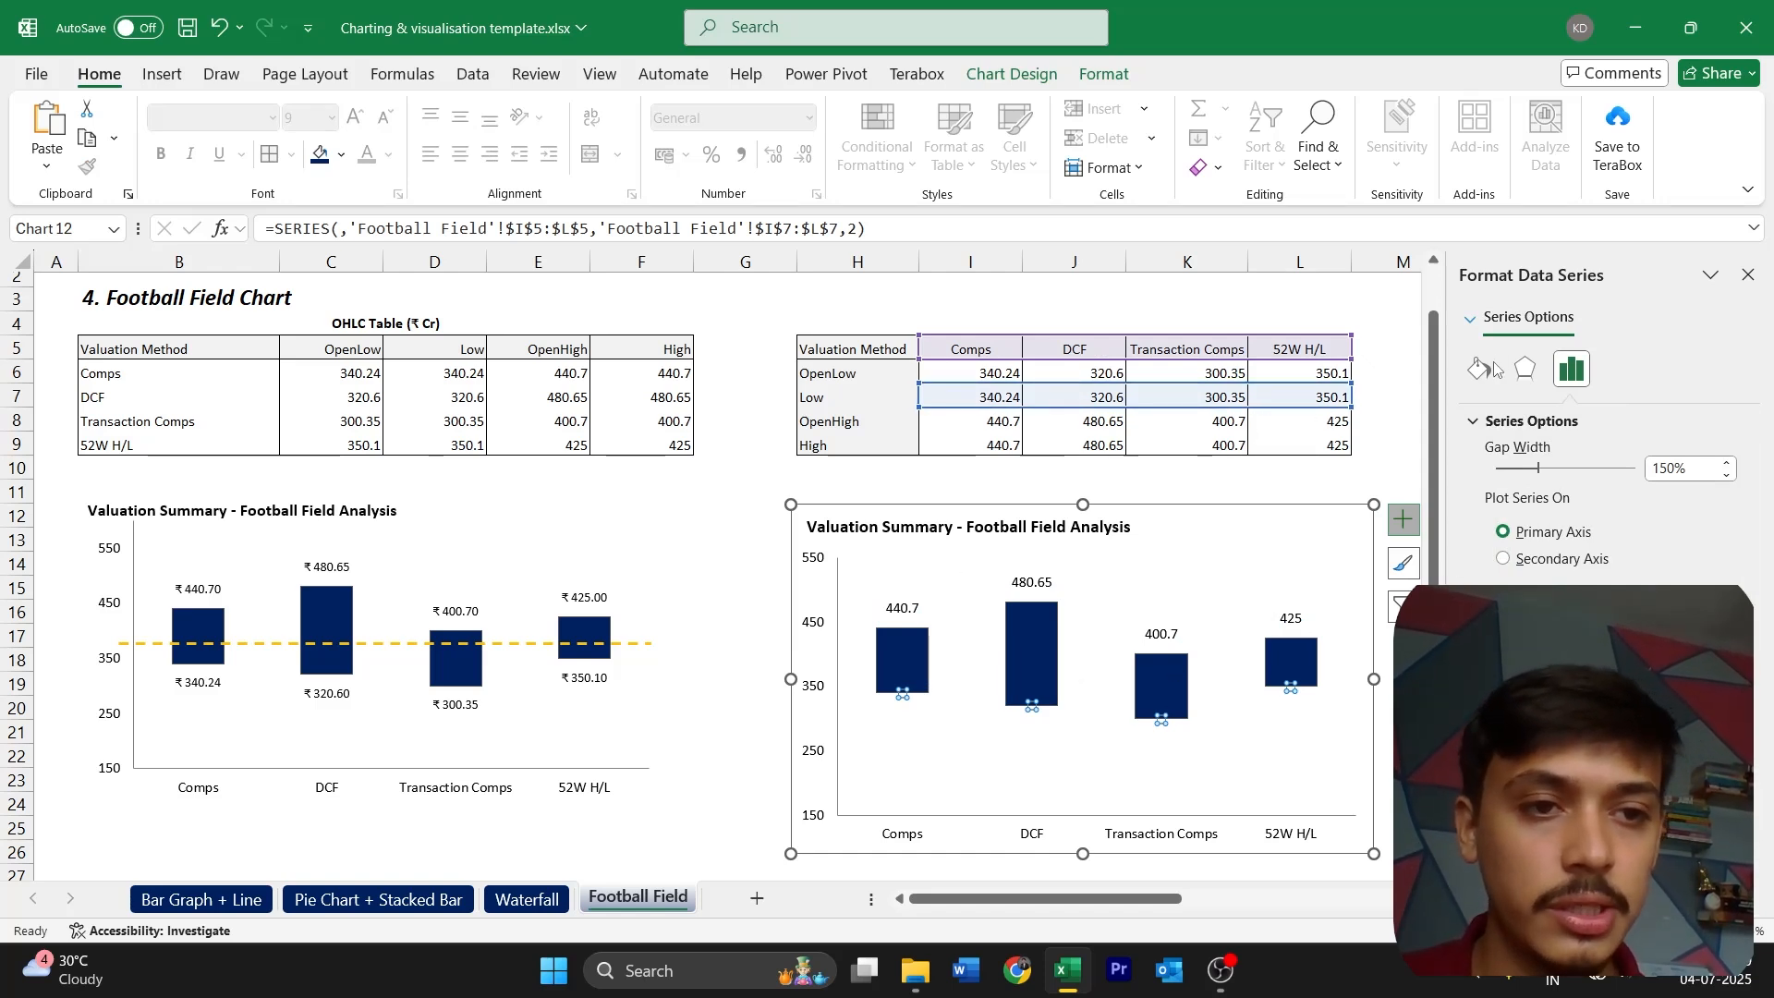
{"action": "left_click", "coordinate": [1403, 520]}
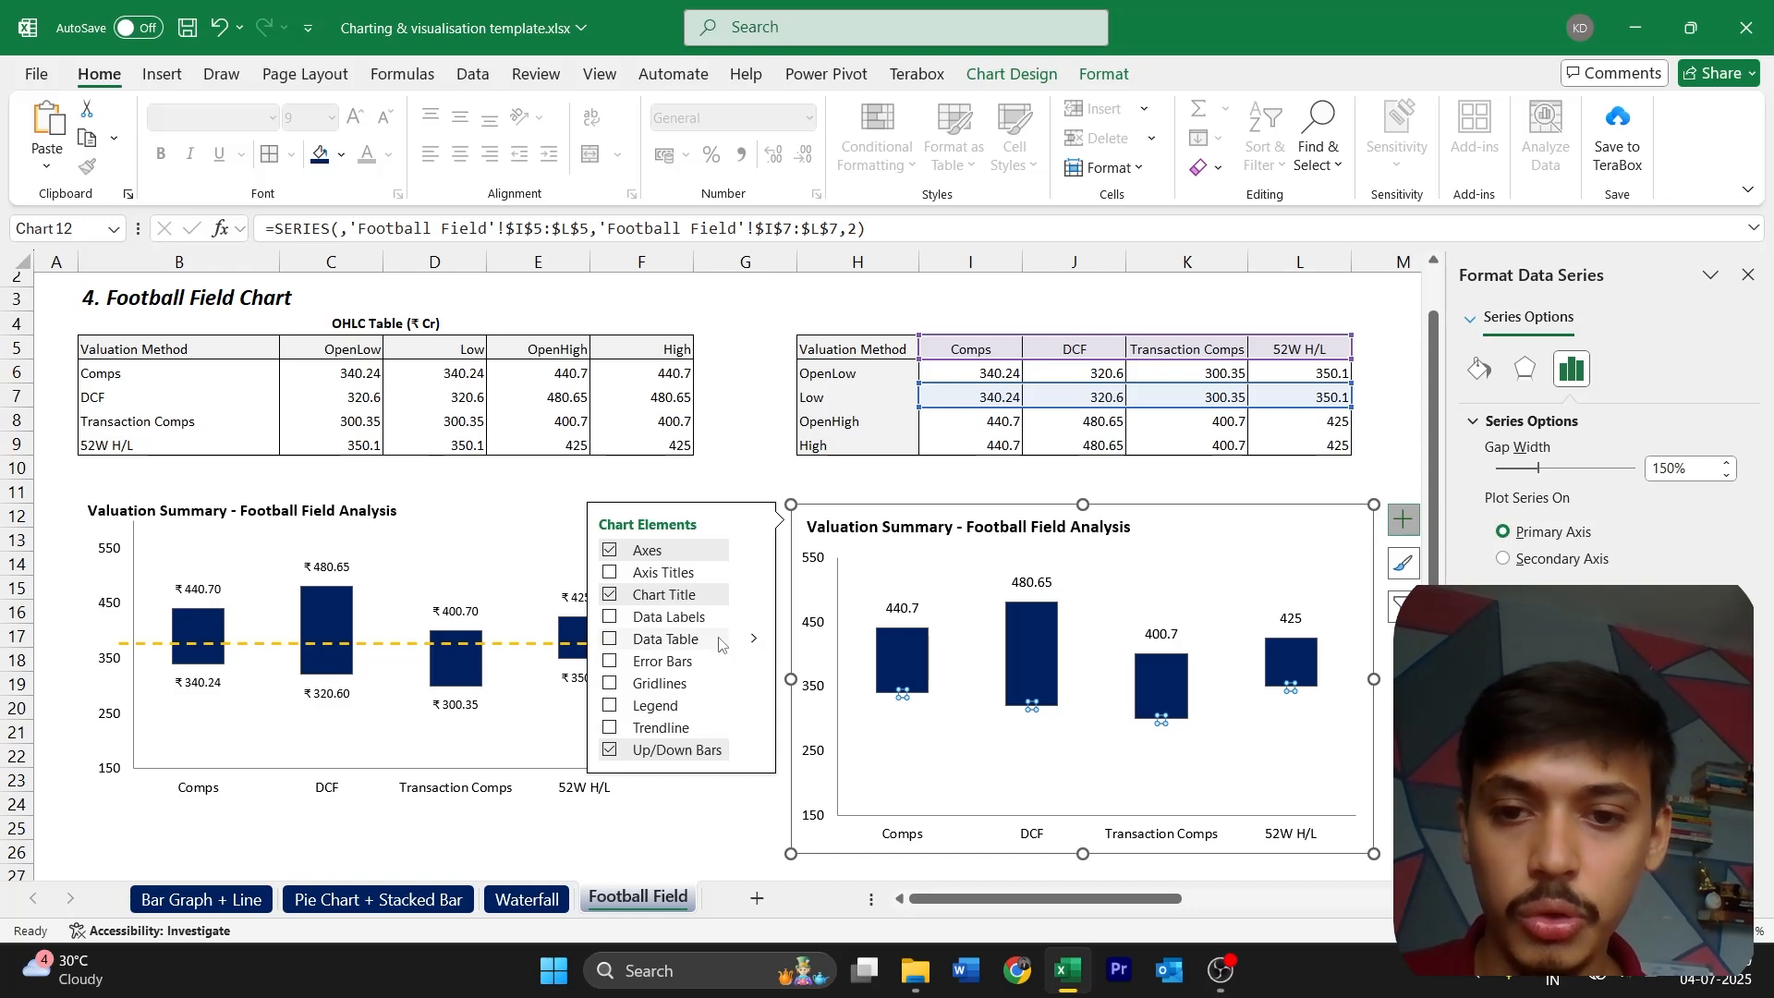
{"action": "mouse_move", "coordinate": [754, 616]}
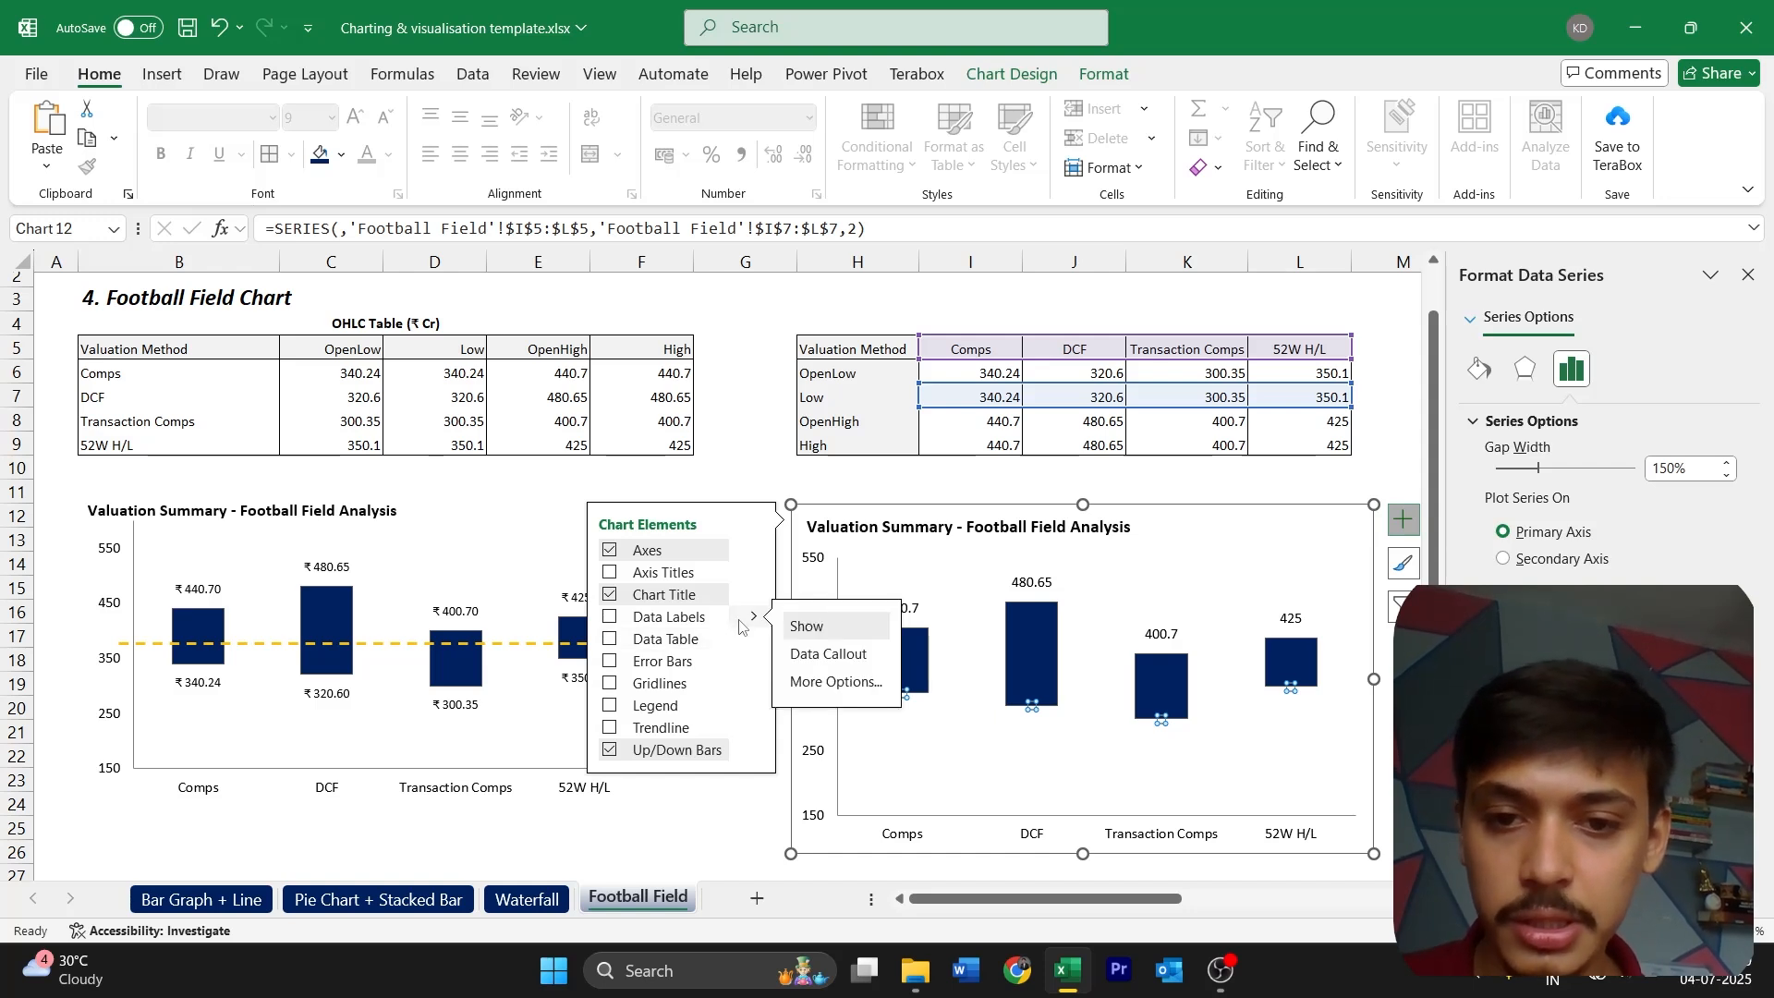
{"action": "left_click", "coordinate": [618, 619]}
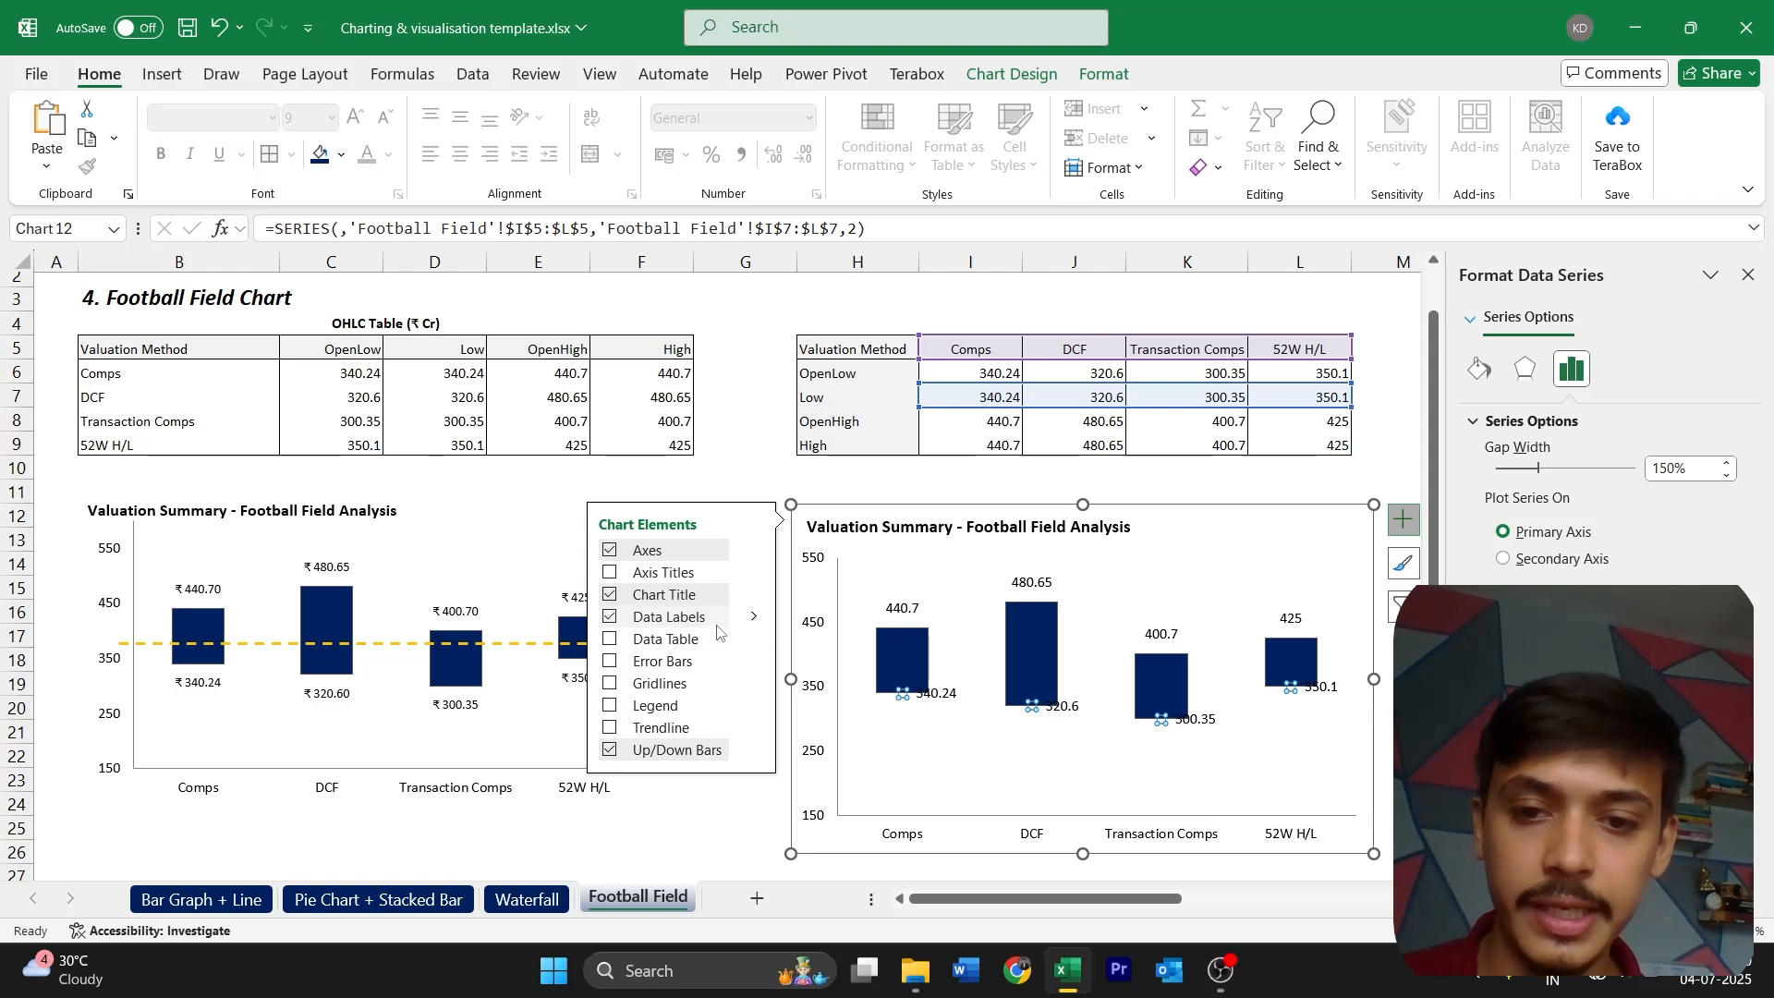
{"action": "mouse_move", "coordinate": [754, 616]}
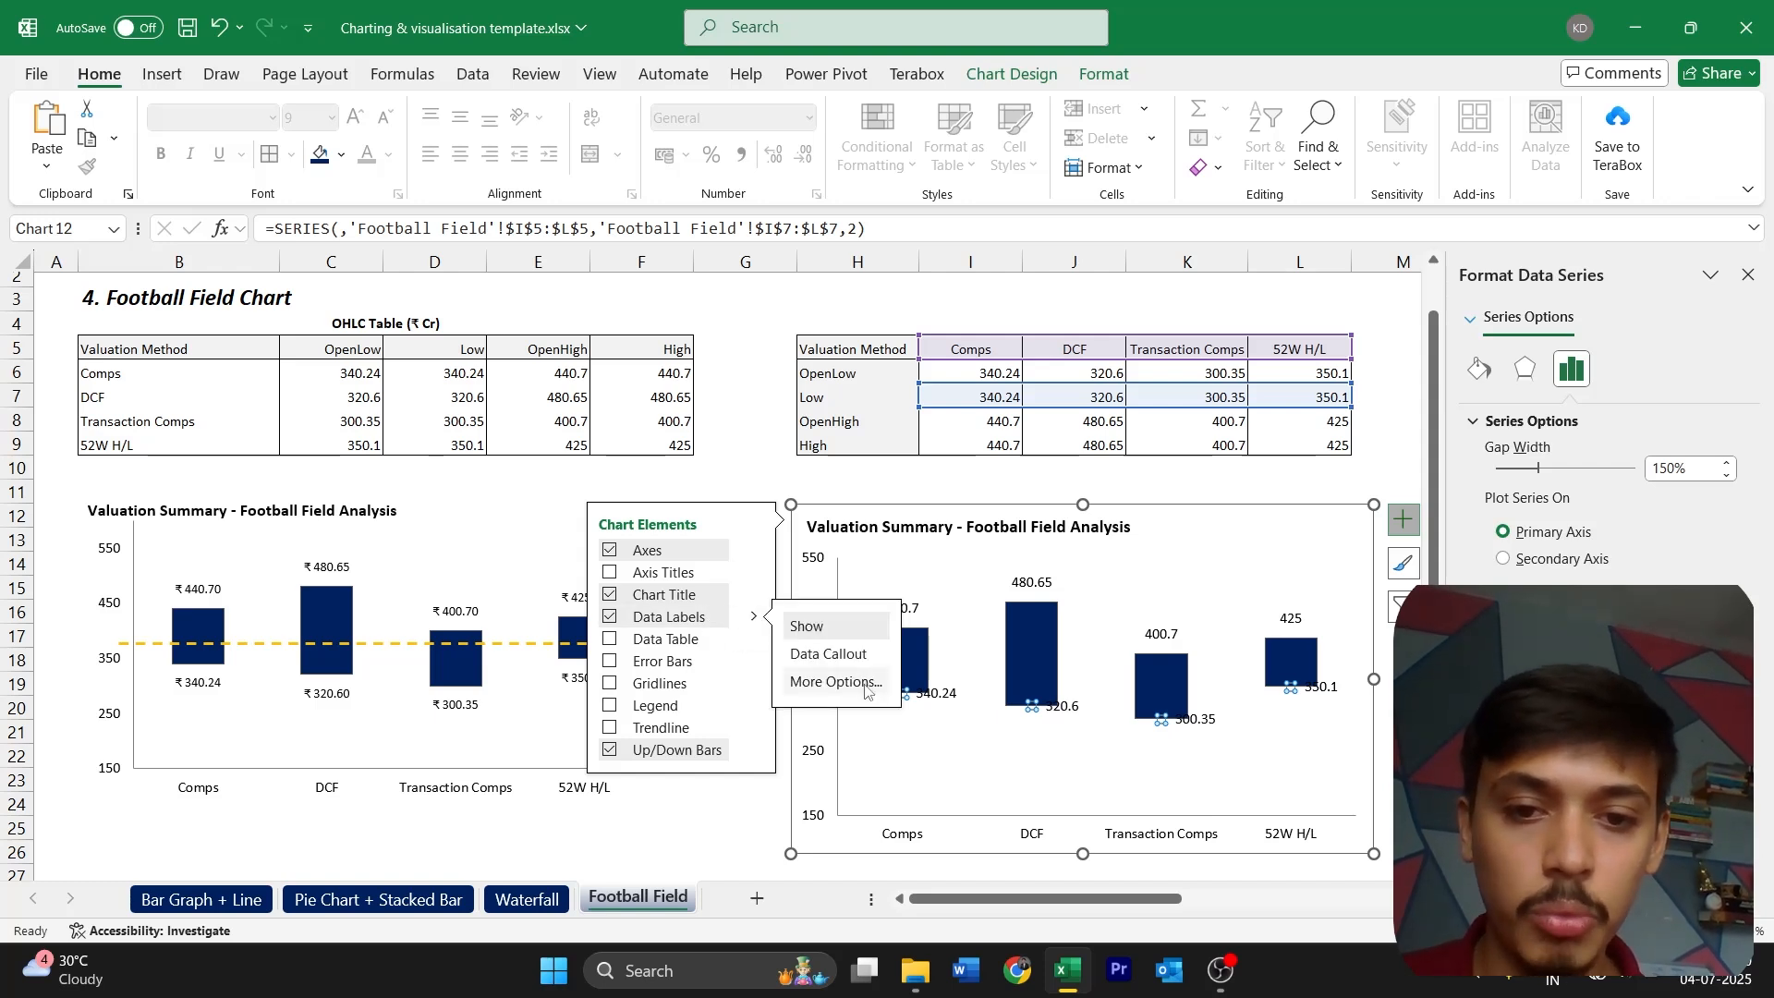
{"action": "left_click", "coordinate": [833, 683]}
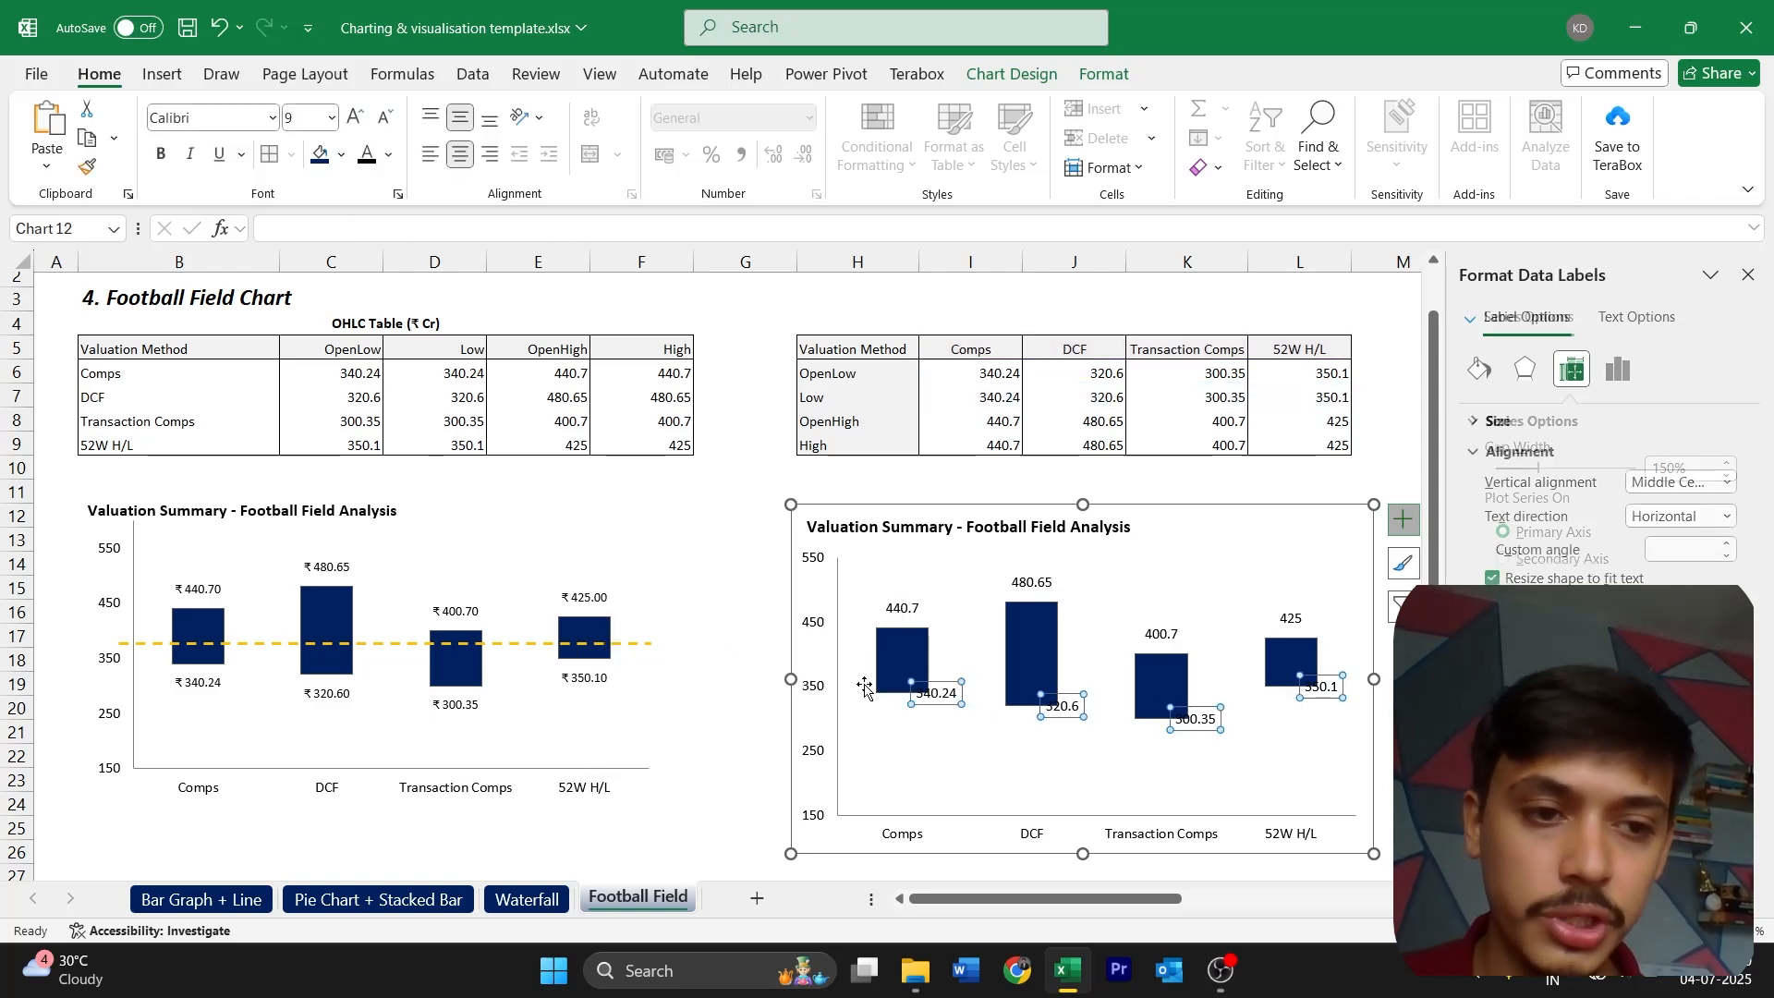
{"action": "left_click", "coordinate": [1622, 370]}
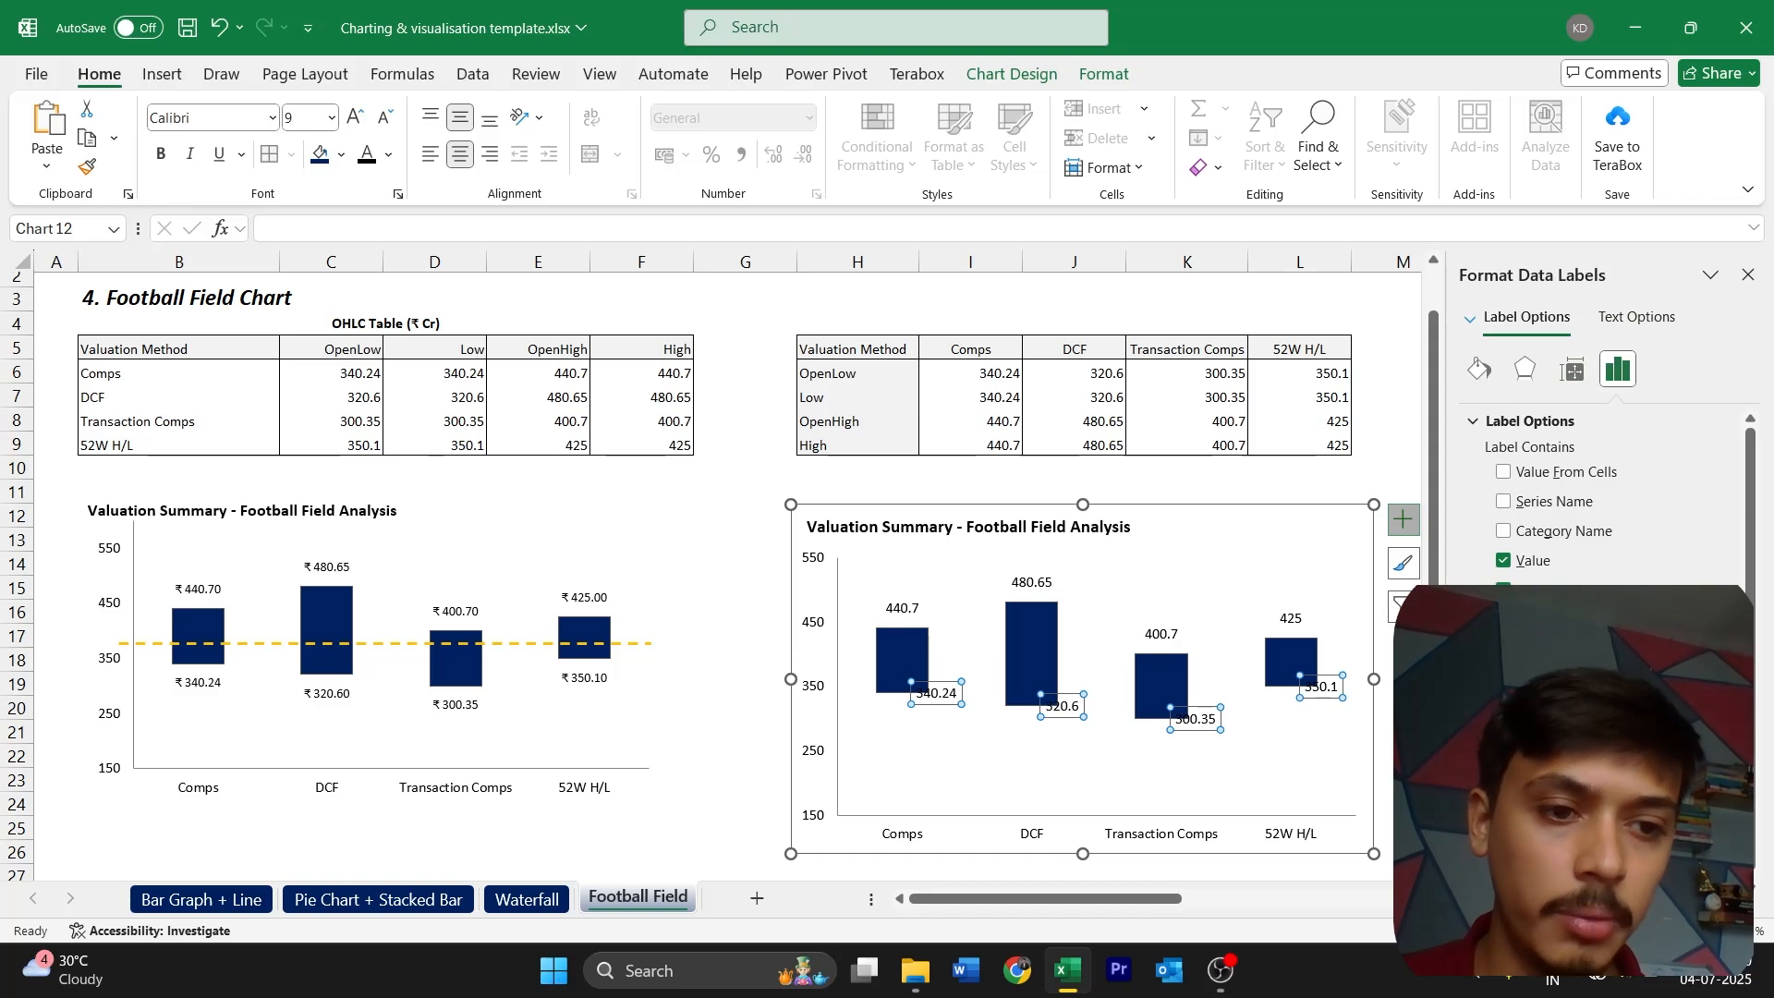
{"action": "scroll", "coordinate": [1603, 647], "scroll_direction": "down", "scroll_amount": 1}
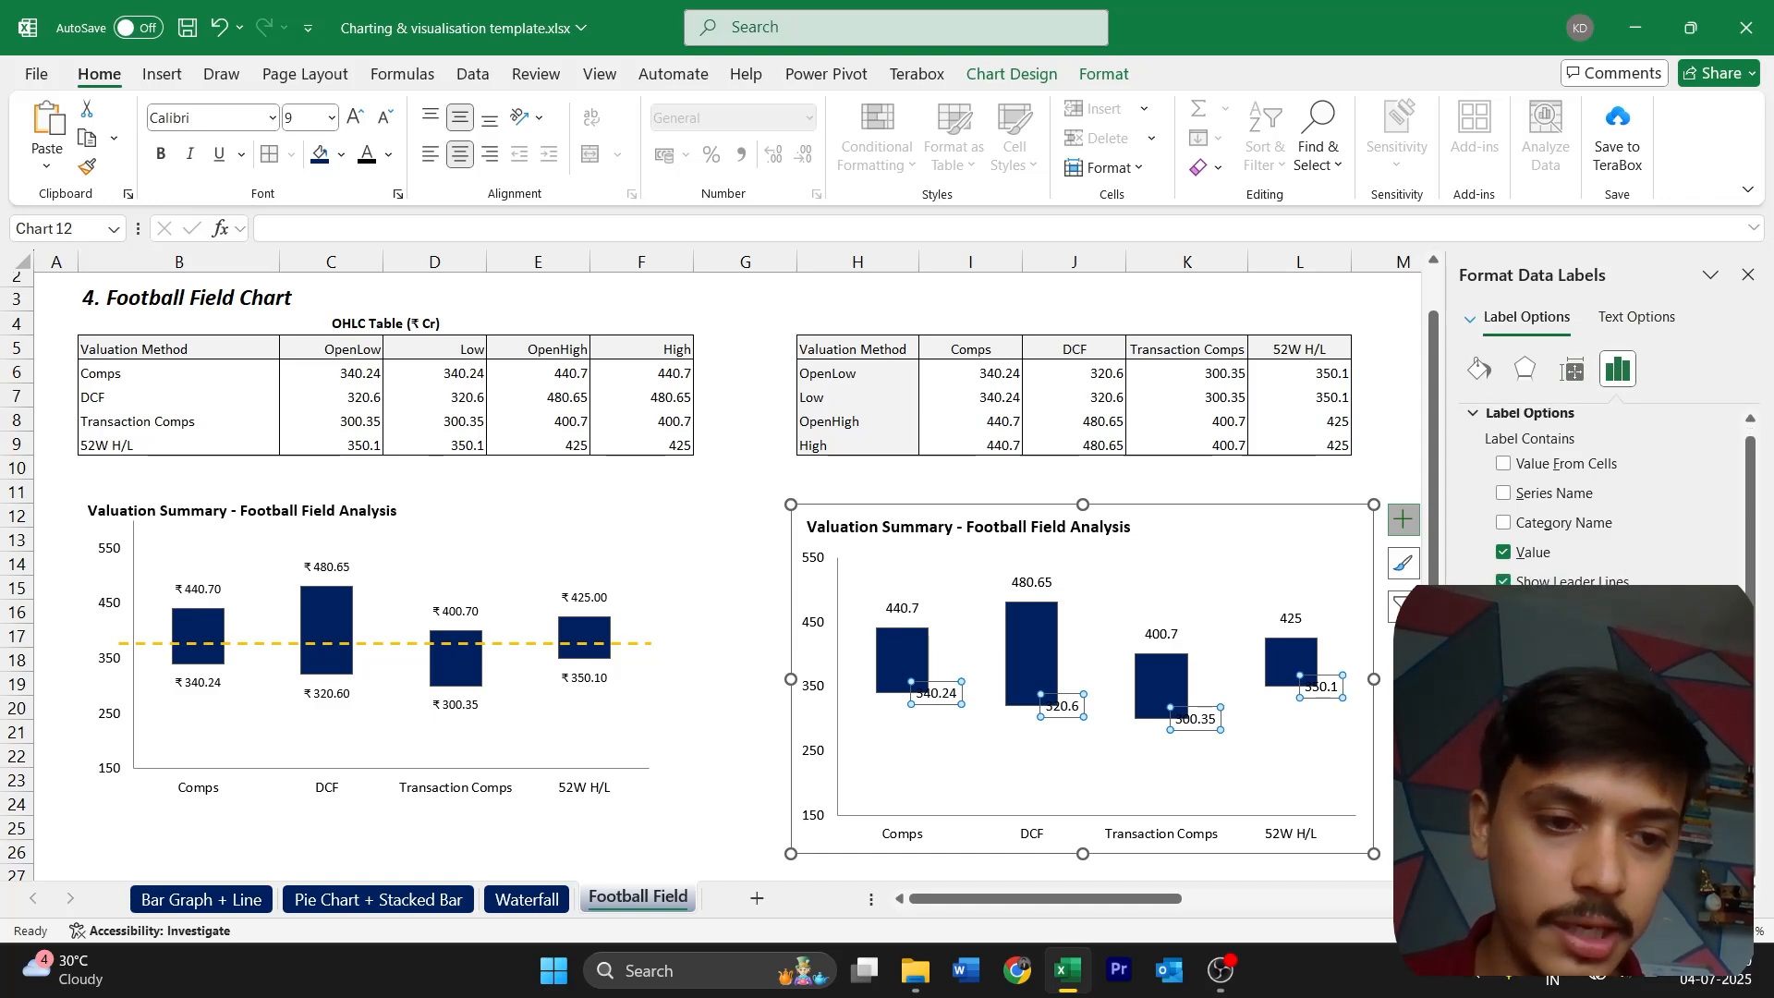
{"action": "left_click", "coordinate": [1516, 850]}
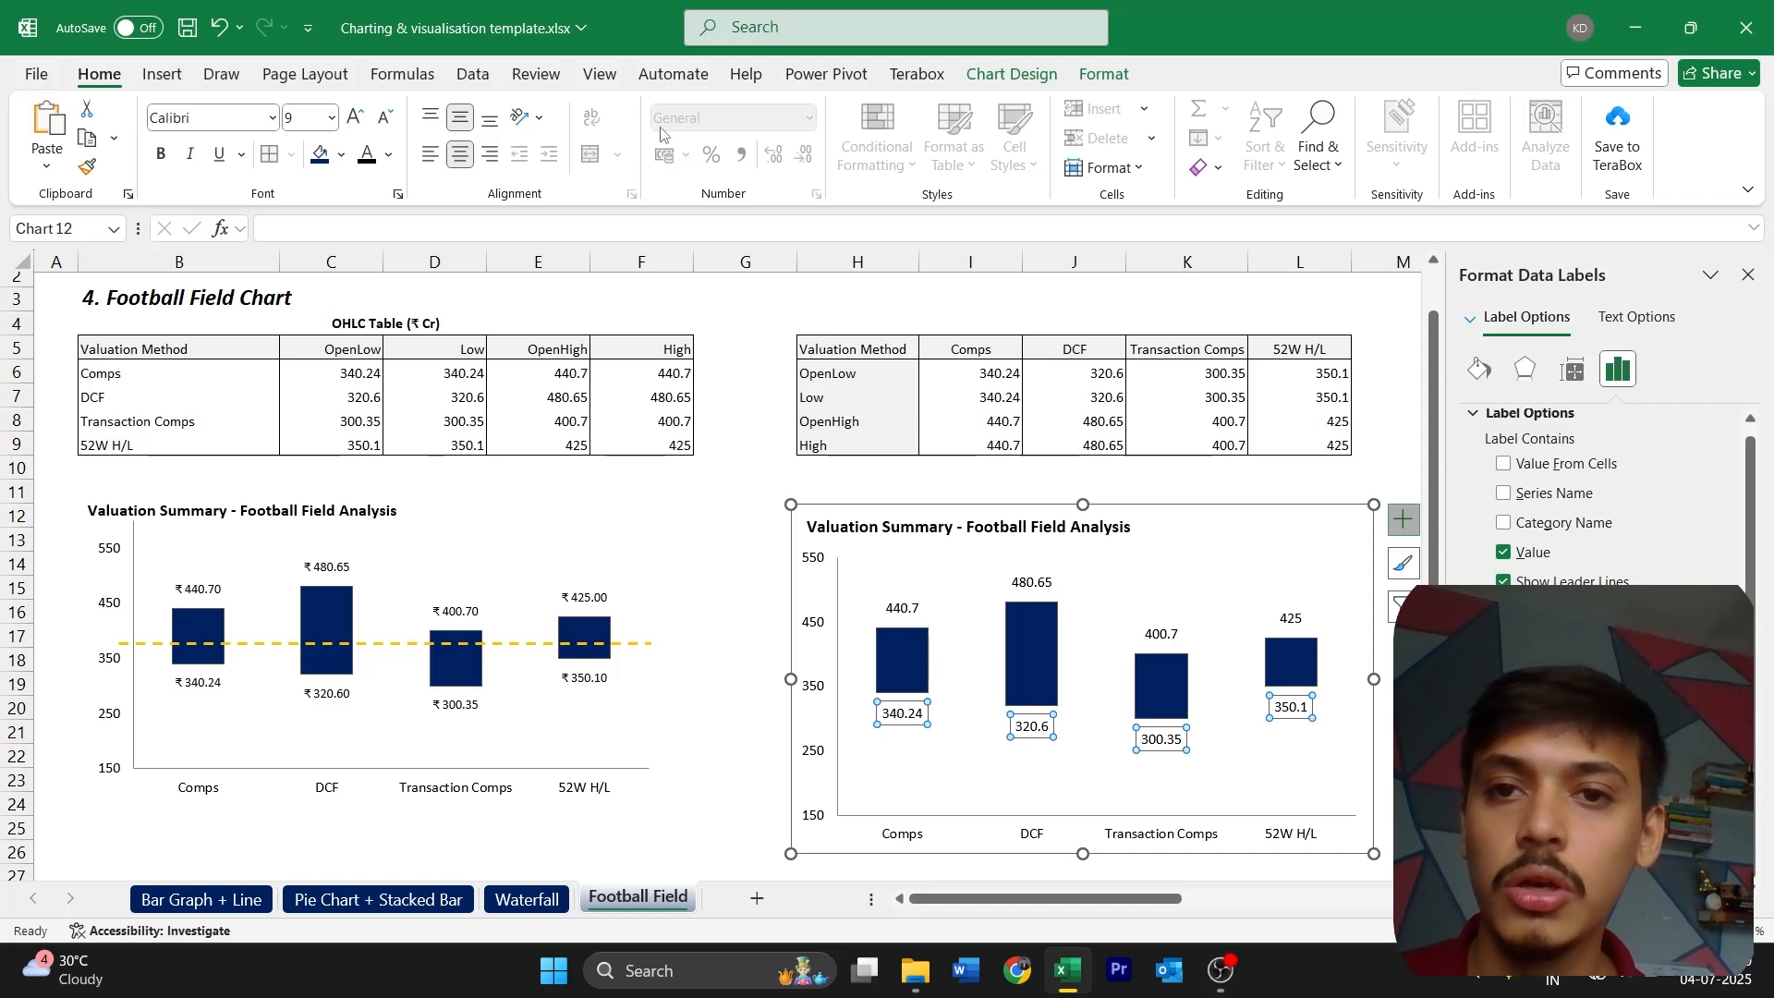
Format the data labels above the bars as rupee currency with two decimals
{"action": "left_click", "coordinate": [1032, 582]}
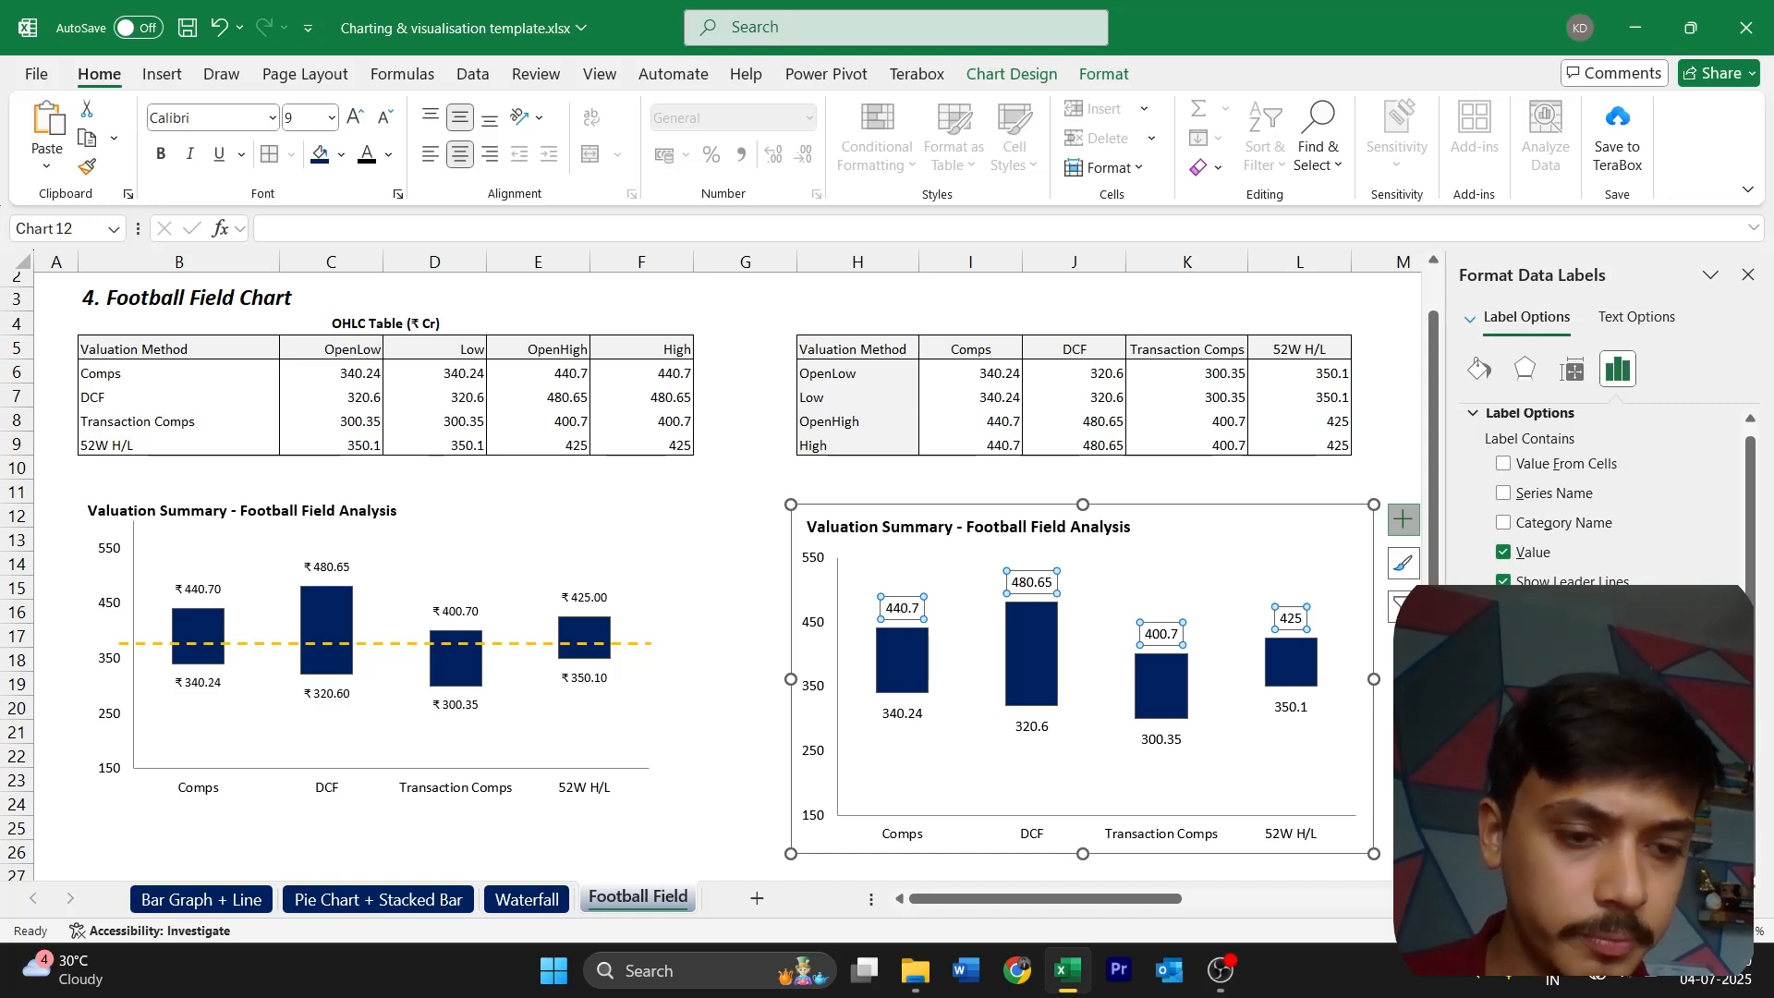
{"action": "scroll", "coordinate": [1570, 471], "scroll_direction": "down", "scroll_amount": 3}
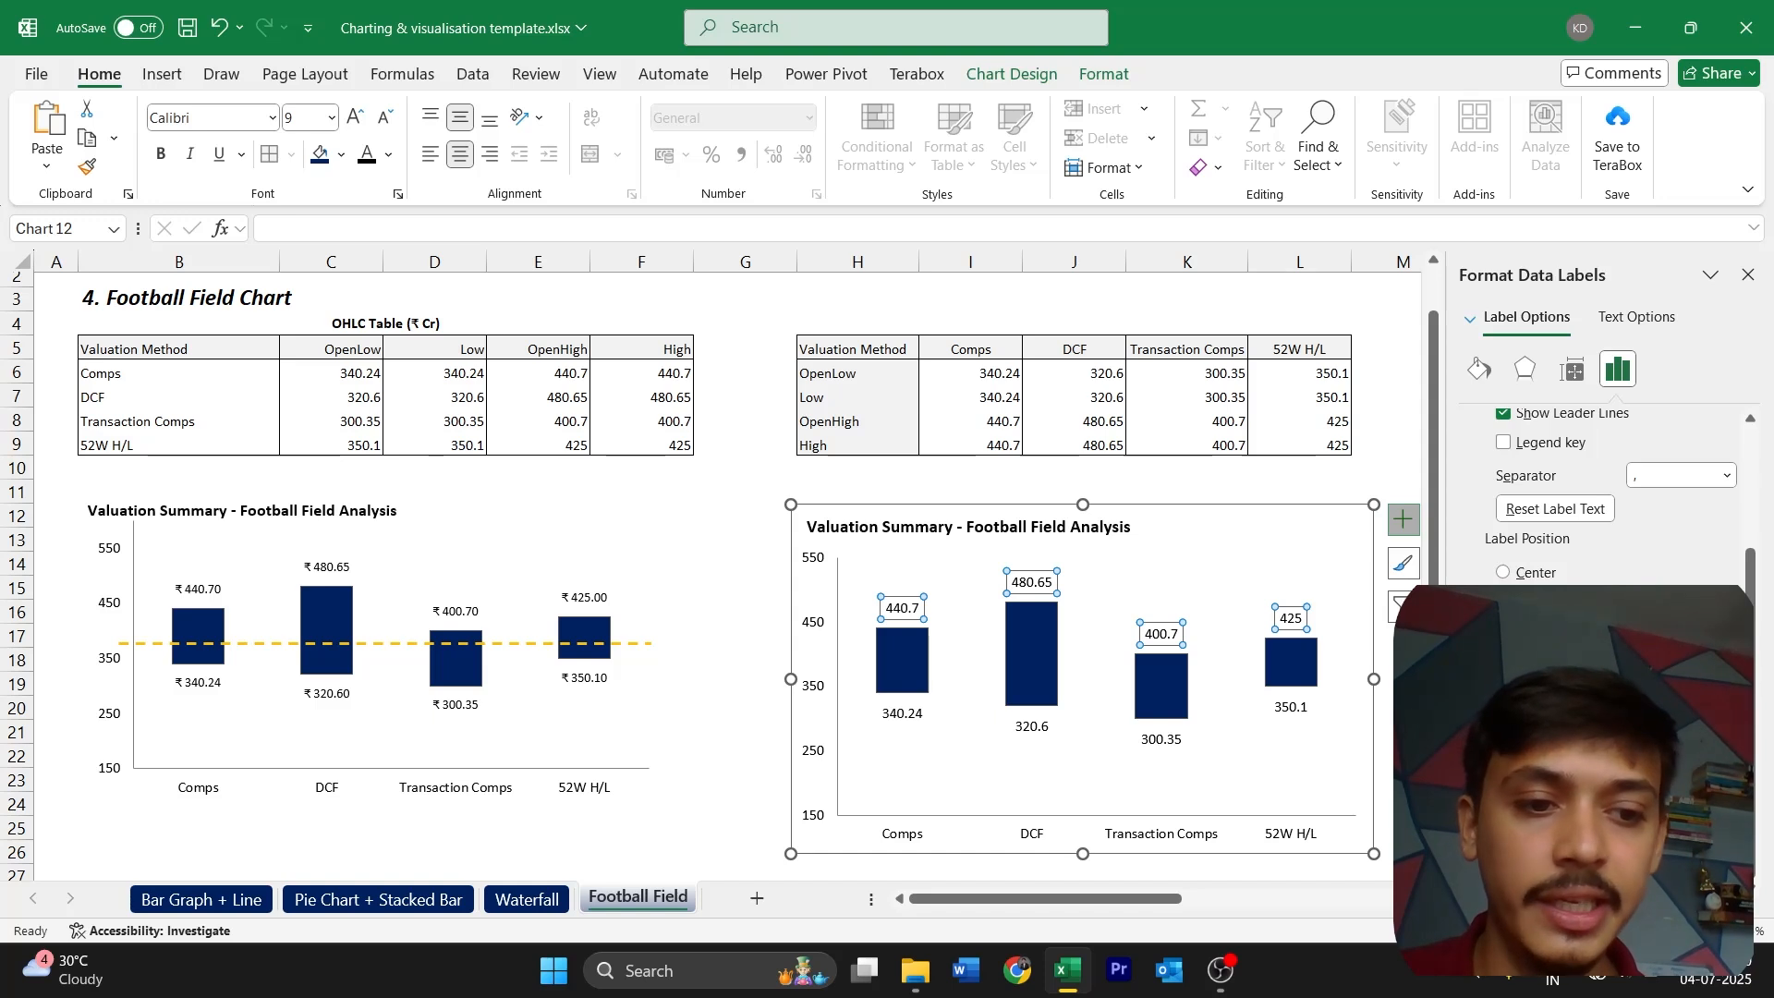
{"action": "left_click", "coordinate": [1607, 773]}
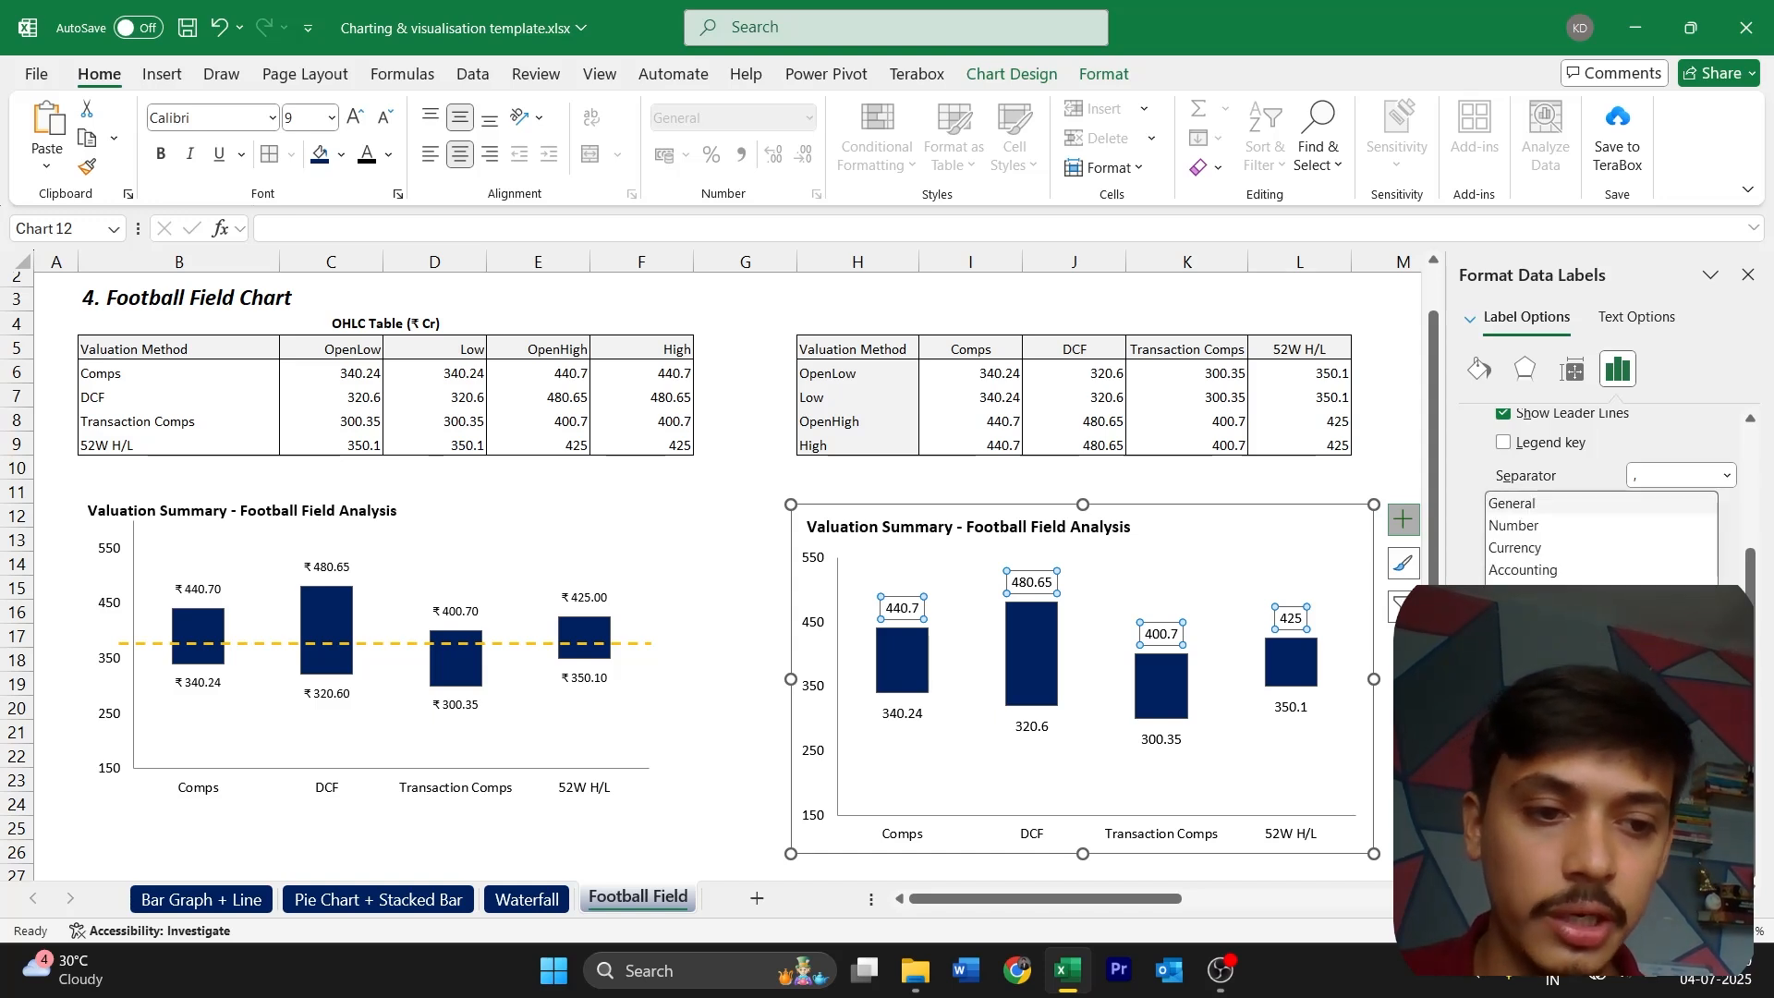
{"action": "left_click", "coordinate": [1532, 556]}
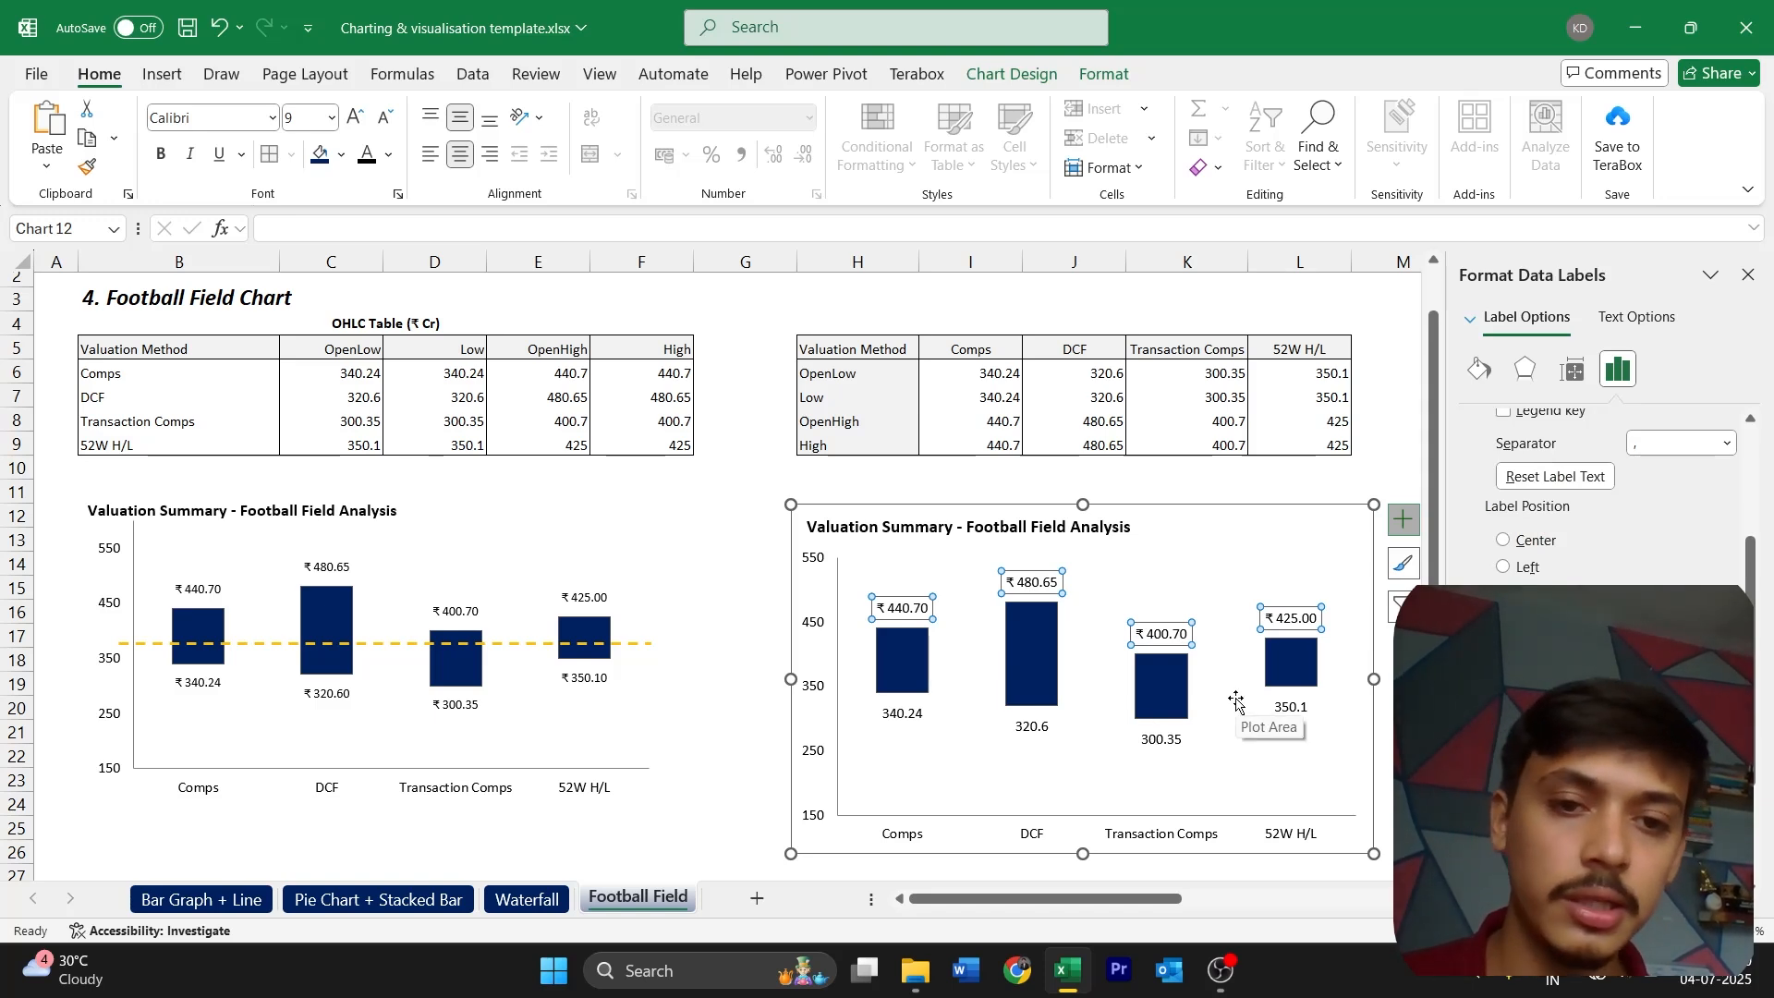
Apply the same rupee currency format with two decimals to the data labels below the bars
{"action": "left_click", "coordinate": [1151, 739]}
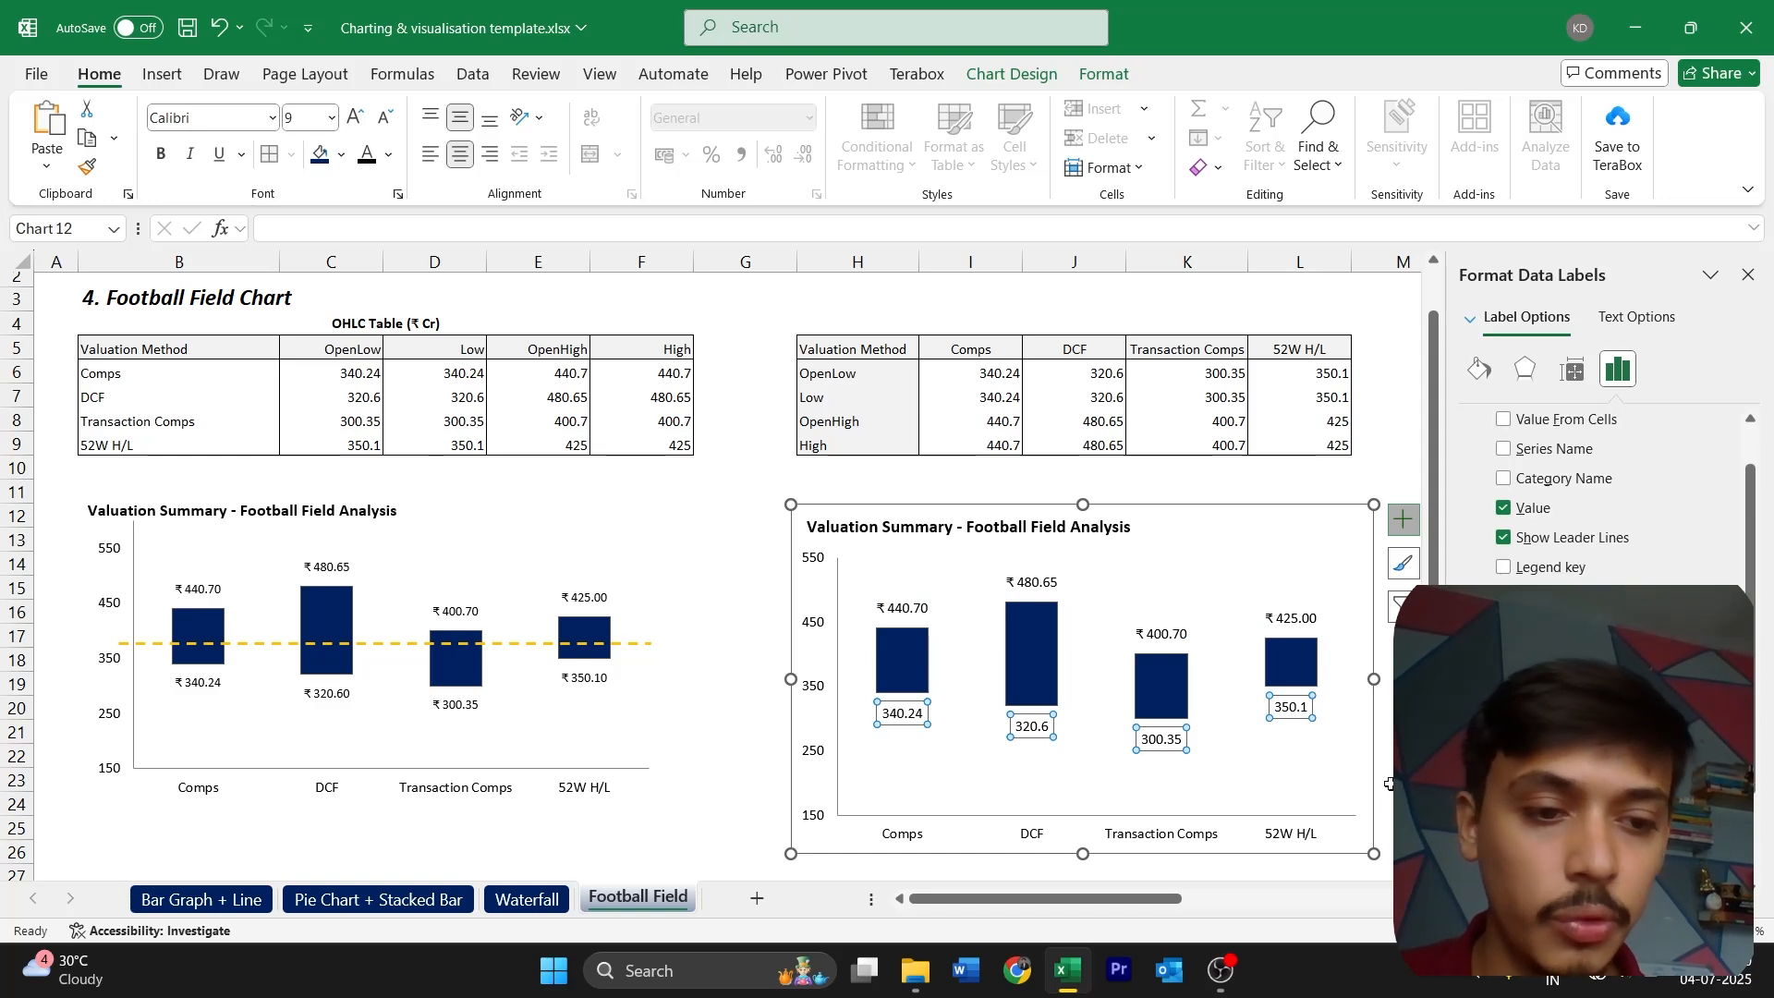
{"action": "scroll", "coordinate": [1608, 490], "scroll_direction": "down", "scroll_amount": 2}
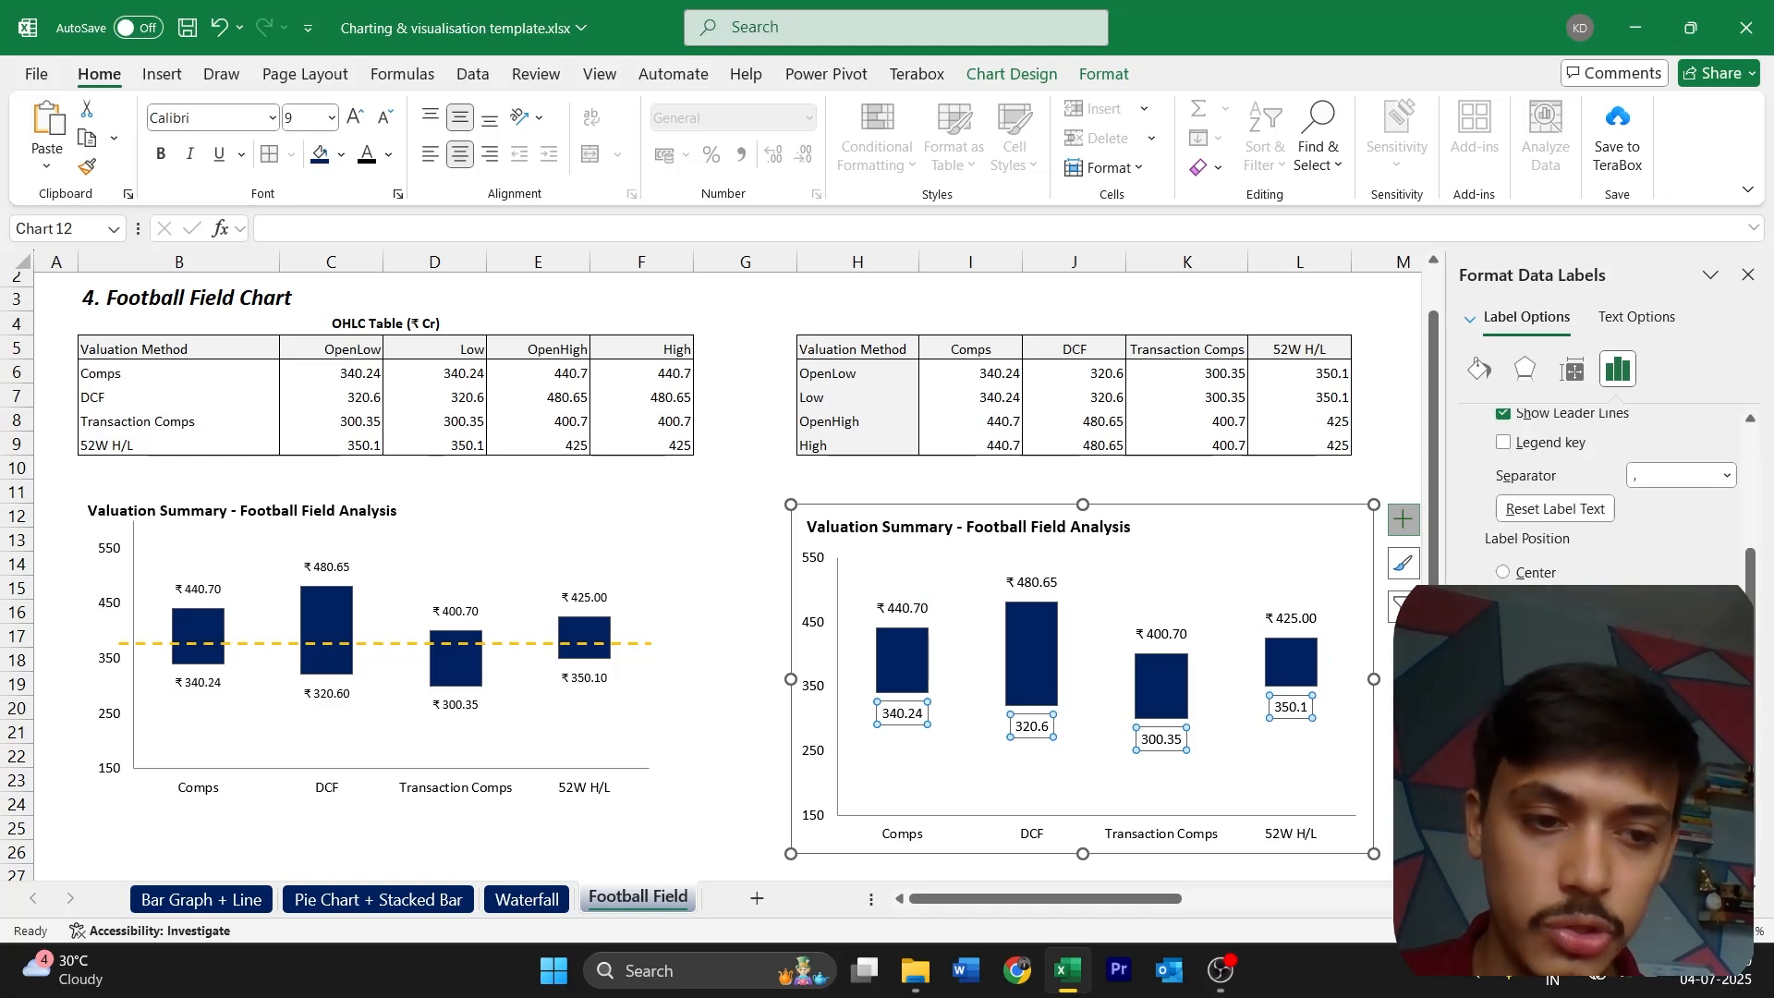
{"action": "left_click", "coordinate": [1603, 762]}
{"action": "left_click", "coordinate": [1542, 554]}
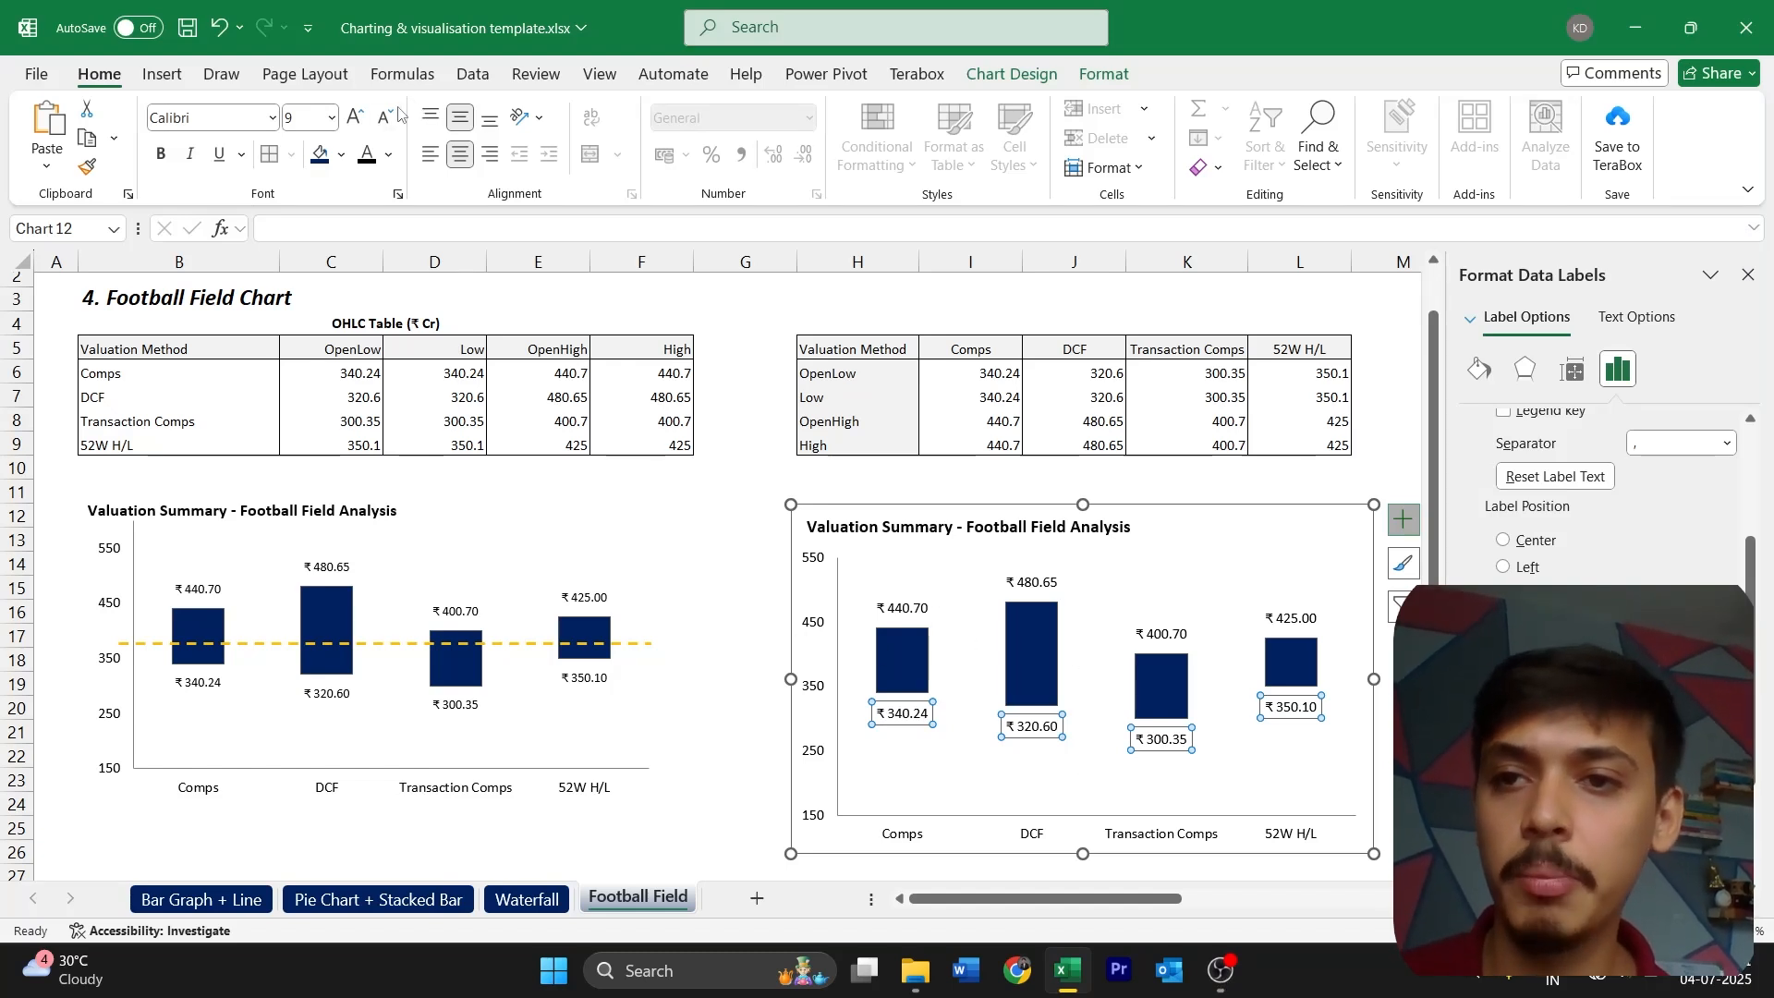
Reduce the font size of the new chart's Low and High data labels to 8, close the formatting pane and deselect the chart
{"action": "left_click", "coordinate": [911, 614]}
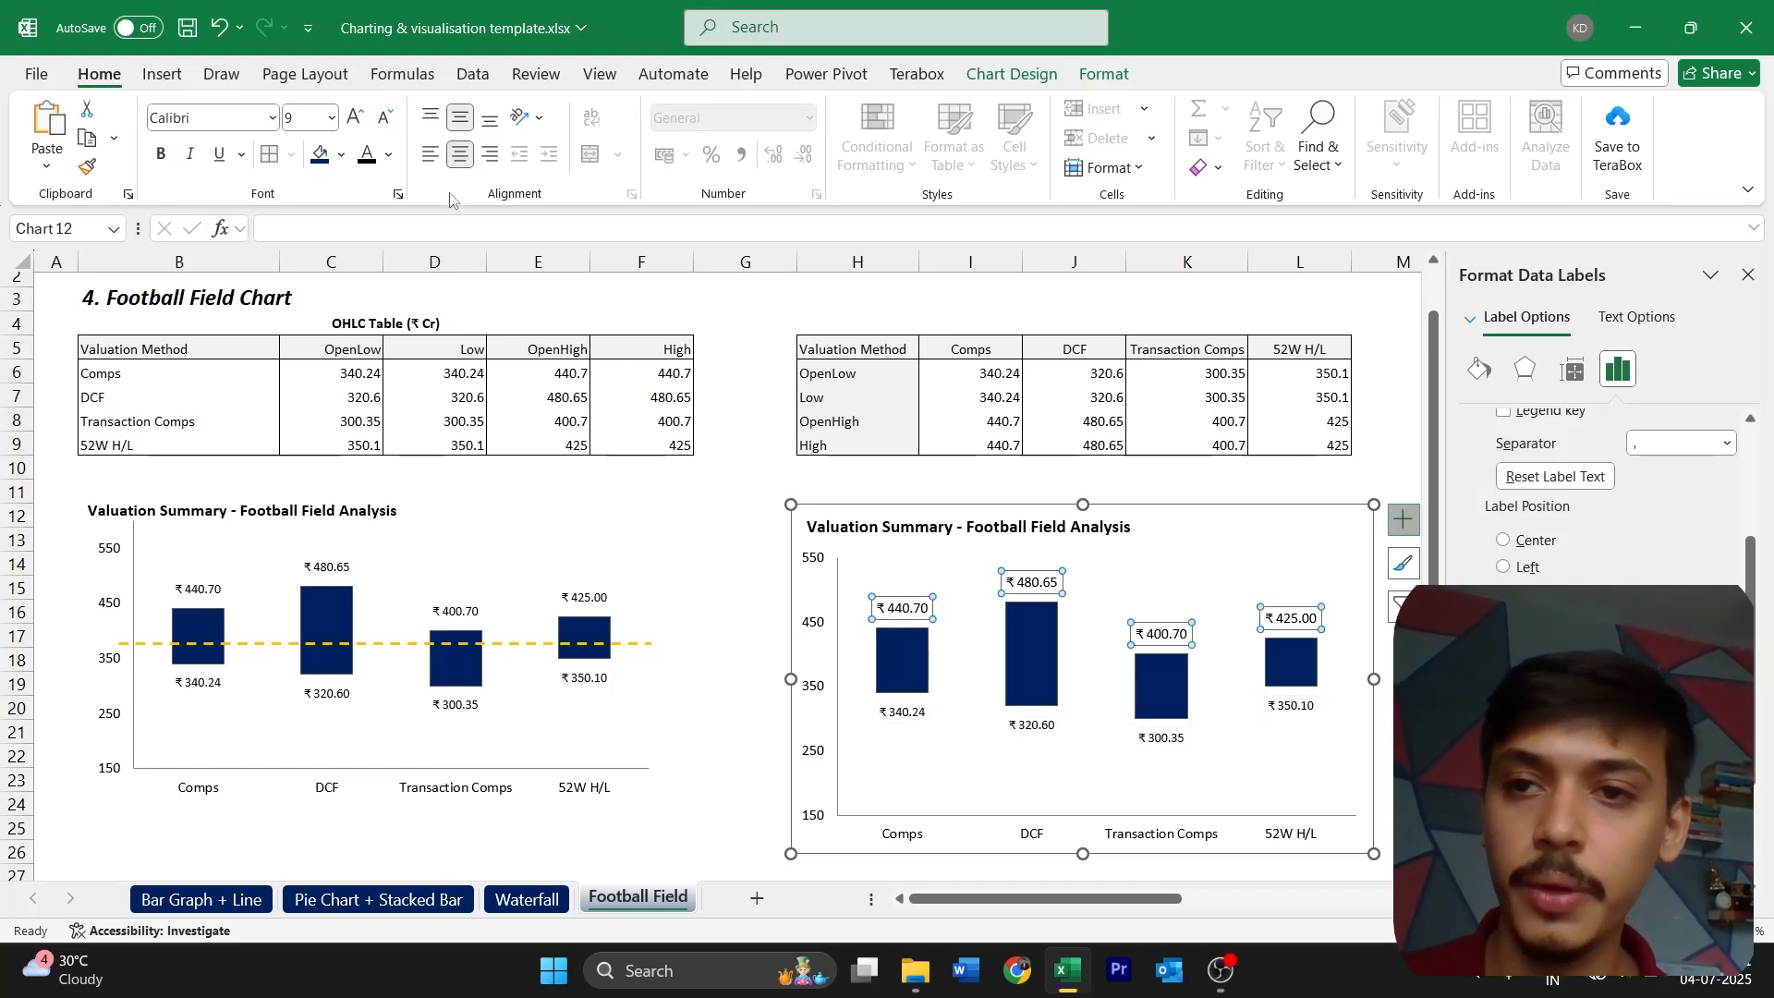
{"action": "left_click", "coordinate": [386, 117]}
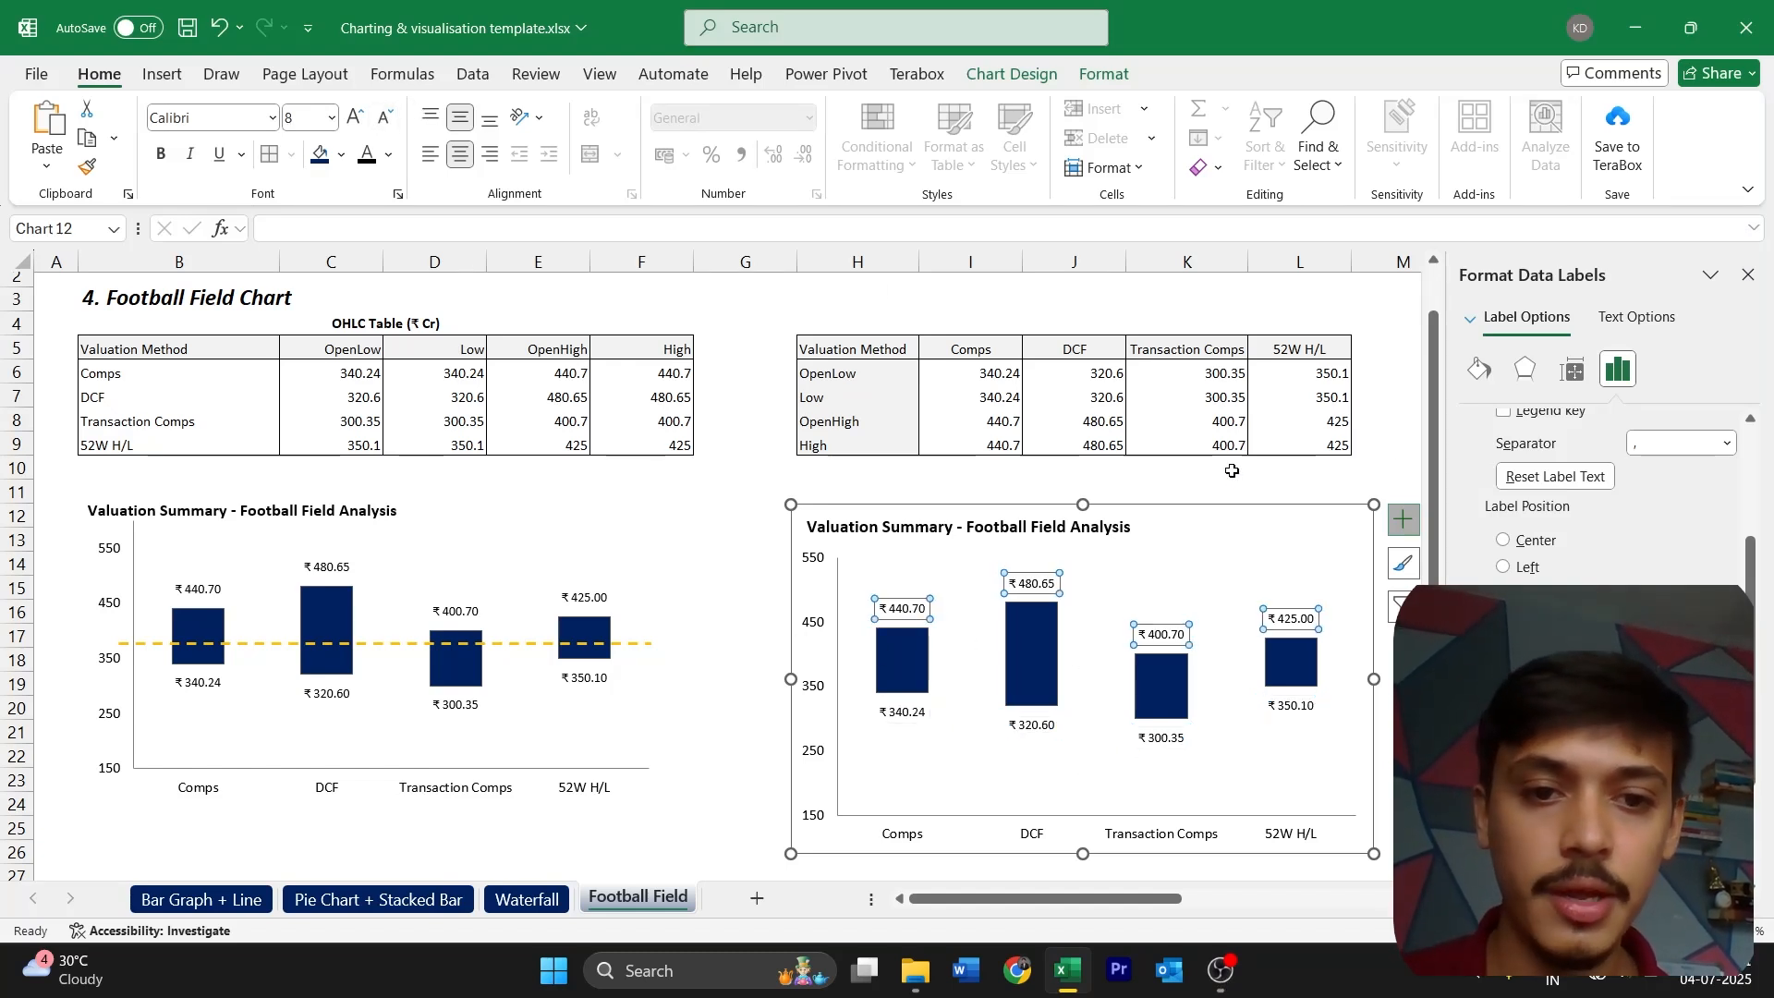
{"action": "left_click", "coordinate": [1749, 275]}
{"action": "key", "text": "Escape"}
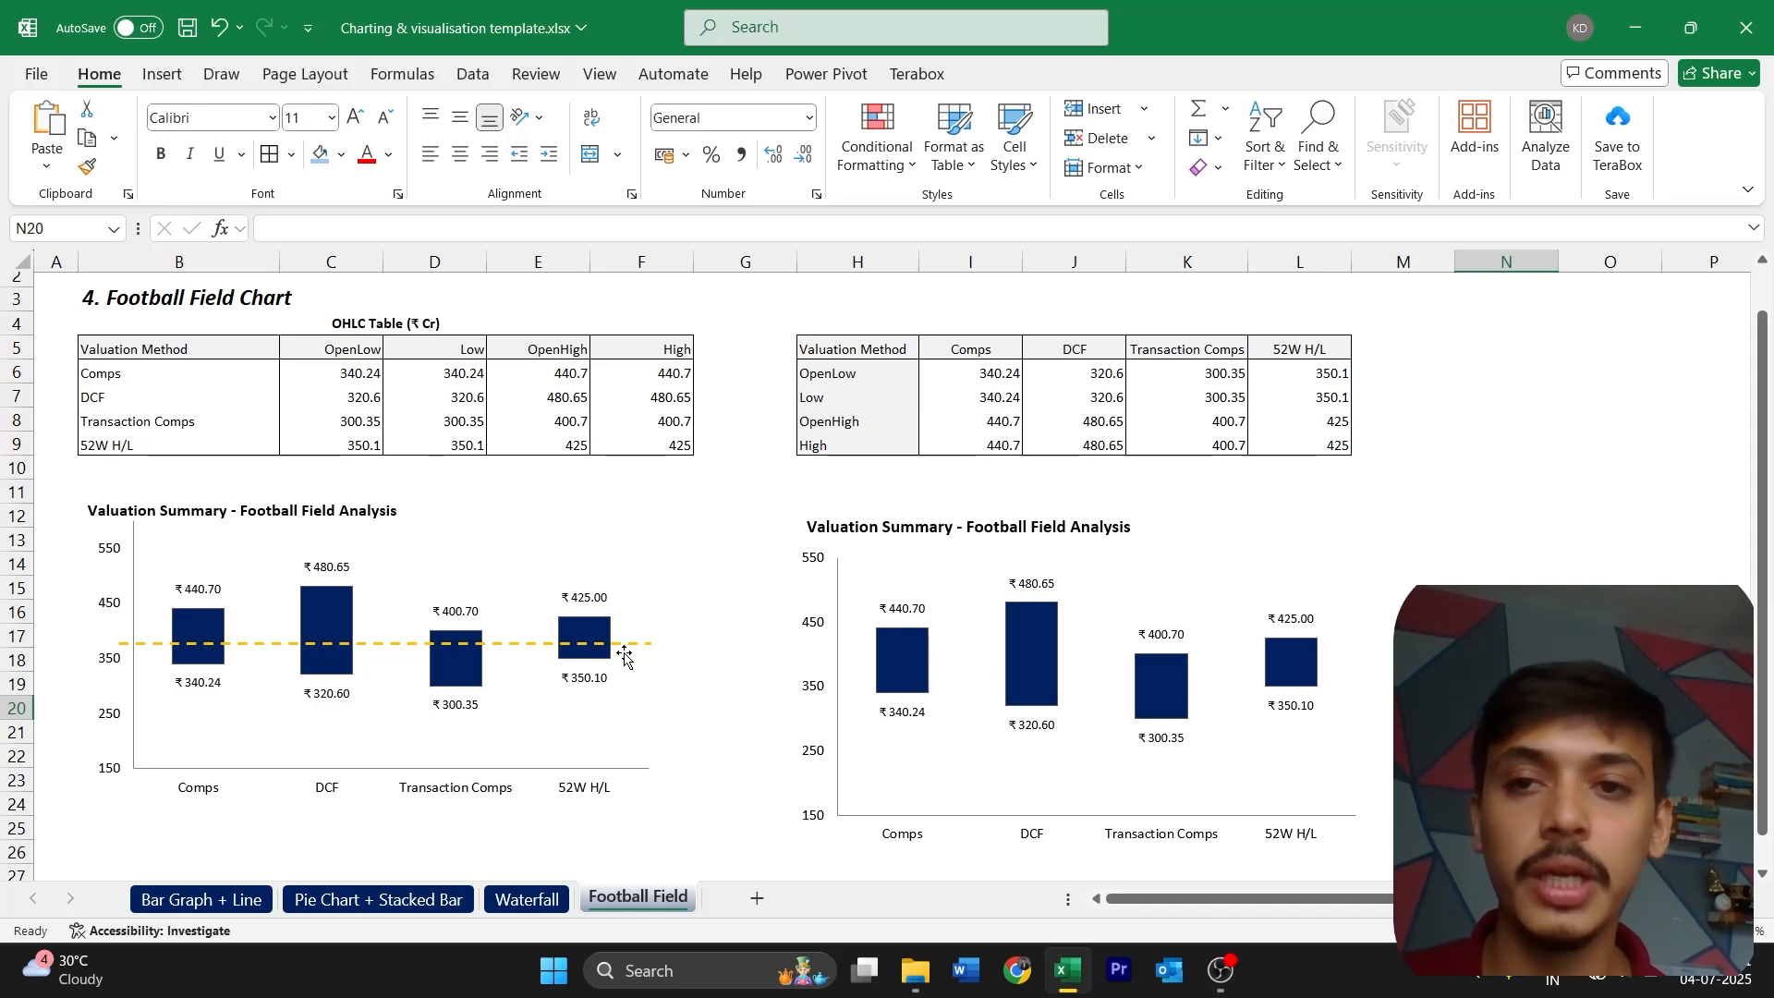
Draw a straight horizontal line about 12 cm long across all four bars of the new chart, slightly above the 350 level
{"action": "left_click", "coordinate": [172, 77]}
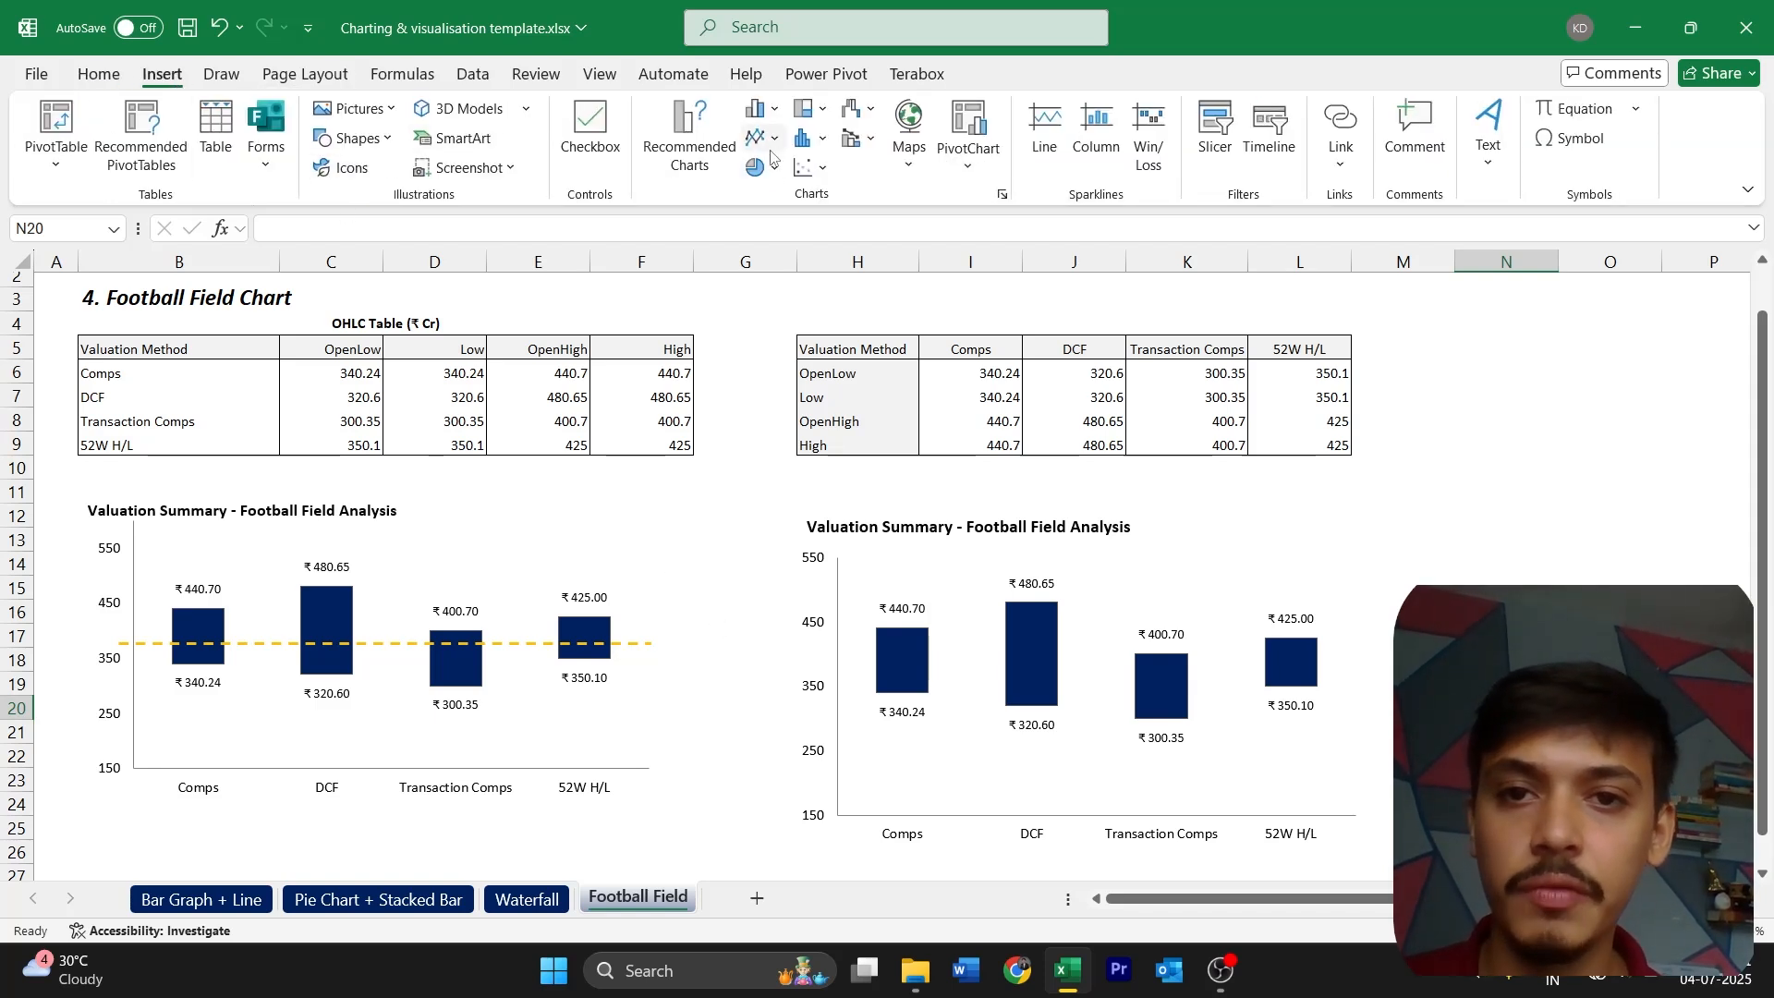
{"action": "left_click", "coordinate": [356, 137]}
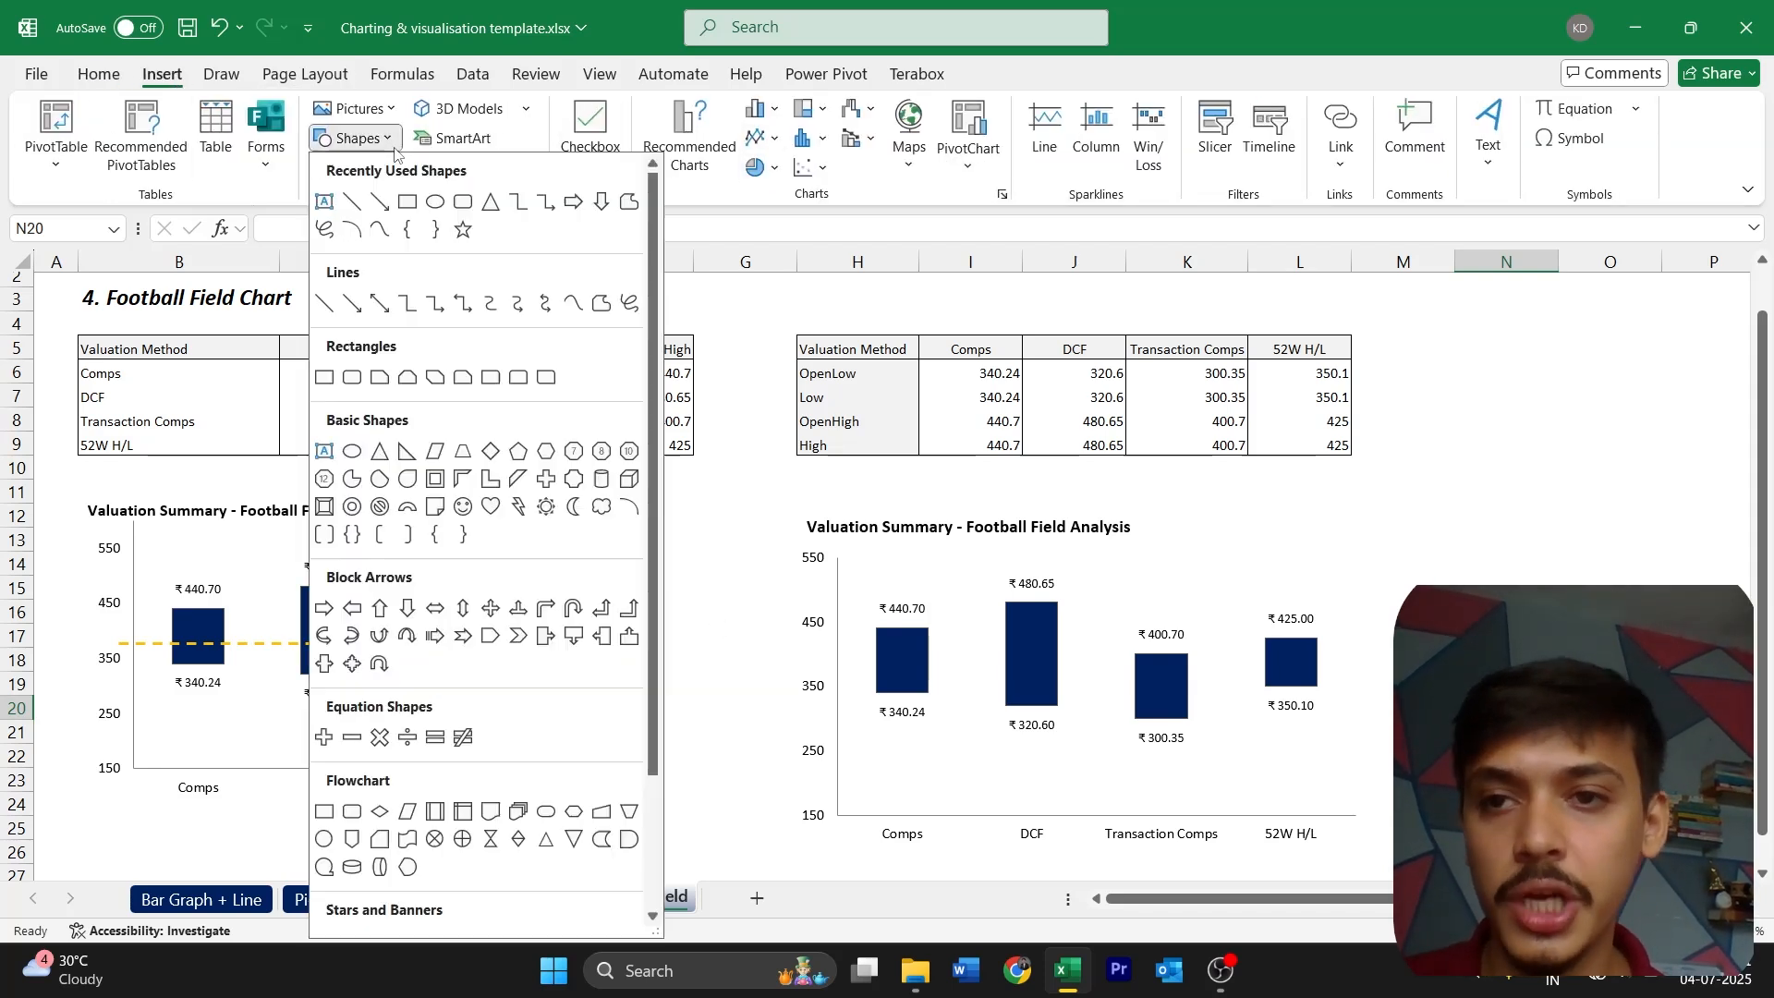
{"action": "left_click", "coordinate": [352, 203]}
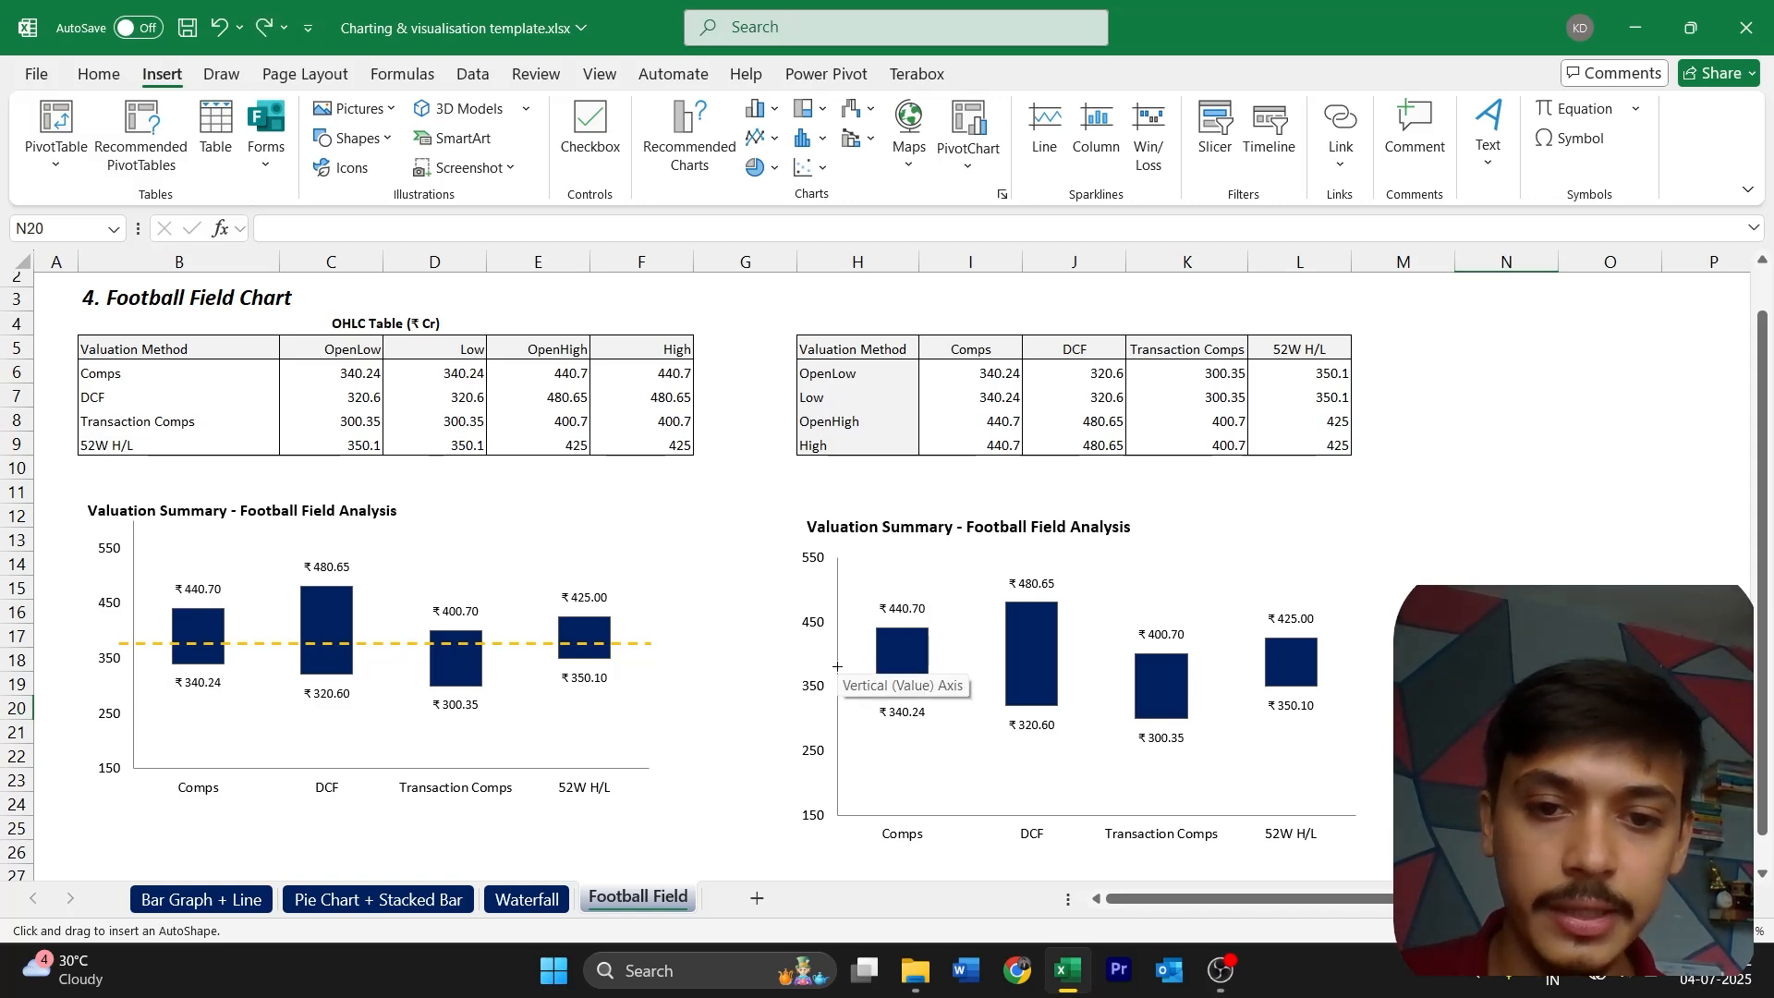
{"action": "left_click_drag", "start_coordinate": [832, 667], "coordinate": [1392, 672]}
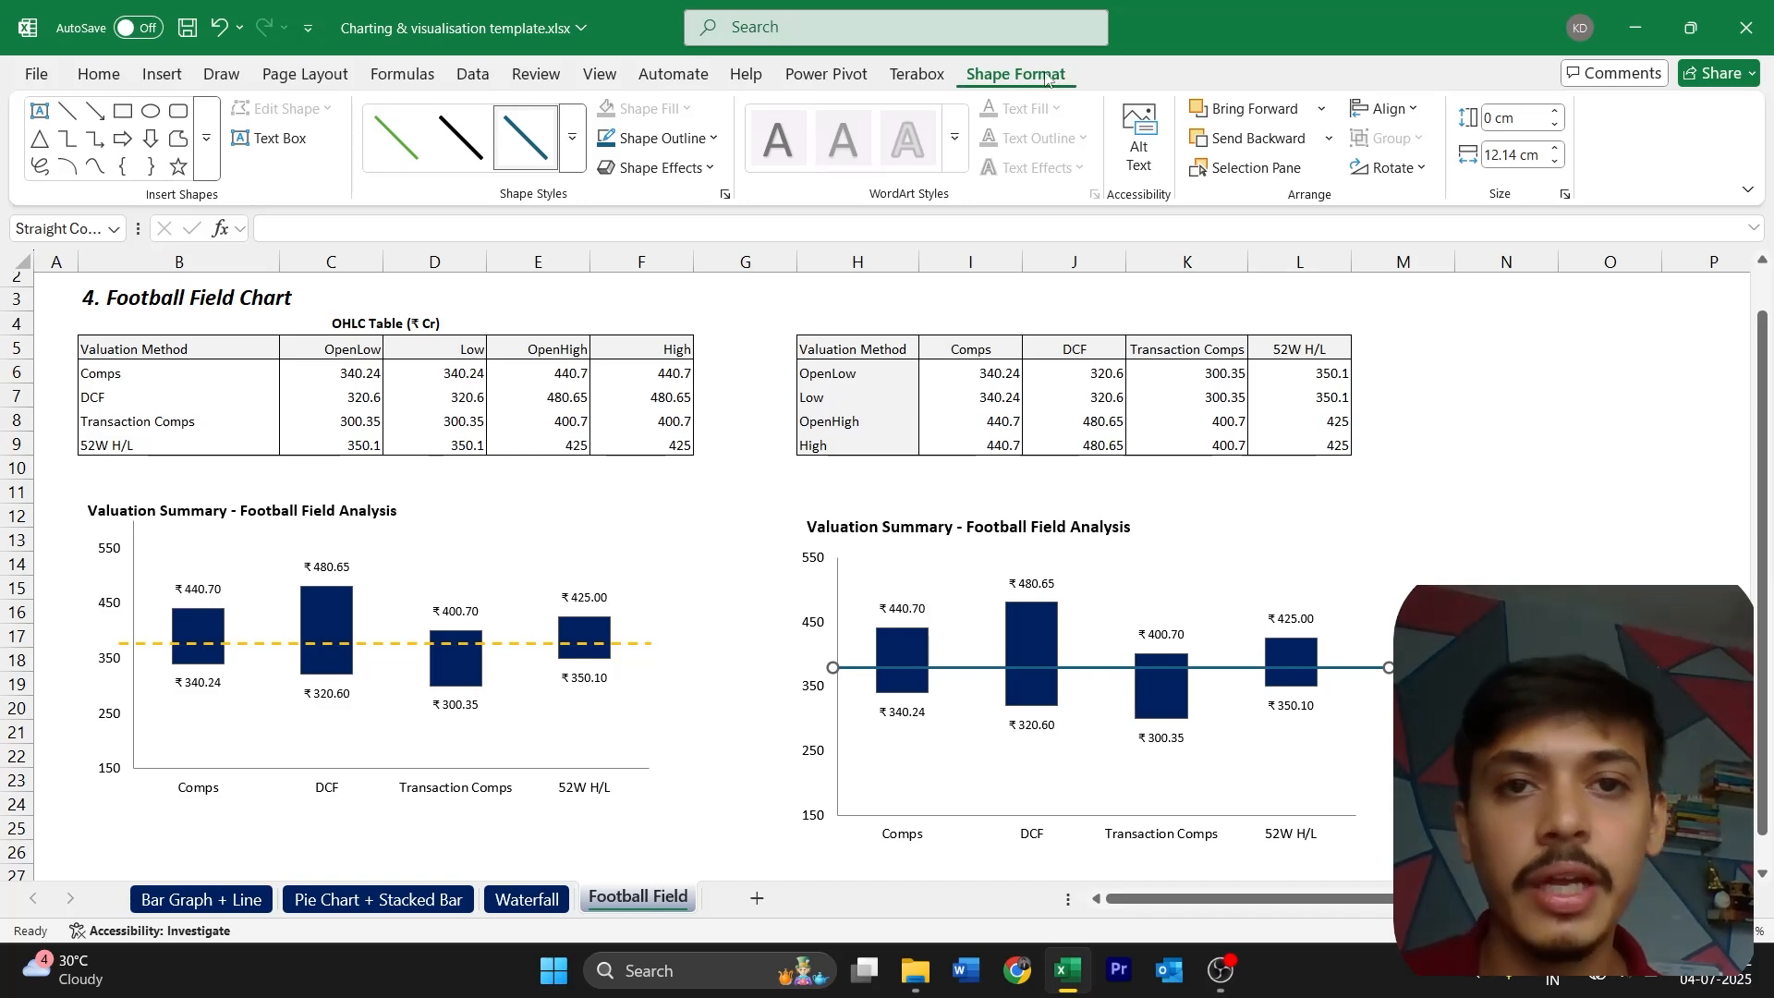
Give the drawn line a dashed preset style and the standard golden-orange outline colour used in the reference chart
{"action": "left_click", "coordinate": [699, 144]}
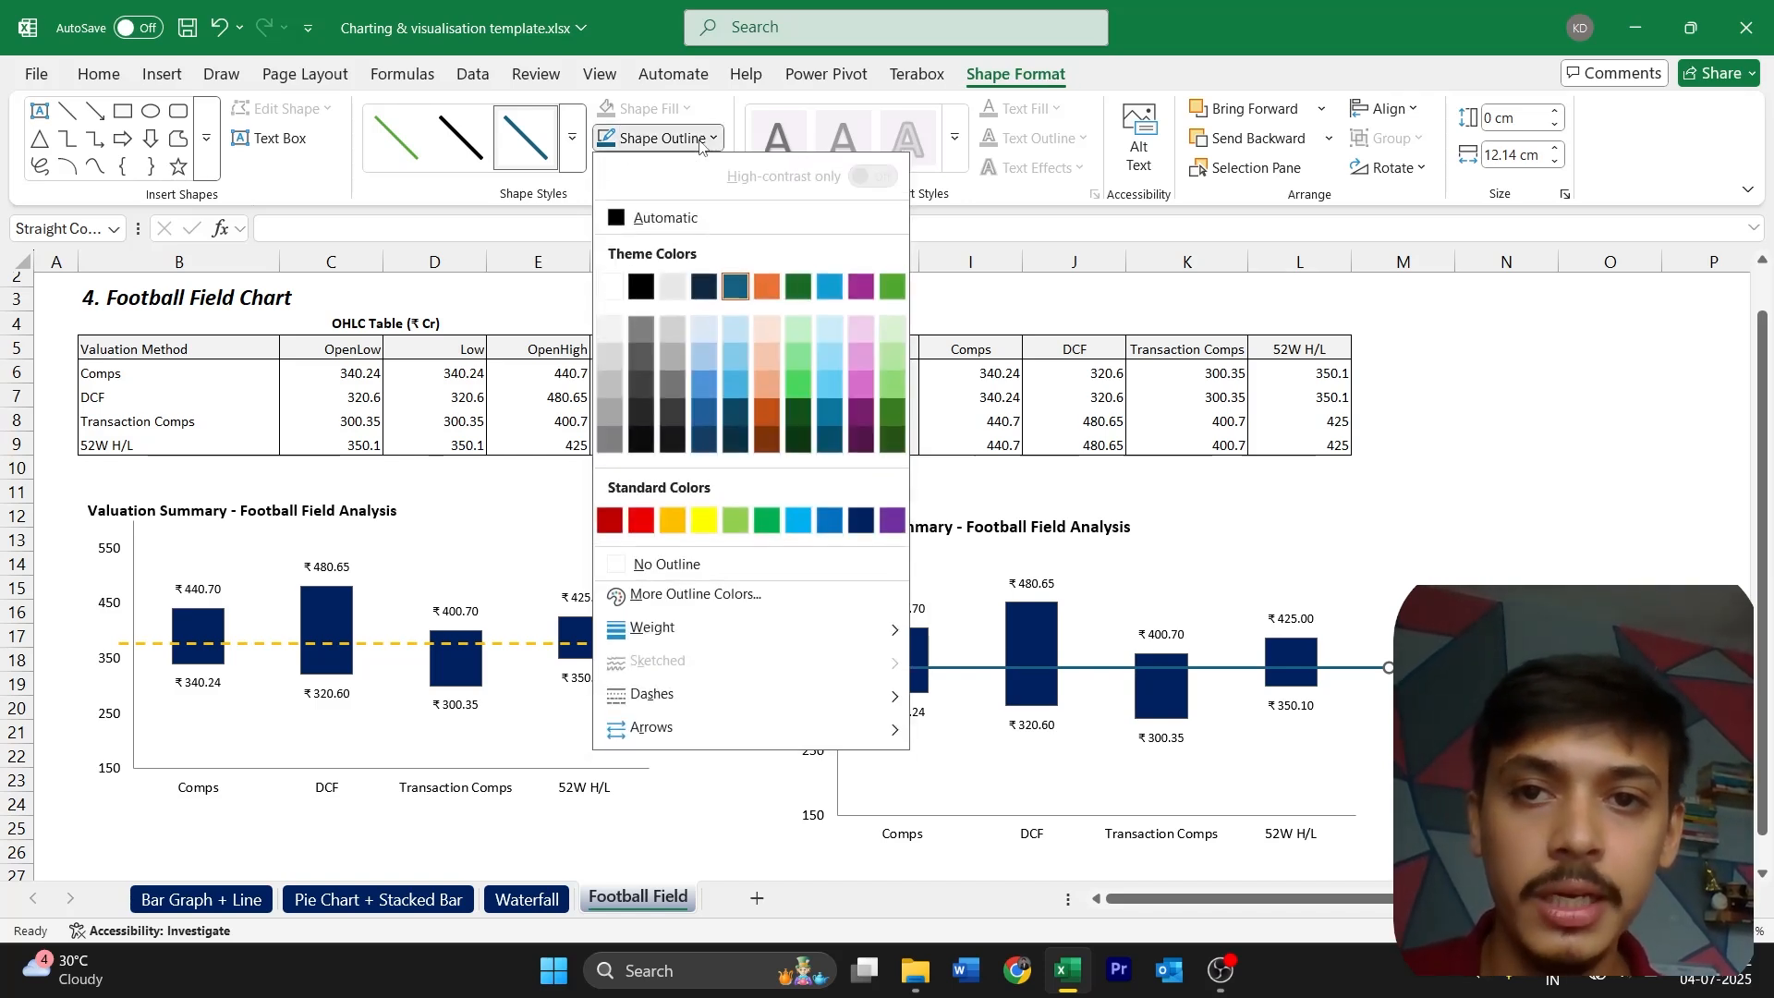
{"action": "left_click", "coordinate": [684, 525]}
{"action": "left_click", "coordinate": [573, 138]}
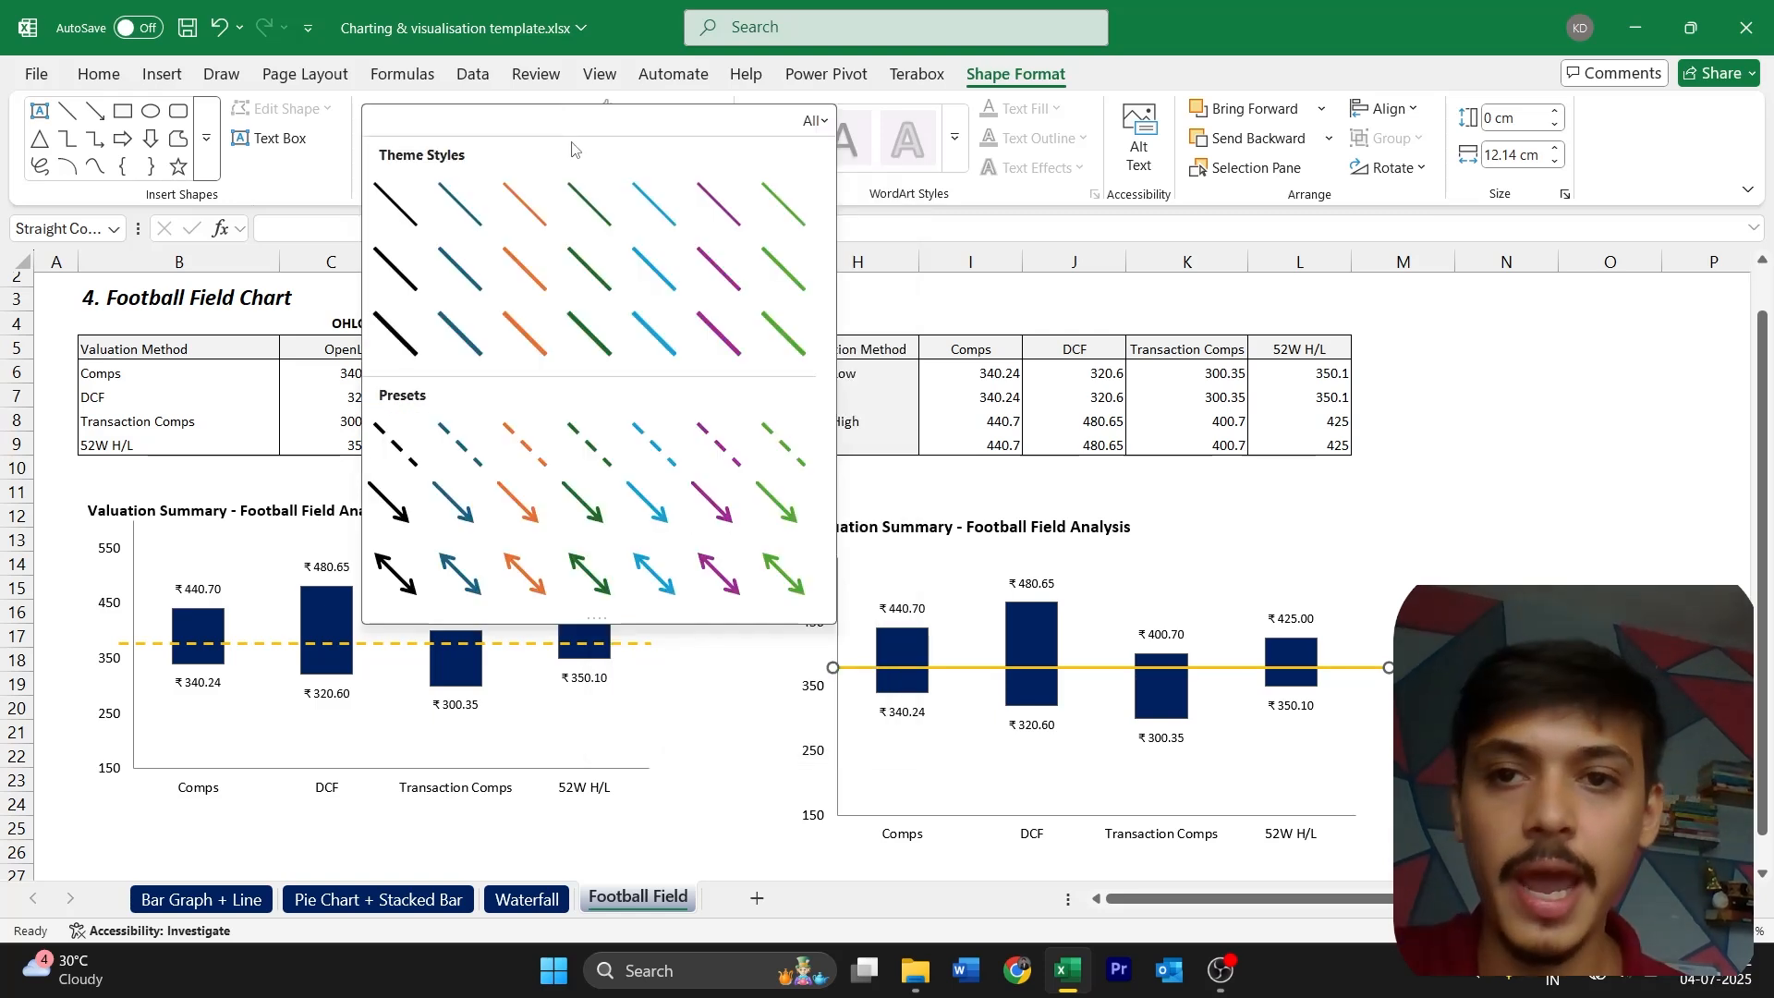
{"action": "left_click", "coordinate": [515, 450]}
{"action": "left_click", "coordinate": [694, 136]}
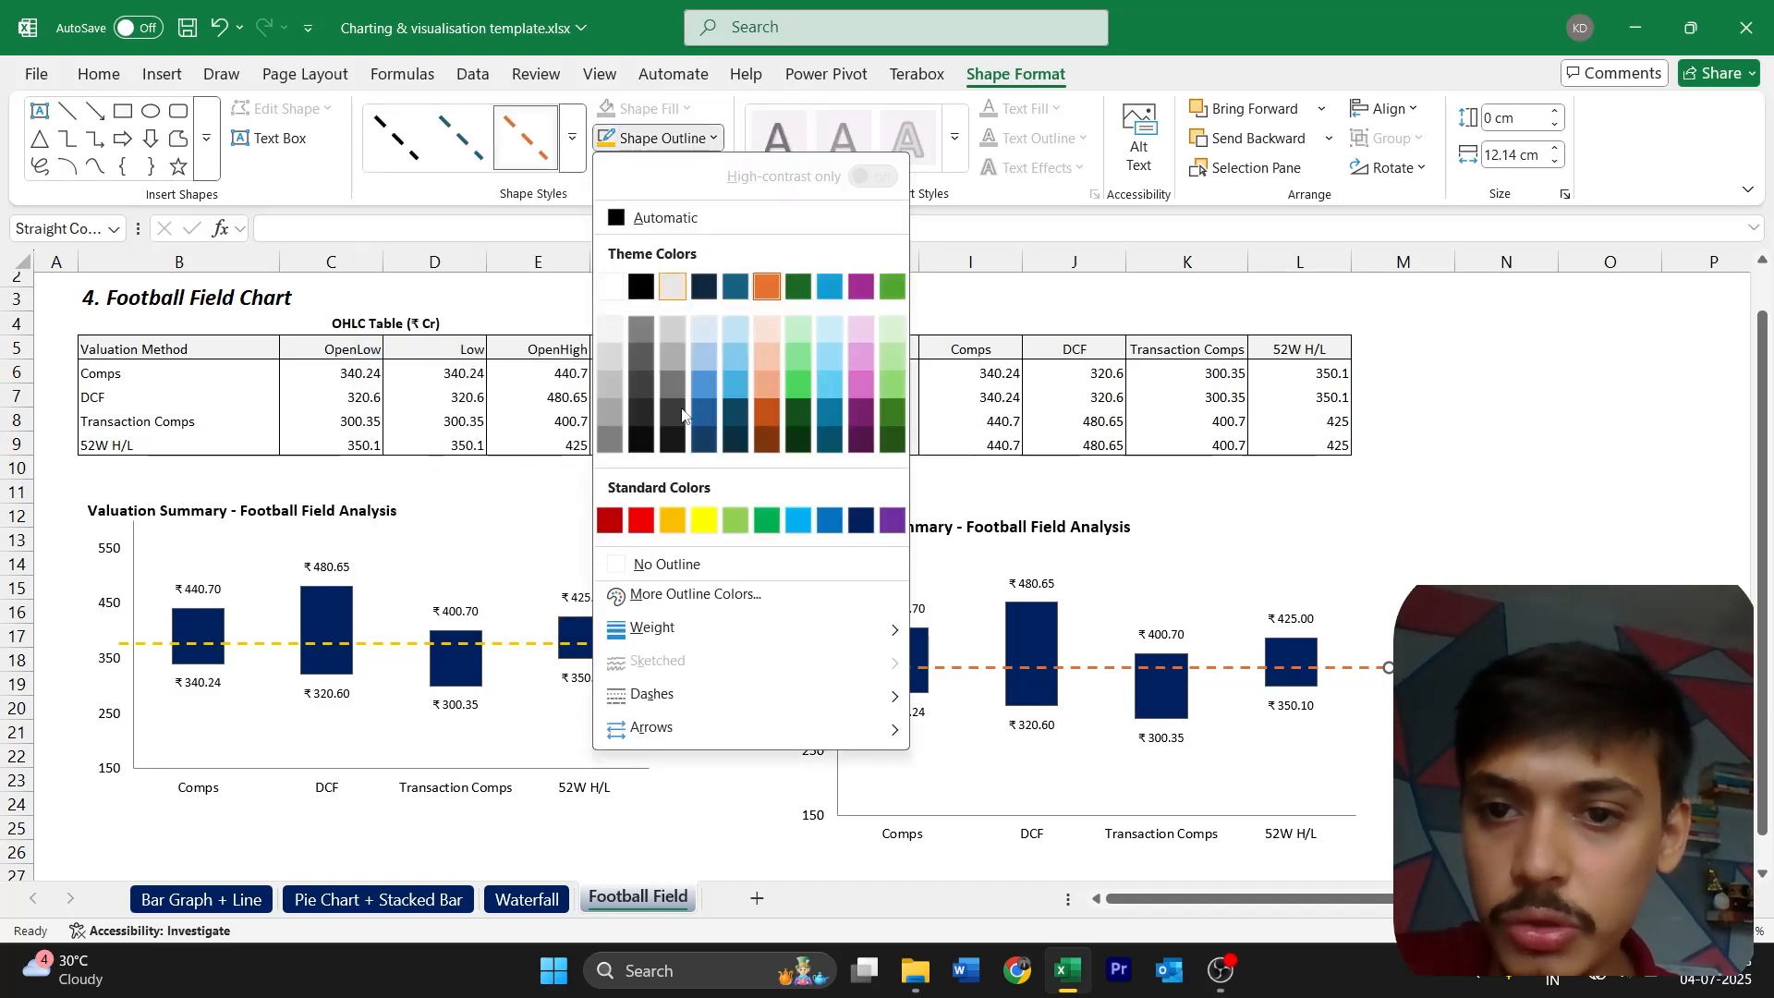
{"action": "left_click", "coordinate": [704, 519]}
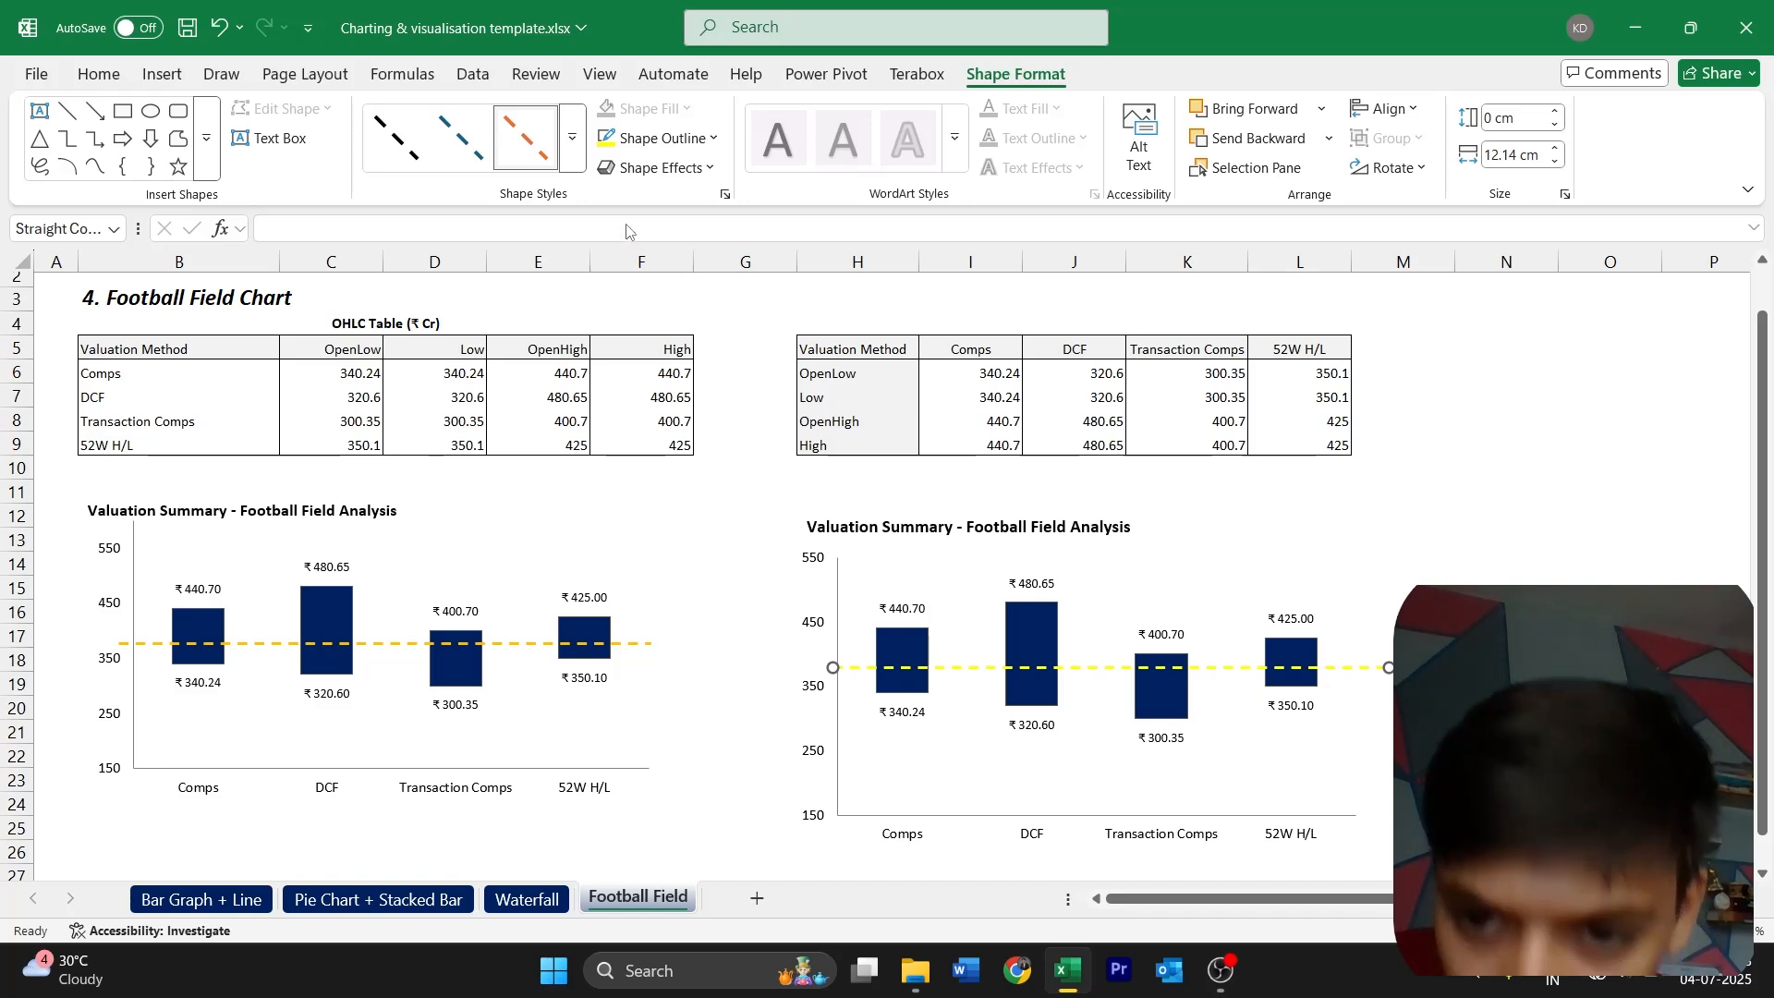
{"action": "left_click", "coordinate": [646, 138]}
{"action": "key", "text": "Escape"}
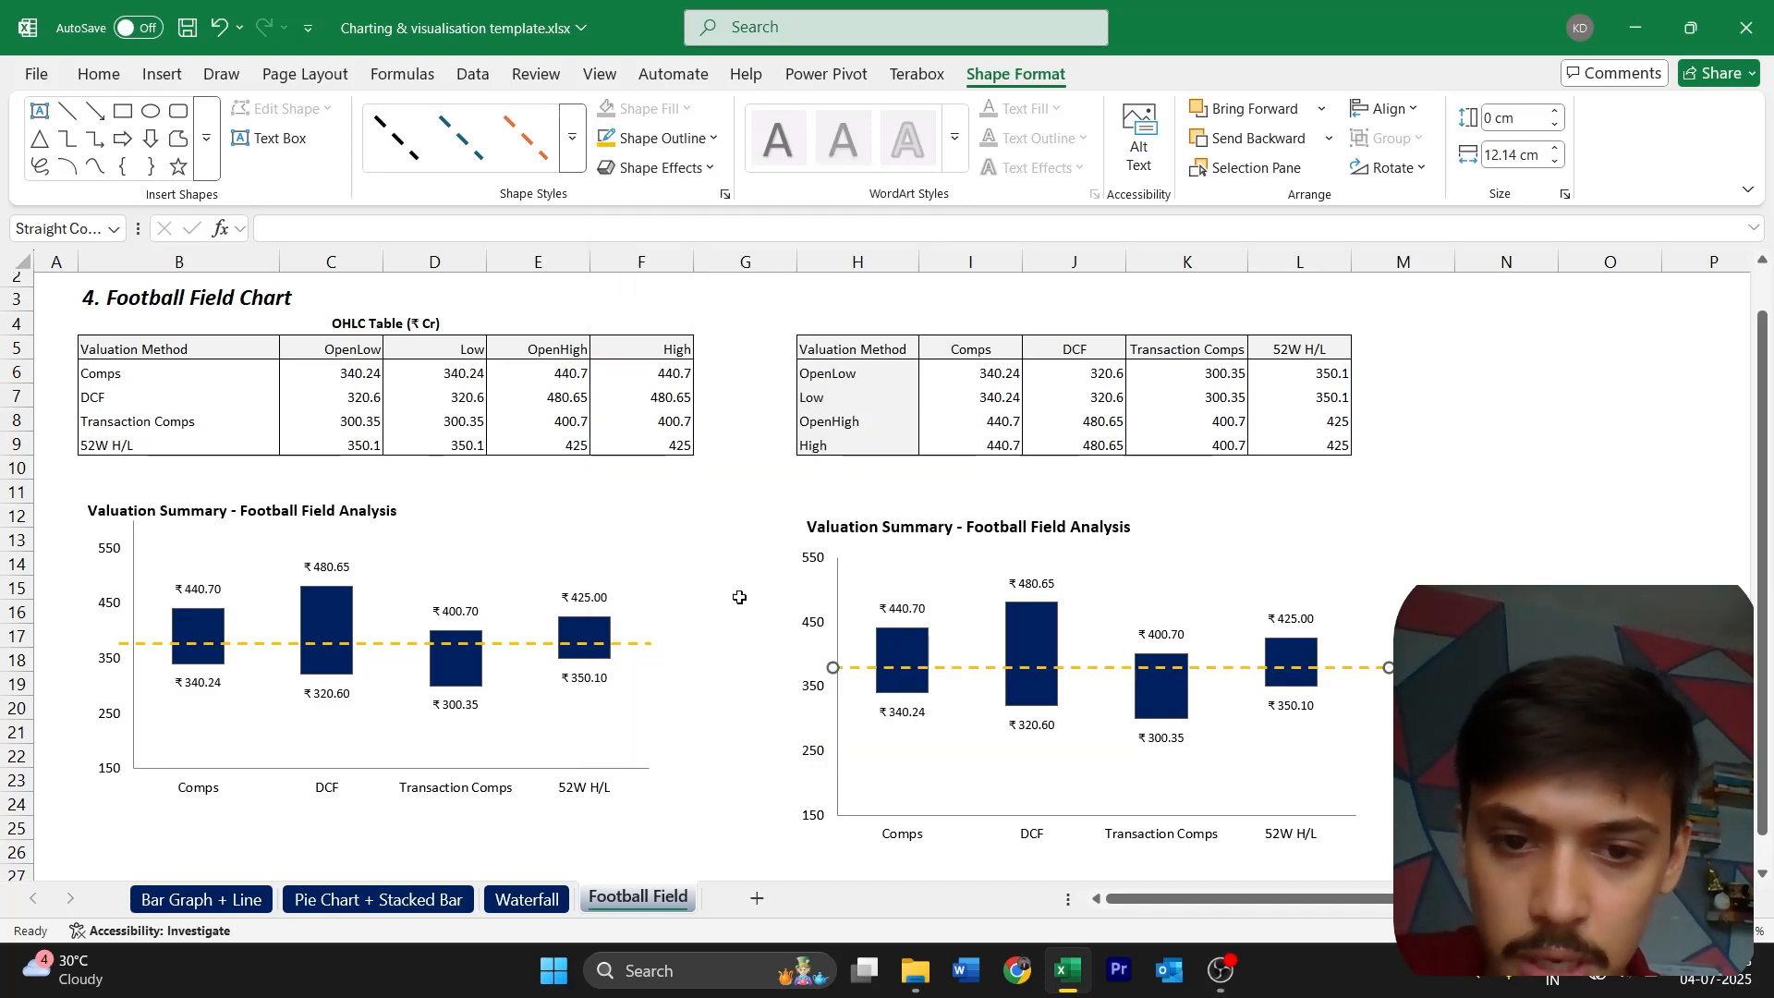
Shorten the dashed line so its right end stops near the end of the new chart's horizontal axis, and deselect it
{"action": "left_click", "coordinate": [844, 708]}
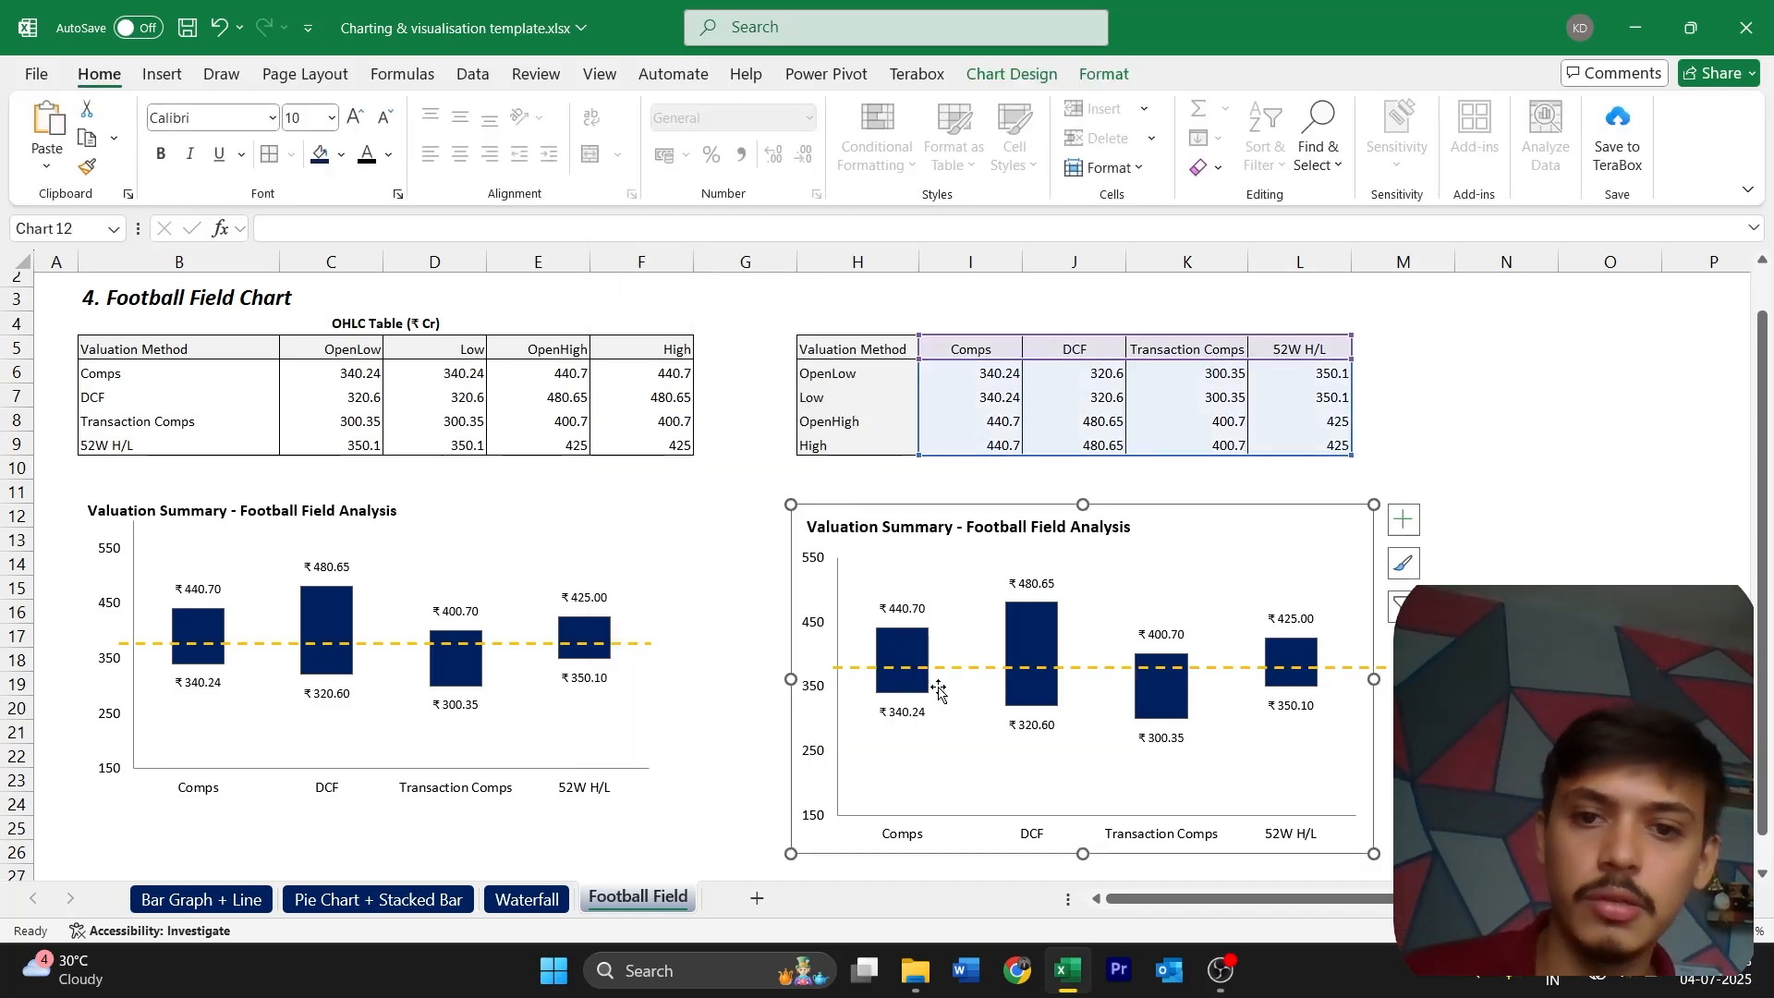
{"action": "left_click", "coordinate": [864, 665]}
{"action": "left_click_drag", "start_coordinate": [1384, 667], "coordinate": [1362, 667]}
{"action": "left_click", "coordinate": [1469, 685]}
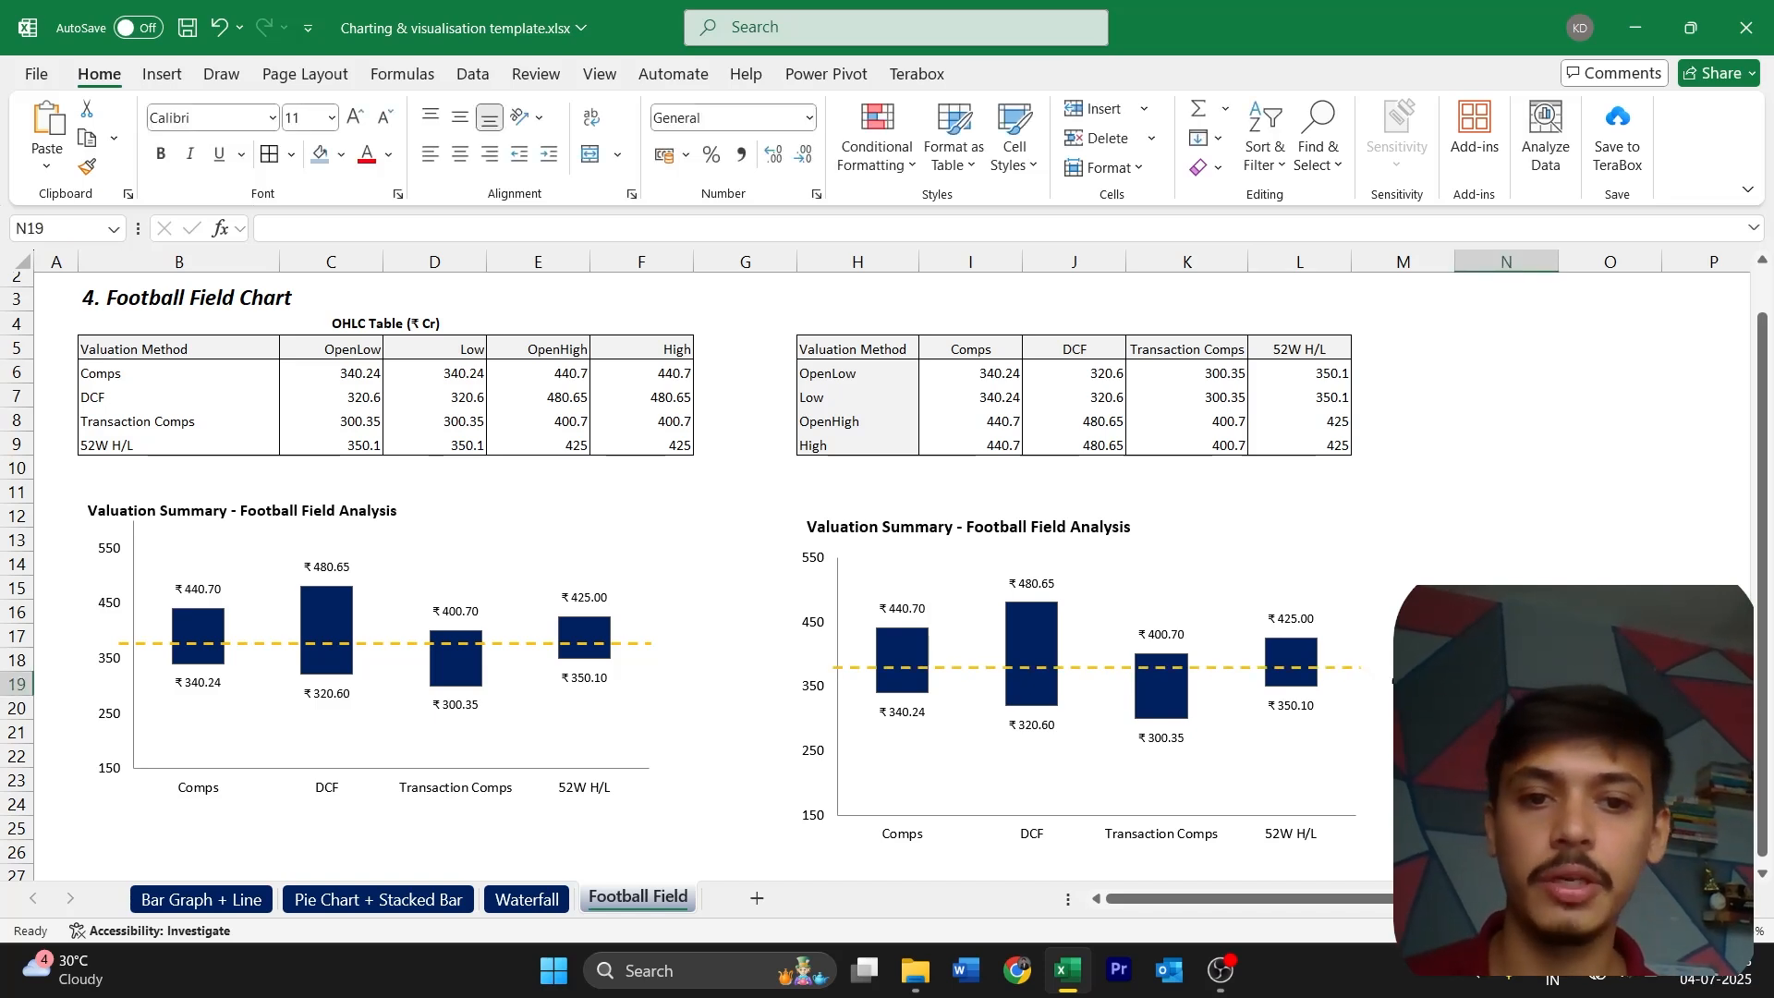
Move the new chart and its dashed line up so the line is level with the reference chart's dashed line, and deselect them
{"action": "left_click", "coordinate": [1349, 667]}
{"action": "left_click", "coordinate": [1469, 685]}
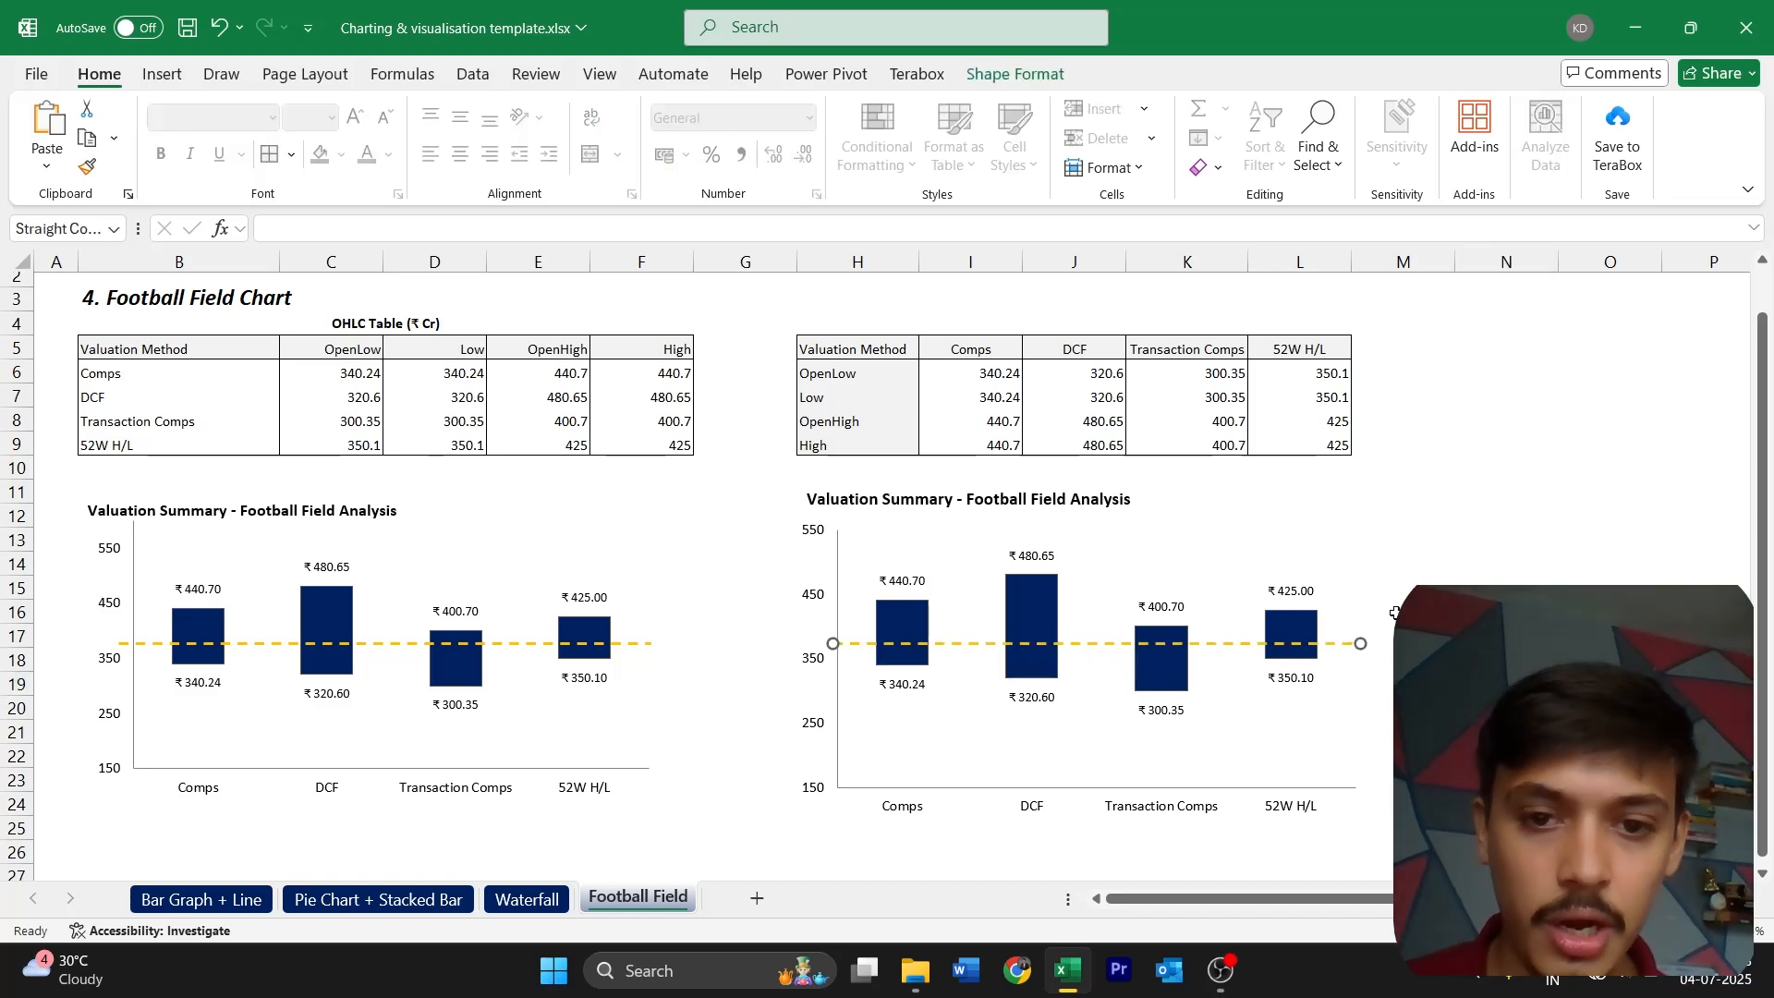
{"action": "left_click", "coordinate": [1395, 612]}
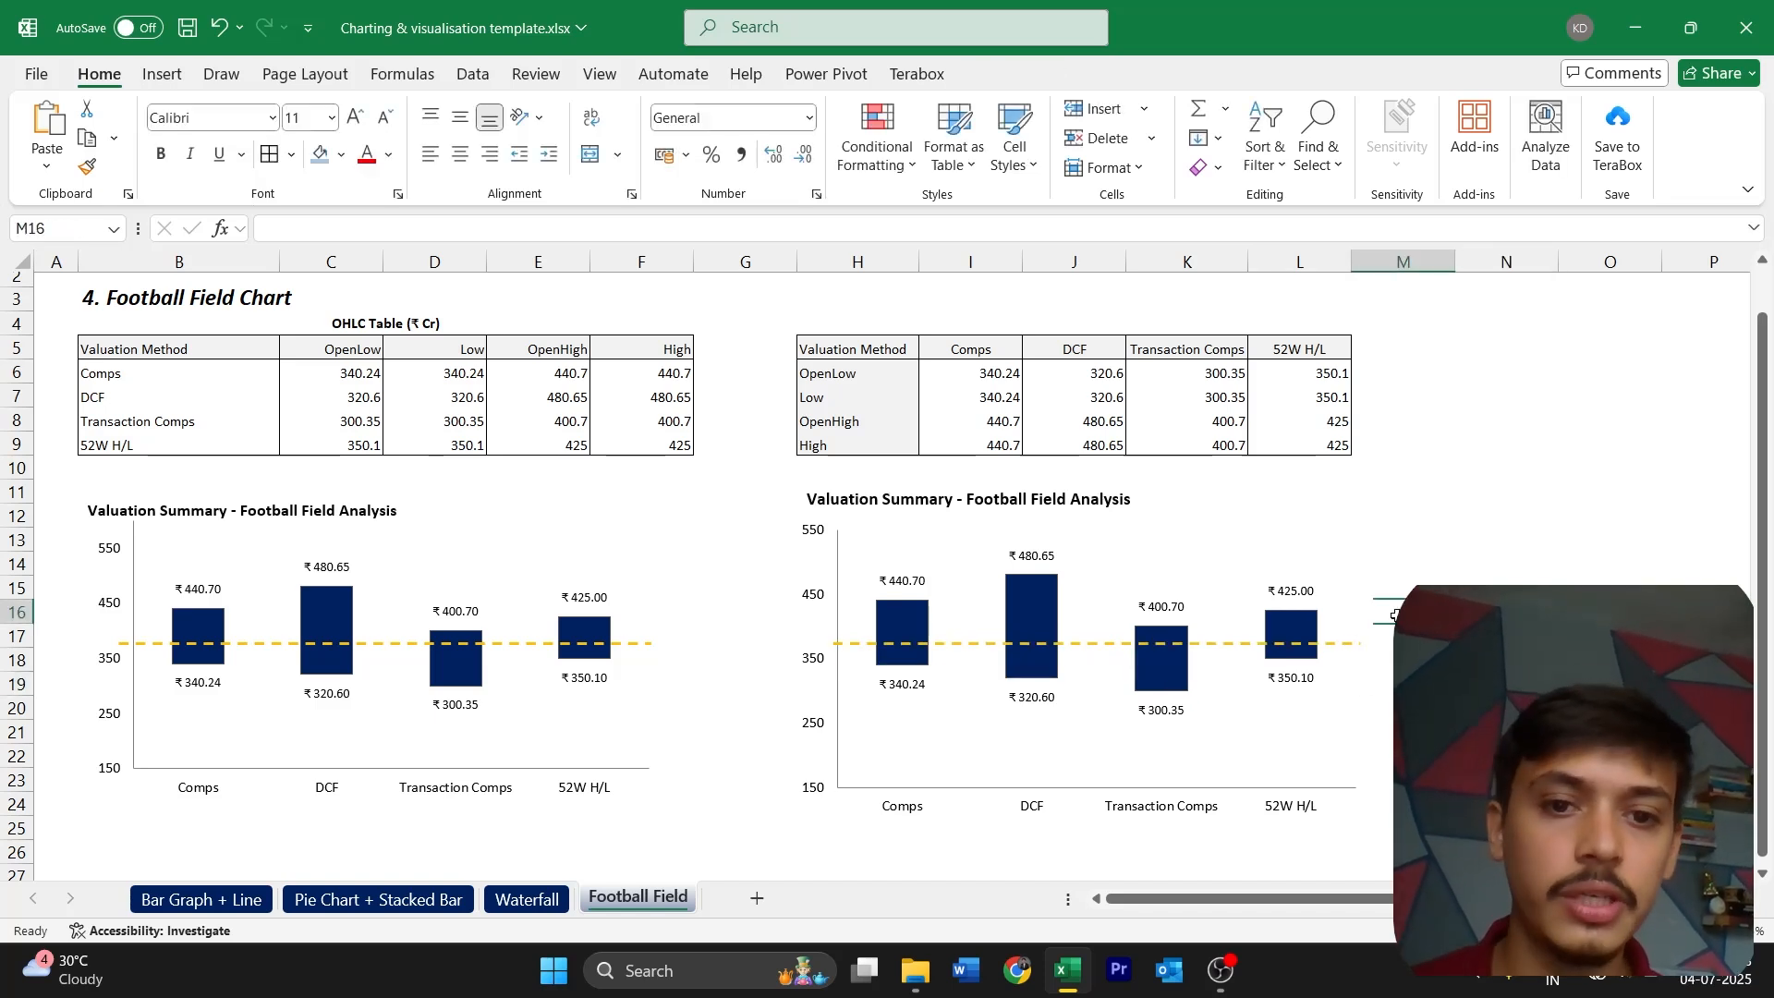